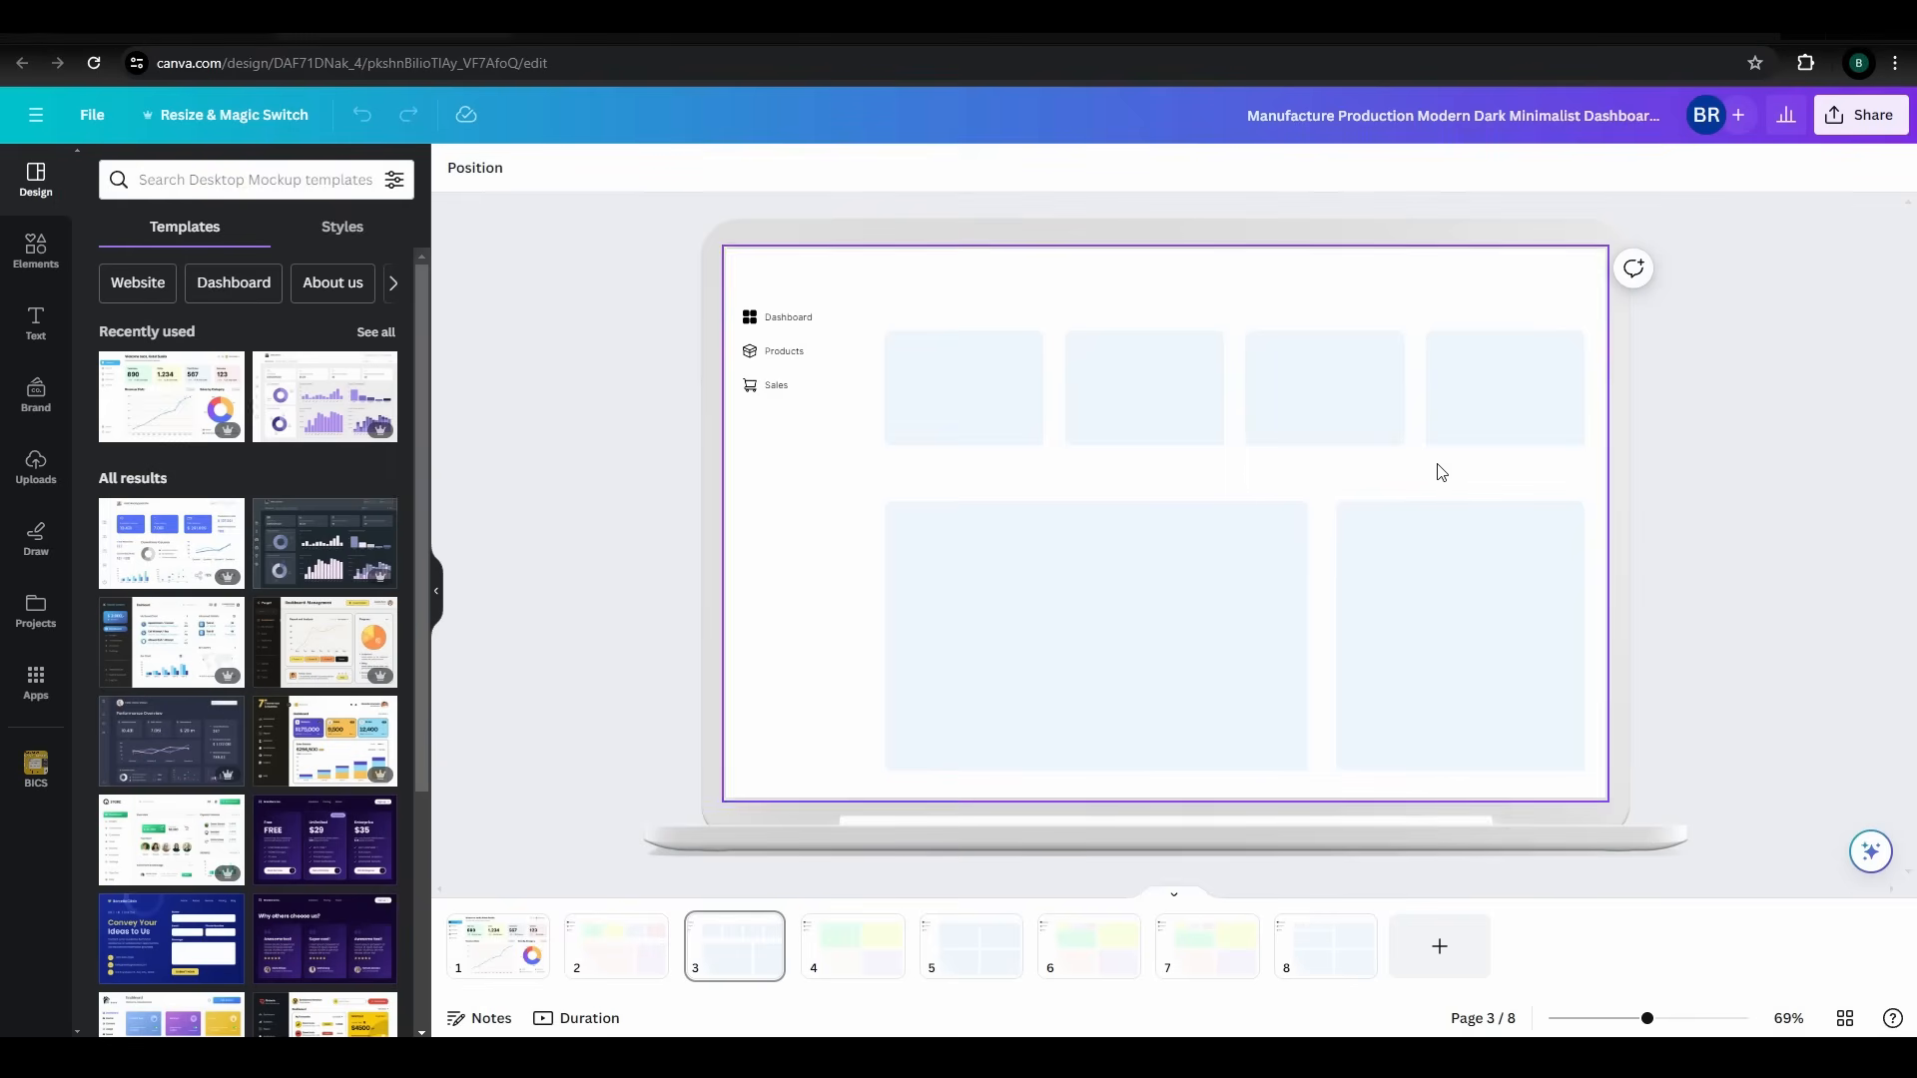
# Step: Open the design's PNG download settings and increase the export size for all eight pages
pyautogui.click(1863, 118)
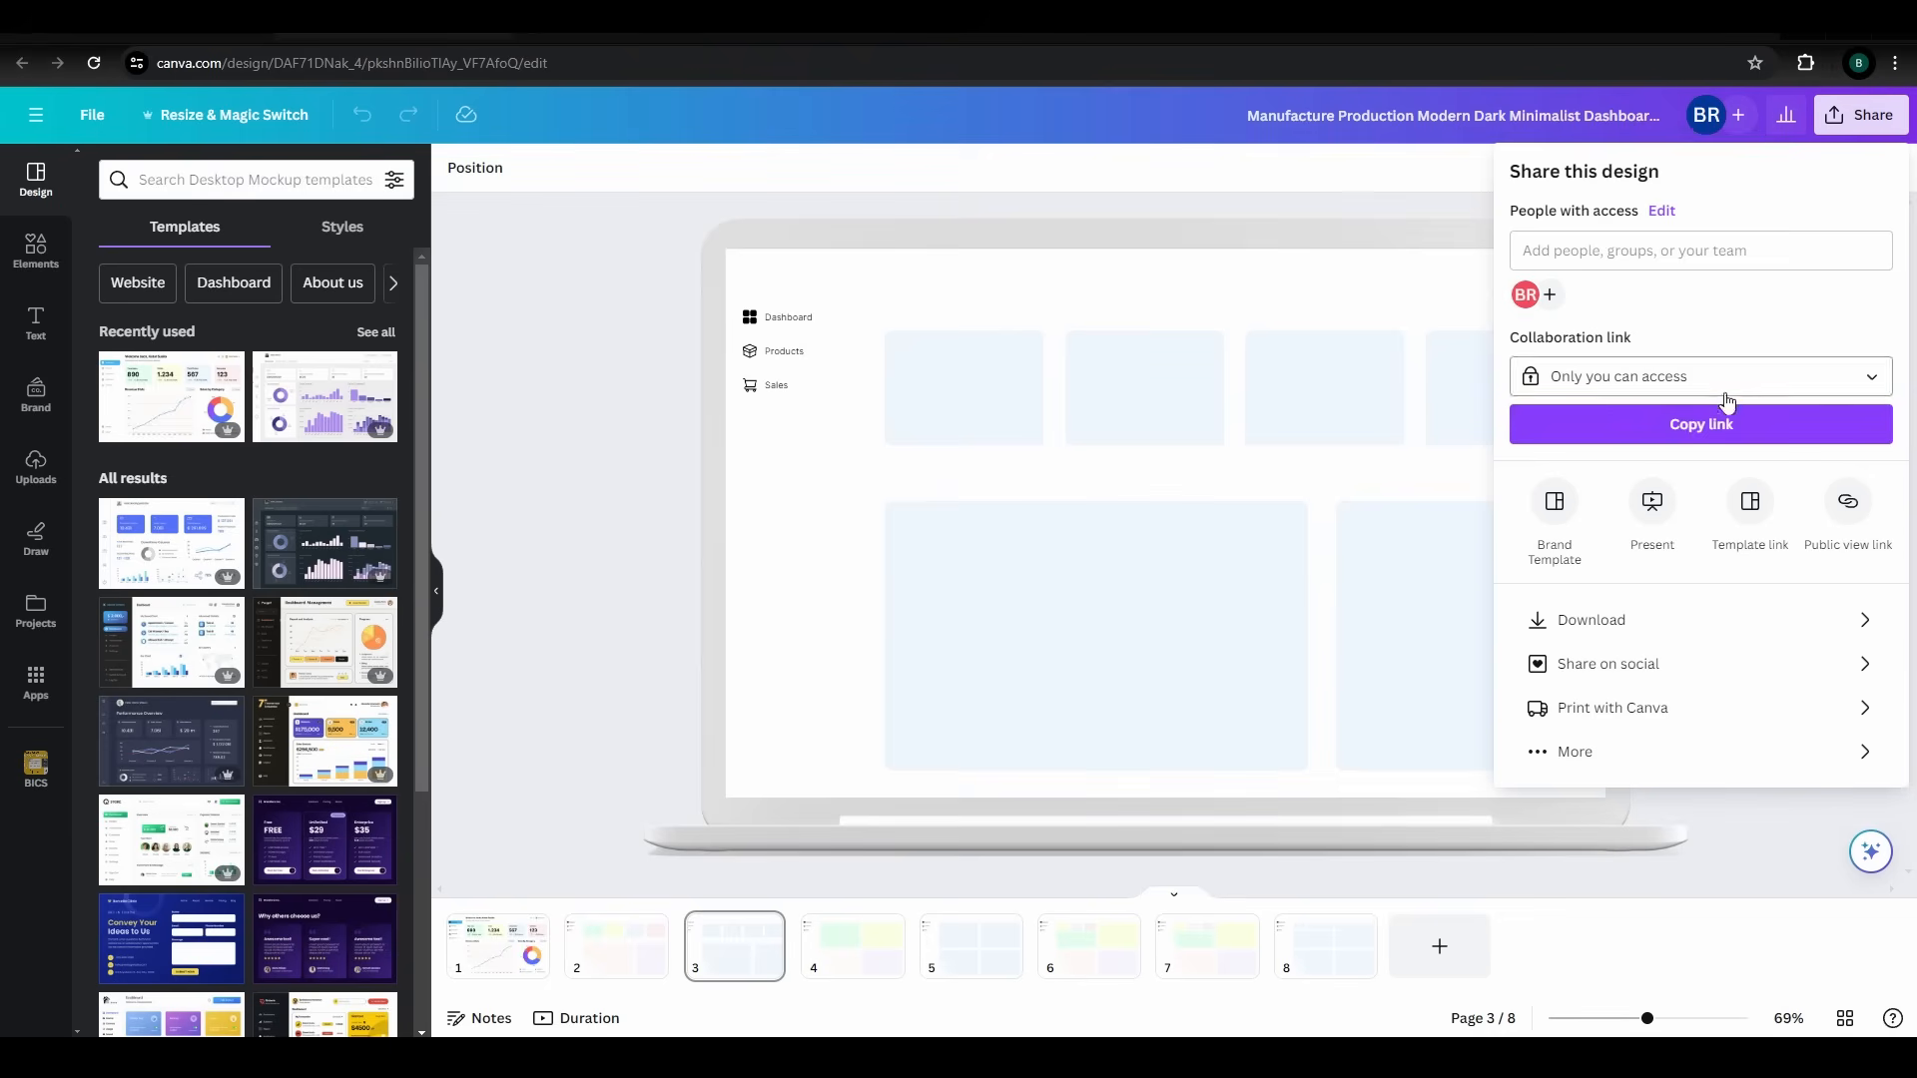
pyautogui.click(1657, 621)
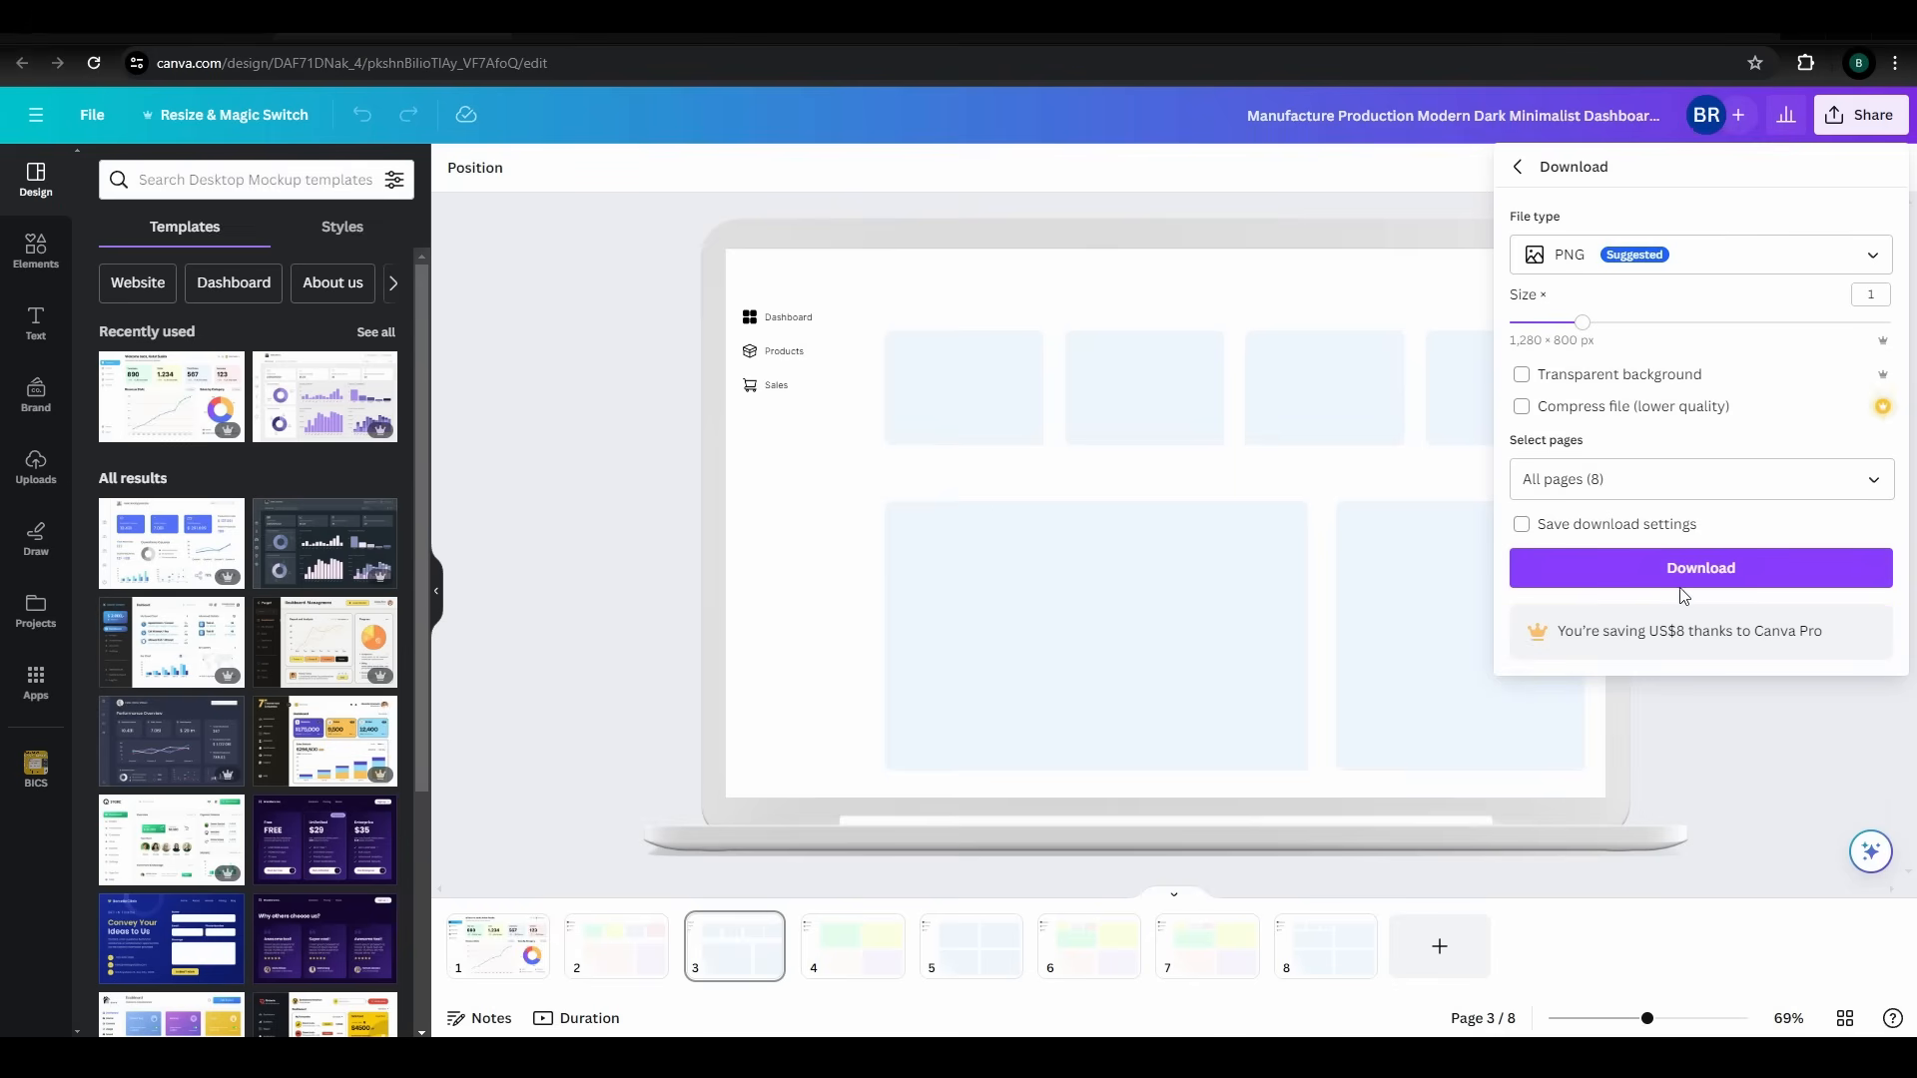
pyautogui.moveTo(1586, 322); pyautogui.dragTo(1673, 322)
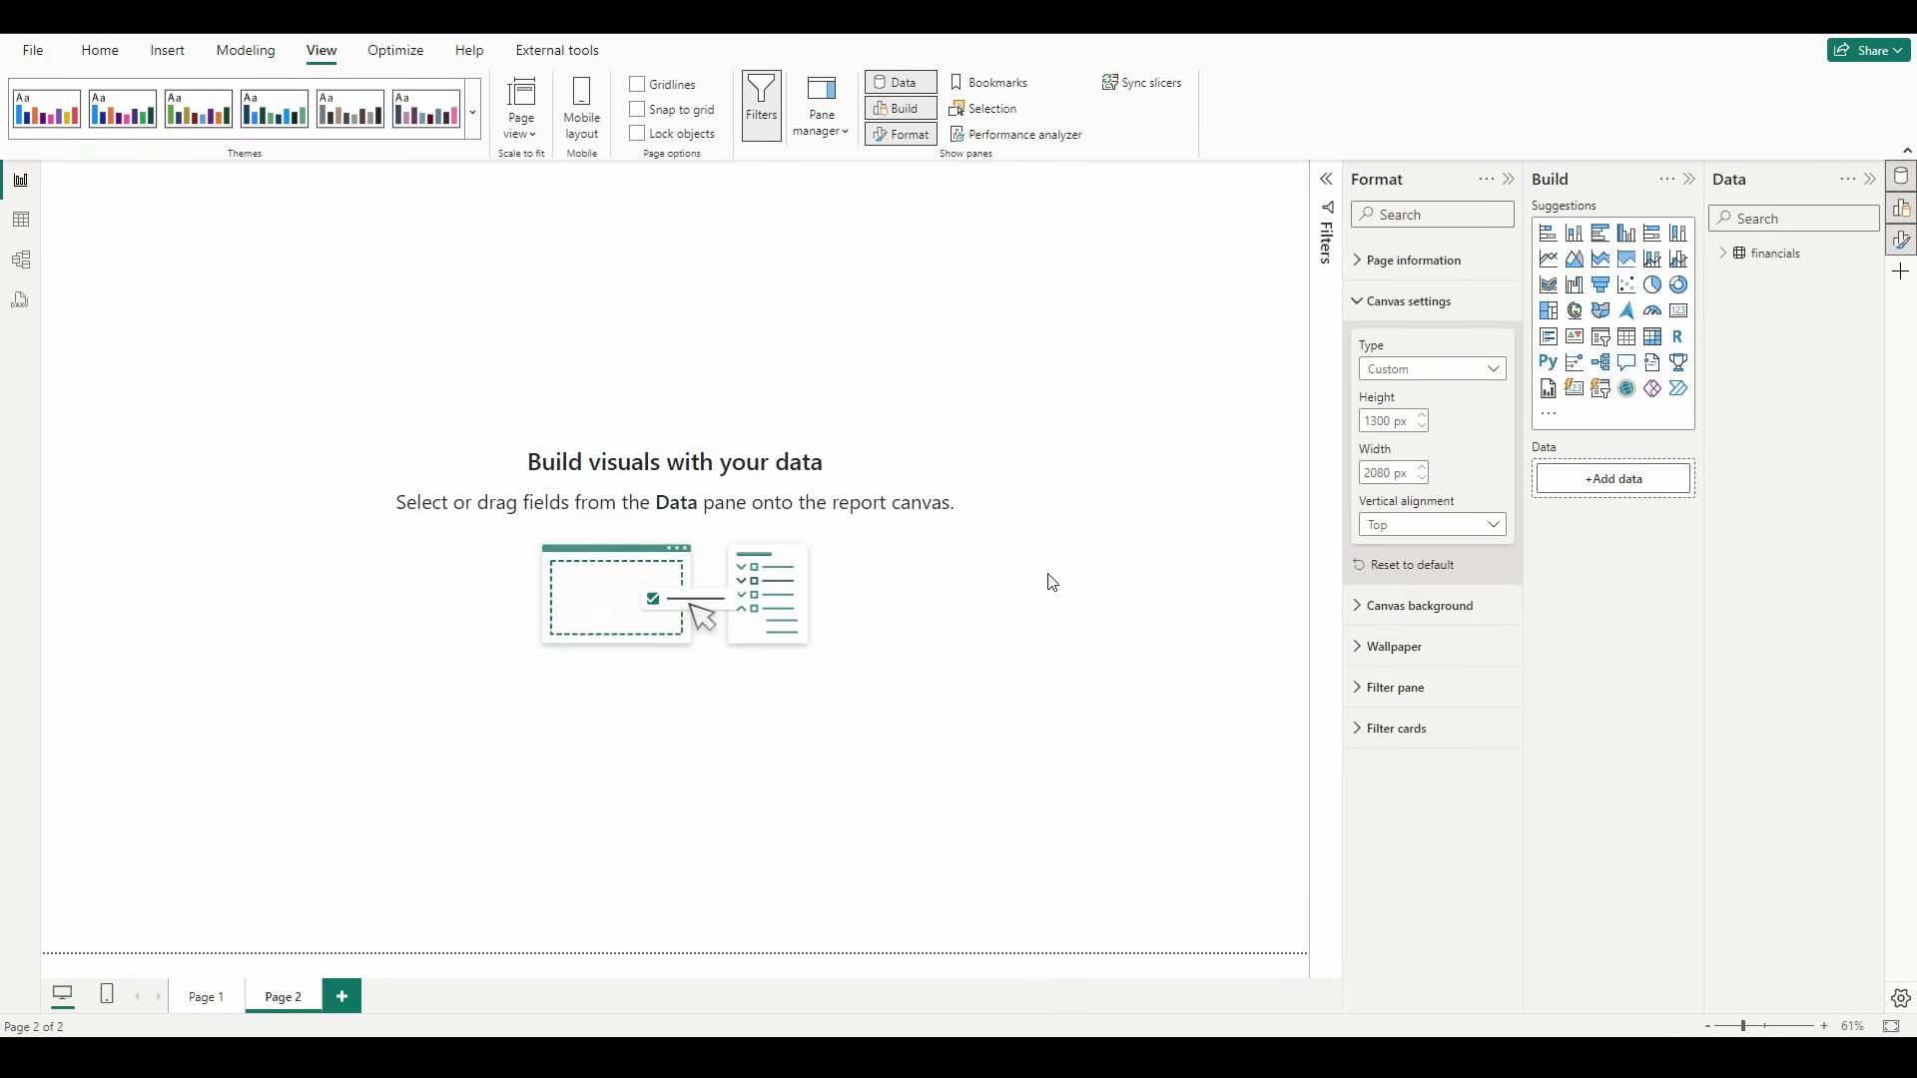
# Step: Set the Dashboard Page v2 image as the report page's canvas background with 0% transparency
pyautogui.click(1410, 606)
pyautogui.click(1495, 726)
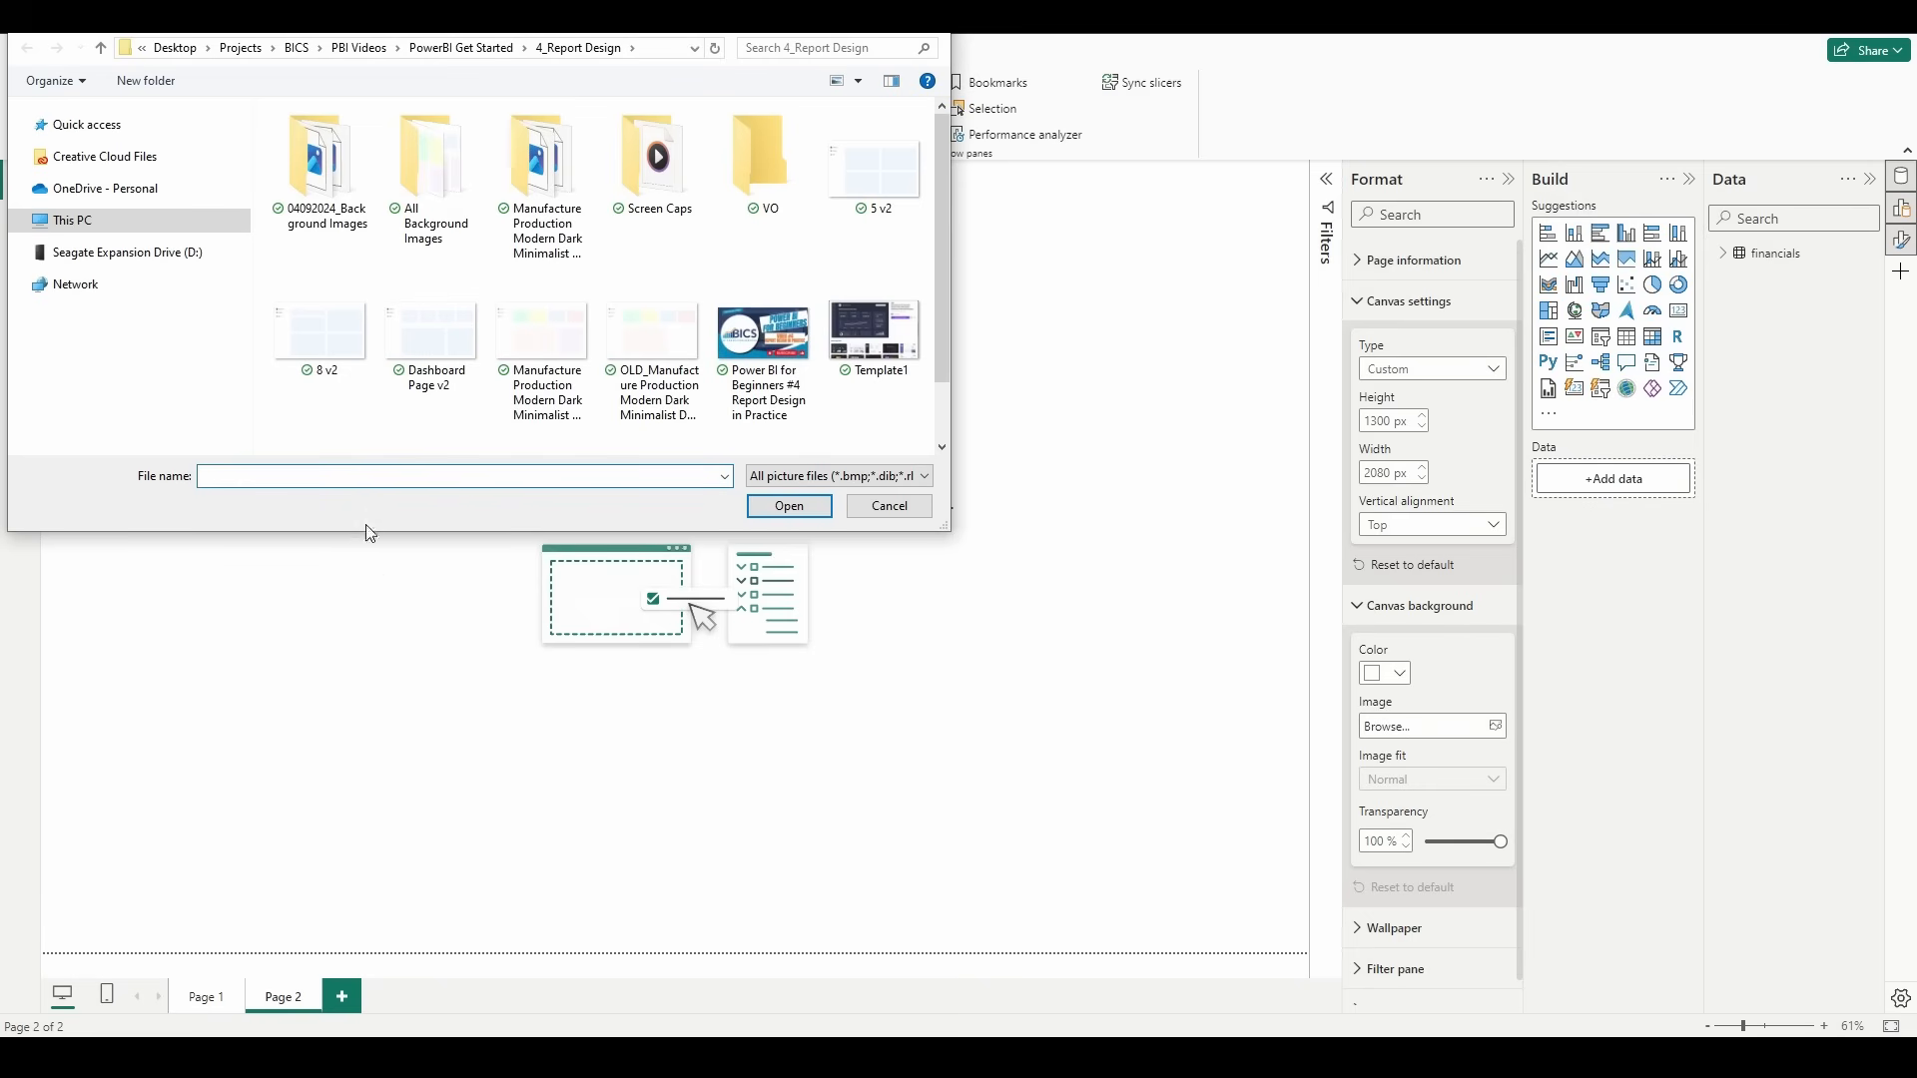
pyautogui.click(469, 374)
pyautogui.click(791, 509)
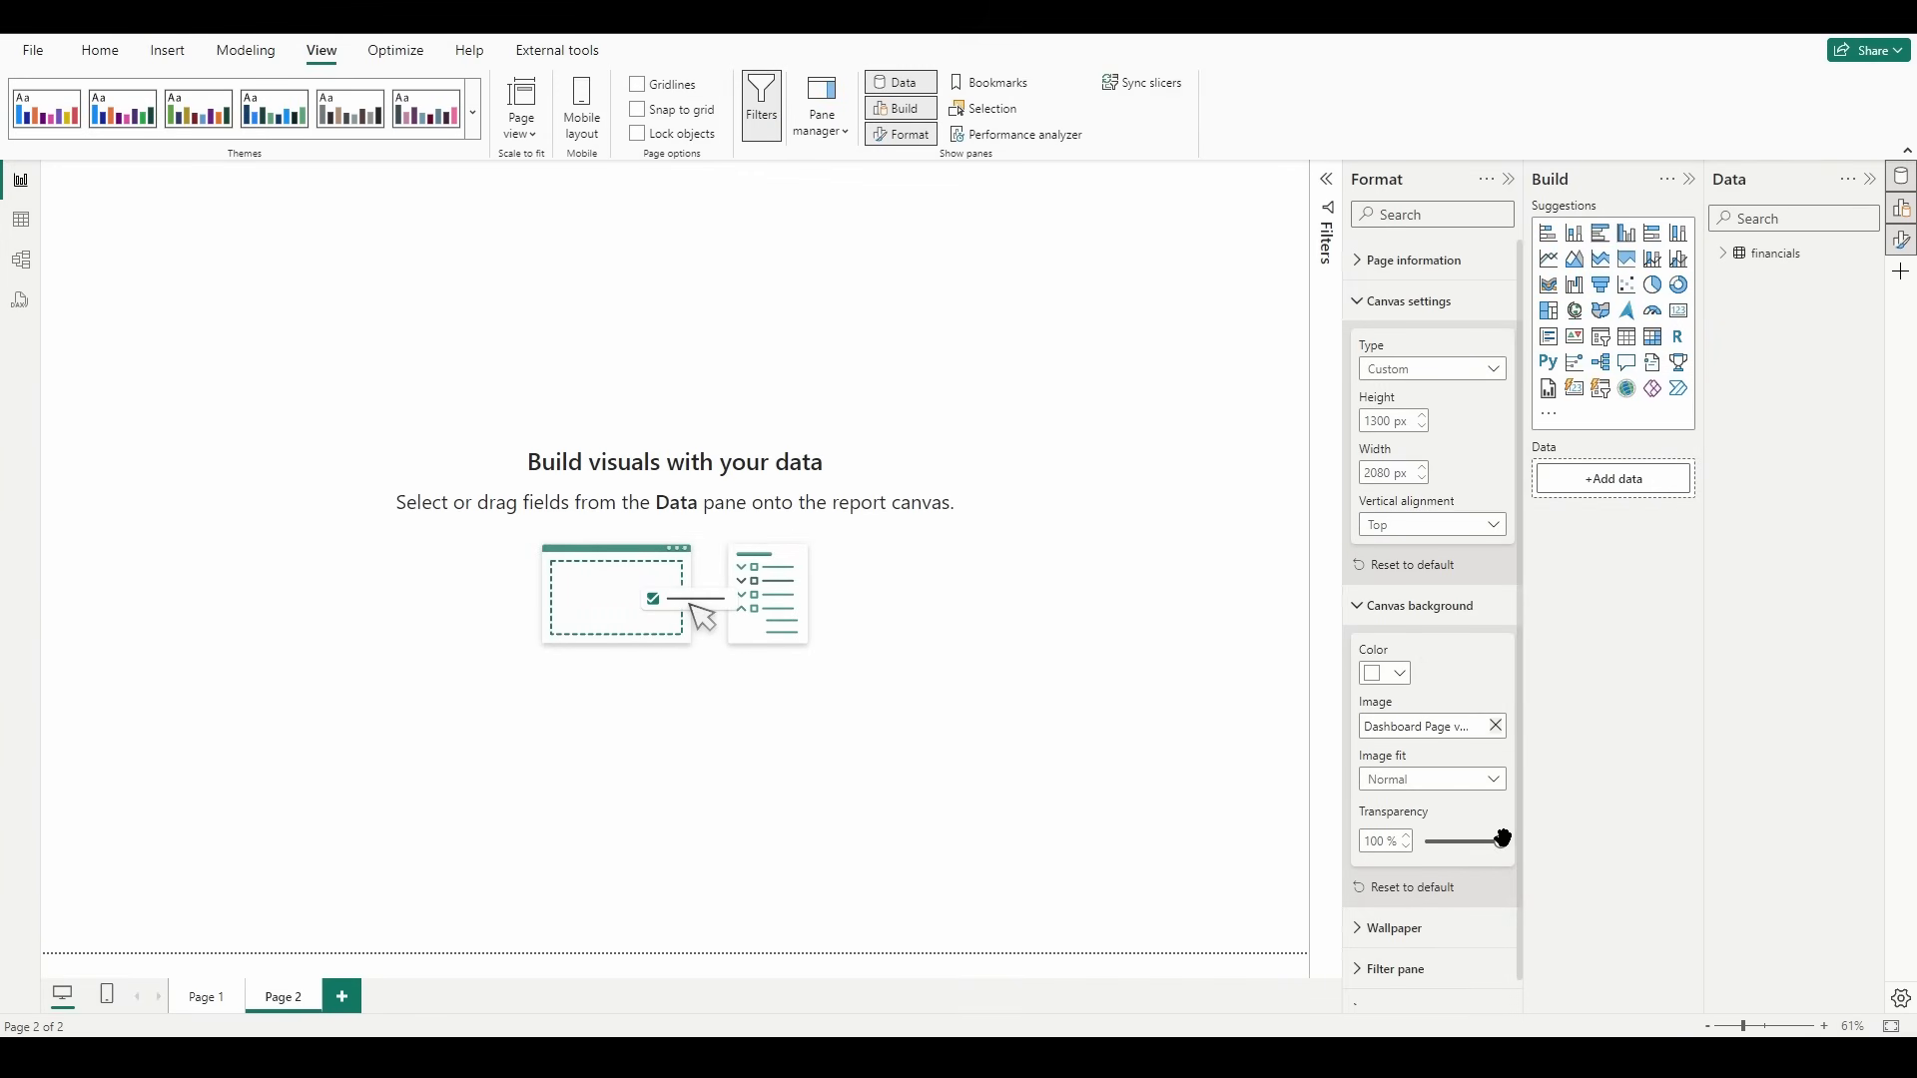
pyautogui.moveTo(1502, 839); pyautogui.dragTo(1275, 860)
pyautogui.click(178, 643)
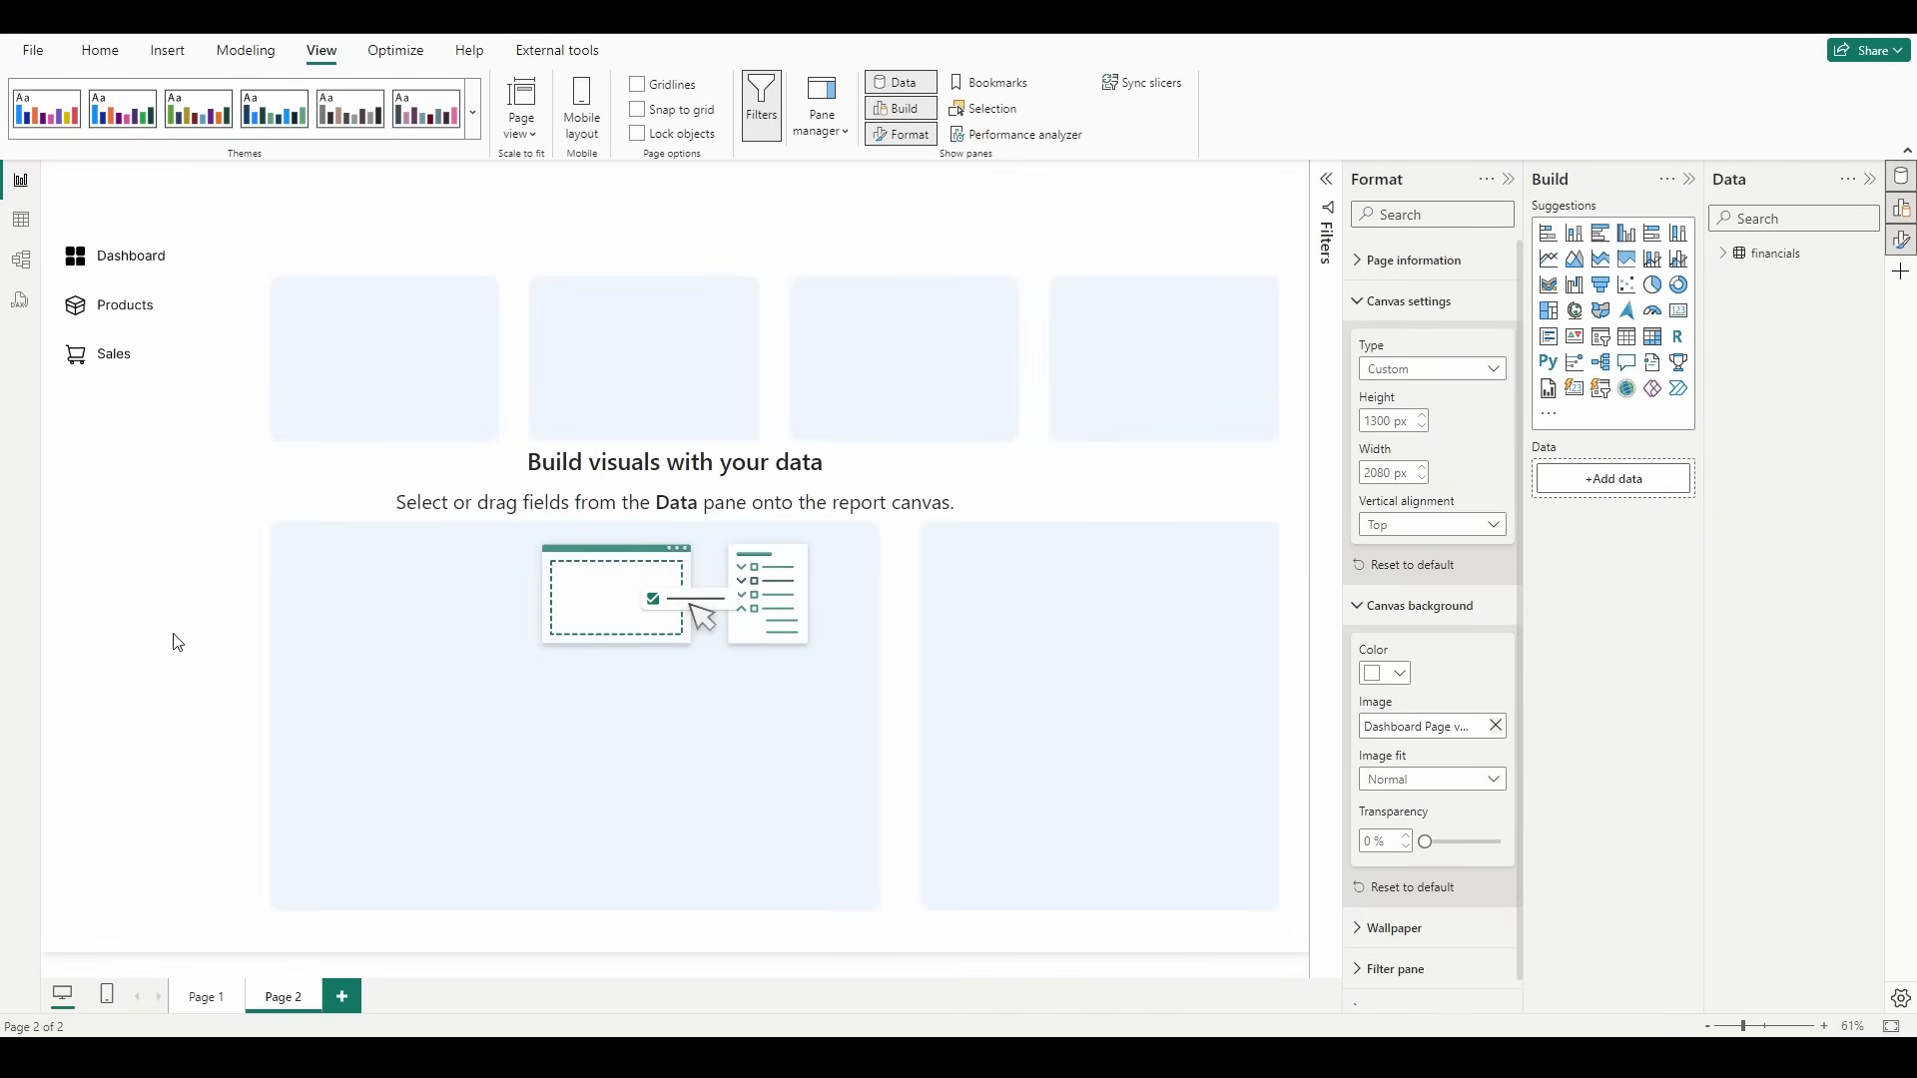
# Step: Insert a text box above the first card and enter the heading "Dashboard"
pyautogui.click(167, 50)
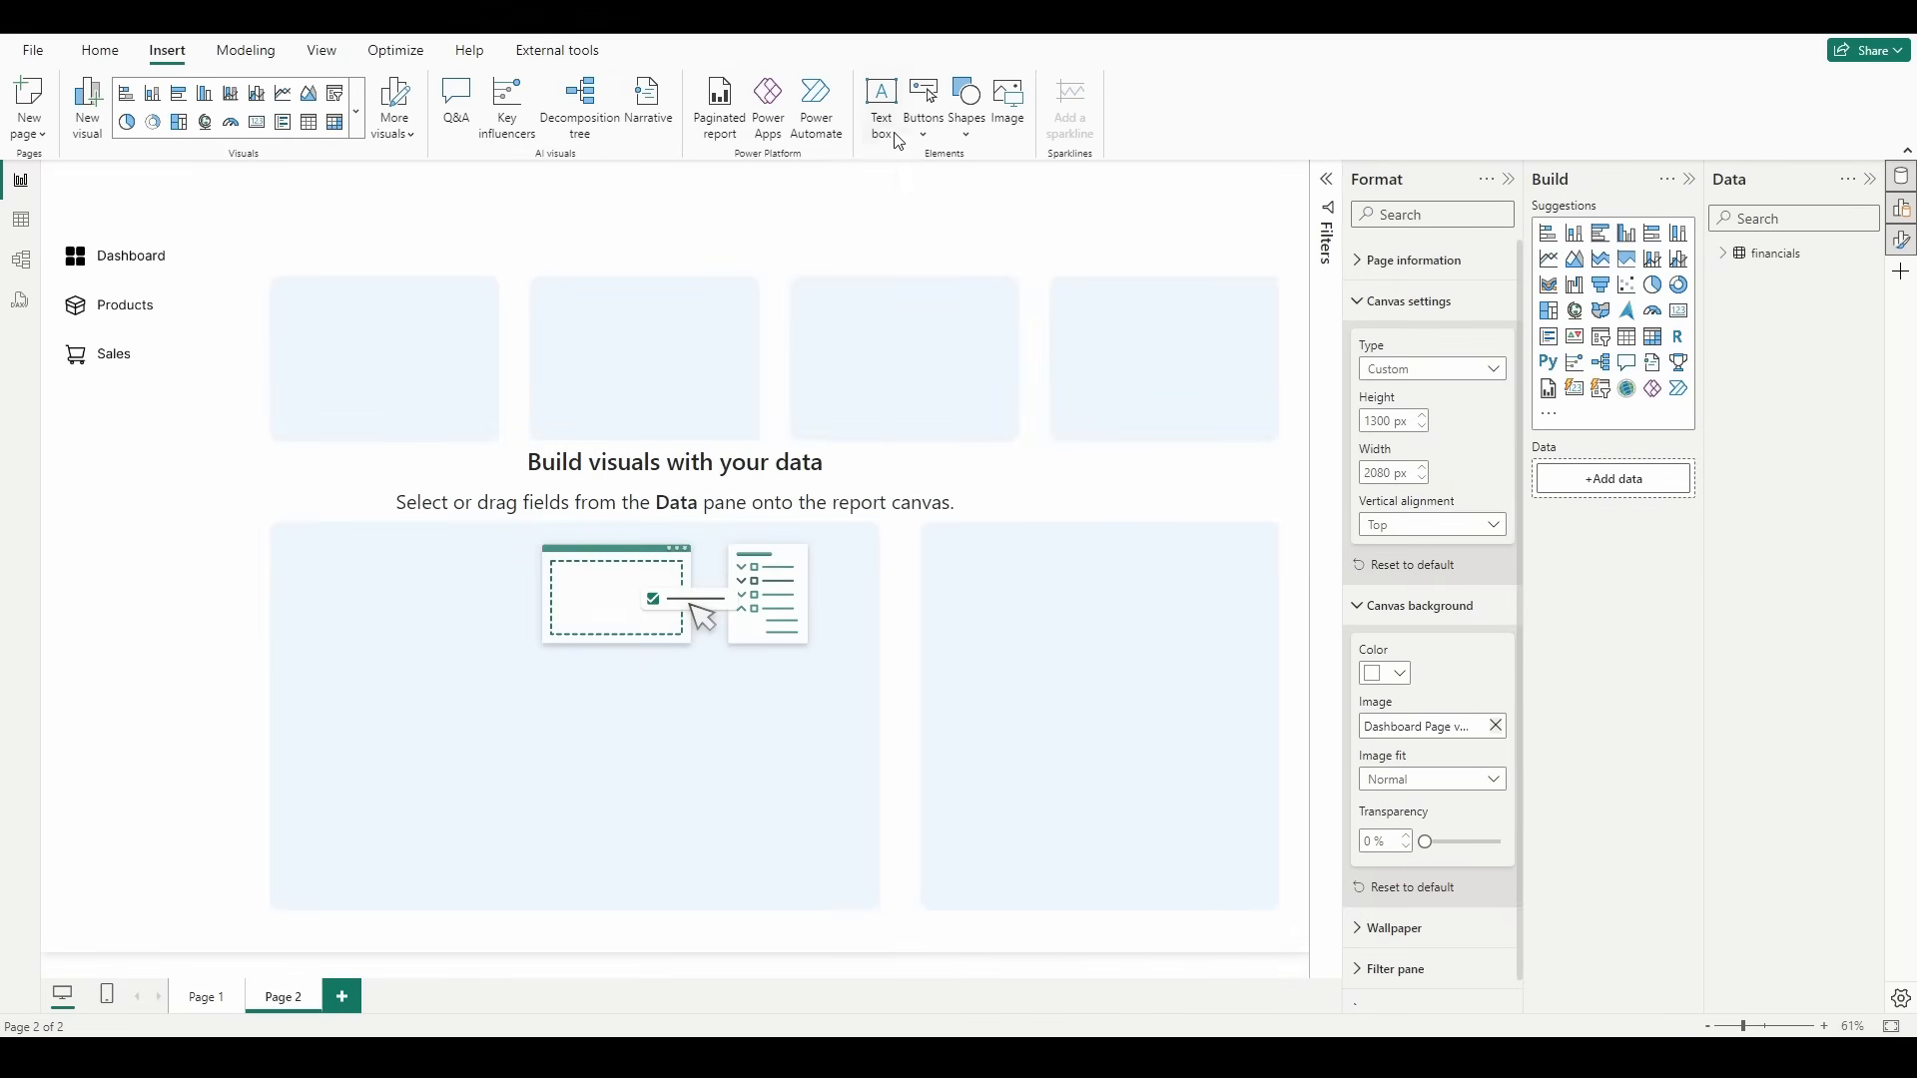
pyautogui.click(893, 135)
pyautogui.moveTo(207, 344); pyautogui.dragTo(493, 261)
pyautogui.click(402, 202)
pyautogui.write('Dashboard')
# Step: Format the "Dashboard" heading text in the DIN font at size 60
pyautogui.hotkey('ctrl', 'a')
pyautogui.click(734, 179)
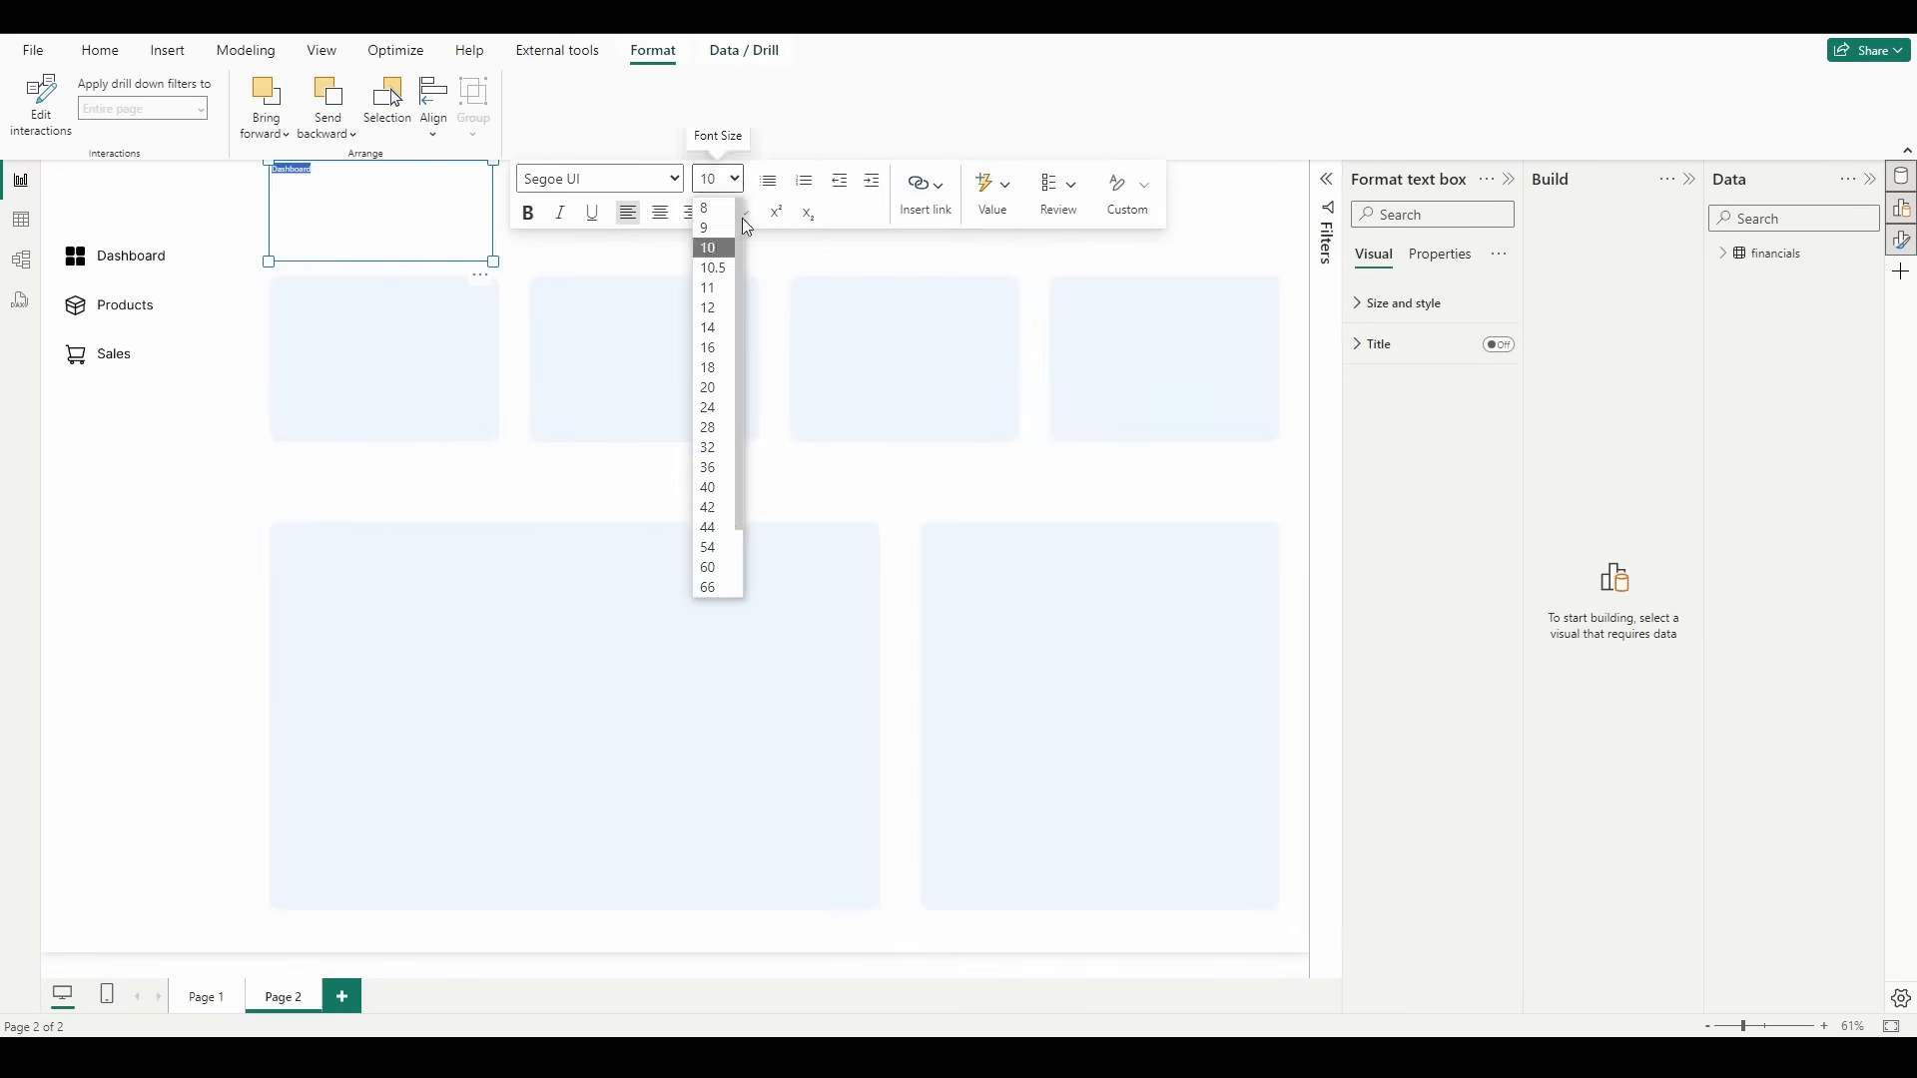
pyautogui.click(716, 569)
pyautogui.click(599, 179)
pyautogui.click(556, 386)
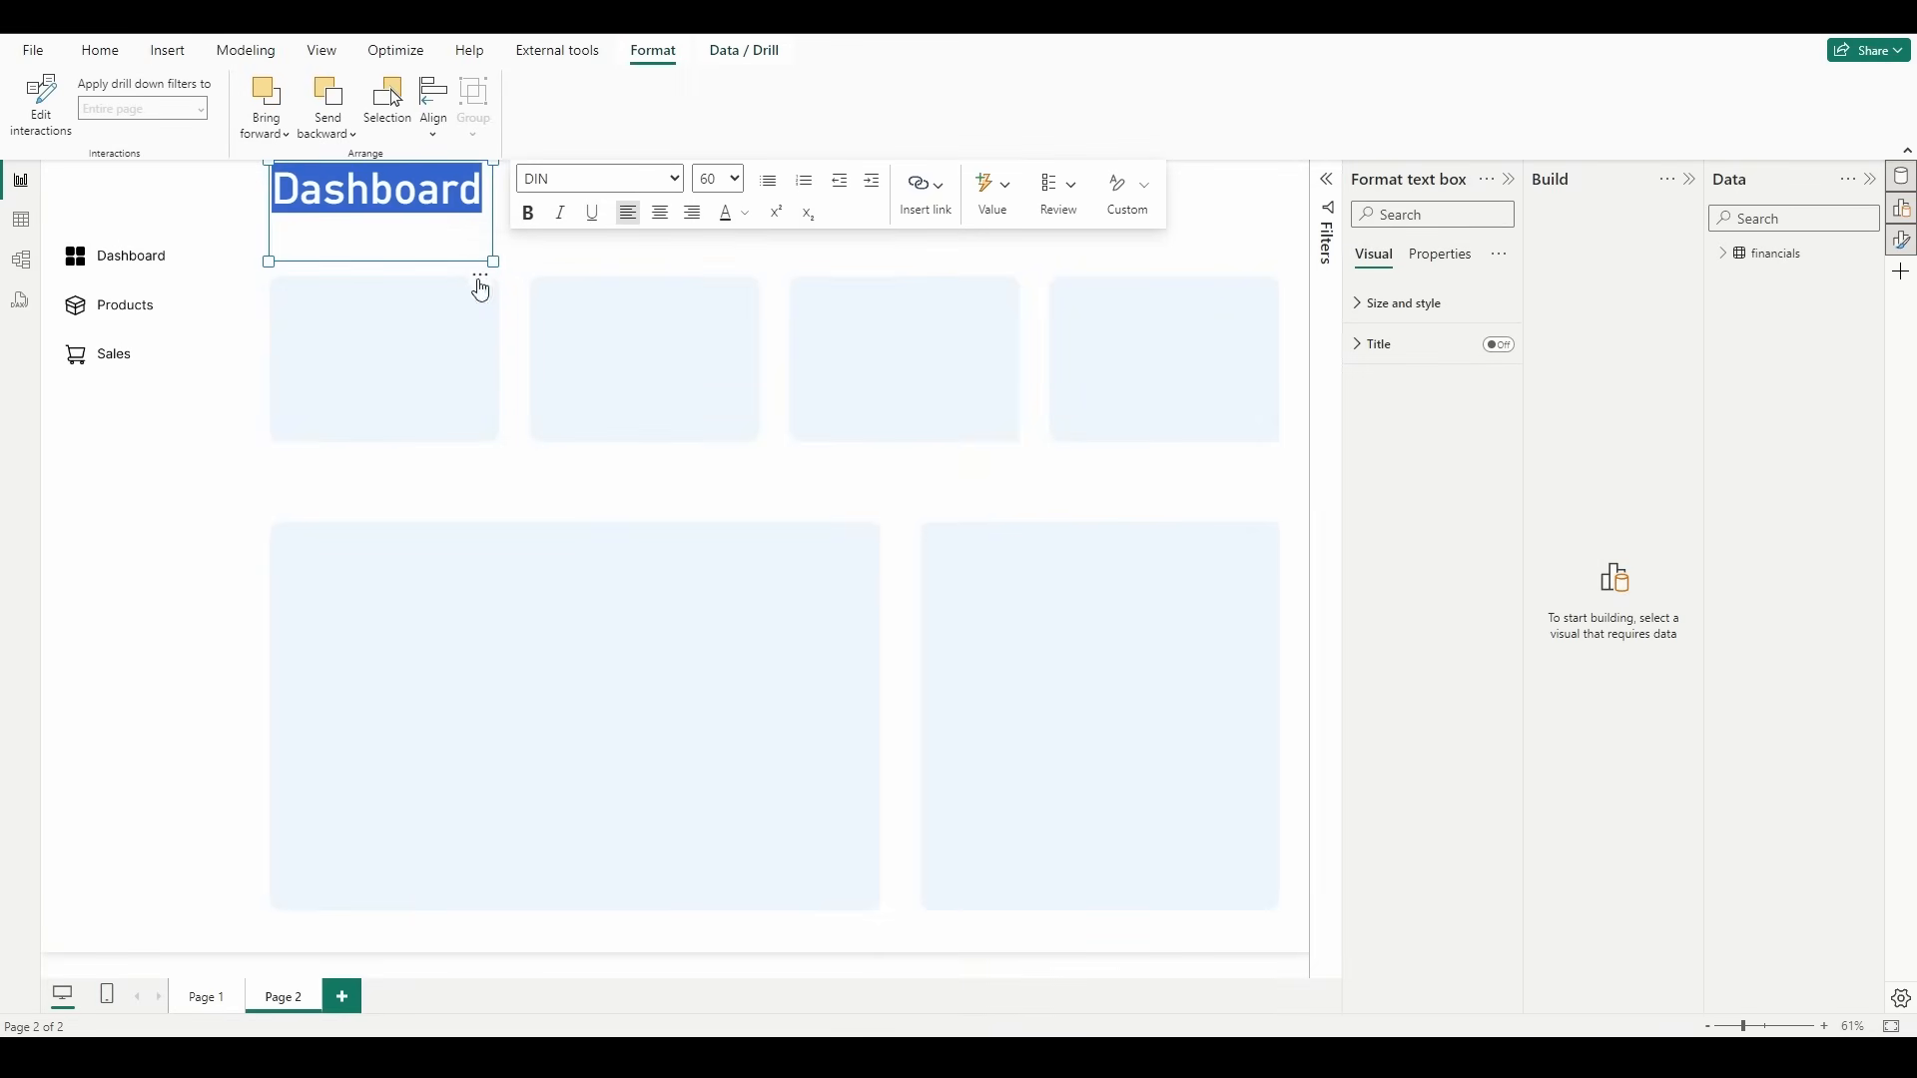
pyautogui.click(612, 510)
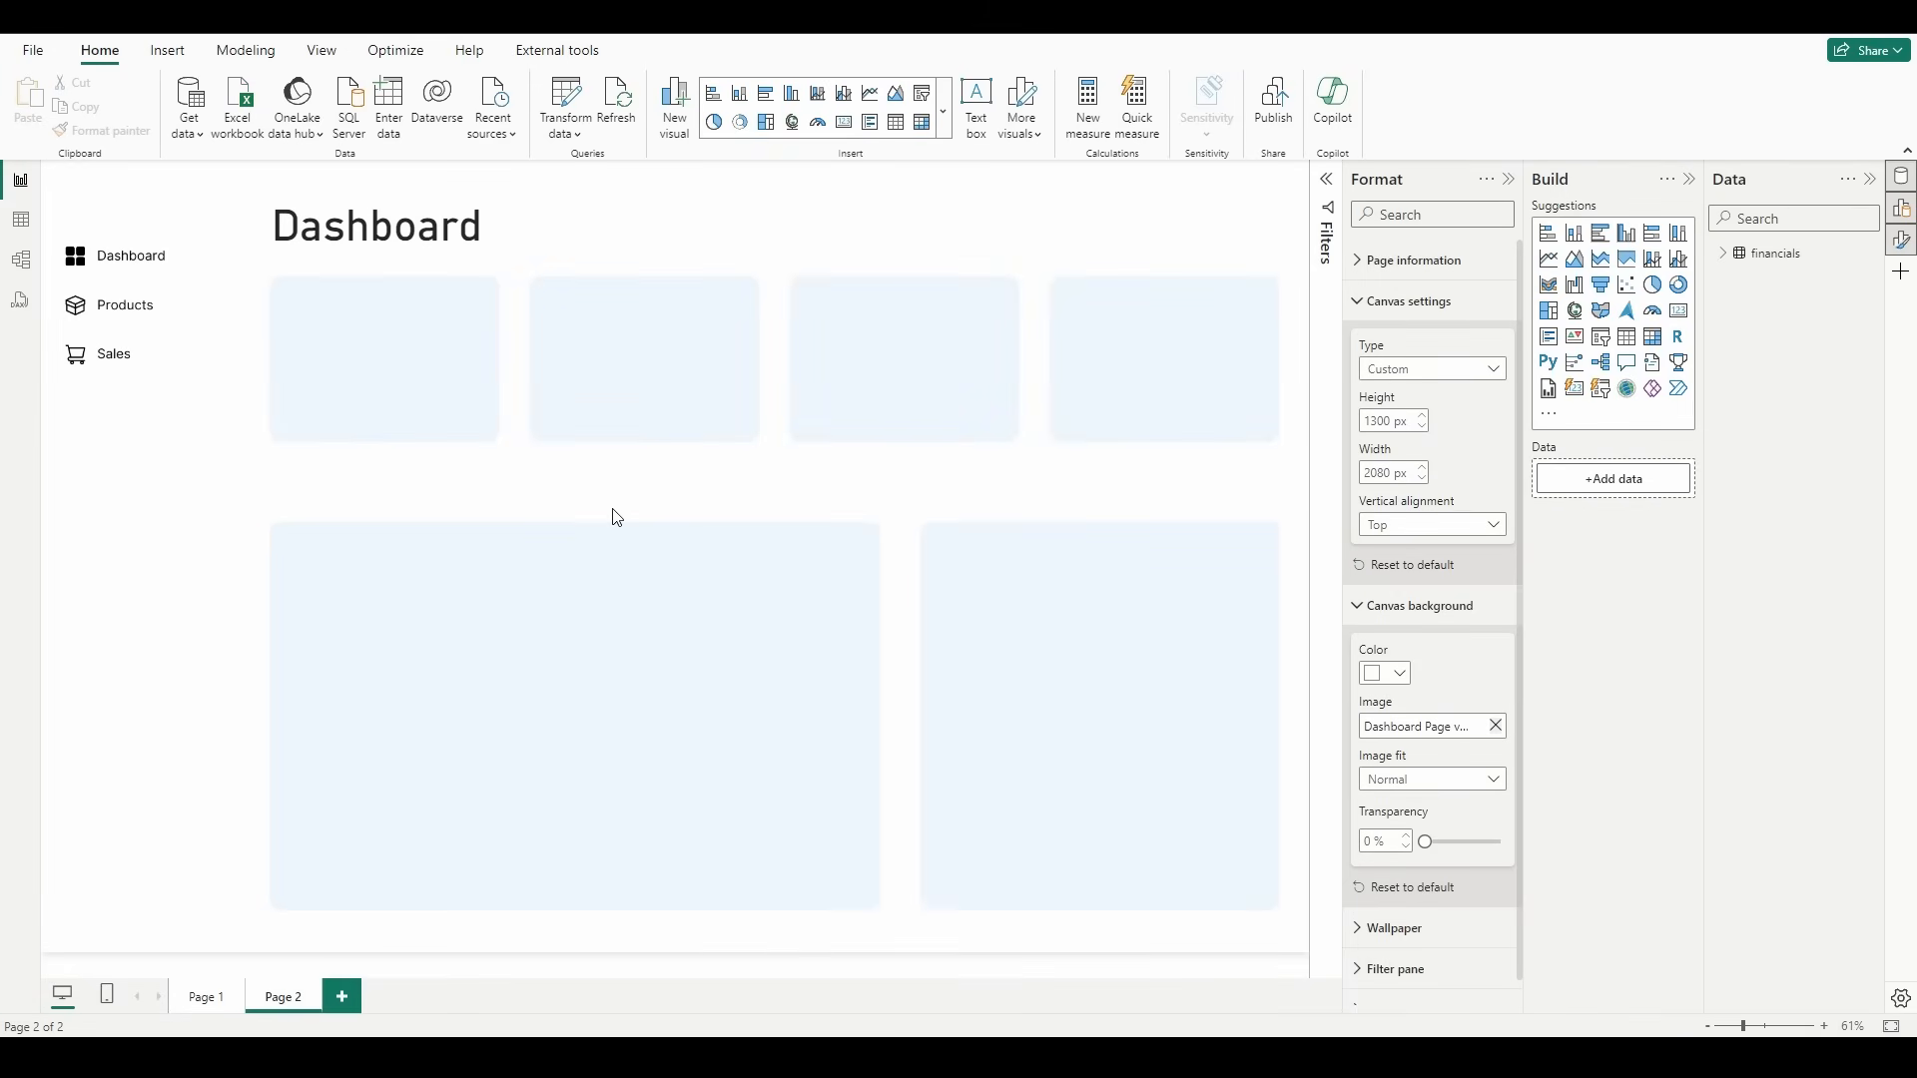
# Step: Add a slicer above the third card, match it to the card's width, and populate it with the Date field from financials
pyautogui.click(1604, 342)
pyautogui.moveTo(238, 462); pyautogui.dragTo(896, 308)
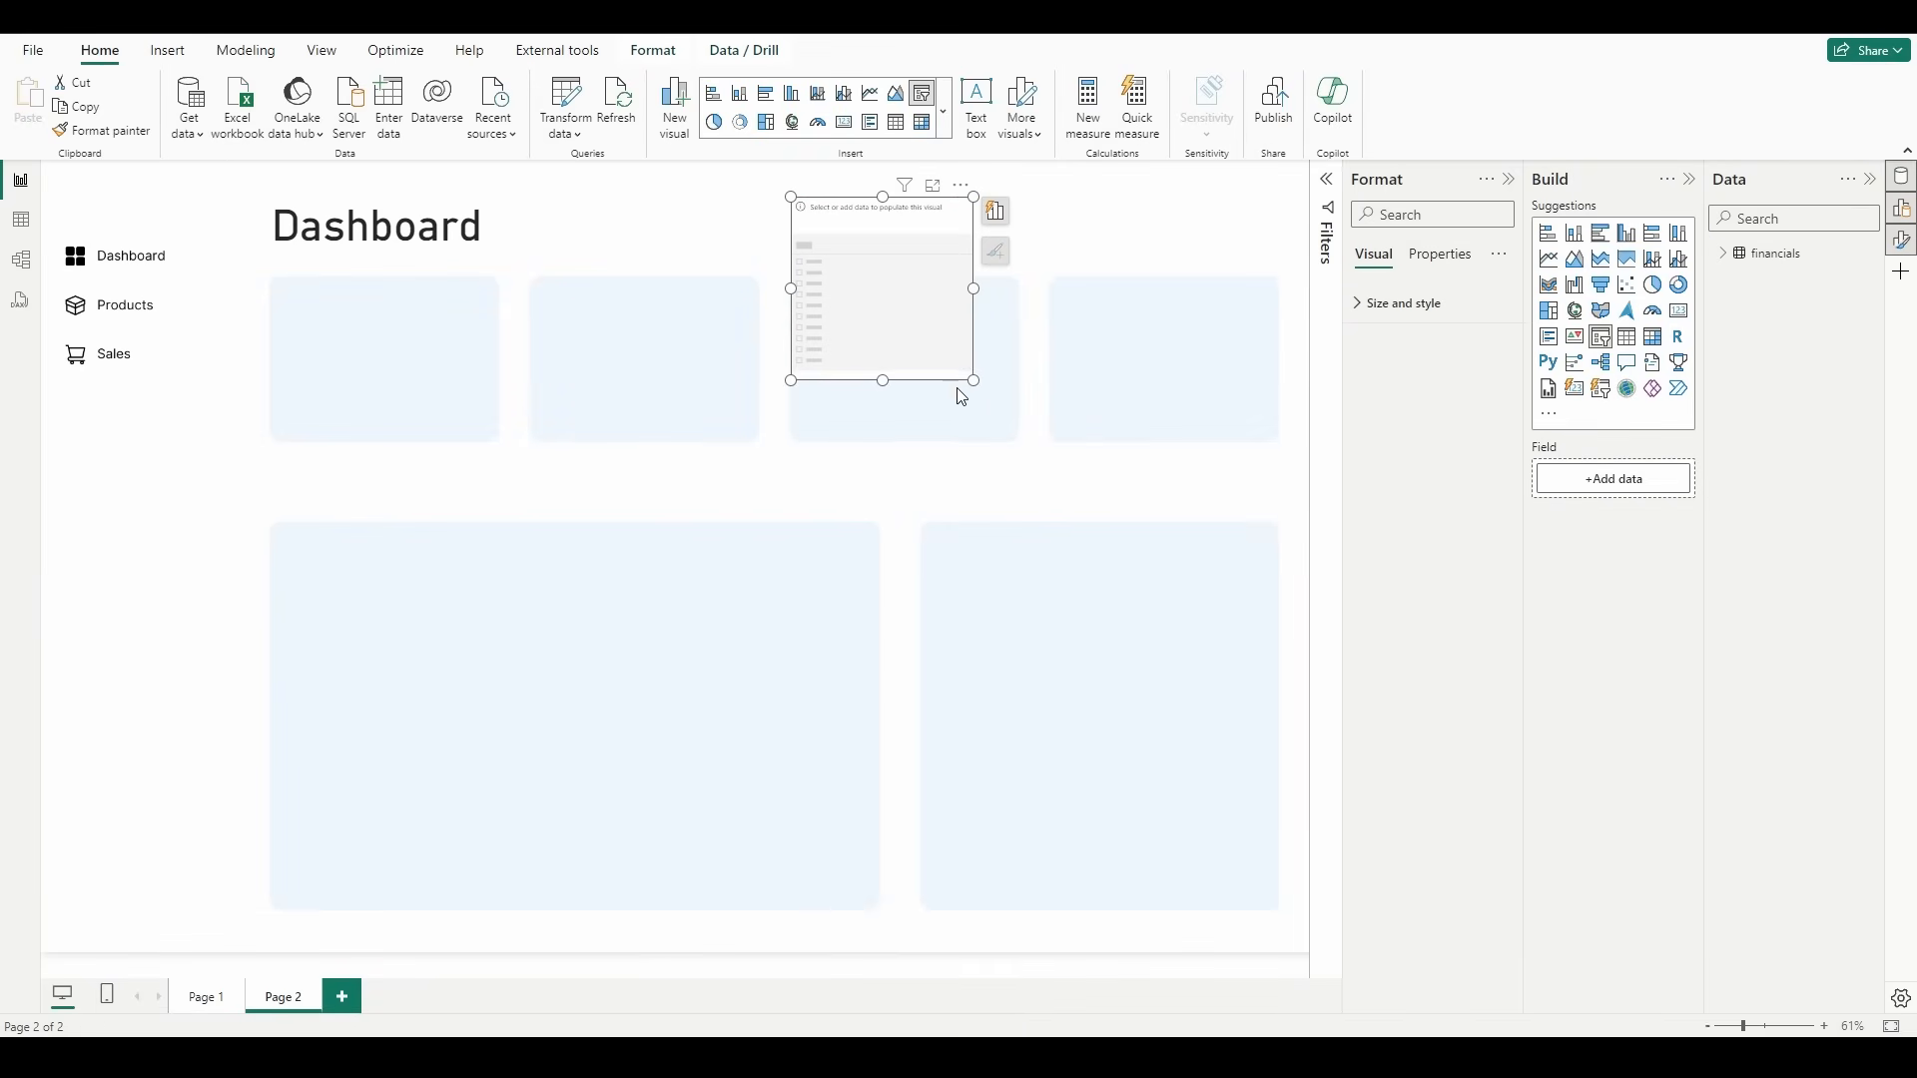
pyautogui.moveTo(976, 378); pyautogui.dragTo(1016, 265)
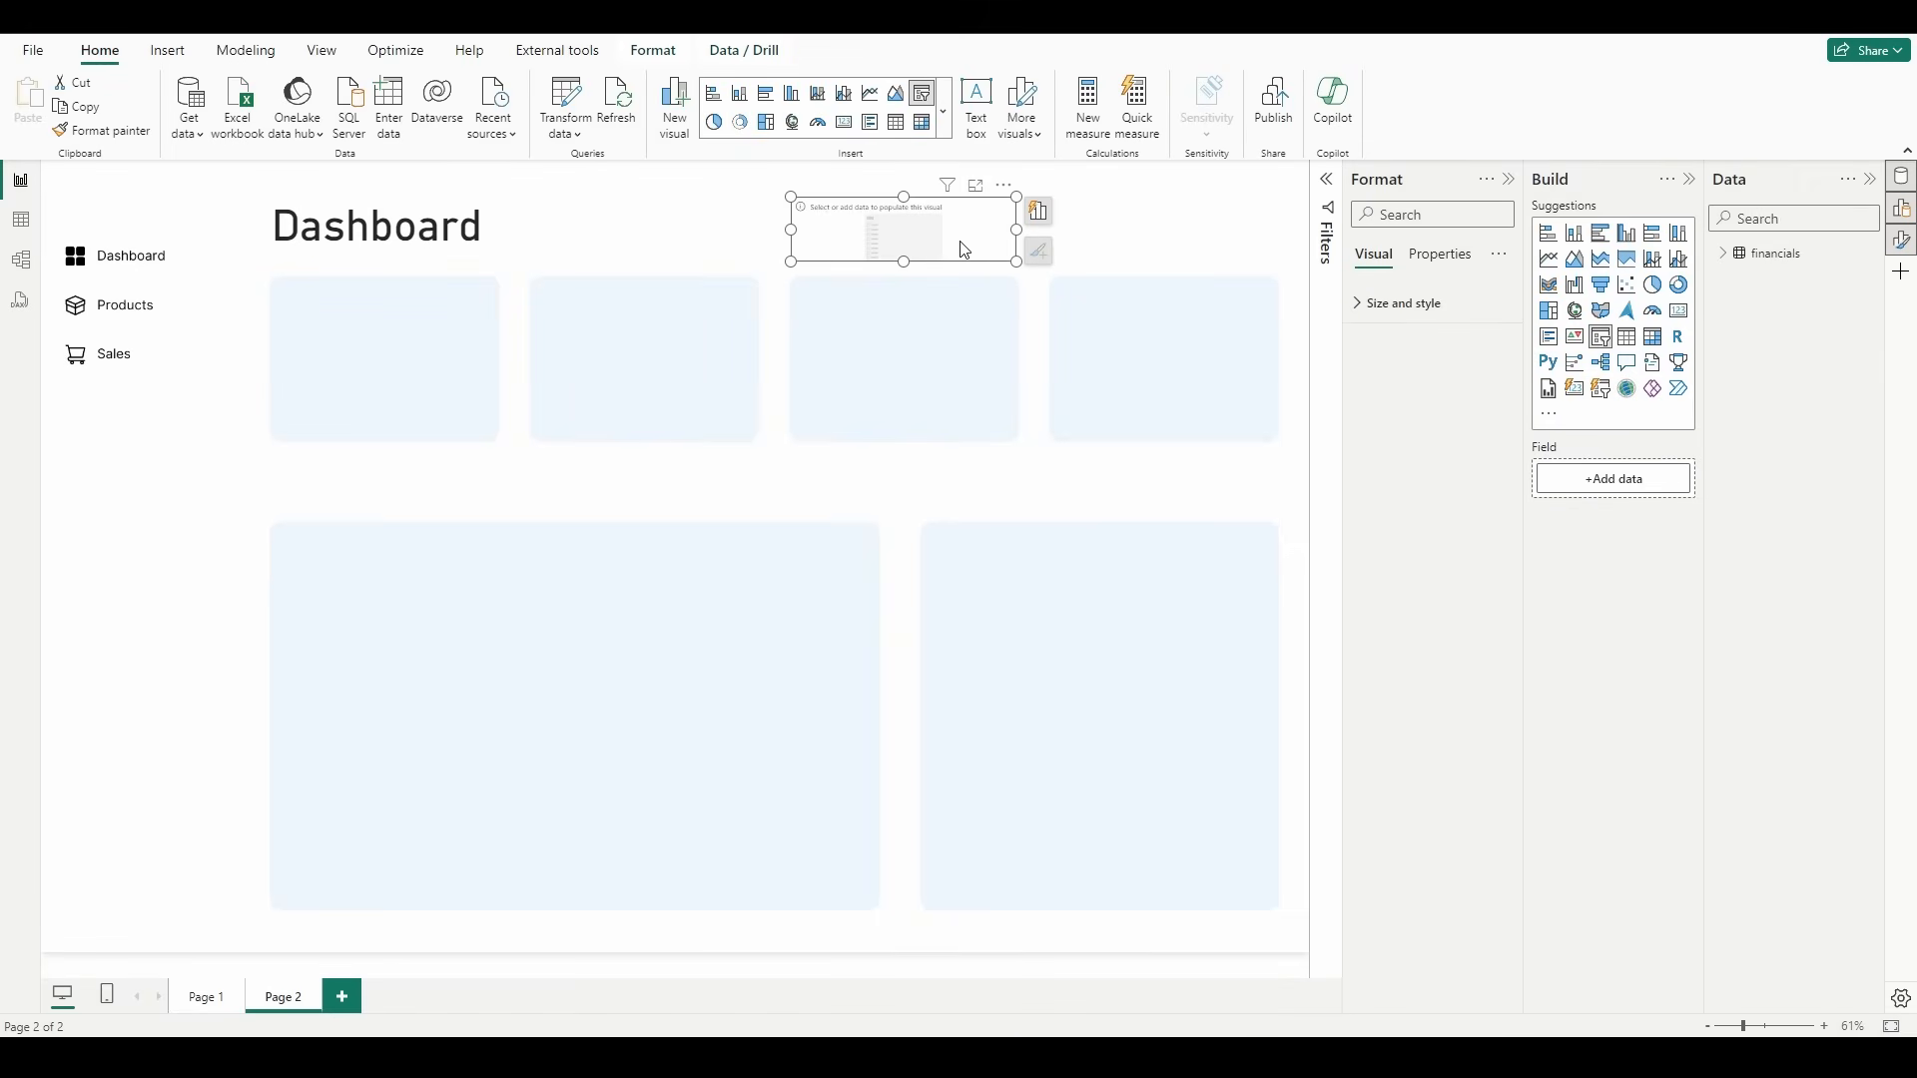
pyautogui.click(1719, 254)
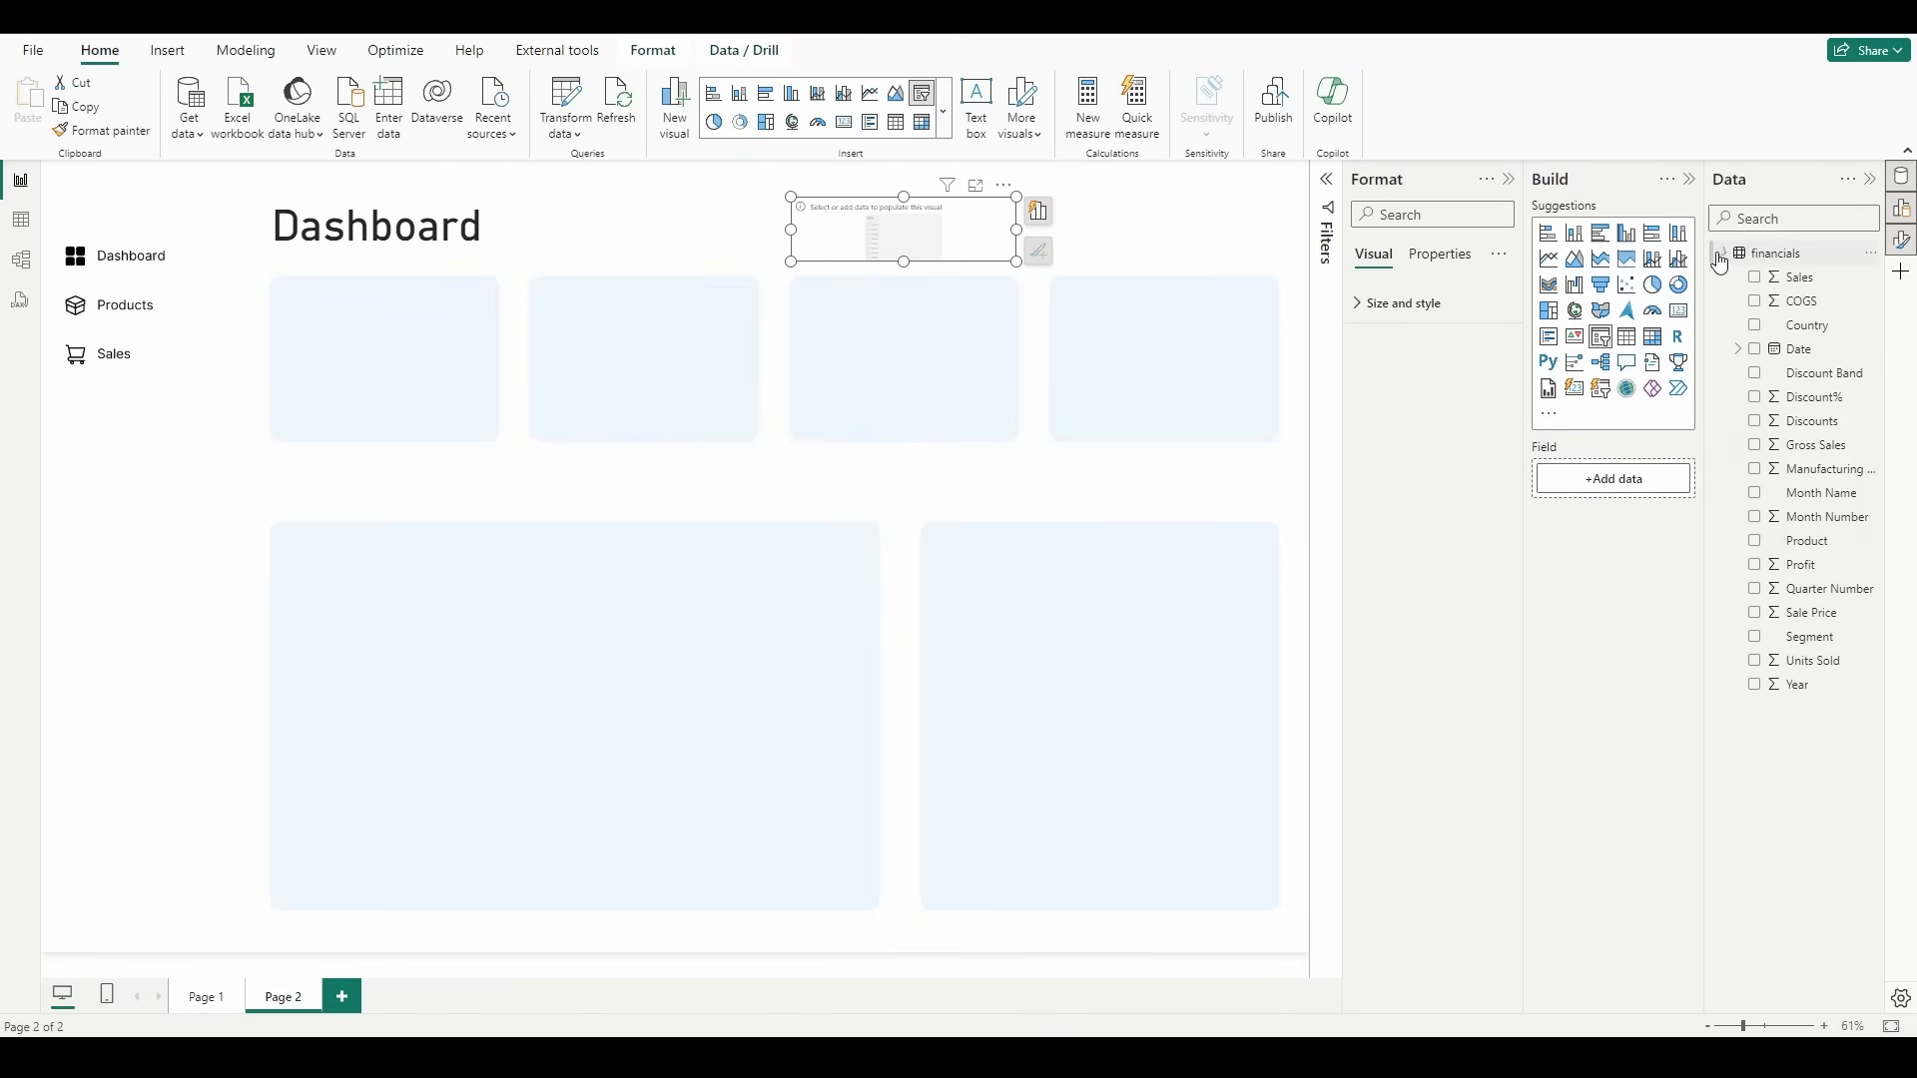
pyautogui.click(1755, 352)
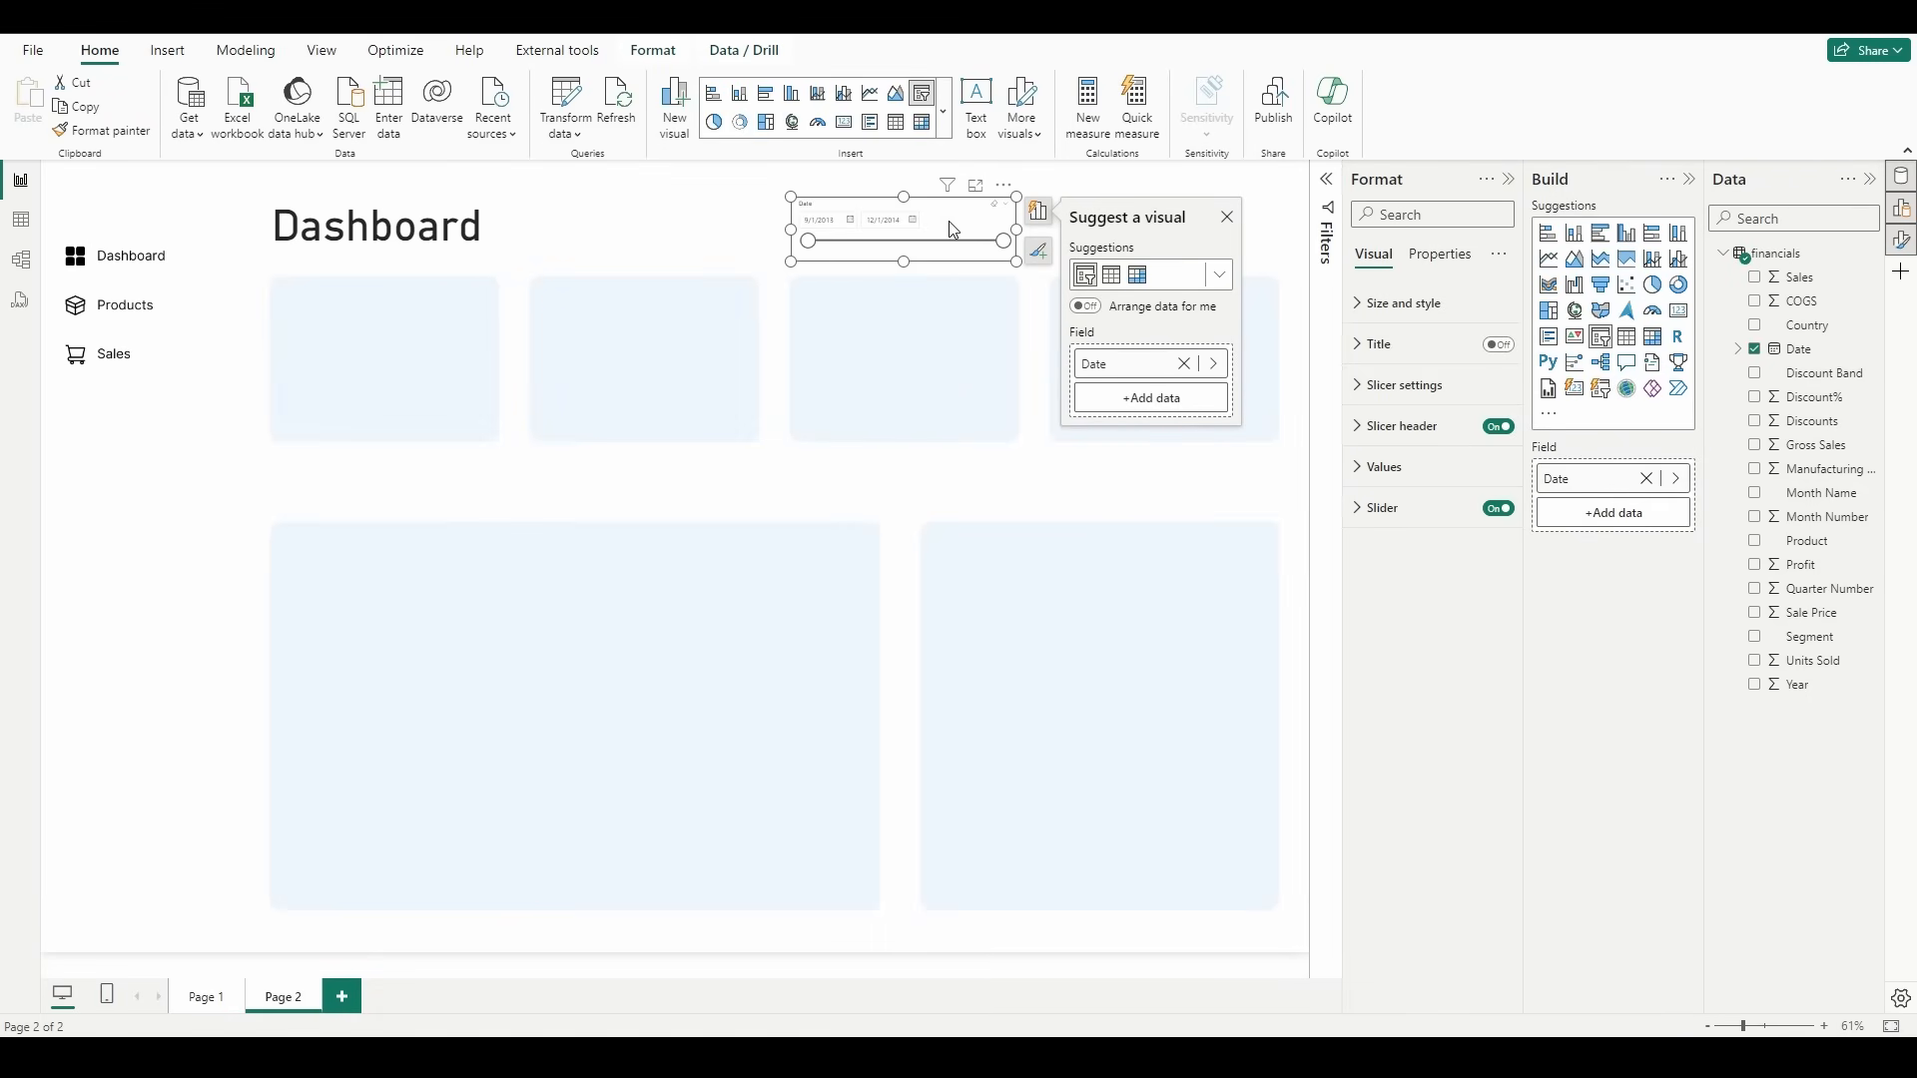
# Step: Enable the date slicer's title and set its text to "Date Selector"
pyautogui.click(1497, 345)
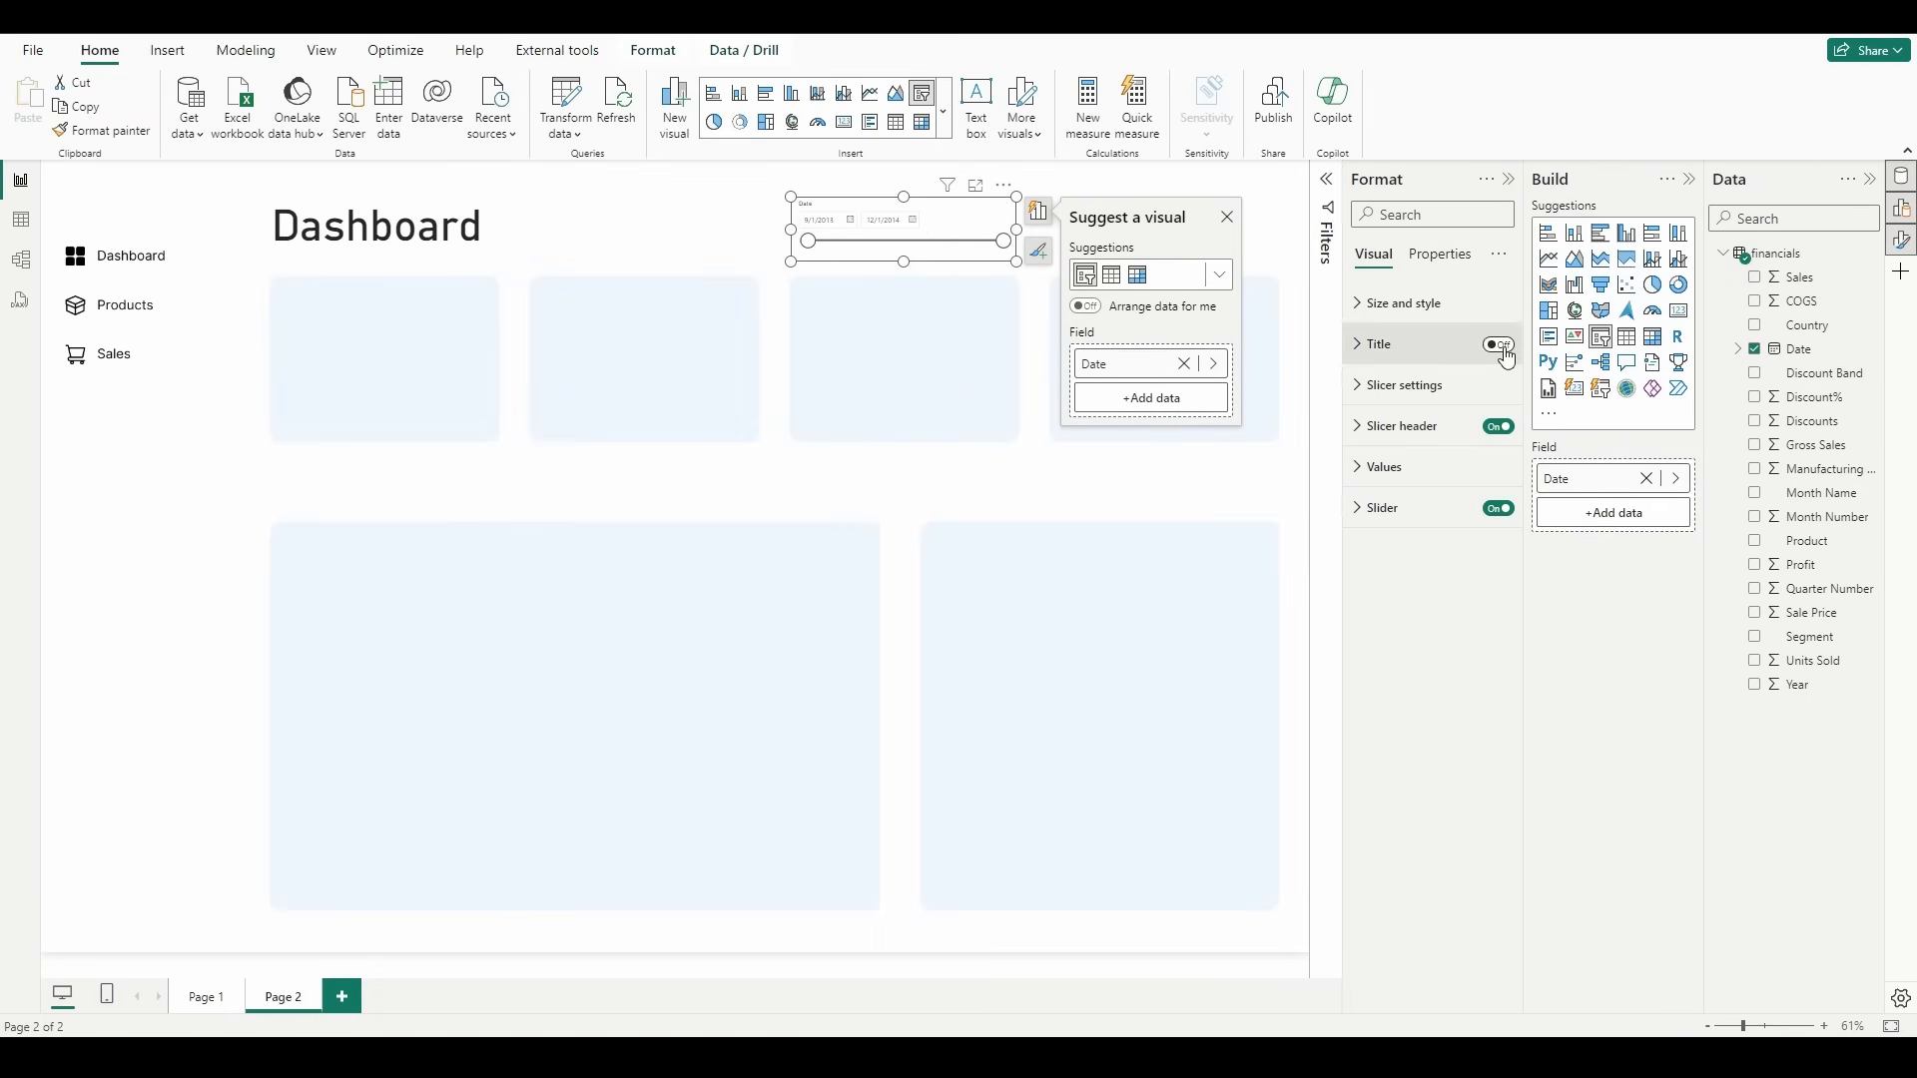
pyautogui.click(1412, 349)
pyautogui.click(1422, 447)
pyautogui.write('D')
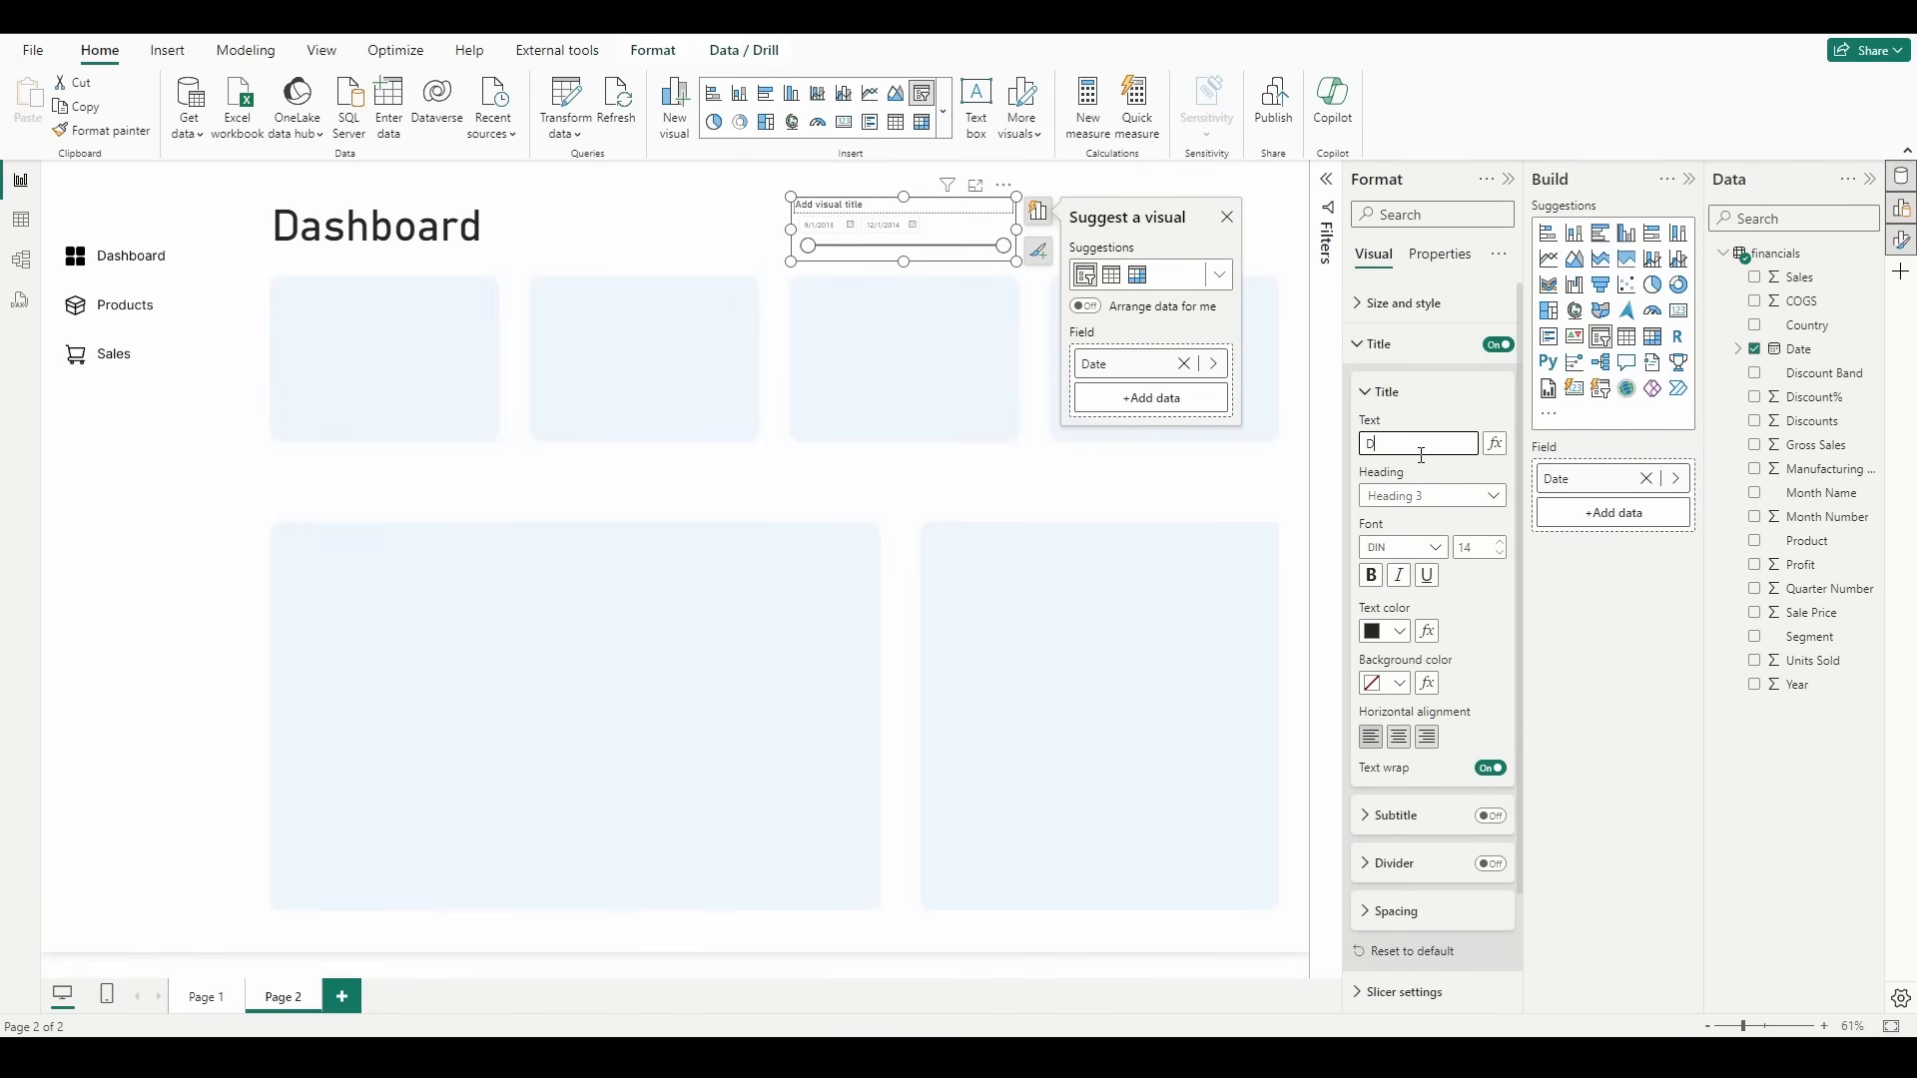
pyautogui.write('ate Selector')
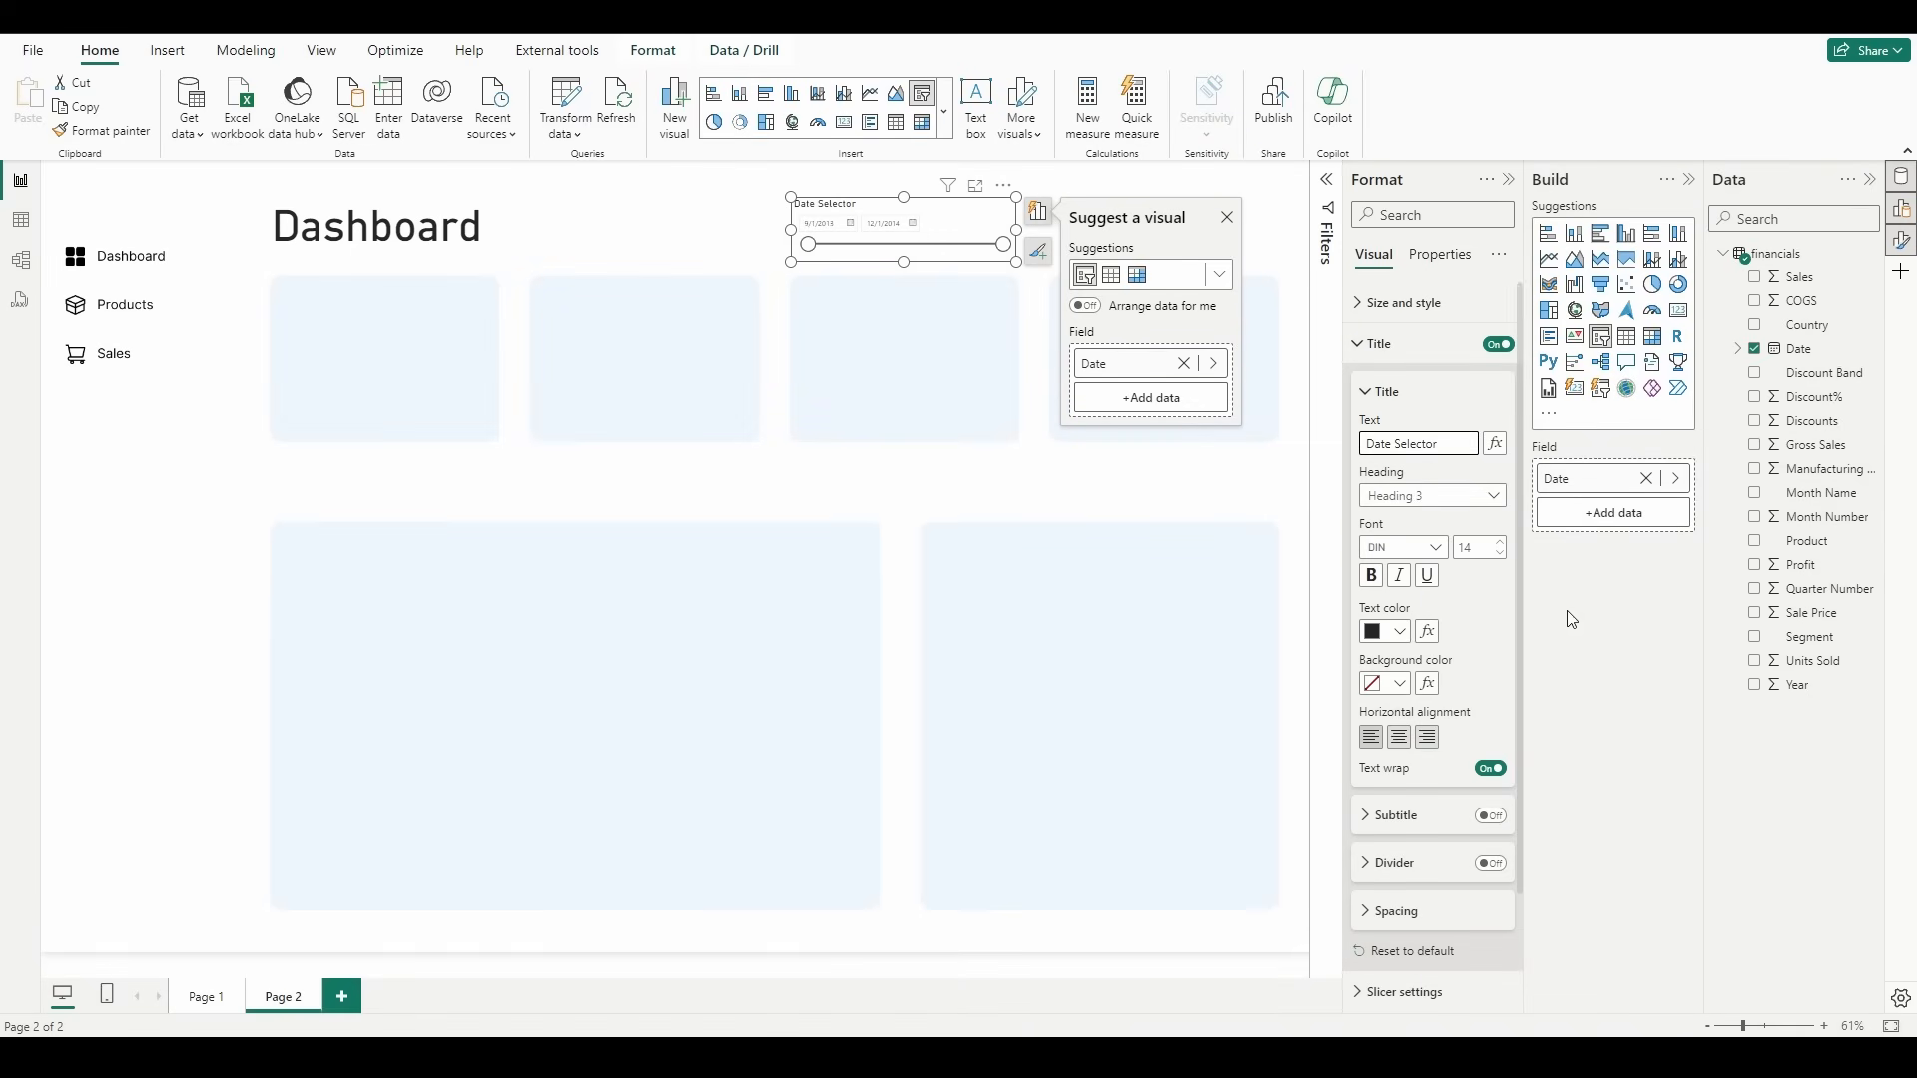
# Step: Center the slicer title, make it bold at font size 20, and enable the divider below it
pyautogui.click(1396, 741)
pyautogui.click(1371, 576)
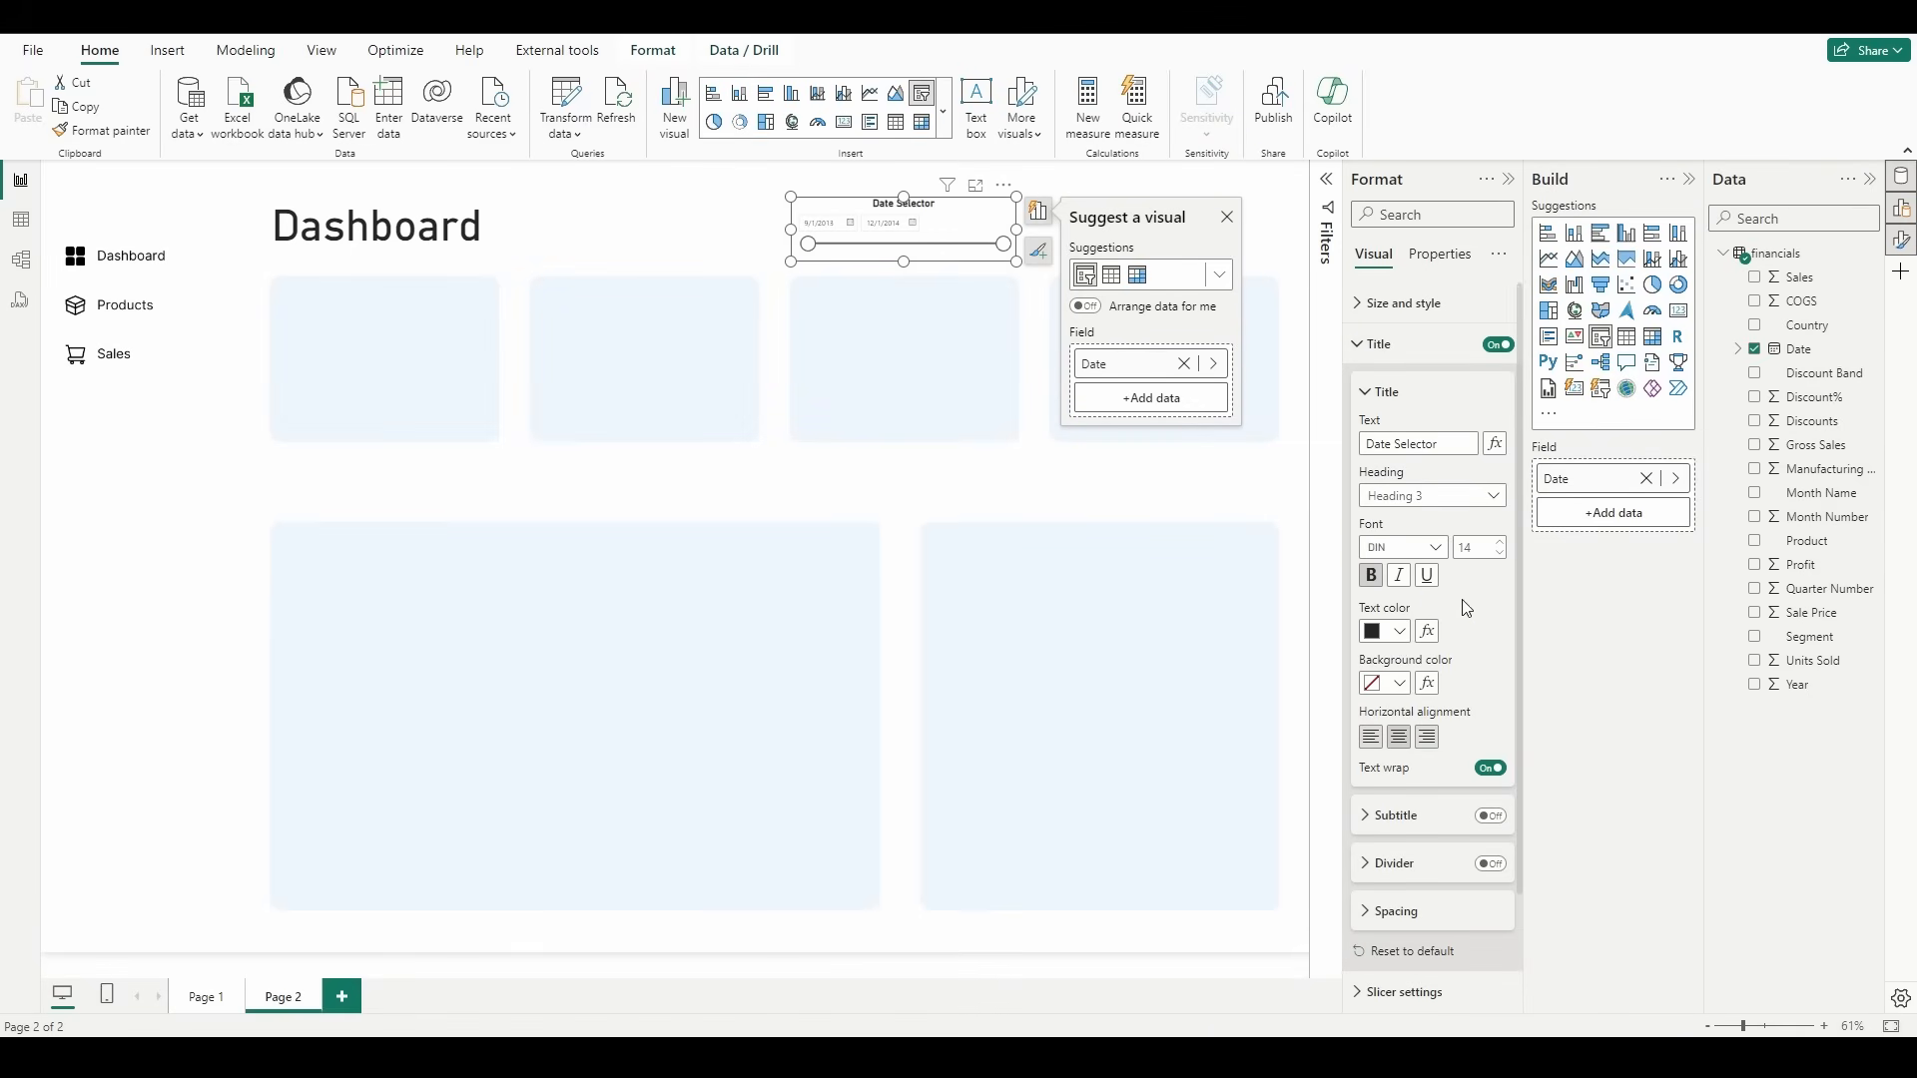
pyautogui.click(1501, 542)
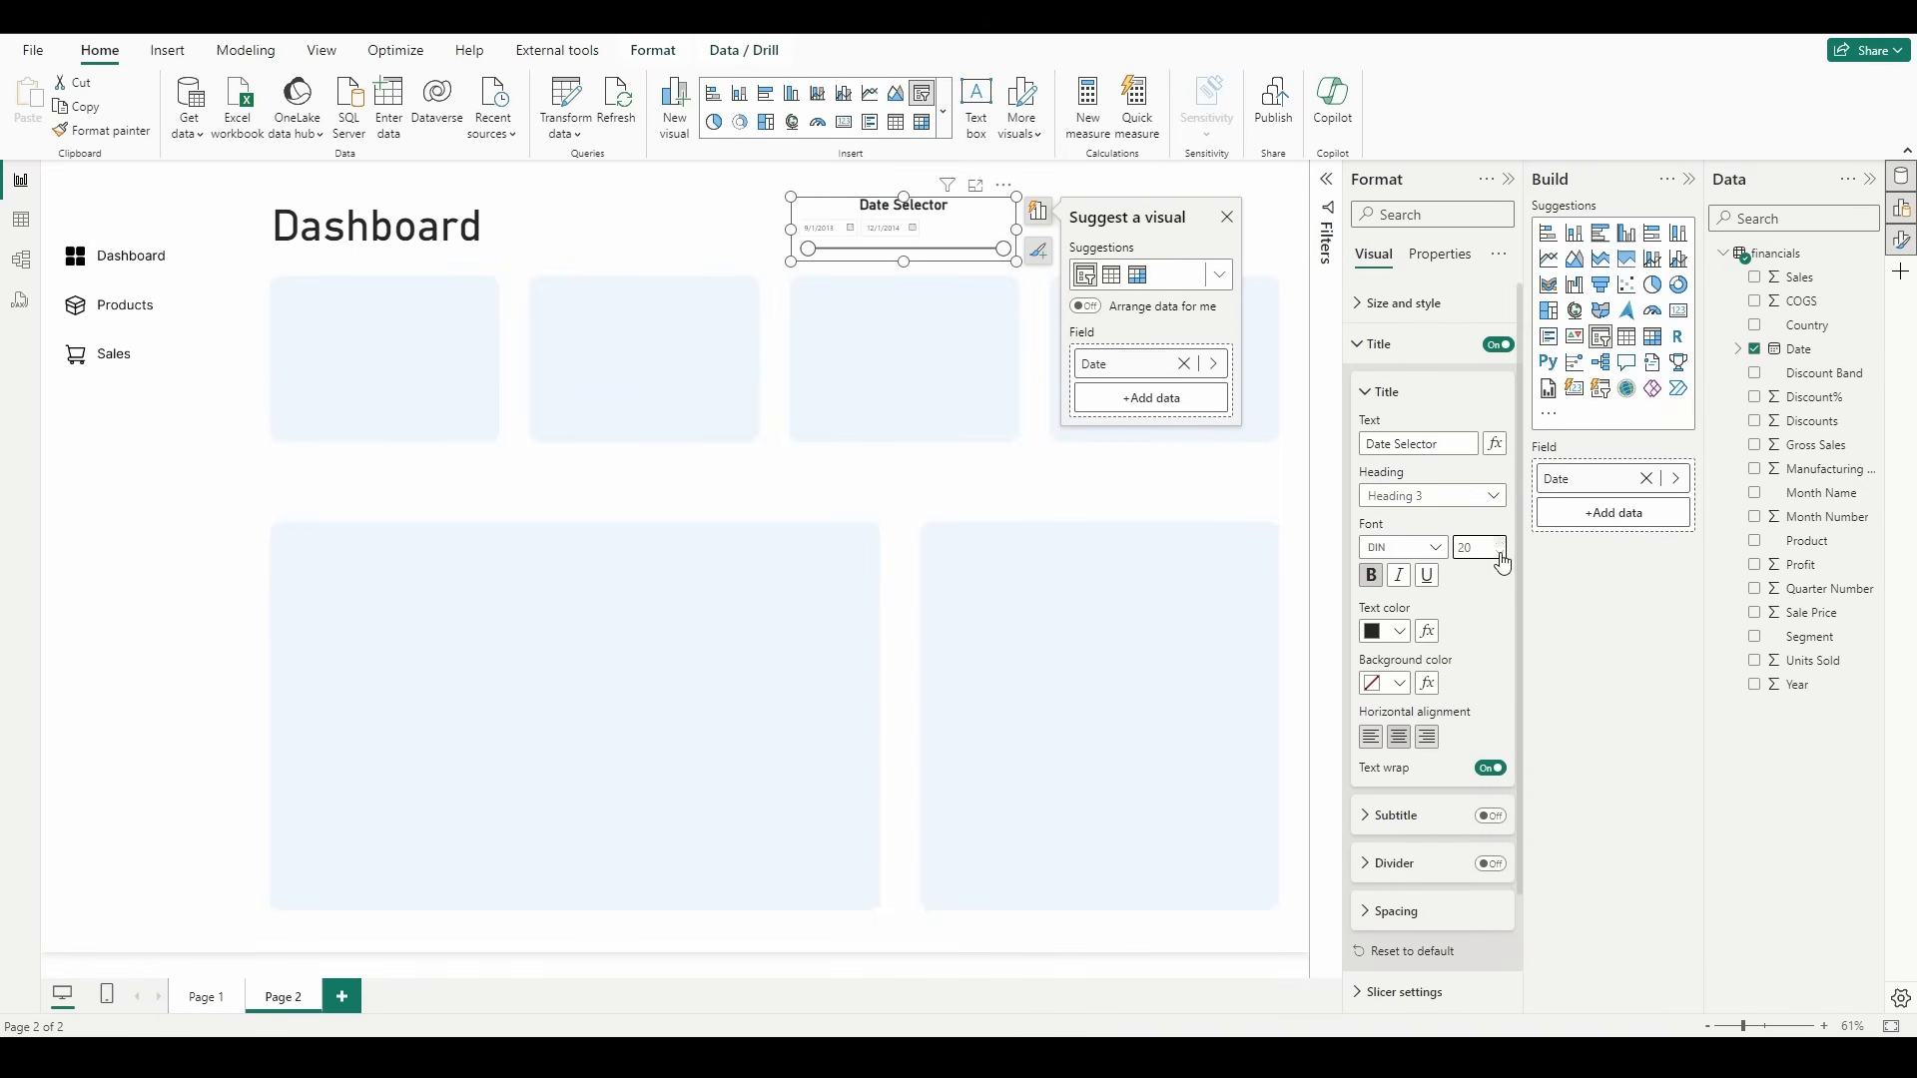
pyautogui.click(1490, 865)
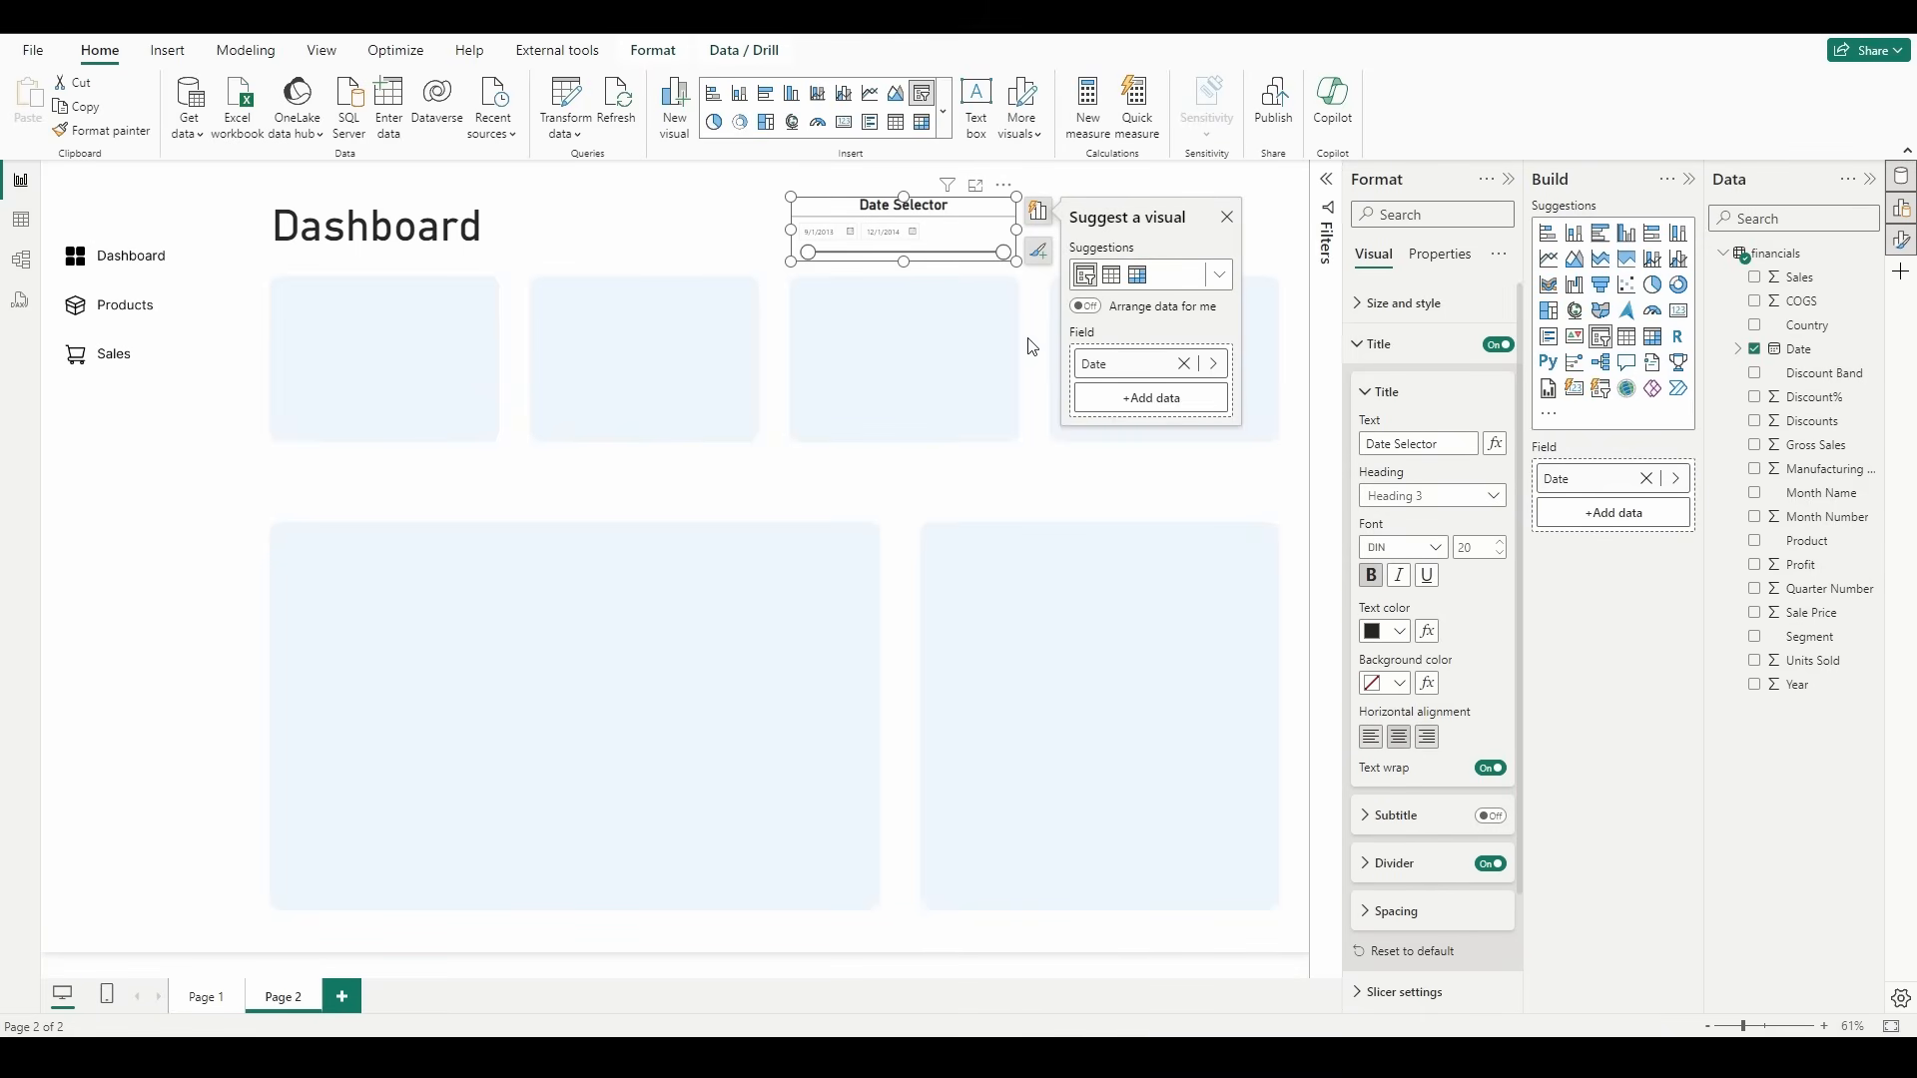
# Step: Set the slicer's date values to bold at font size 12
pyautogui.click(1397, 358)
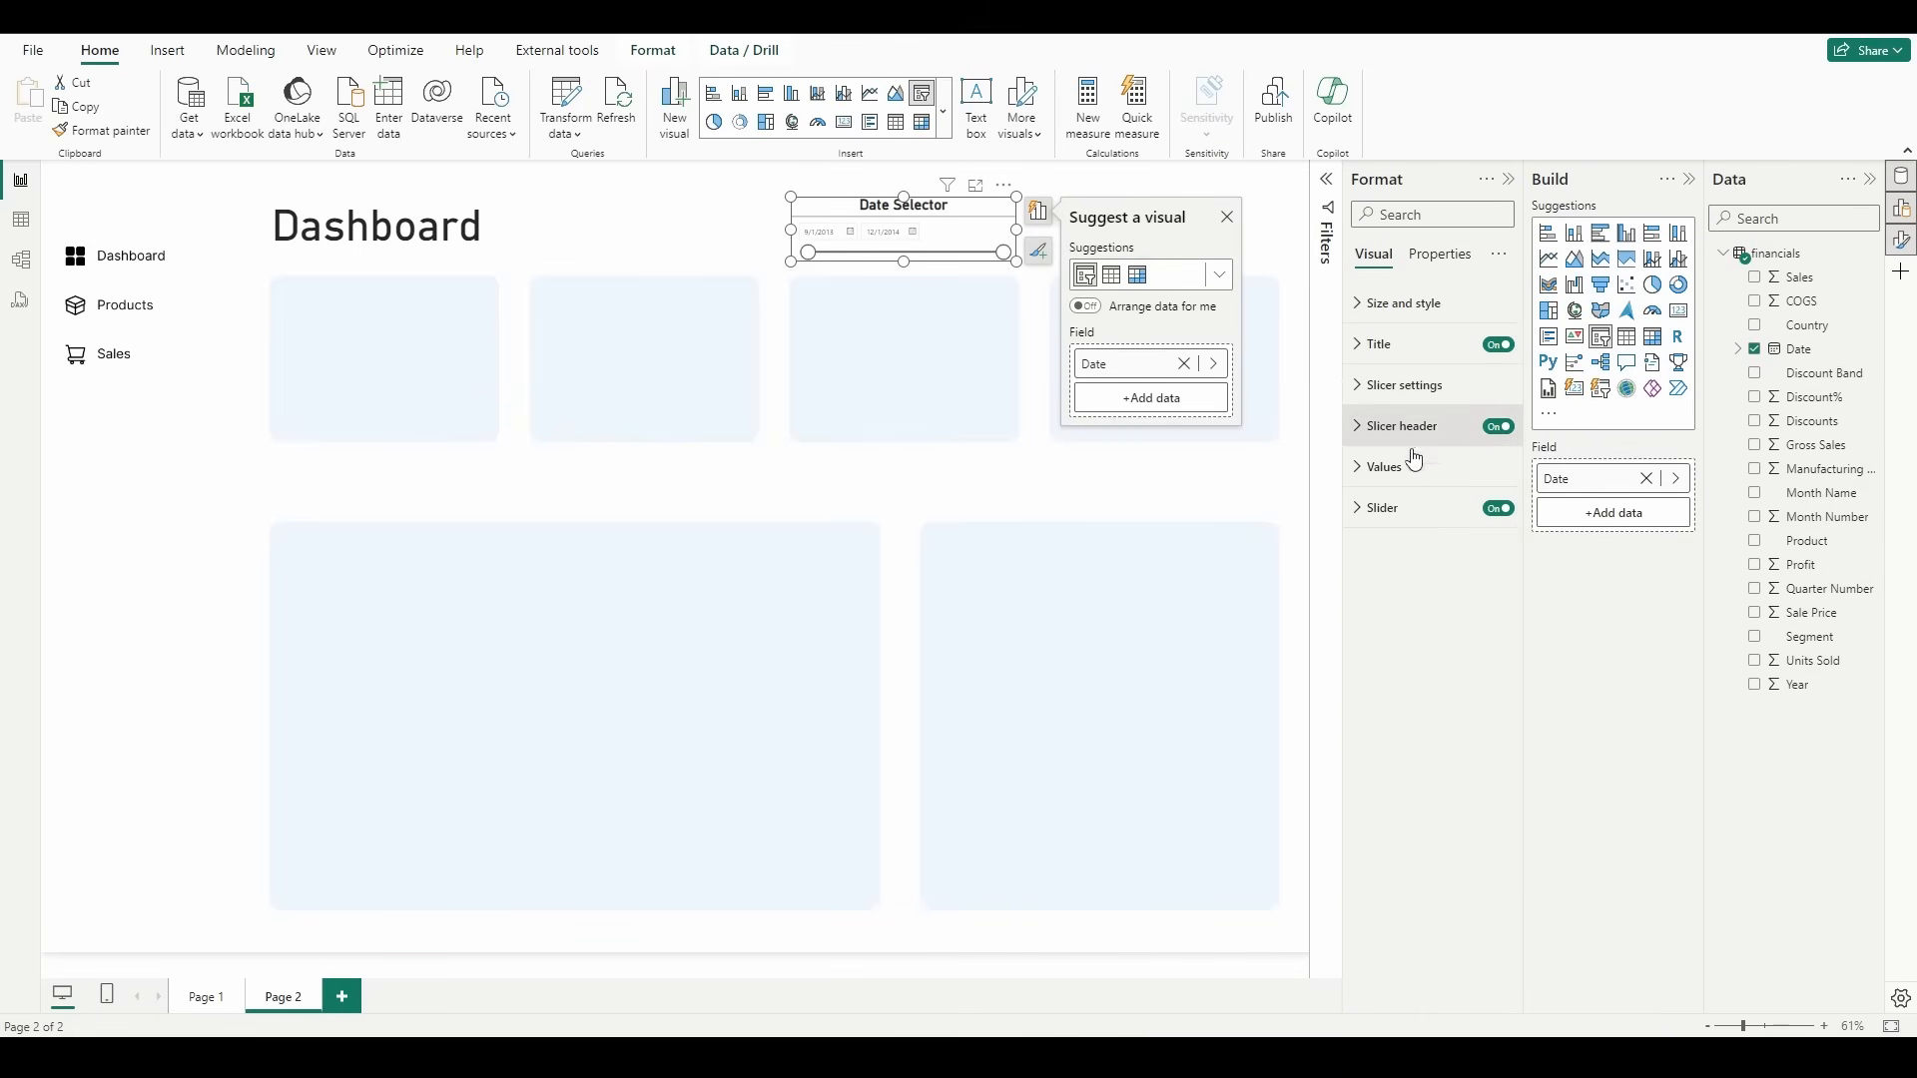
pyautogui.click(1384, 467)
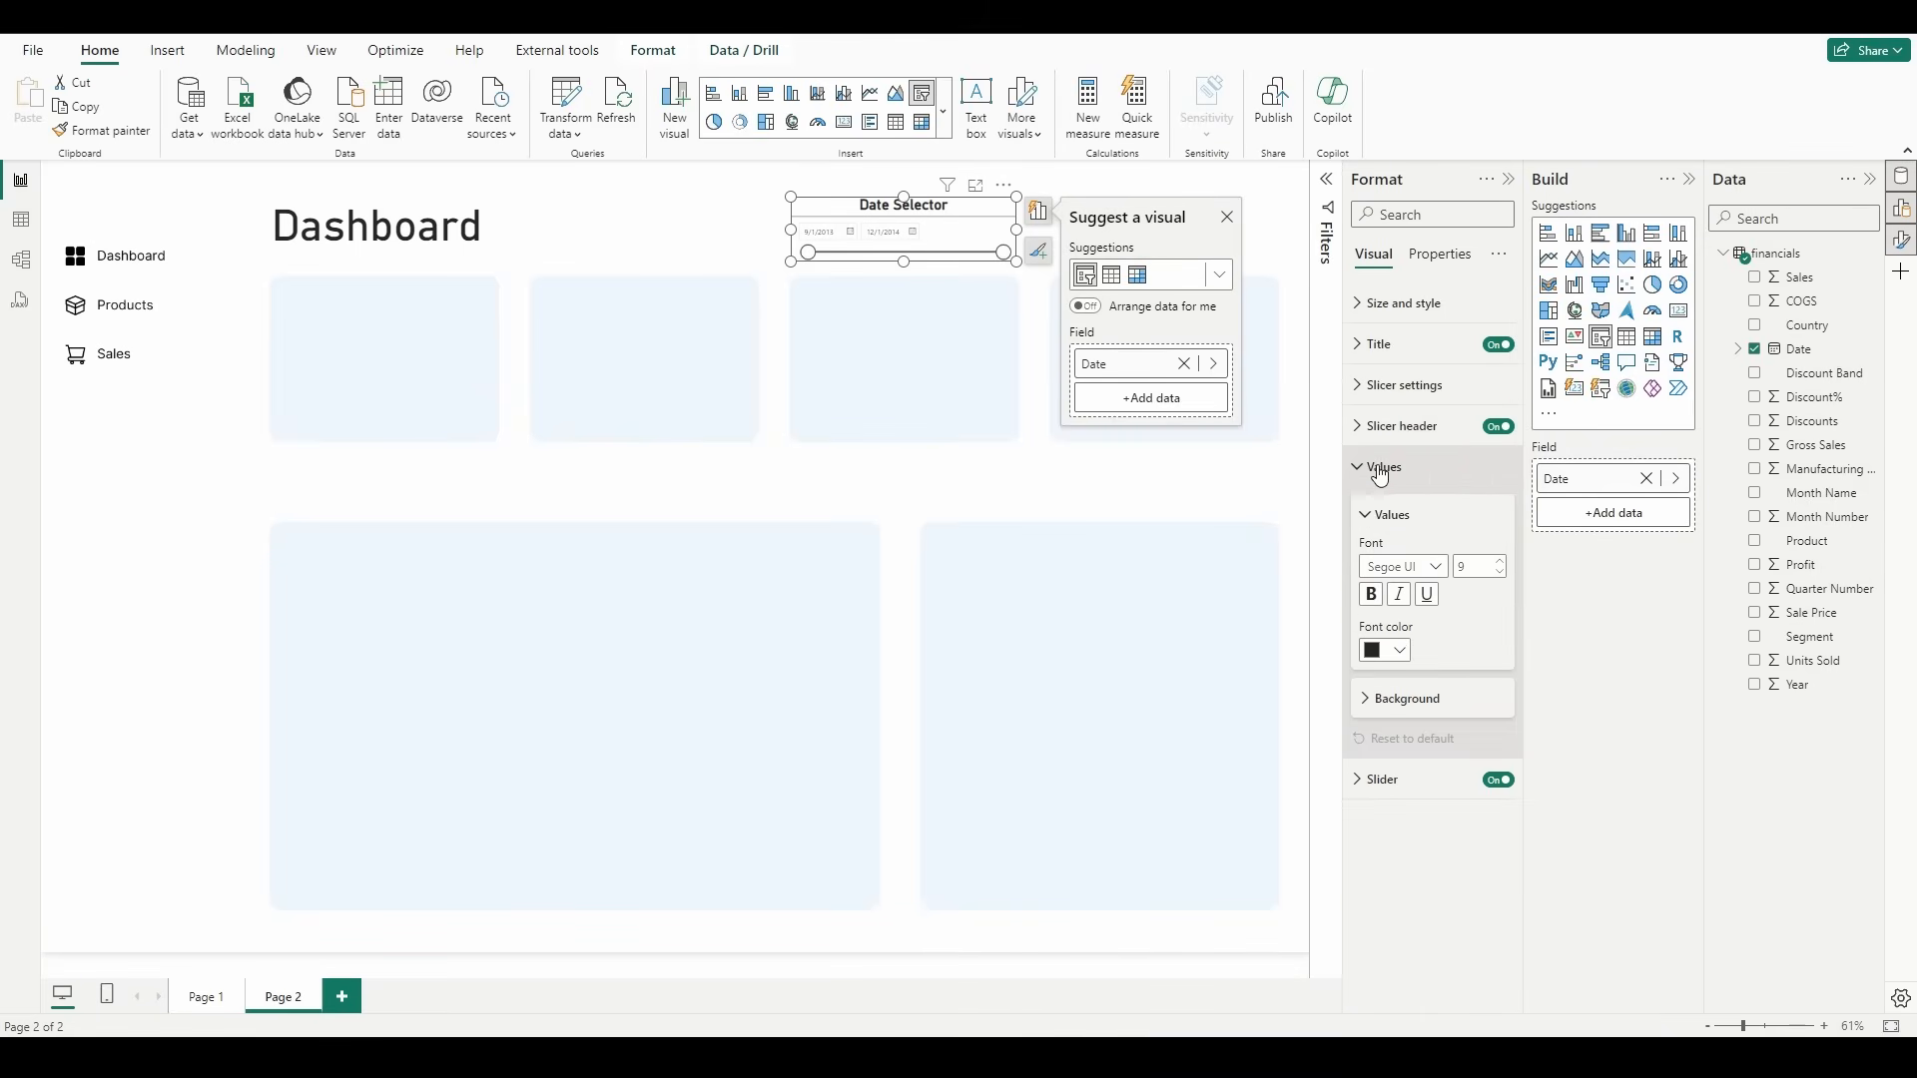
pyautogui.click(1501, 561)
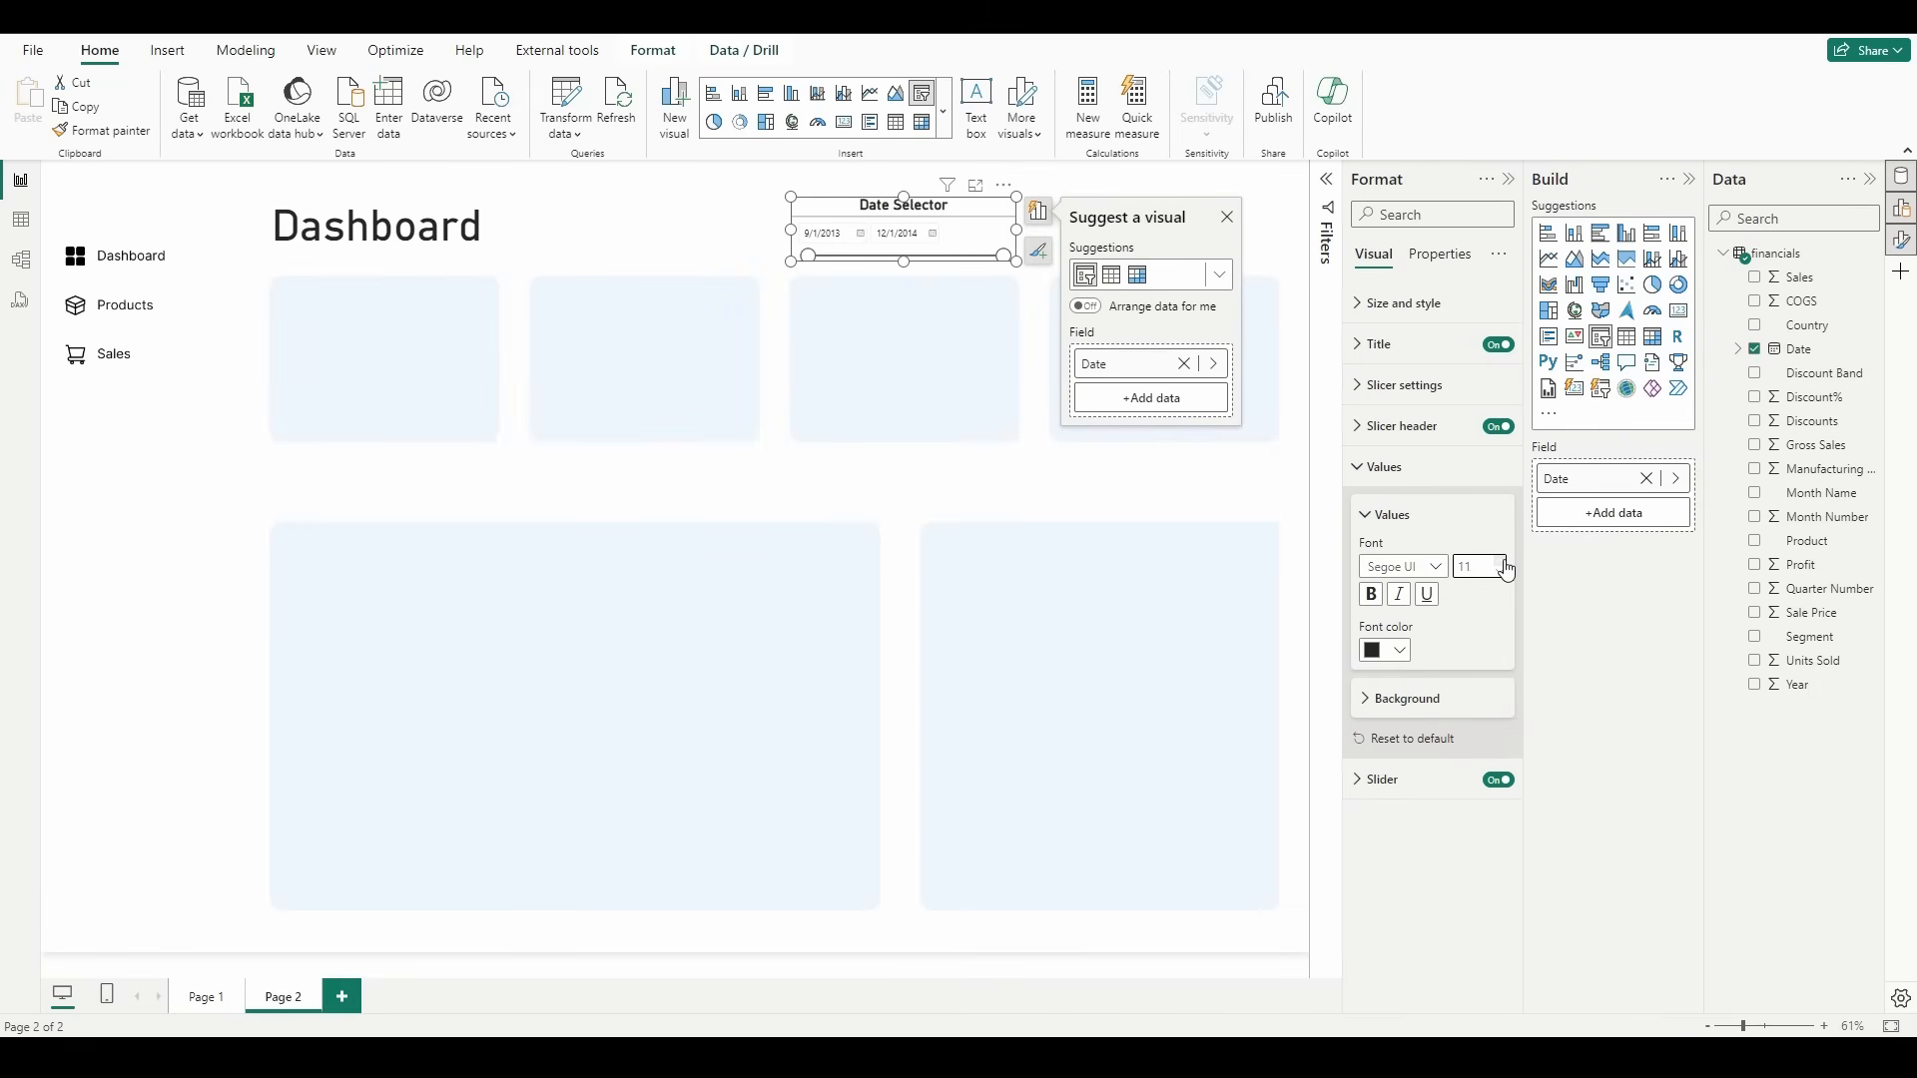
pyautogui.click(1371, 594)
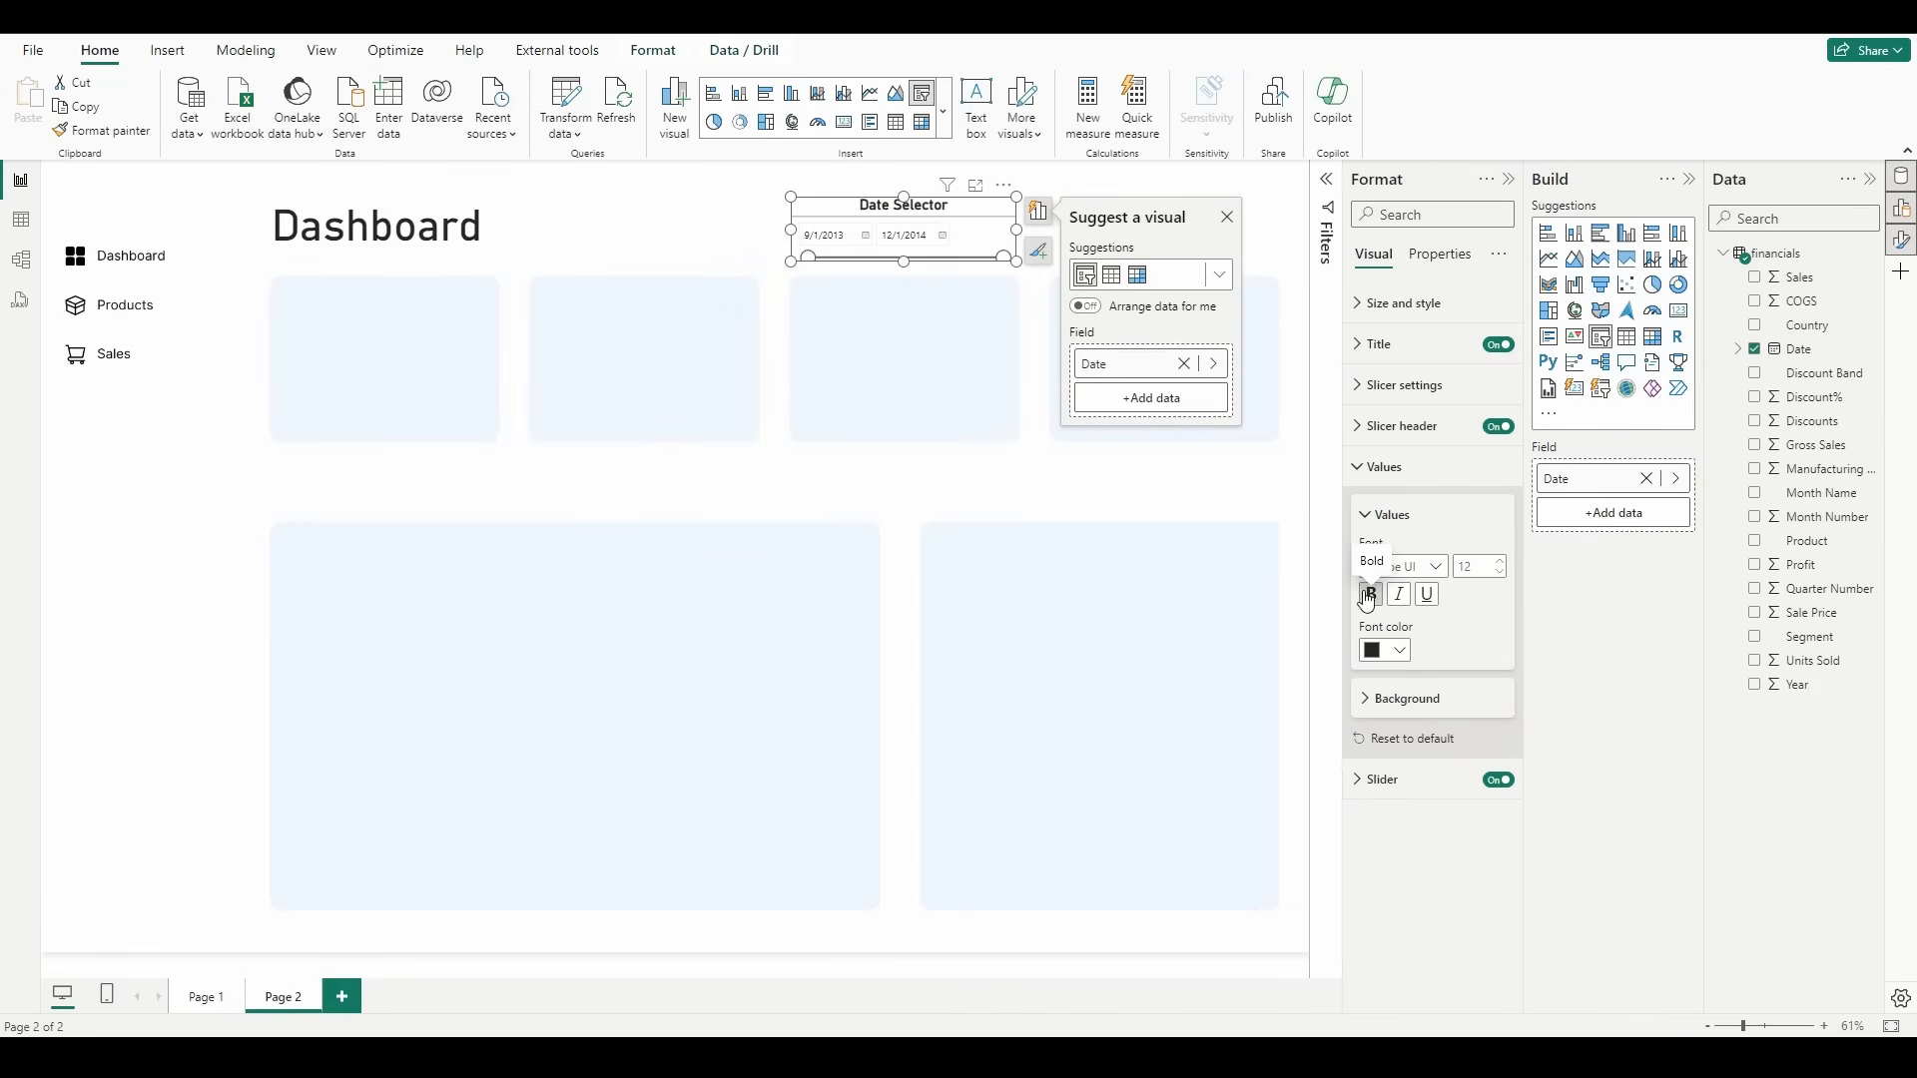
# Step: Extend the date slicer upward to make it taller and raise its date values to font size 16
pyautogui.click(907, 190)
pyautogui.click(906, 190)
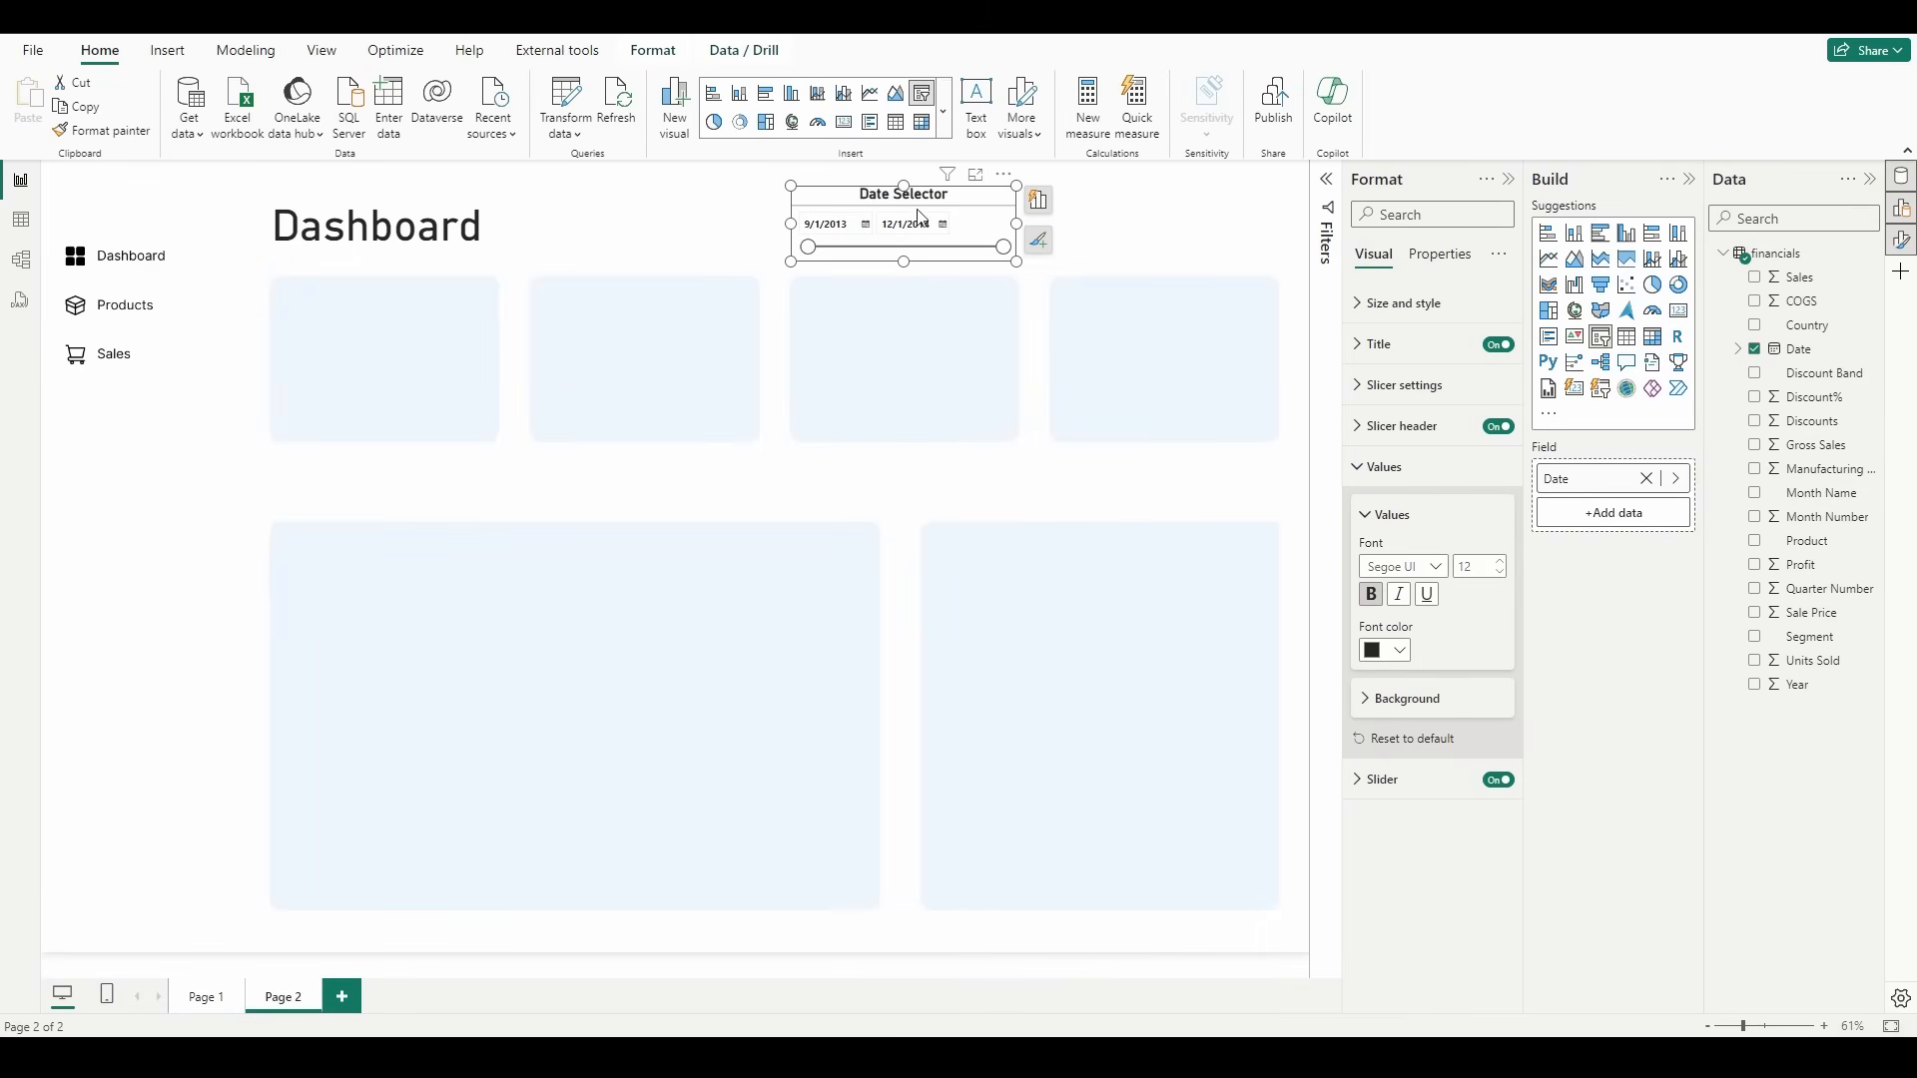
pyautogui.click(1499, 565)
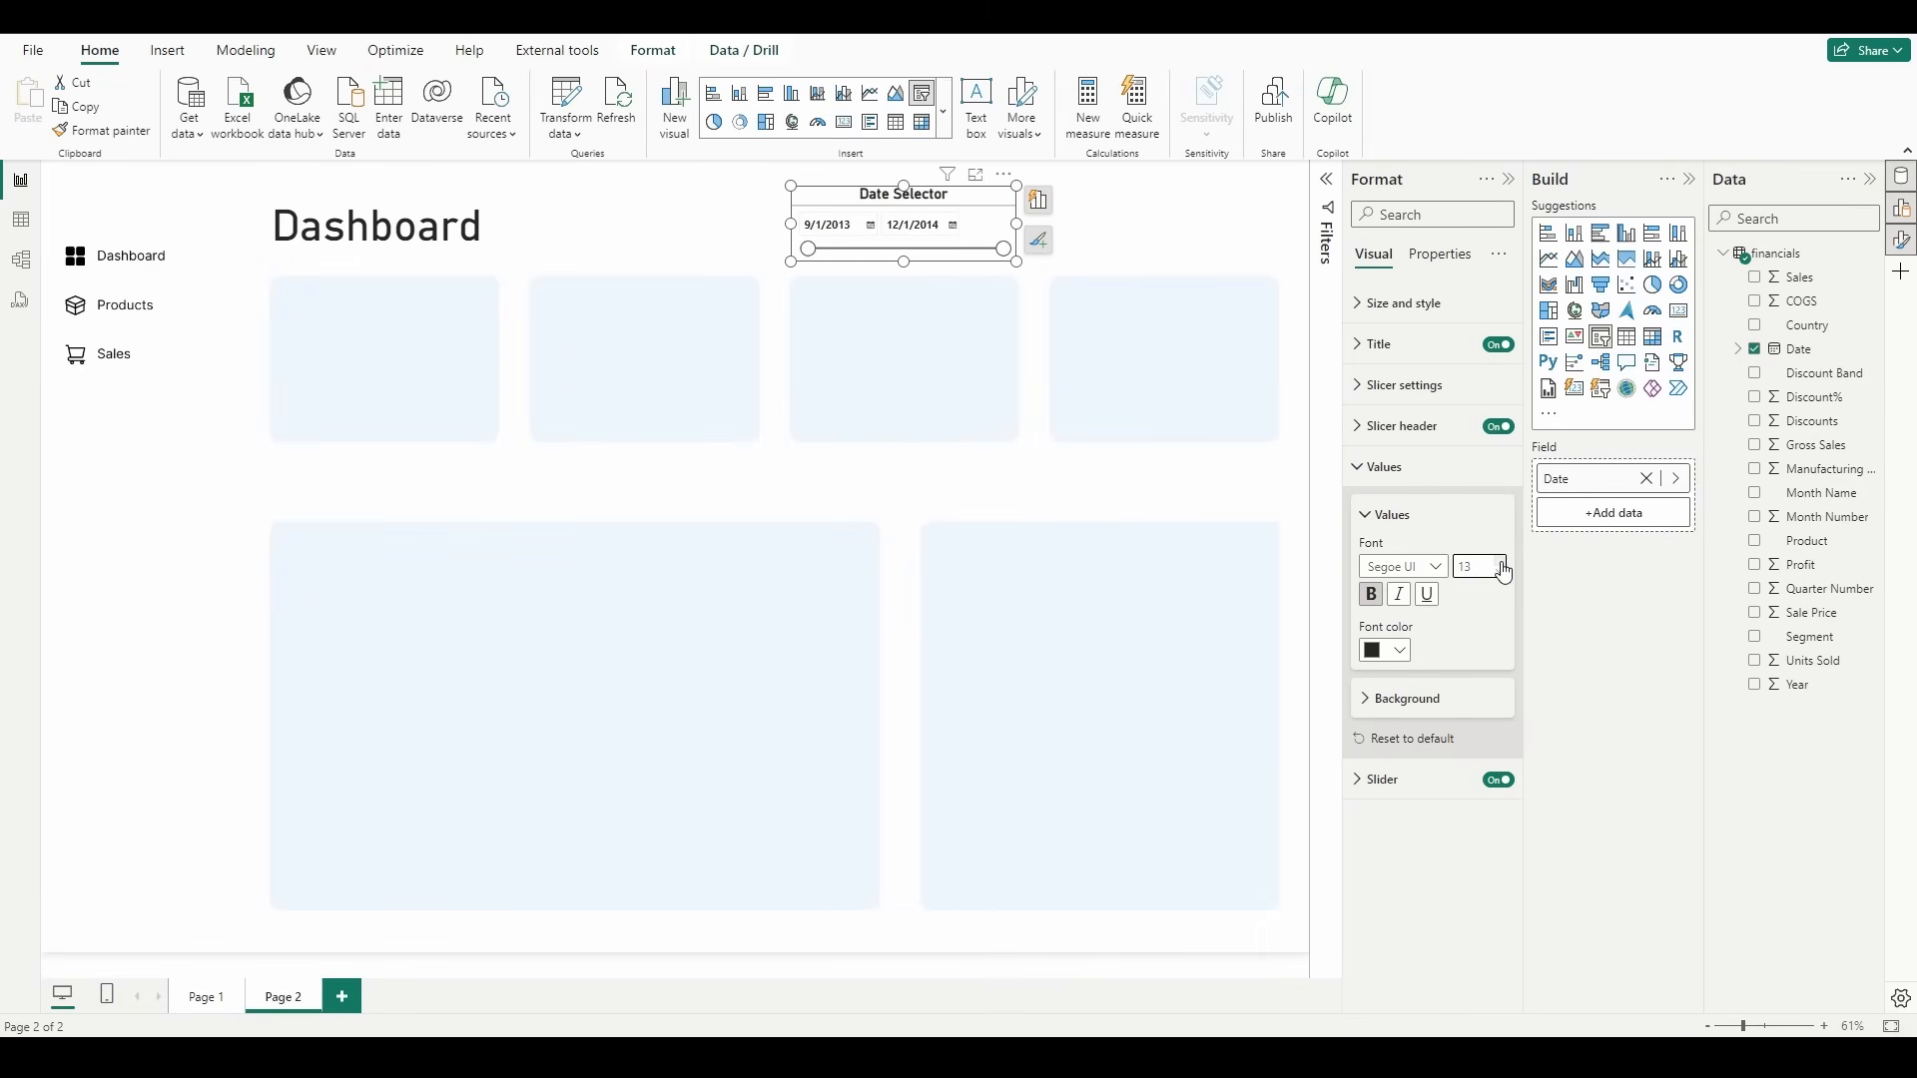
pyautogui.click(1162, 233)
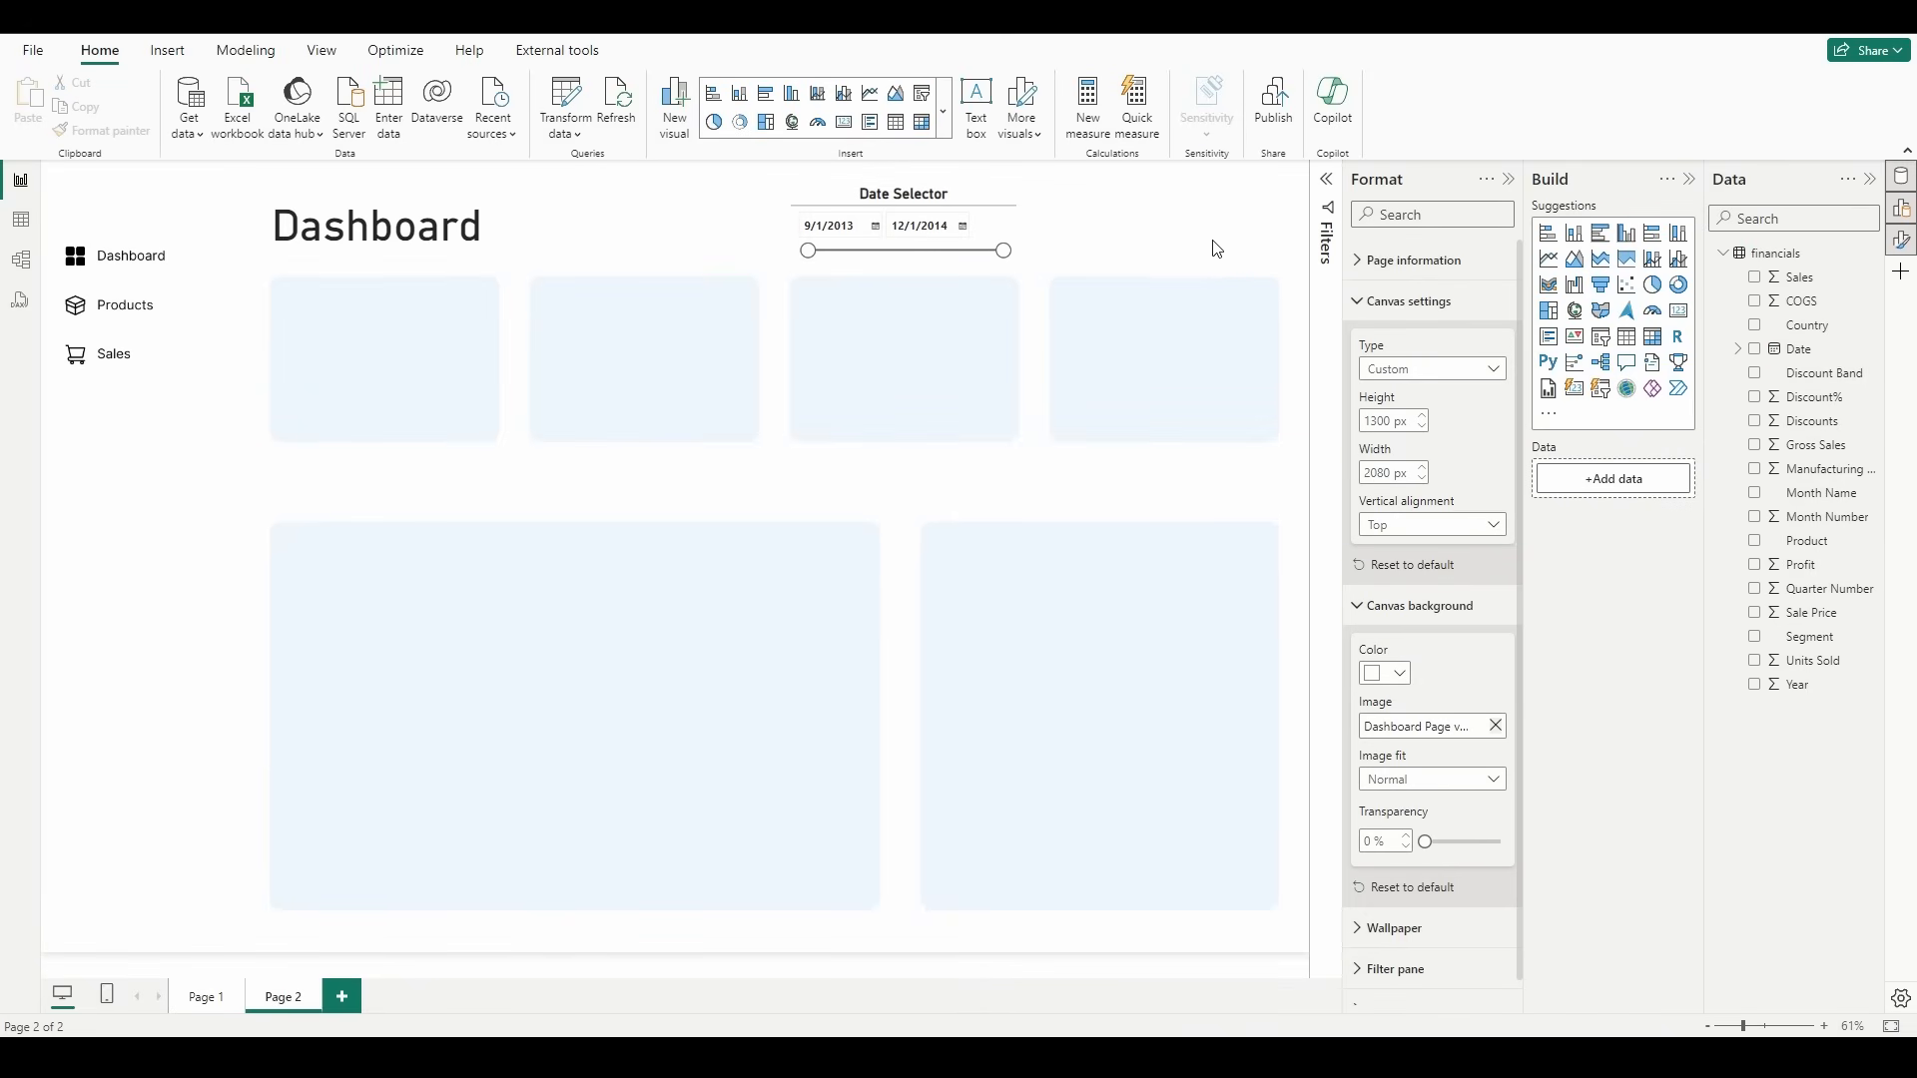
pyautogui.click(968, 206)
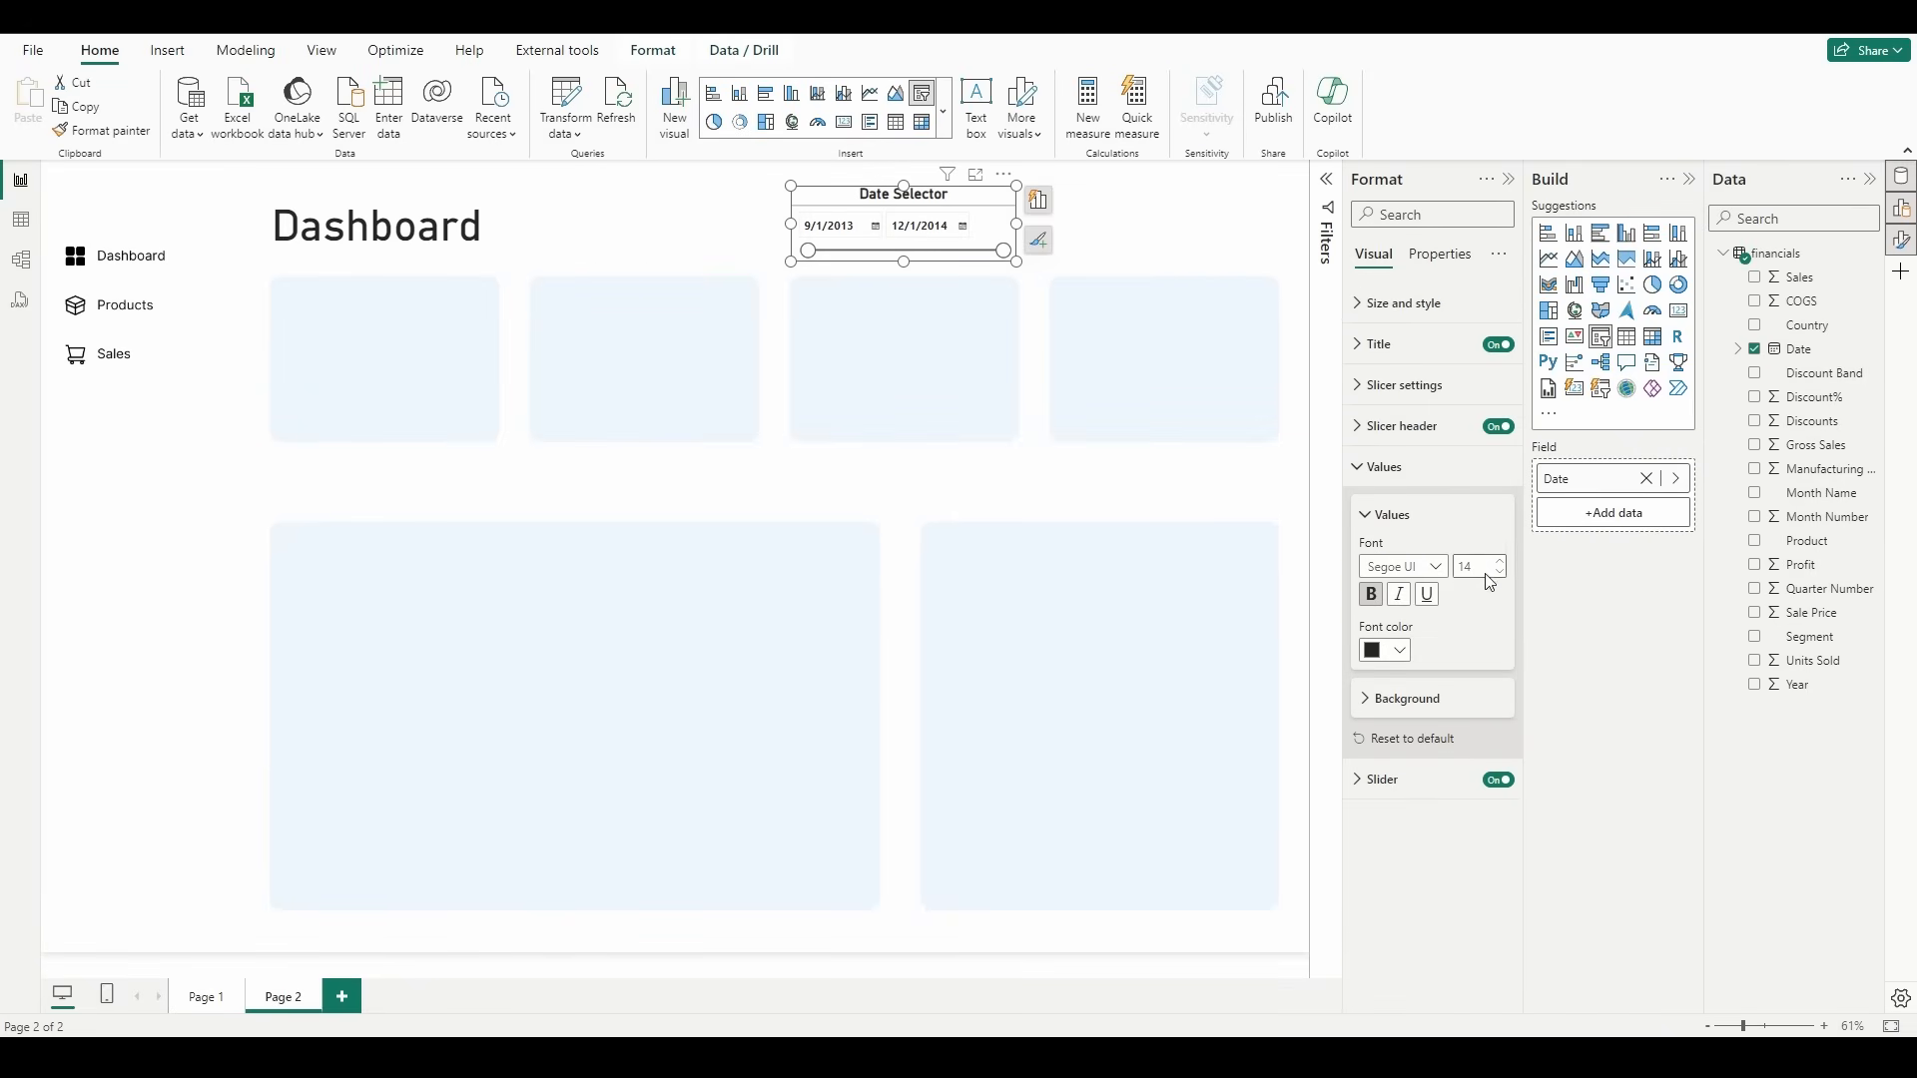
pyautogui.click(1504, 565)
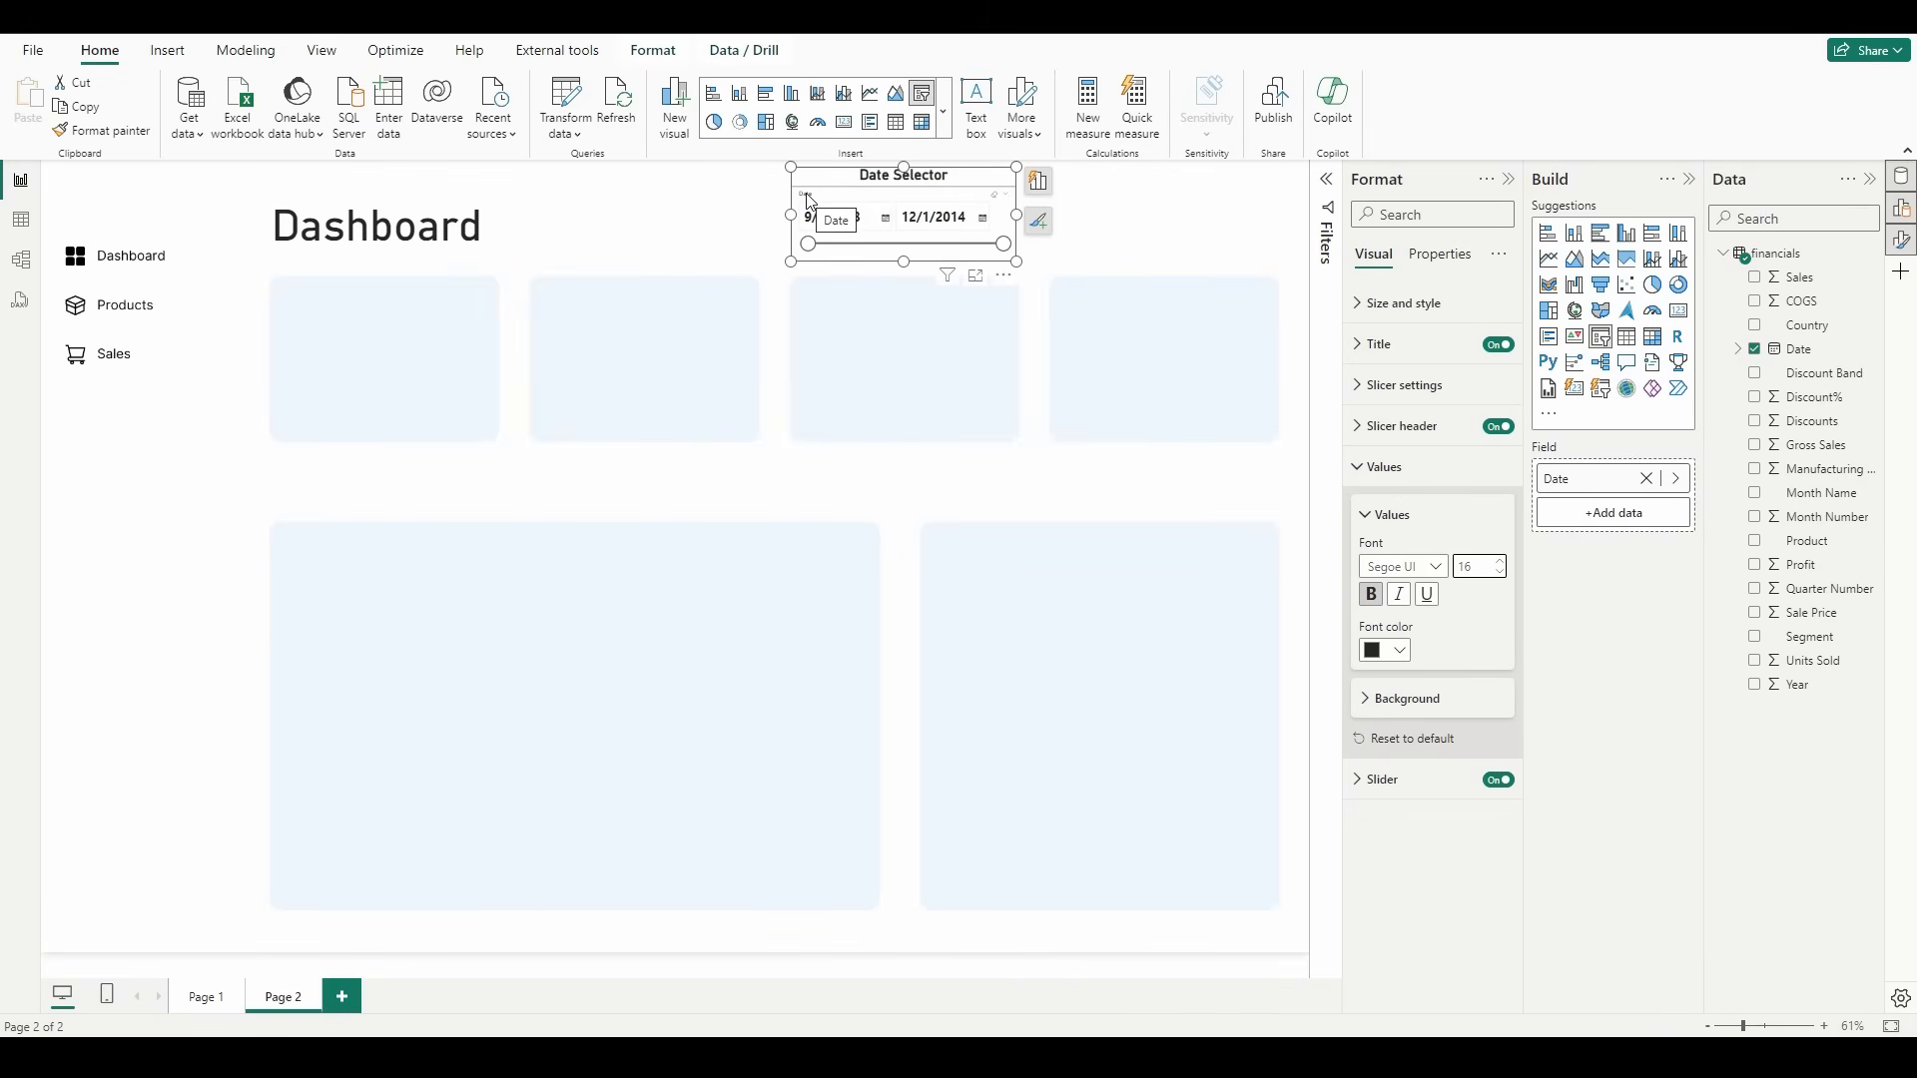
# Step: Turn off the slicer header and lower the slicer's upper edge to a height of about 137
pyautogui.click(1497, 426)
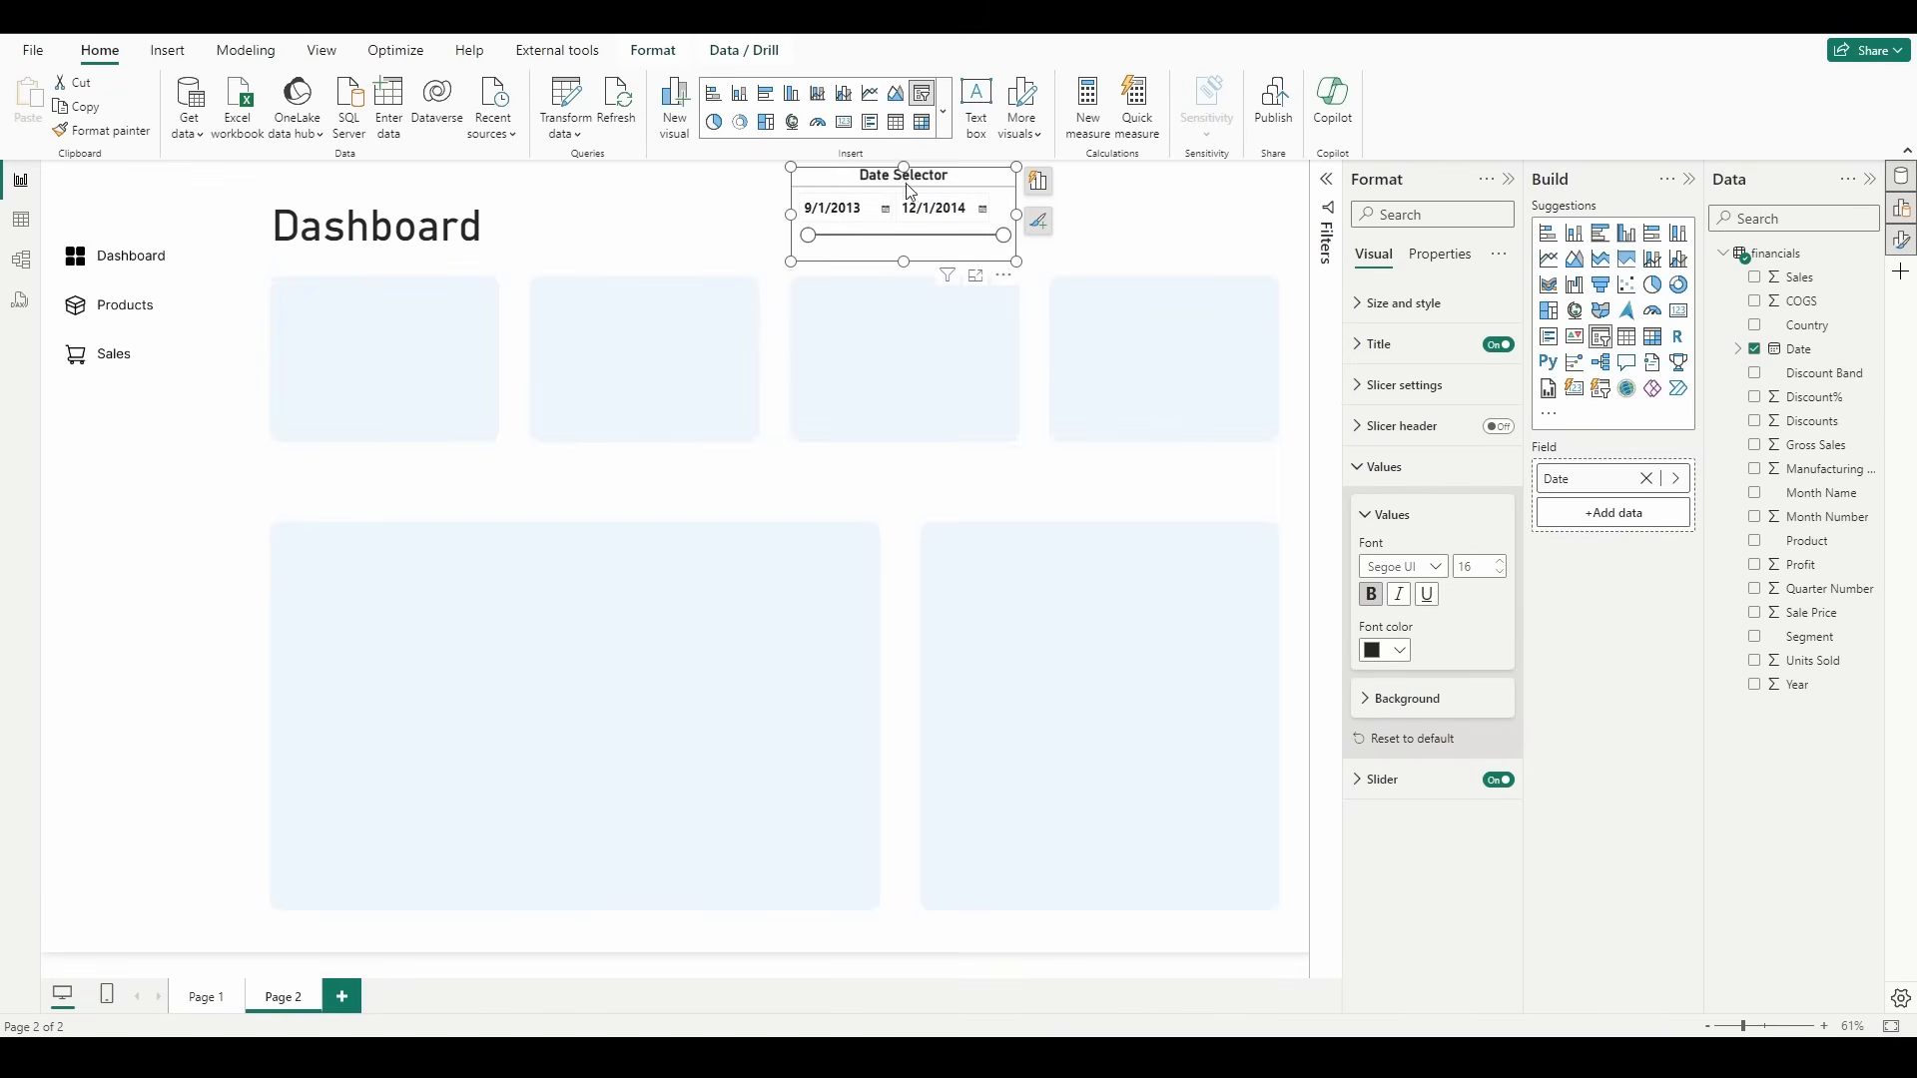
pyautogui.moveTo(906, 176); pyautogui.dragTo(908, 188)
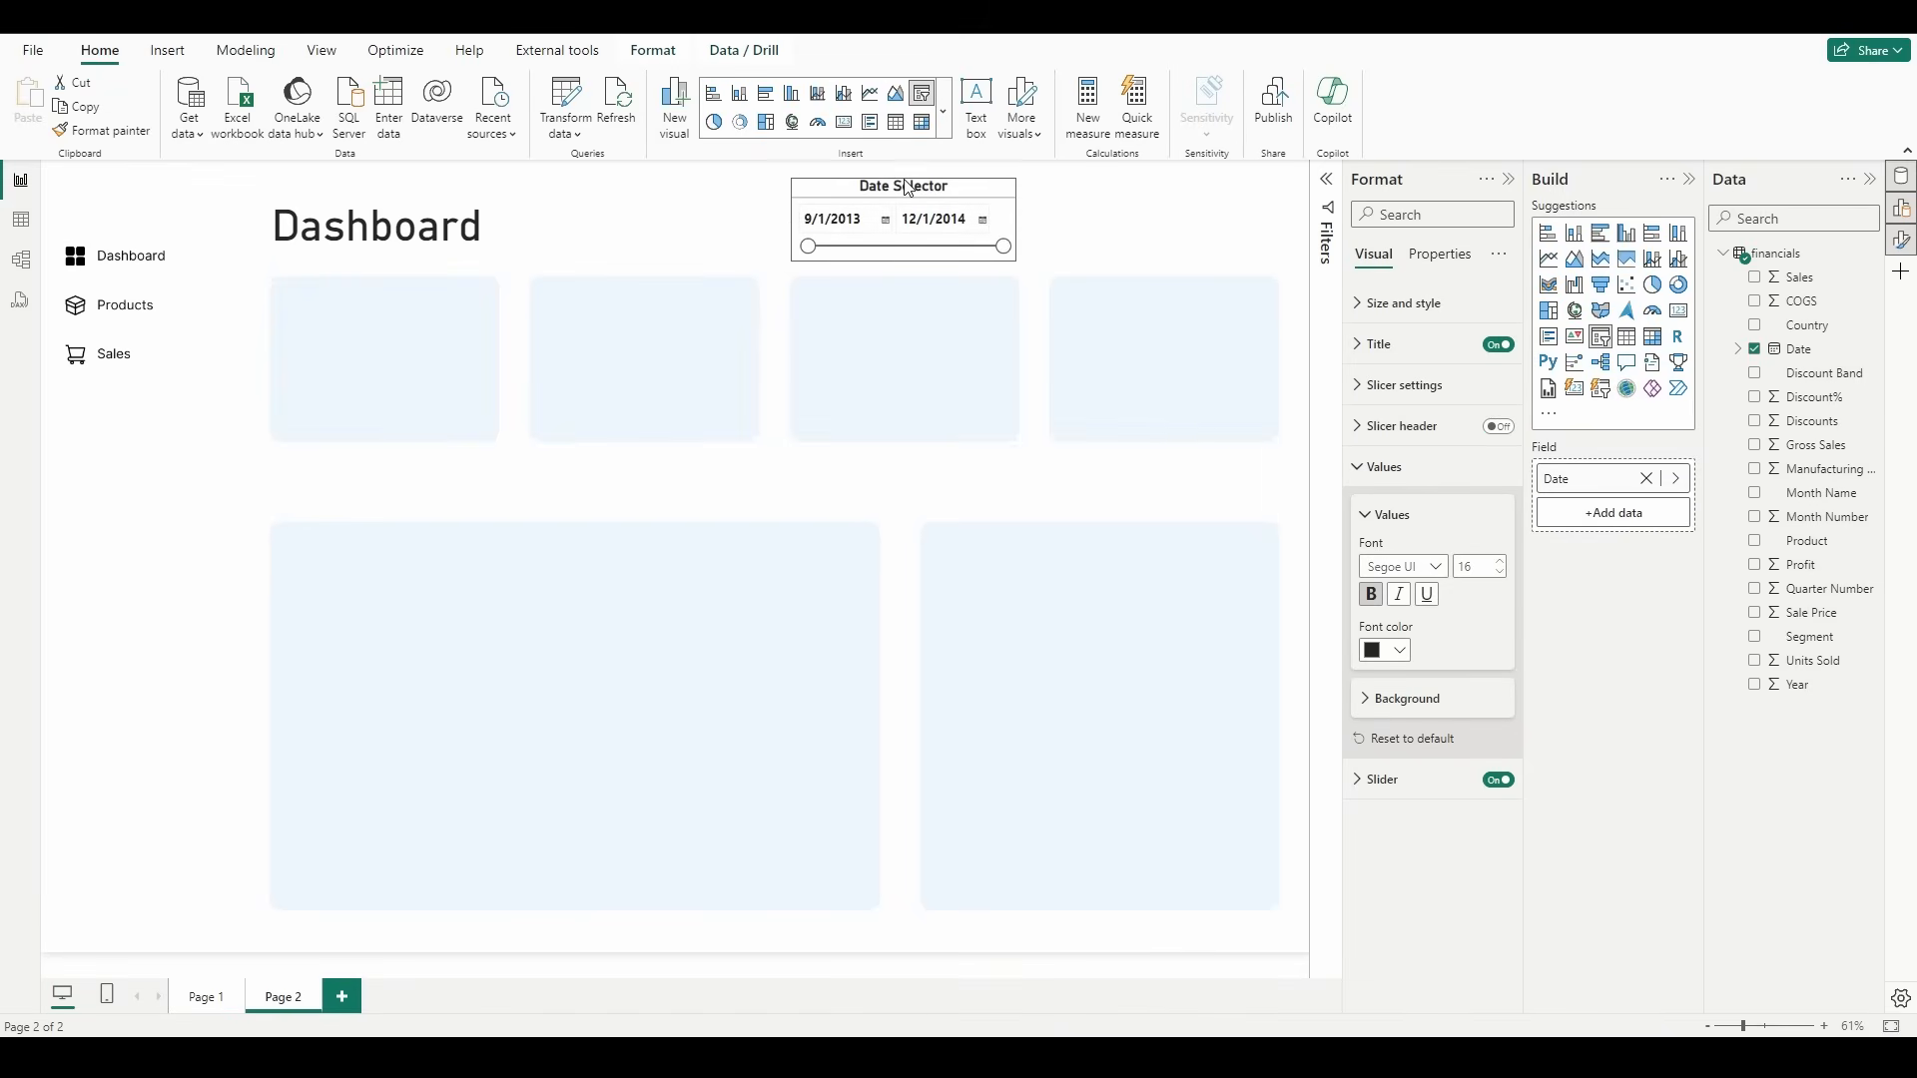
pyautogui.click(1161, 330)
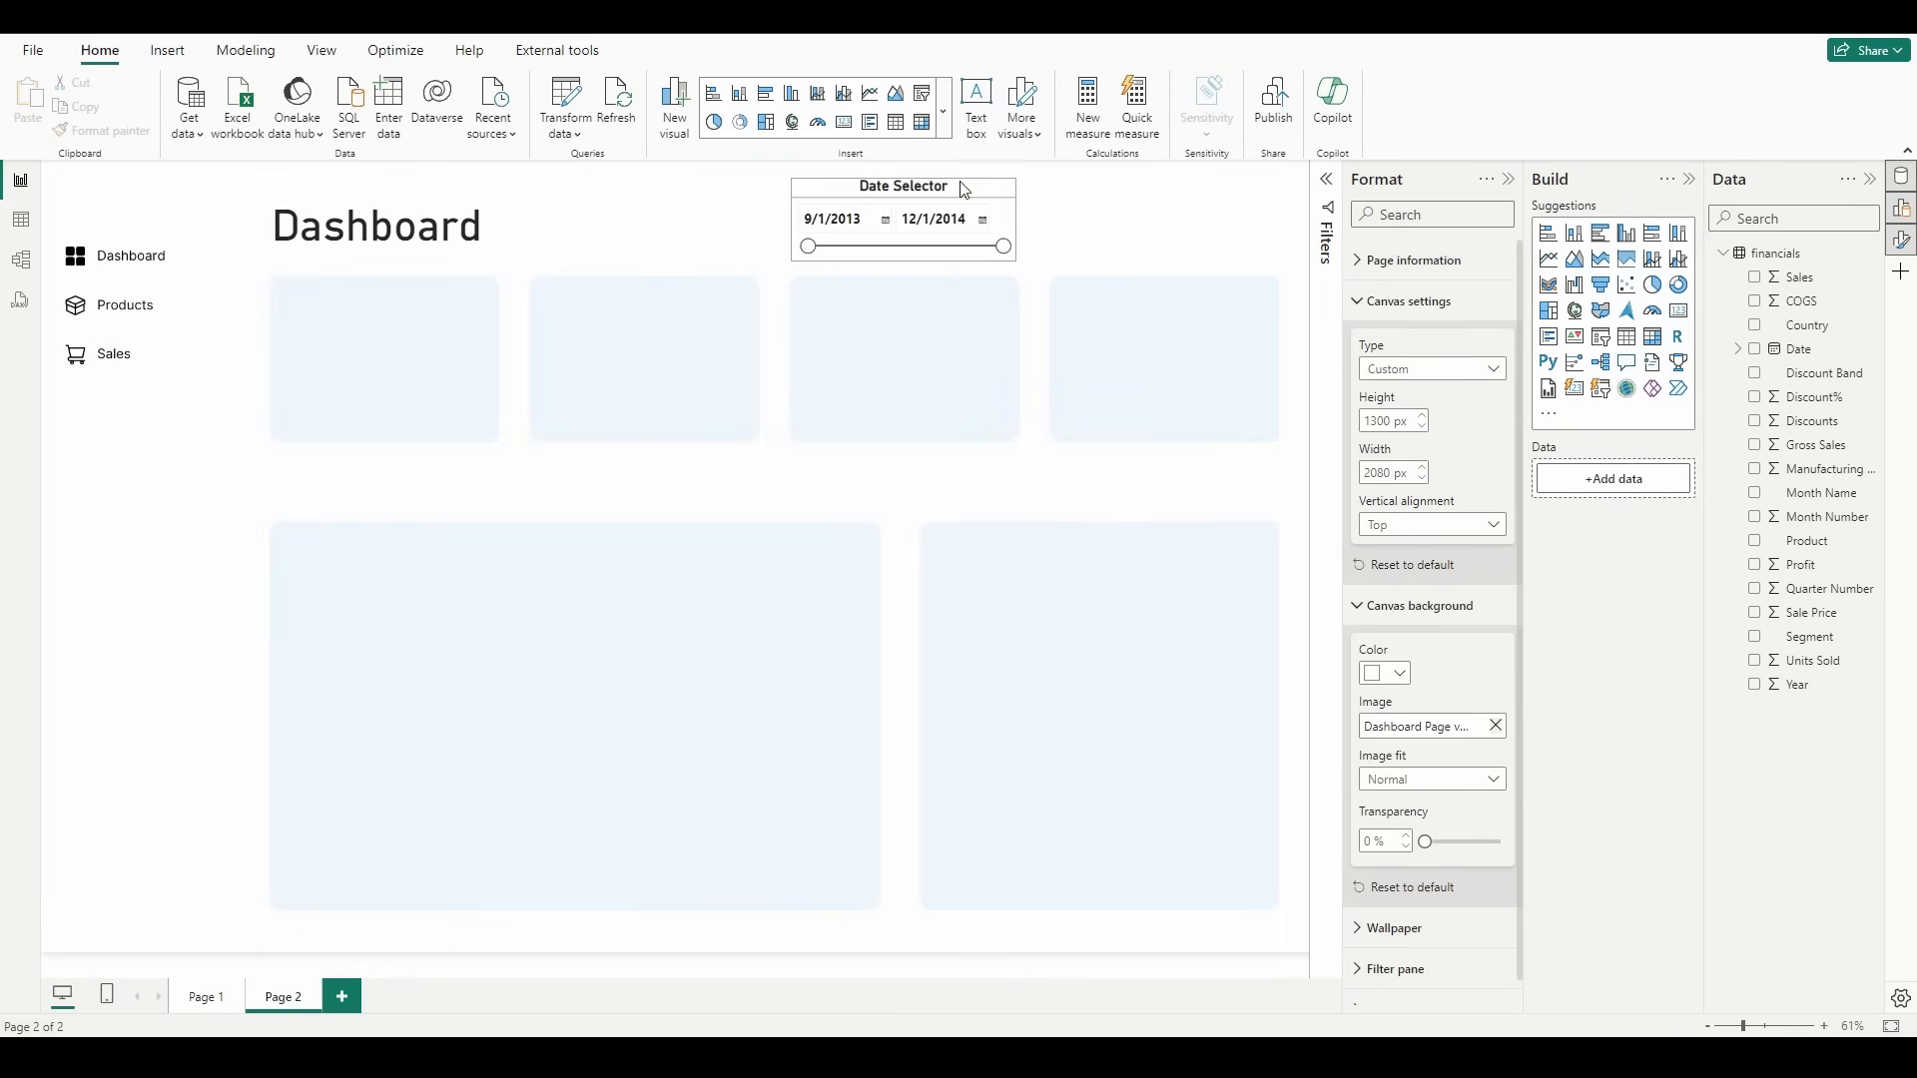
# Step: Turn on the visual border for the date slicer
pyautogui.click(1010, 257)
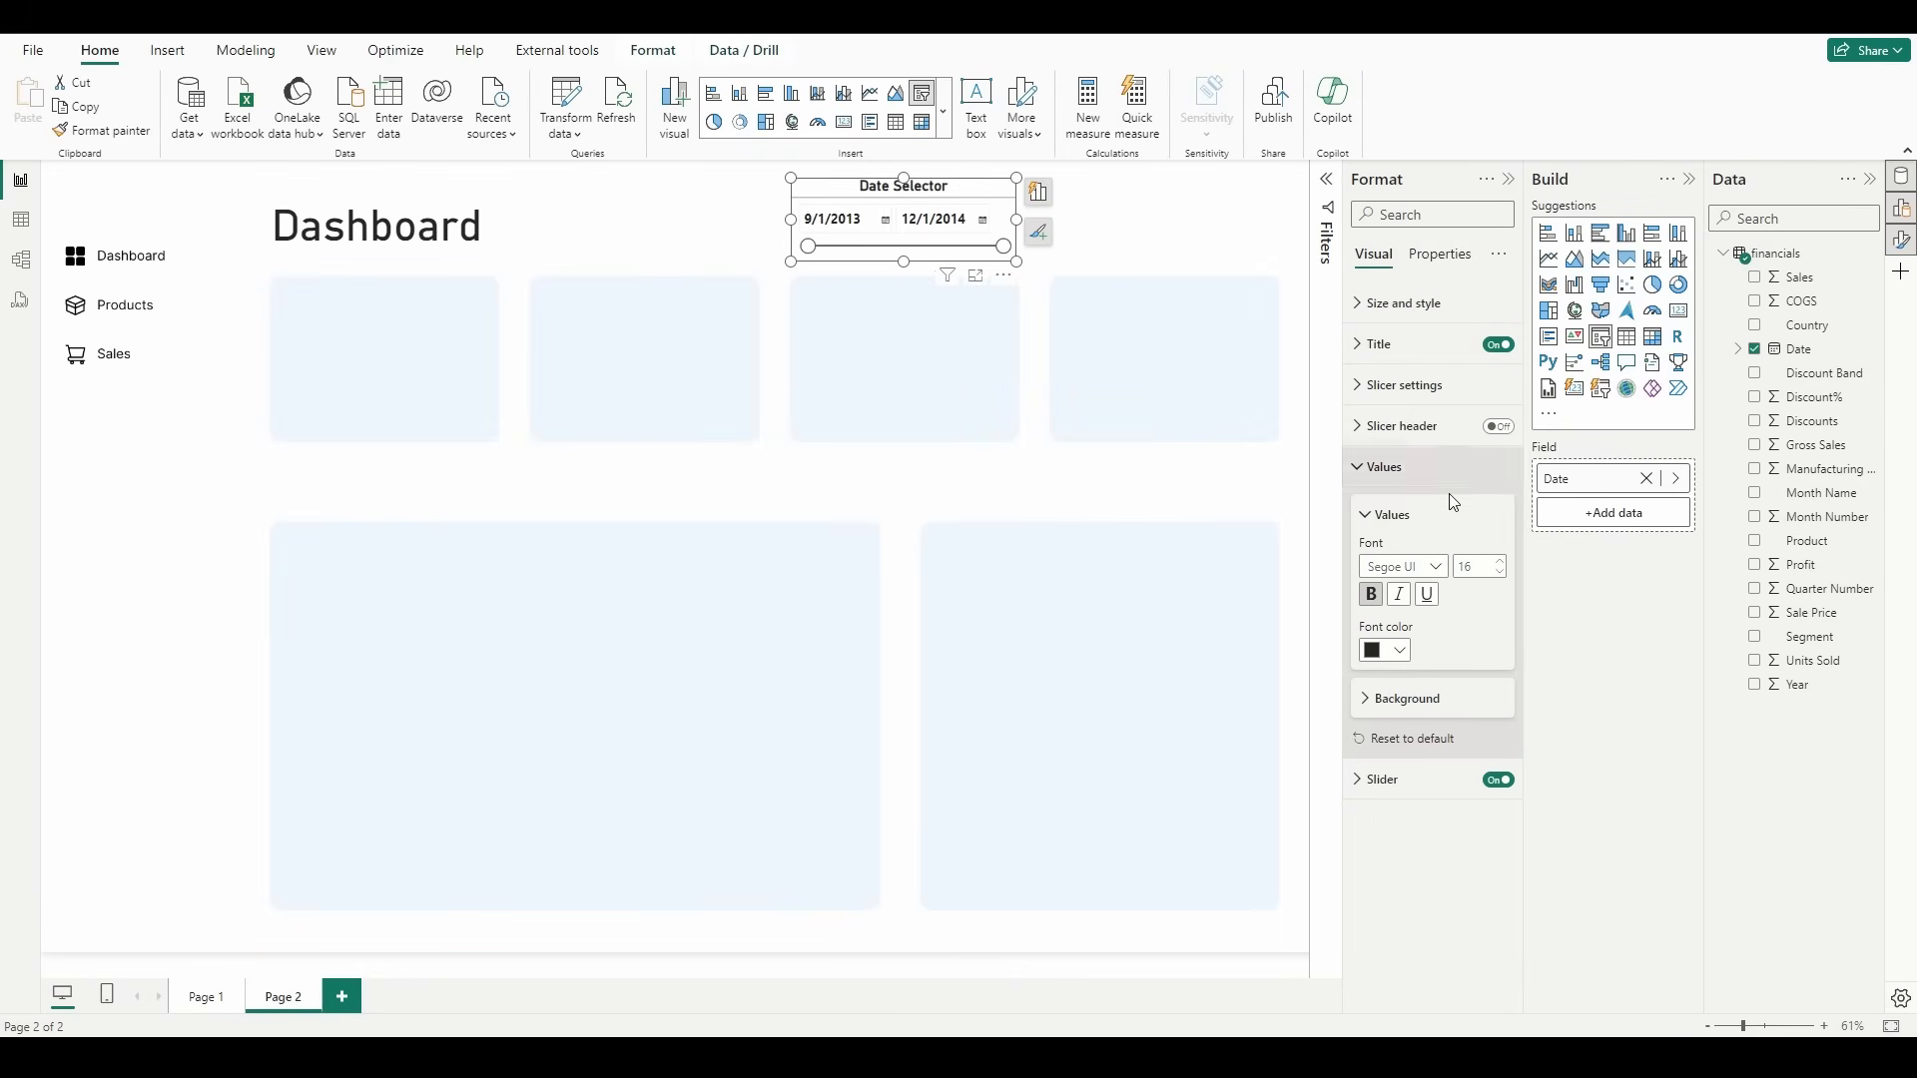
pyautogui.click(1409, 388)
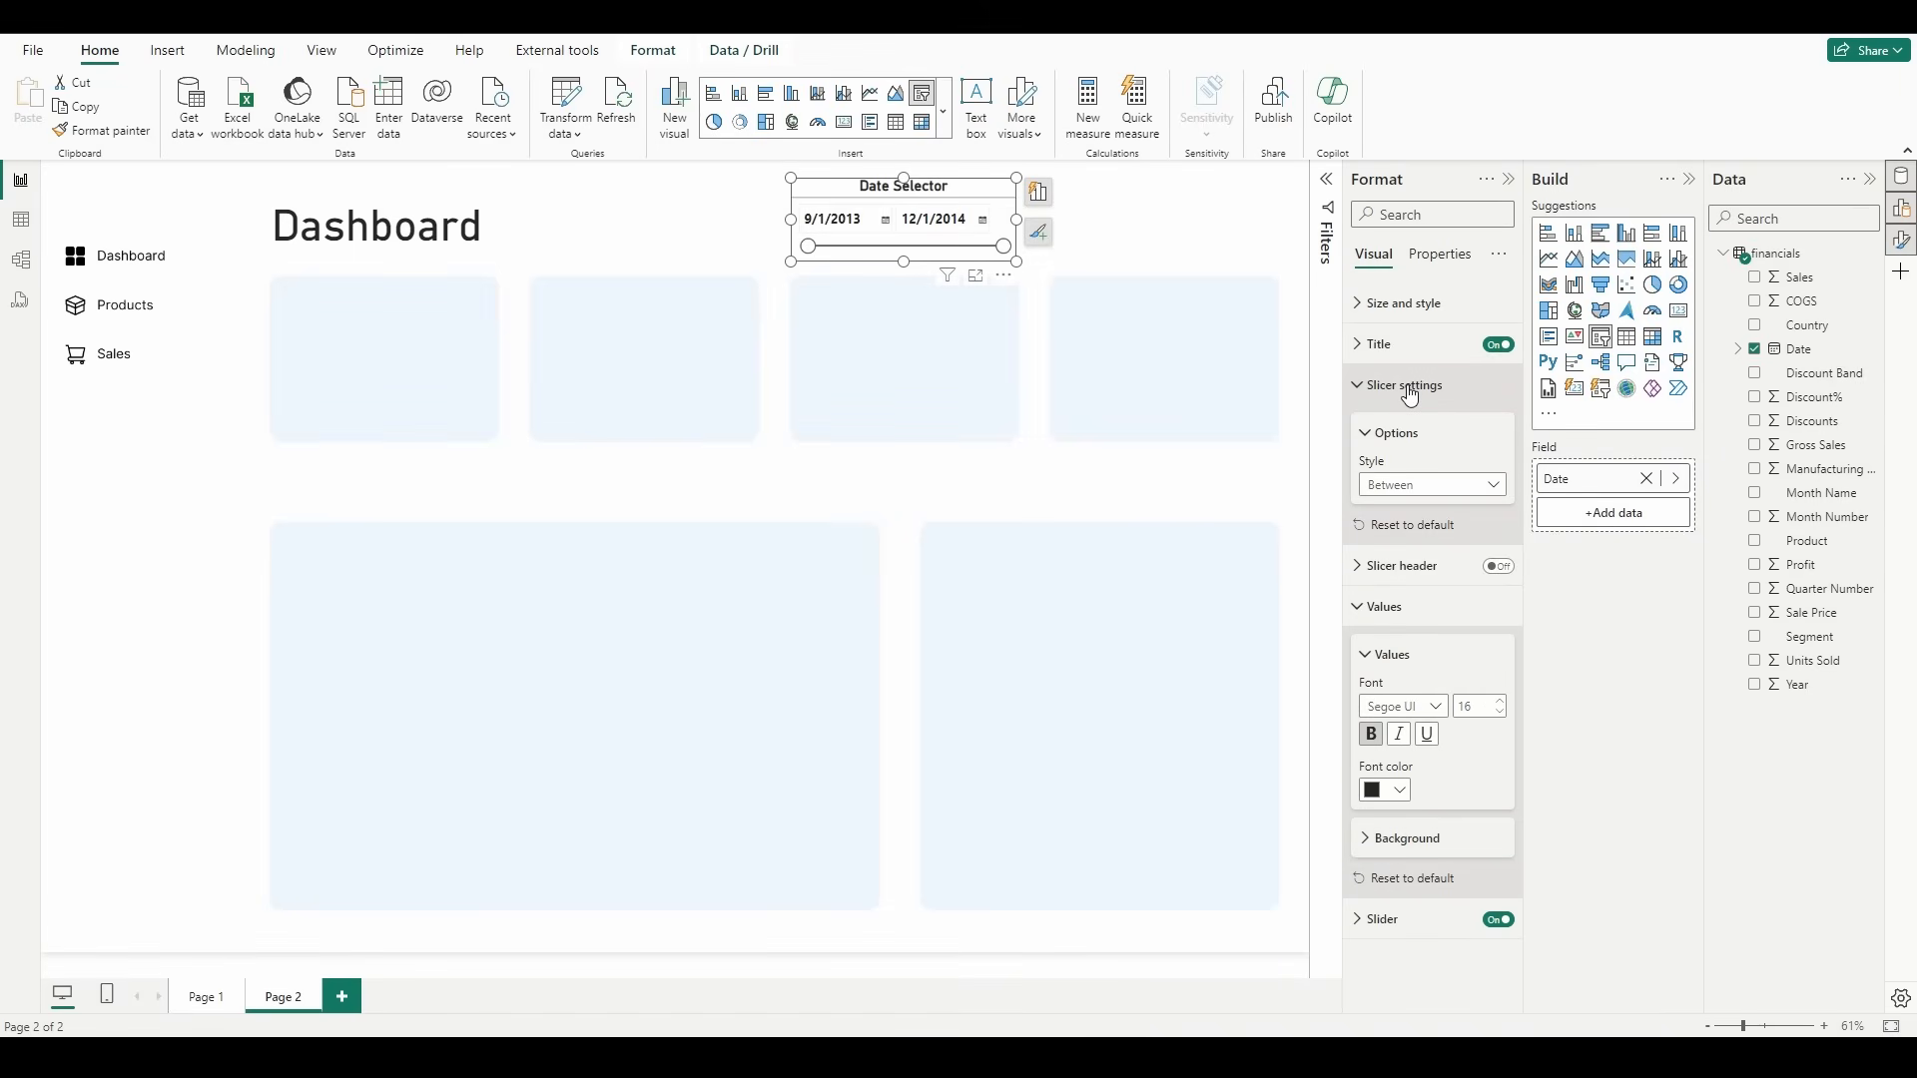
pyautogui.click(1408, 386)
pyautogui.click(1423, 304)
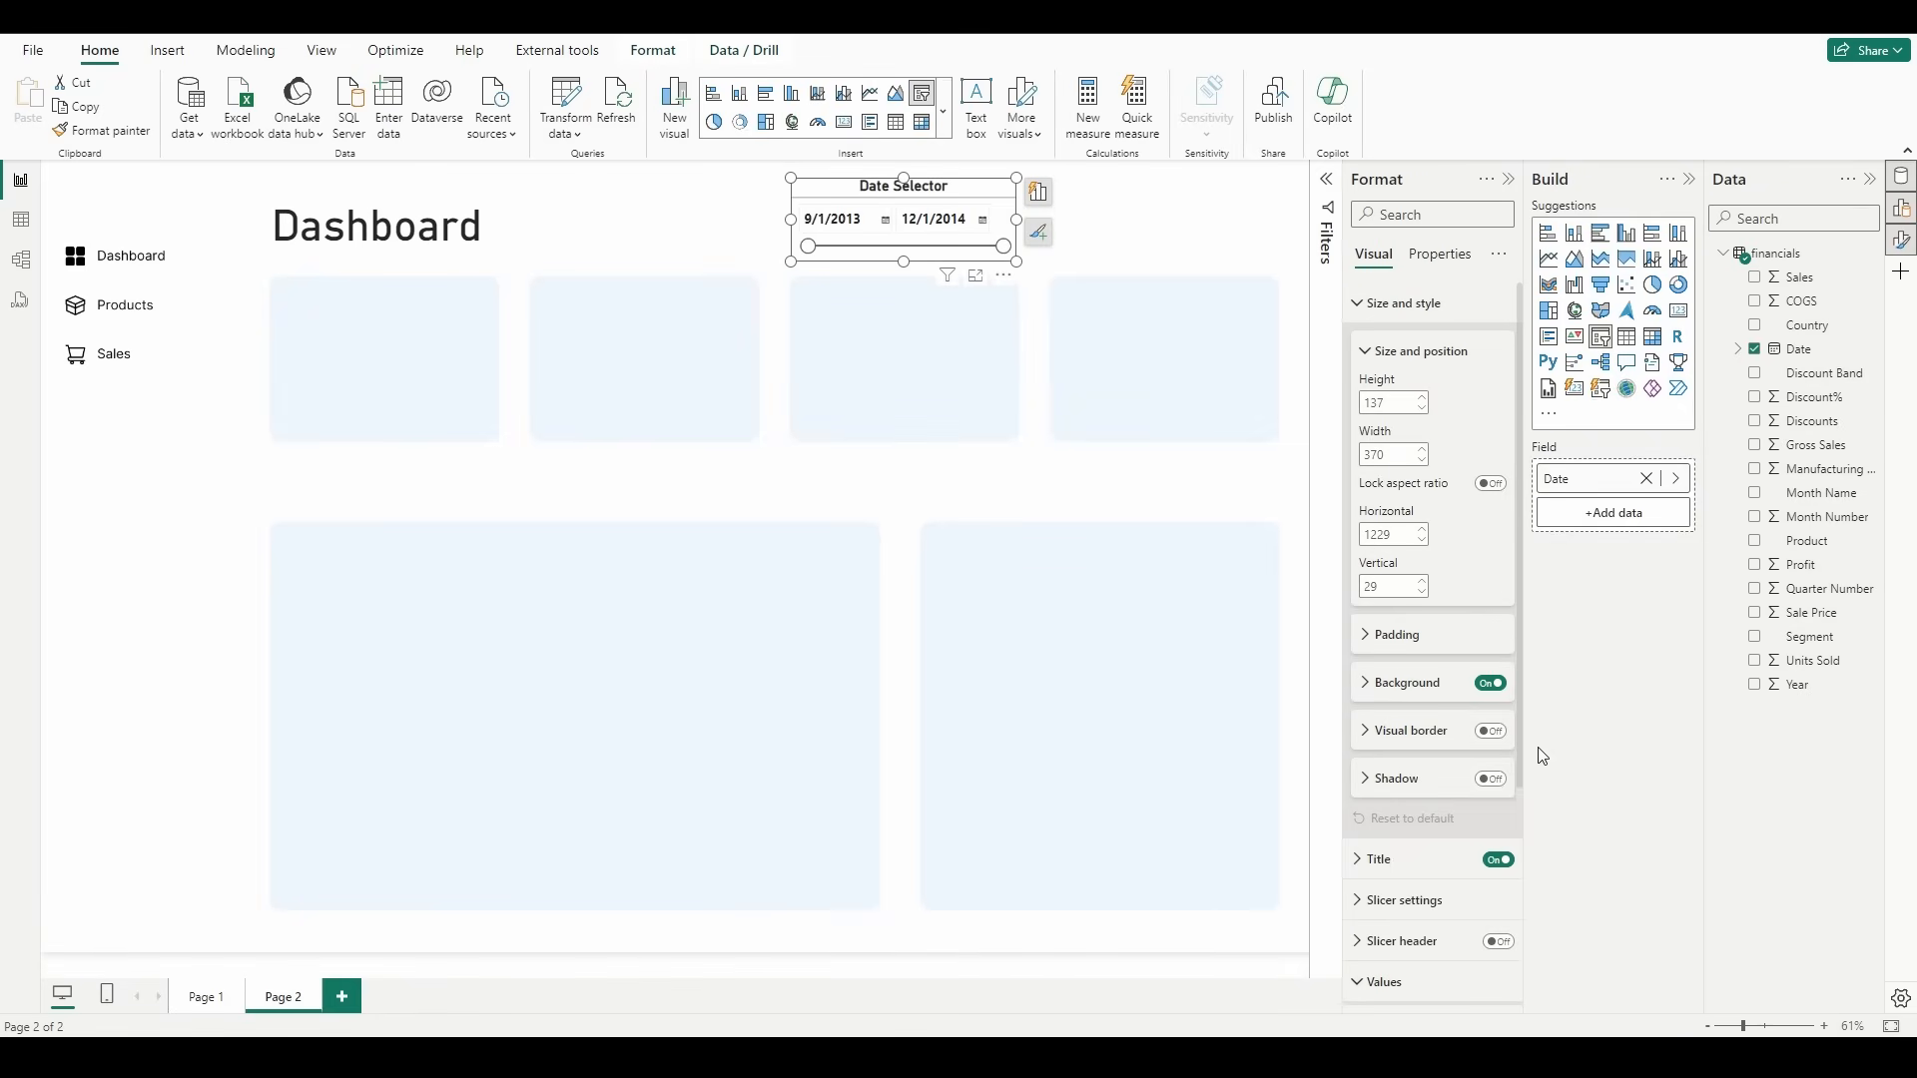
pyautogui.click(1491, 731)
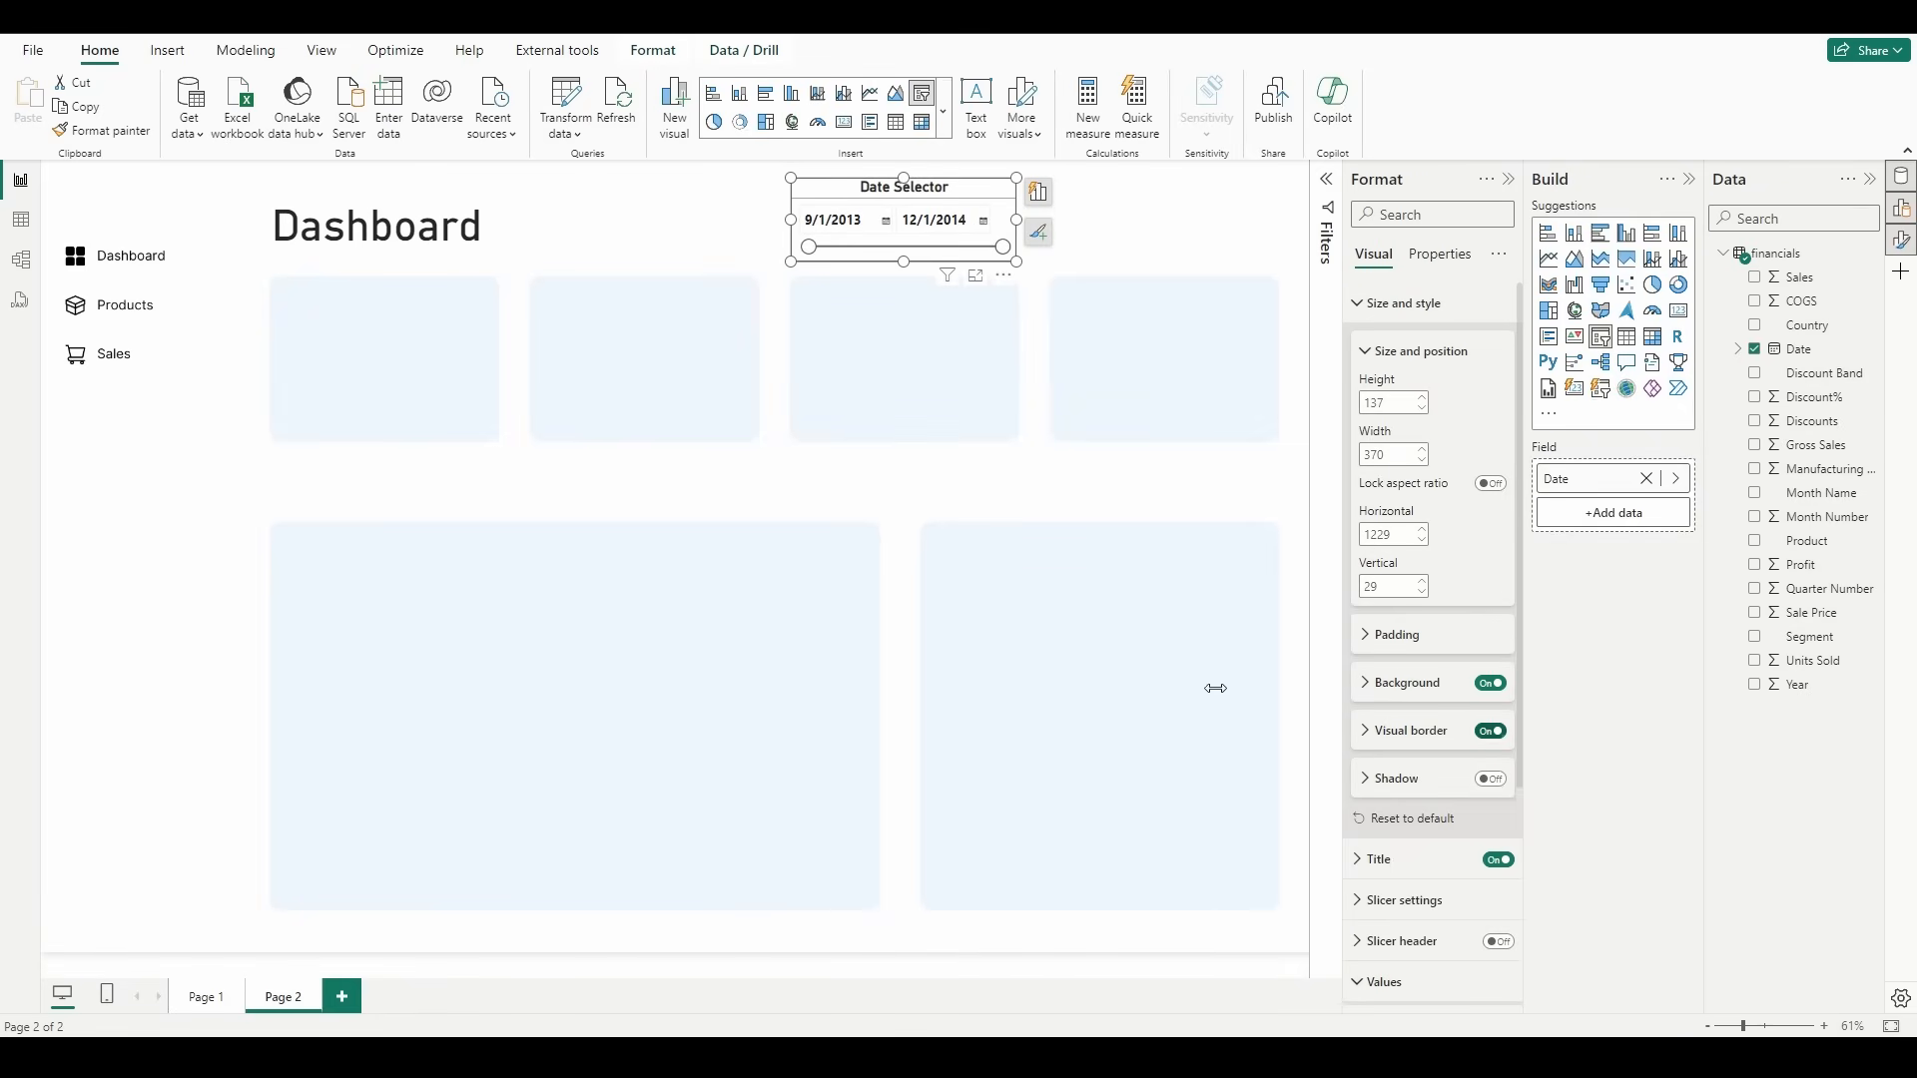
pyautogui.click(1146, 271)
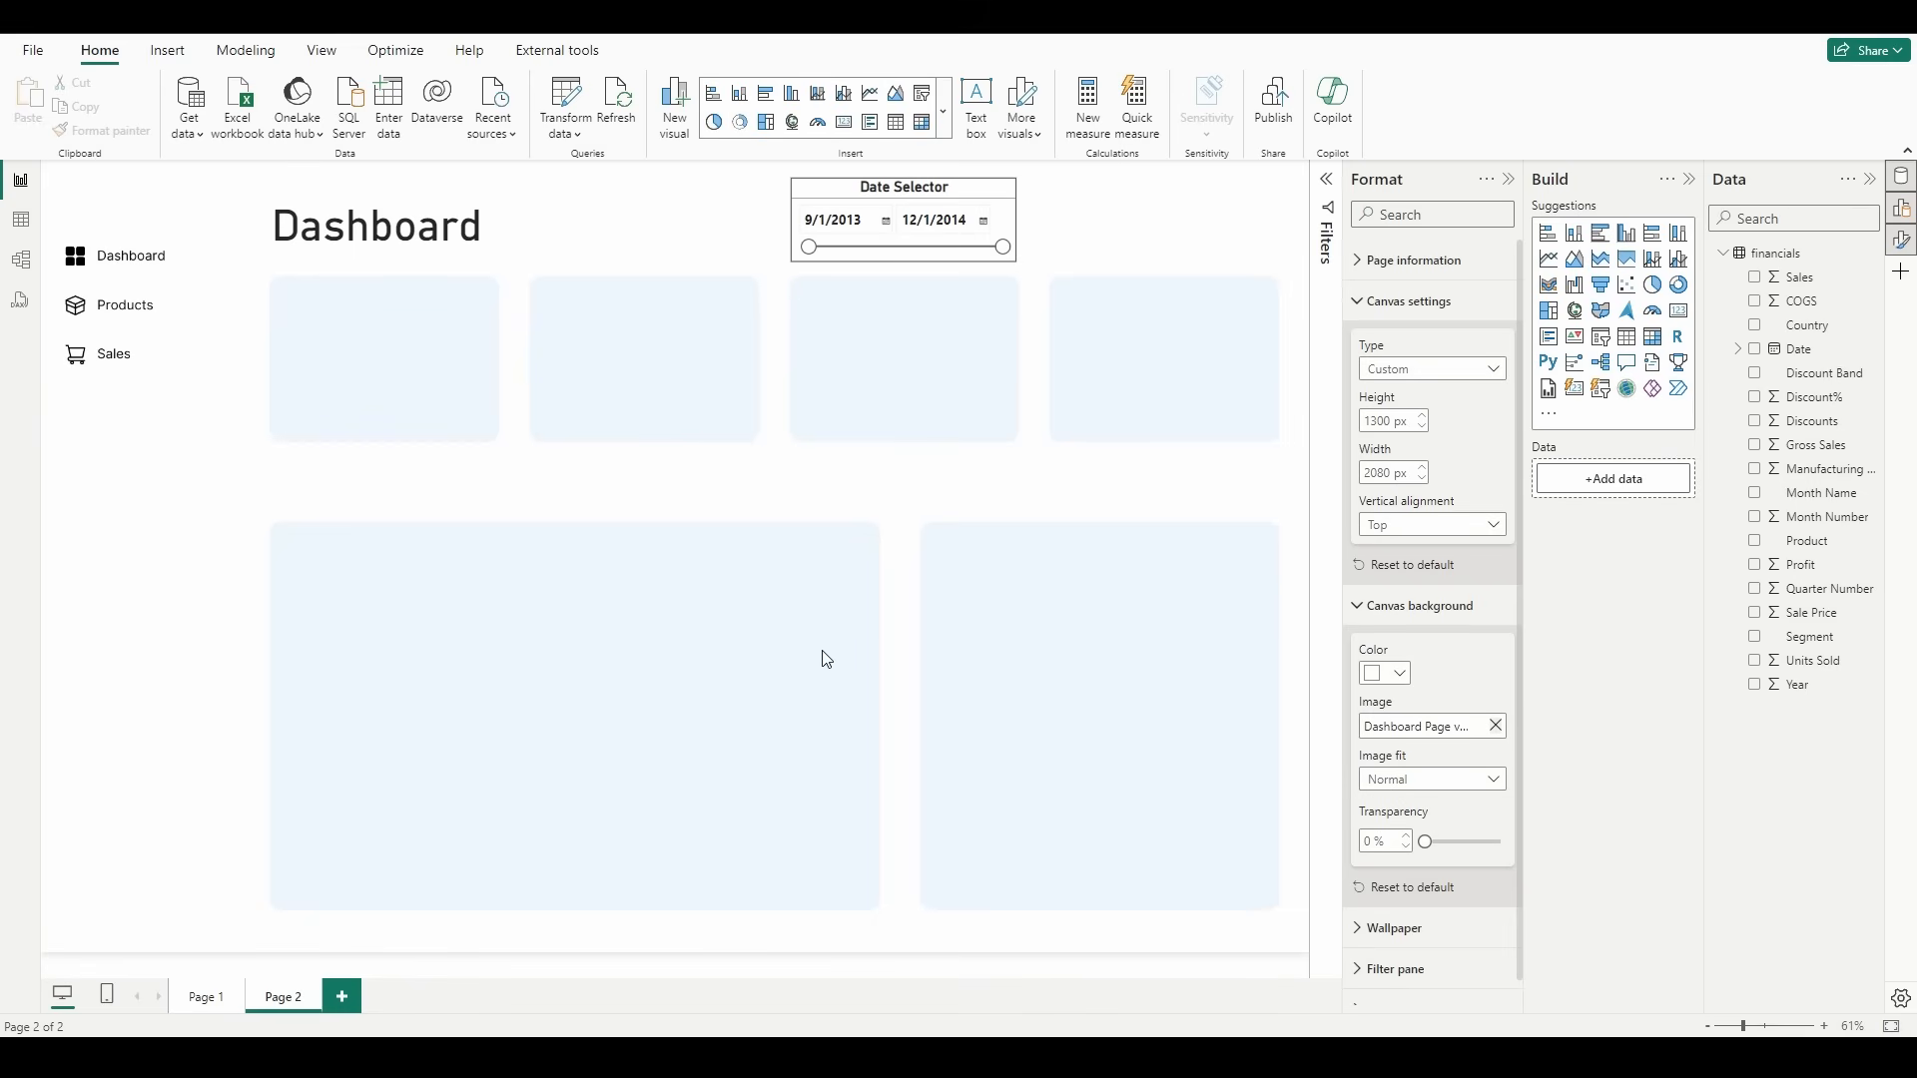
# Step: Round the corners of the date slicer's border to 20 px
pyautogui.click(837, 192)
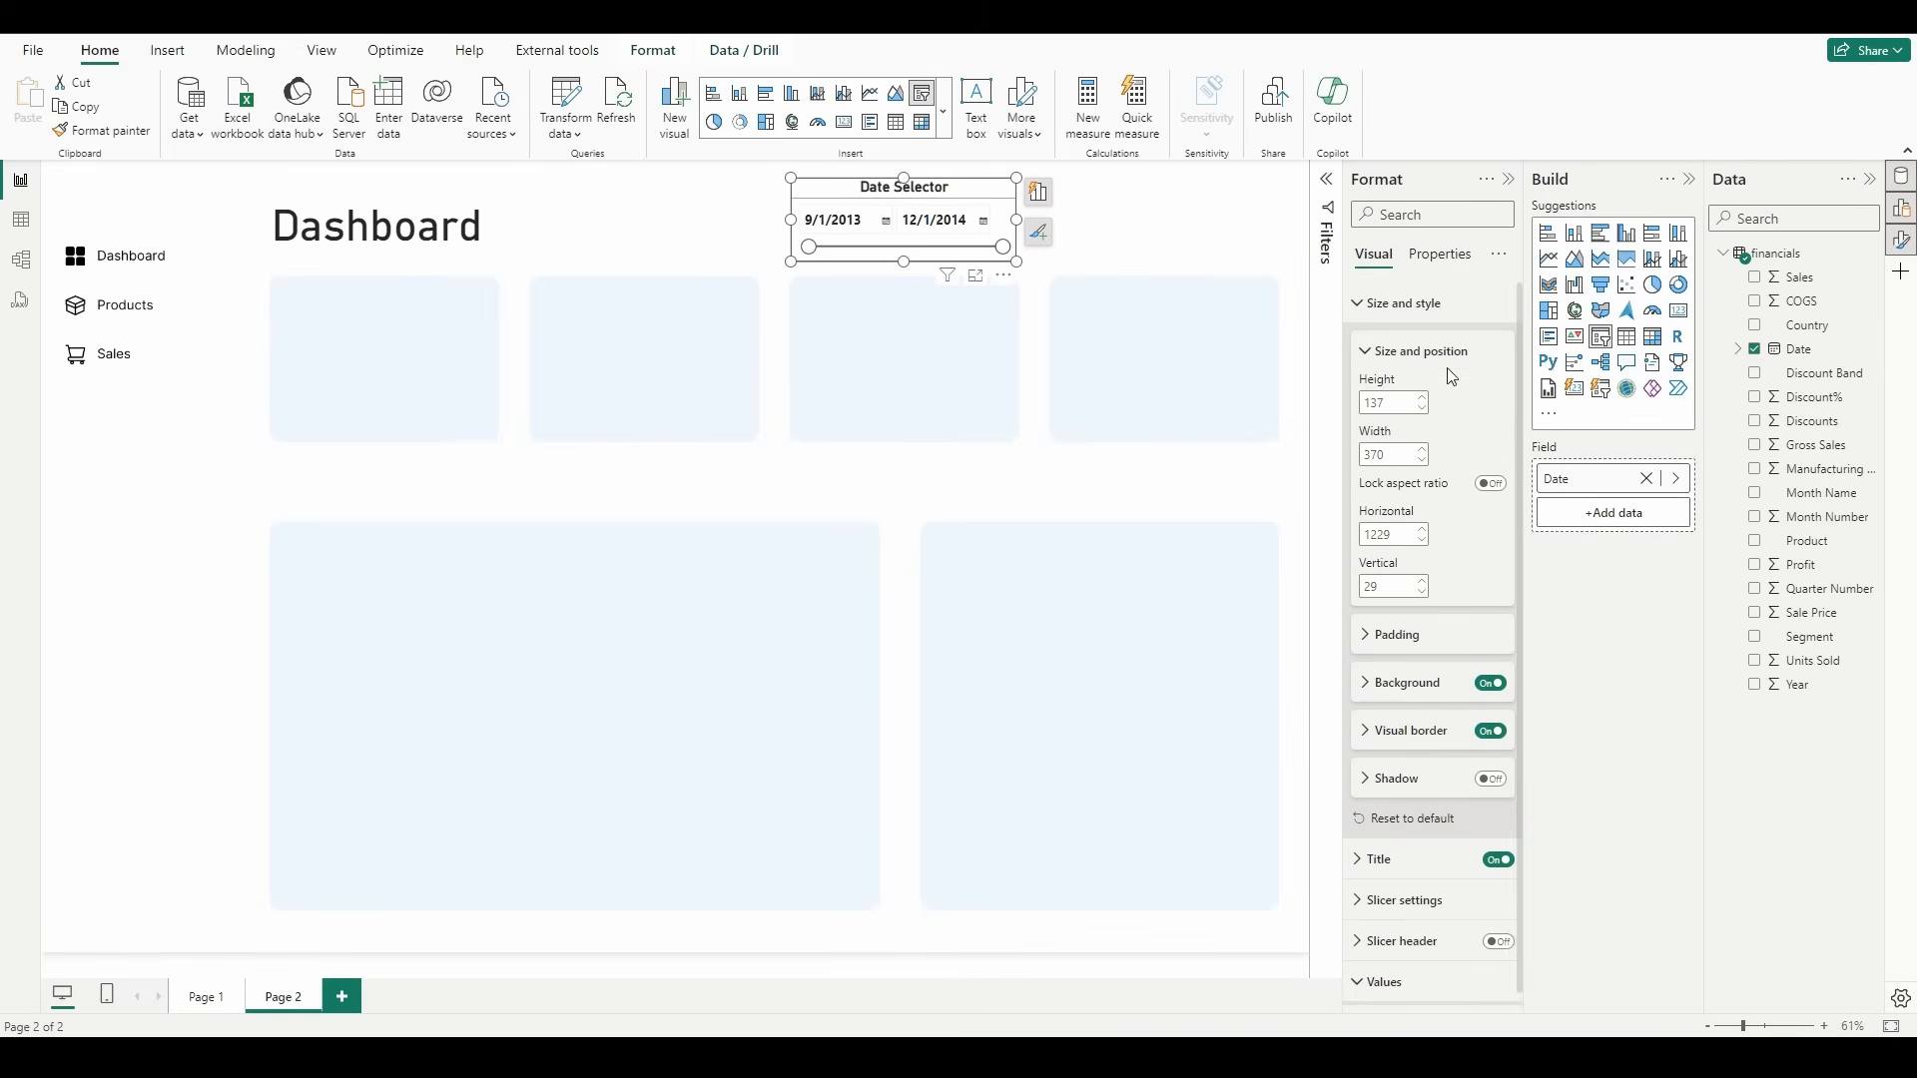
pyautogui.click(1450, 743)
pyautogui.scroll(-1, 1458, 621)
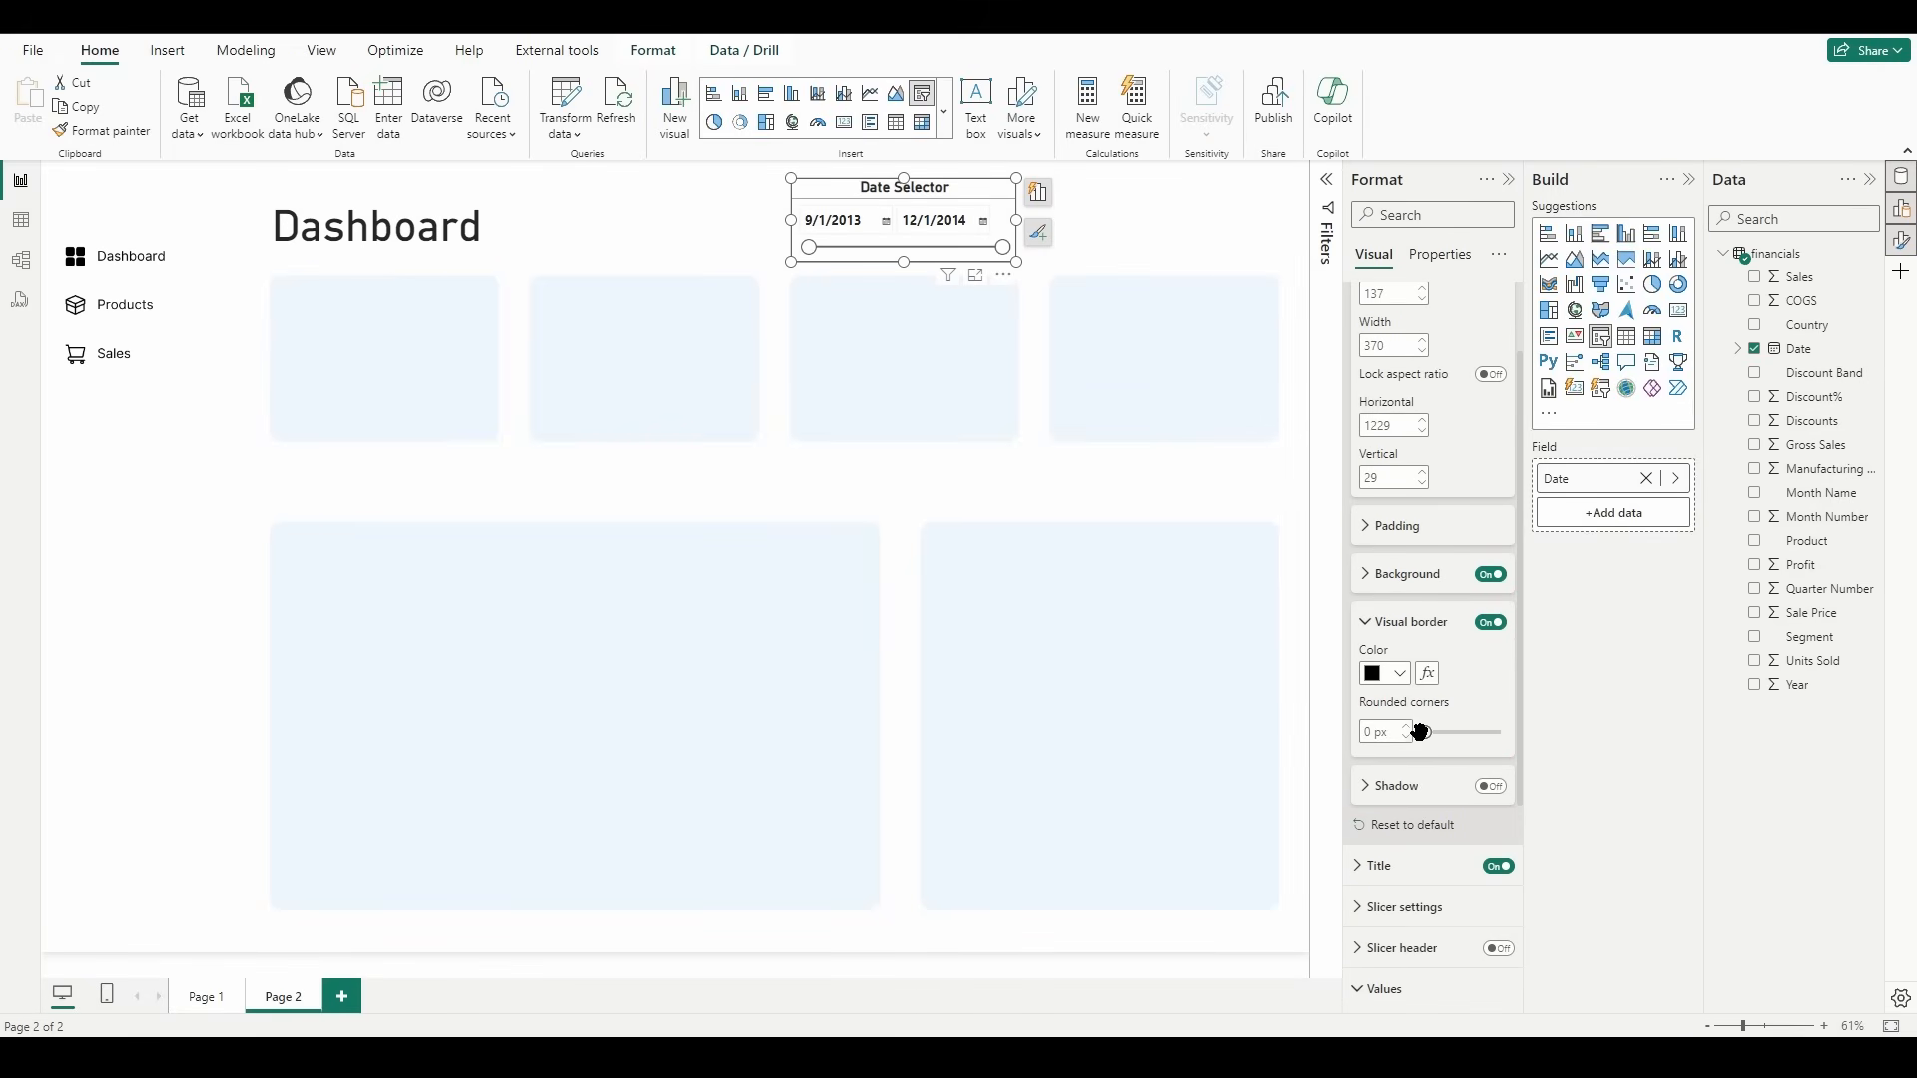
pyautogui.click(1369, 731)
pyautogui.write('20')
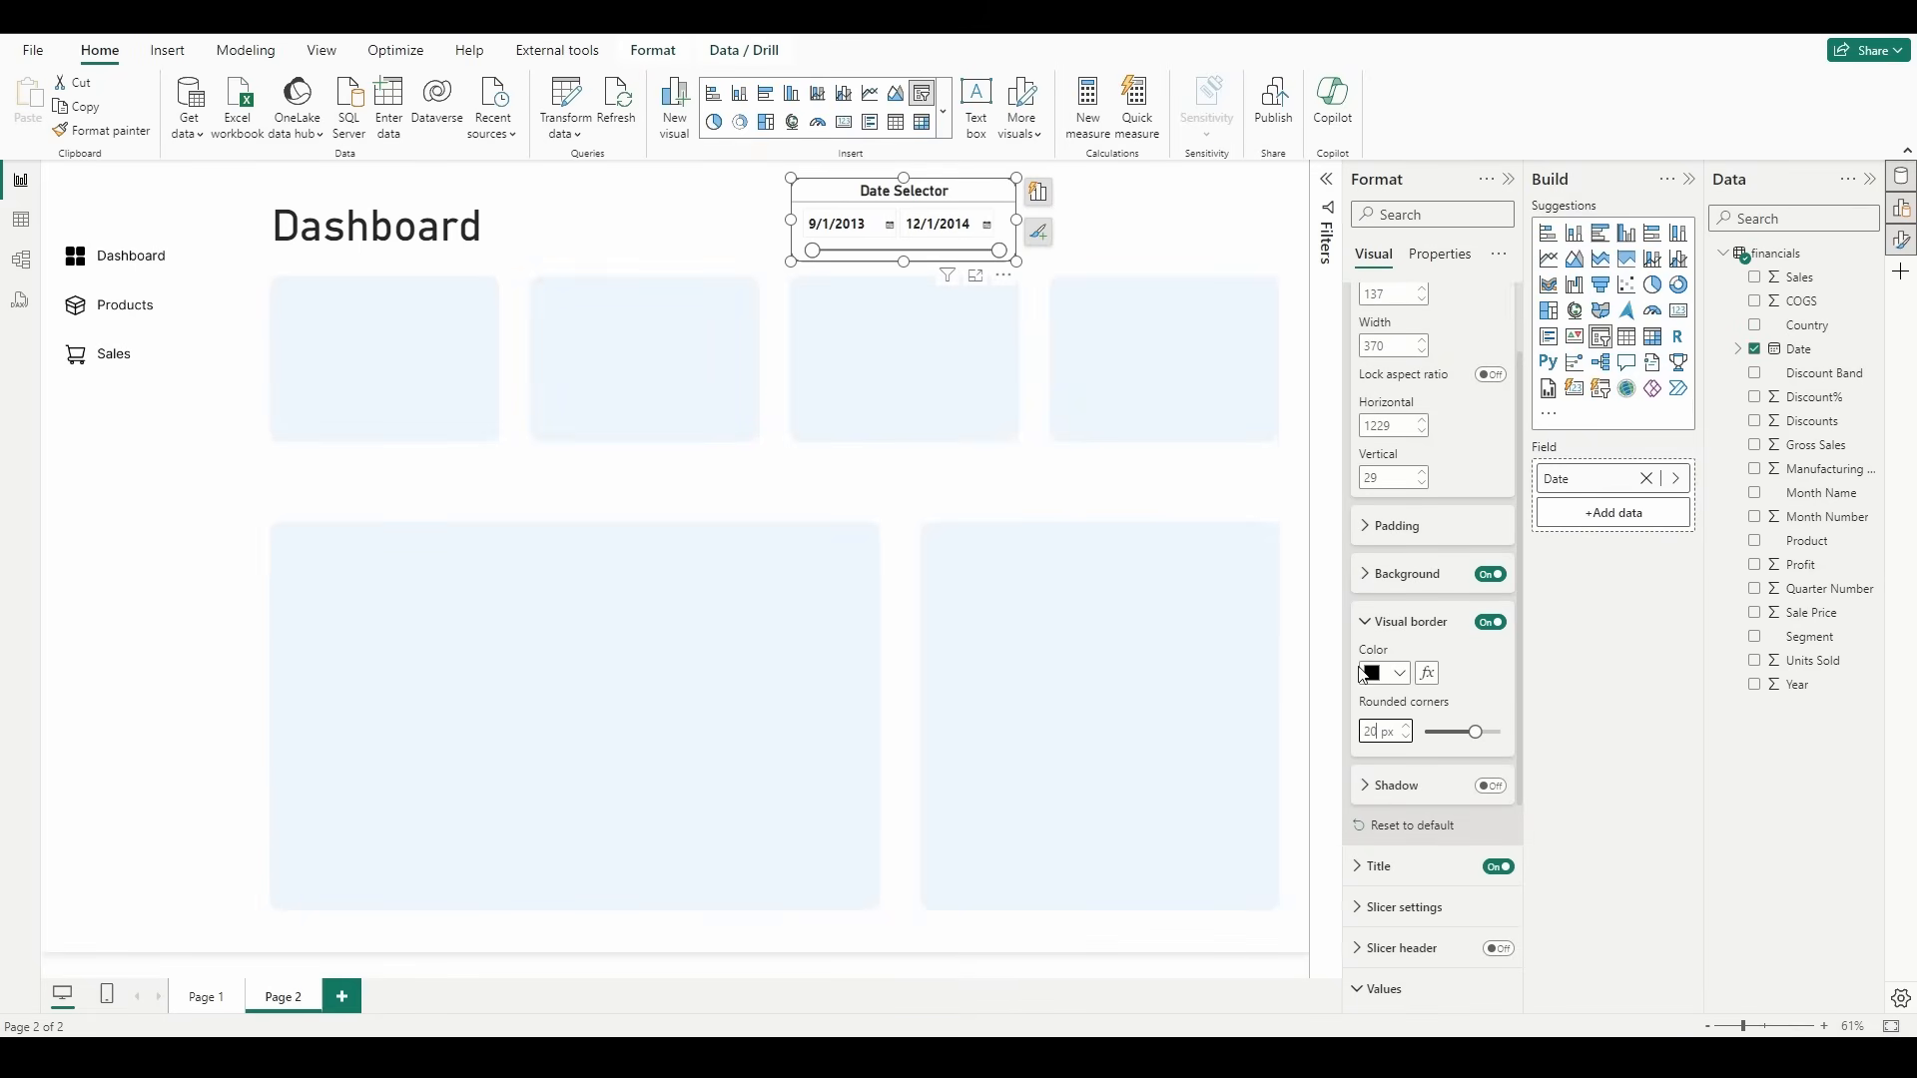
pyautogui.click(677, 341)
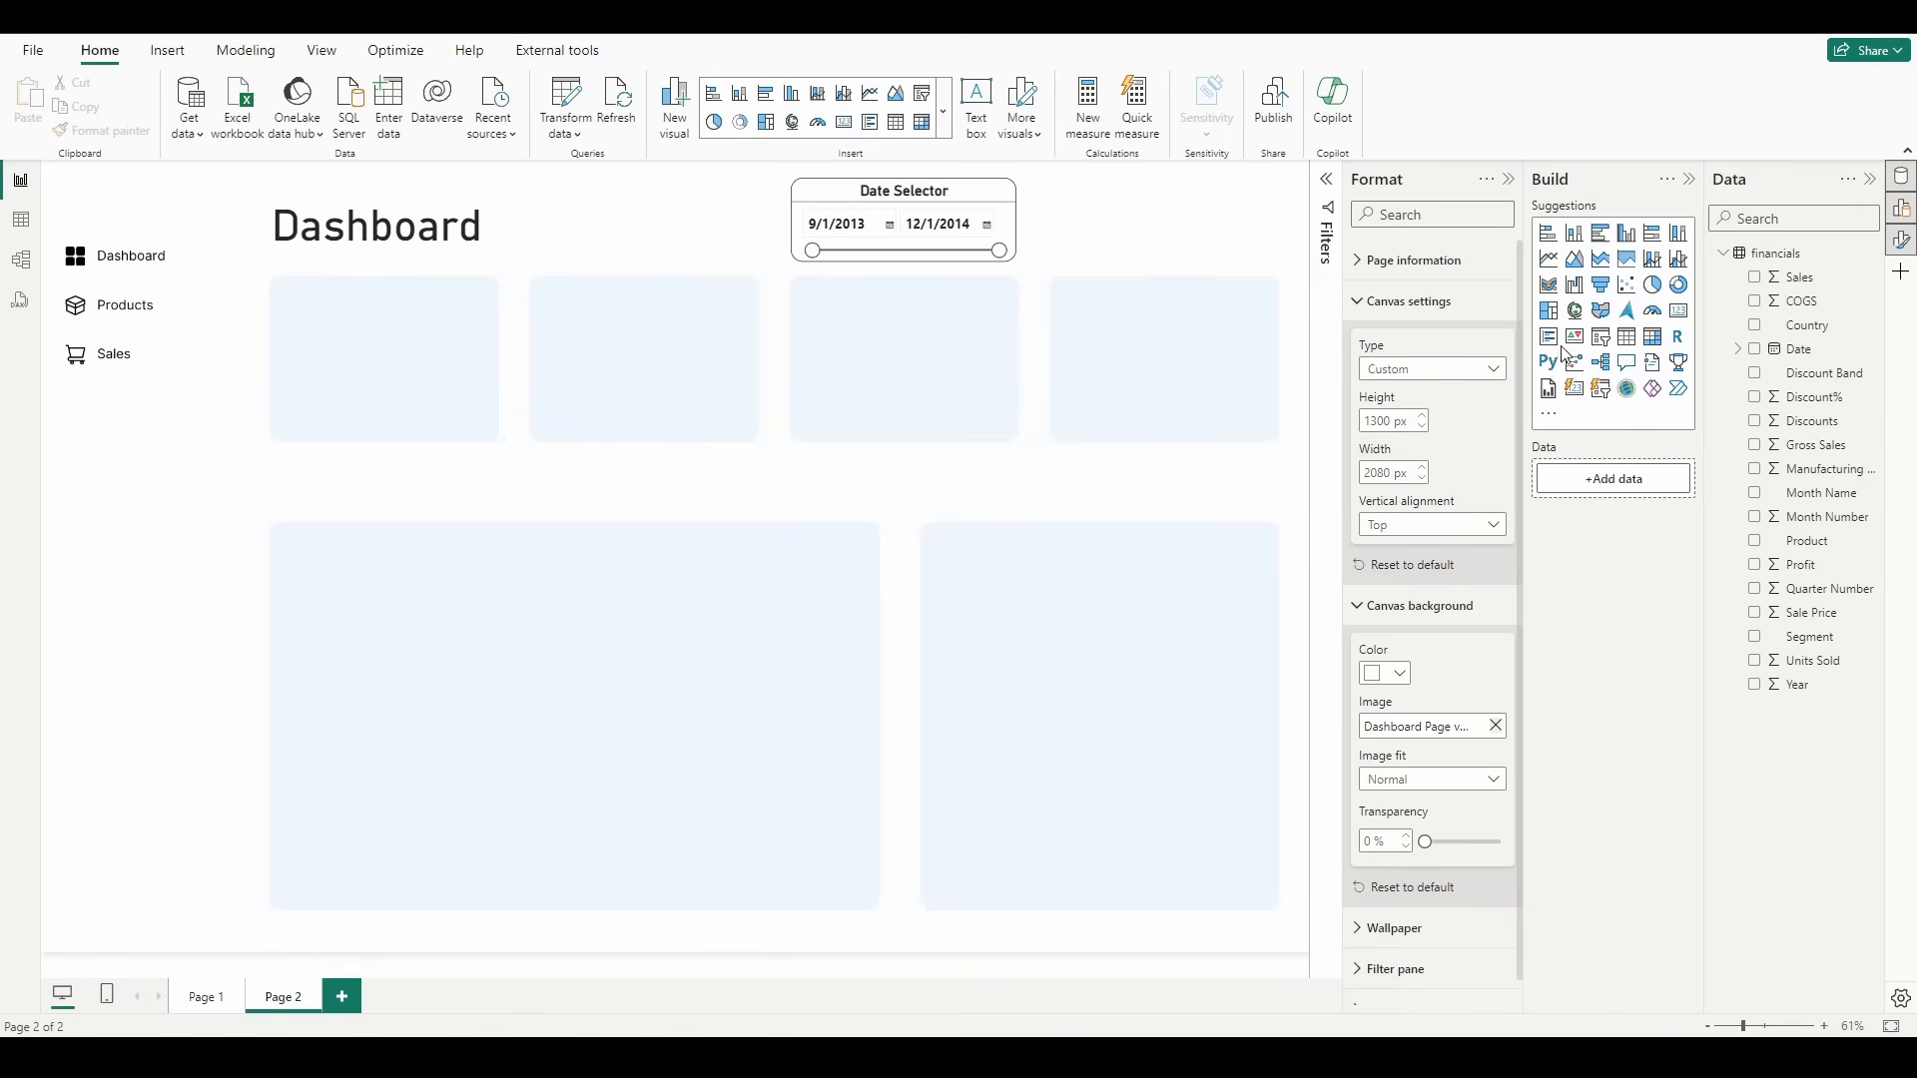
# Step: Add a second slicer, match it to the date slicer's 137 height, and place it above the fourth card at about horizontal 1657, vertical 29
pyautogui.click(1600, 336)
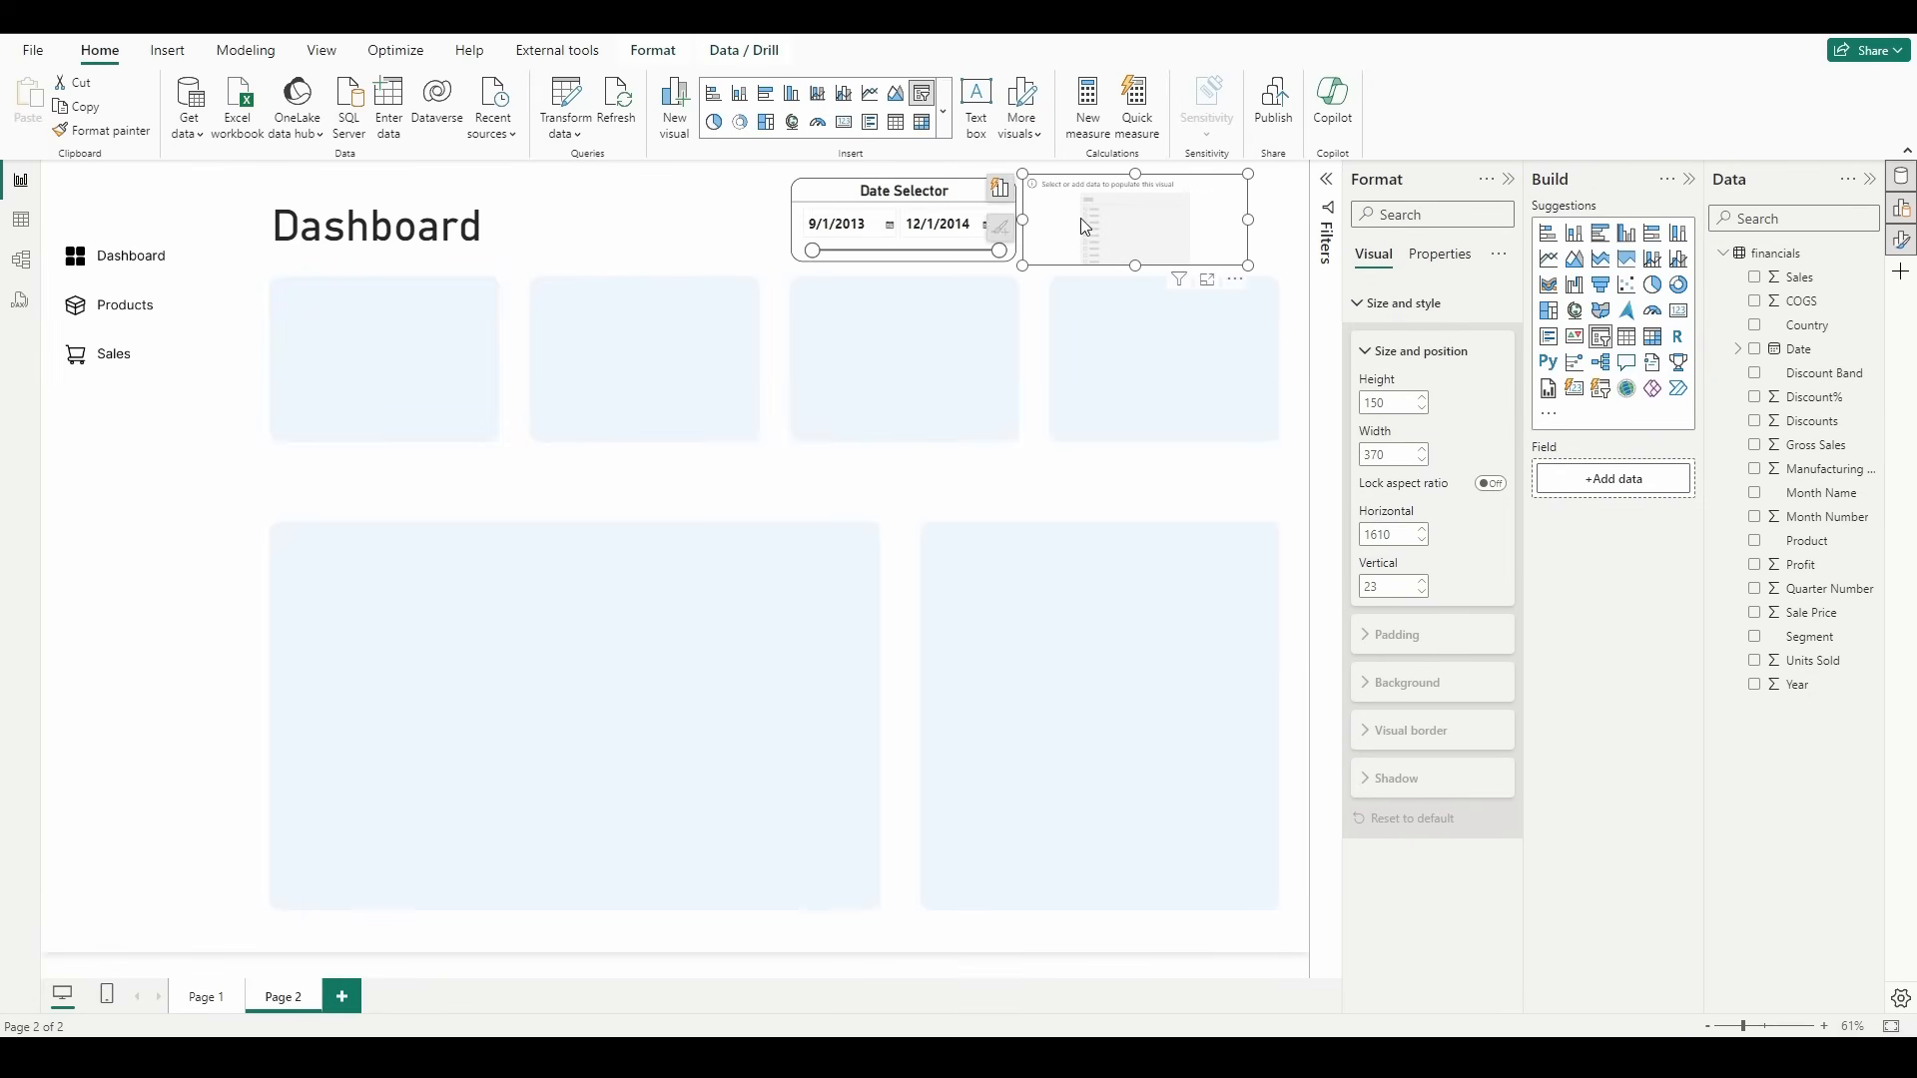
pyautogui.moveTo(1085, 226); pyautogui.dragTo(861, 214)
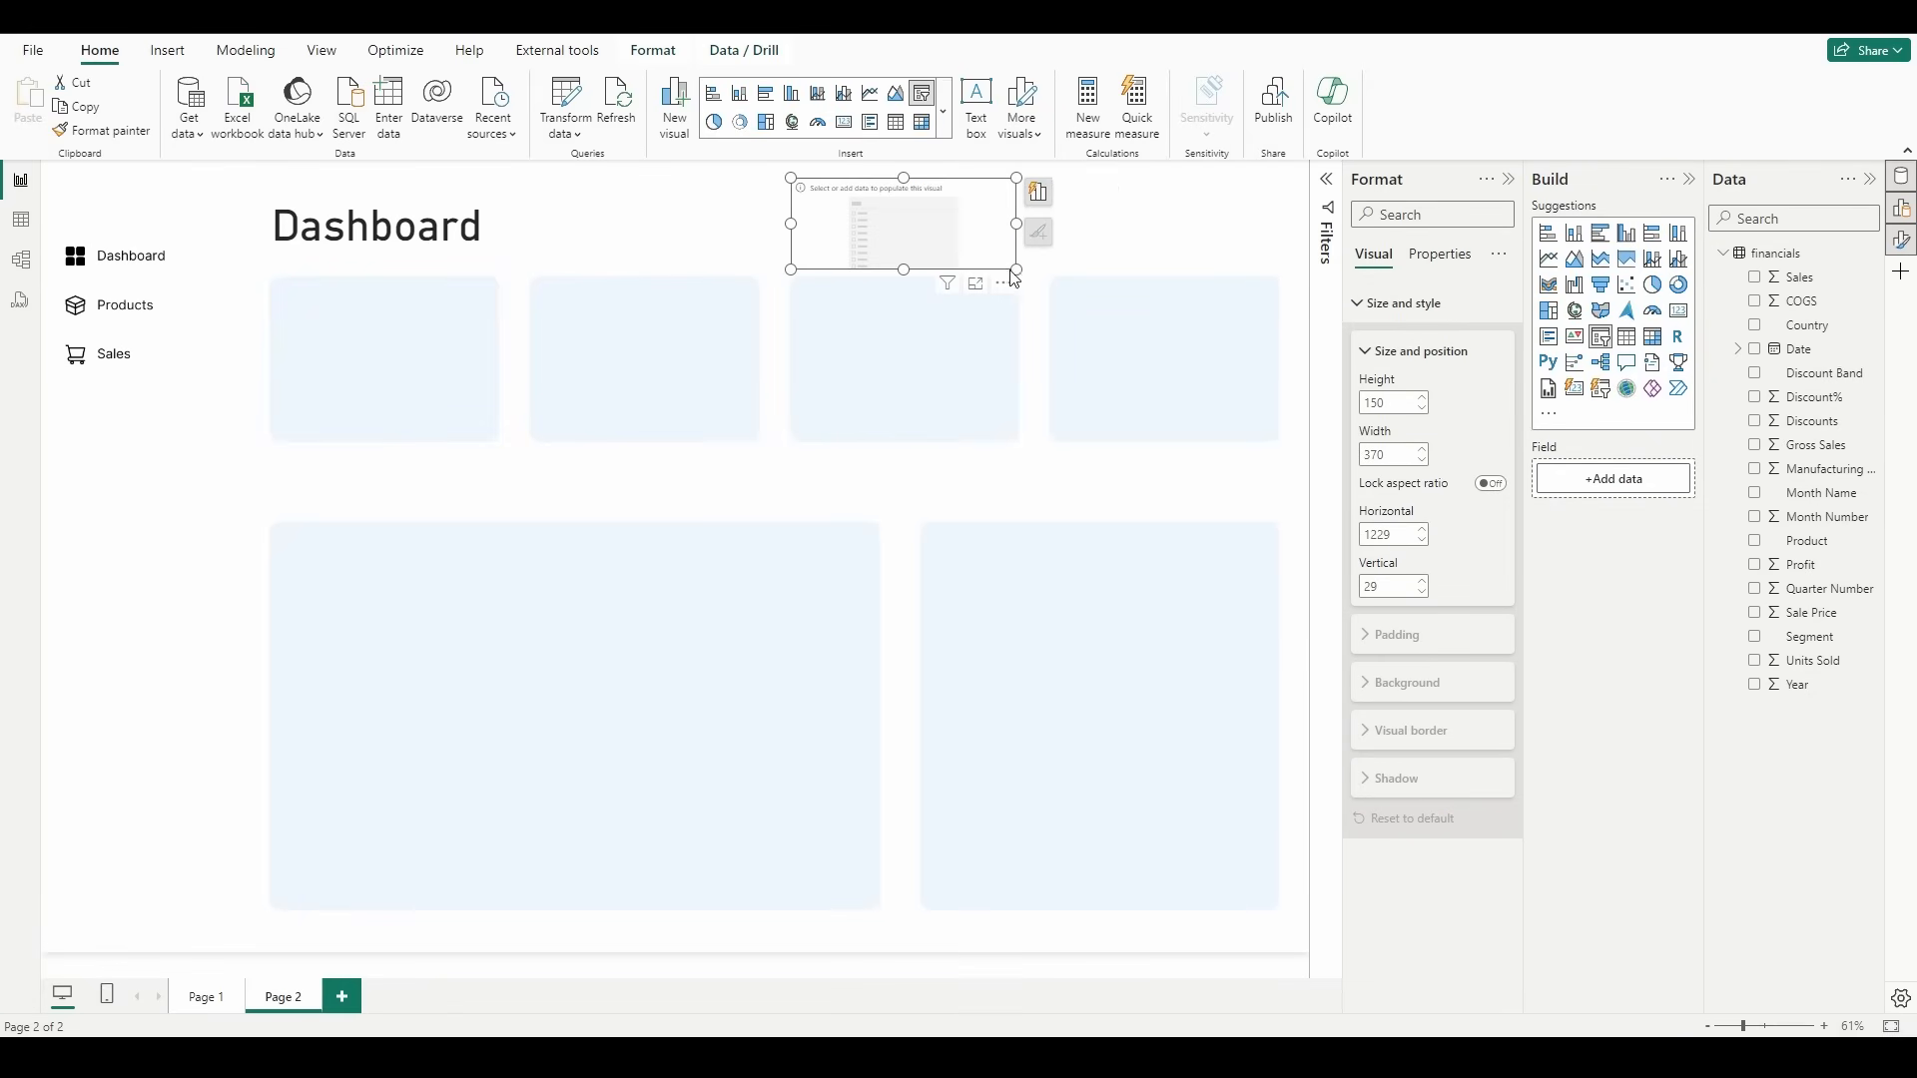
pyautogui.moveTo(1015, 269); pyautogui.dragTo(1018, 262)
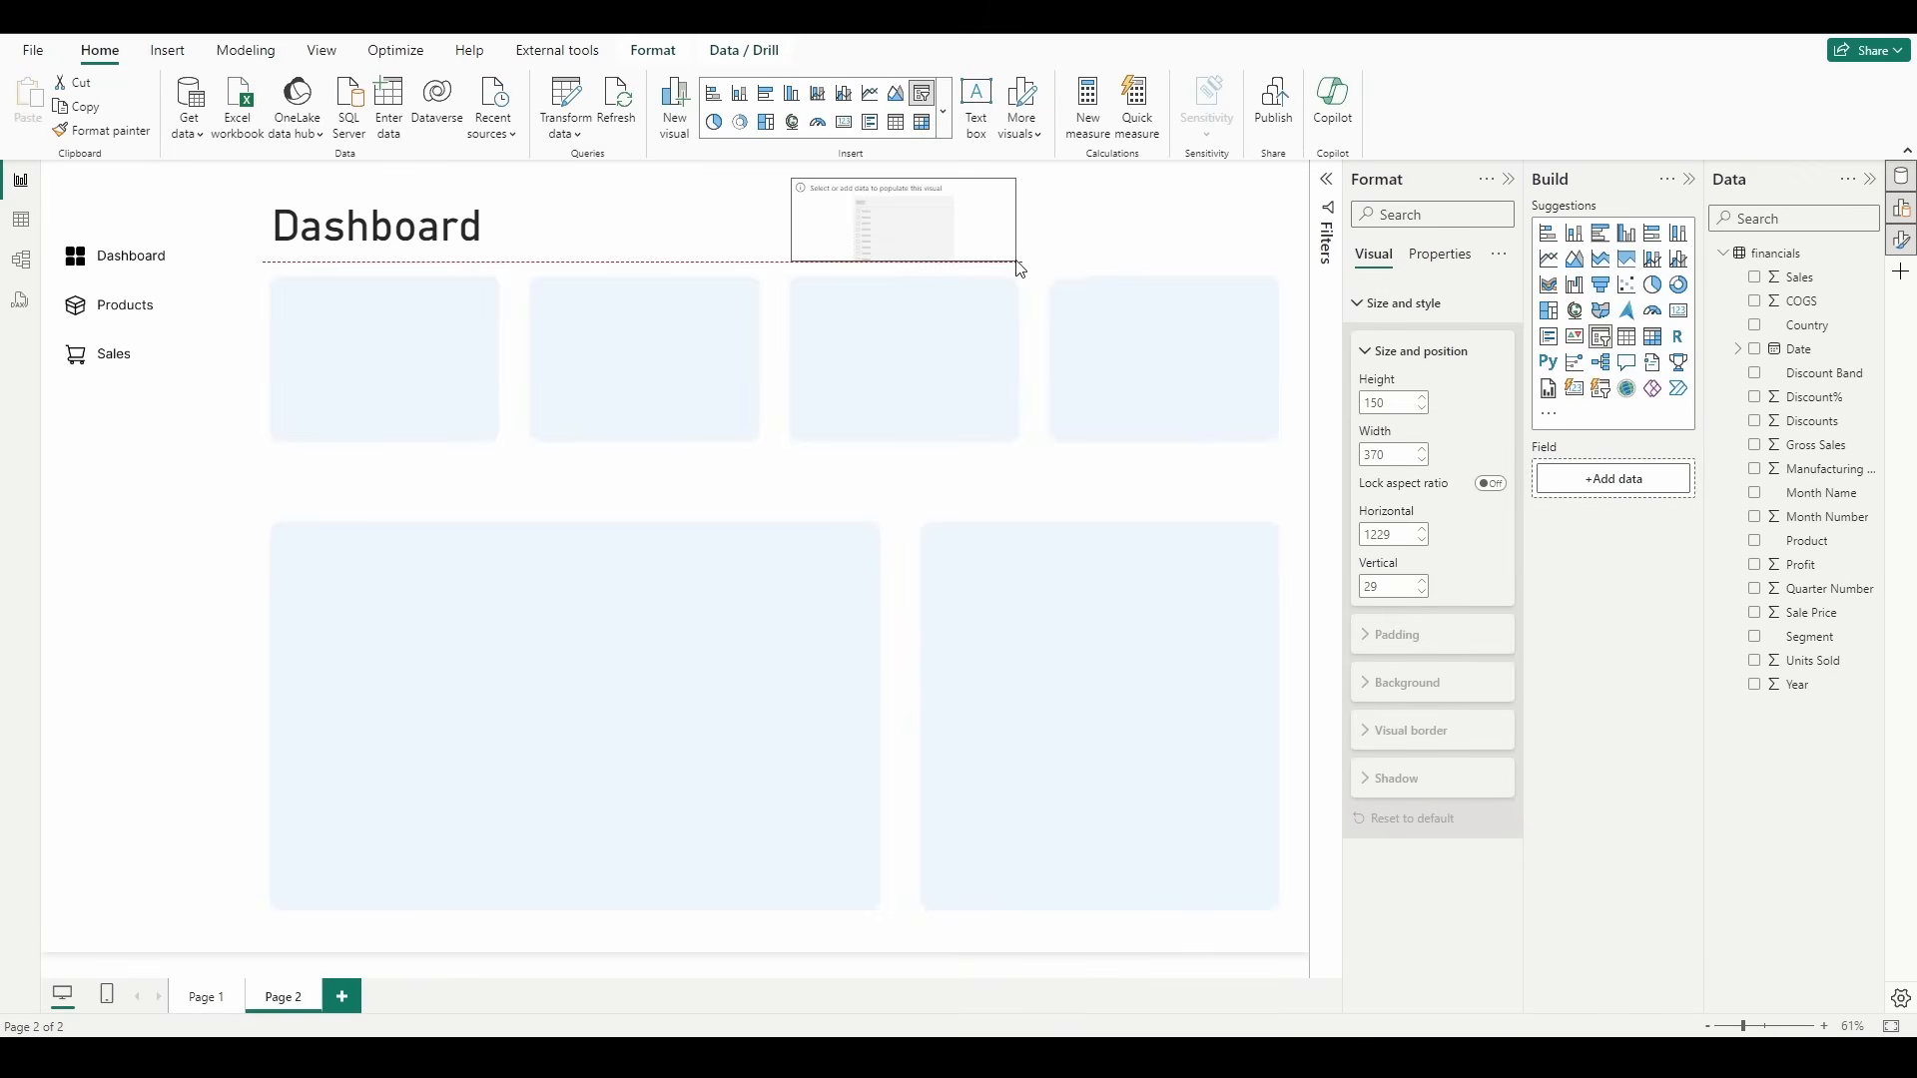
pyautogui.moveTo(904, 237); pyautogui.dragTo(1152, 234)
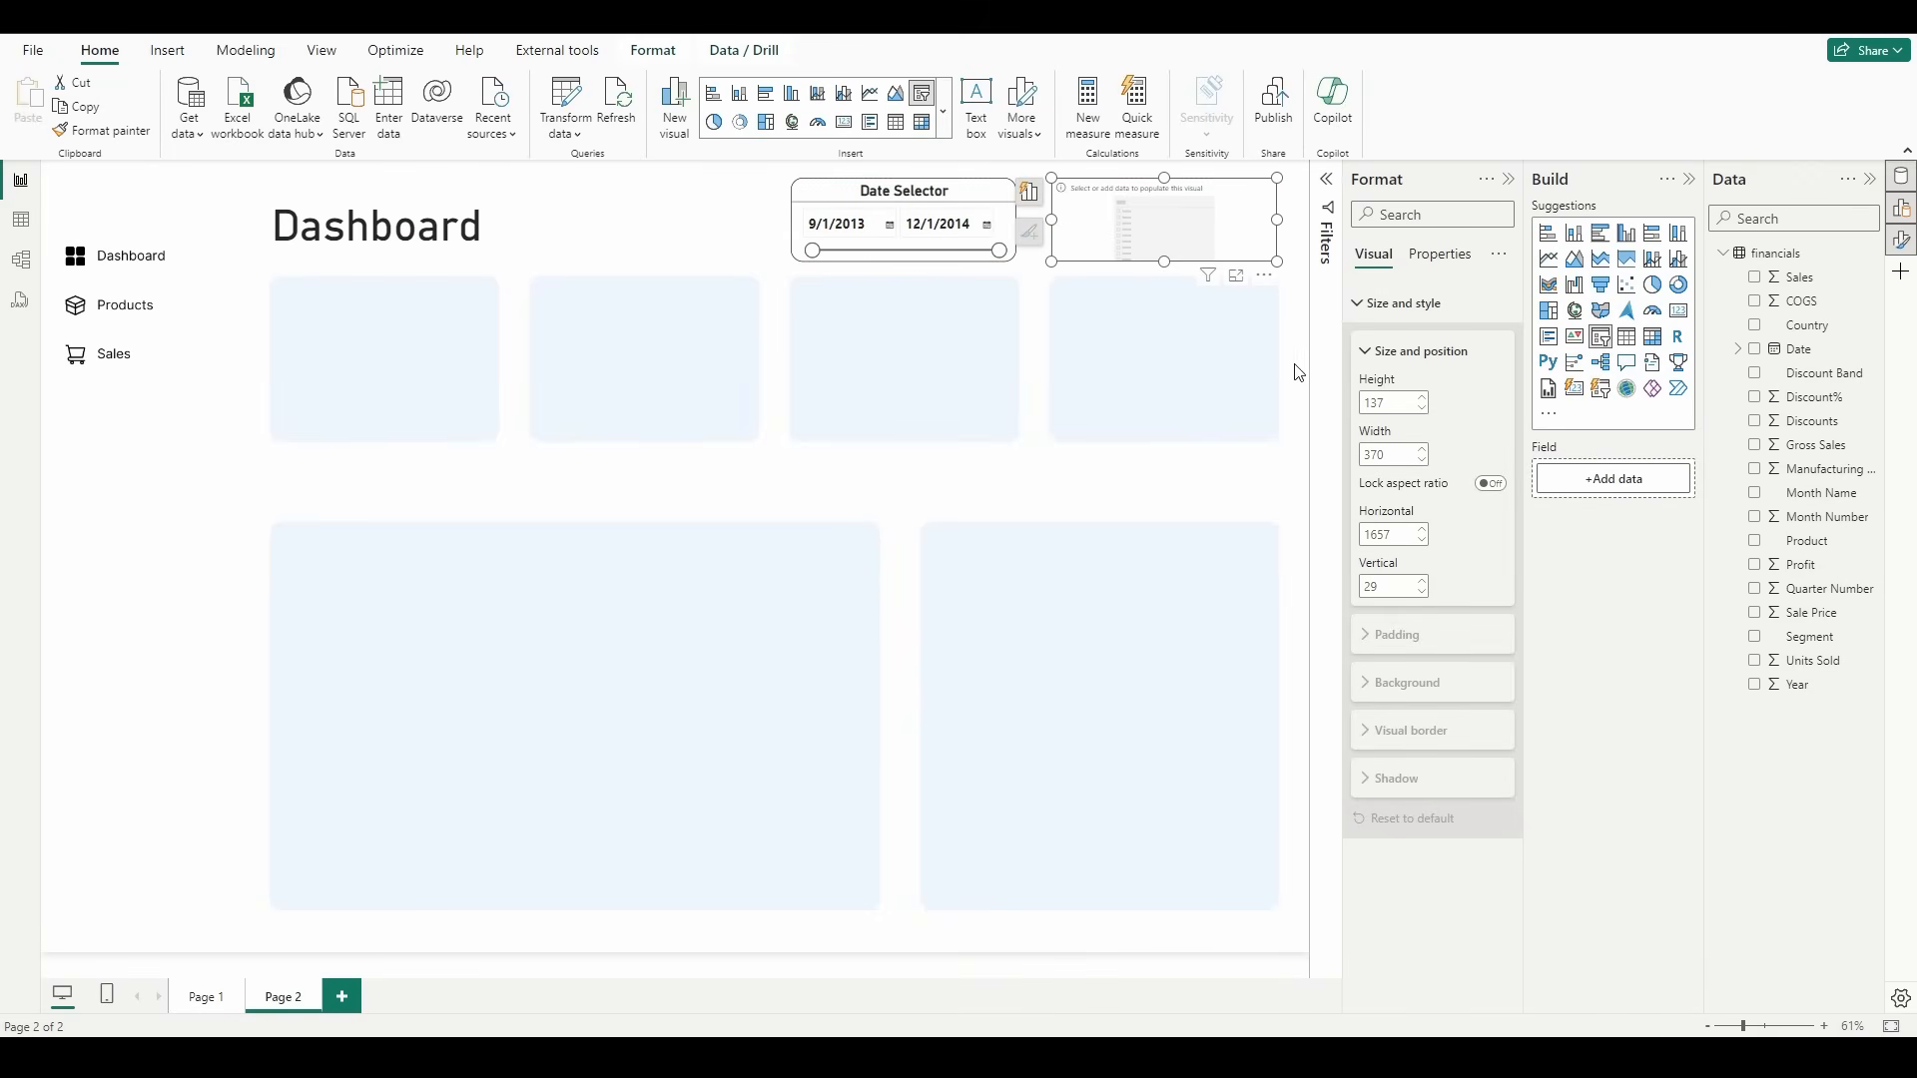
pyautogui.click(1266, 391)
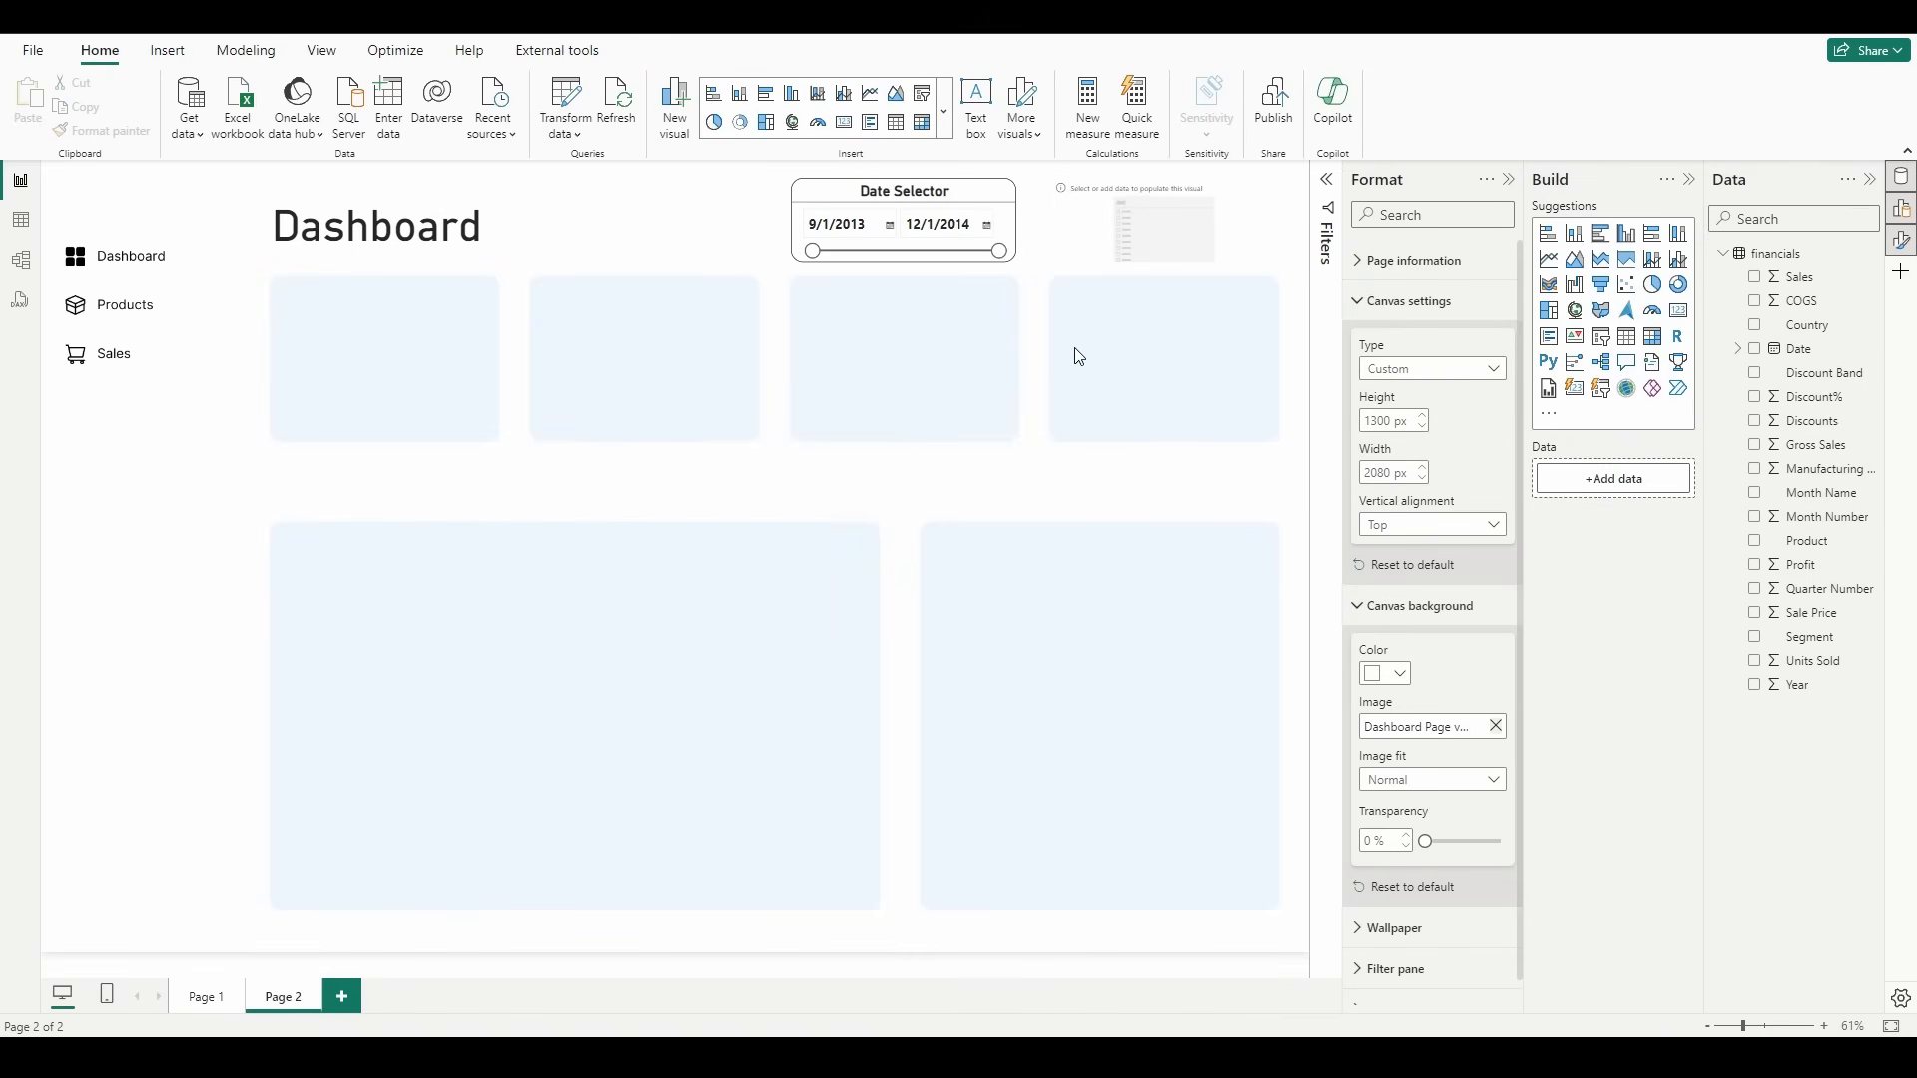
# Step: Assign the Product field to the new slicer and look through its list of products
pyautogui.click(1248, 234)
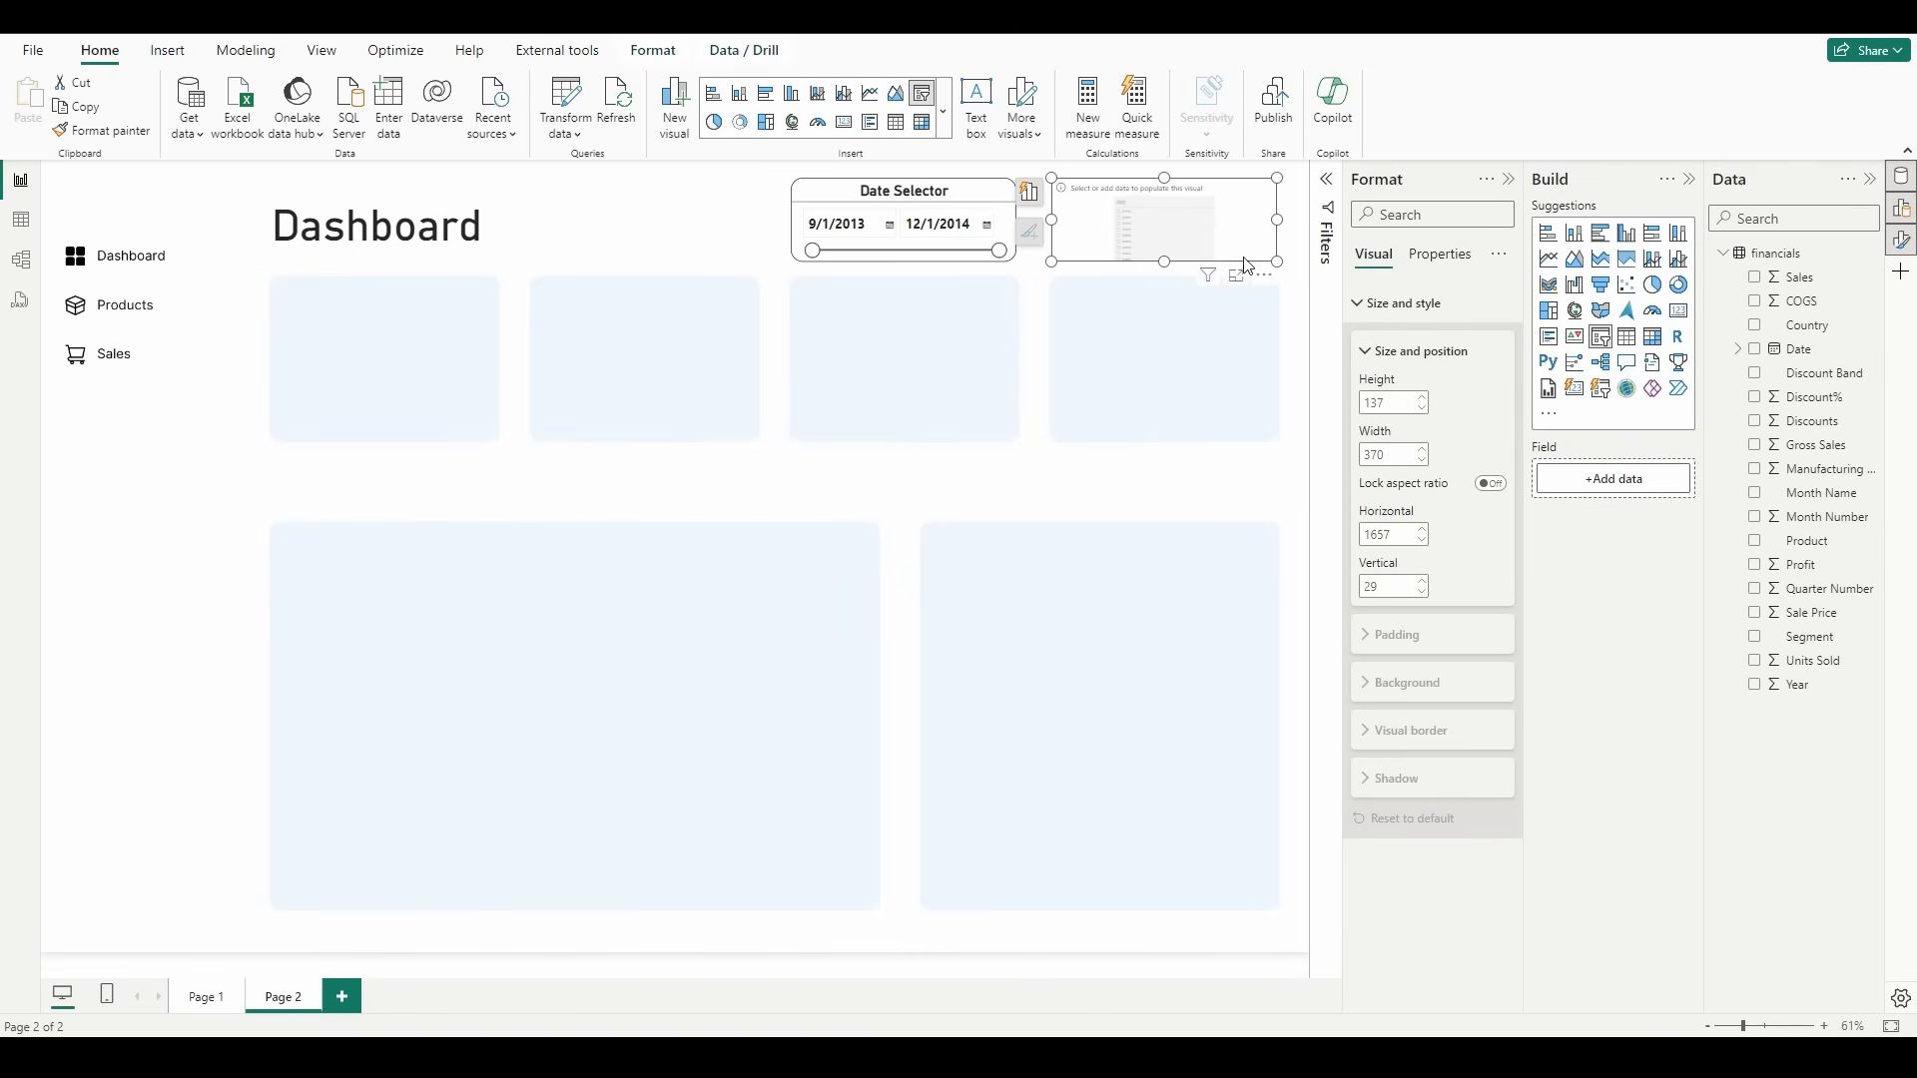
pyautogui.click(1756, 542)
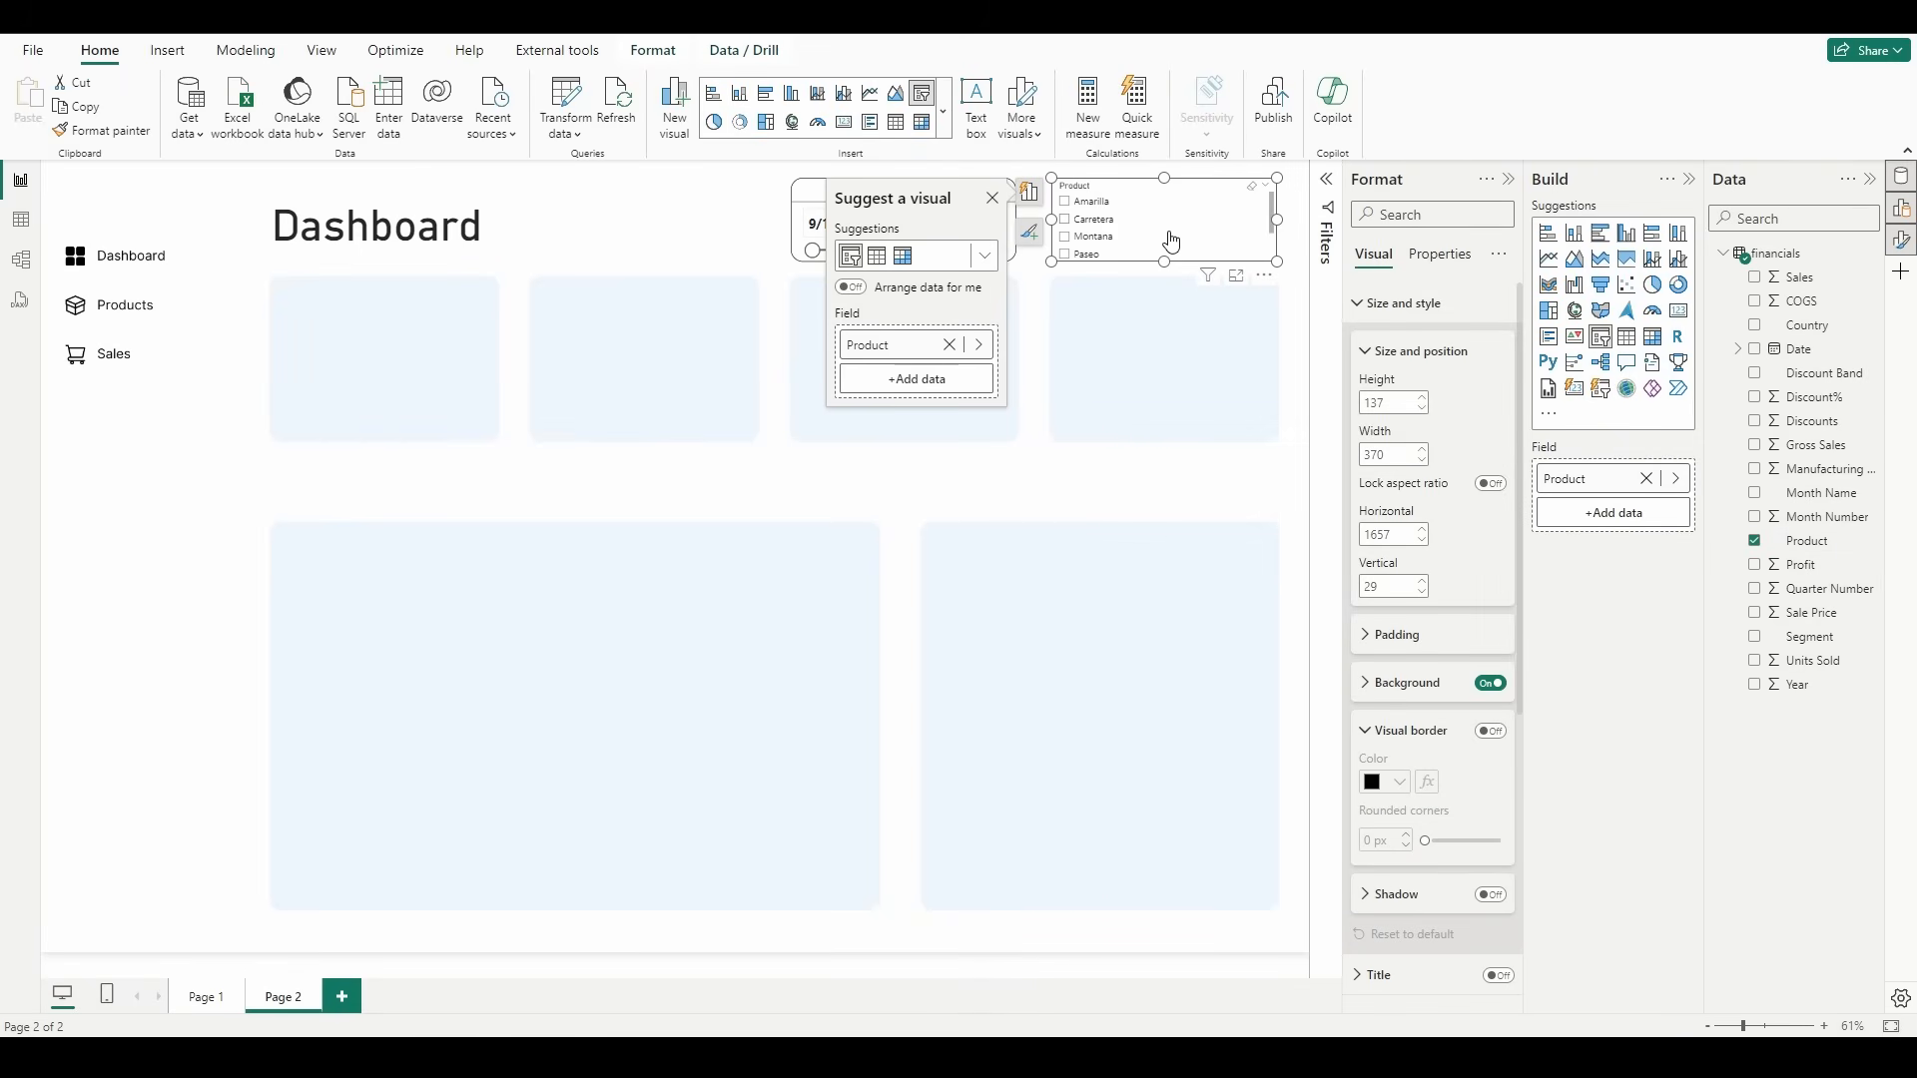
pyautogui.scroll(-2, 1131, 221)
pyautogui.scroll(2, 1131, 222)
pyautogui.scroll(-2, 1137, 240)
pyautogui.scroll(2, 1137, 240)
# Step: Change the product slicer's style to Dropdown and check its expanded list
pyautogui.click(1420, 305)
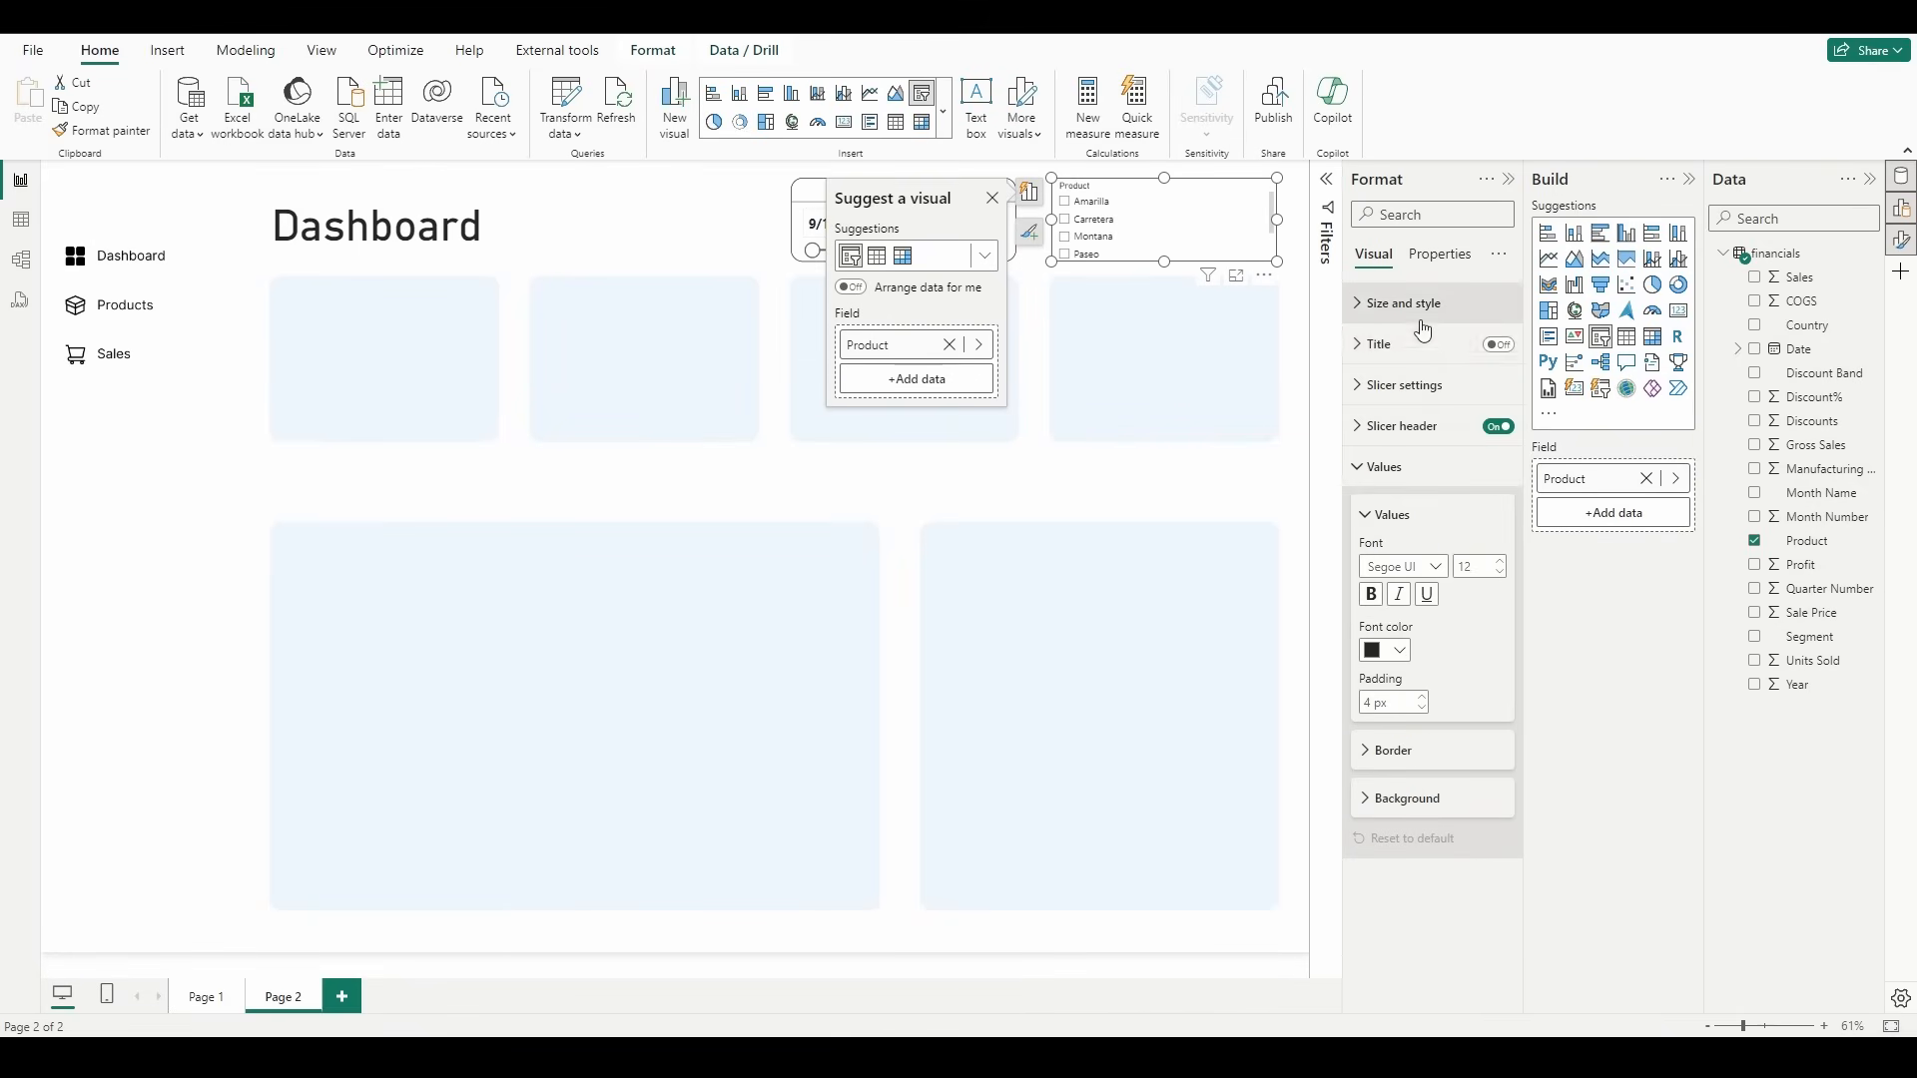
pyautogui.click(1423, 384)
pyautogui.click(1461, 497)
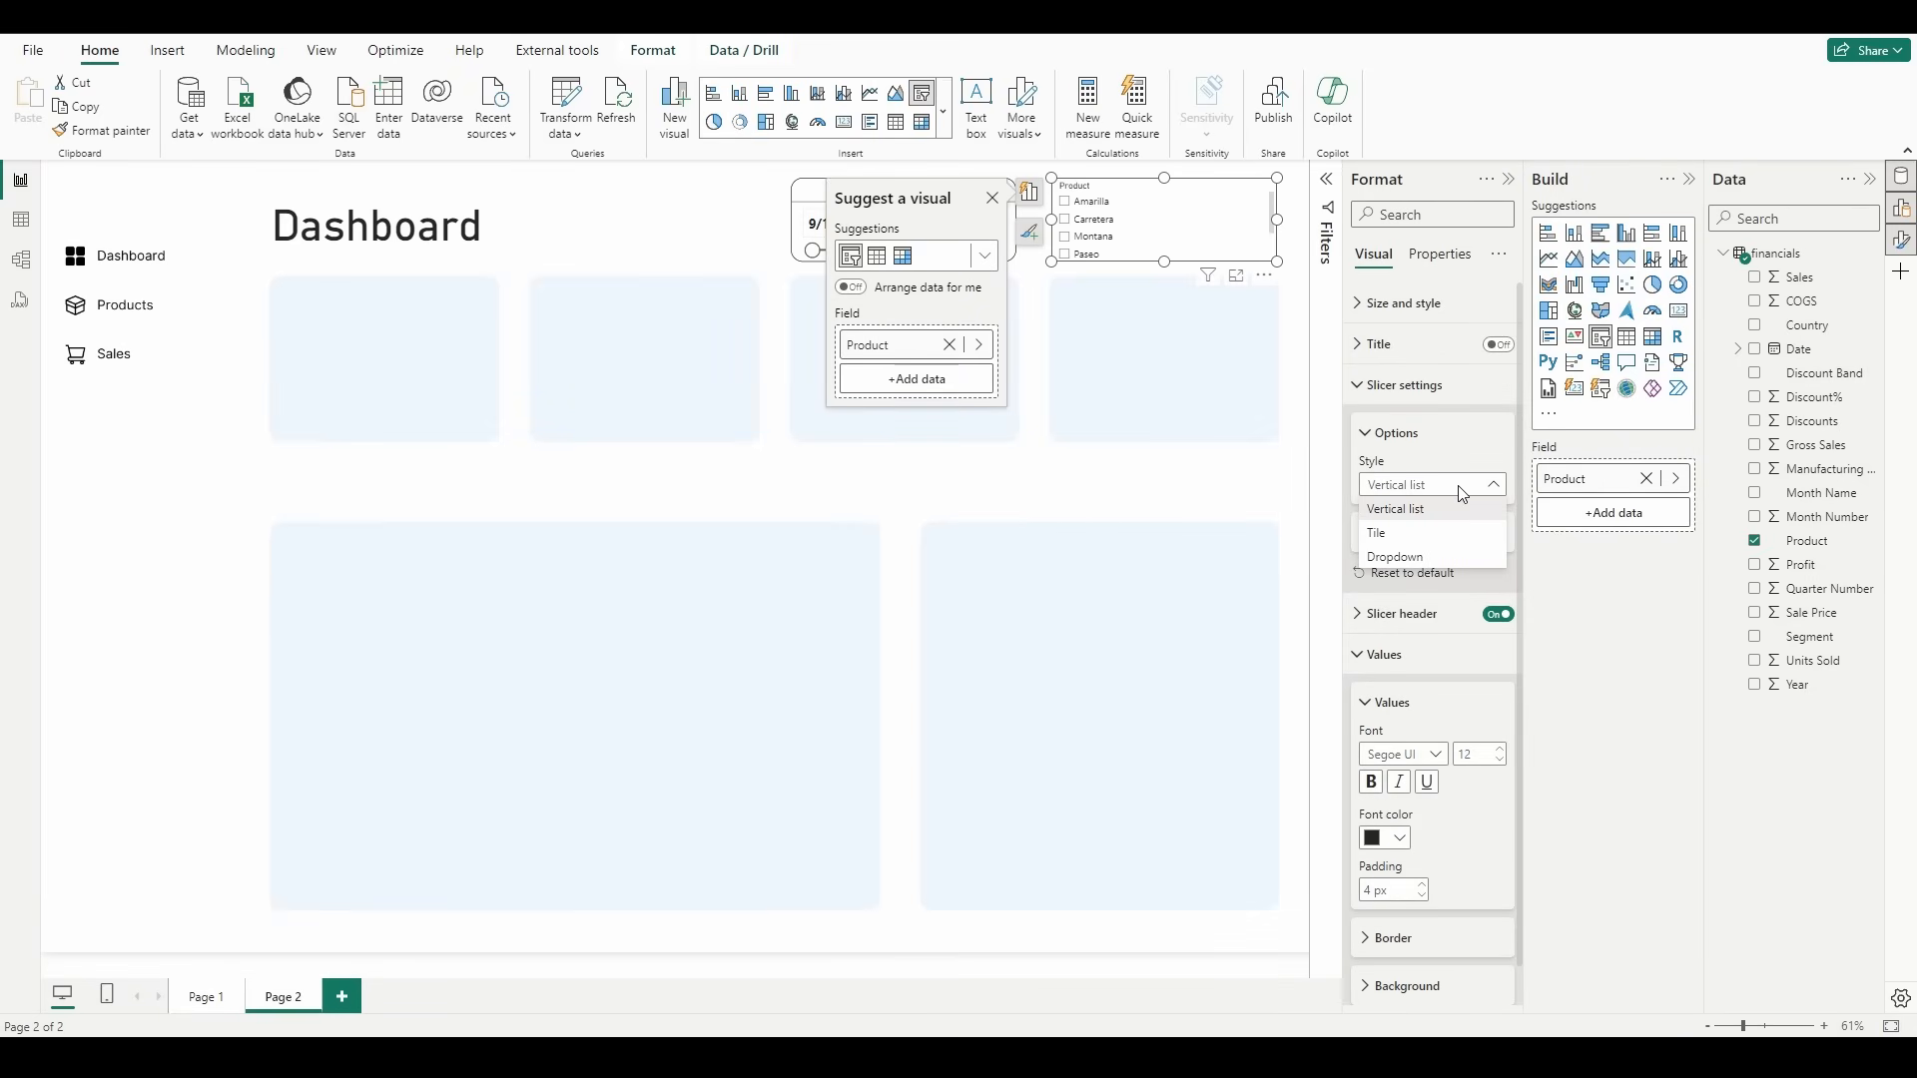
pyautogui.click(1430, 565)
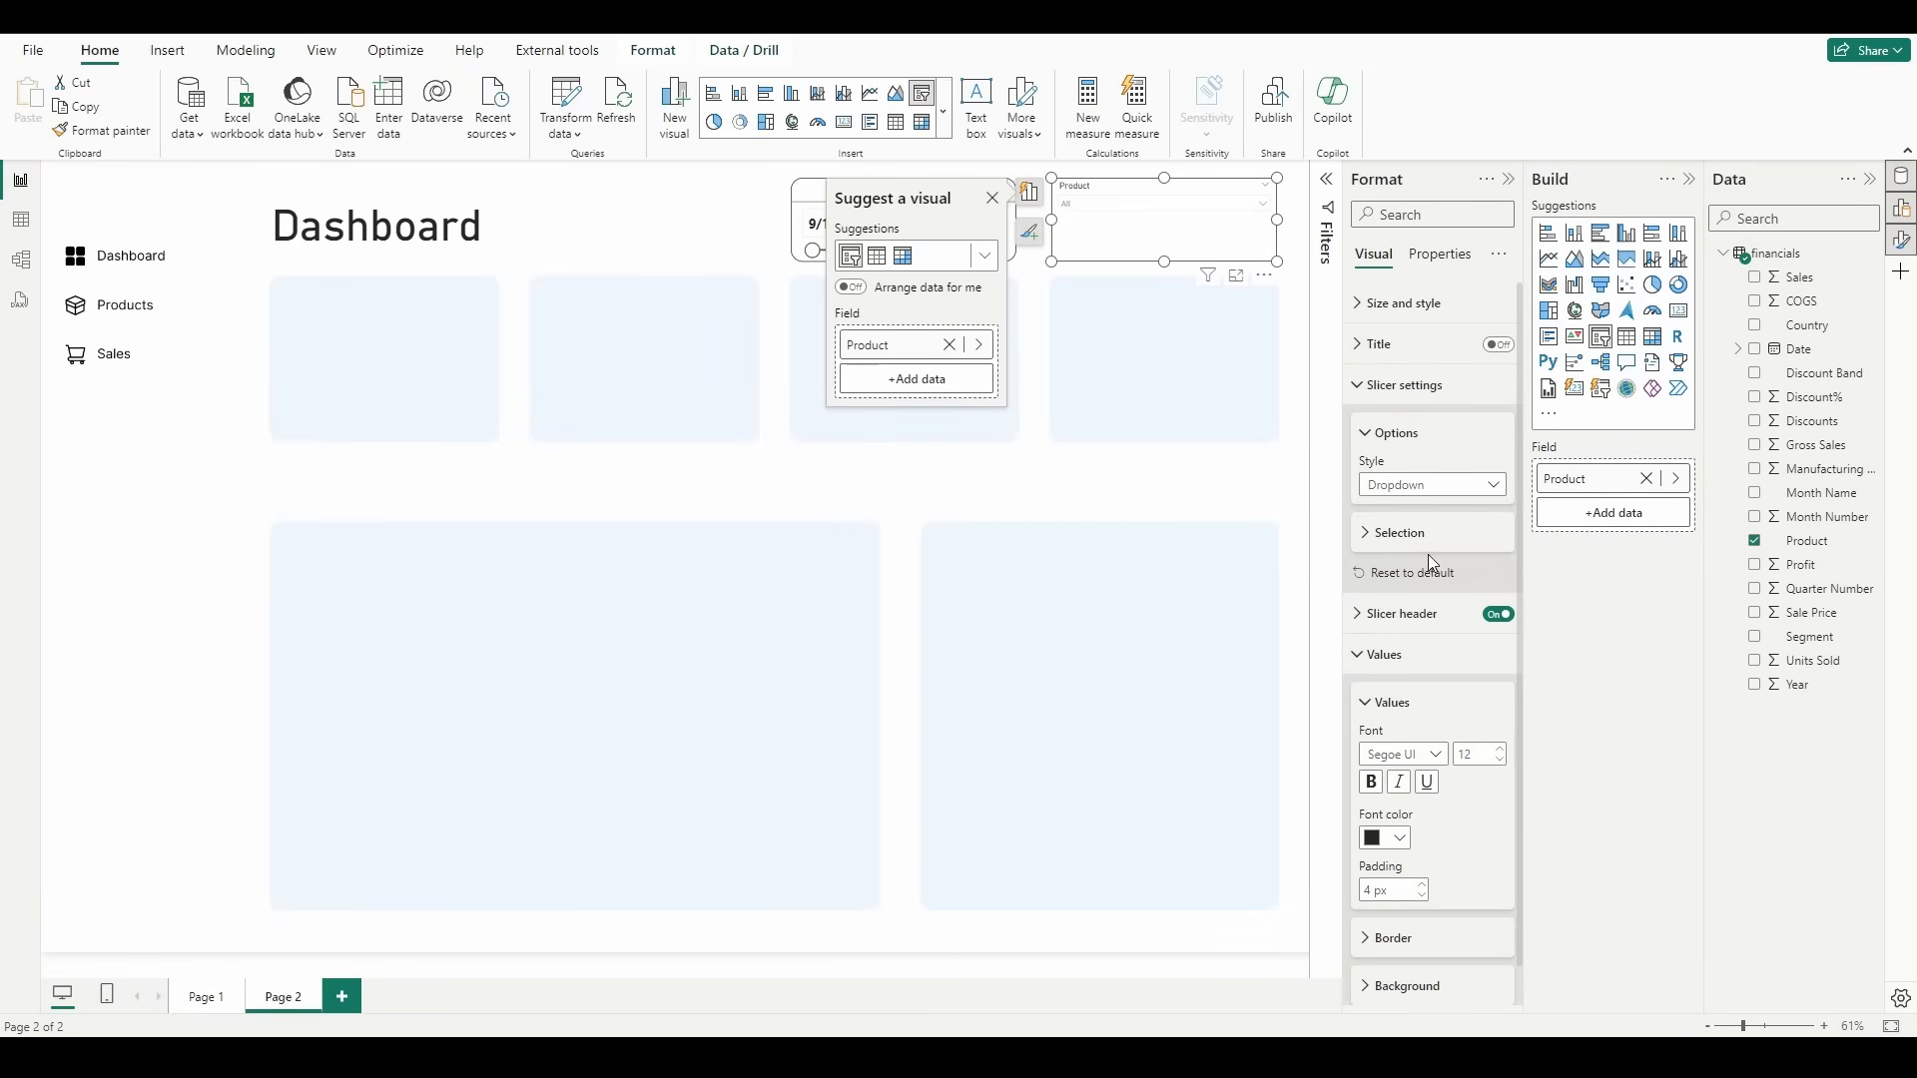
pyautogui.click(1264, 205)
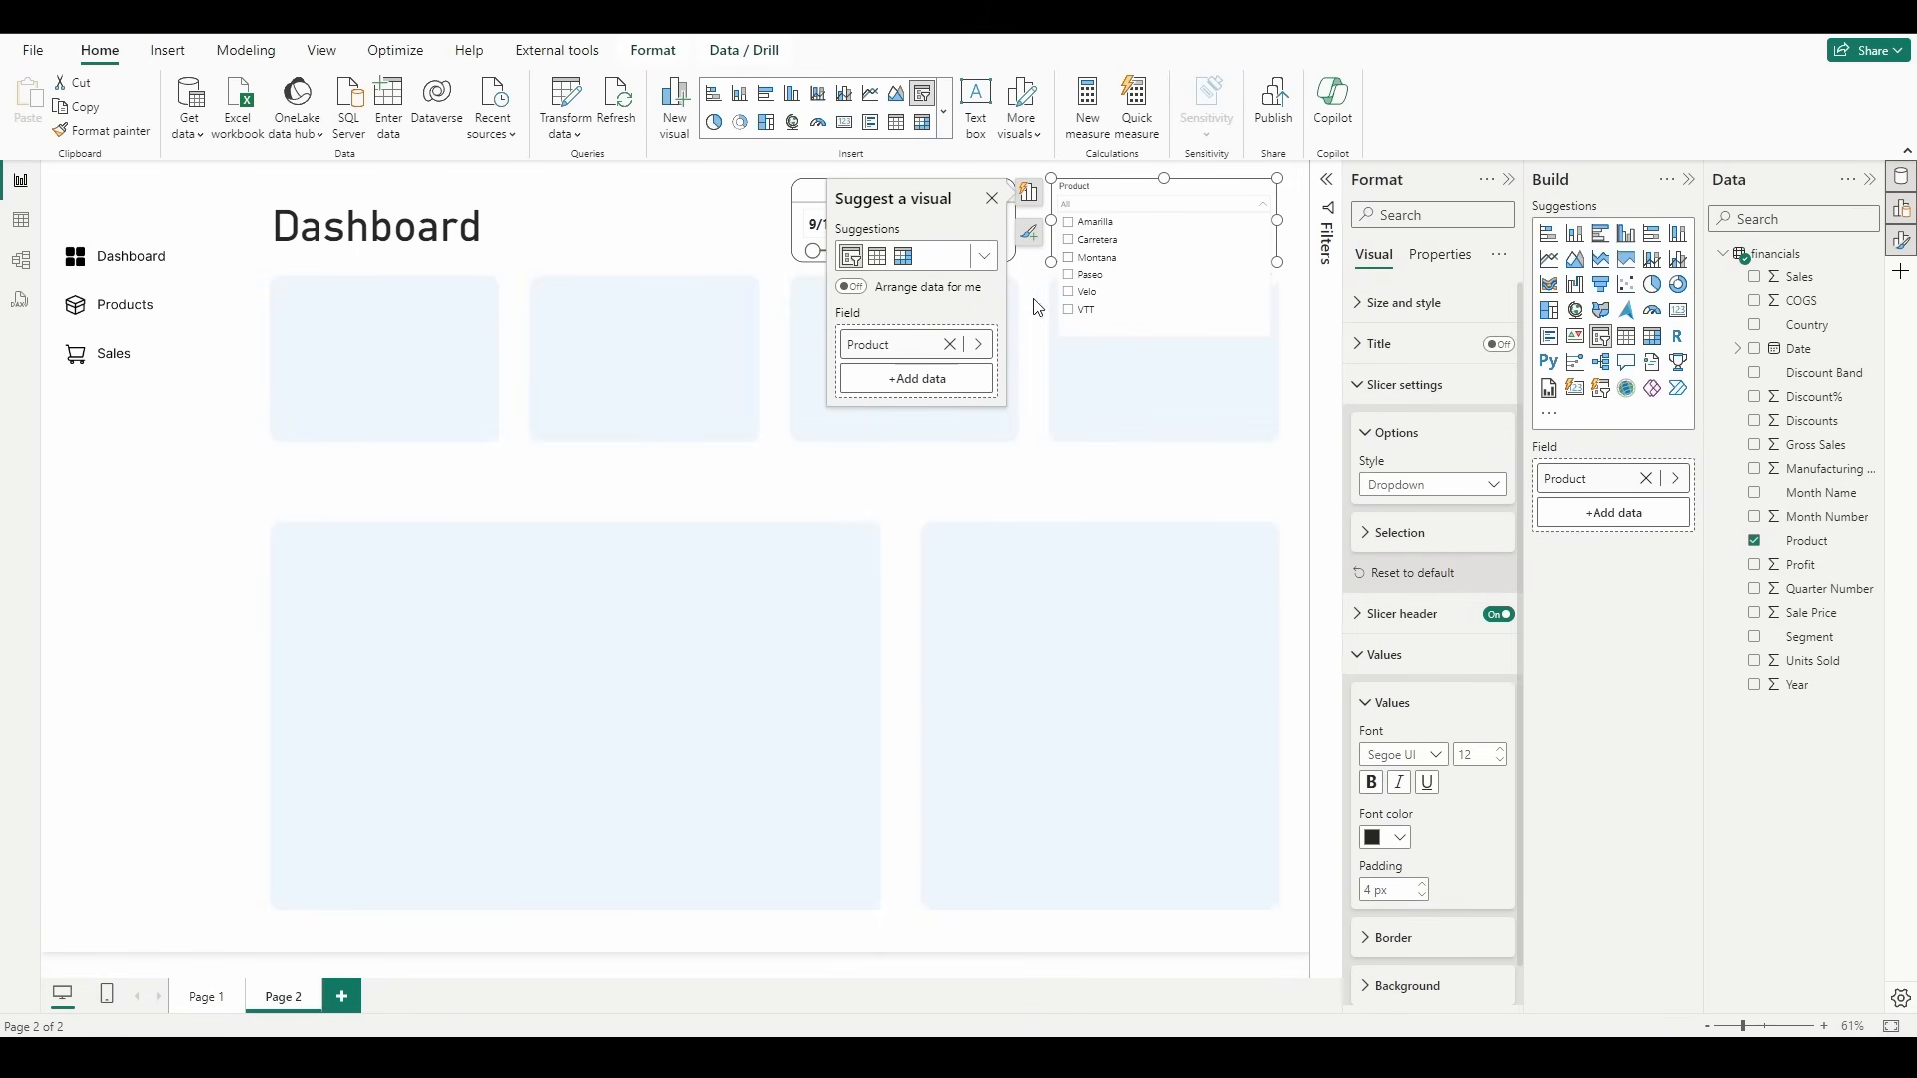
pyautogui.click(1267, 212)
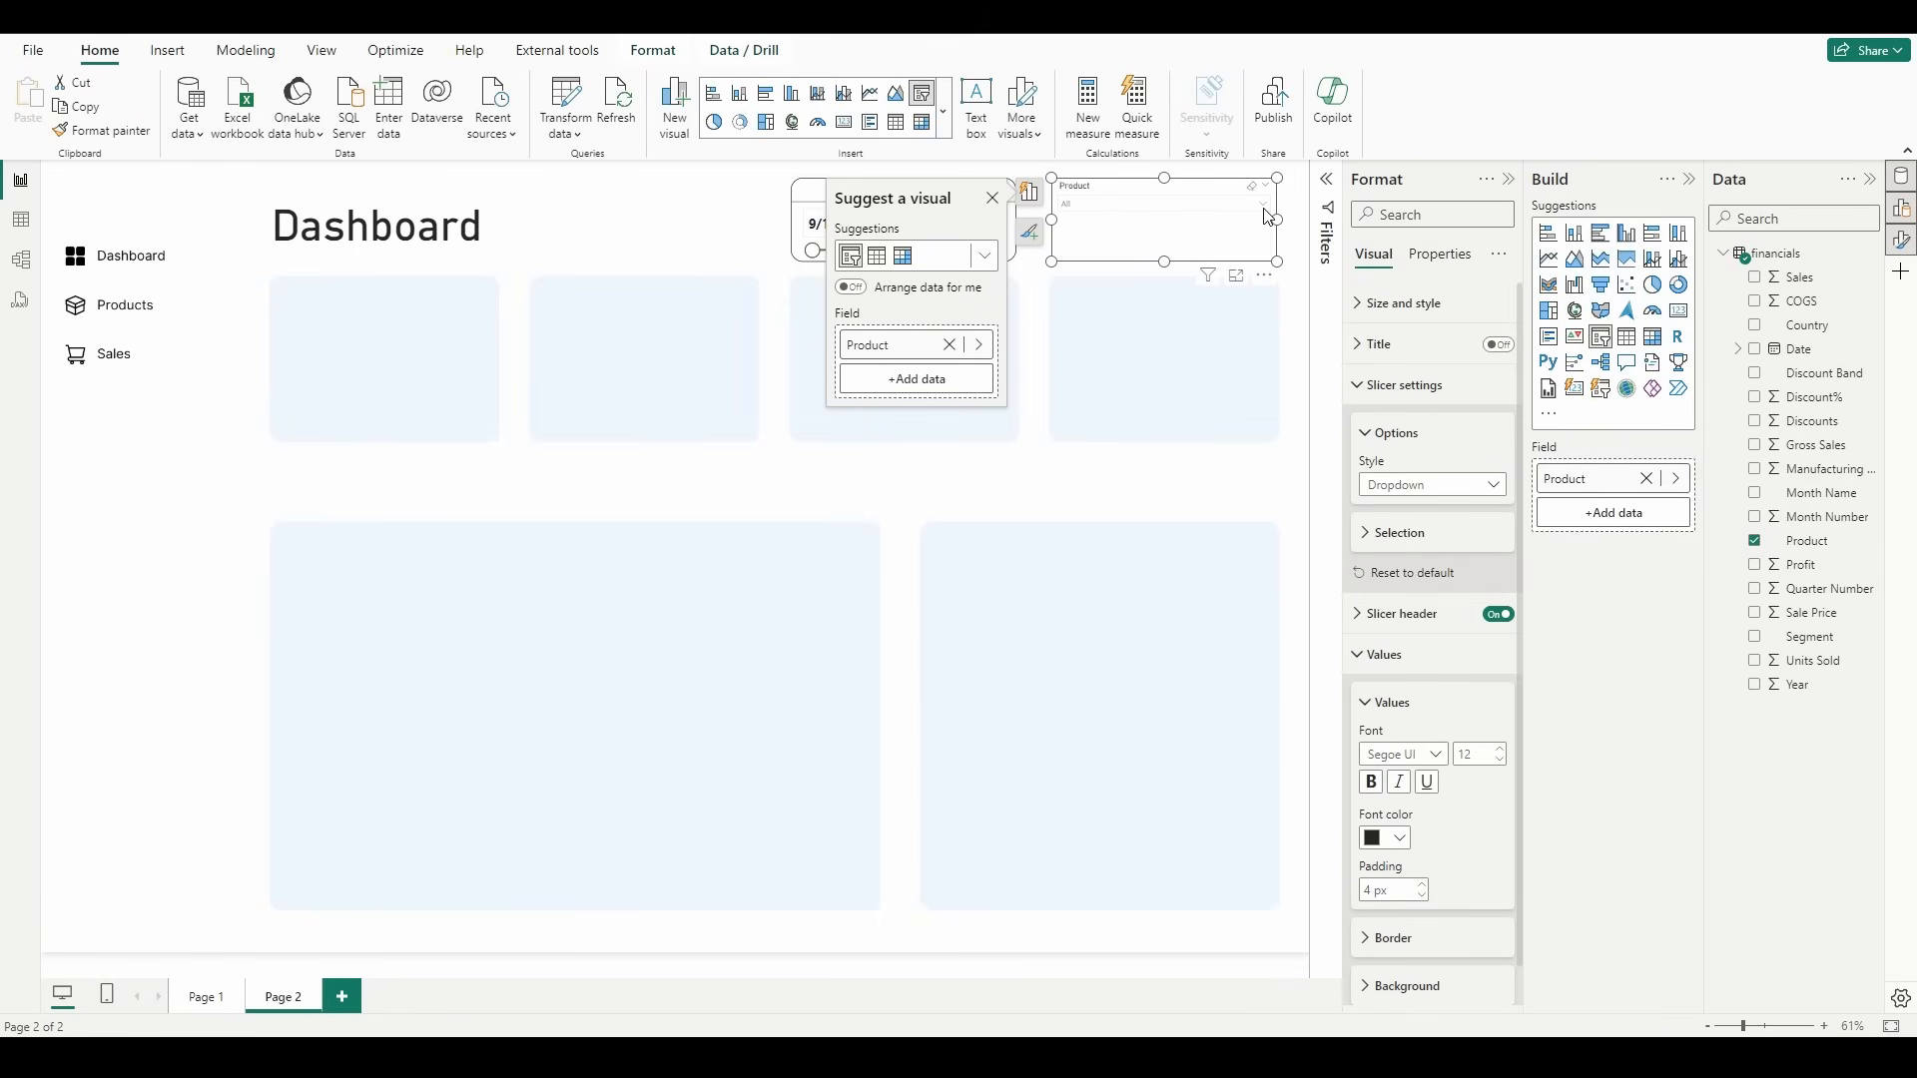
pyautogui.click(1181, 354)
# Step: Enable the product slicer's title and set its text to "Product Selector"
pyautogui.click(1118, 240)
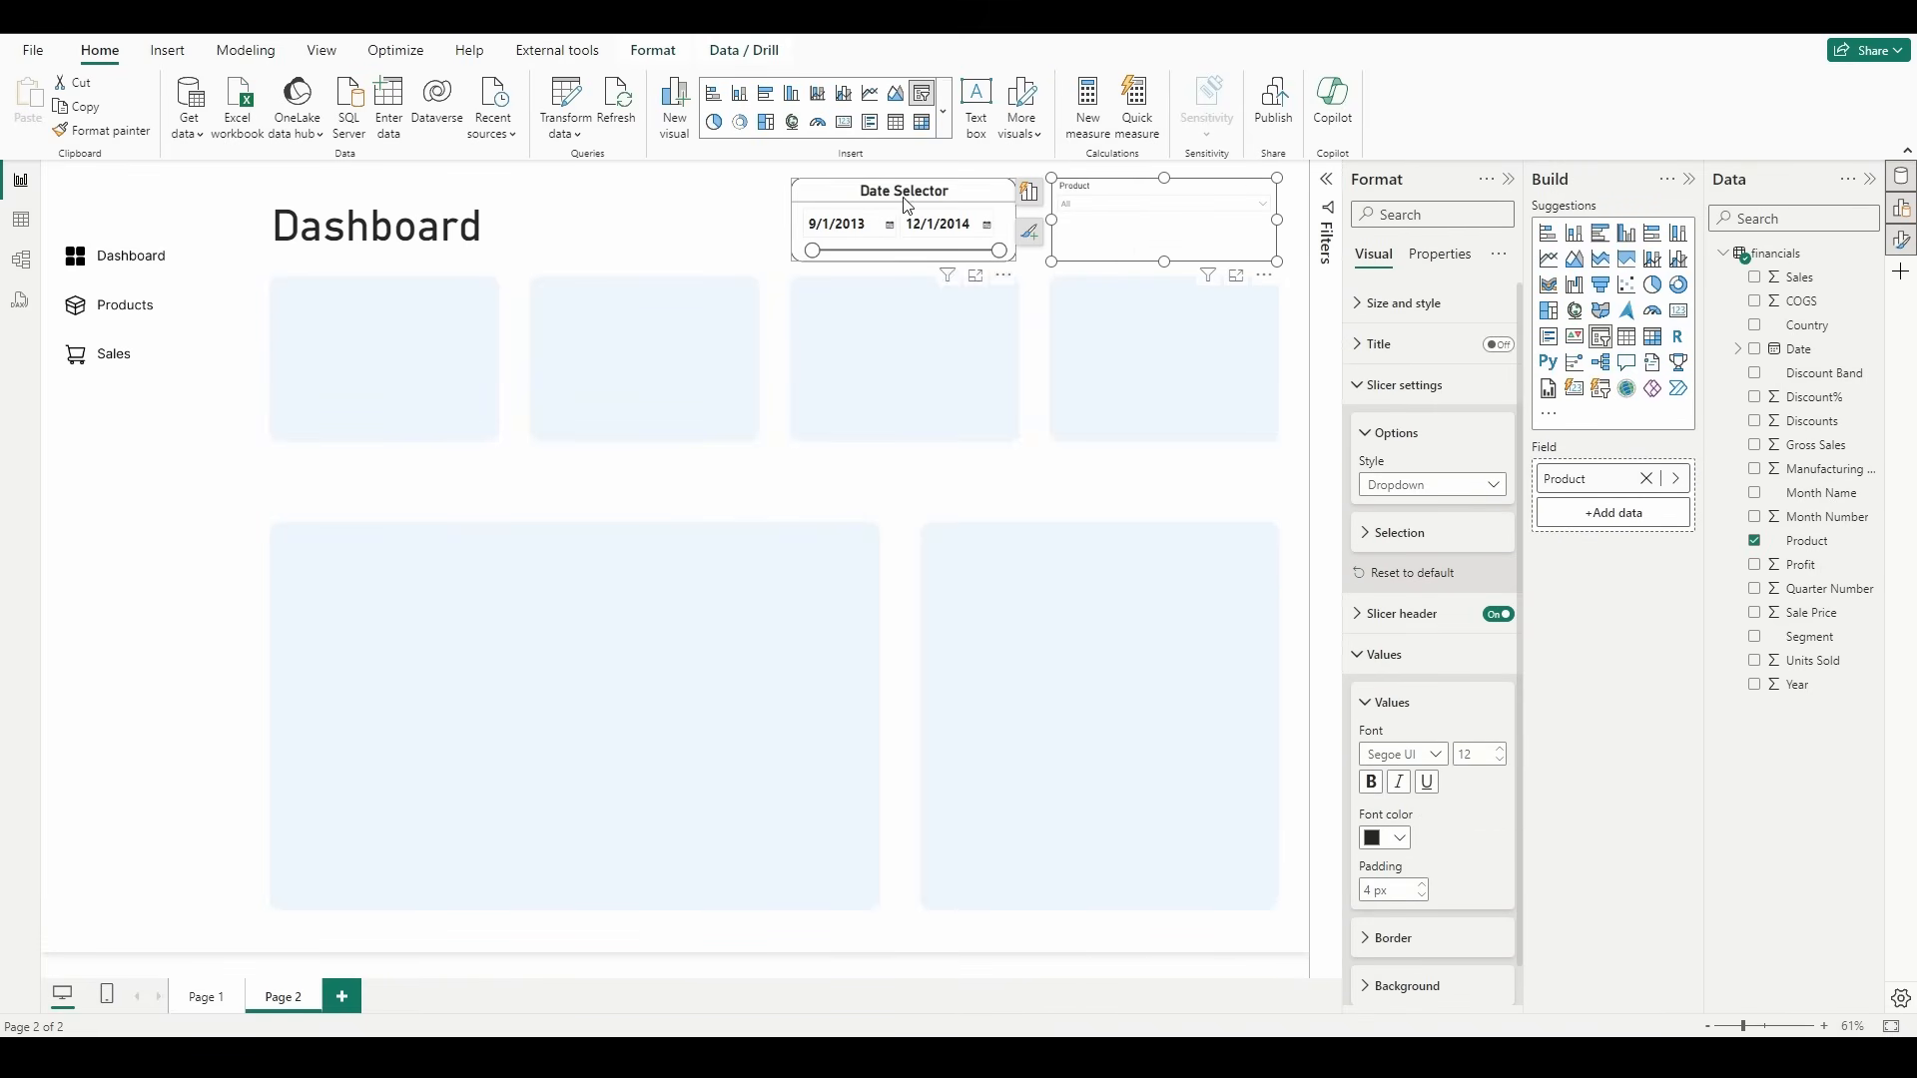
pyautogui.click(1399, 389)
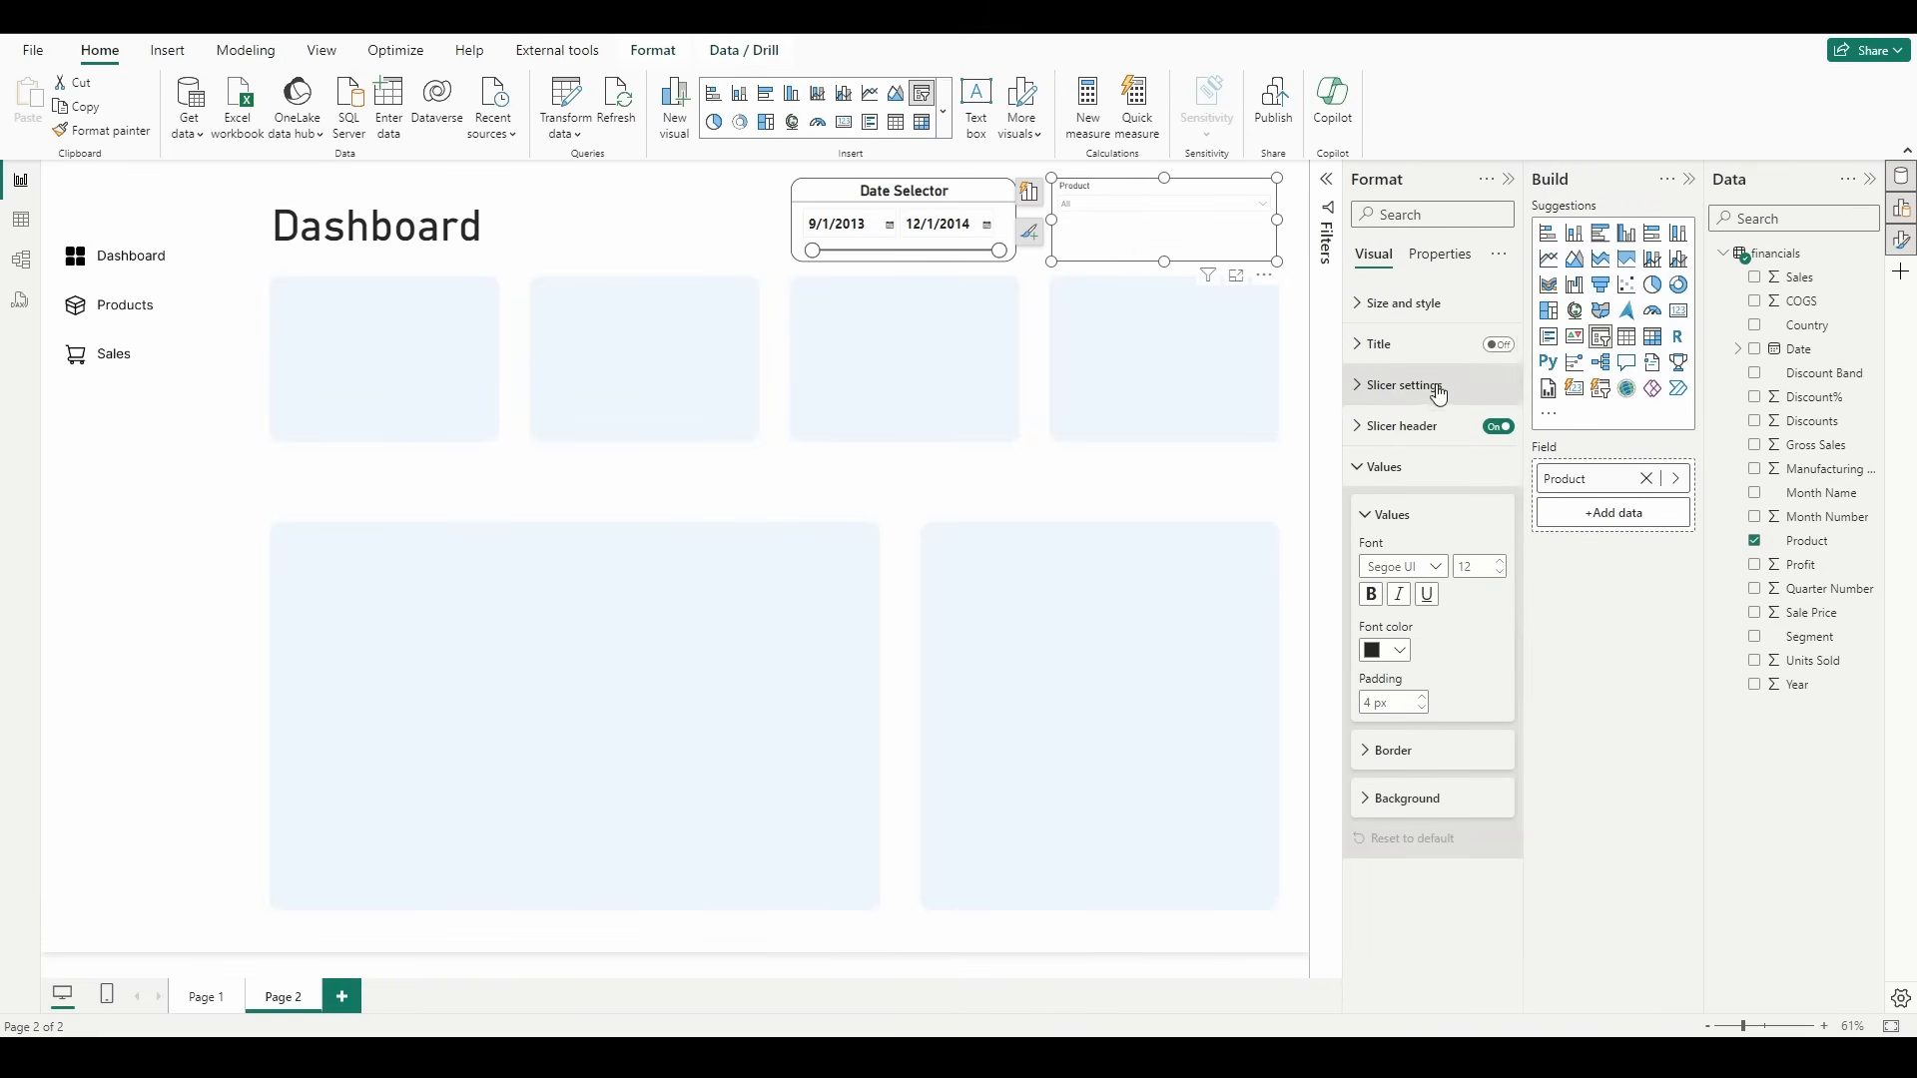
pyautogui.click(1498, 345)
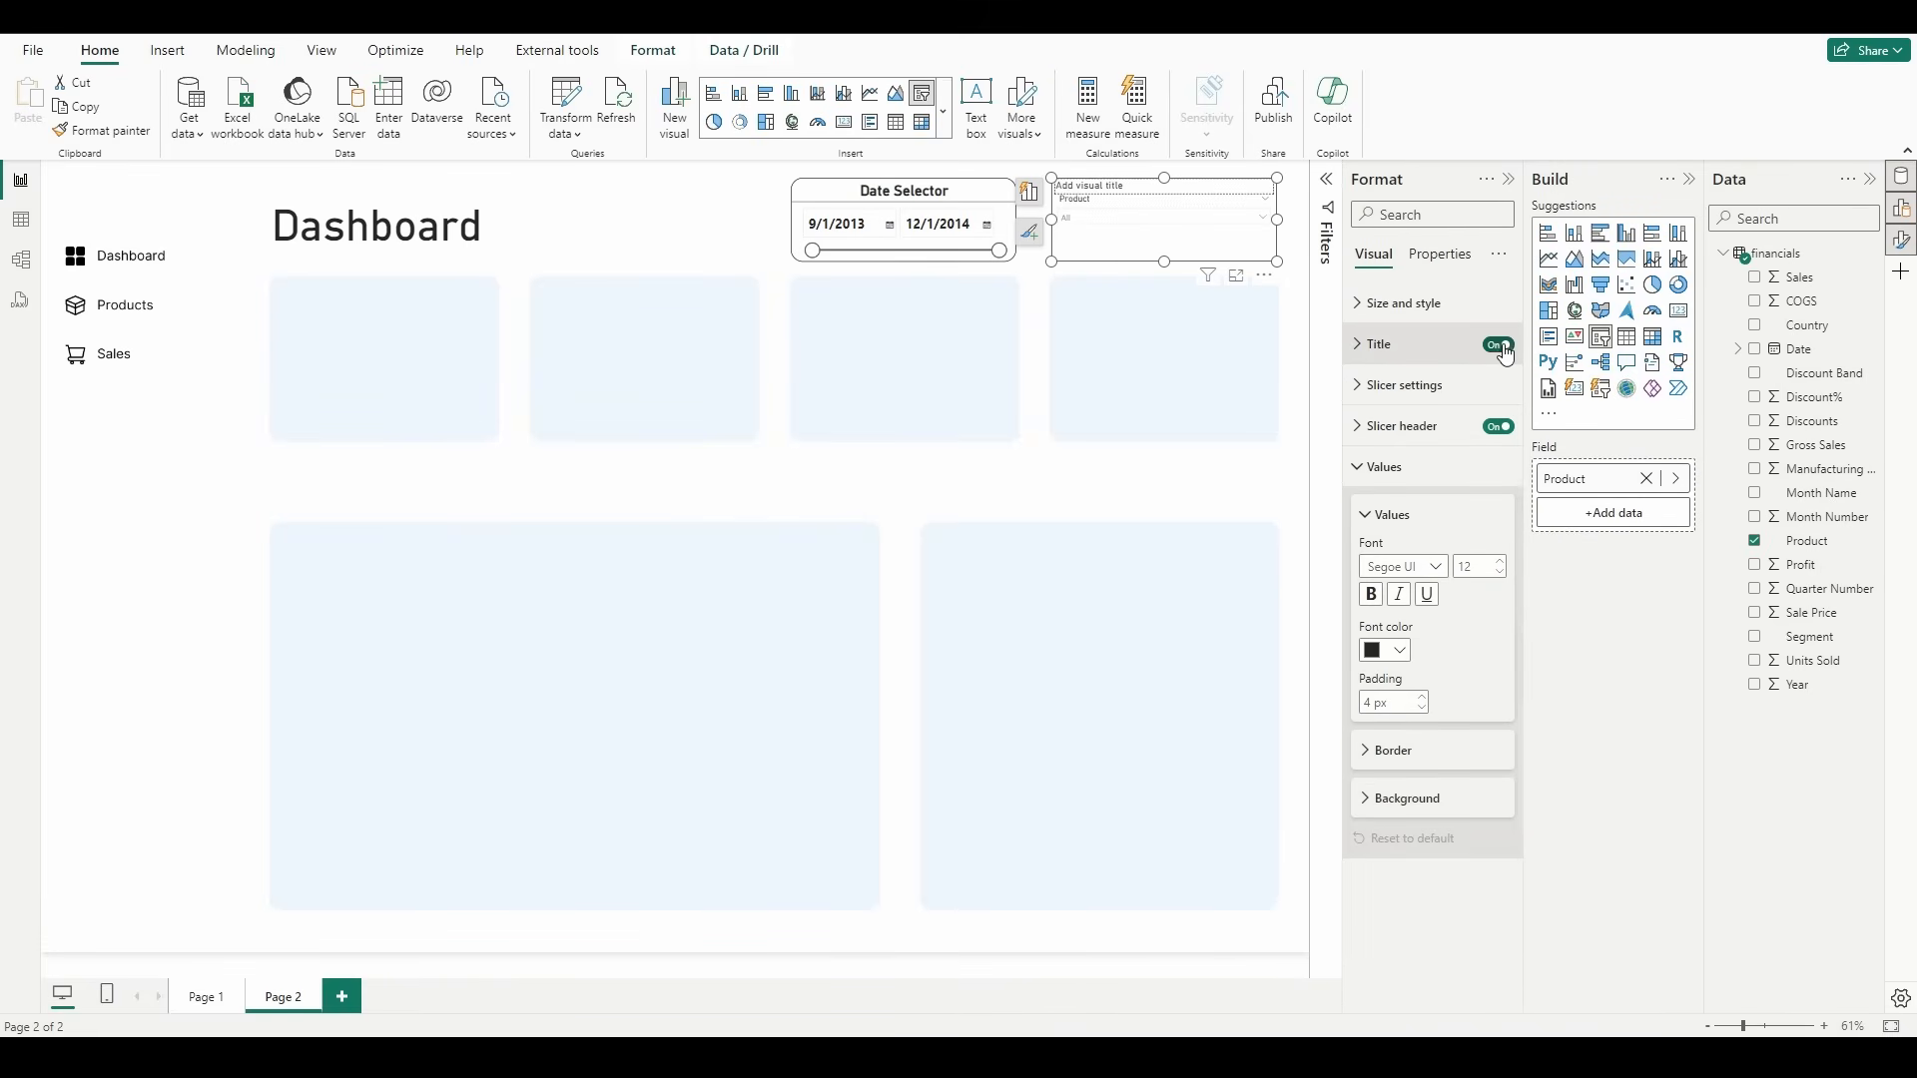
pyautogui.click(1383, 345)
pyautogui.click(1436, 444)
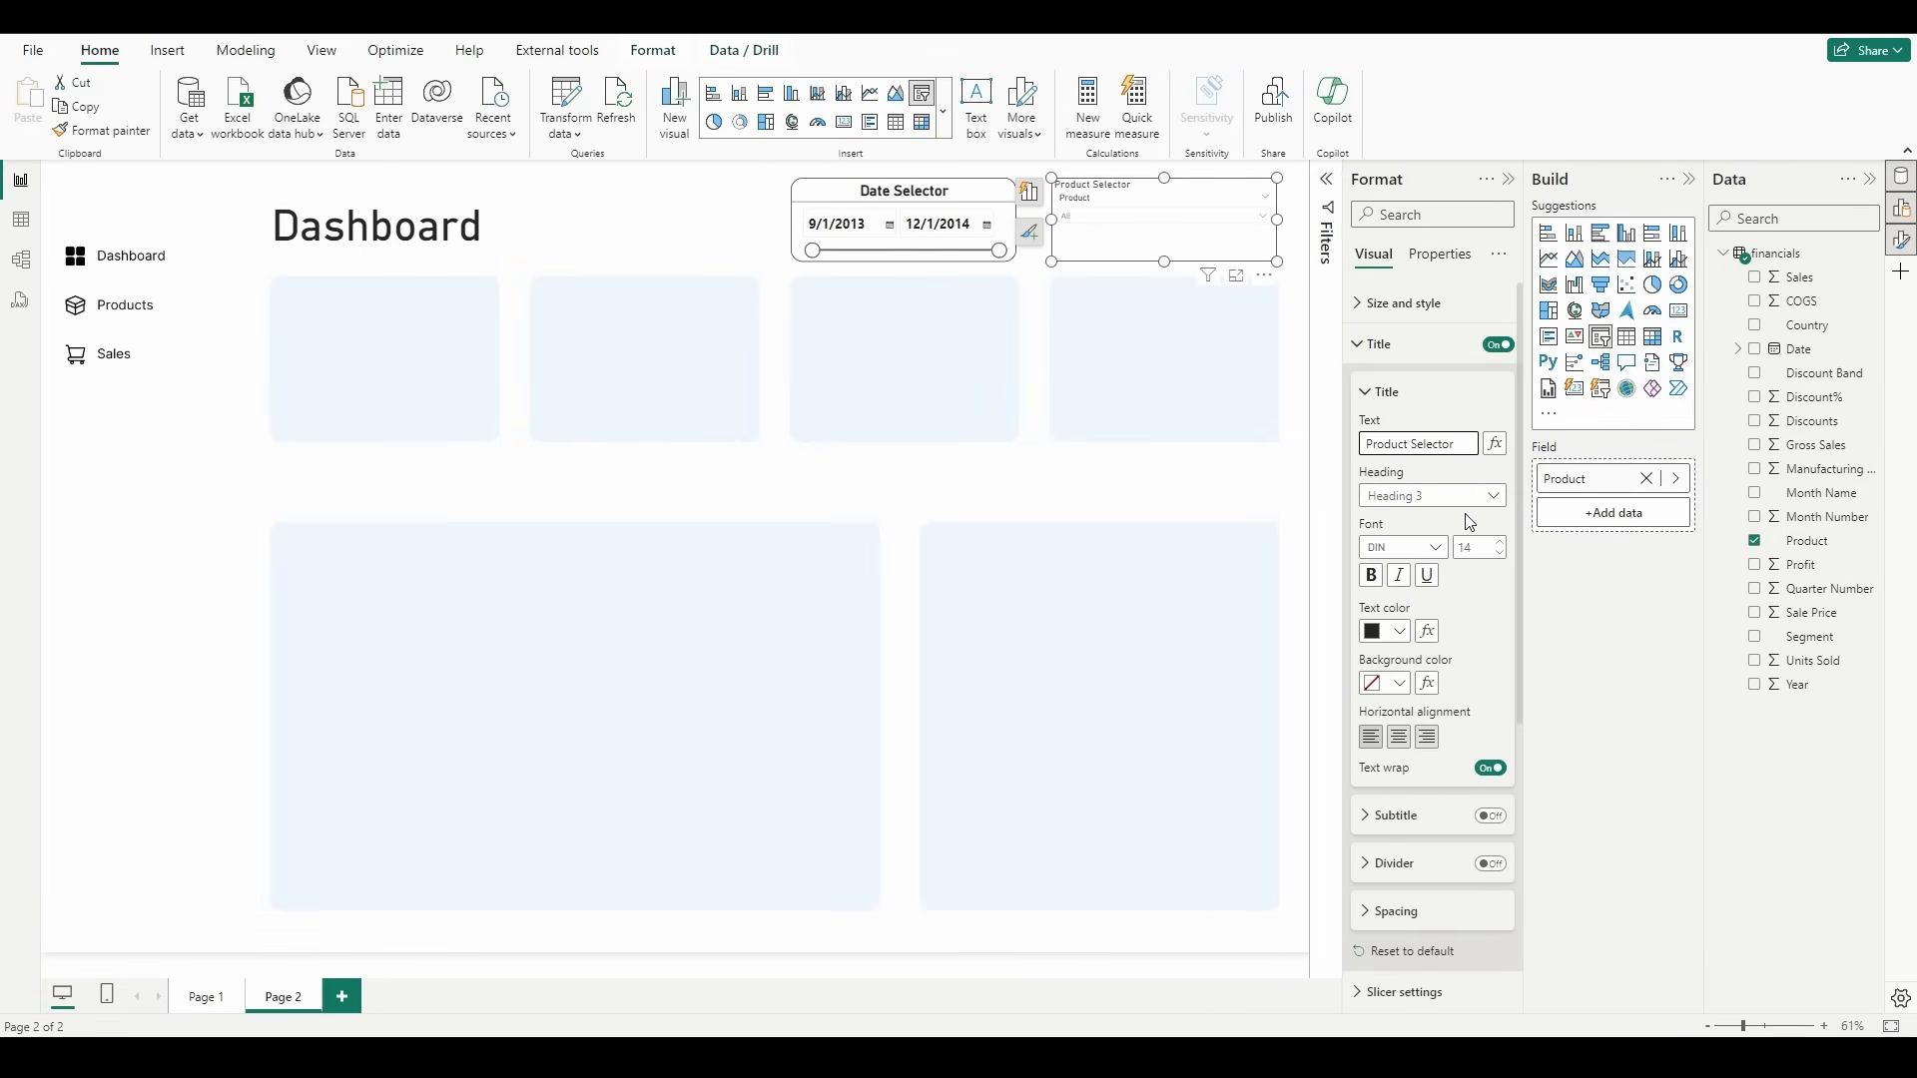
# Step: Match the product slicer's title to the date slicer's: font size 20, centered, bold, with the divider enabled
pyautogui.click(961, 194)
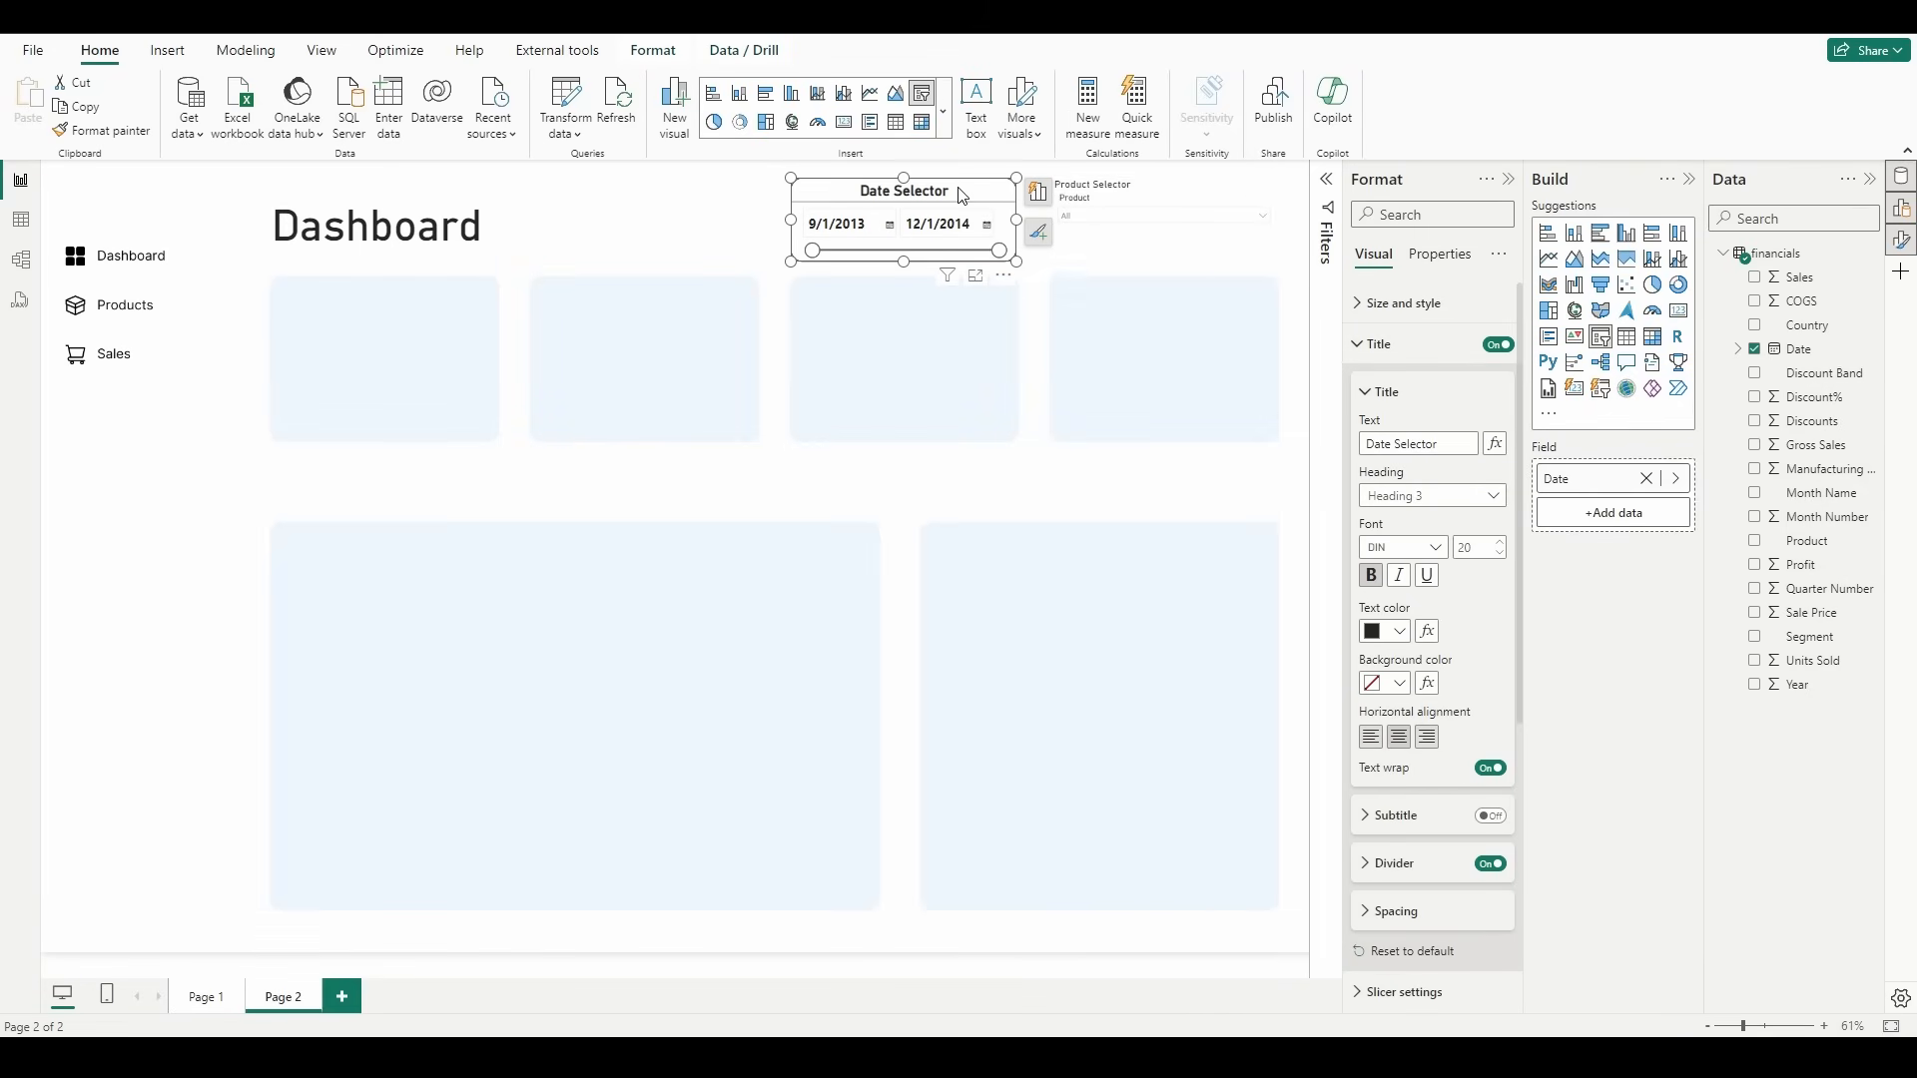
pyautogui.click(1181, 192)
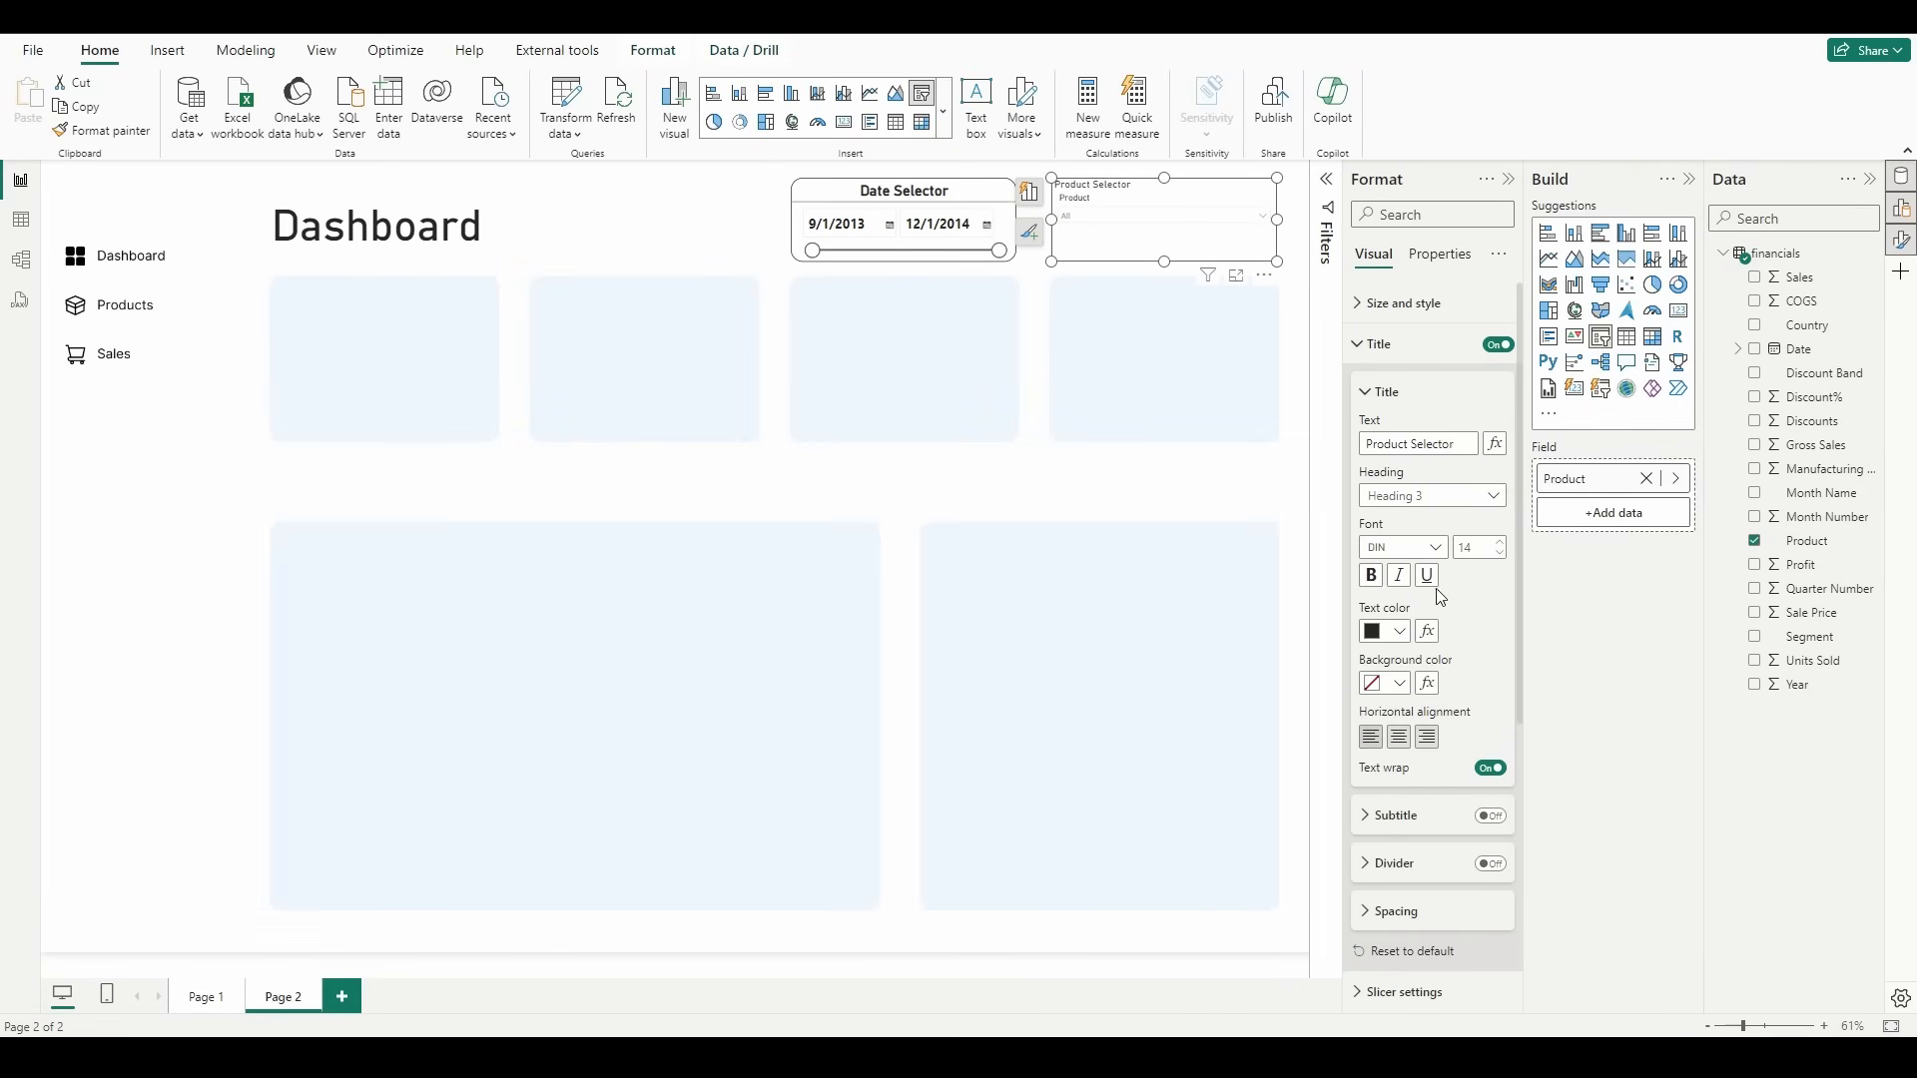
pyautogui.doubleClick(1484, 551)
pyautogui.write('20')
pyautogui.click(1399, 740)
pyautogui.click(1371, 575)
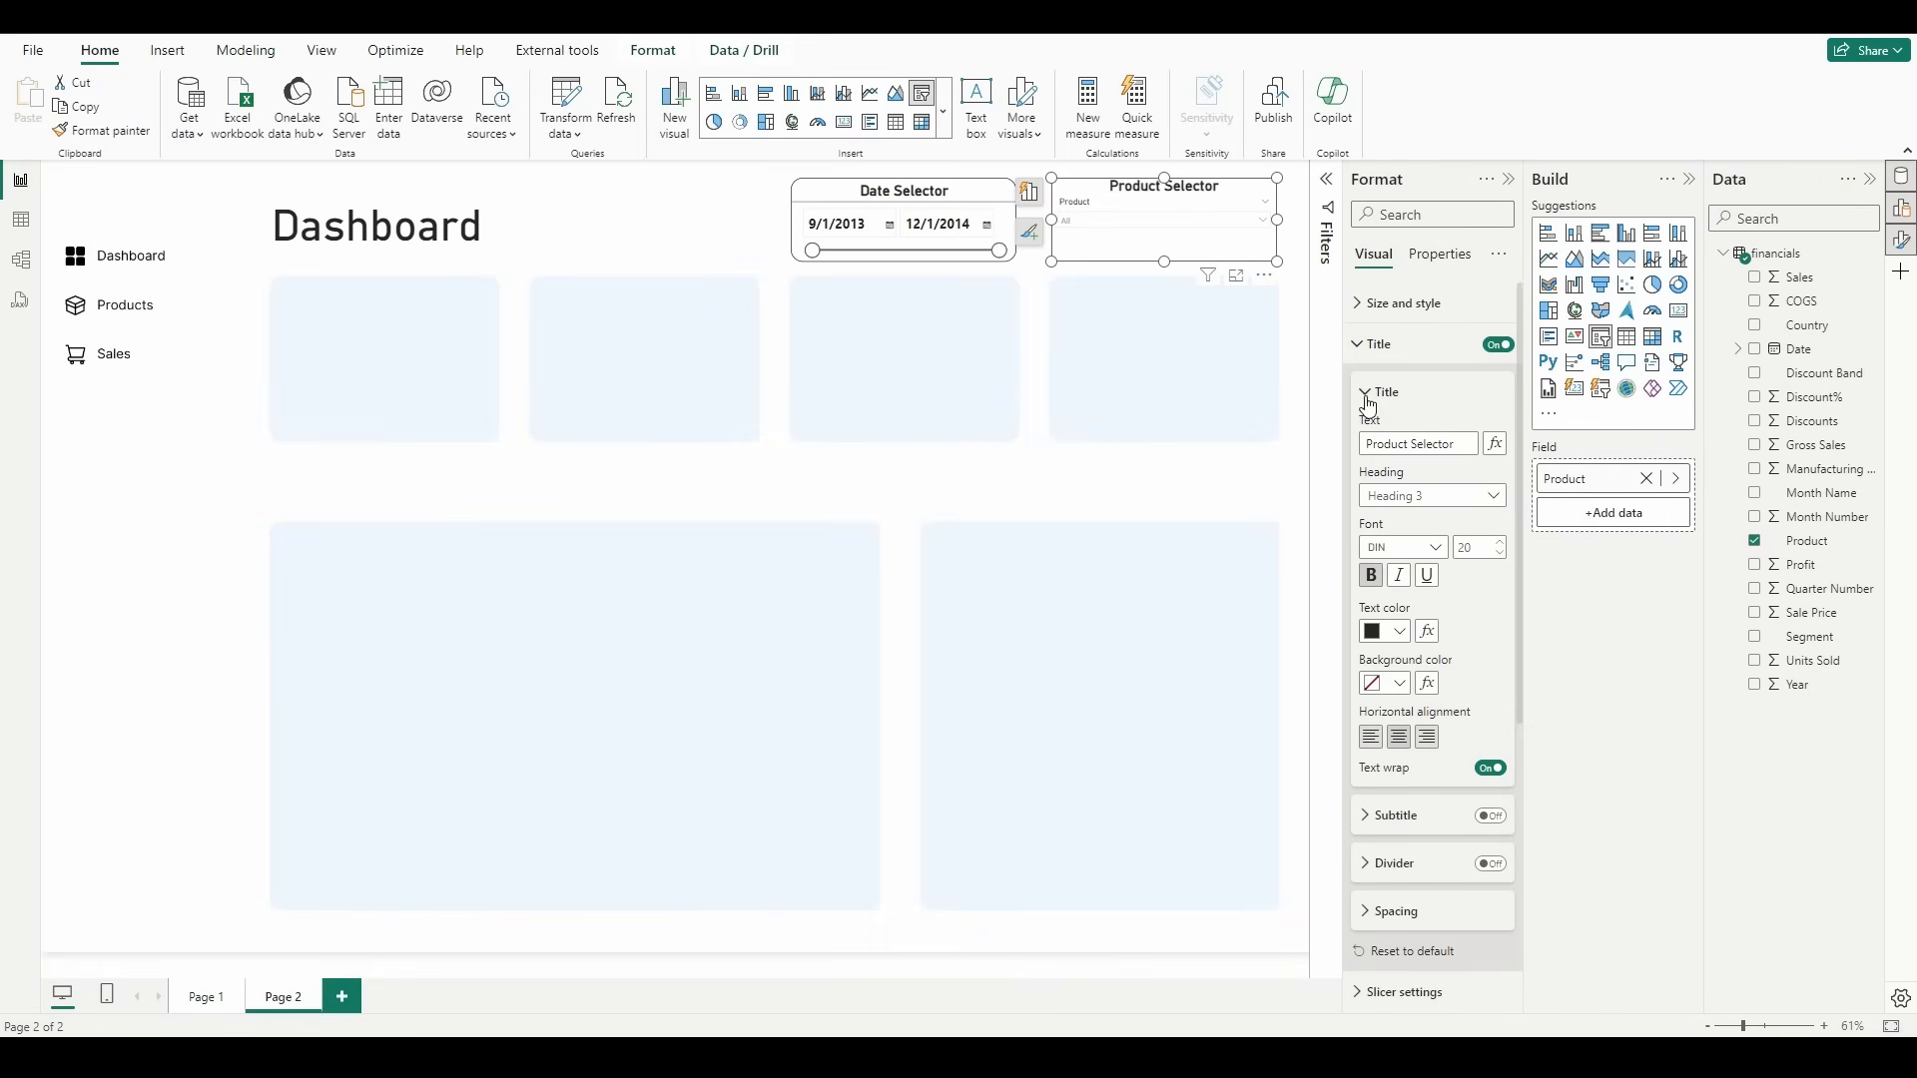
pyautogui.click(1494, 866)
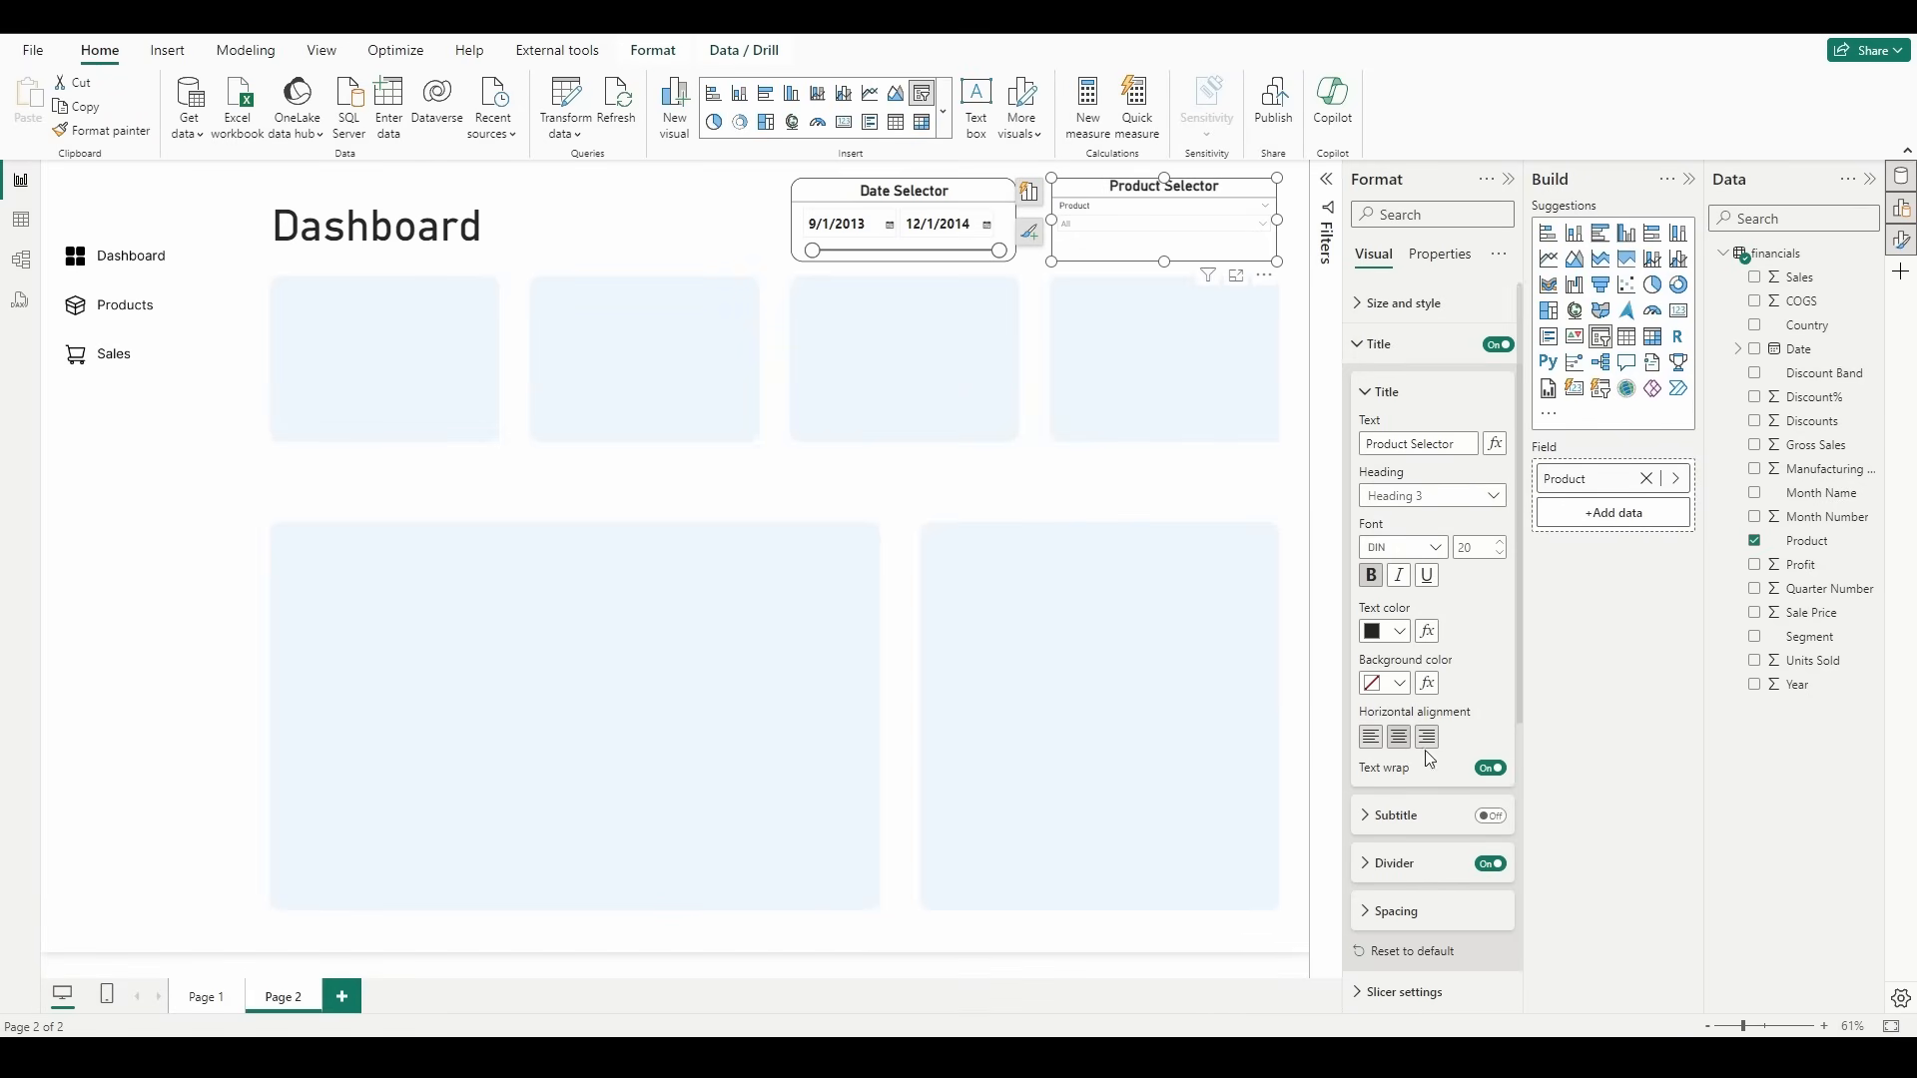
# Step: Raise the product slicer's values to font size 14 and check them in the expanded list
pyautogui.click(1418, 344)
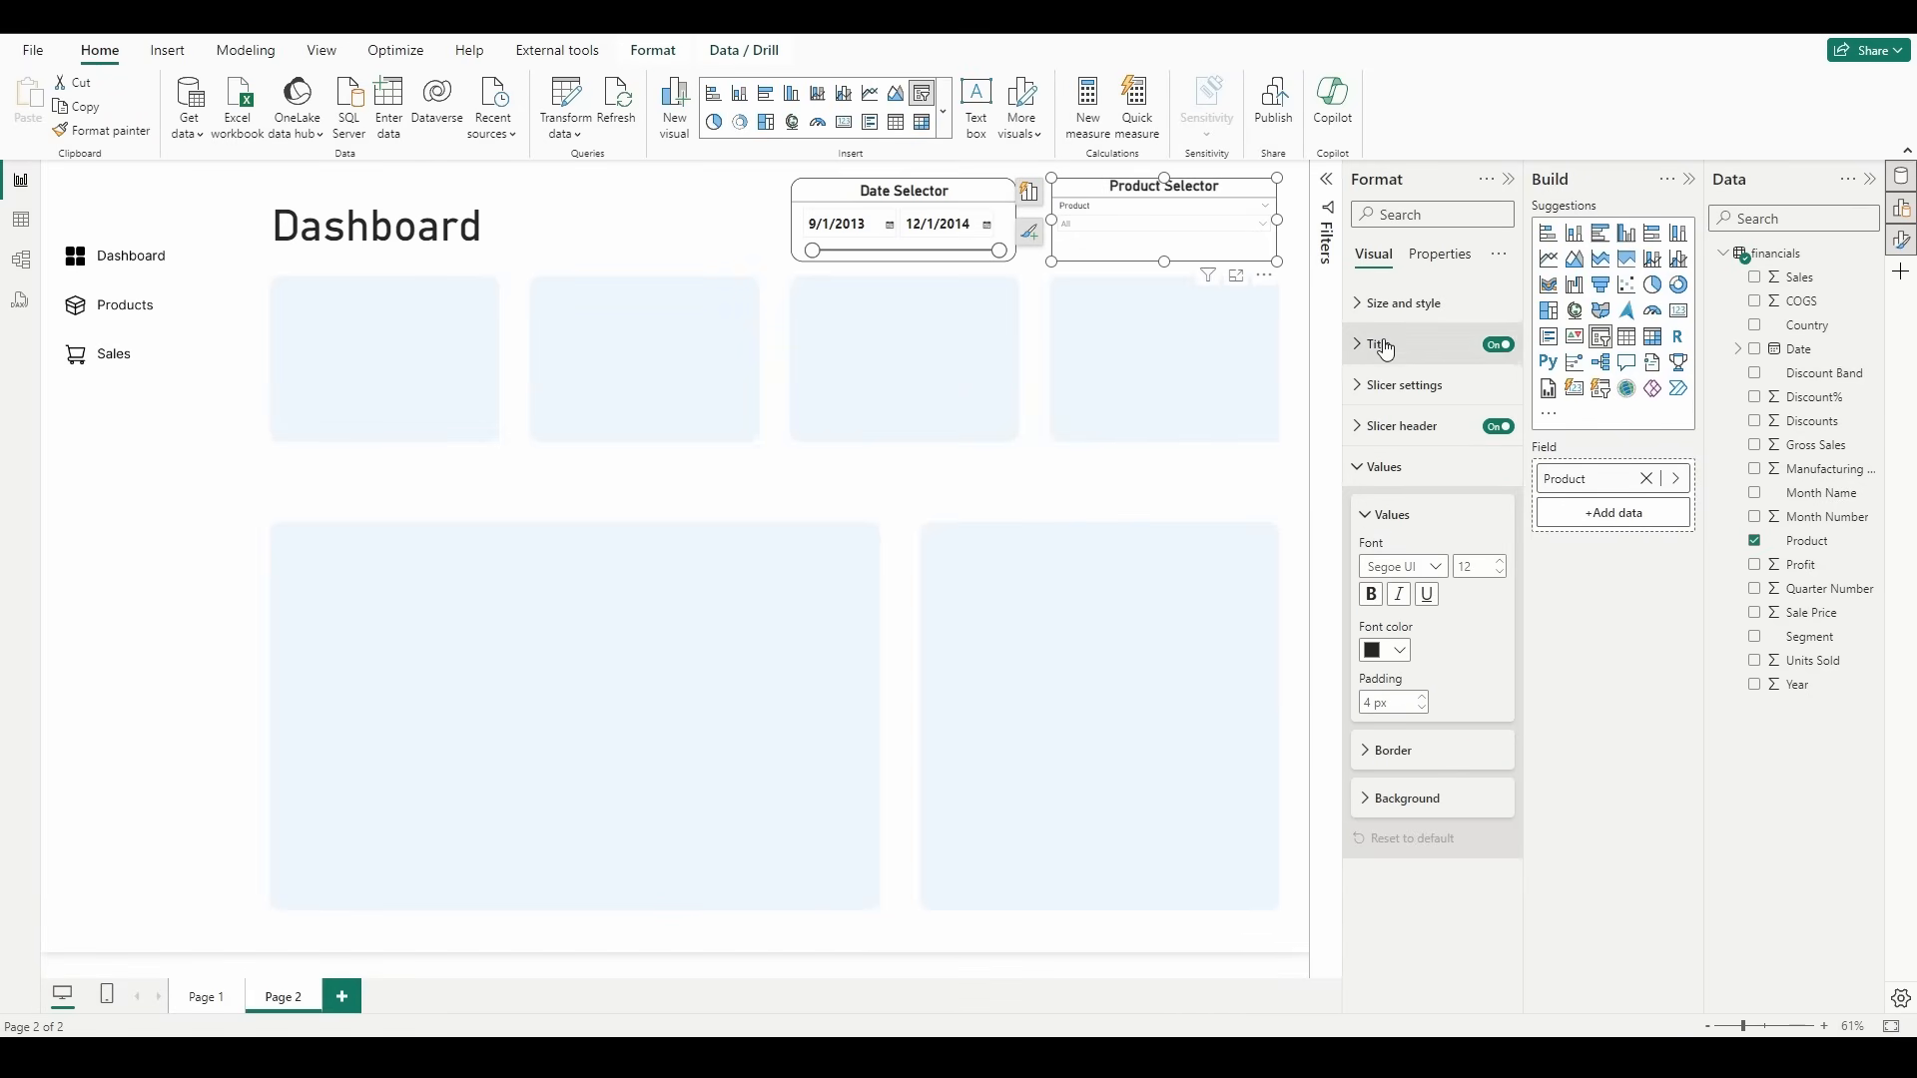
pyautogui.click(1505, 564)
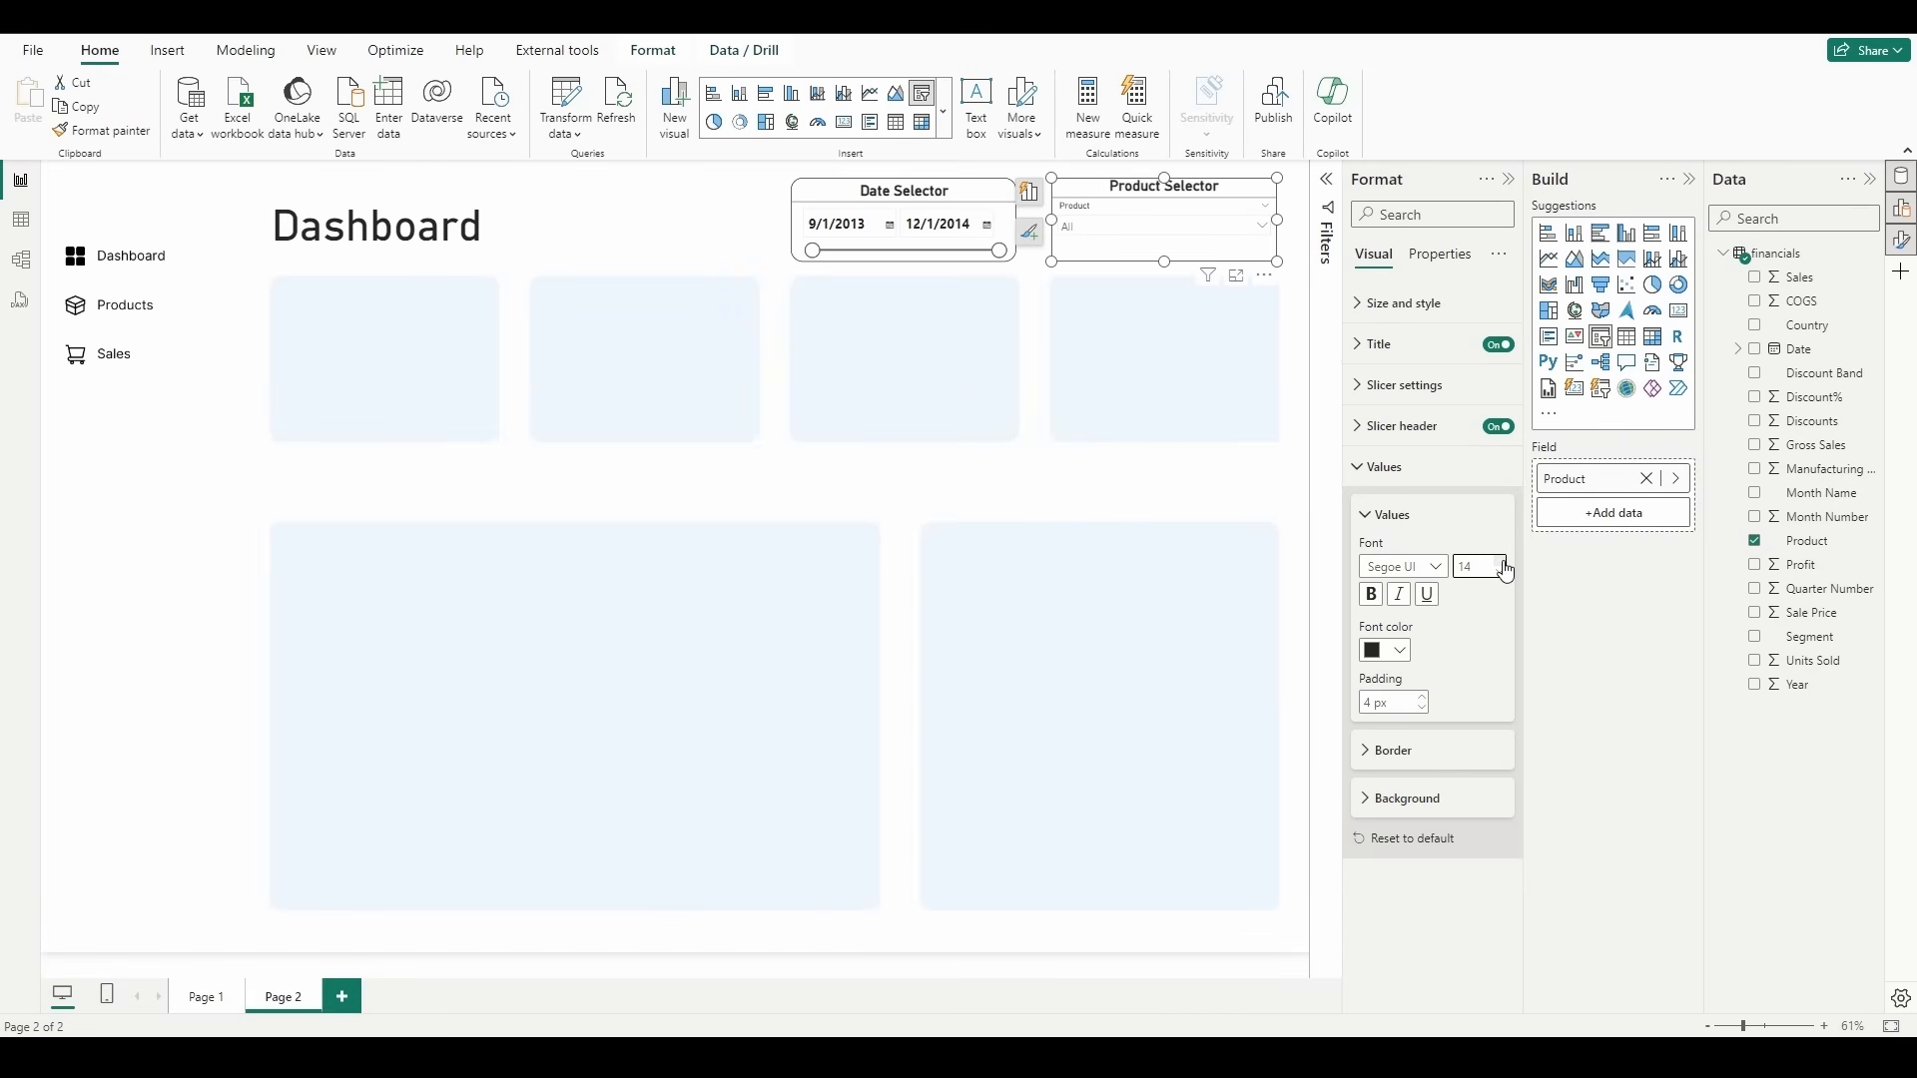
pyautogui.click(1243, 234)
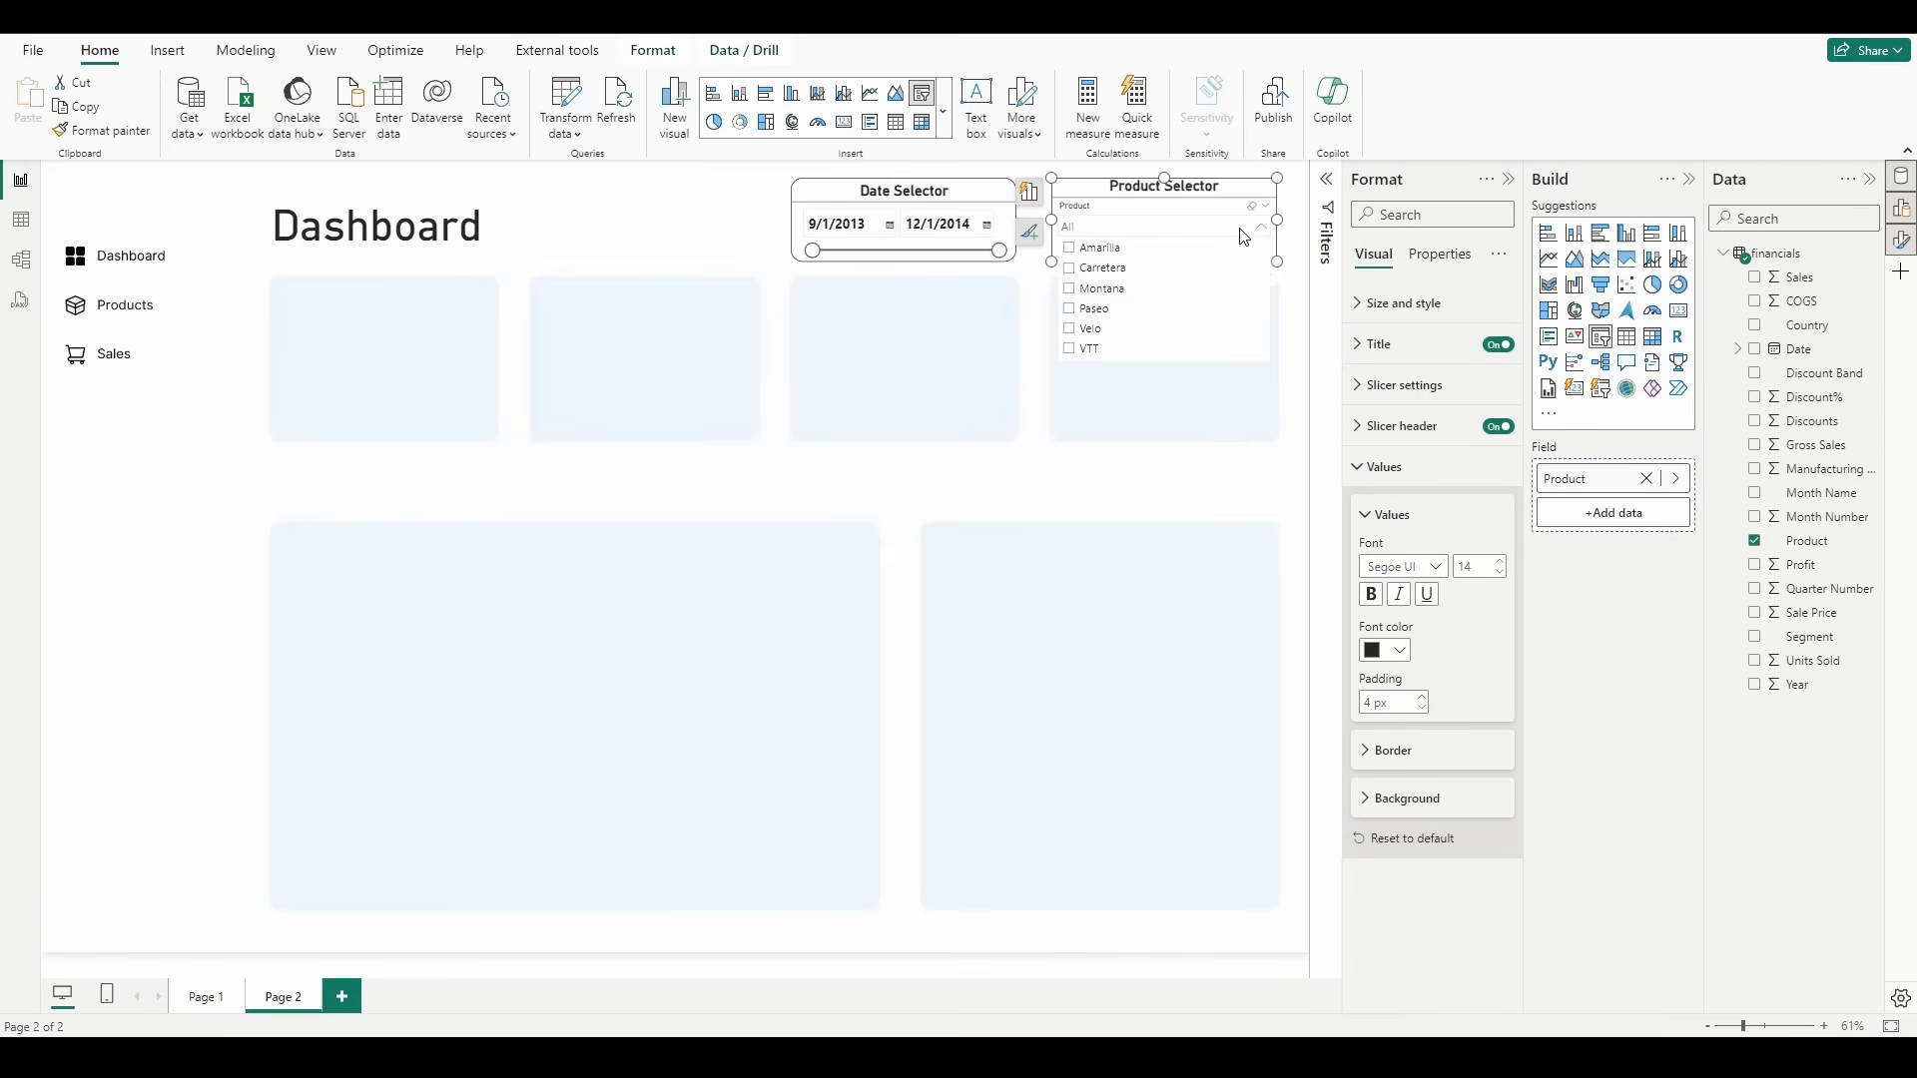
pyautogui.click(1243, 235)
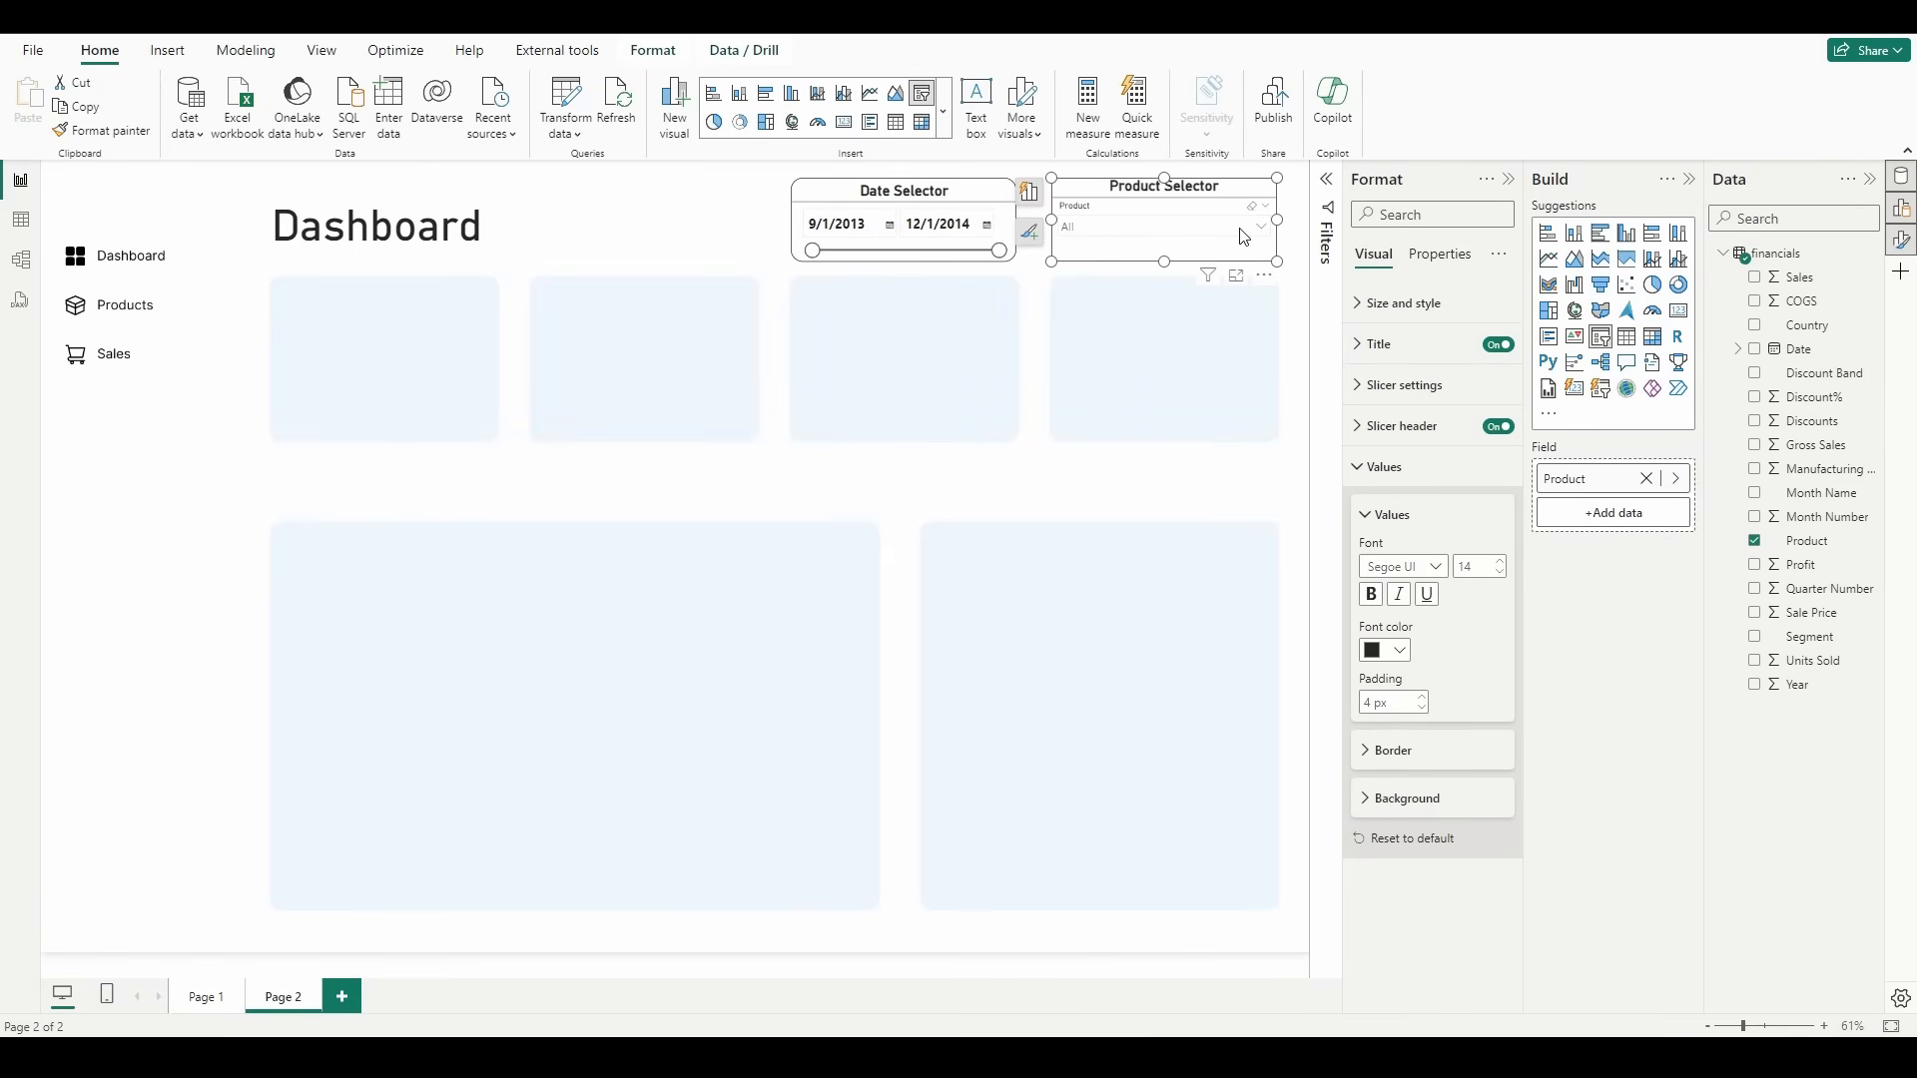
# Step: Turn off the product slicer's header, make its values bold, and check them in the expanded list
pyautogui.click(1496, 427)
pyautogui.click(1371, 594)
pyautogui.click(1243, 215)
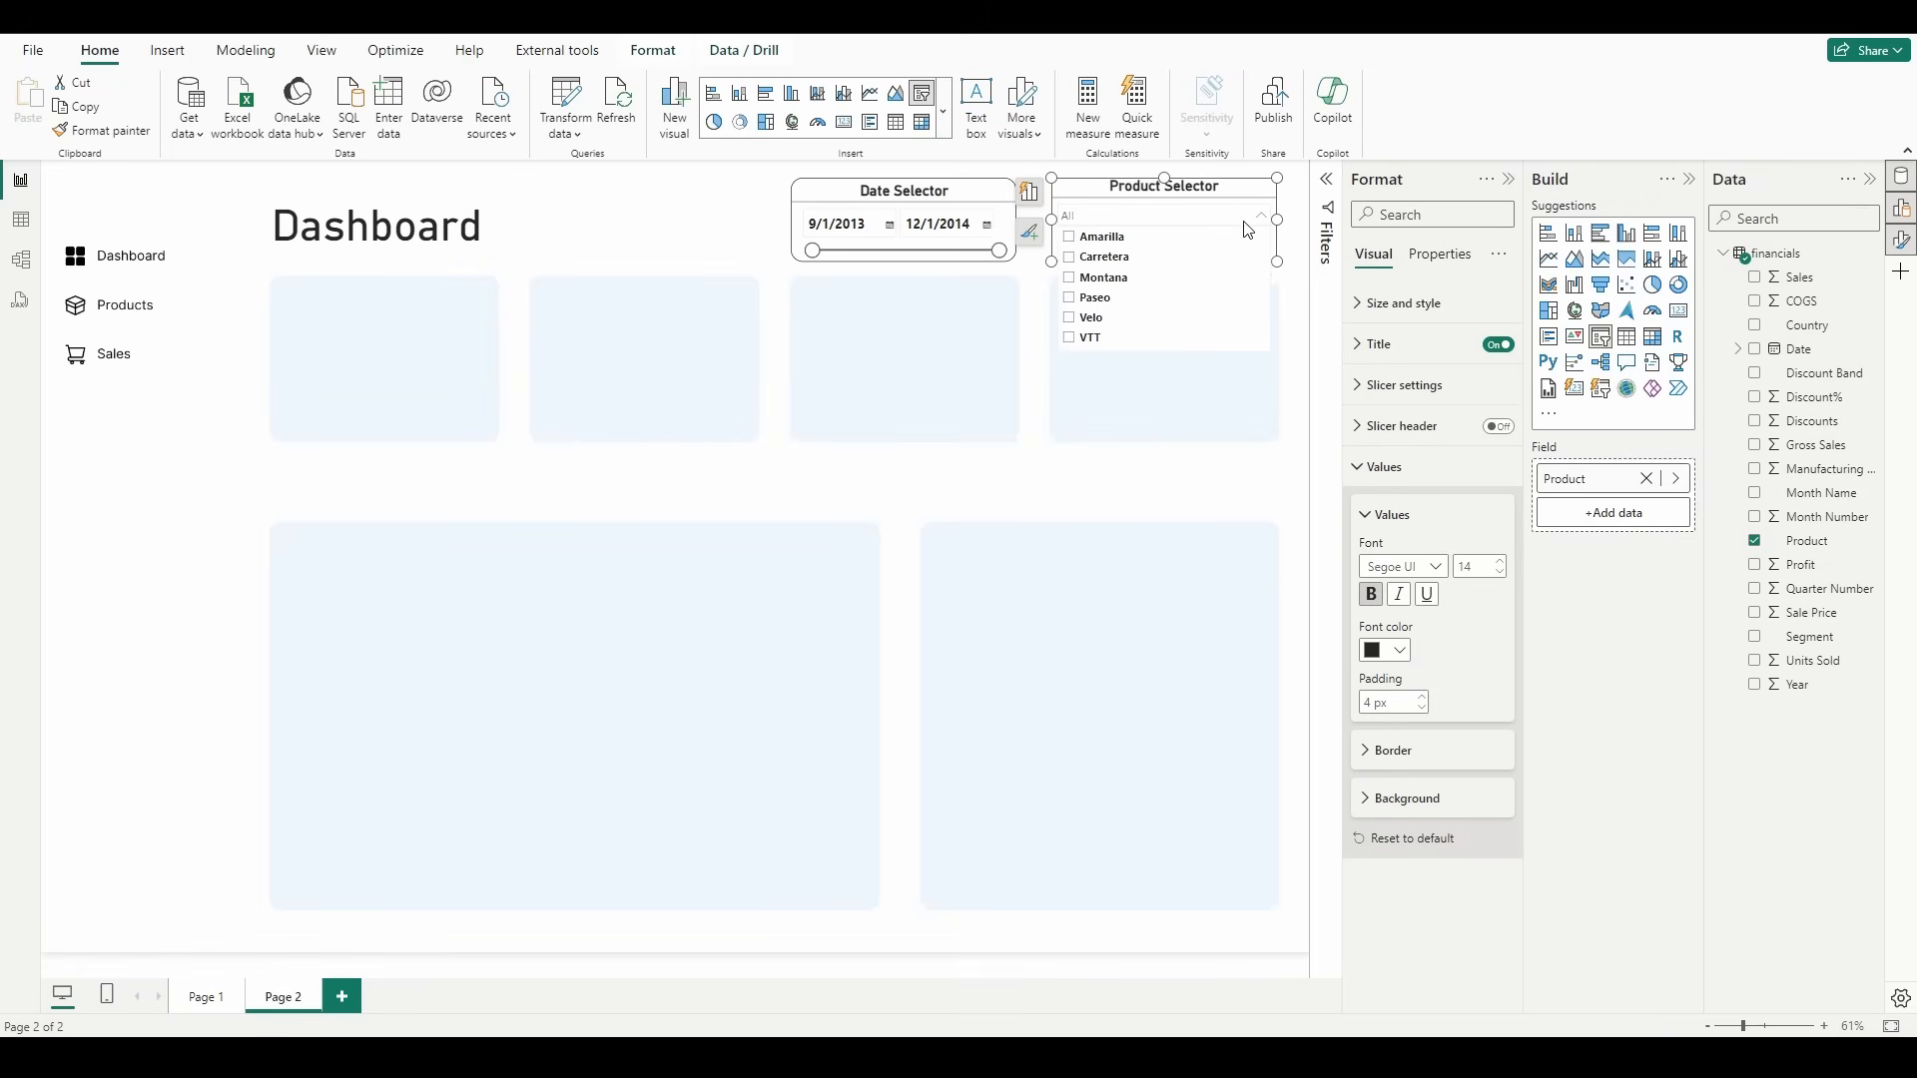
pyautogui.click(1247, 225)
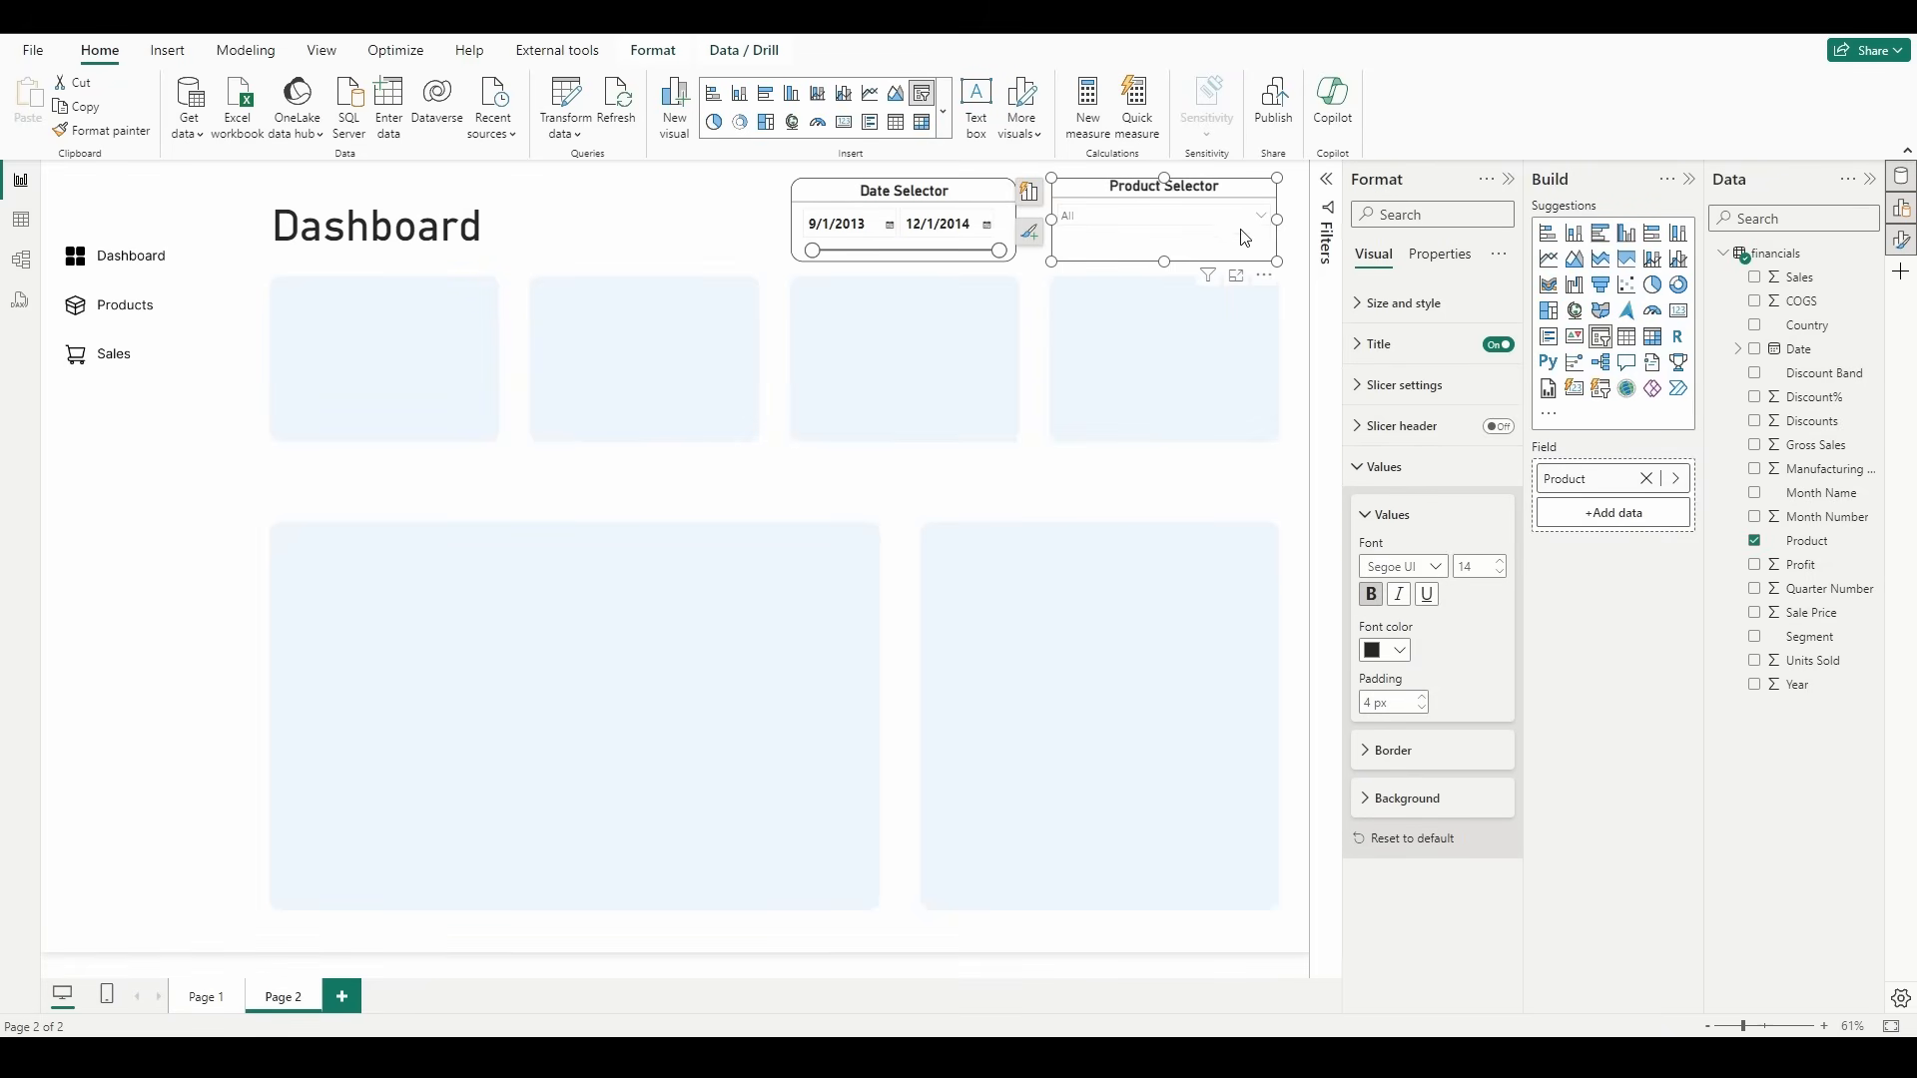
# Step: Raise the product slicer's values to font size 16 and check them in the expanded list
pyautogui.click(1505, 565)
pyautogui.click(1150, 233)
pyautogui.click(1167, 227)
pyautogui.click(1172, 230)
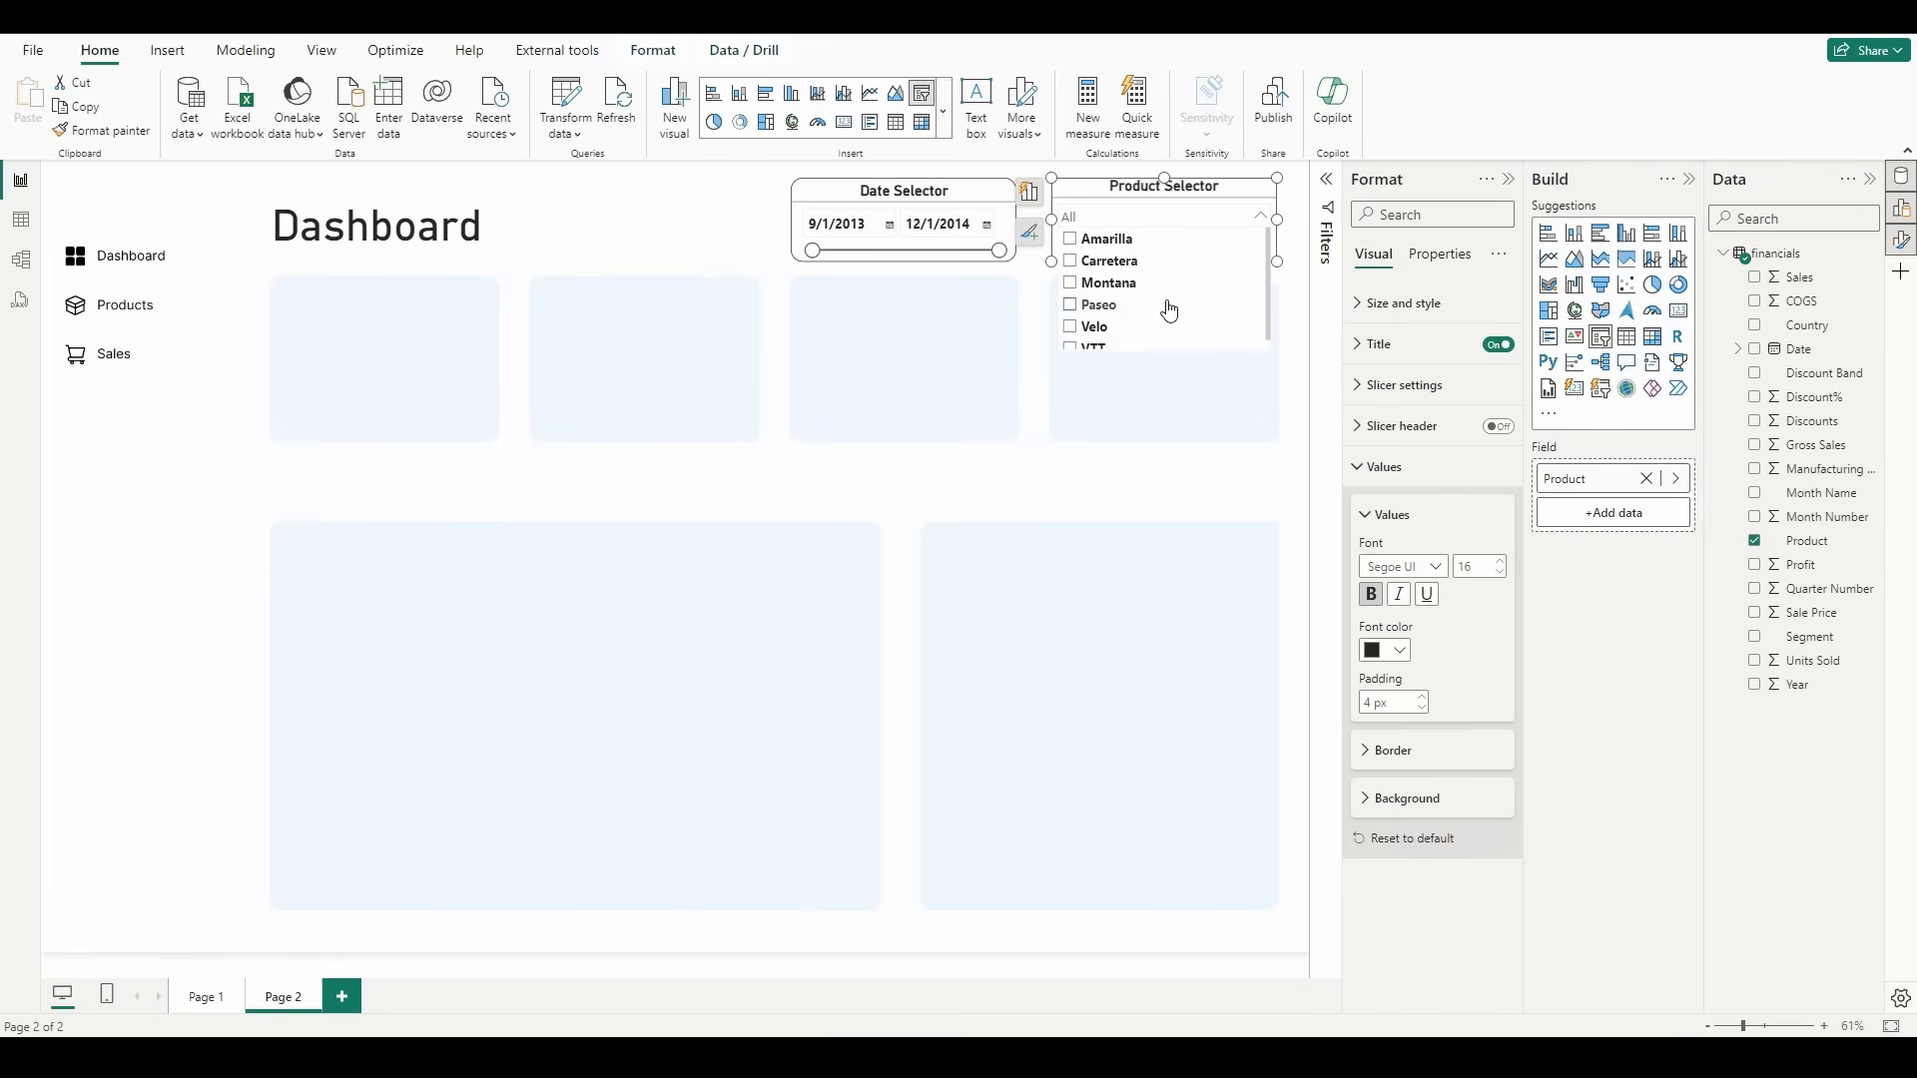
pyautogui.scroll(-1, 1166, 308)
pyautogui.scroll(1, 1164, 306)
pyautogui.click(1162, 225)
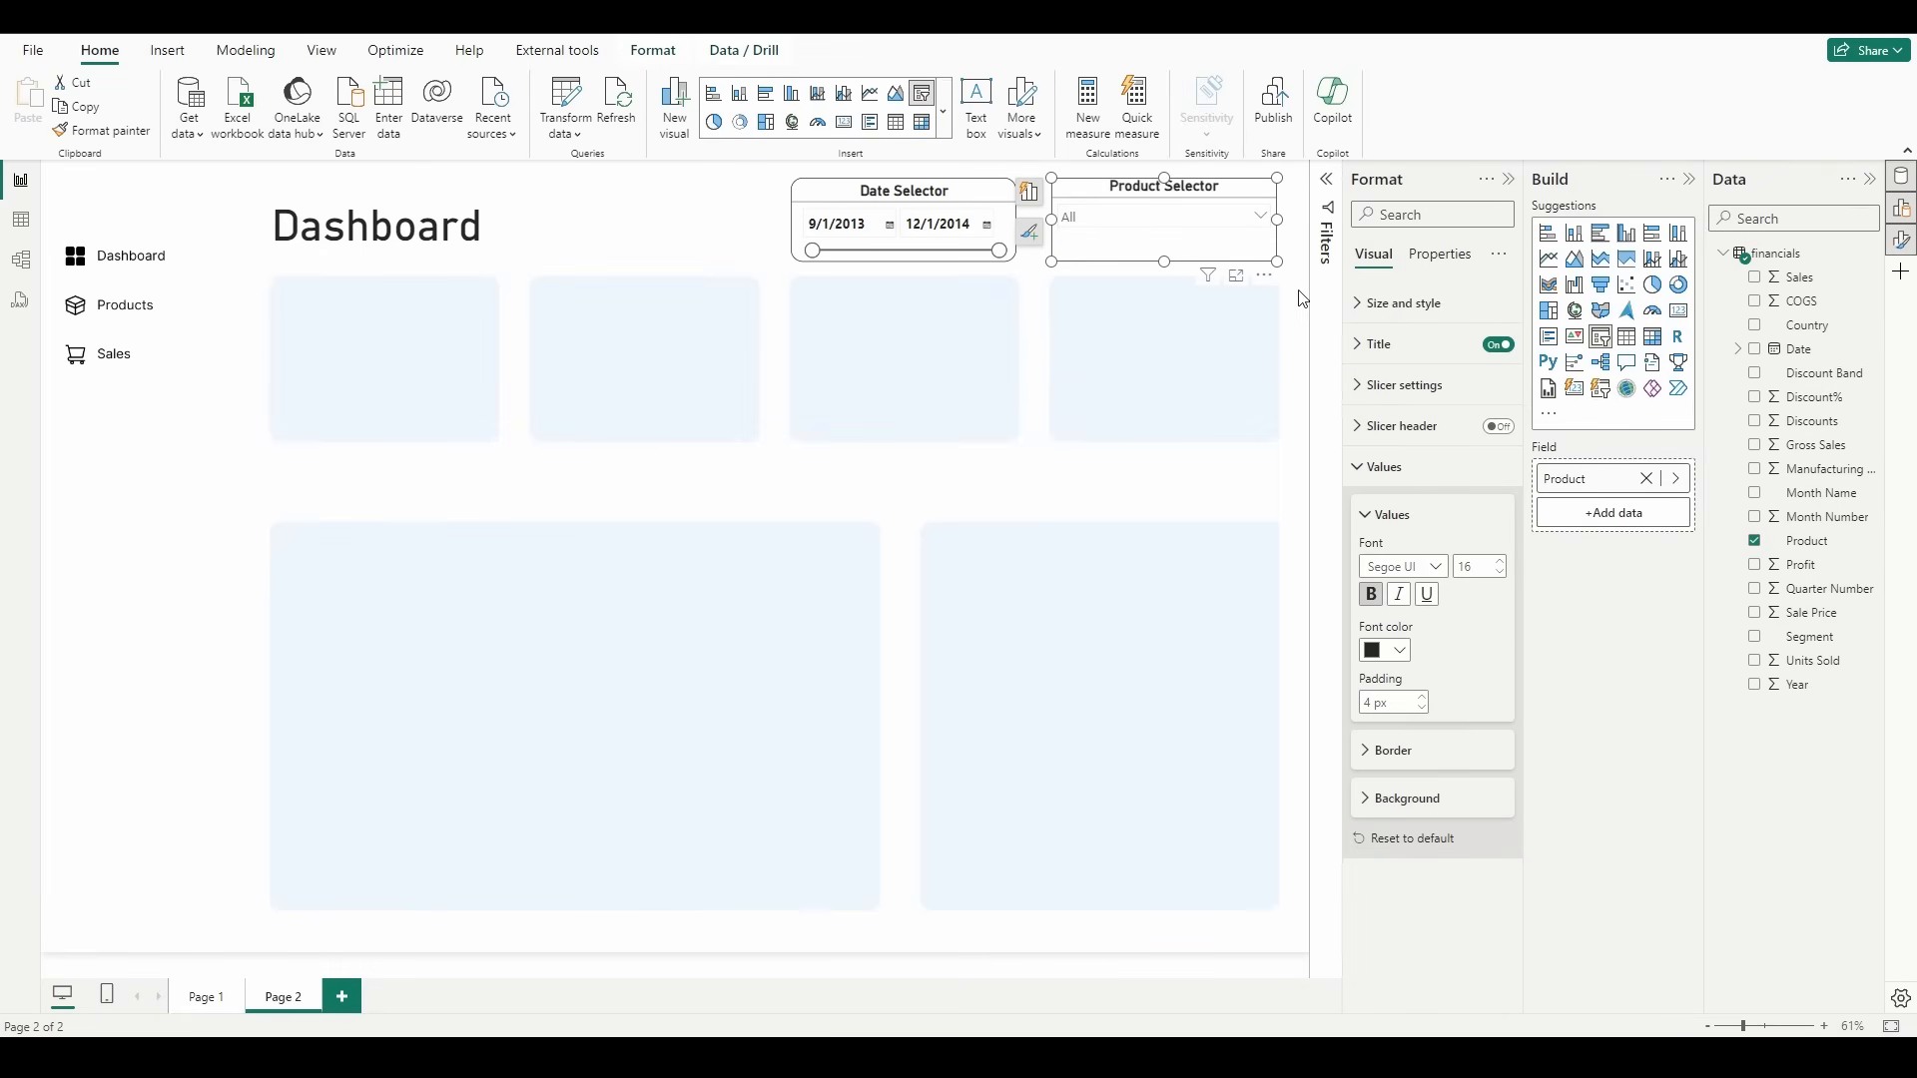
pyautogui.click(1220, 373)
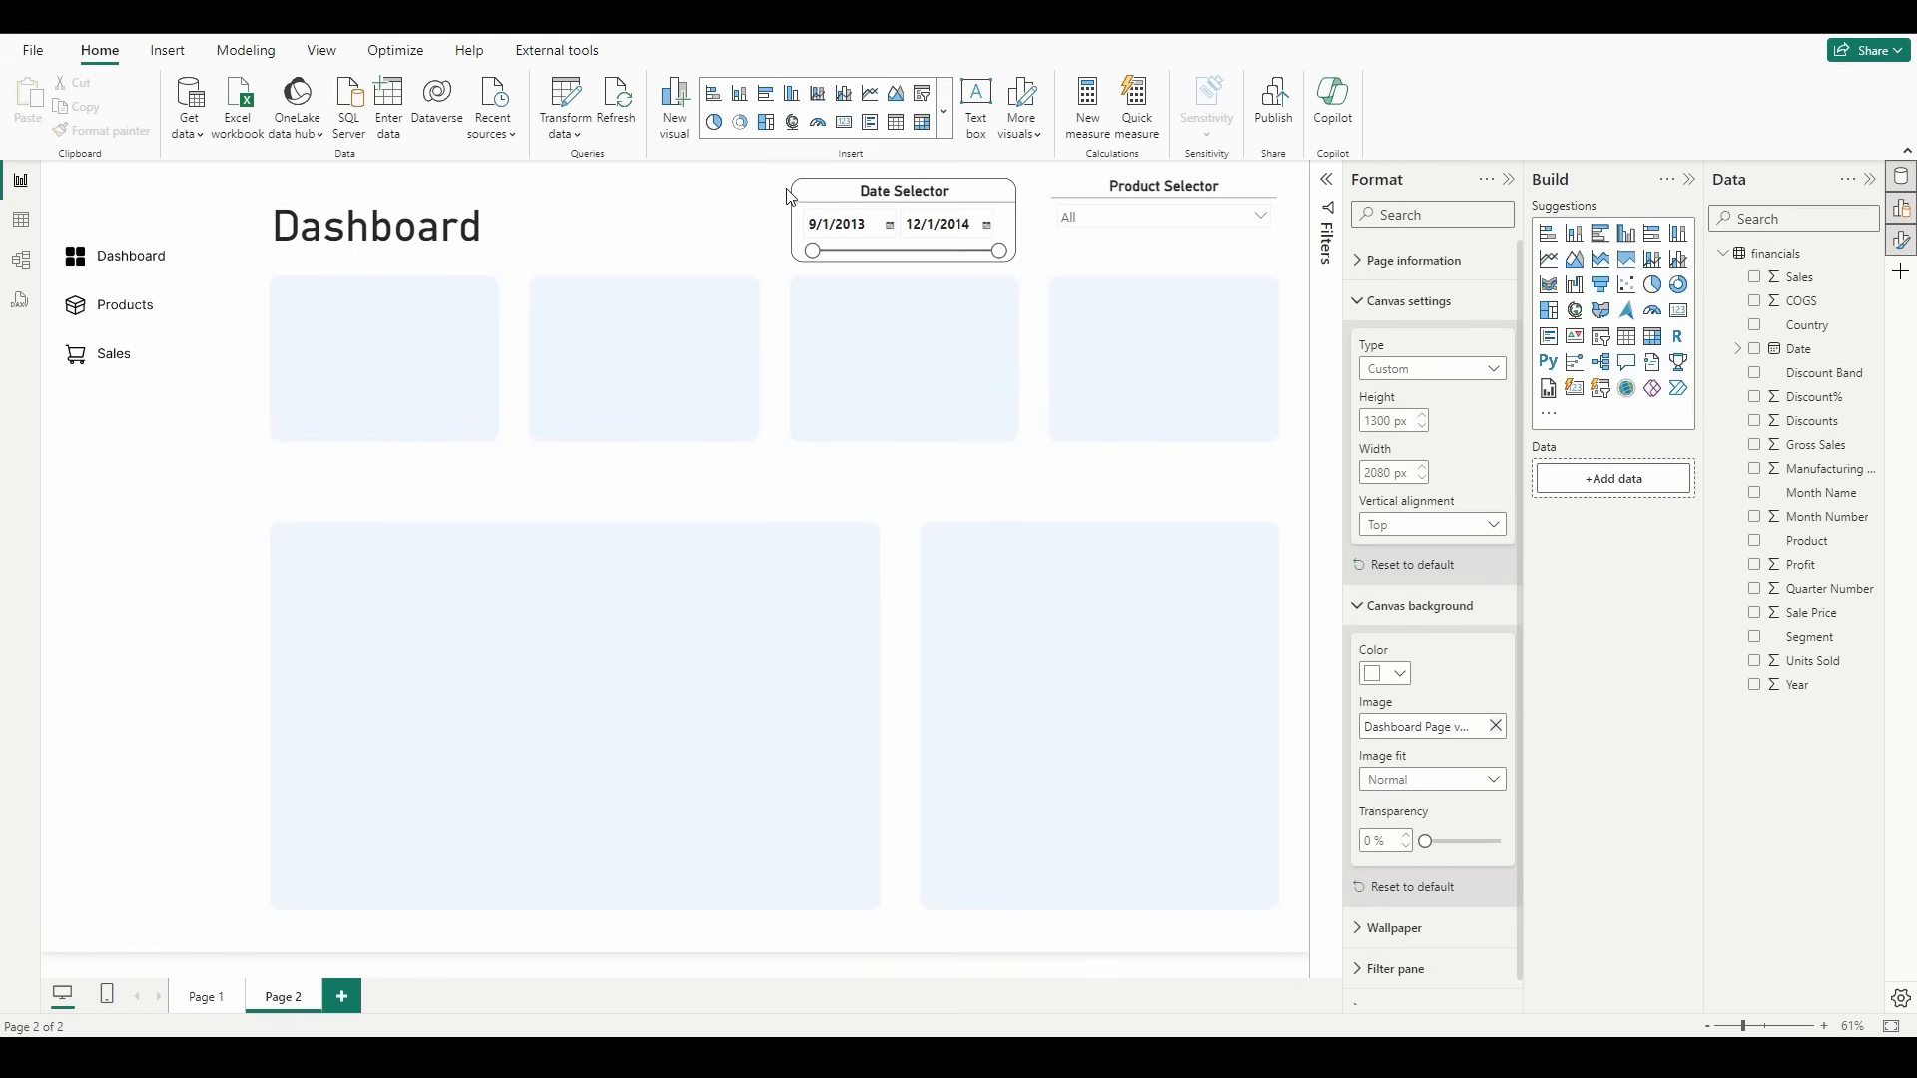
# Step: Give the product slicer a visual border with 20 px rounded corners to match the date slicer
pyautogui.click(1136, 252)
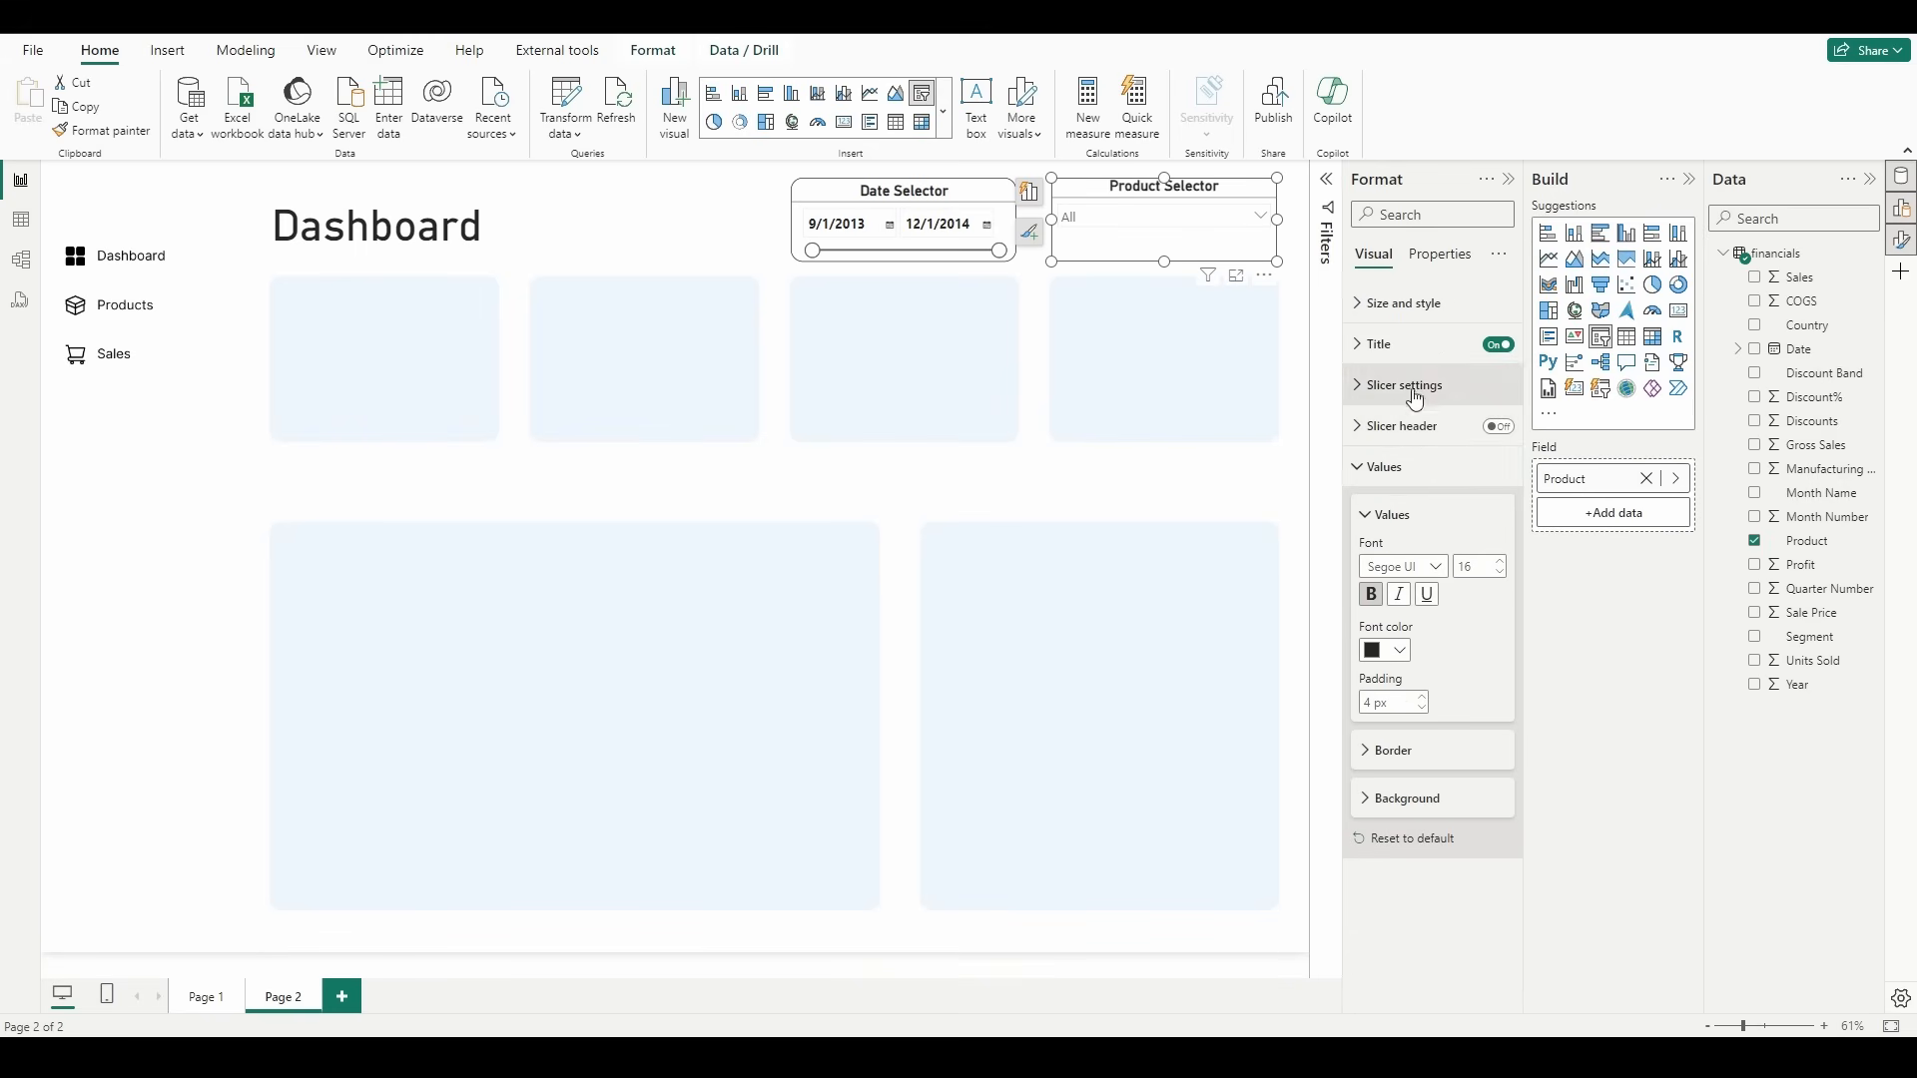
pyautogui.click(1416, 469)
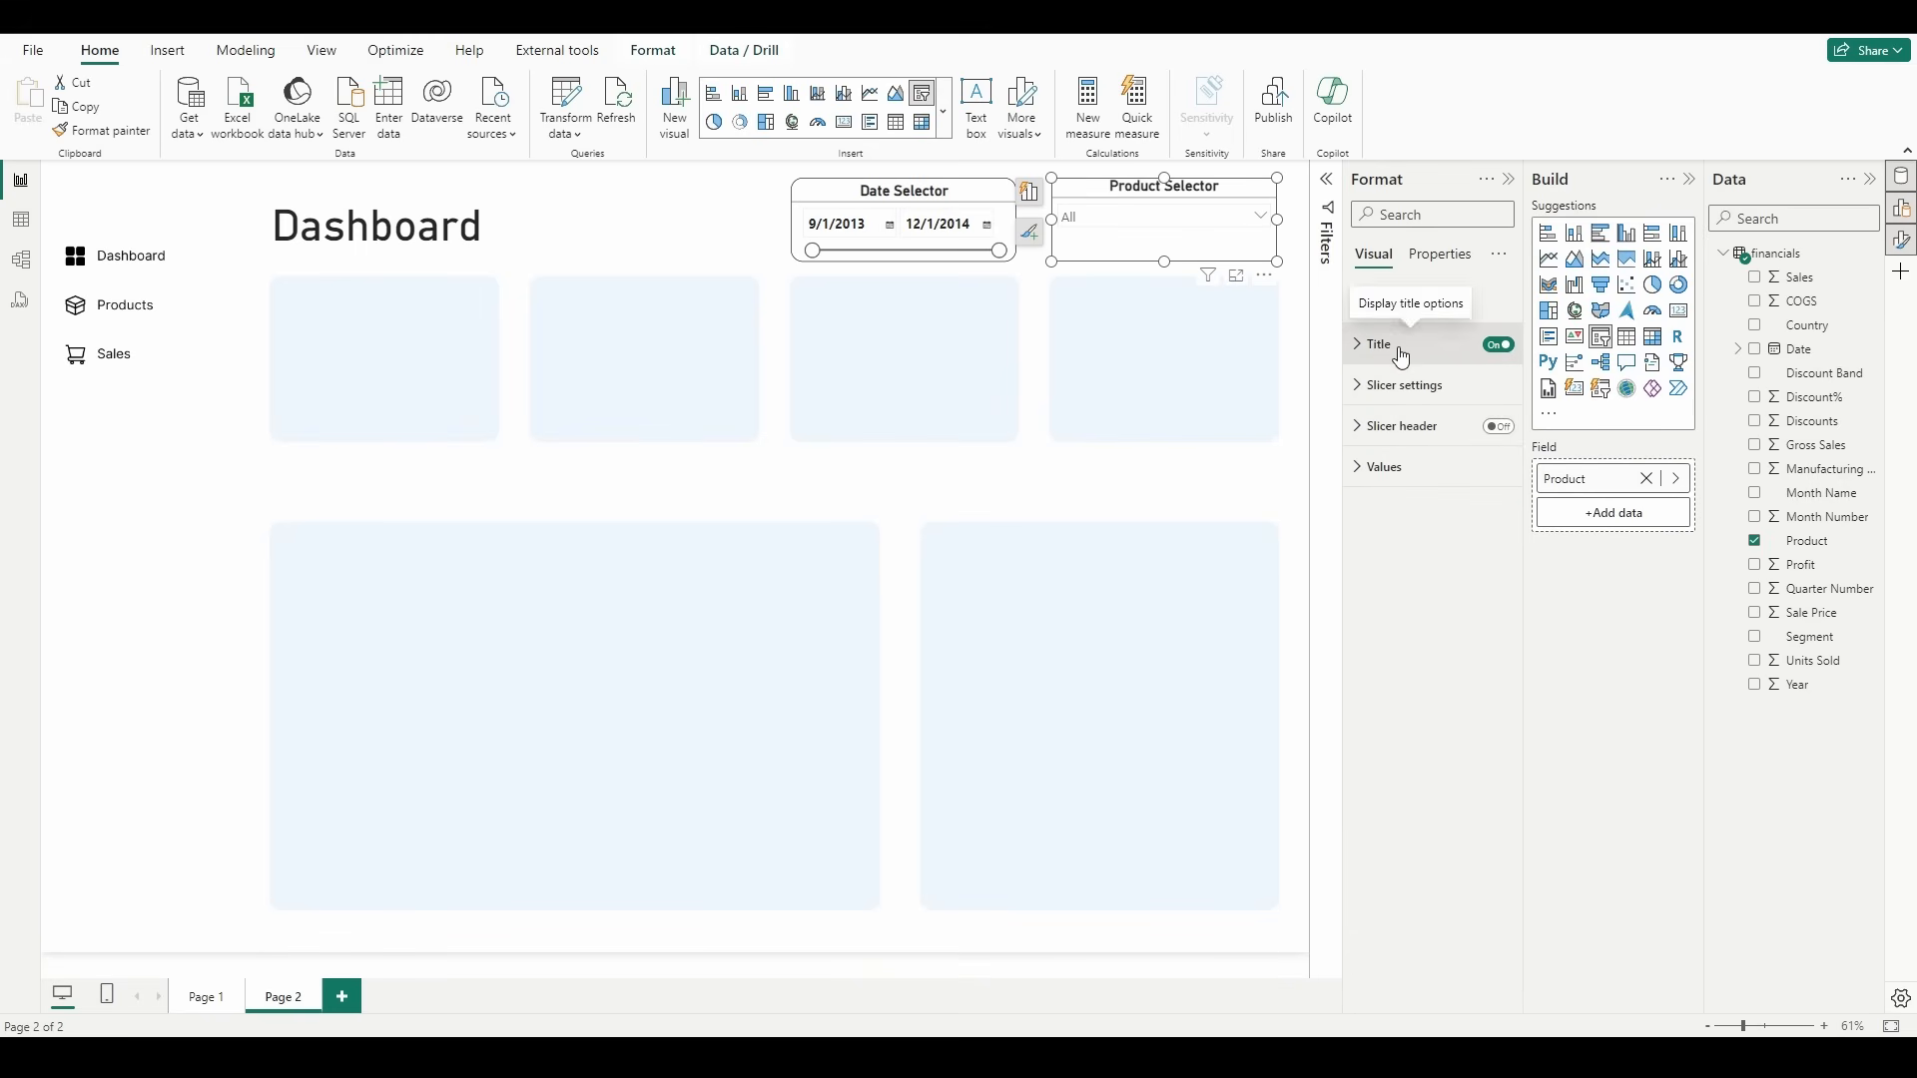
pyautogui.click(1448, 317)
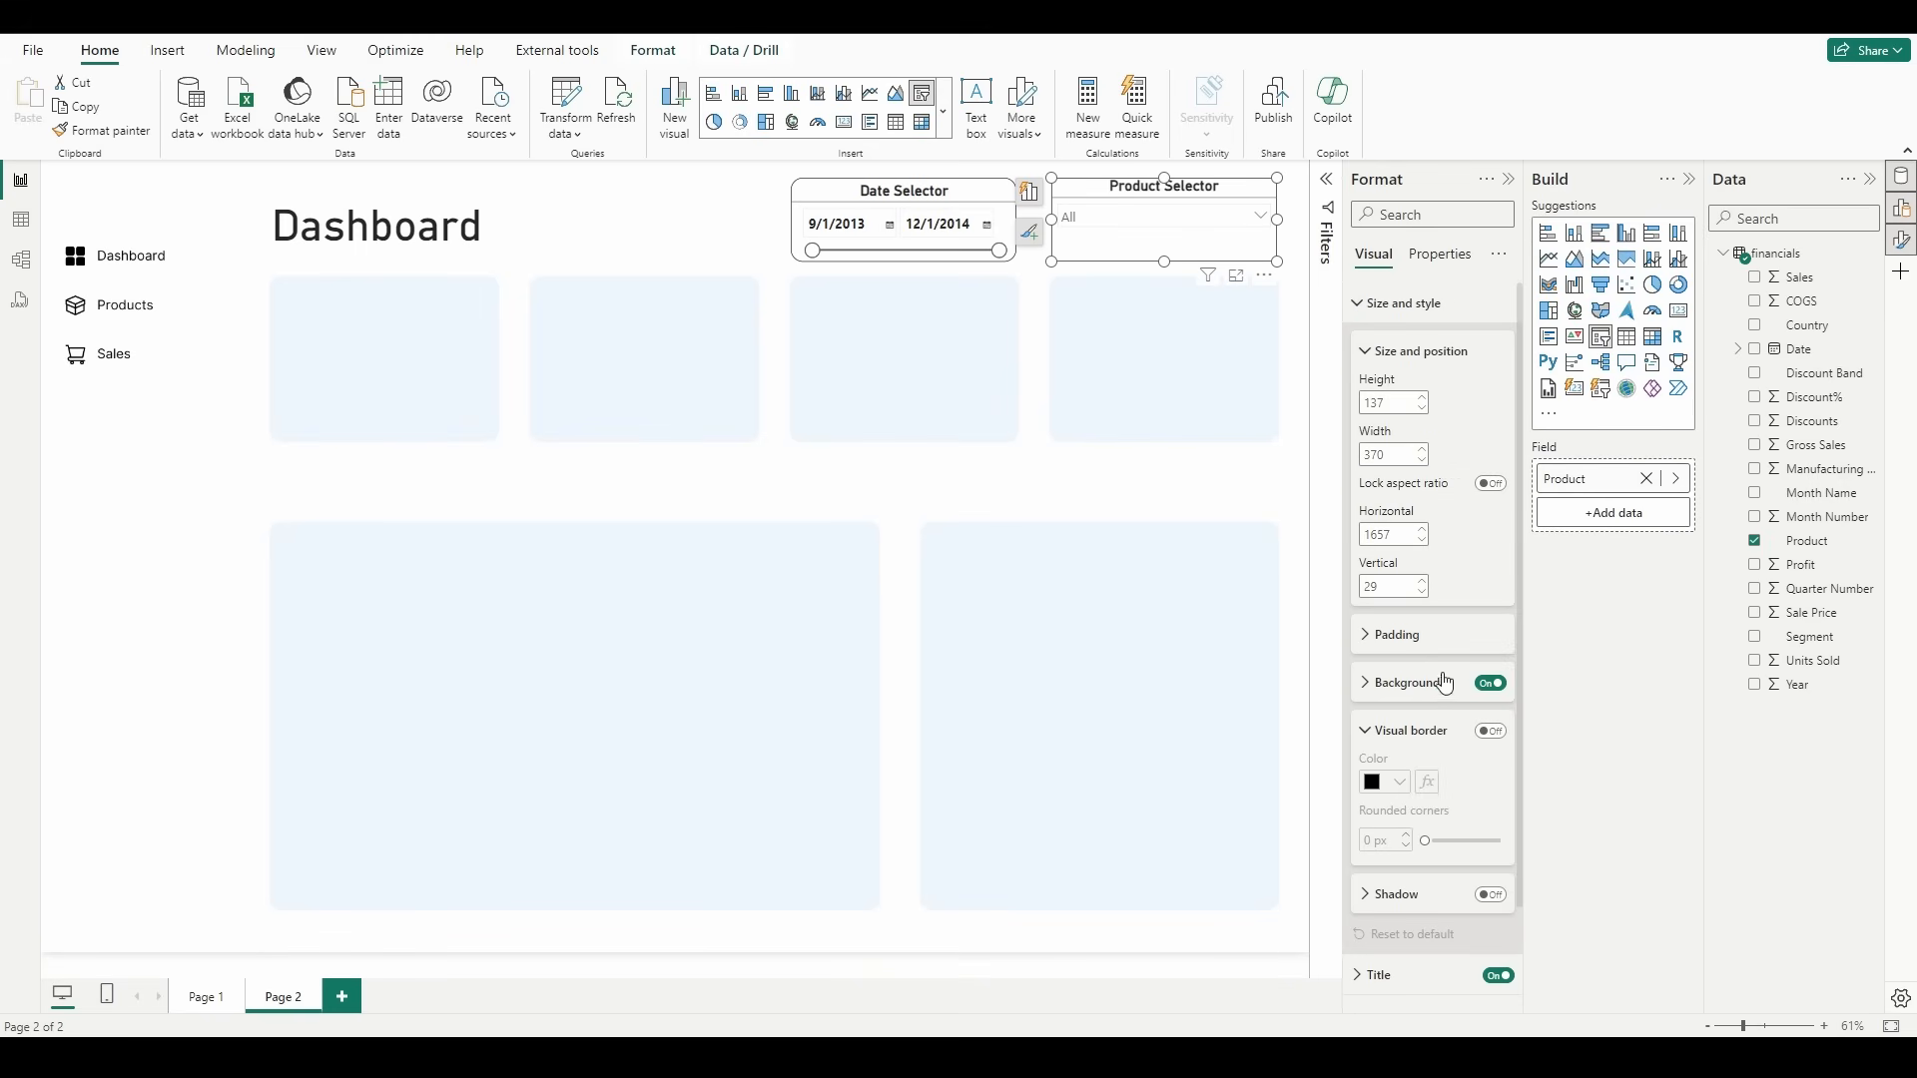
pyautogui.click(1446, 713)
pyautogui.click(1491, 619)
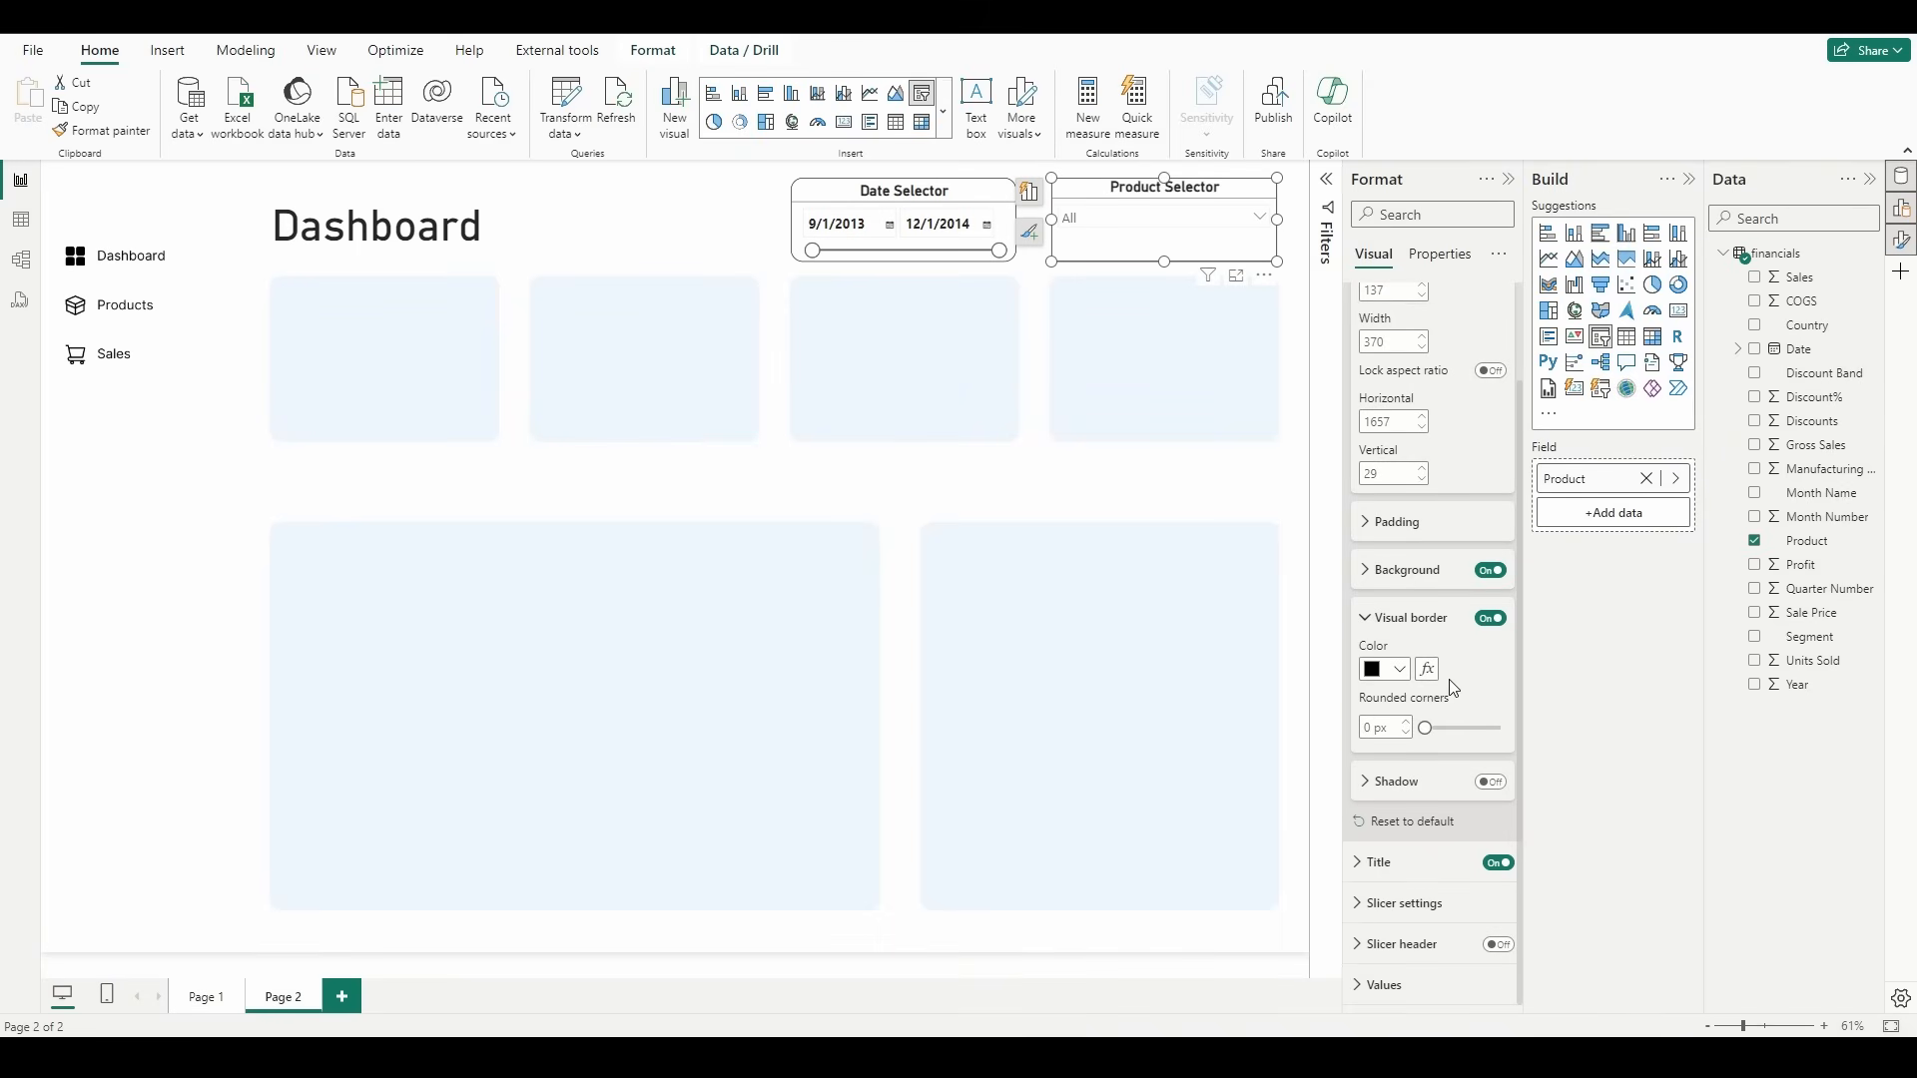
pyautogui.click(1368, 729)
pyautogui.write('20')
pyautogui.press('Return')
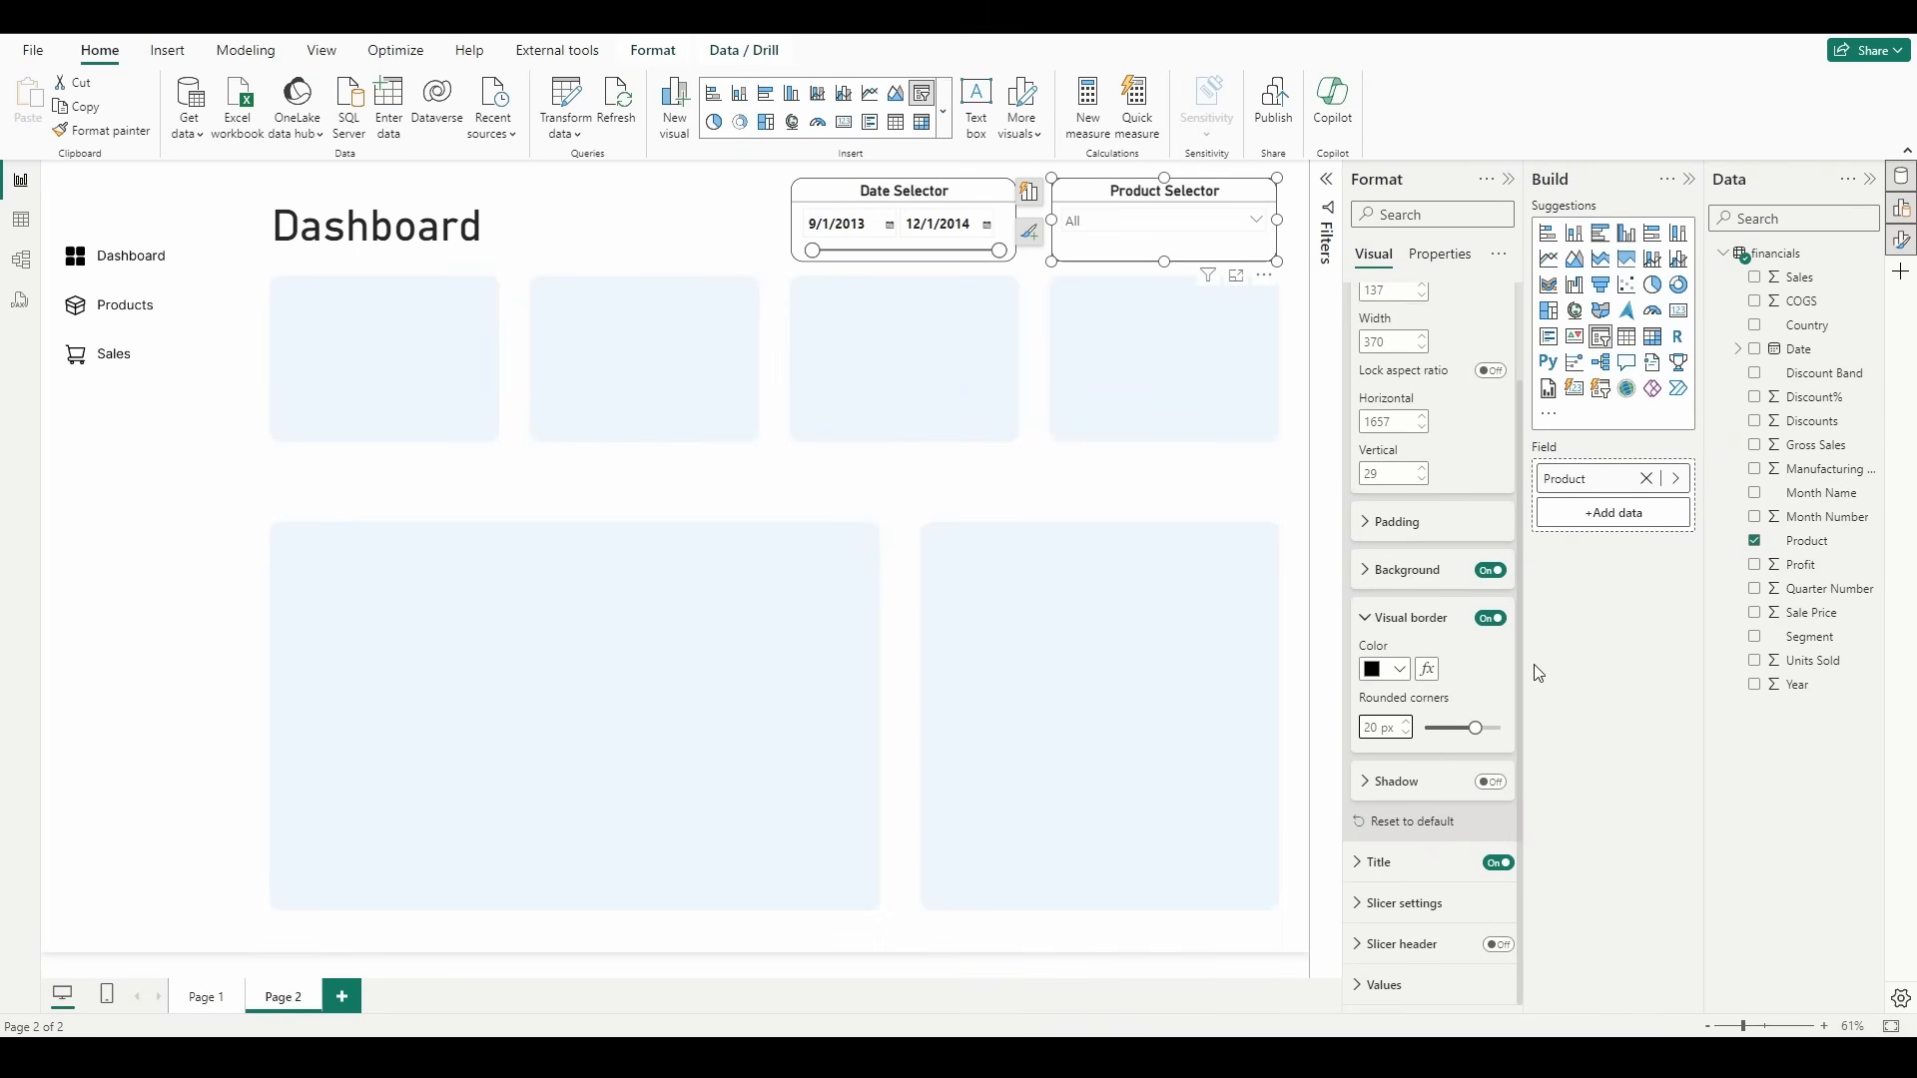
pyautogui.click(1035, 506)
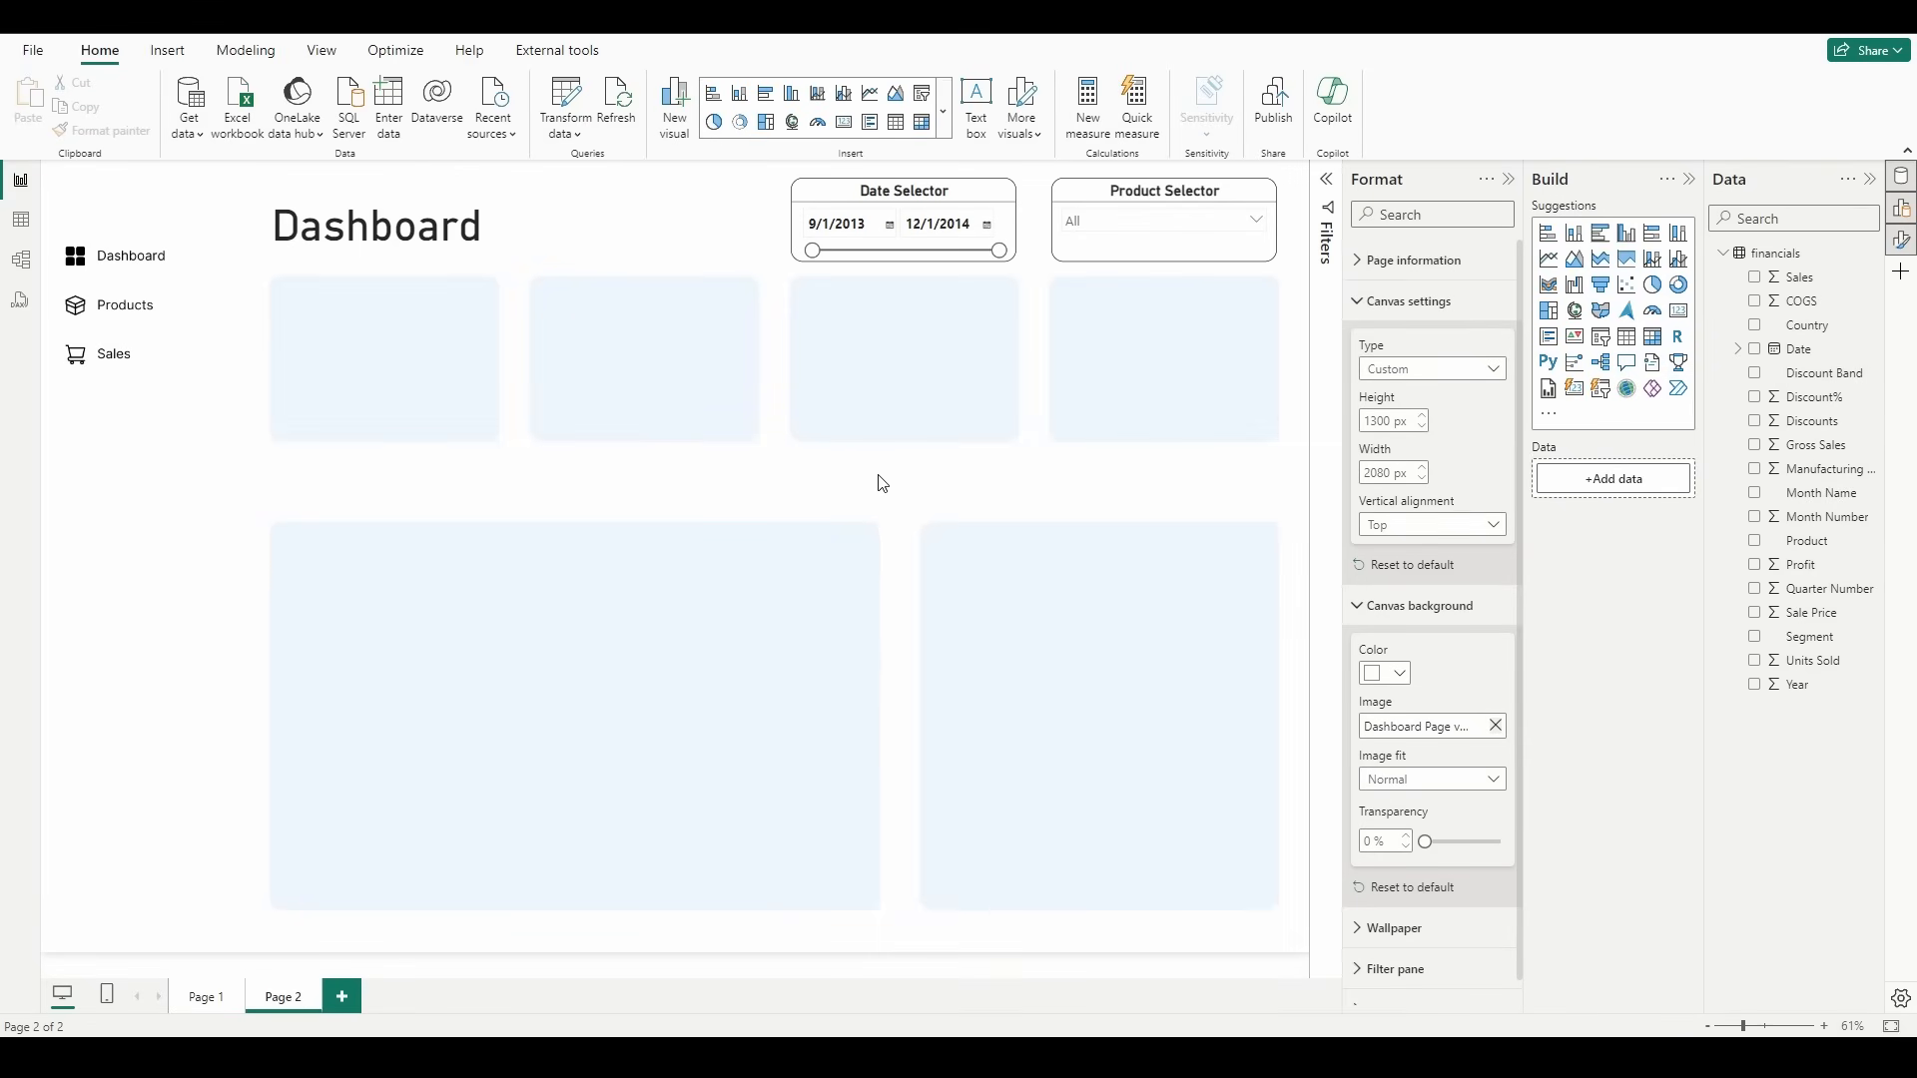
# Step: Add a card visual showing Profit, fitted inside the first small tile at about 350 wide by 253 high
pyautogui.click(1678, 310)
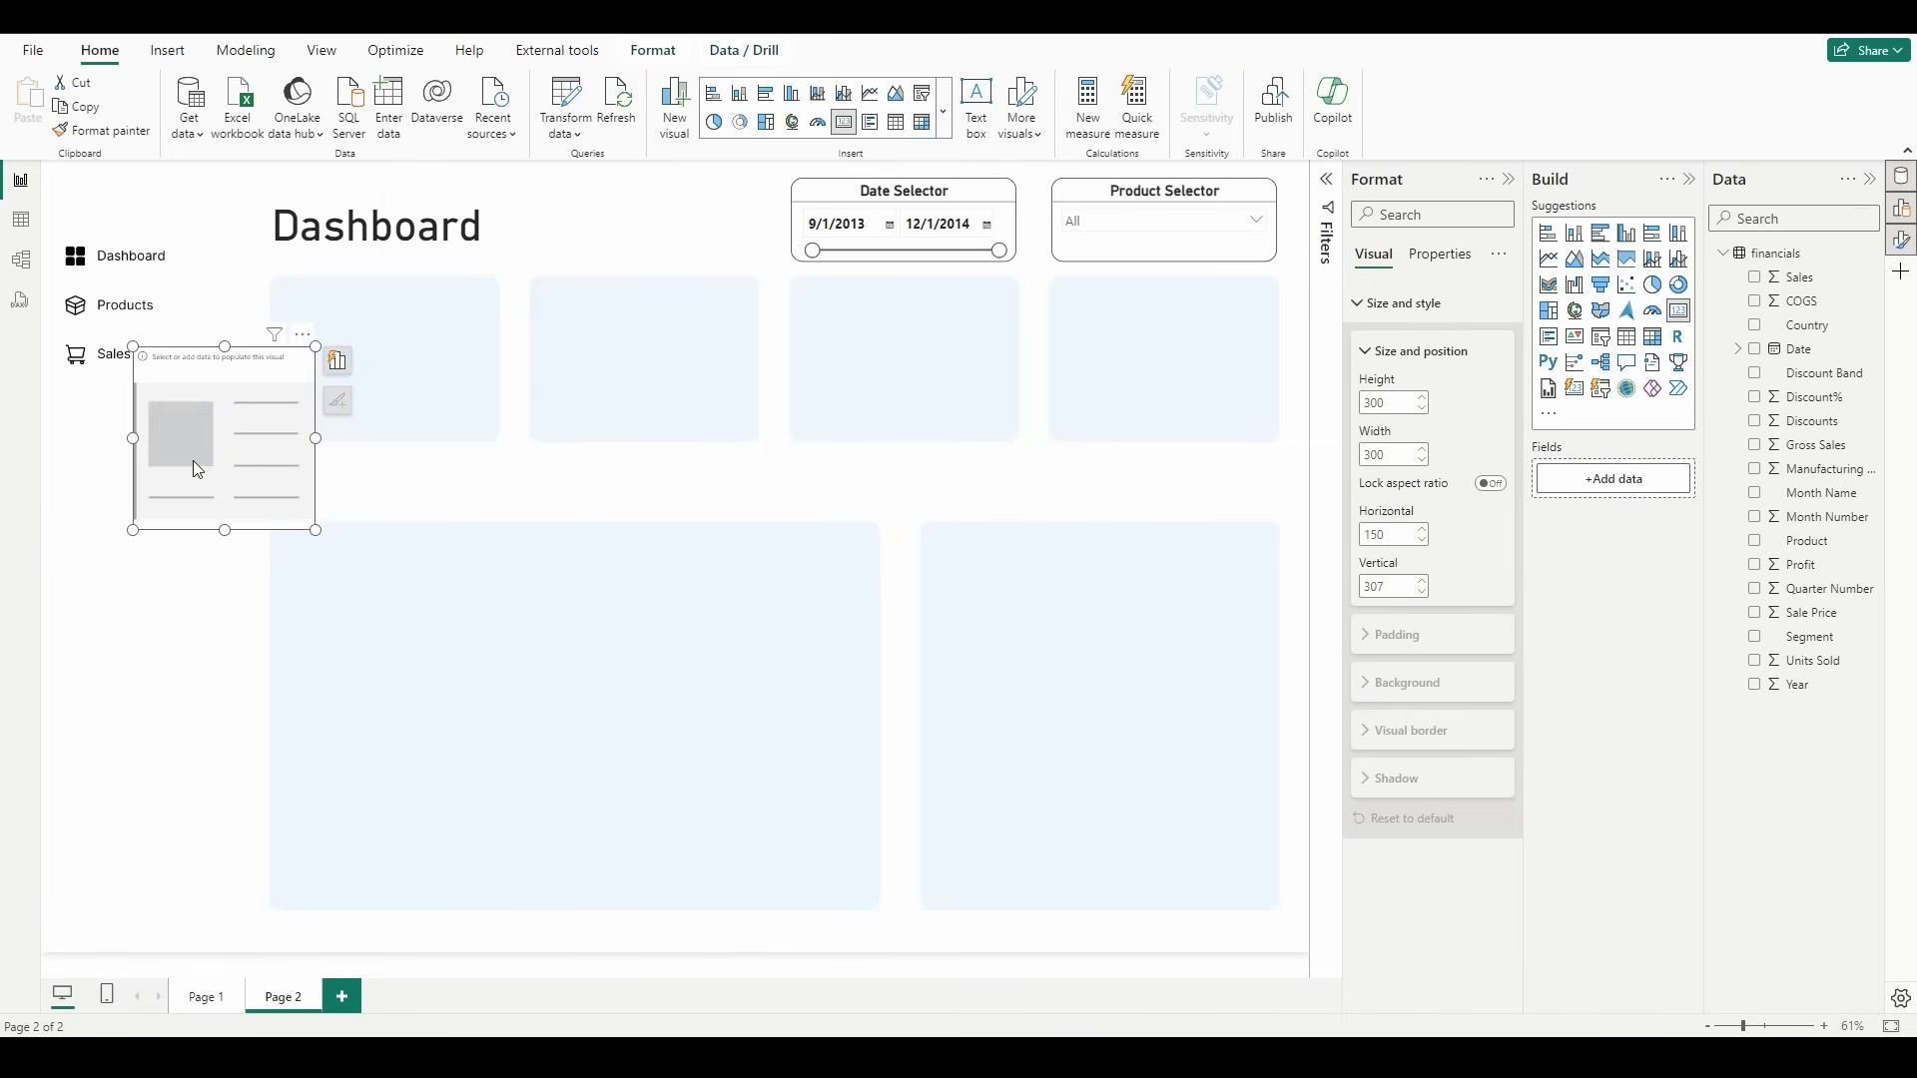
pyautogui.moveTo(194, 460); pyautogui.dragTo(338, 394)
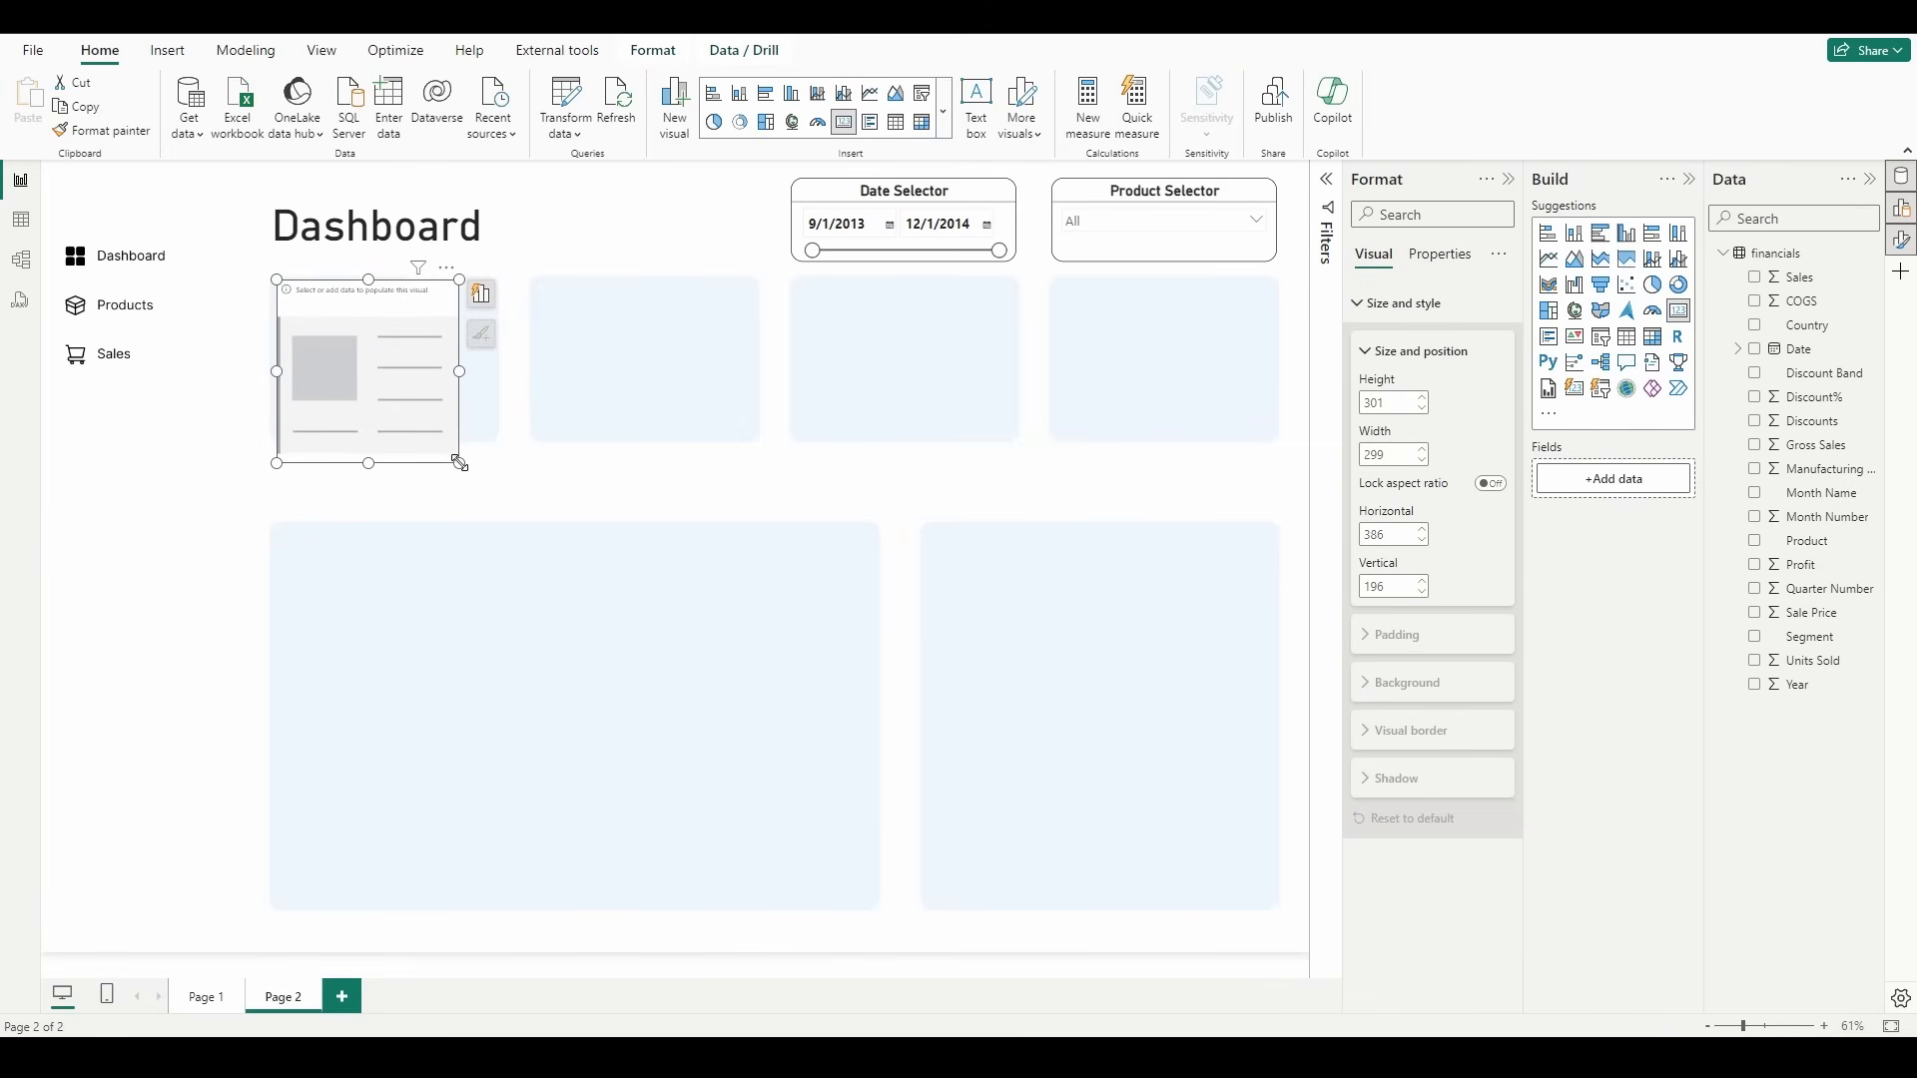
pyautogui.moveTo(458, 456); pyautogui.dragTo(492, 434)
pyautogui.click(493, 370)
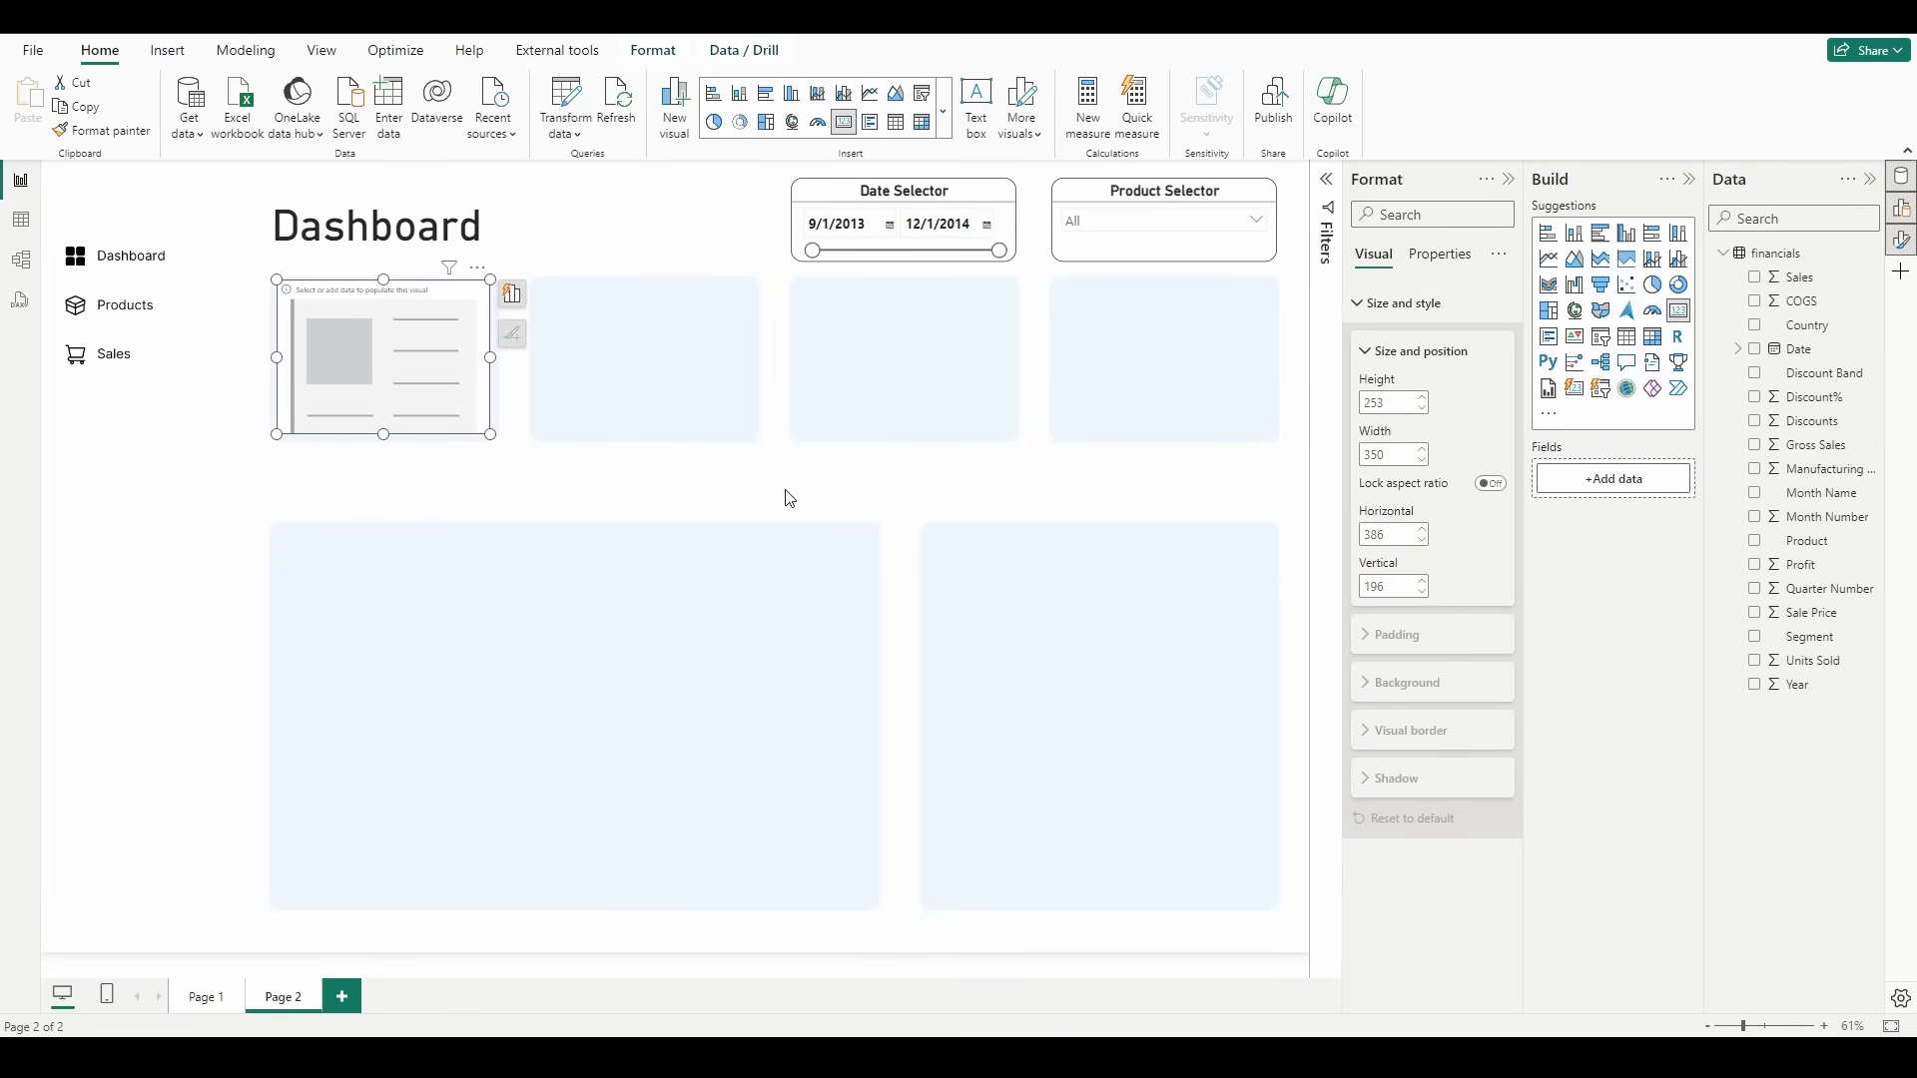
pyautogui.click(1758, 566)
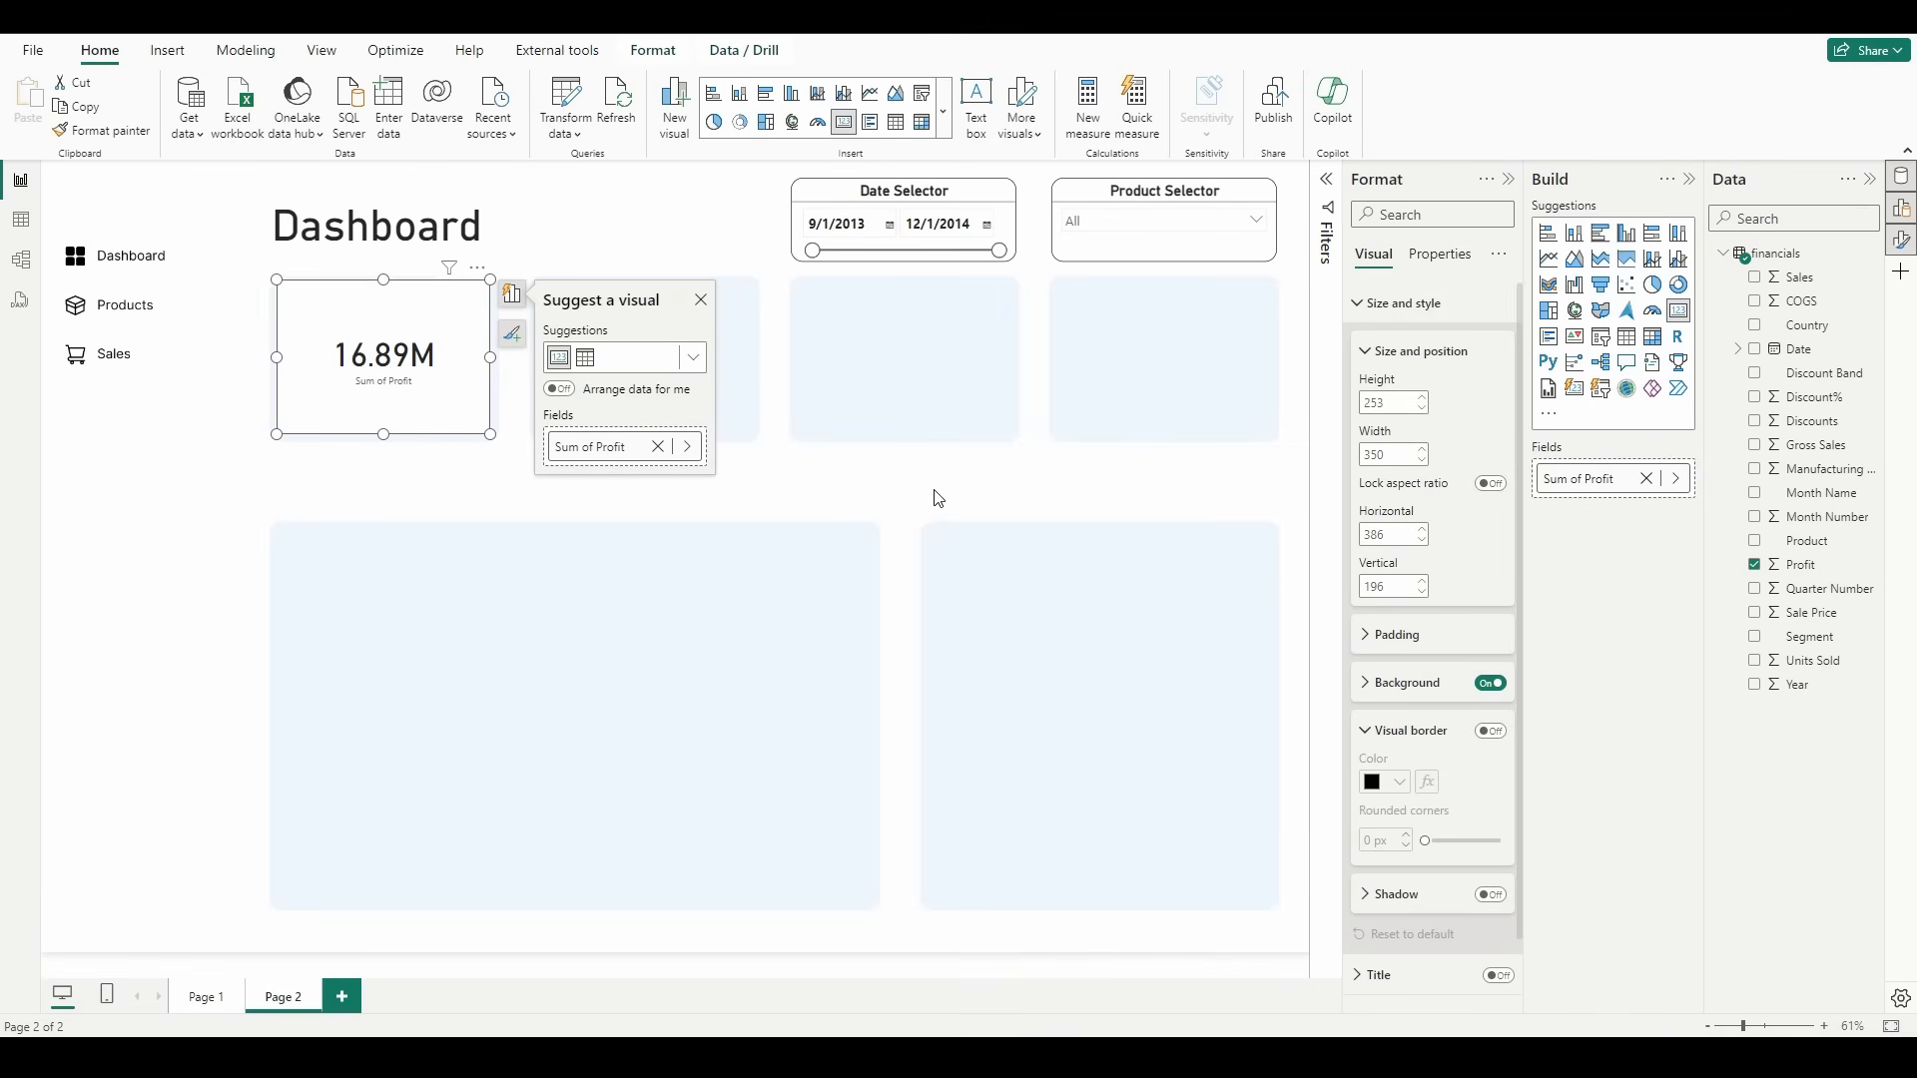
# Step: Enable the profit card's title with the text "Total Profit" and make it bold and centered
pyautogui.click(1400, 304)
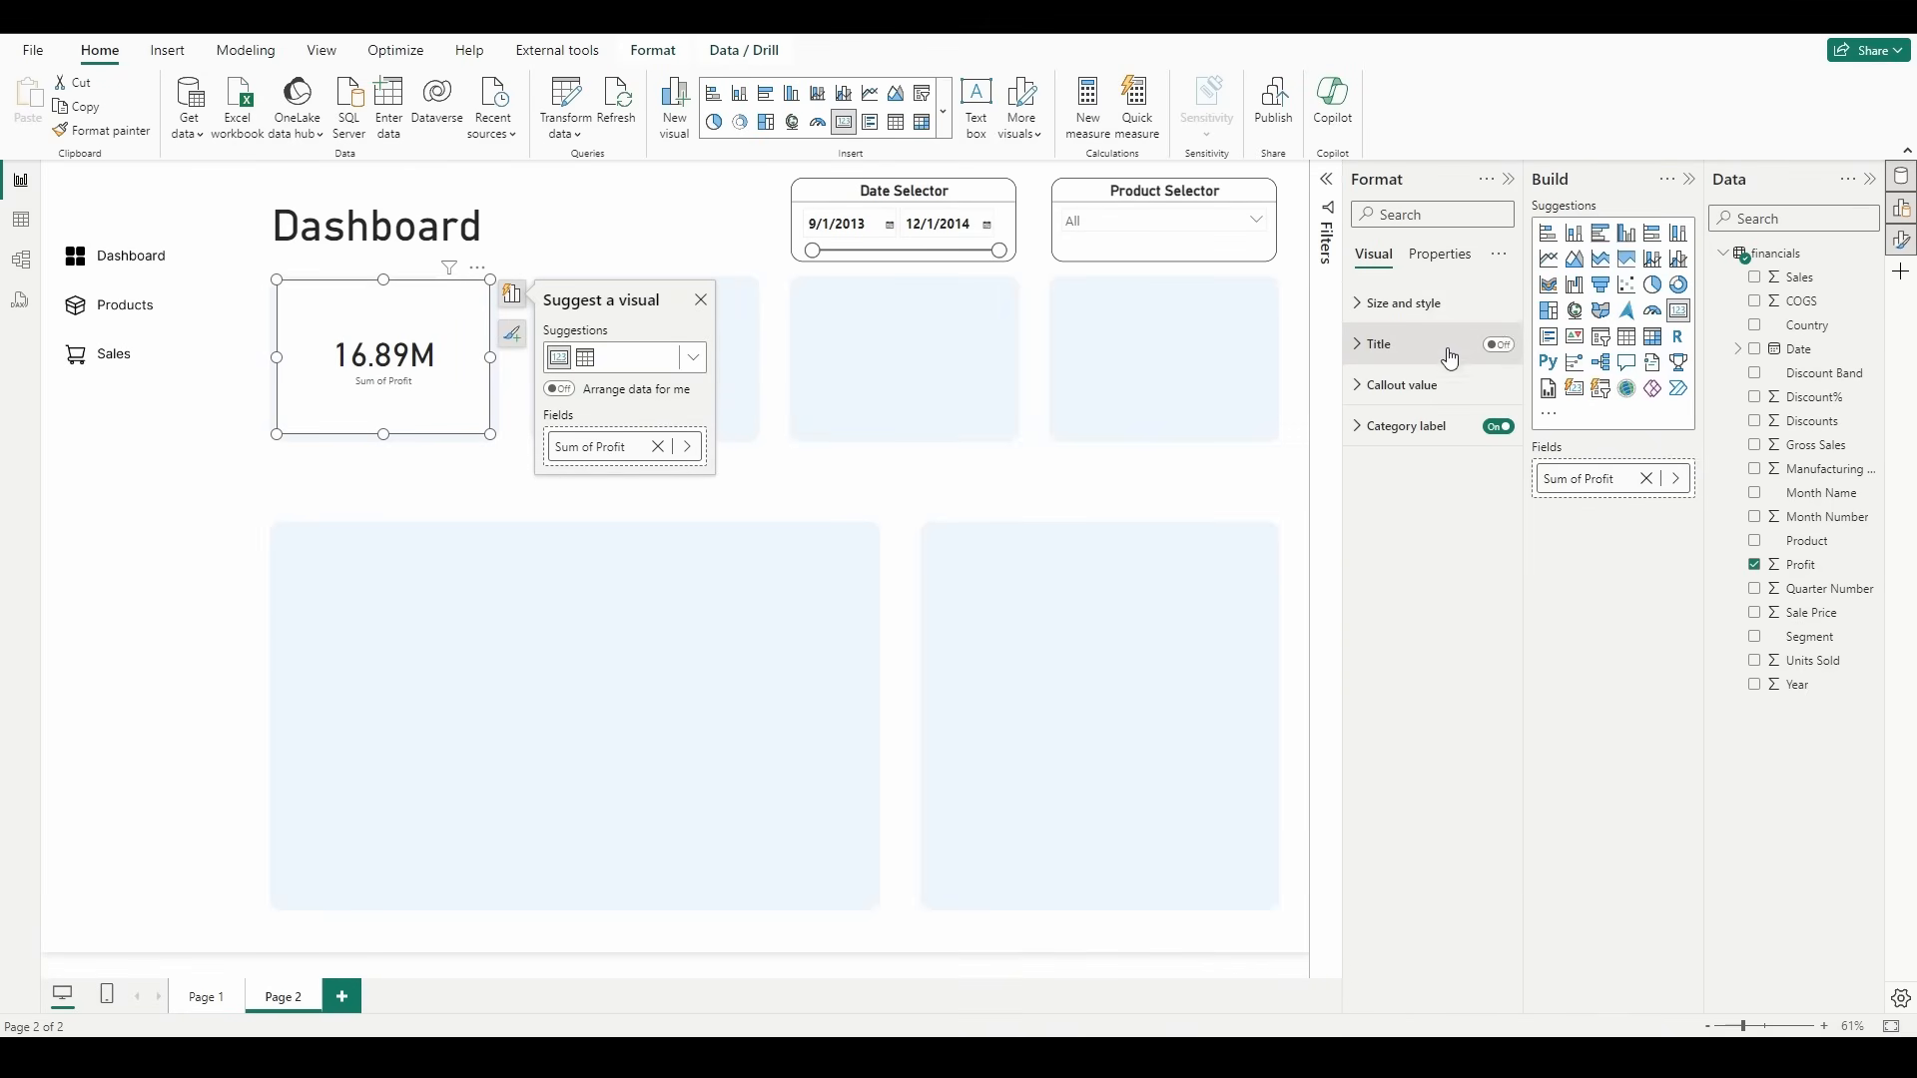
pyautogui.click(1499, 345)
pyautogui.click(1364, 350)
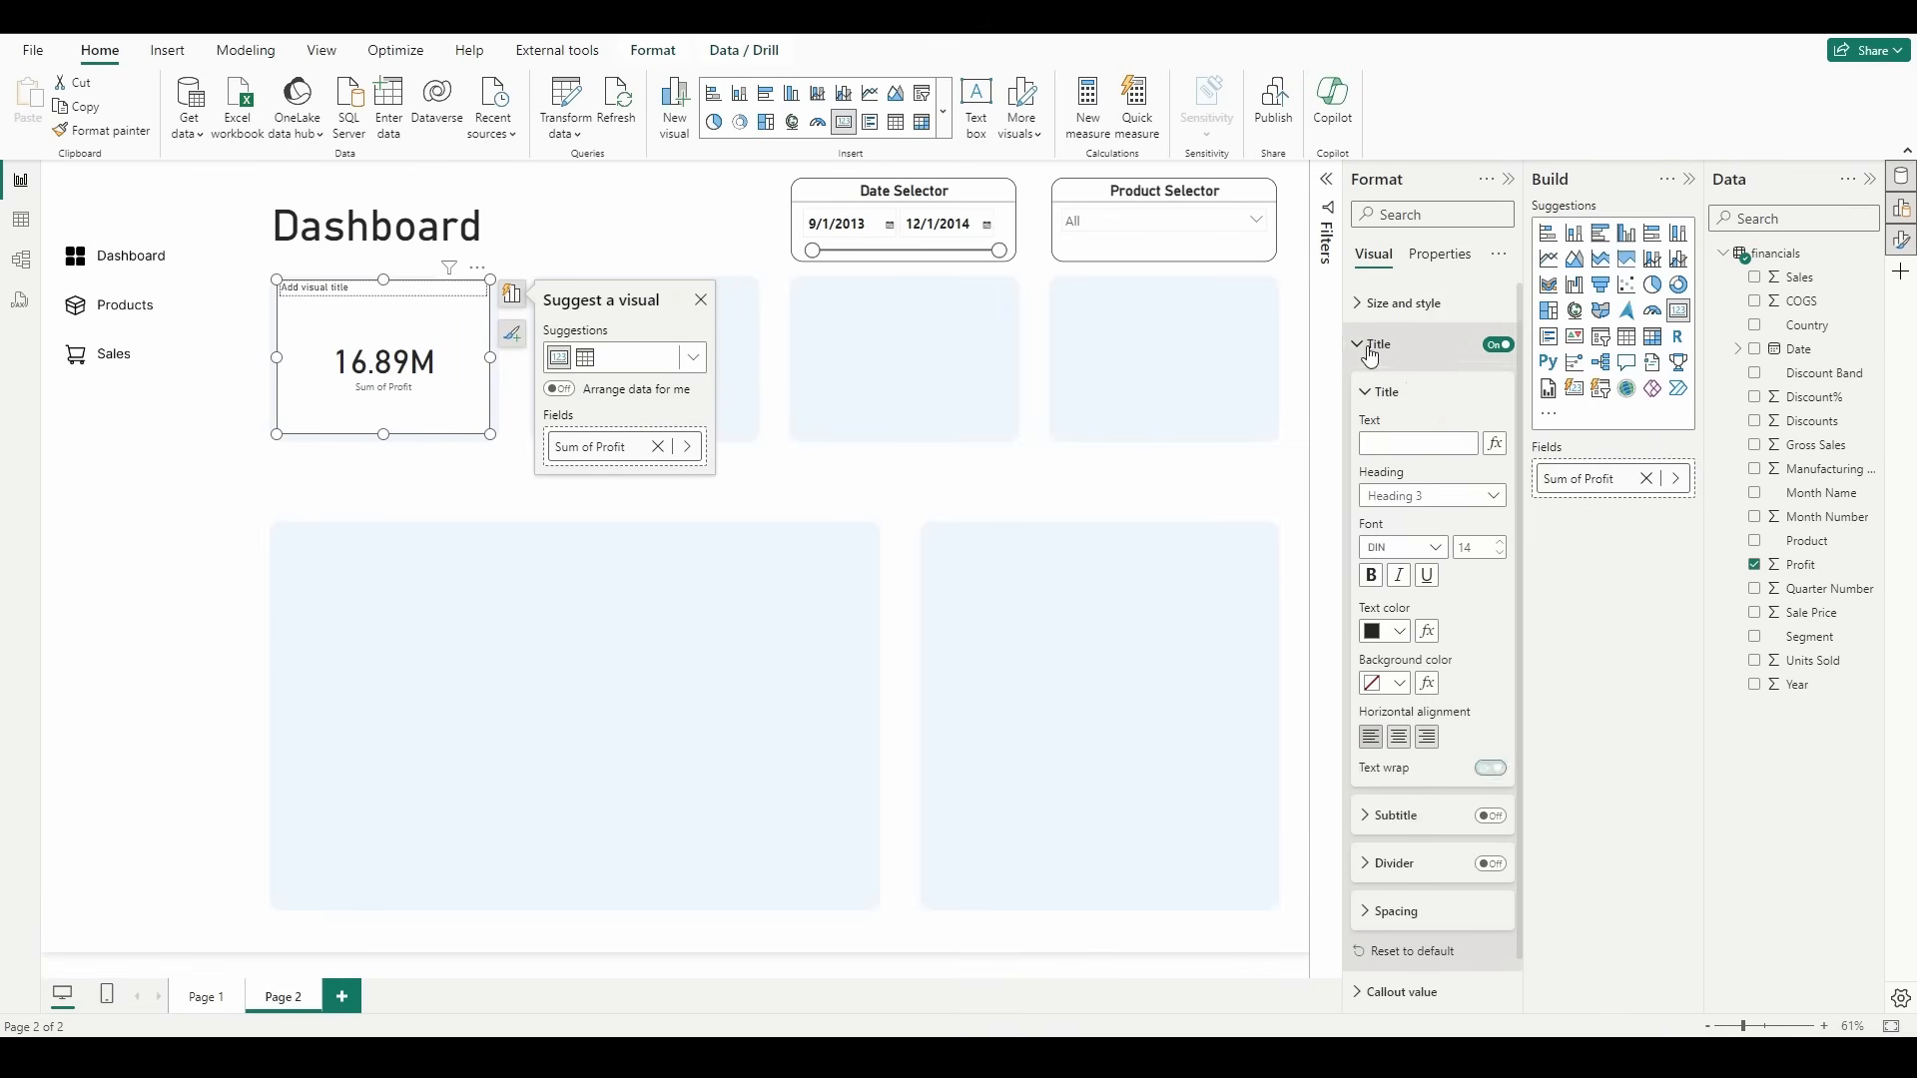
pyautogui.click(1431, 444)
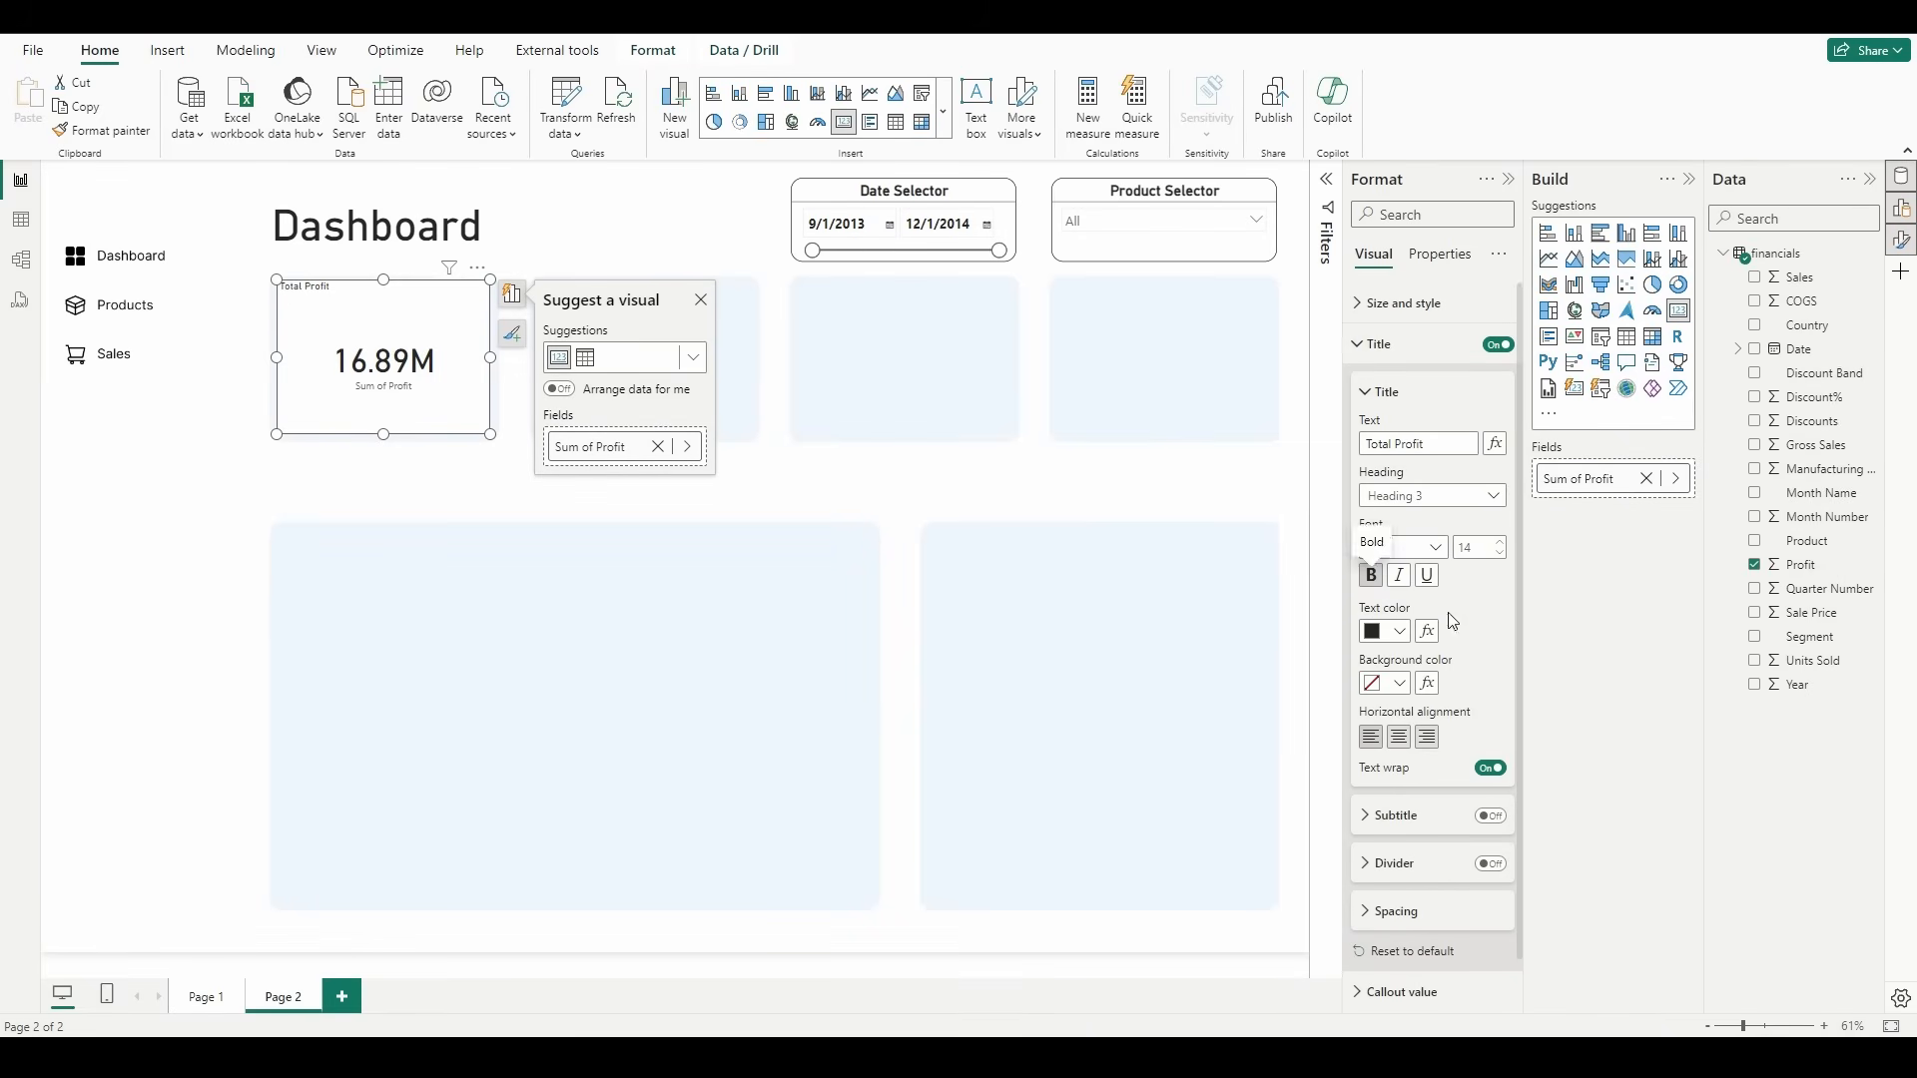
pyautogui.click(1370, 576)
pyautogui.click(1399, 743)
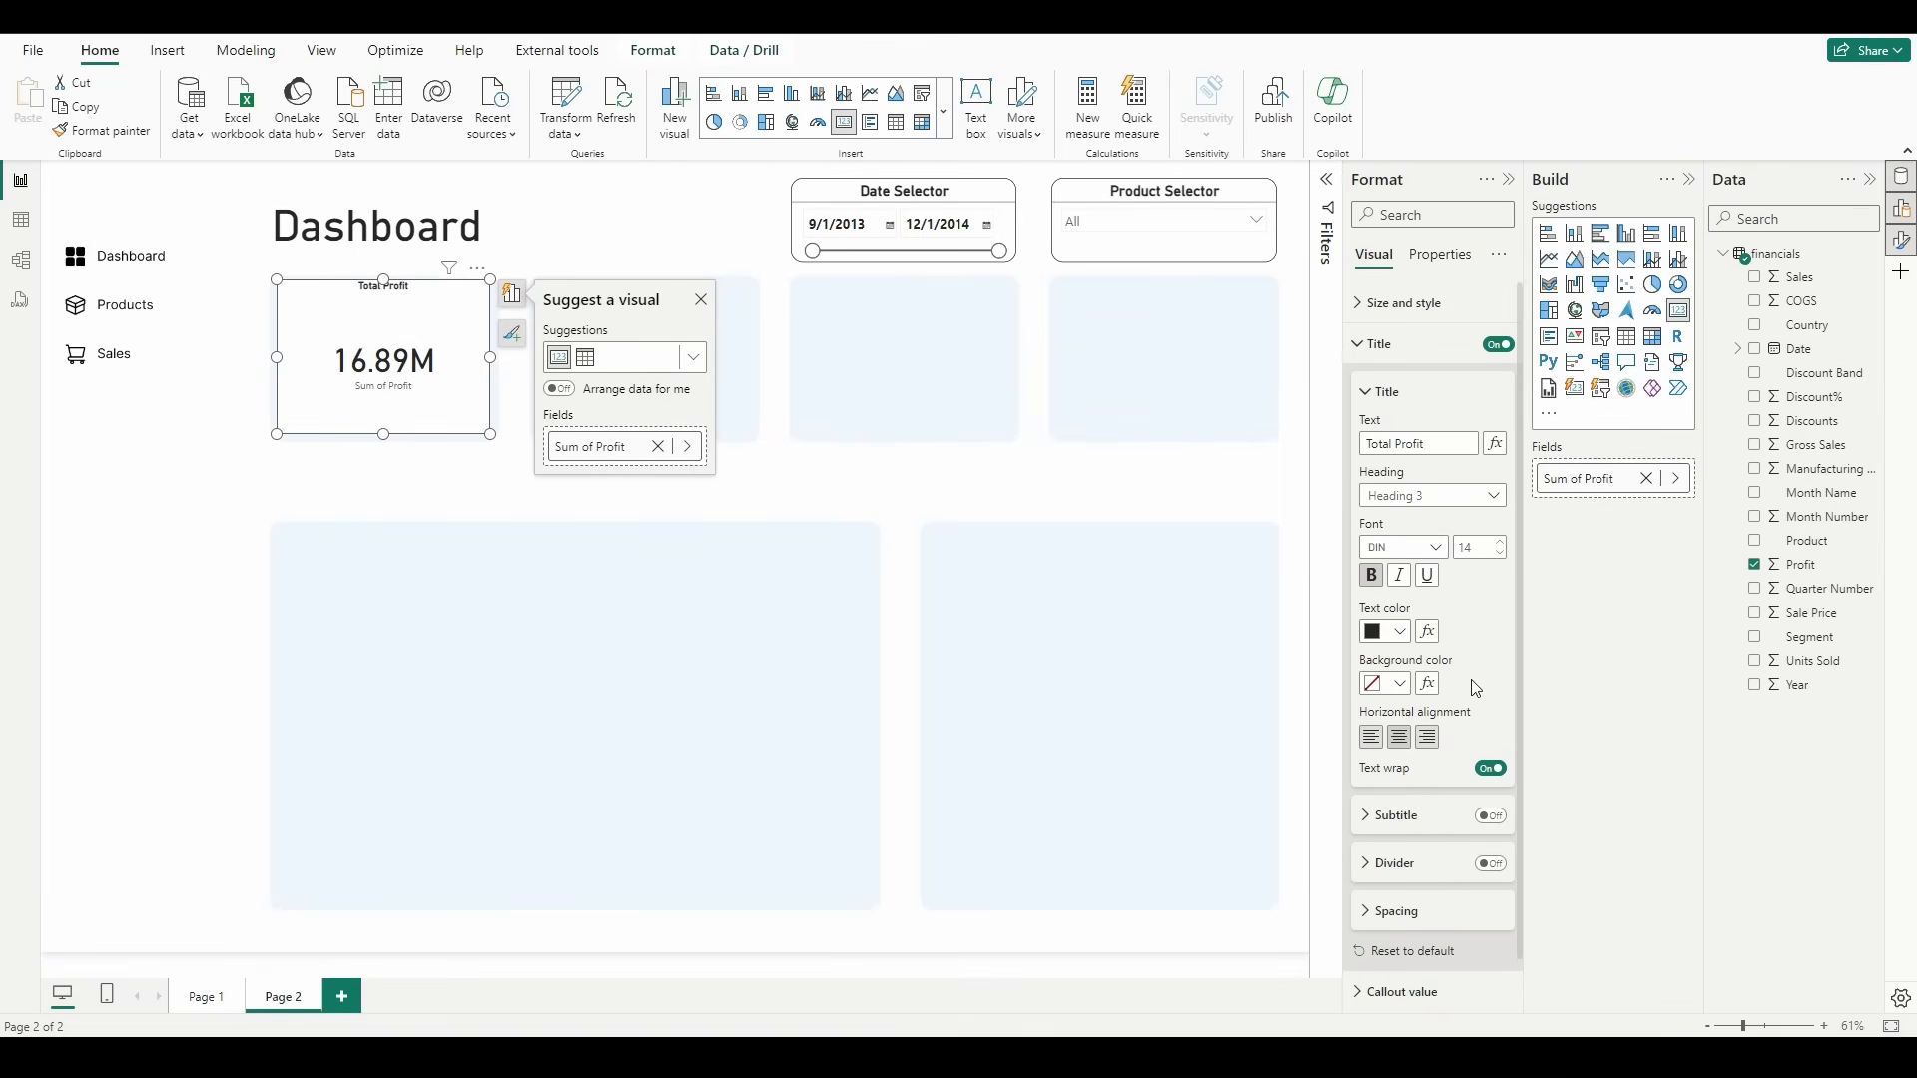
# Step: Set the Total Profit card's title to font size 30 and enable the divider beneath it
pyautogui.doubleClick(1485, 549)
pyautogui.write('20')
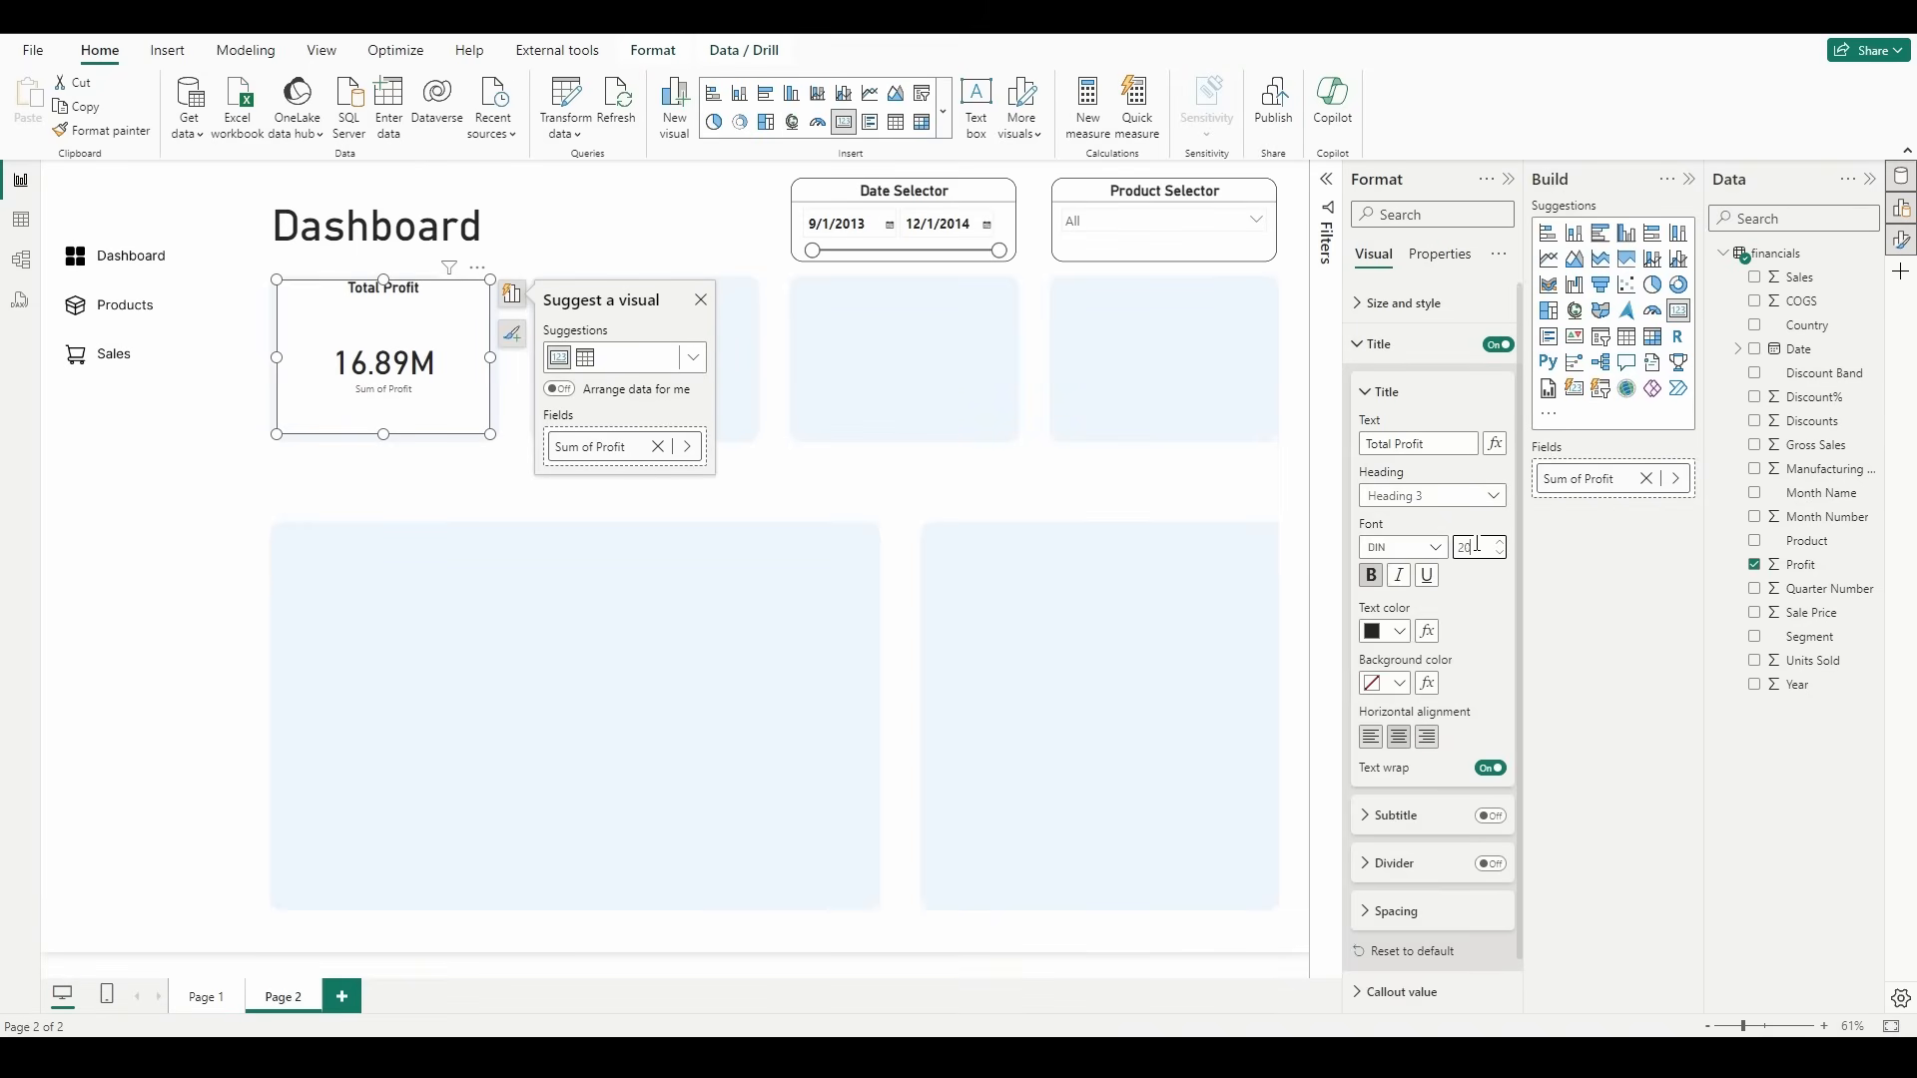
pyautogui.moveTo(1480, 548); pyautogui.dragTo(1416, 559)
pyautogui.write('30')
pyautogui.press('Return')
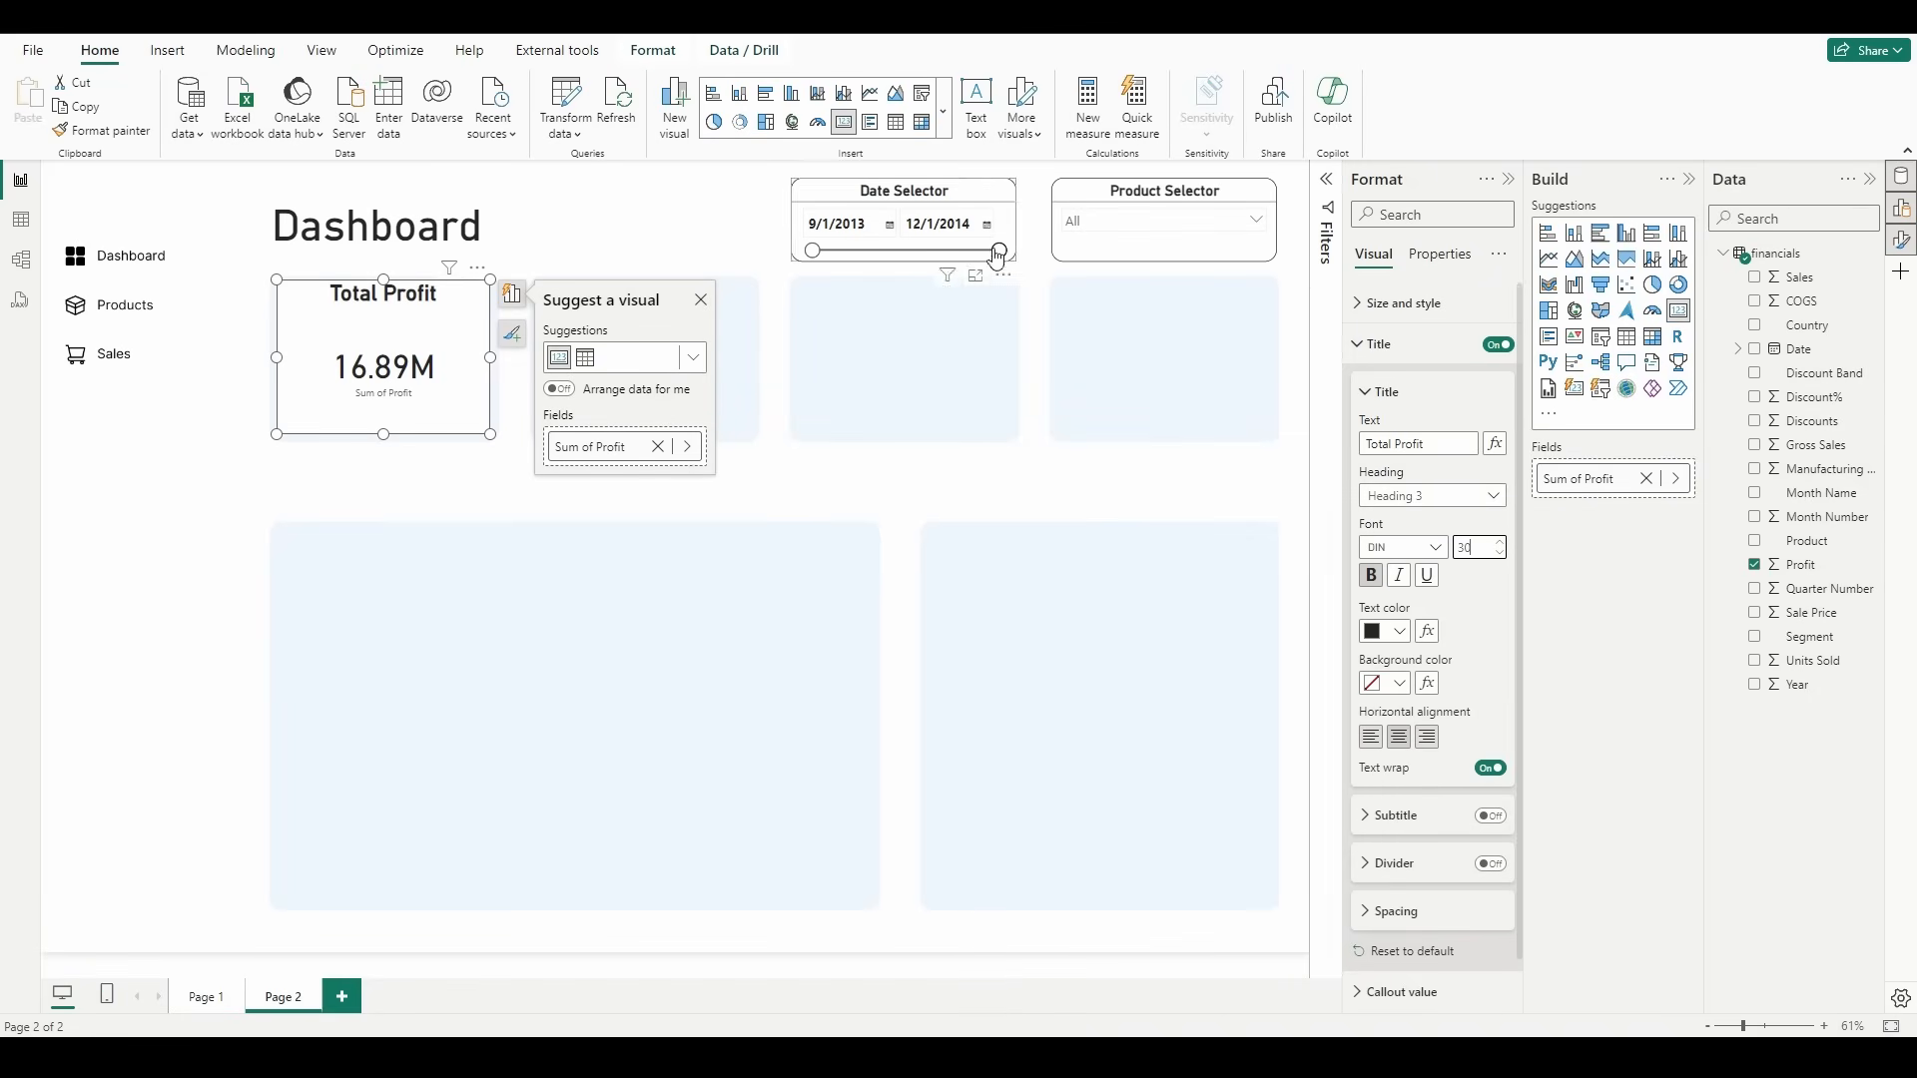
pyautogui.click(1490, 863)
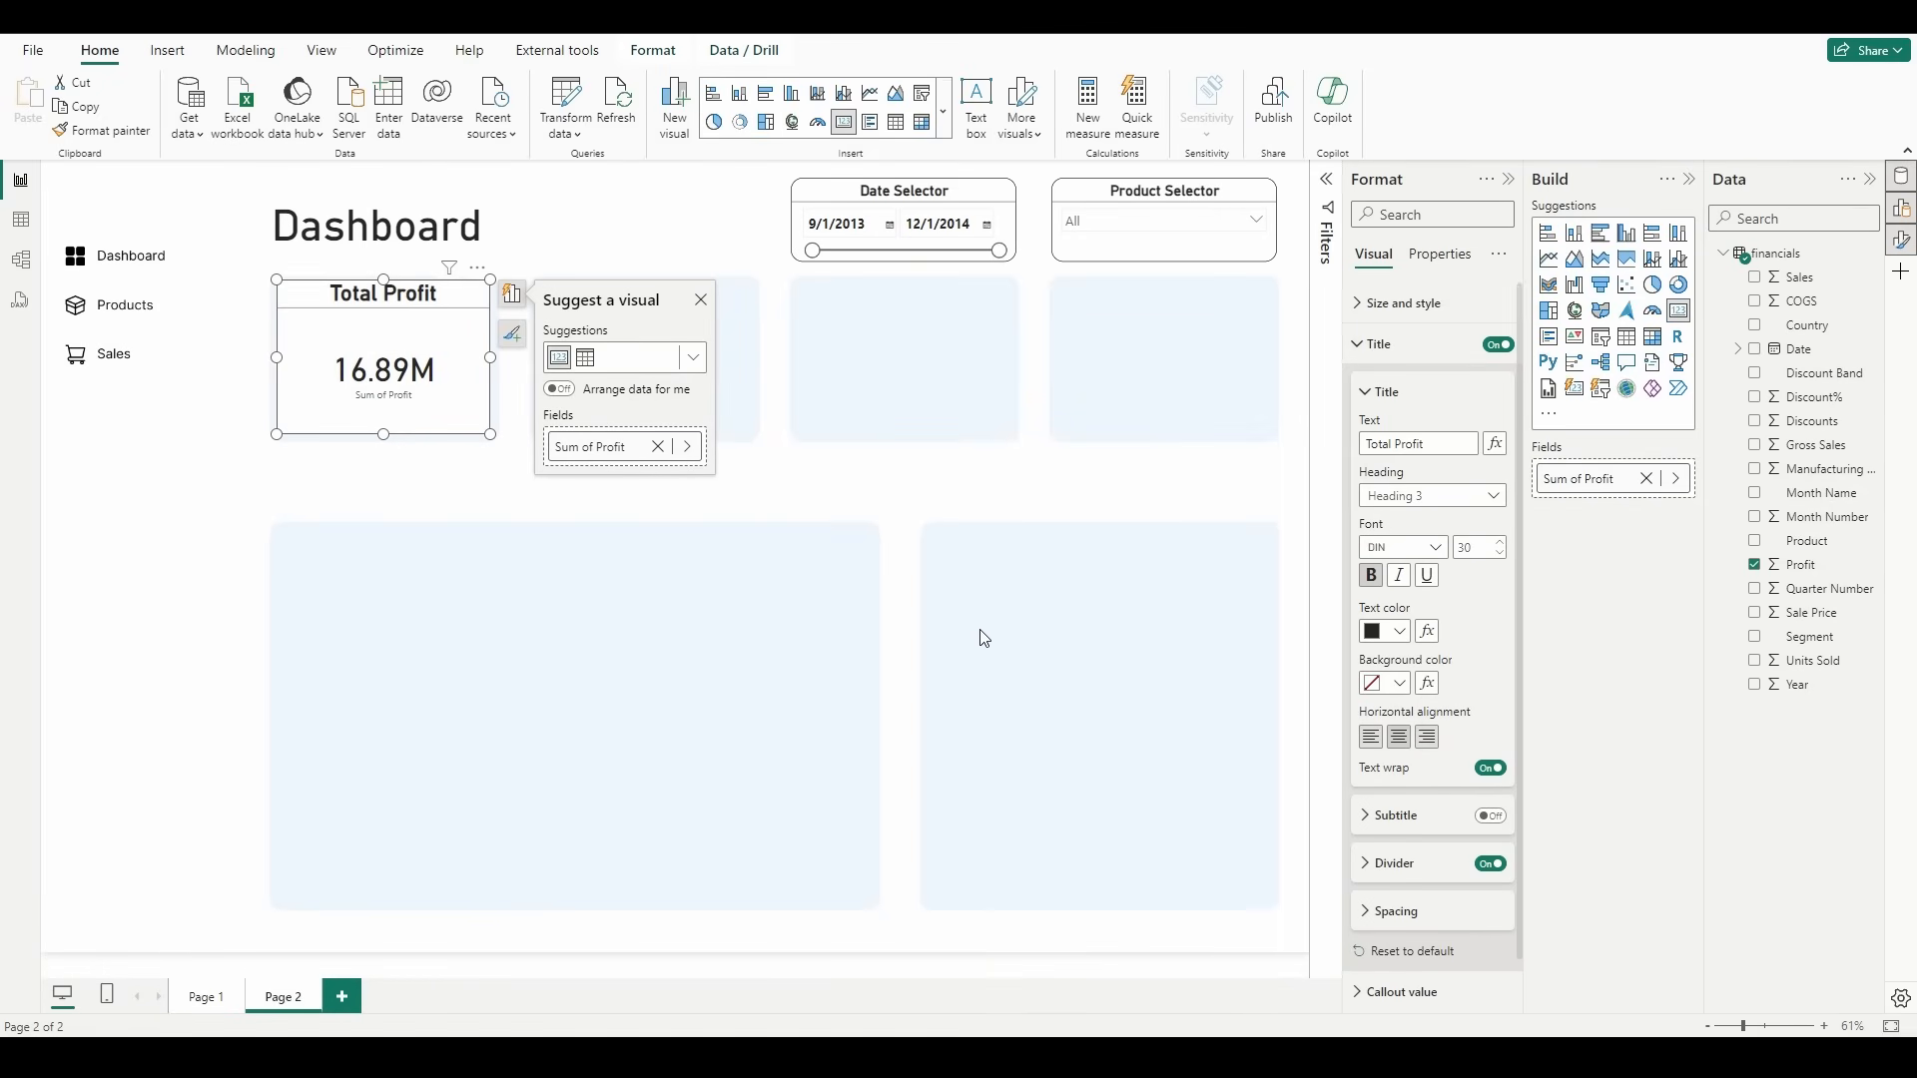
pyautogui.click(1161, 471)
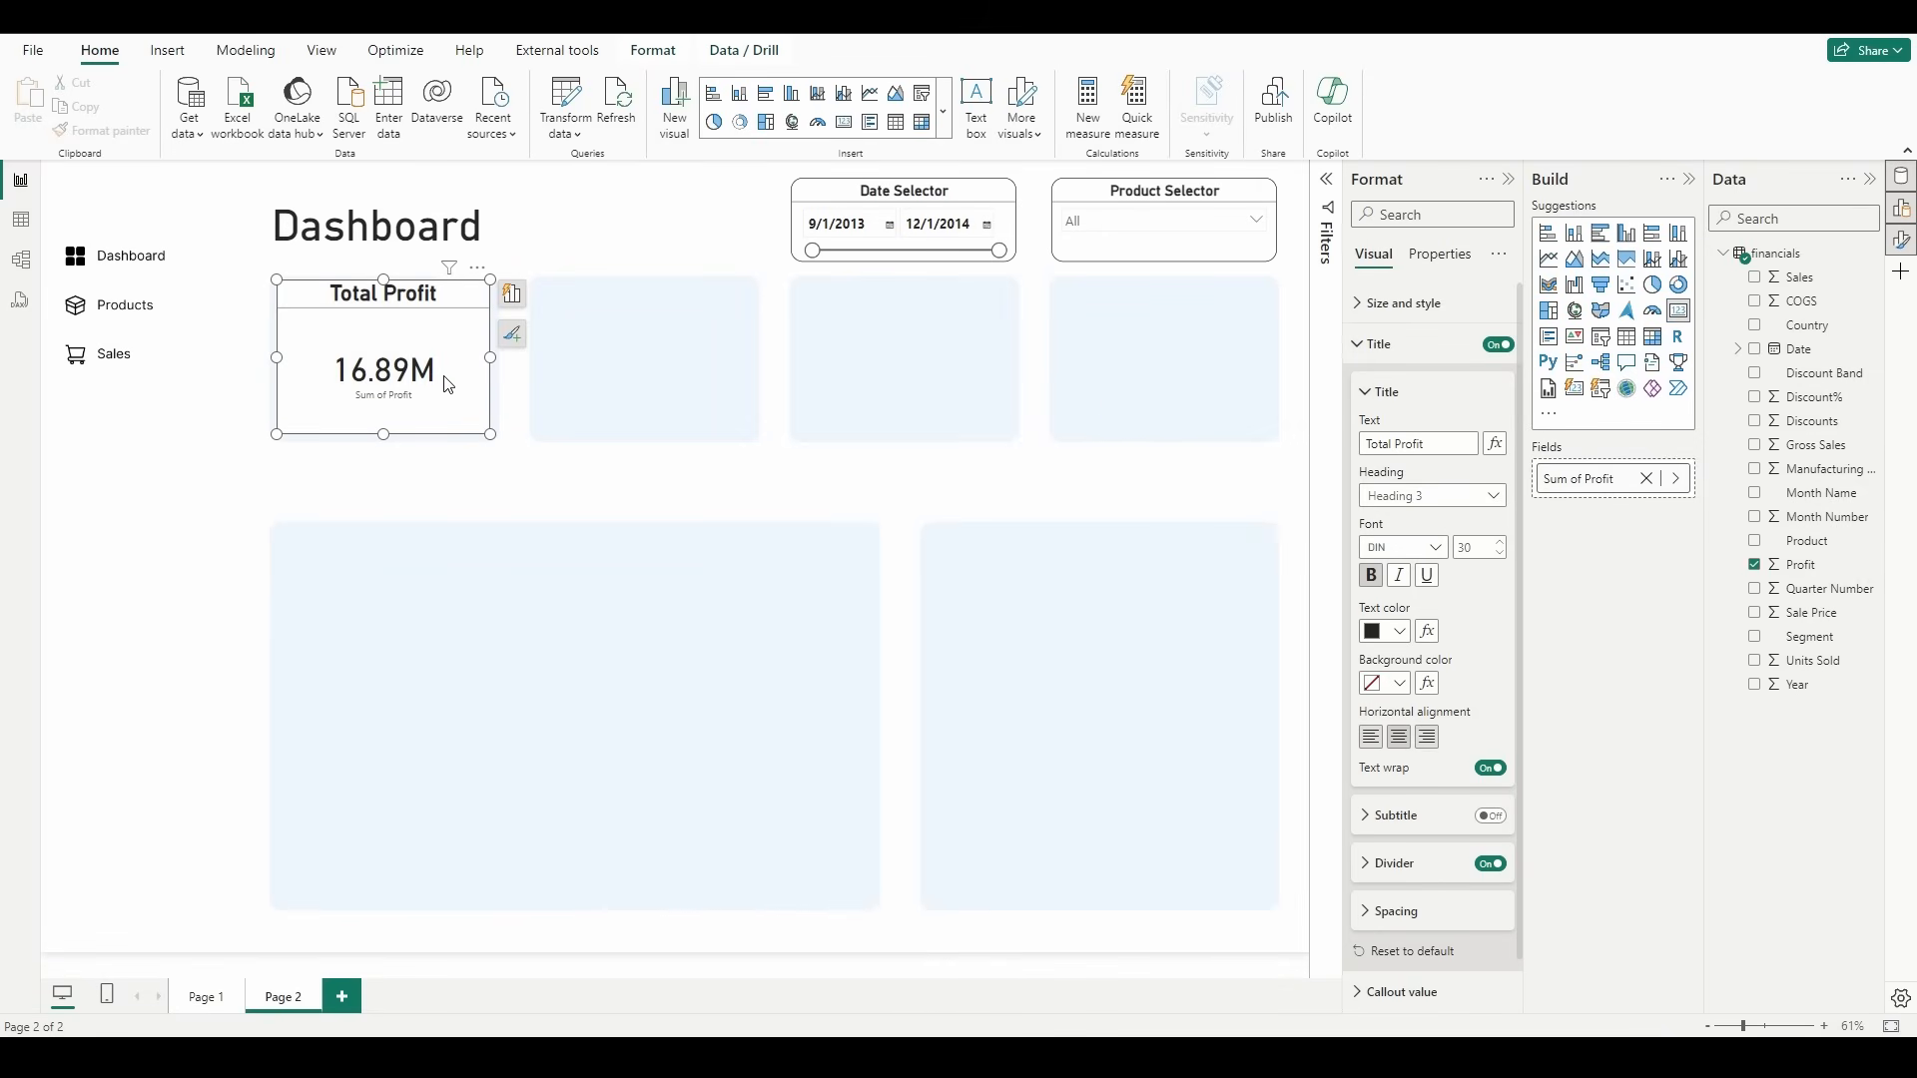
# Step: Format the Profit column as Currency with 1 decimal place
pyautogui.click(1811, 576)
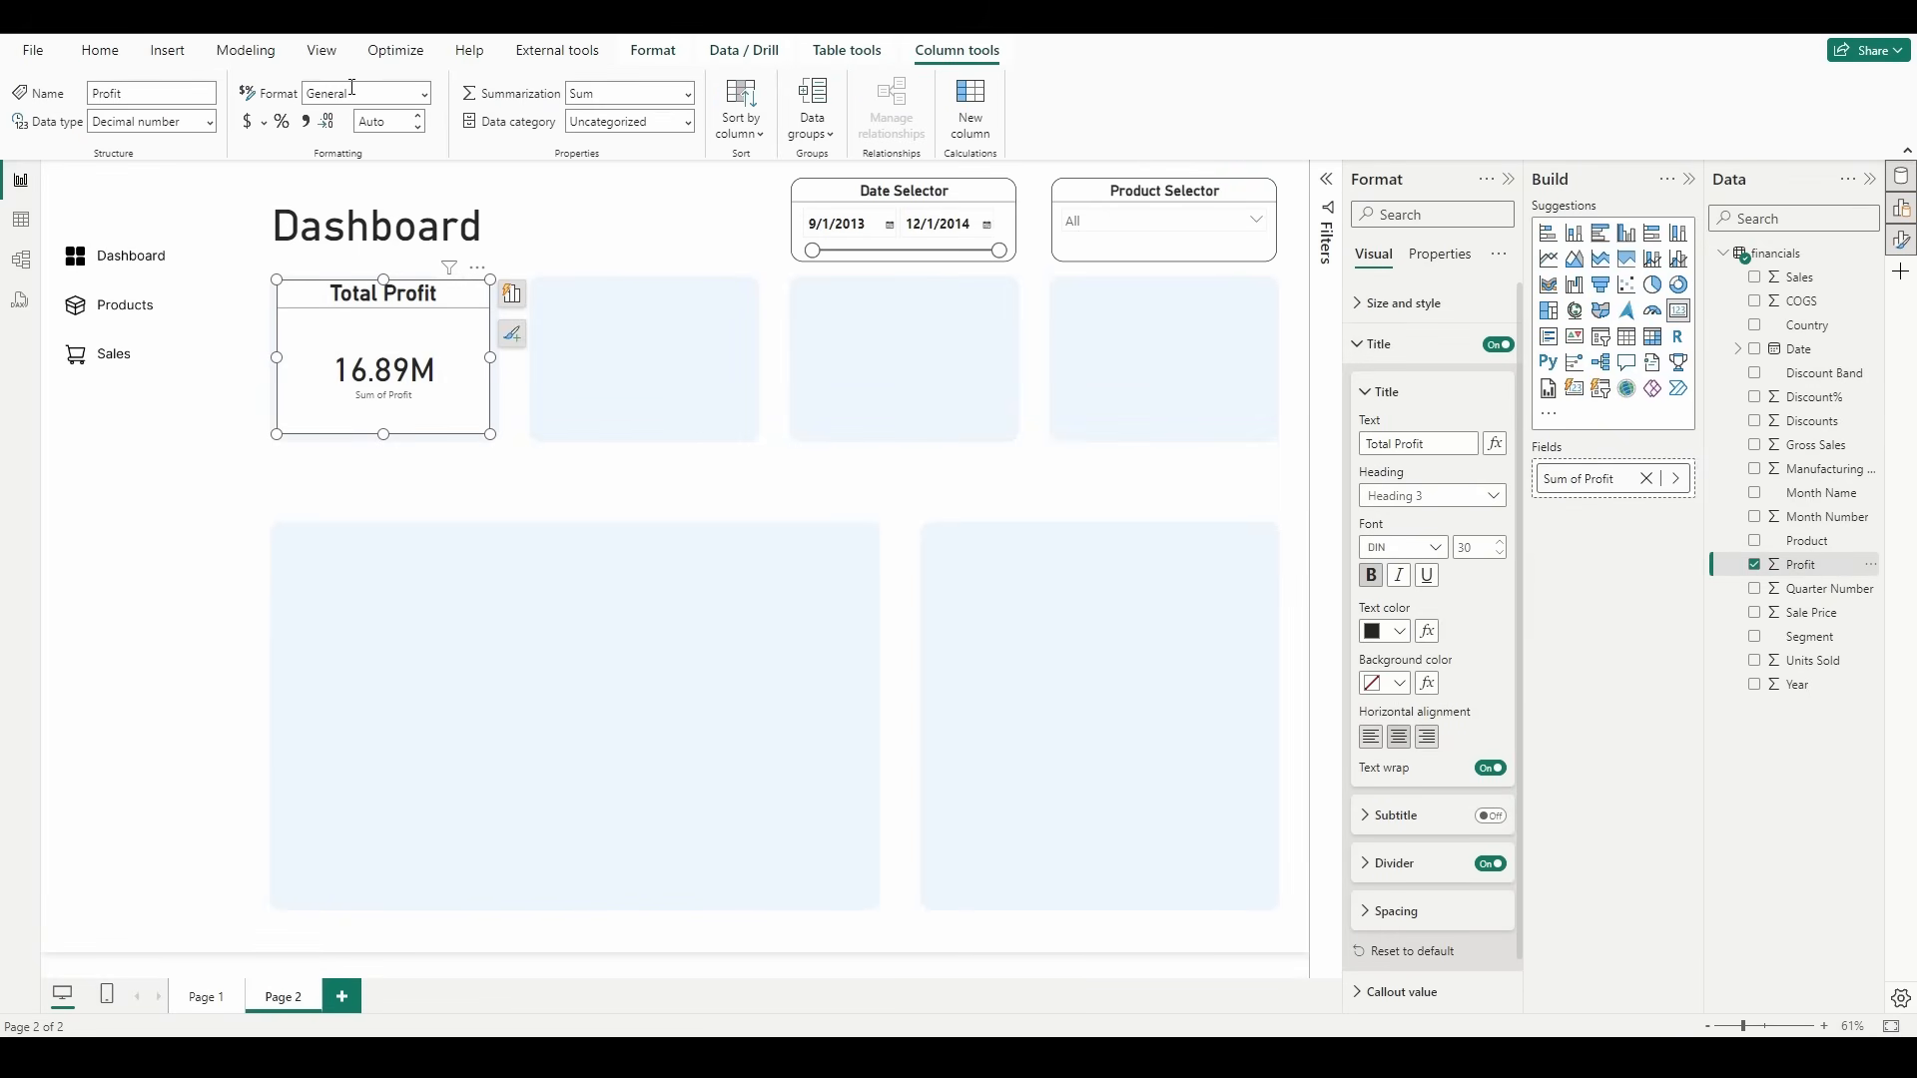
pyautogui.click(428, 94)
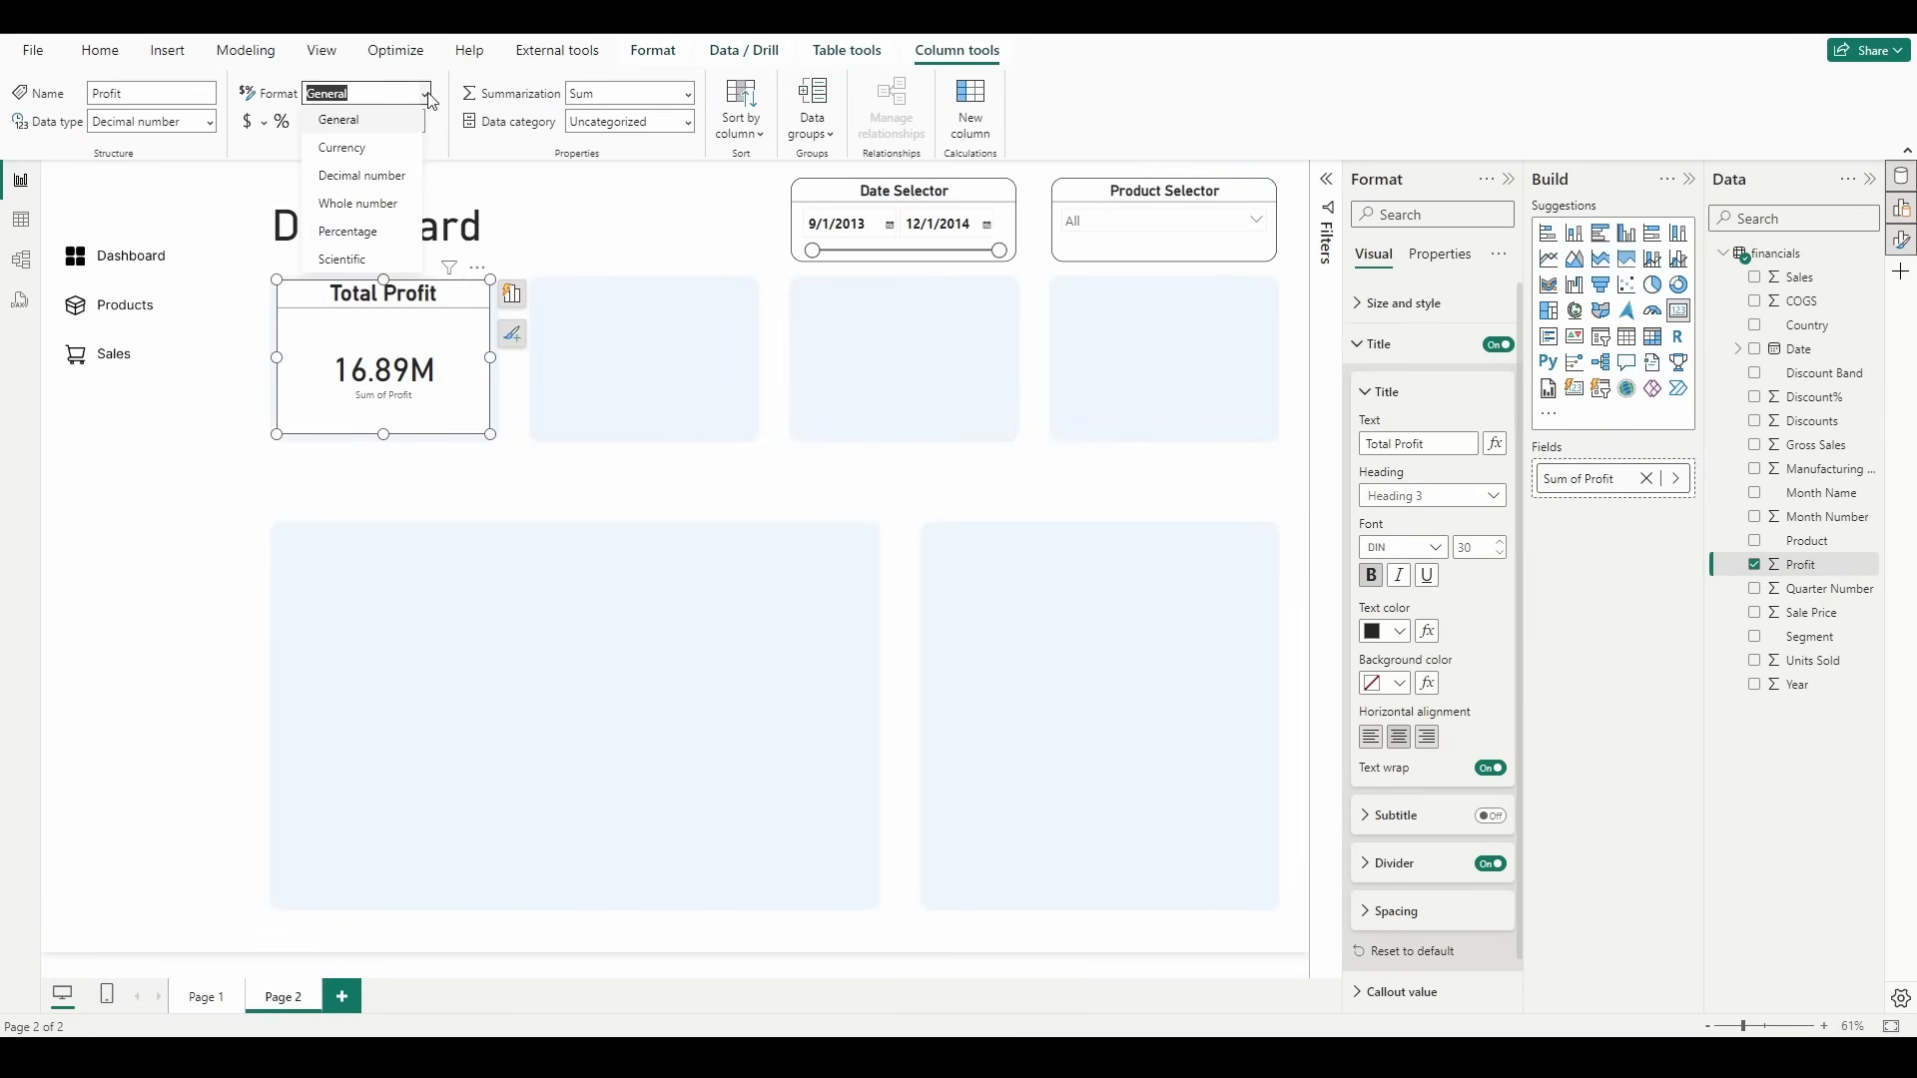
pyautogui.click(392, 149)
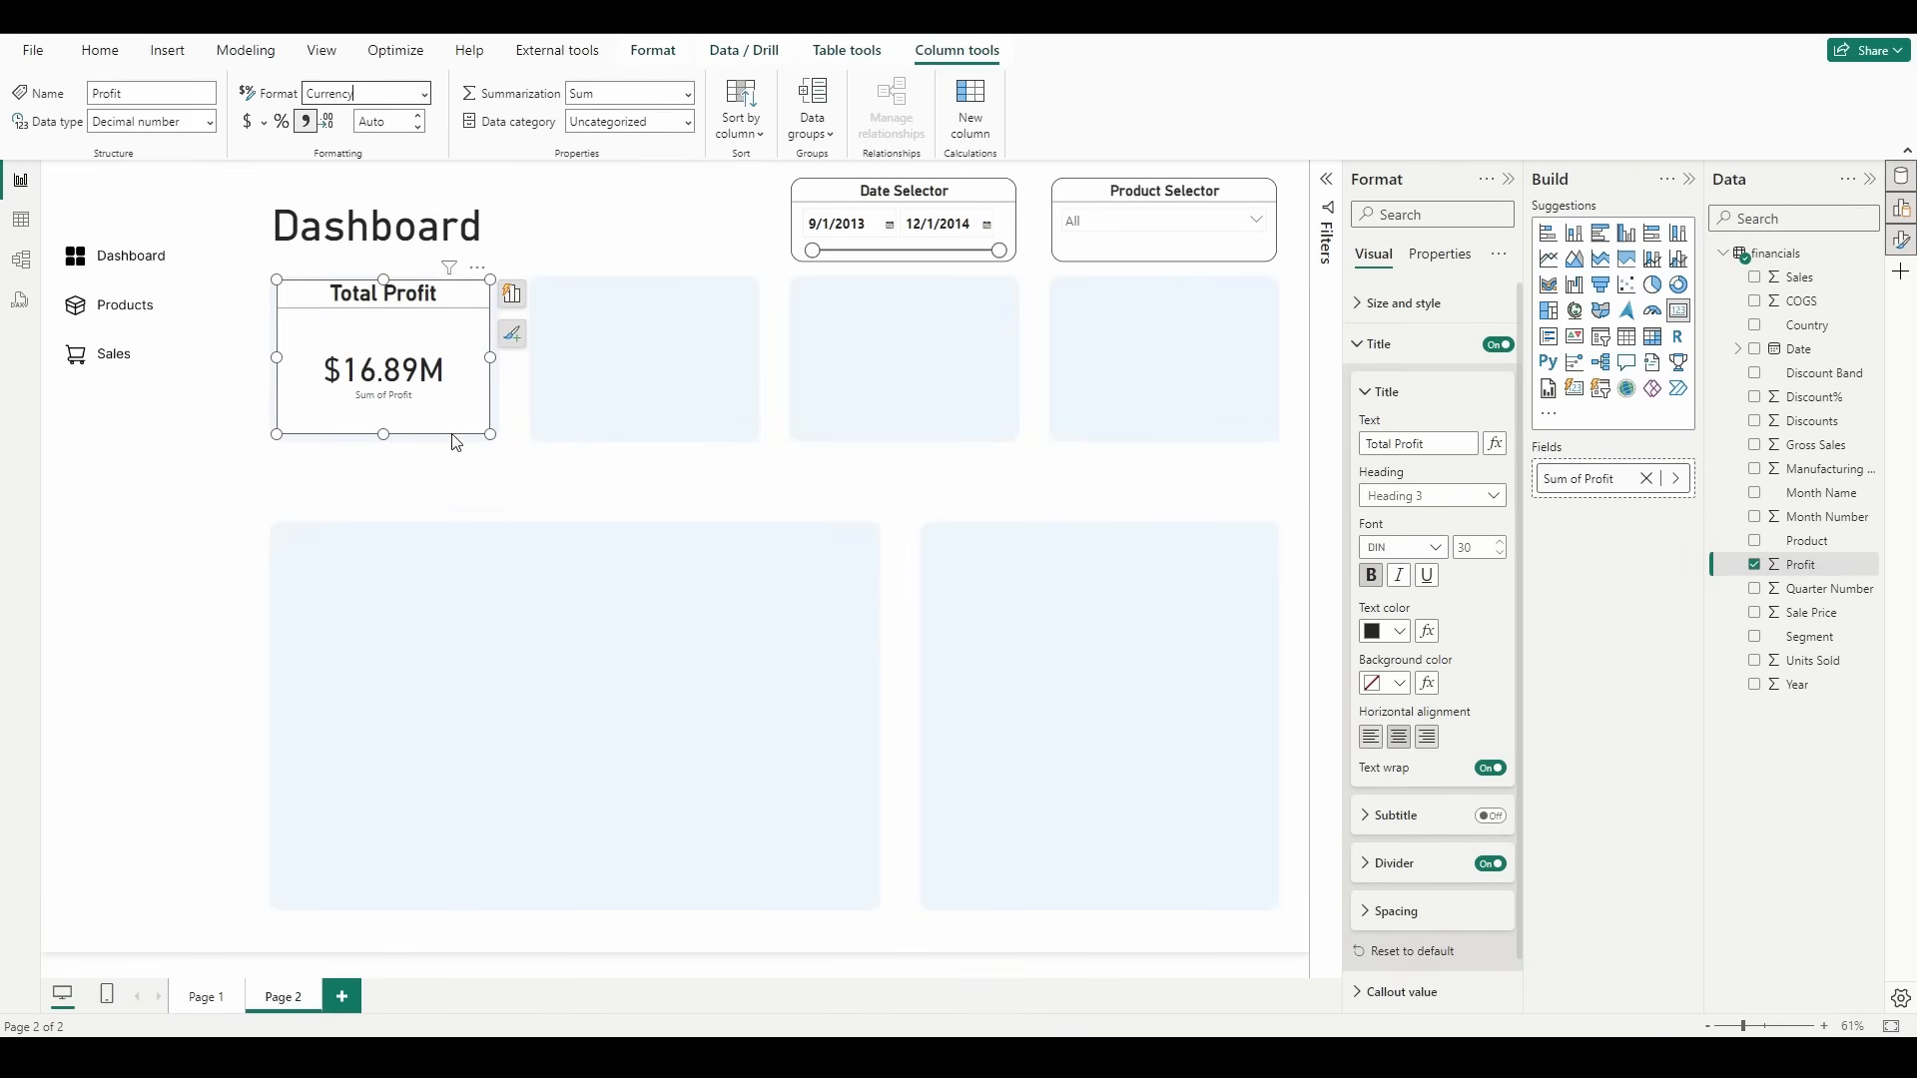
pyautogui.click(421, 116)
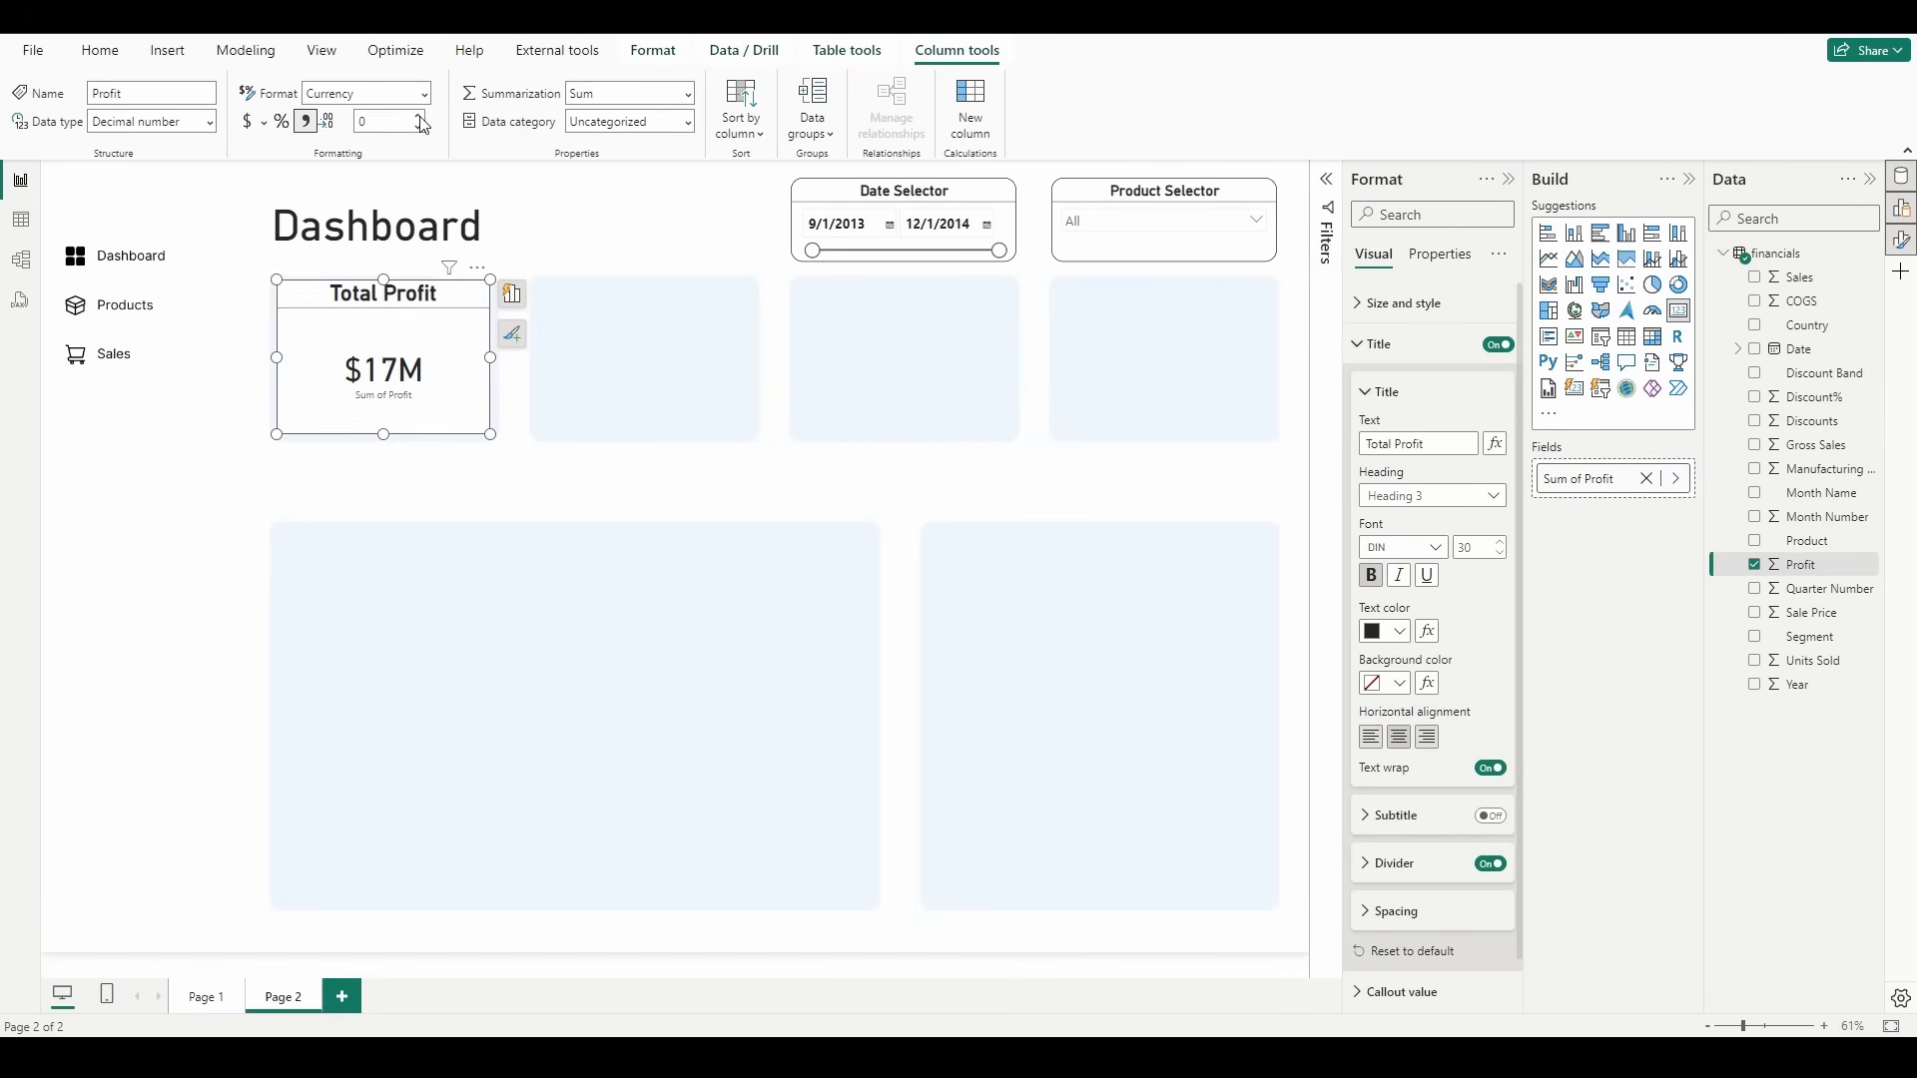
pyautogui.click(420, 116)
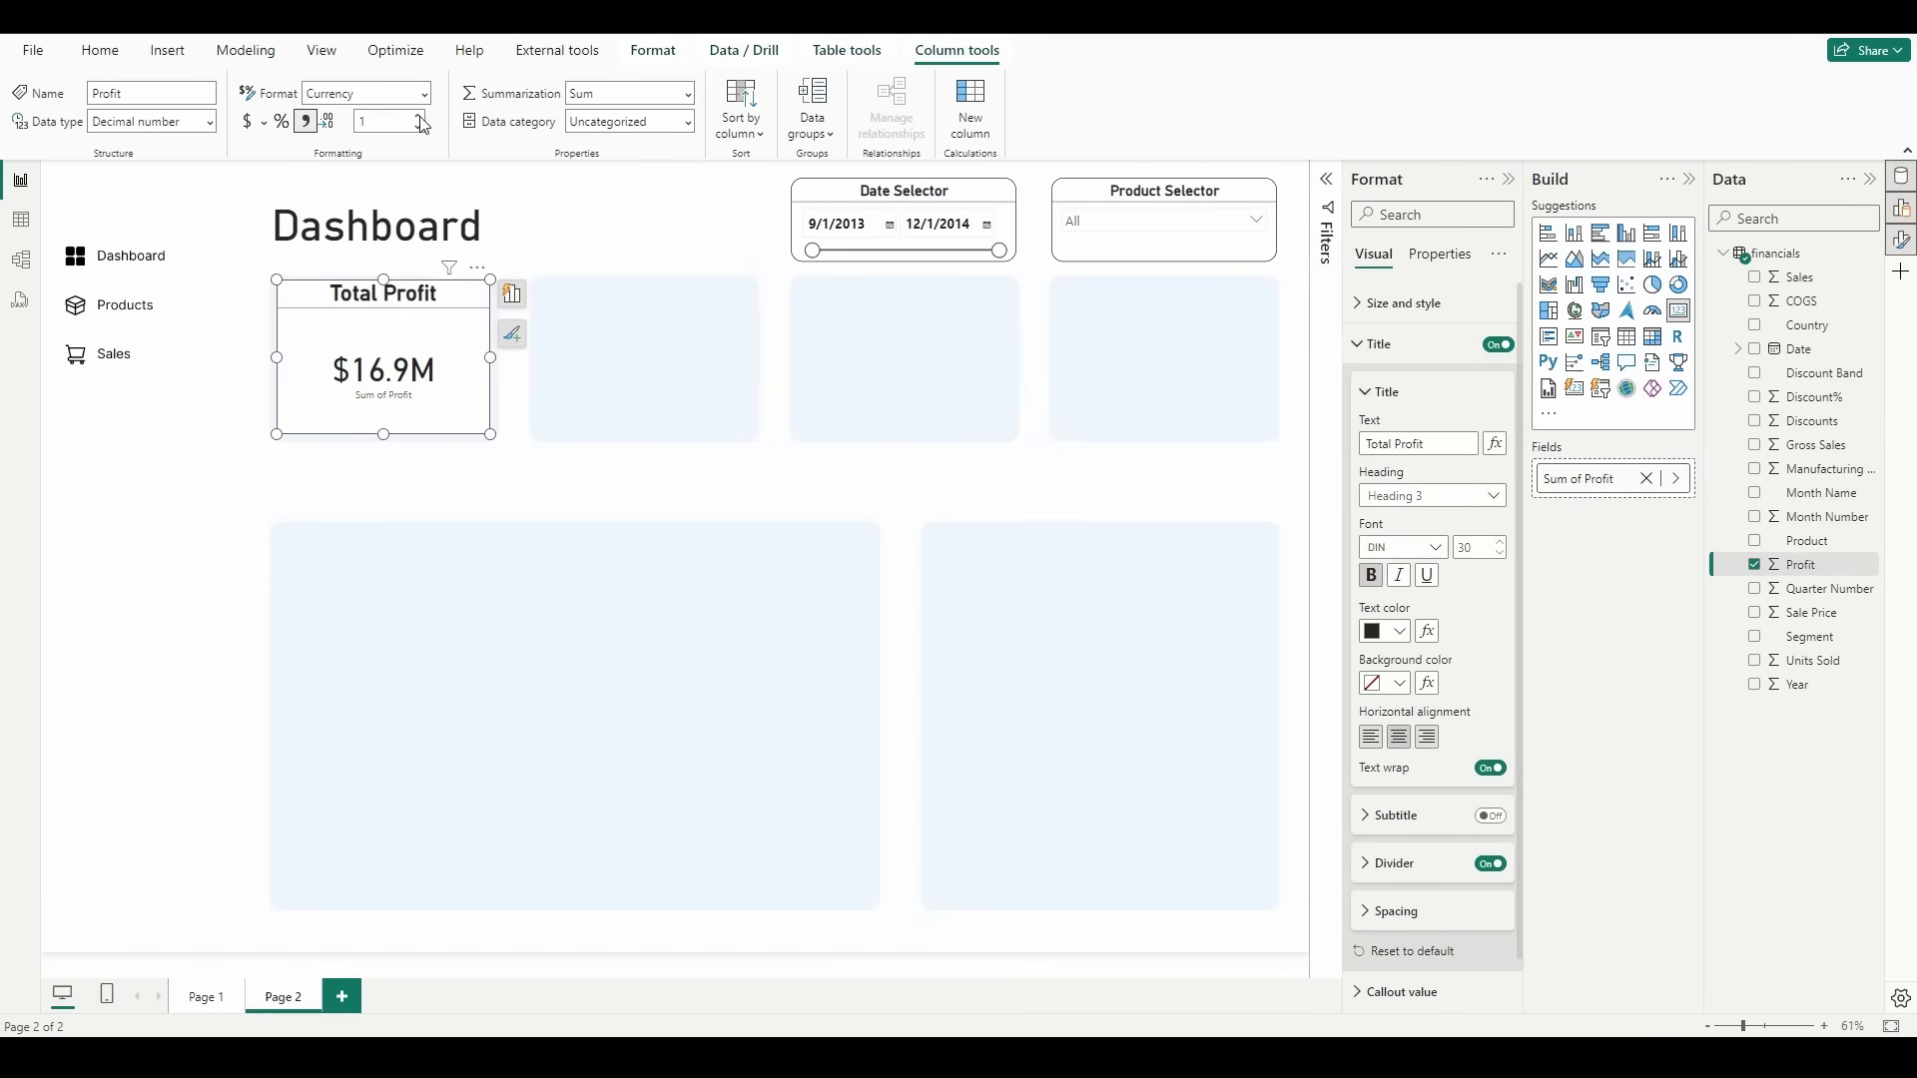
pyautogui.click(669, 333)
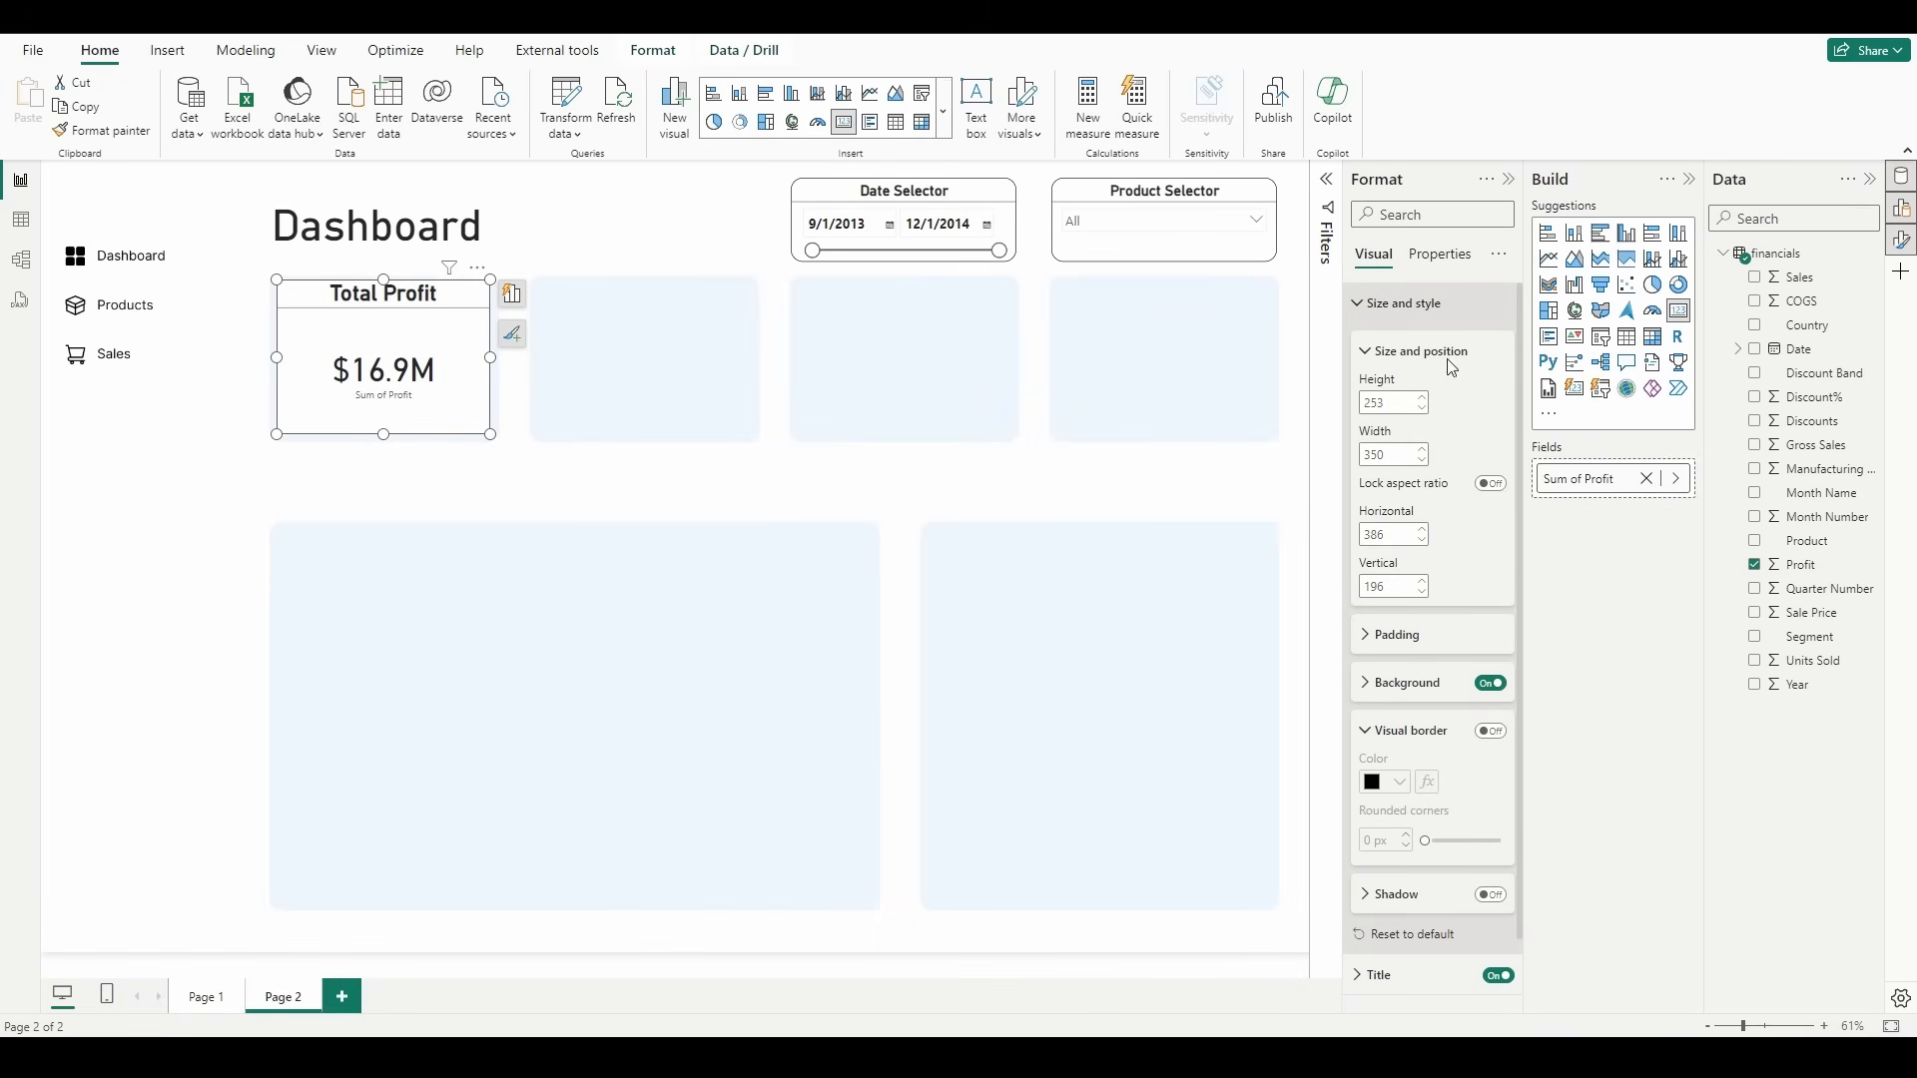
# Step: Turn off the Total Profit card's background so the tile behind it shows through
pyautogui.click(1491, 685)
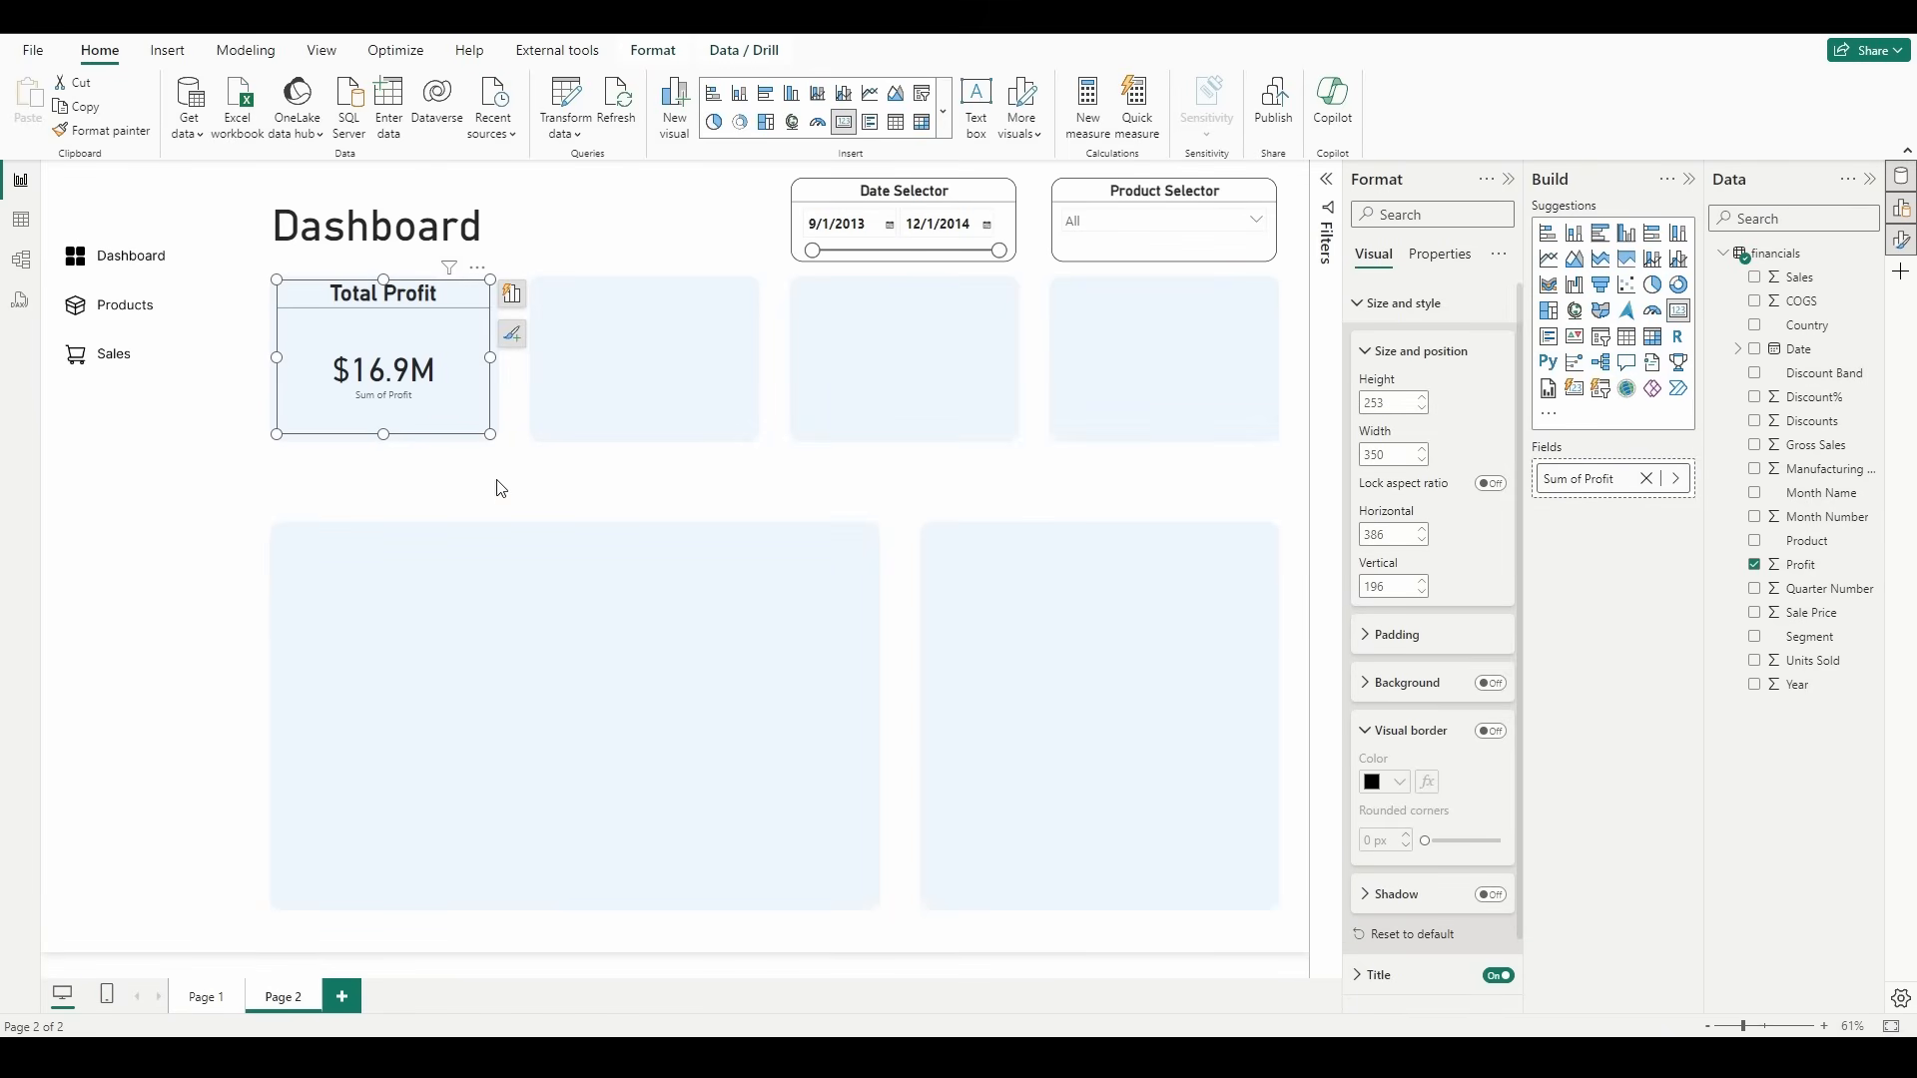
pyautogui.click(501, 489)
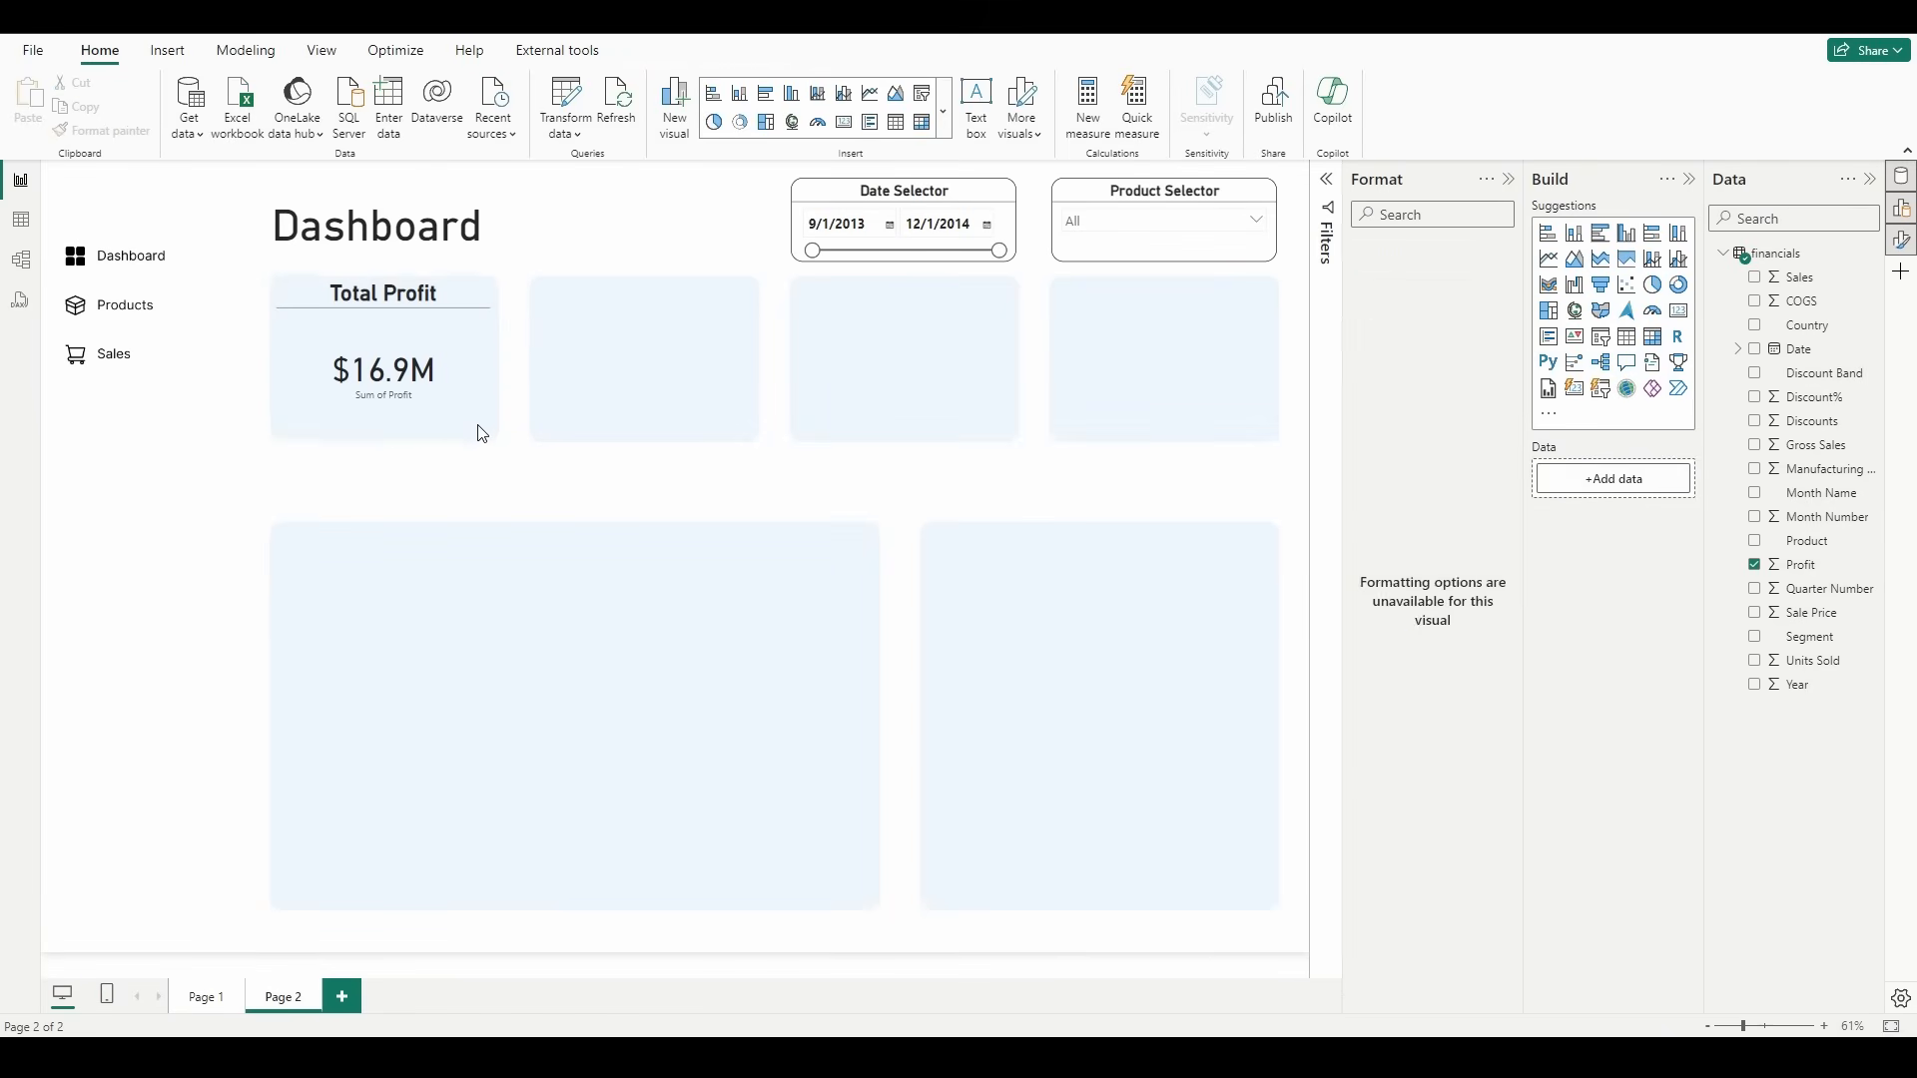
# Step: Duplicate the Total Profit card and place the copy in the second tile, level with the original
pyautogui.click(417, 354)
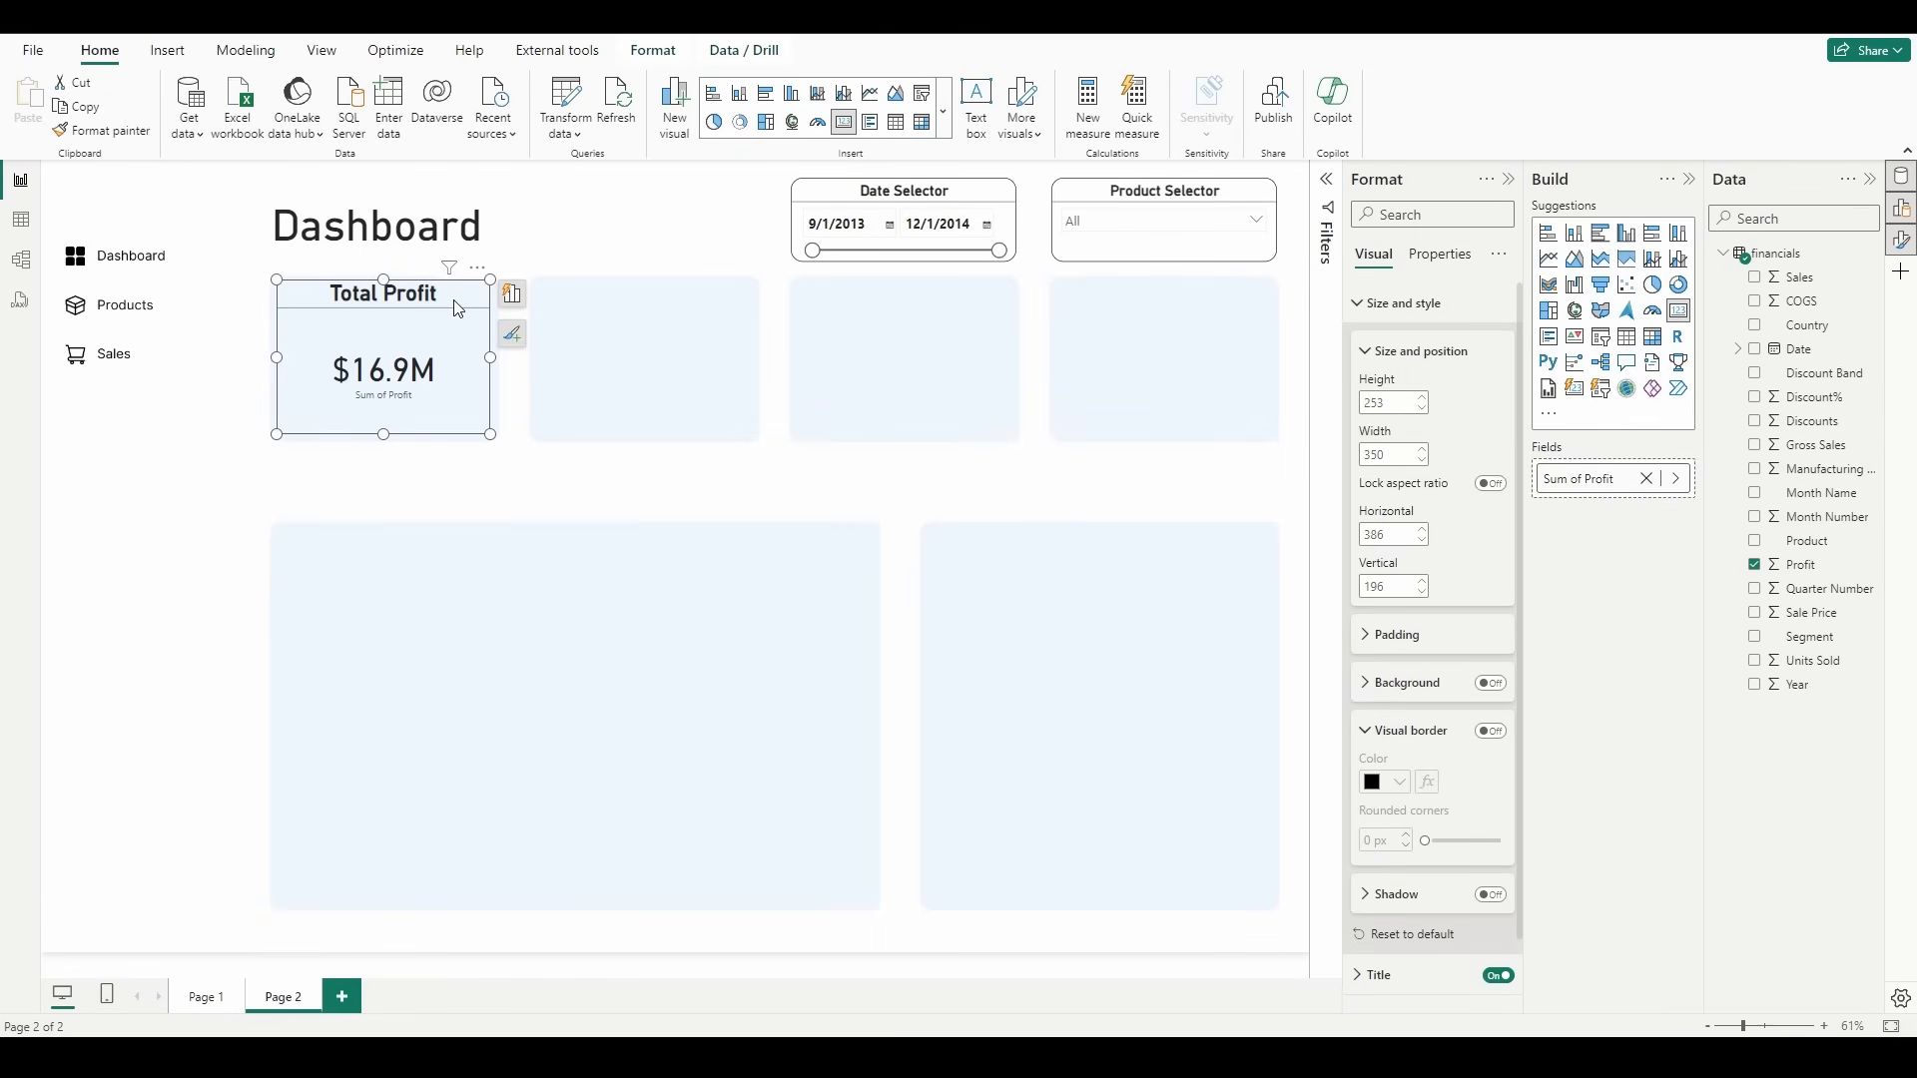
pyautogui.hotkey('ctrl', 'c')
pyautogui.hotkey('ctrl', 'v')
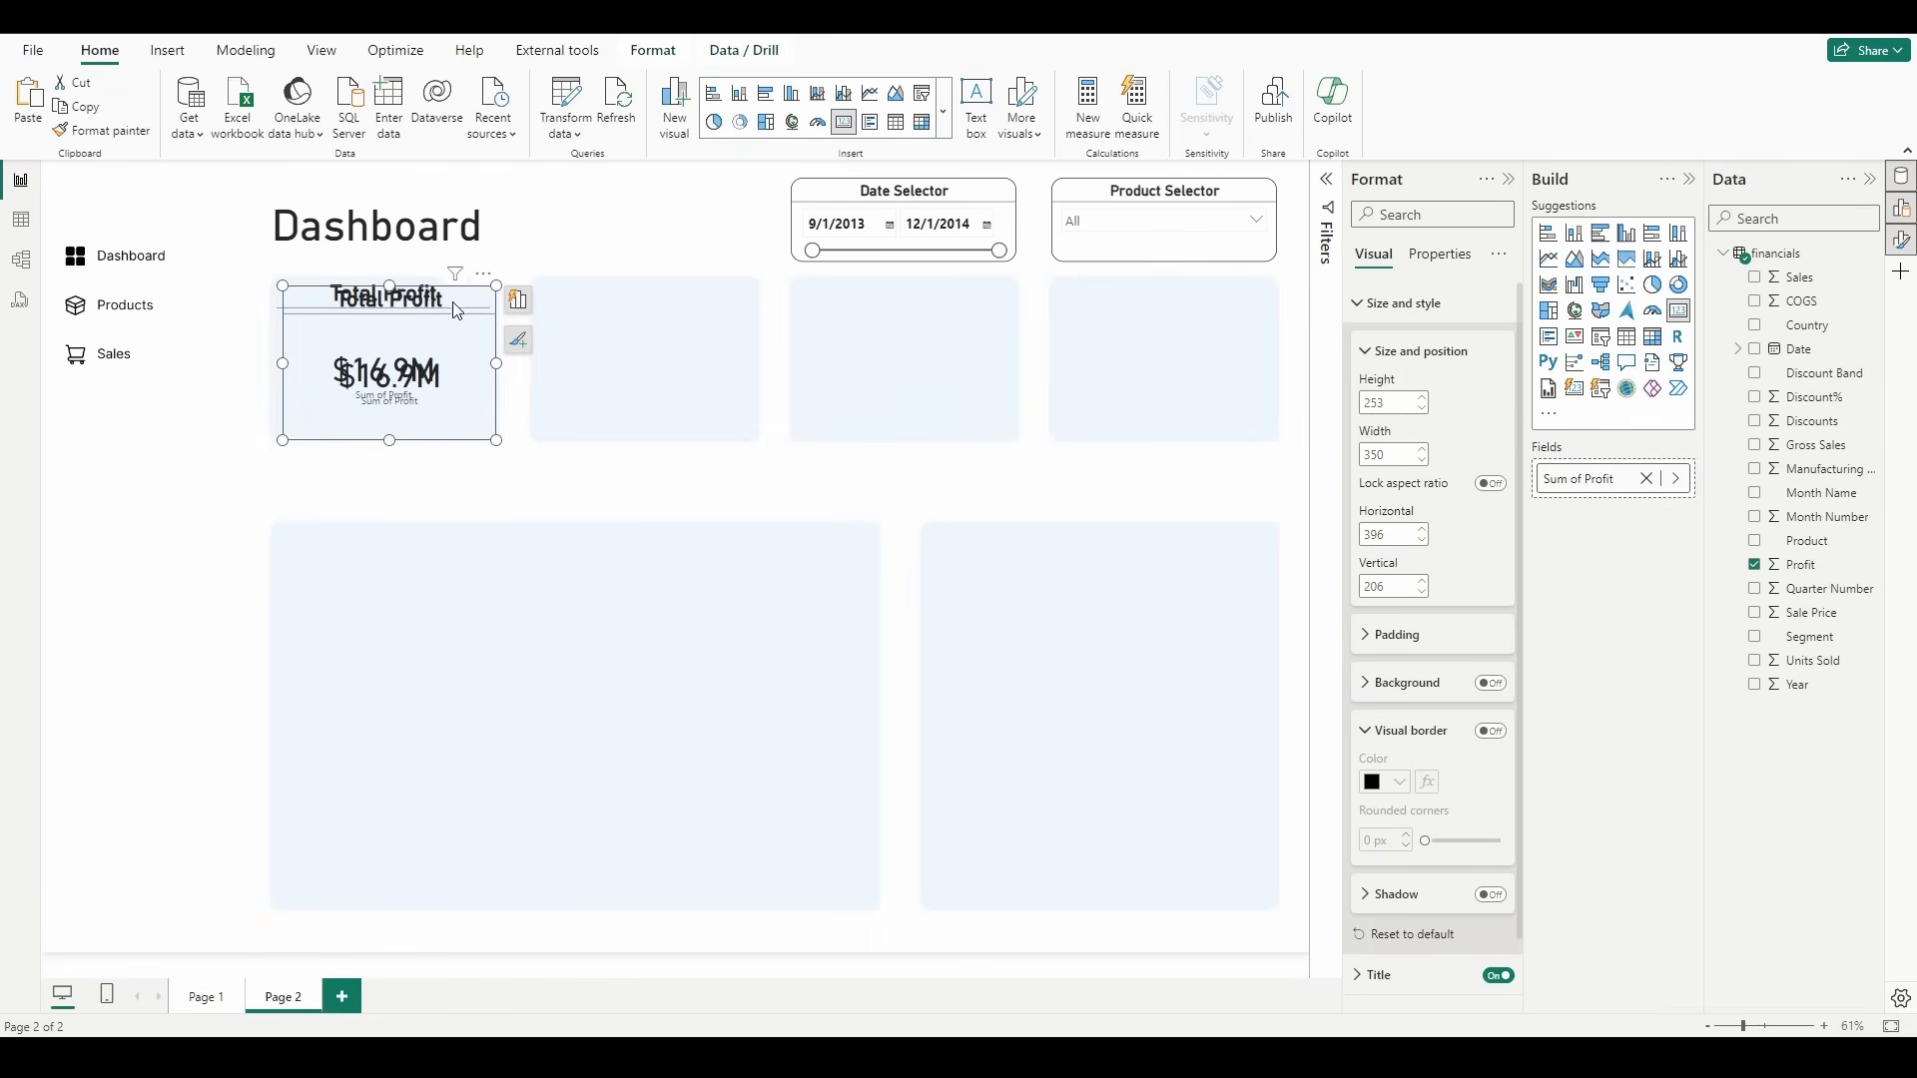
pyautogui.moveTo(457, 310); pyautogui.dragTo(709, 300)
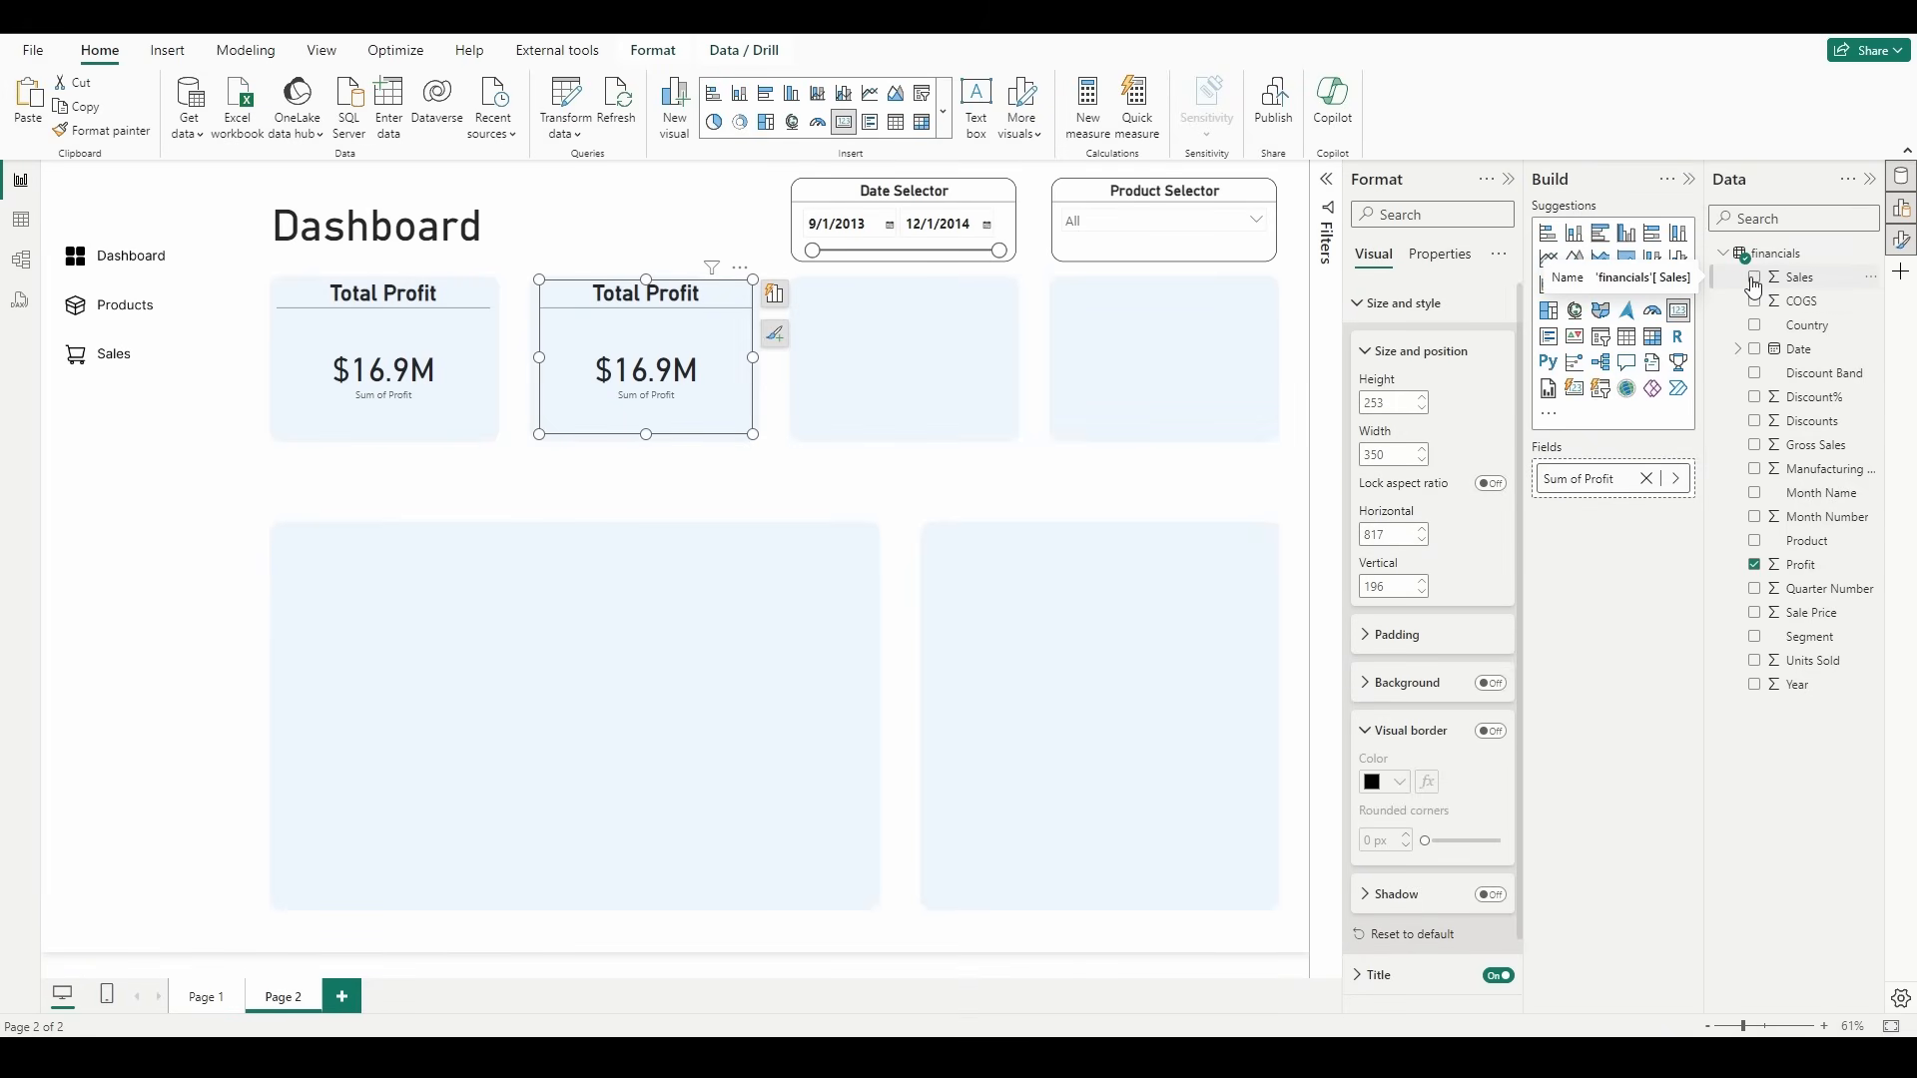
# Step: Replace the duplicated card's field with Sales and change its title to "Total Sales"
pyautogui.moveTo(1810, 288); pyautogui.dragTo(1625, 486)
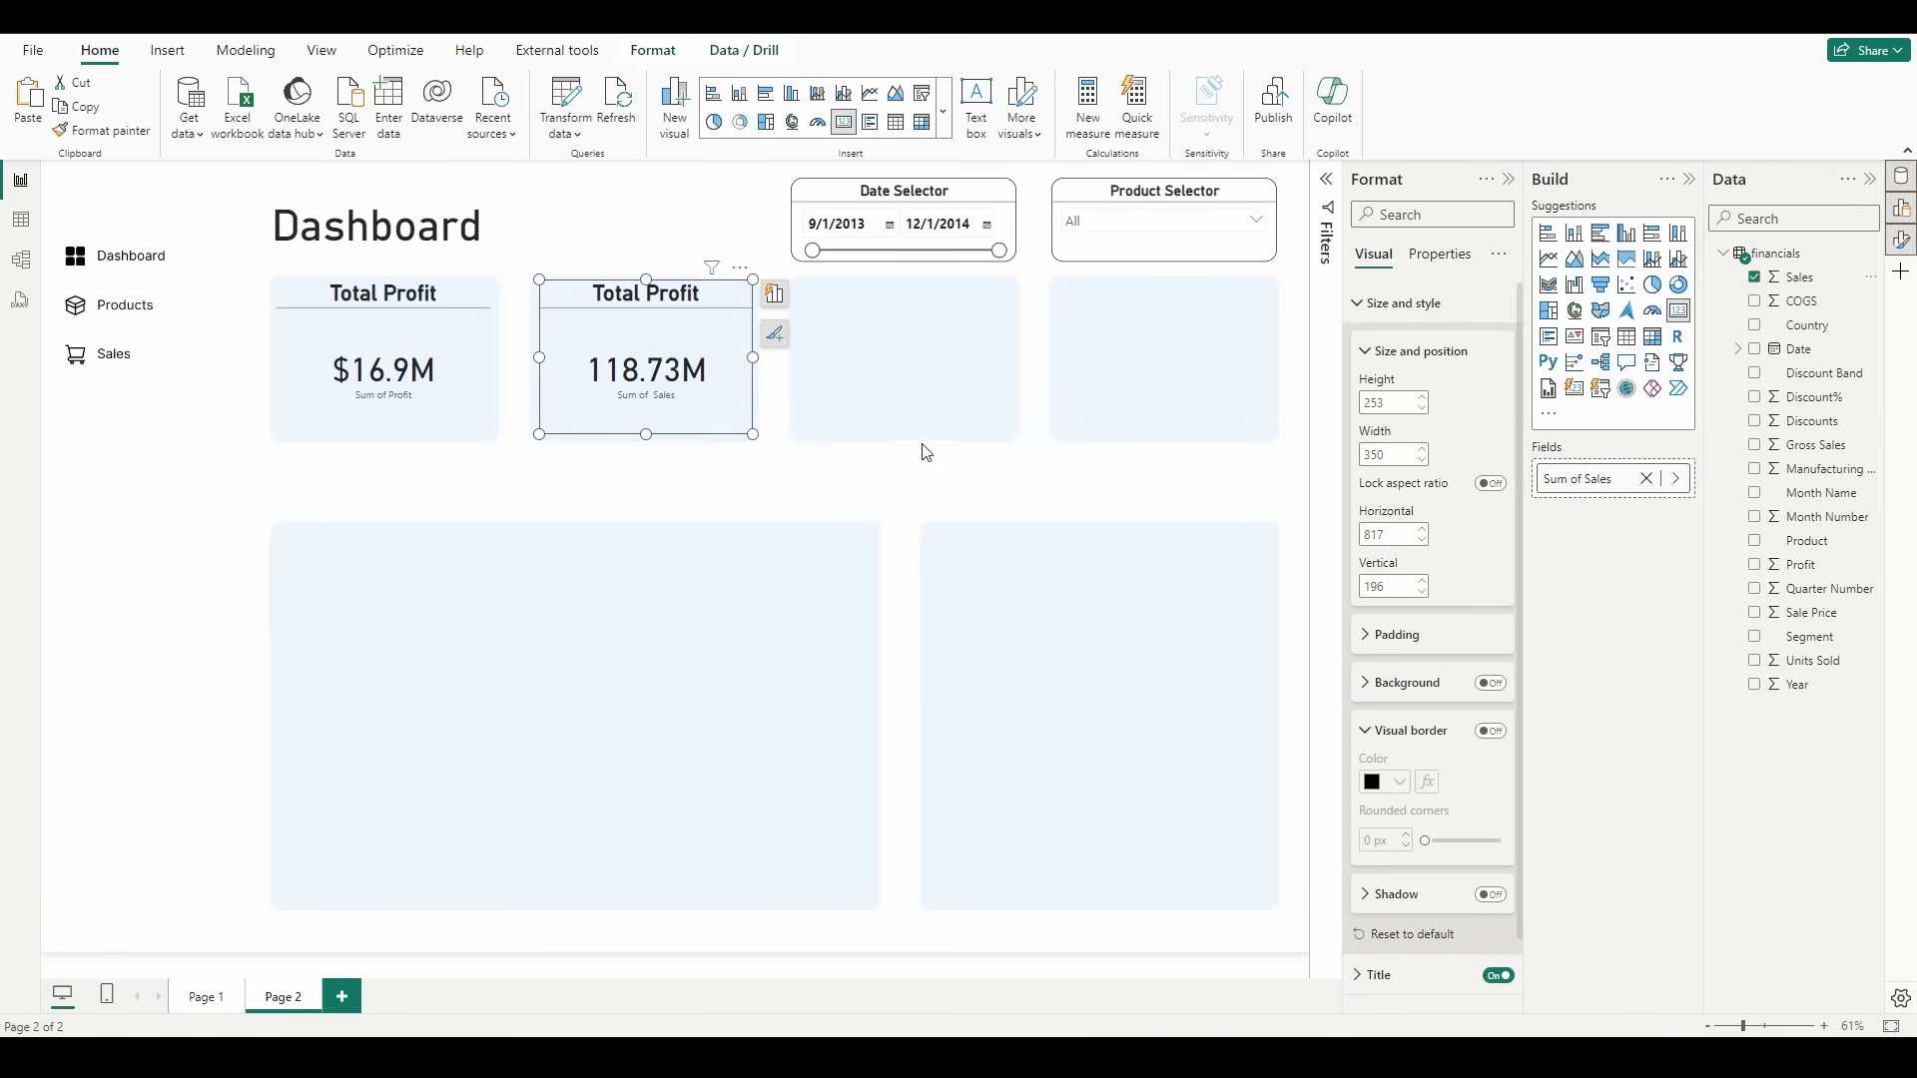
pyautogui.doubleClick(674, 299)
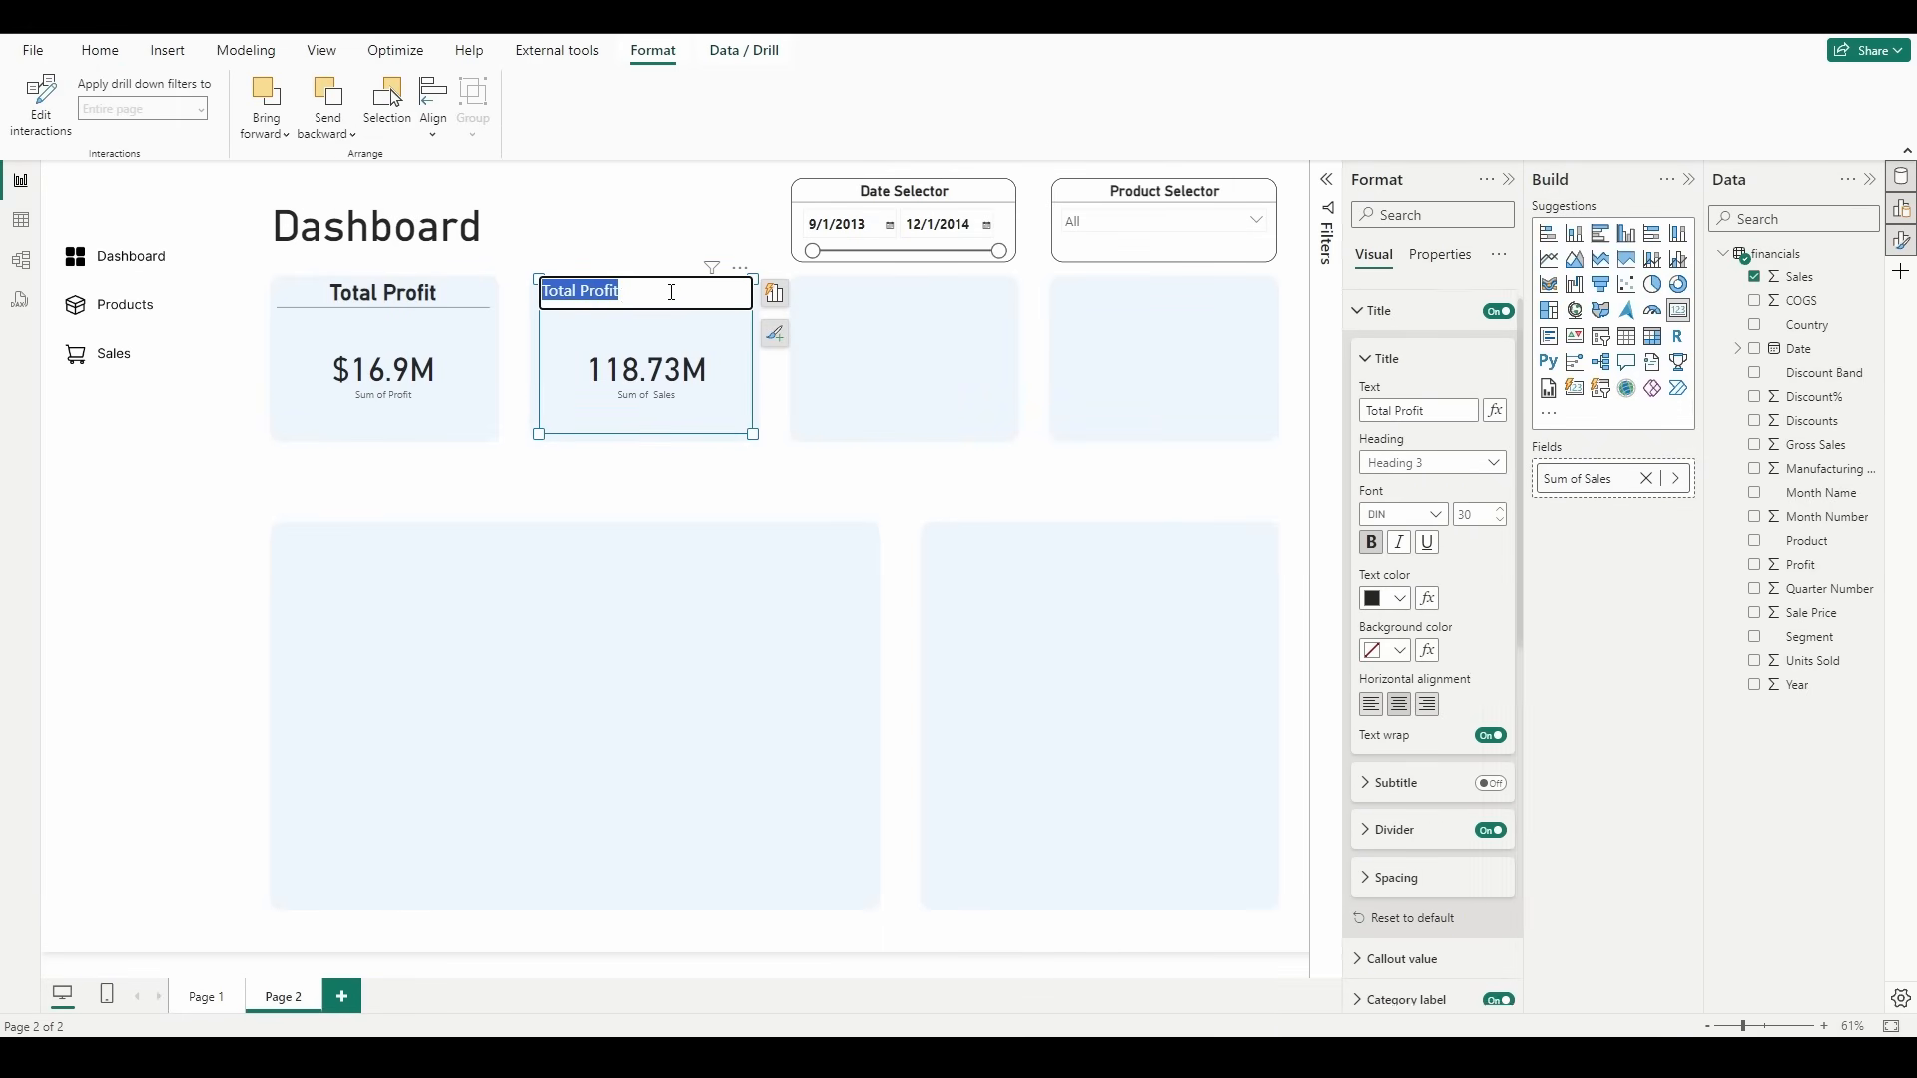
pyautogui.click(626, 293)
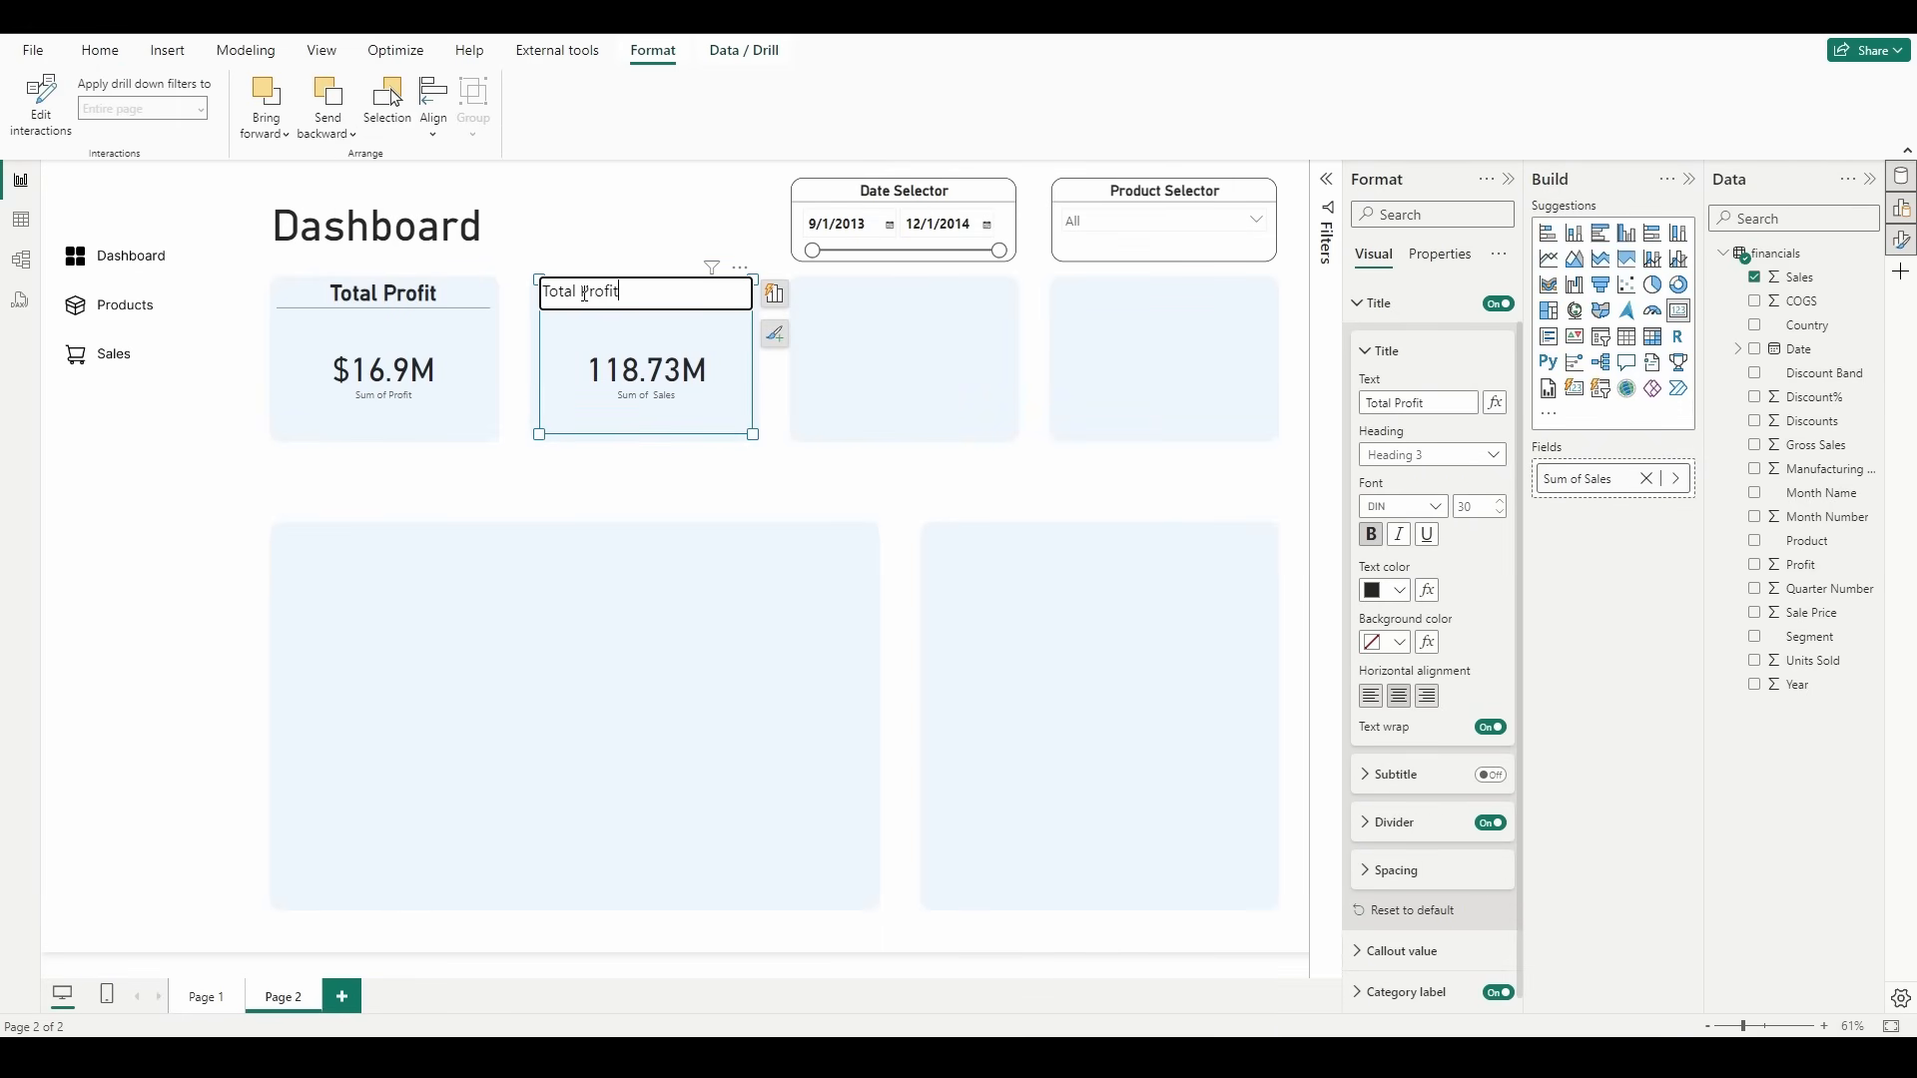
pyautogui.doubleClick(585, 294)
pyautogui.write('Sales')
pyautogui.press('Return')
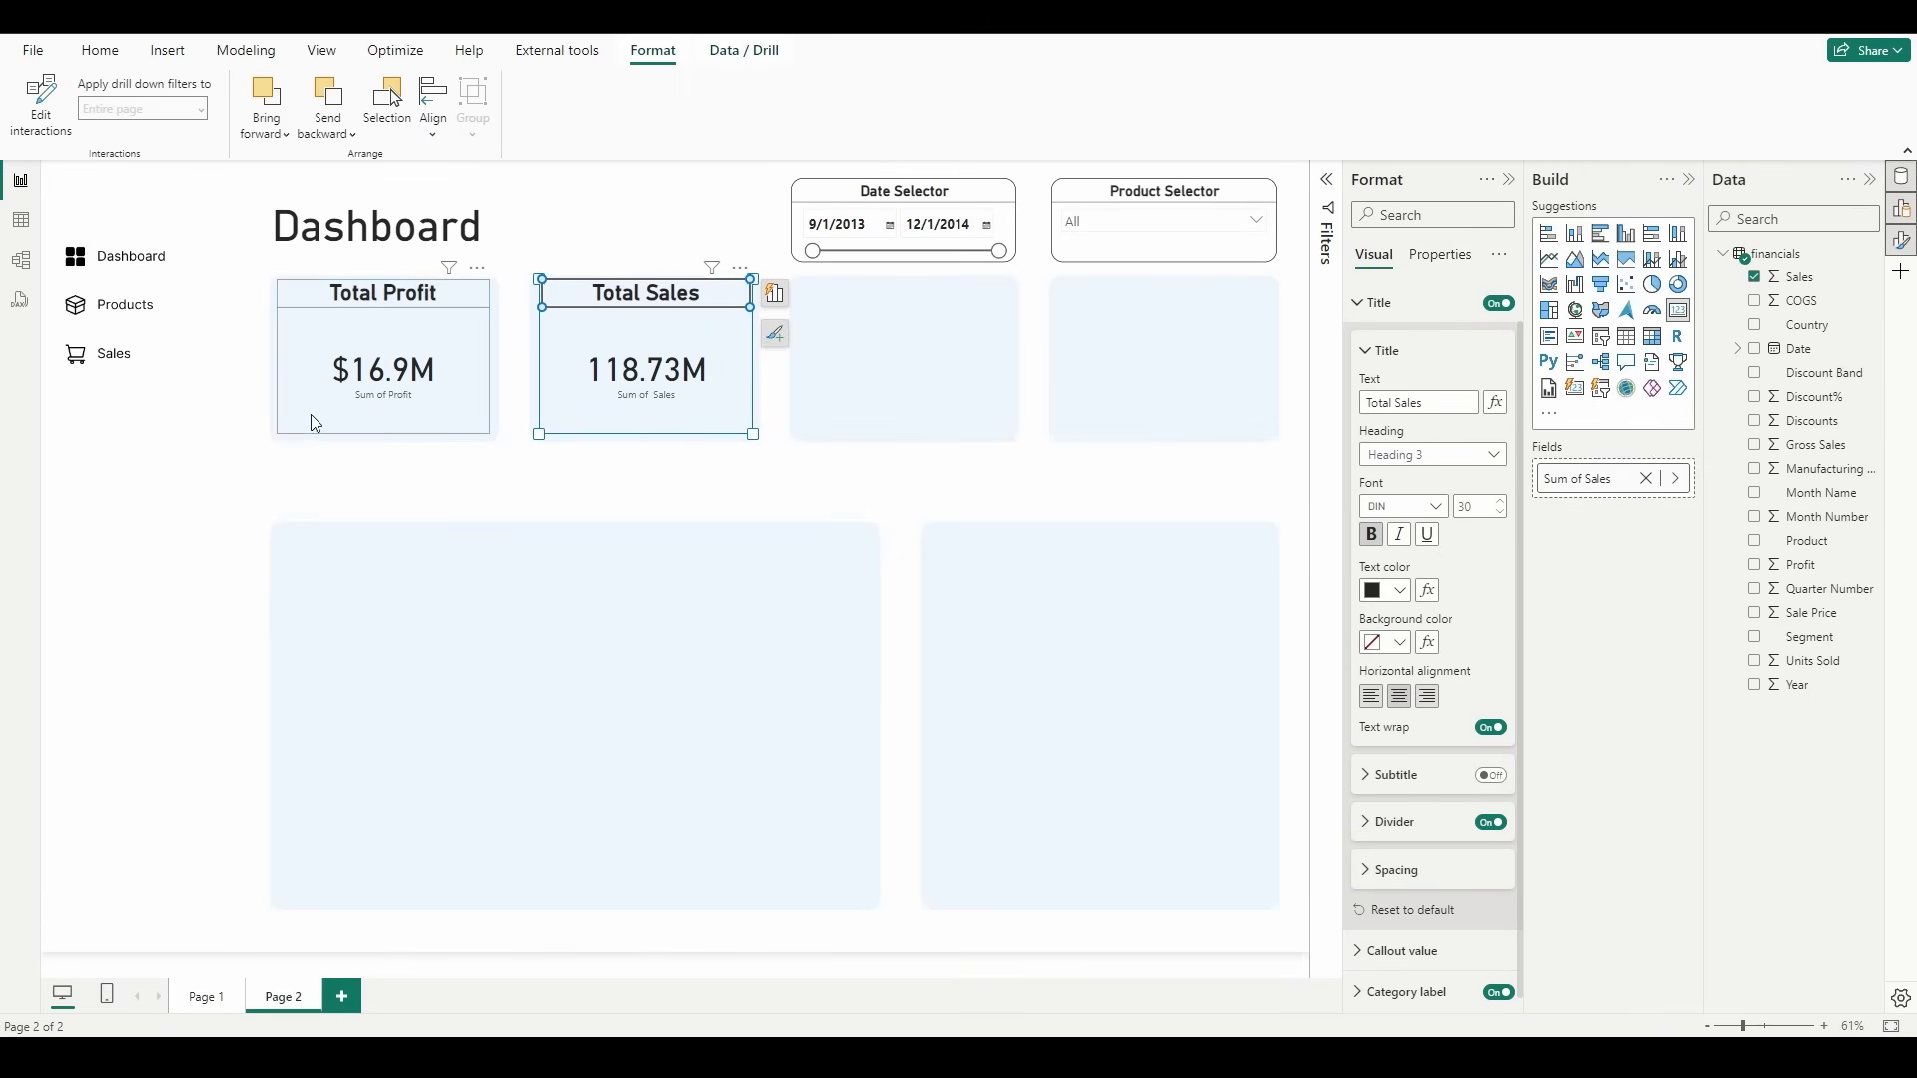
# Step: Turn off the category label on both the Total Profit and Total Sales cards
pyautogui.click(395, 423)
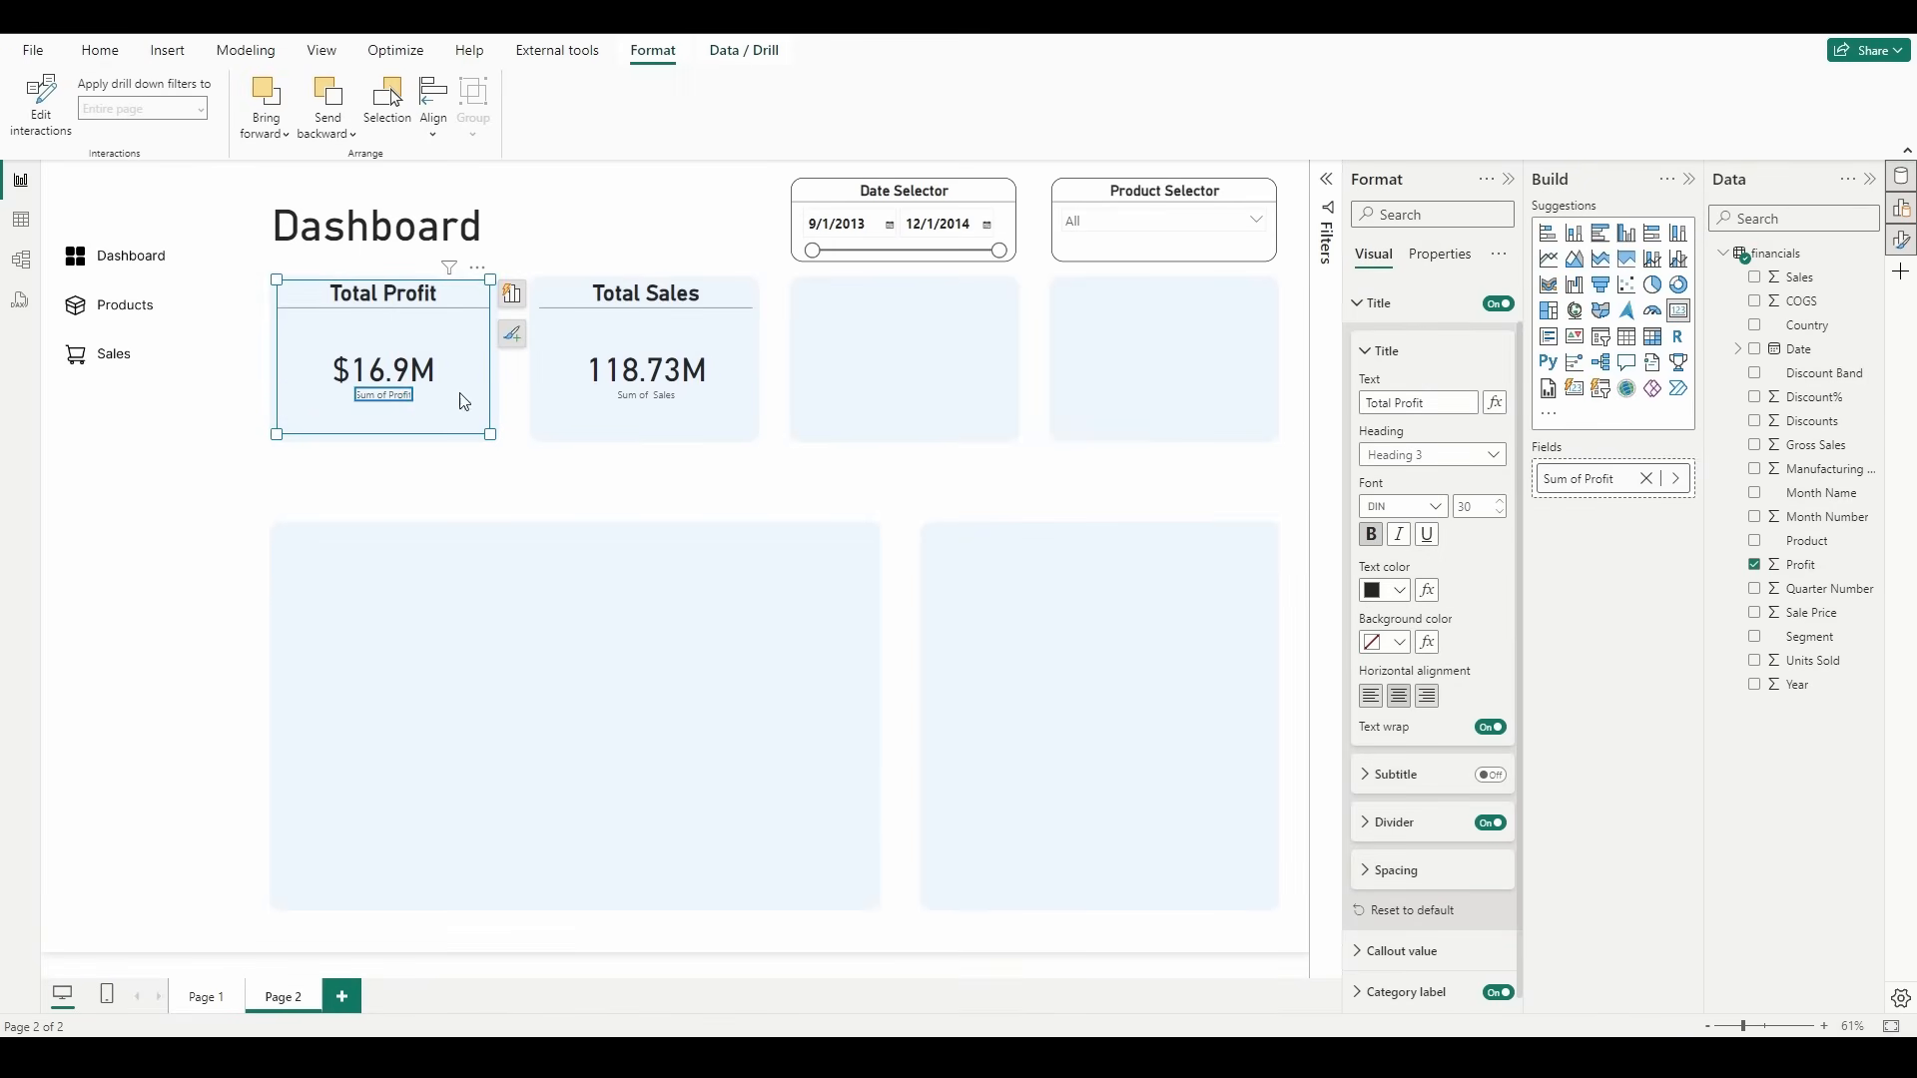
pyautogui.click(1422, 307)
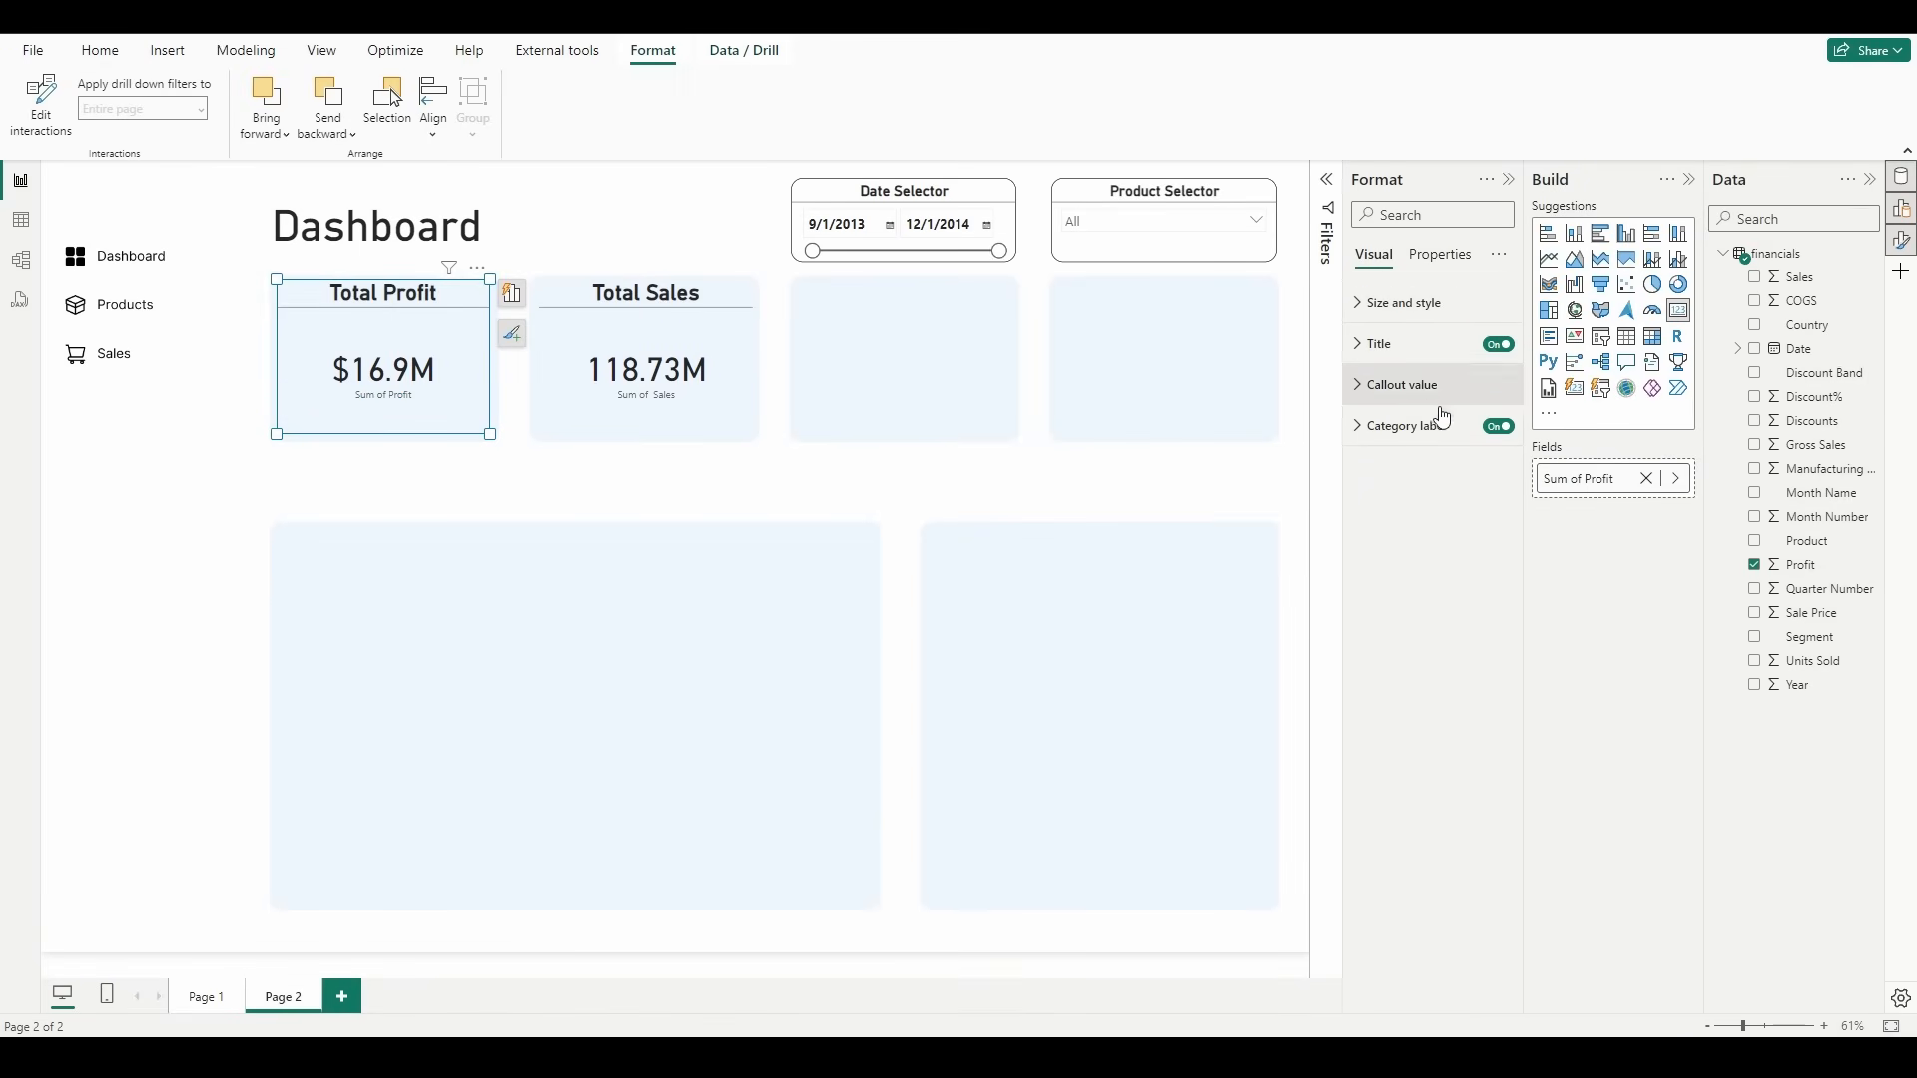
pyautogui.click(1498, 429)
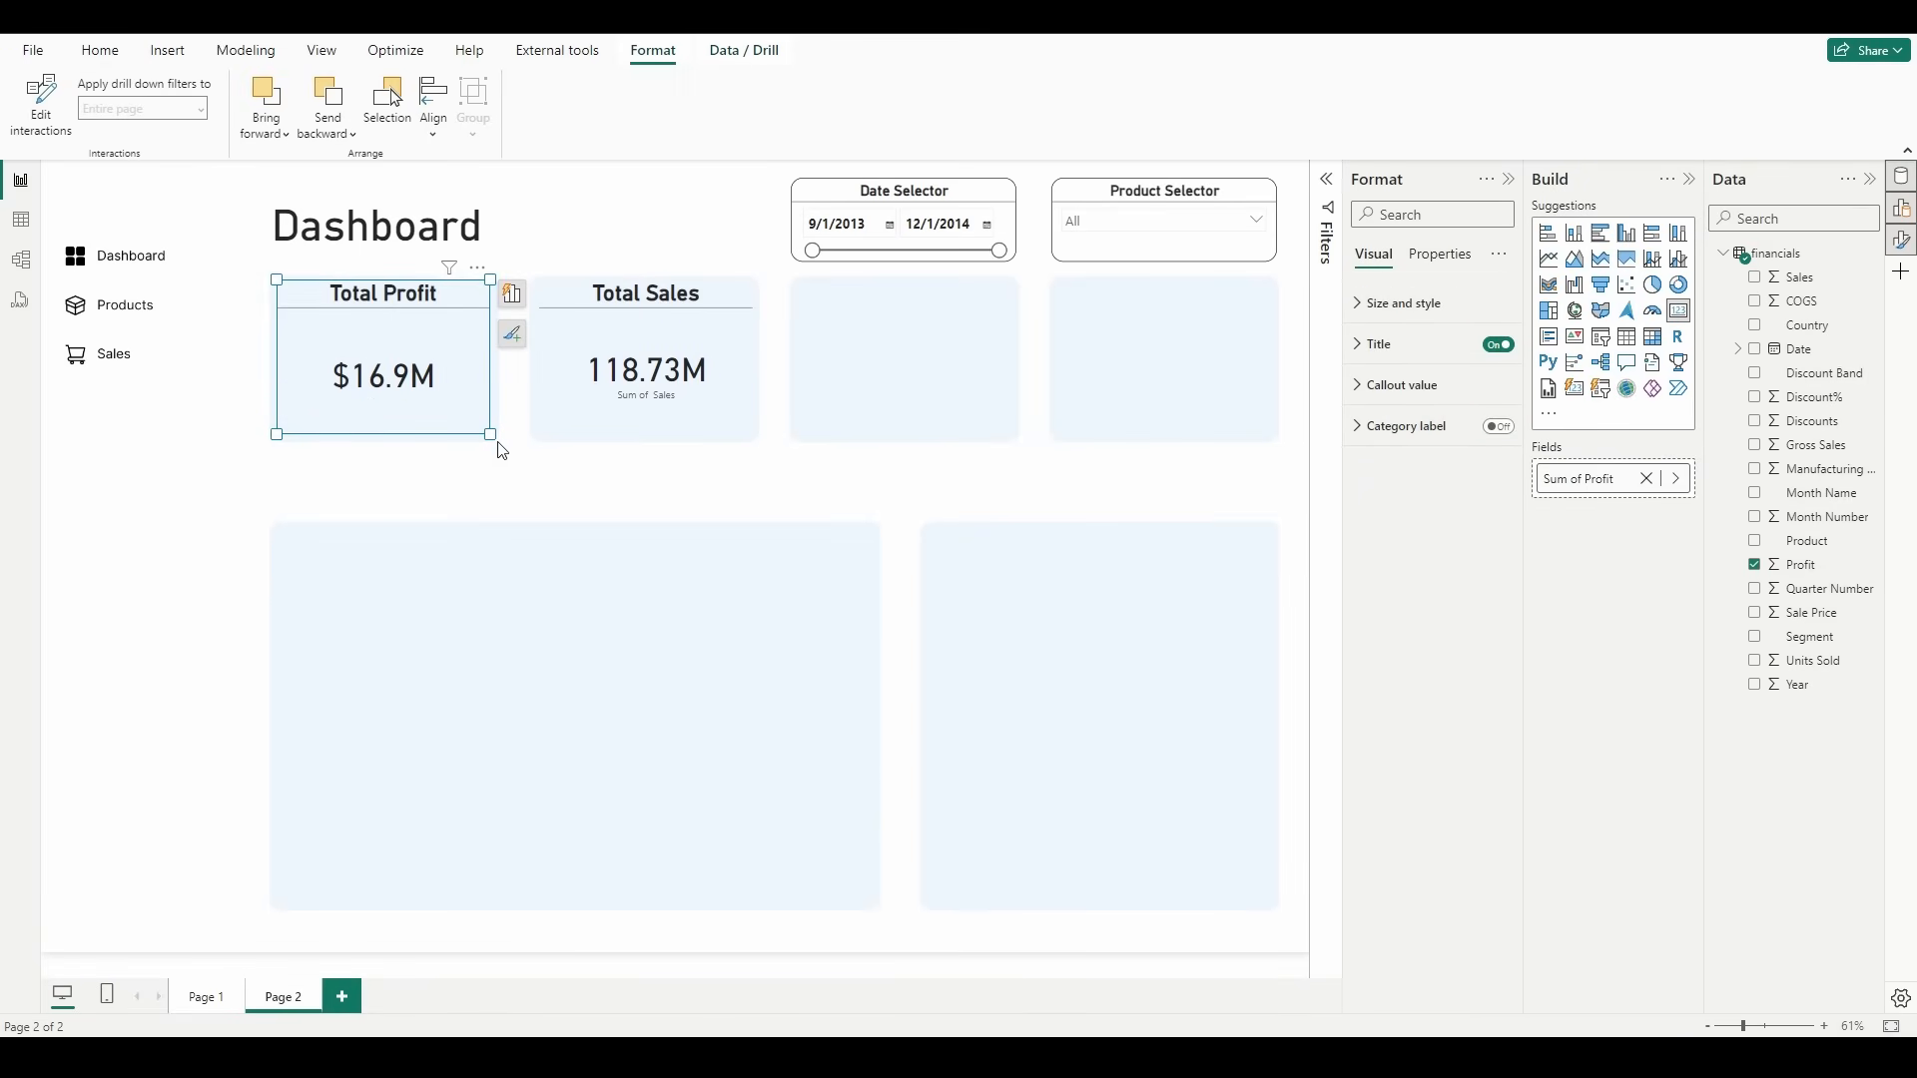
pyautogui.click(588, 338)
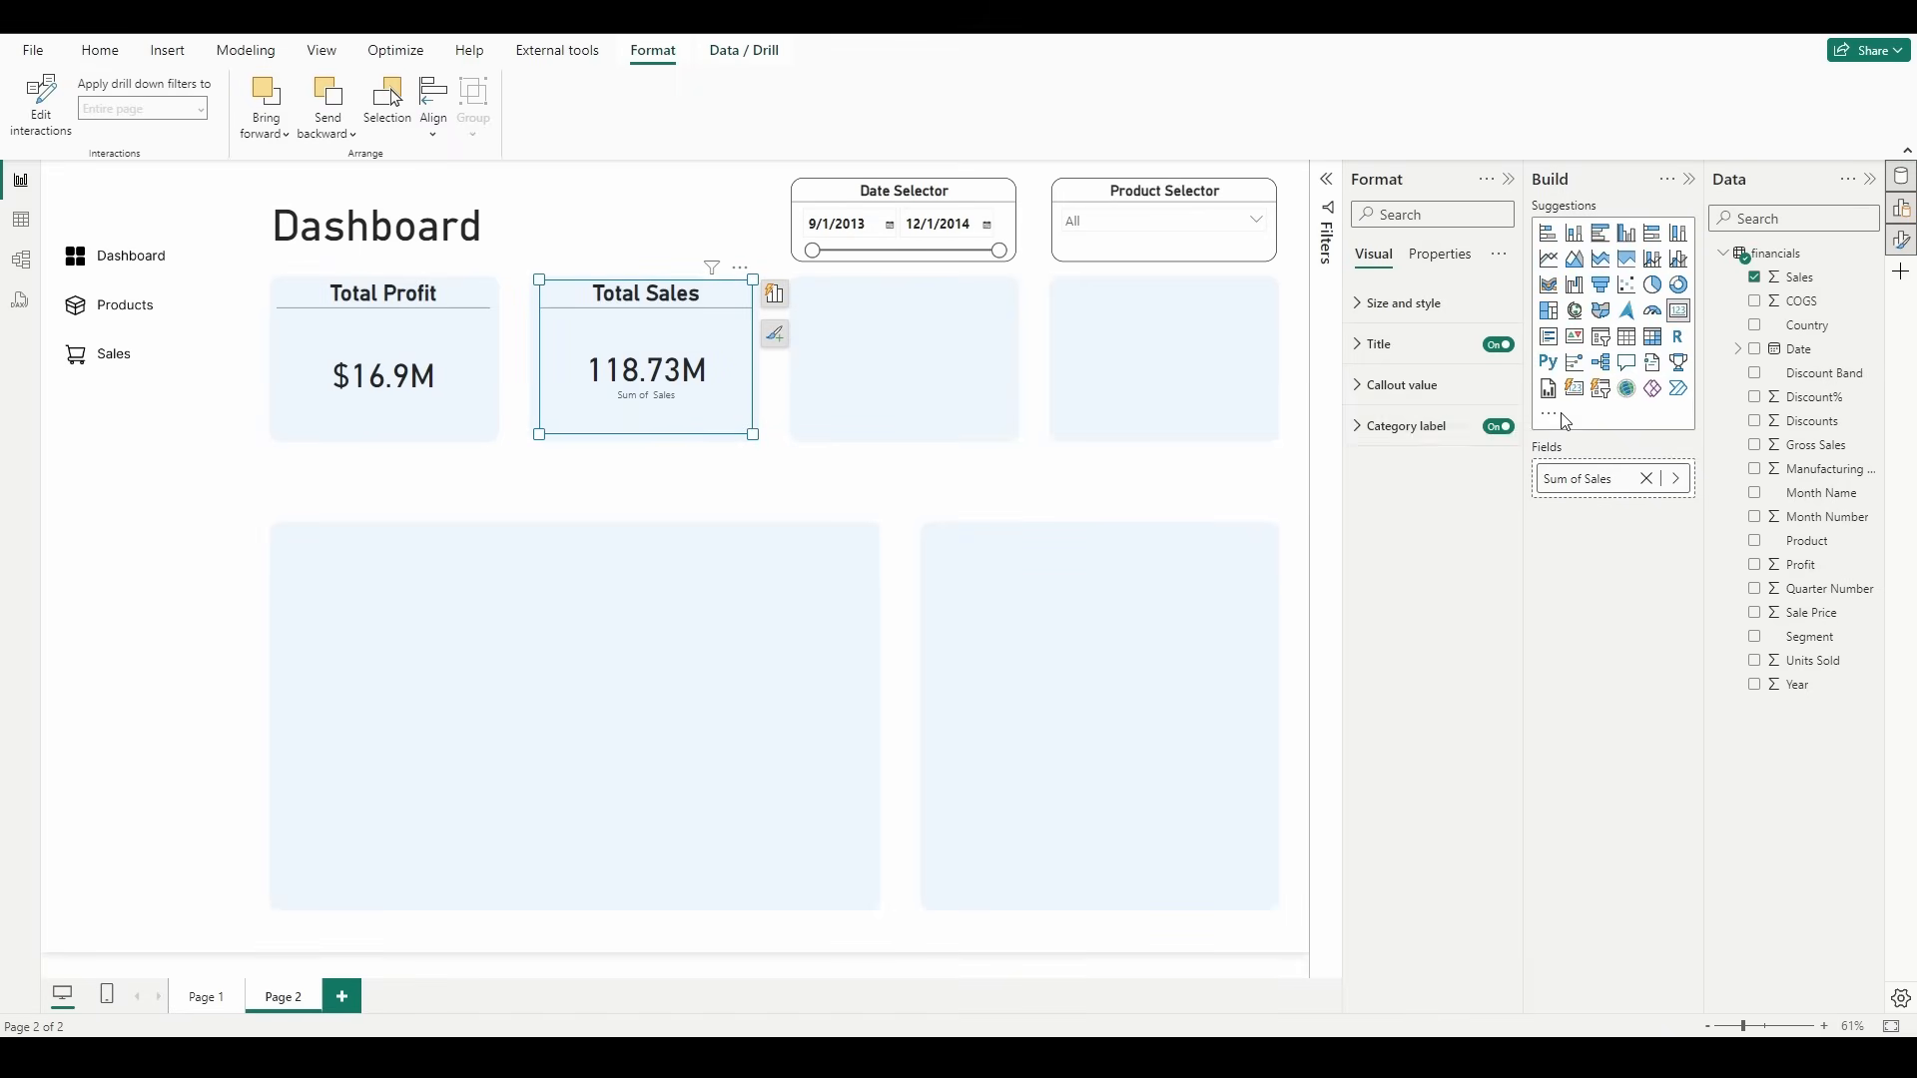
pyautogui.click(1499, 429)
pyautogui.click(705, 442)
# Step: Format the Sales column as Currency with 1 decimal place
pyautogui.click(689, 417)
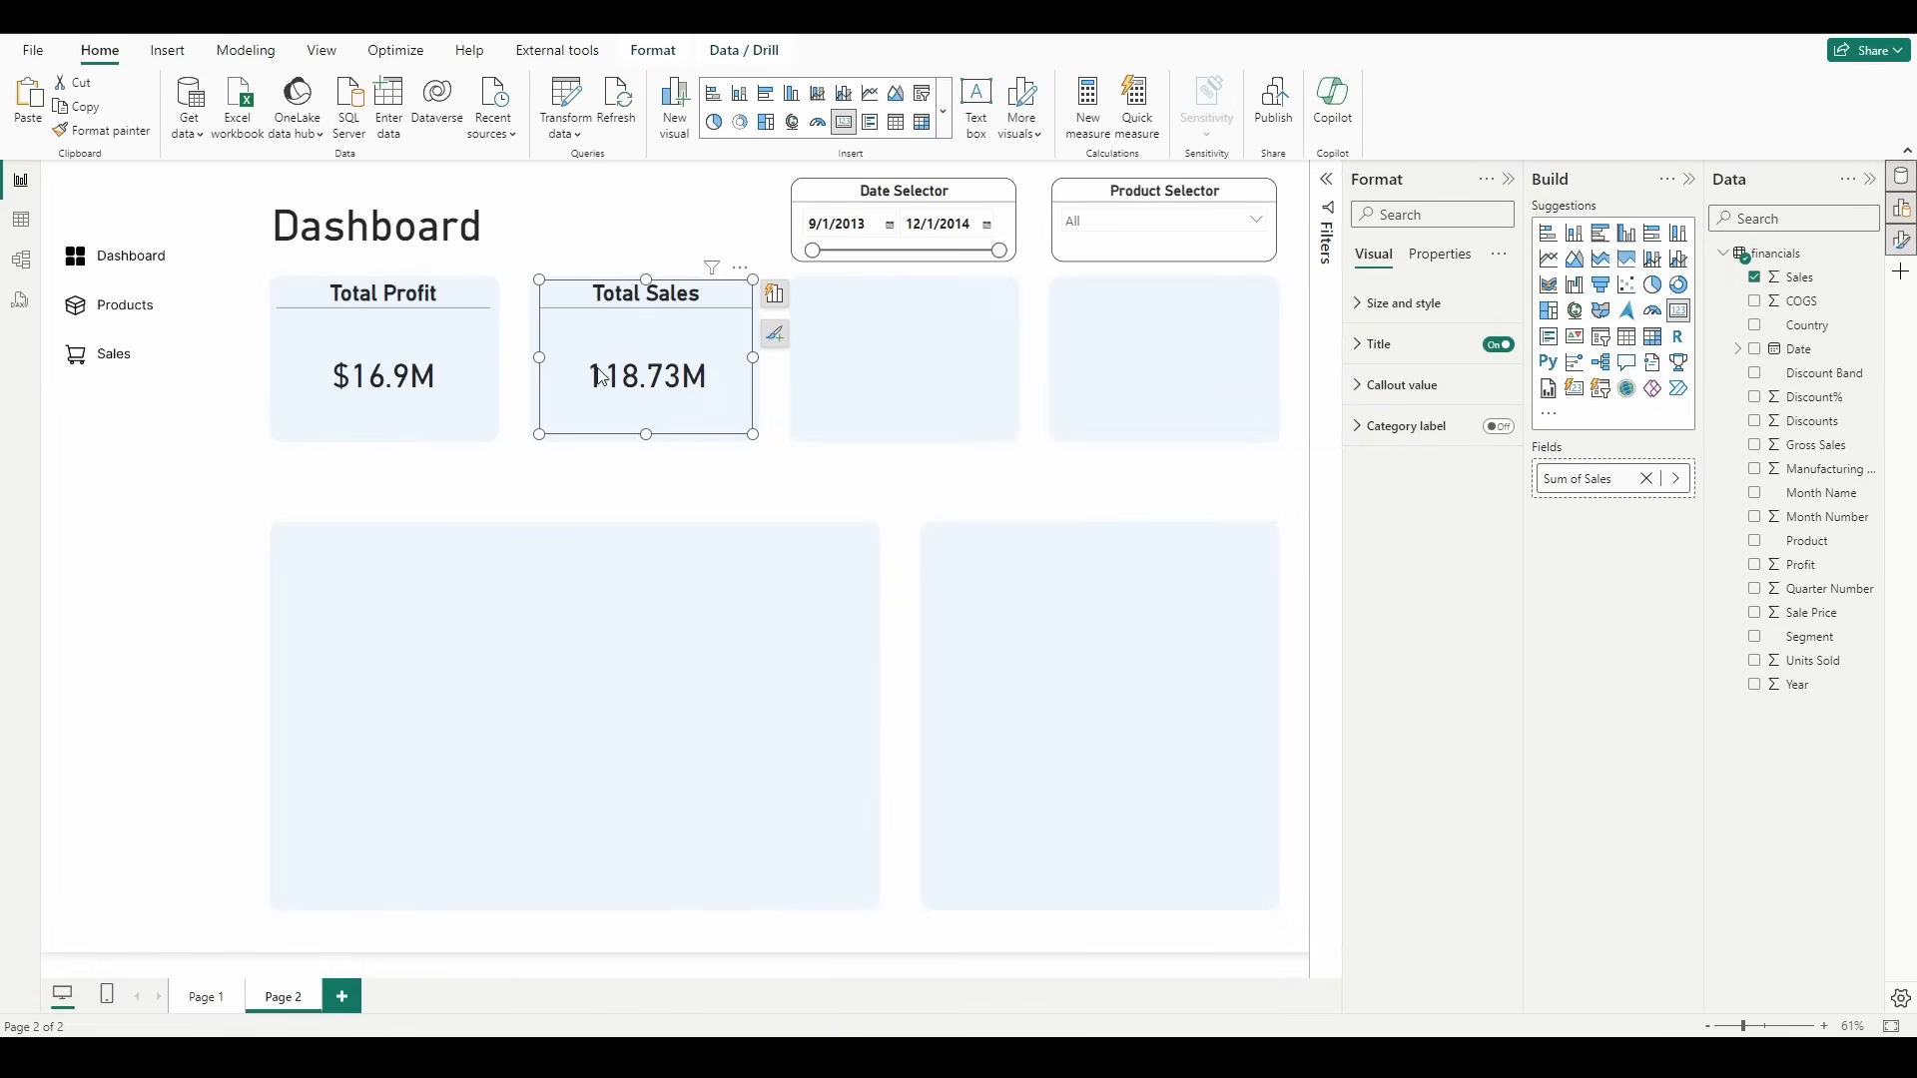
pyautogui.click(1797, 279)
pyautogui.click(423, 96)
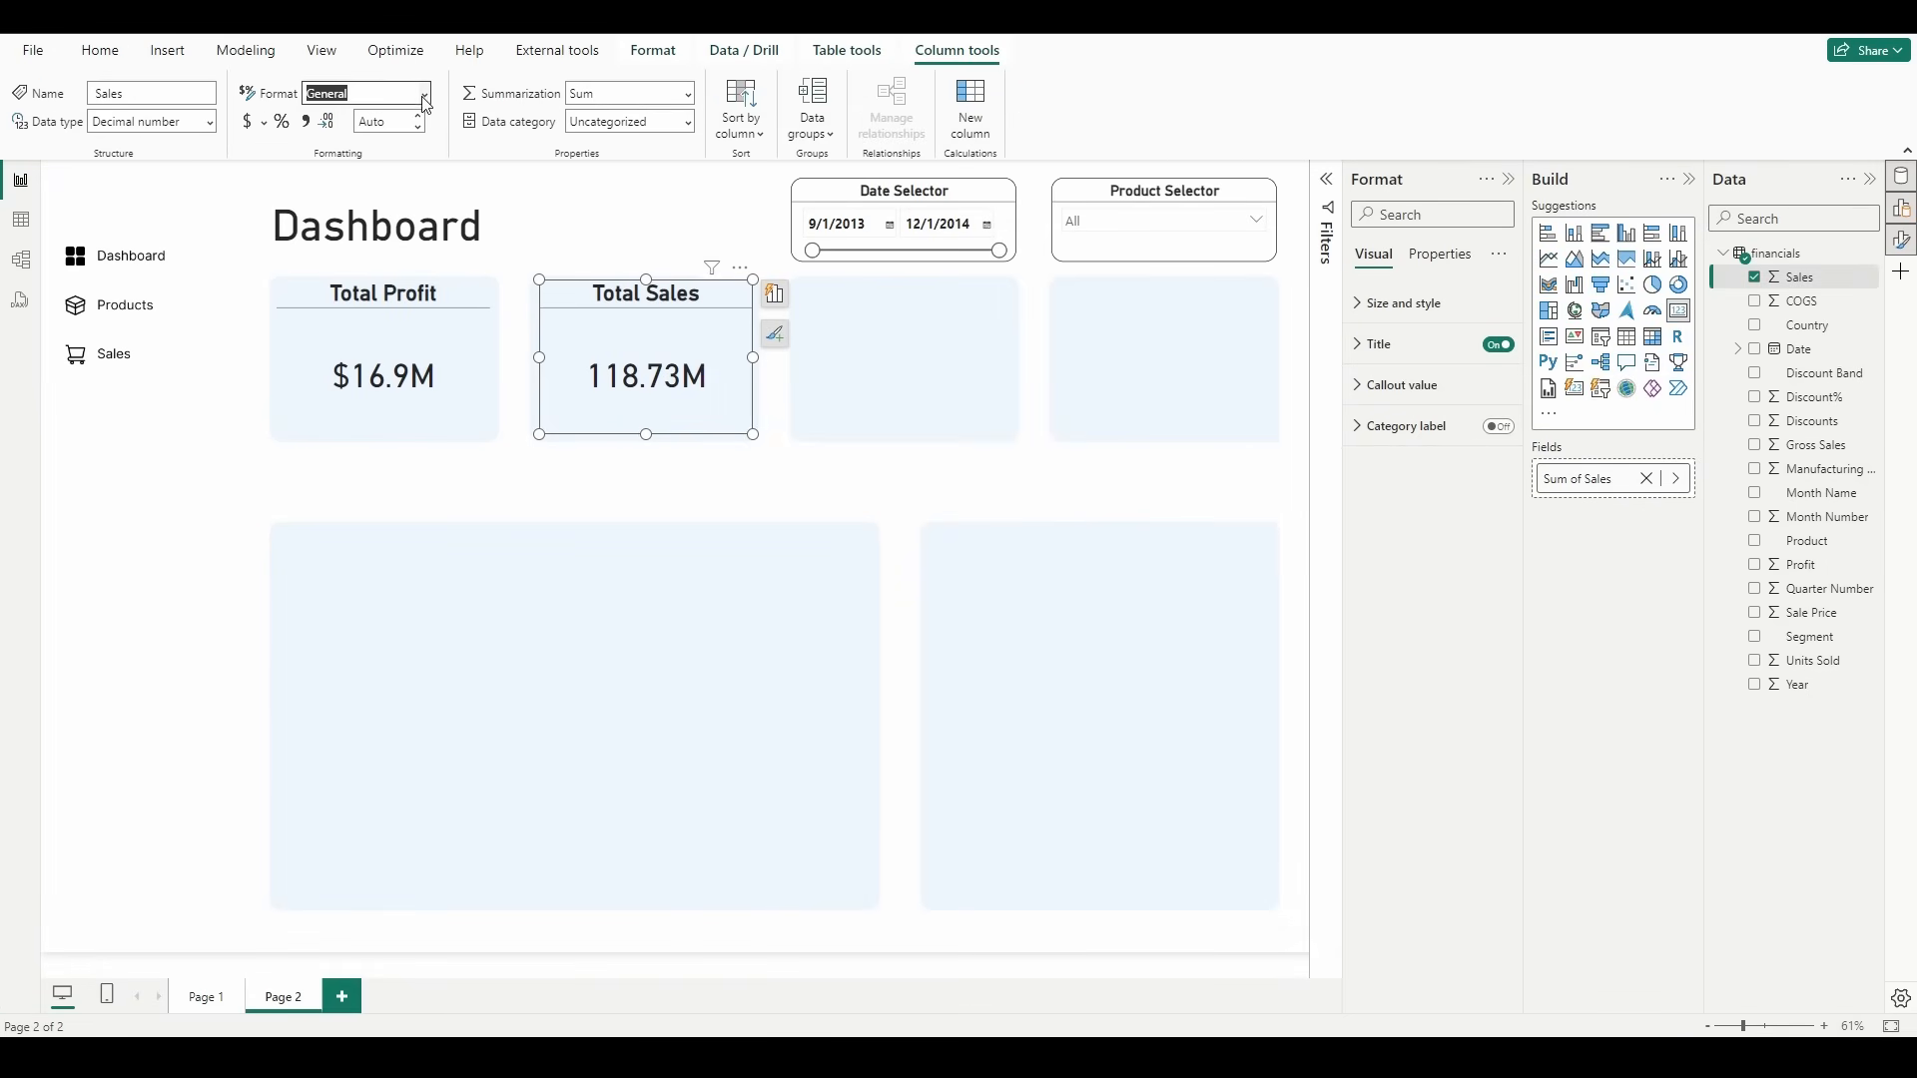
pyautogui.click(396, 150)
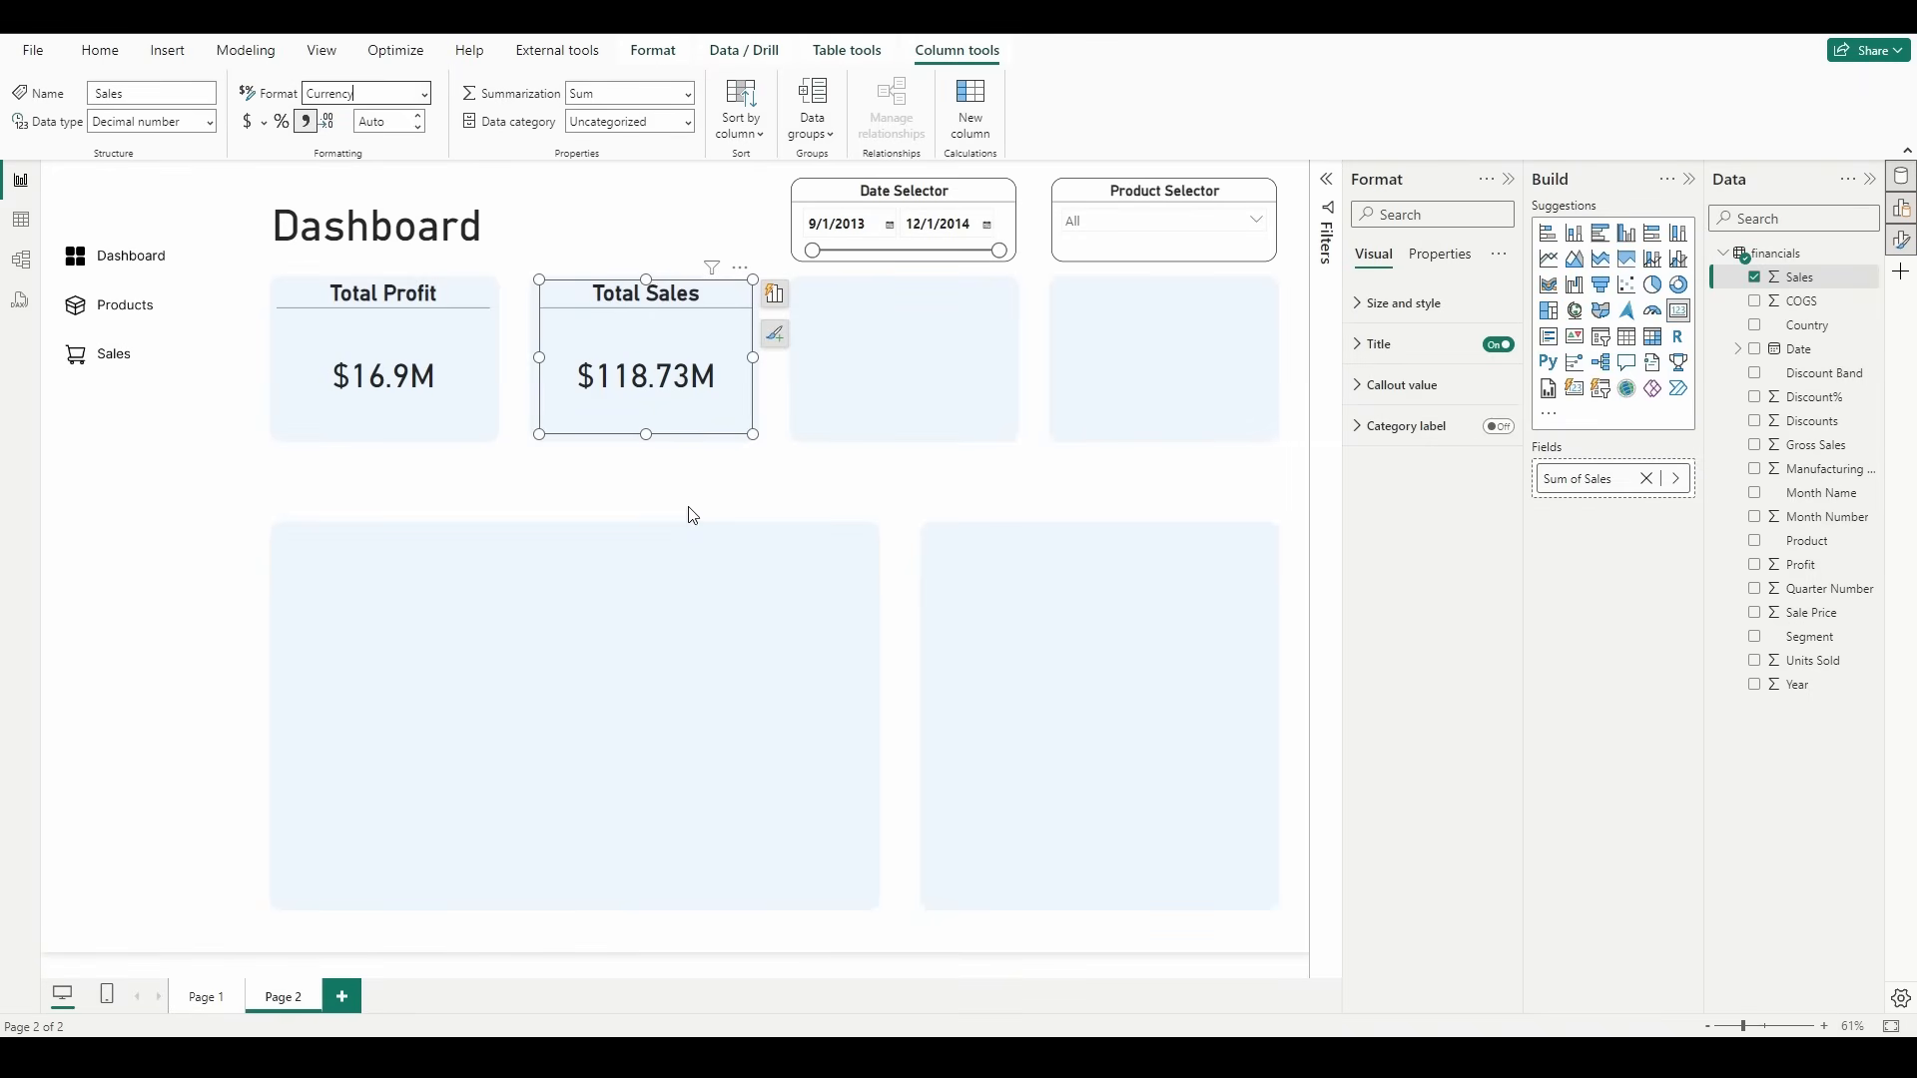
pyautogui.click(417, 127)
pyautogui.click(417, 116)
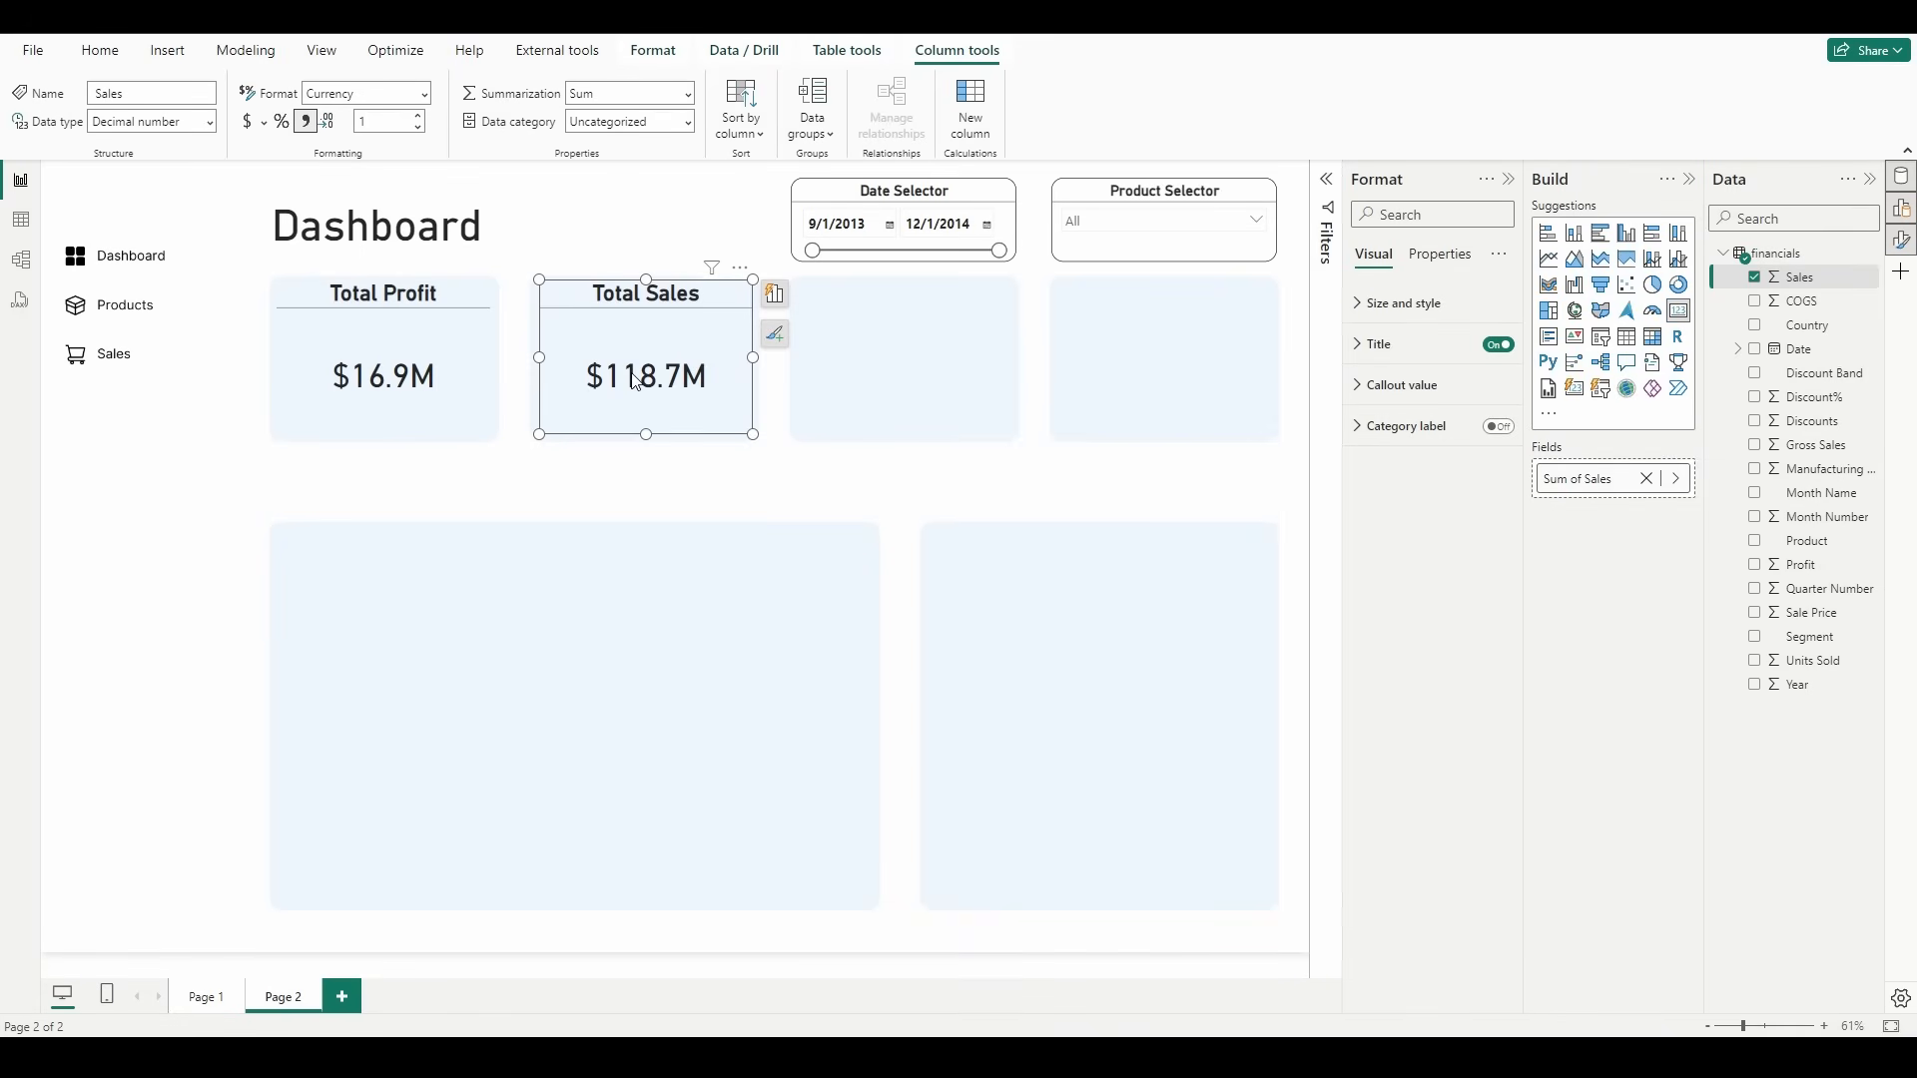
# Step: Set the callout value font size to 55 on both the Total Sales and Total Profit cards
pyautogui.click(1420, 400)
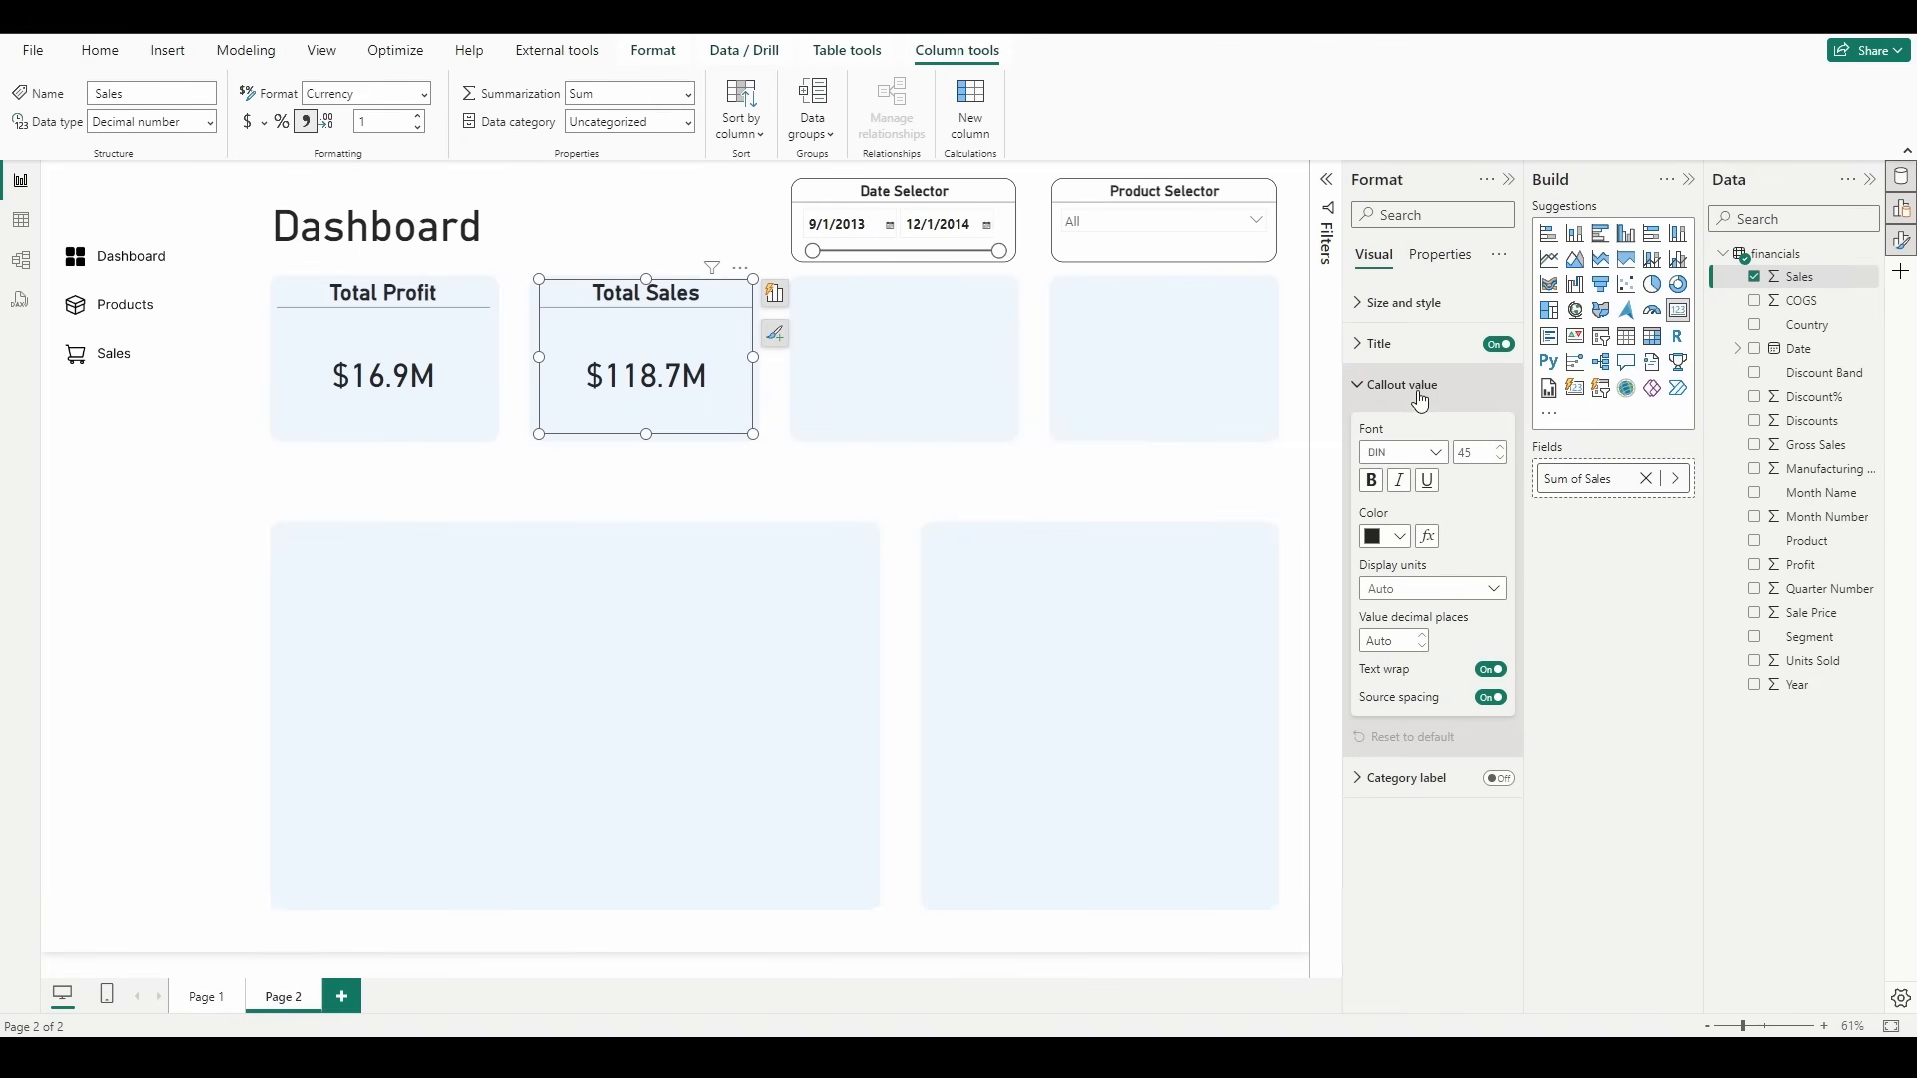
pyautogui.click(1501, 451)
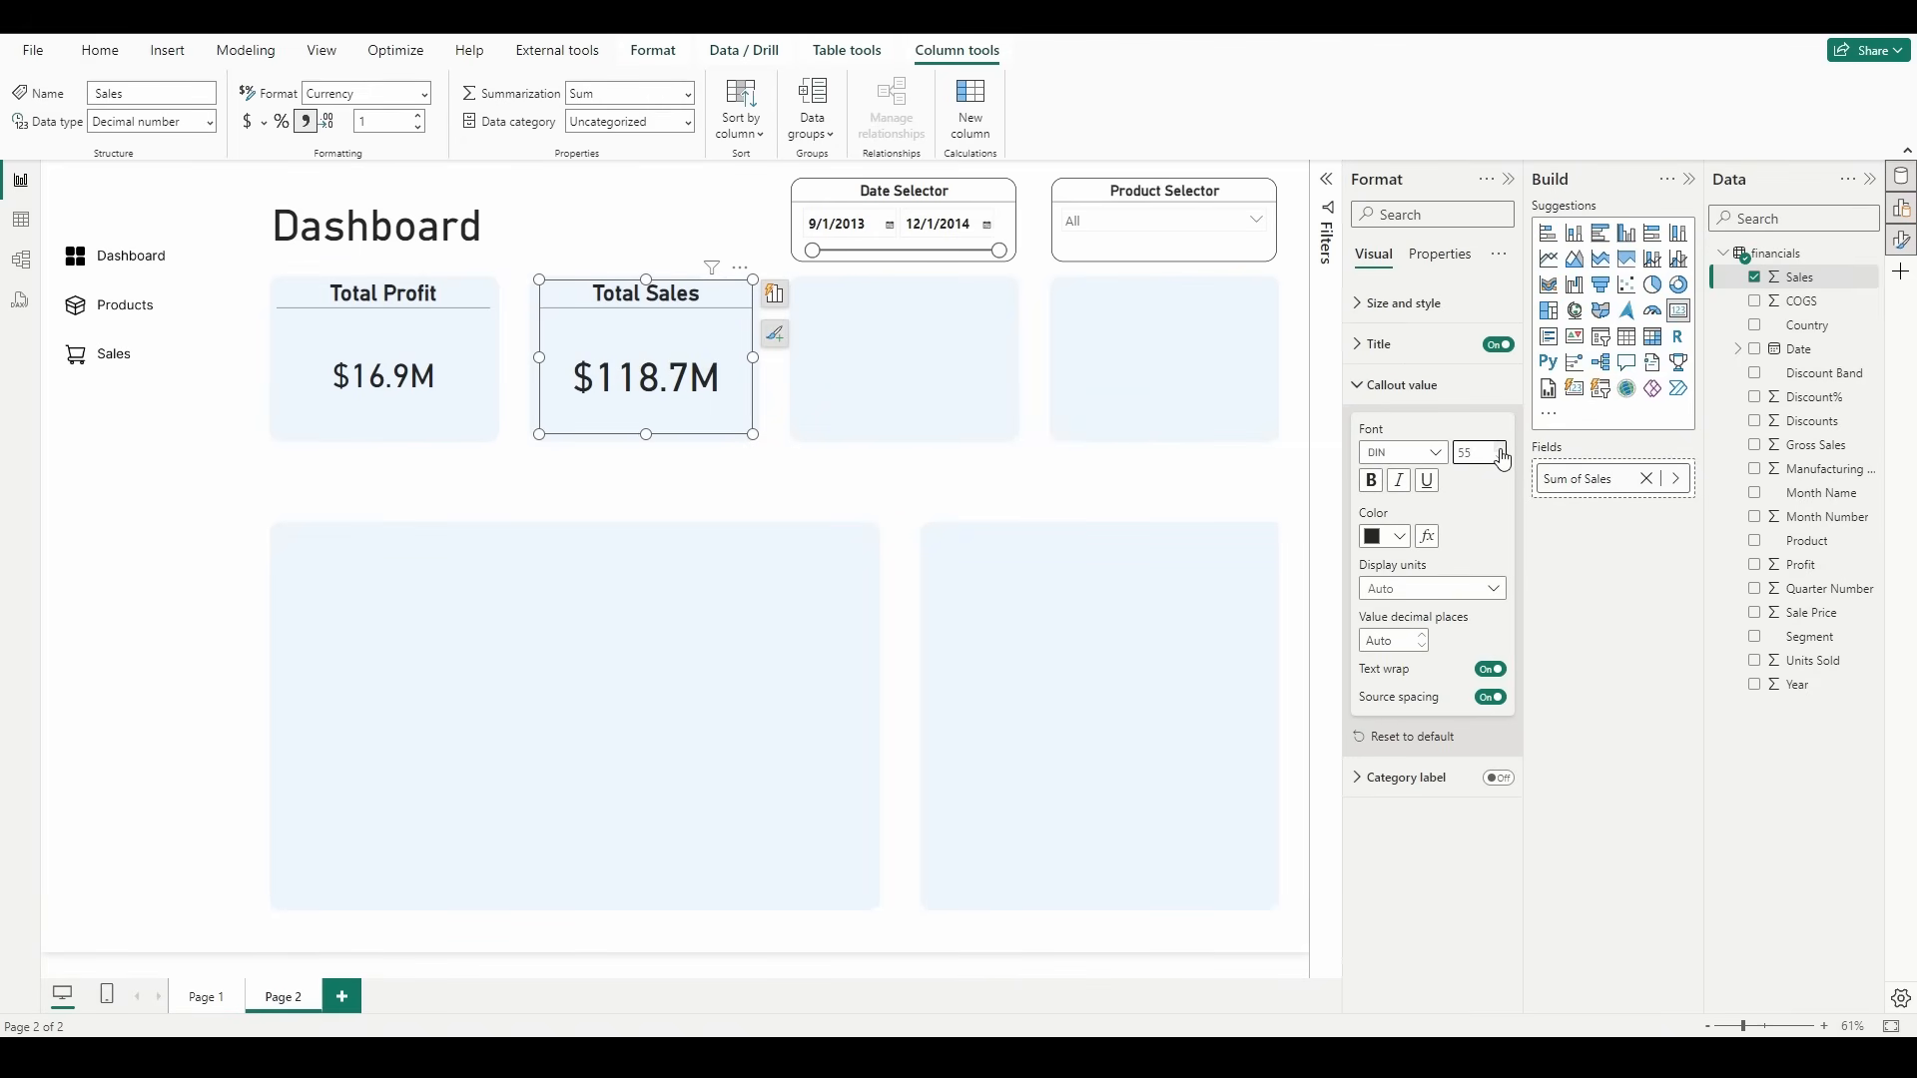
pyautogui.click(401, 382)
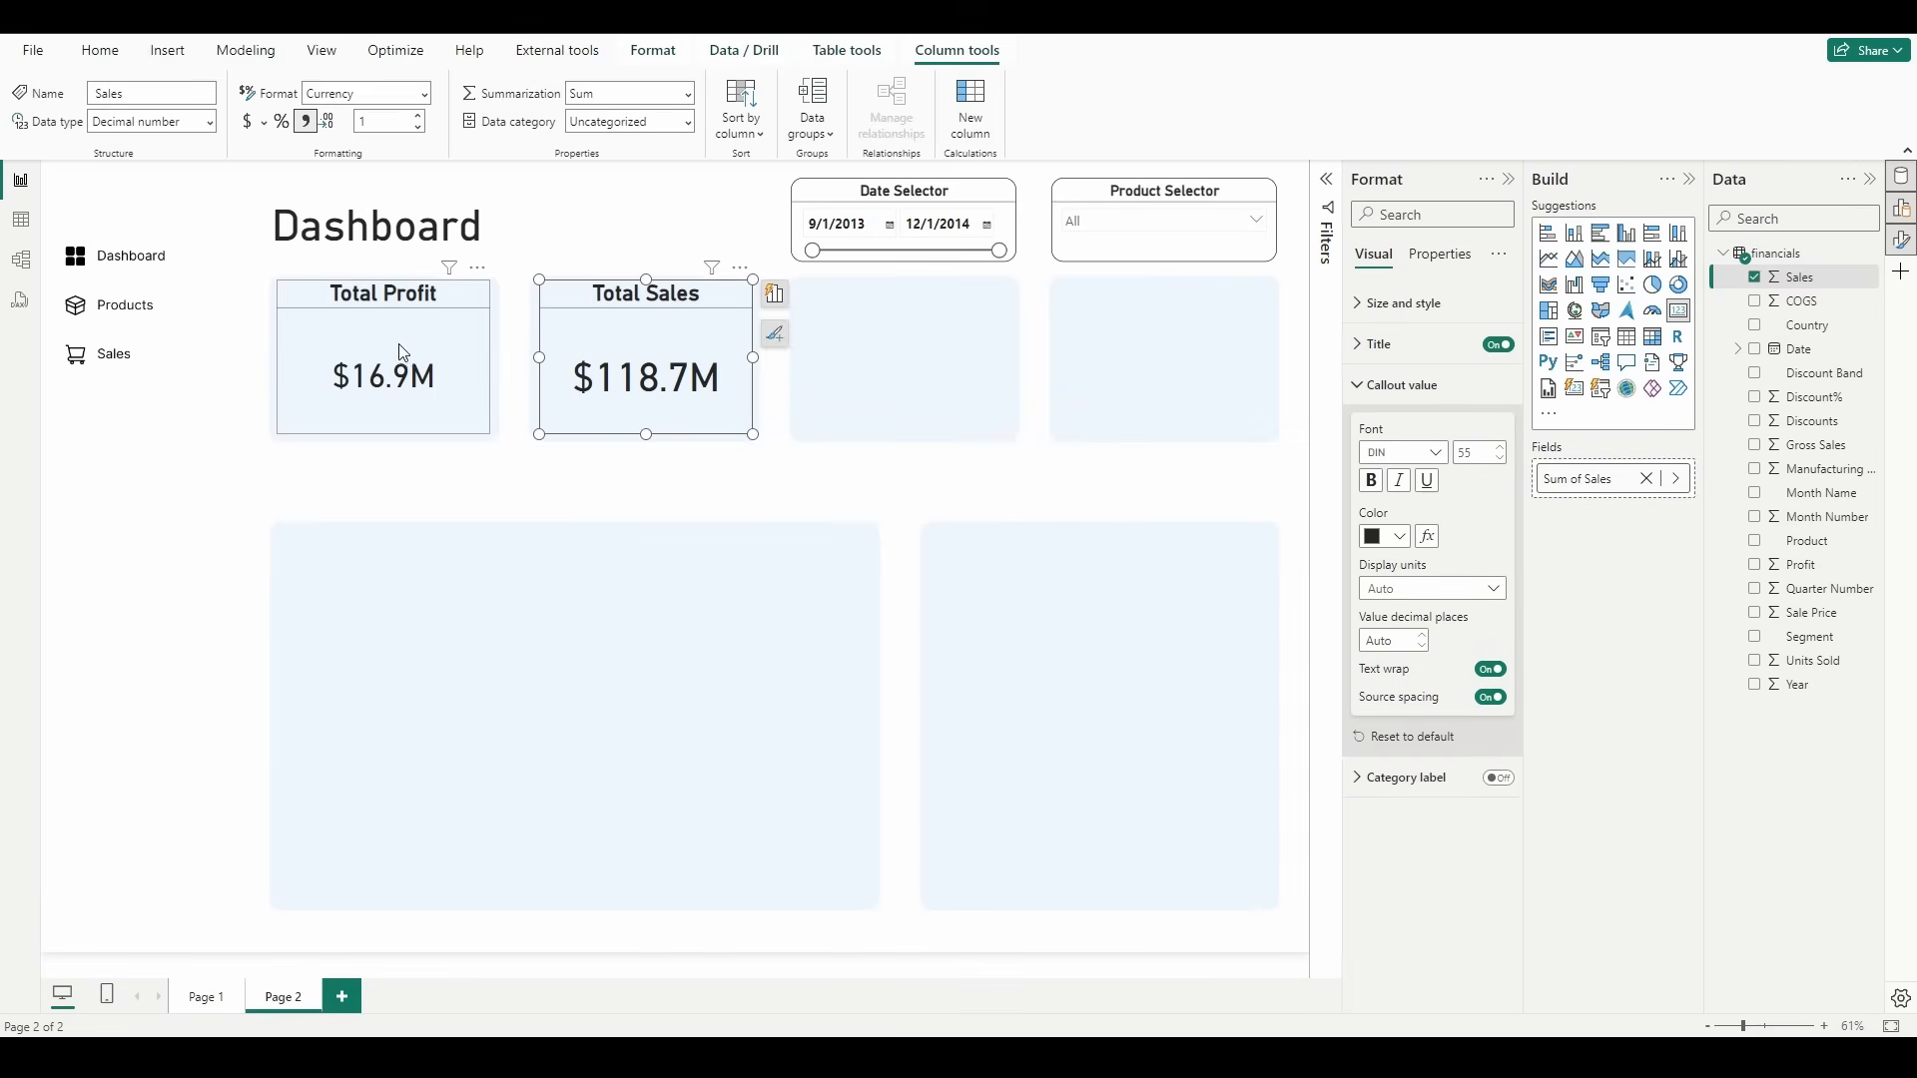
pyautogui.doubleClick(1478, 455)
pyautogui.write('55')
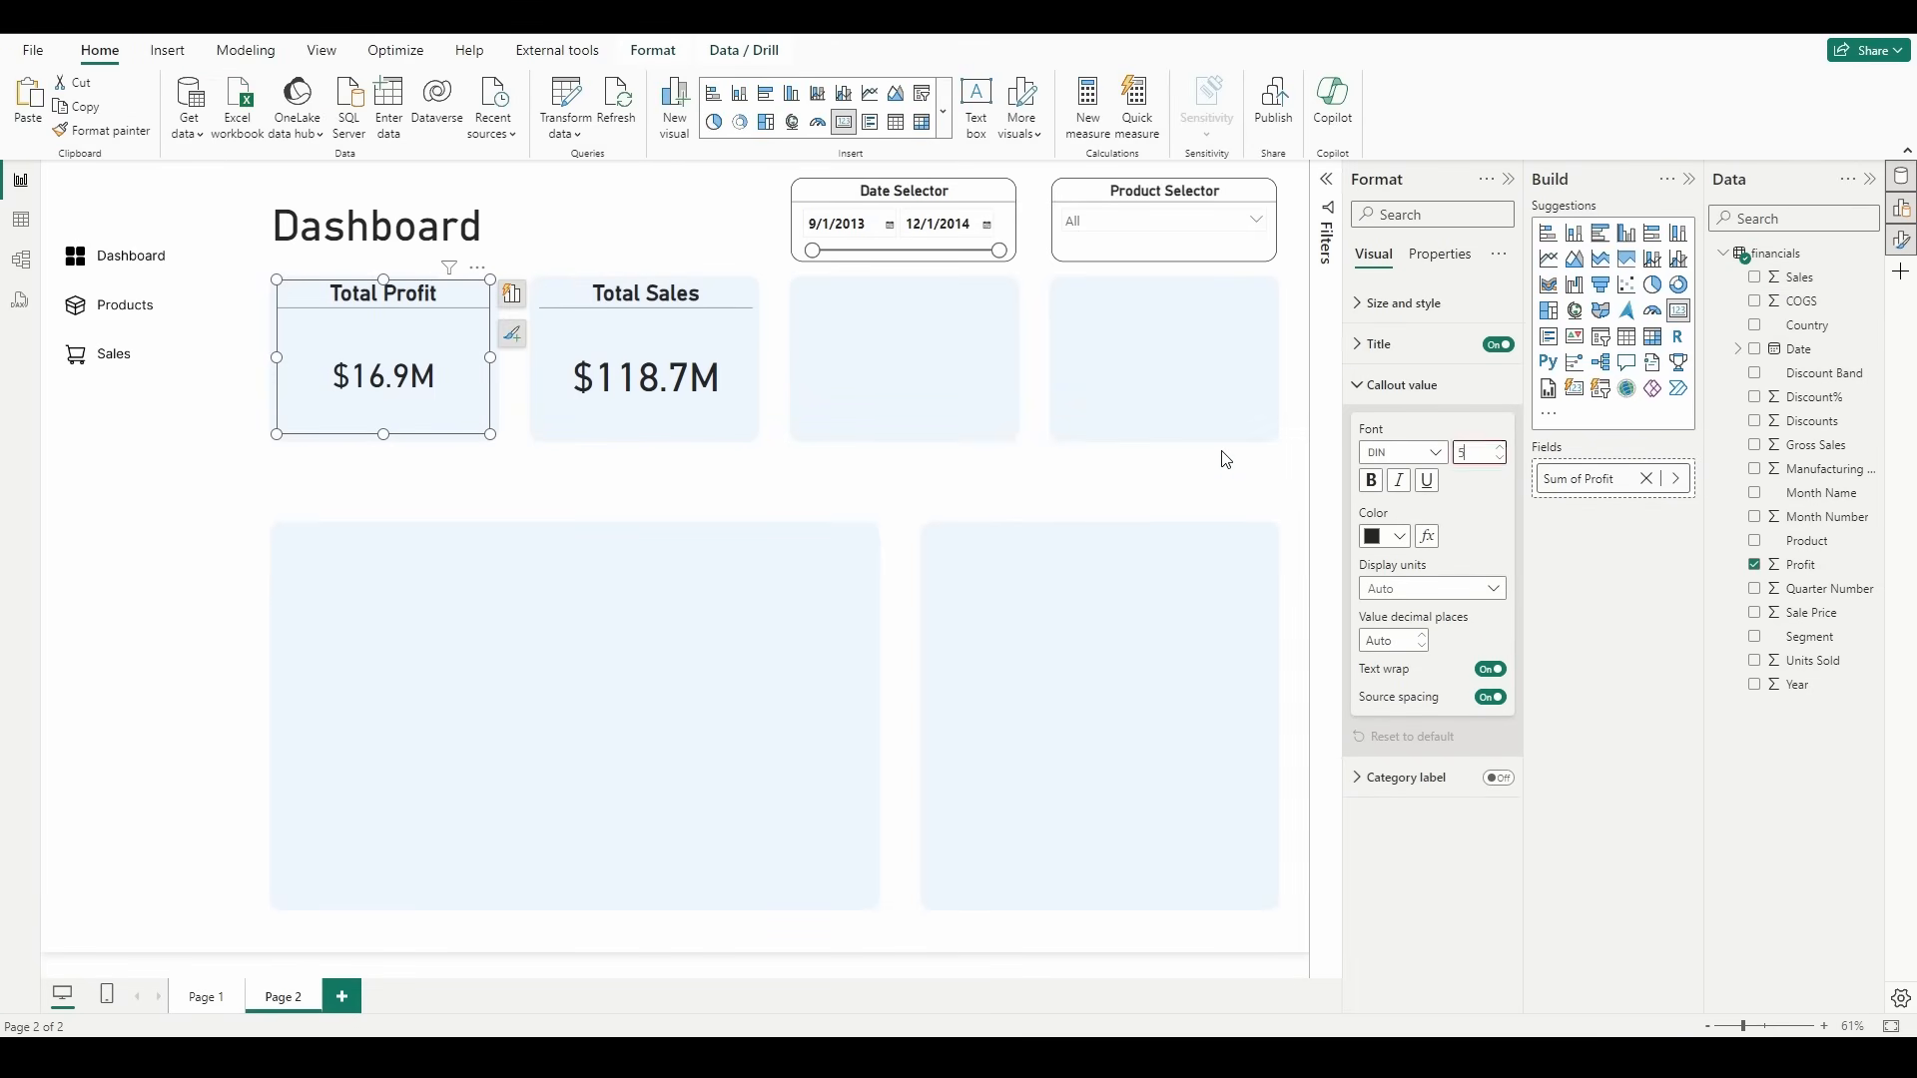
pyautogui.click(812, 534)
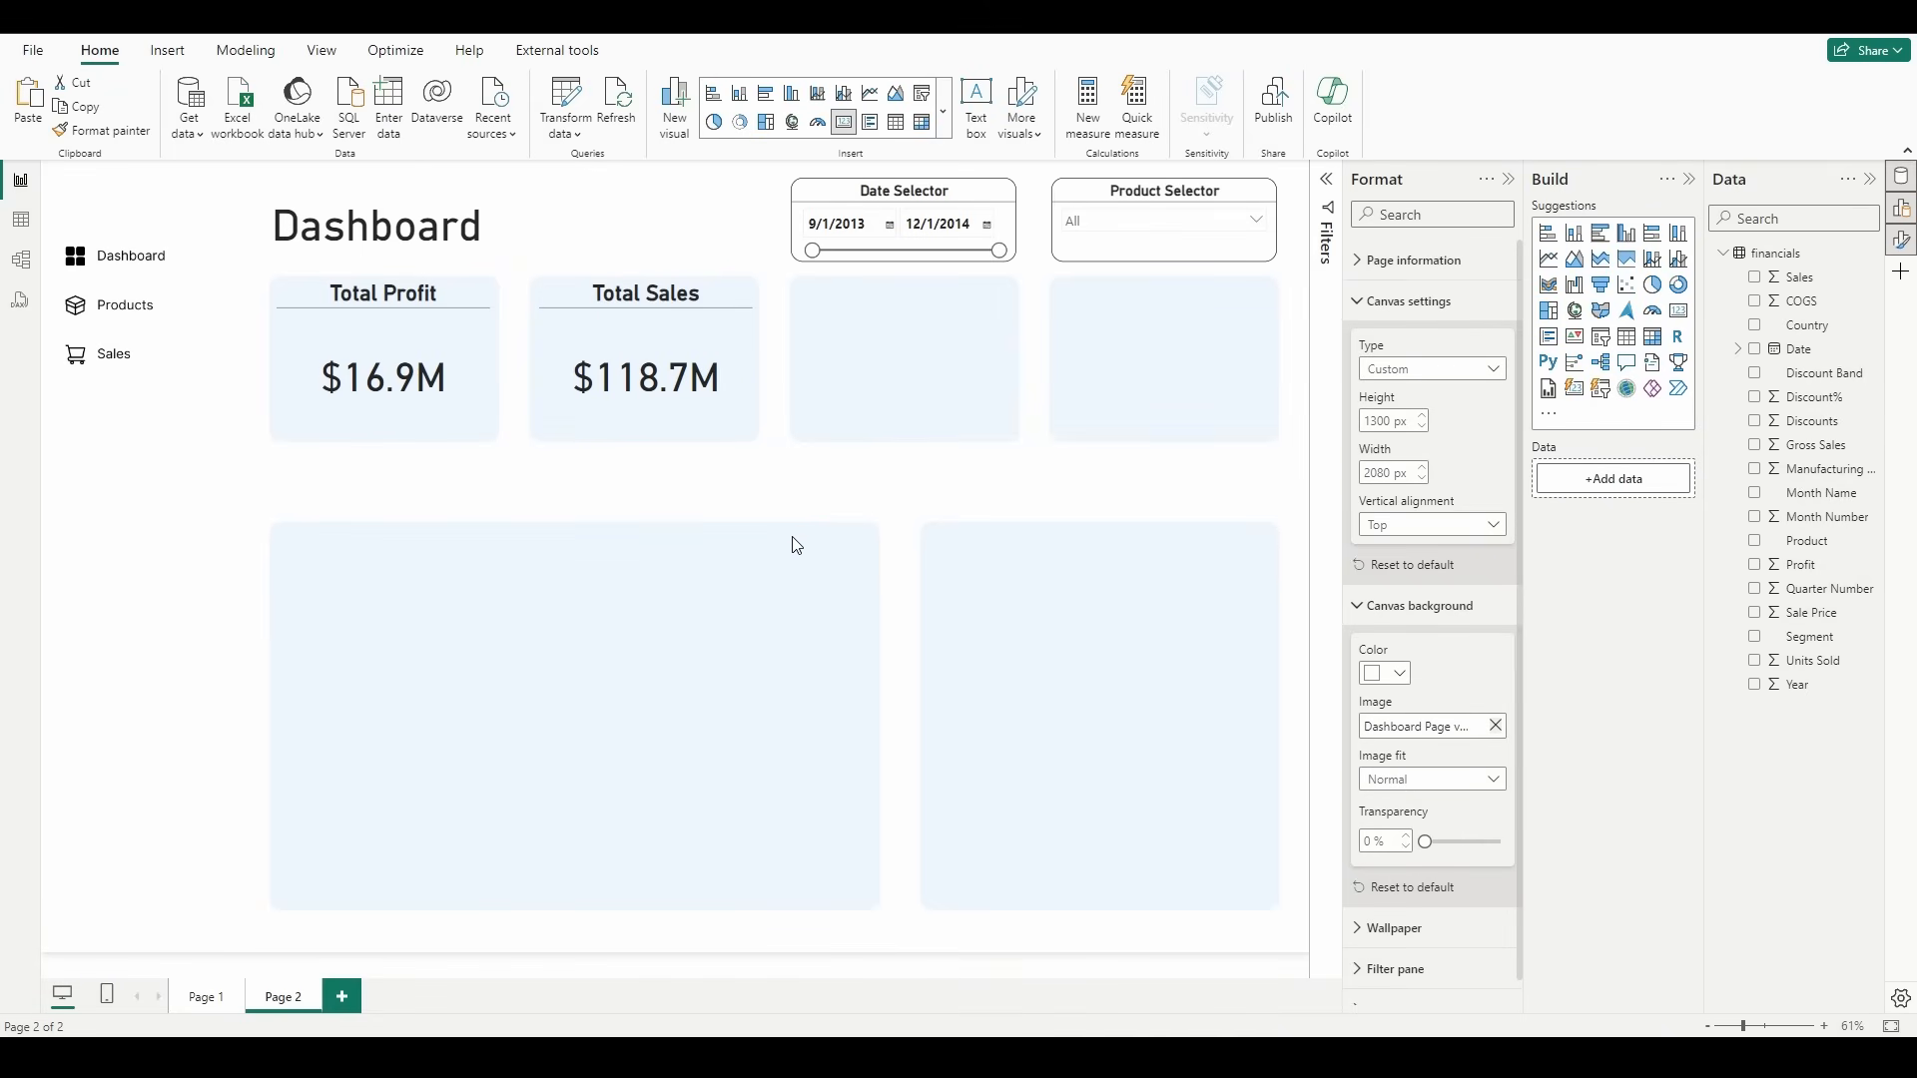
# Step: Duplicate the Total Sales card and place the copy in the third tile, level with the others
pyautogui.click(717, 348)
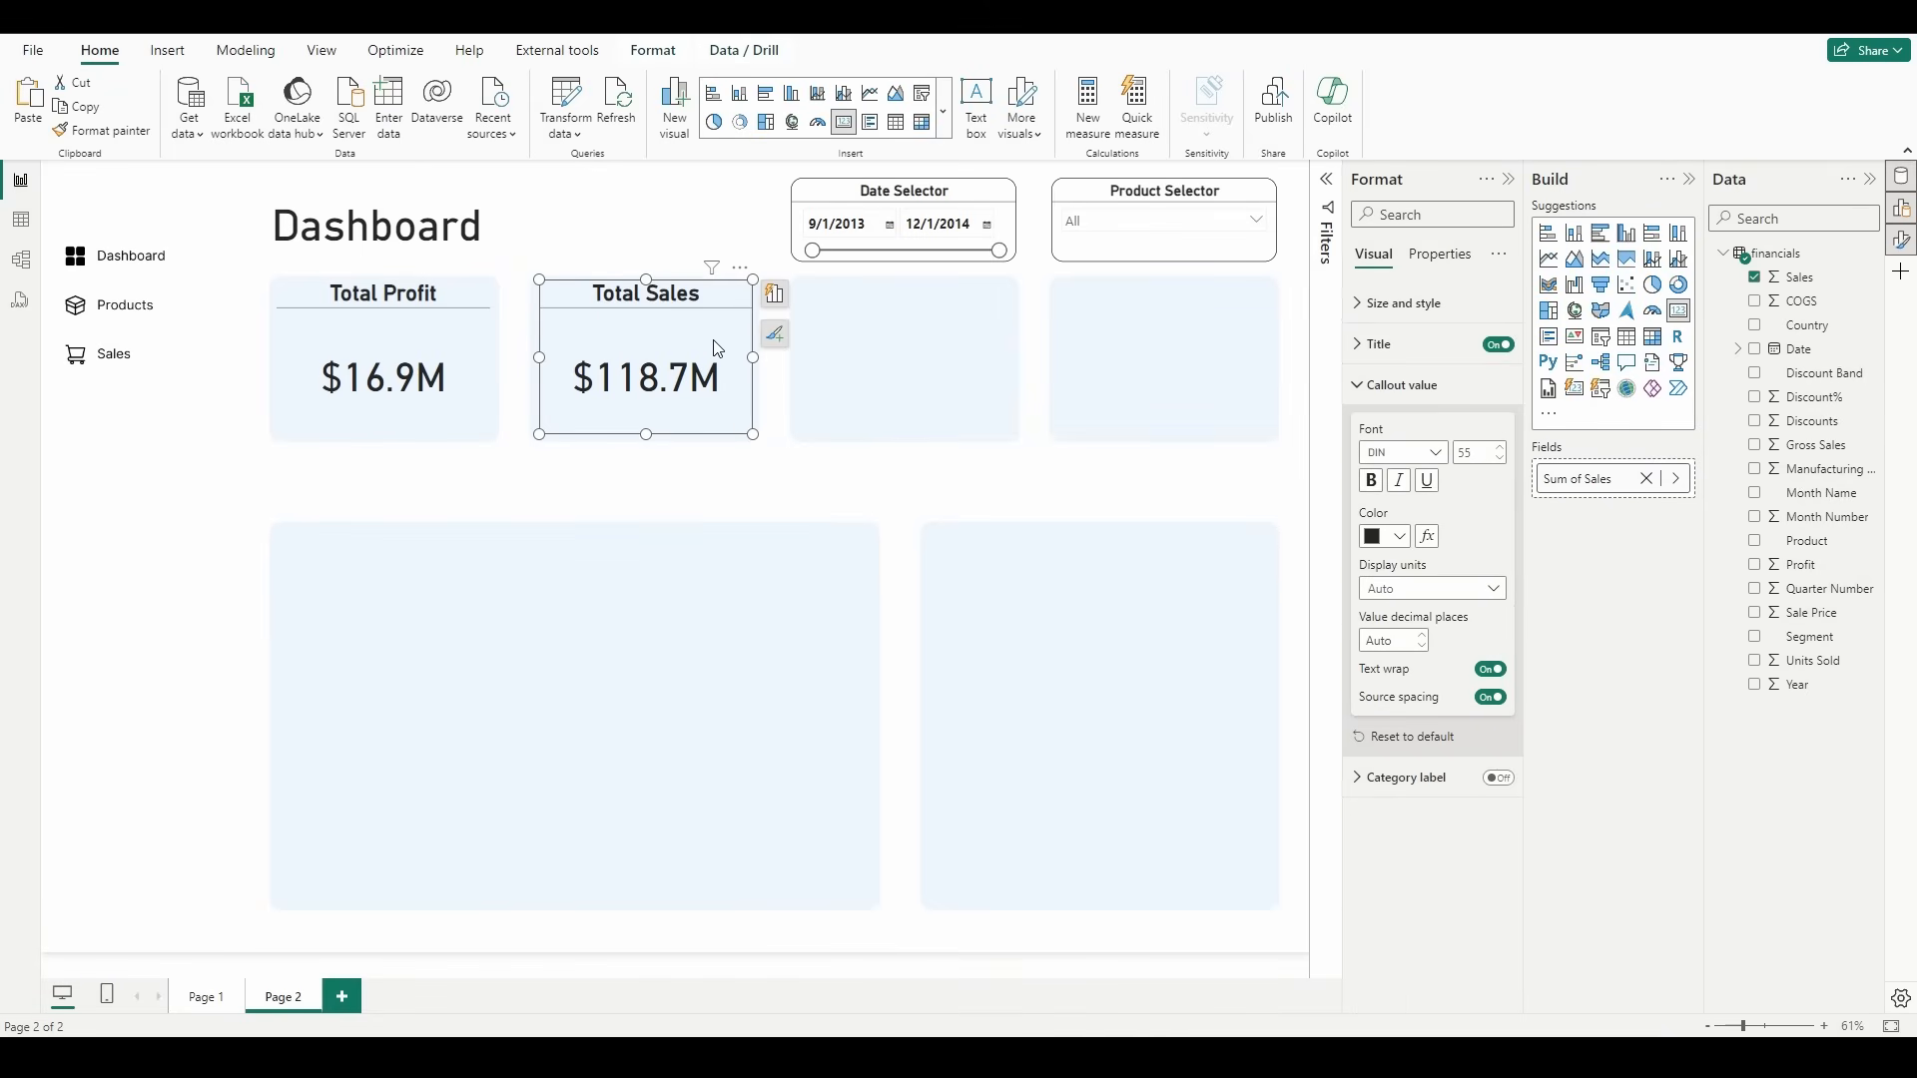
pyautogui.hotkey('ctrl', 'c')
pyautogui.hotkey('ctrl', 'v')
pyautogui.moveTo(717, 348); pyautogui.dragTo(911, 356)
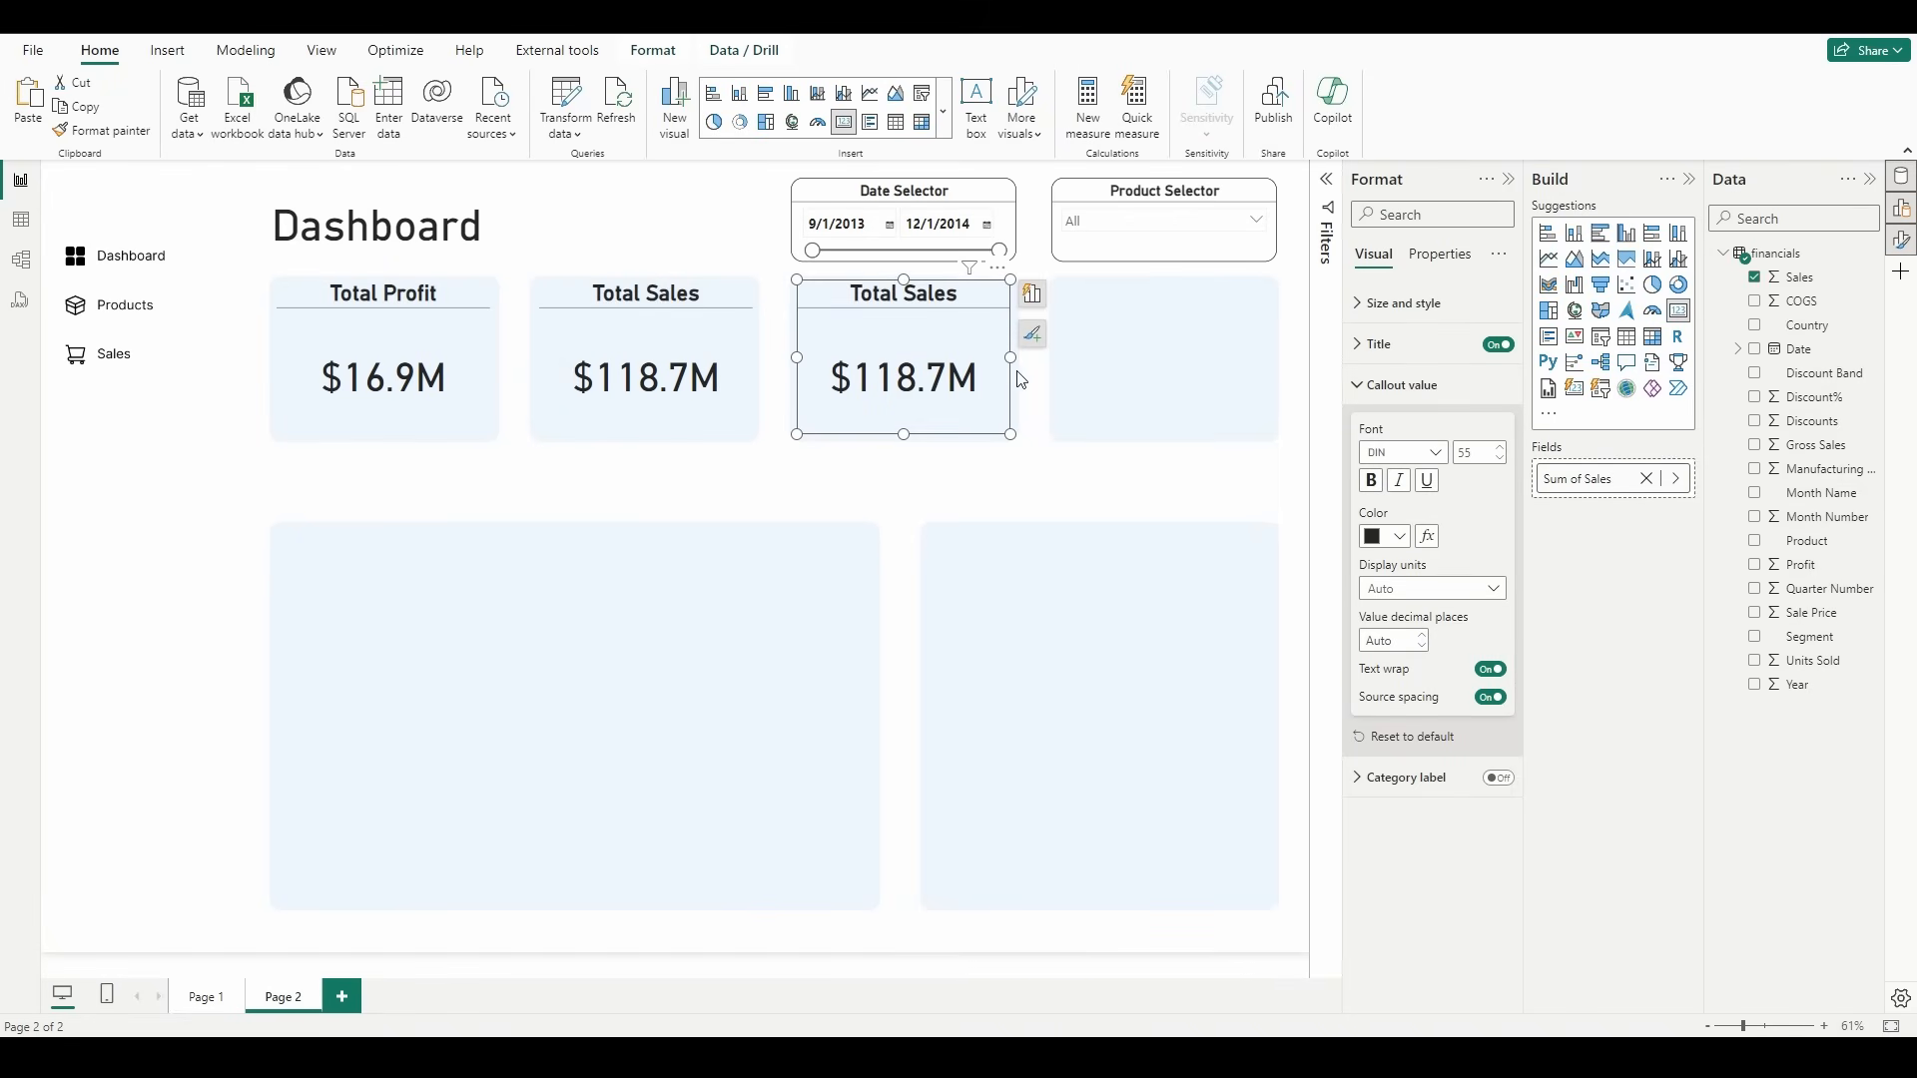
# Step: Replace the third card's field with Gross Sales and format that column as Currency with 1 decimal place
pyautogui.click(1813, 448)
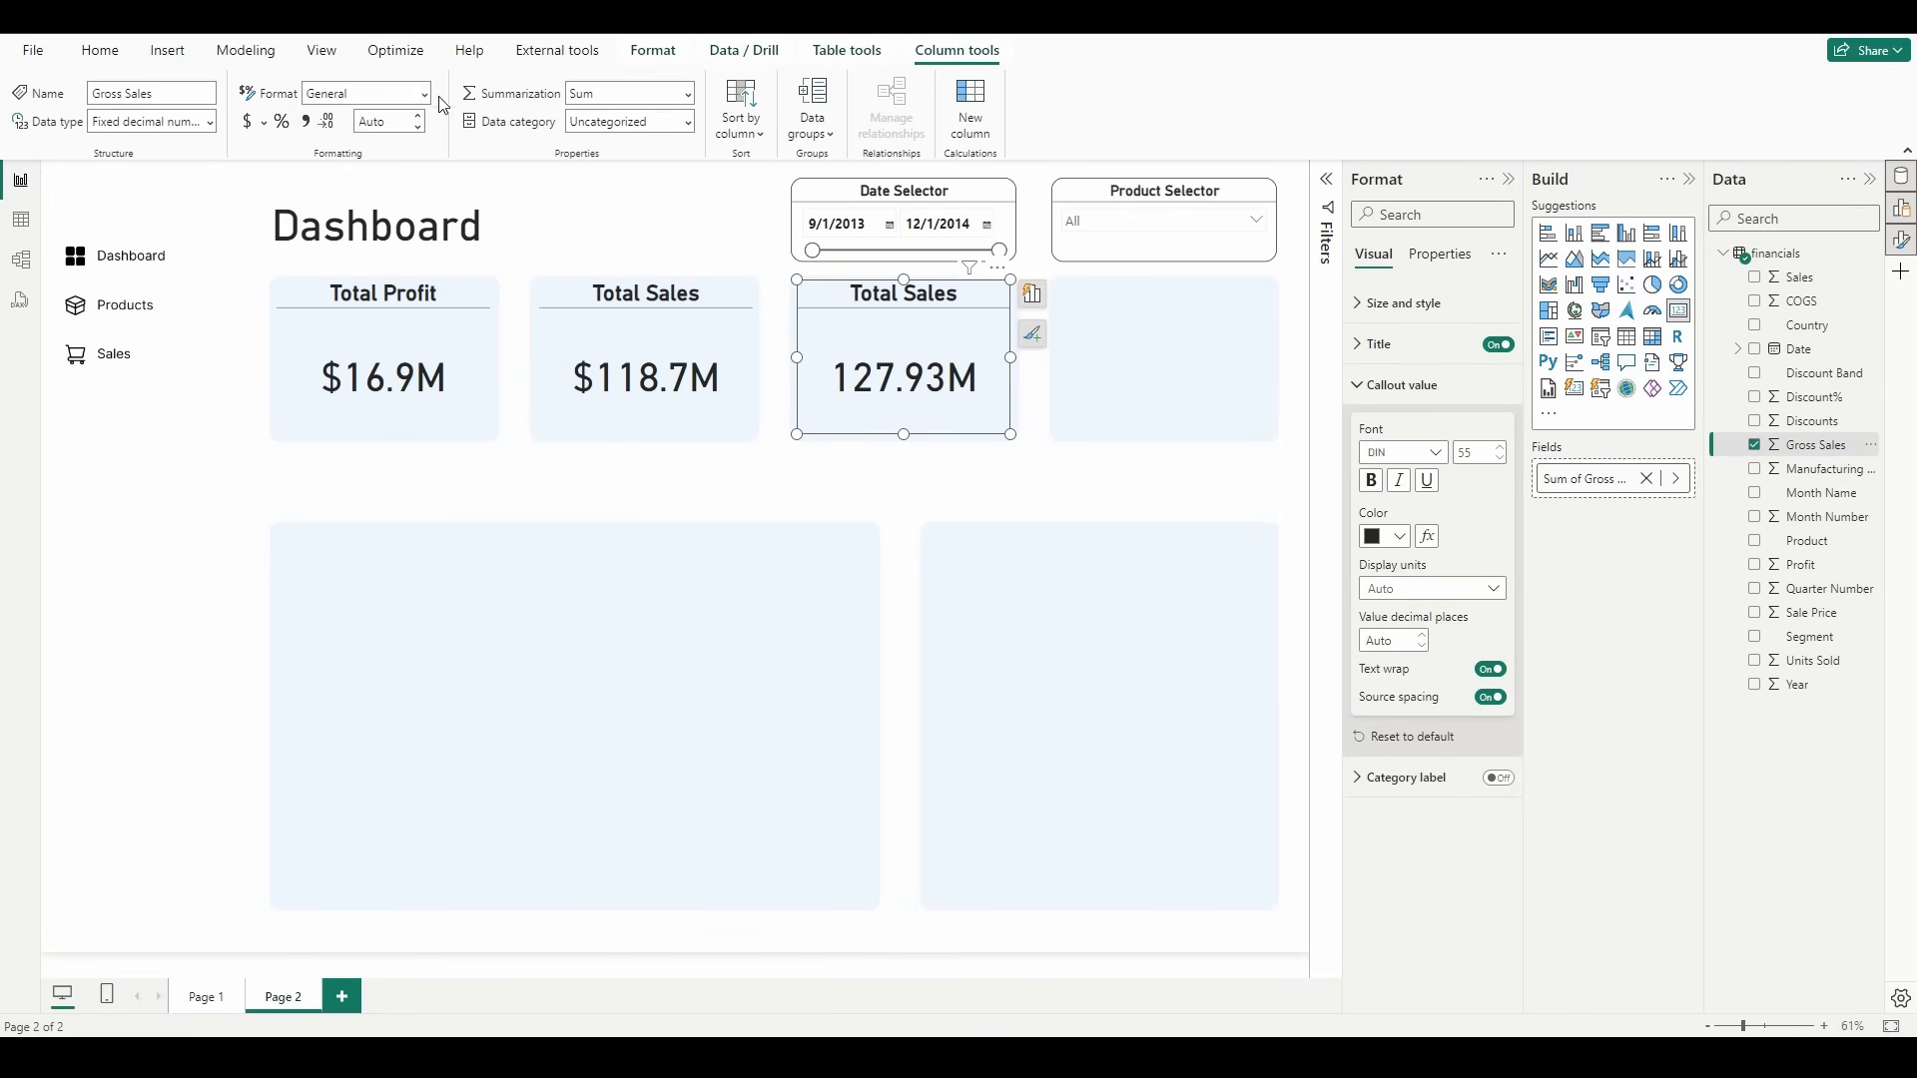
pyautogui.click(367, 93)
pyautogui.click(374, 157)
pyautogui.click(417, 117)
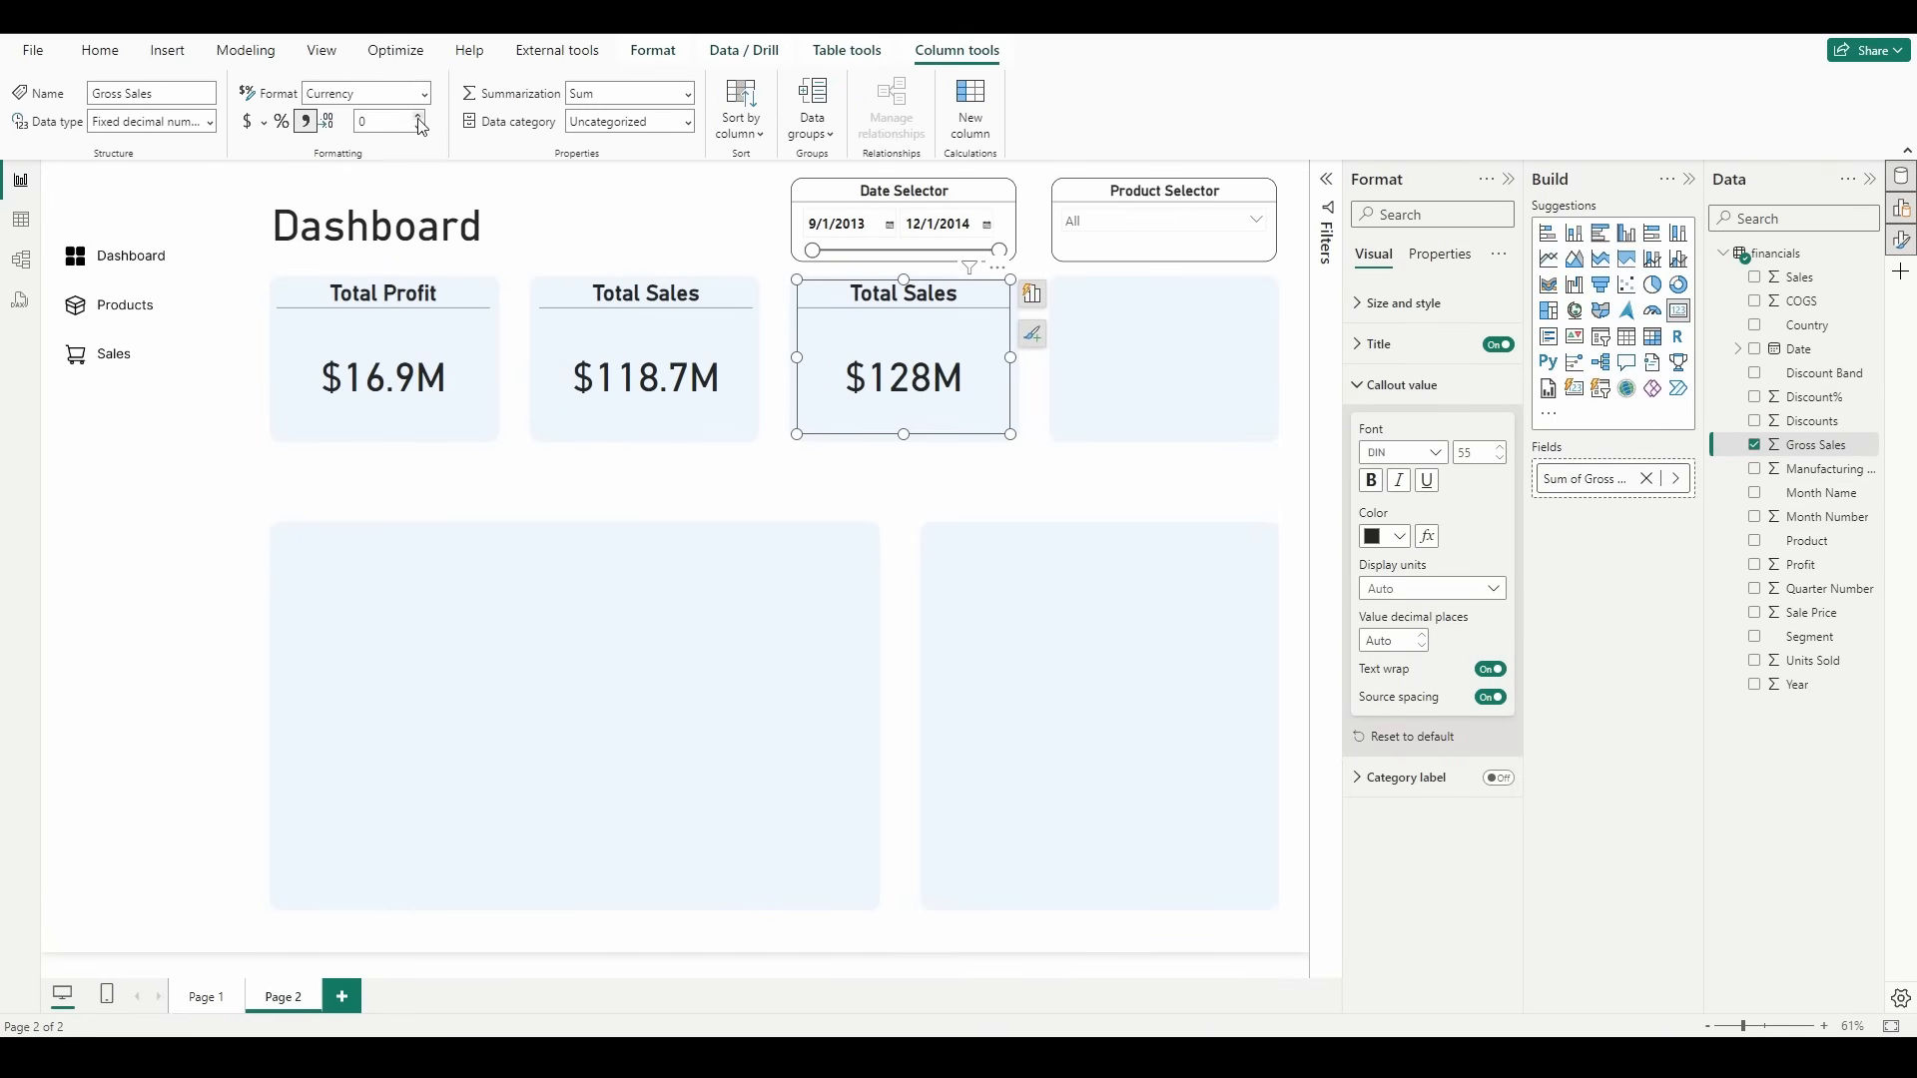
pyautogui.click(417, 117)
# Step: Change the third card's title to "Total Gross Sales"
pyautogui.doubleClick(916, 307)
pyautogui.write('Gross')
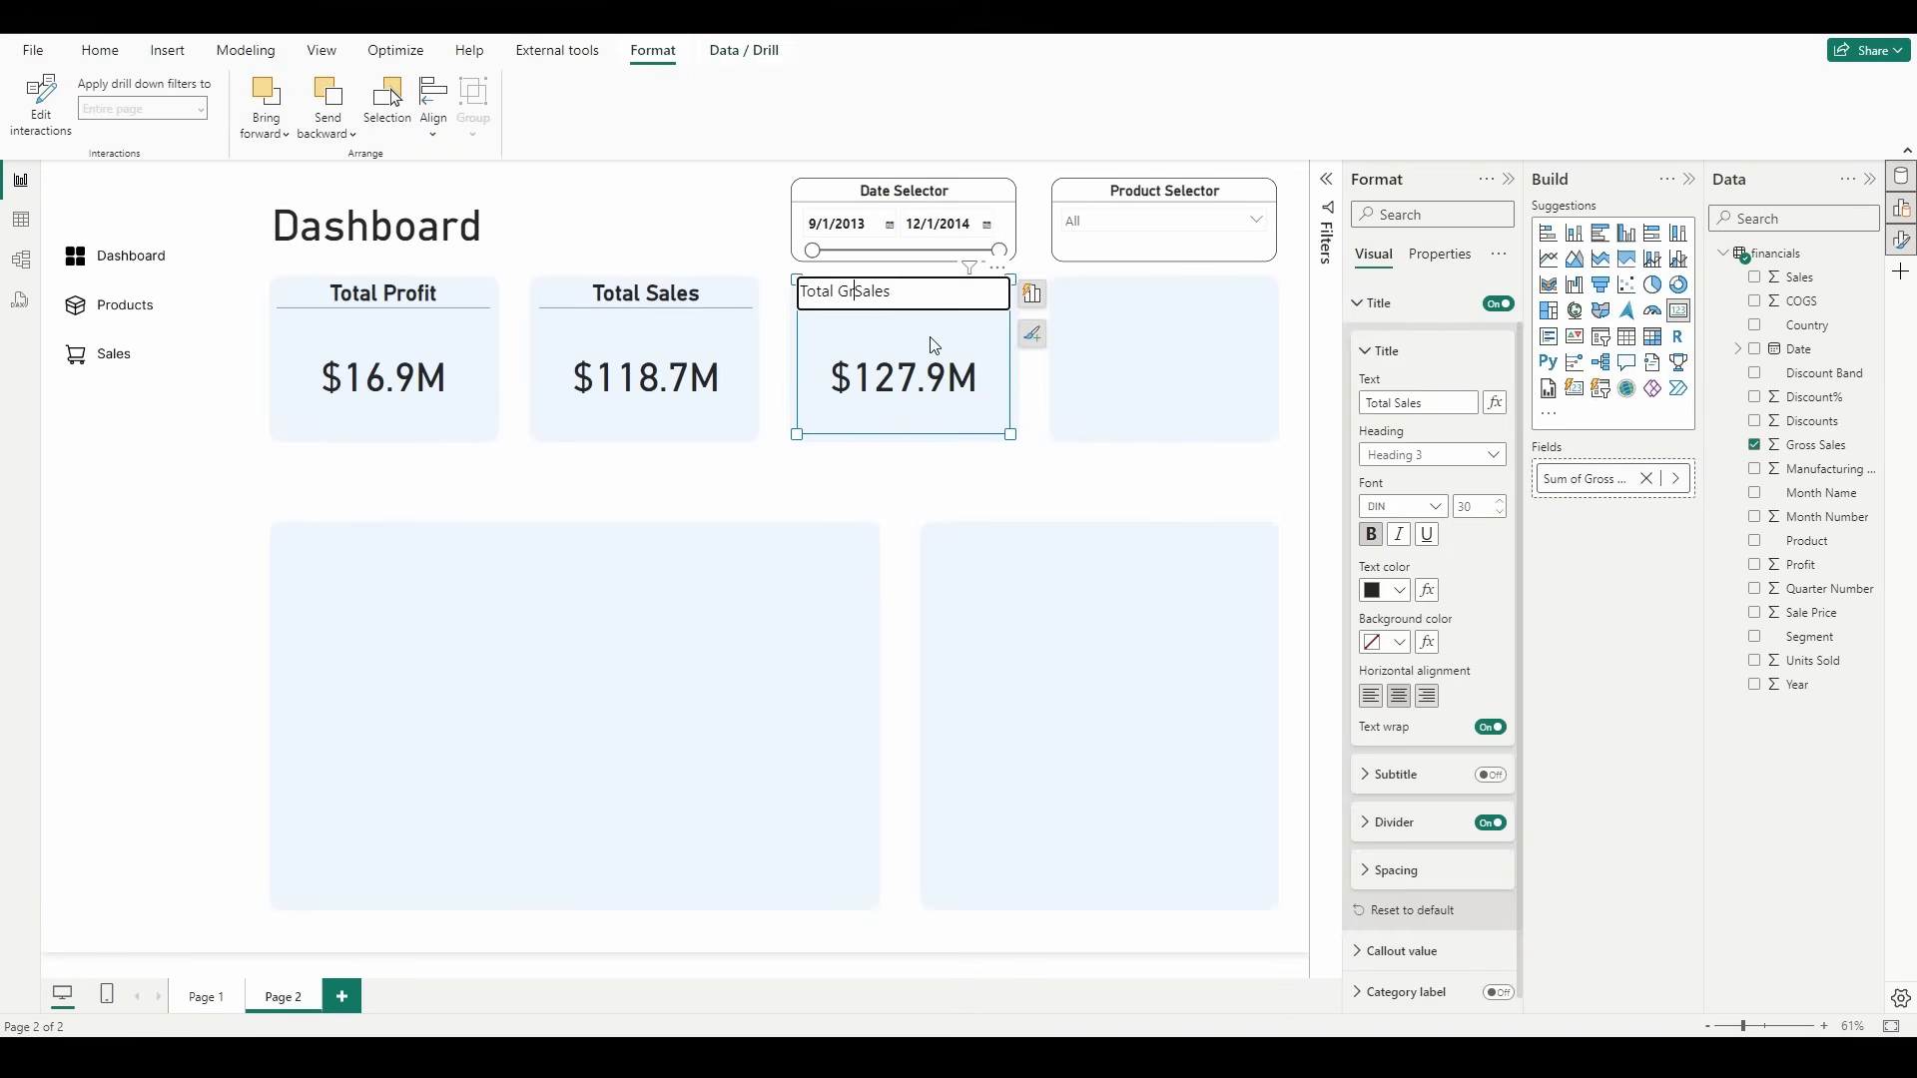
pyautogui.click(965, 569)
# Step: Duplicate the Total Gross Sales card into the fourth tile and replace the copy's field with Units Sold
pyautogui.click(913, 301)
pyautogui.hotkey('ctrl', 'c')
pyautogui.hotkey('ctrl', 'v')
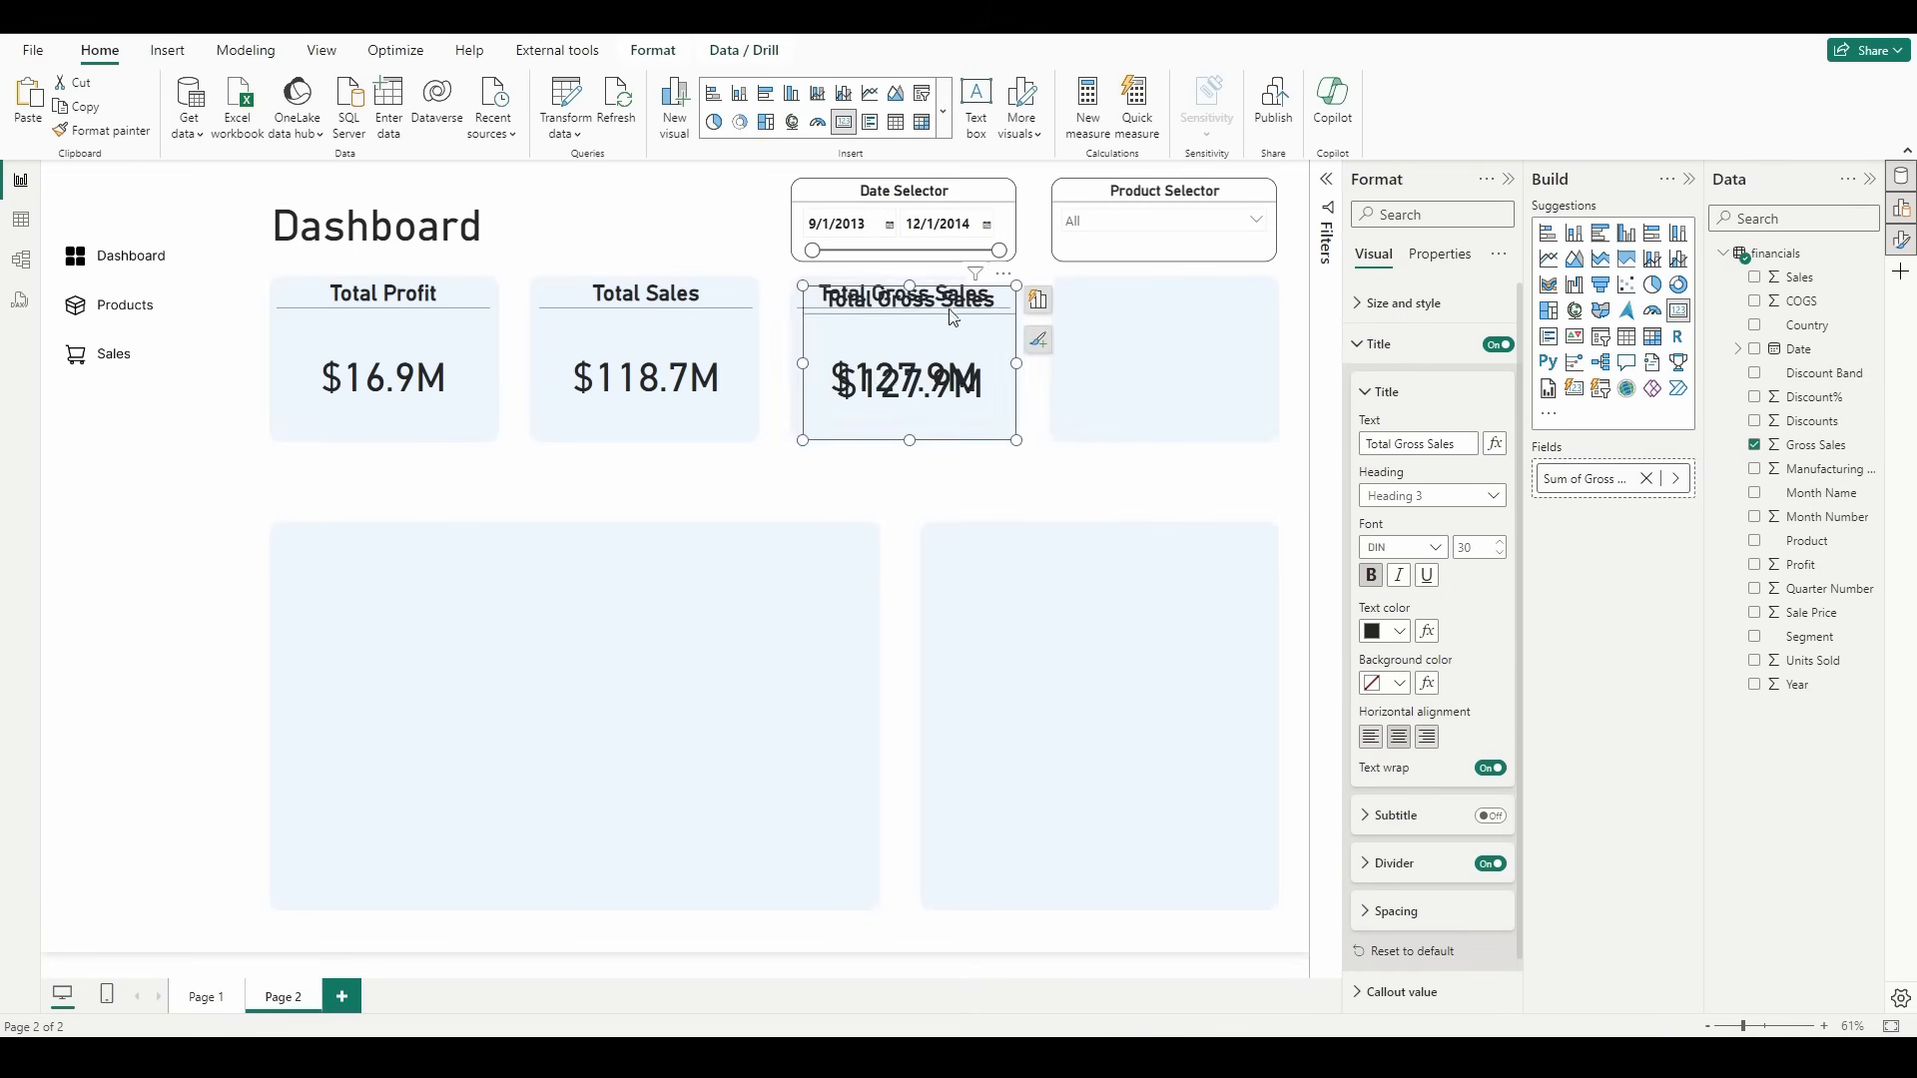
pyautogui.moveTo(926, 308); pyautogui.dragTo(1182, 301)
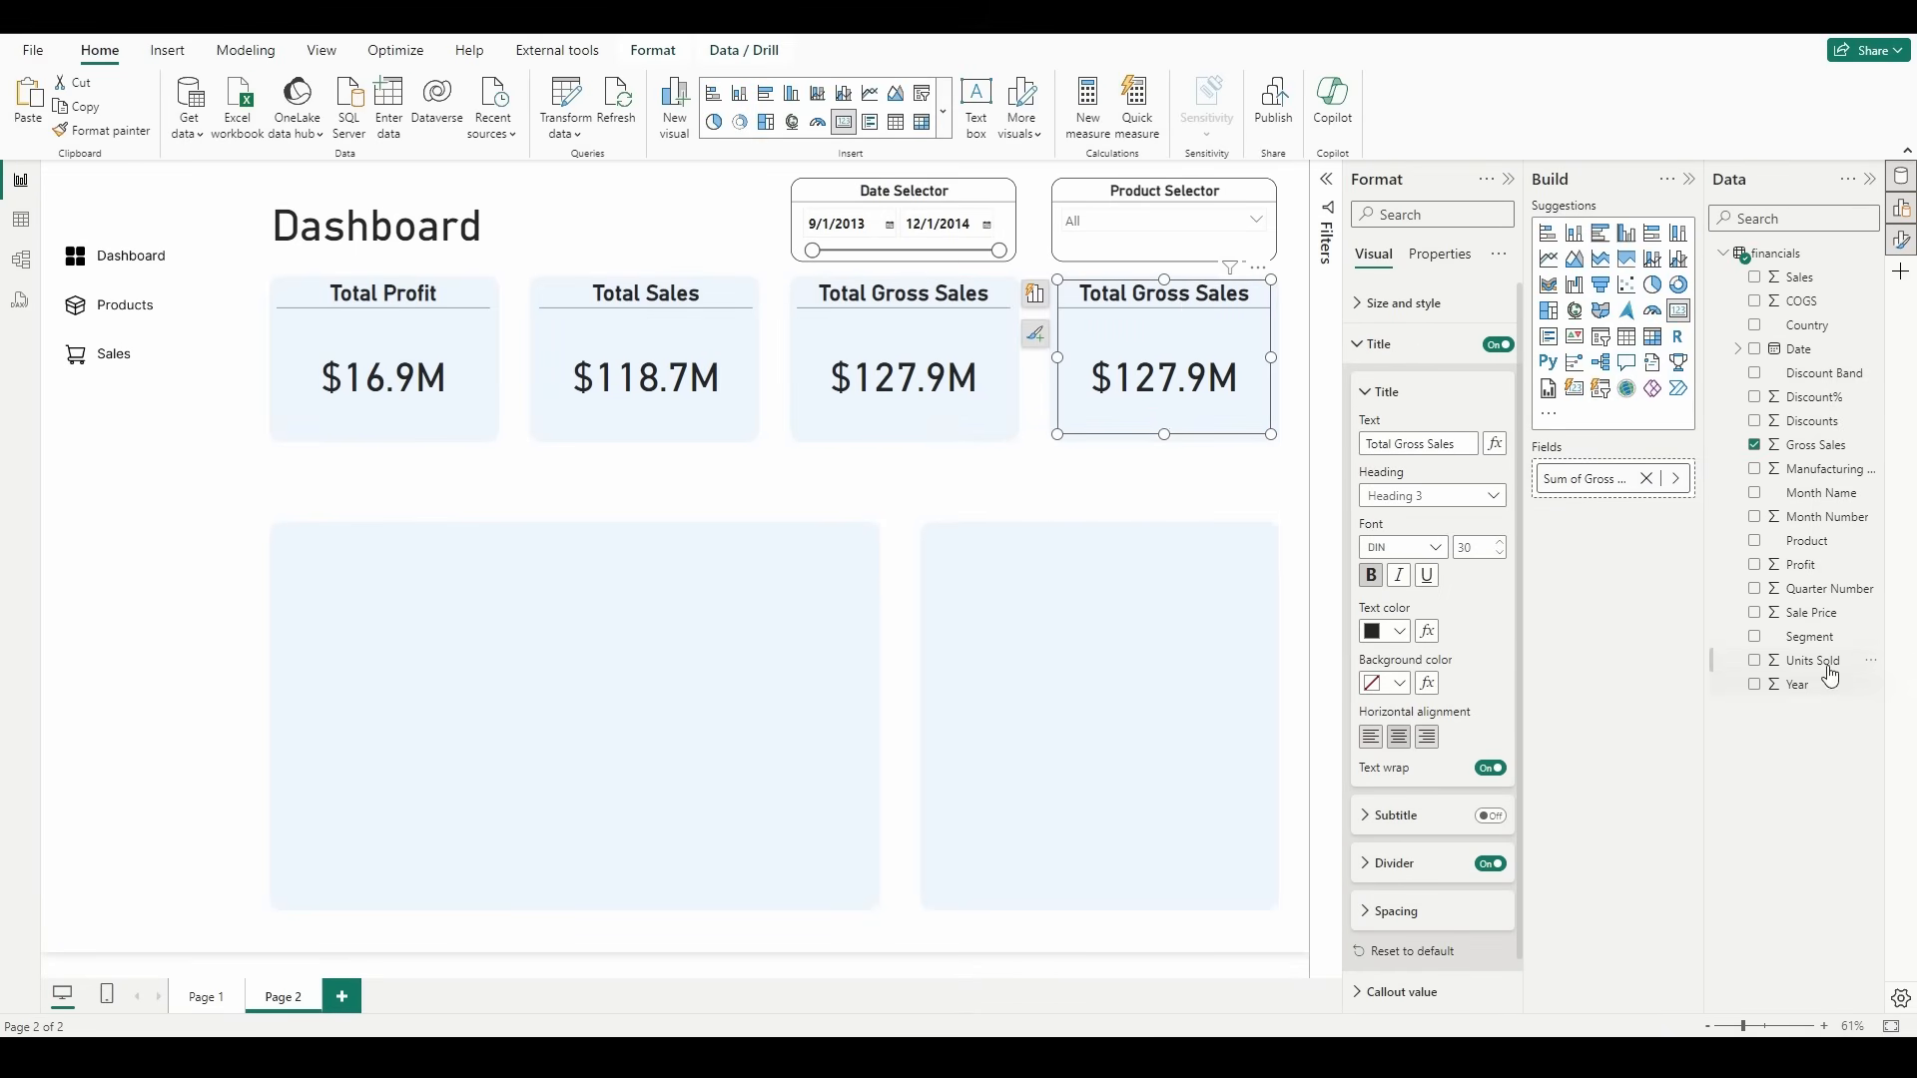
pyautogui.moveTo(1842, 679); pyautogui.dragTo(1587, 481)
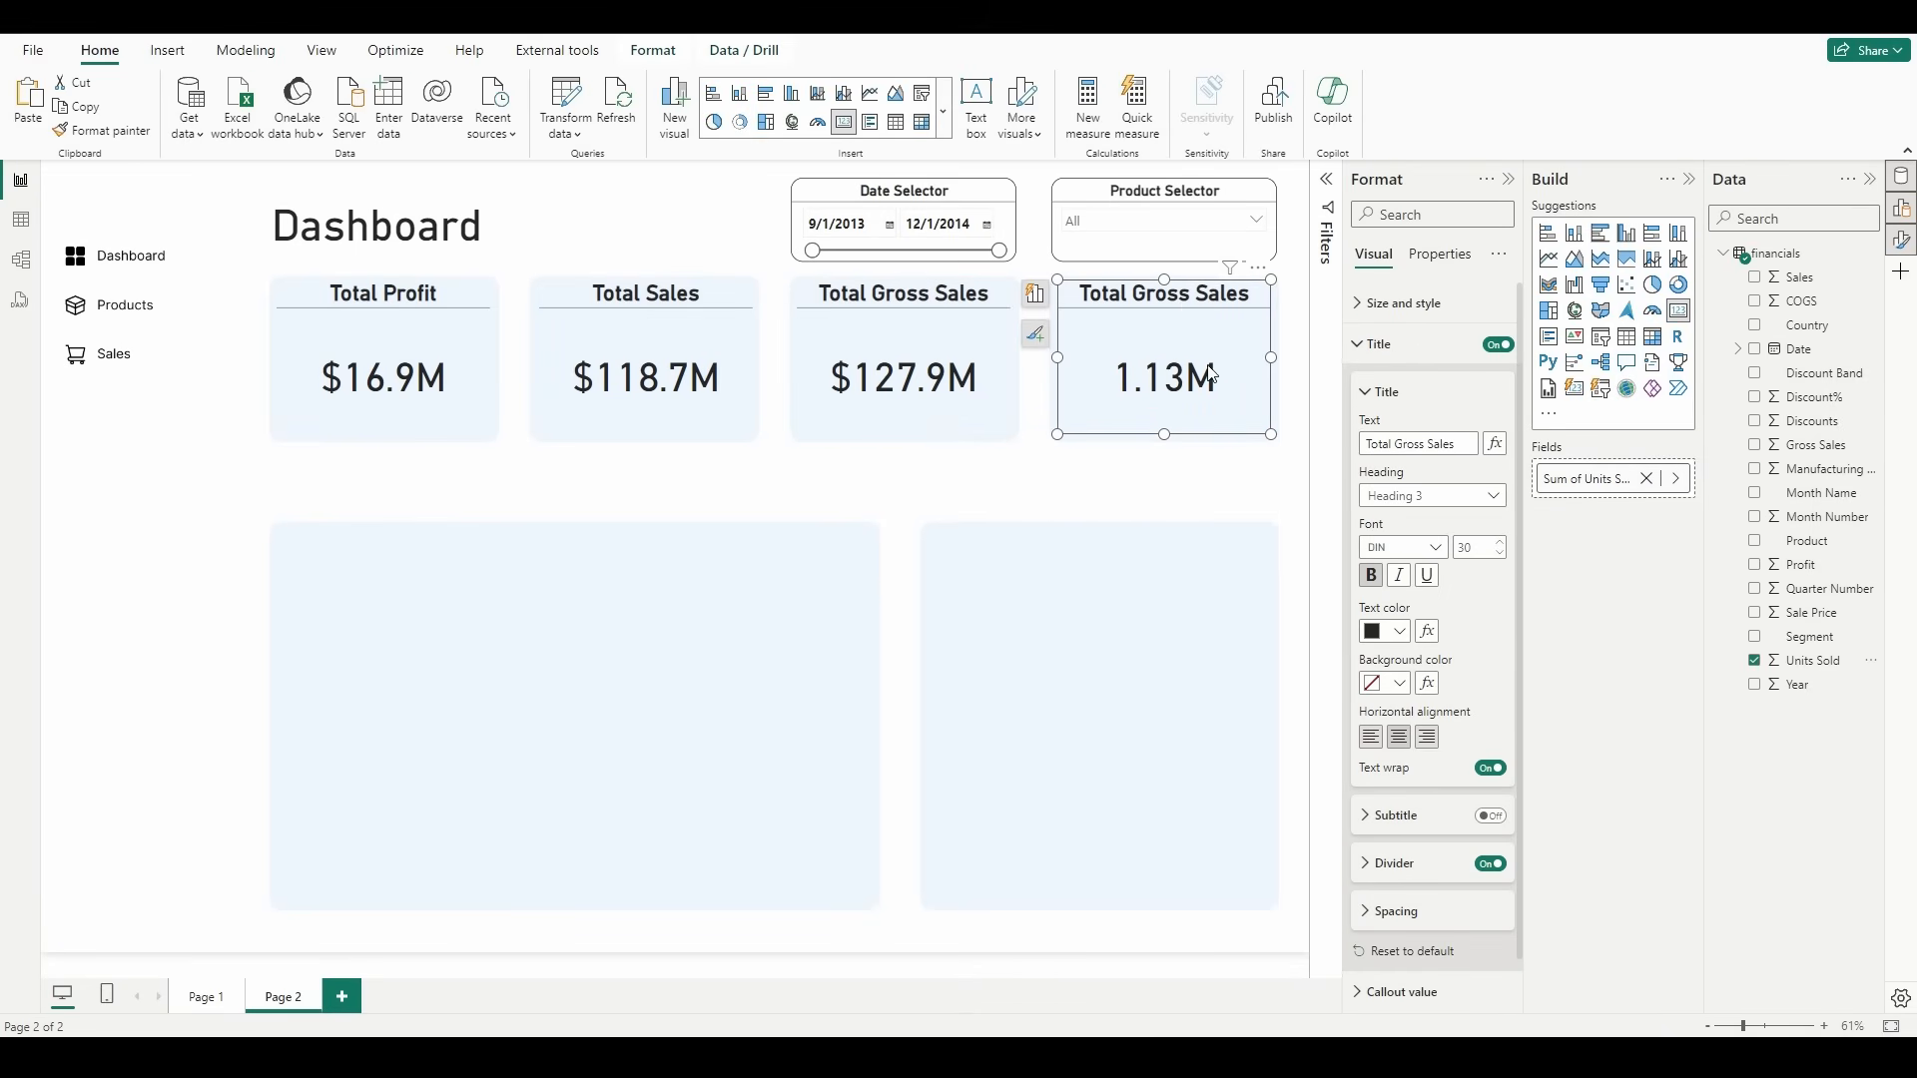
# Step: Set the Units Sold column's number format to 1 decimal place
pyautogui.click(1813, 660)
pyautogui.click(421, 124)
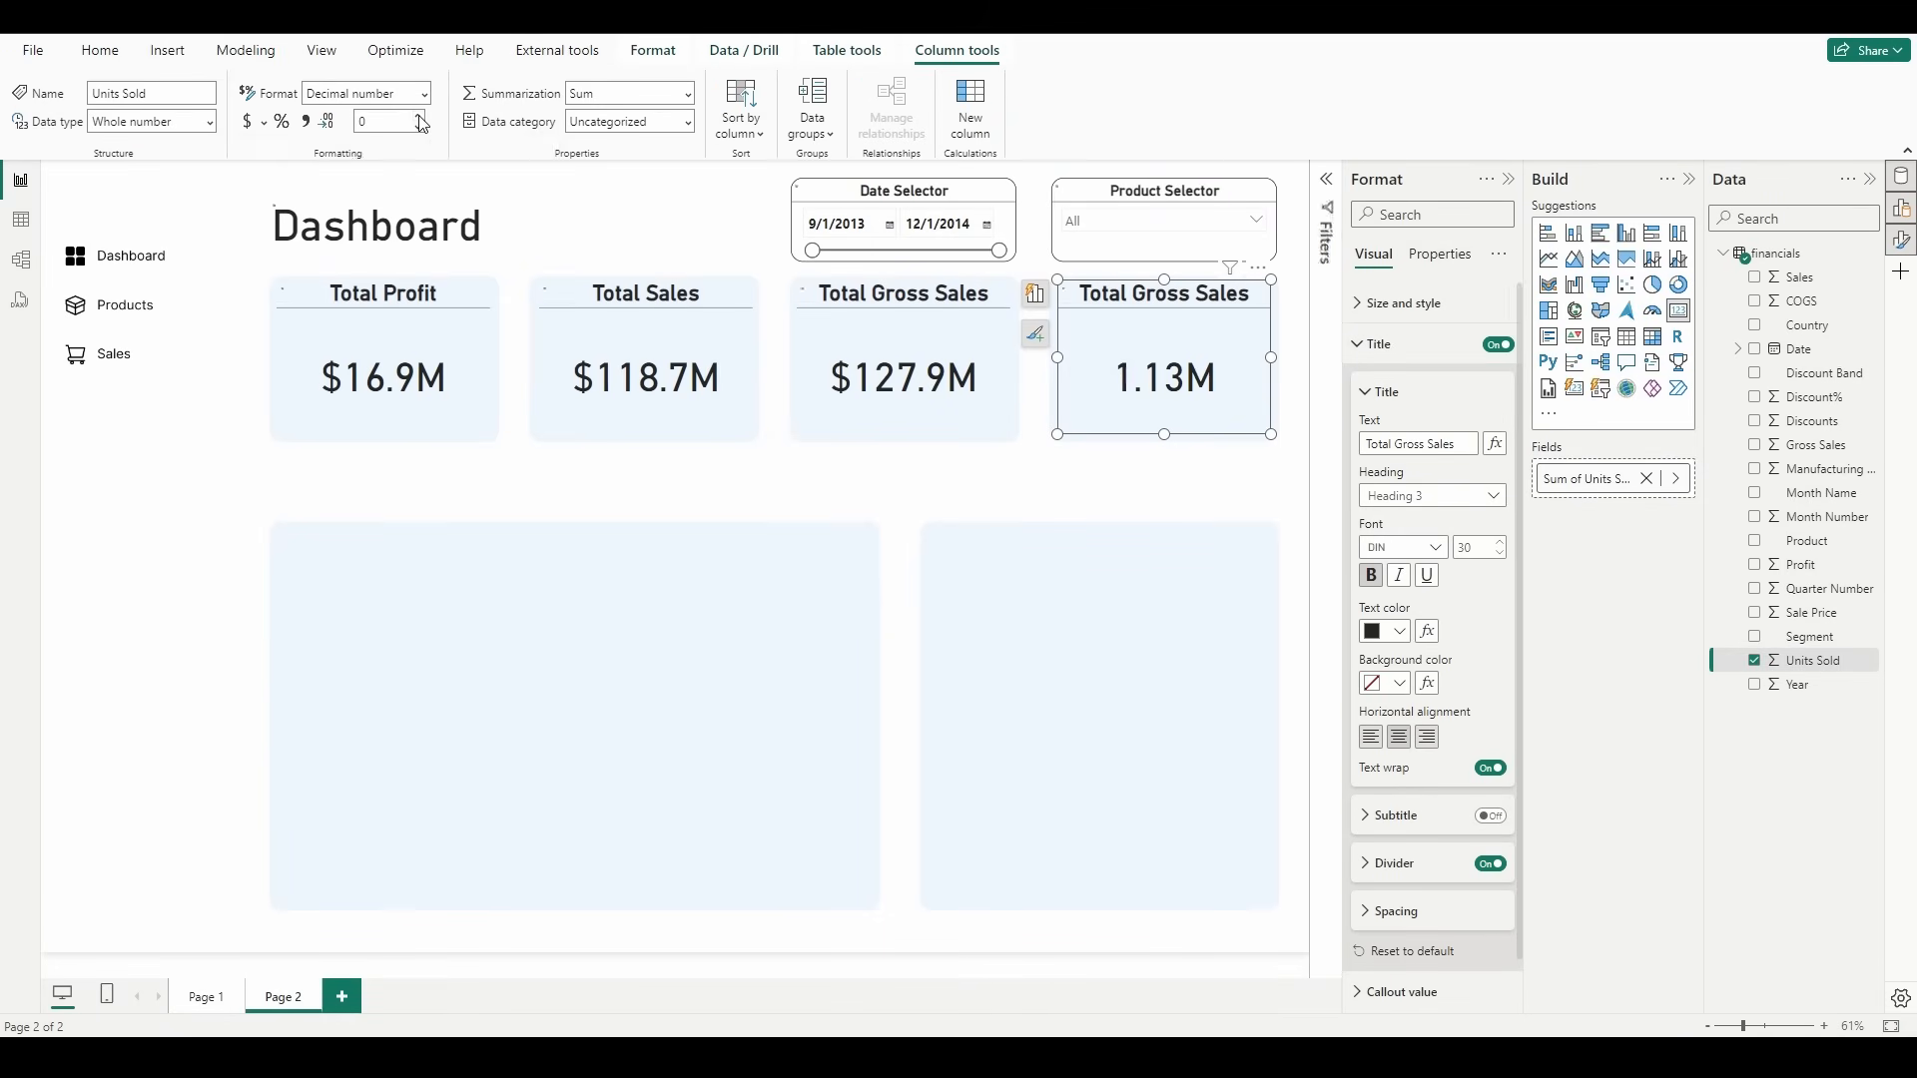
pyautogui.click(420, 117)
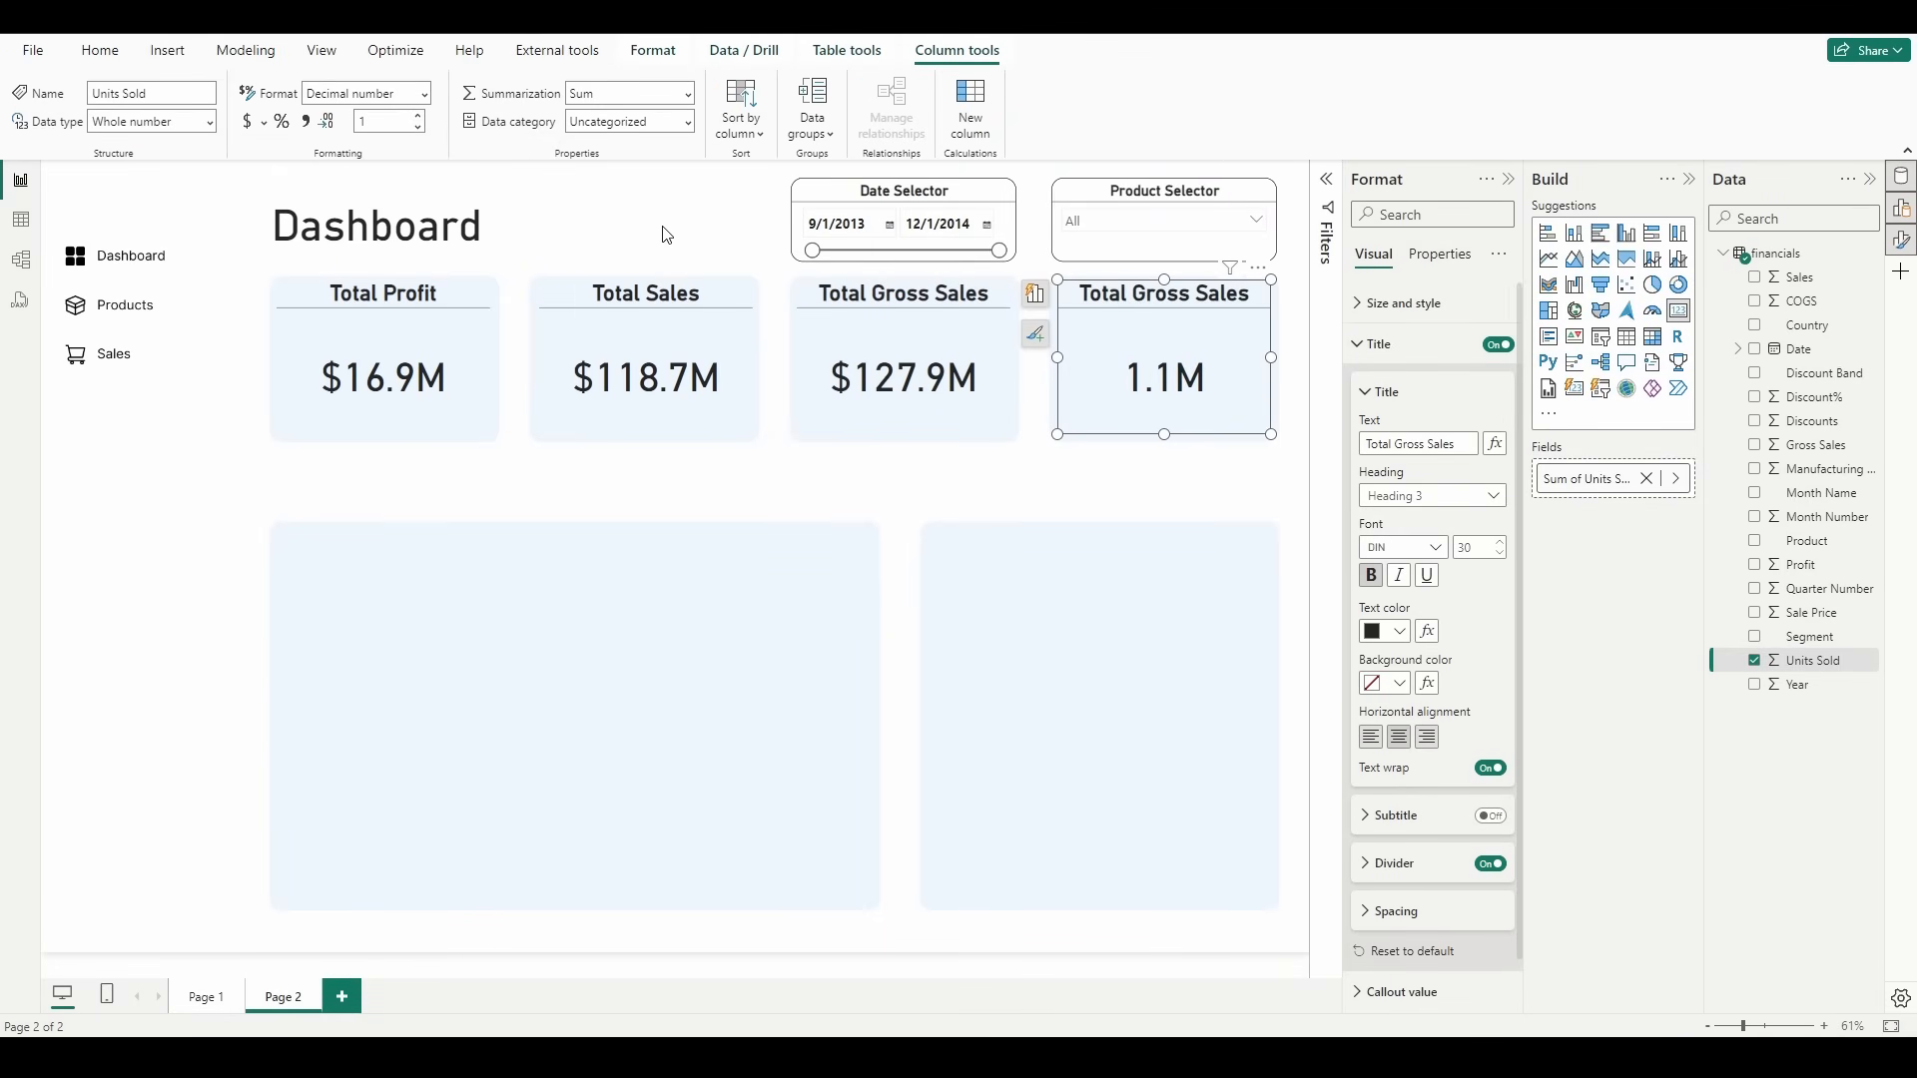
# Step: Change the fourth card's title to "Total Units Sold"
pyautogui.doubleClick(1143, 300)
pyautogui.moveTo(1098, 291); pyautogui.dragTo(1278, 299)
pyautogui.write('Units Sold')
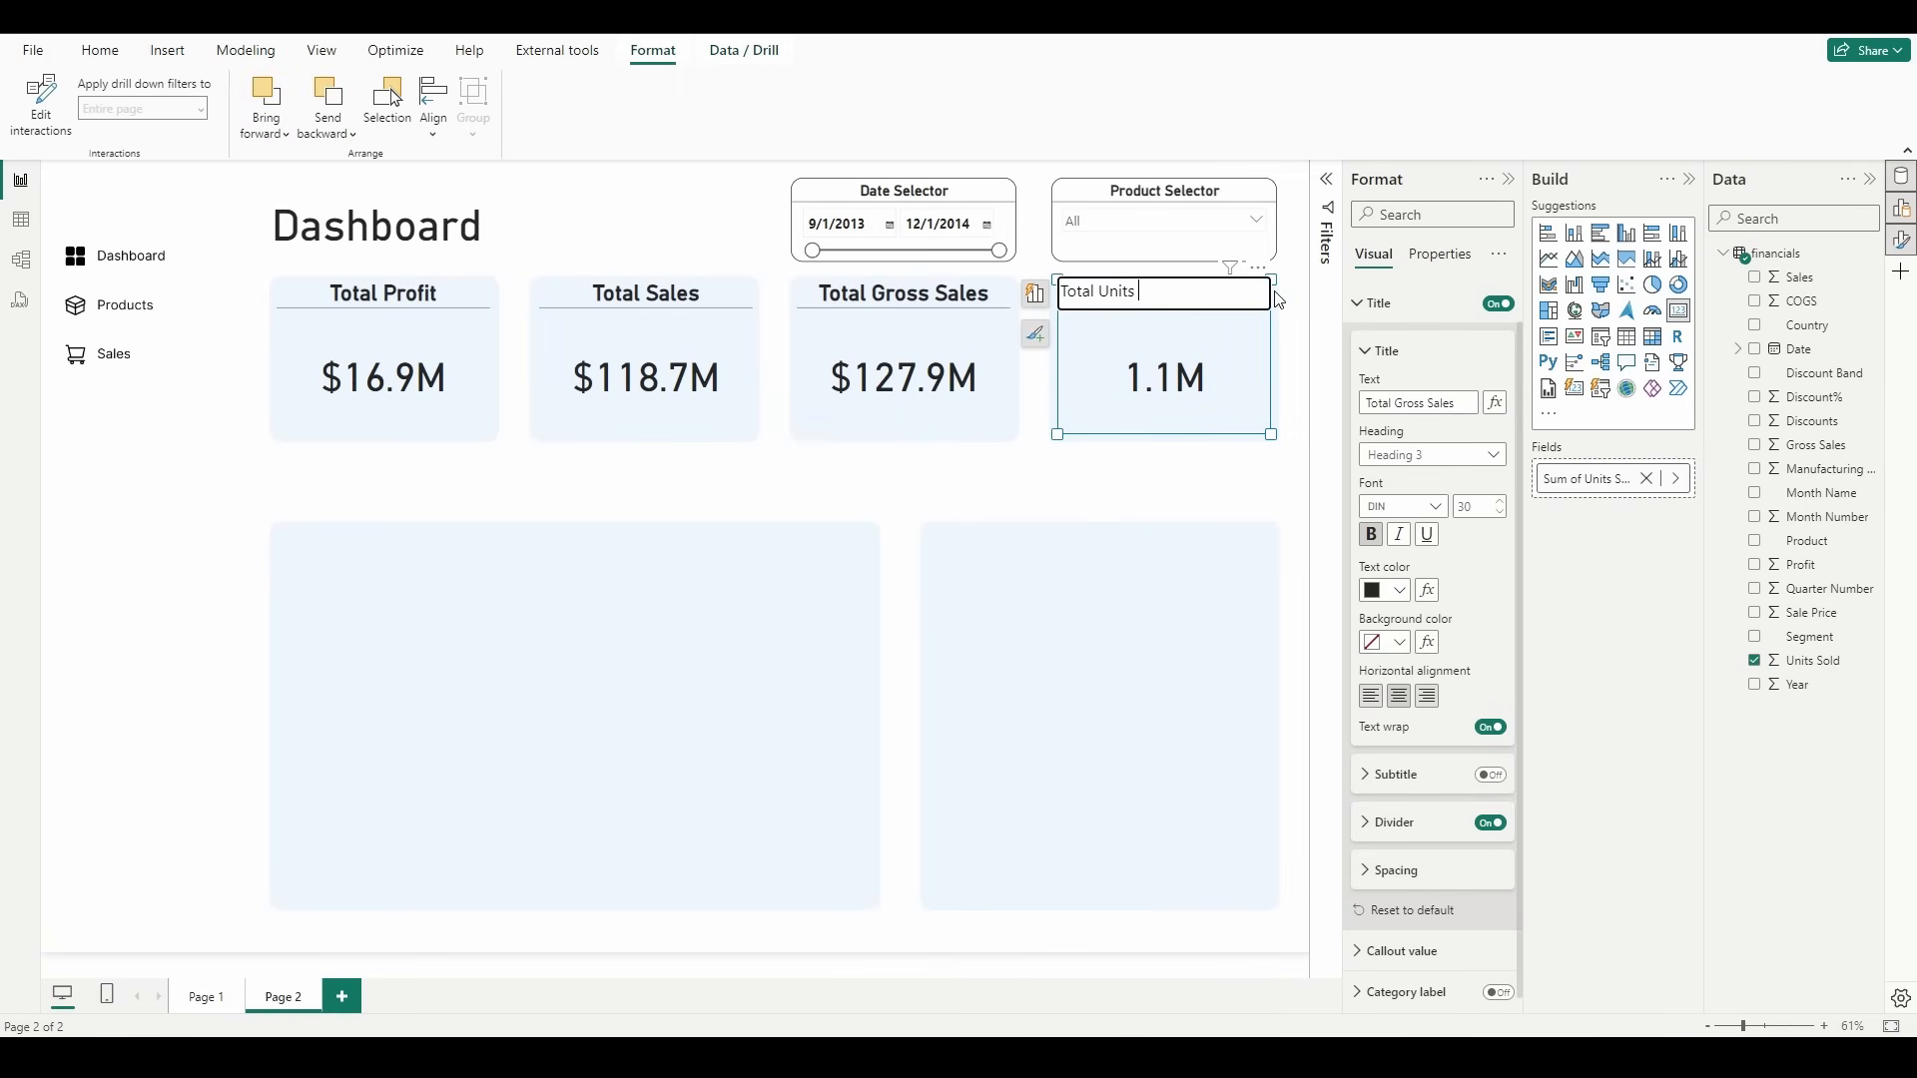
pyautogui.press('Return')
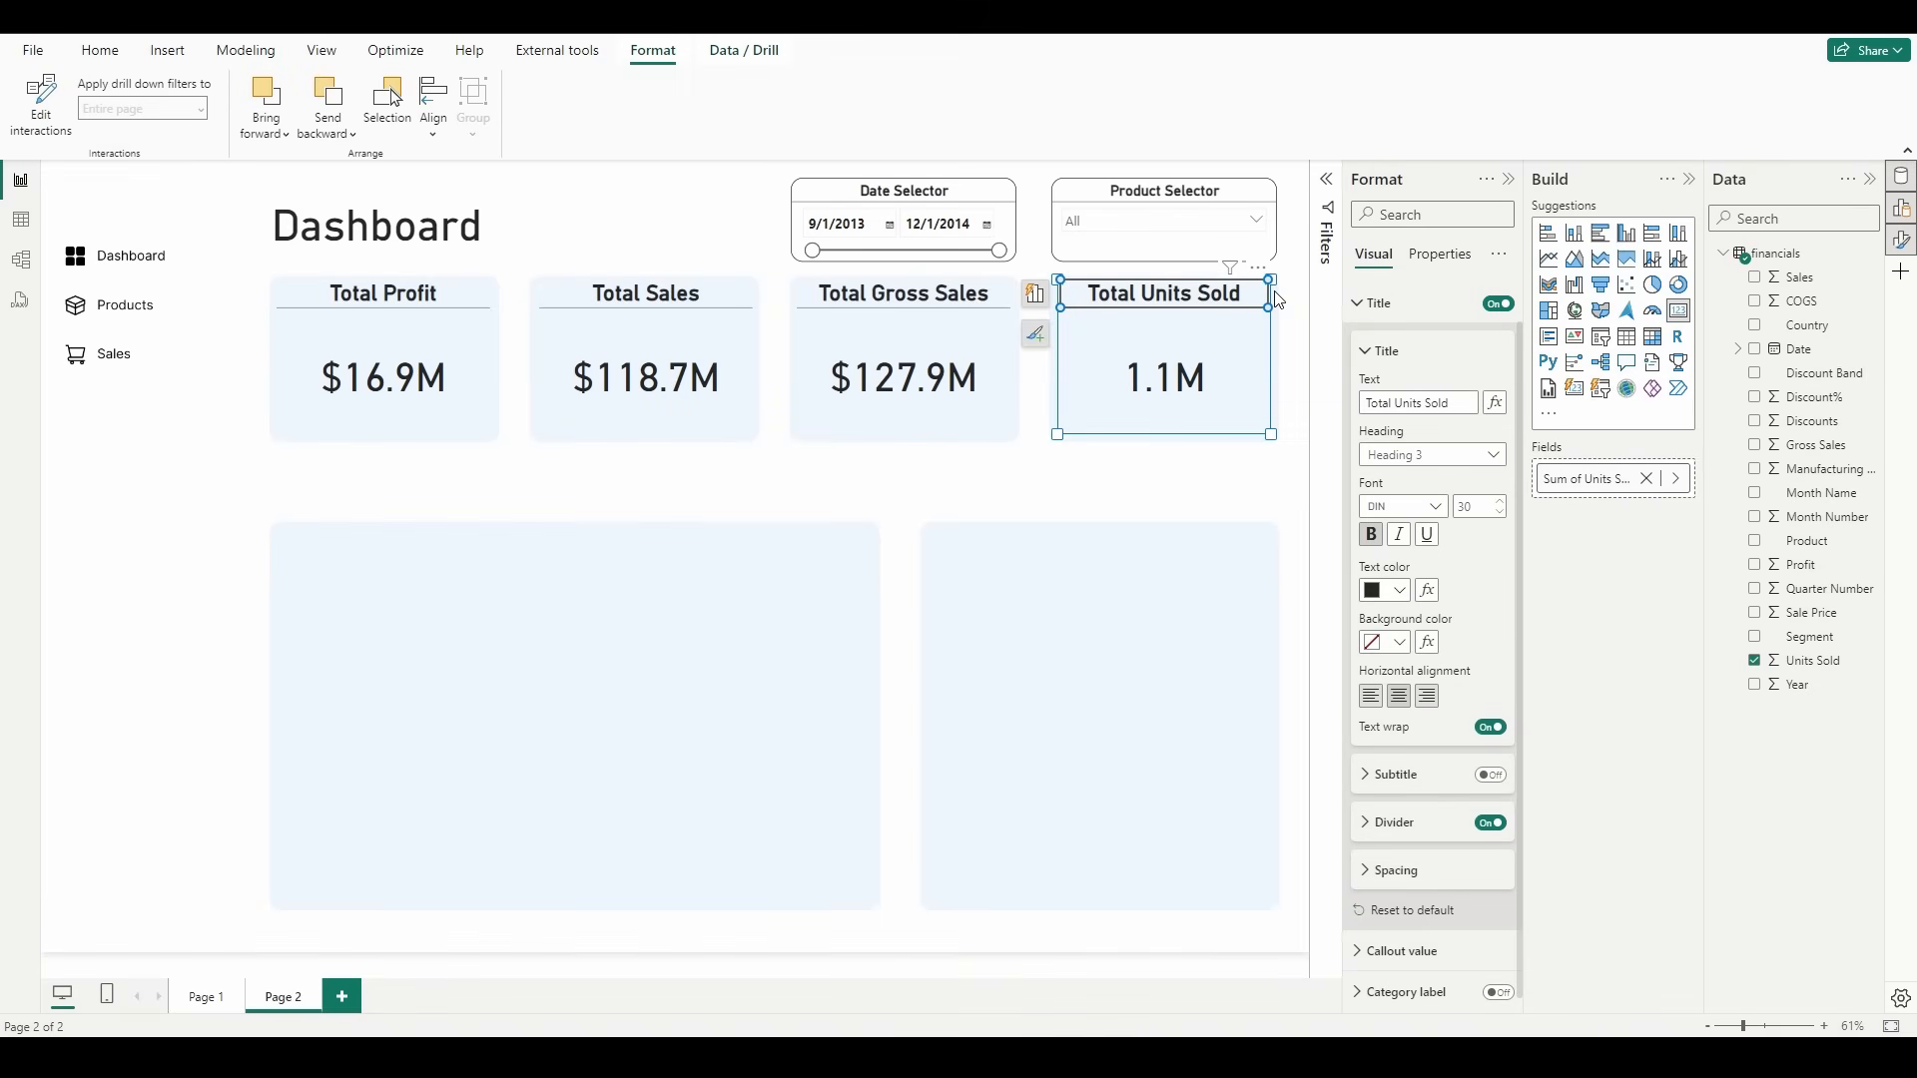
# Step: Adjust the Units Sold column's decimal places so the fourth card displays its value with two decimals
pyautogui.click(1116, 479)
pyautogui.click(1176, 306)
pyautogui.click(1823, 657)
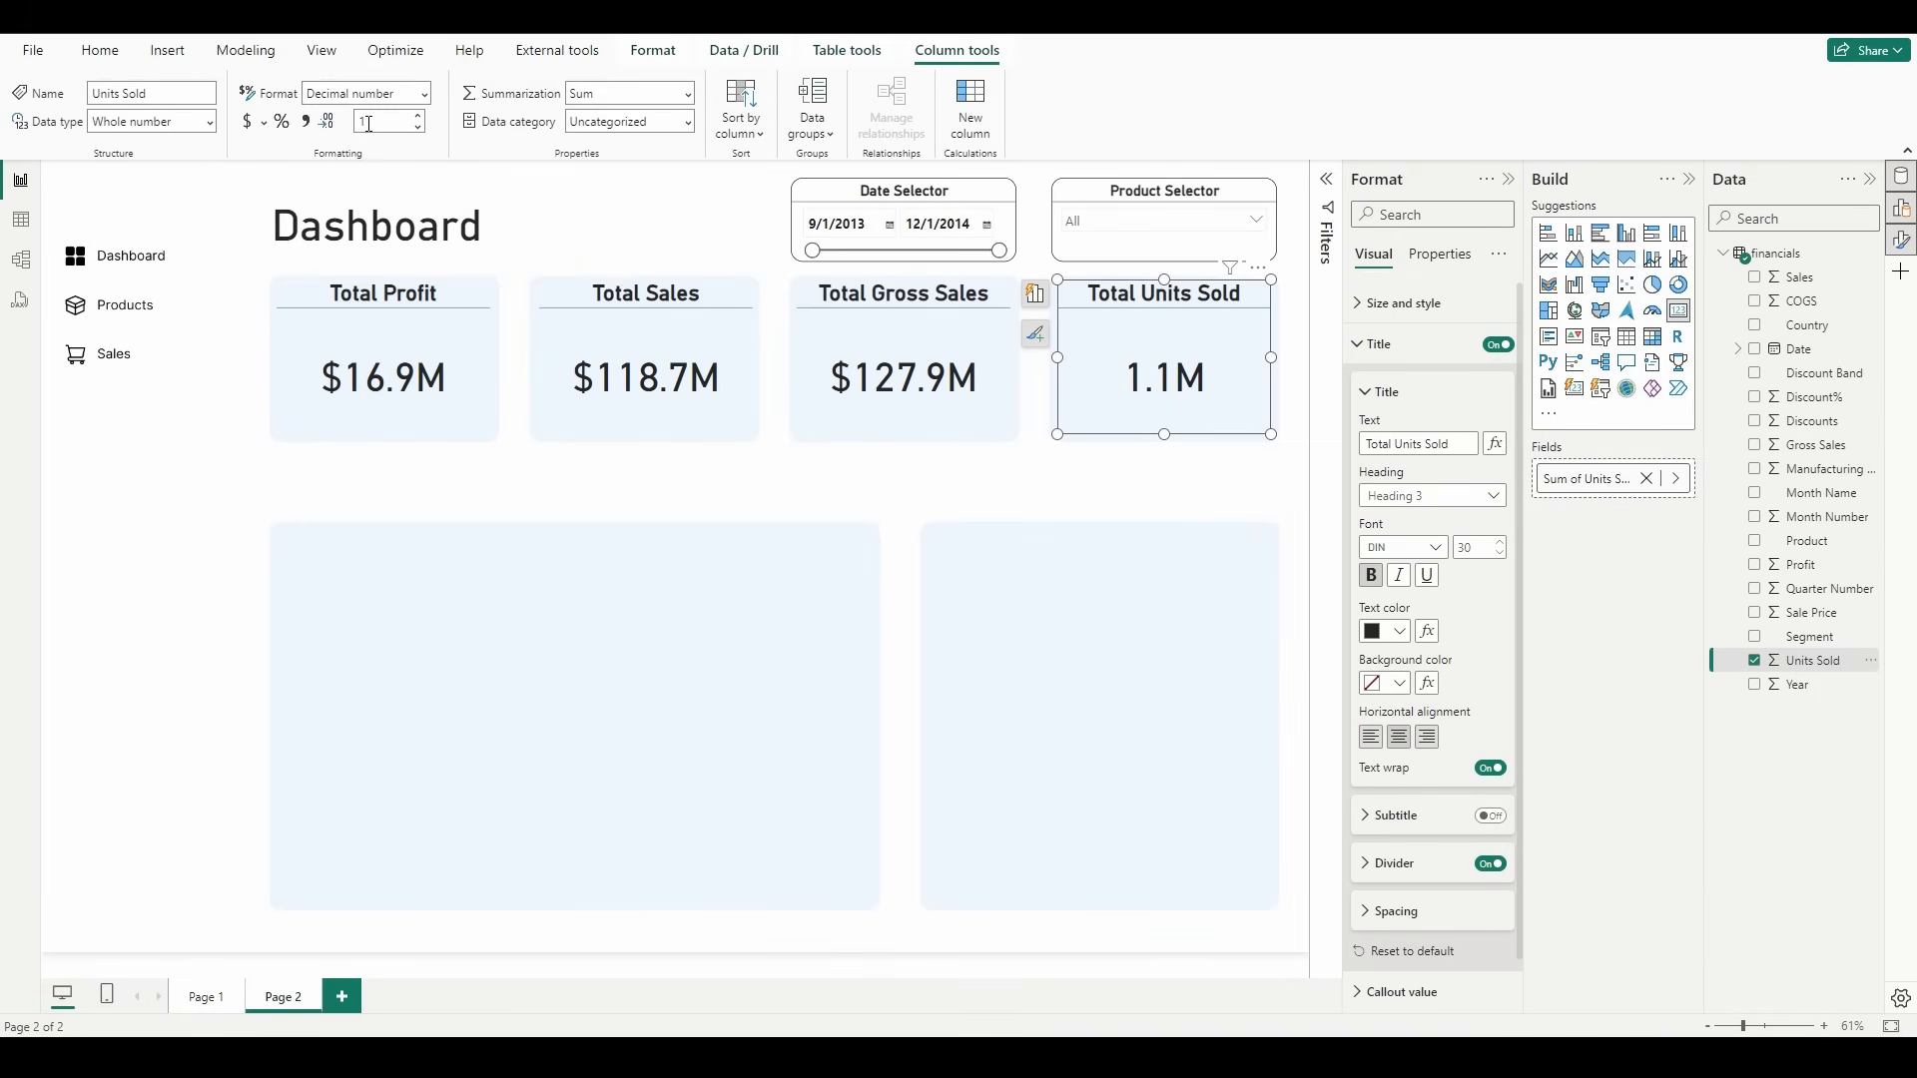
pyautogui.click(1220, 510)
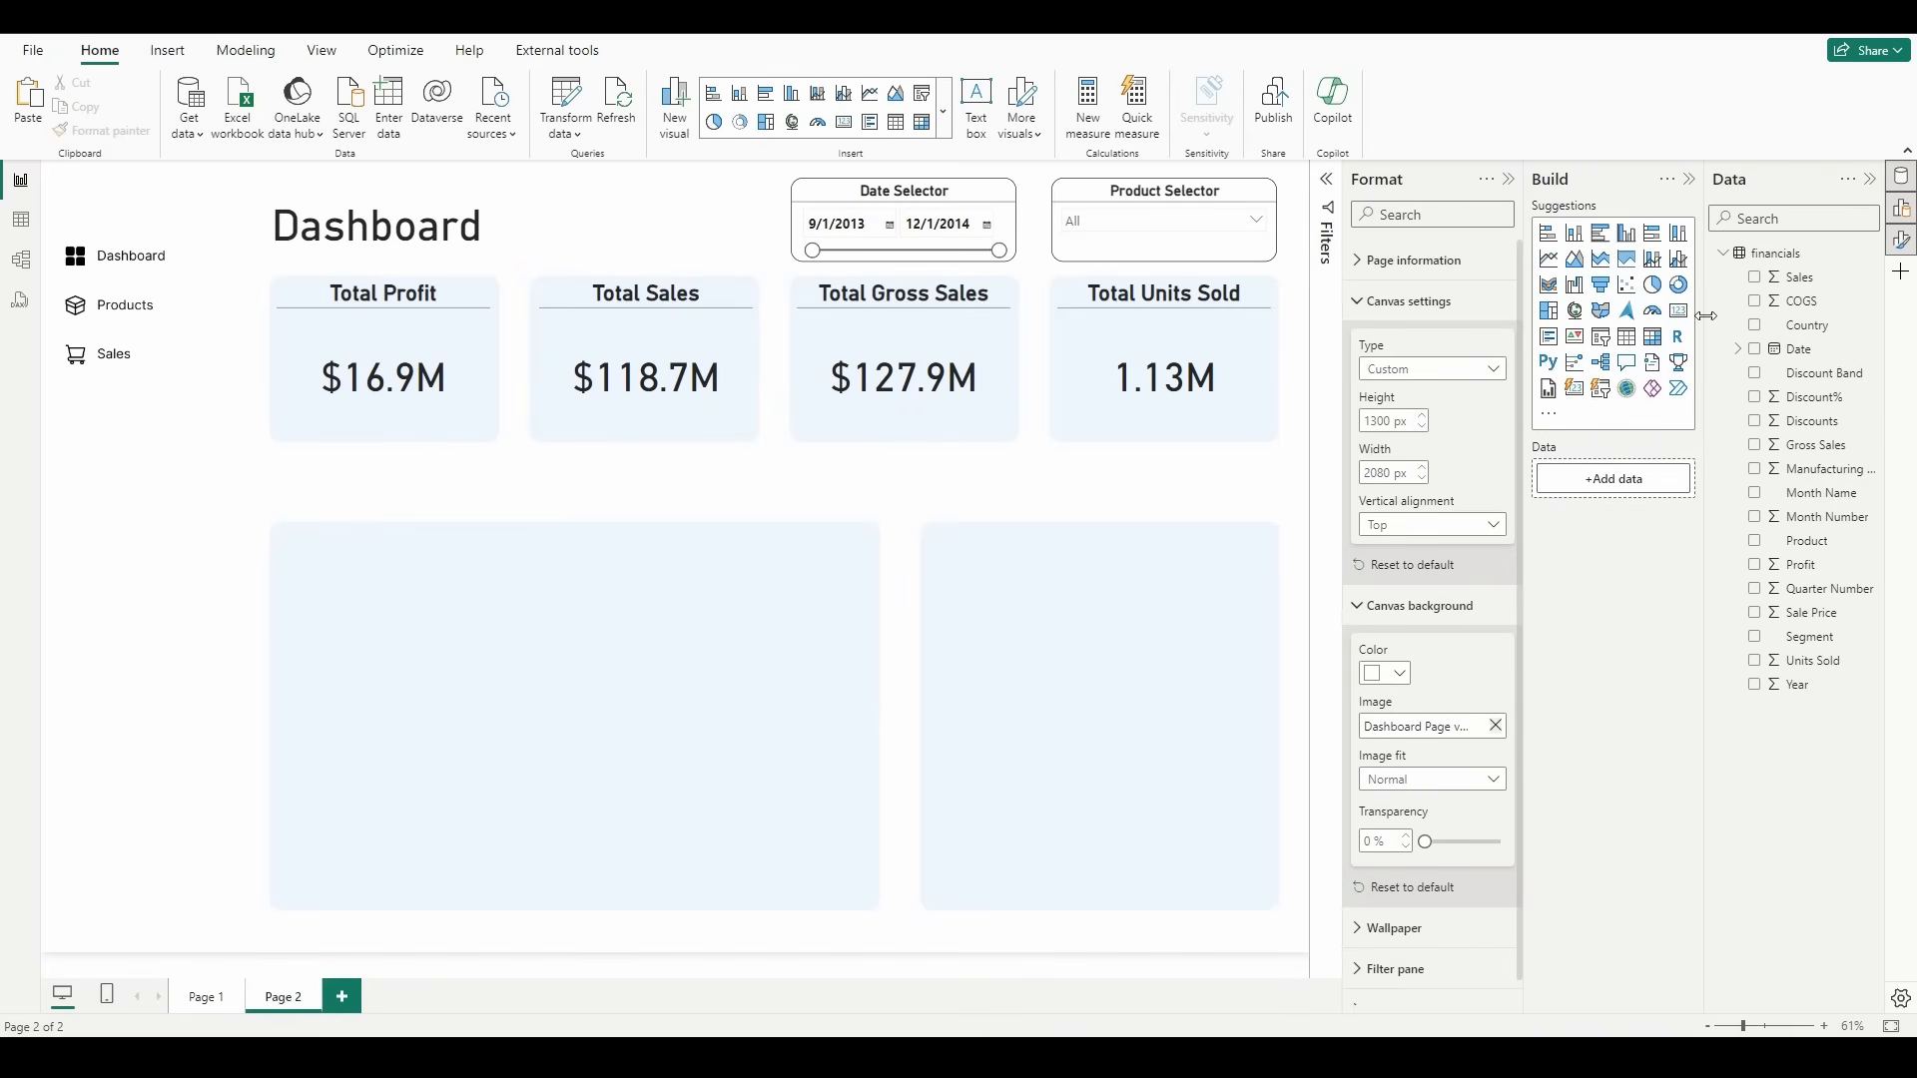
# Step: Insert a small line chart below the Total Profit card with plain Date, not the hierarchy, on the X-axis and Profit on the Y-axis
pyautogui.moveTo(1551, 265); pyautogui.dragTo(354, 541)
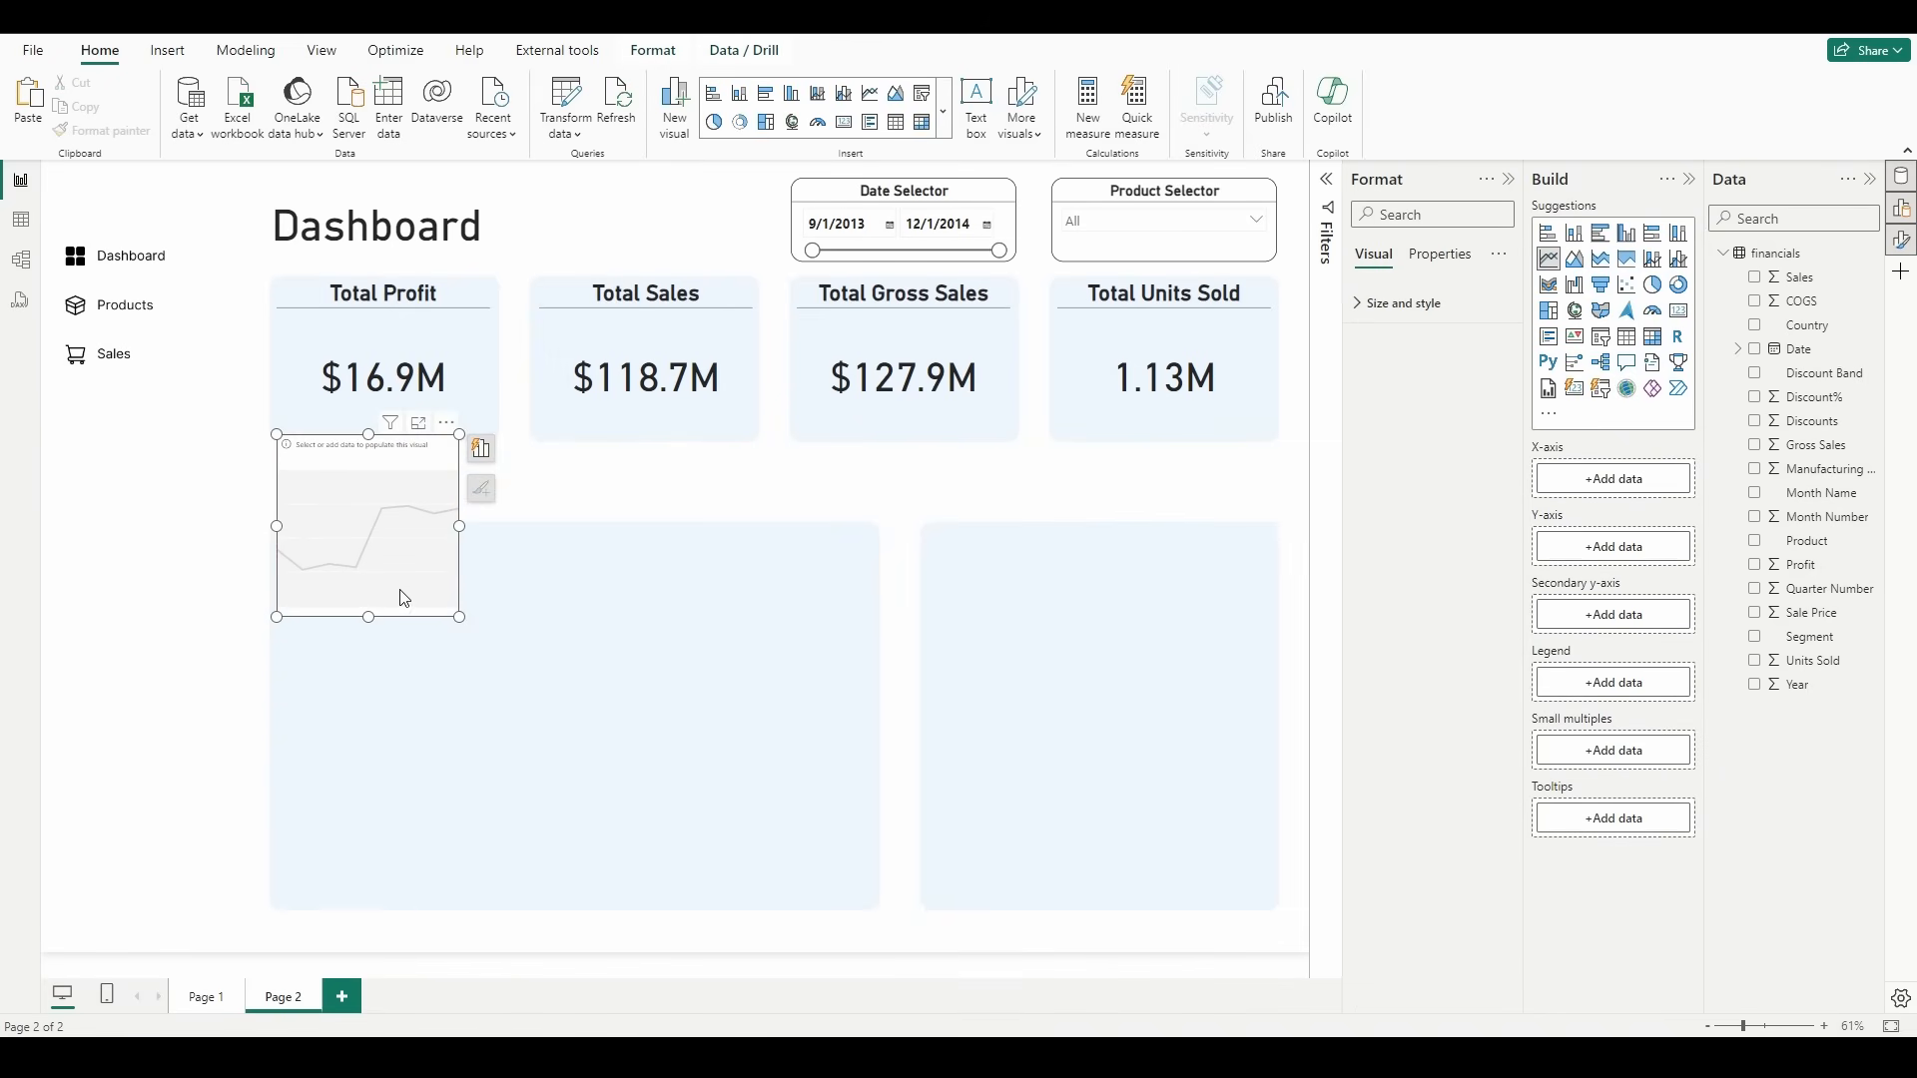
pyautogui.moveTo(457, 618); pyautogui.dragTo(490, 603)
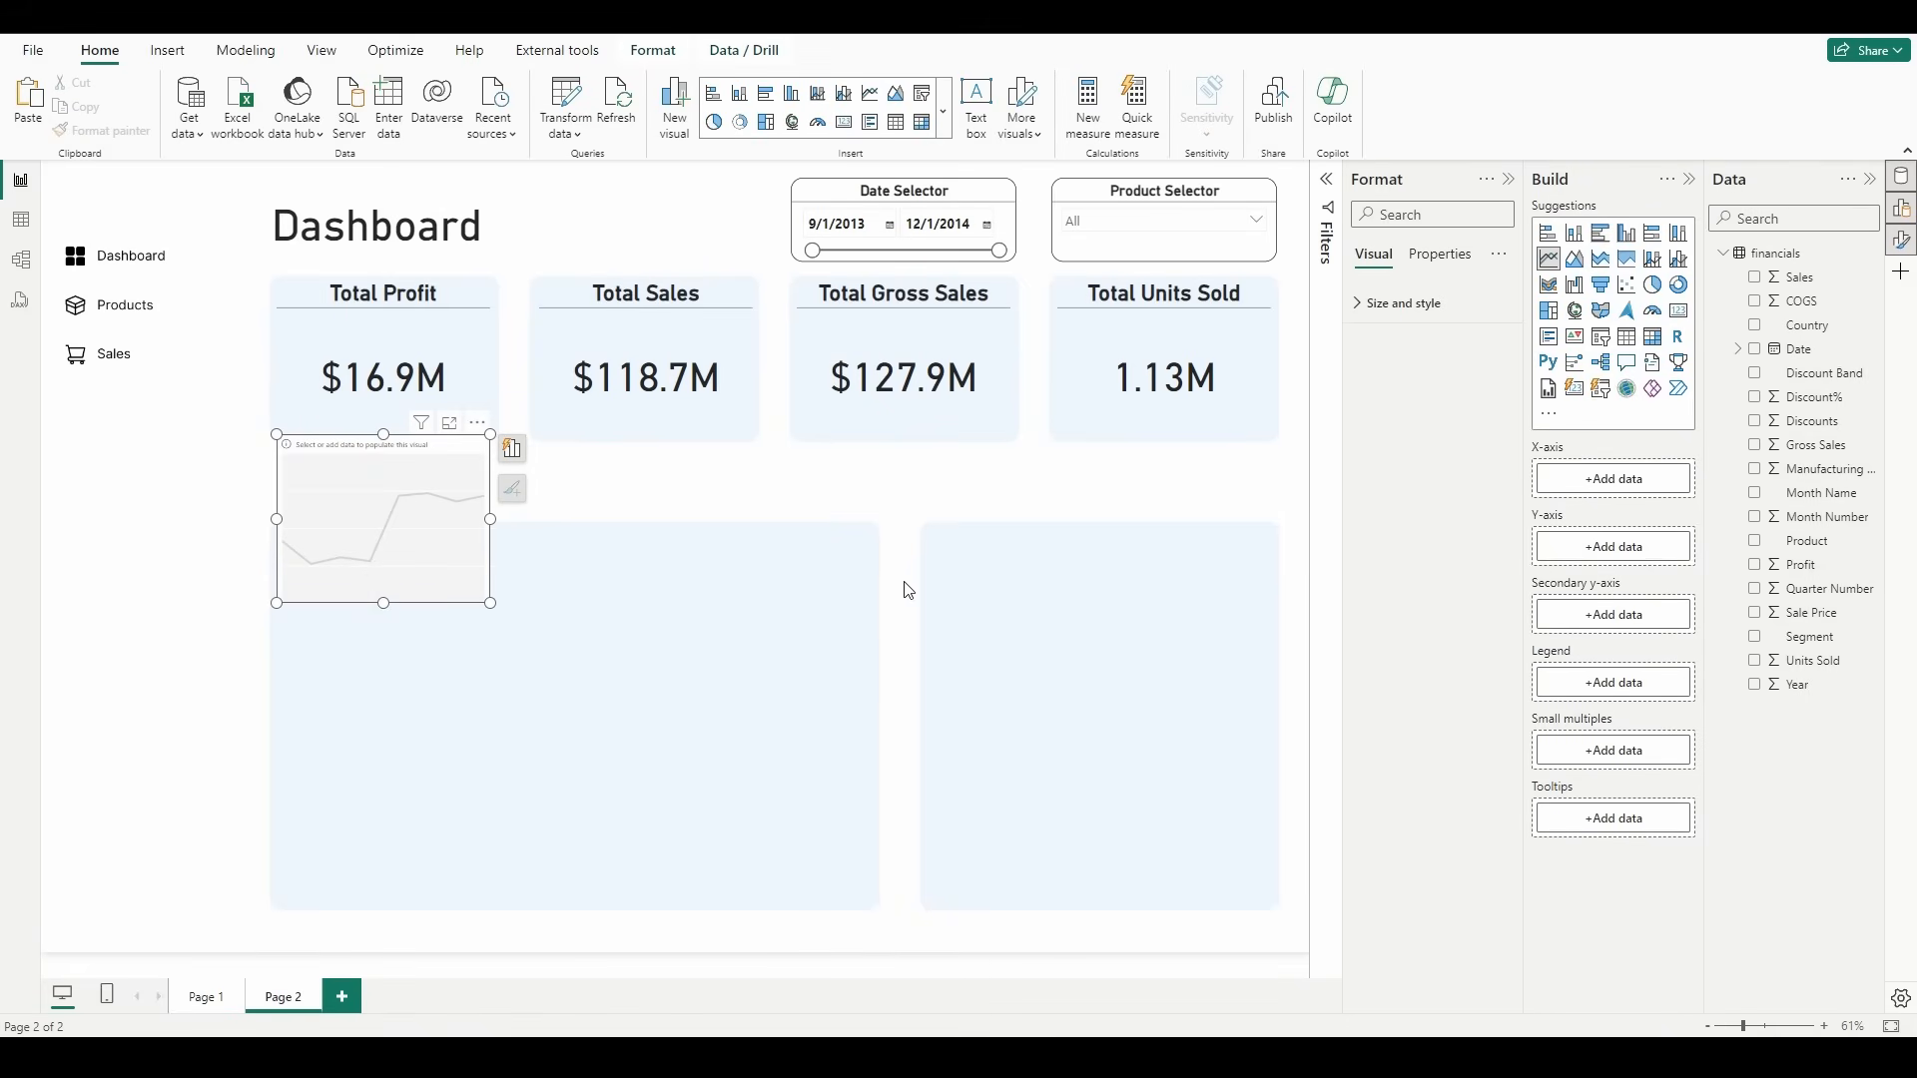
pyautogui.click(1754, 348)
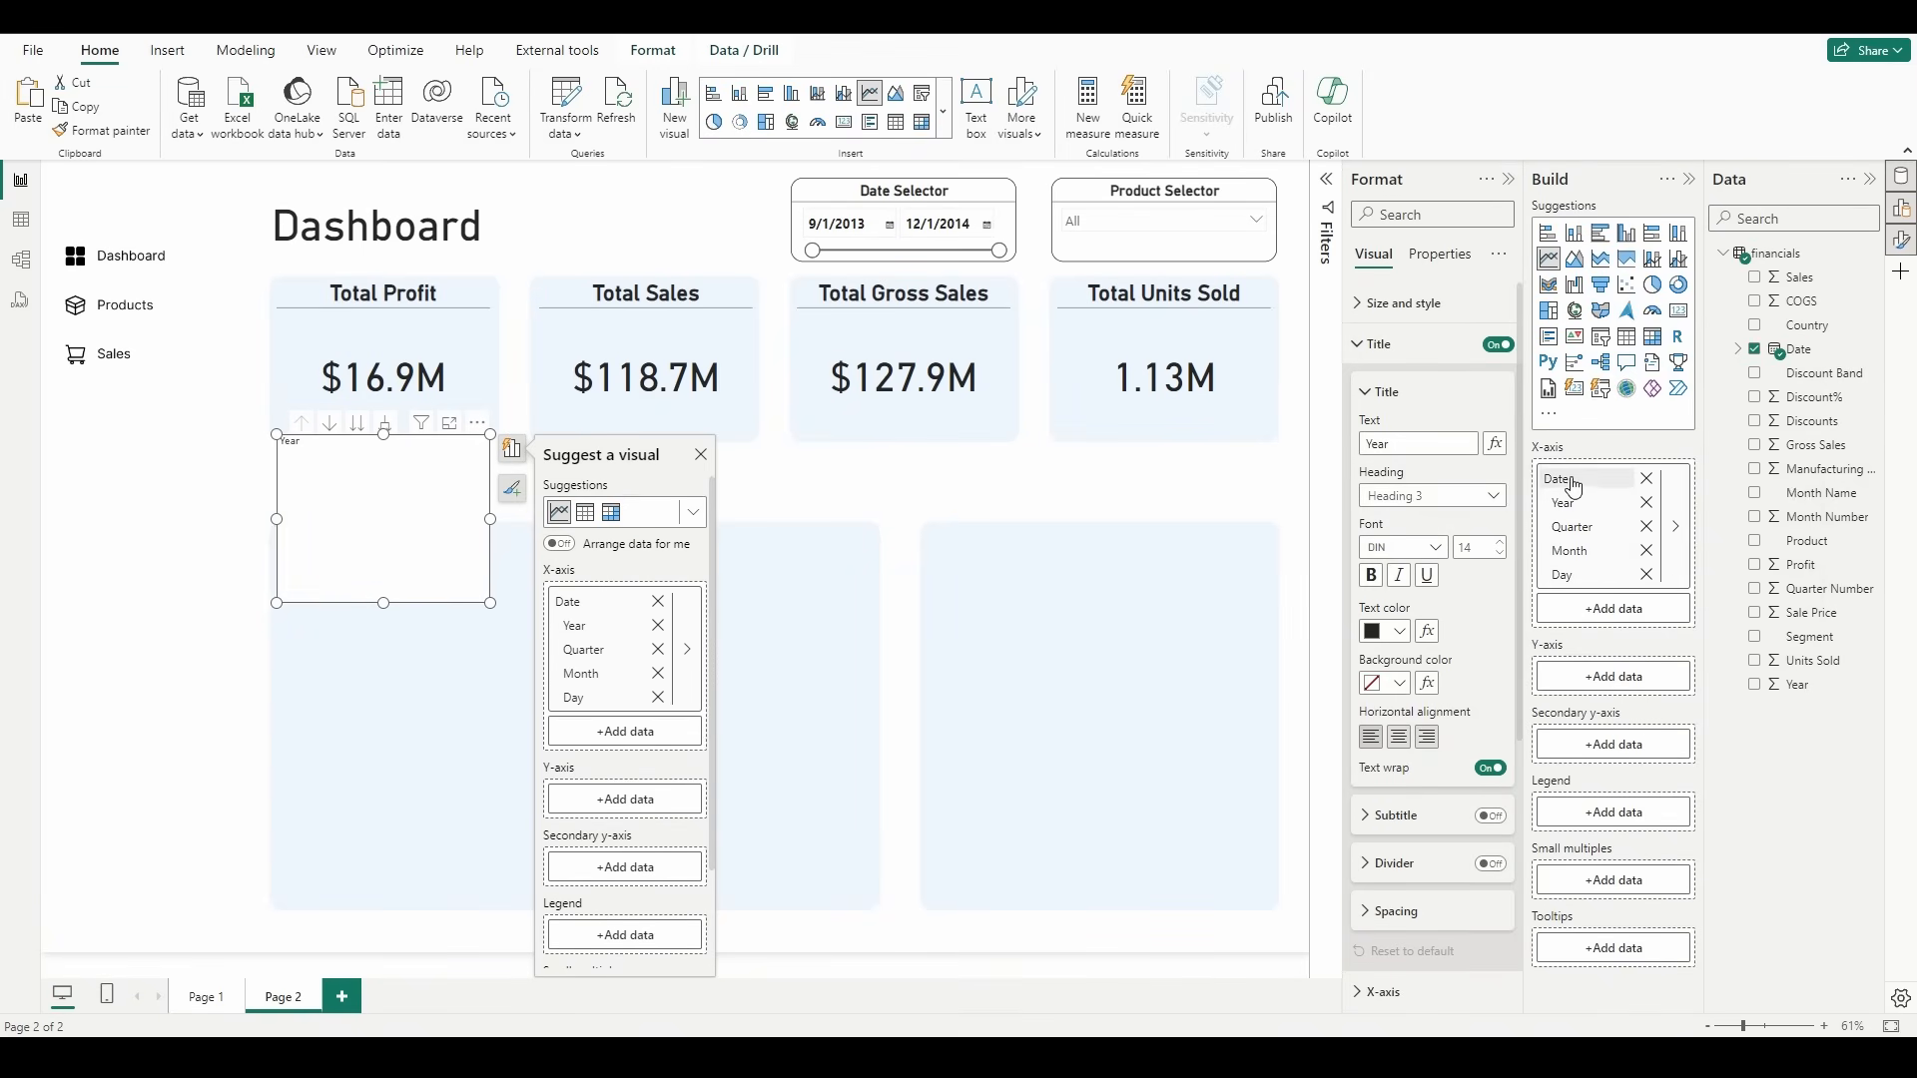
pyautogui.rightClick(1575, 486)
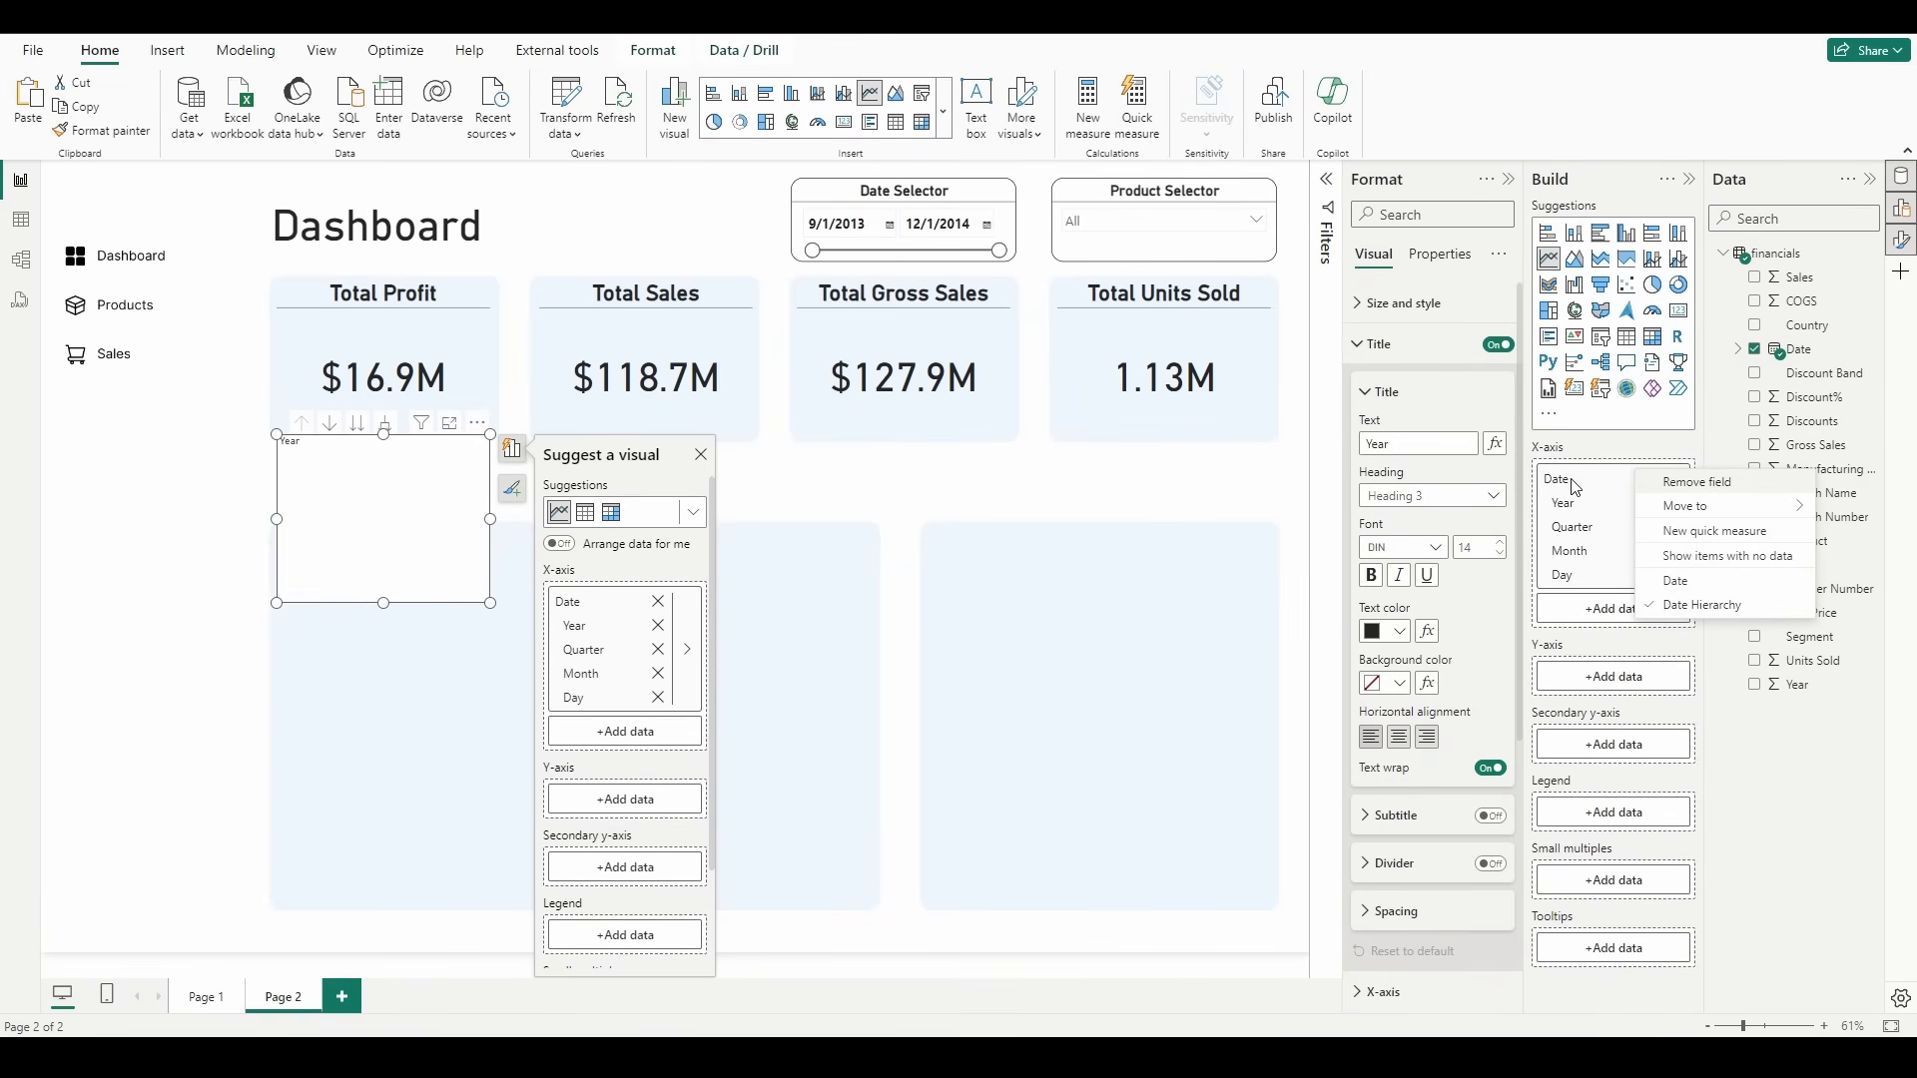
pyautogui.click(1720, 582)
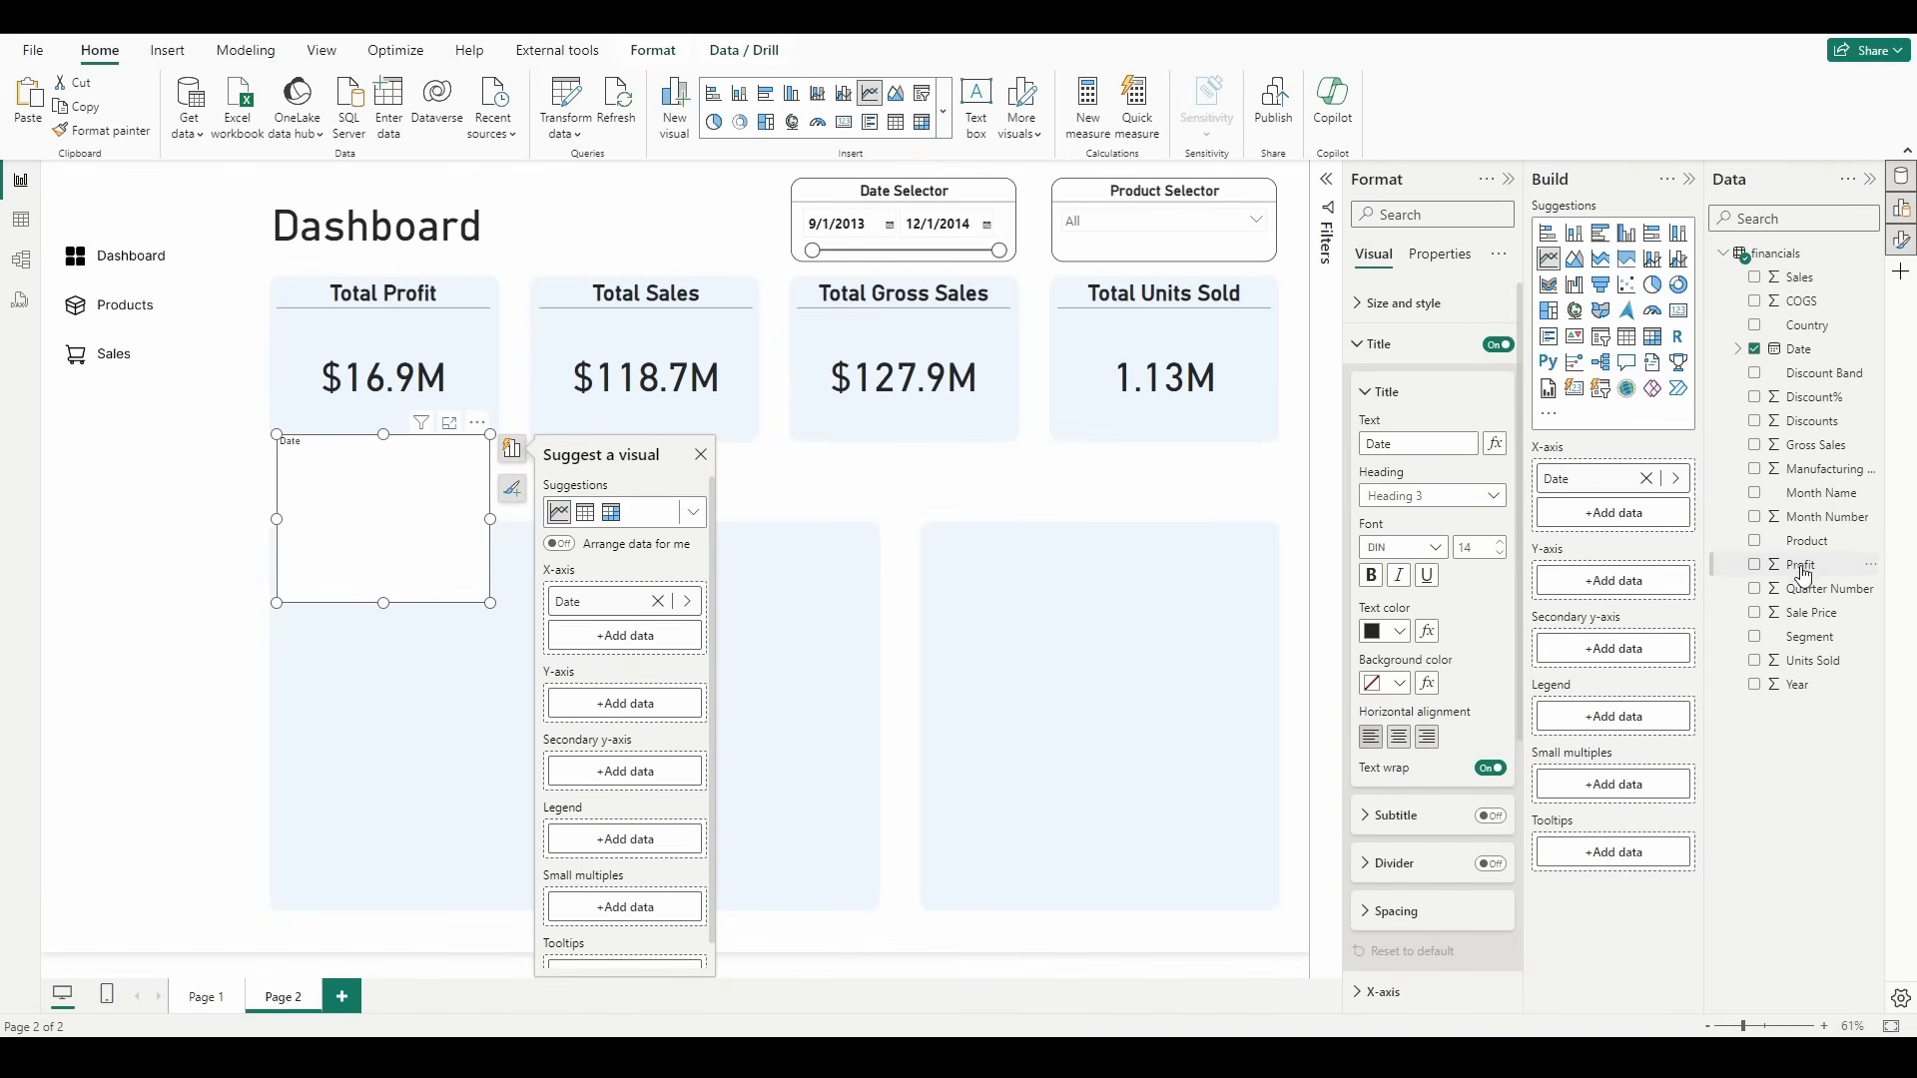
pyautogui.moveTo(1800, 565); pyautogui.dragTo(1624, 594)
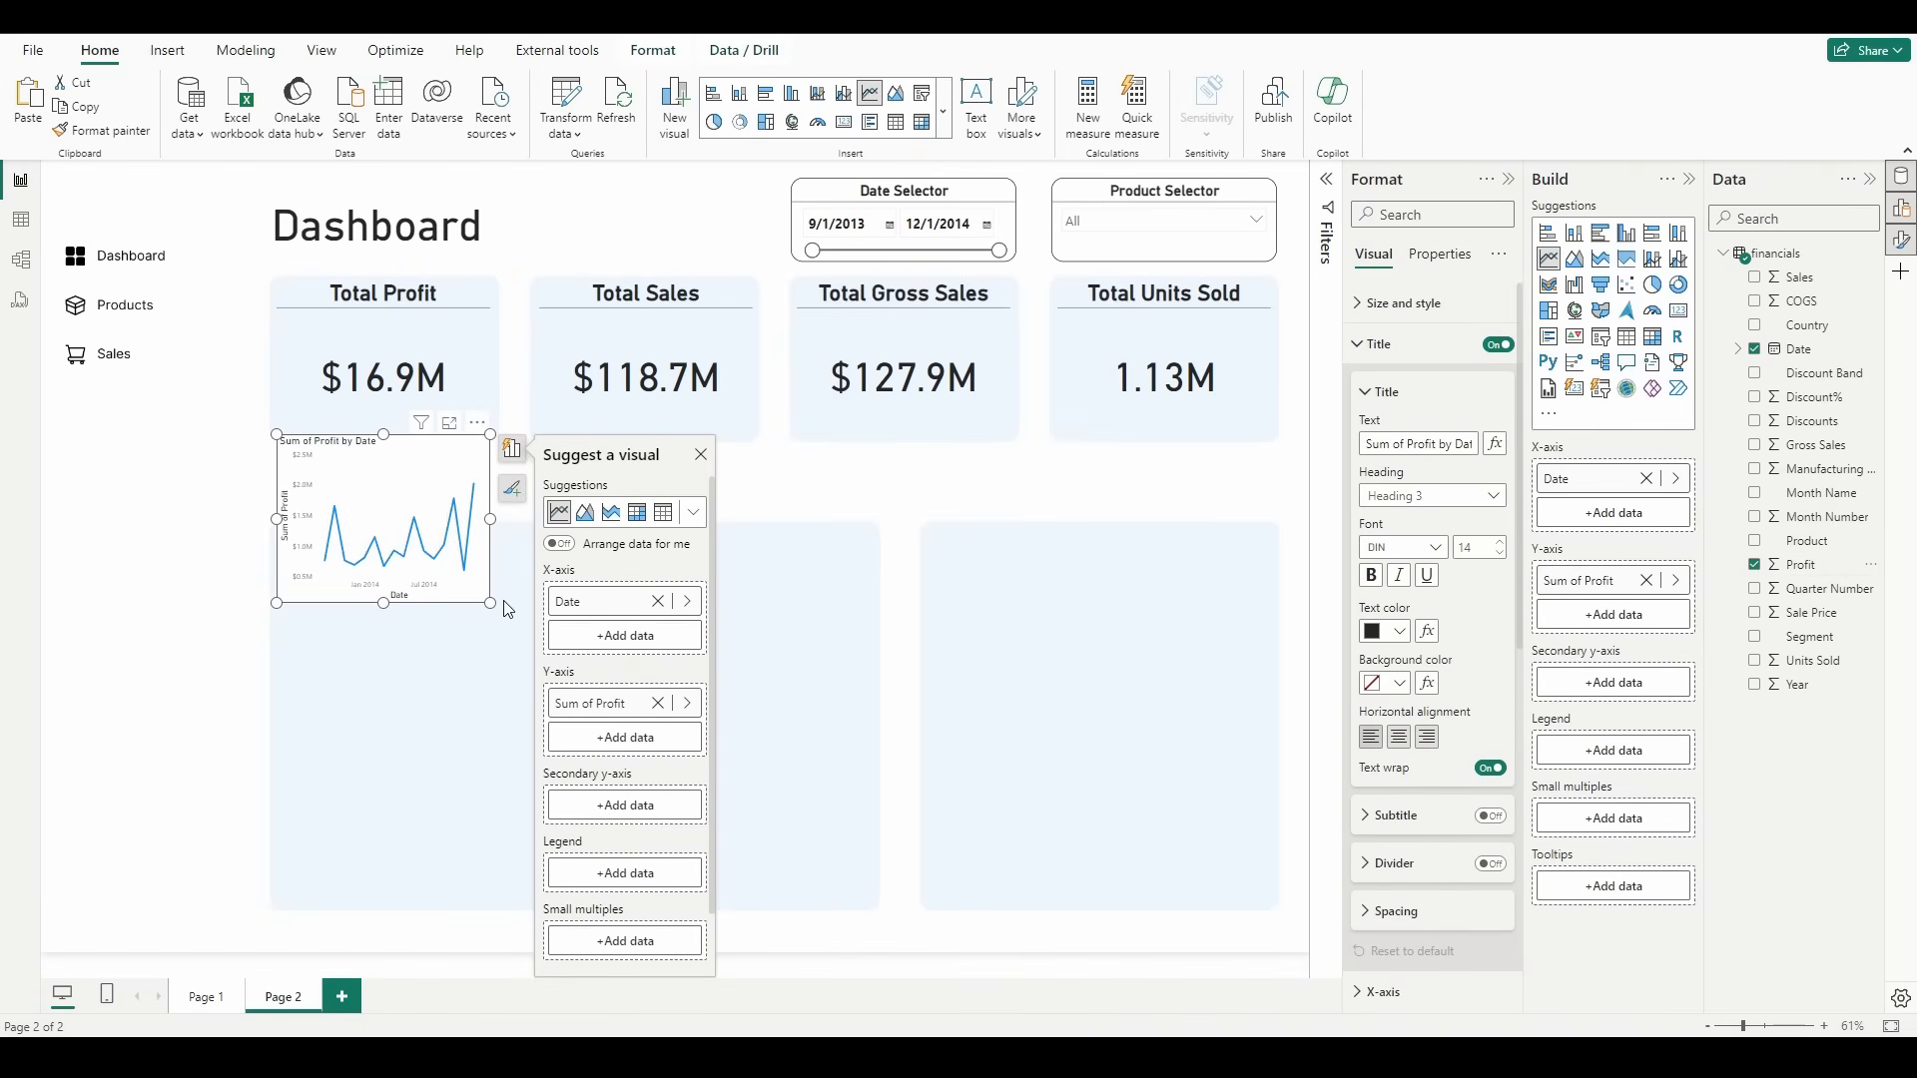
# Step: Shorten the profit line chart and the Total Profit card, and fit the chart beneath the value inside the profit tile
pyautogui.moveTo(491, 602); pyautogui.dragTo(500, 504)
pyautogui.click(450, 379)
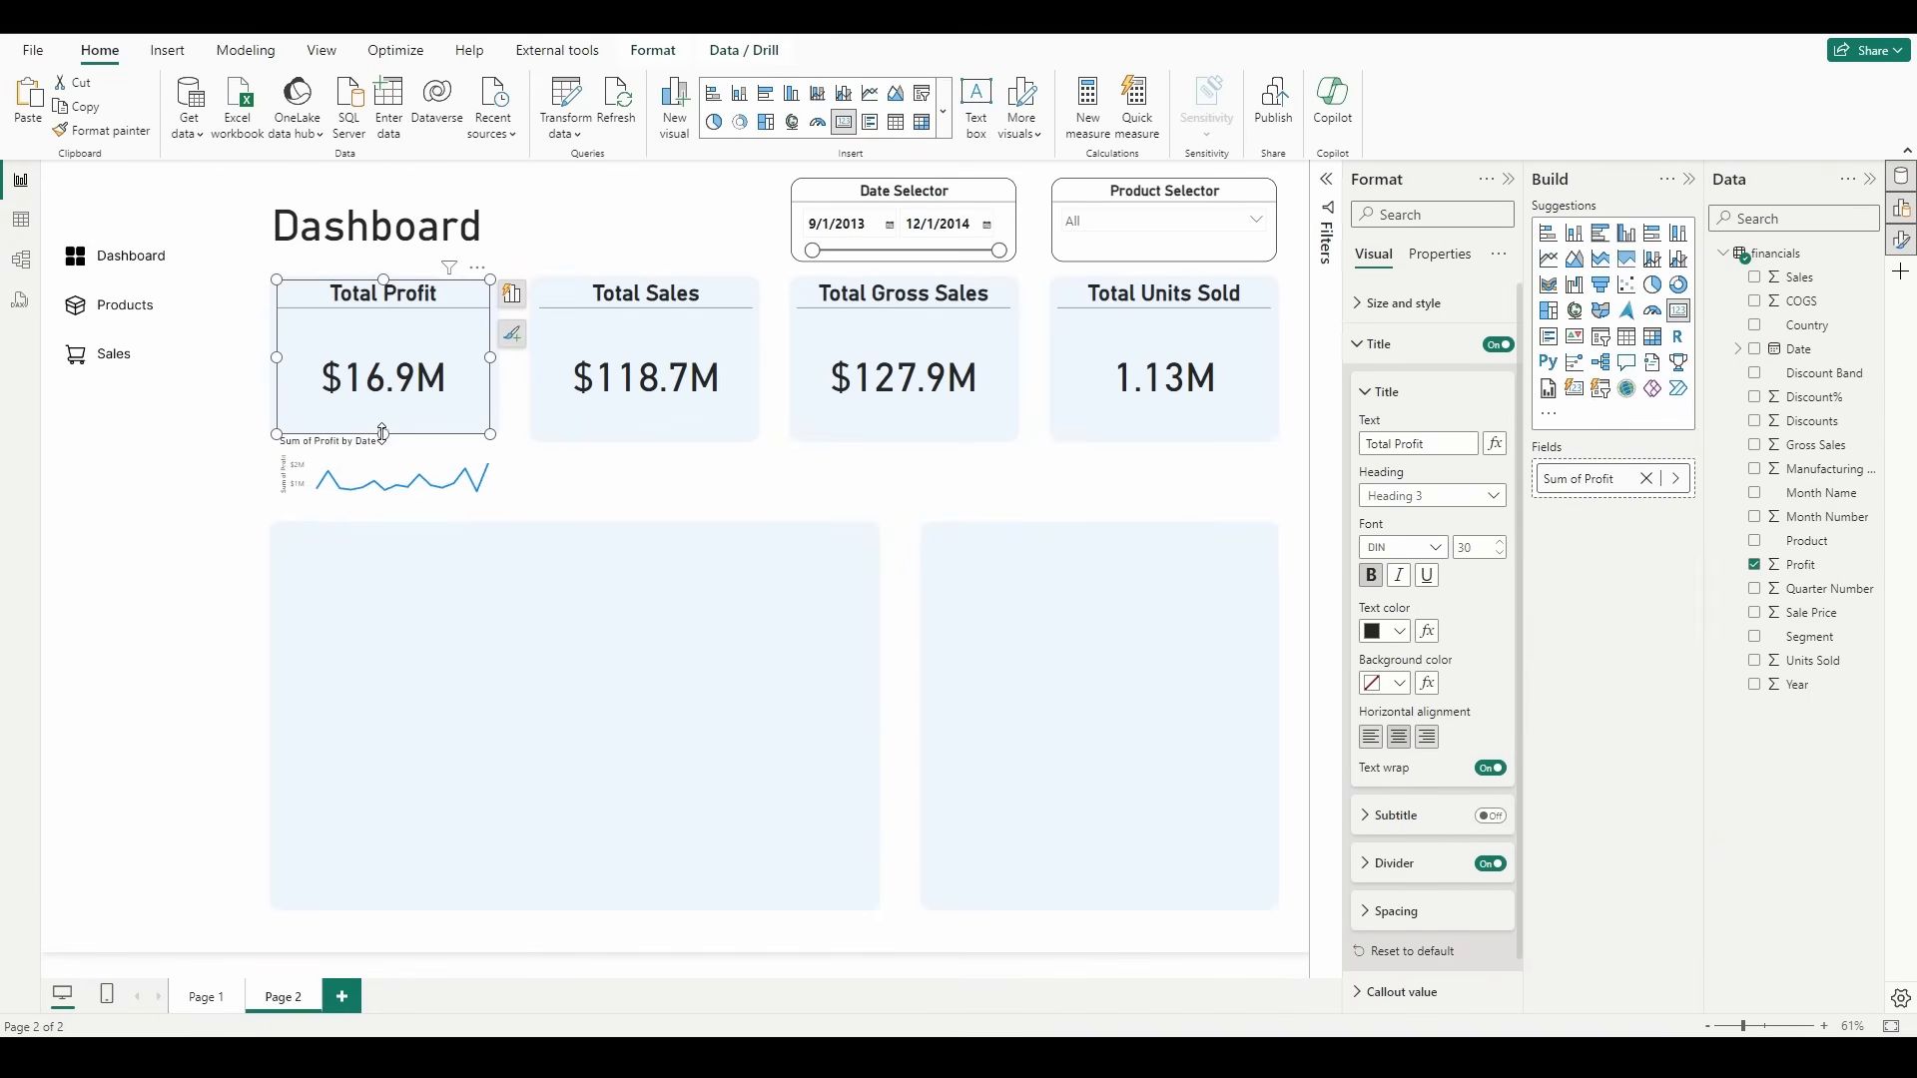
pyautogui.moveTo(382, 435); pyautogui.dragTo(392, 379)
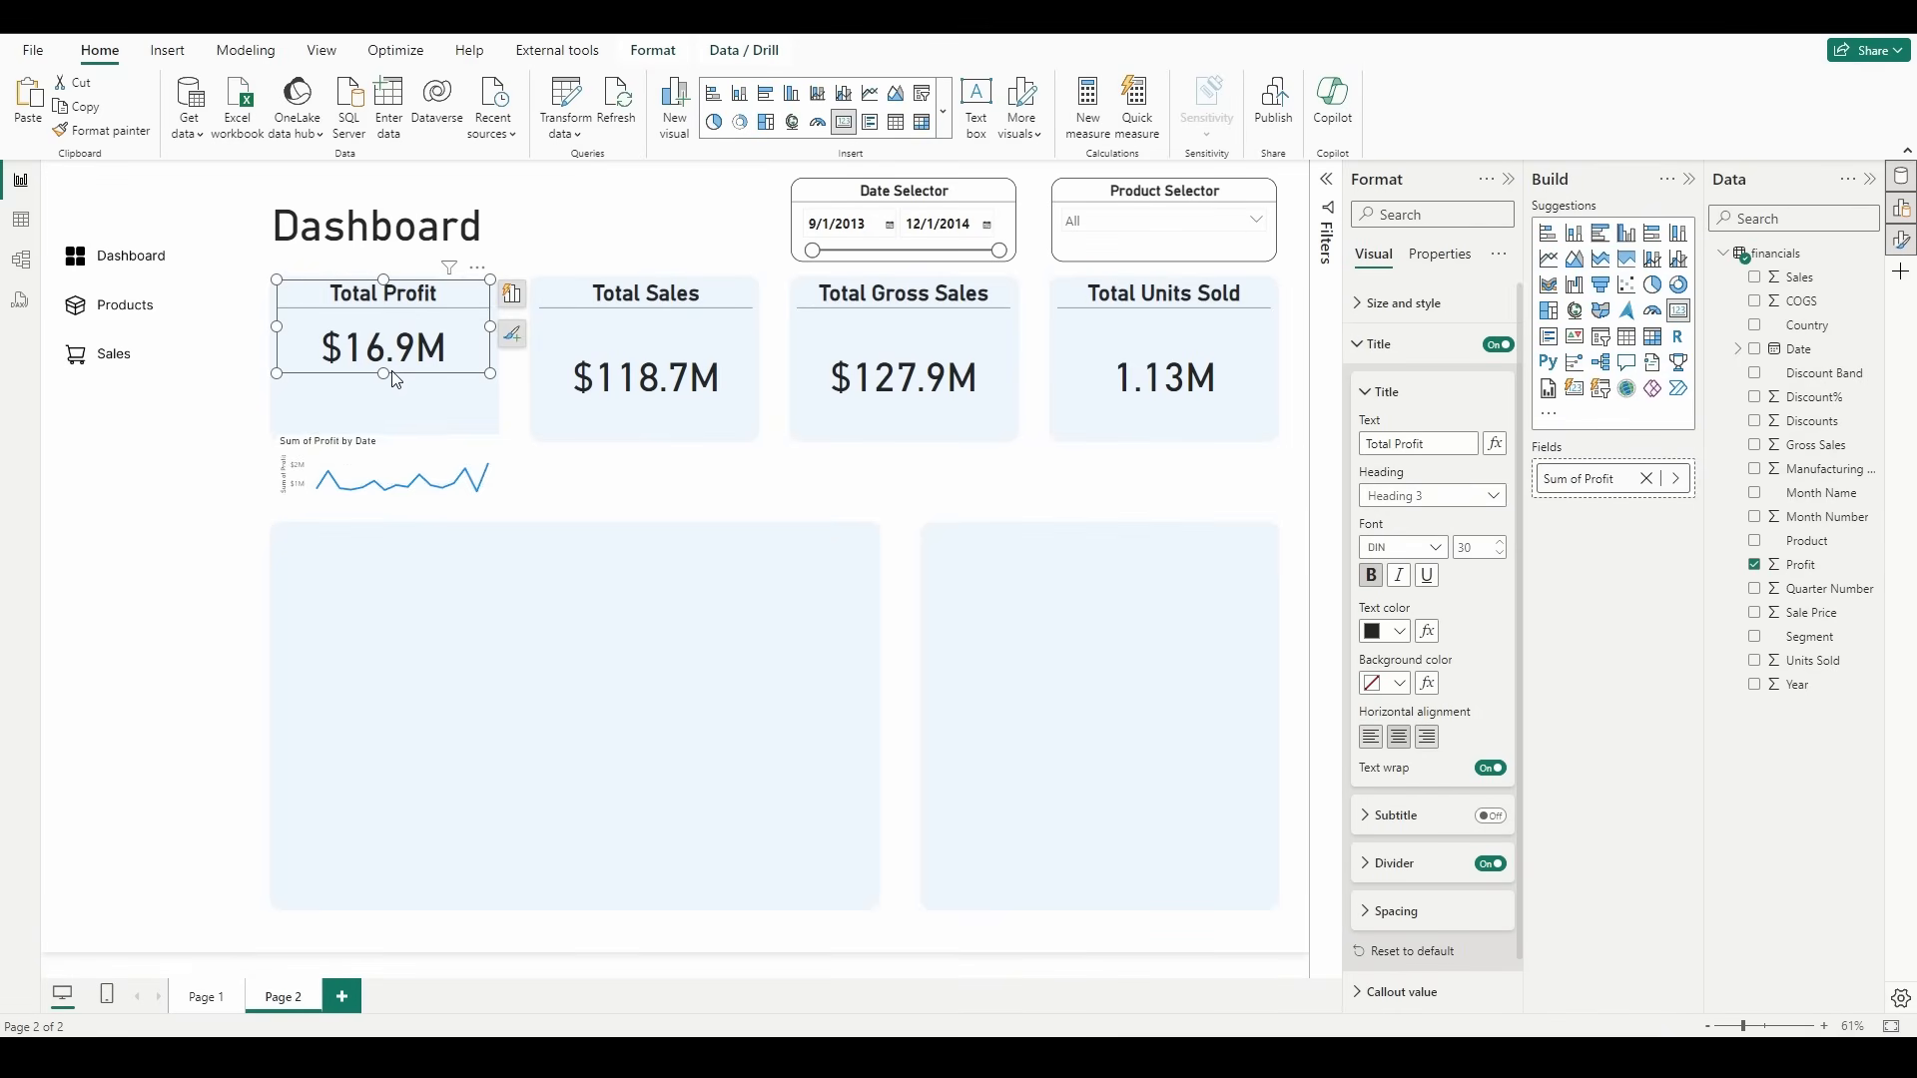
pyautogui.moveTo(427, 445); pyautogui.dragTo(424, 387)
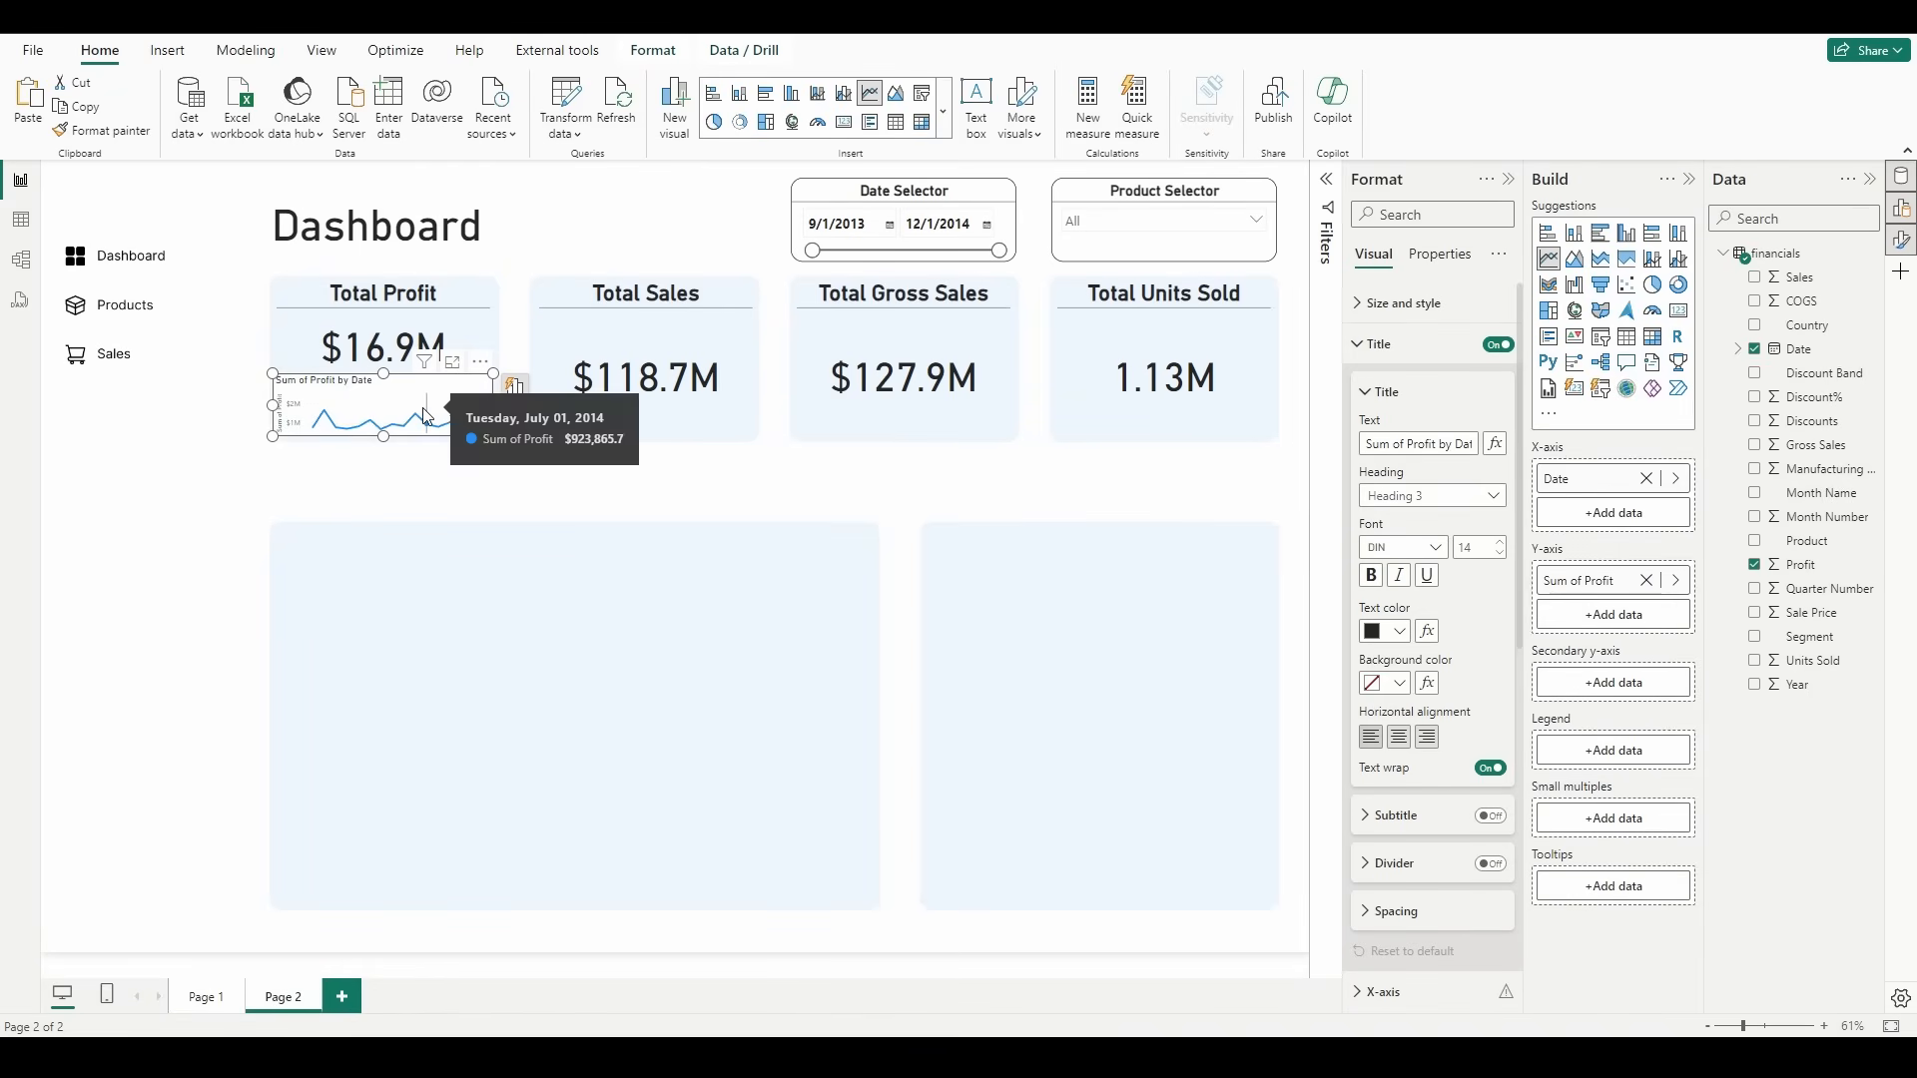
# Step: Turn off the profit line chart's background and title
pyautogui.click(1434, 365)
pyautogui.click(1411, 307)
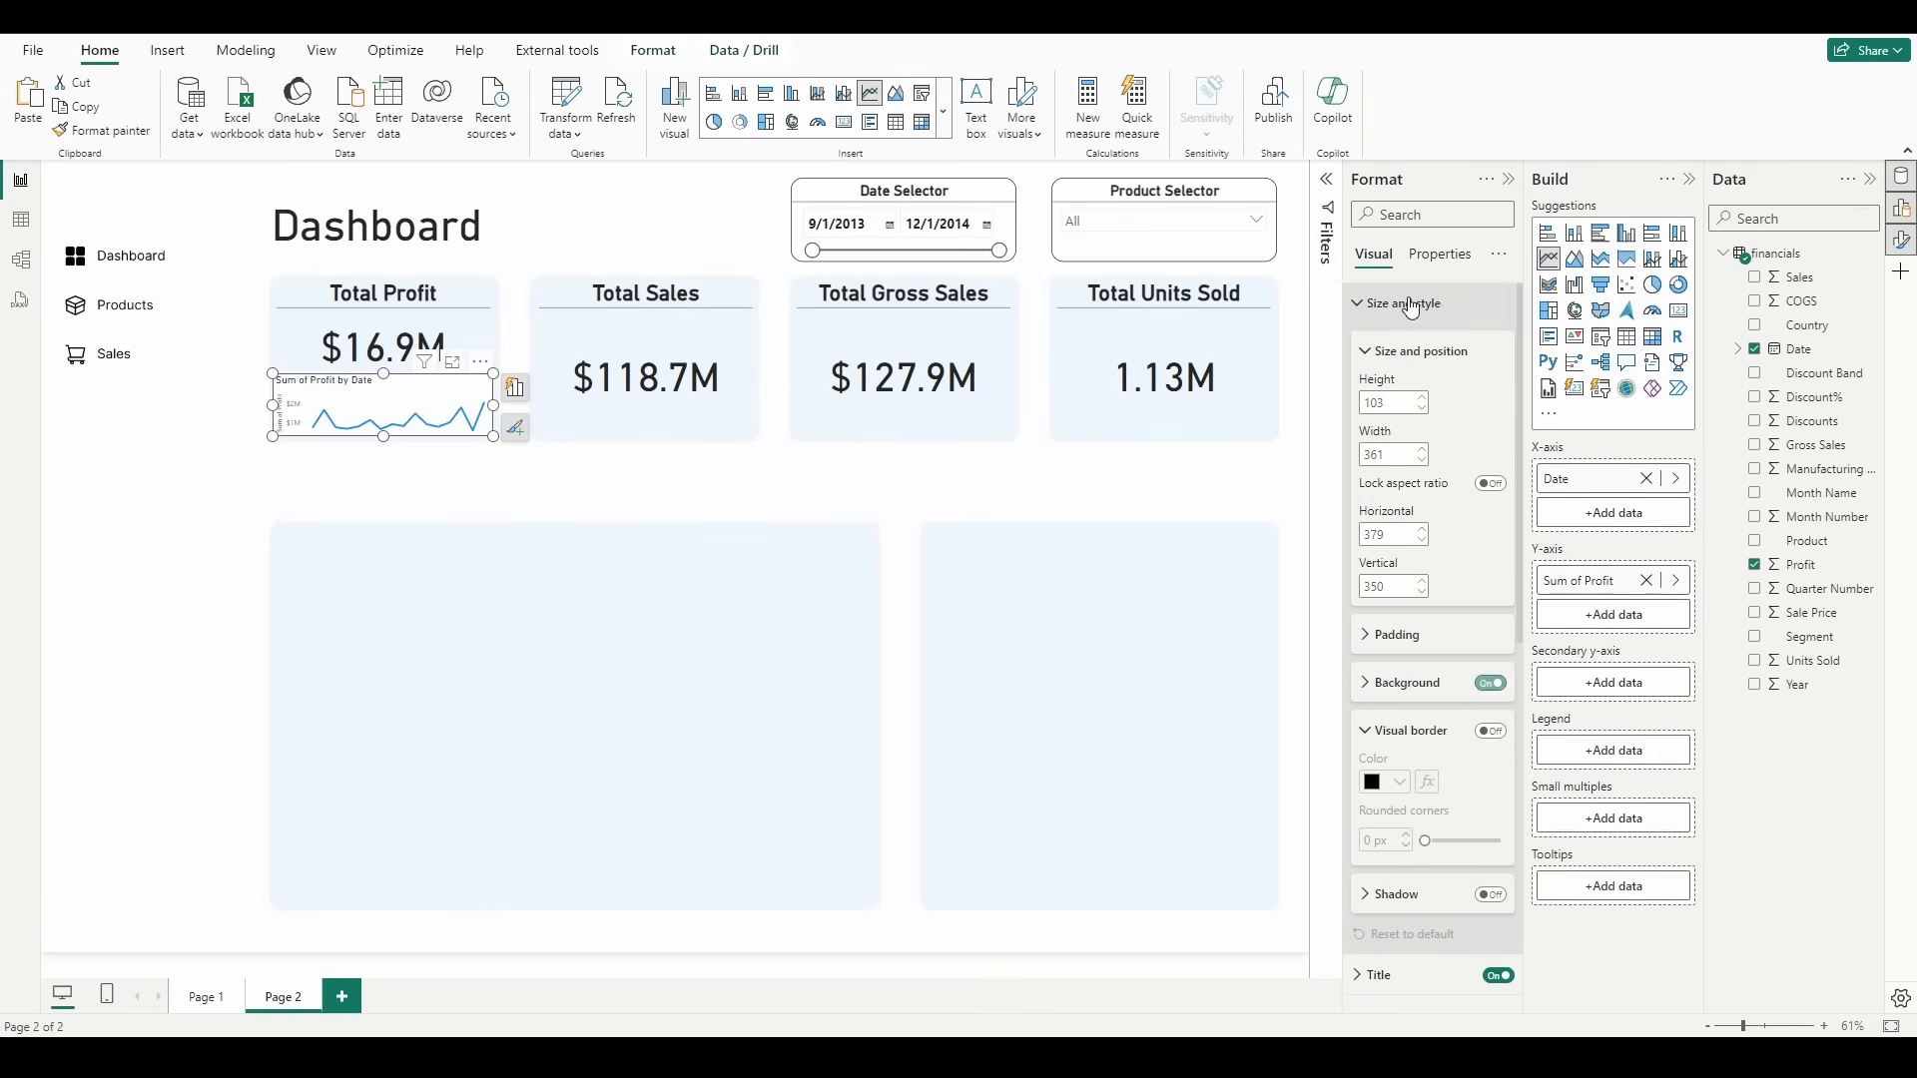
pyautogui.click(1487, 689)
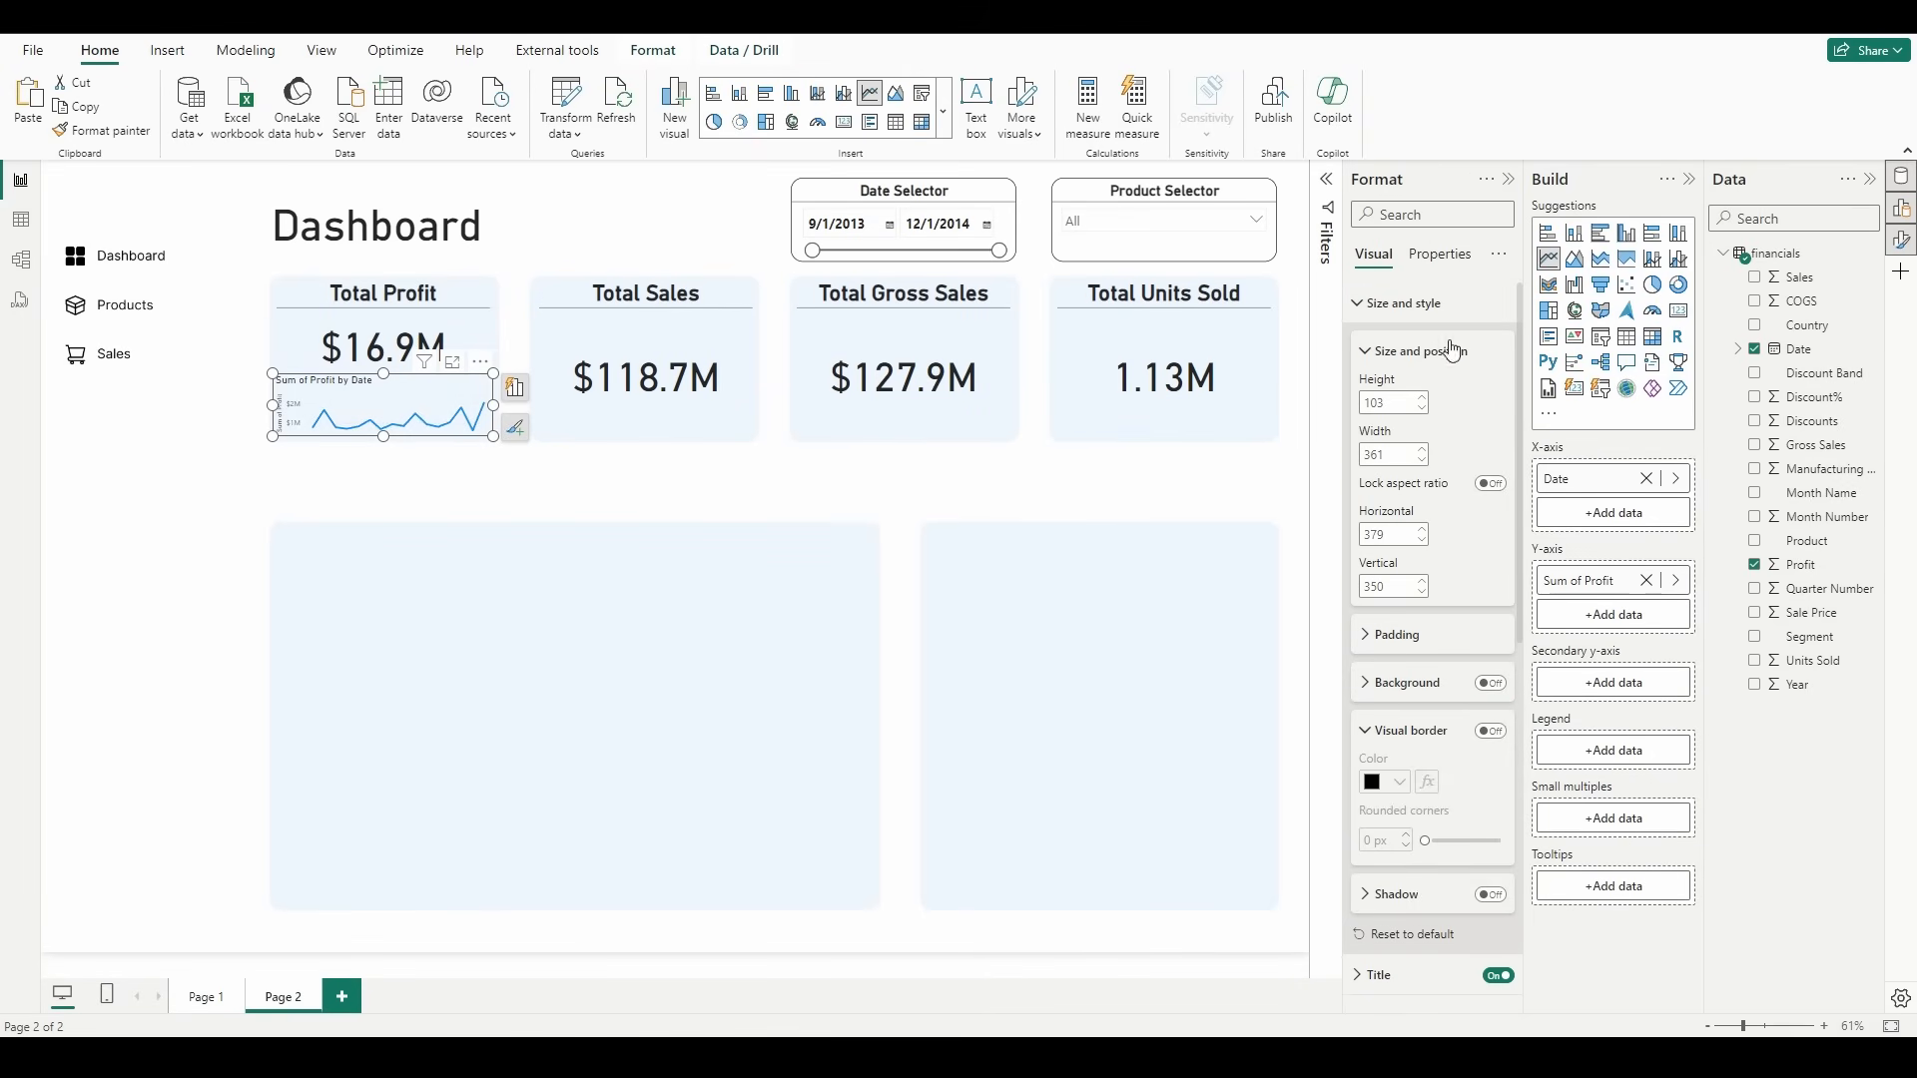
pyautogui.click(1423, 303)
pyautogui.click(1498, 344)
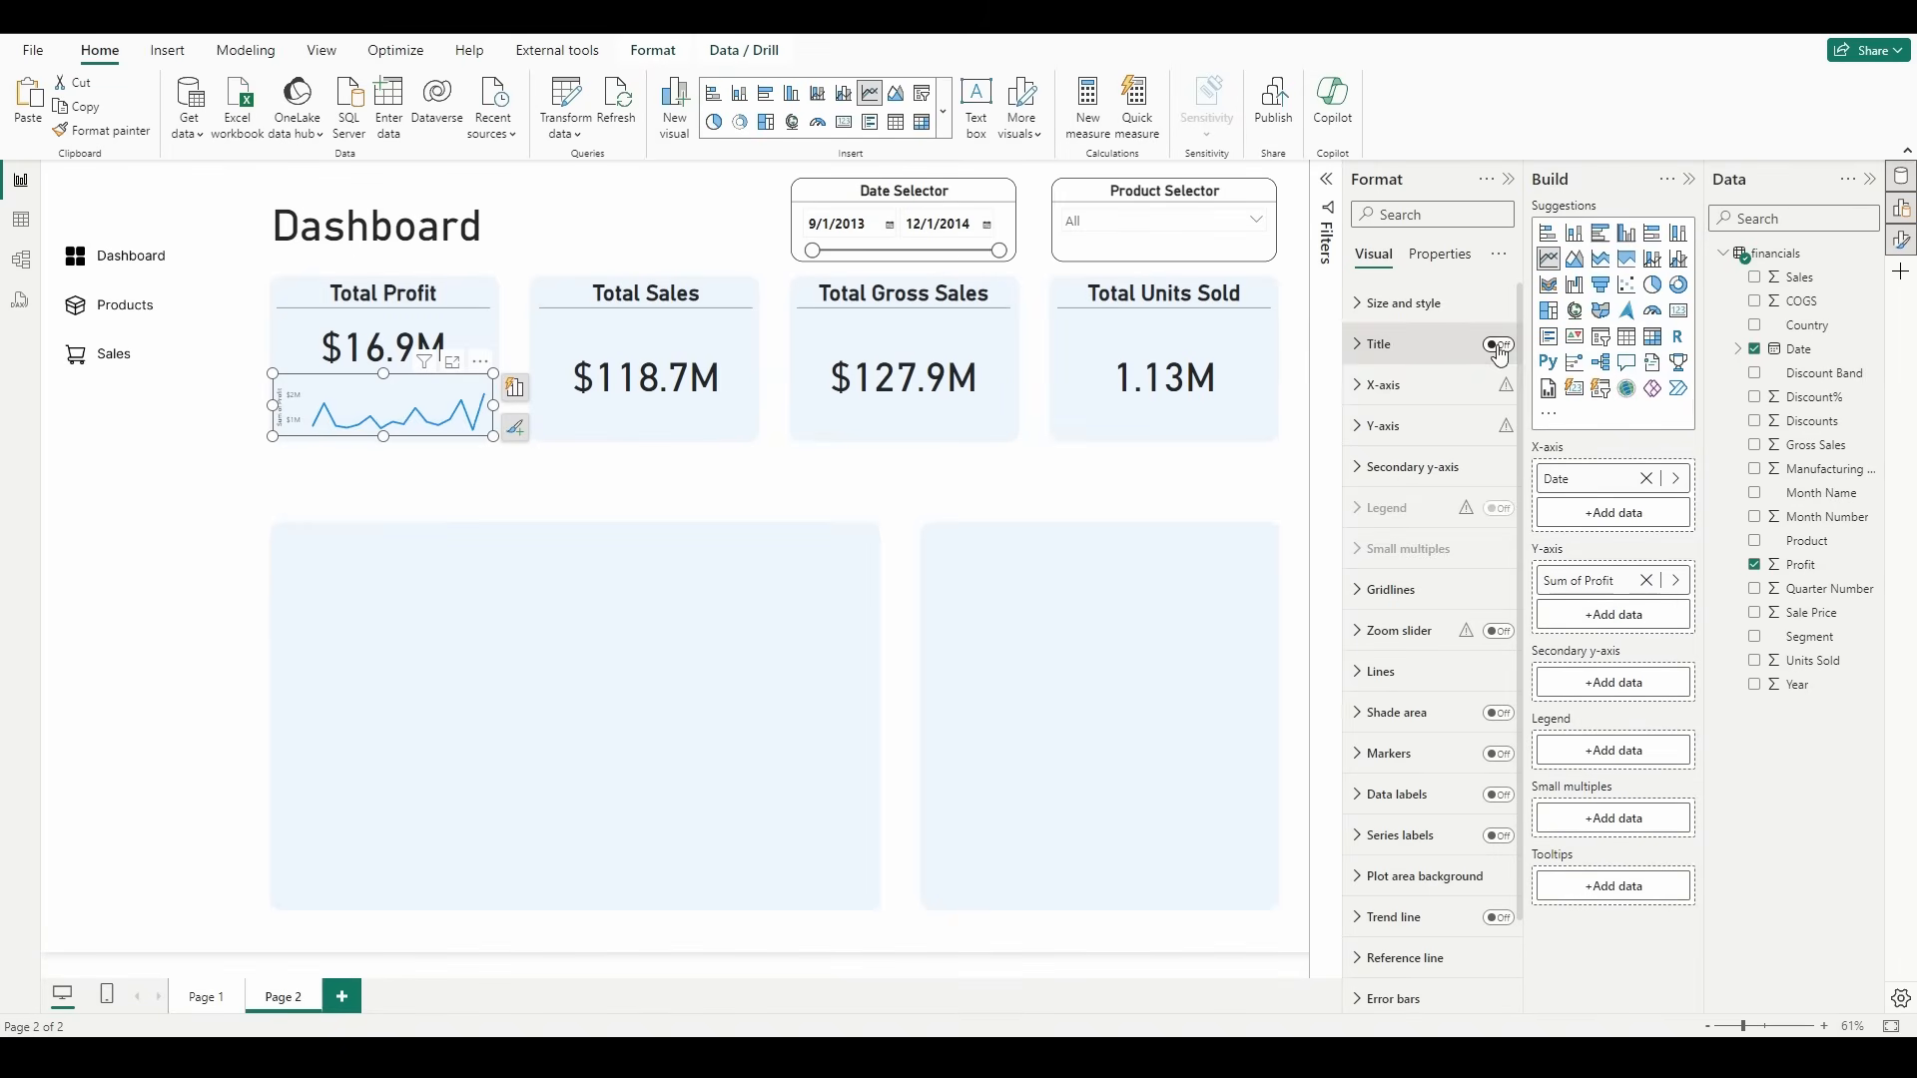
# Step: Turn off the values and titles of both the X-axis and the Y-axis on the profit line chart
pyautogui.click(1368, 390)
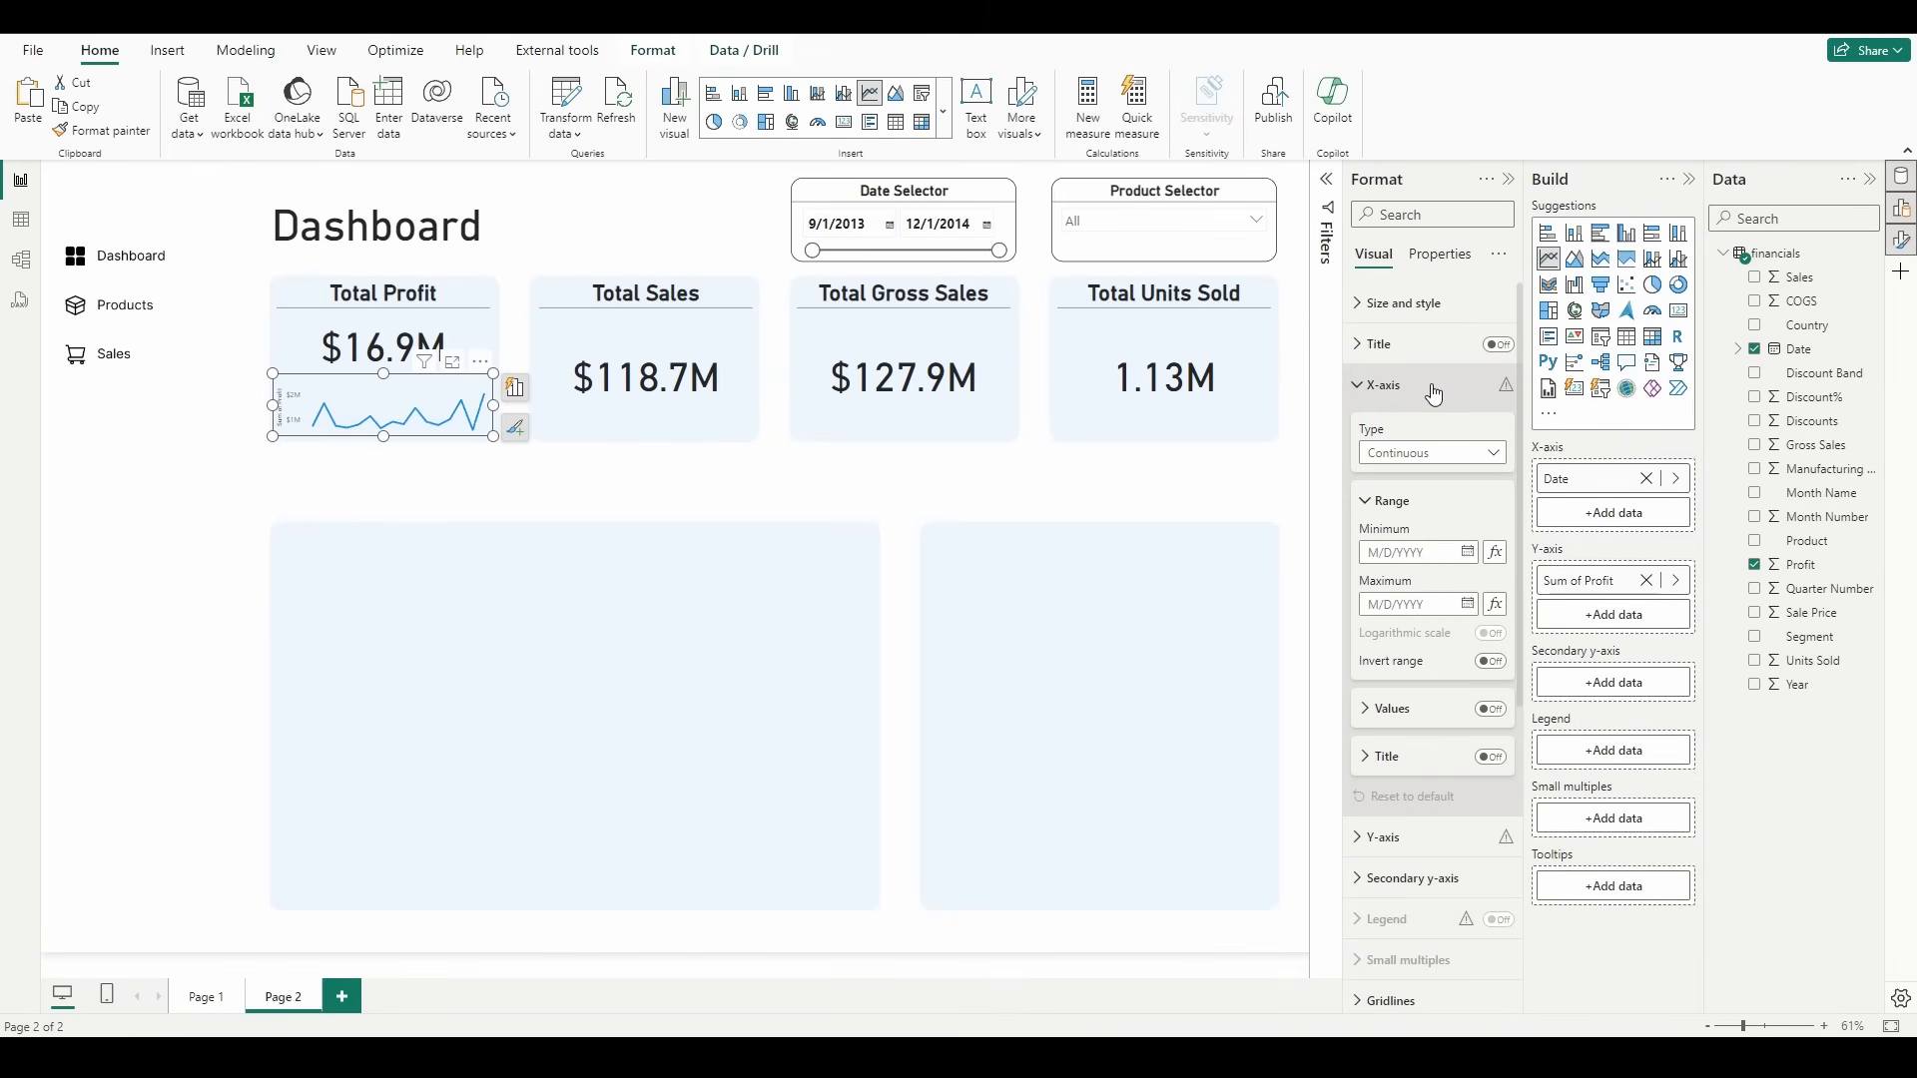
pyautogui.click(1433, 396)
pyautogui.click(1416, 428)
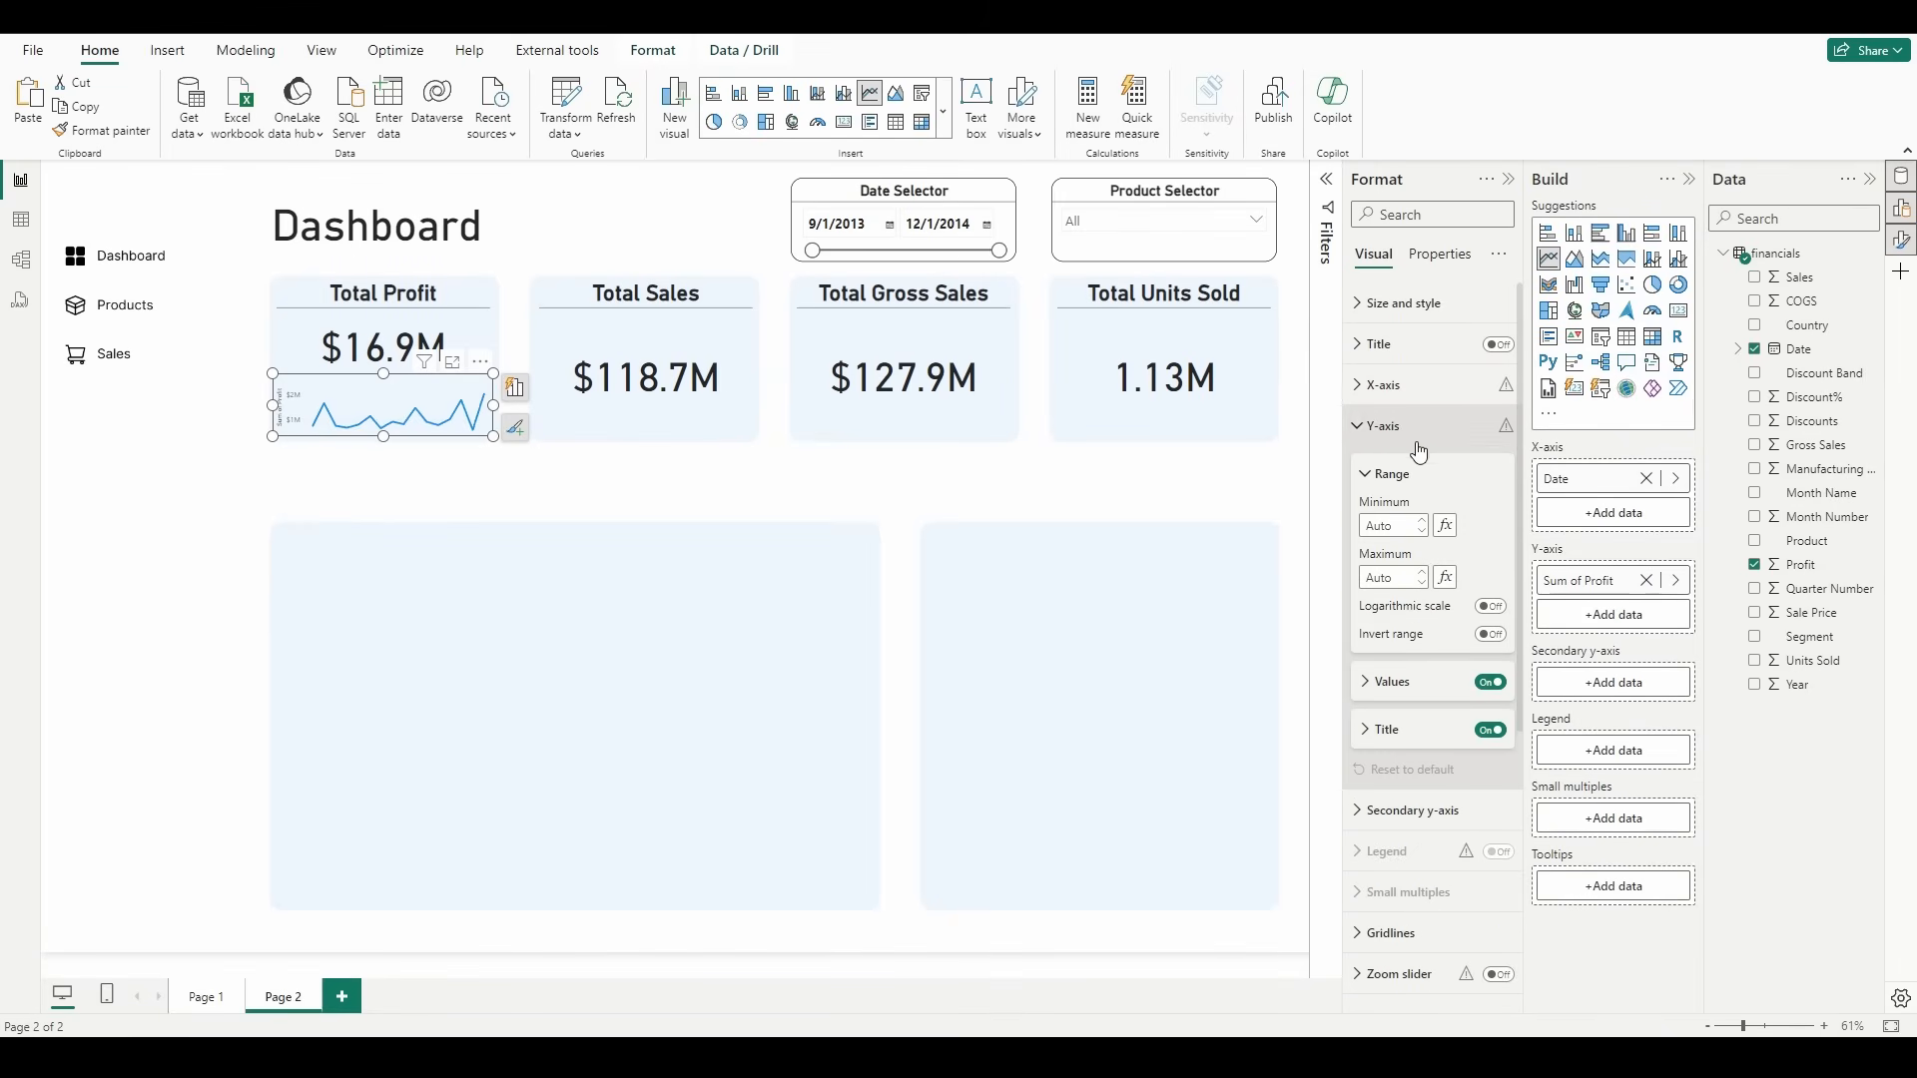
pyautogui.click(1495, 686)
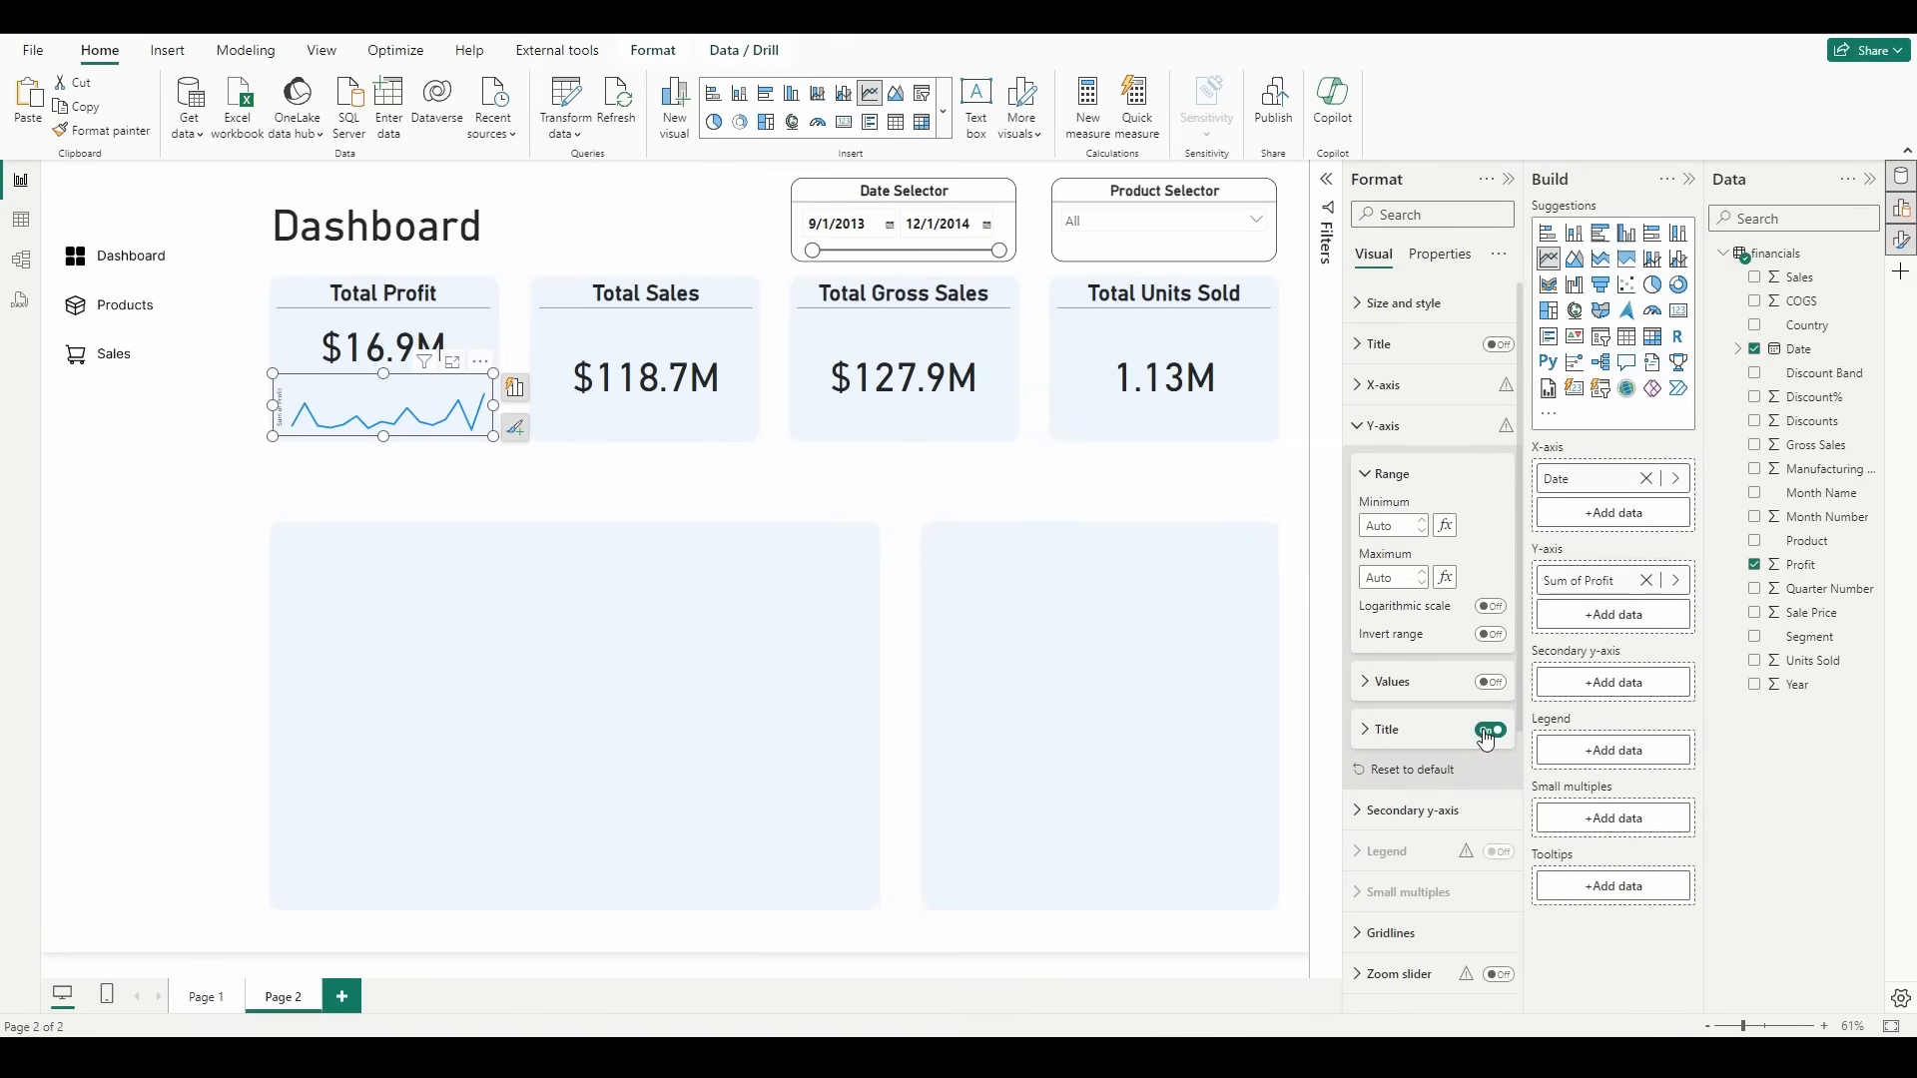
pyautogui.click(1494, 732)
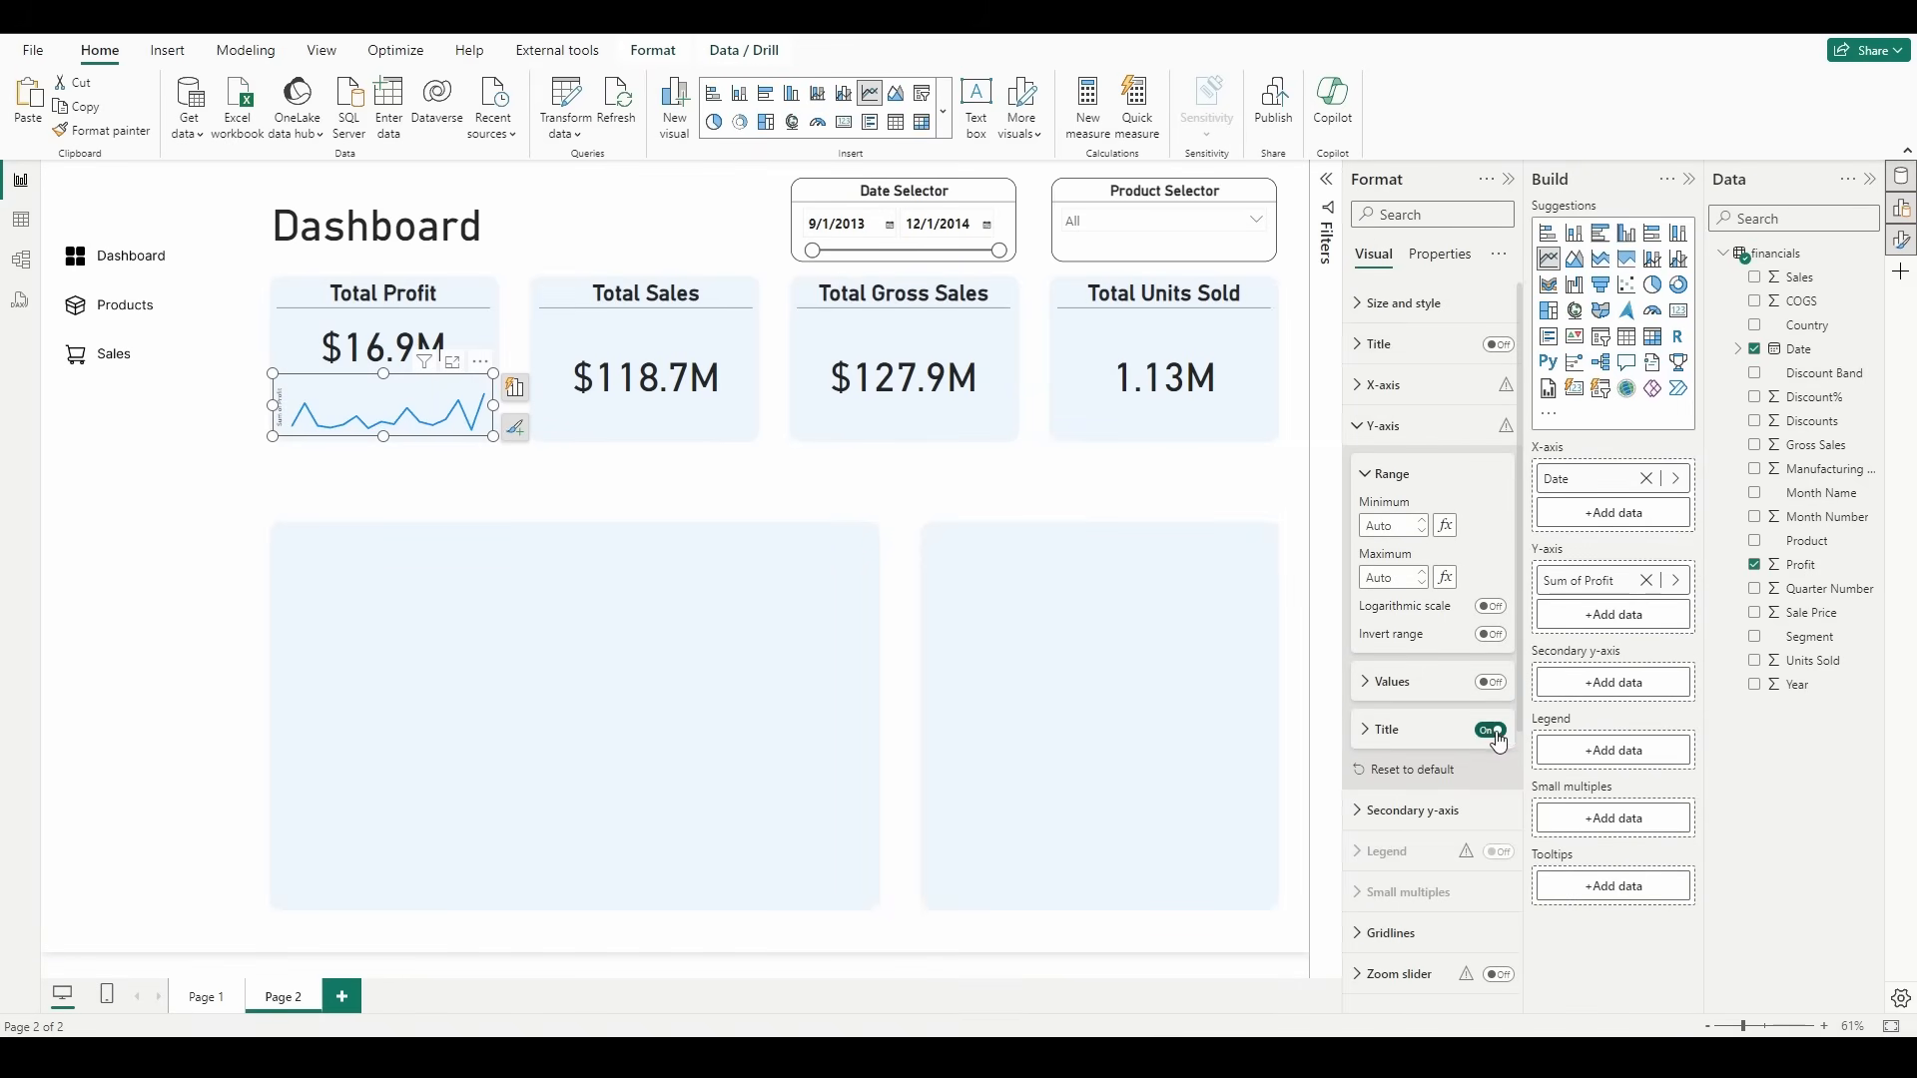
pyautogui.click(477, 512)
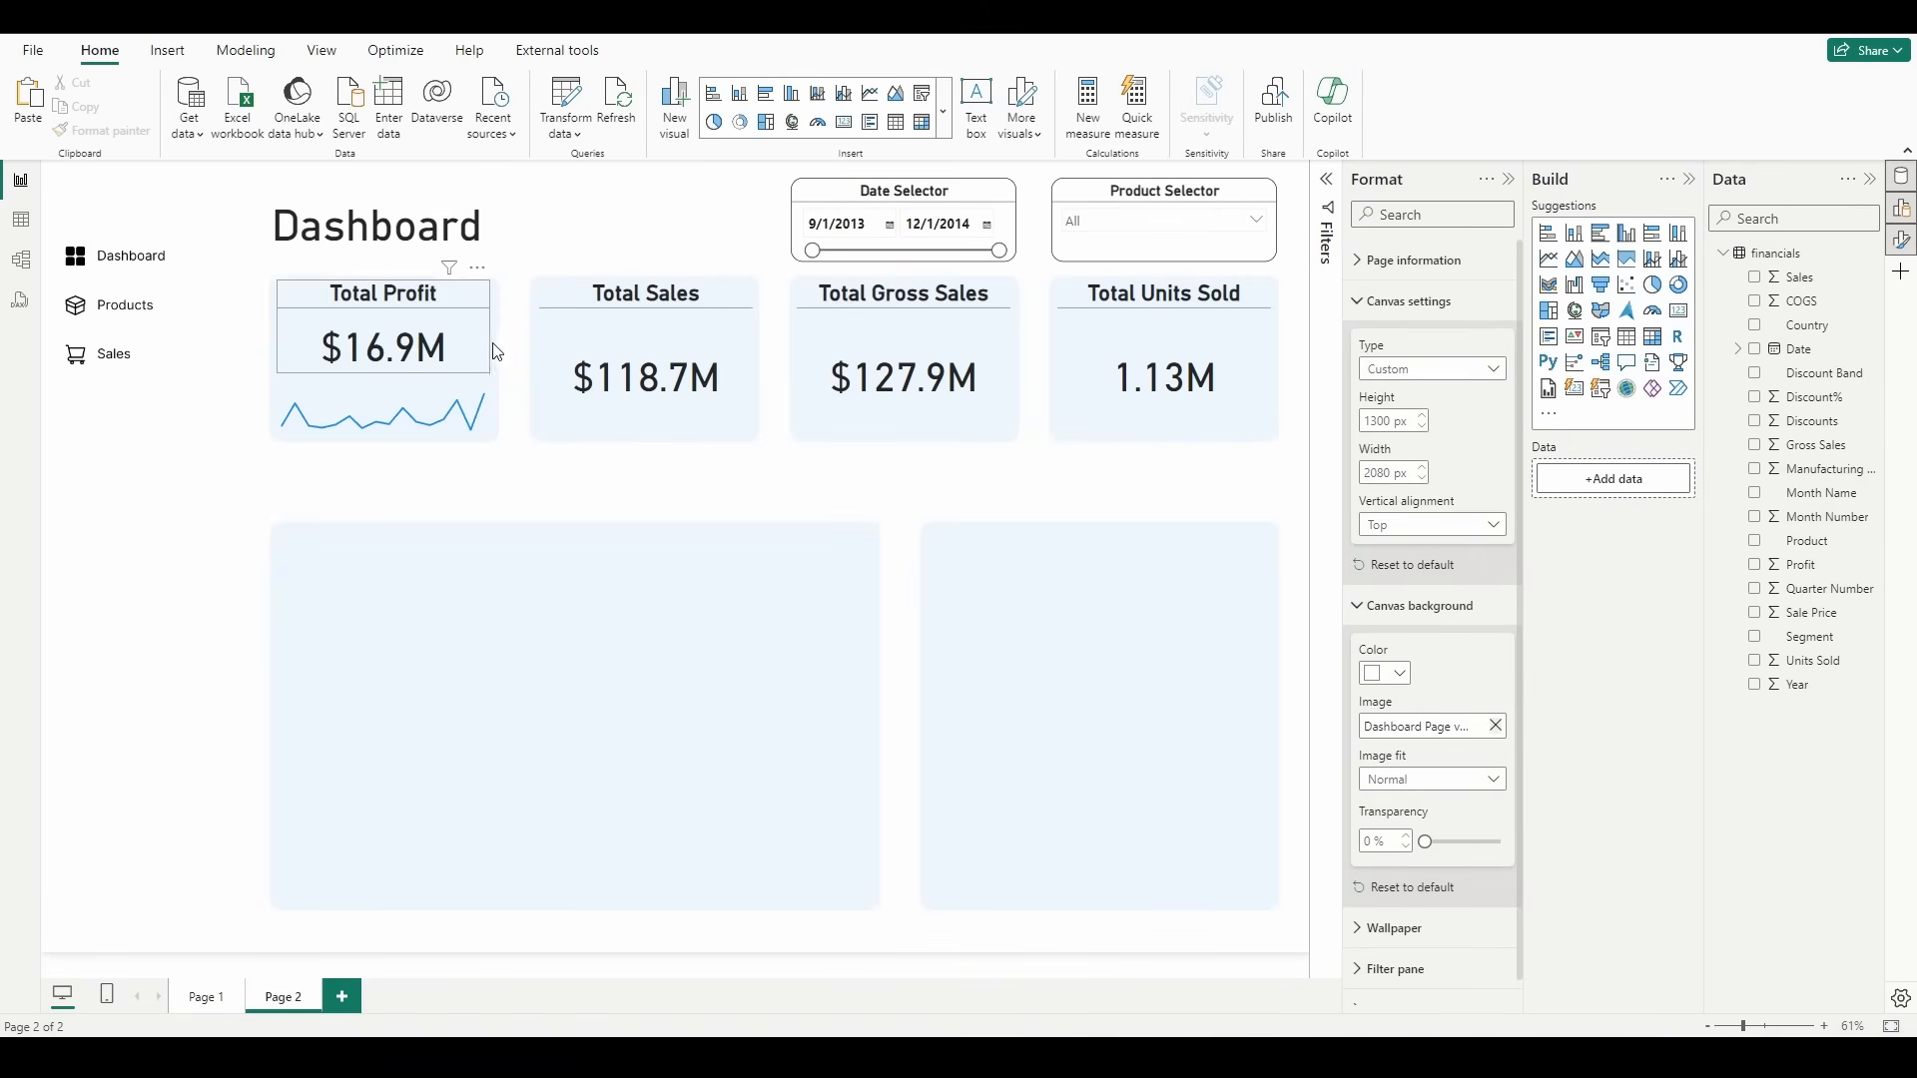
# Step: Set the line color of the profit chart to black
pyautogui.moveTo(398, 393)
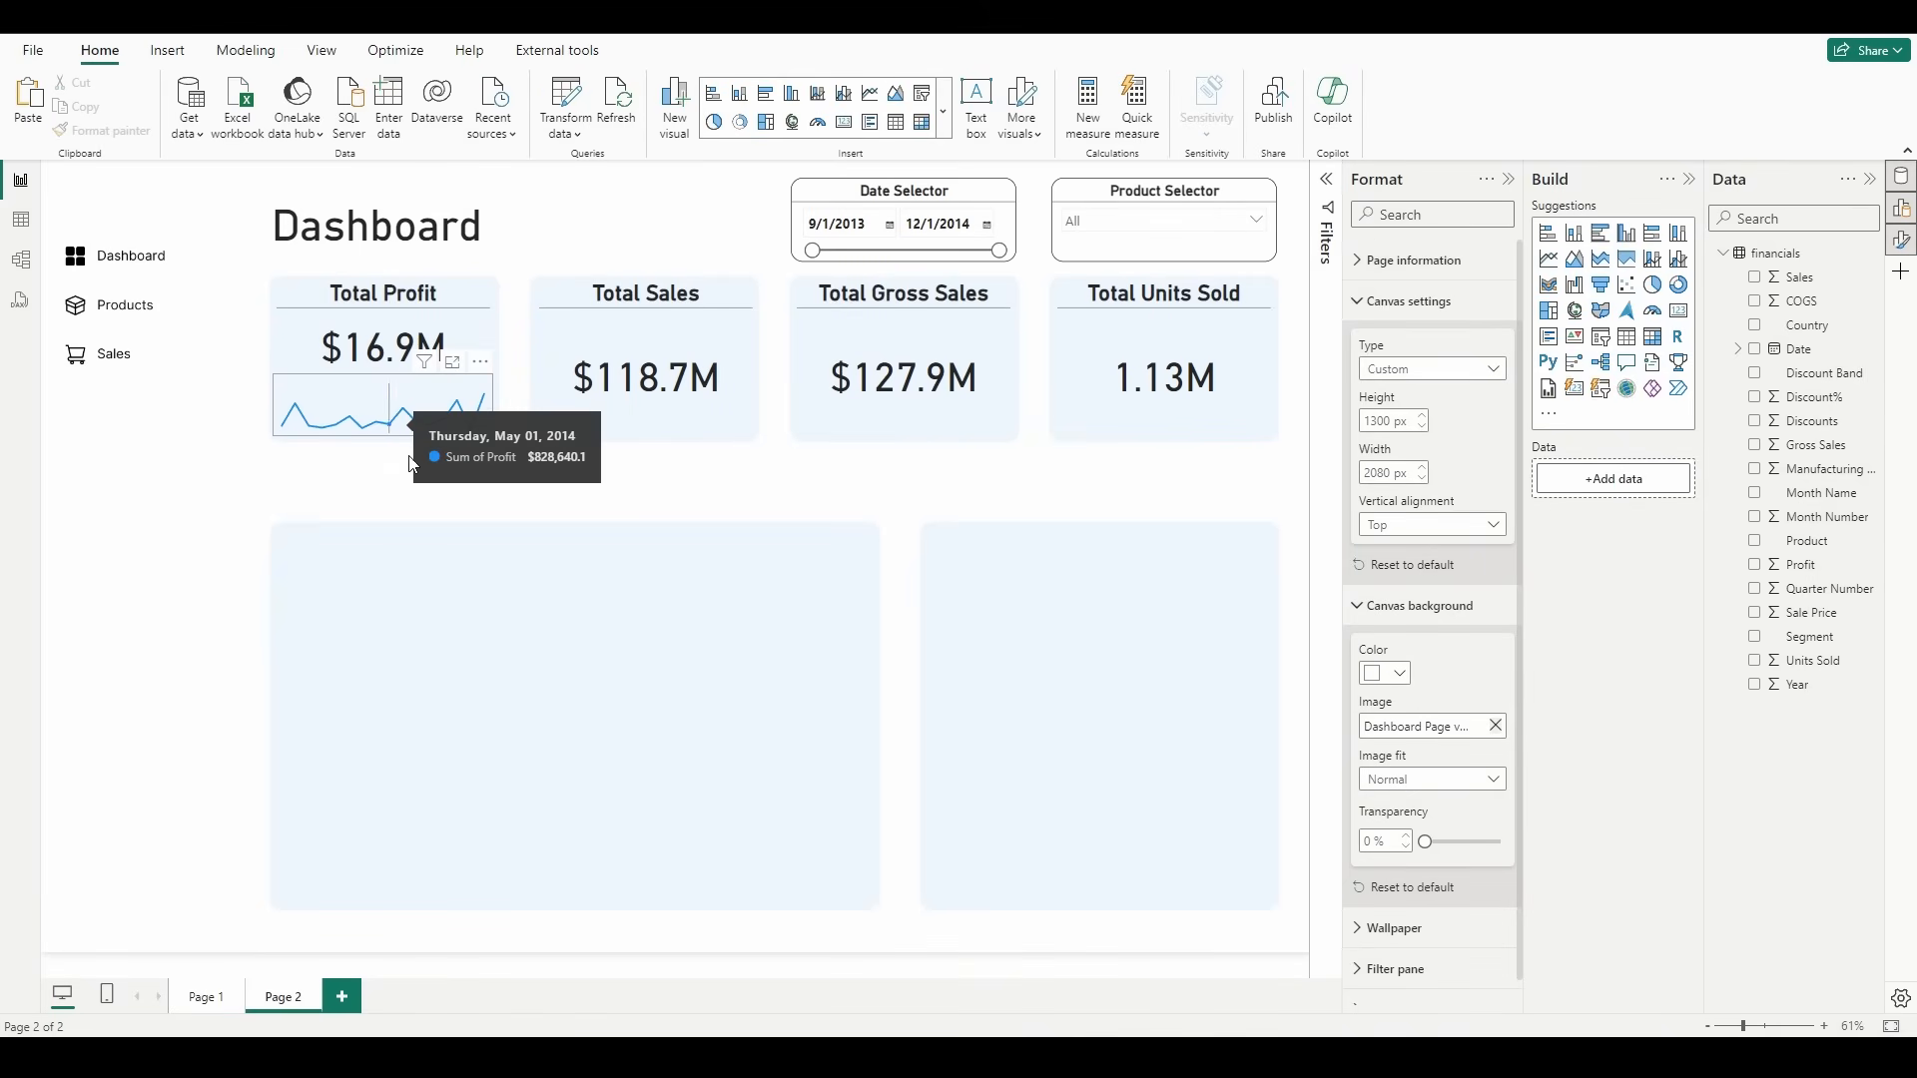
pyautogui.click(297, 435)
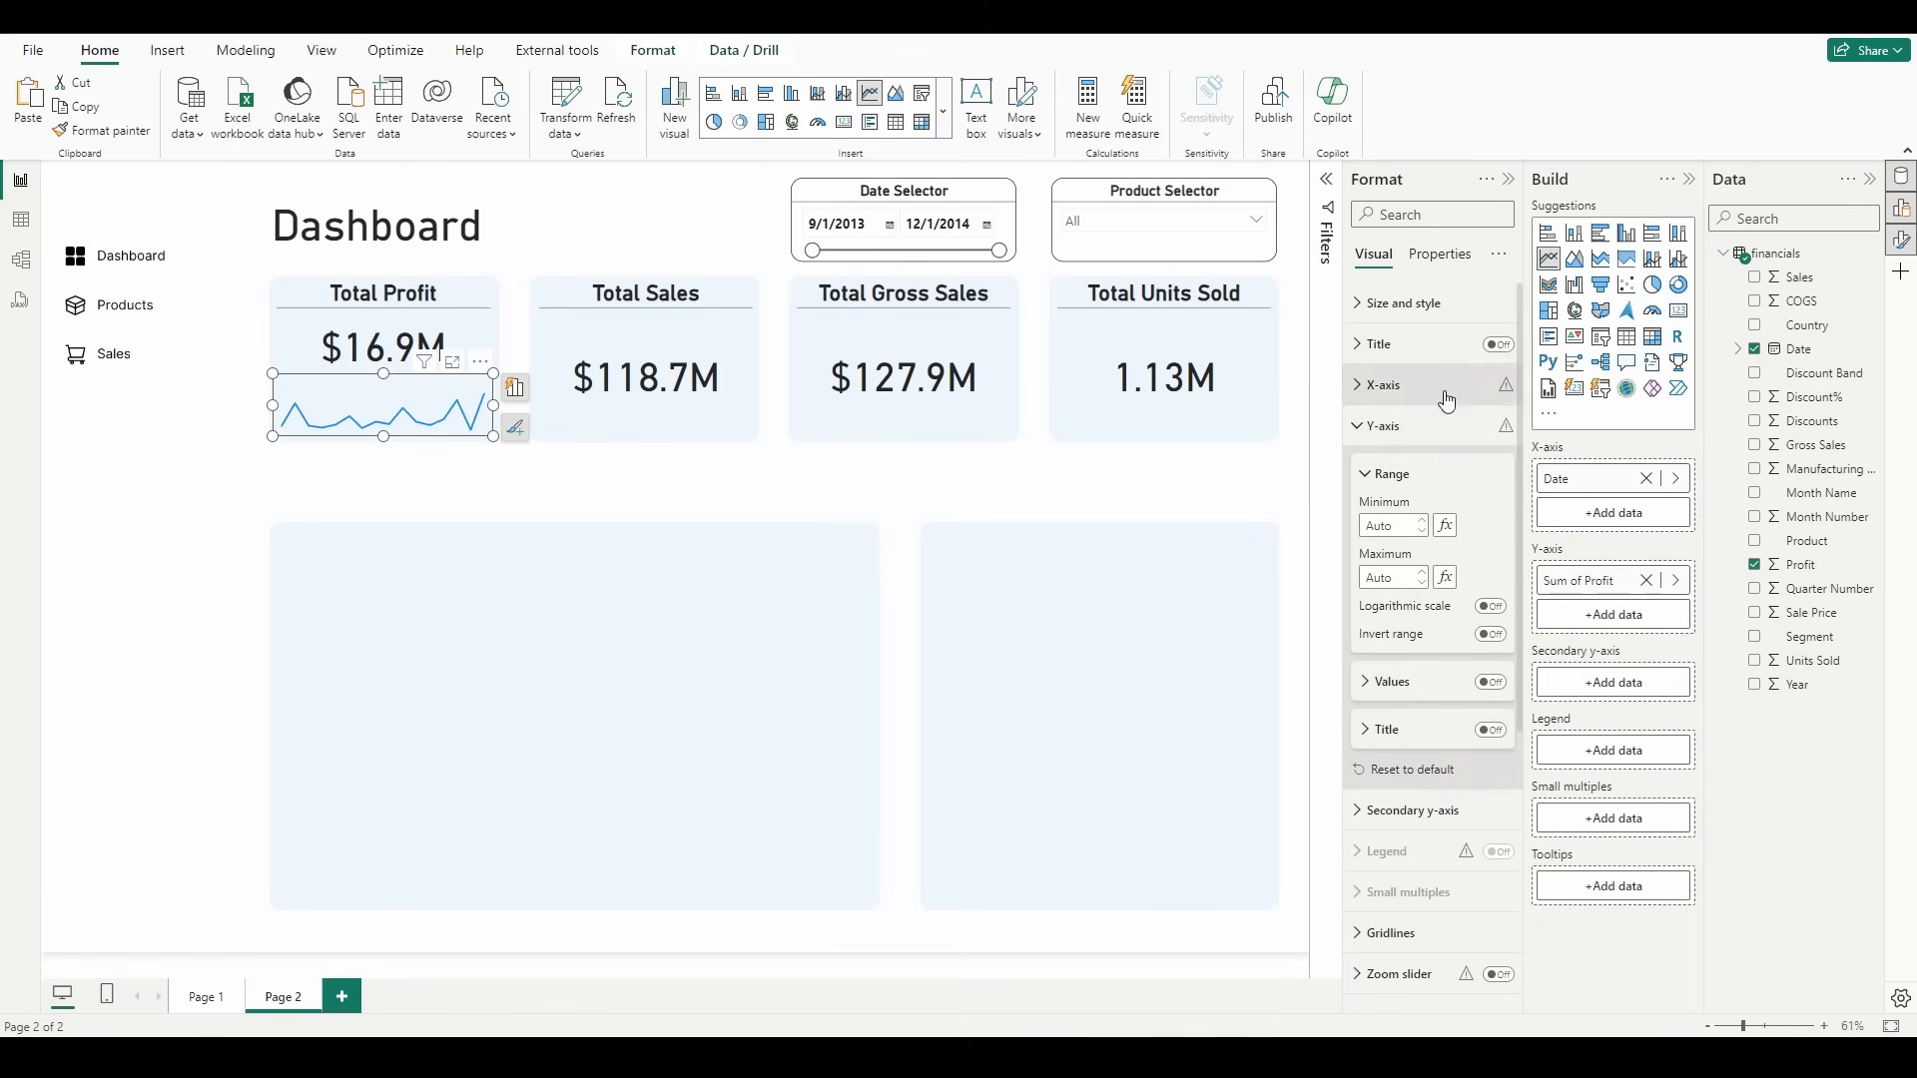
pyautogui.click(1405, 435)
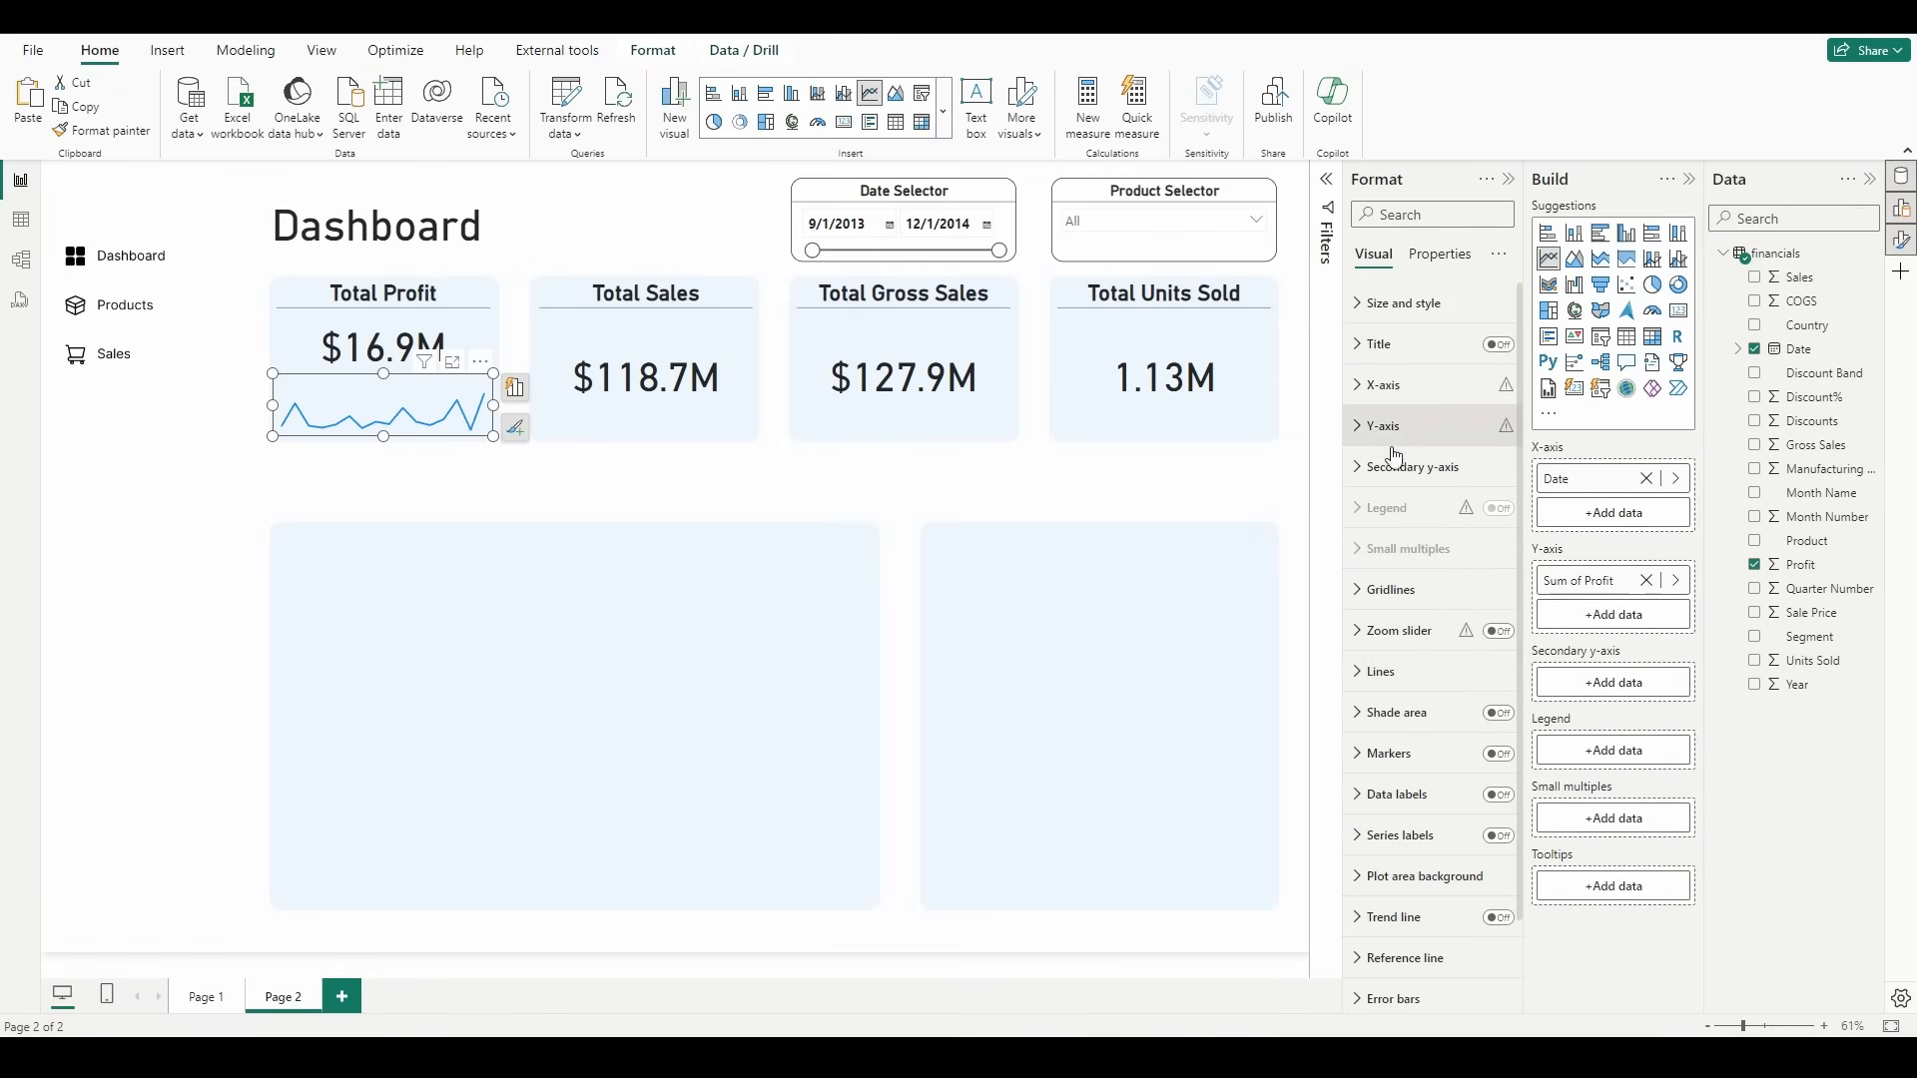
pyautogui.click(1416, 671)
pyautogui.scroll(-5, 1427, 689)
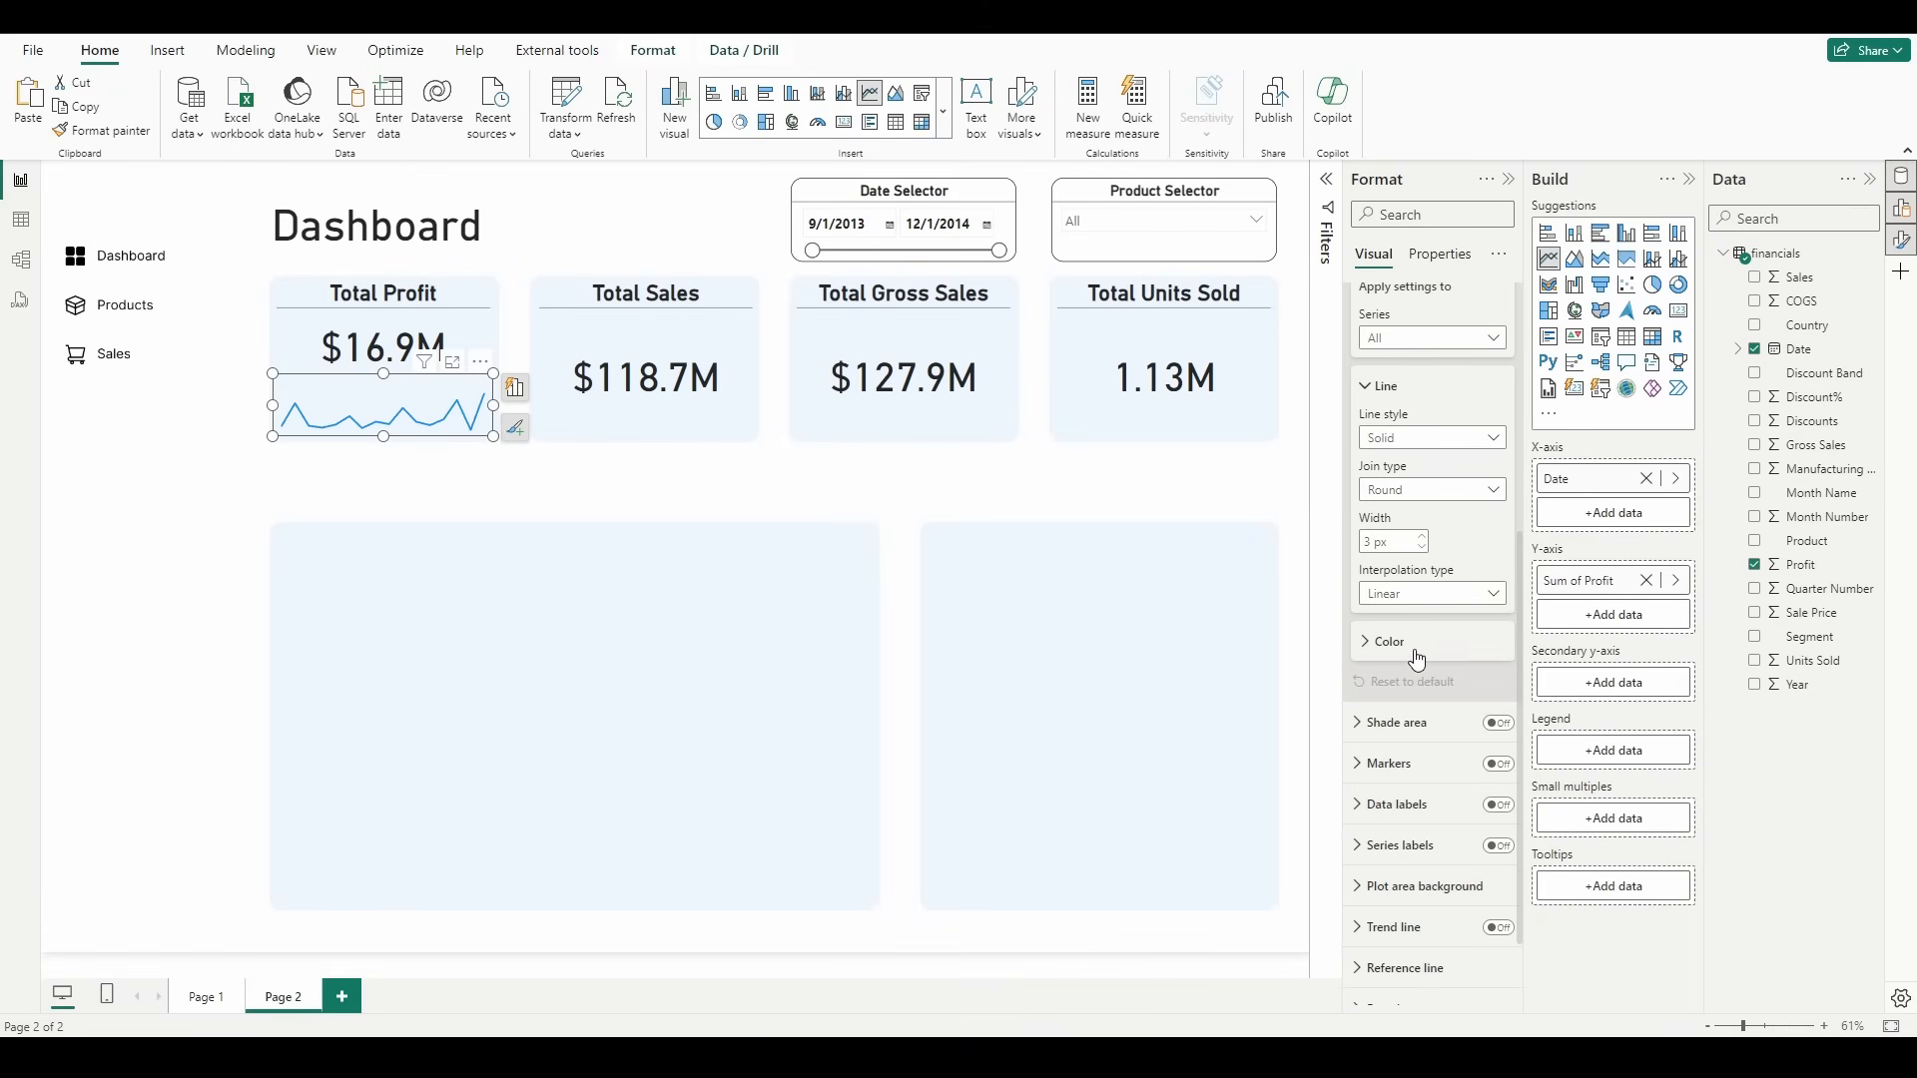
pyautogui.click(1401, 651)
pyautogui.scroll(-1, 1397, 629)
pyautogui.click(1393, 585)
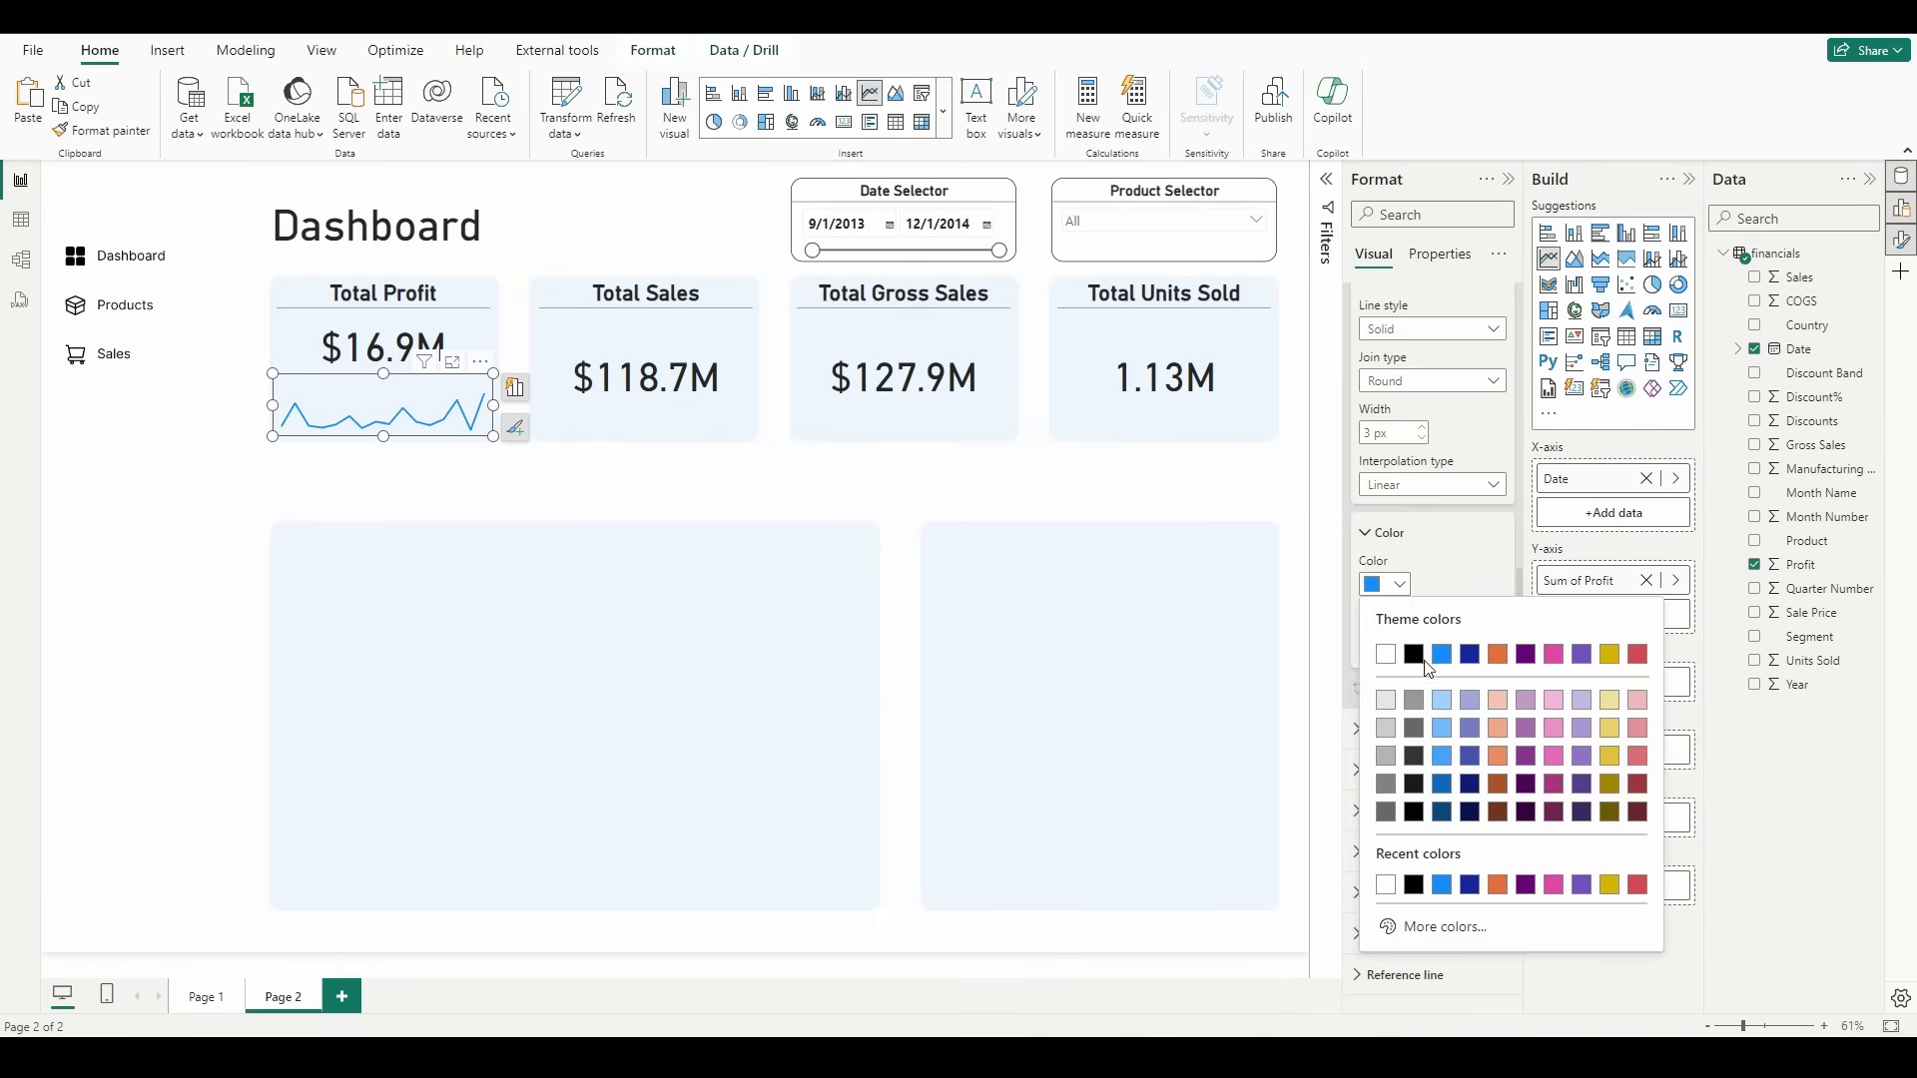
pyautogui.click(1415, 656)
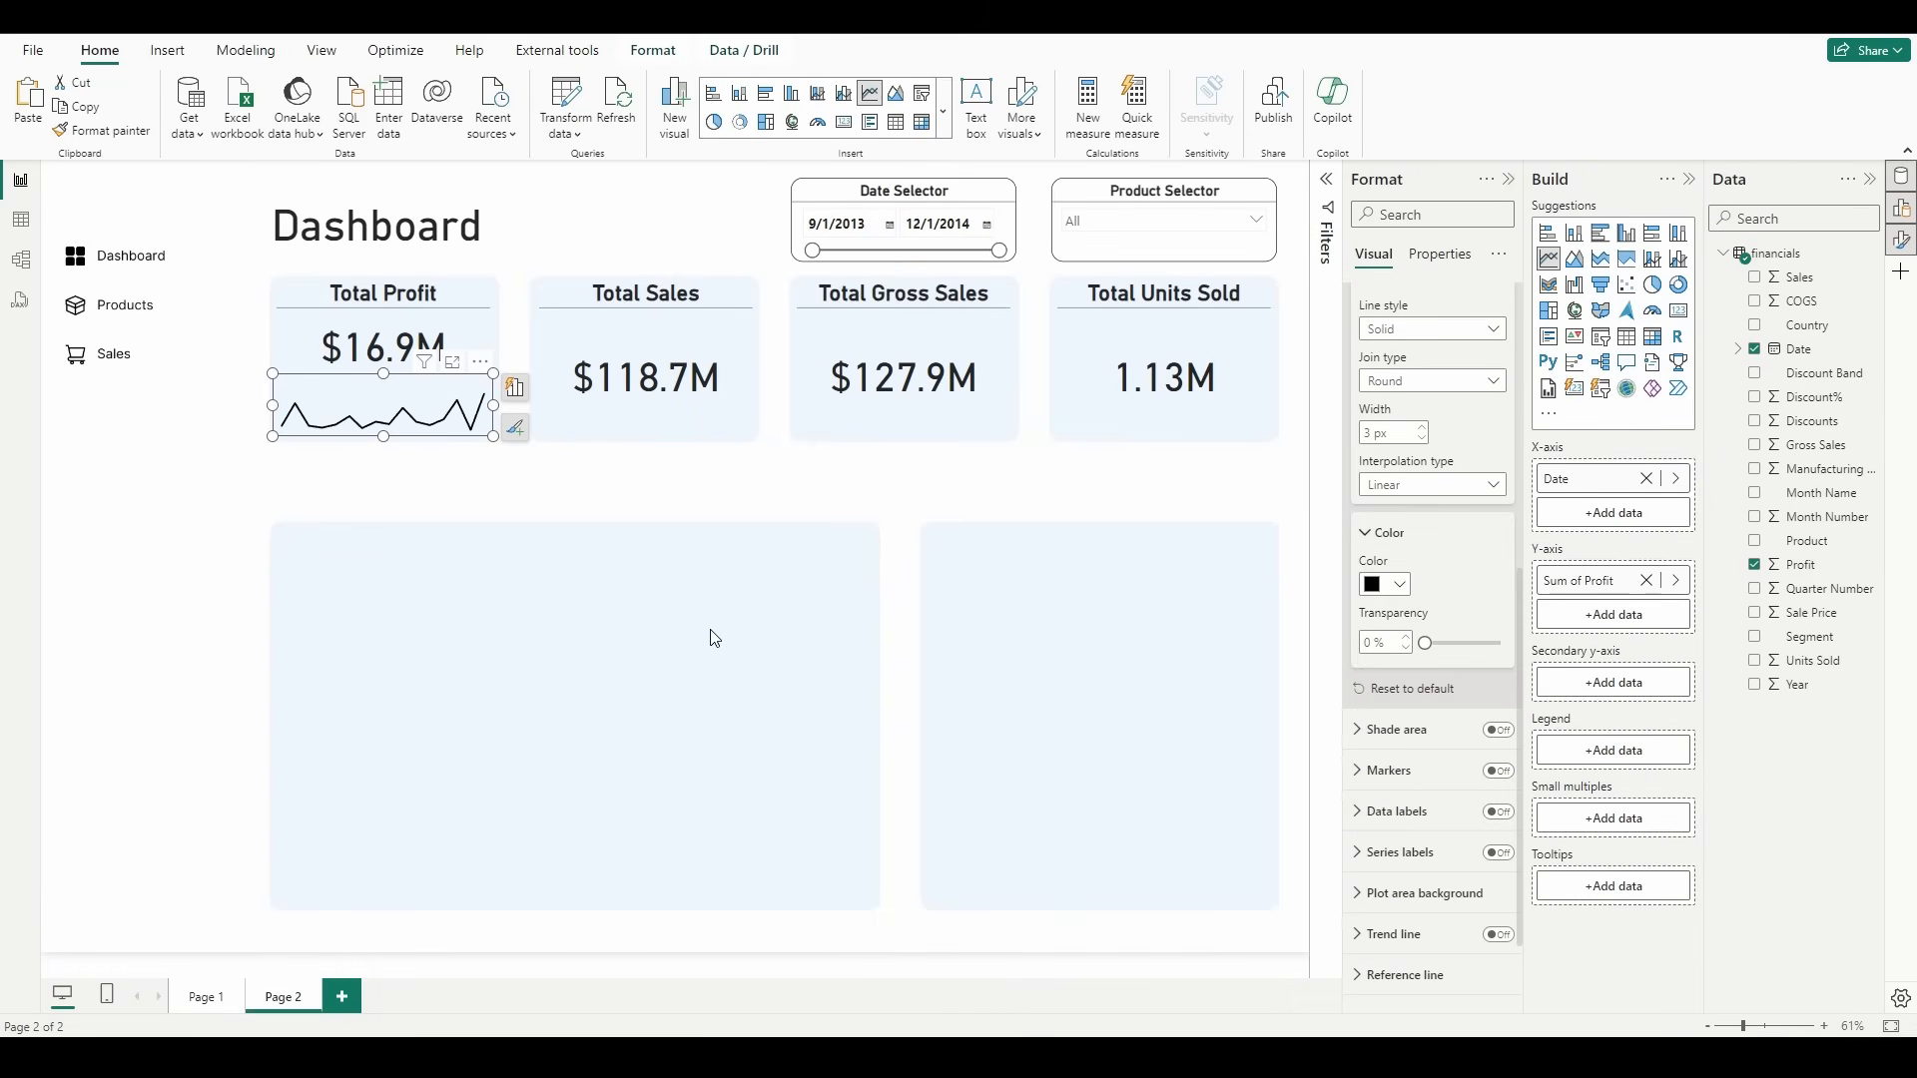
# Step: Turn on a trend line for the profit line chart and open its settings
pyautogui.scroll(-1, 1425, 639)
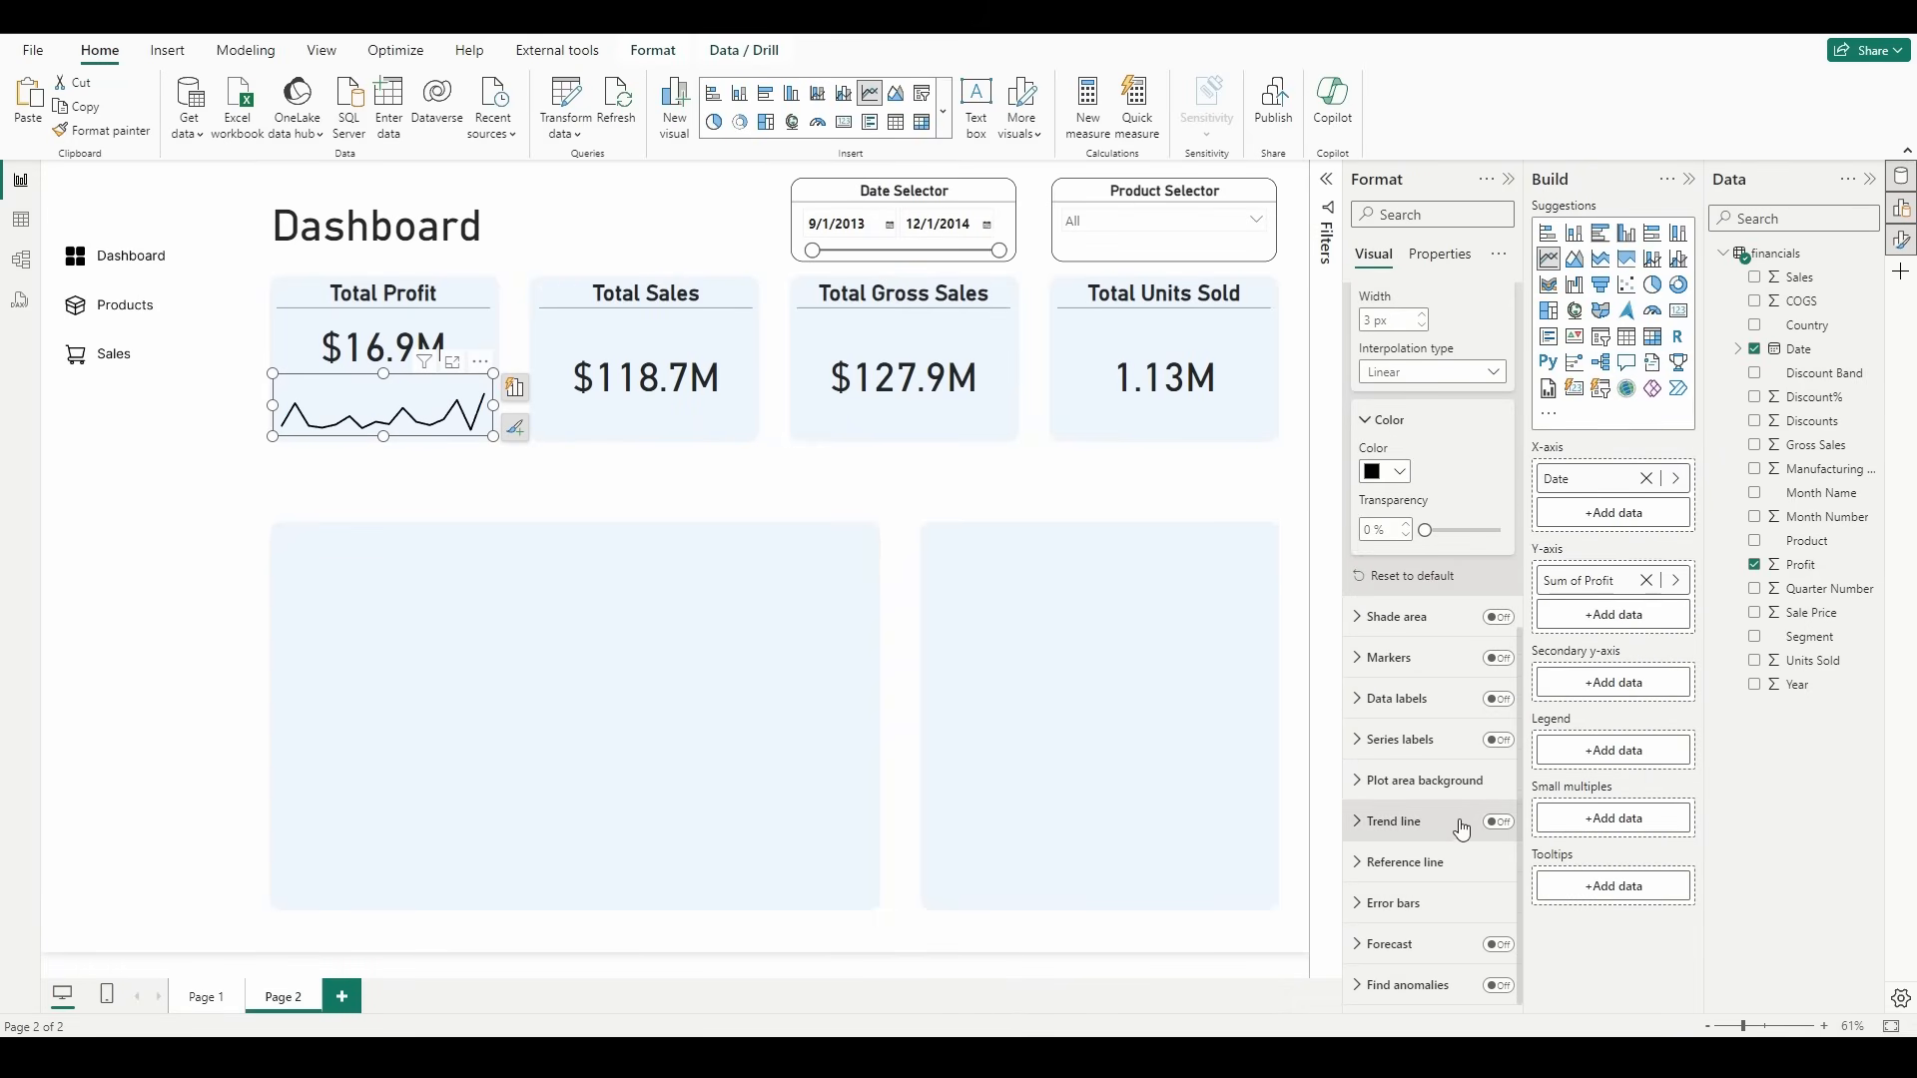
pyautogui.click(1499, 822)
pyautogui.click(1431, 832)
pyautogui.scroll(-3, 1418, 801)
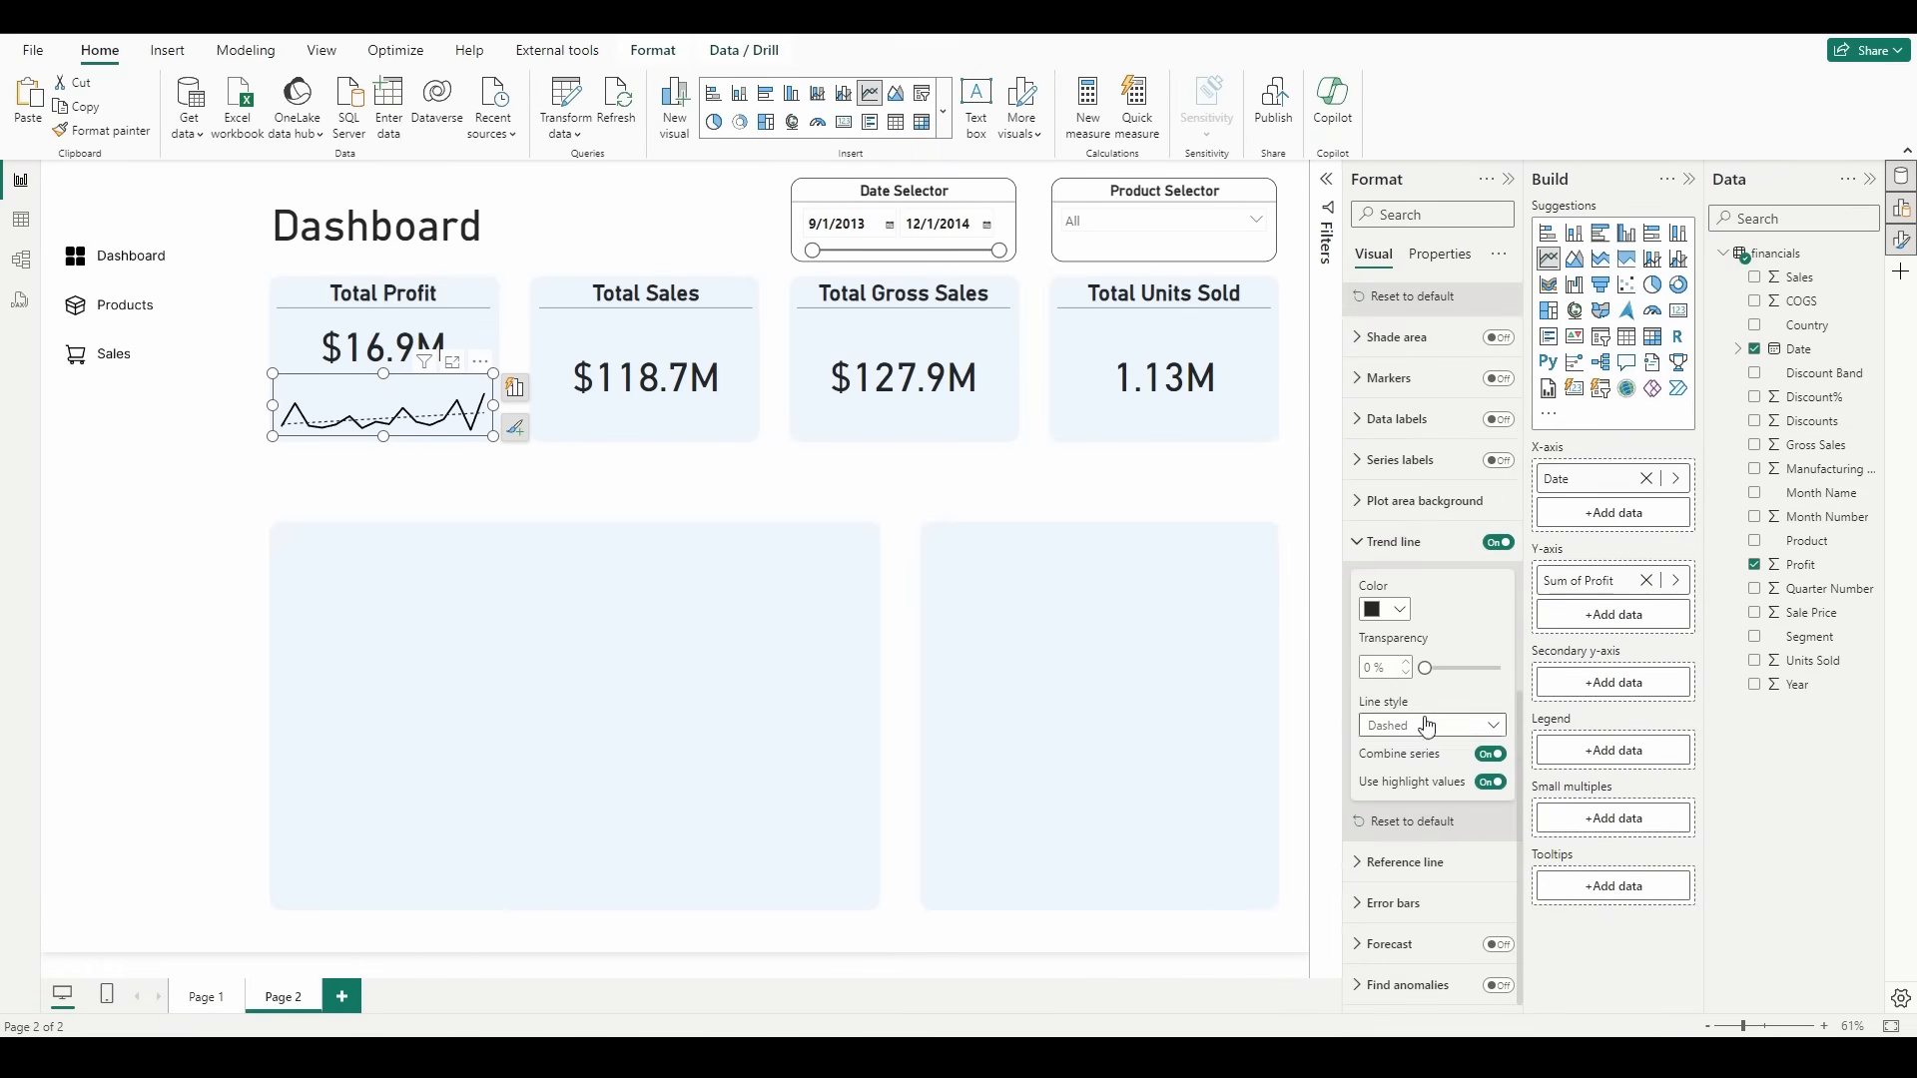
# Step: Recolor the profit chart's dashed trend line, trying a light gray and settling on a darker gray
pyautogui.click(1399, 611)
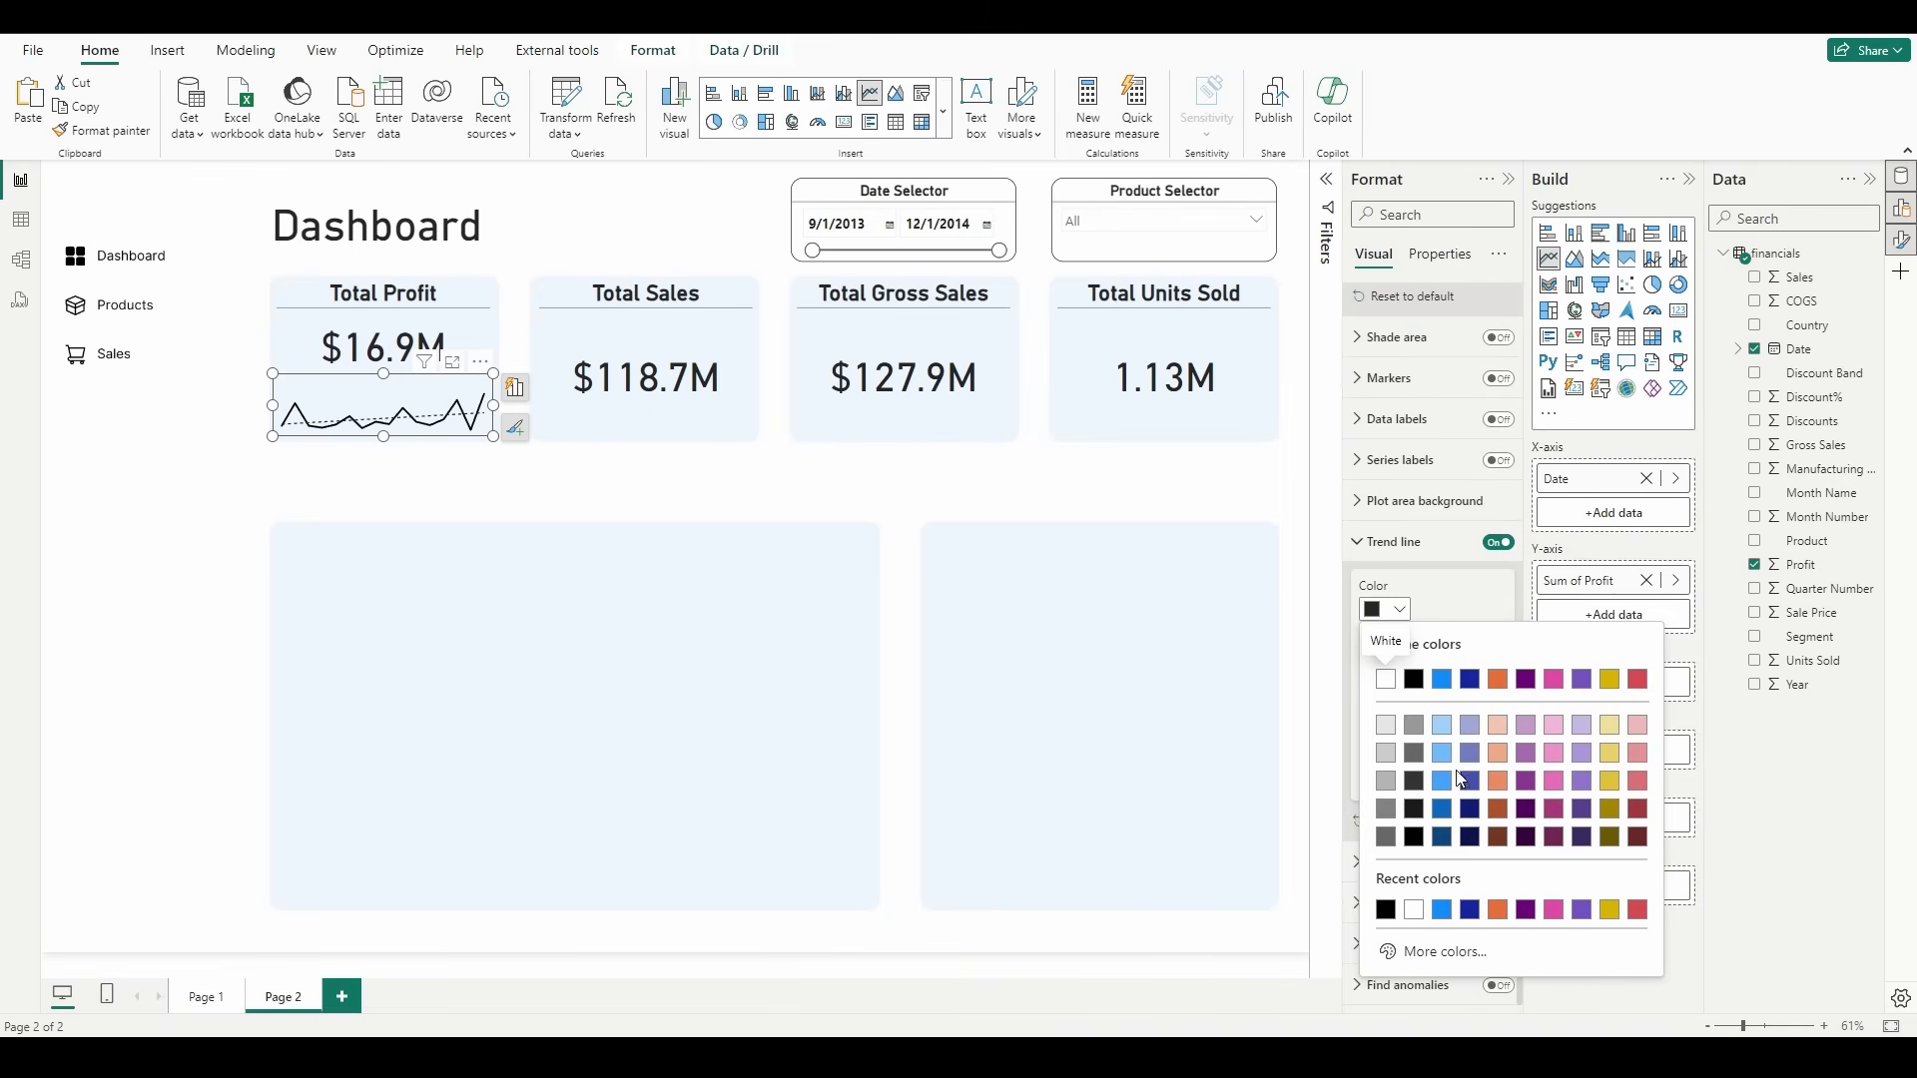
pyautogui.click(1415, 726)
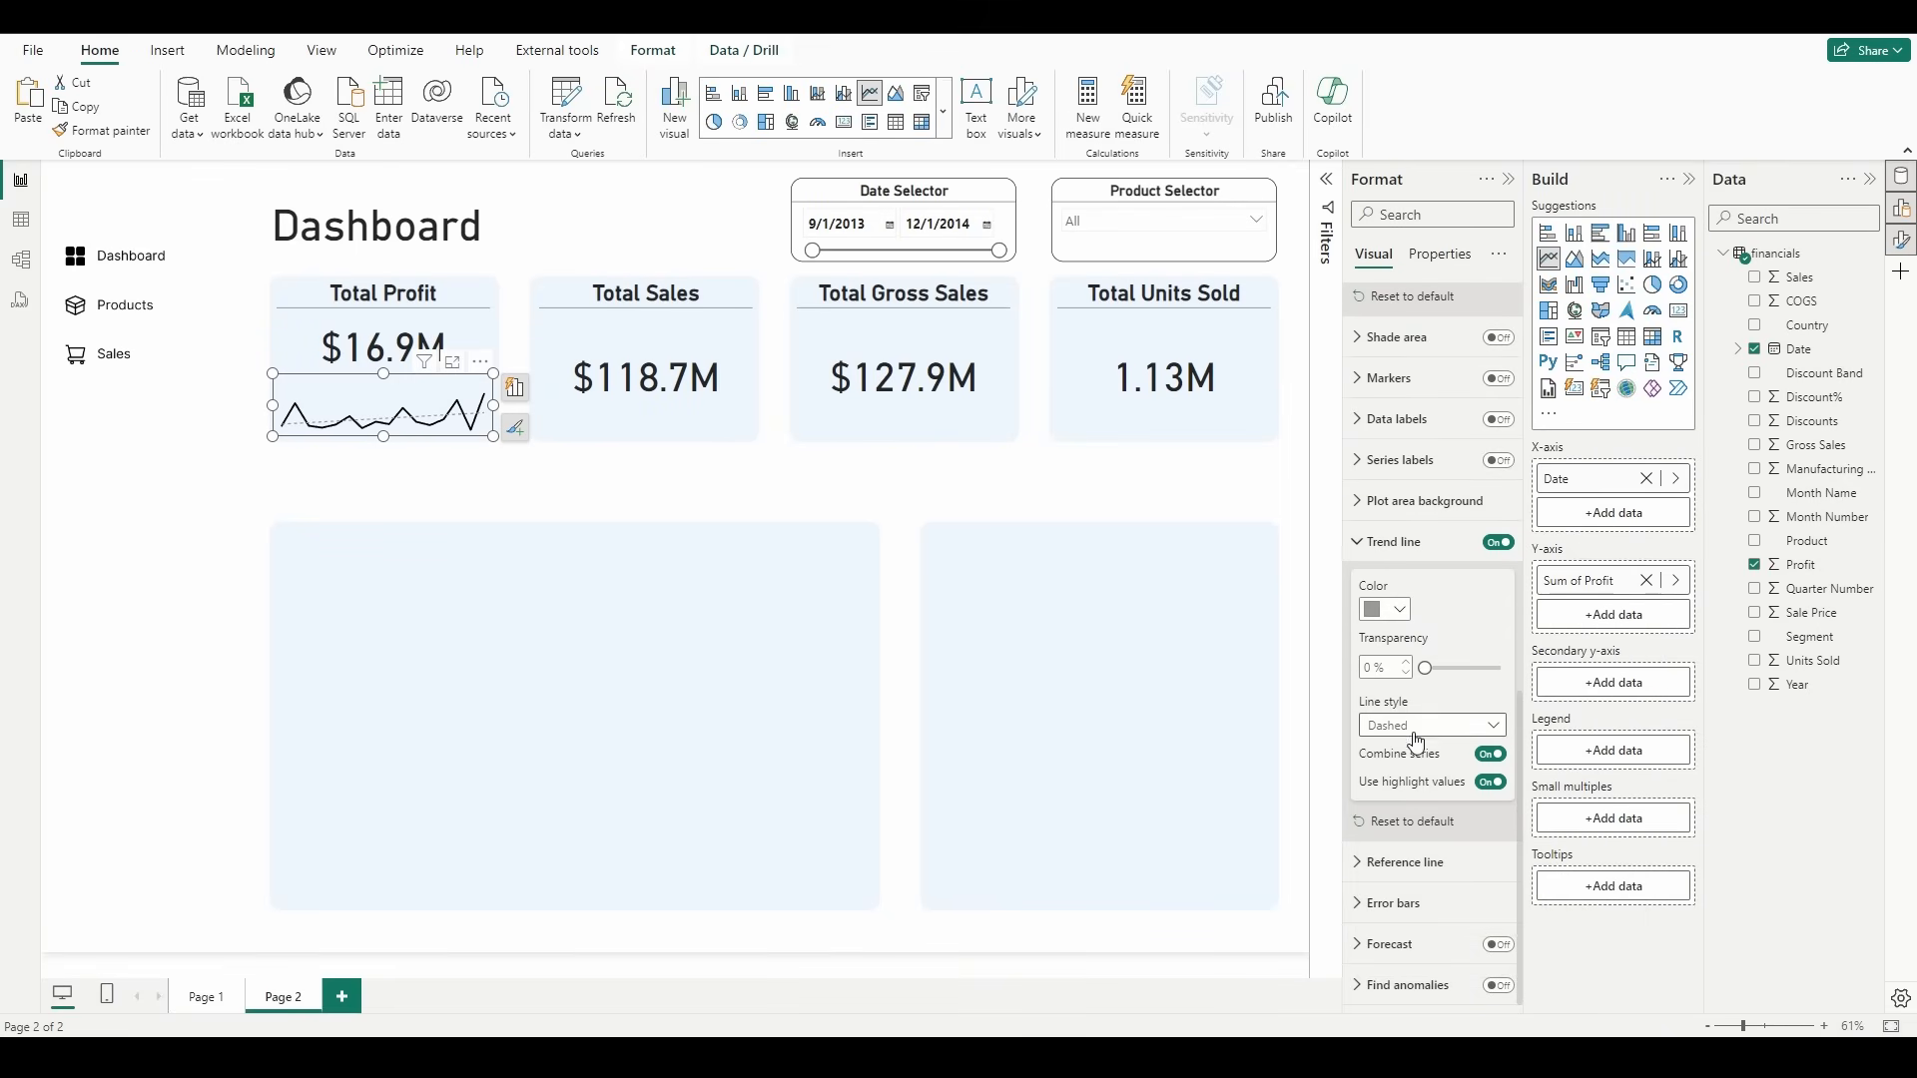
pyautogui.click(1382, 611)
pyautogui.click(1416, 761)
pyautogui.click(579, 506)
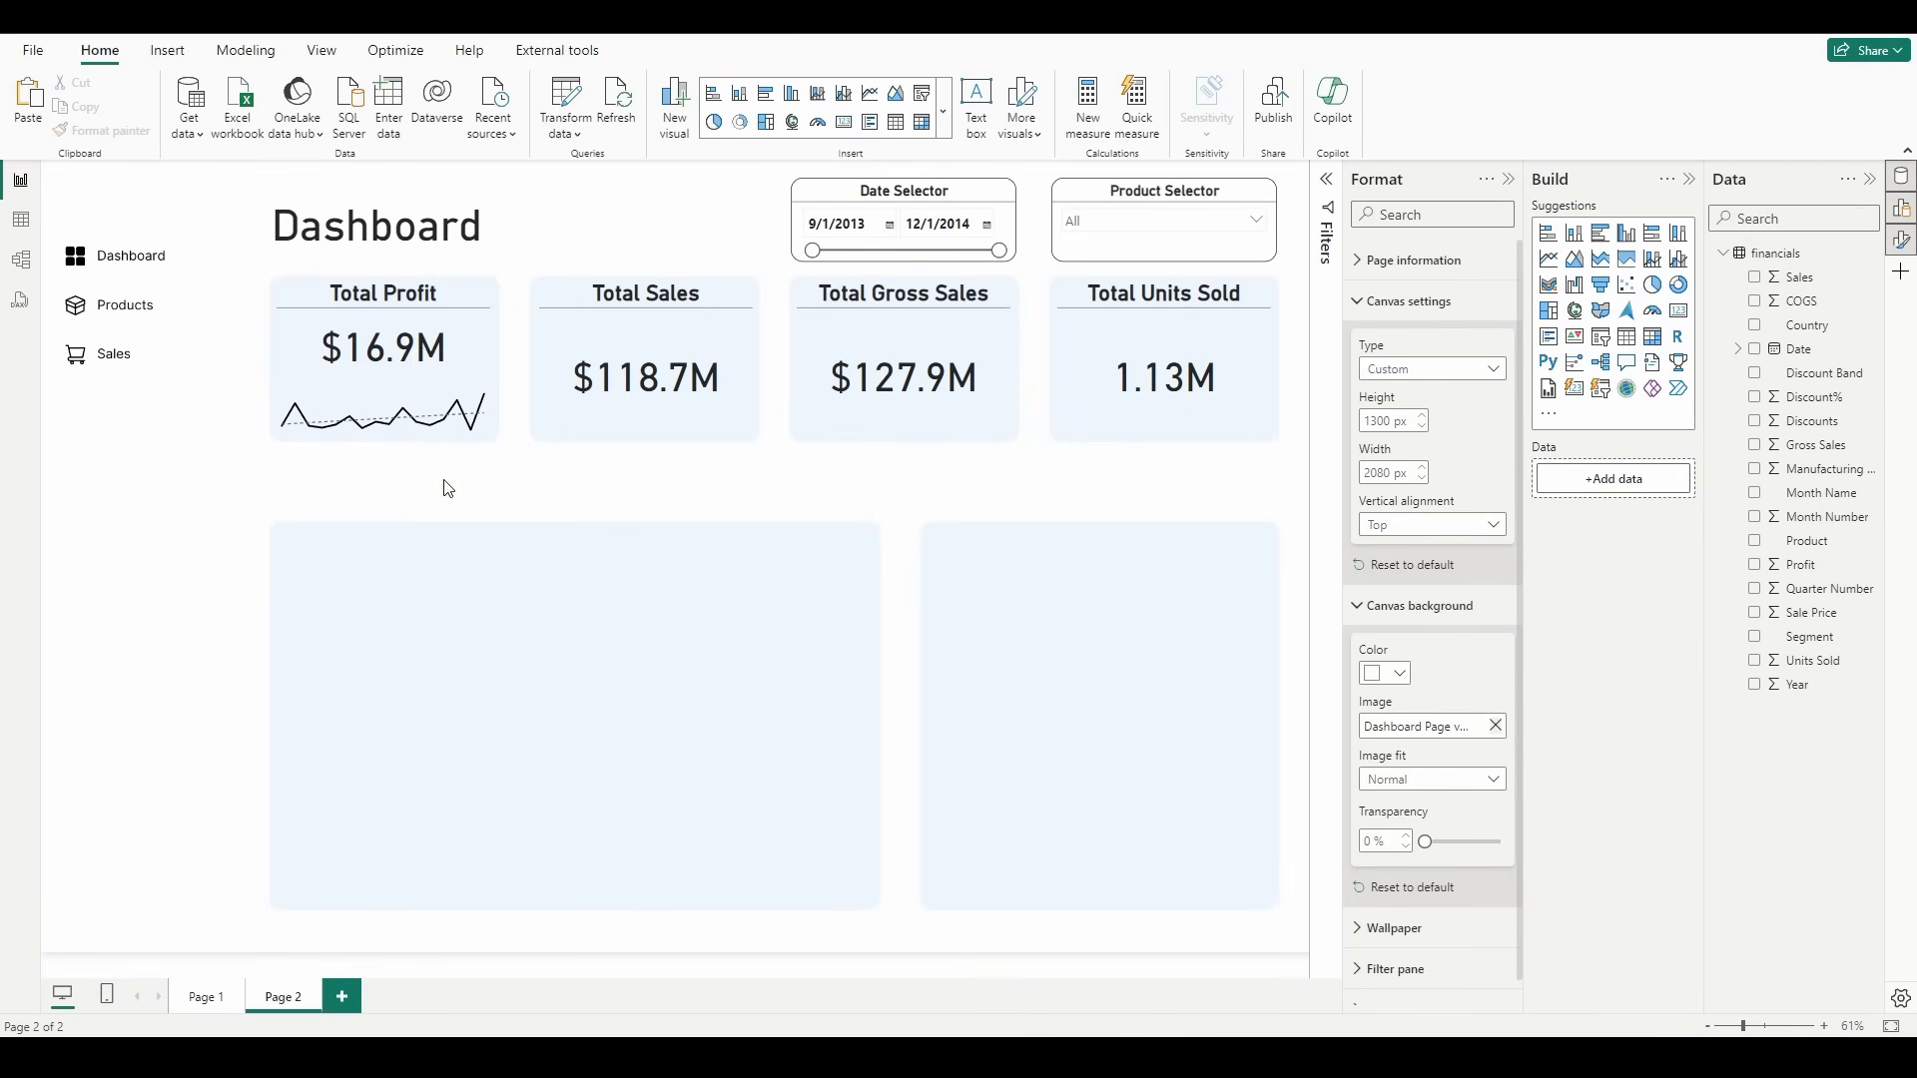
# Step: Make the Total Profit card slightly taller and shift it down a little within its tile
pyautogui.click(464, 348)
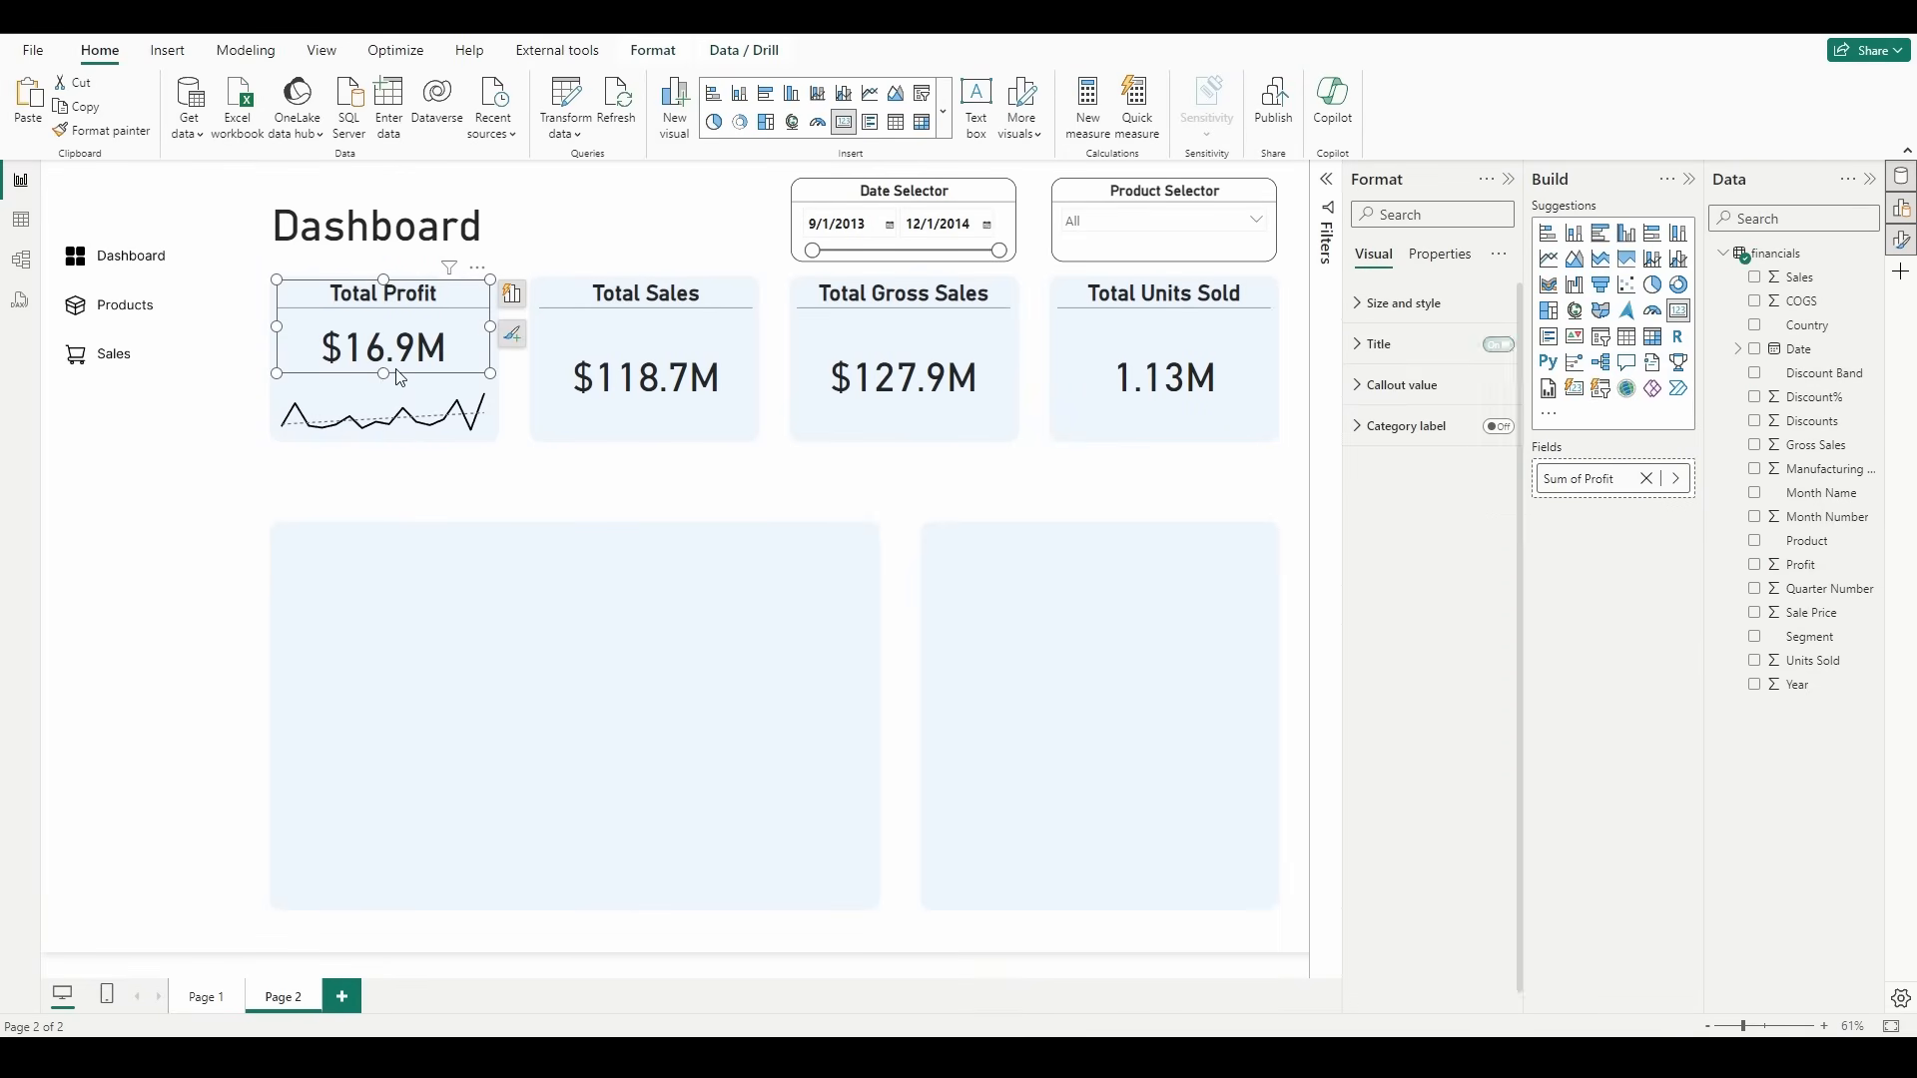
pyautogui.moveTo(386, 375); pyautogui.dragTo(387, 390)
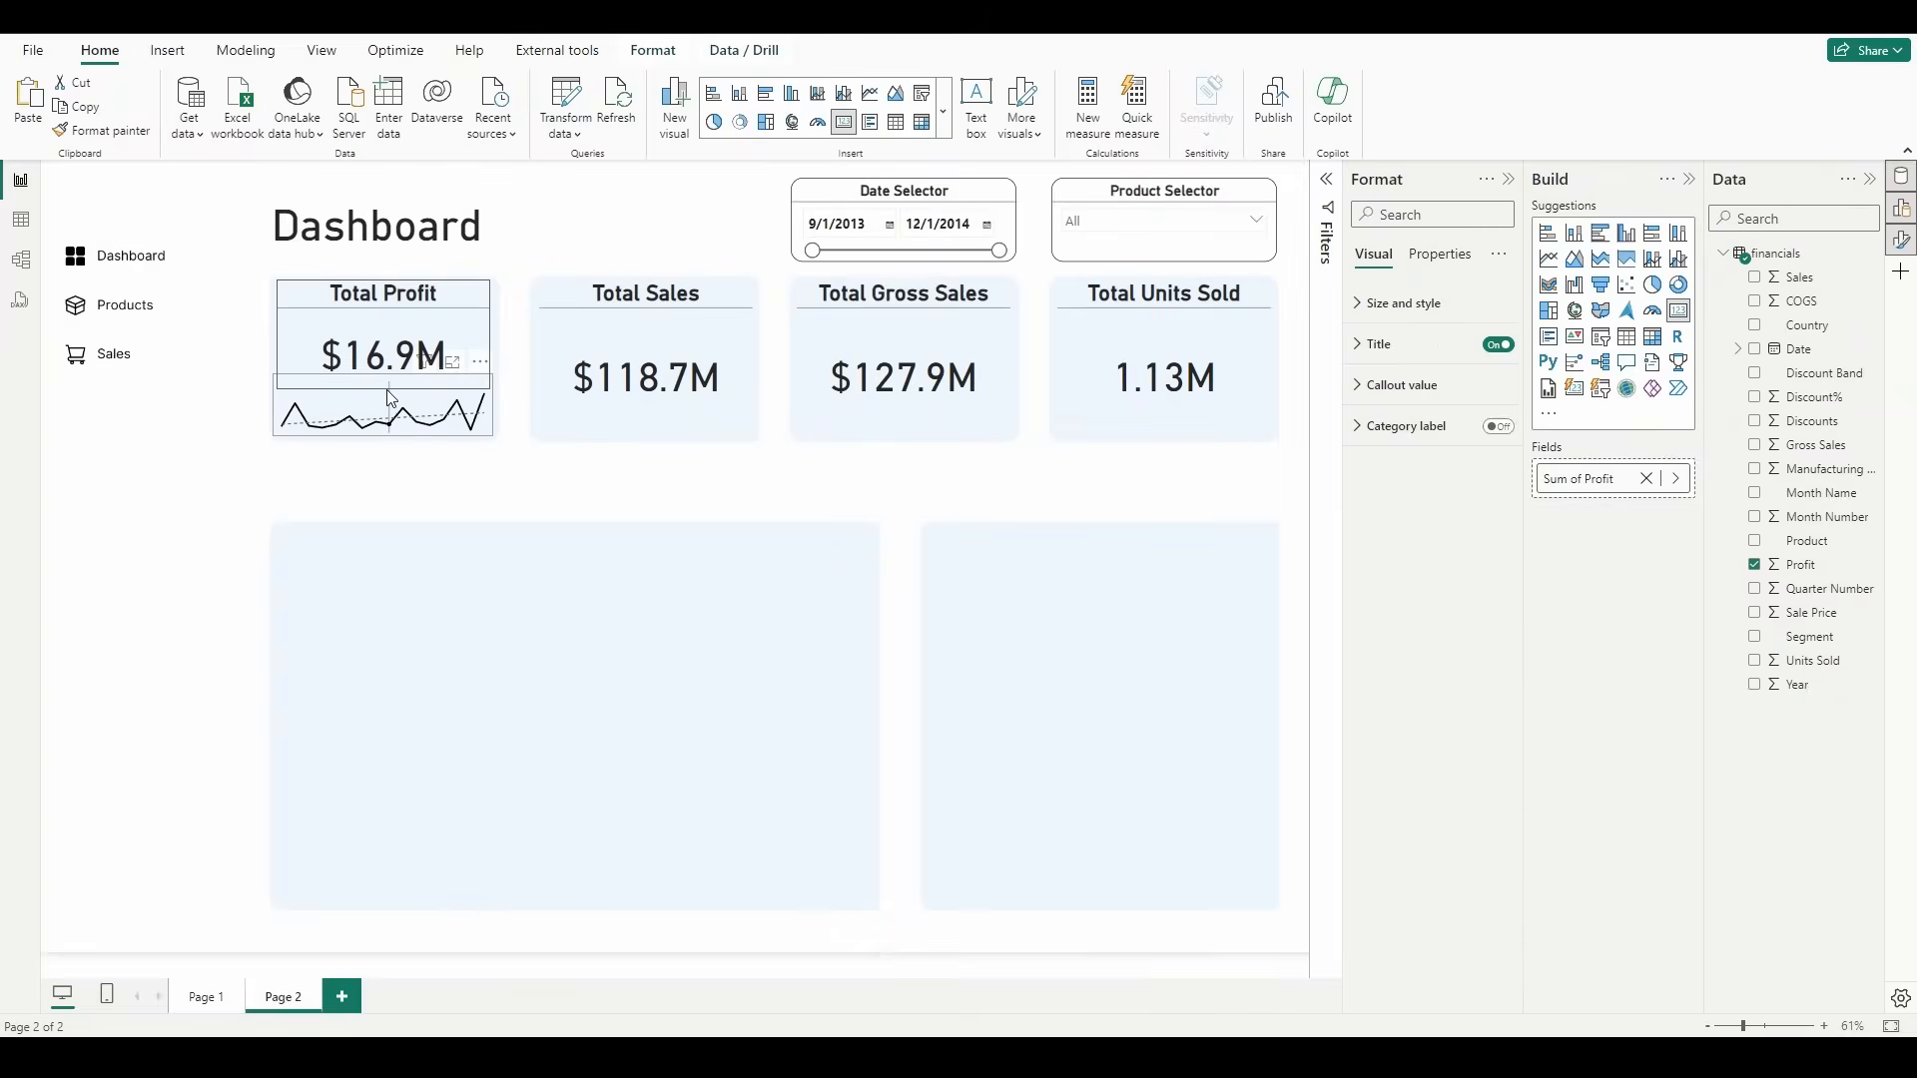
pyautogui.click(479, 499)
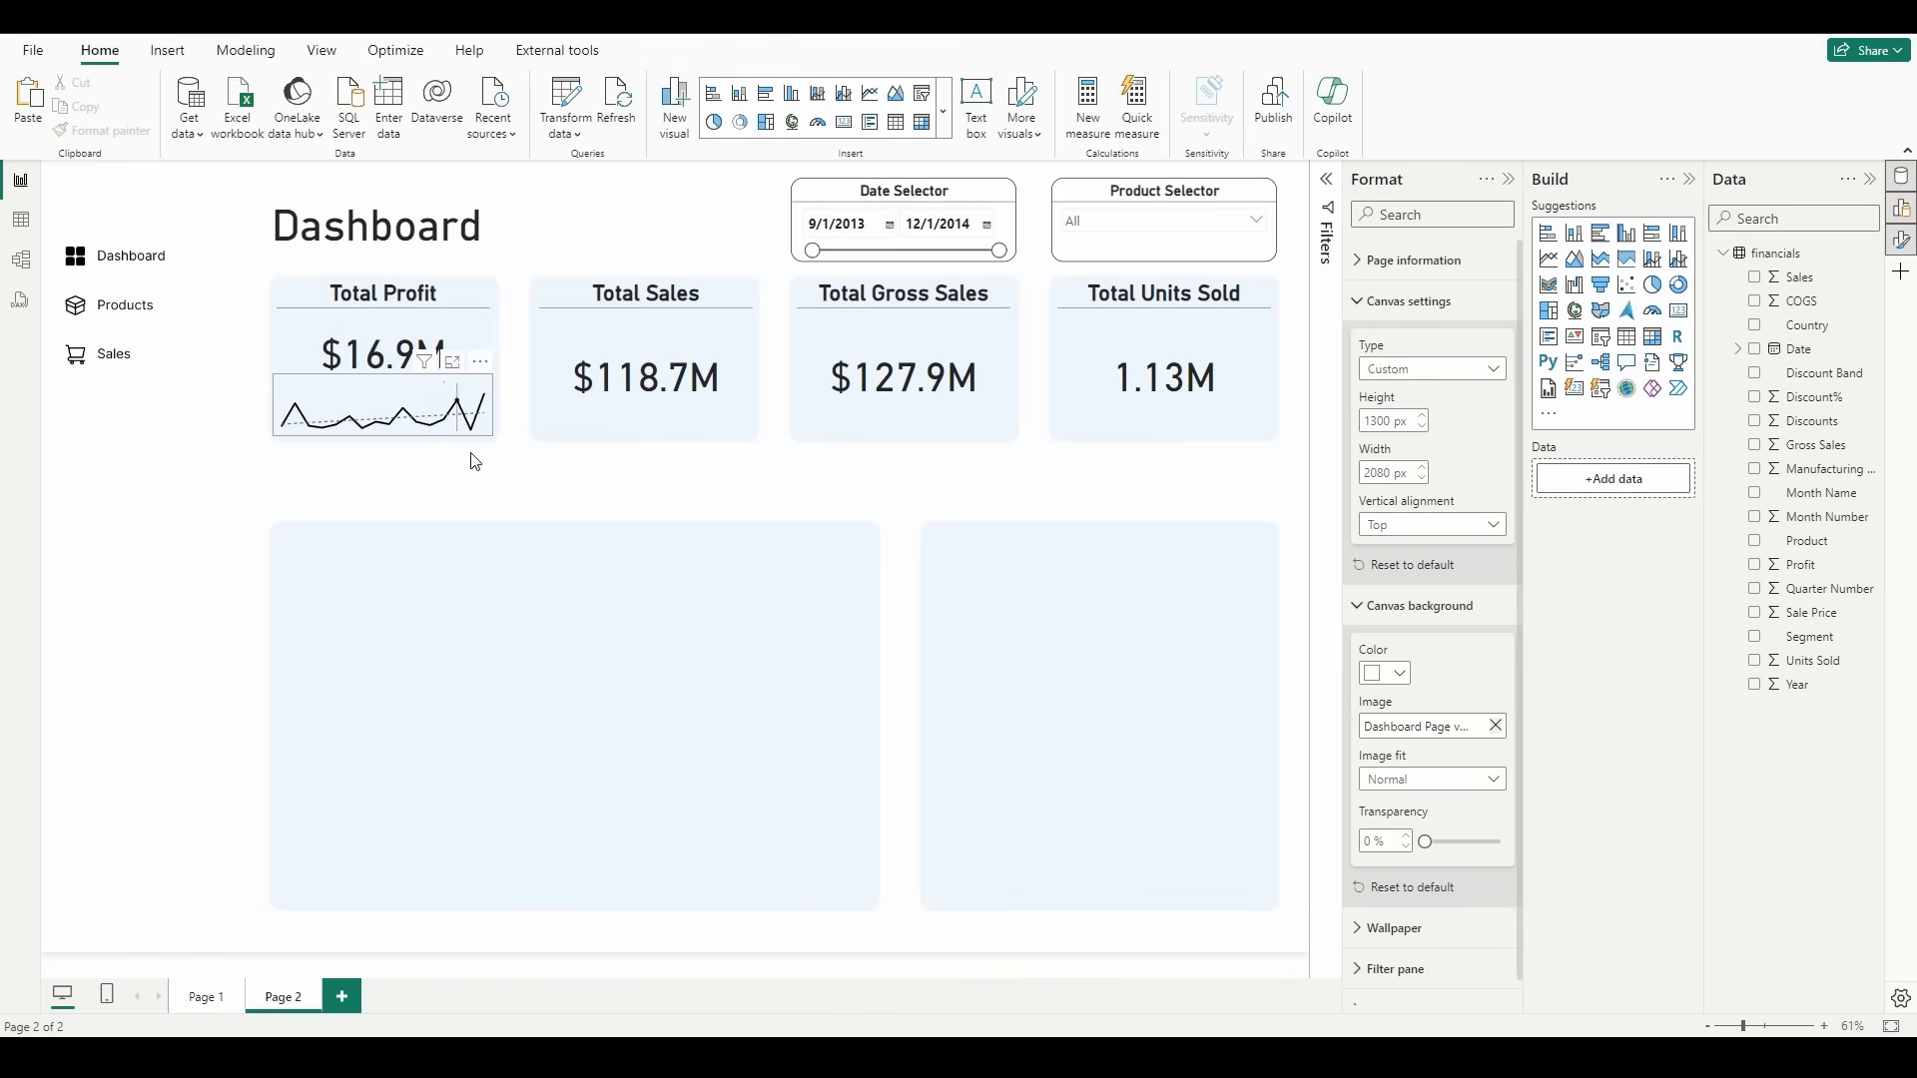
pyautogui.moveTo(408, 326); pyautogui.dragTo(410, 330)
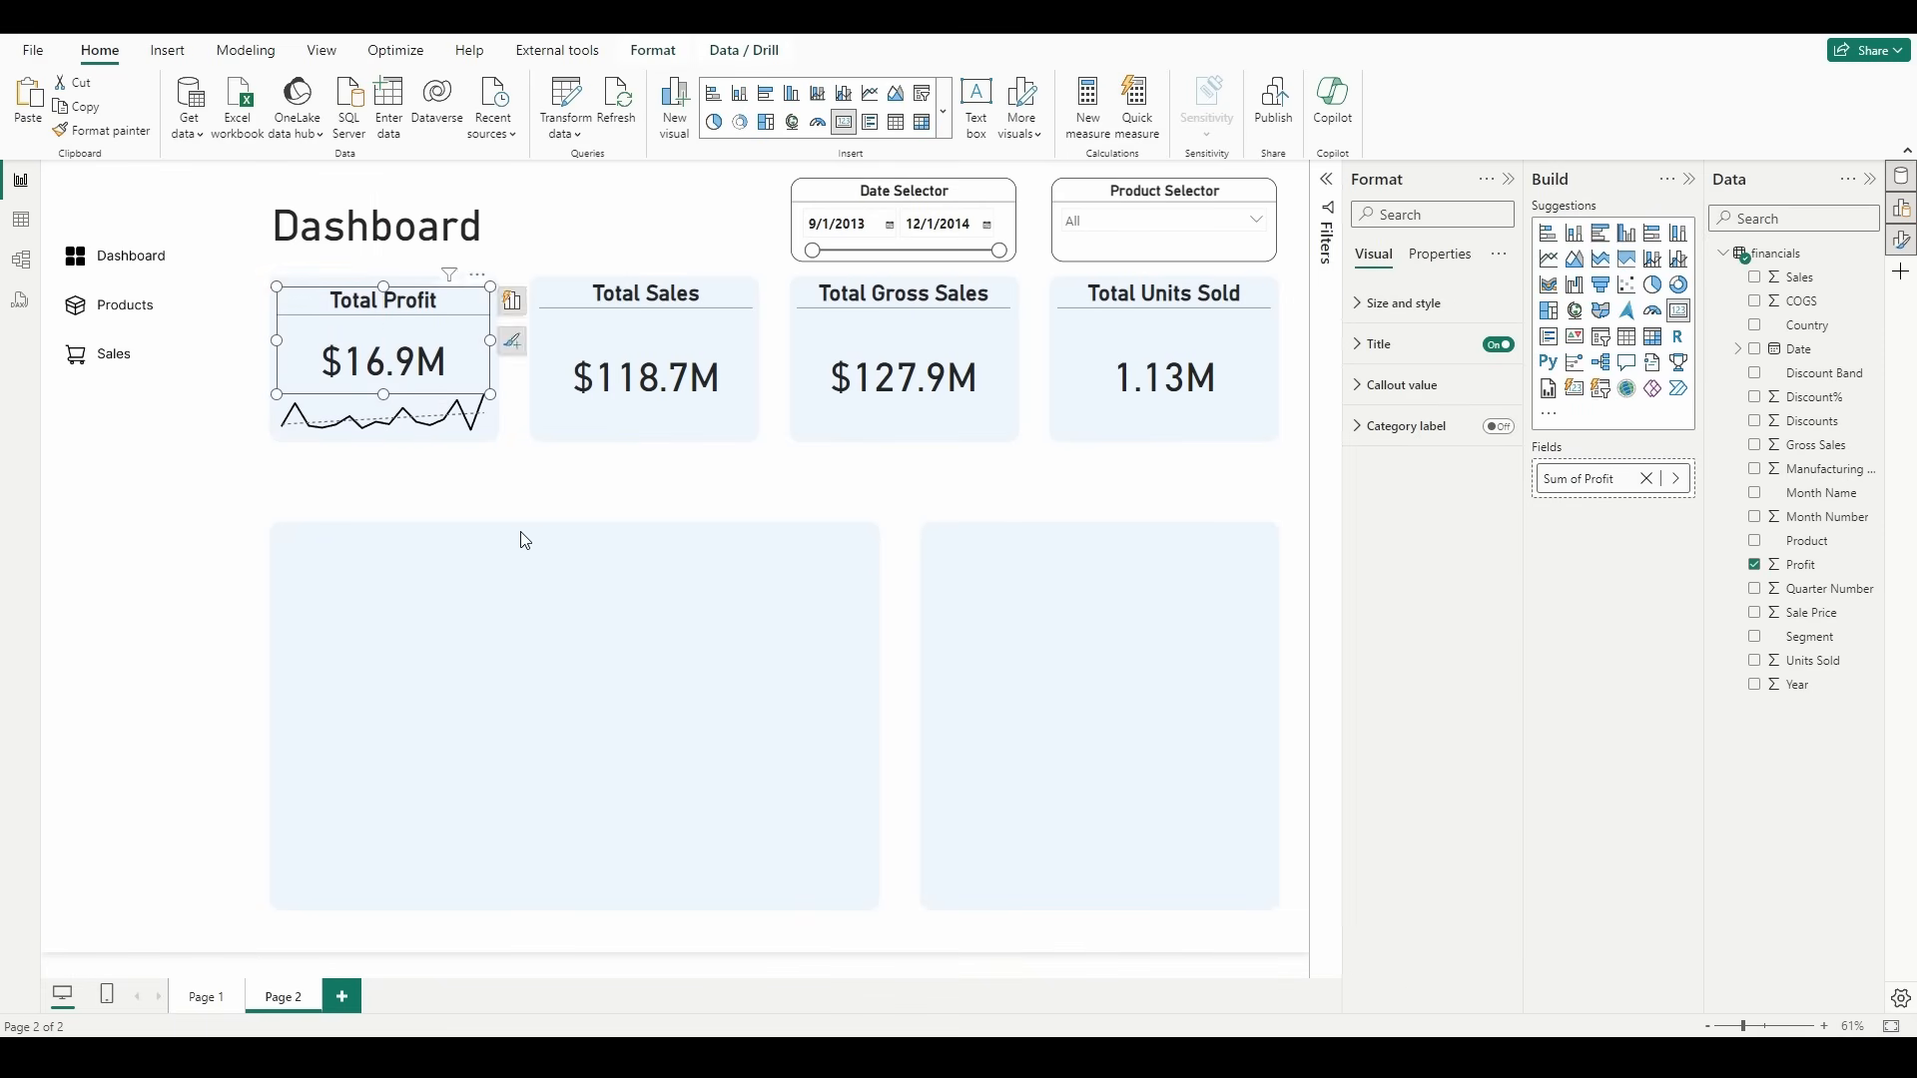
pyautogui.click(522, 537)
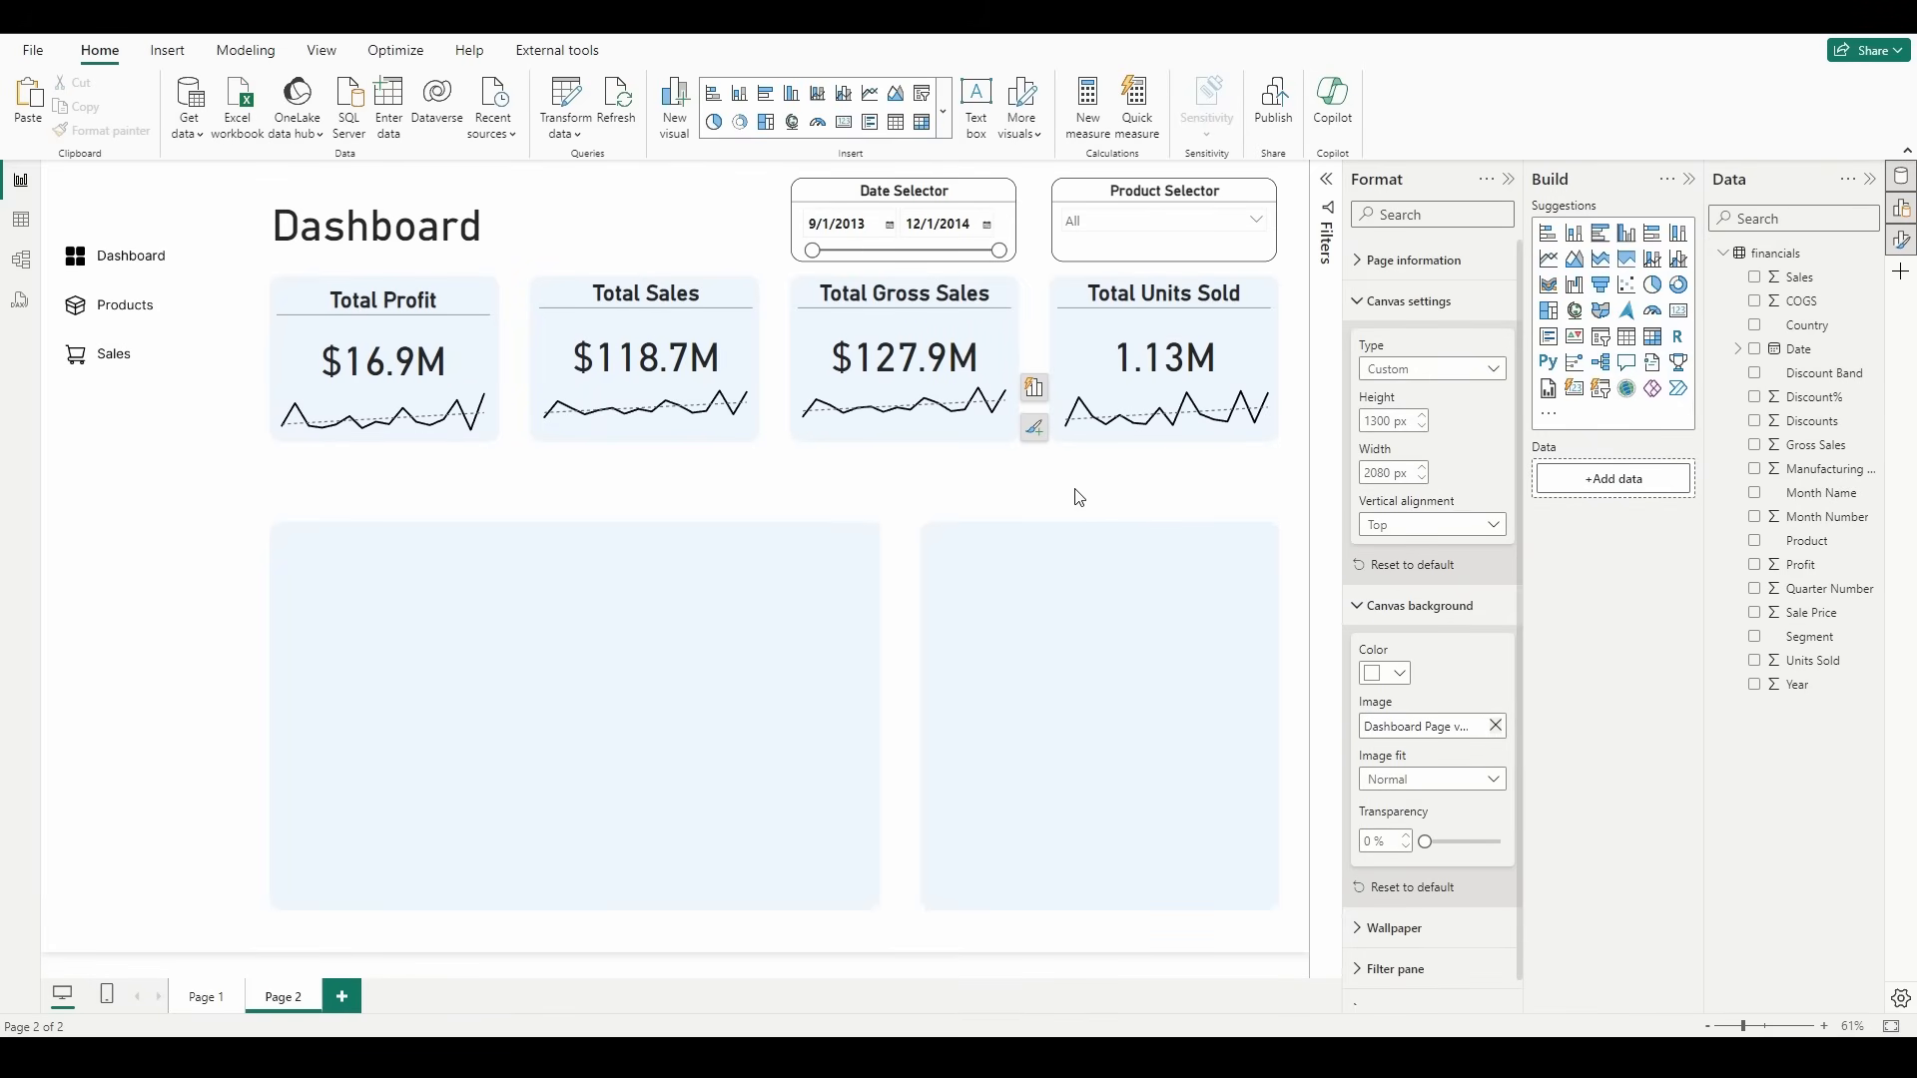
# Step: Insert a blank line chart and size it to fill the wide panel below the KPI cards
pyautogui.click(1549, 258)
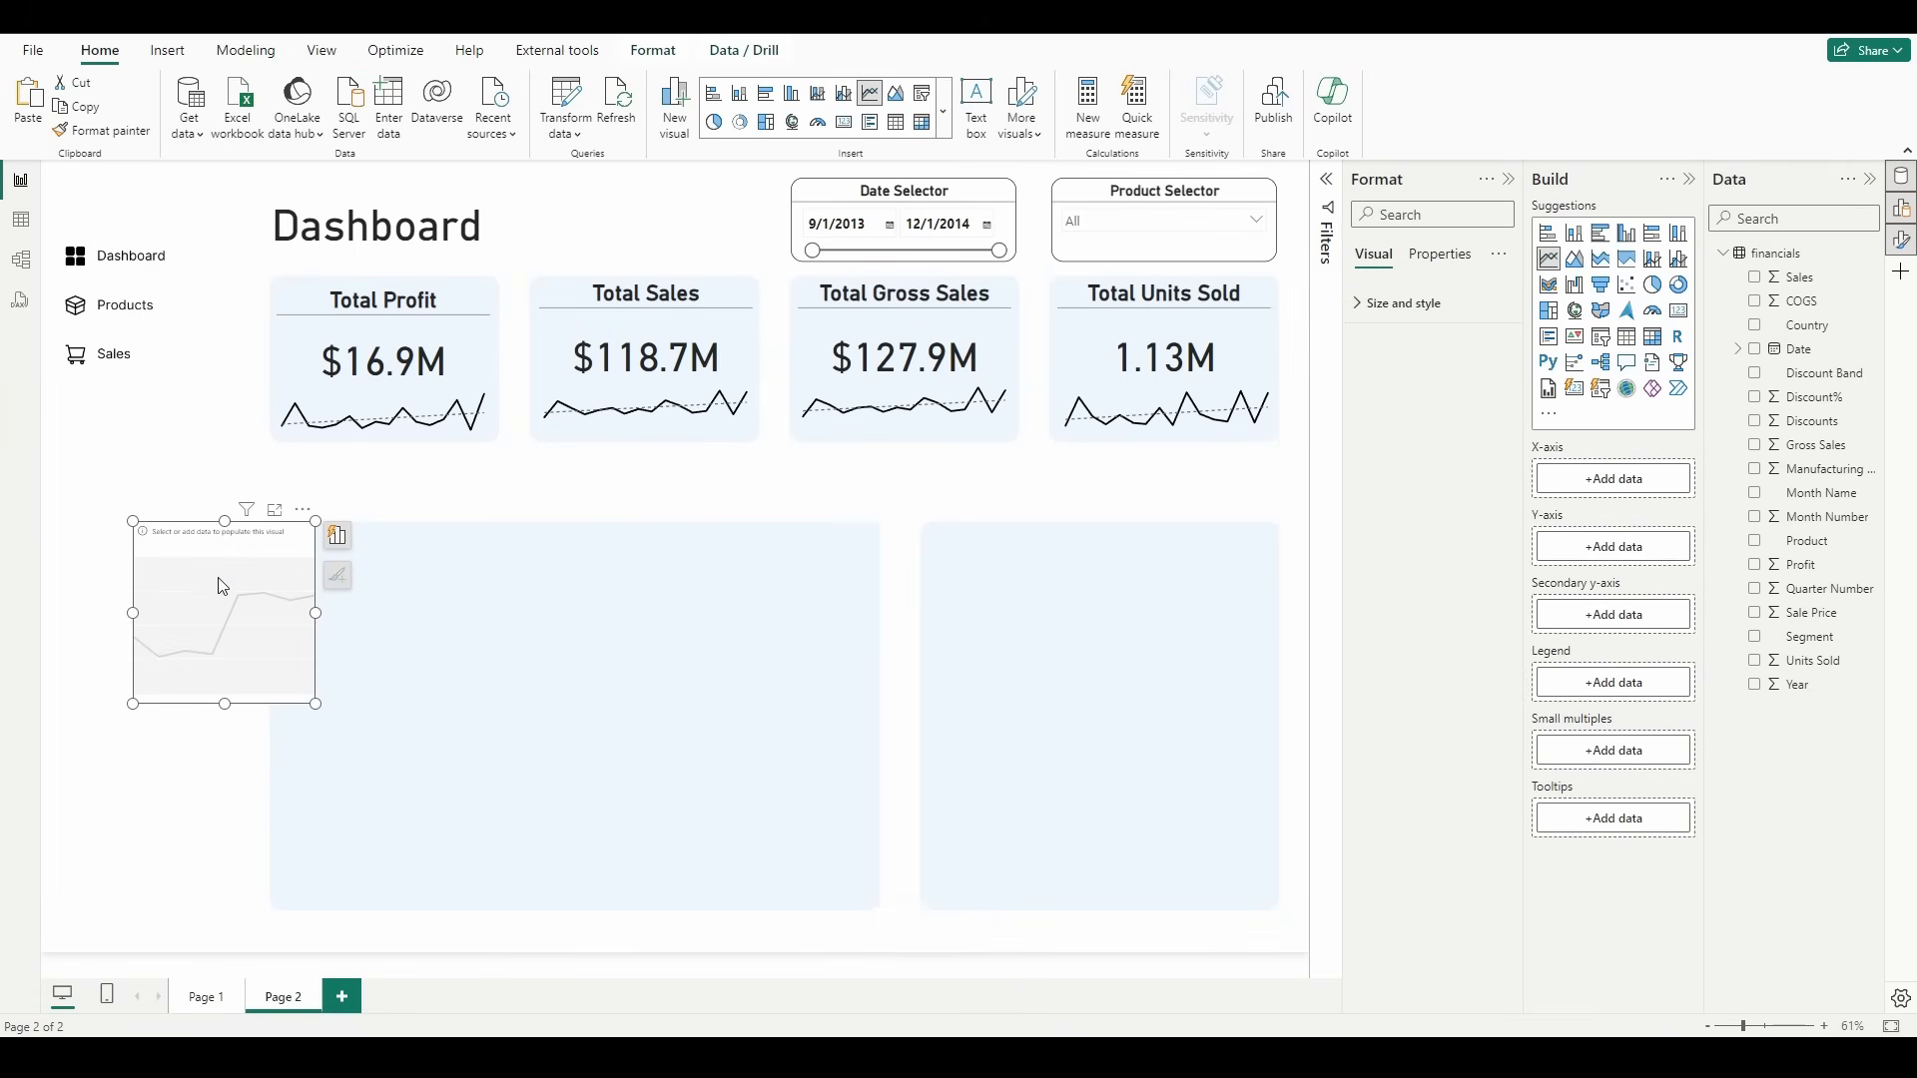
pyautogui.moveTo(222, 586); pyautogui.dragTo(363, 594)
pyautogui.moveTo(464, 713); pyautogui.dragTo(869, 903)
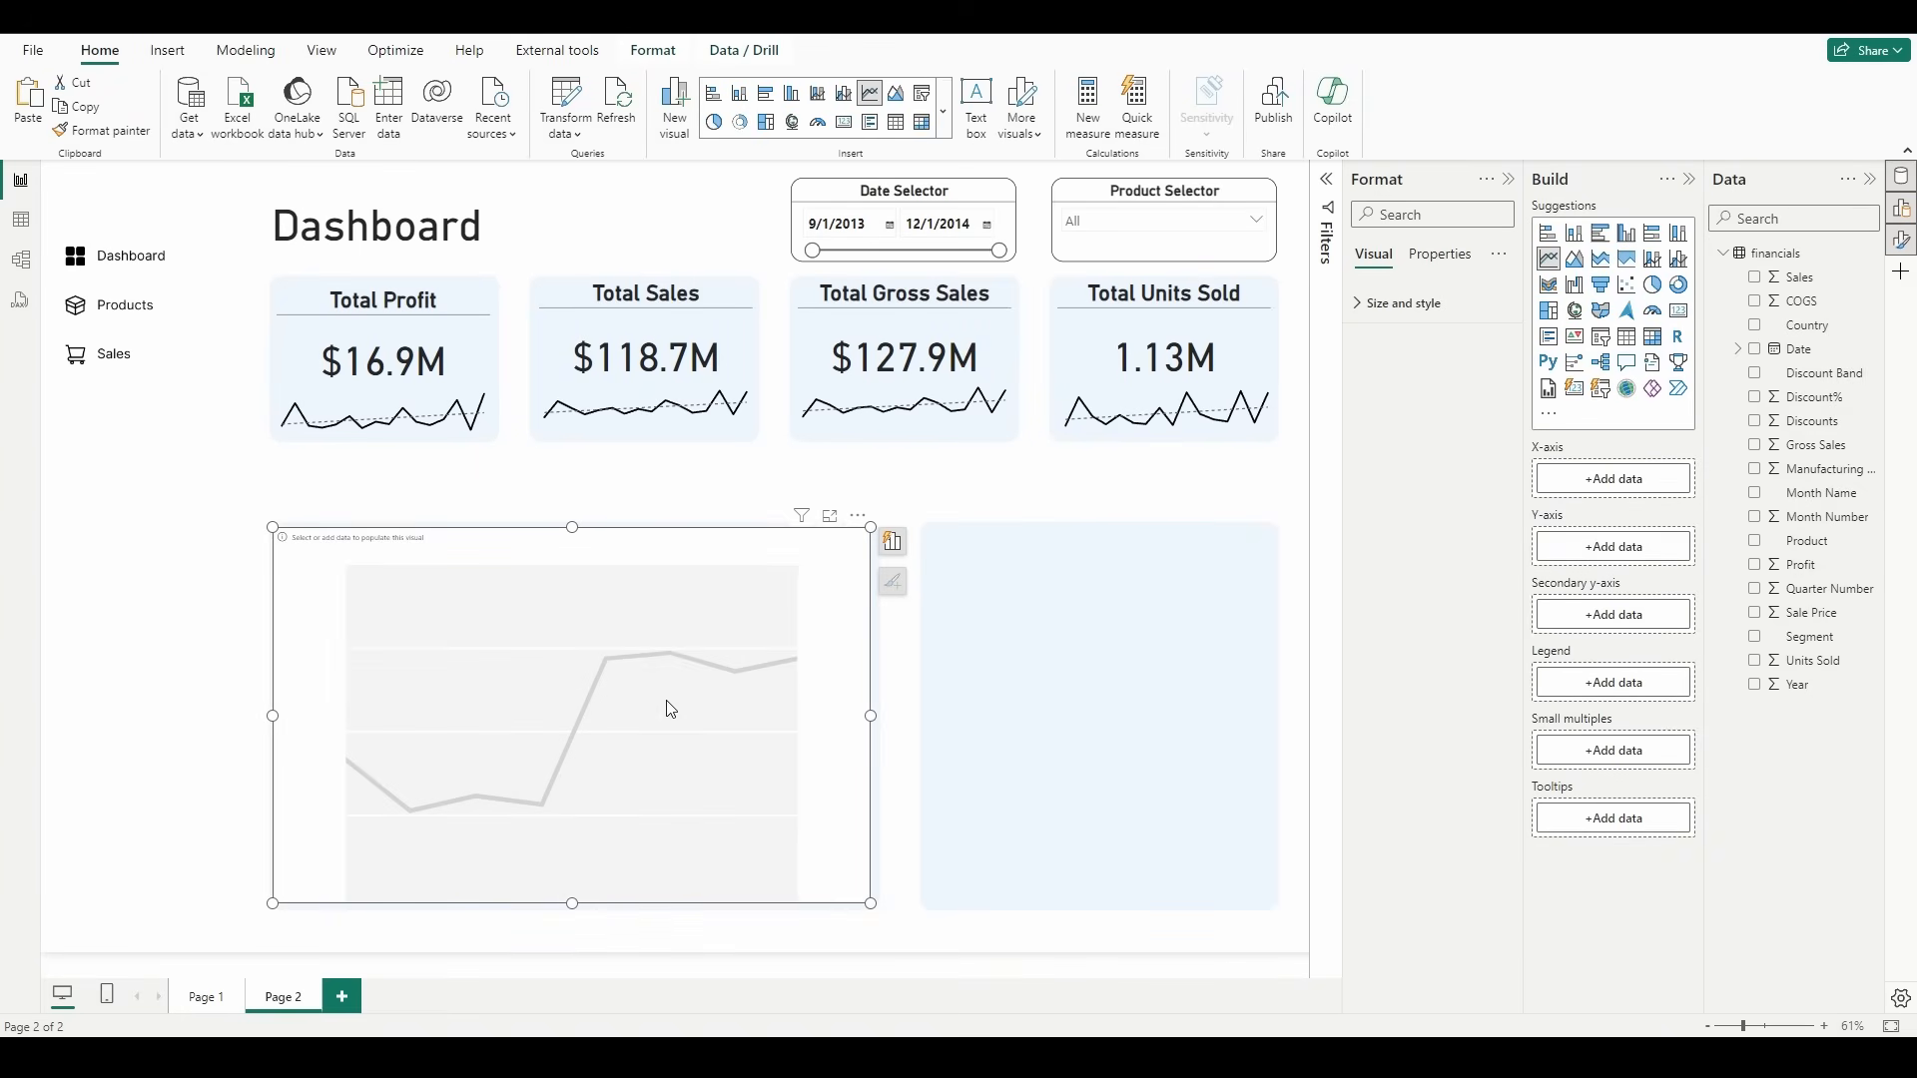
# Step: Plot Sales against Date in the blank line chart, using plain Date values instead of the date hierarchy
pyautogui.click(1755, 350)
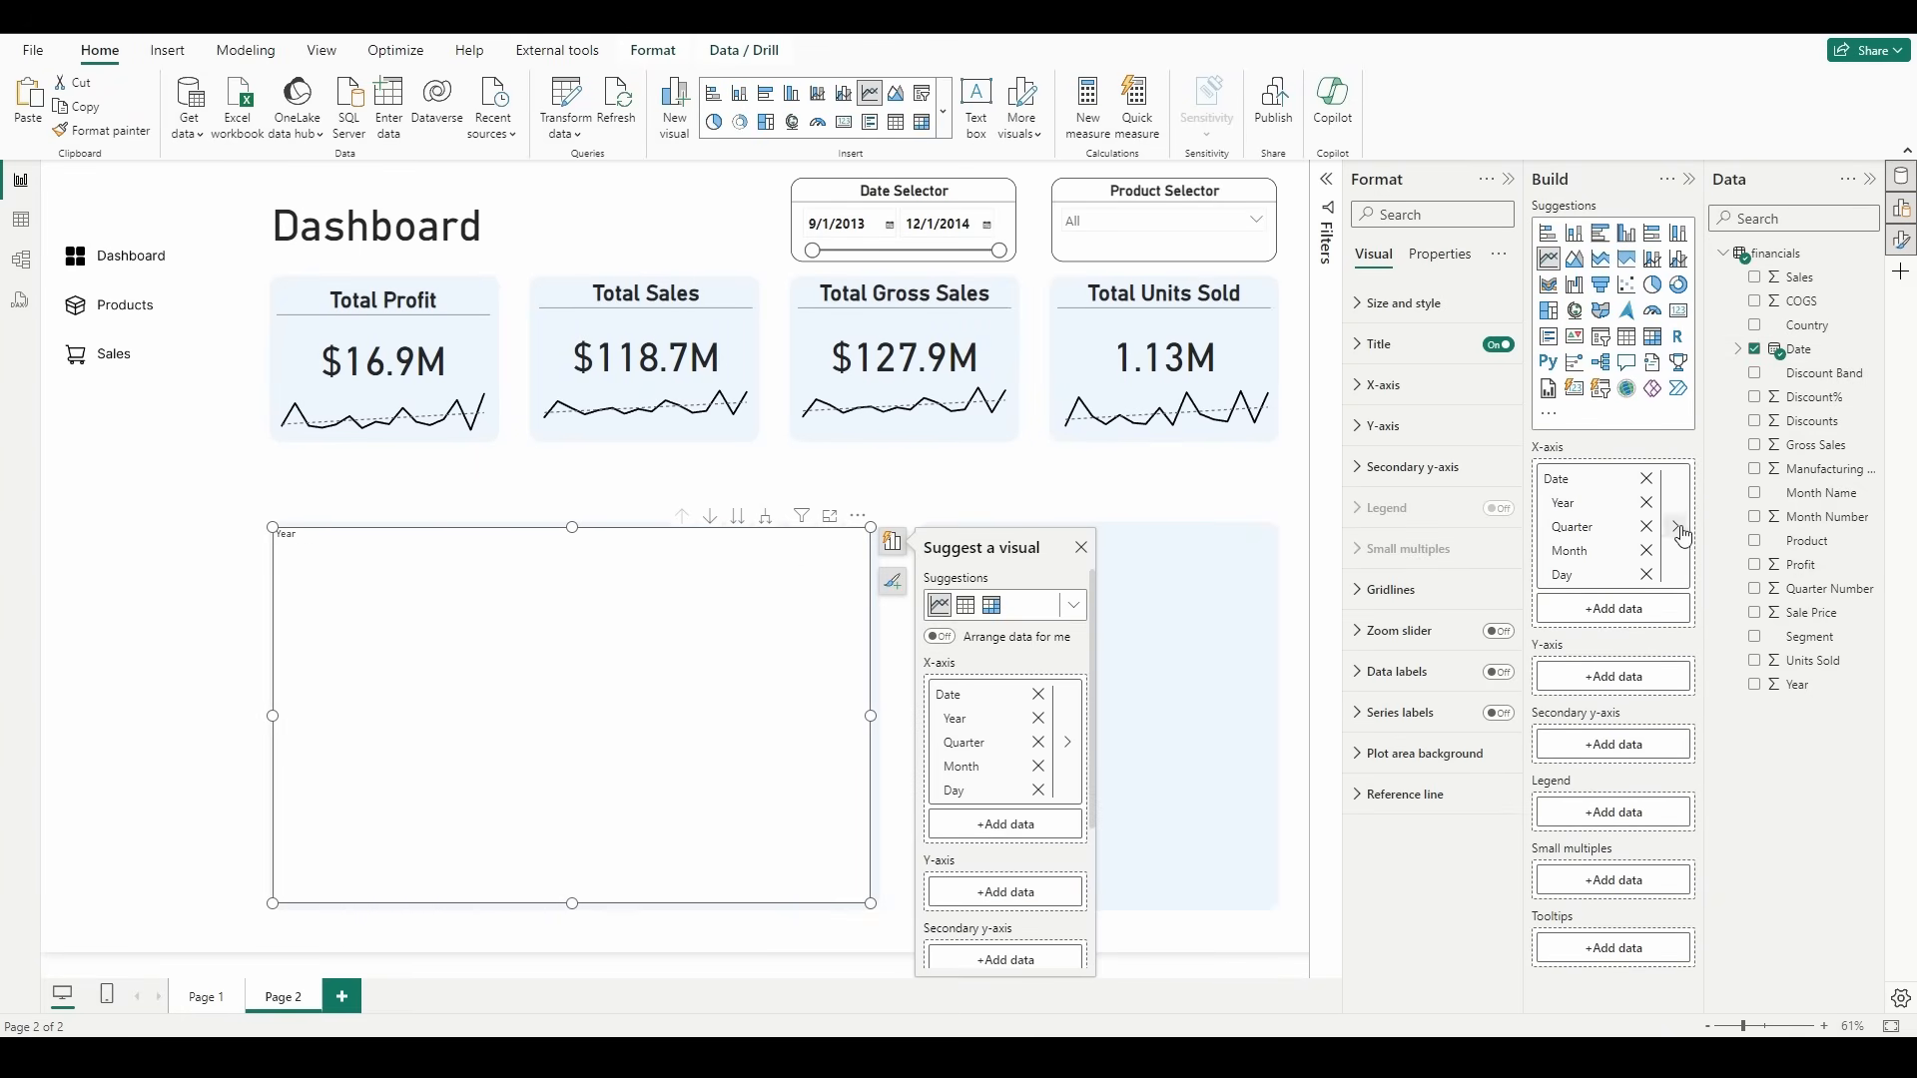
pyautogui.rightClick(1618, 480)
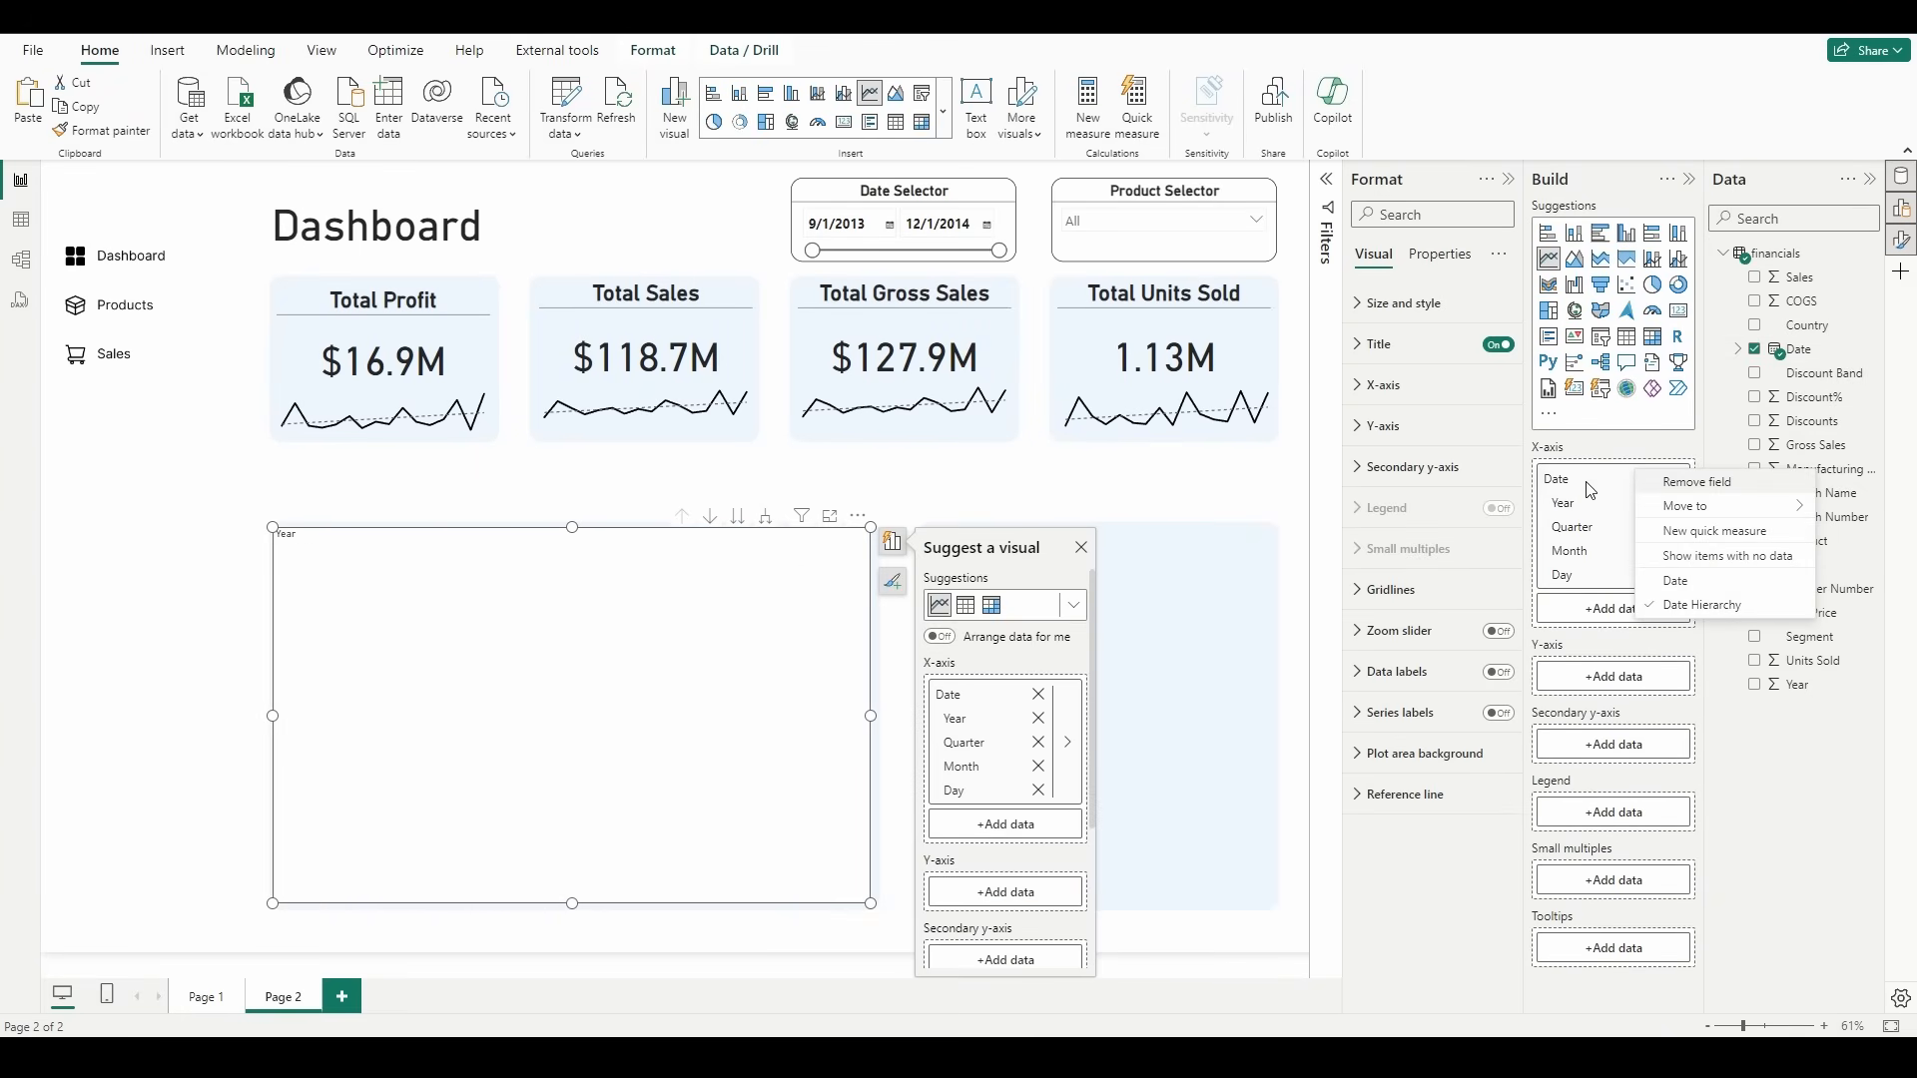
pyautogui.click(1689, 587)
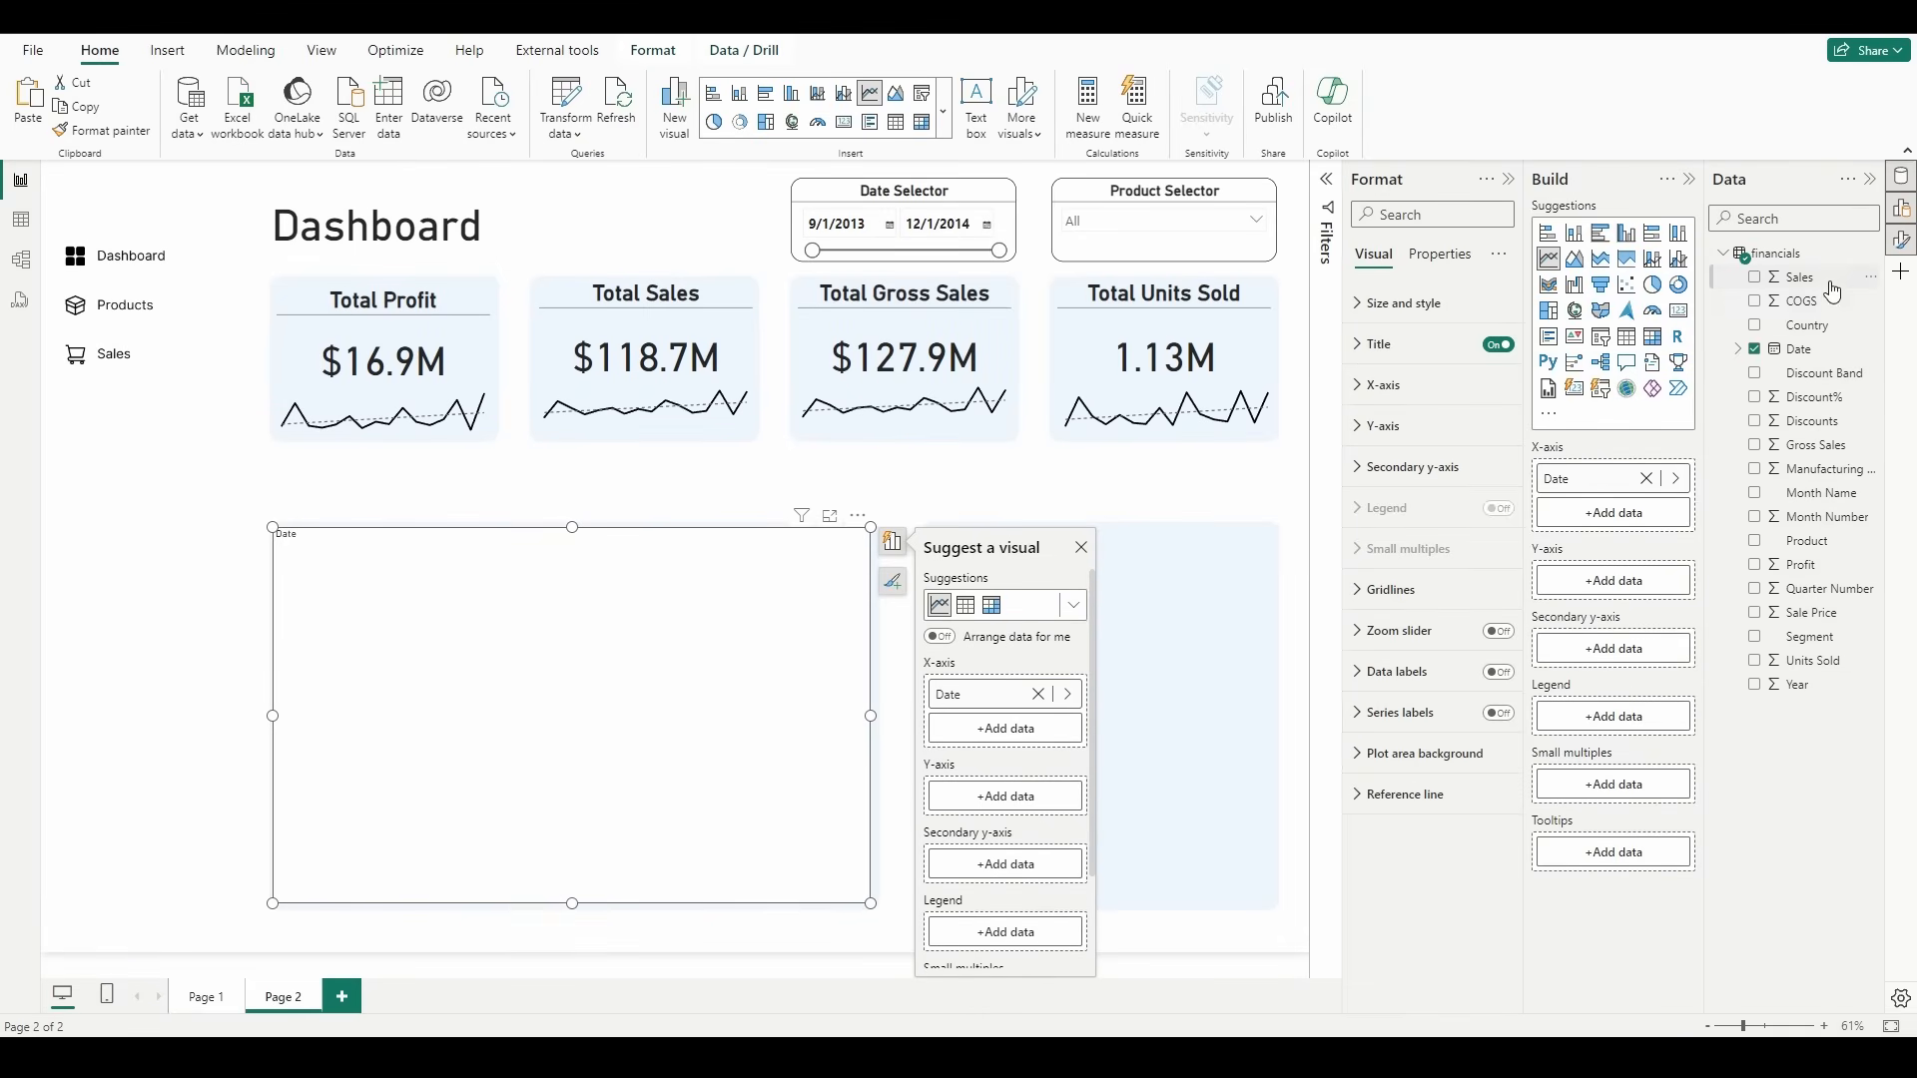
pyautogui.moveTo(1833, 290); pyautogui.dragTo(1592, 589)
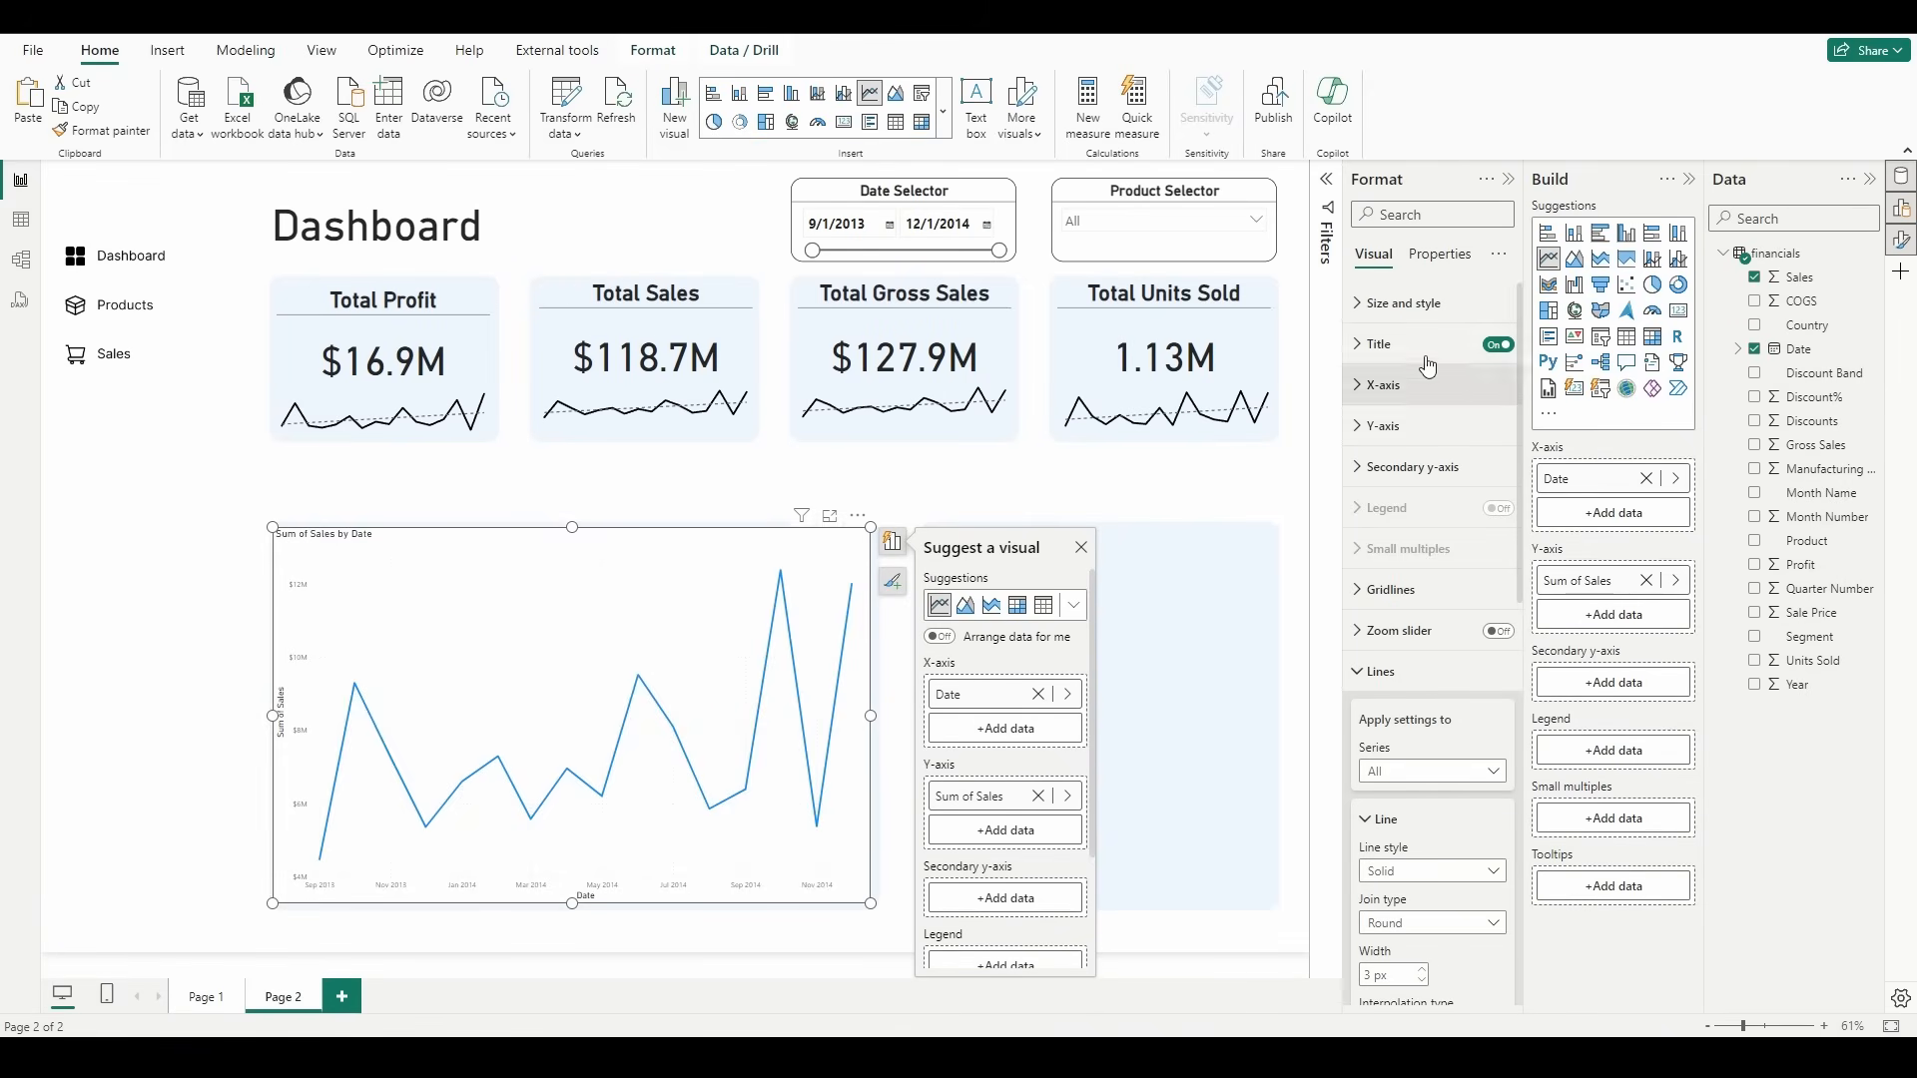
# Step: Change the sales line chart's title text to "Sales ($) by Date (+Forecast)"
pyautogui.click(1383, 344)
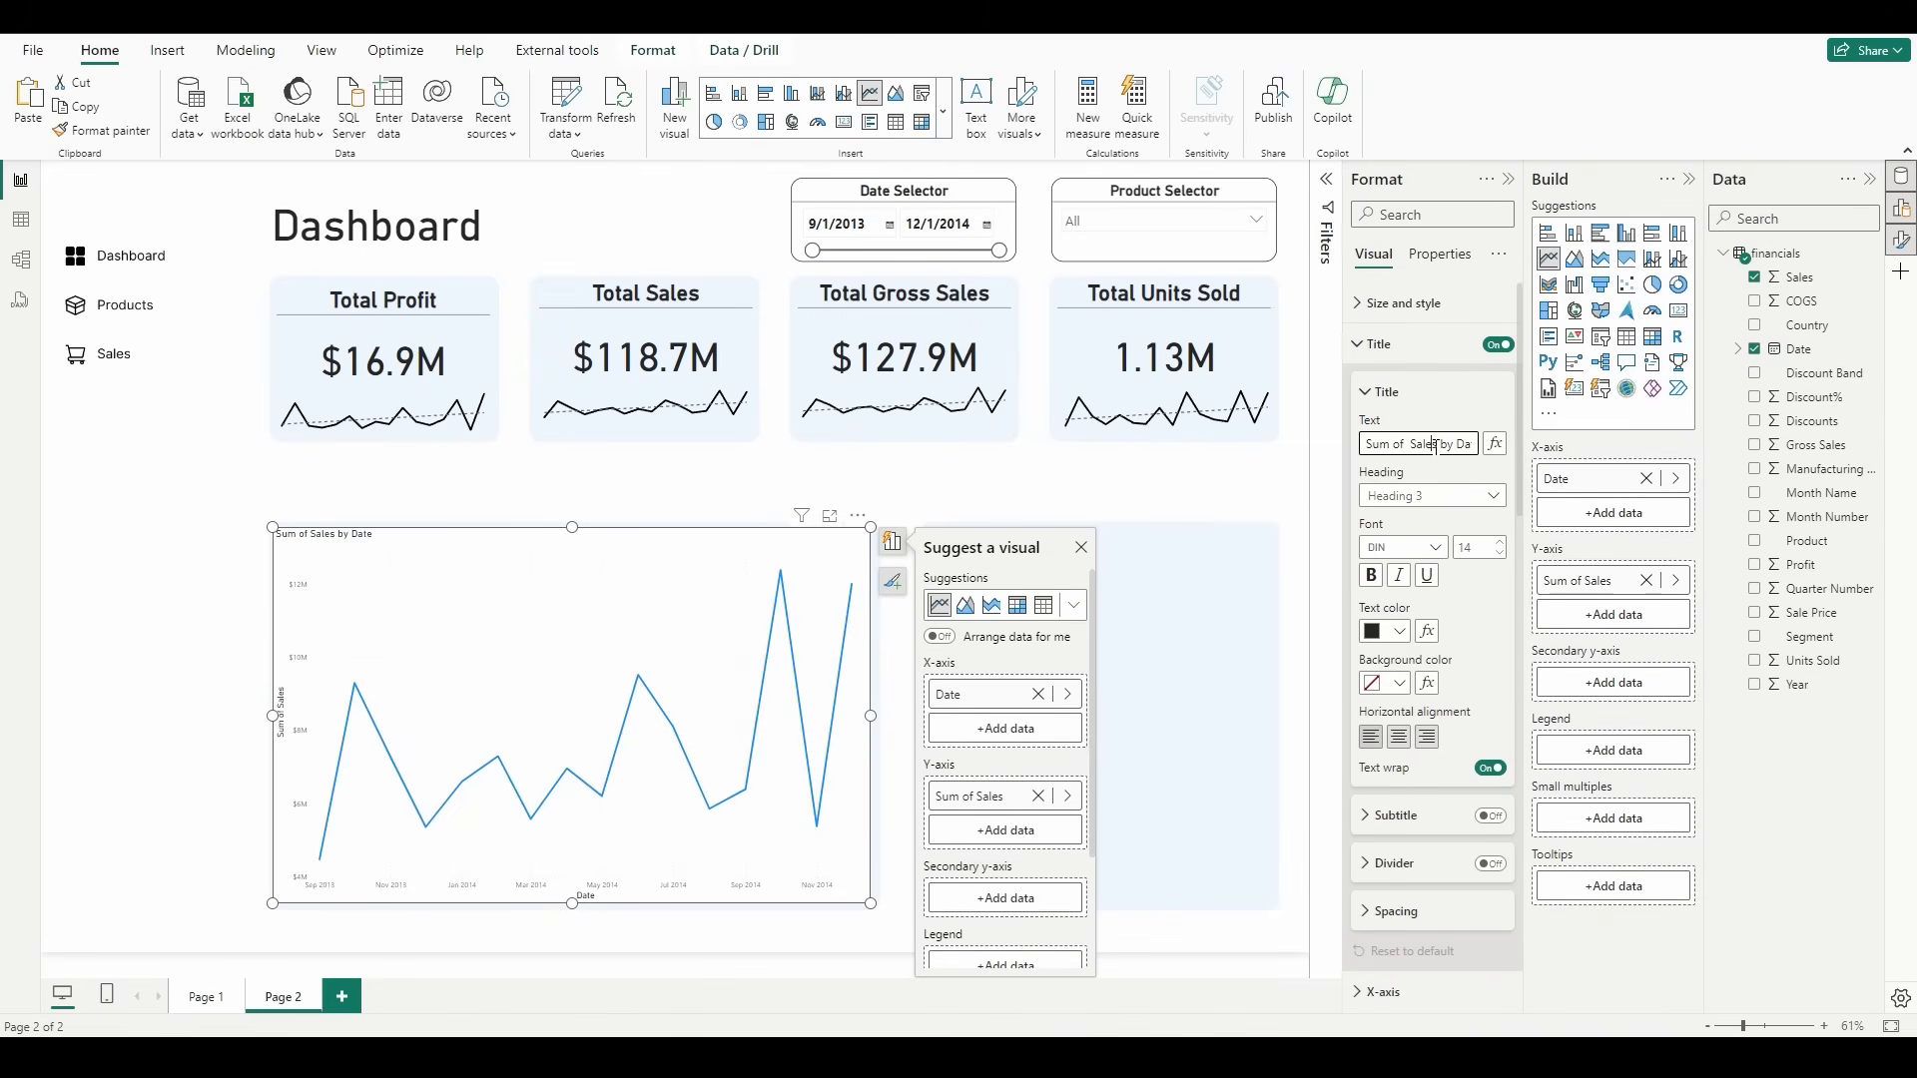
pyautogui.tripleClick(1435, 441)
pyautogui.write('Sales ($) by Date (+Forecast')
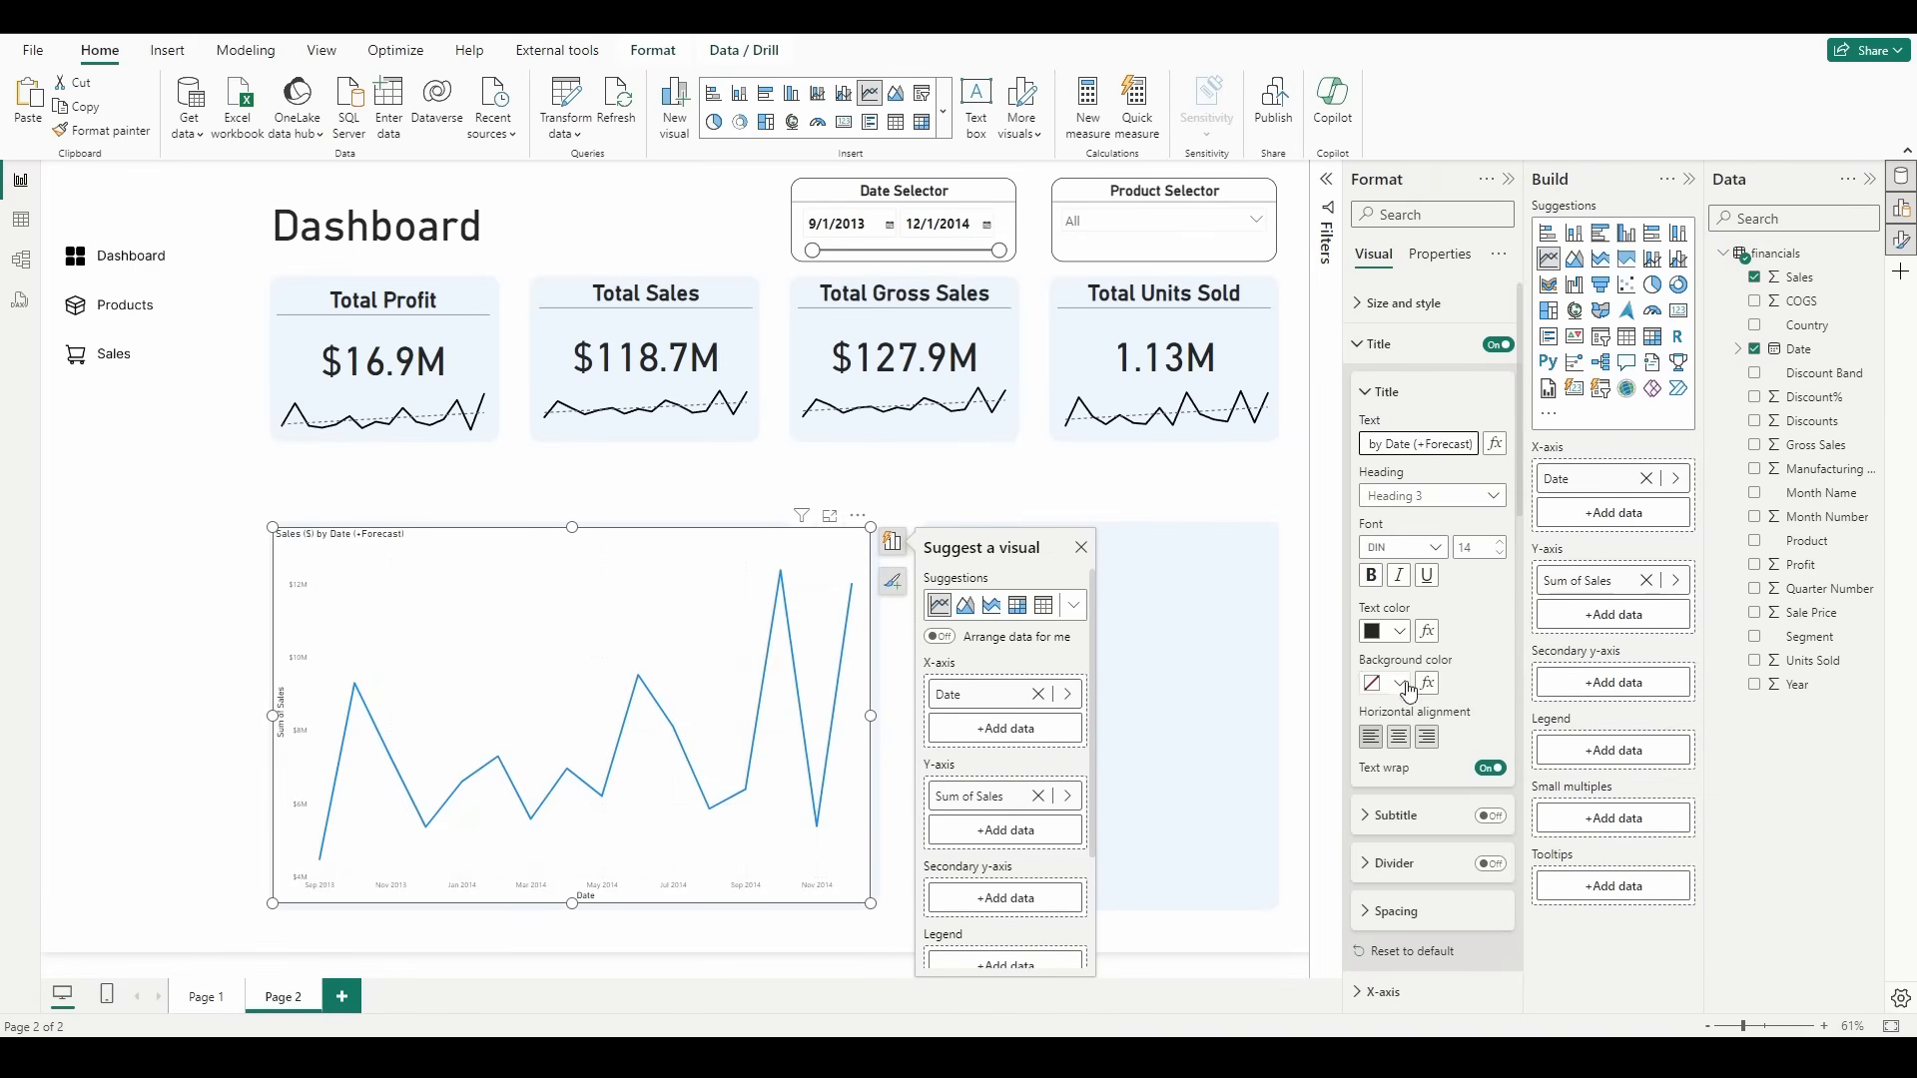
# Step: Center the sales chart's title, make it bold at size 30, and add a divider beneath it
pyautogui.click(1399, 737)
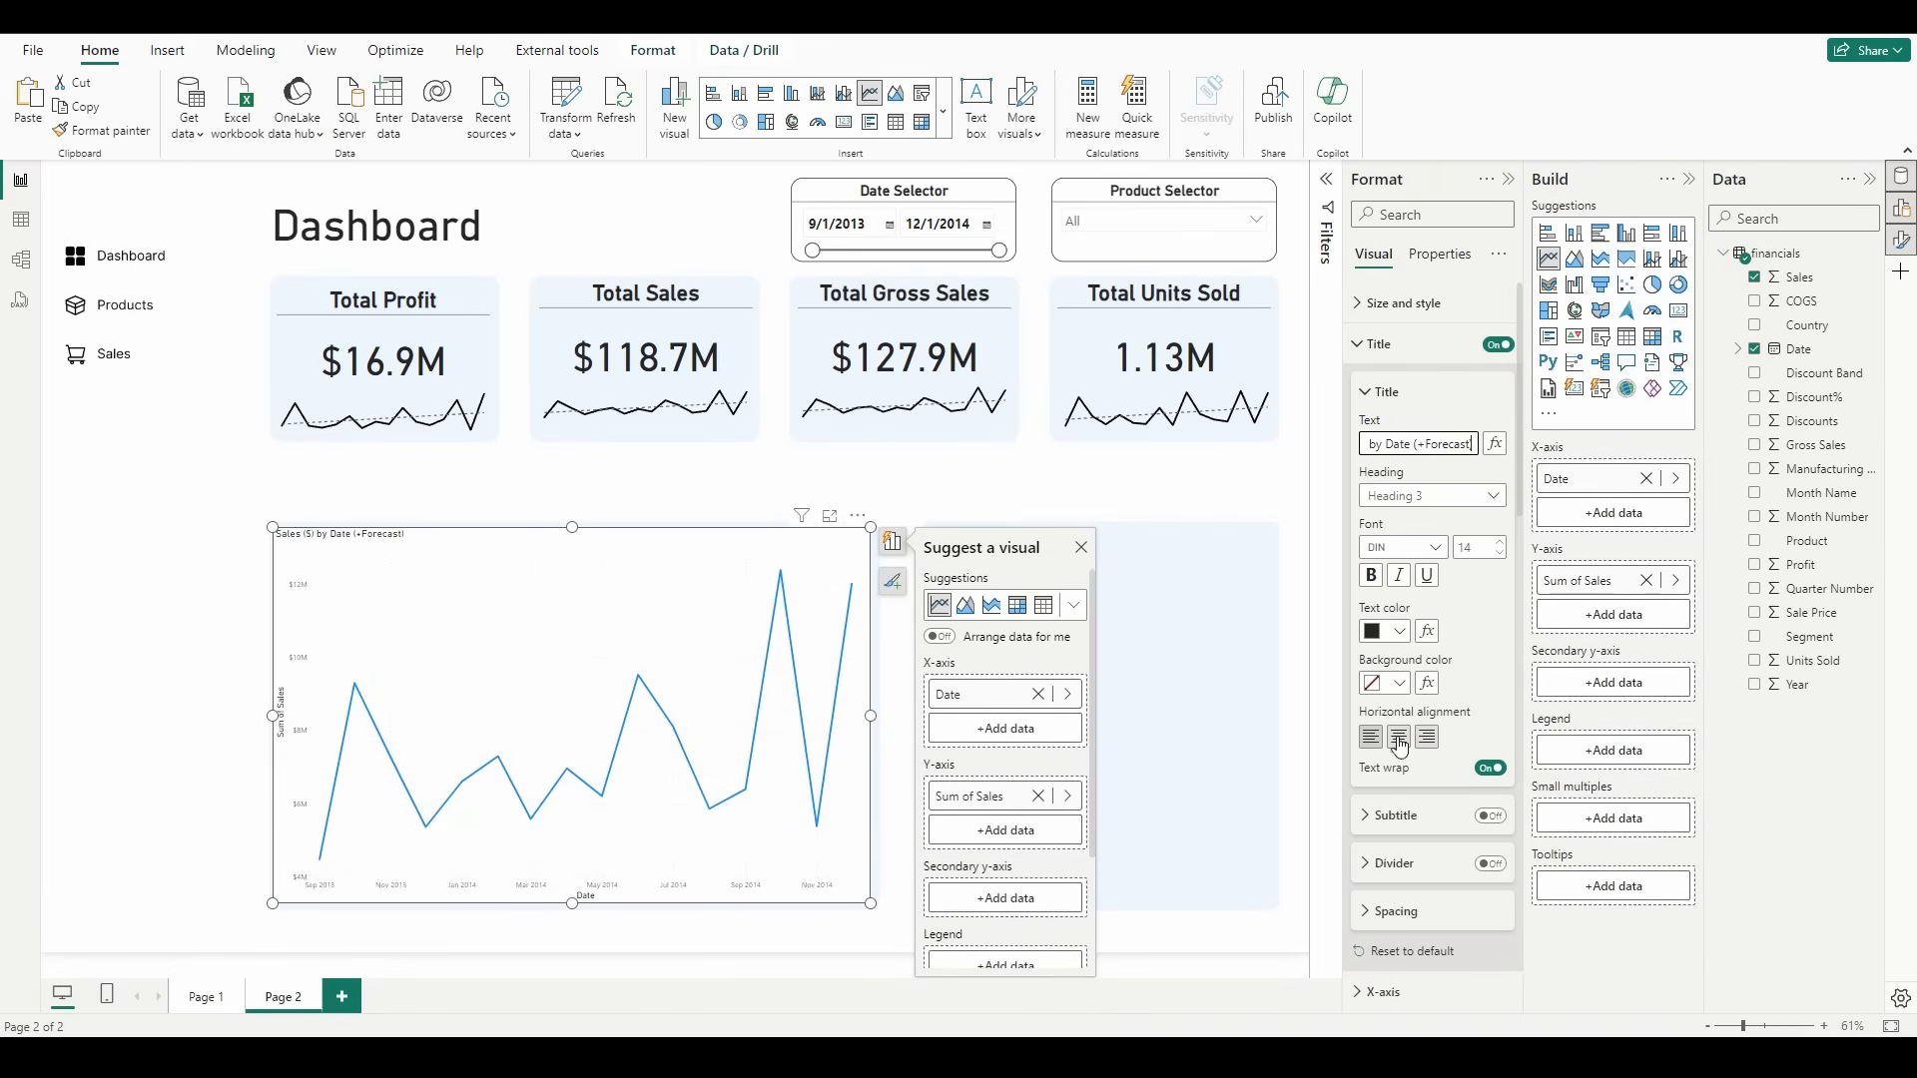
pyautogui.click(1371, 576)
pyautogui.click(1504, 545)
pyautogui.click(1505, 545)
pyautogui.click(1505, 544)
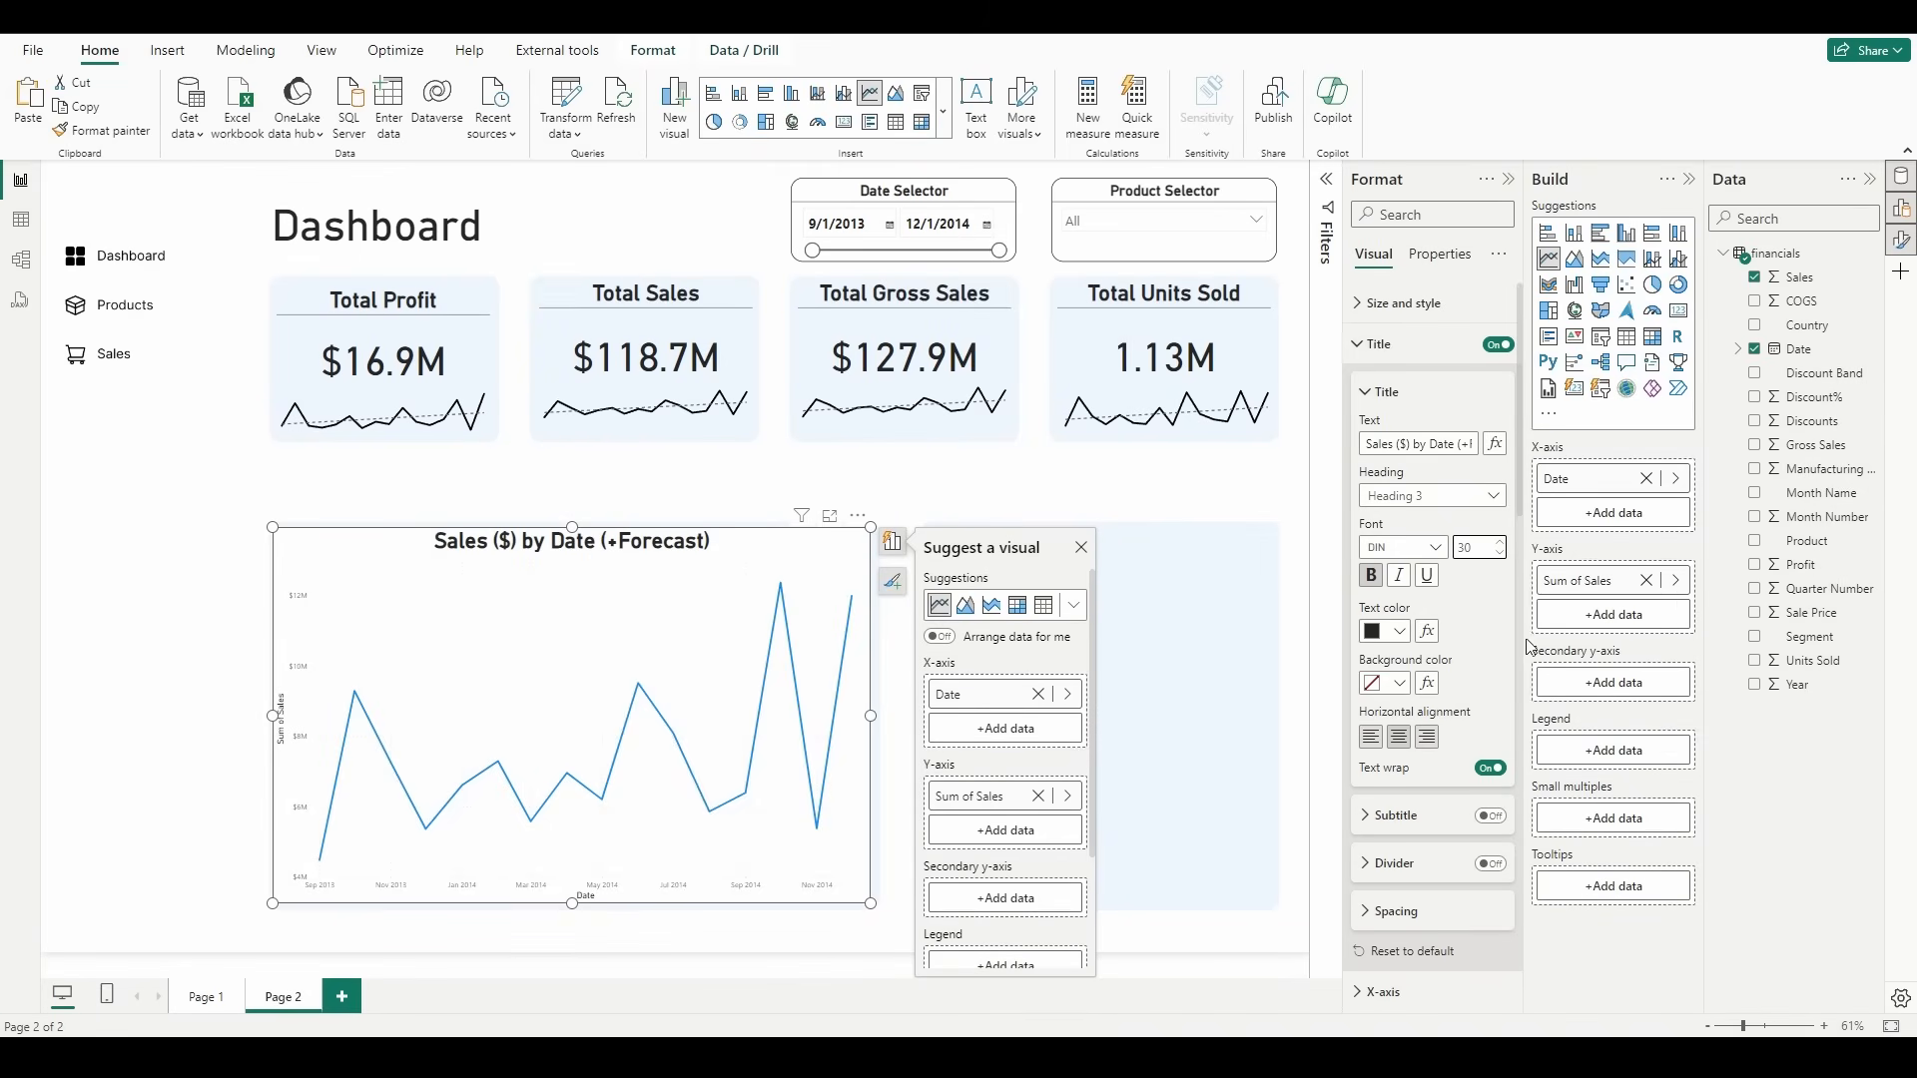
pyautogui.click(1493, 865)
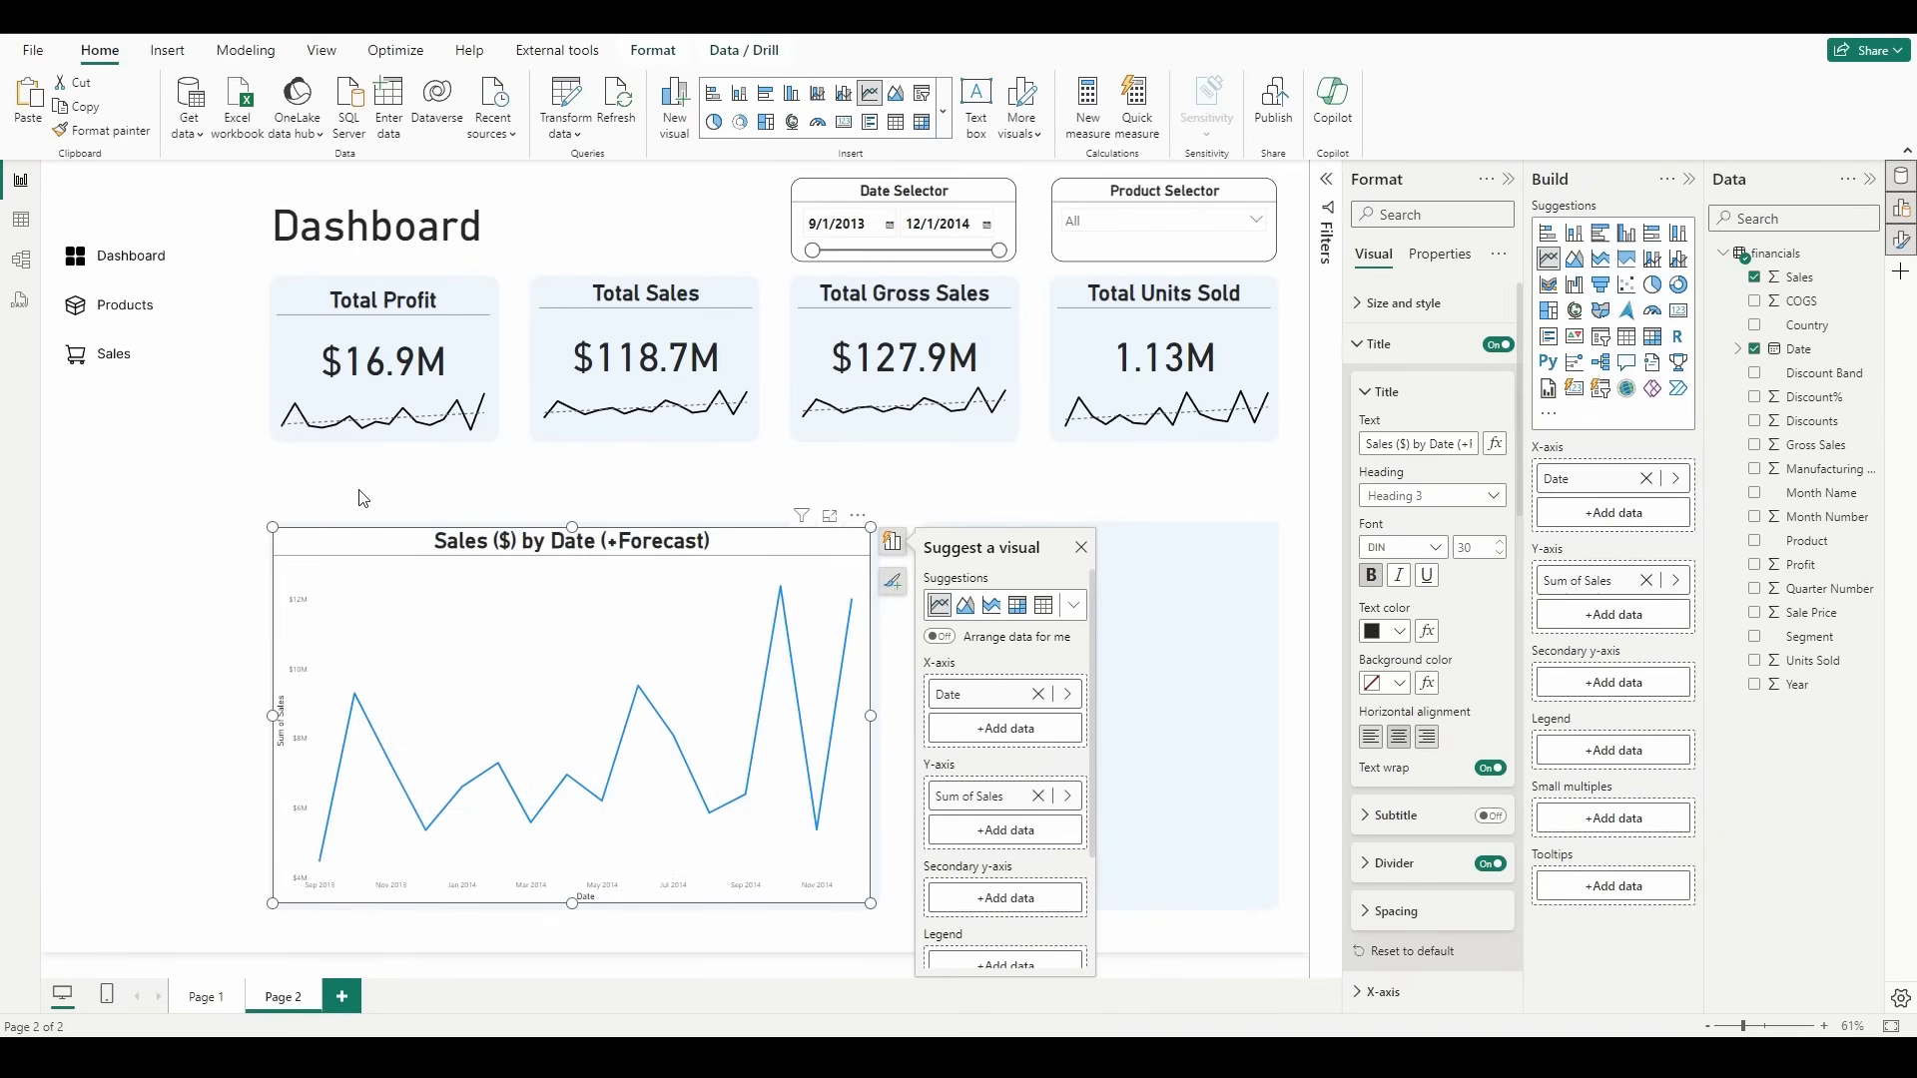
pyautogui.click(586, 490)
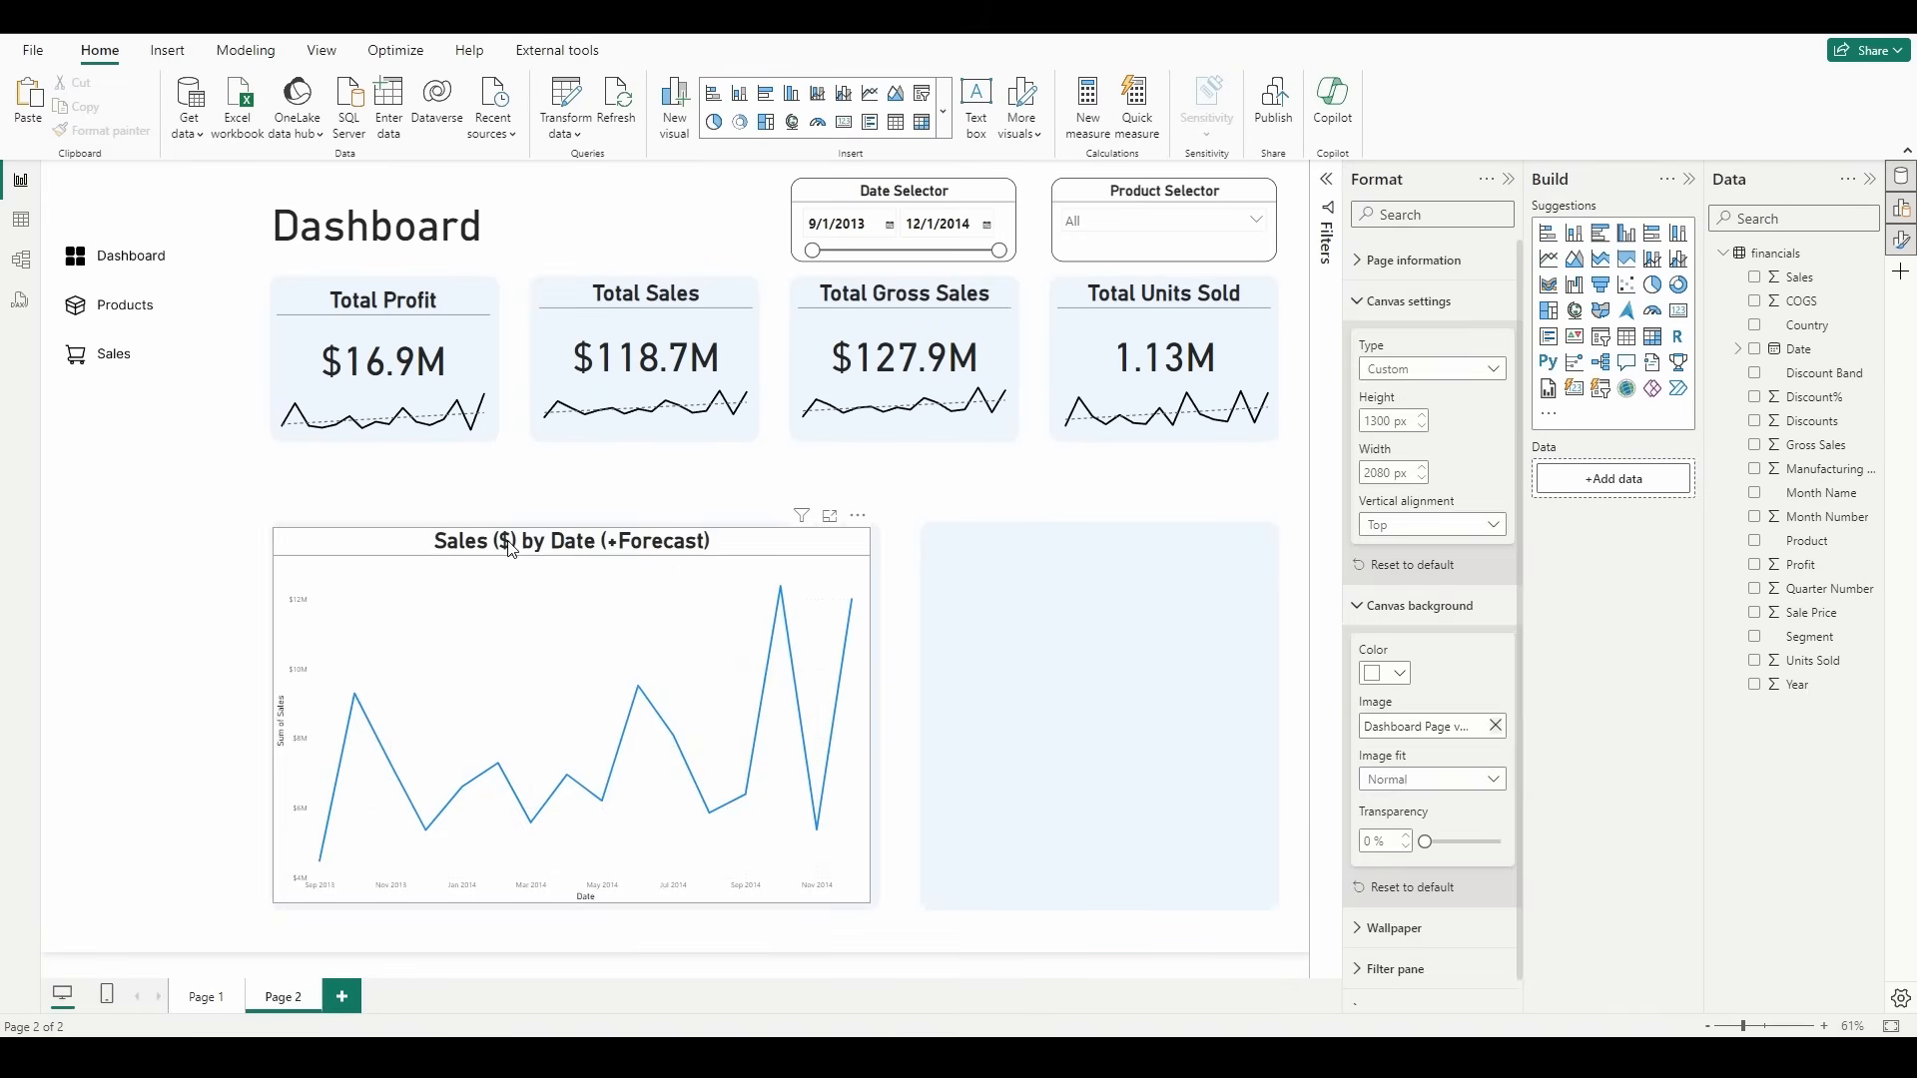
pyautogui.click(509, 547)
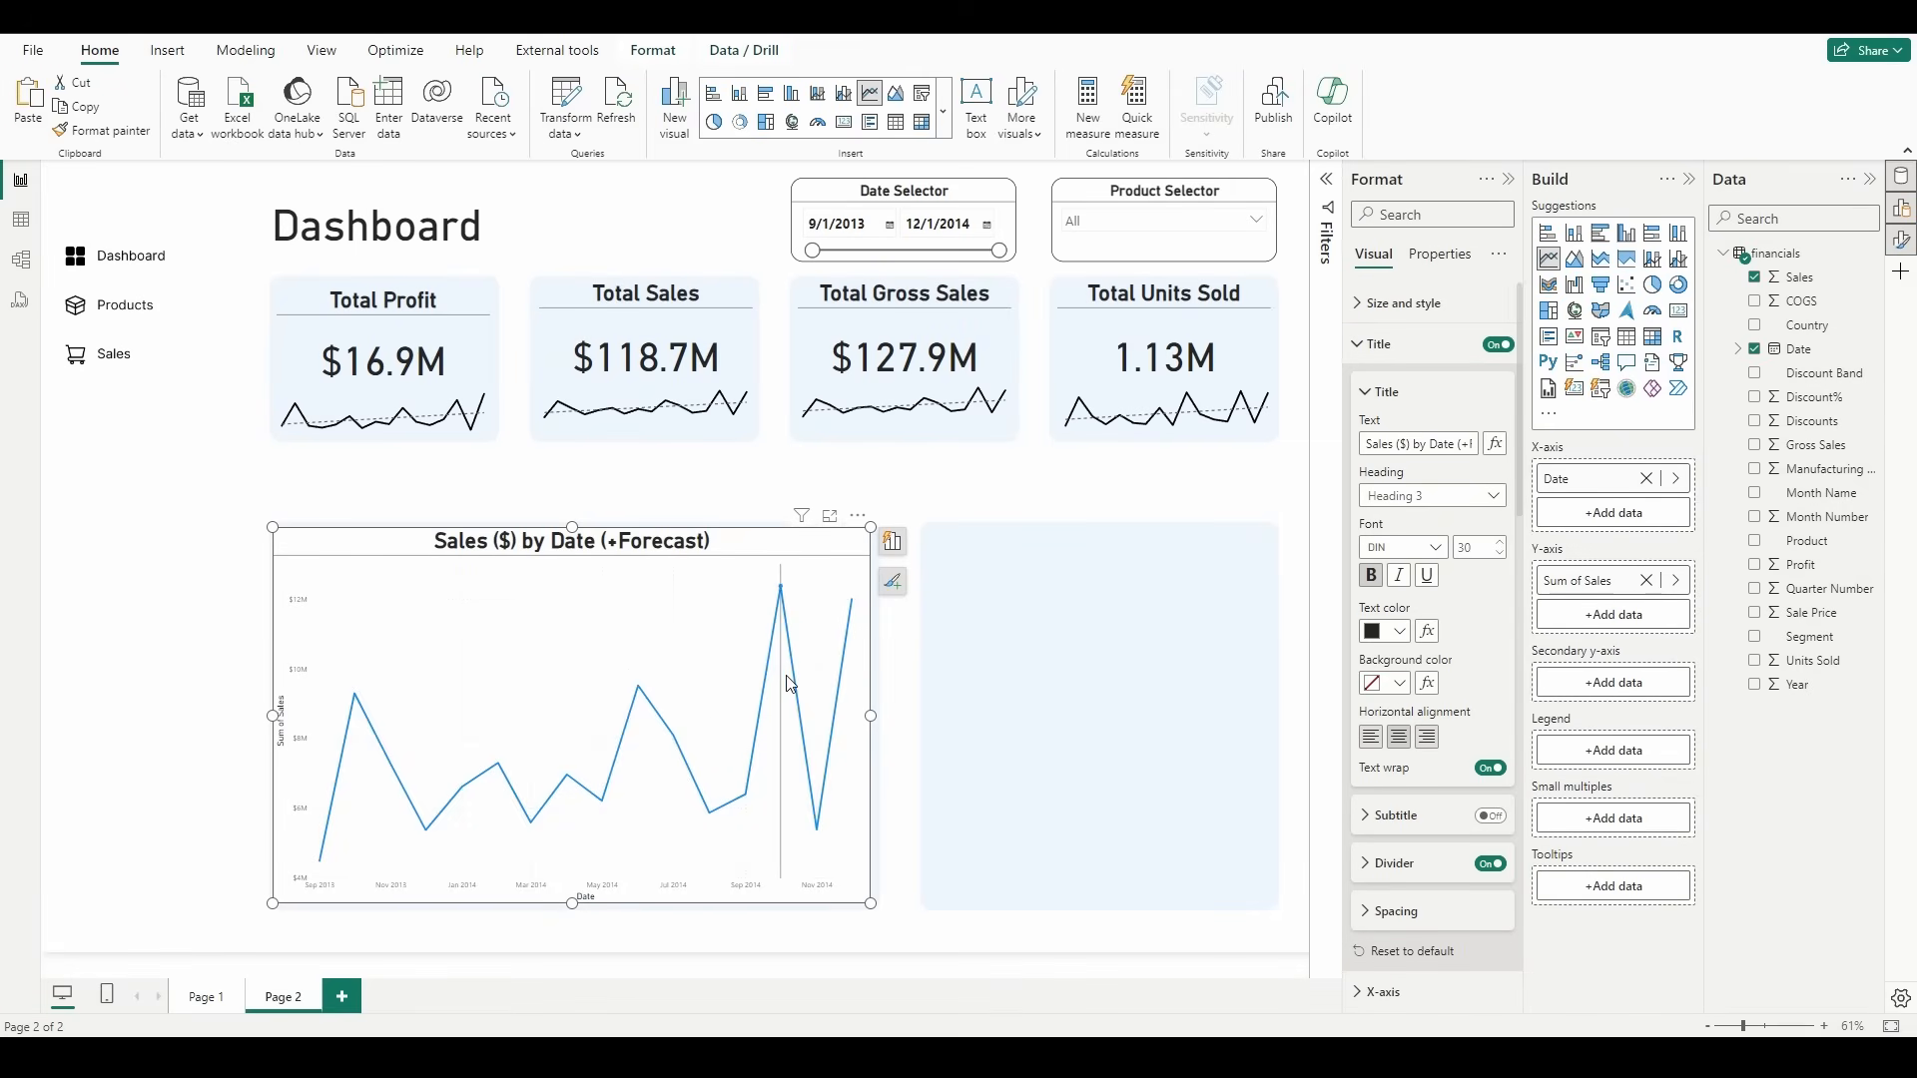
# Step: Turn off both the X-axis and Y-axis titles of the sales line chart
pyautogui.moveTo(791, 683)
pyautogui.click(1386, 345)
pyautogui.click(1427, 385)
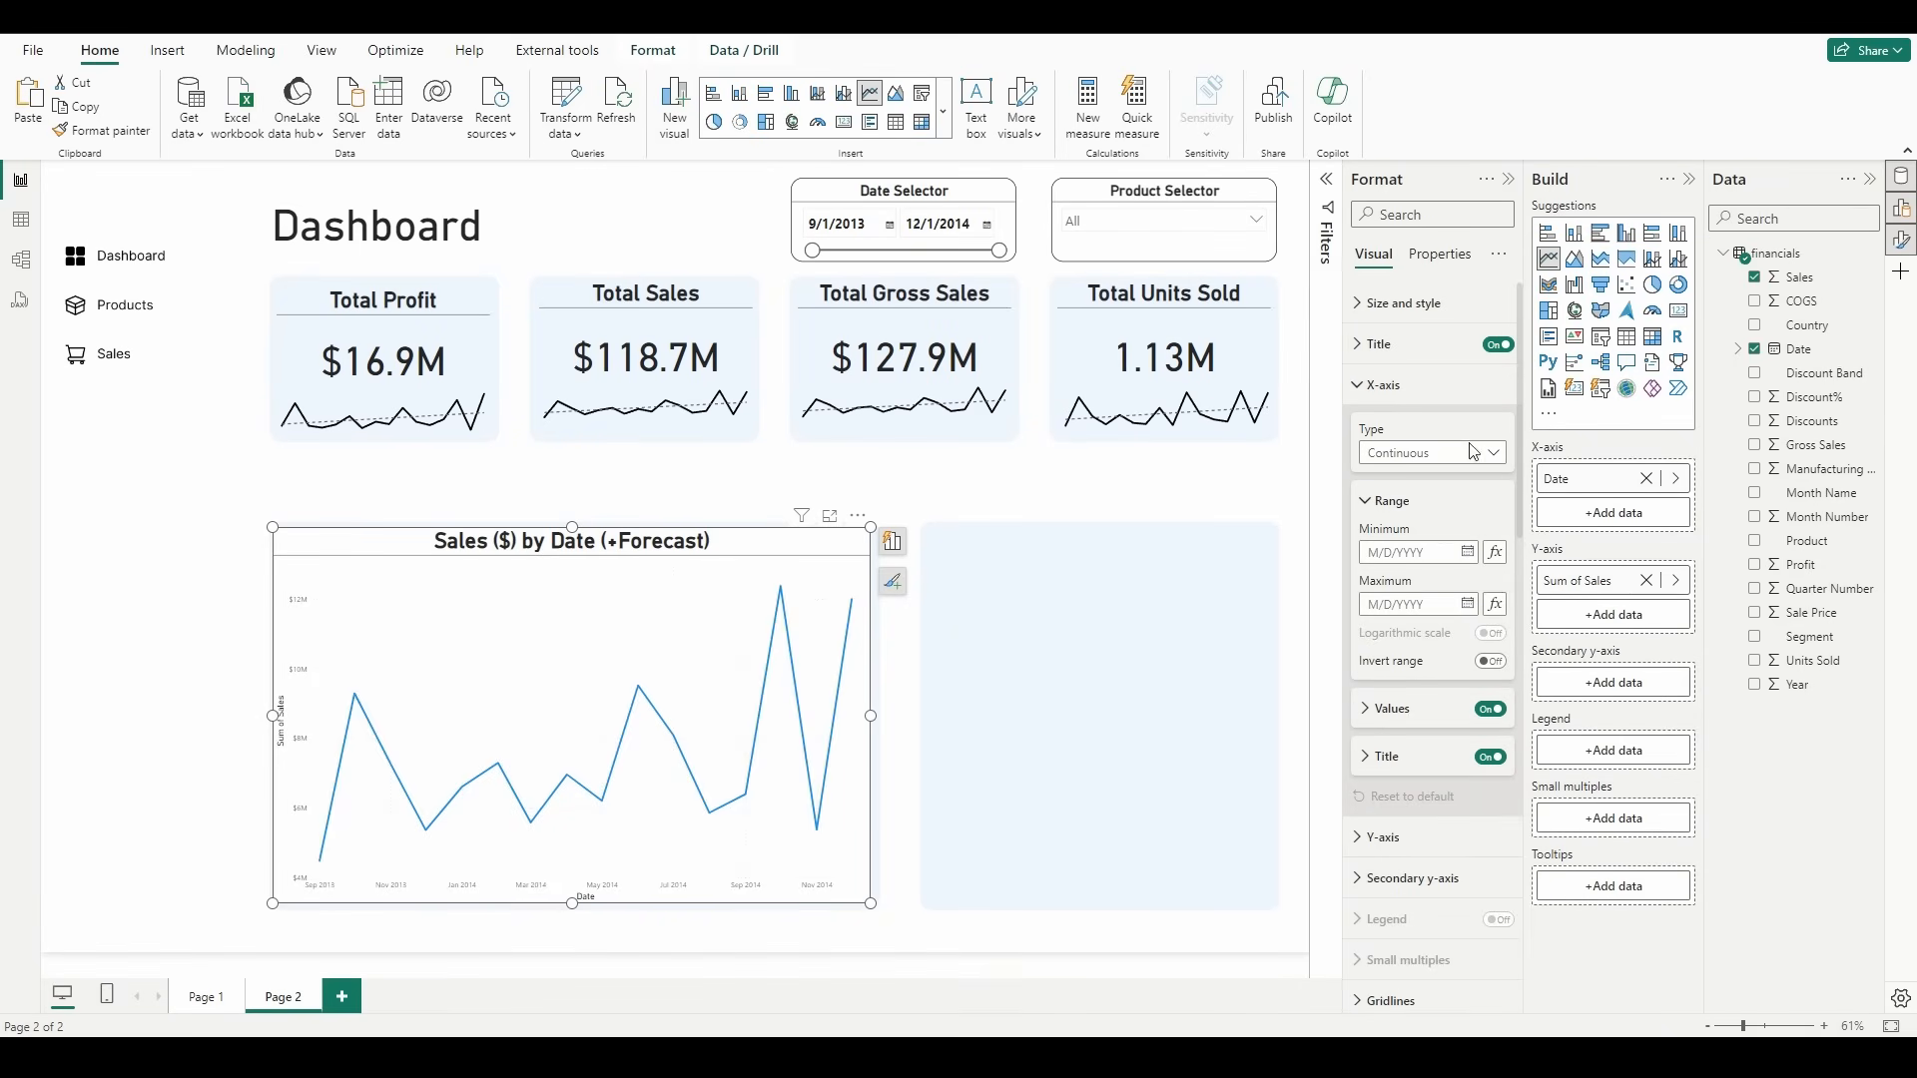
pyautogui.click(1413, 387)
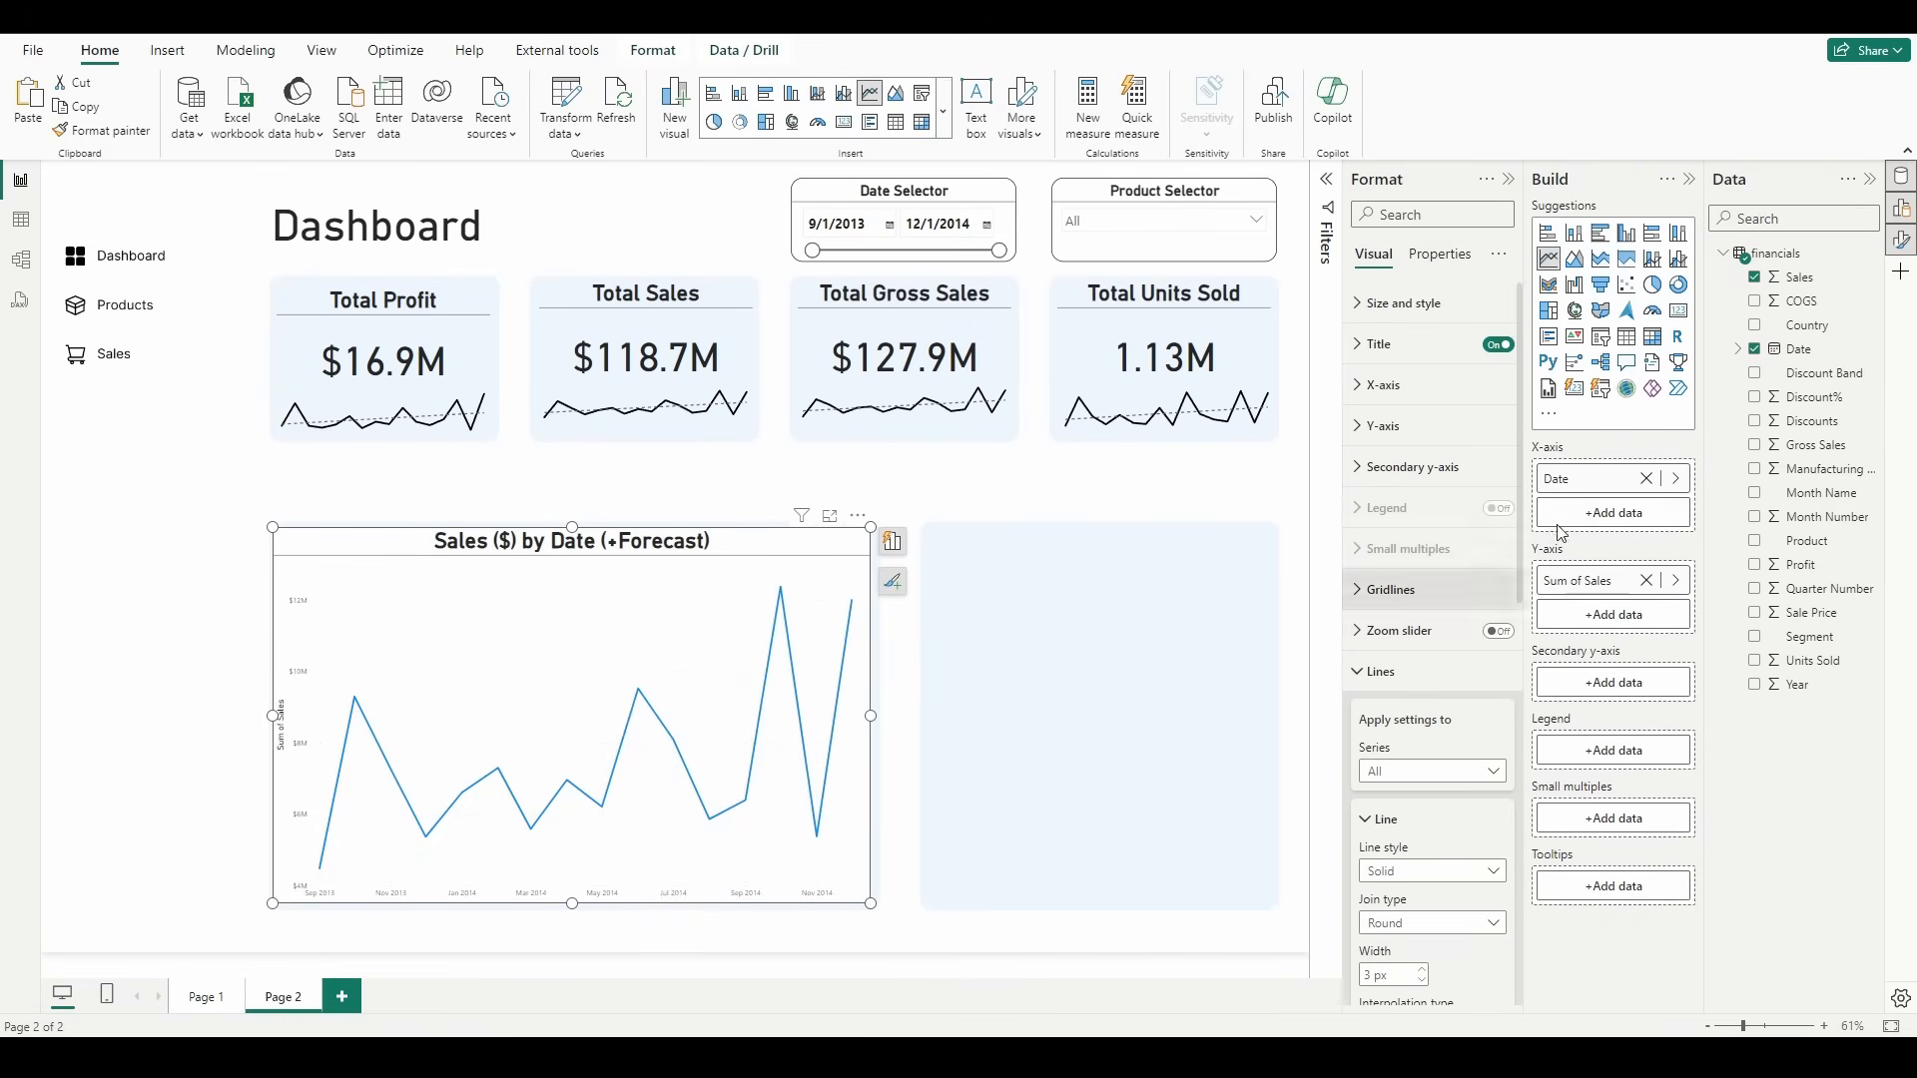
pyautogui.click(1420, 437)
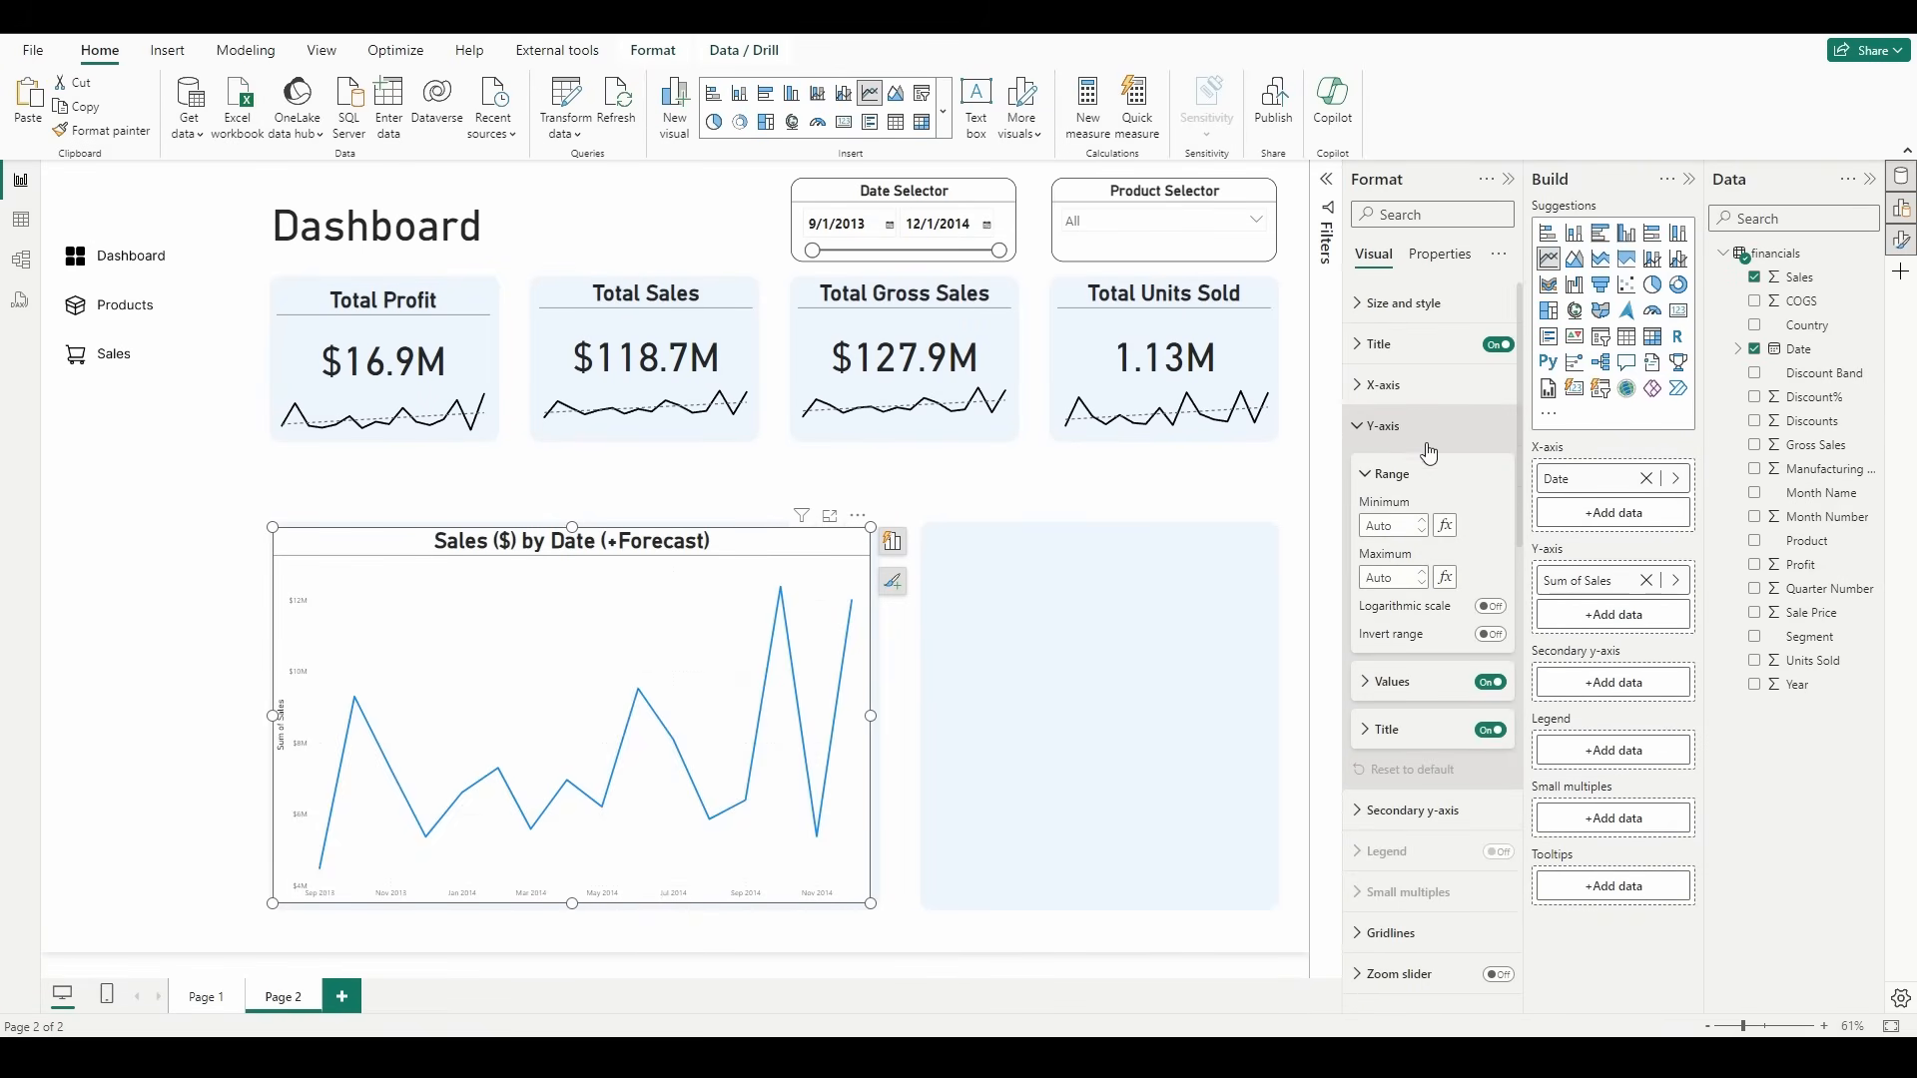
pyautogui.click(1492, 732)
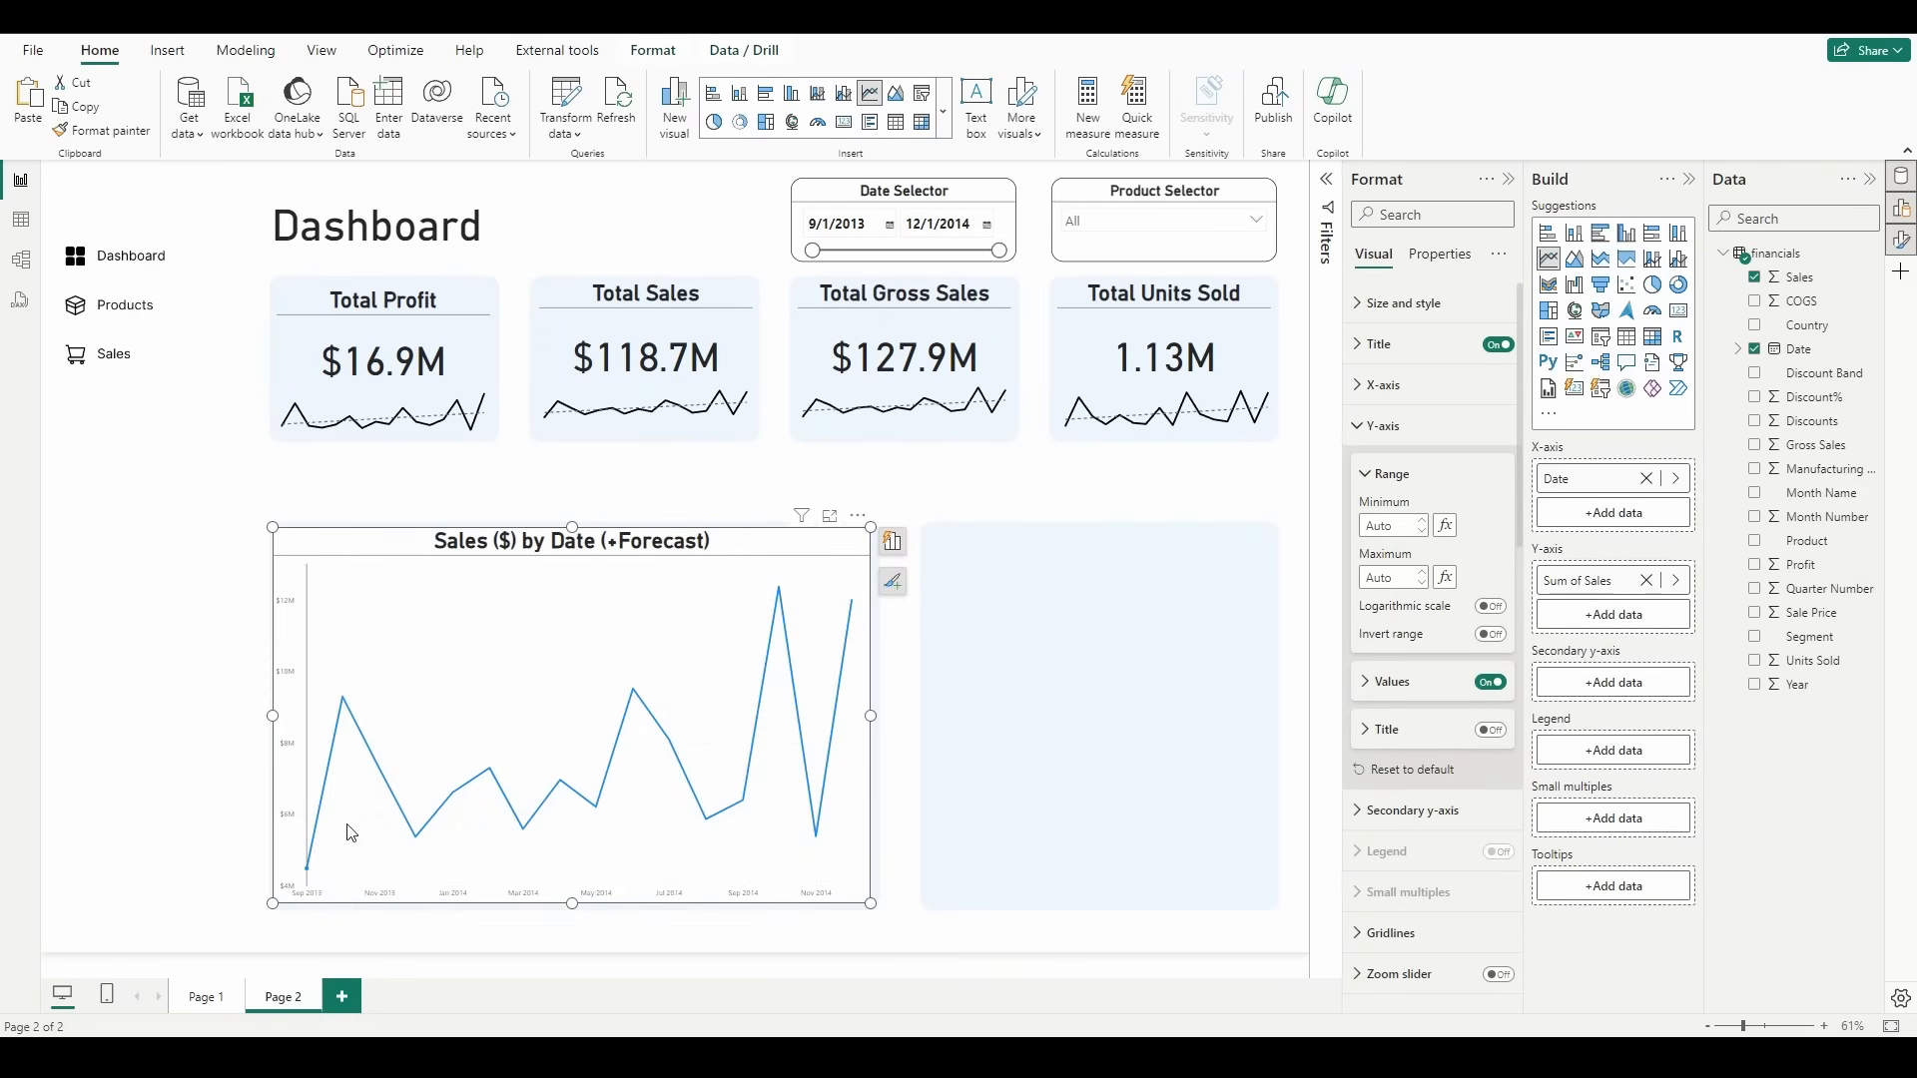
# Step: Format the sales chart's Y-axis values as bold, size 14 and black
pyautogui.click(1452, 700)
pyautogui.scroll(-2, 1453, 689)
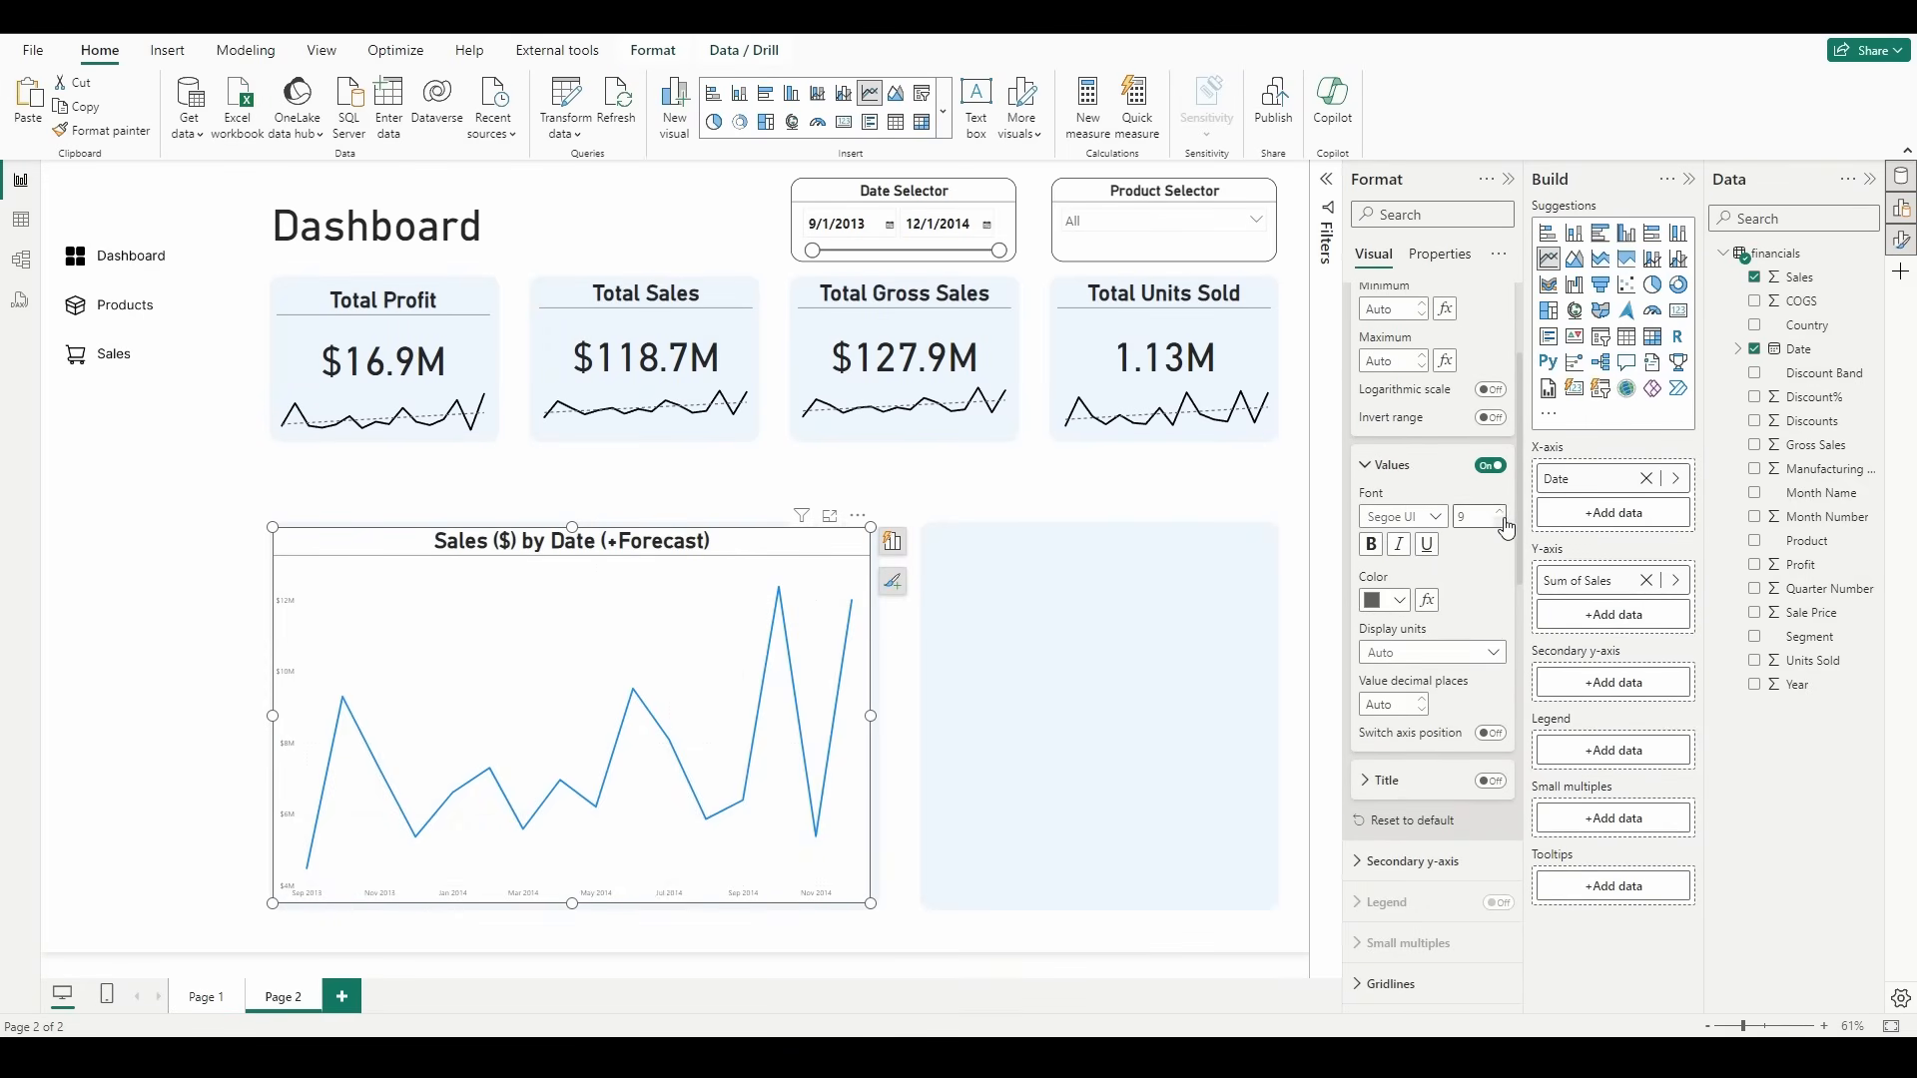
pyautogui.click(1500, 513)
pyautogui.click(1502, 514)
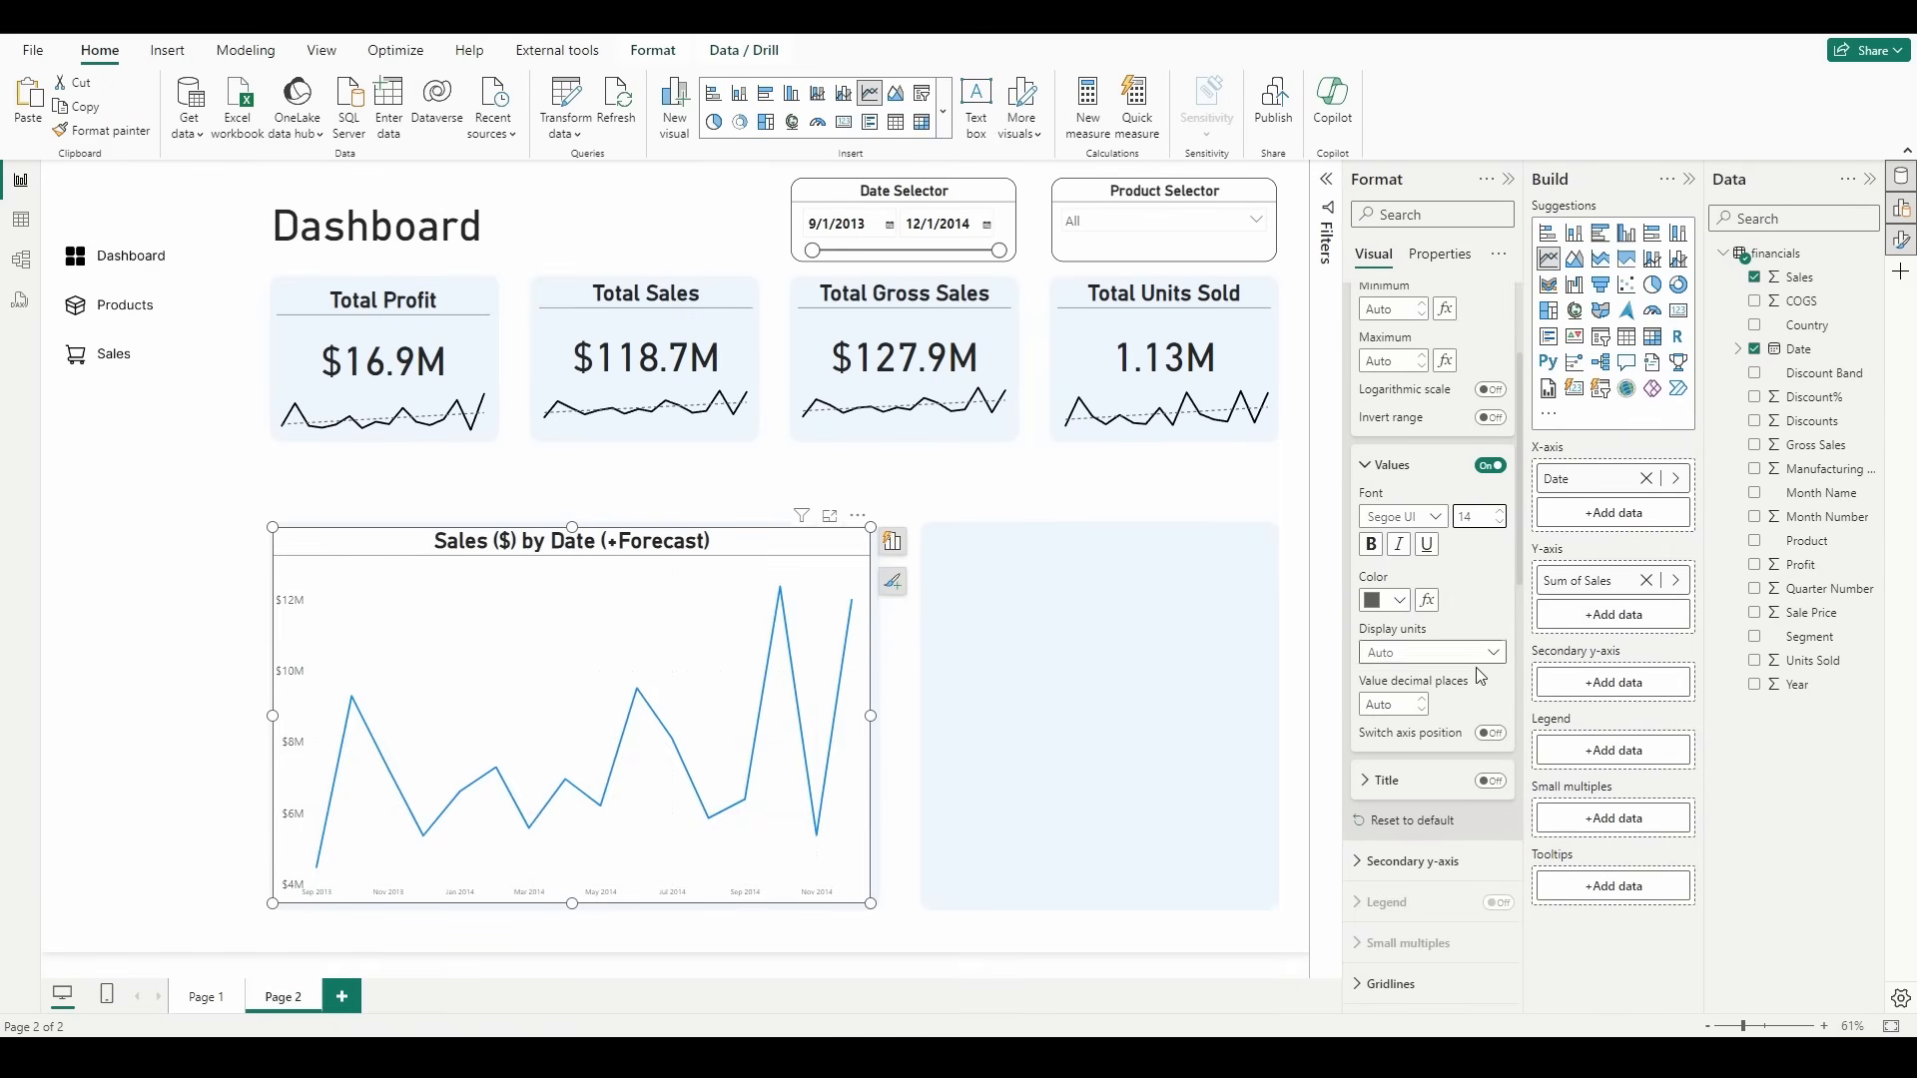
pyautogui.click(1372, 548)
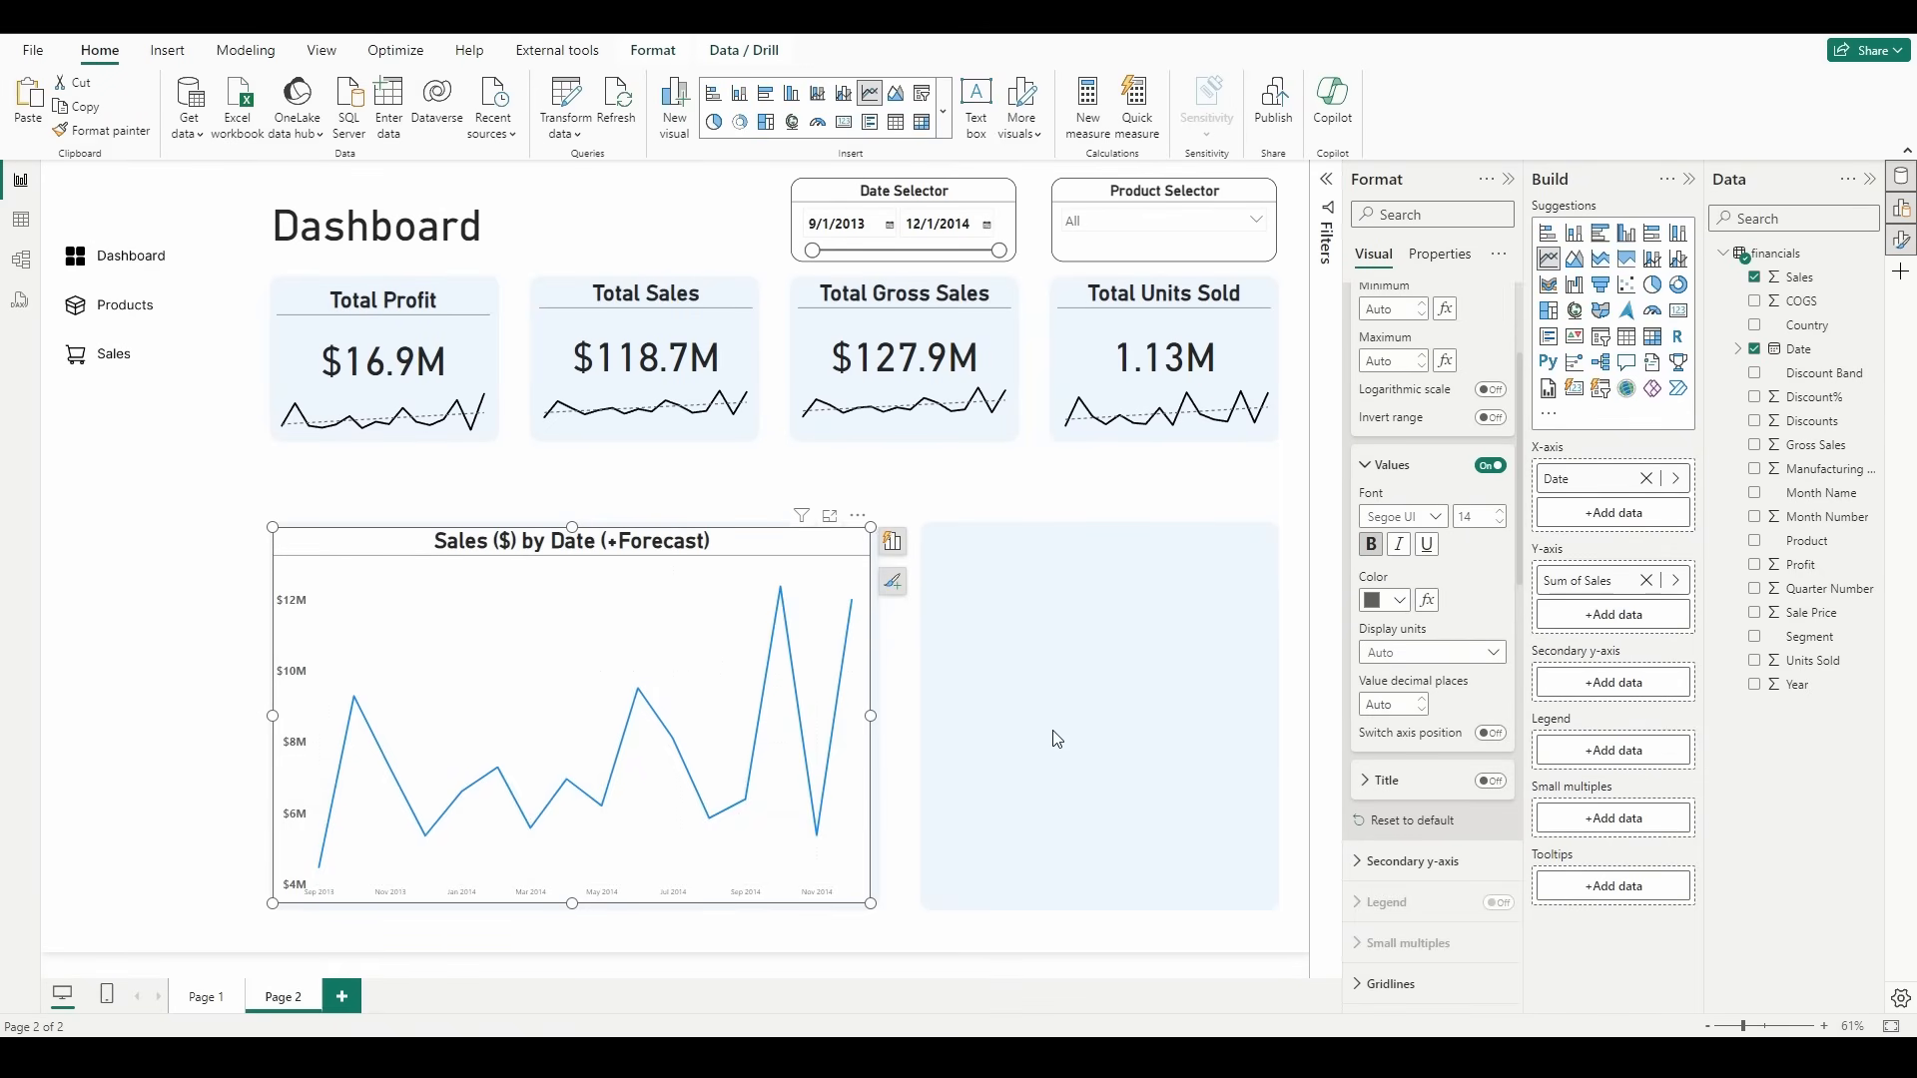
pyautogui.scroll(3, 1454, 702)
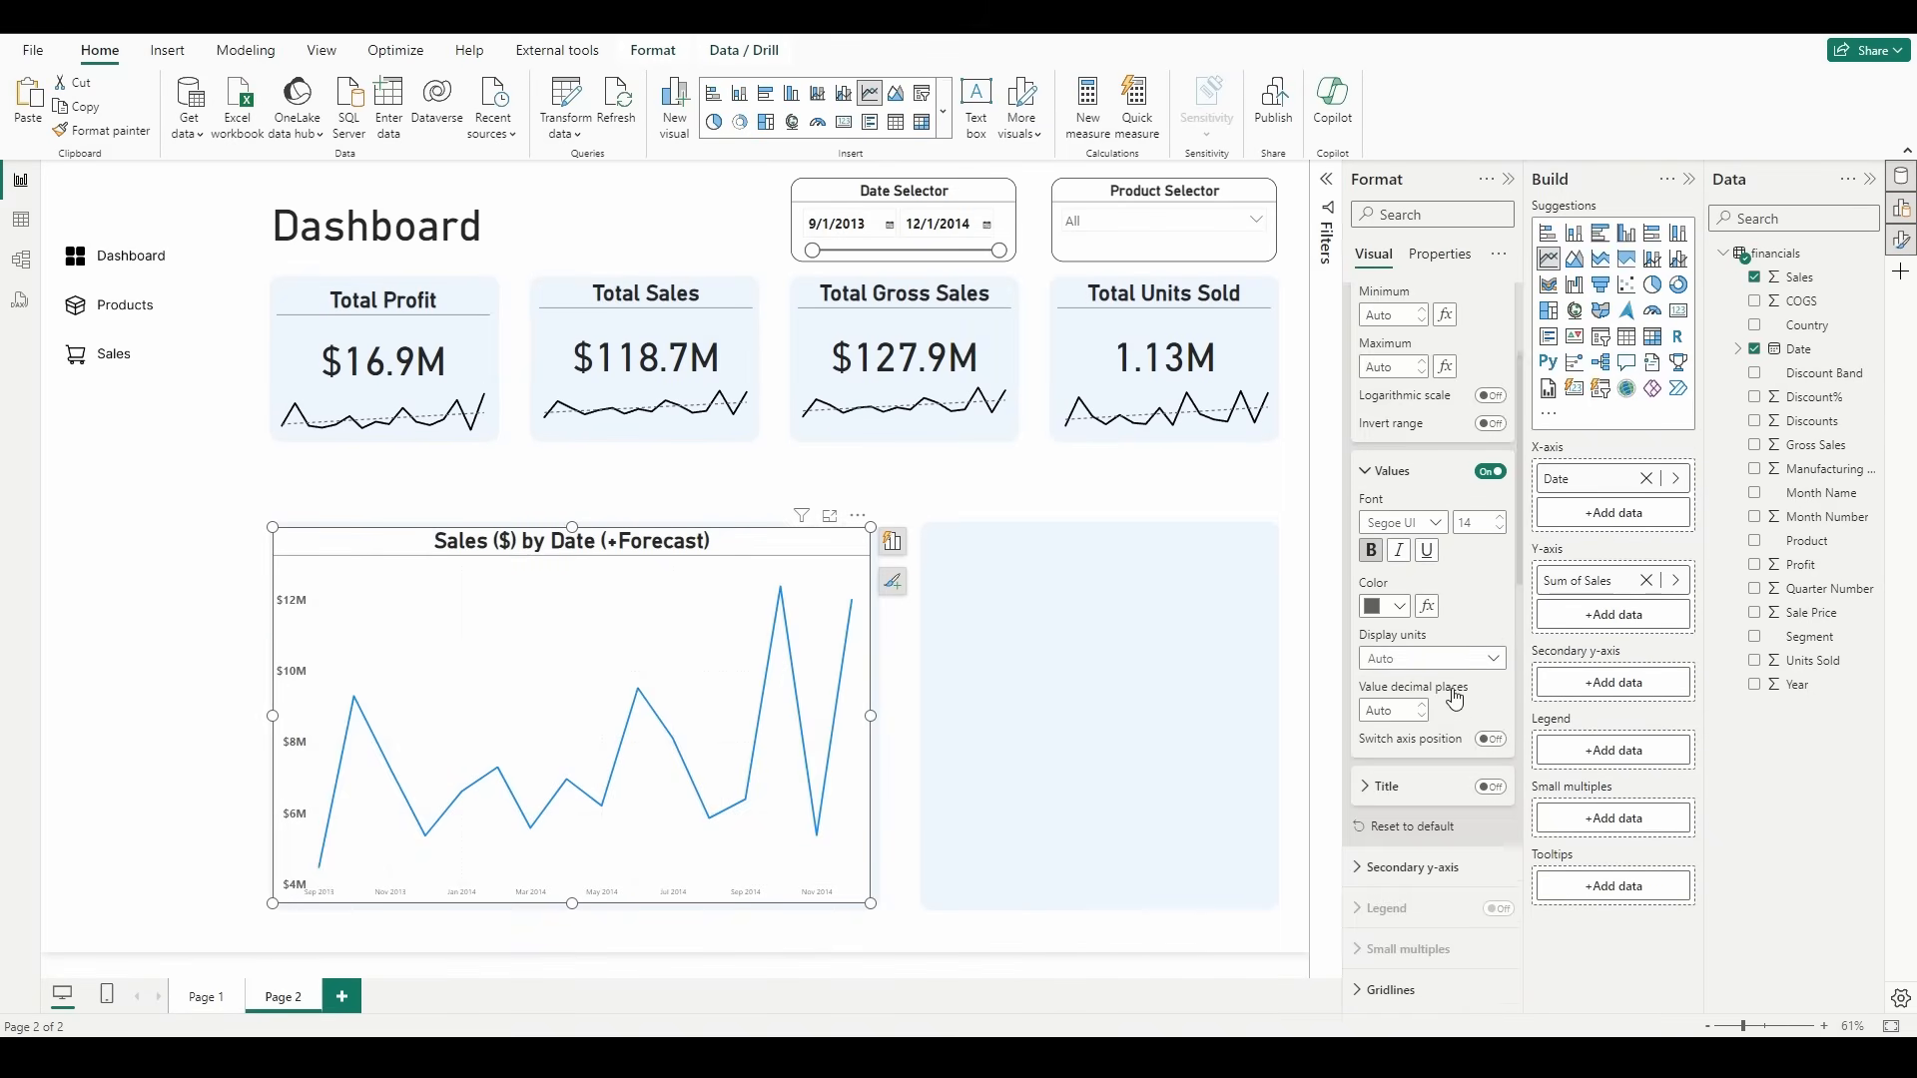
pyautogui.click(1400, 816)
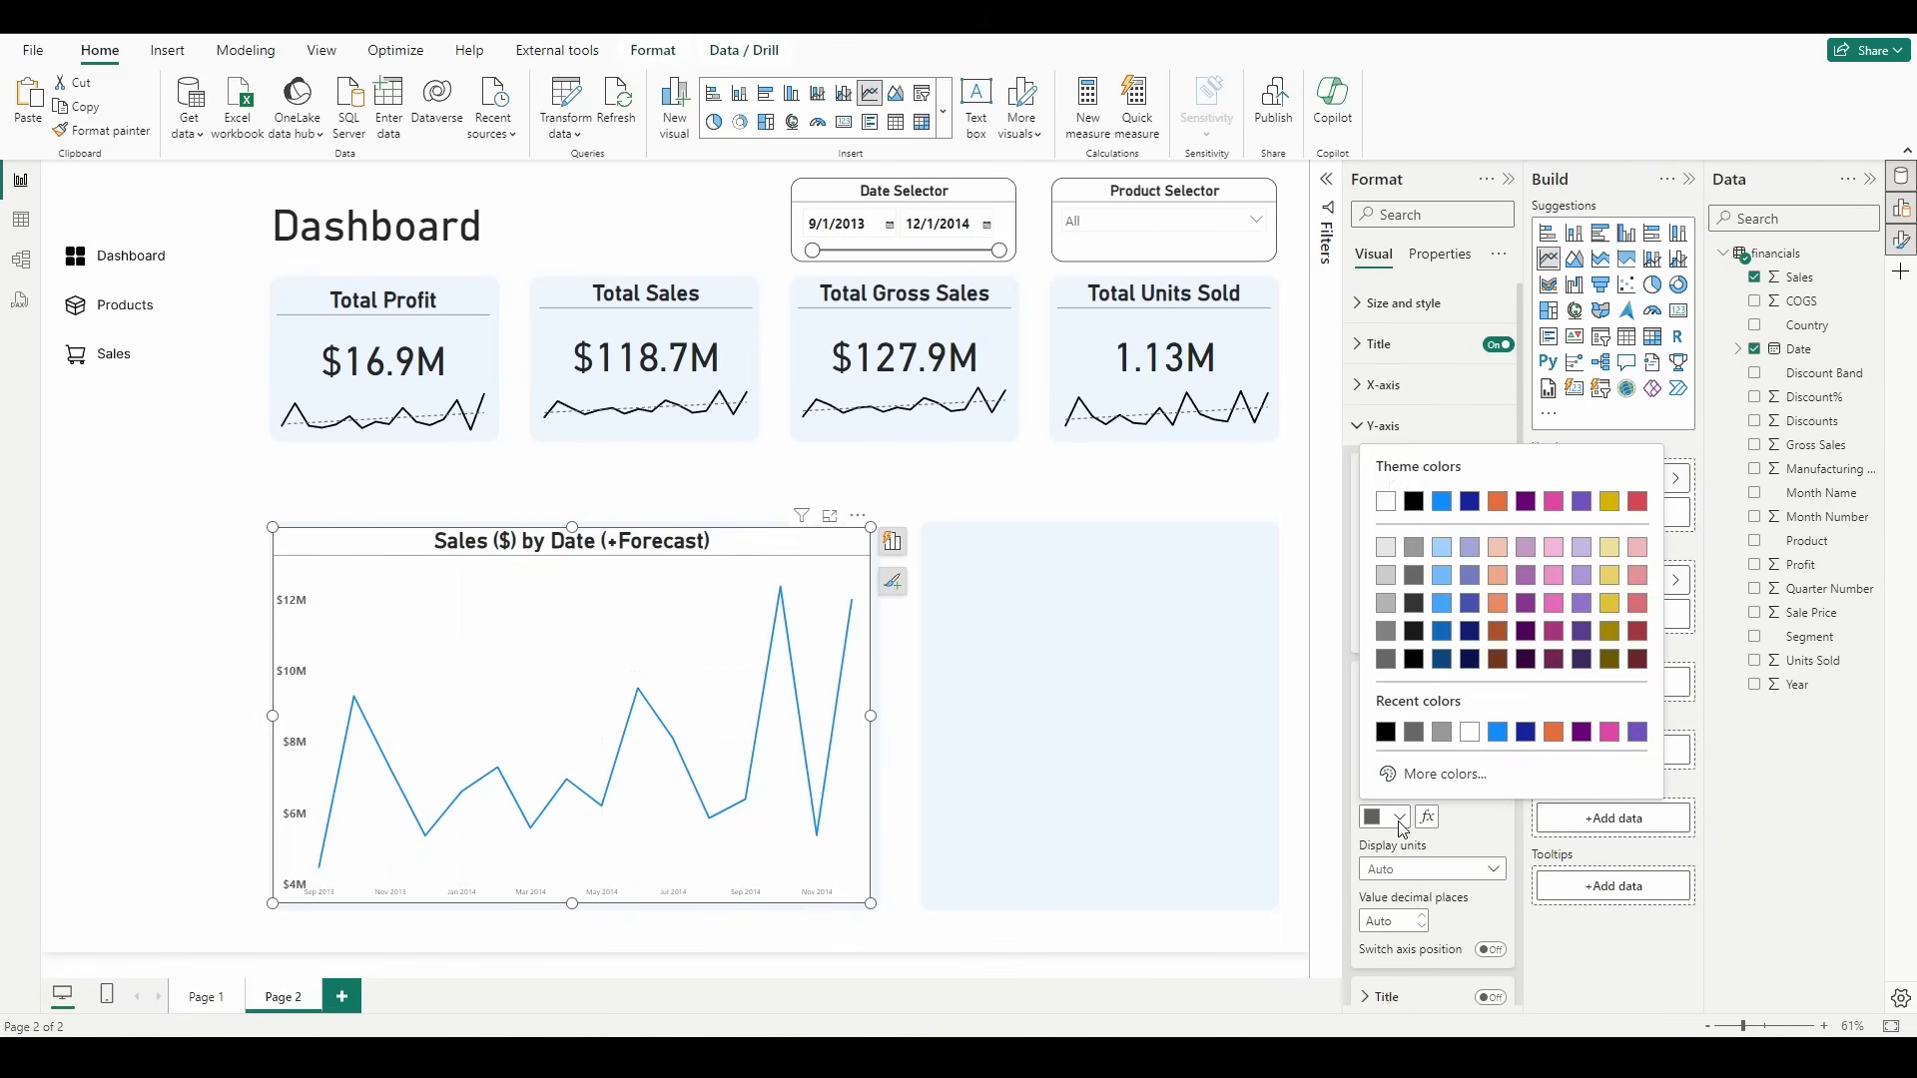
pyautogui.click(1386, 733)
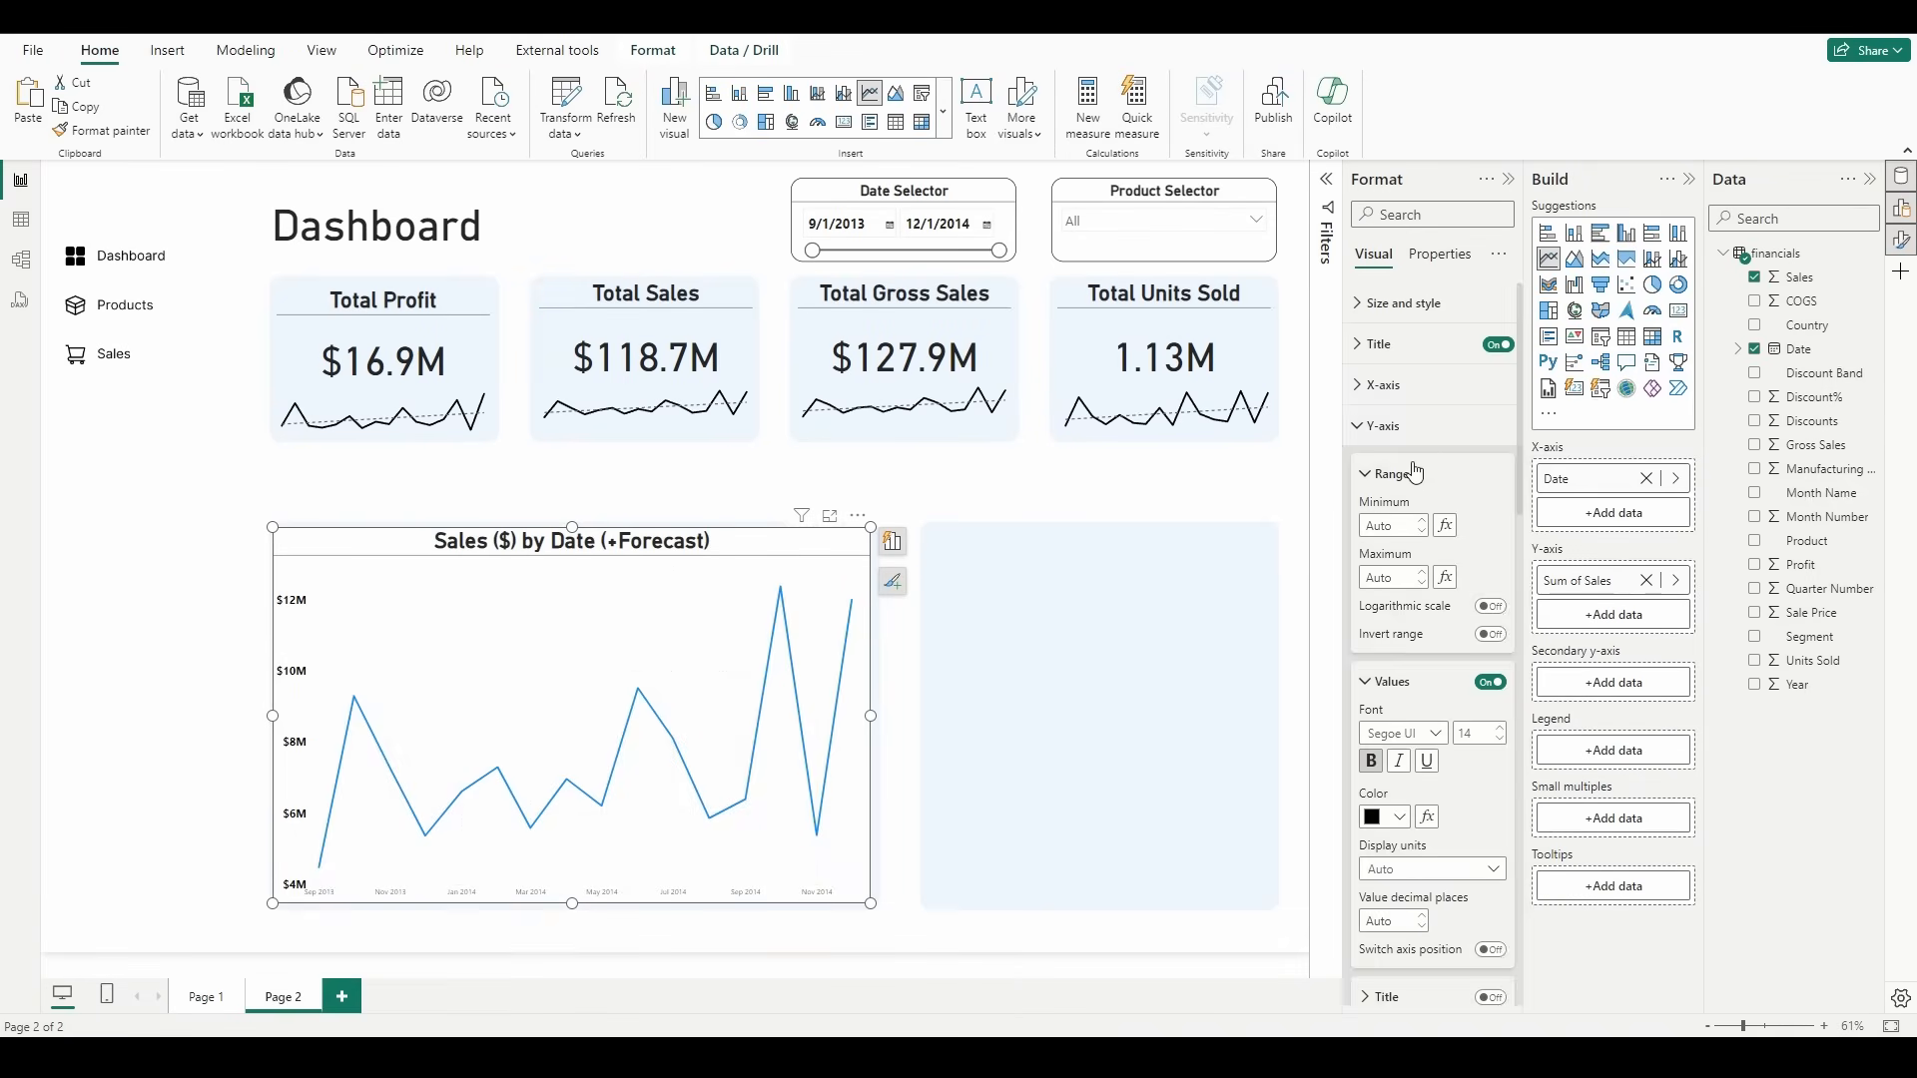
pyautogui.click(1406, 428)
# Step: Format the sales chart's X-axis values as bold, size 14 and black
pyautogui.click(1406, 386)
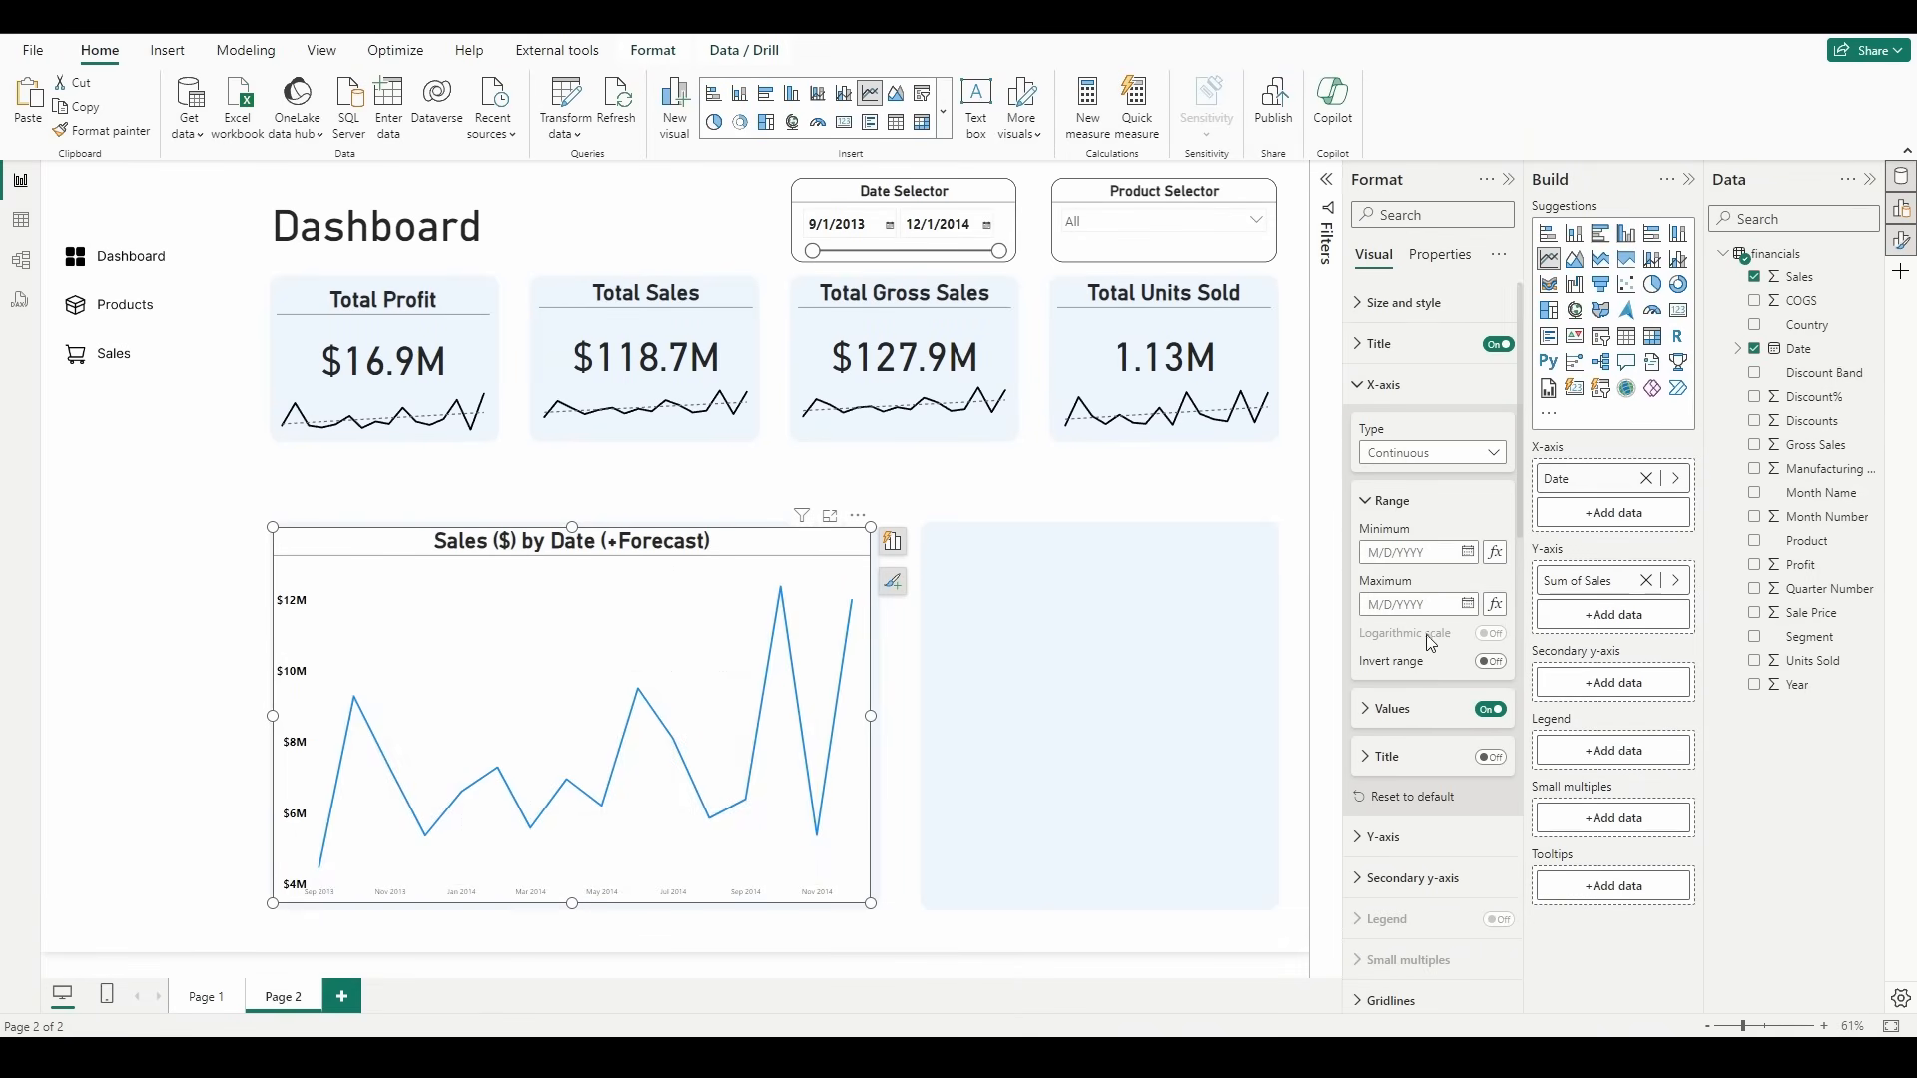
pyautogui.click(1438, 711)
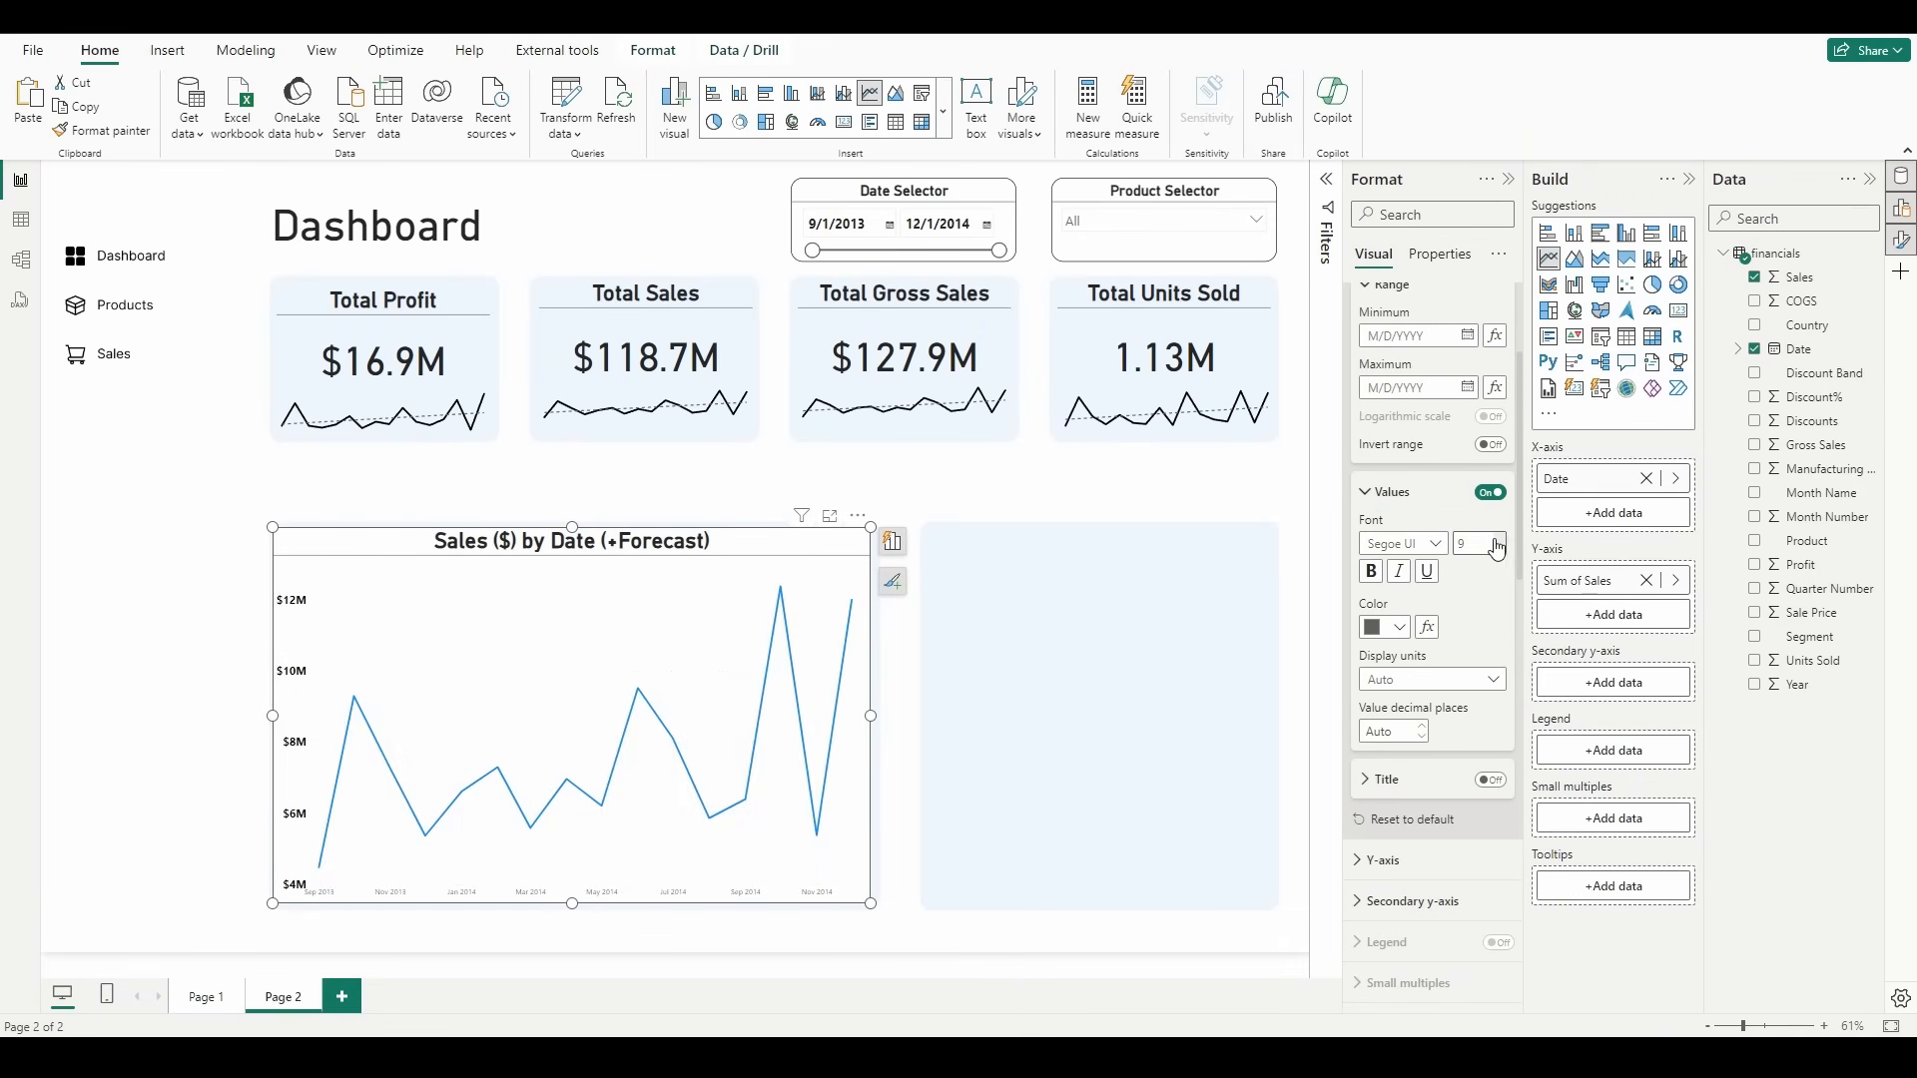
pyautogui.click(1501, 540)
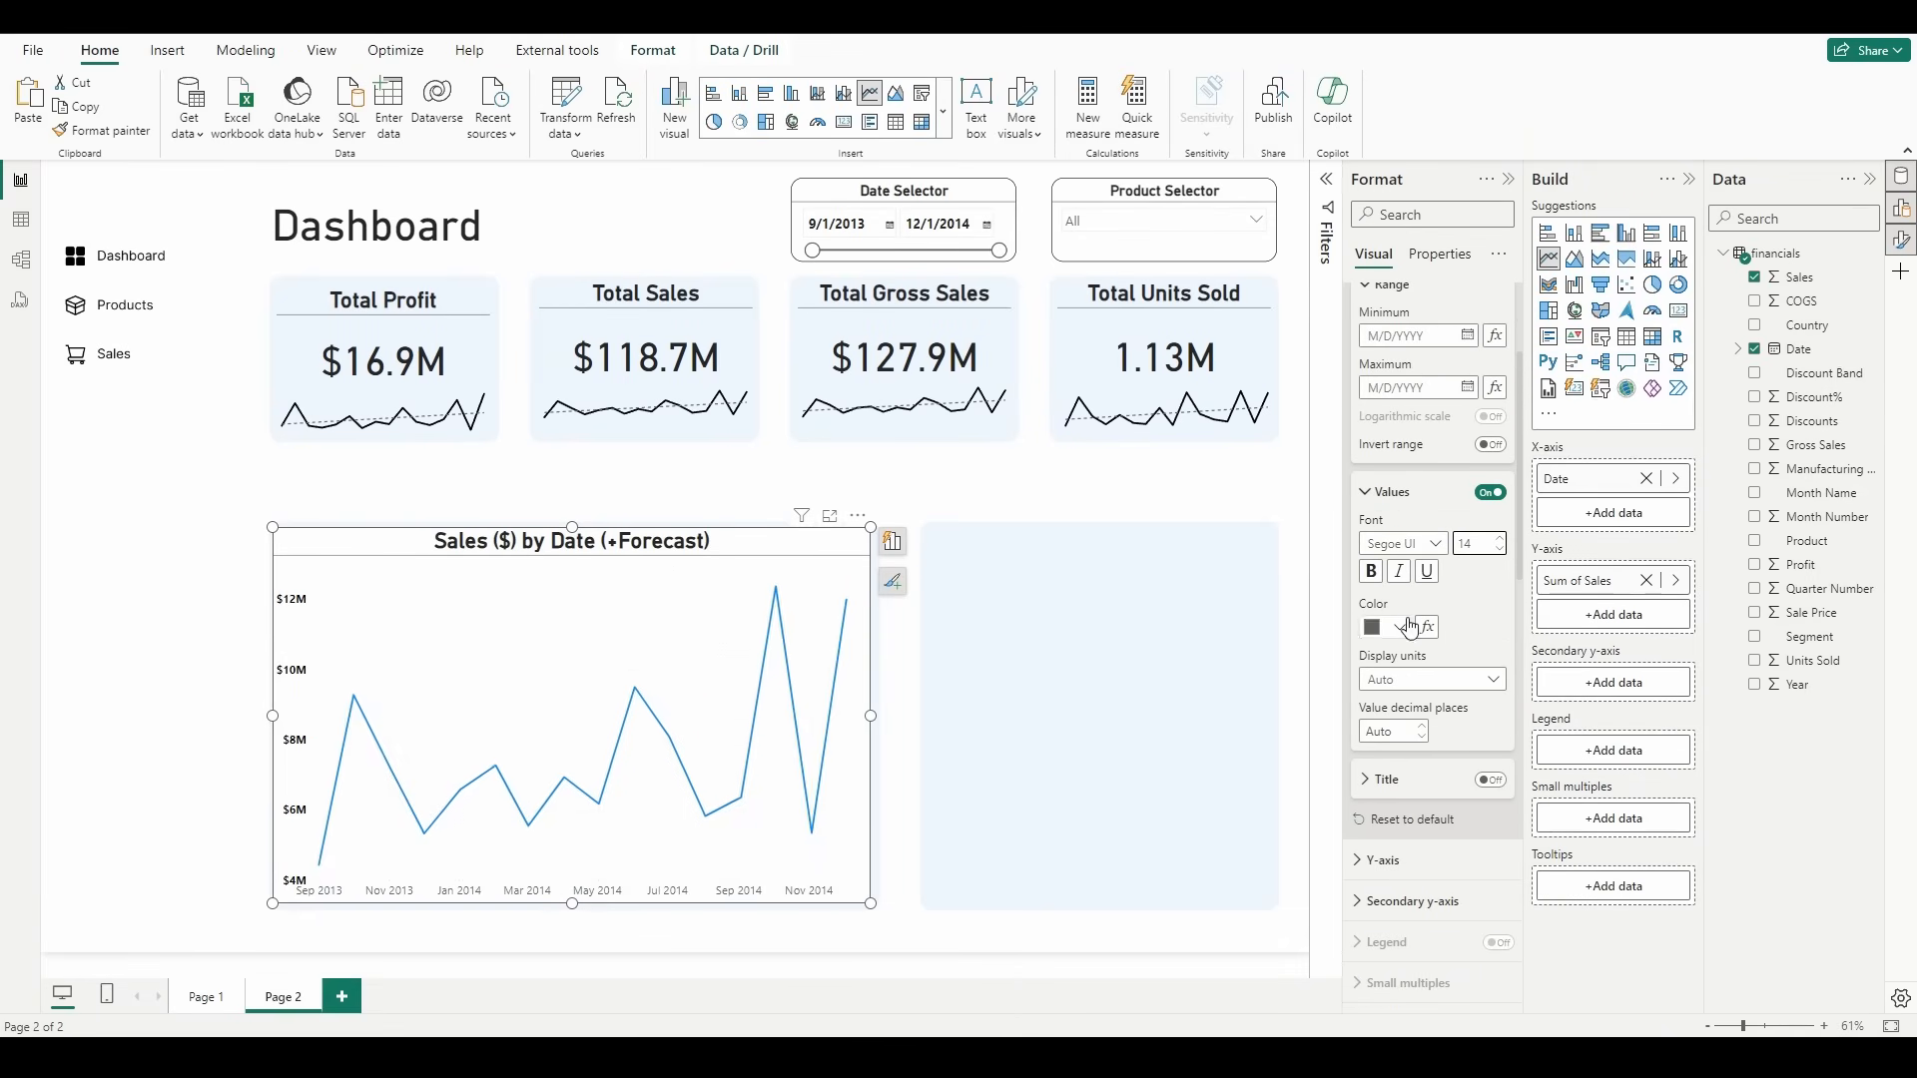
pyautogui.click(1371, 572)
pyautogui.click(1392, 628)
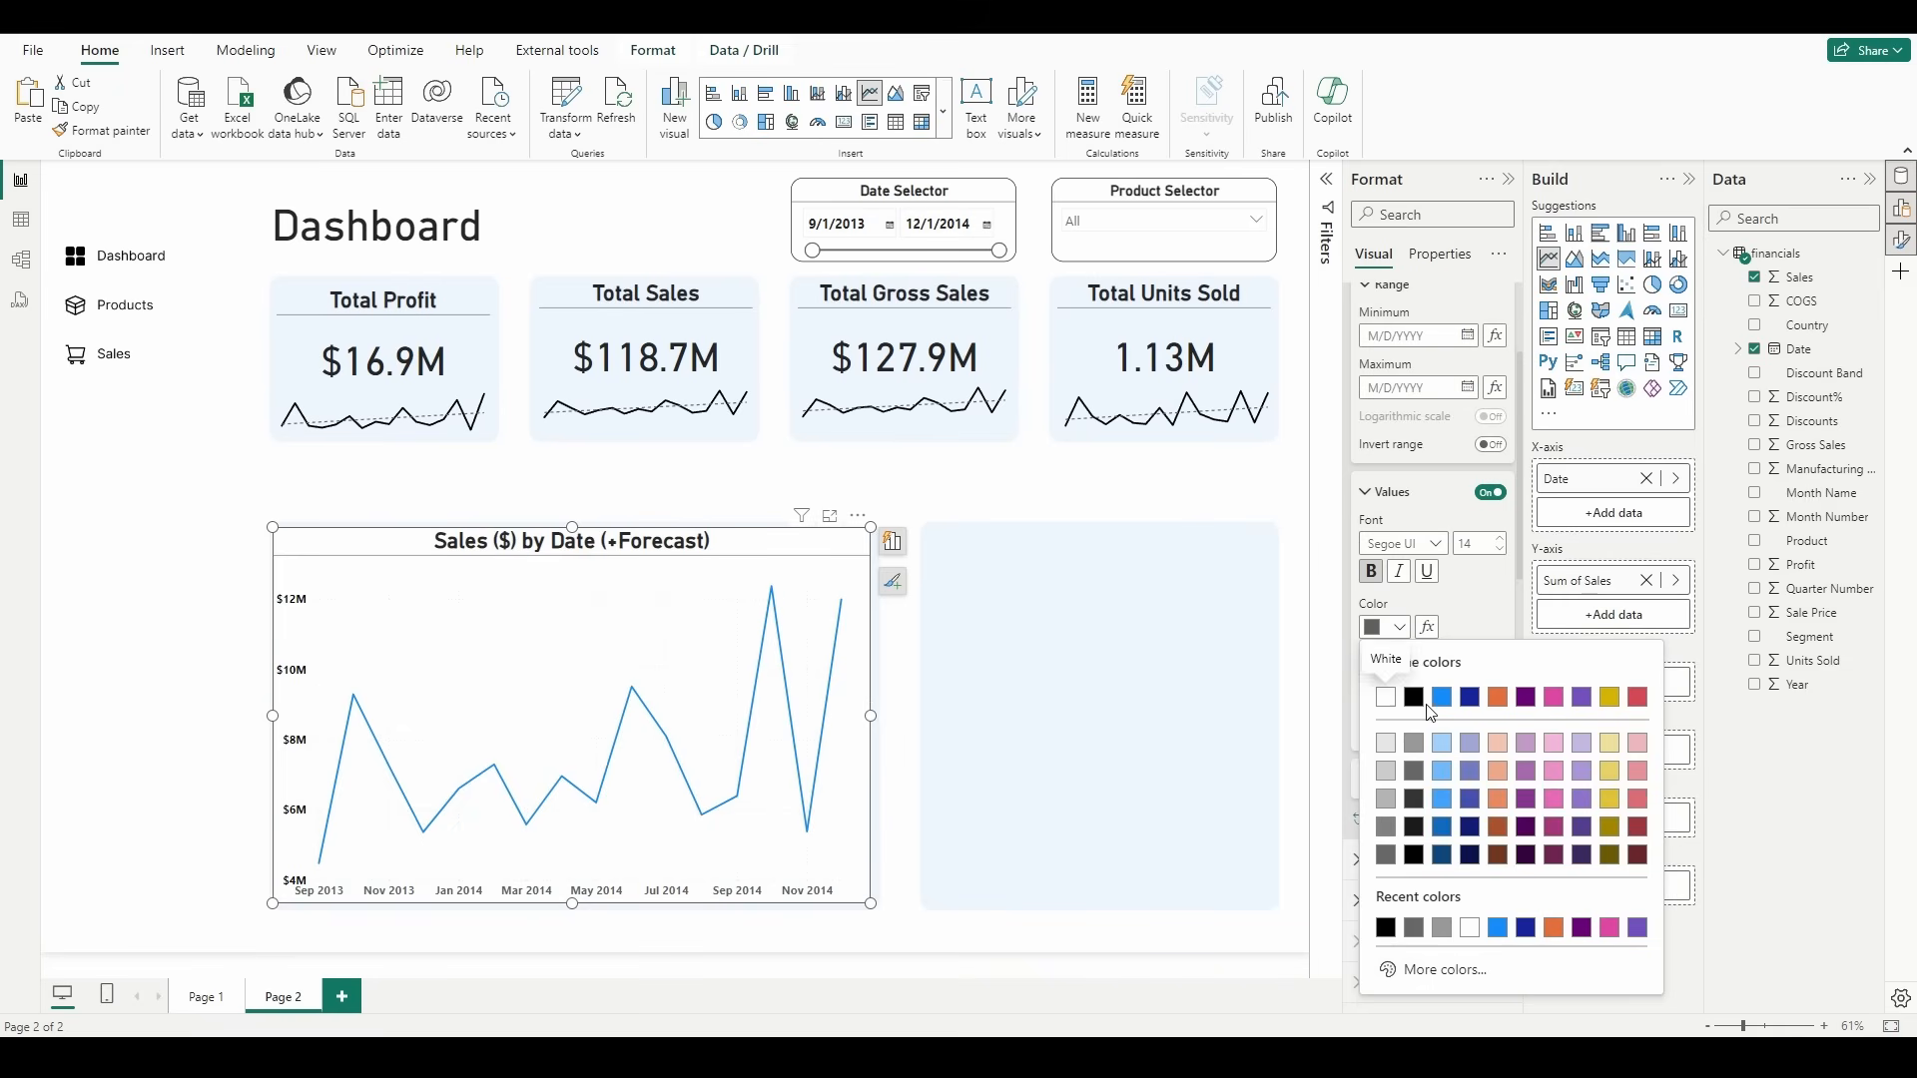
pyautogui.click(1414, 696)
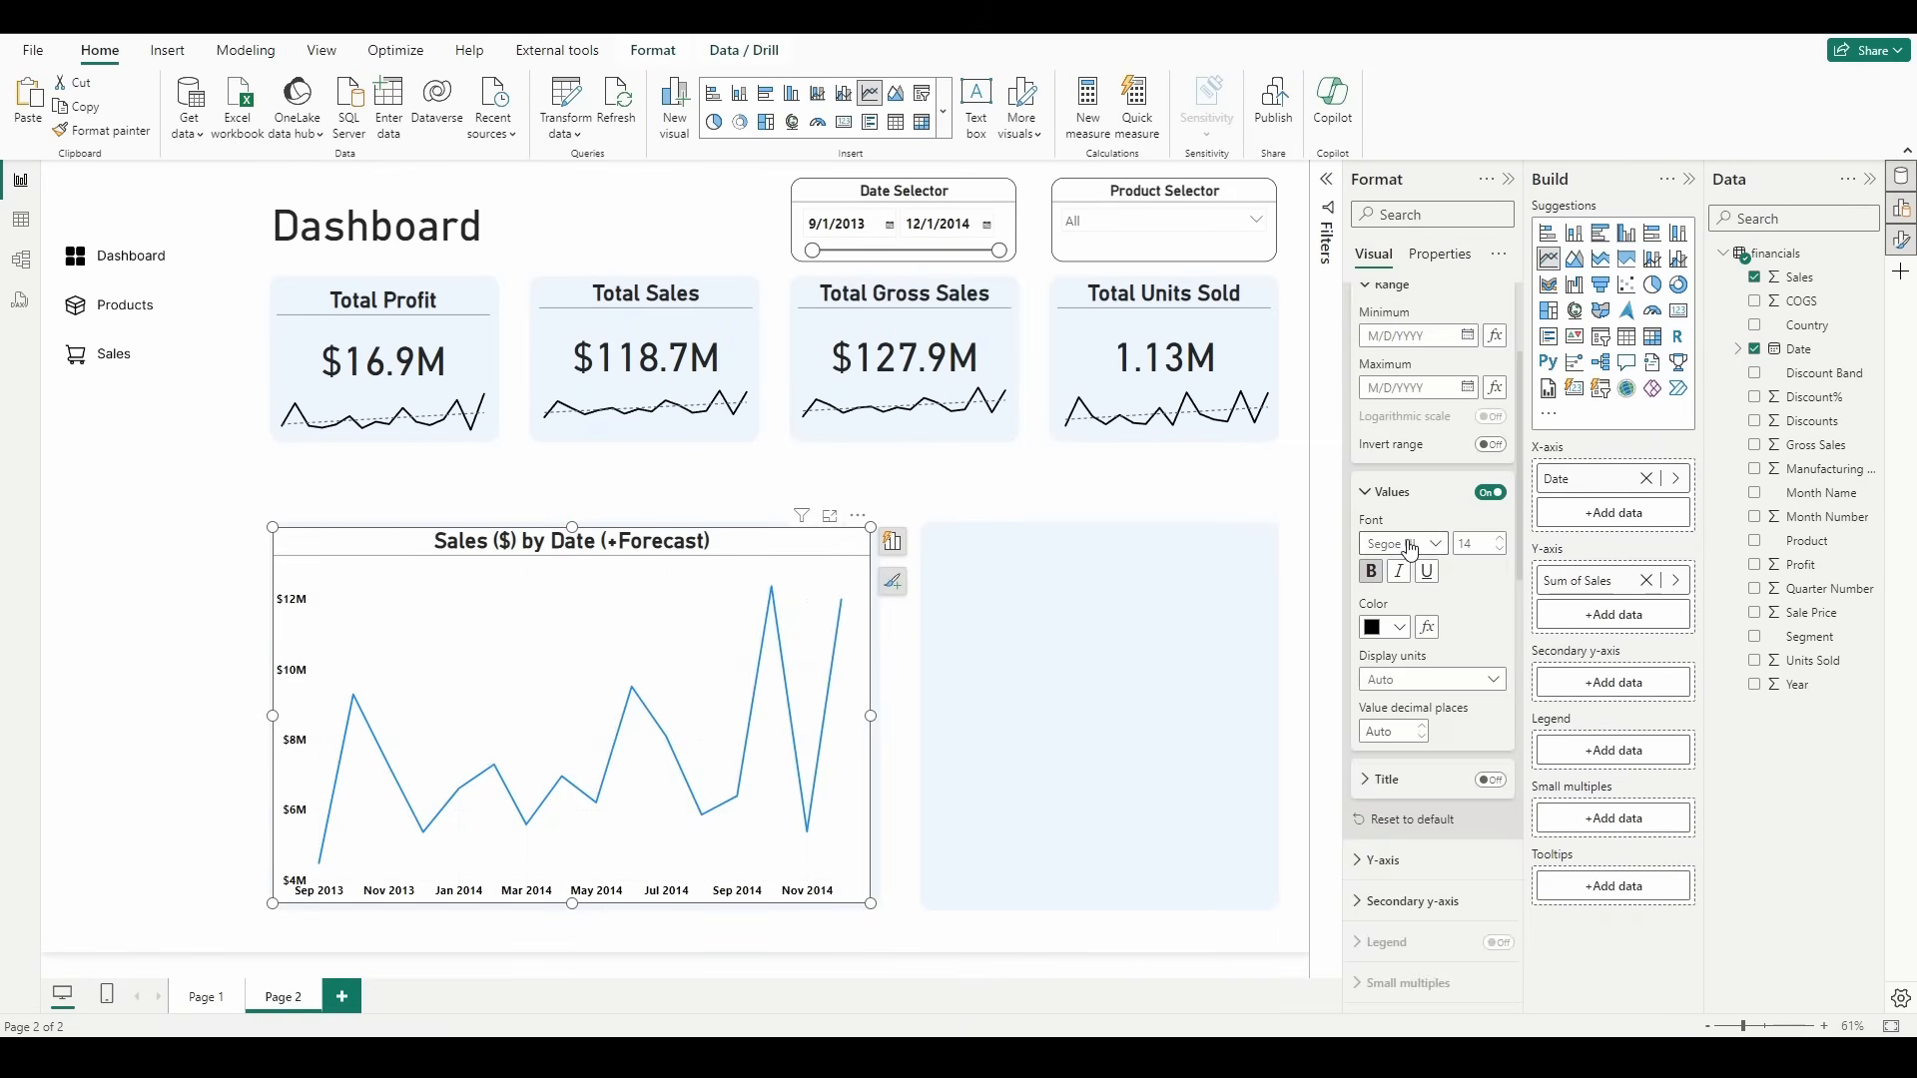
pyautogui.scroll(3, 1398, 549)
pyautogui.click(1418, 389)
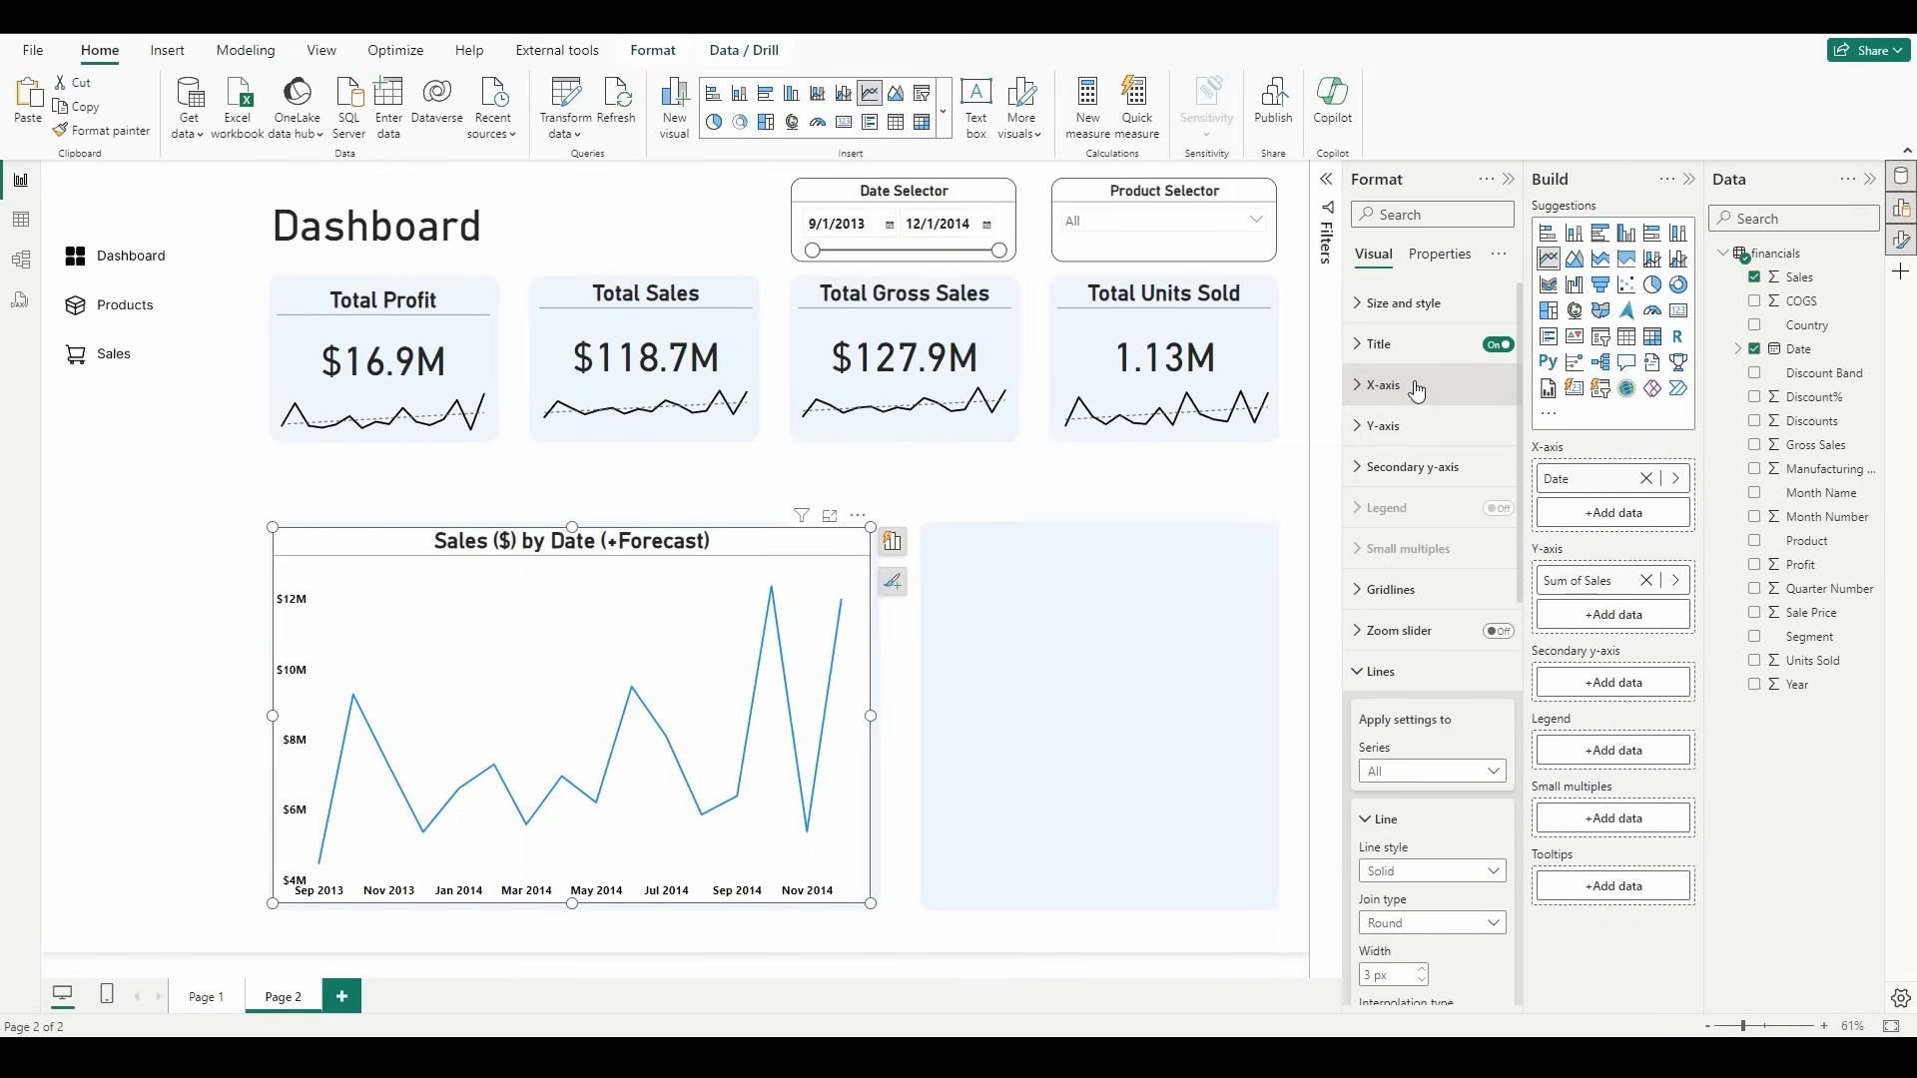
# Step: Turn off the sales chart's background so the light blue panel shows through
pyautogui.click(1376, 671)
pyautogui.click(1401, 319)
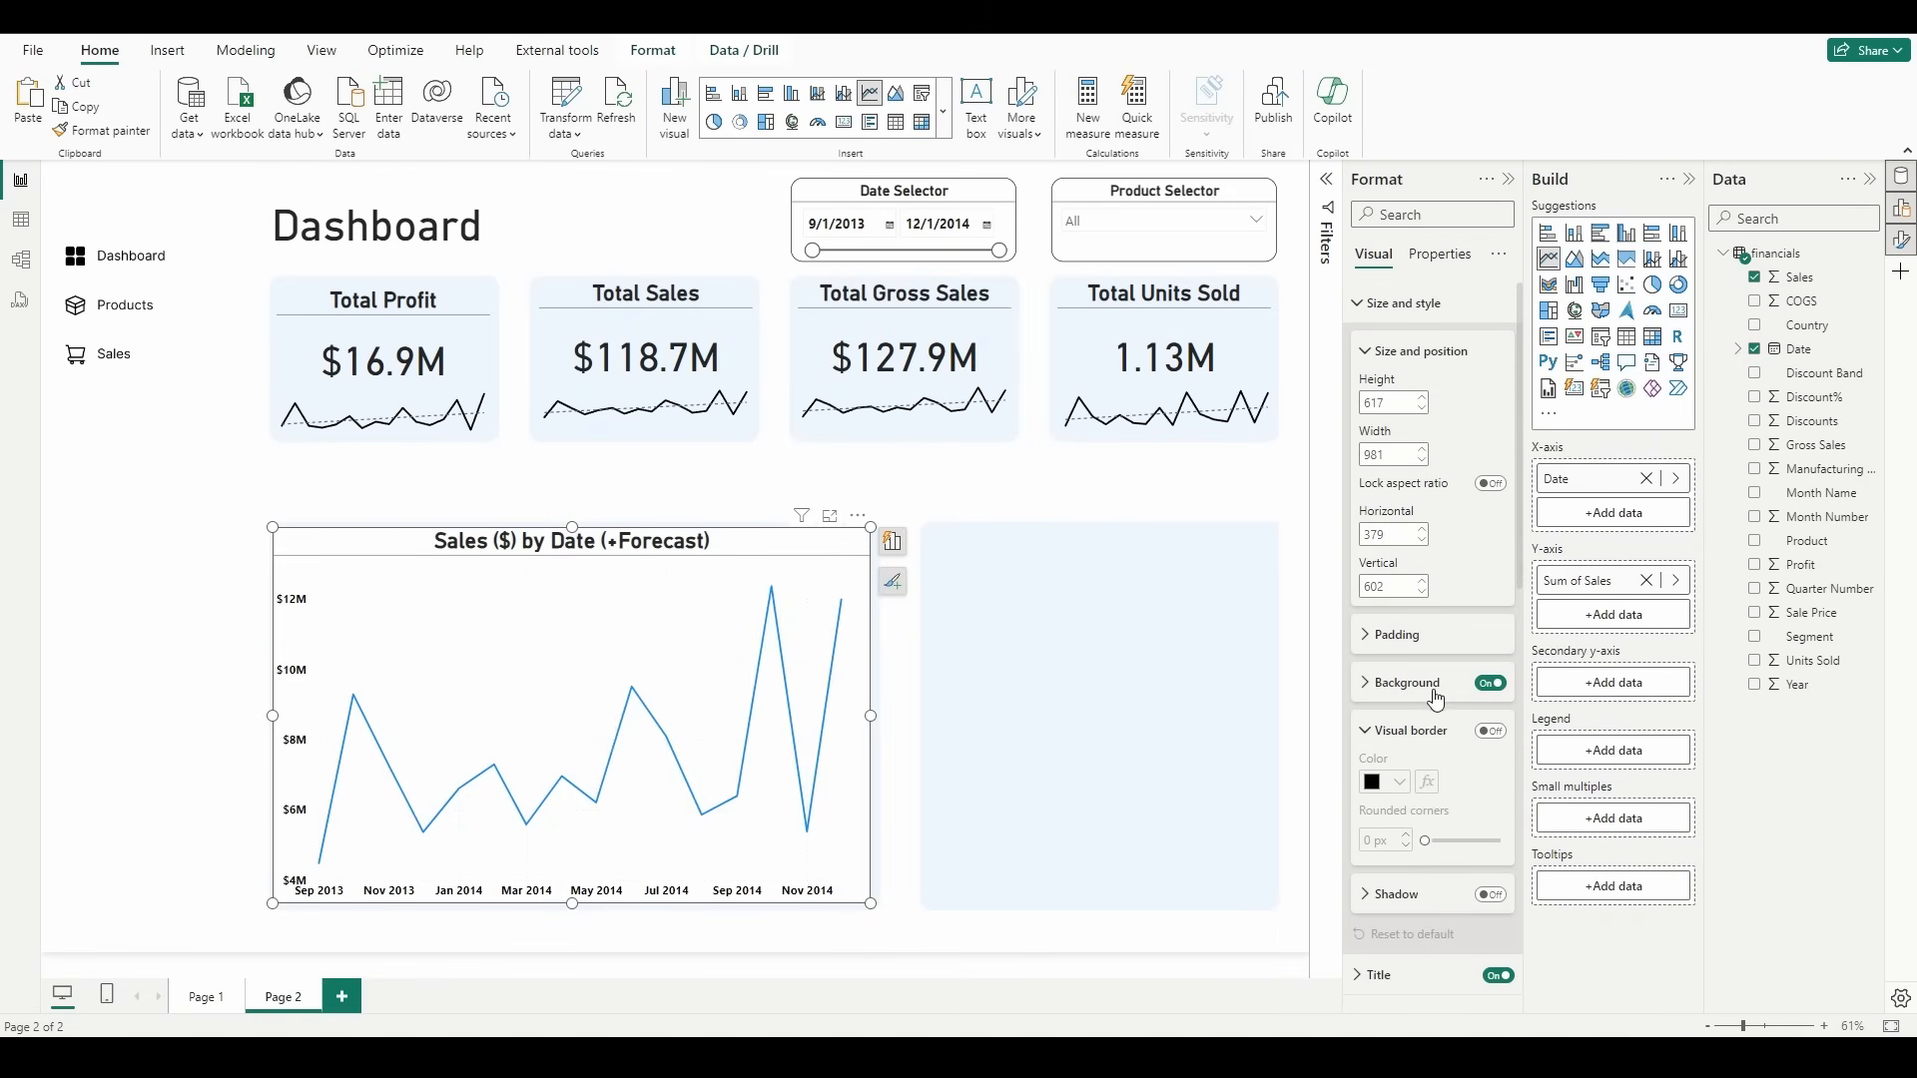
pyautogui.click(1490, 685)
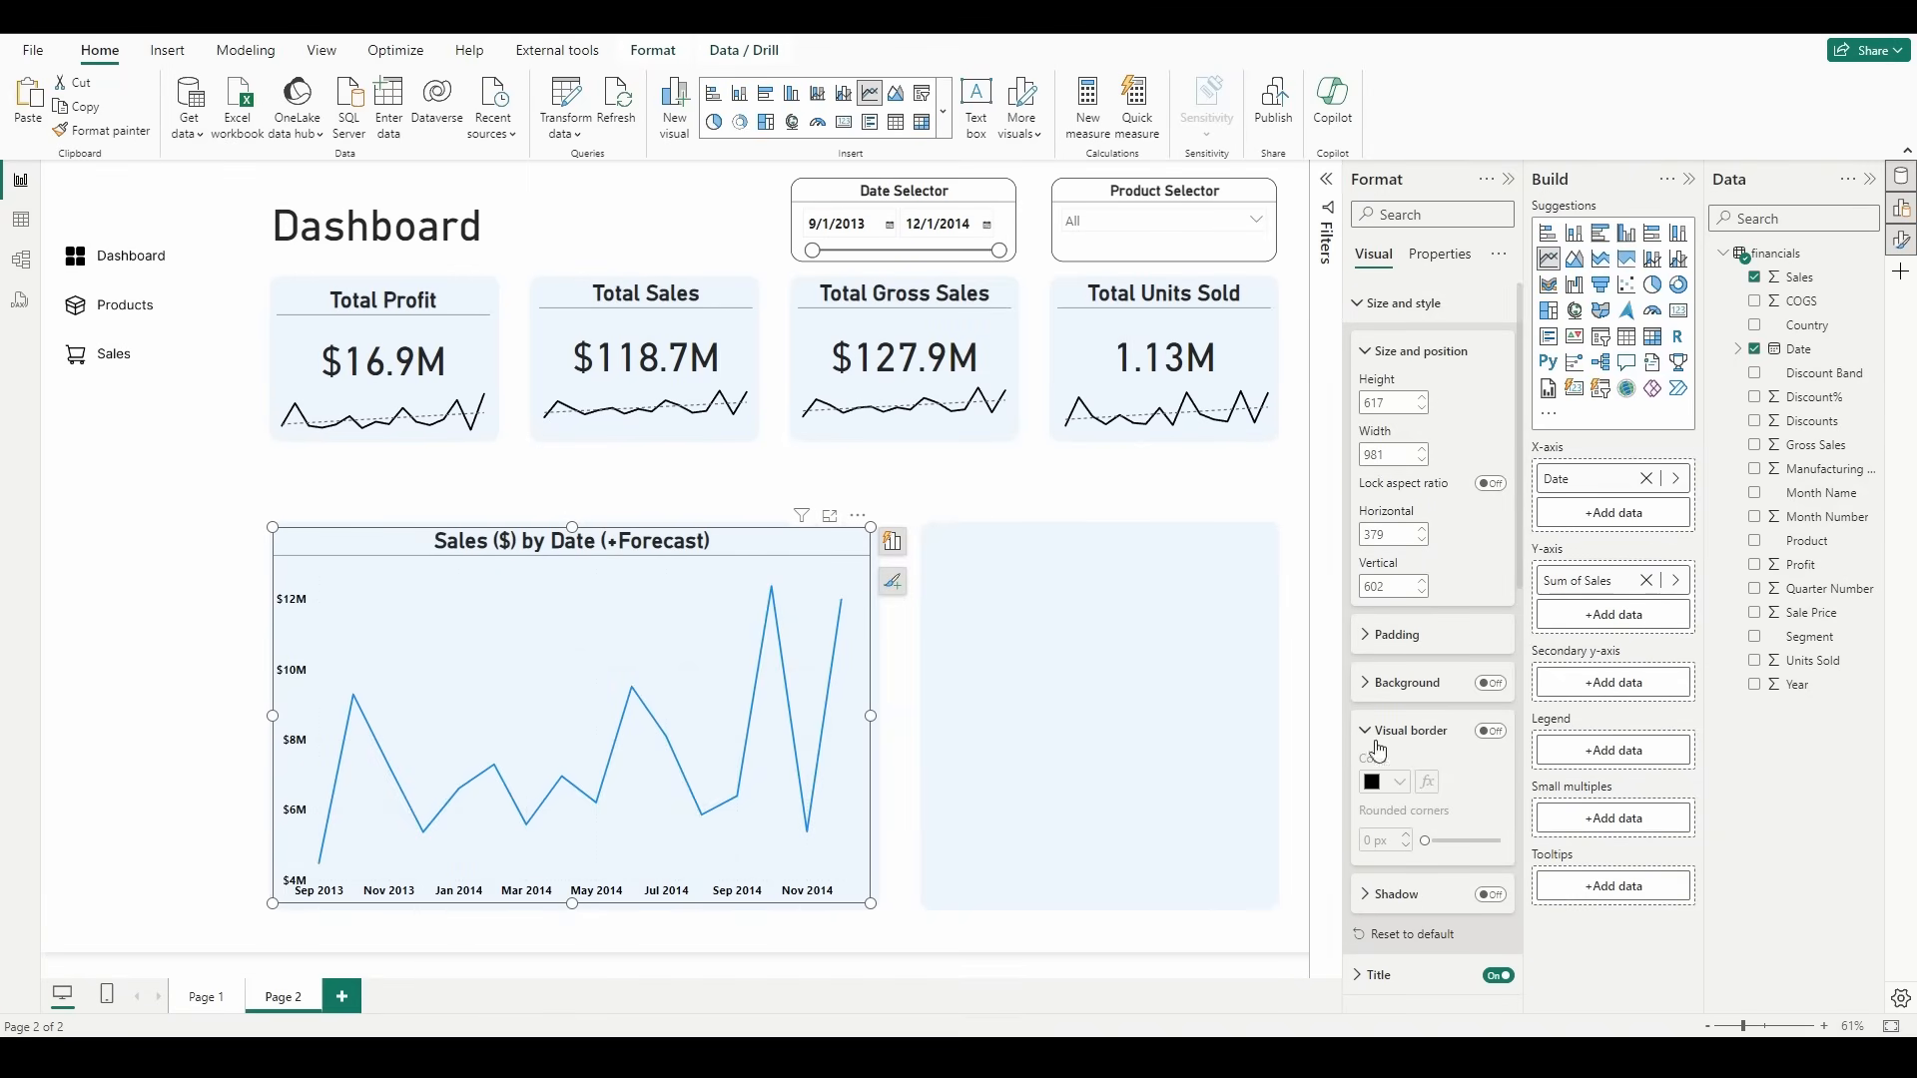
pyautogui.scroll(-3, 1470, 540)
pyautogui.scroll(3, 1470, 540)
pyautogui.click(1412, 310)
# Step: Turn off the horizontal and vertical gridlines of the sales line chart
pyautogui.click(1389, 589)
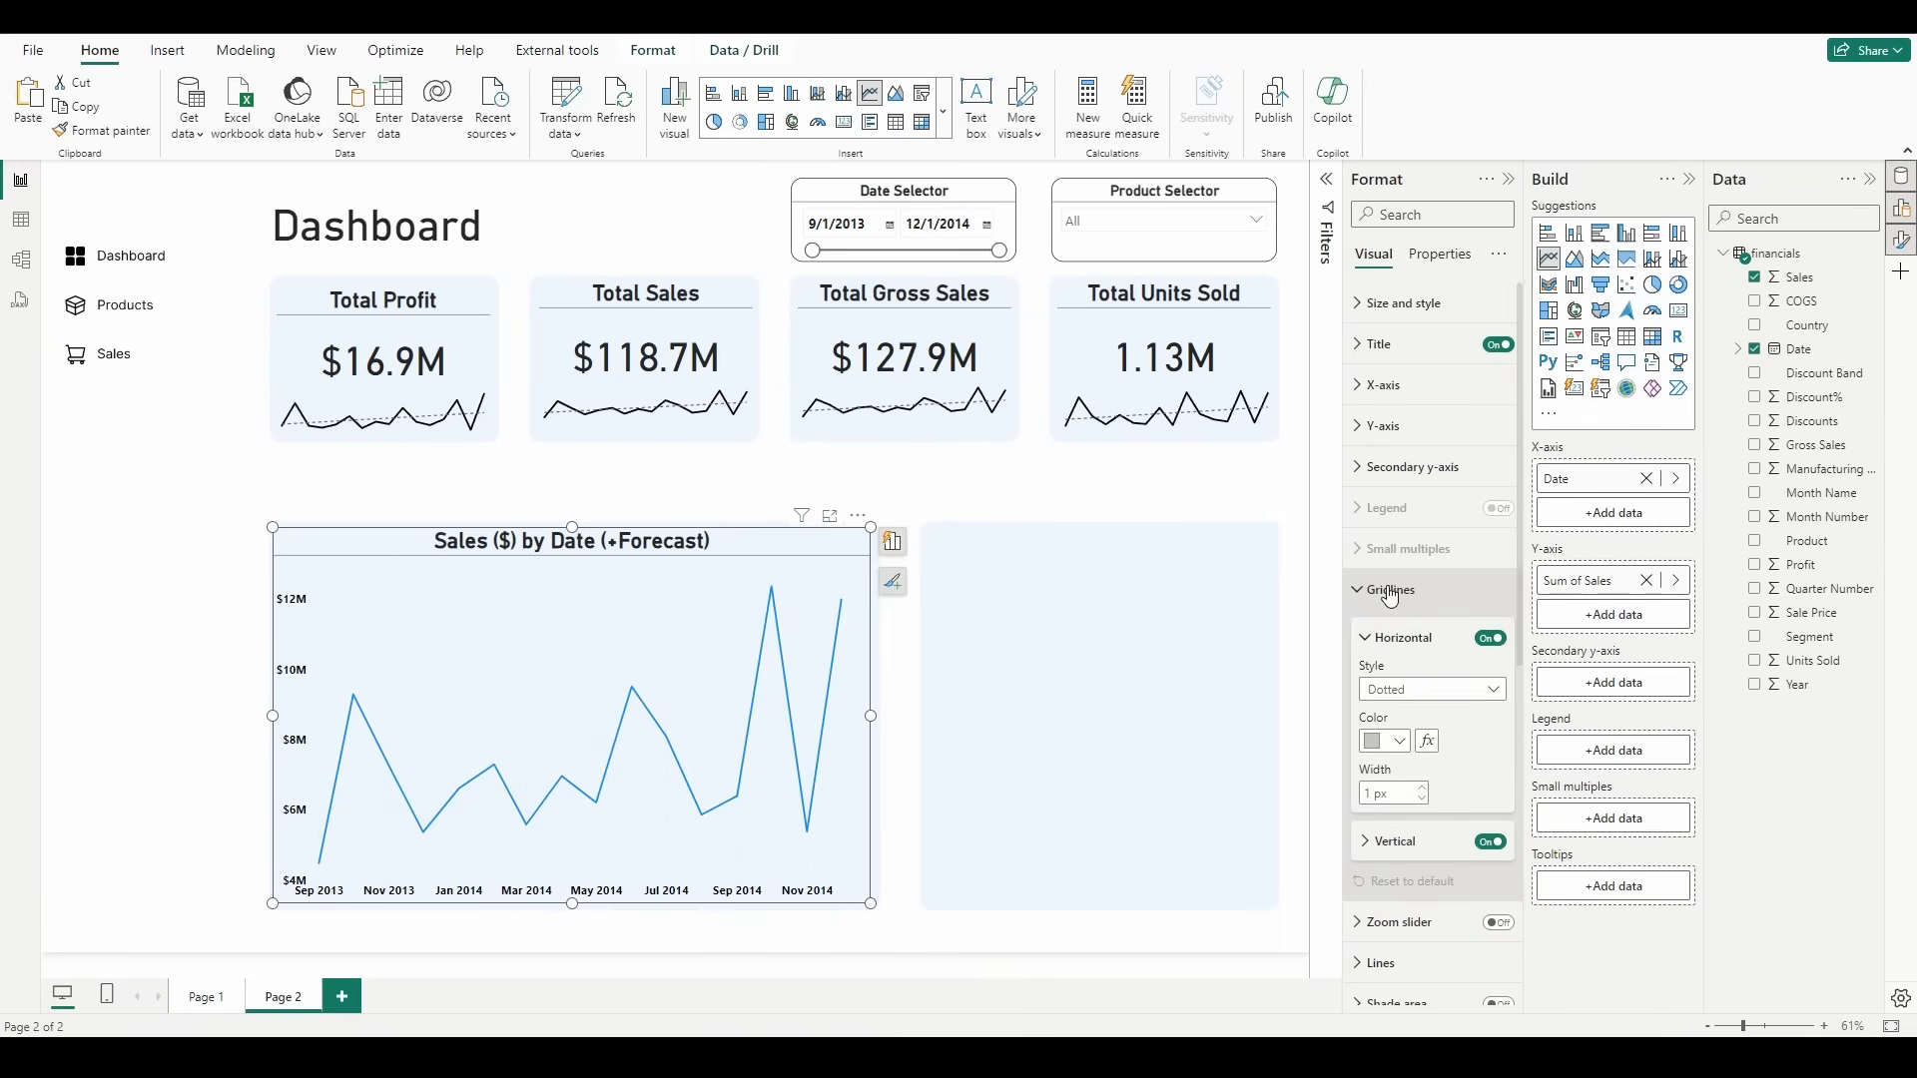
pyautogui.click(1490, 842)
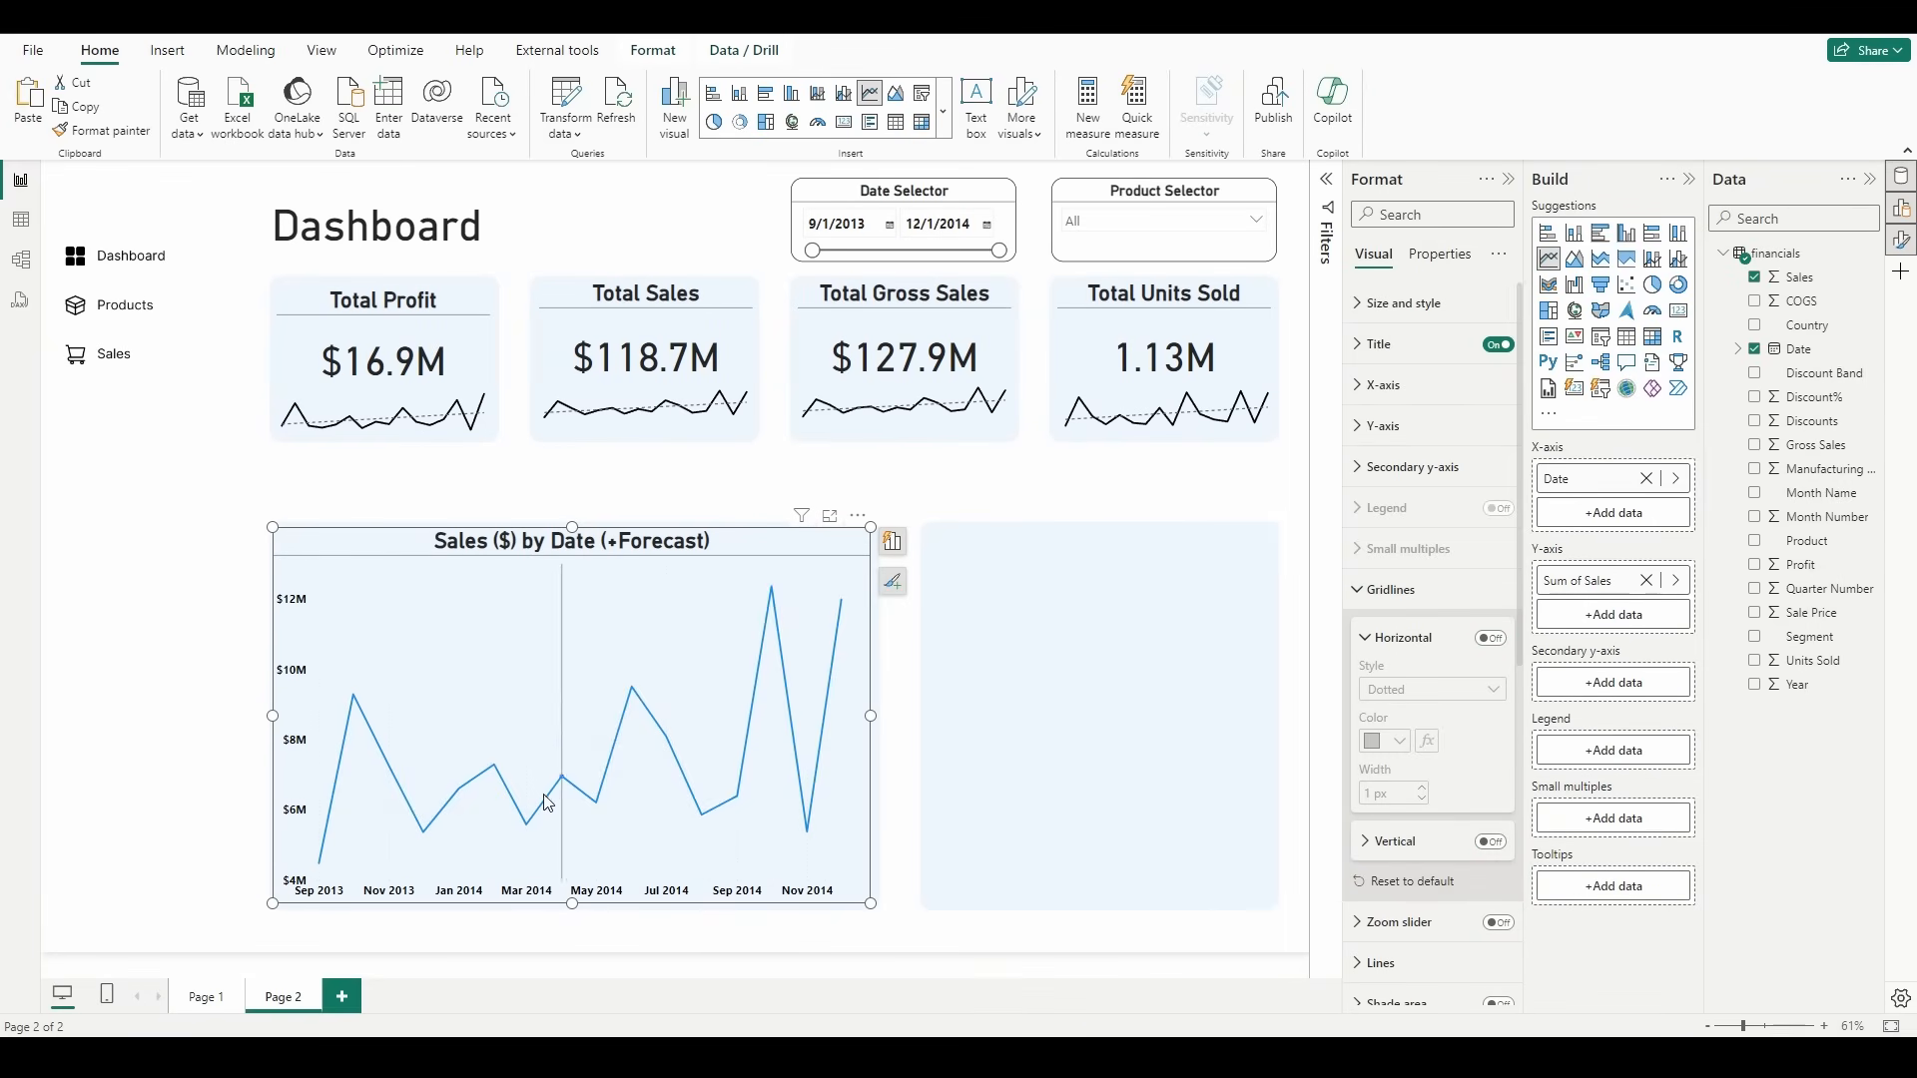
pyautogui.click(1441, 599)
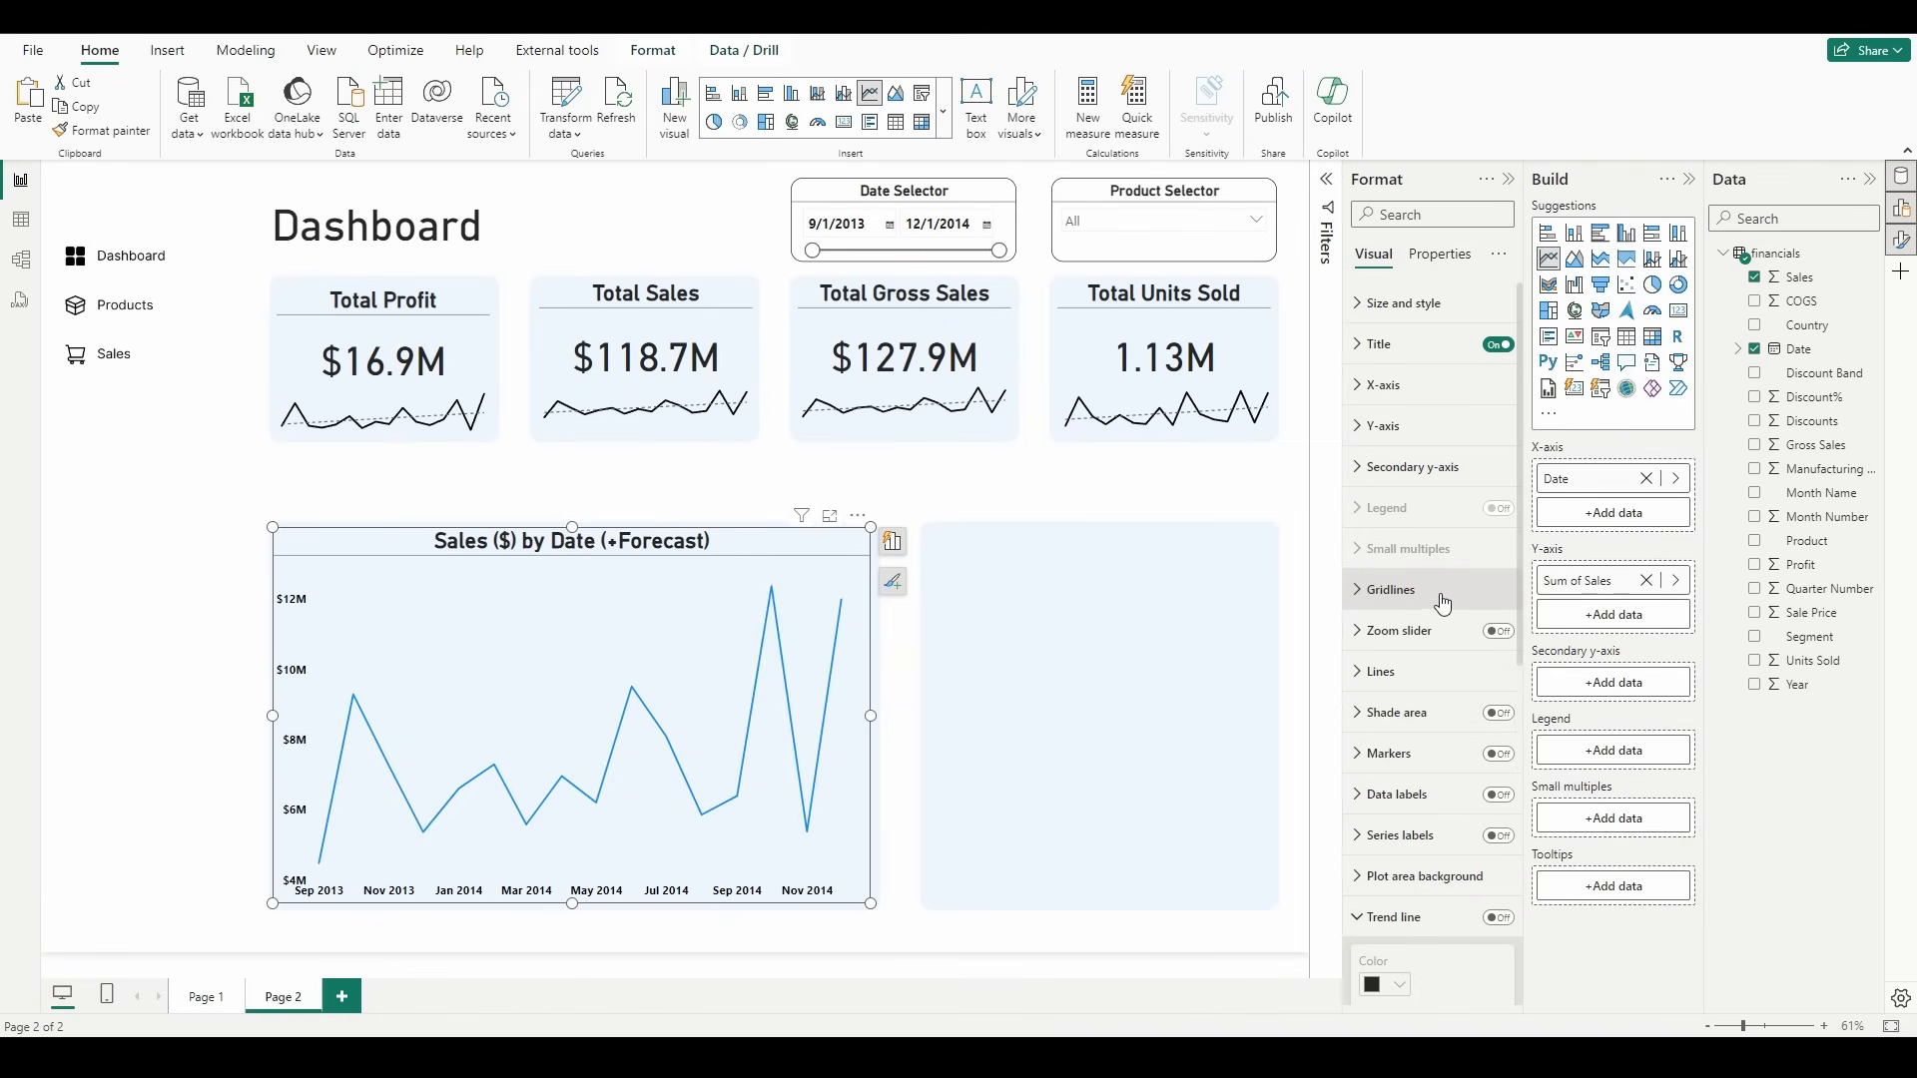
# Step: Change the color of the sales chart's data line to black
pyautogui.click(1434, 682)
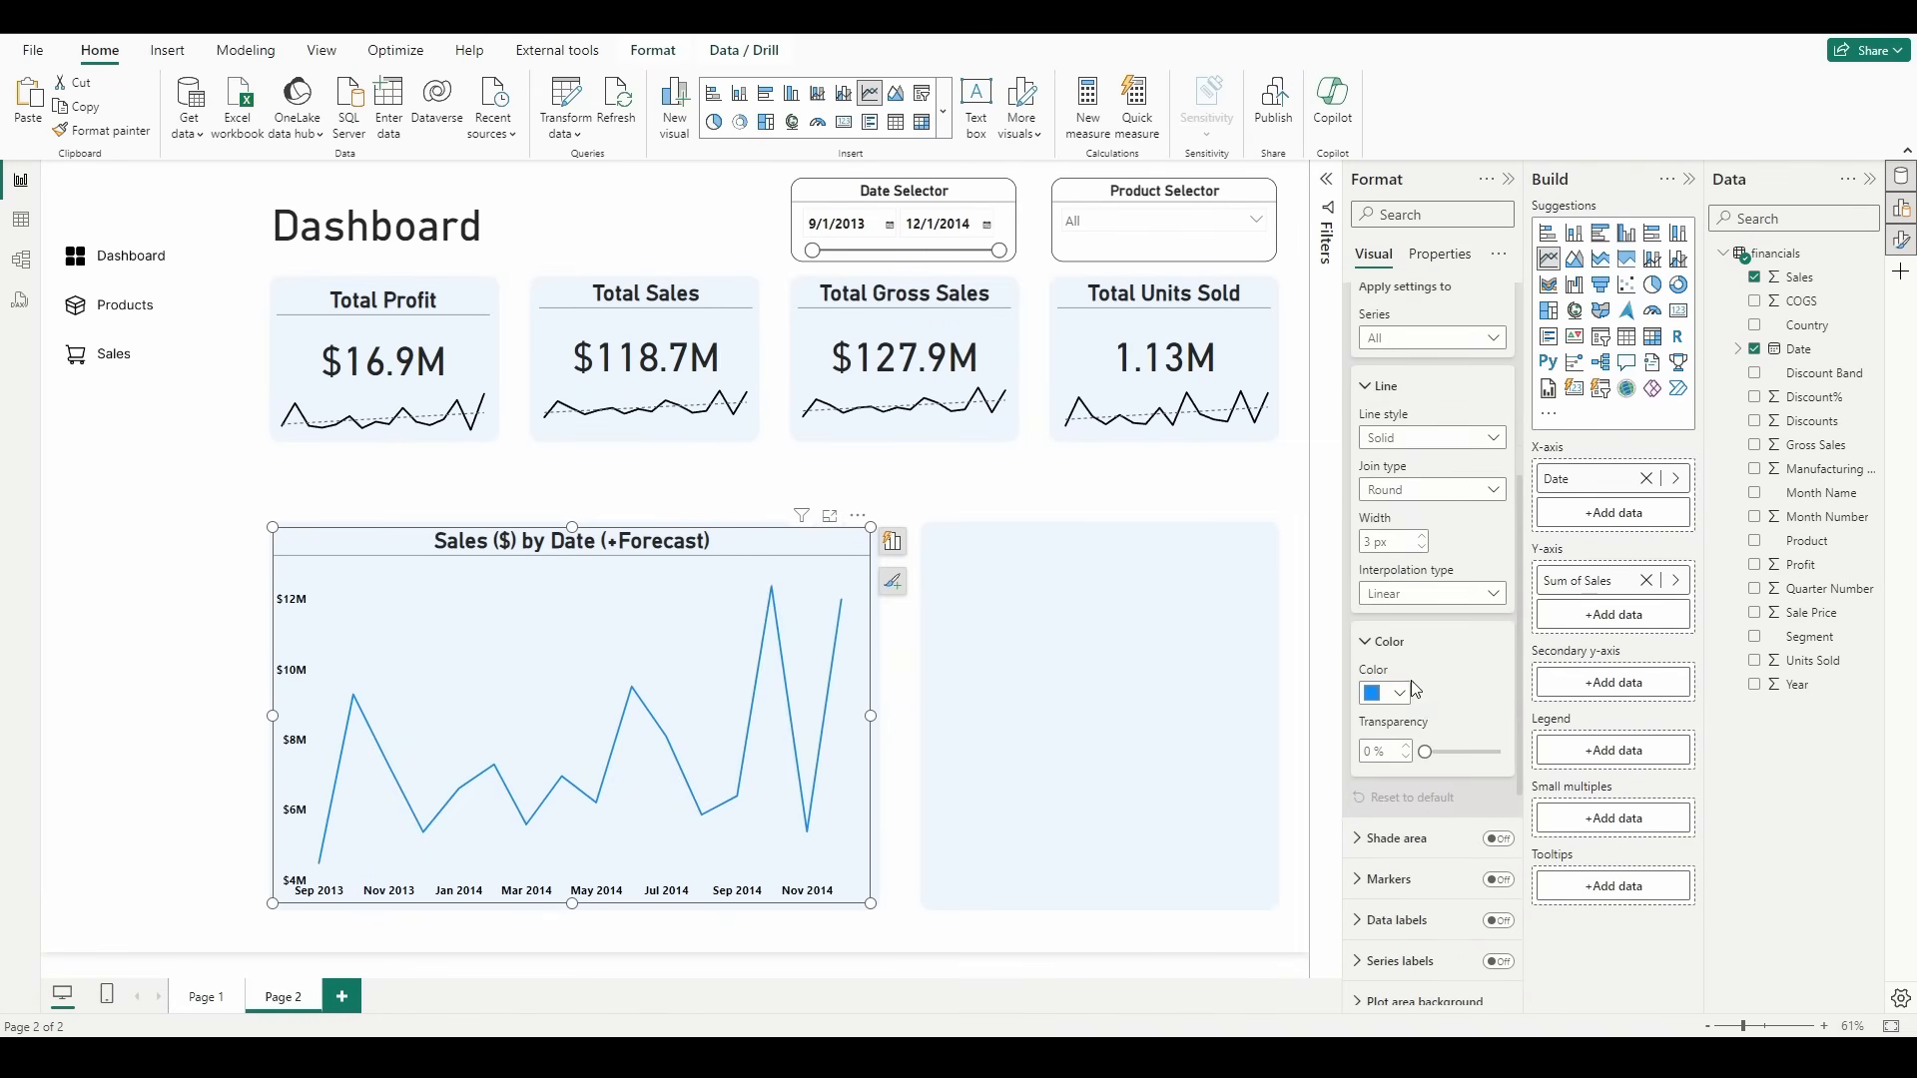
pyautogui.click(1410, 696)
pyautogui.click(1385, 608)
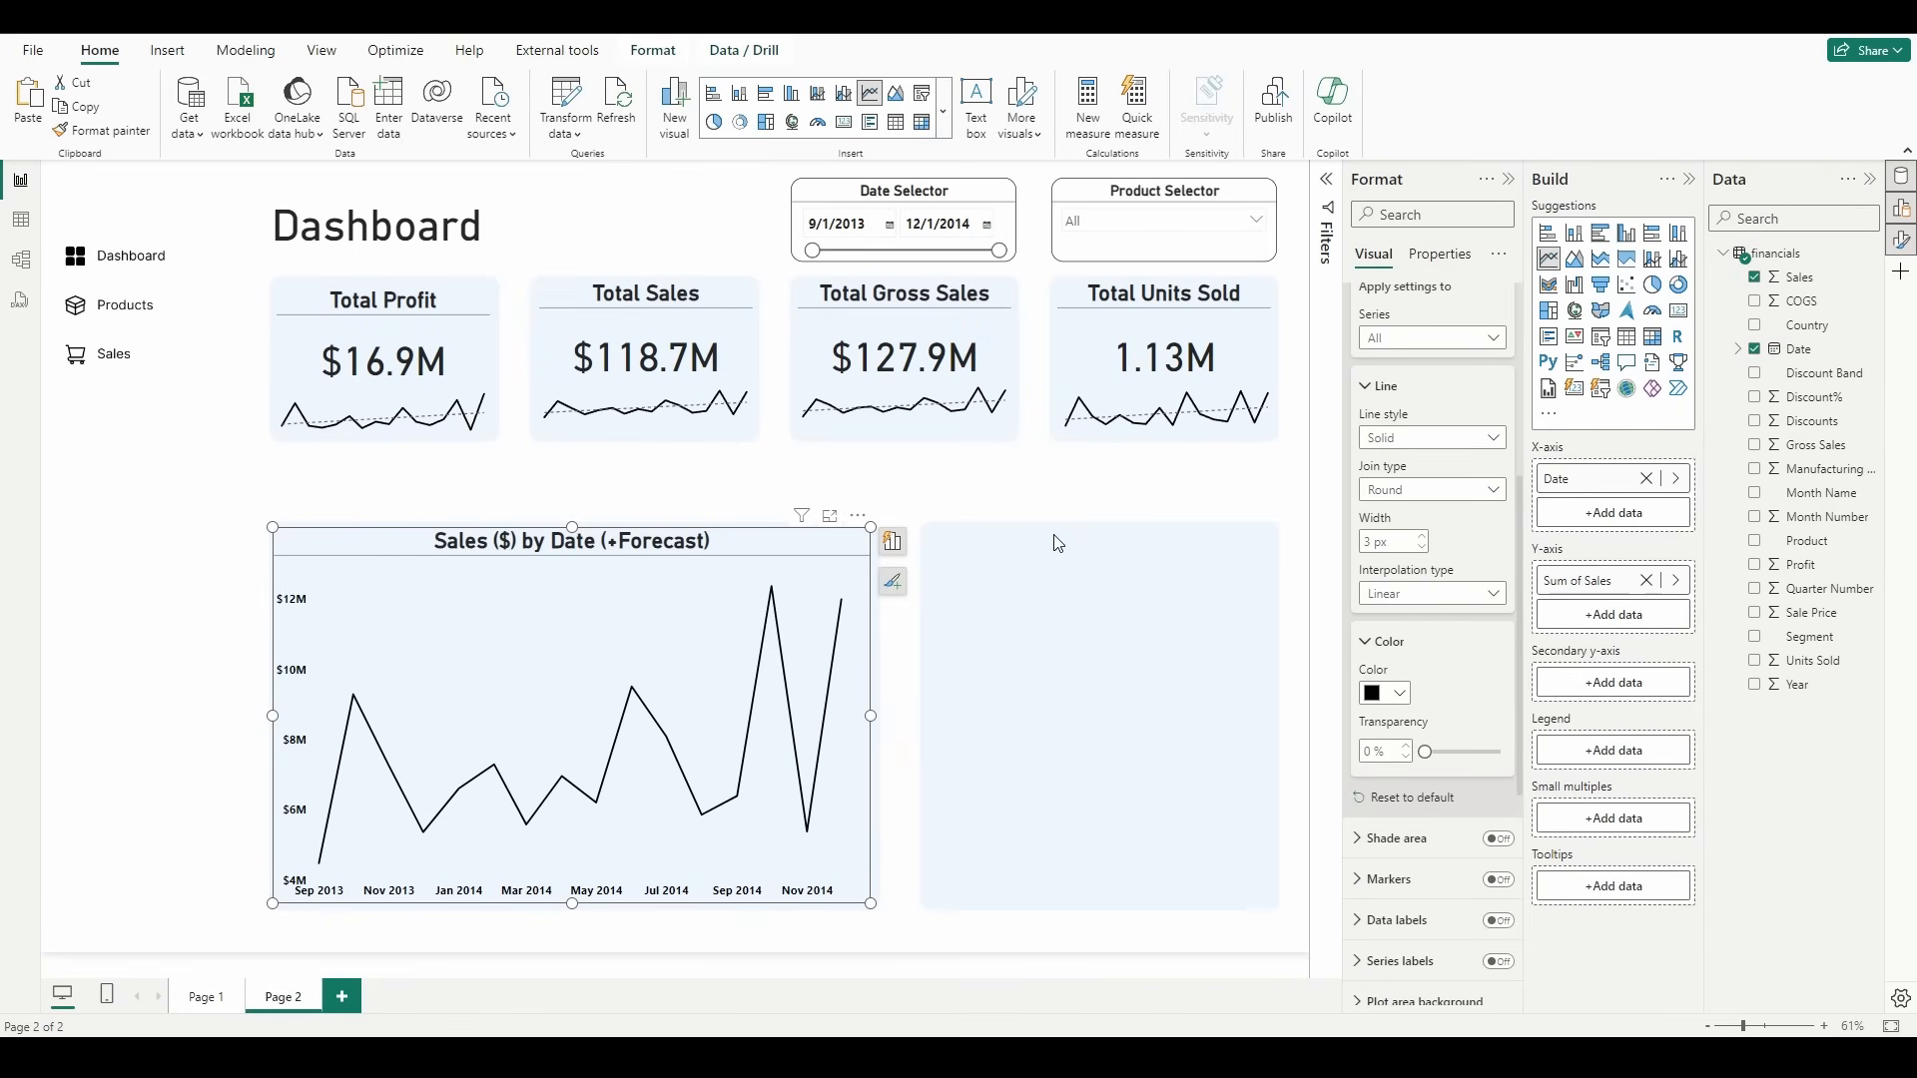
pyautogui.scroll(3, 1434, 686)
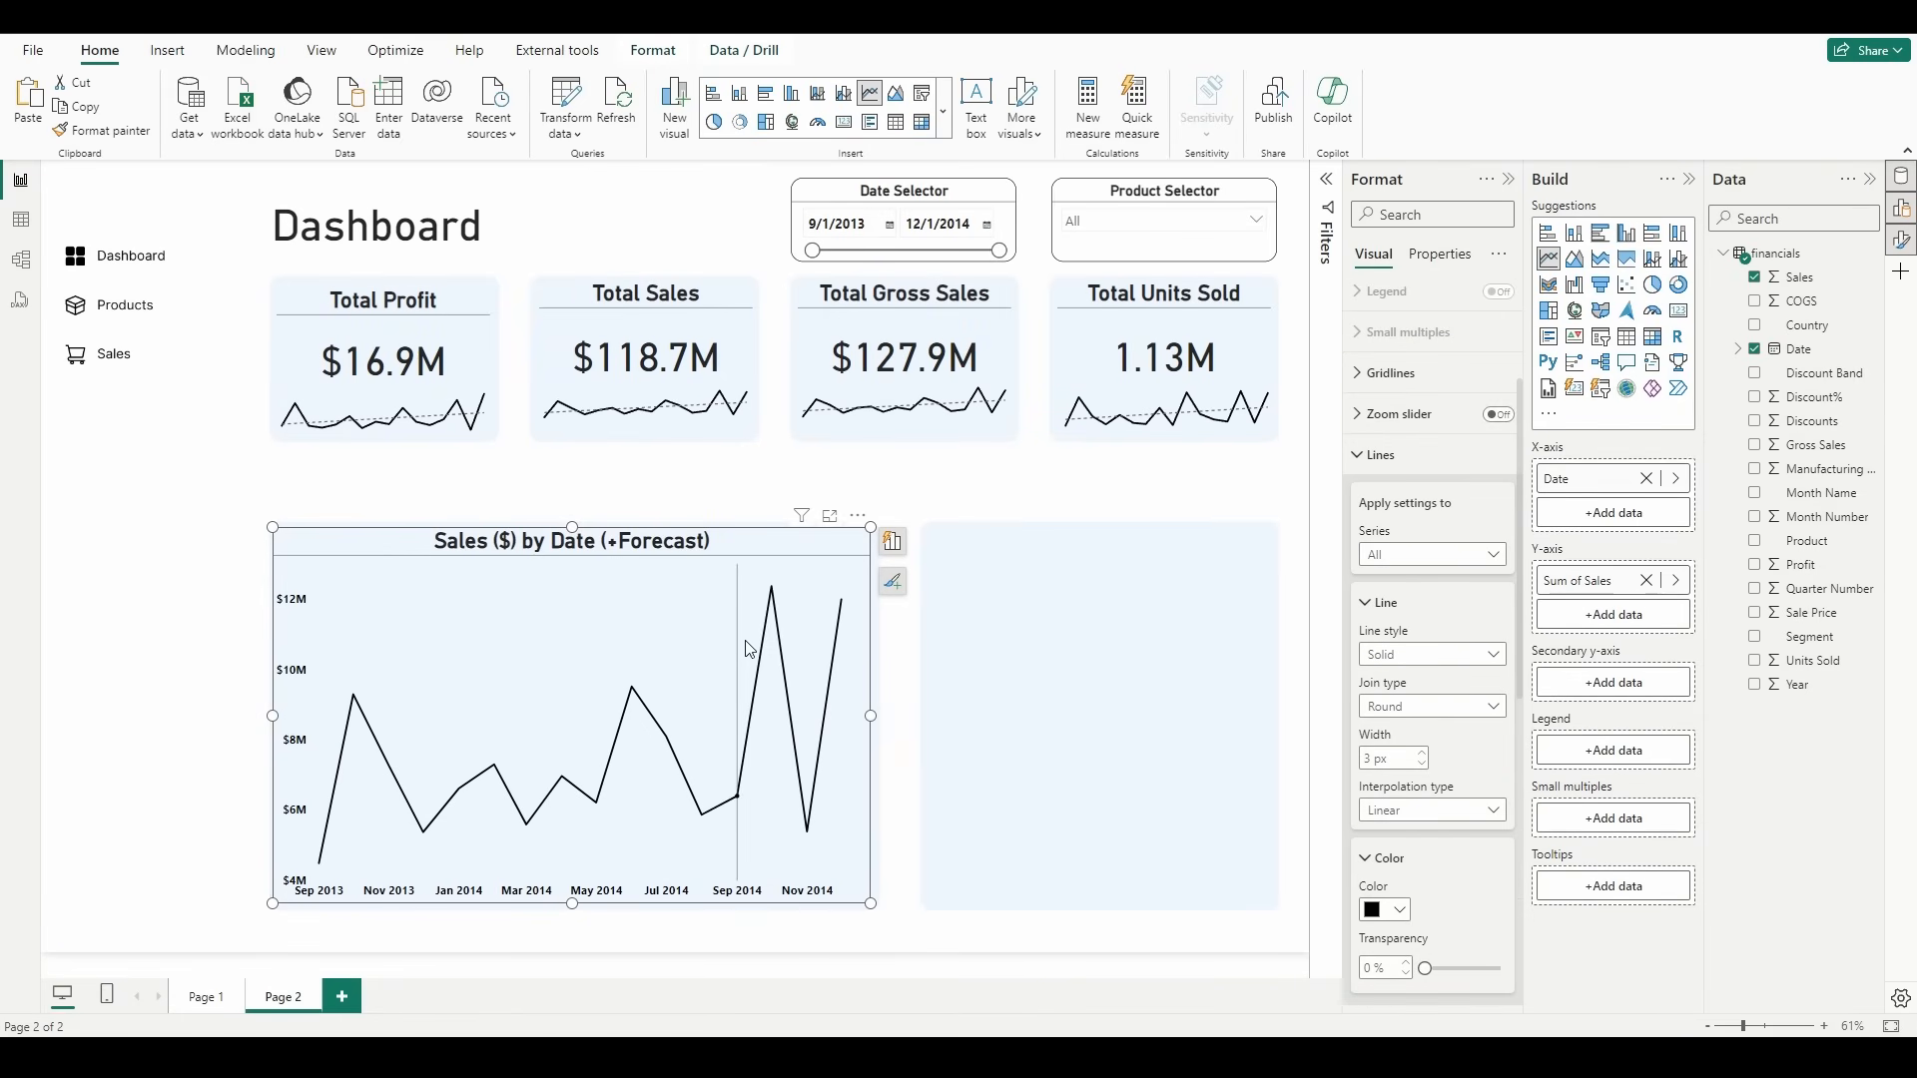
# Step: Set the interpolation type of the sales chart's line to Smooth
pyautogui.click(1424, 659)
pyautogui.click(1423, 657)
pyautogui.click(1448, 817)
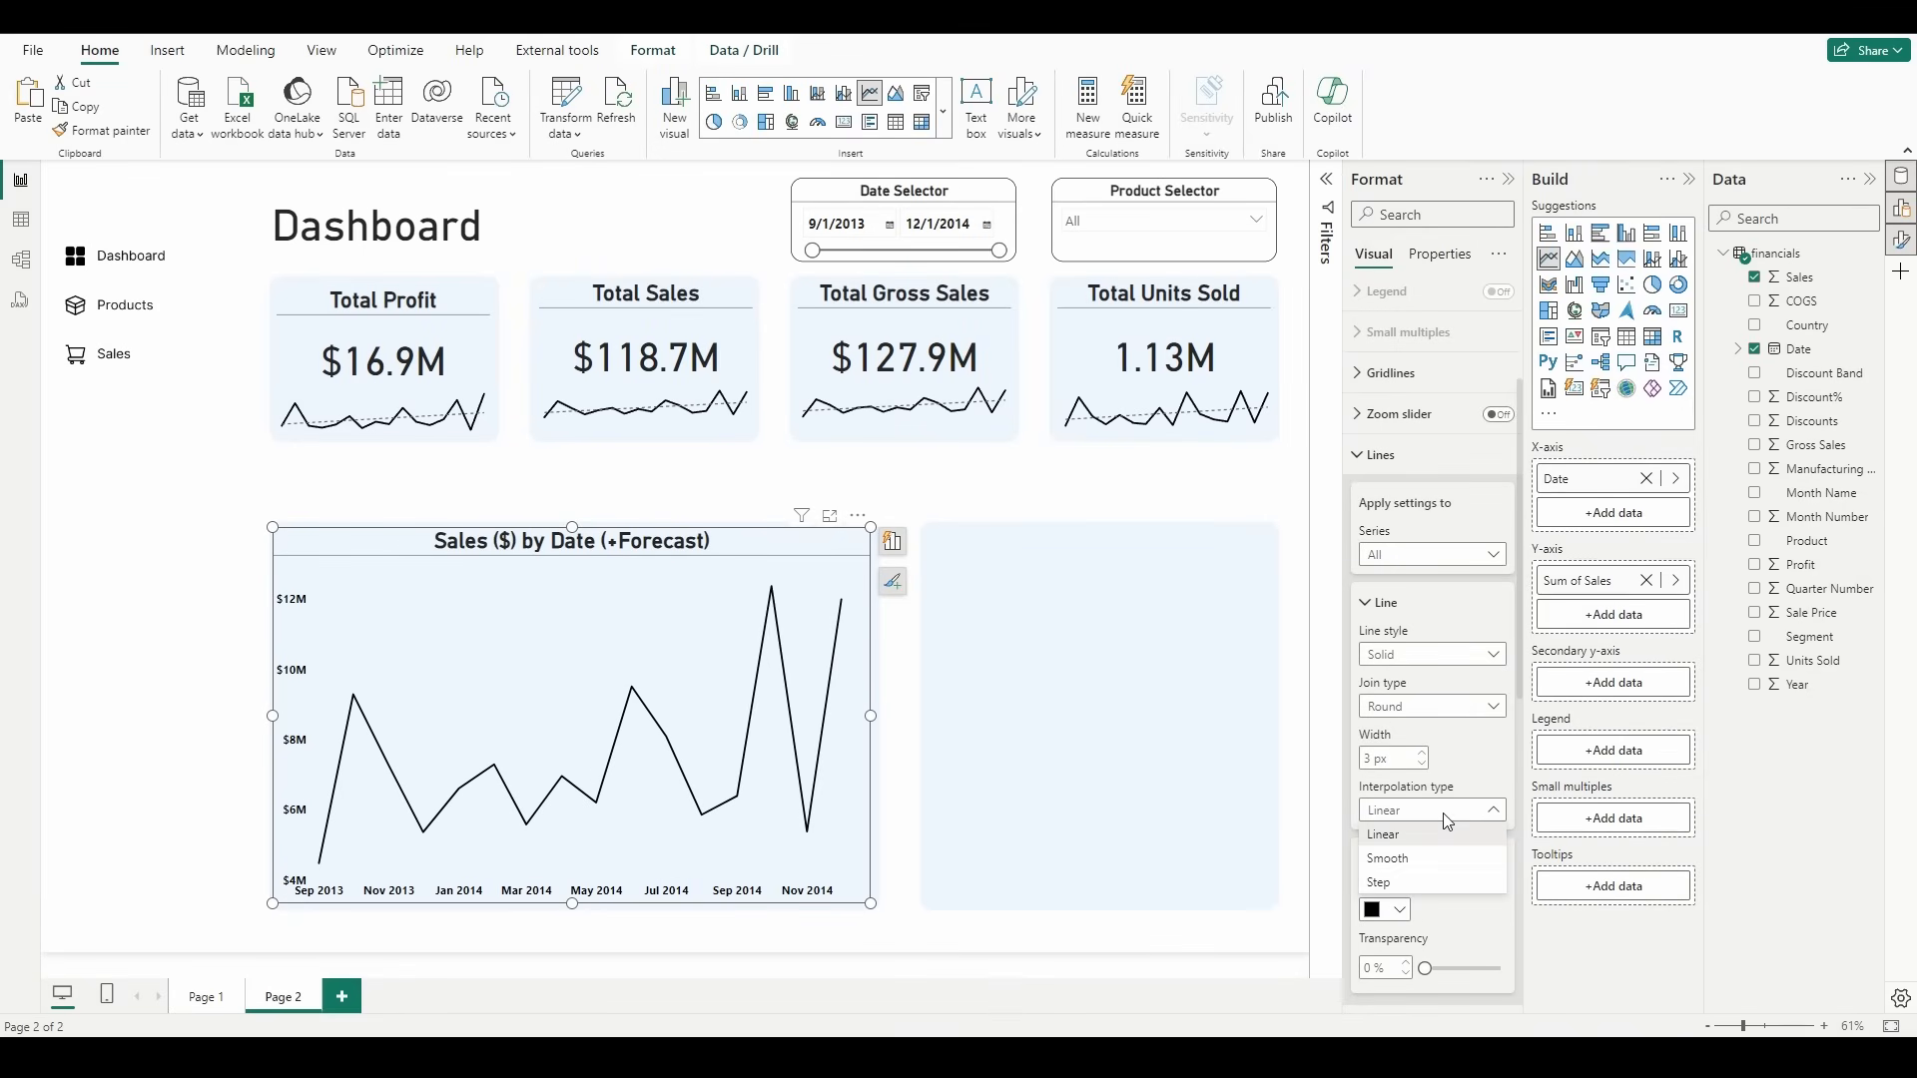
pyautogui.click(1419, 862)
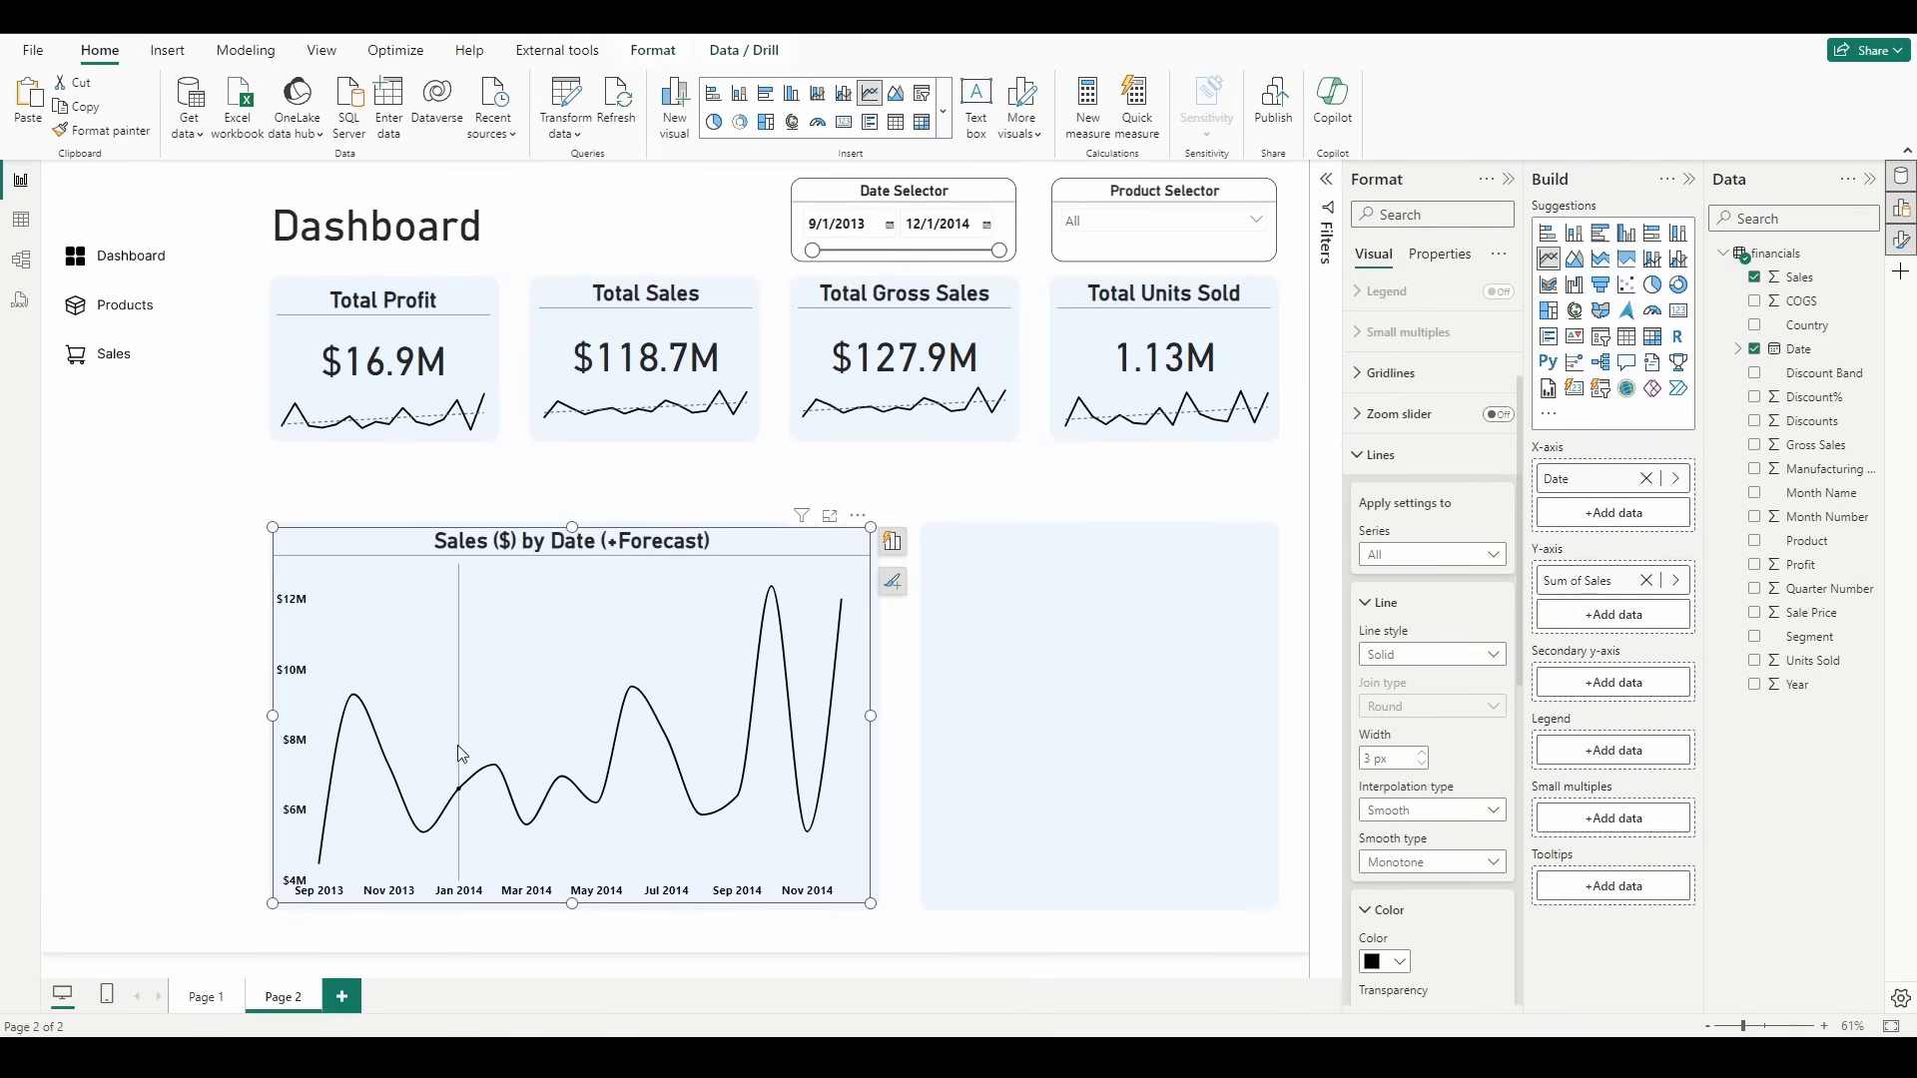
pyautogui.moveTo(704, 802)
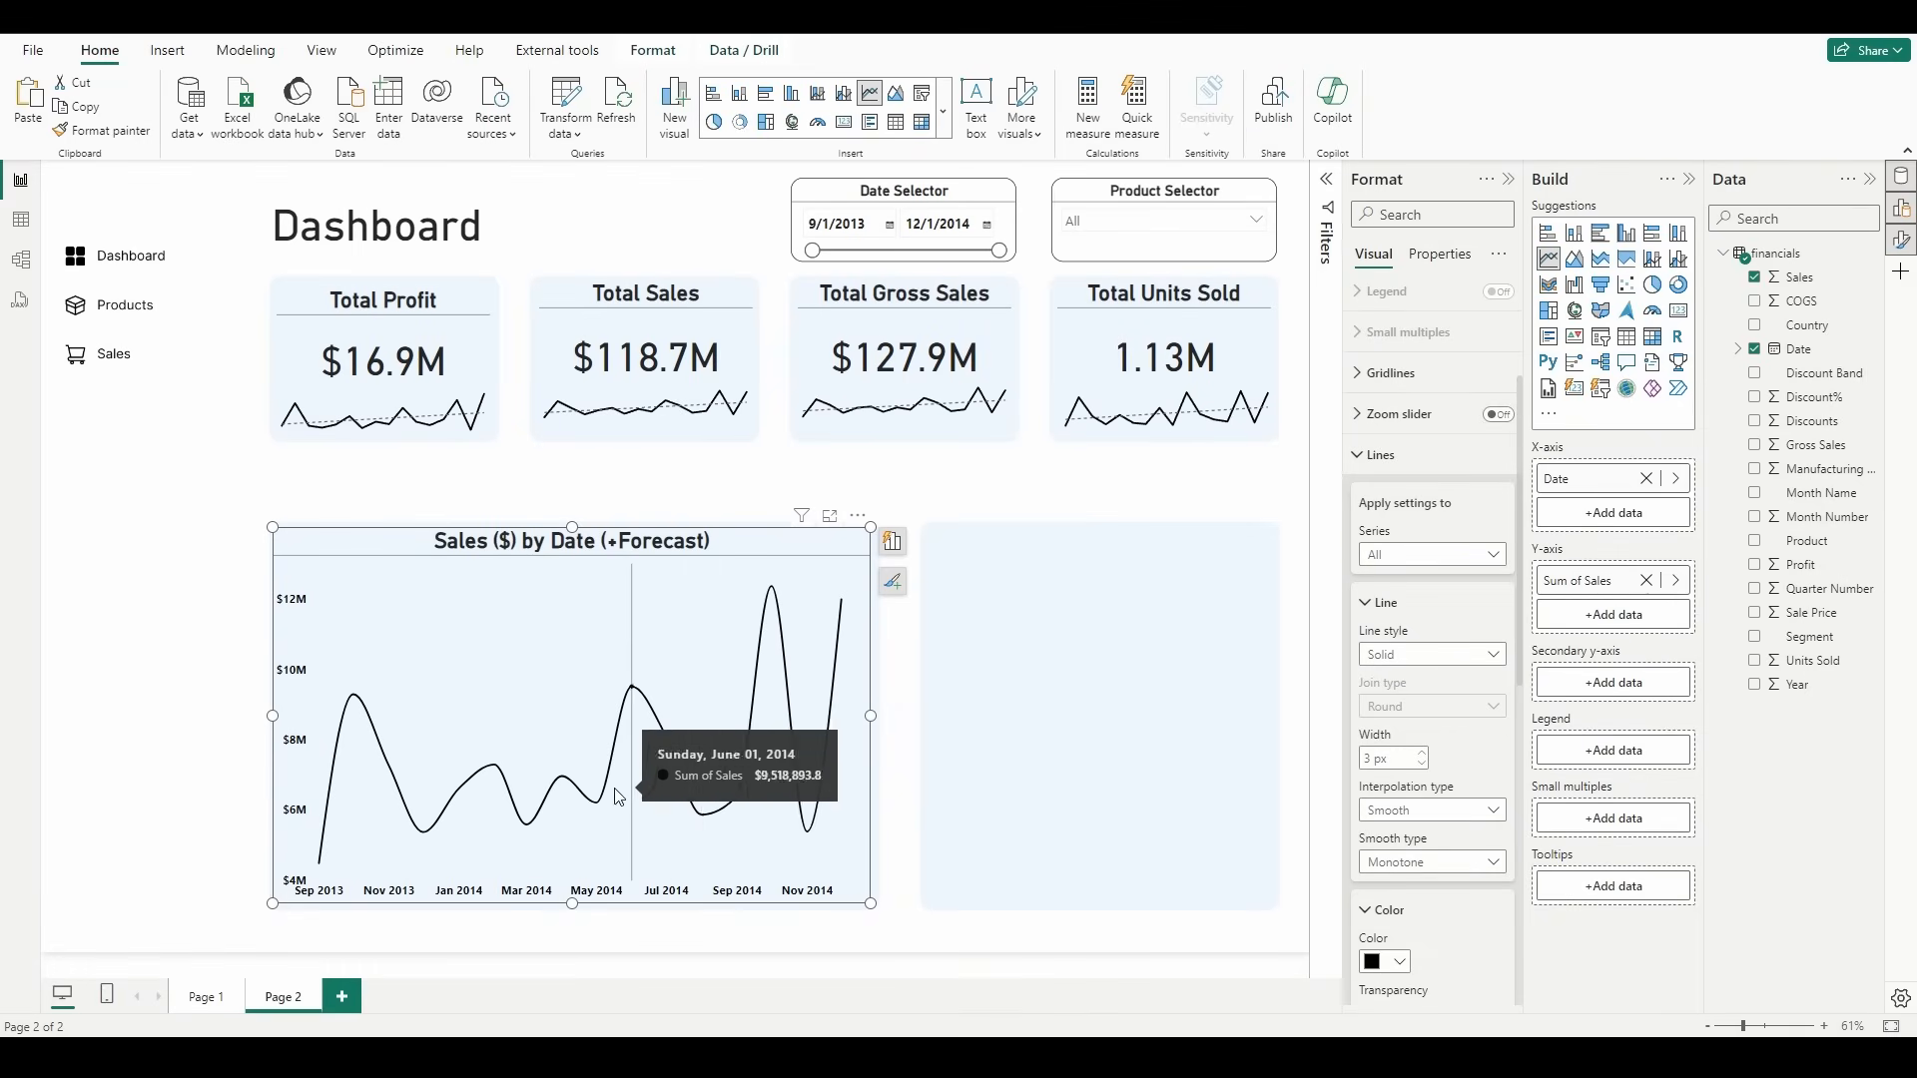
pyautogui.moveTo(679, 434)
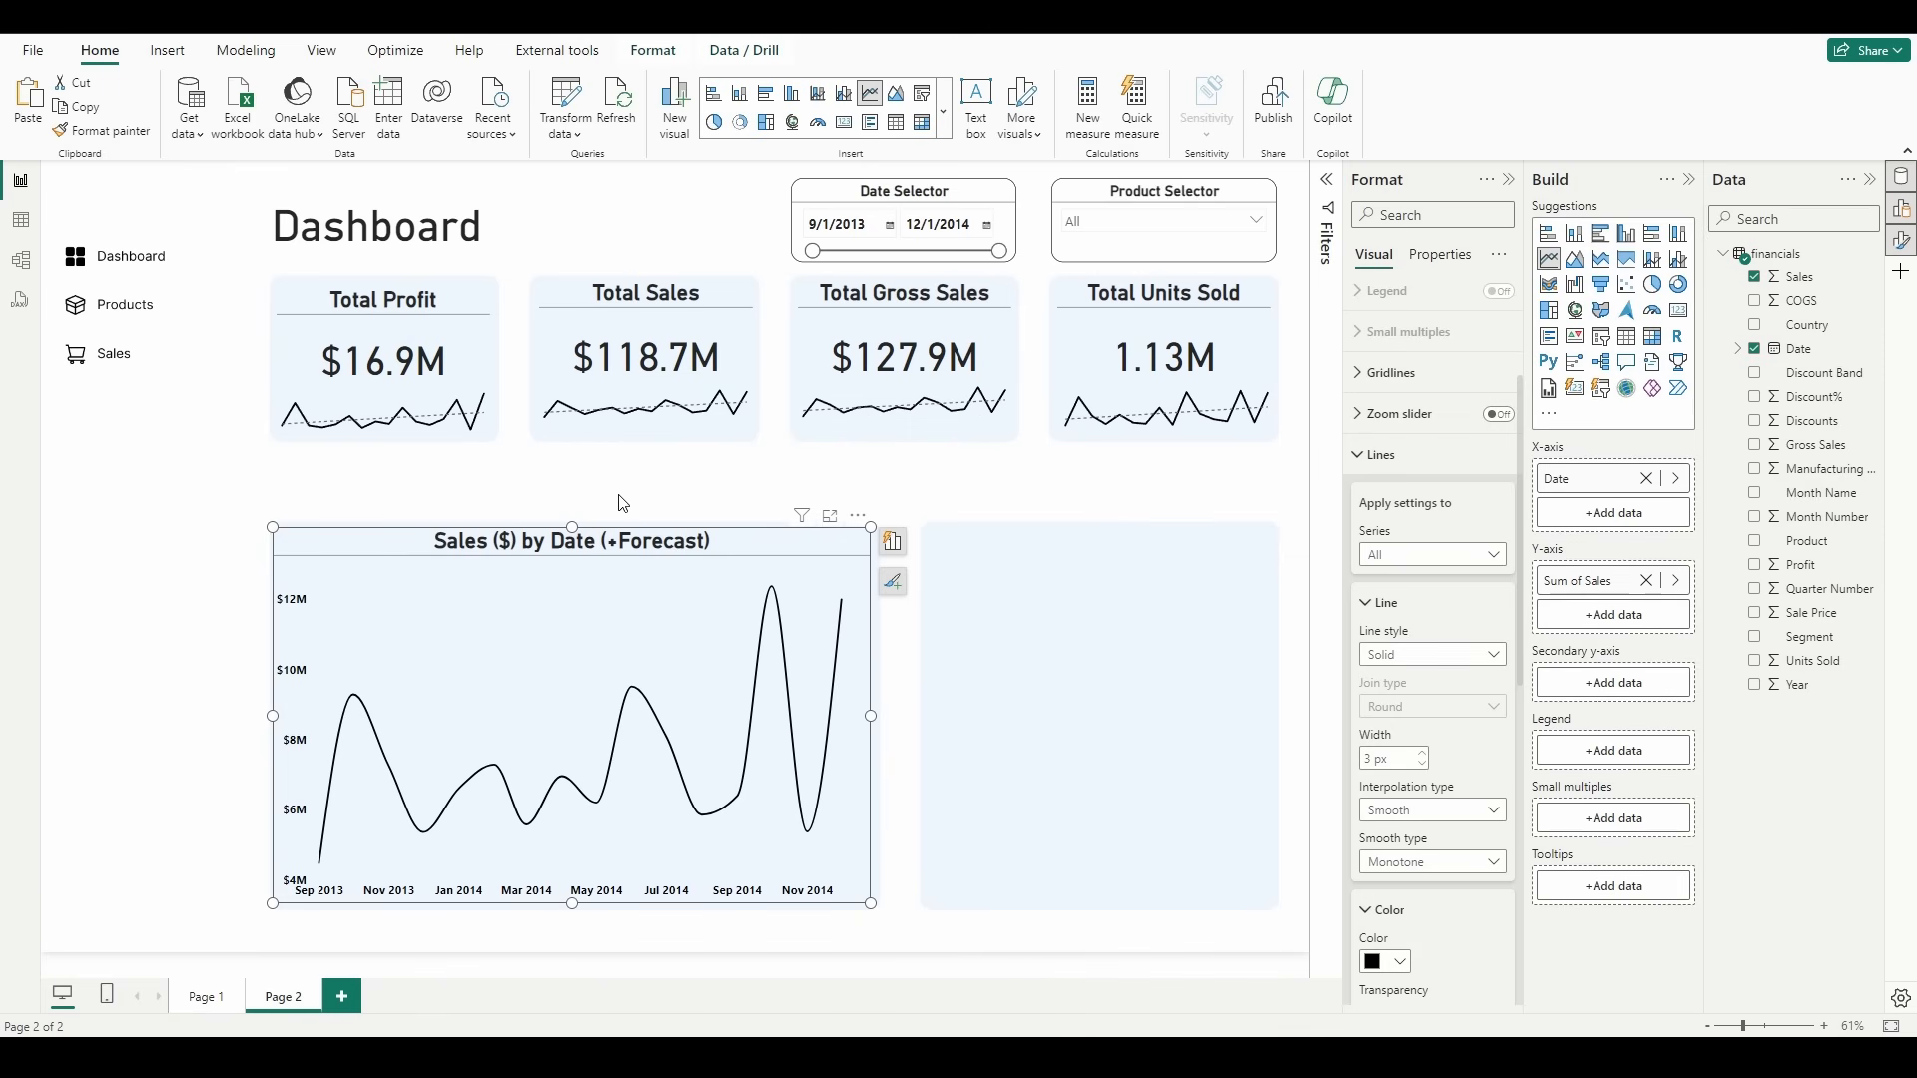
pyautogui.moveTo(574, 427)
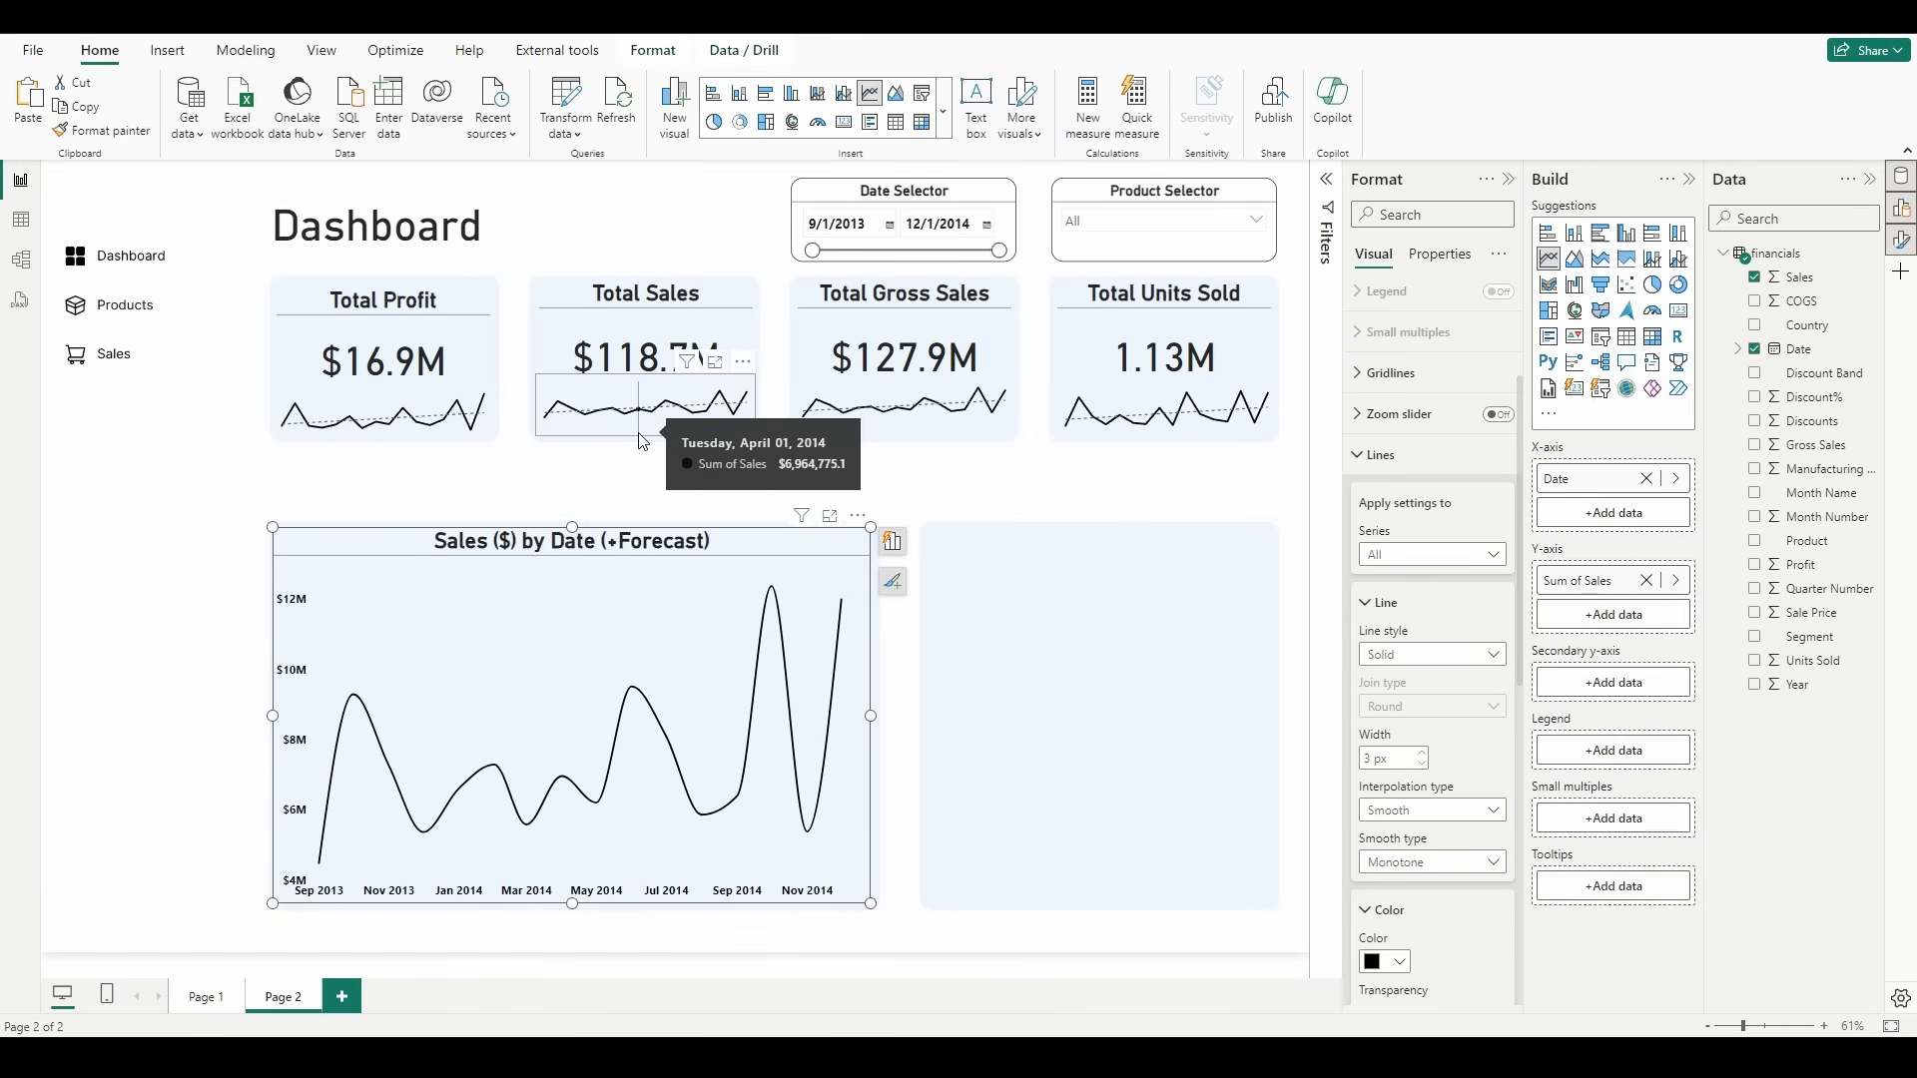
# Step: Try the Step interpolation type on the sales chart's line and return it to Smooth
pyautogui.click(1422, 813)
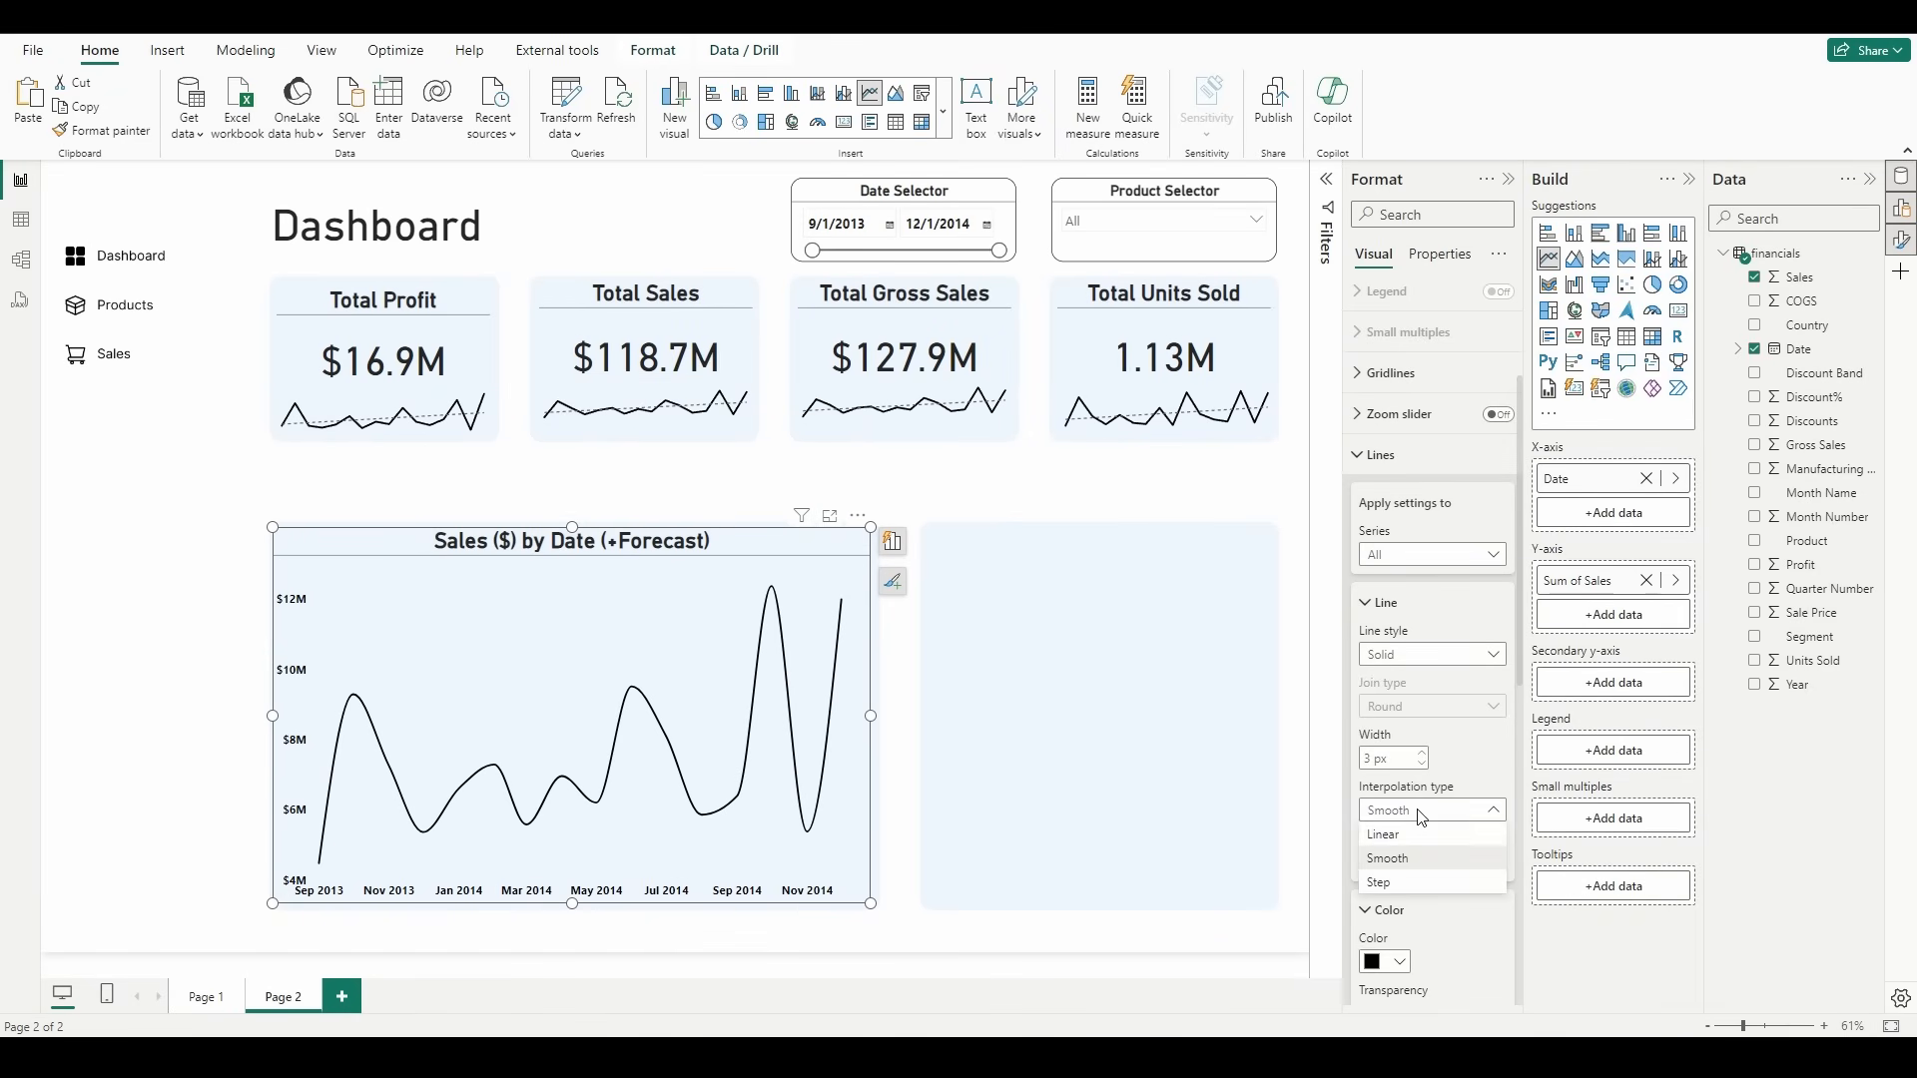
pyautogui.click(1390, 883)
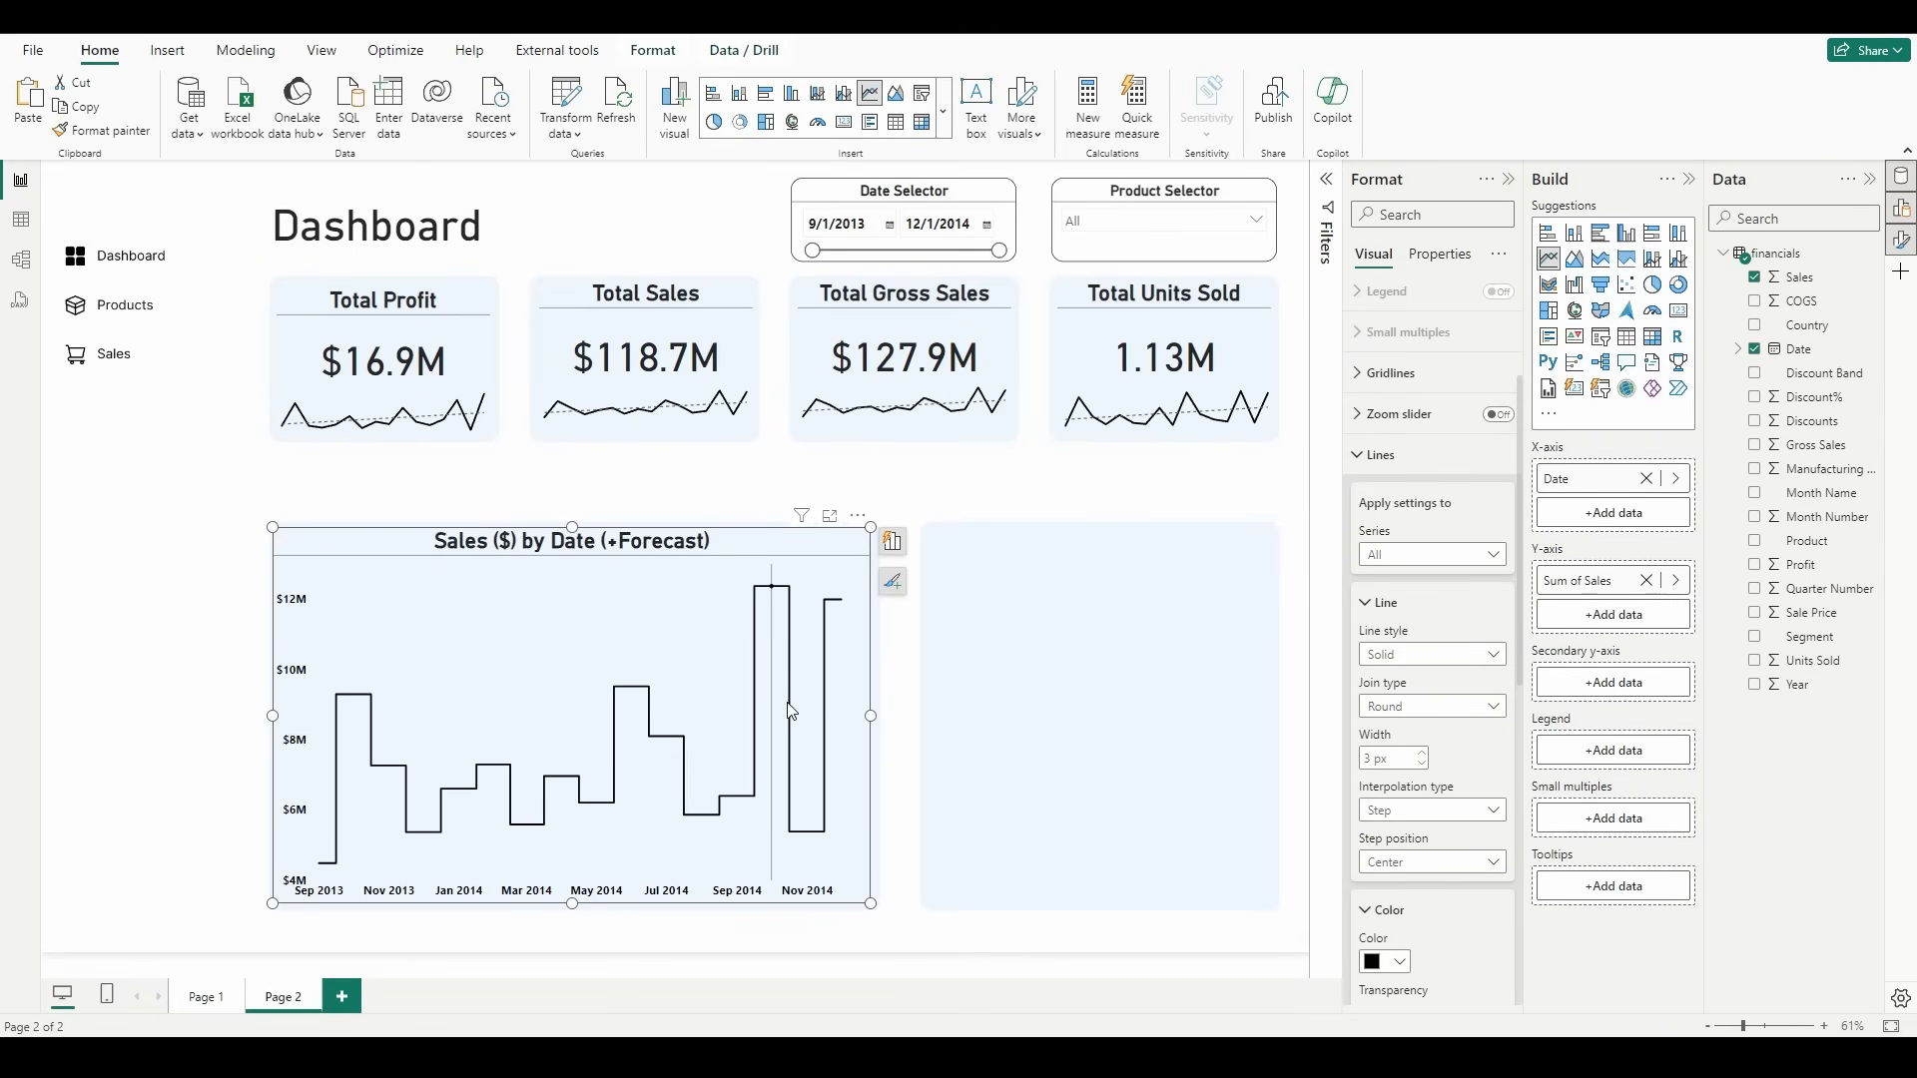
pyautogui.moveTo(791, 711)
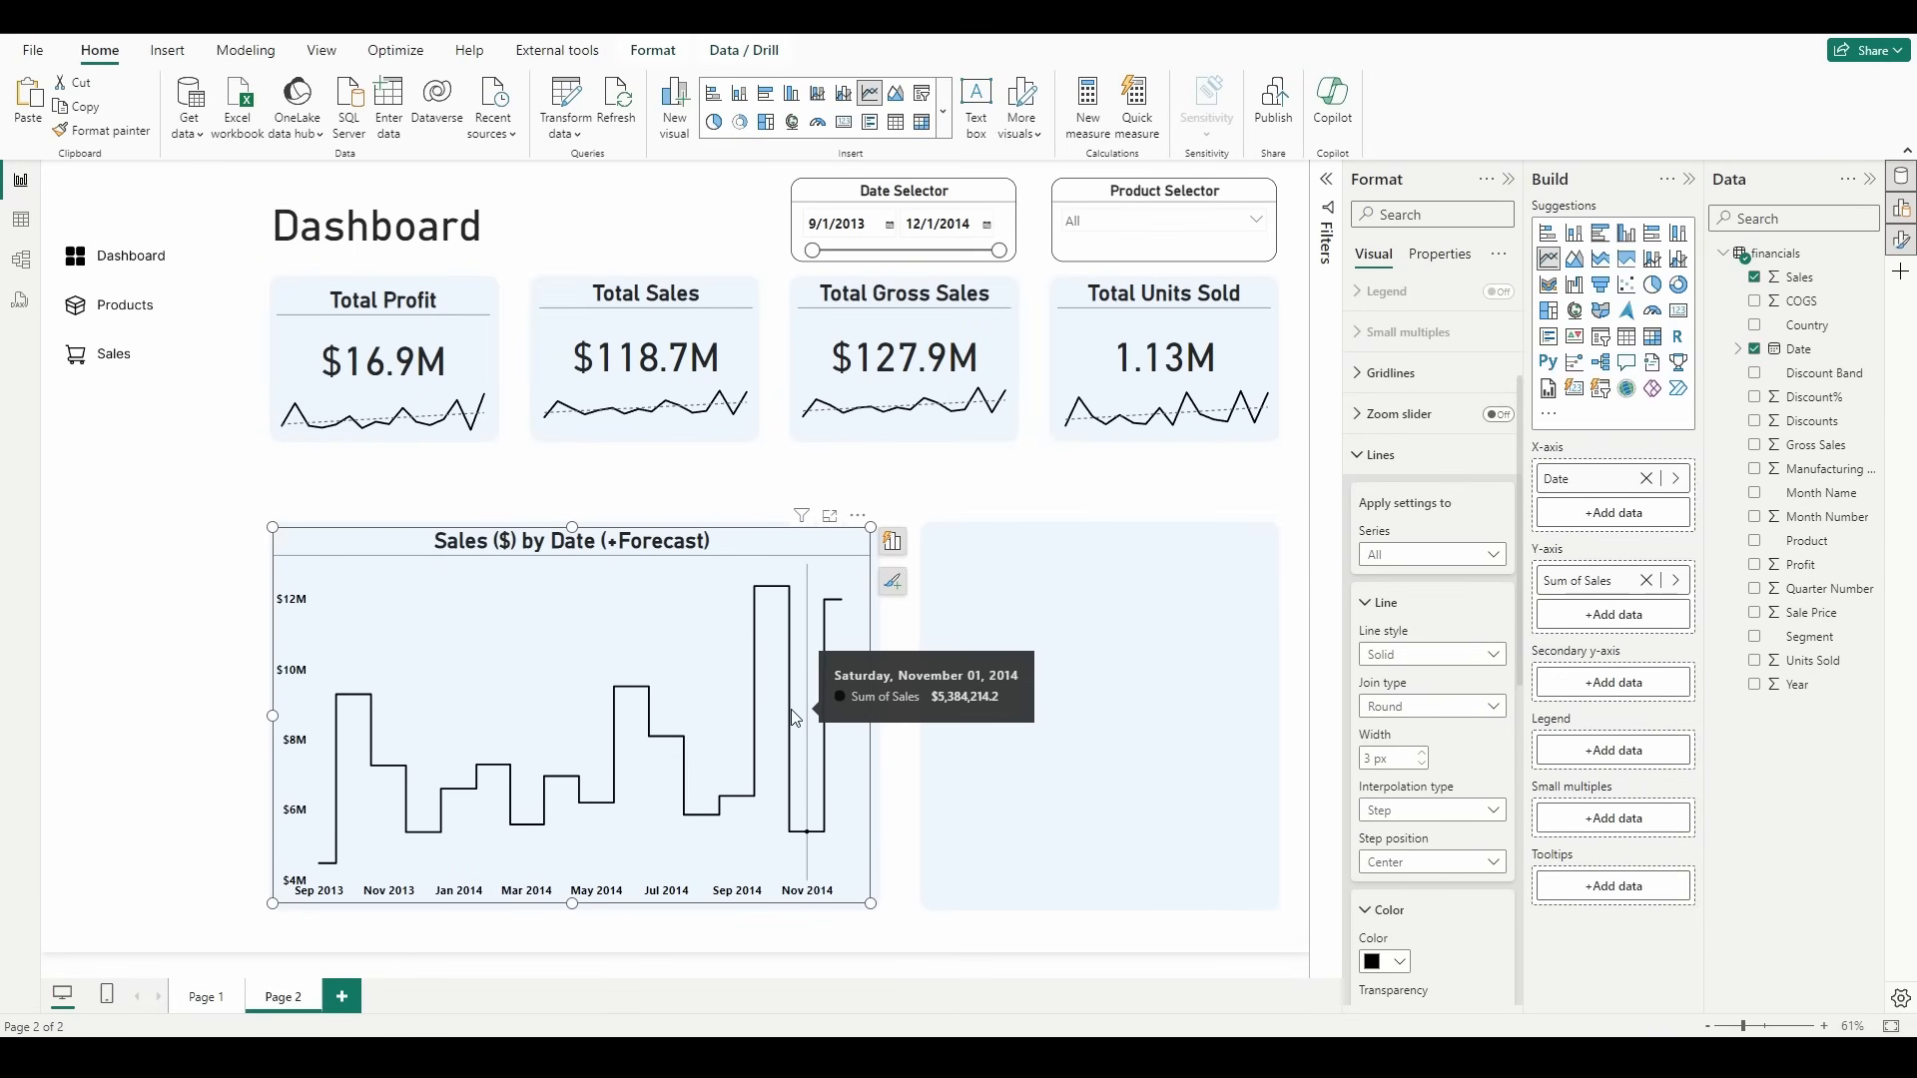
pyautogui.click(1428, 809)
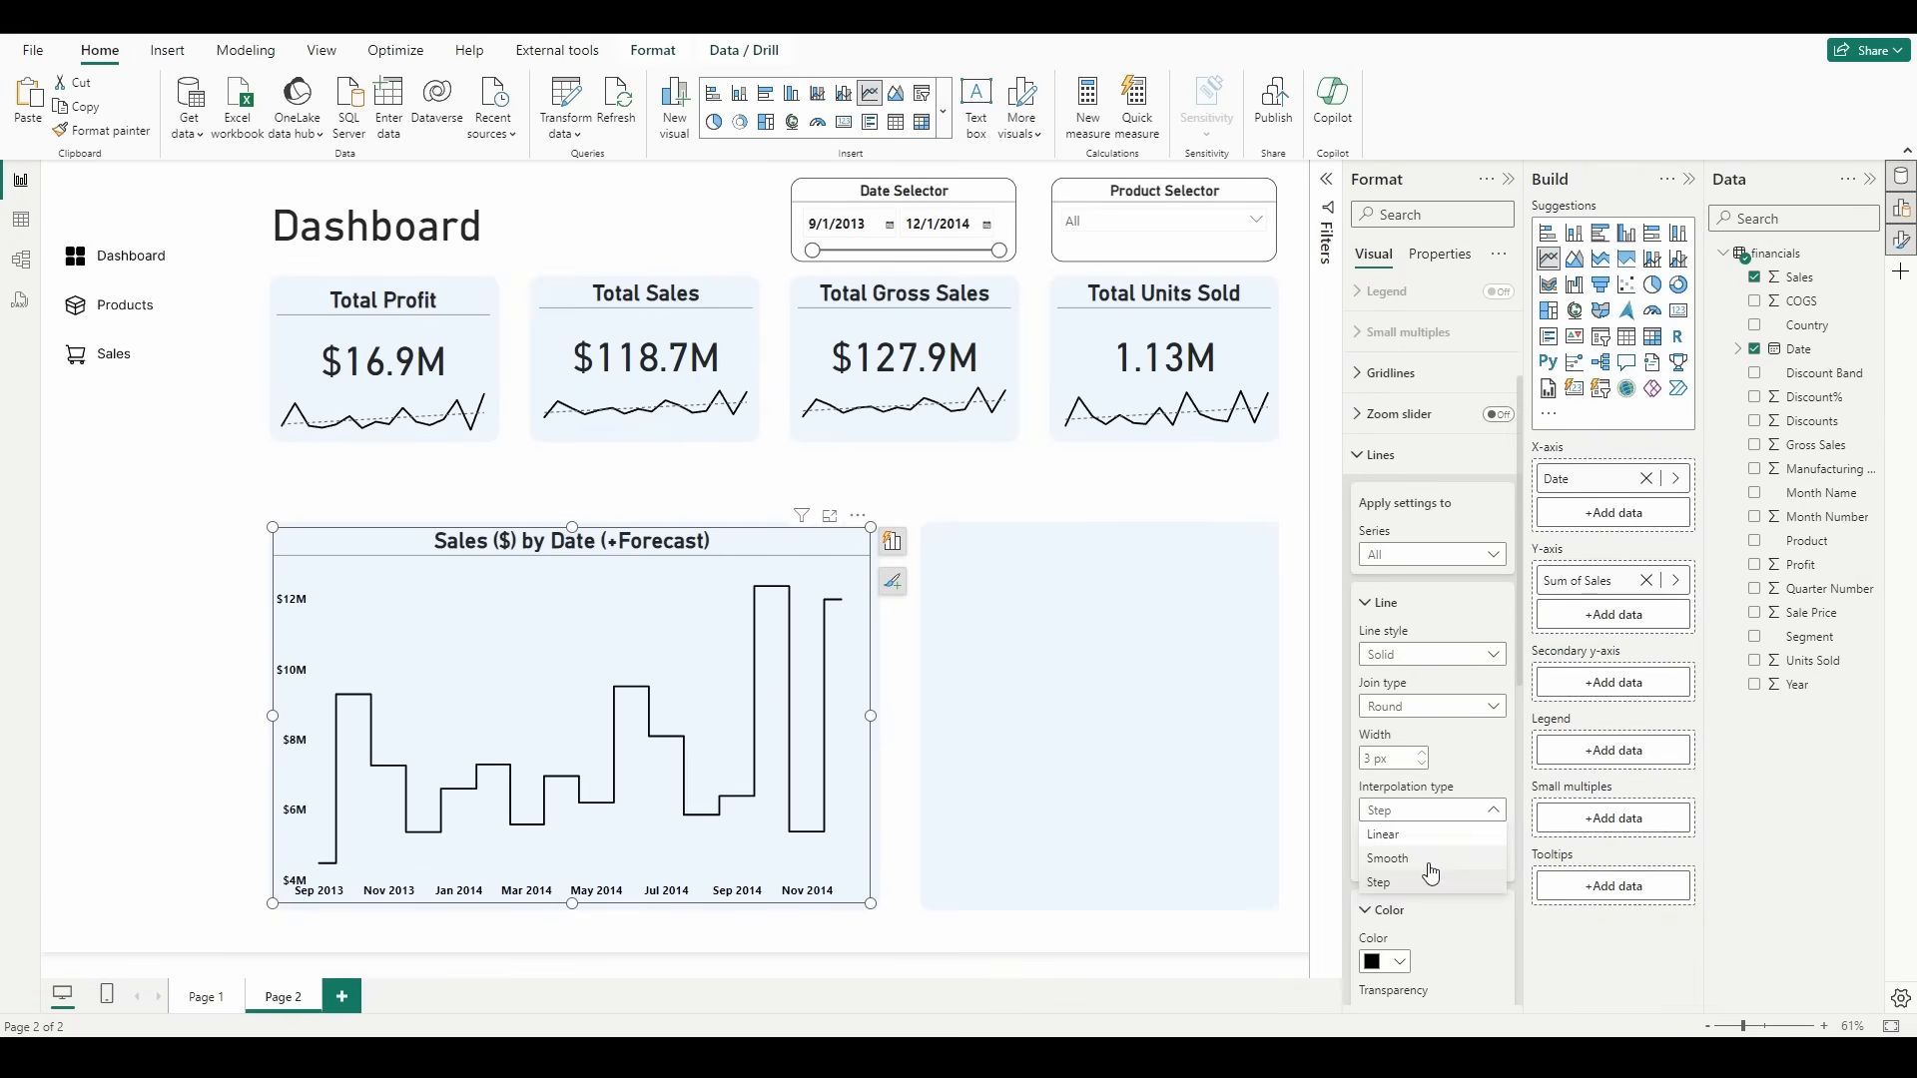
pyautogui.click(1430, 860)
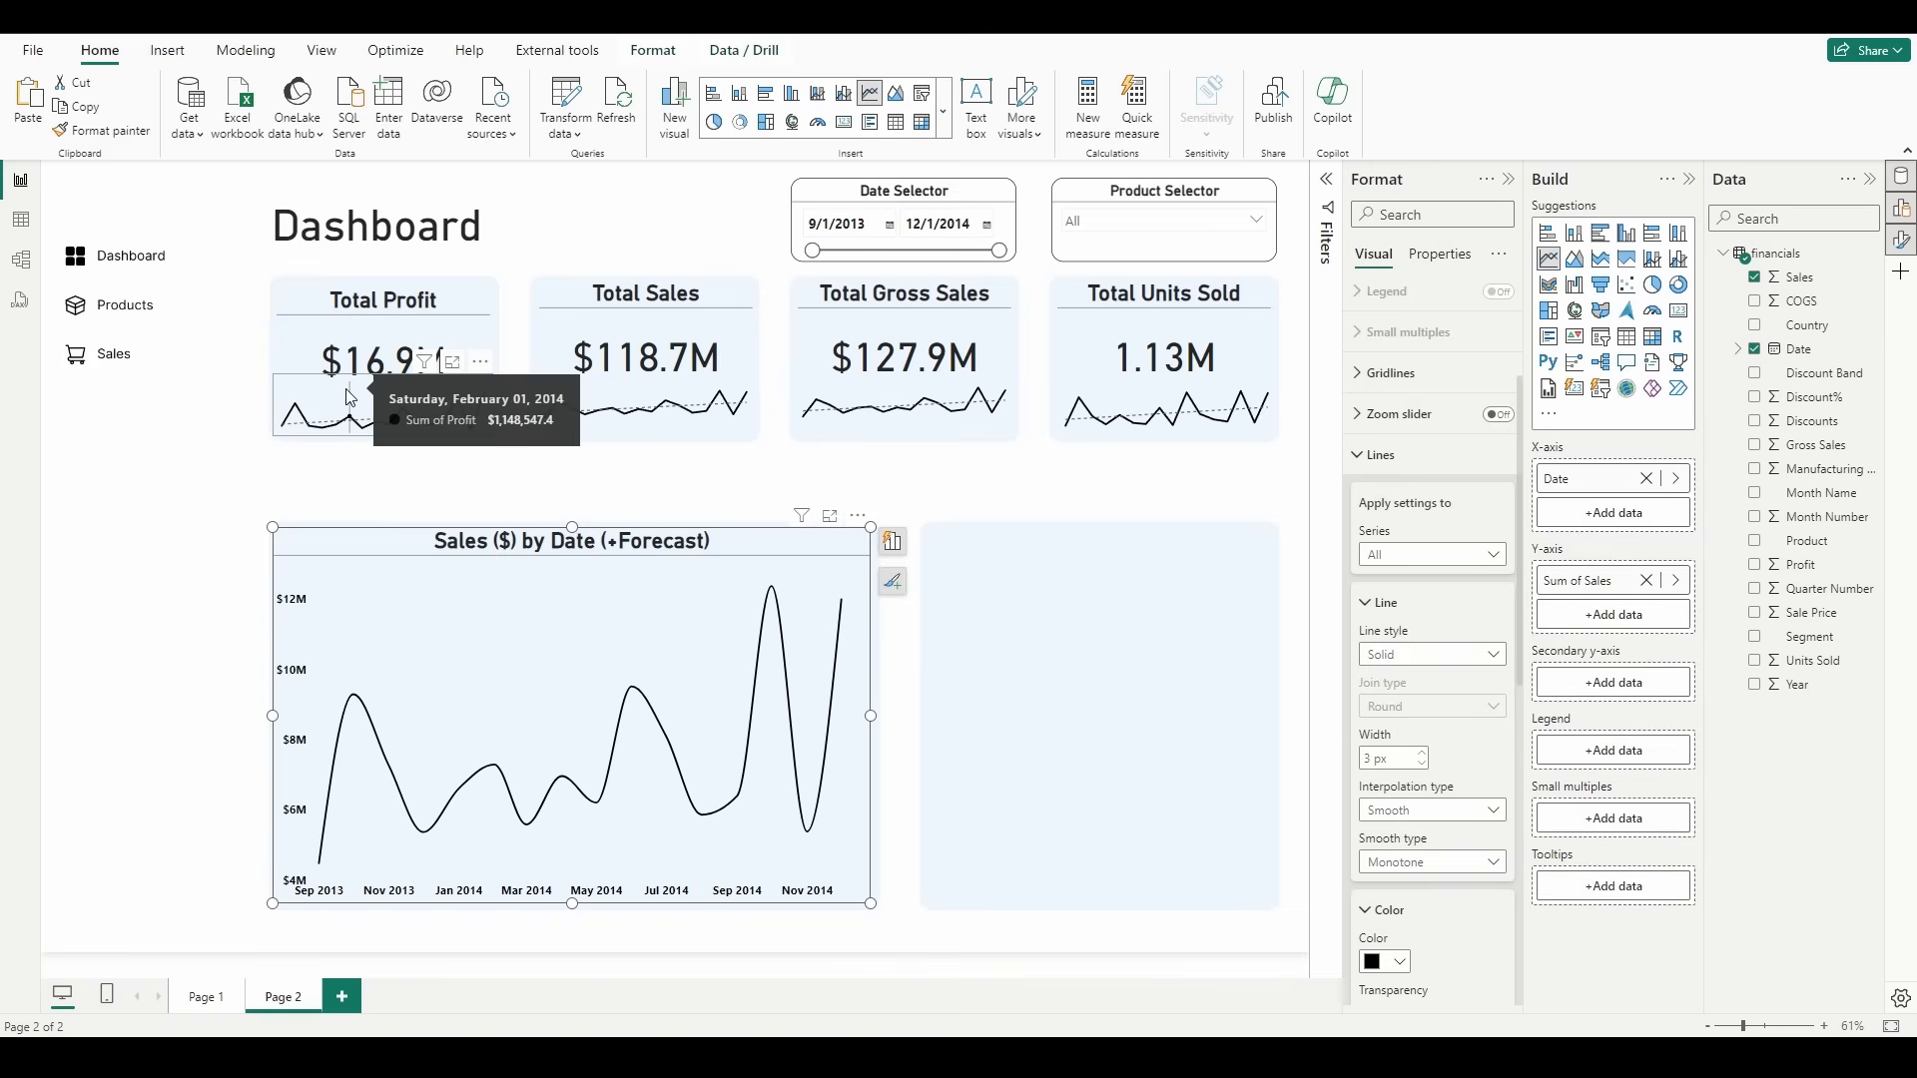
# Step: Turn on the trend line for the sales by date chart
pyautogui.click(1195, 491)
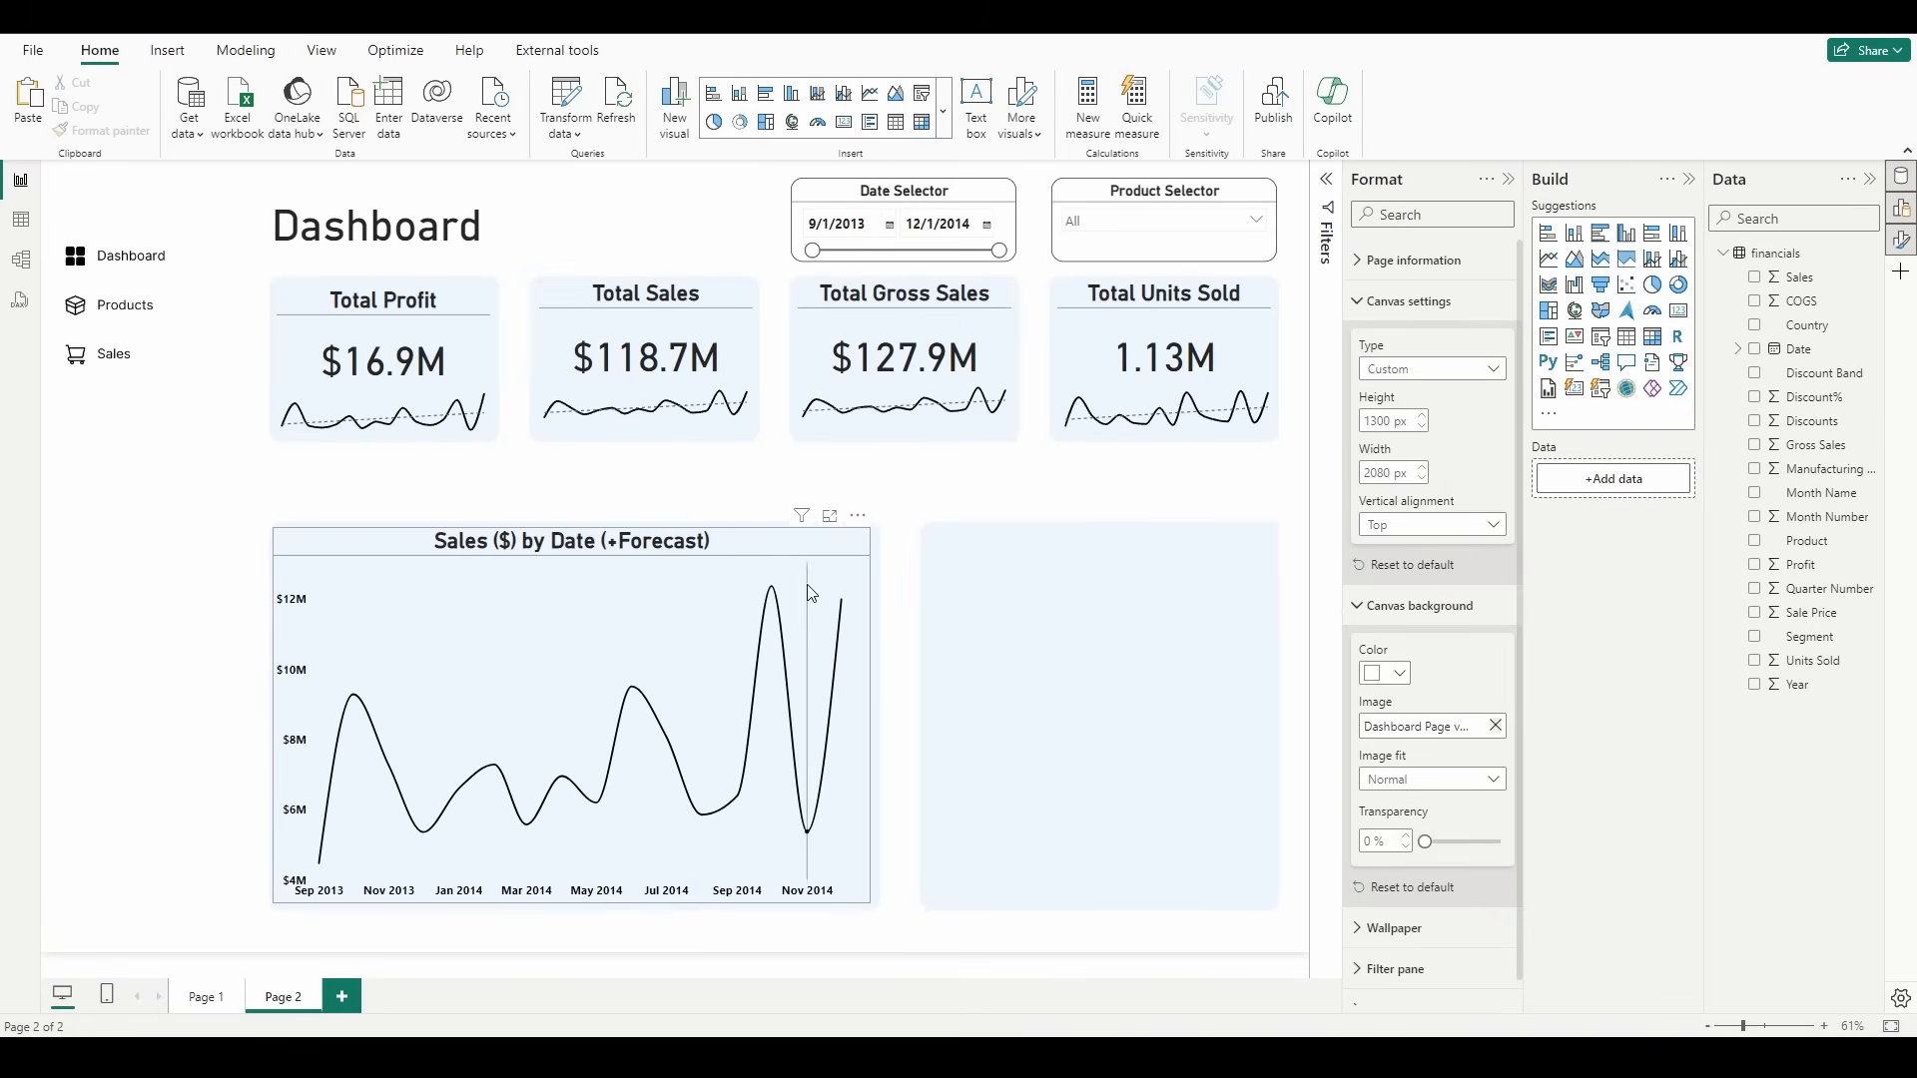
pyautogui.click(764, 545)
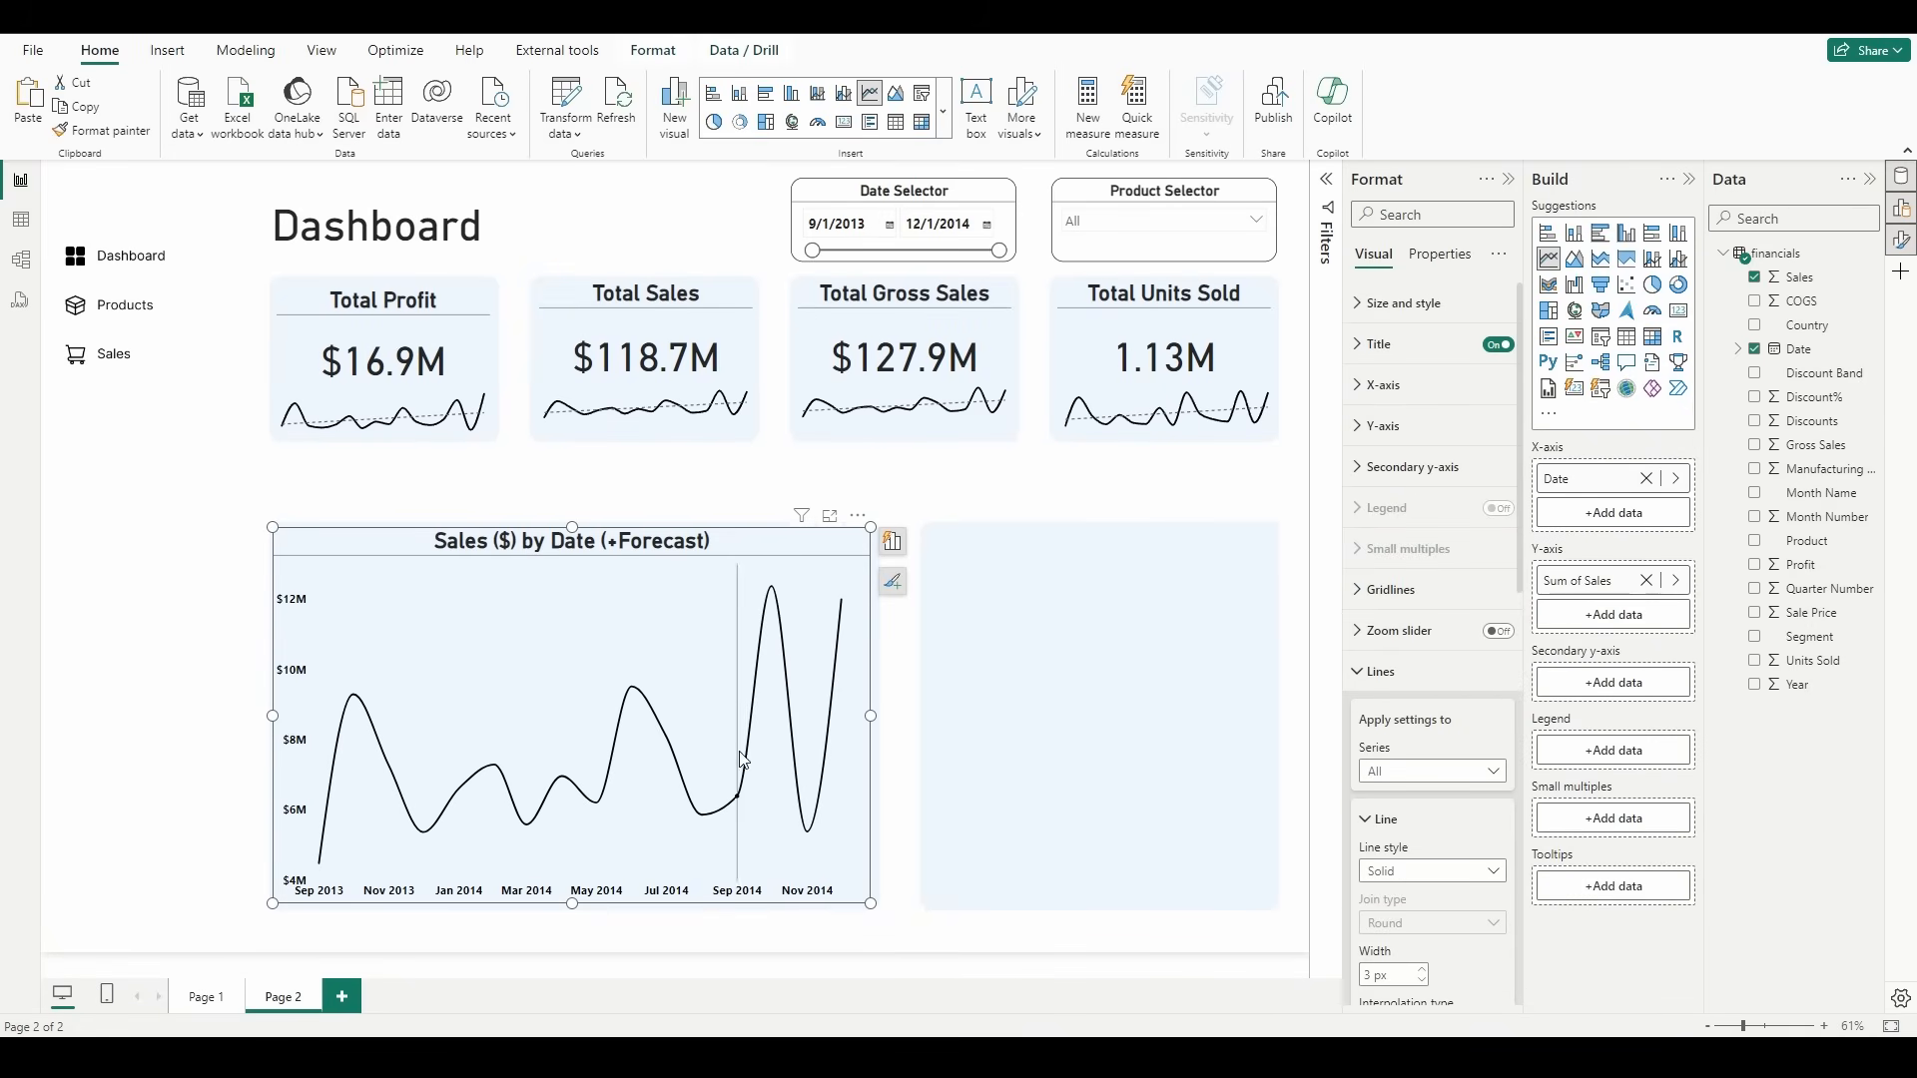
pyautogui.click(1444, 673)
pyautogui.scroll(-3, 1427, 669)
pyautogui.click(1418, 700)
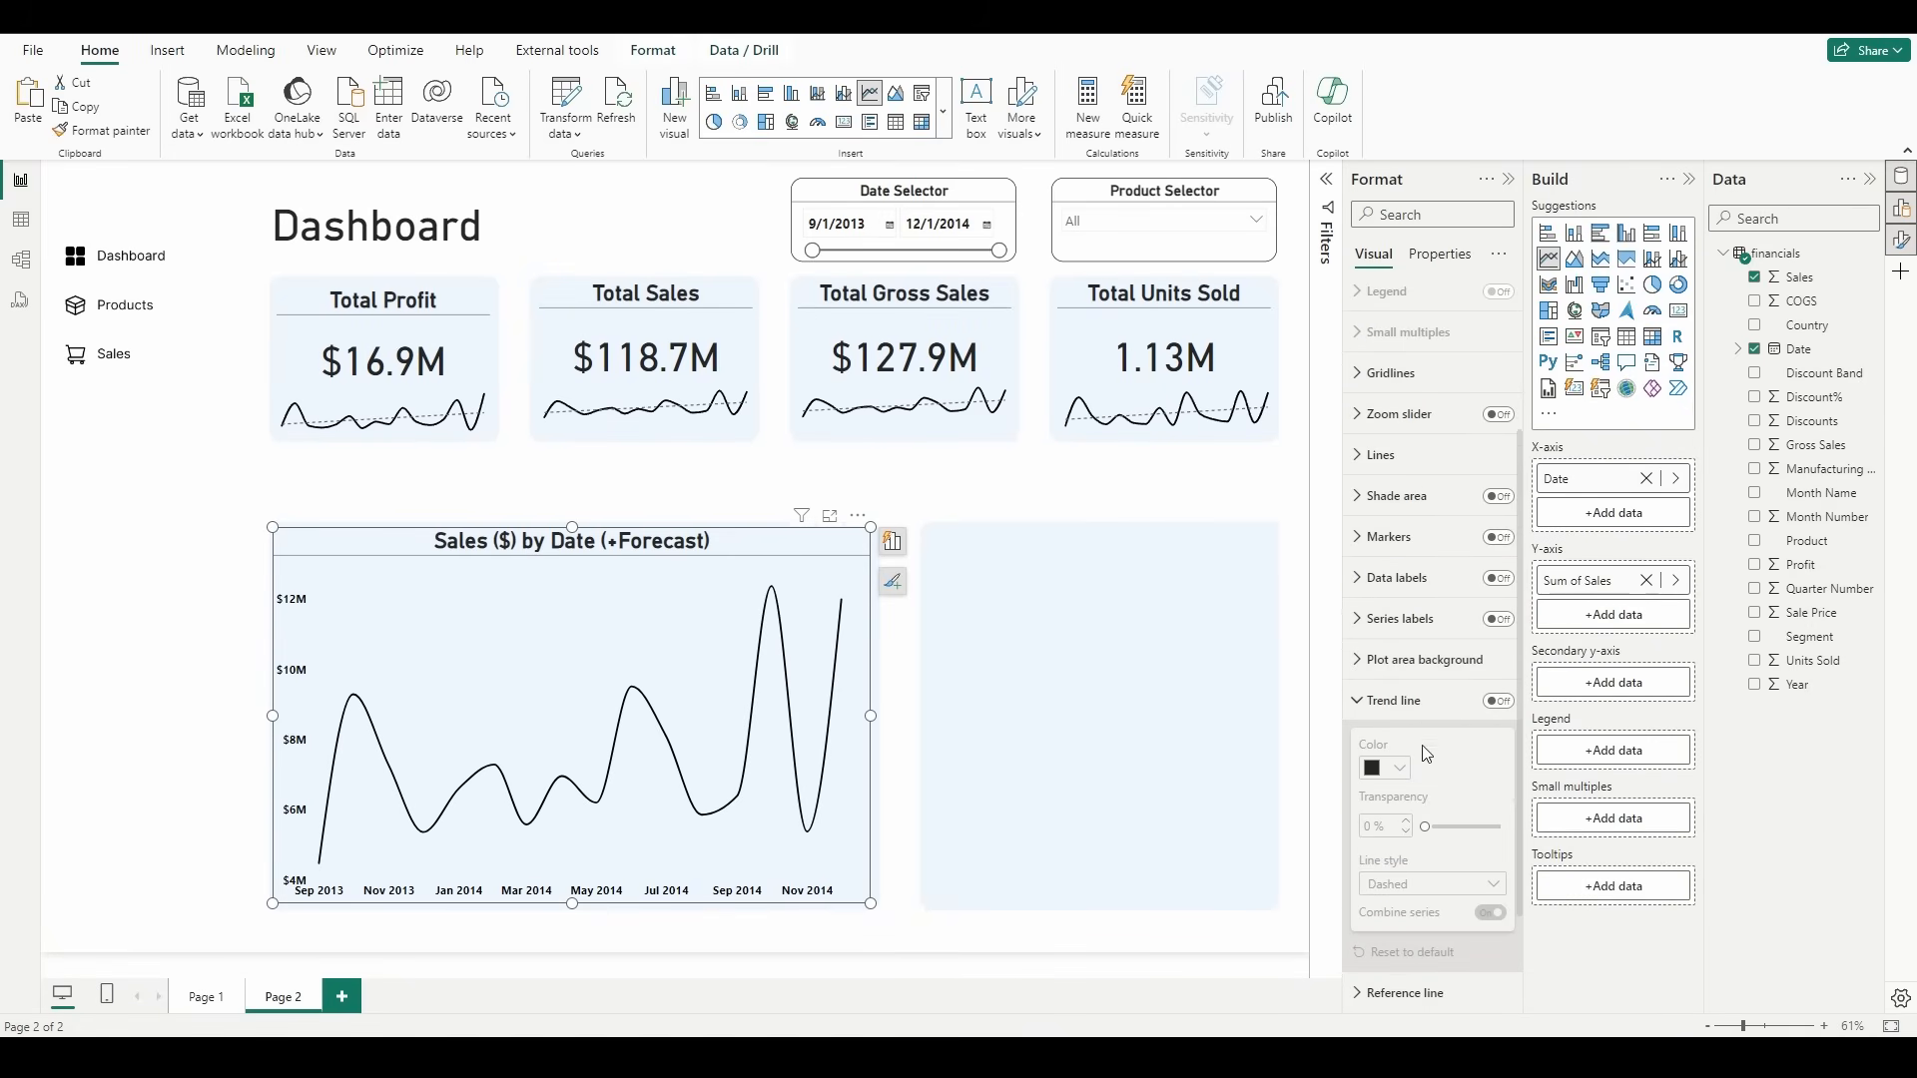
pyautogui.click(1499, 702)
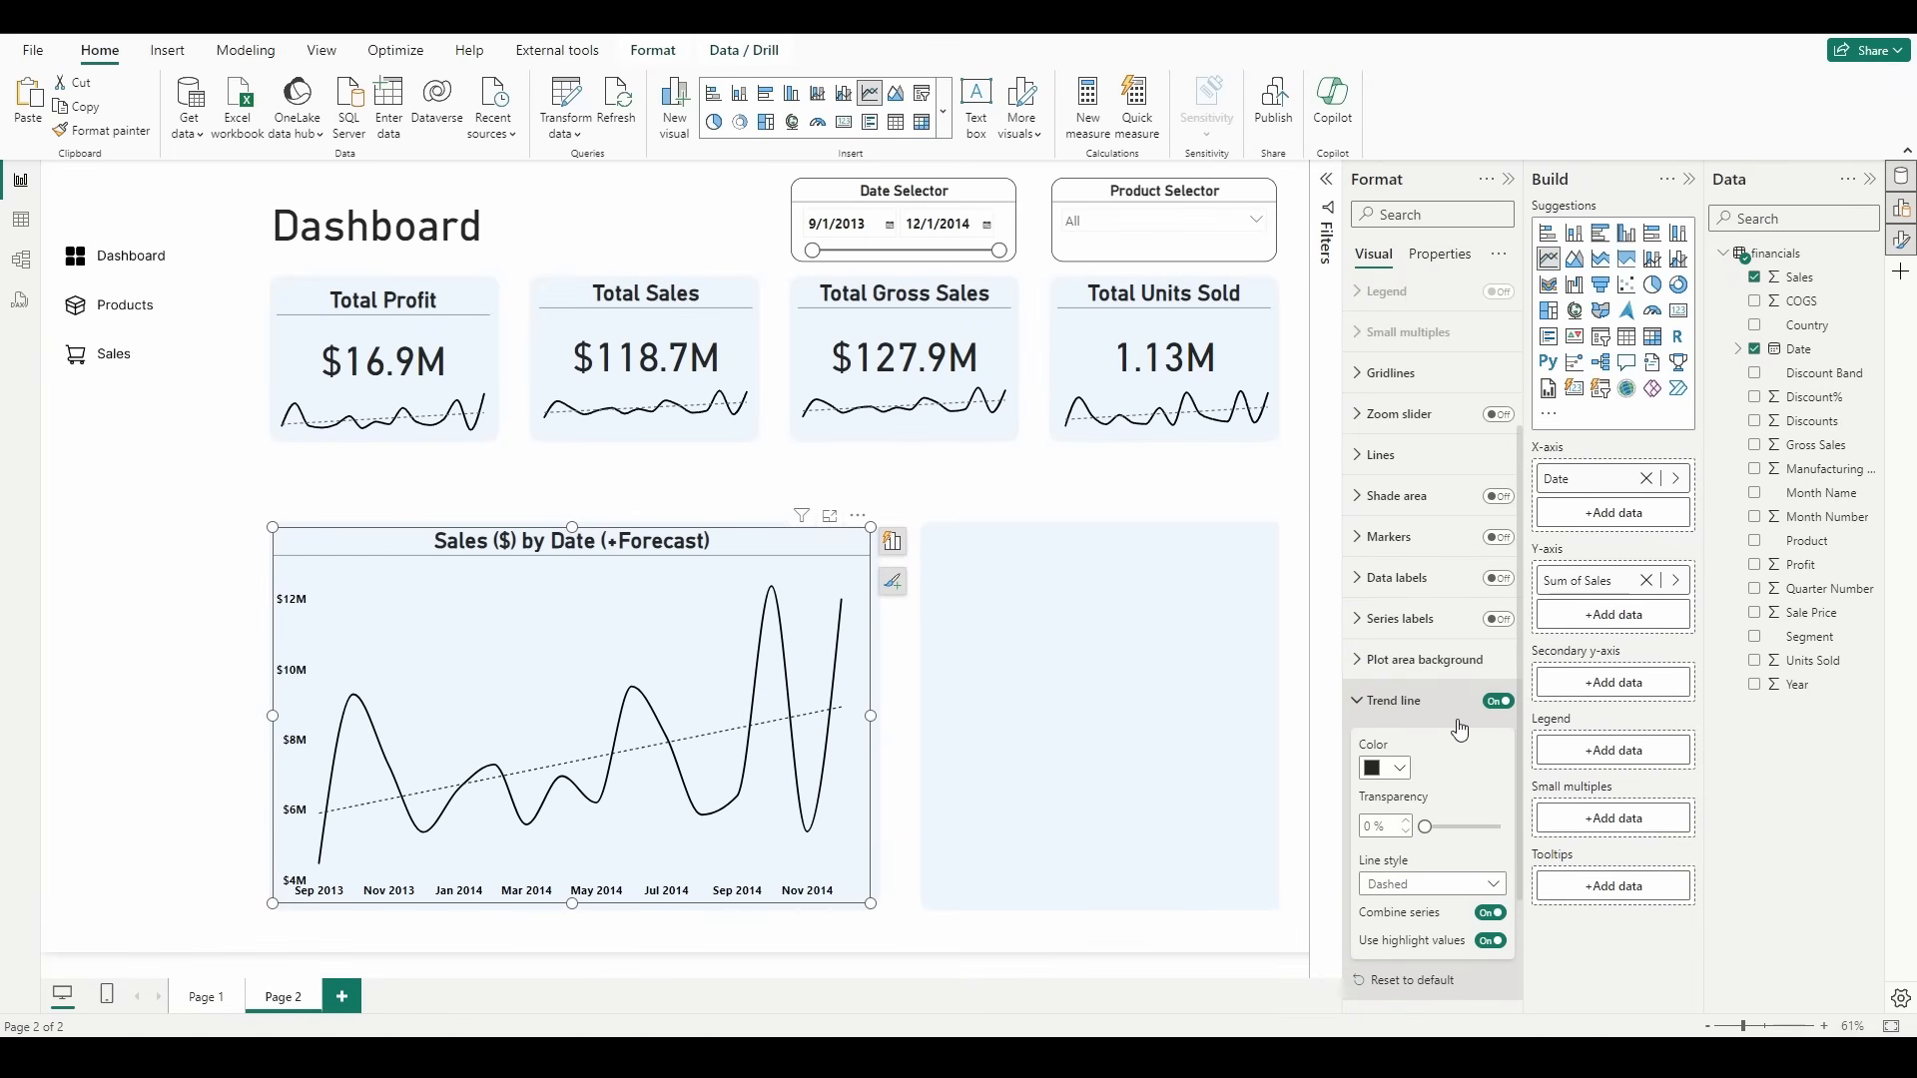
# Step: Turn on the sales chart's forecast and apply a forecast length of 5 points
pyautogui.scroll(-2, 1459, 730)
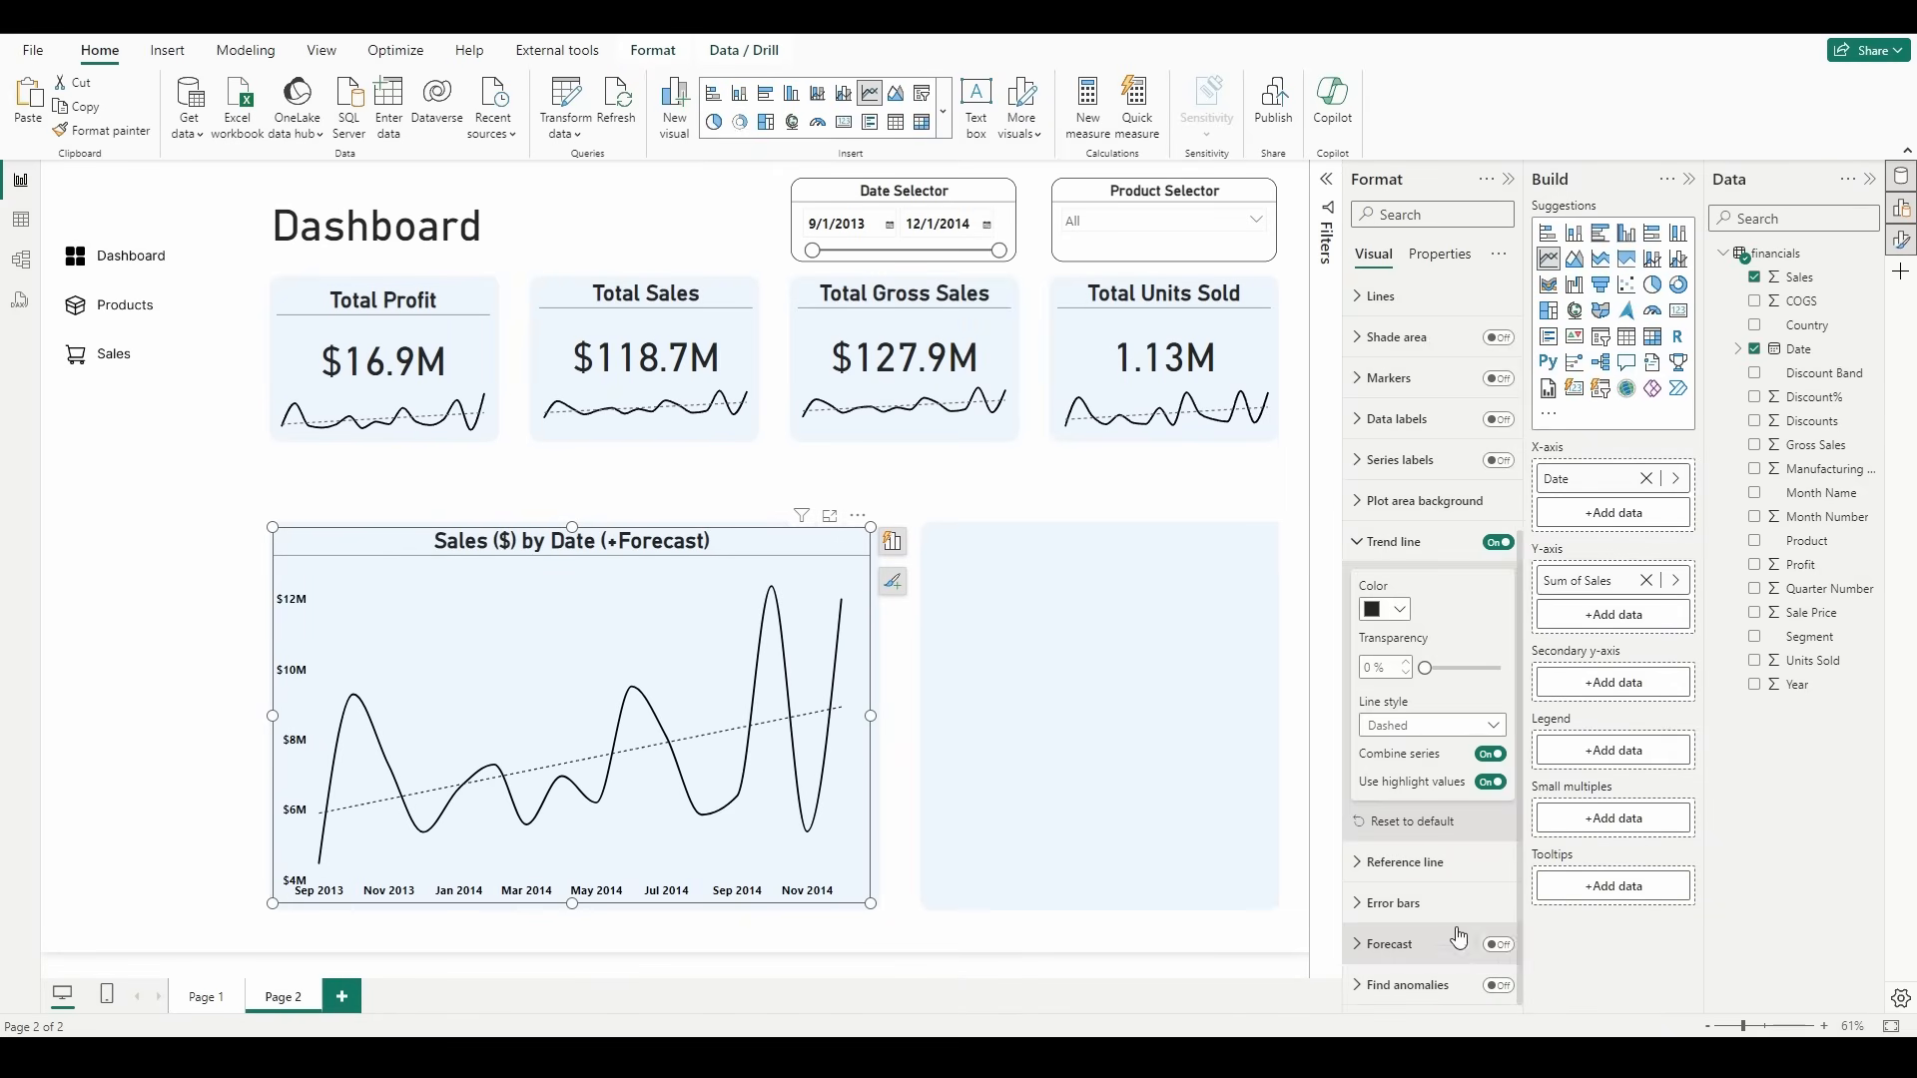
pyautogui.click(1418, 543)
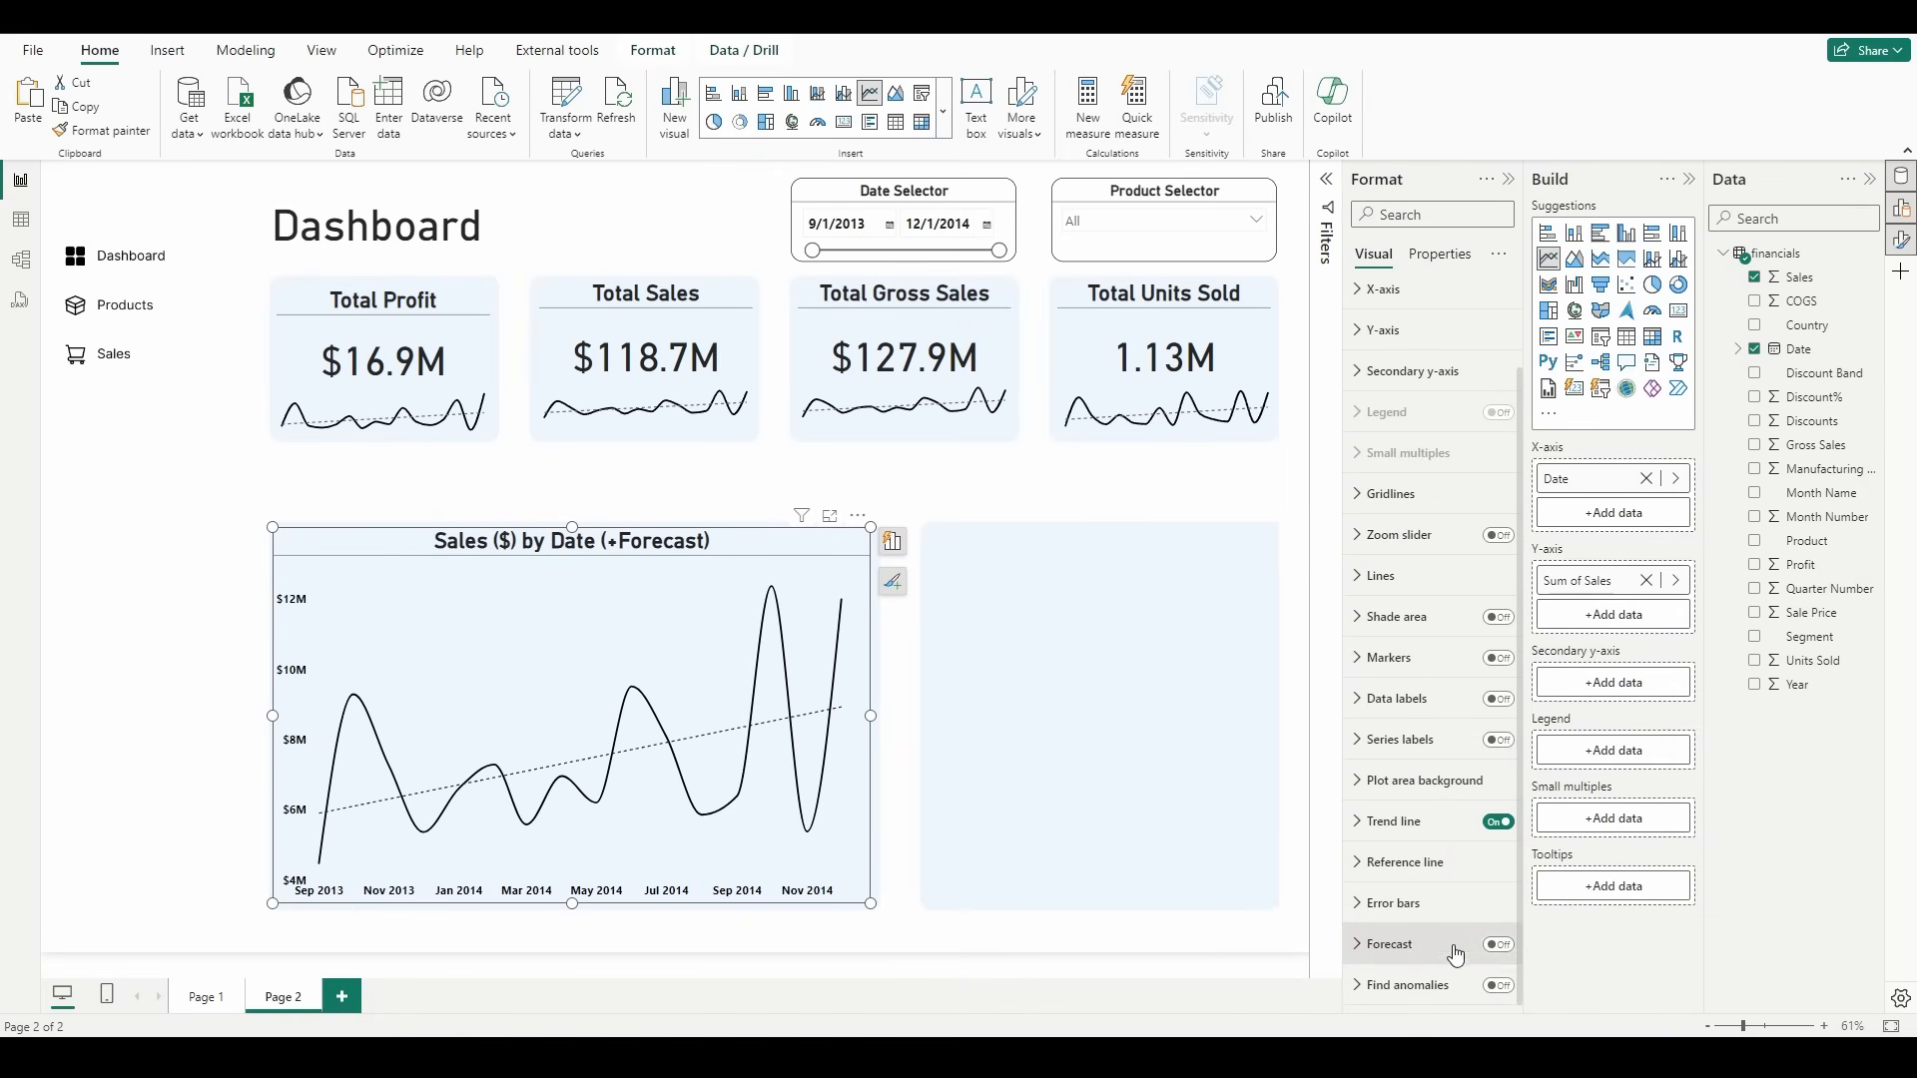
pyautogui.click(1501, 945)
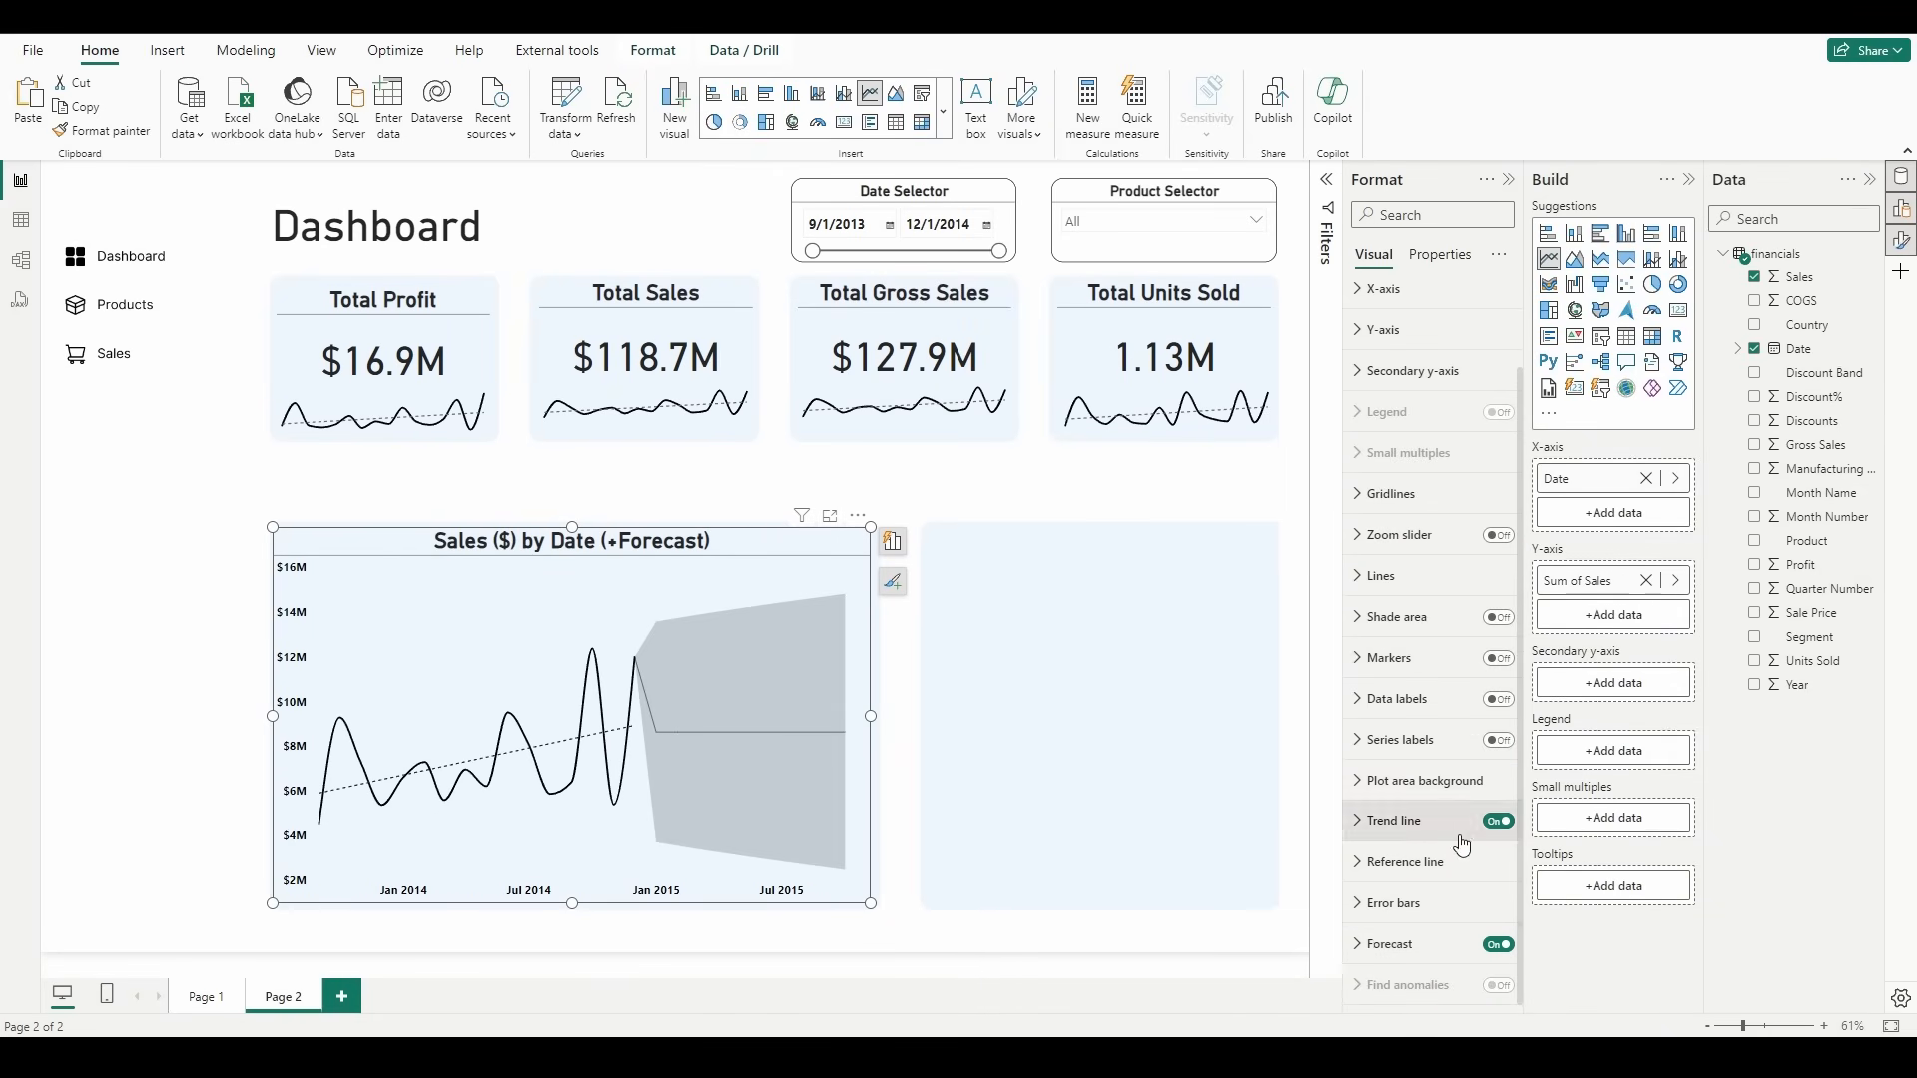
pyautogui.scroll(-5, 1423, 841)
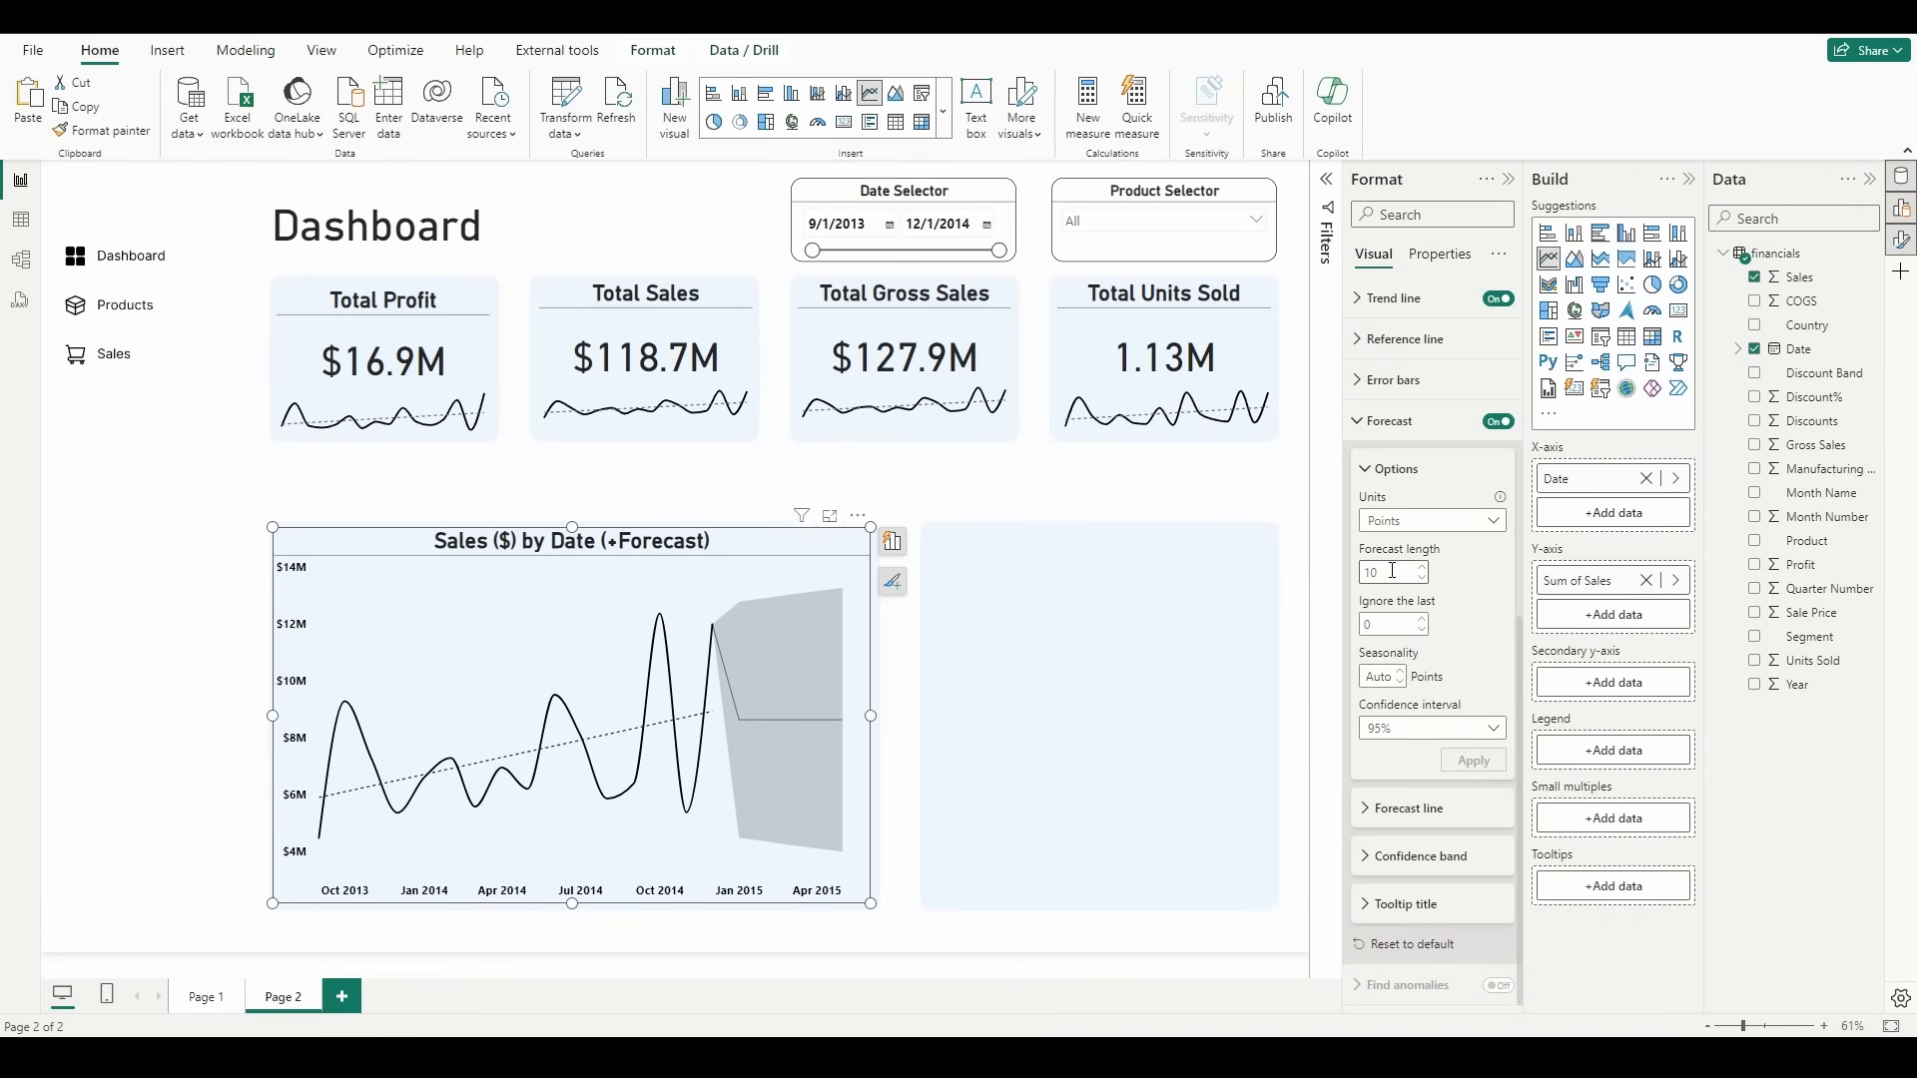
pyautogui.doubleClick(1393, 570)
pyautogui.click(1470, 772)
pyautogui.click(1008, 673)
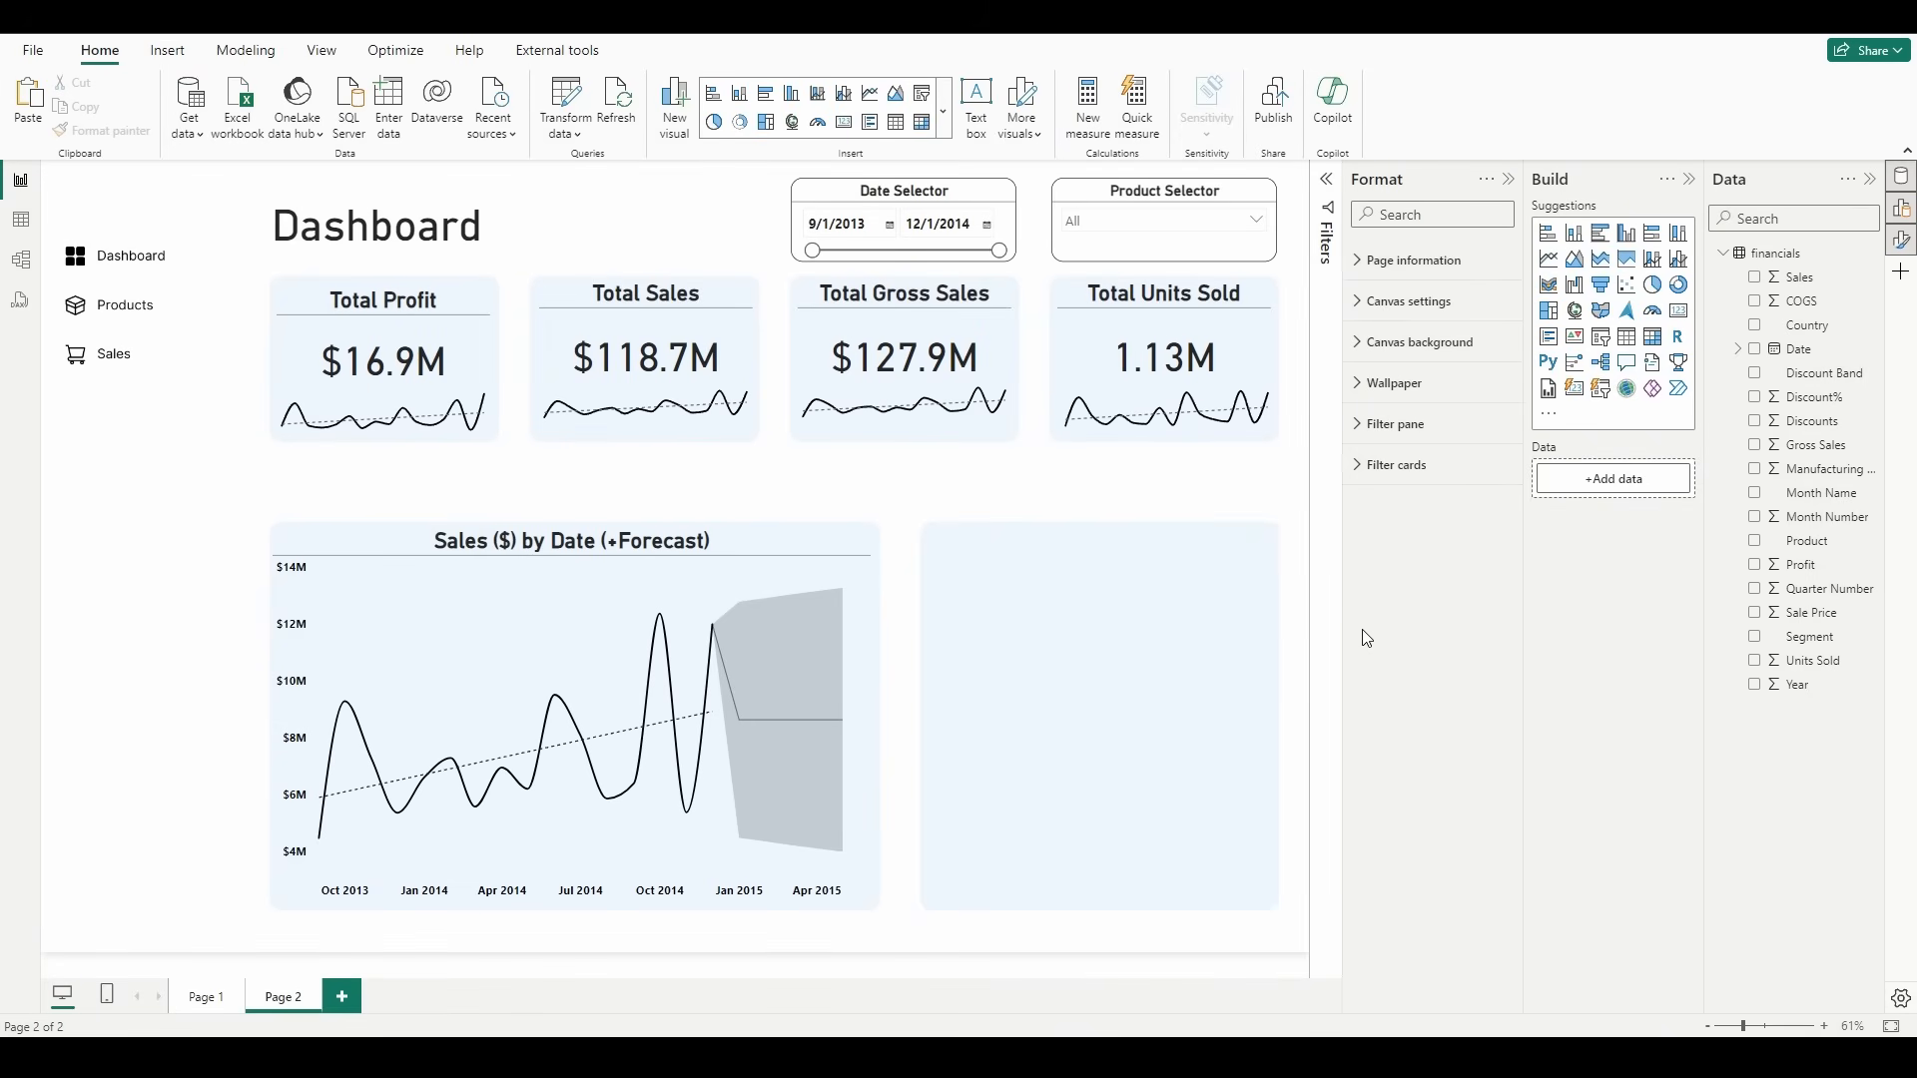
# Step: Add a pie chart and size it to fill the empty light blue panel beside the sales chart
pyautogui.click(1652, 285)
pyautogui.moveTo(176, 501); pyautogui.dragTo(969, 573)
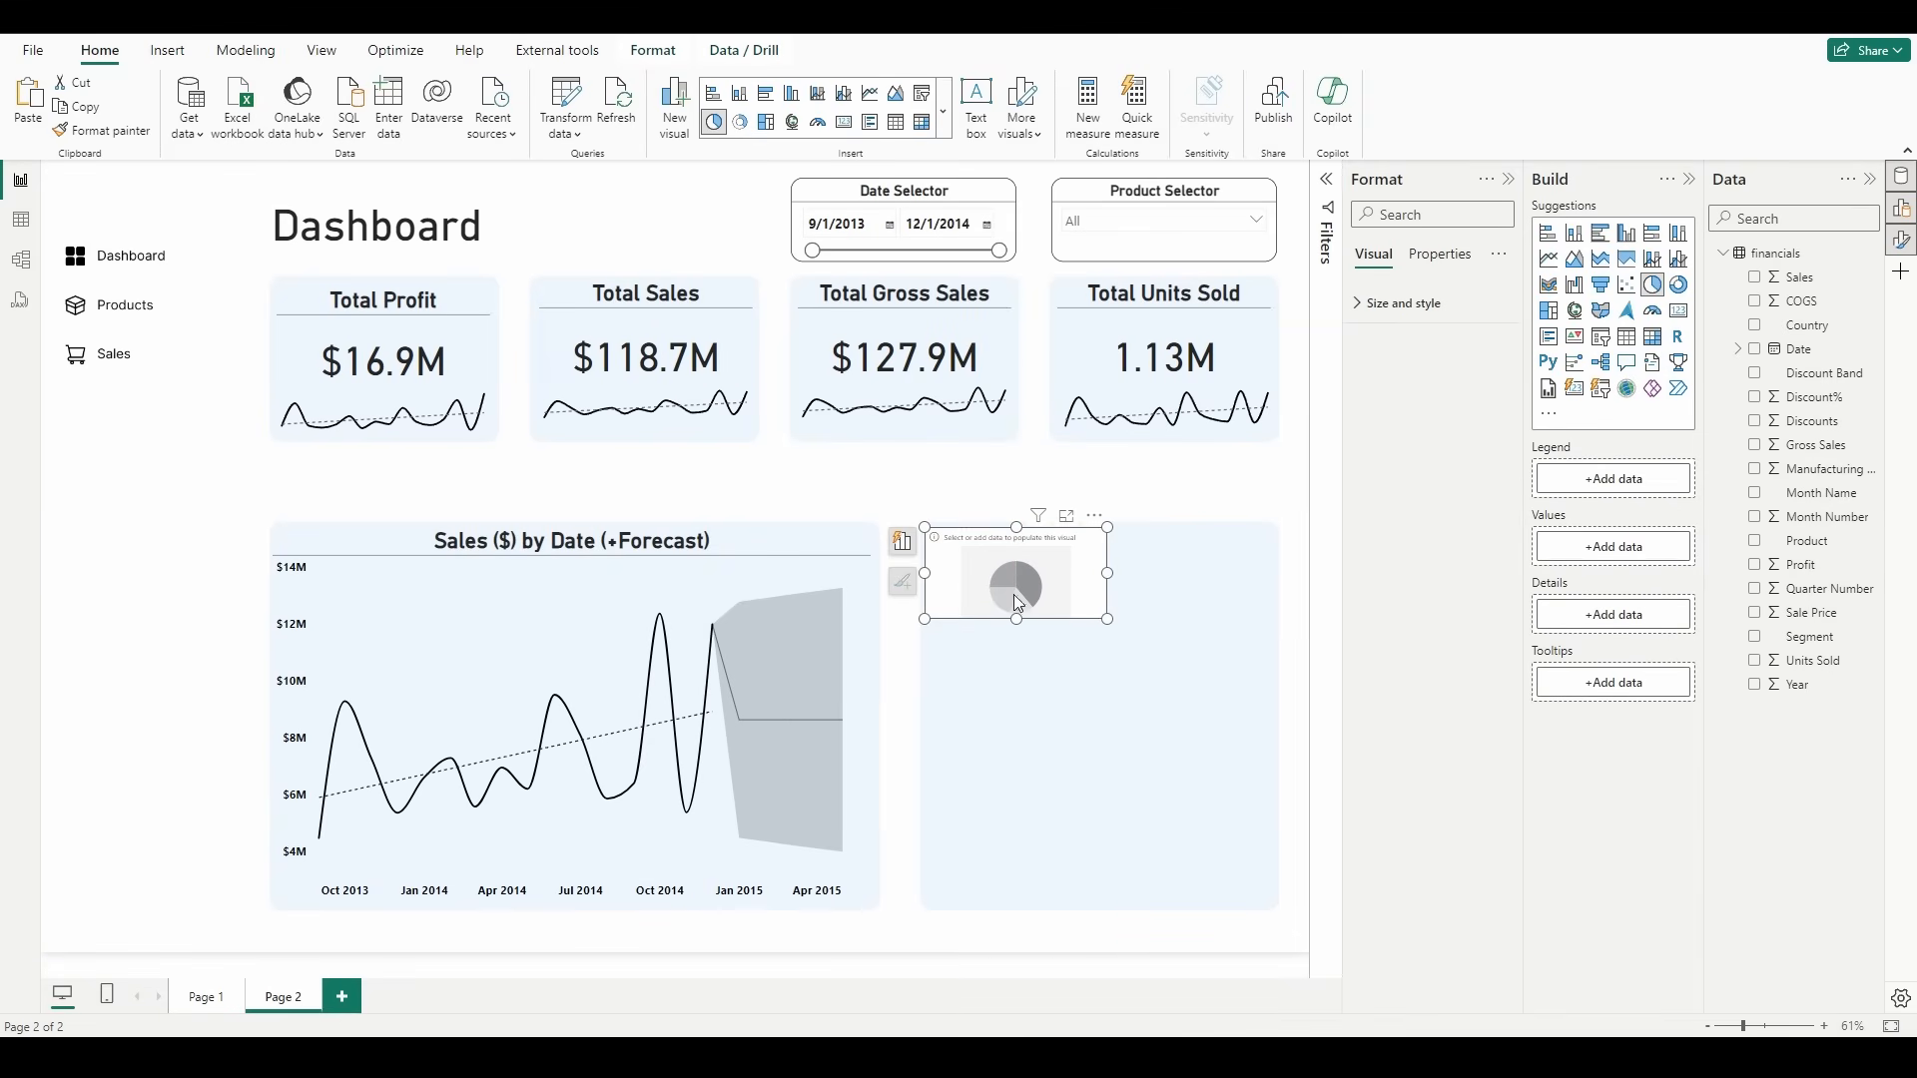
pyautogui.moveTo(1104, 618); pyautogui.dragTo(1273, 903)
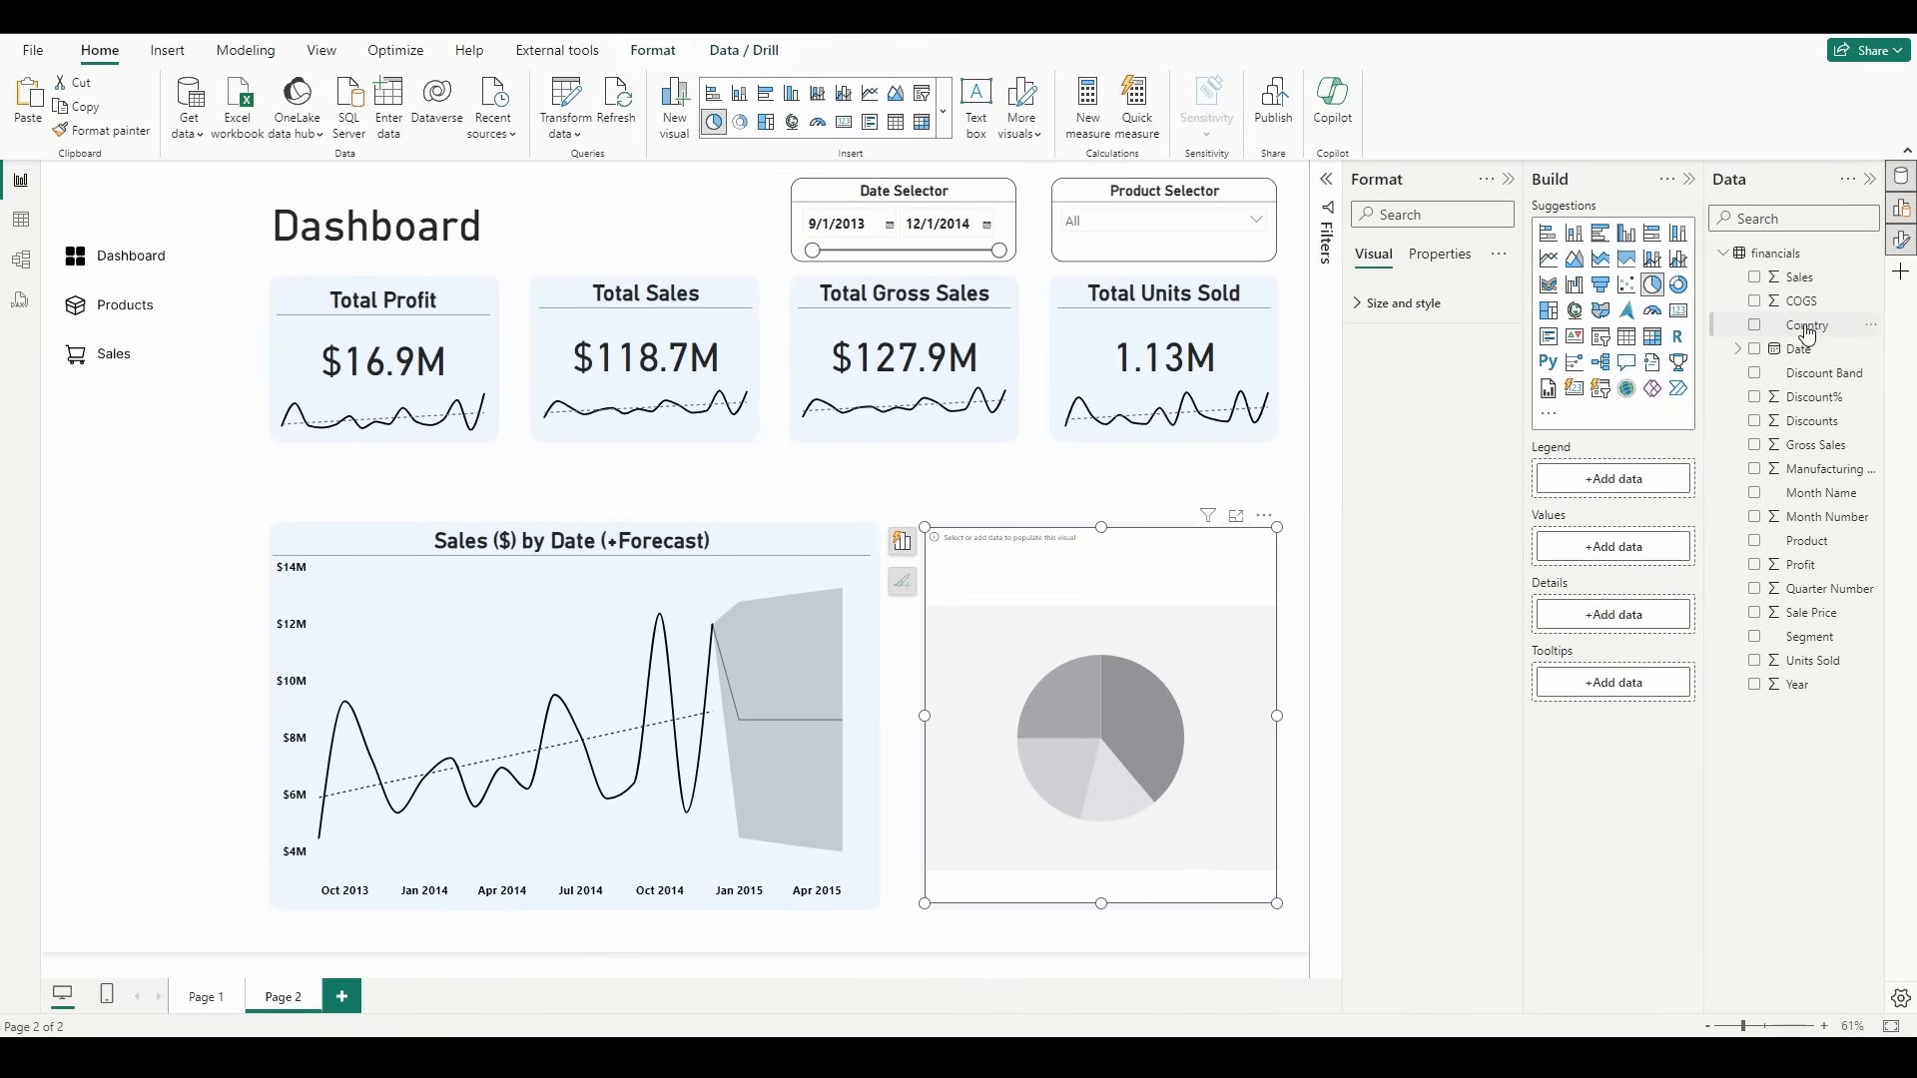
# Step: Assign Country as the pie chart's legend and Sales as its values, and turn off the chart's background
pyautogui.moveTo(1625, 487); pyautogui.dragTo(1625, 482)
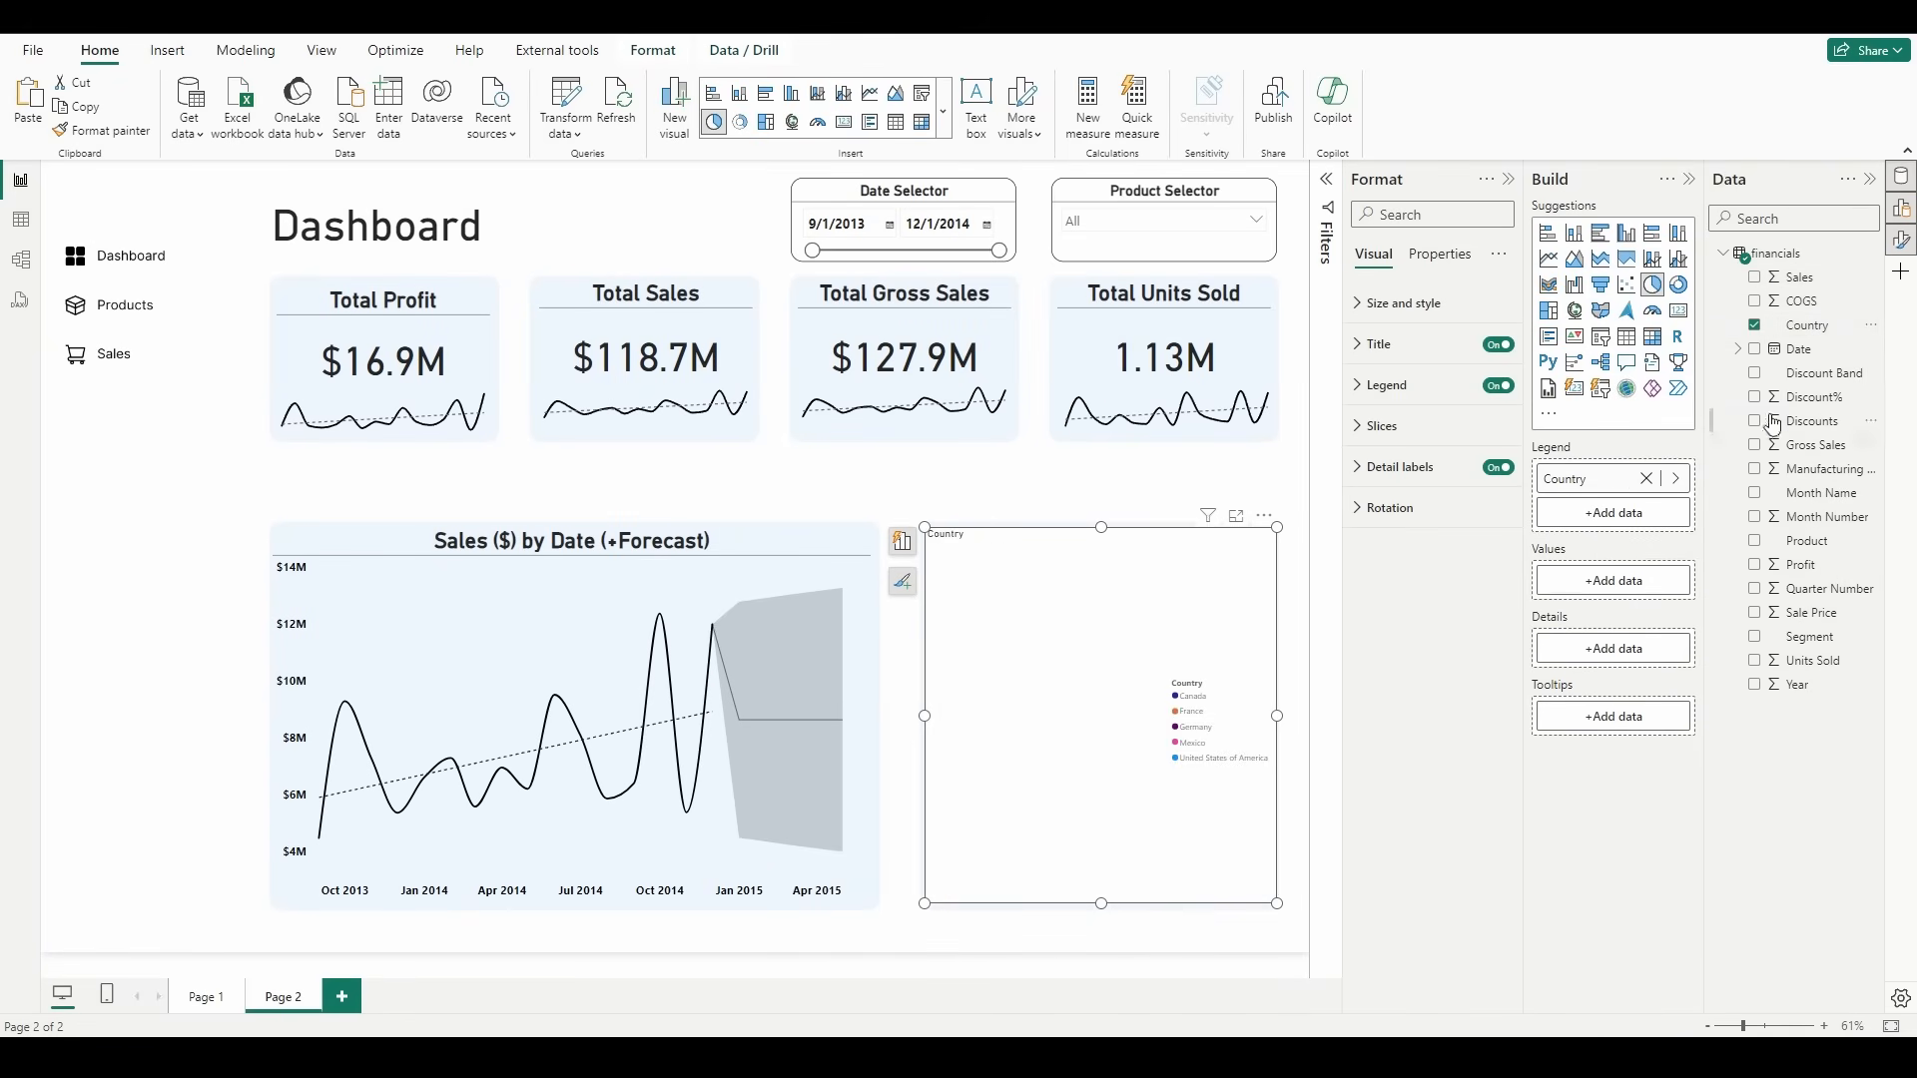
pyautogui.moveTo(1800, 278); pyautogui.dragTo(1617, 585)
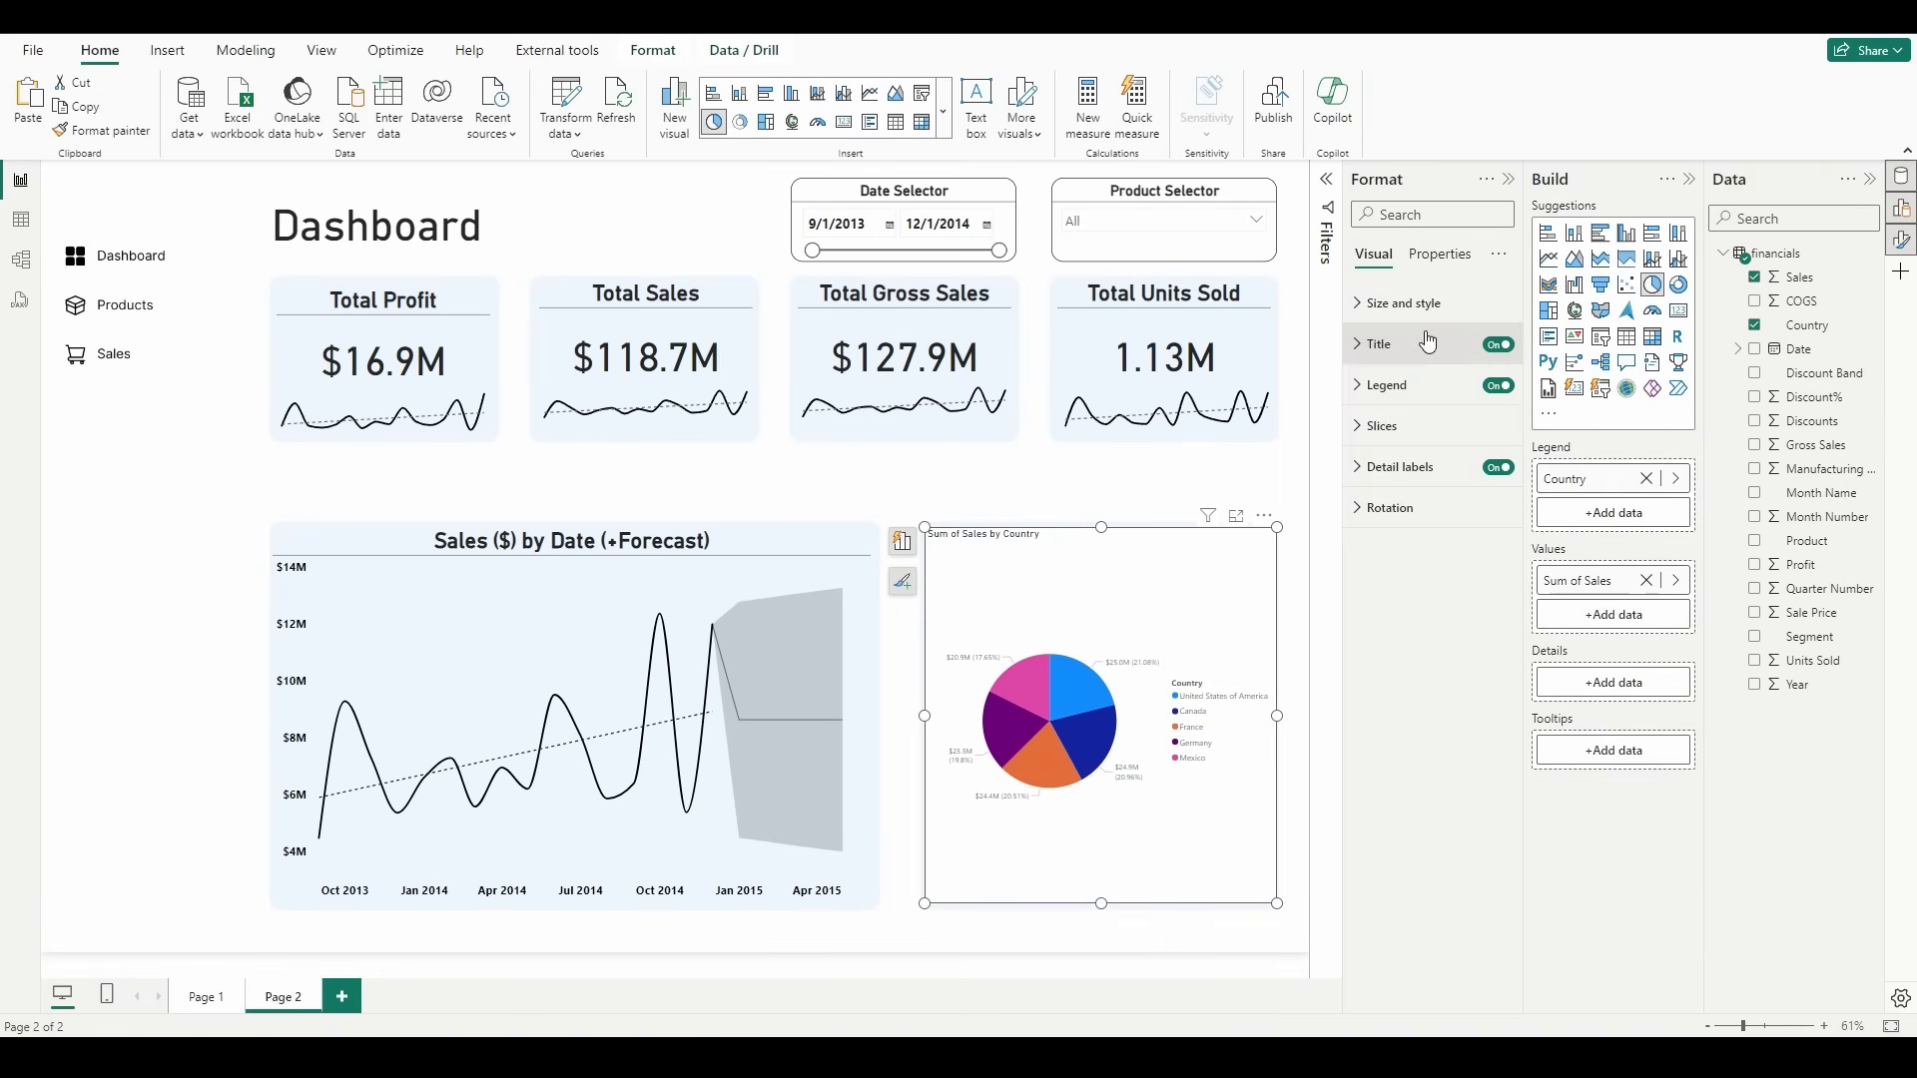
pyautogui.click(1396, 302)
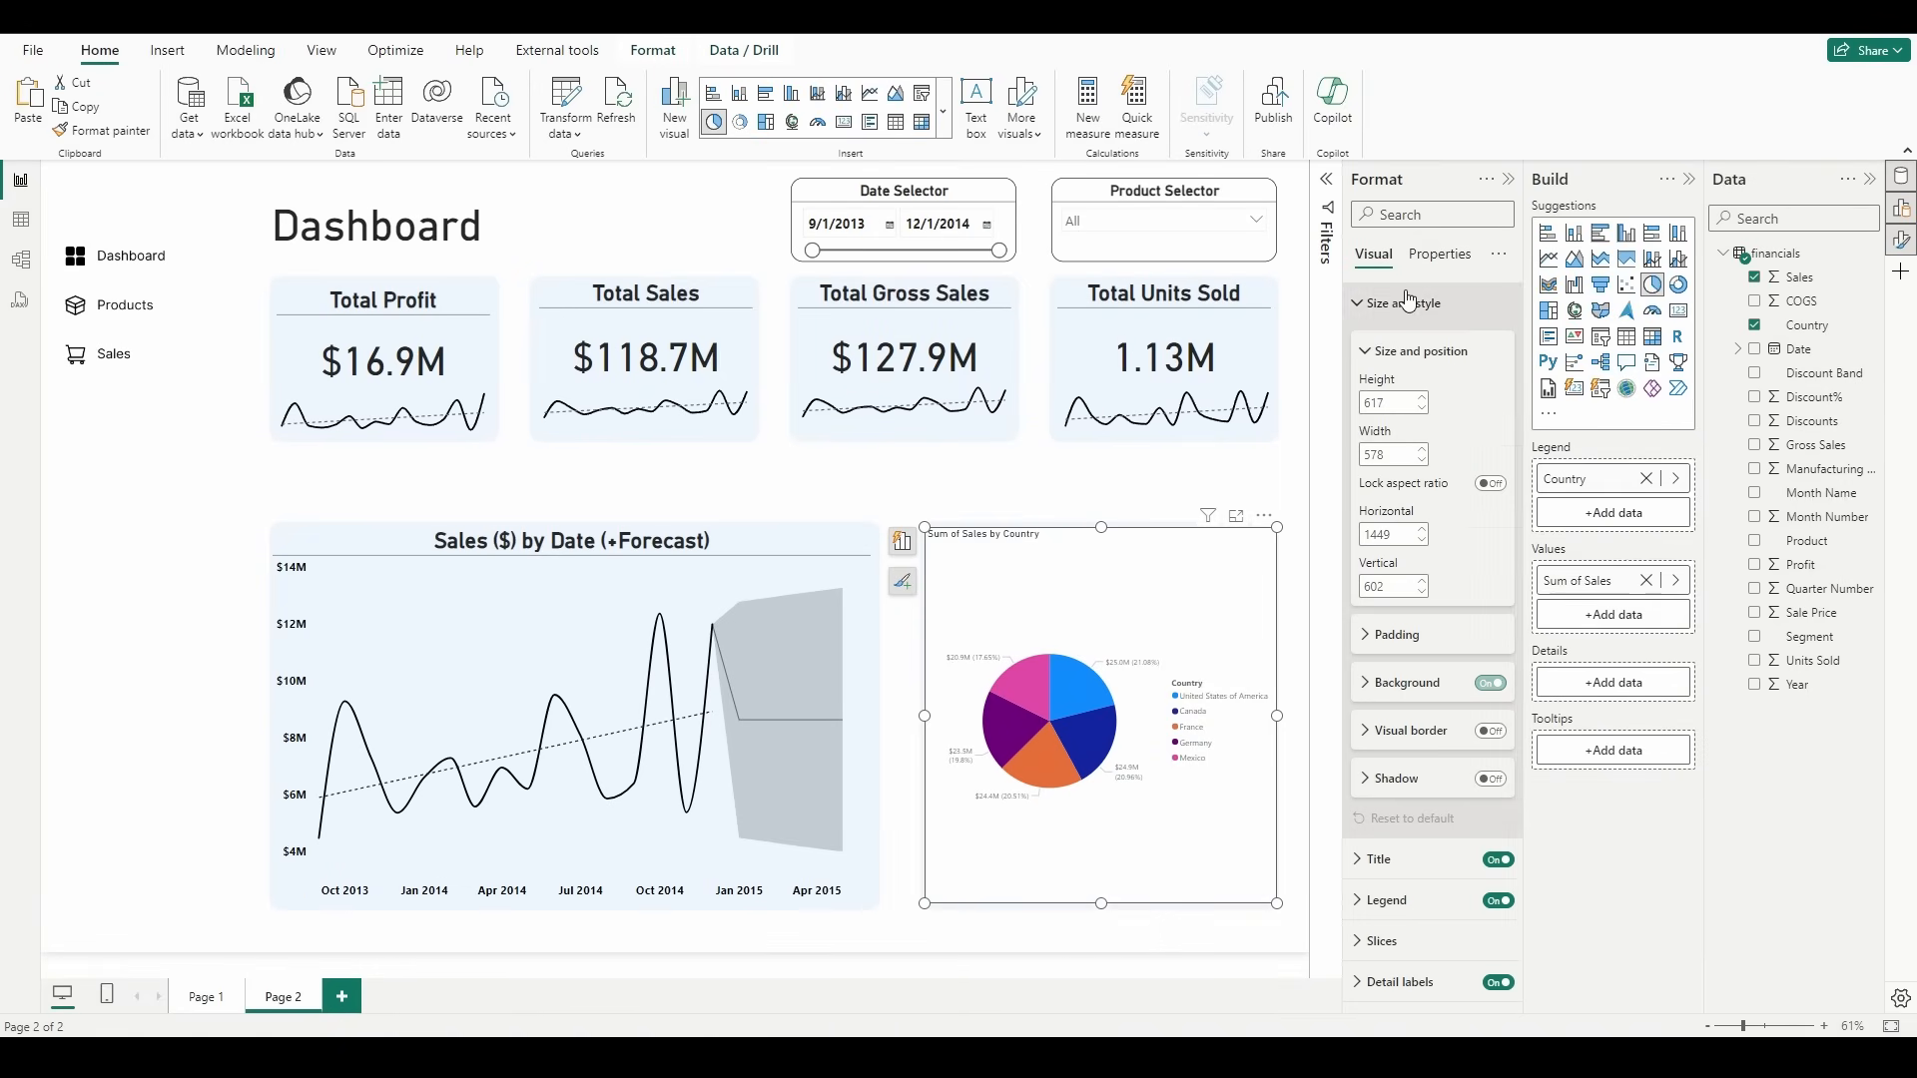
pyautogui.click(1491, 683)
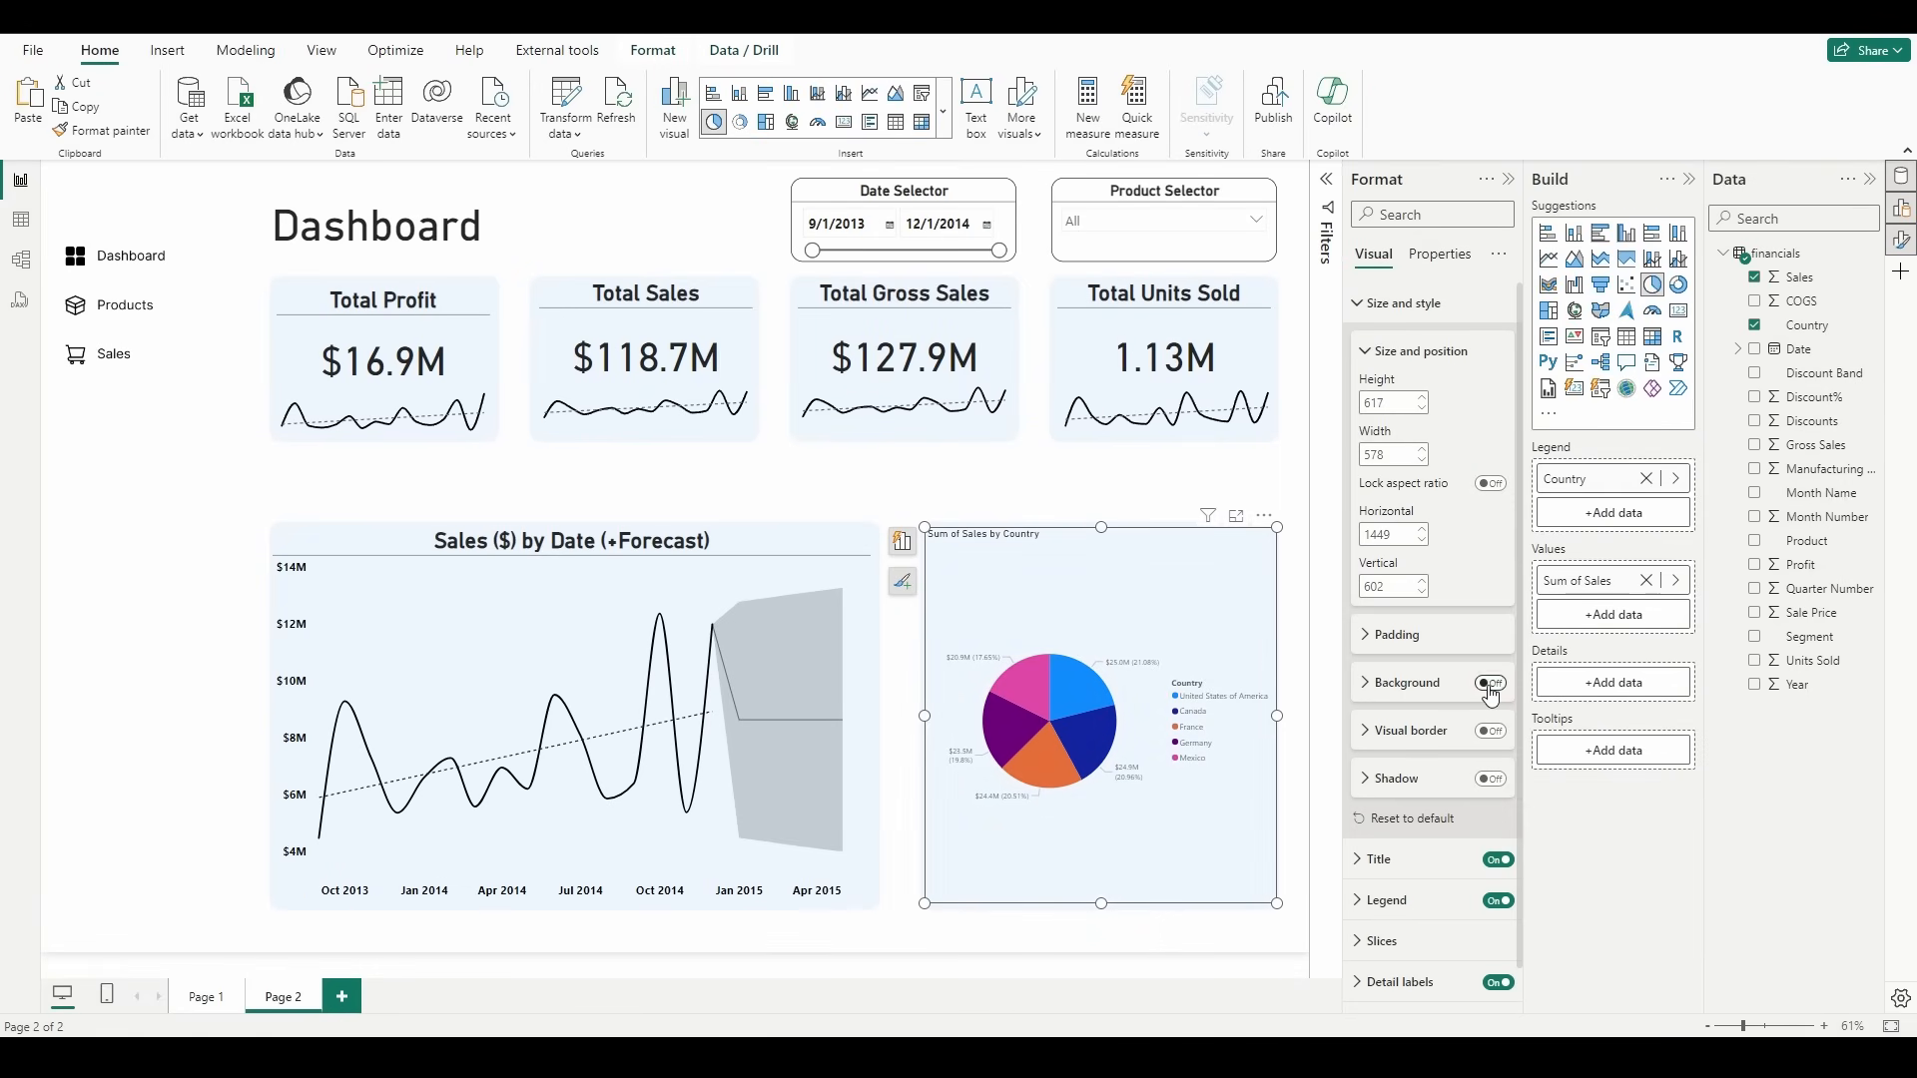
pyautogui.click(1397, 305)
# Step: Change the pie chart's title text to "Sales ($) by Country"
pyautogui.click(1424, 351)
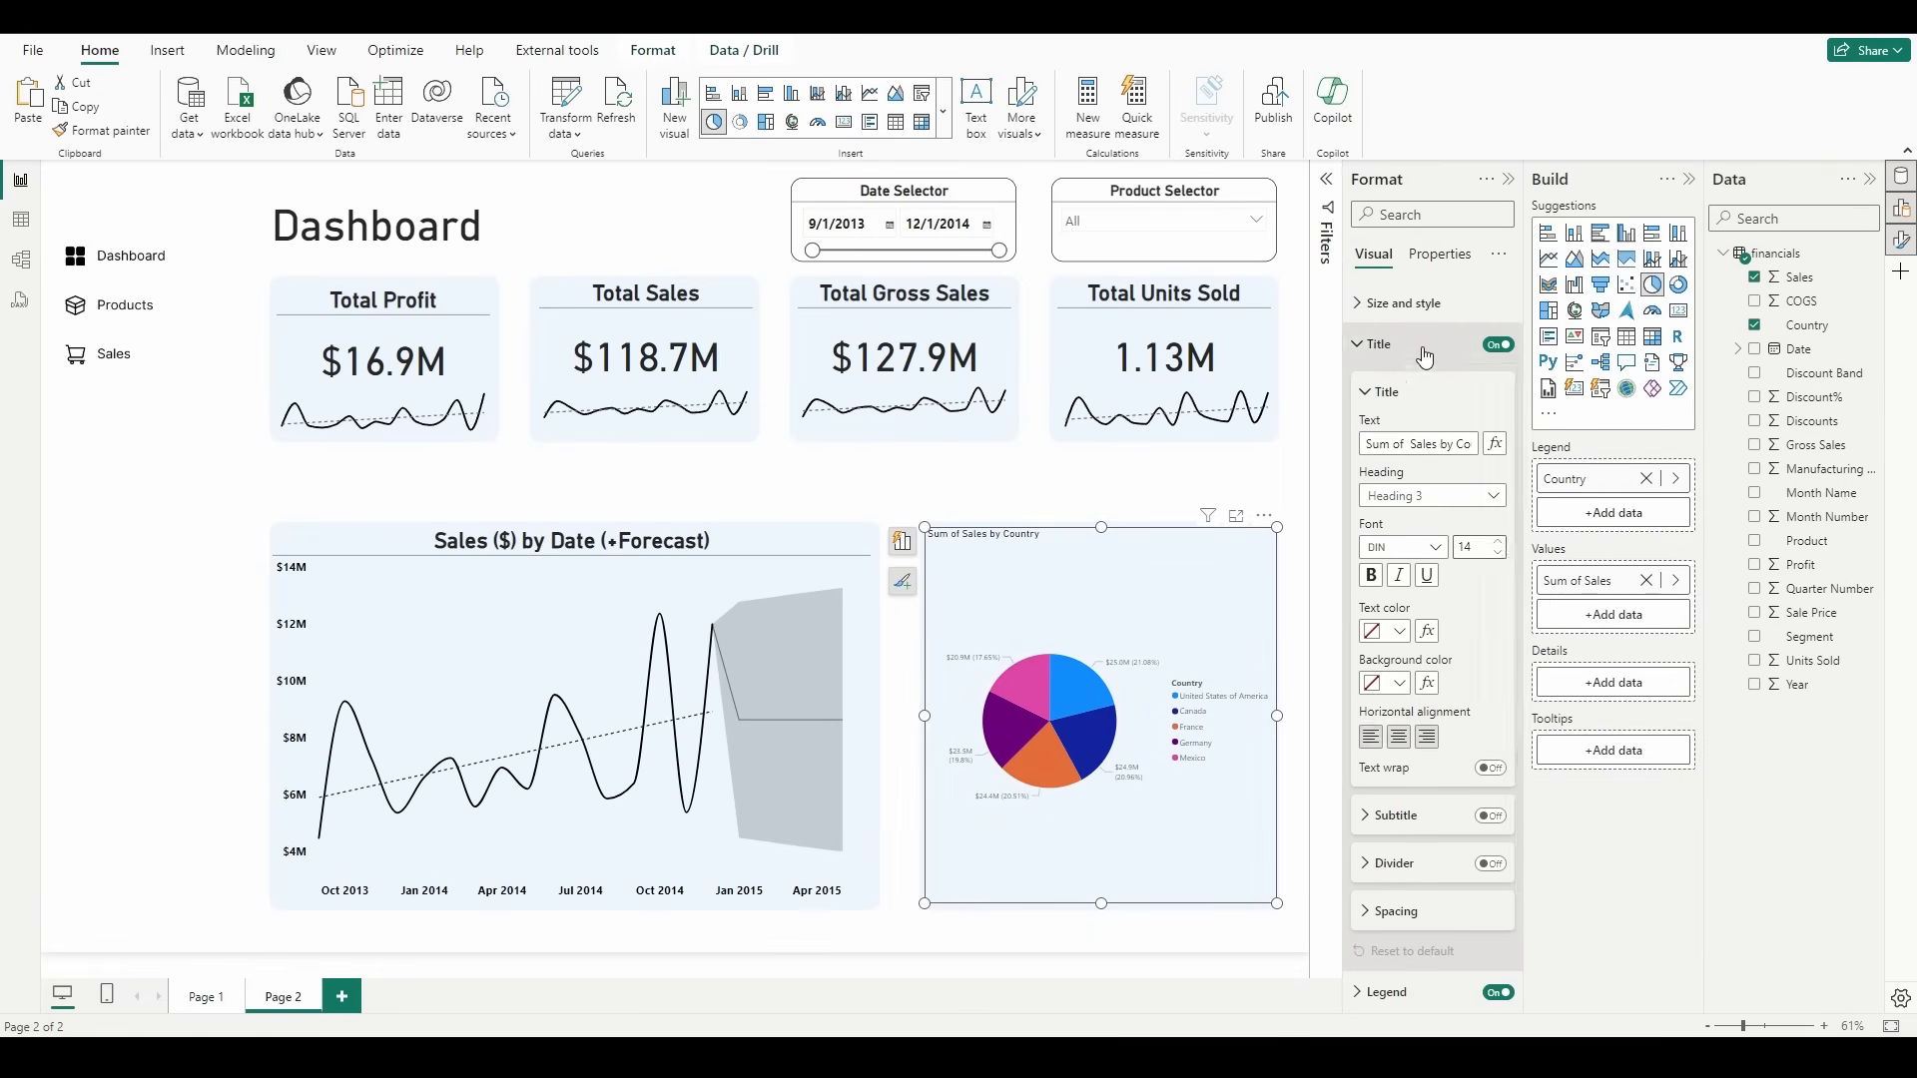
pyautogui.tripleClick(1435, 444)
pyautogui.write('S')
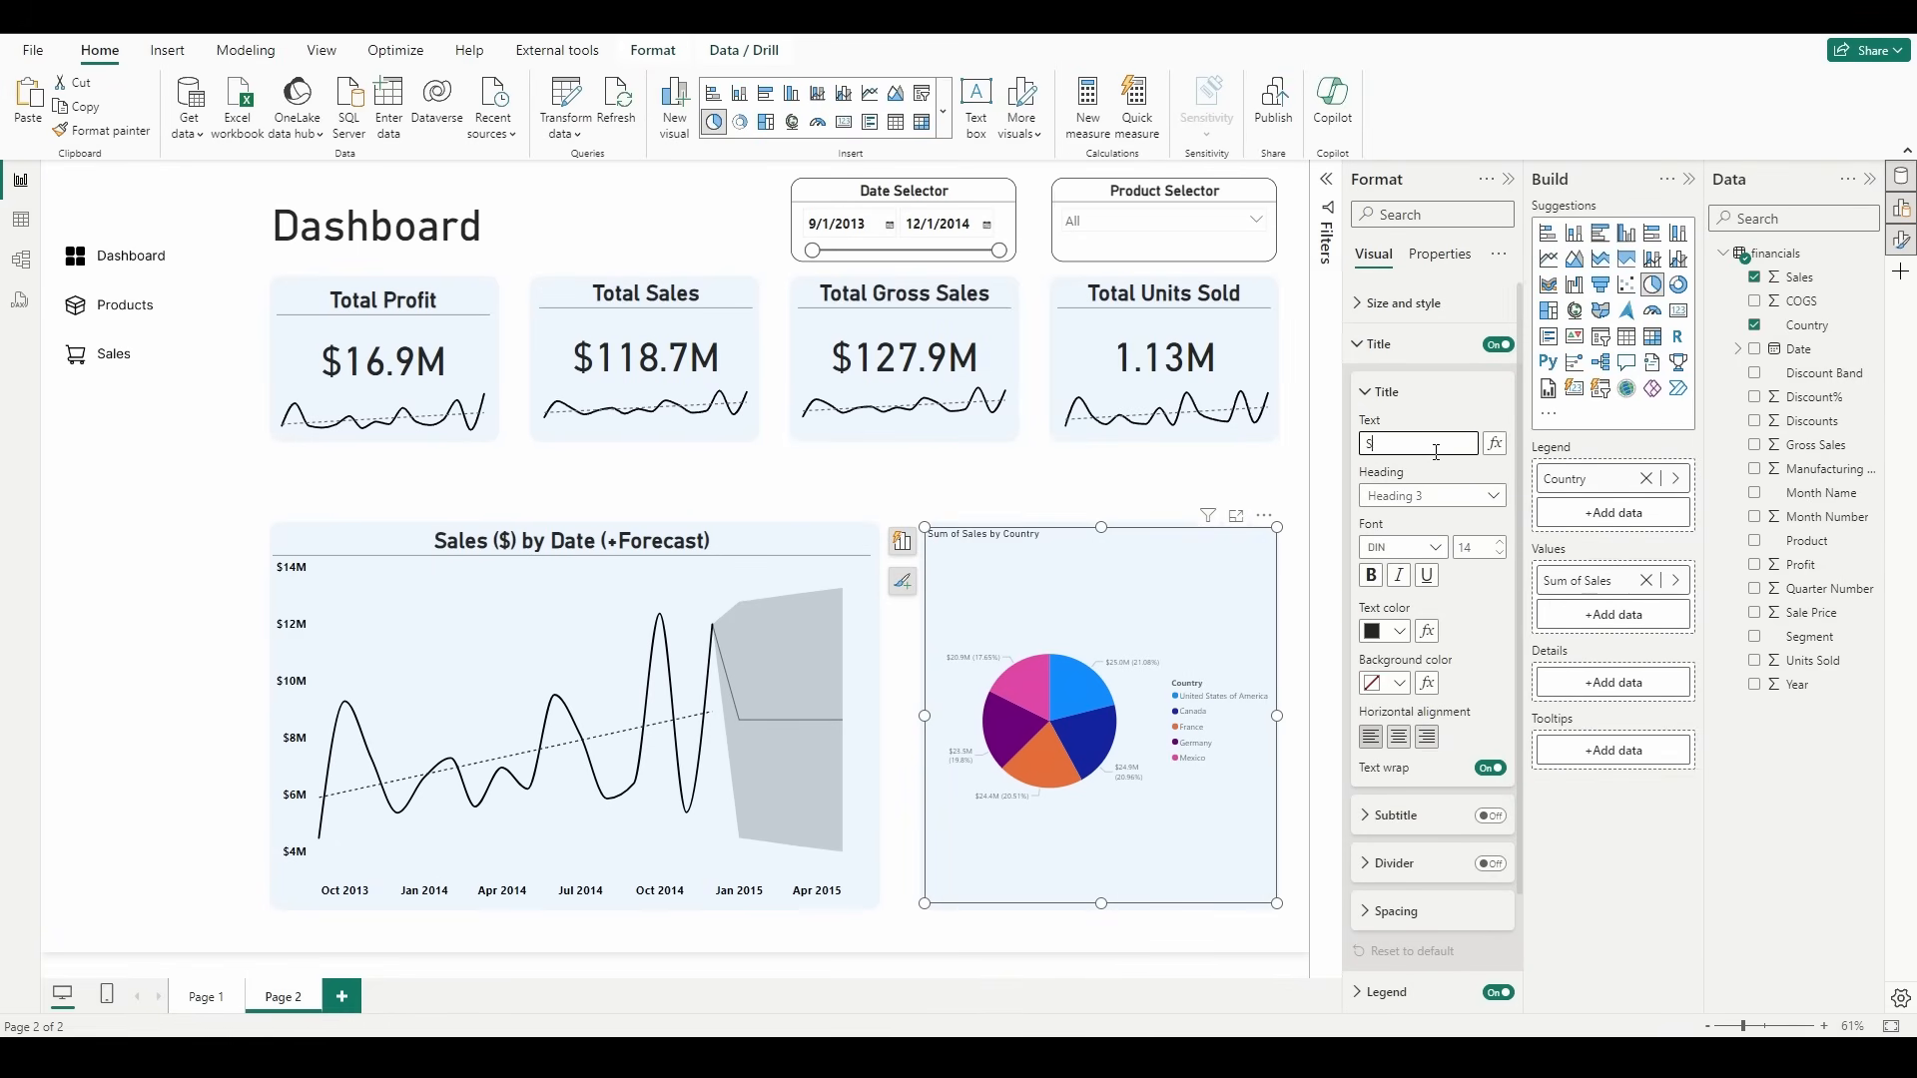
pyautogui.write('ales ($) by Country')
# Step: Format the pie chart's title as centered, size 30 and bold, with the divider turned on
pyautogui.click(1399, 737)
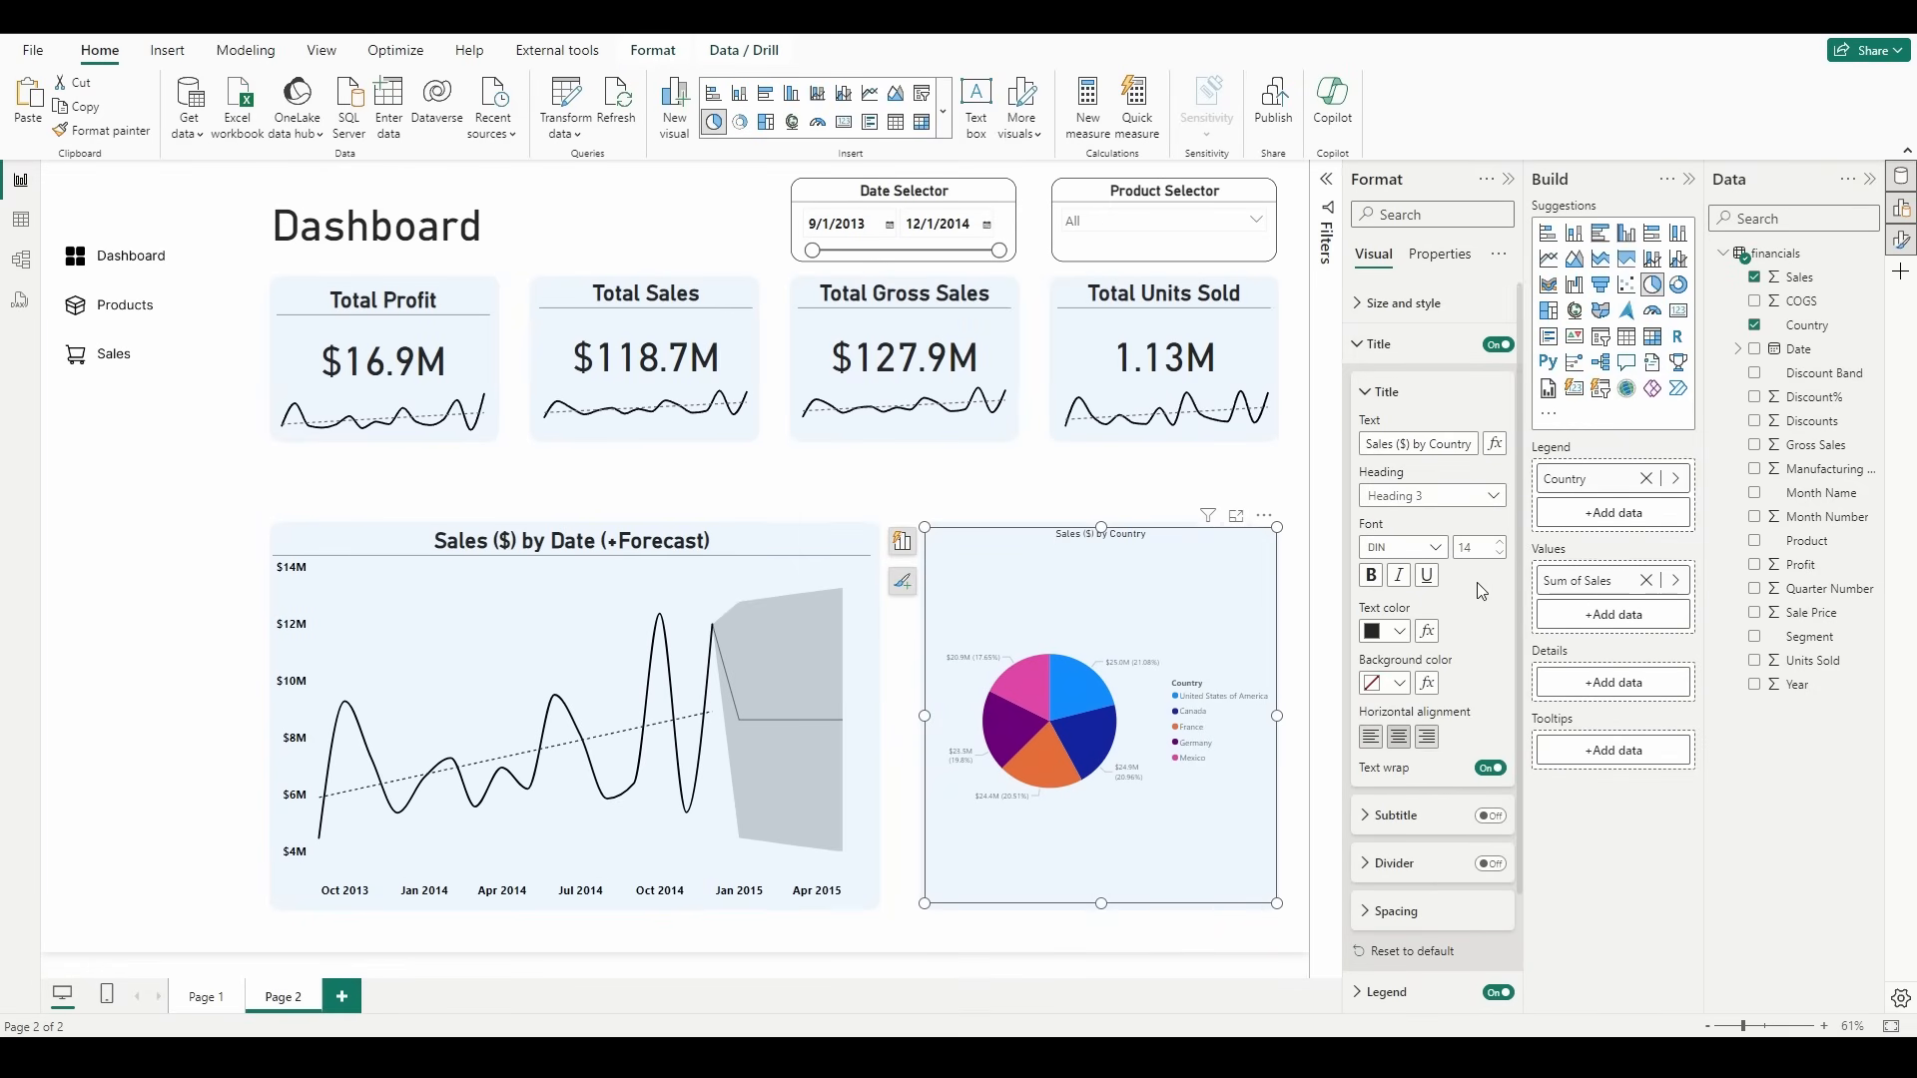
pyautogui.click(1469, 547)
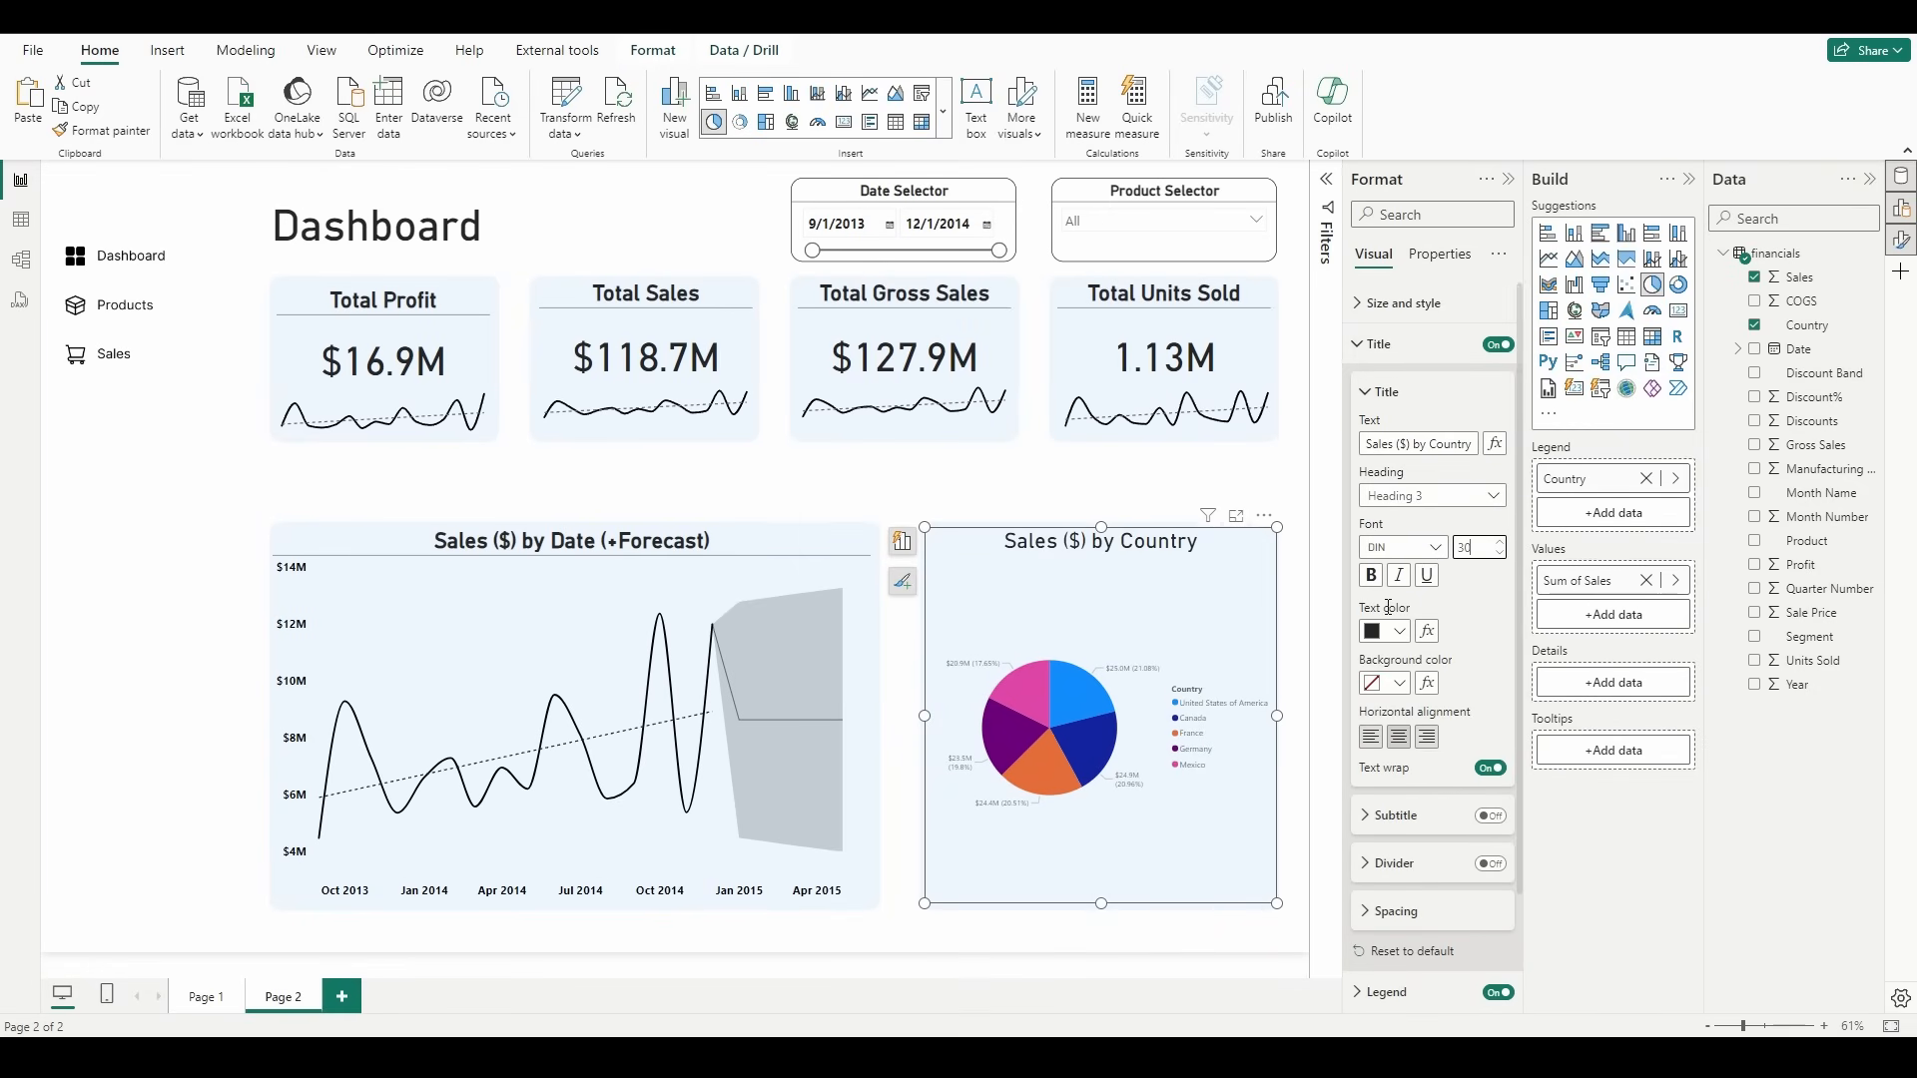
pyautogui.click(1375, 579)
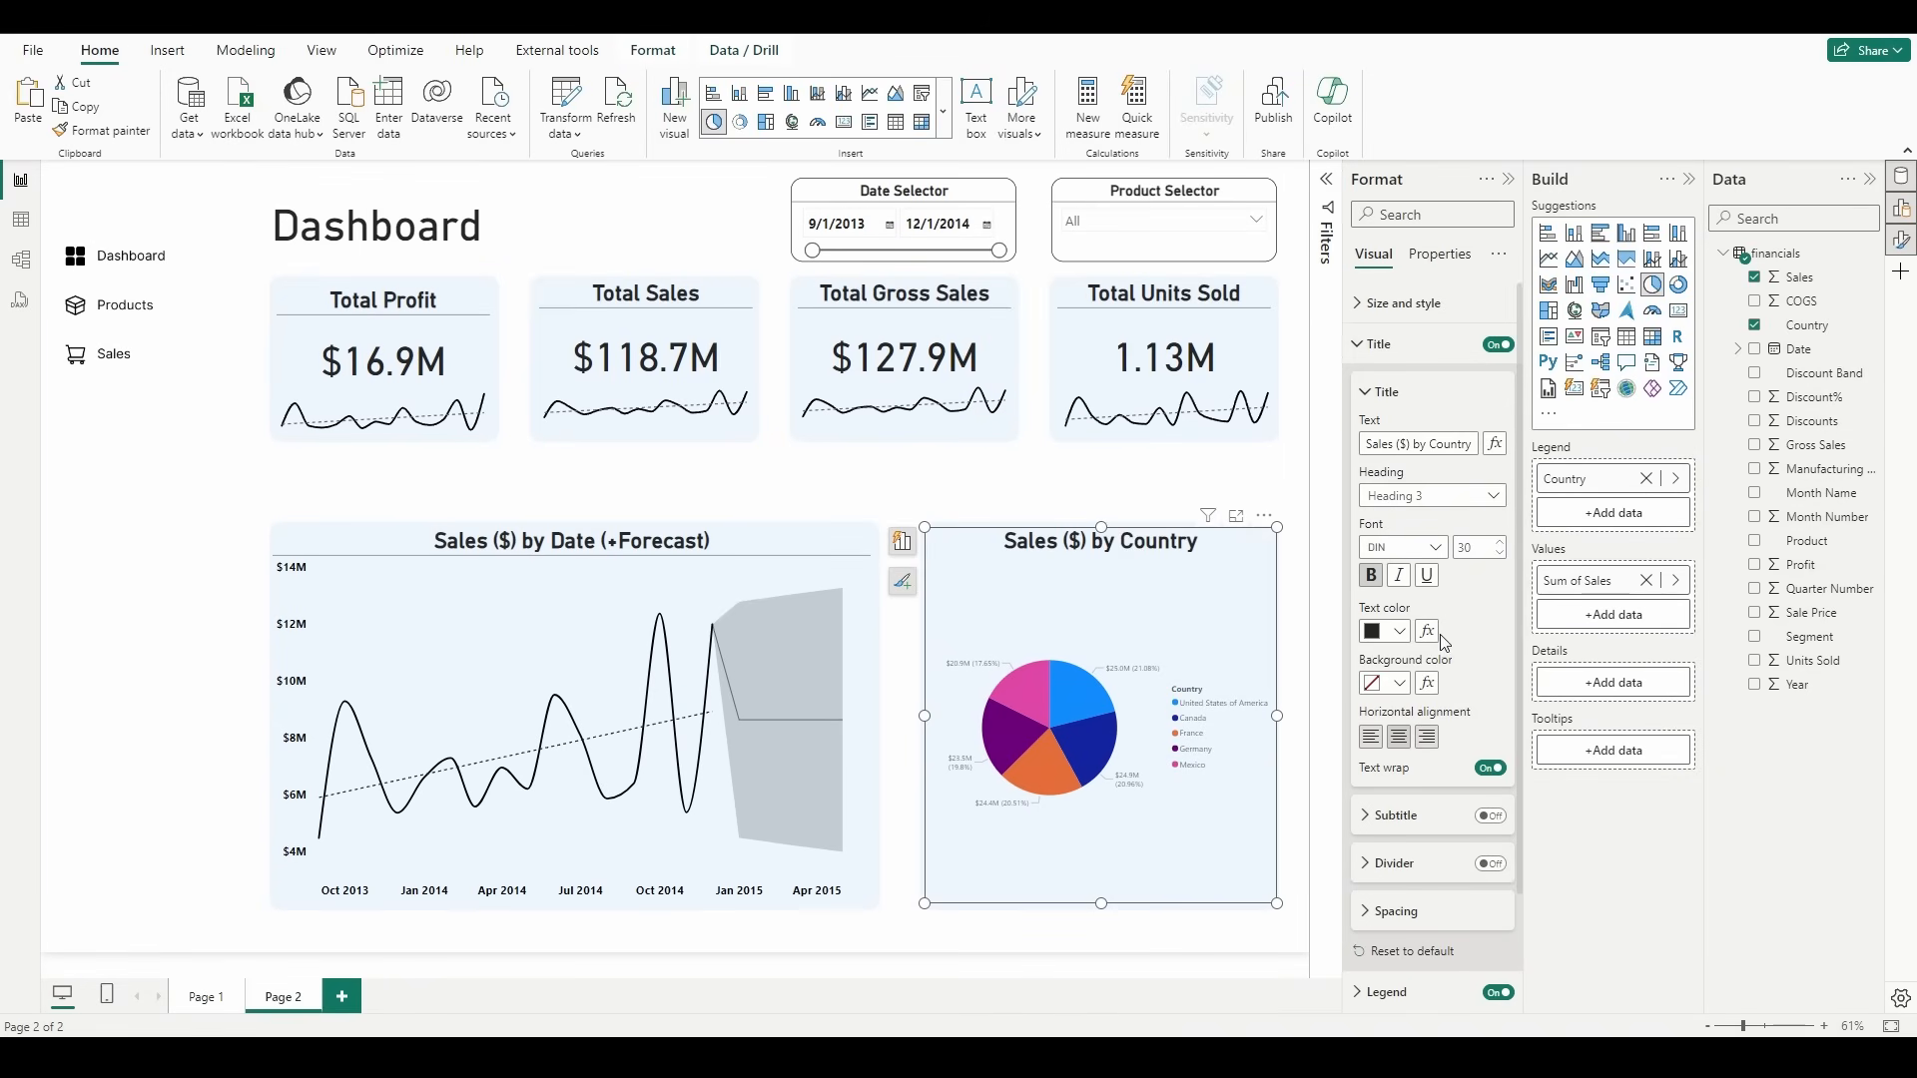
pyautogui.click(1498, 872)
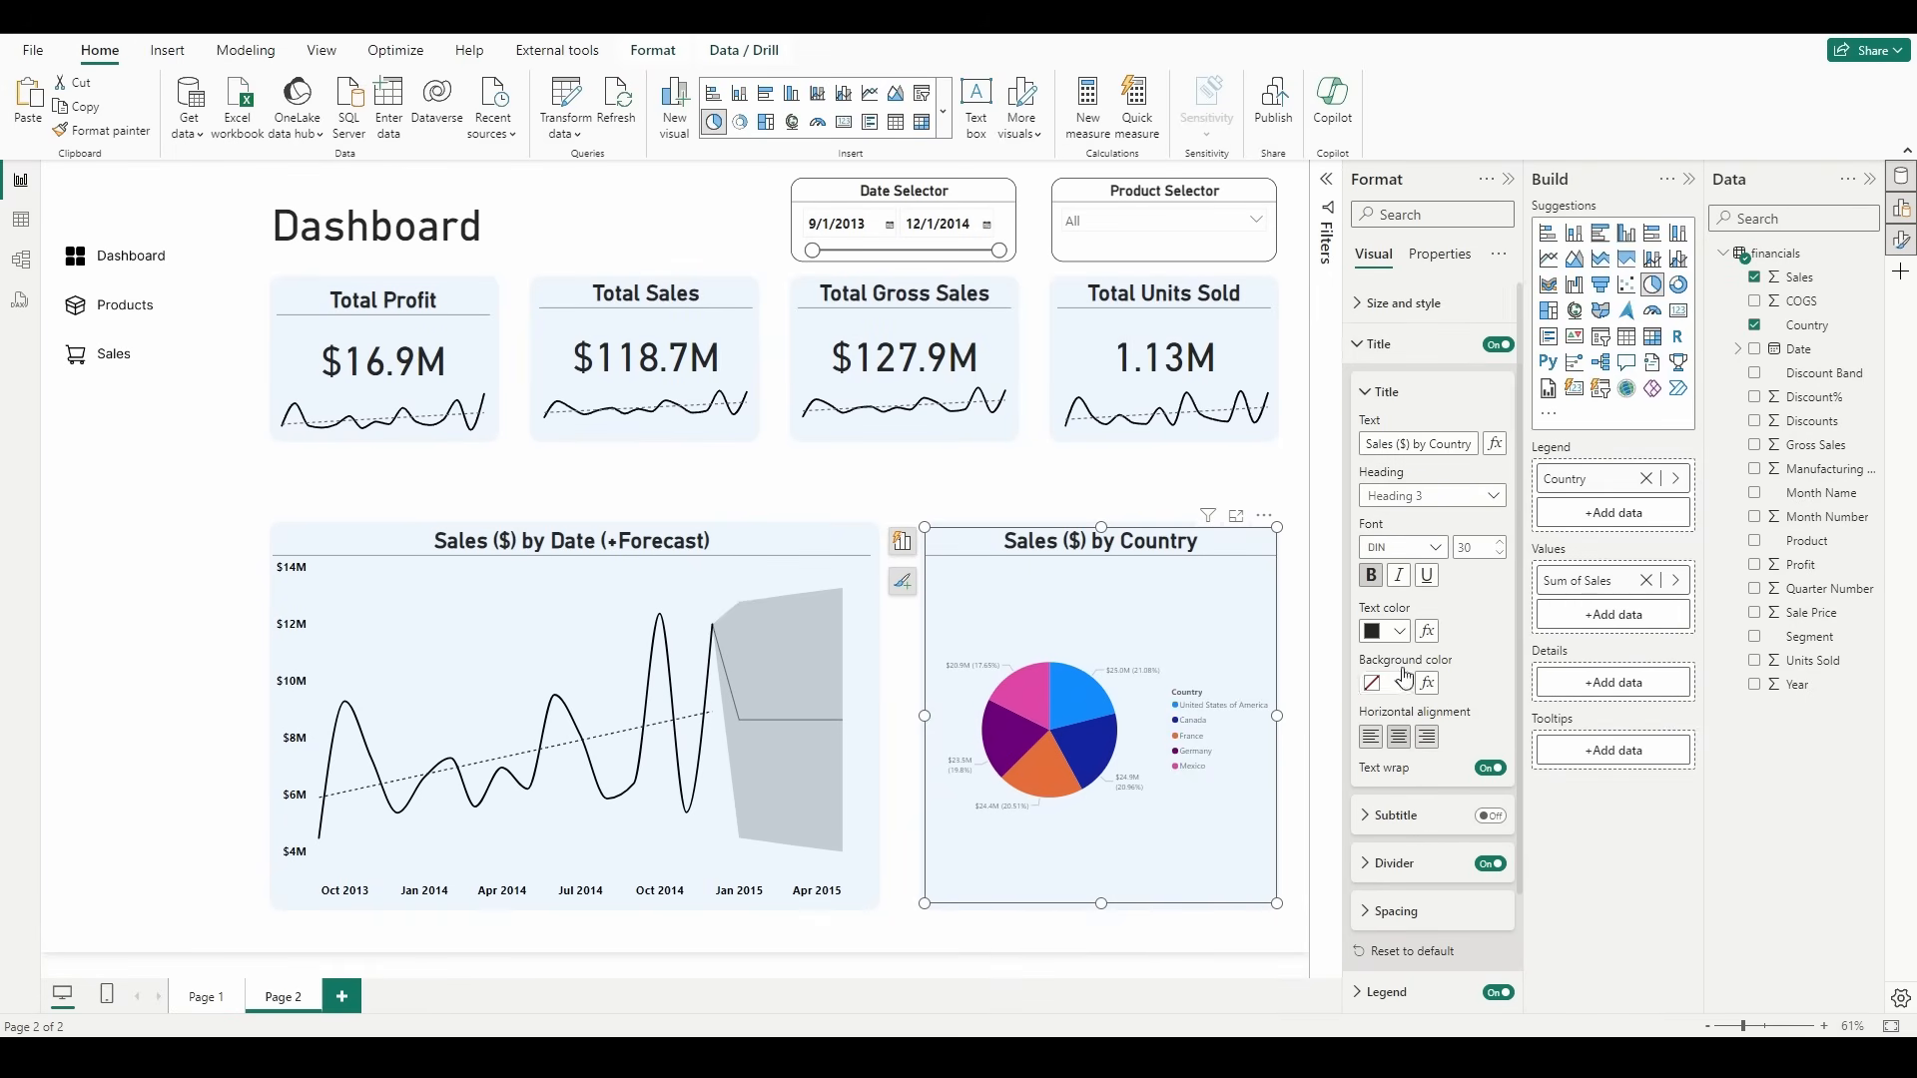
# Step: Turn off the pie chart's legend and set its detail labels to show category and data value
pyautogui.click(1402, 344)
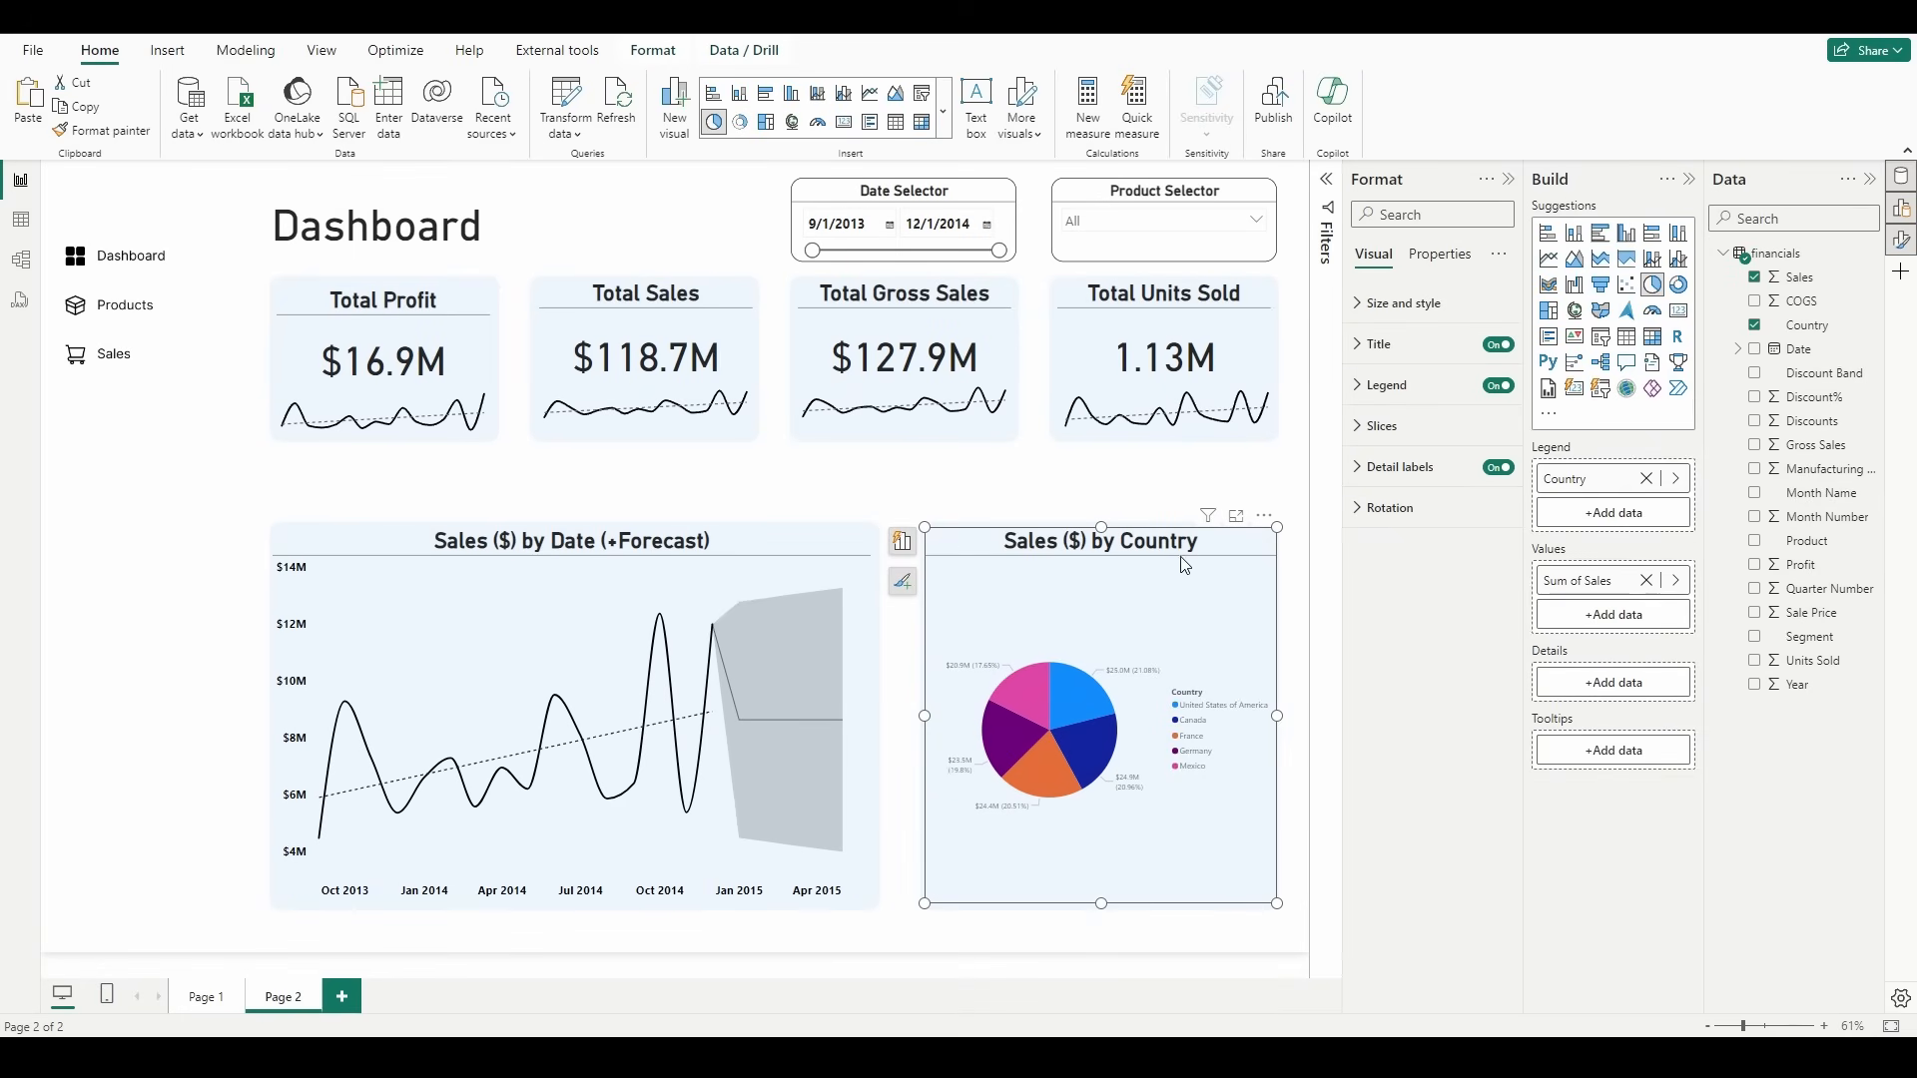
pyautogui.click(1500, 388)
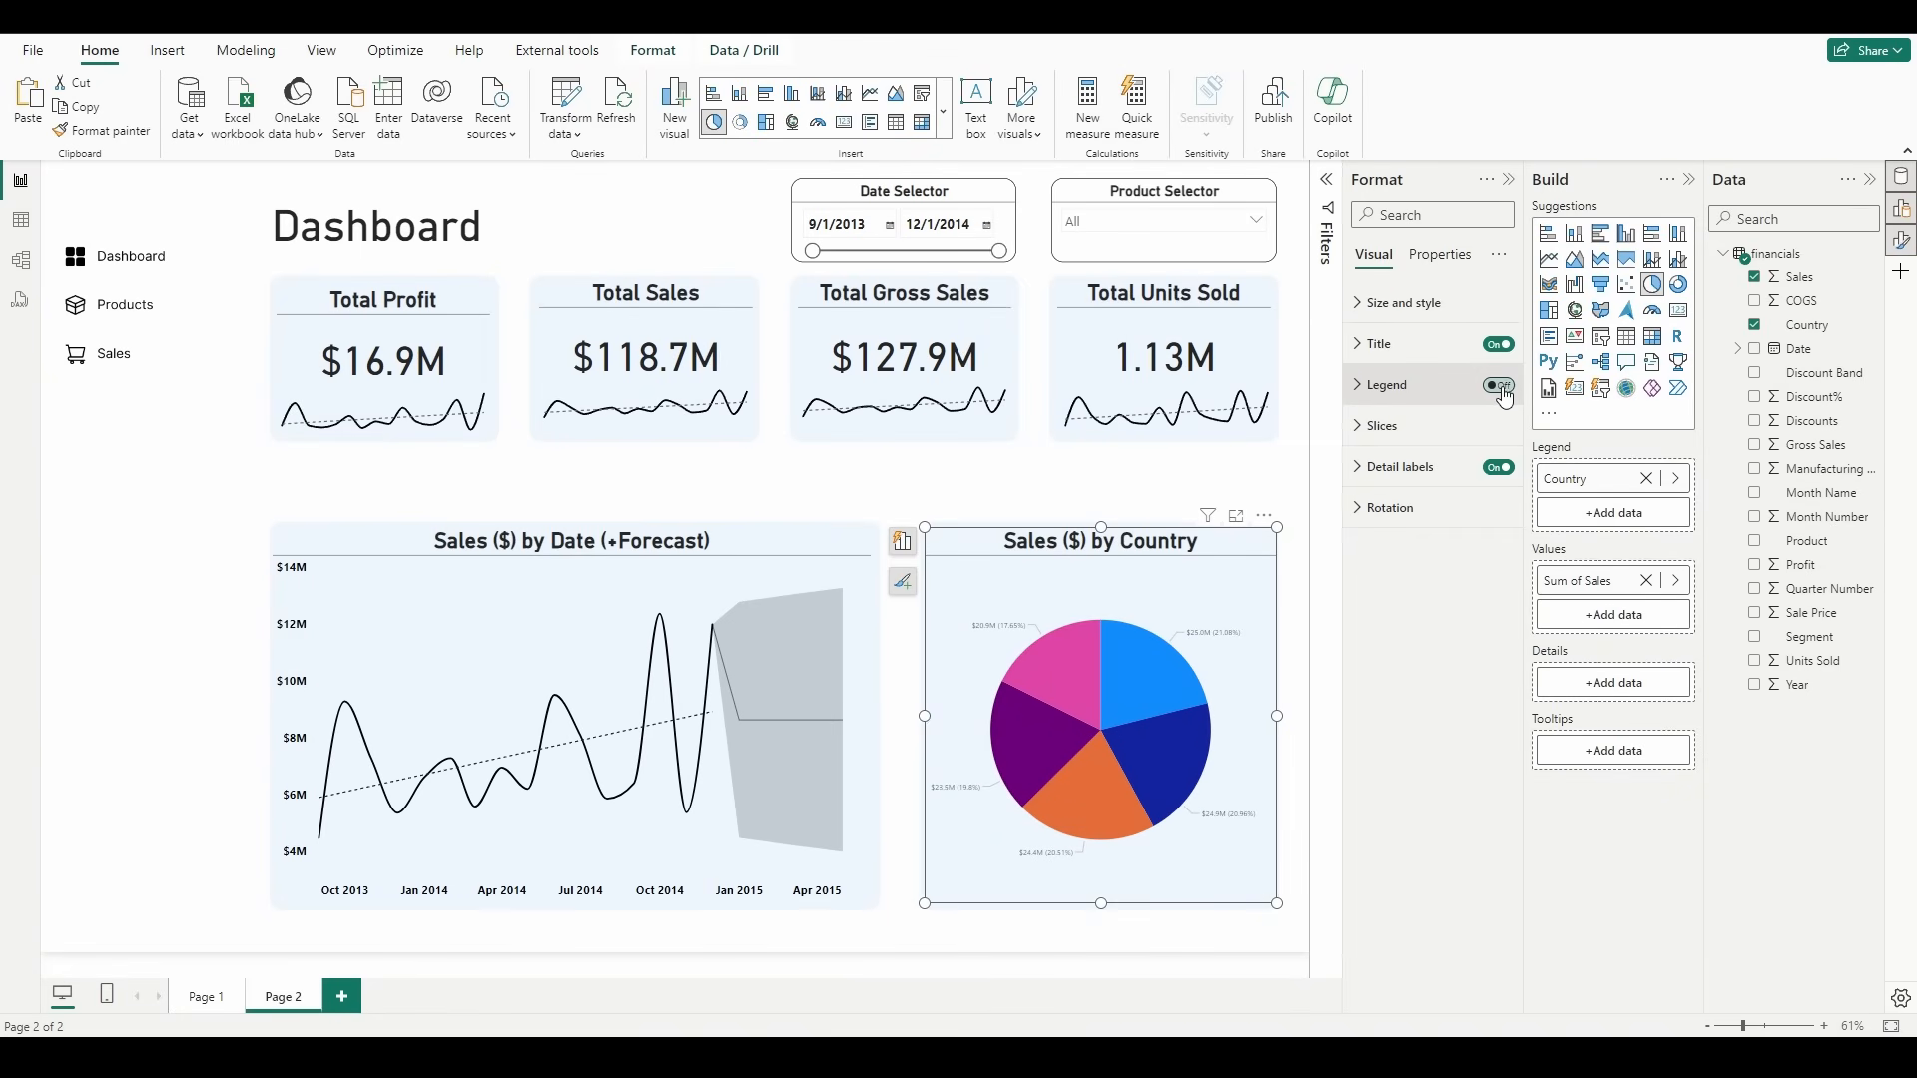
pyautogui.click(1418, 469)
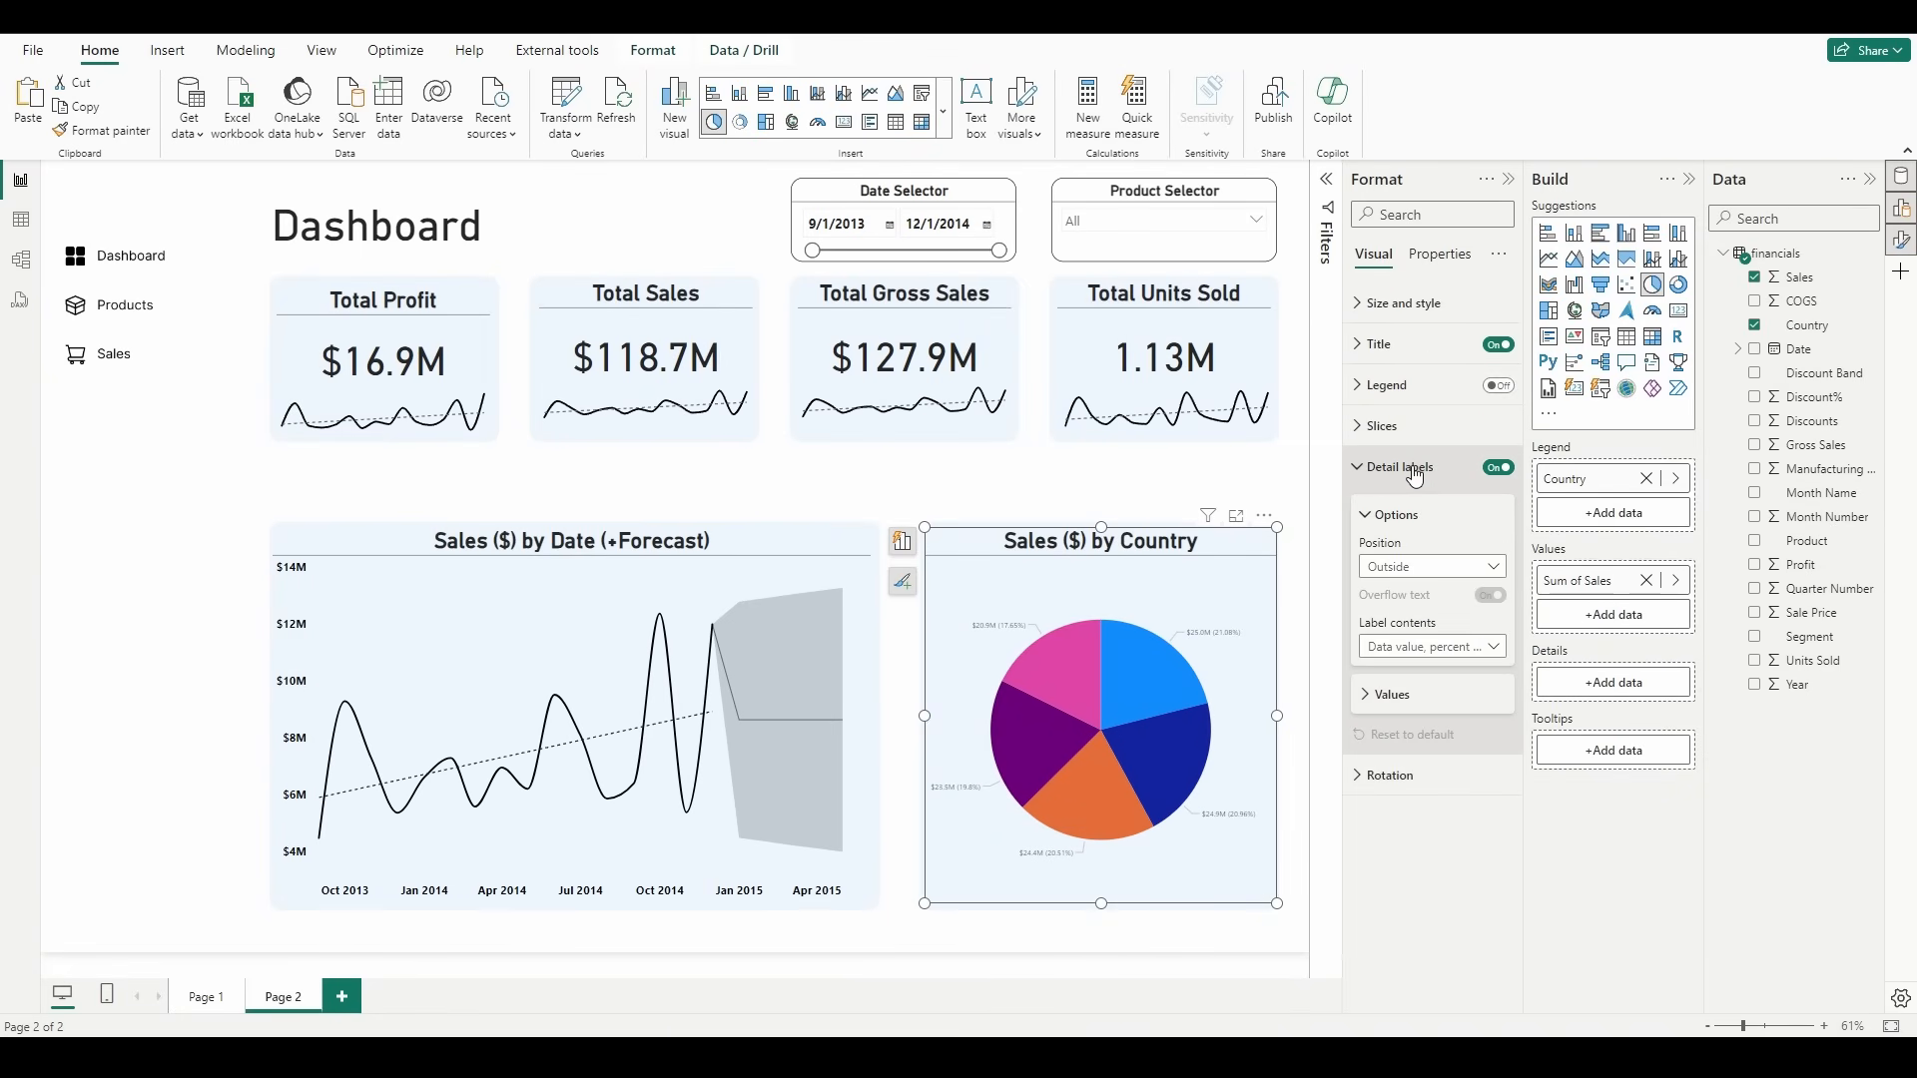
pyautogui.click(1495, 648)
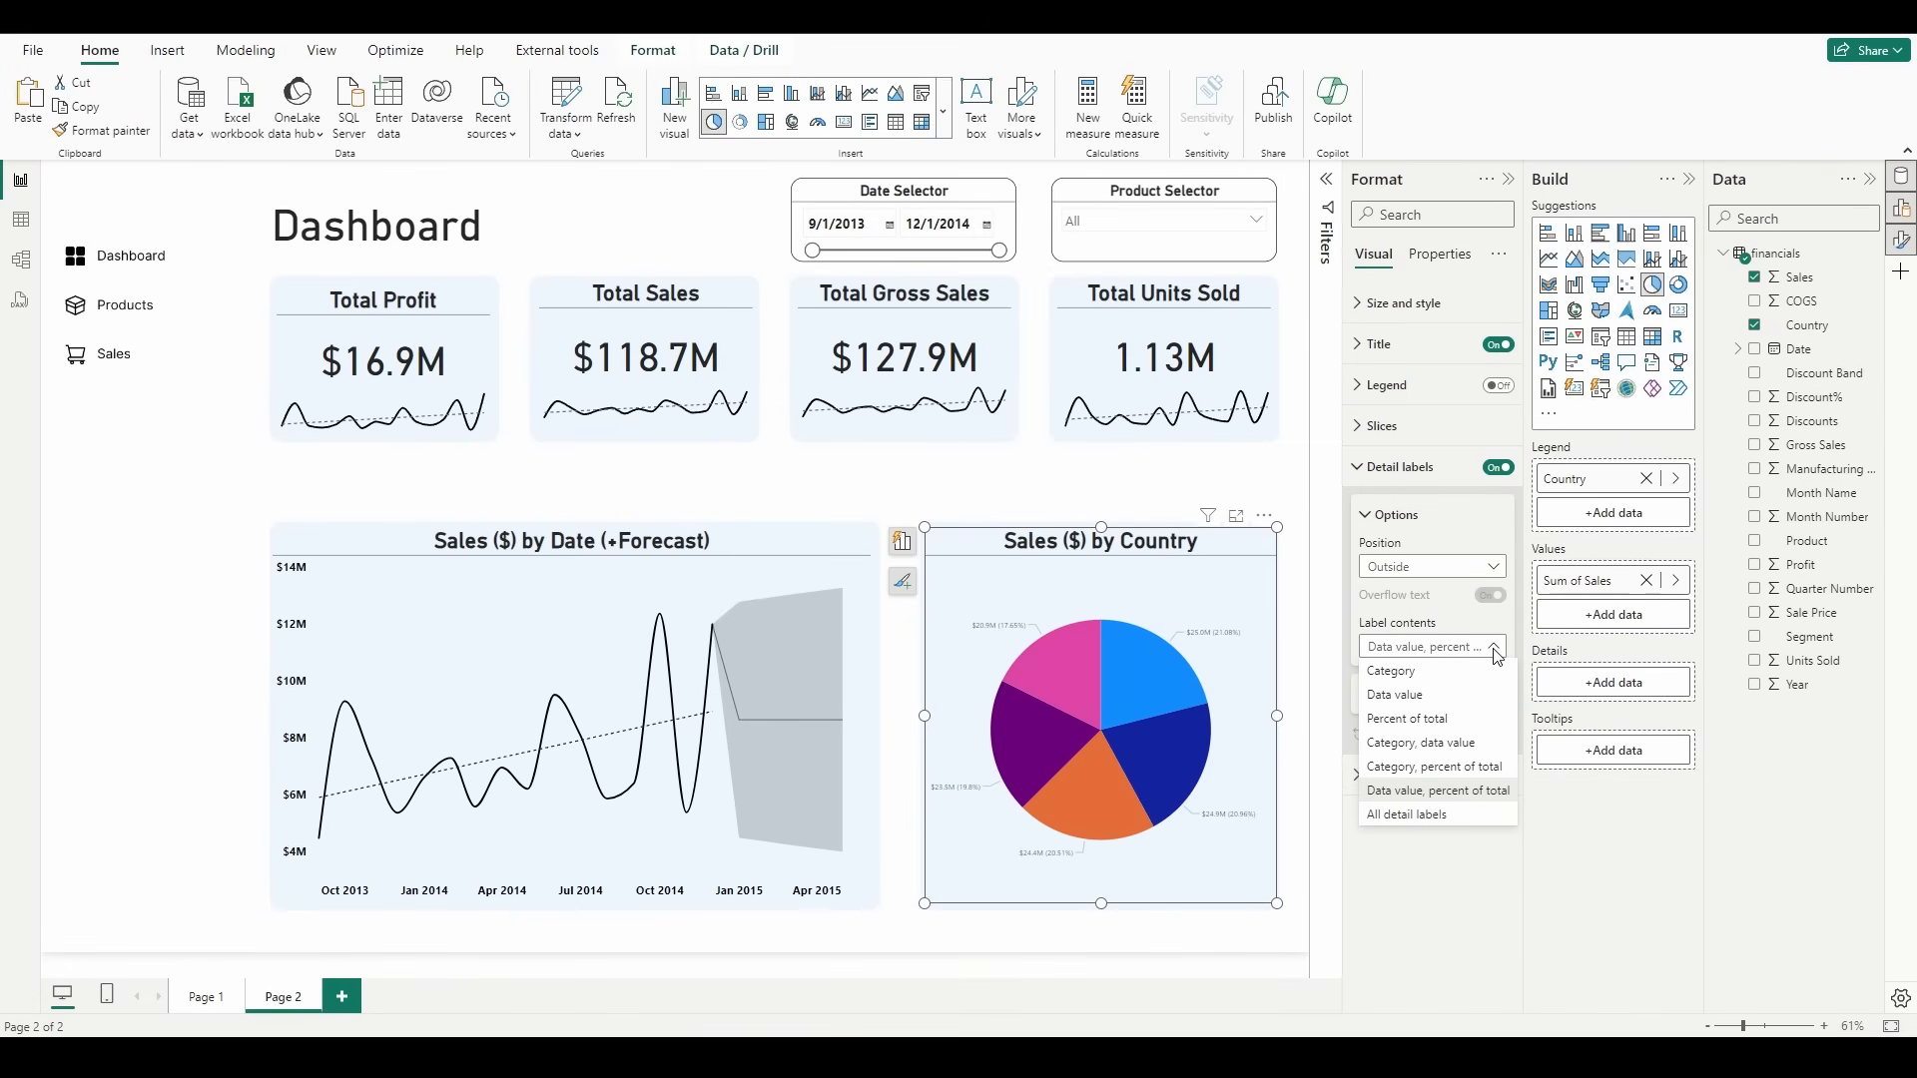
pyautogui.click(1460, 744)
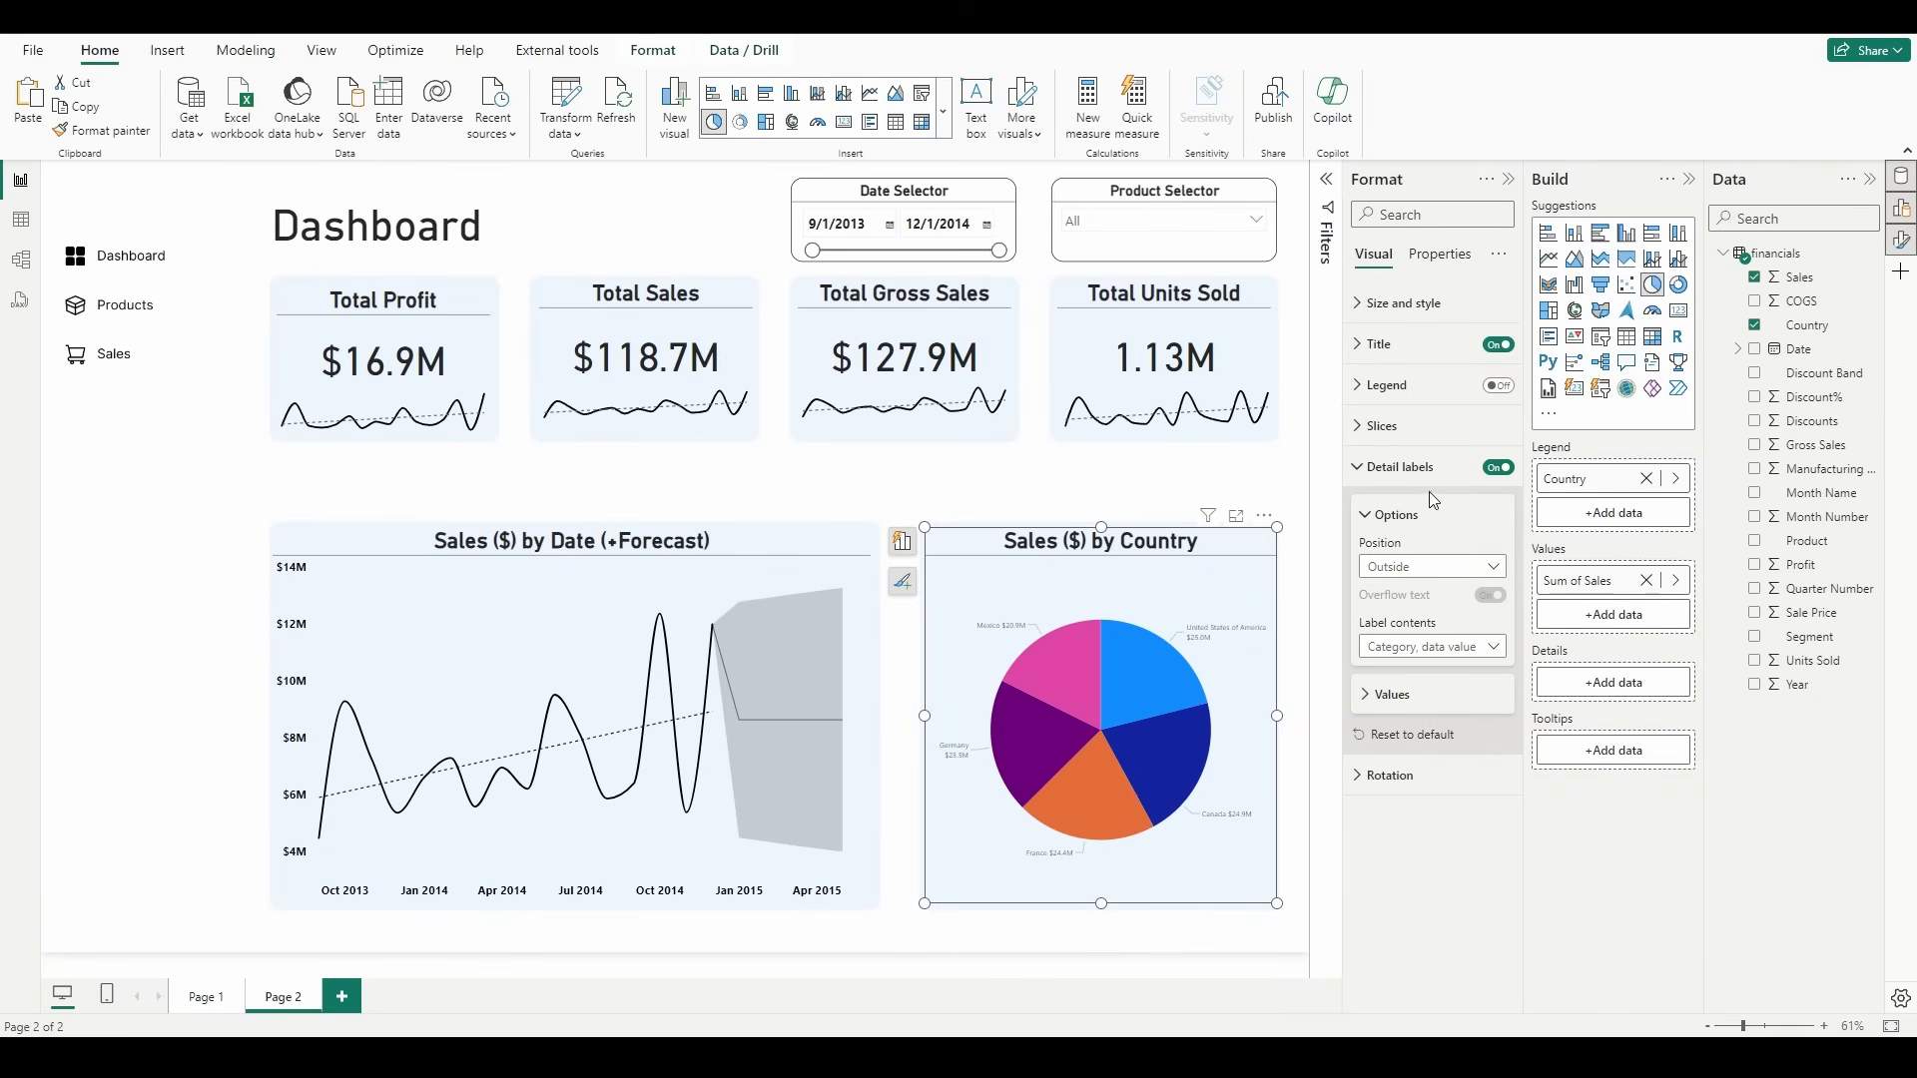
# Step: Format the pie chart's detail label values as bold, black and size 14
pyautogui.click(1433, 706)
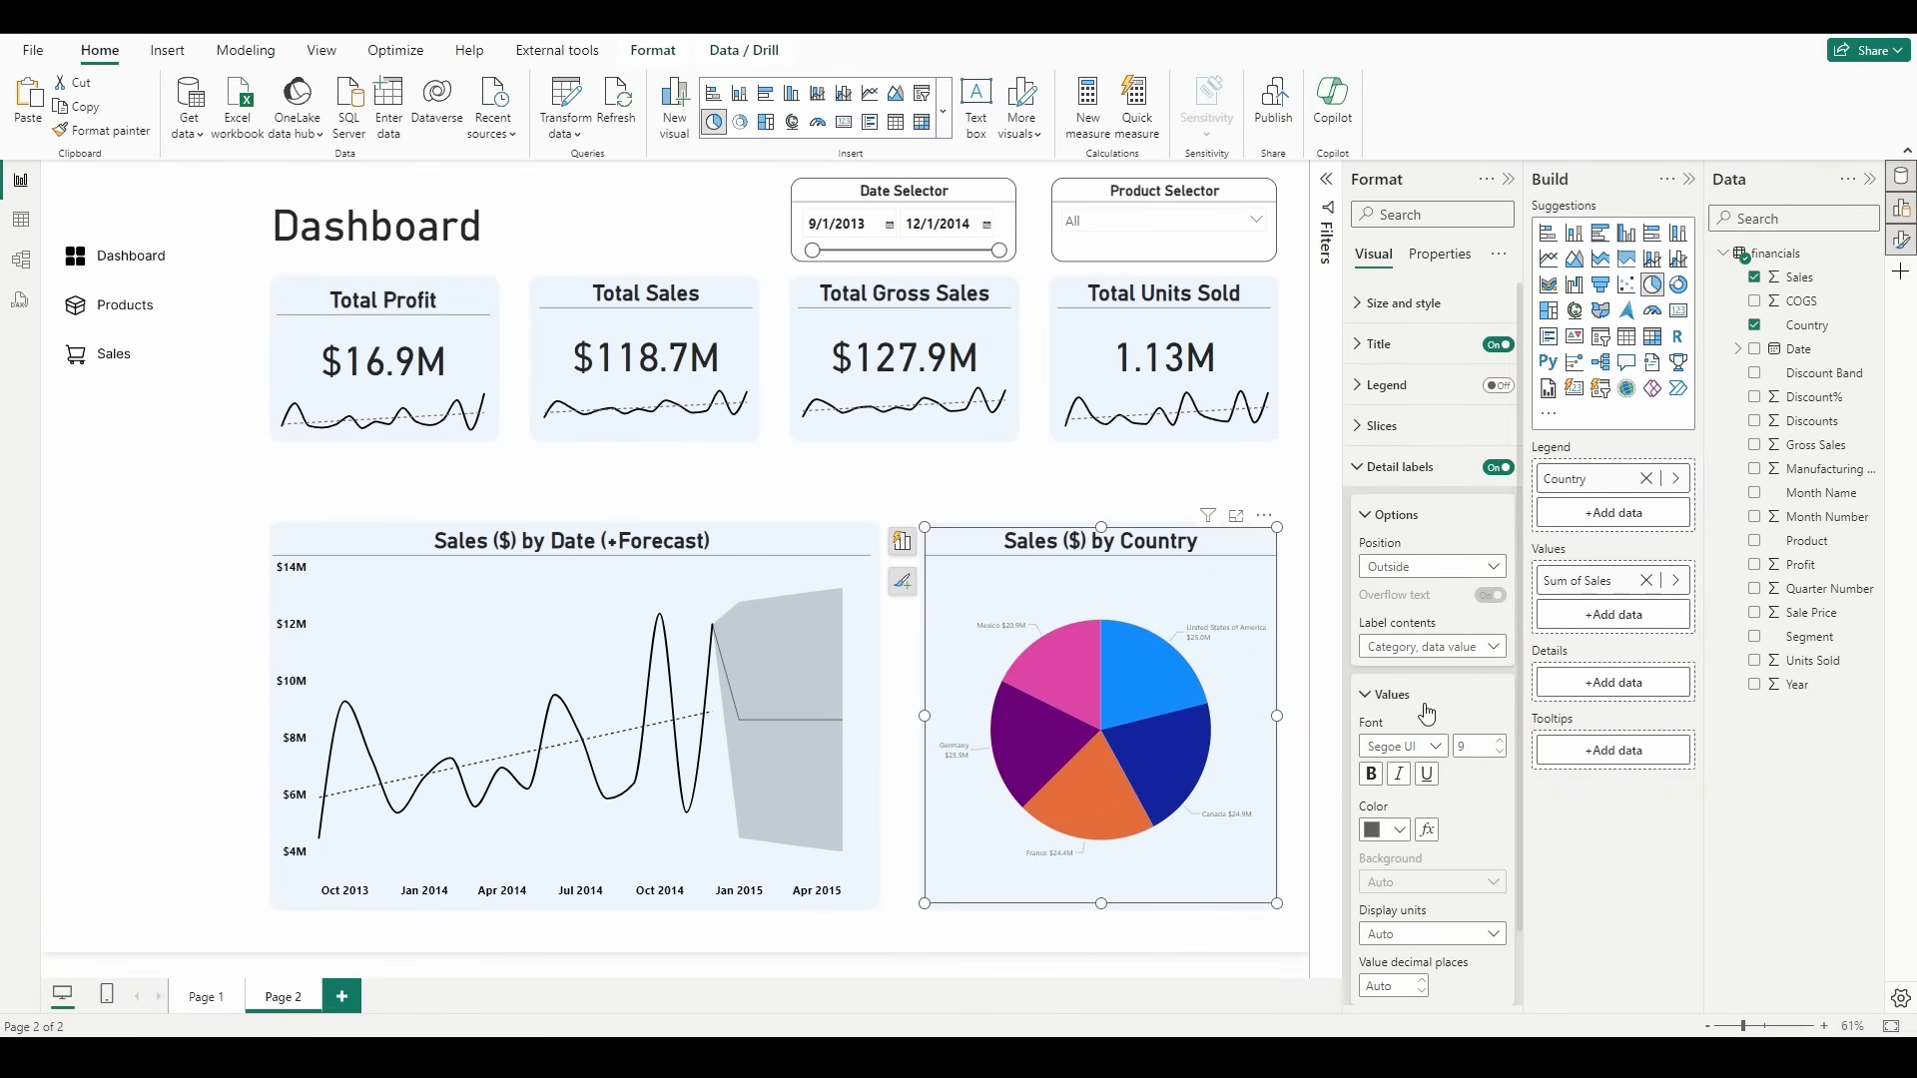
pyautogui.scroll(-2, 1427, 719)
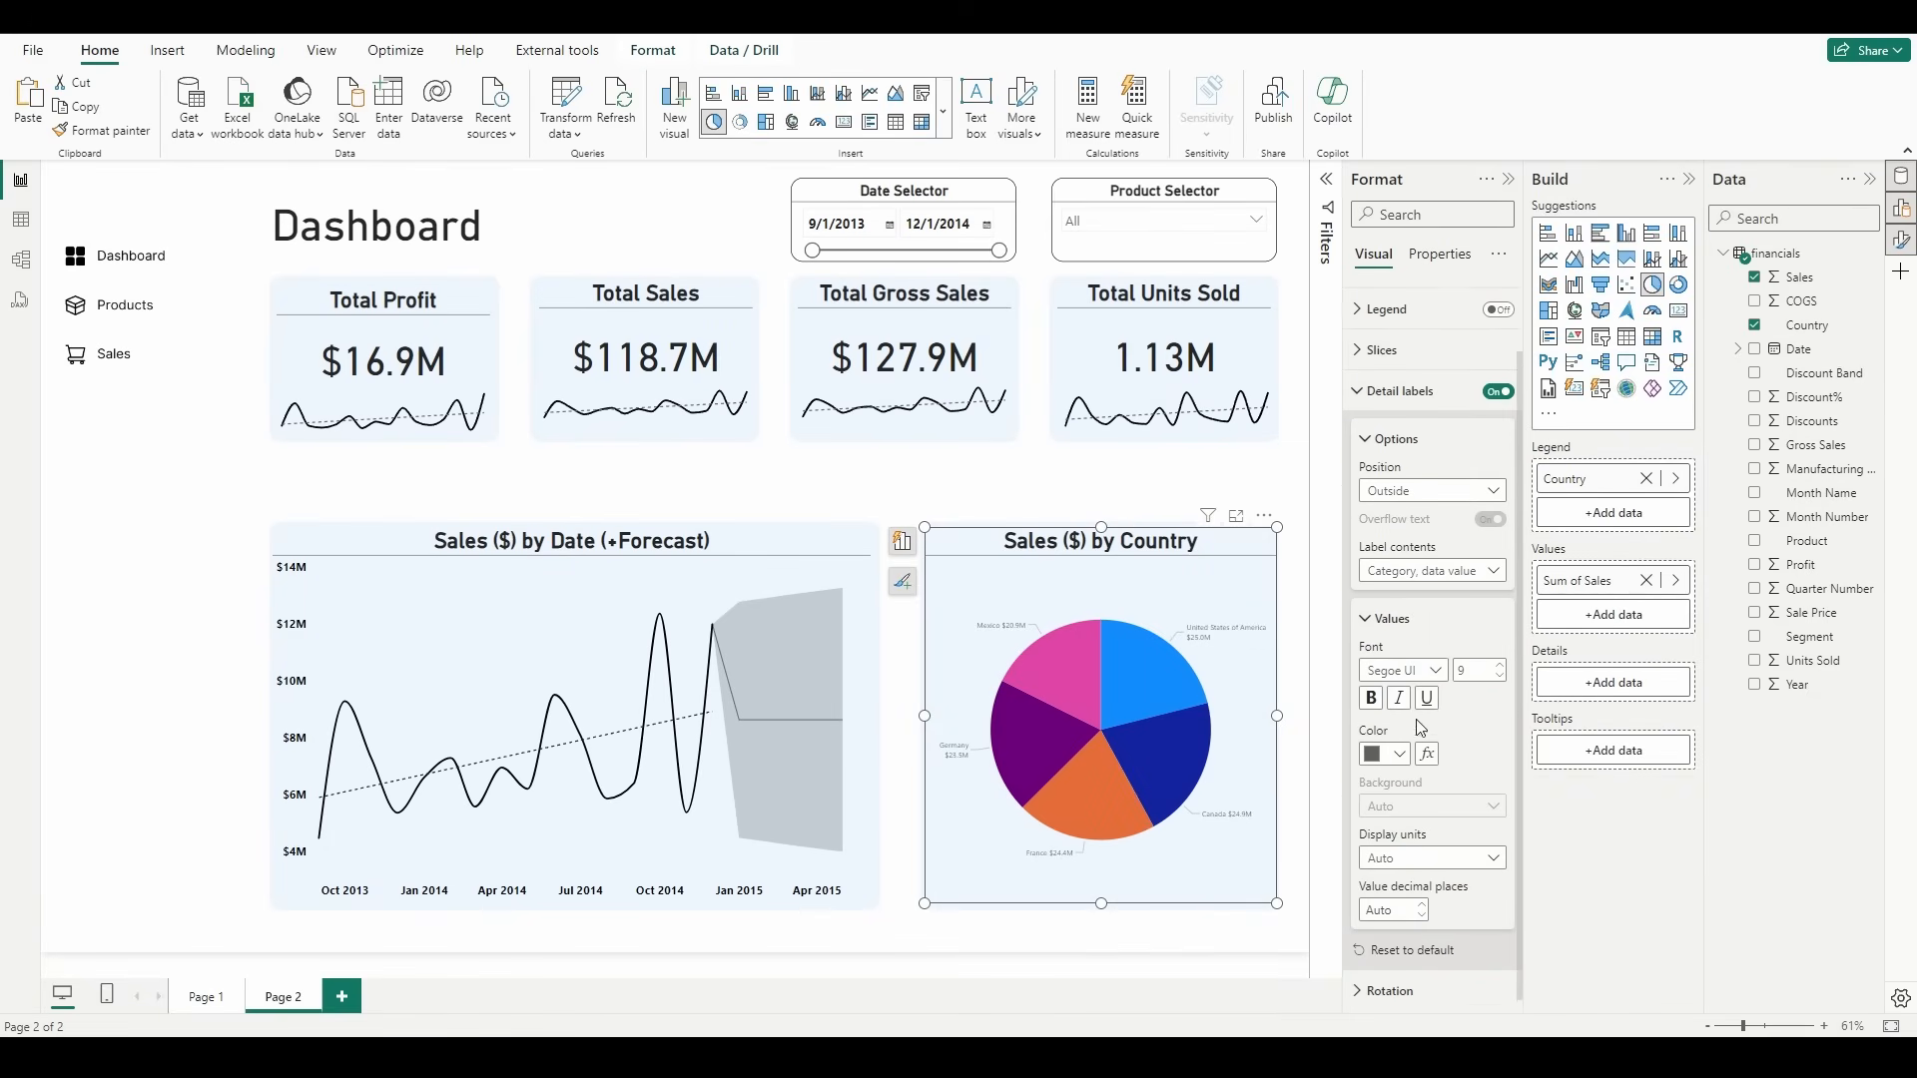
pyautogui.click(1499, 661)
pyautogui.click(1497, 667)
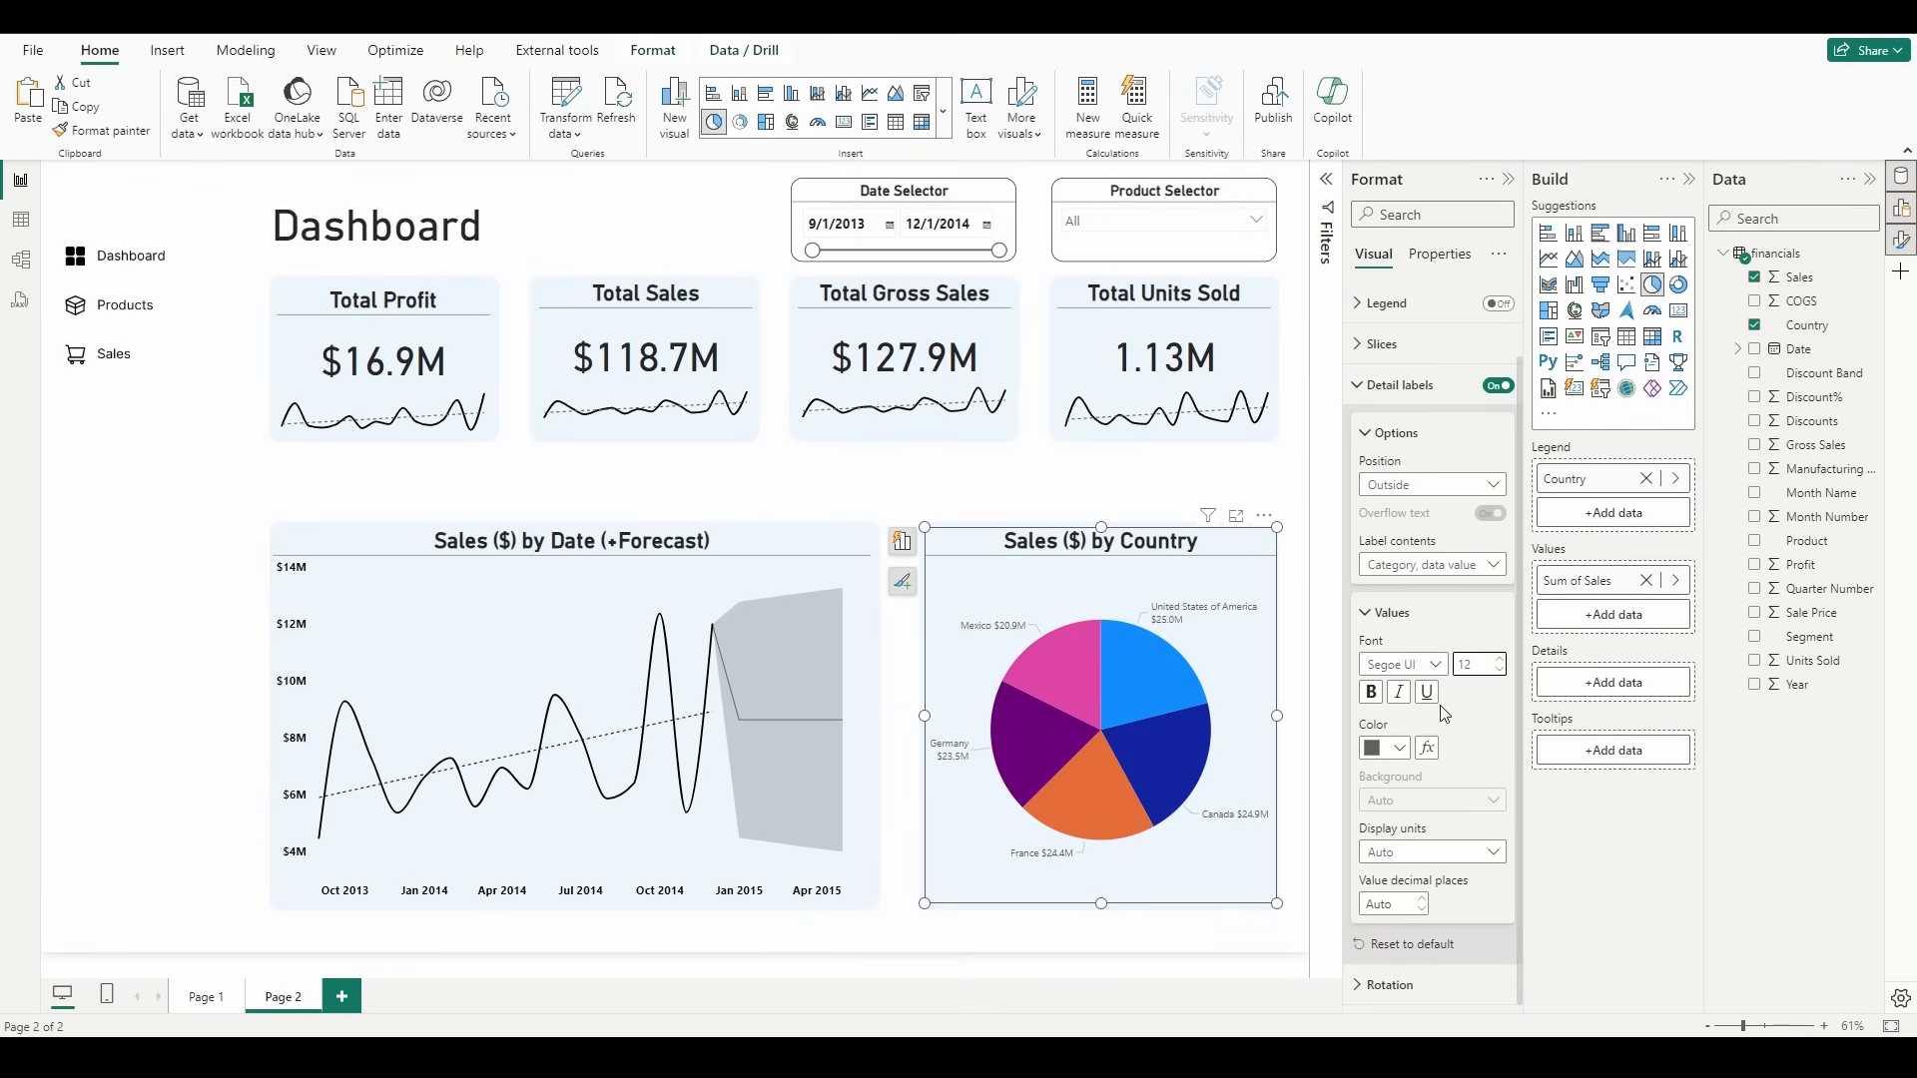
pyautogui.click(1369, 692)
pyautogui.click(1388, 748)
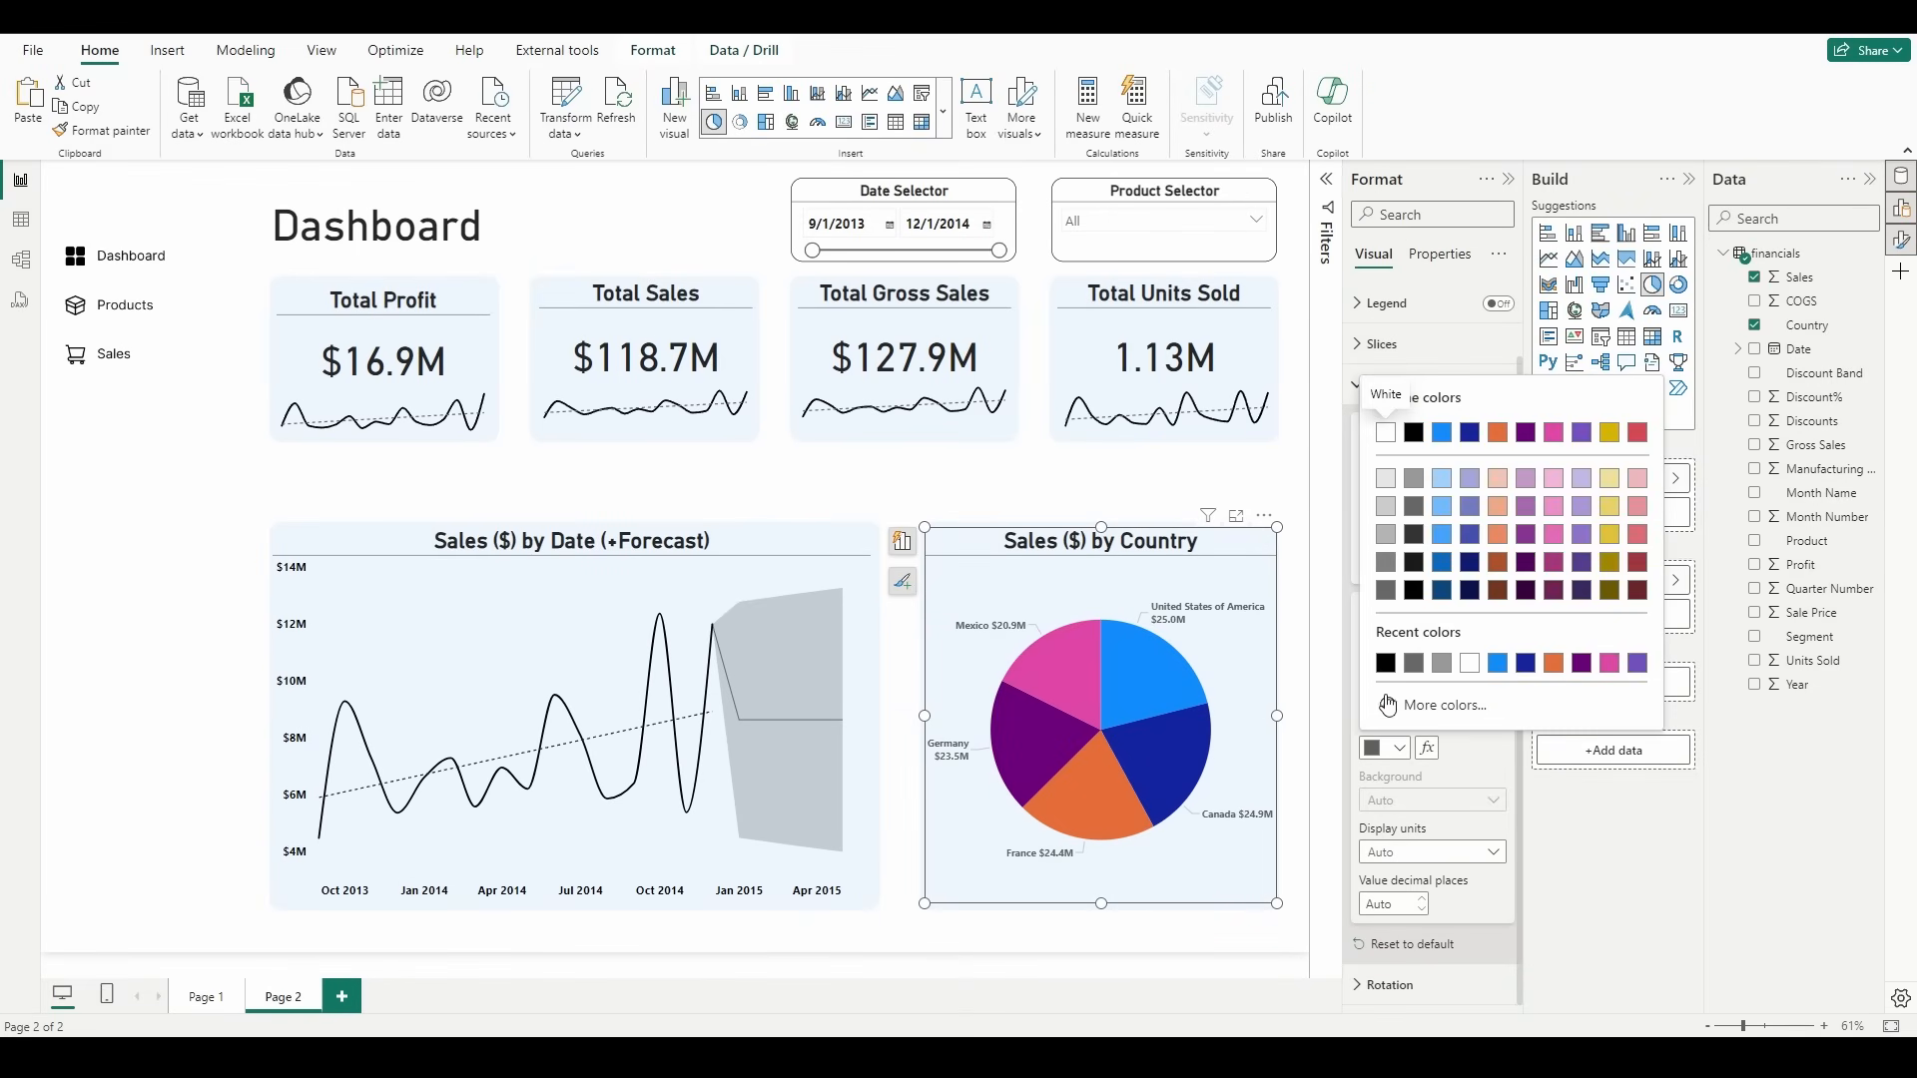
pyautogui.click(1385, 664)
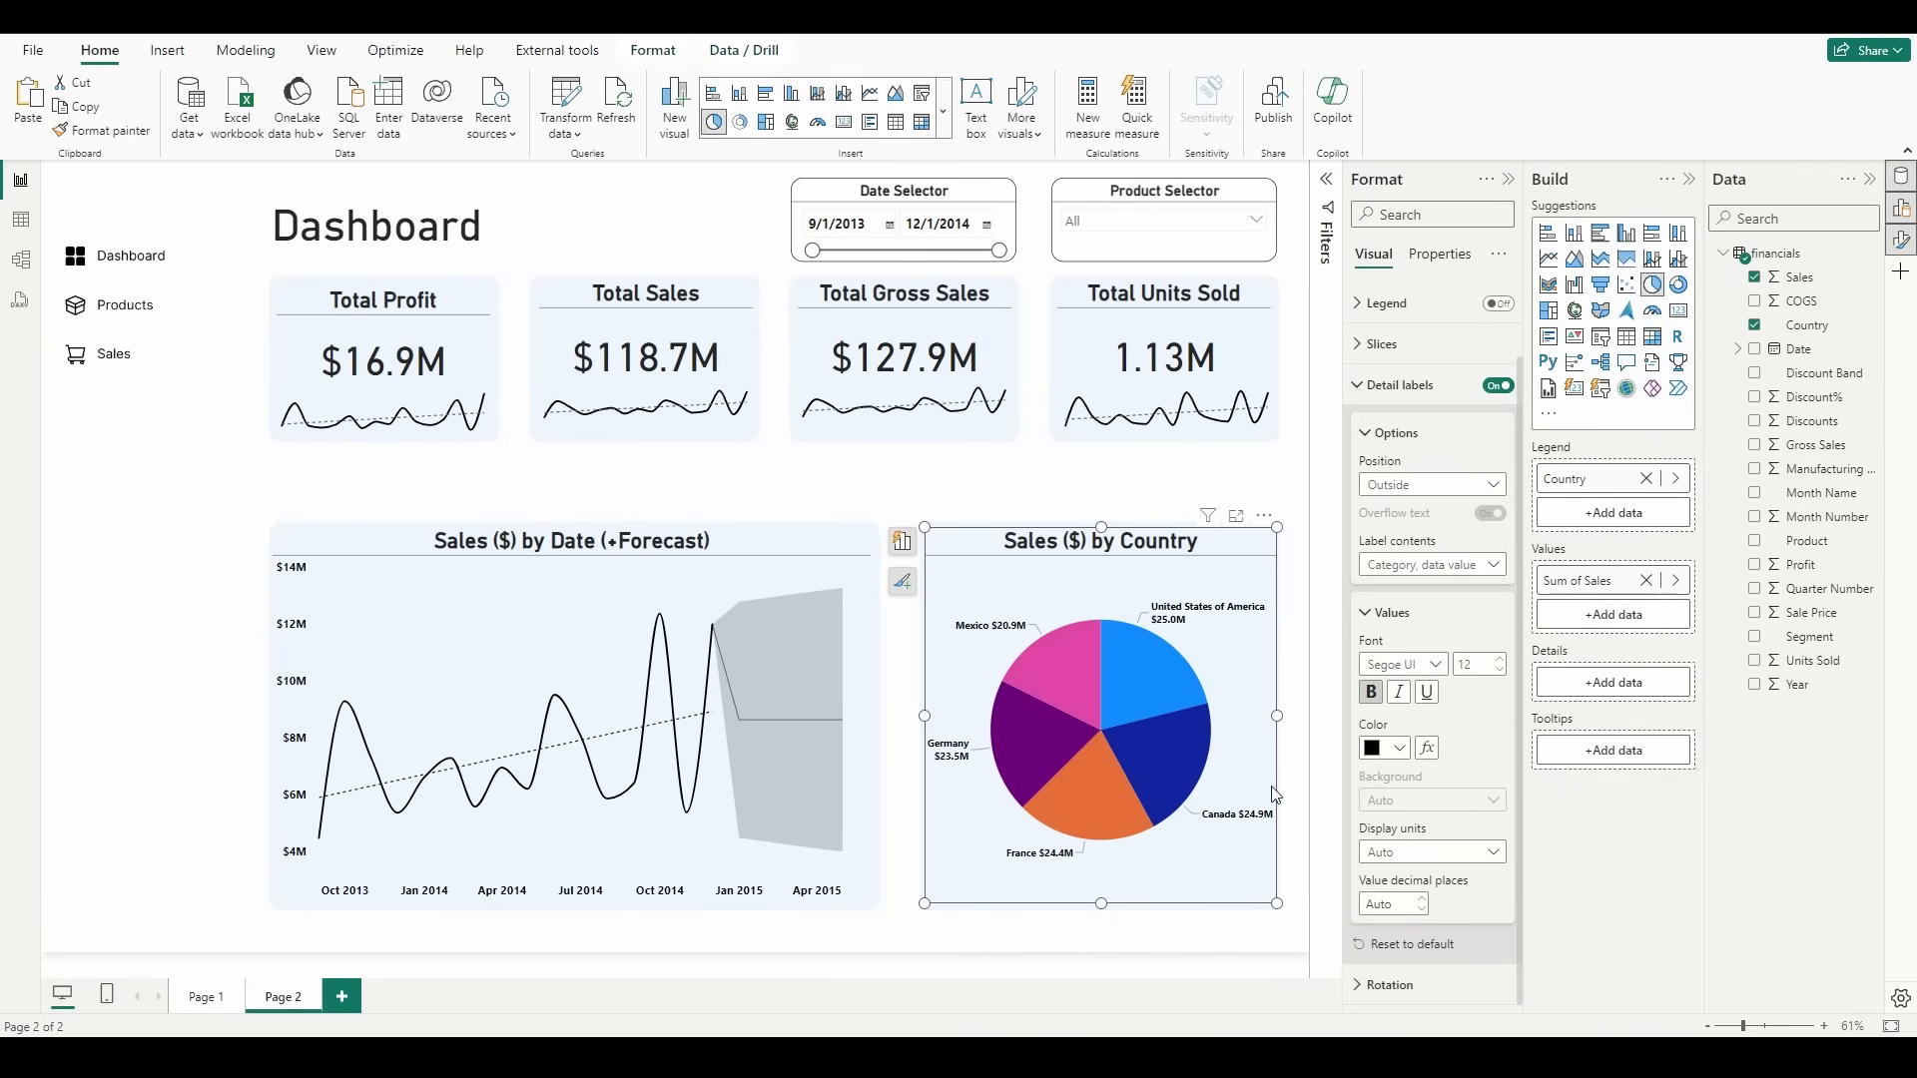
pyautogui.click(1499, 660)
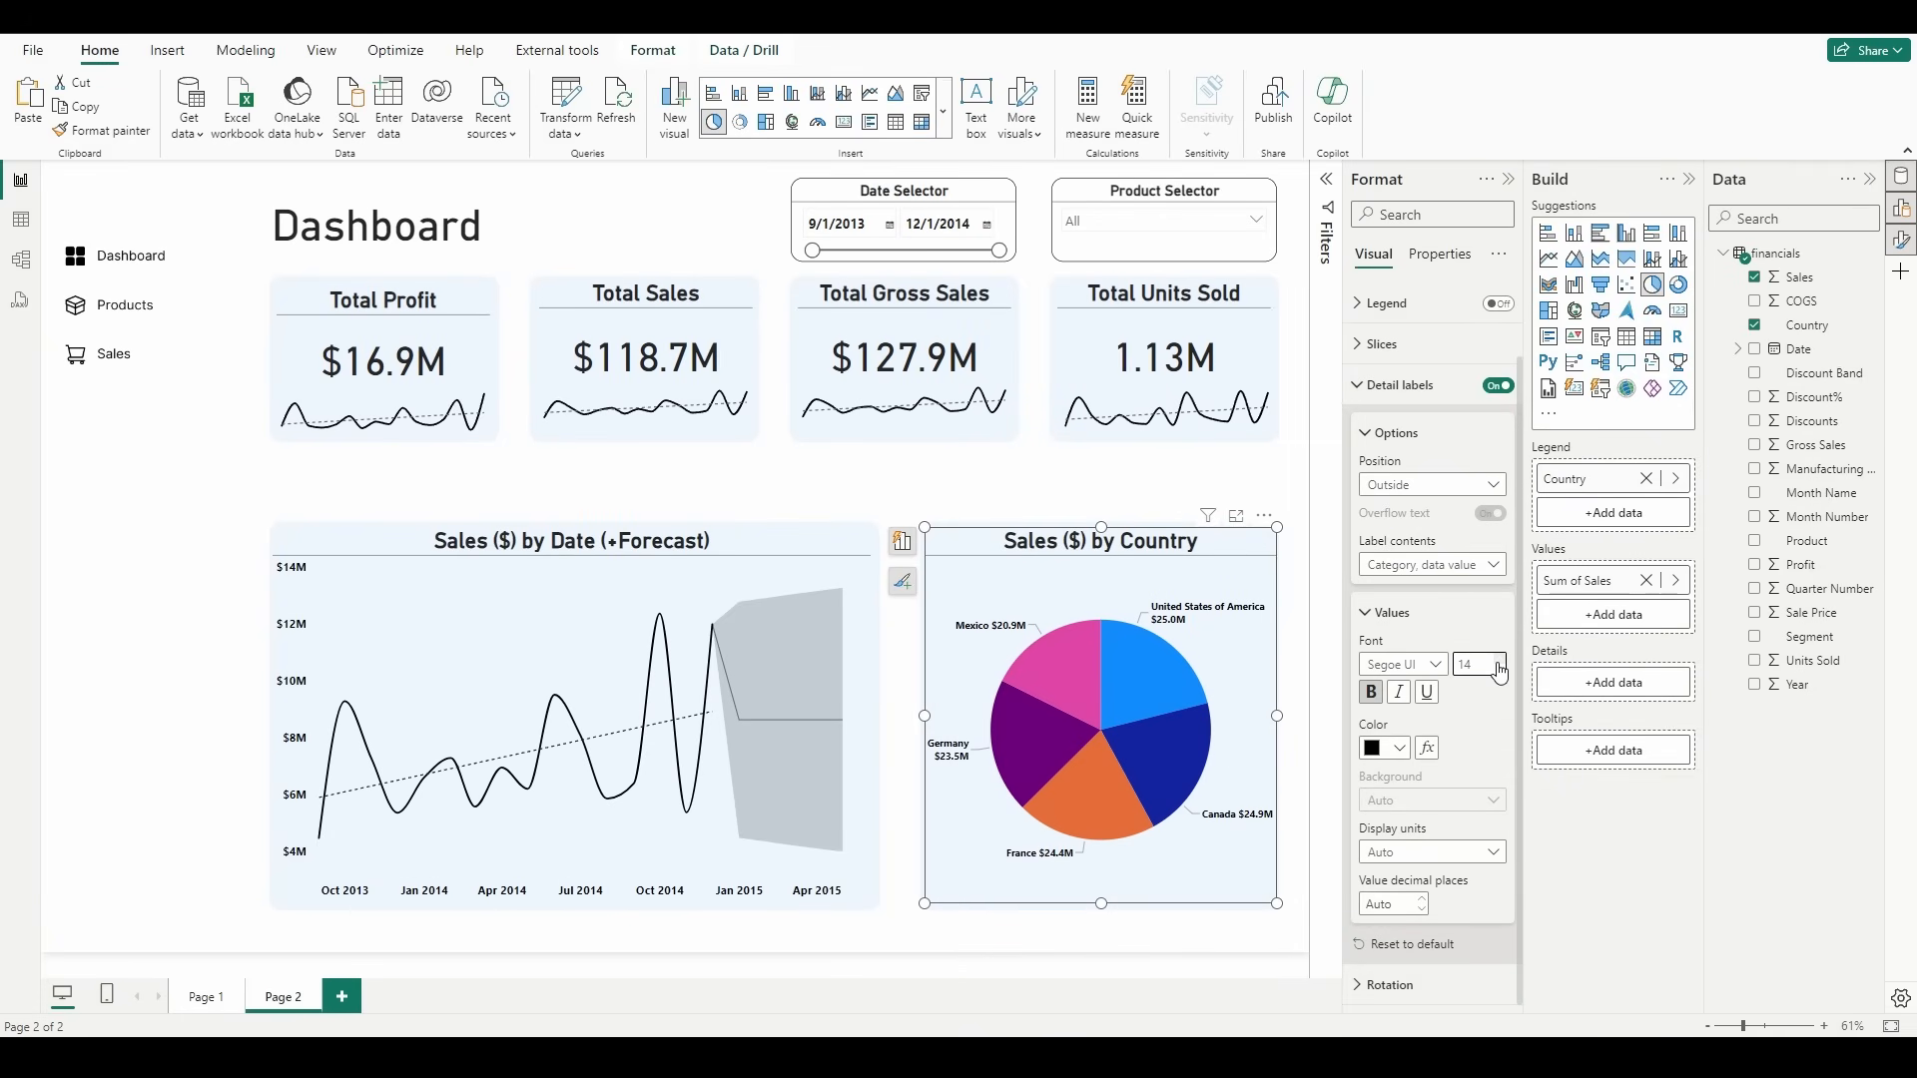
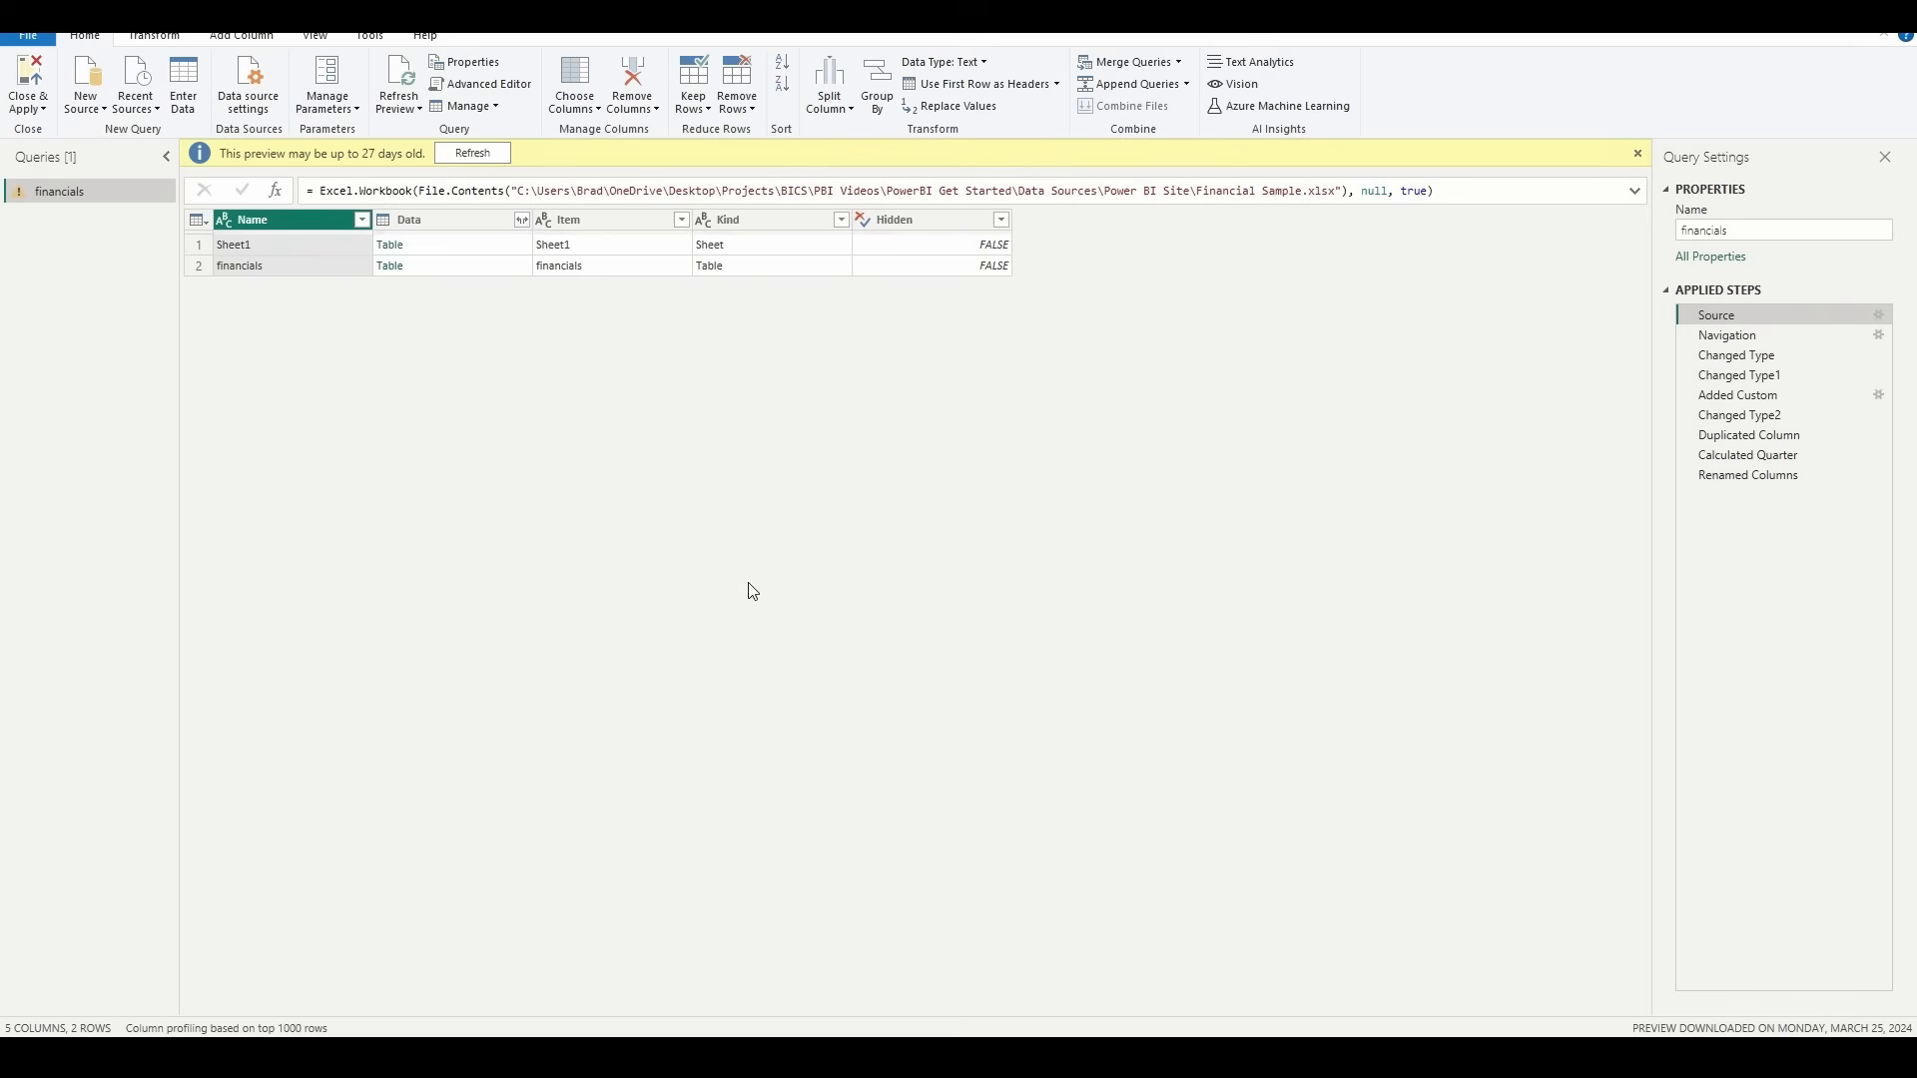
# Step: Replace "United States of America" with "USA" in the financials query's Country column after the Renamed Columns step, and apply the query changes
pyautogui.click(1749, 476)
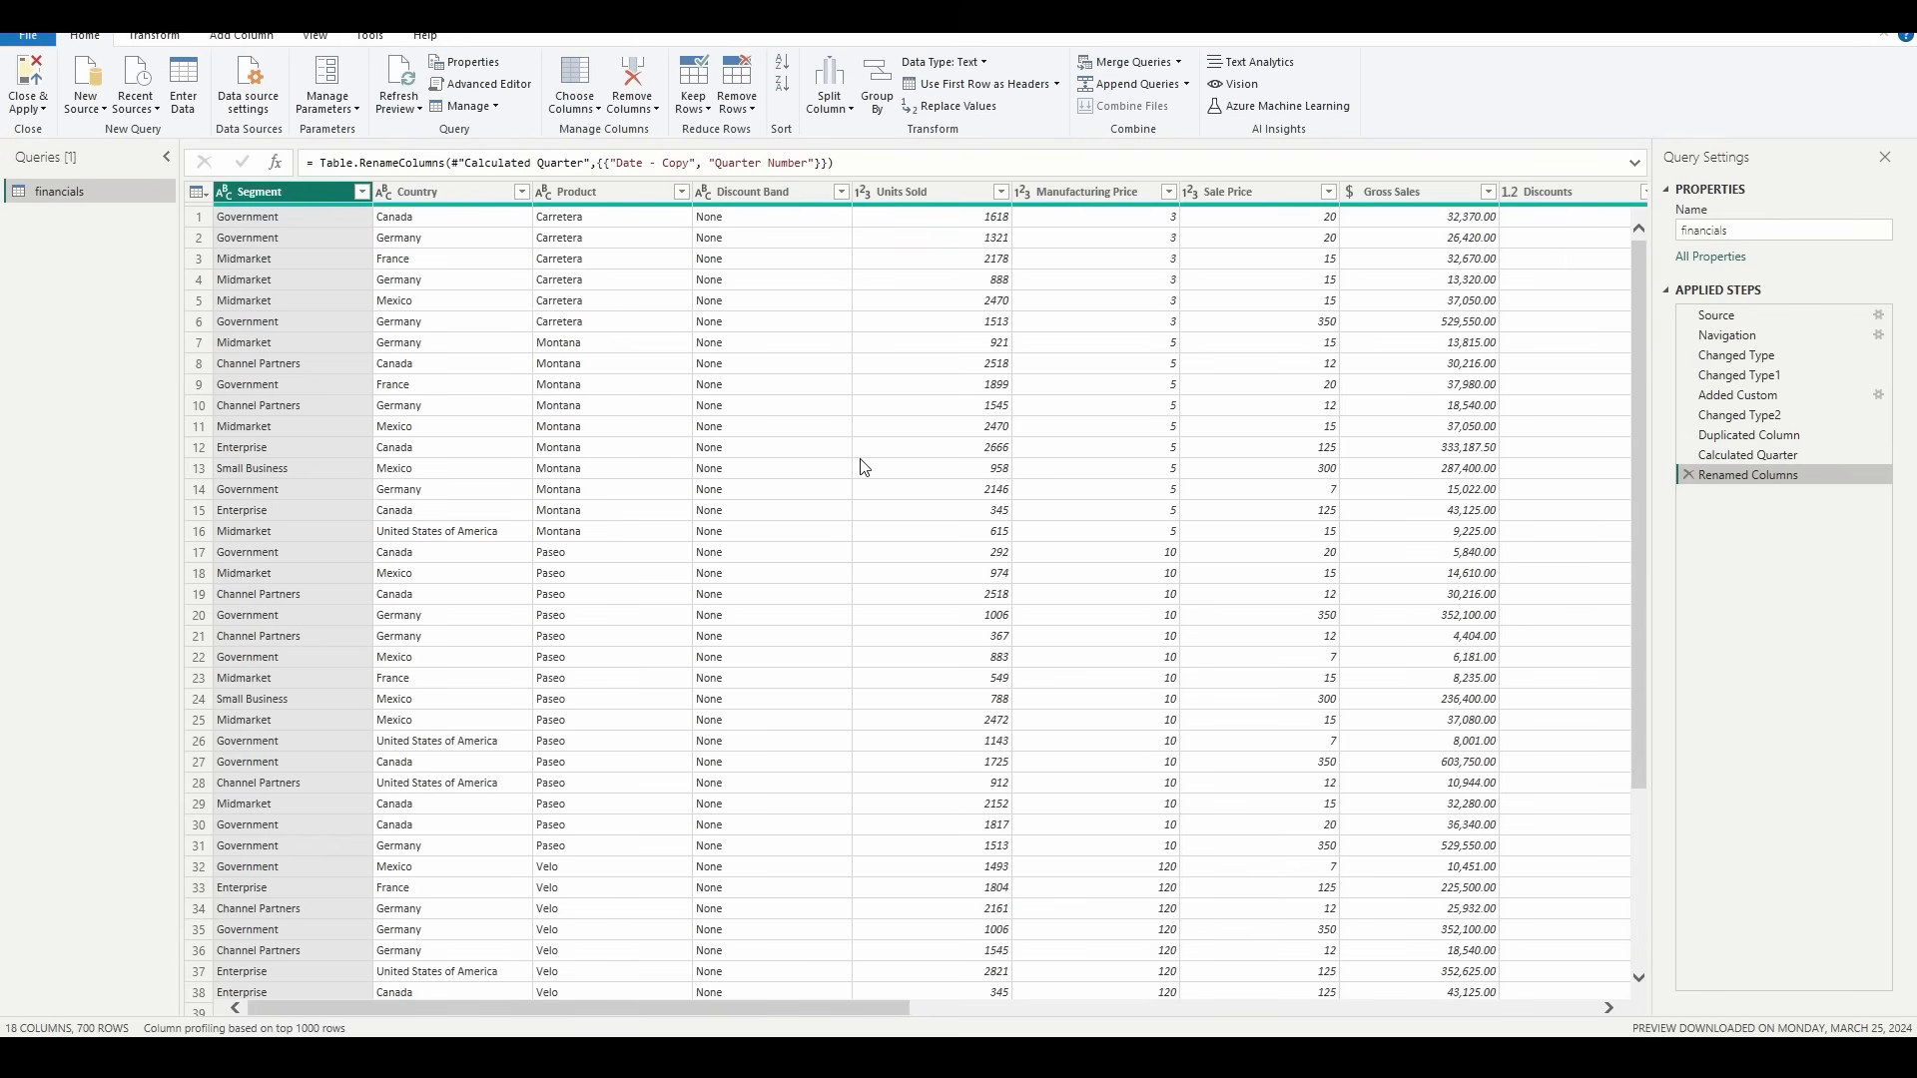
pyautogui.click(435, 199)
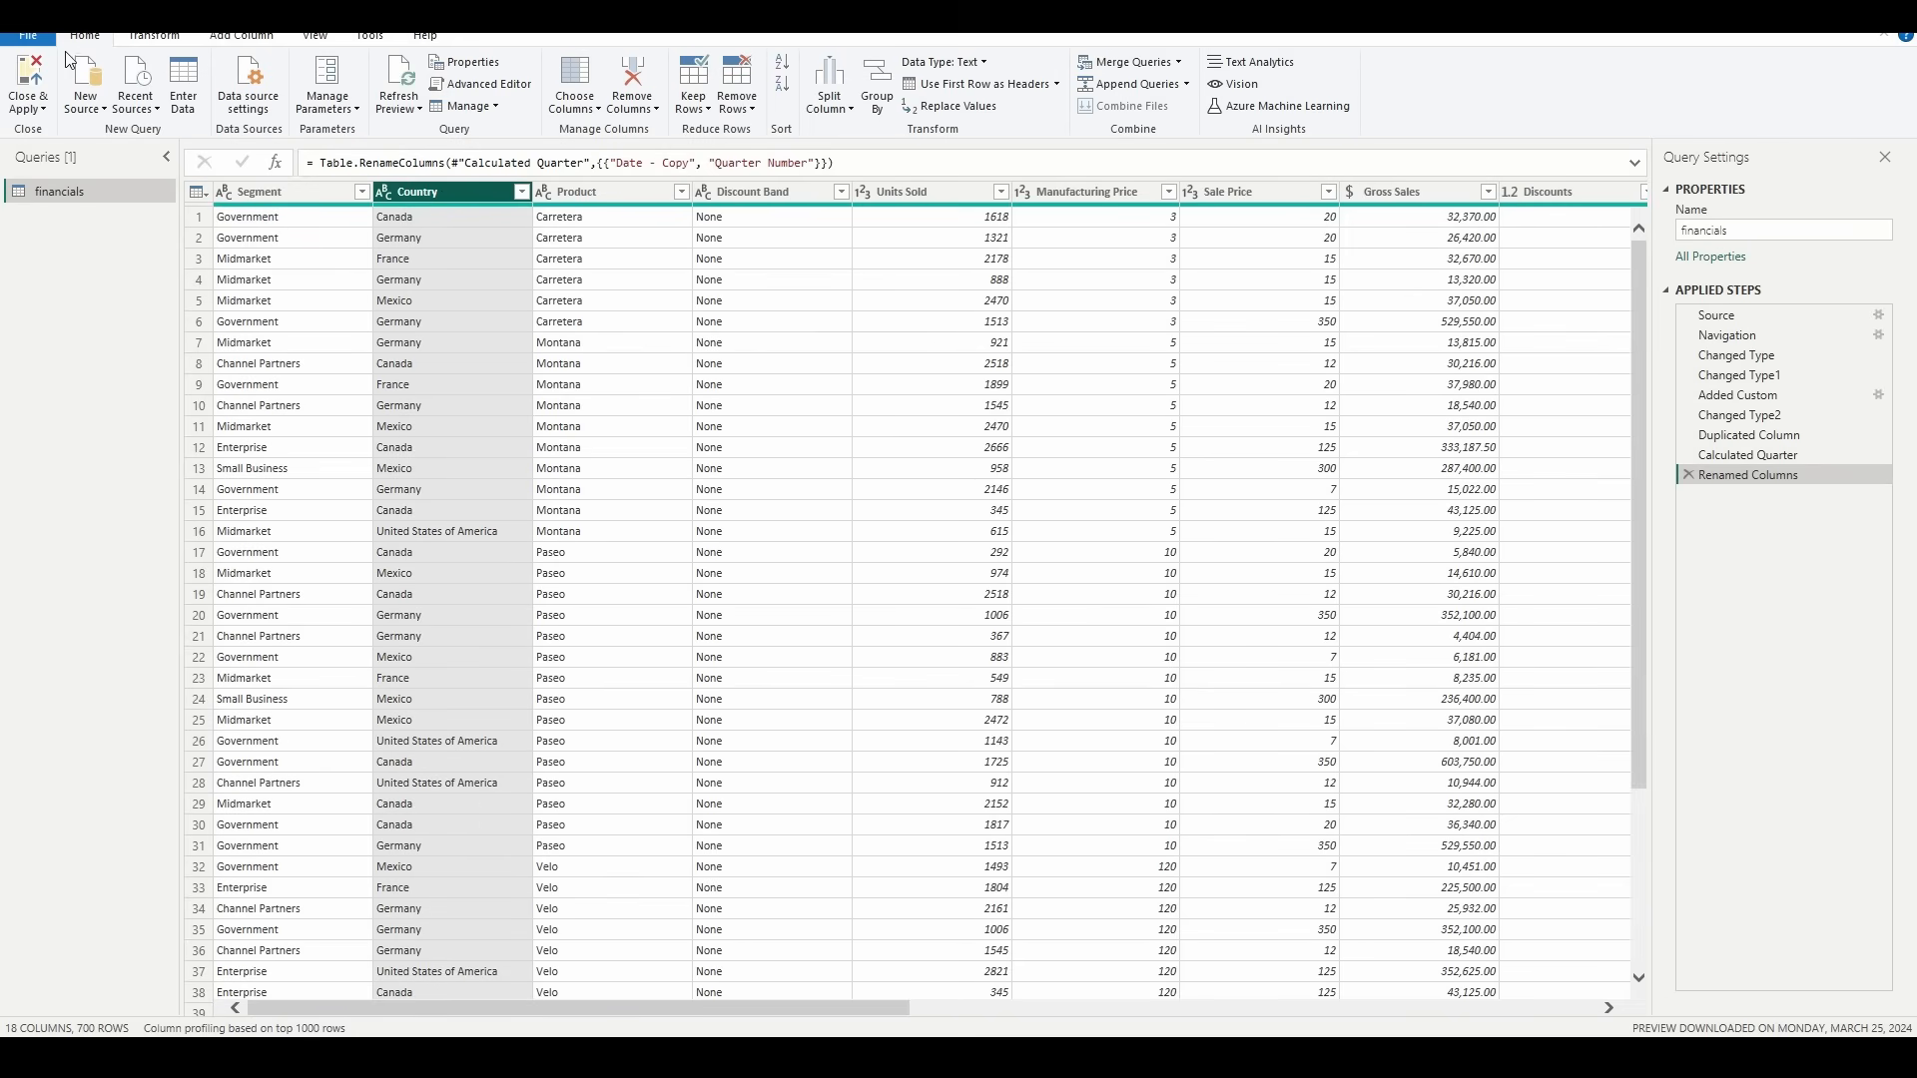
pyautogui.click(160, 36)
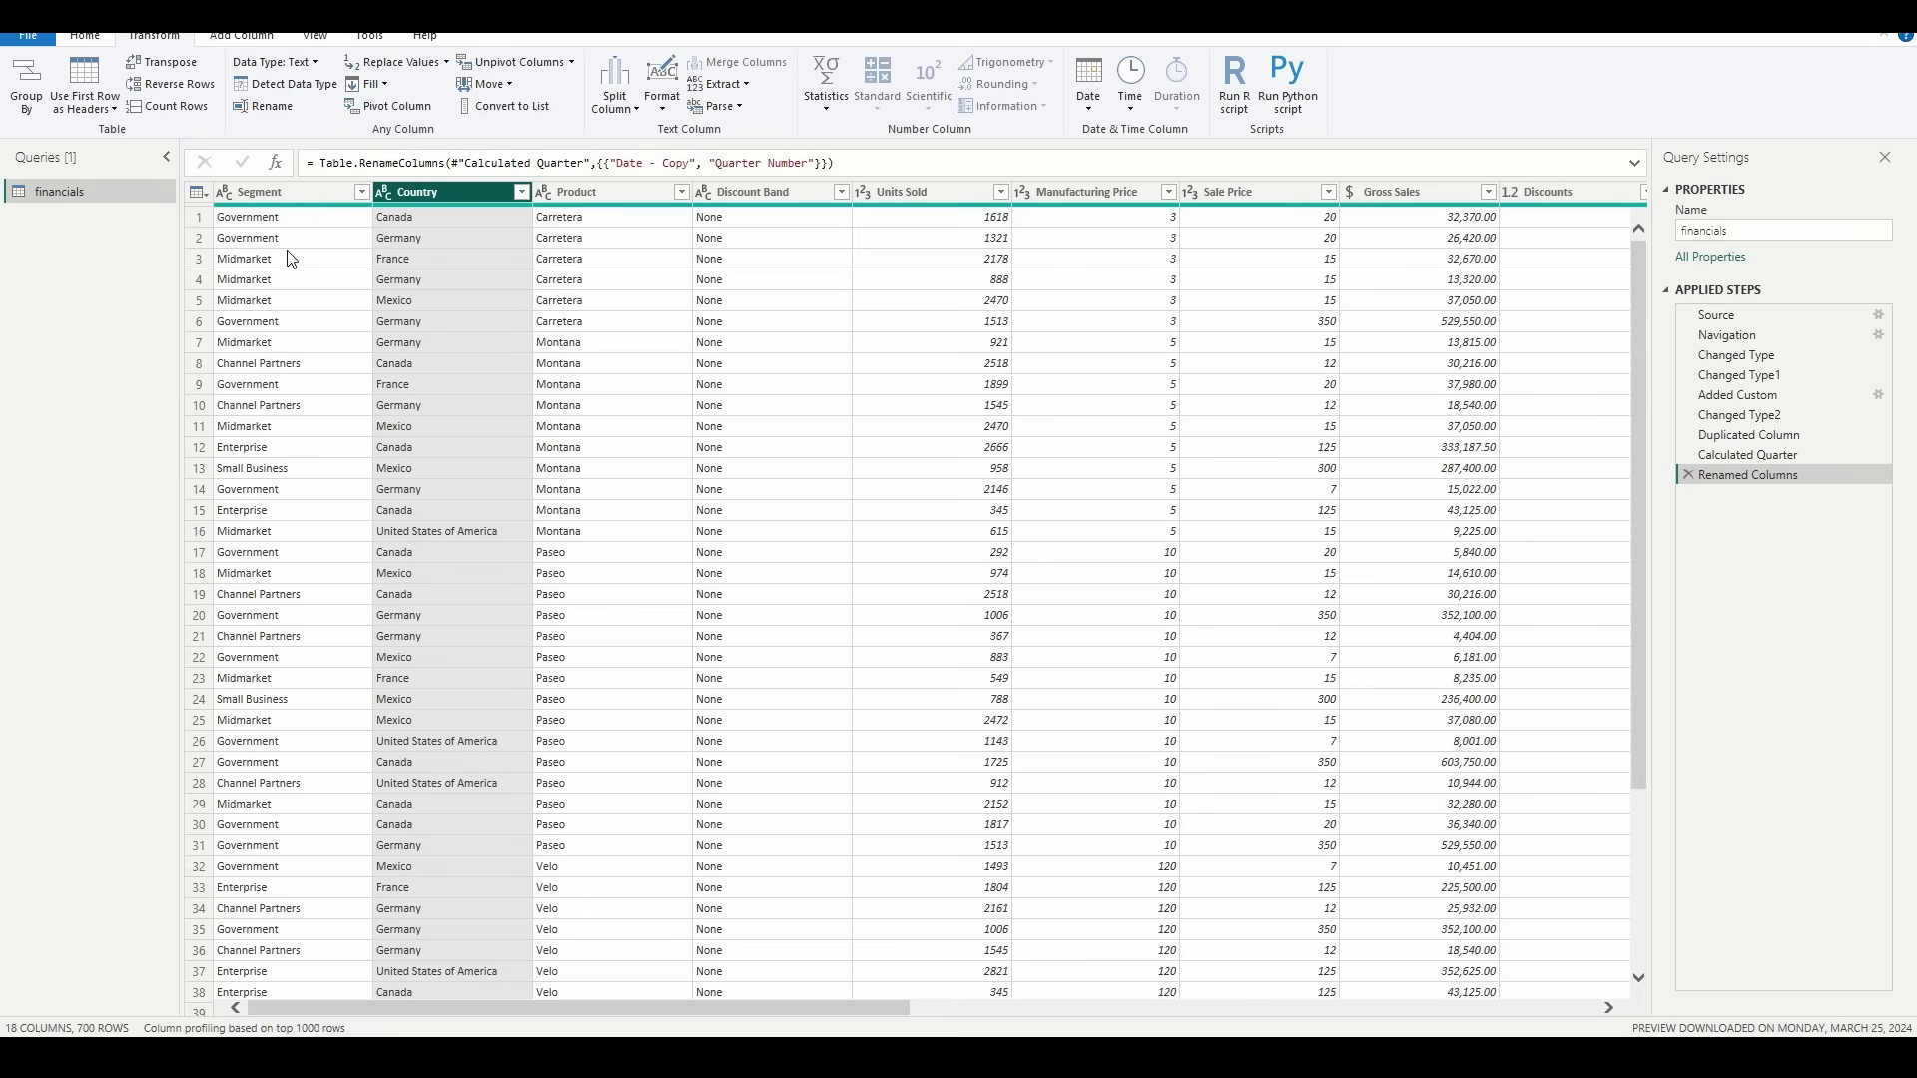
pyautogui.click(400, 63)
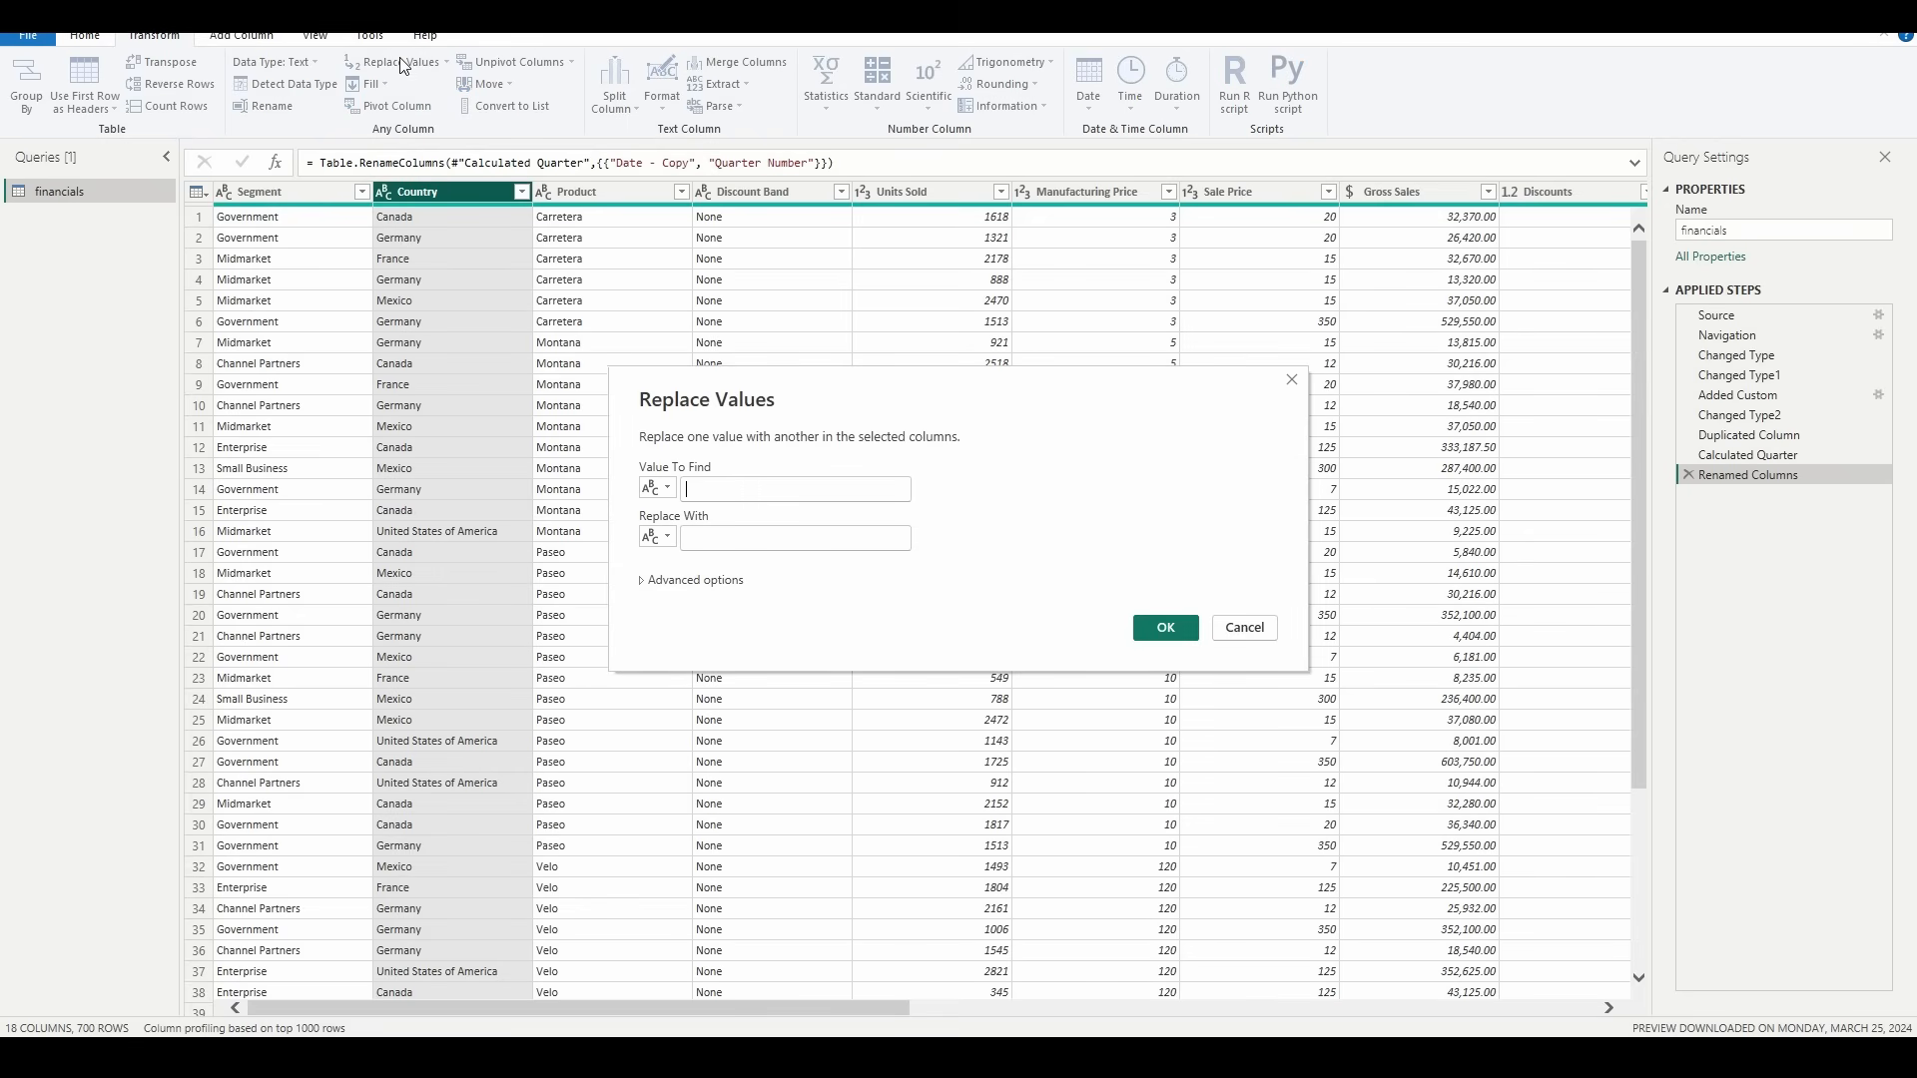
pyautogui.click(721, 487)
pyautogui.write('United States of America')
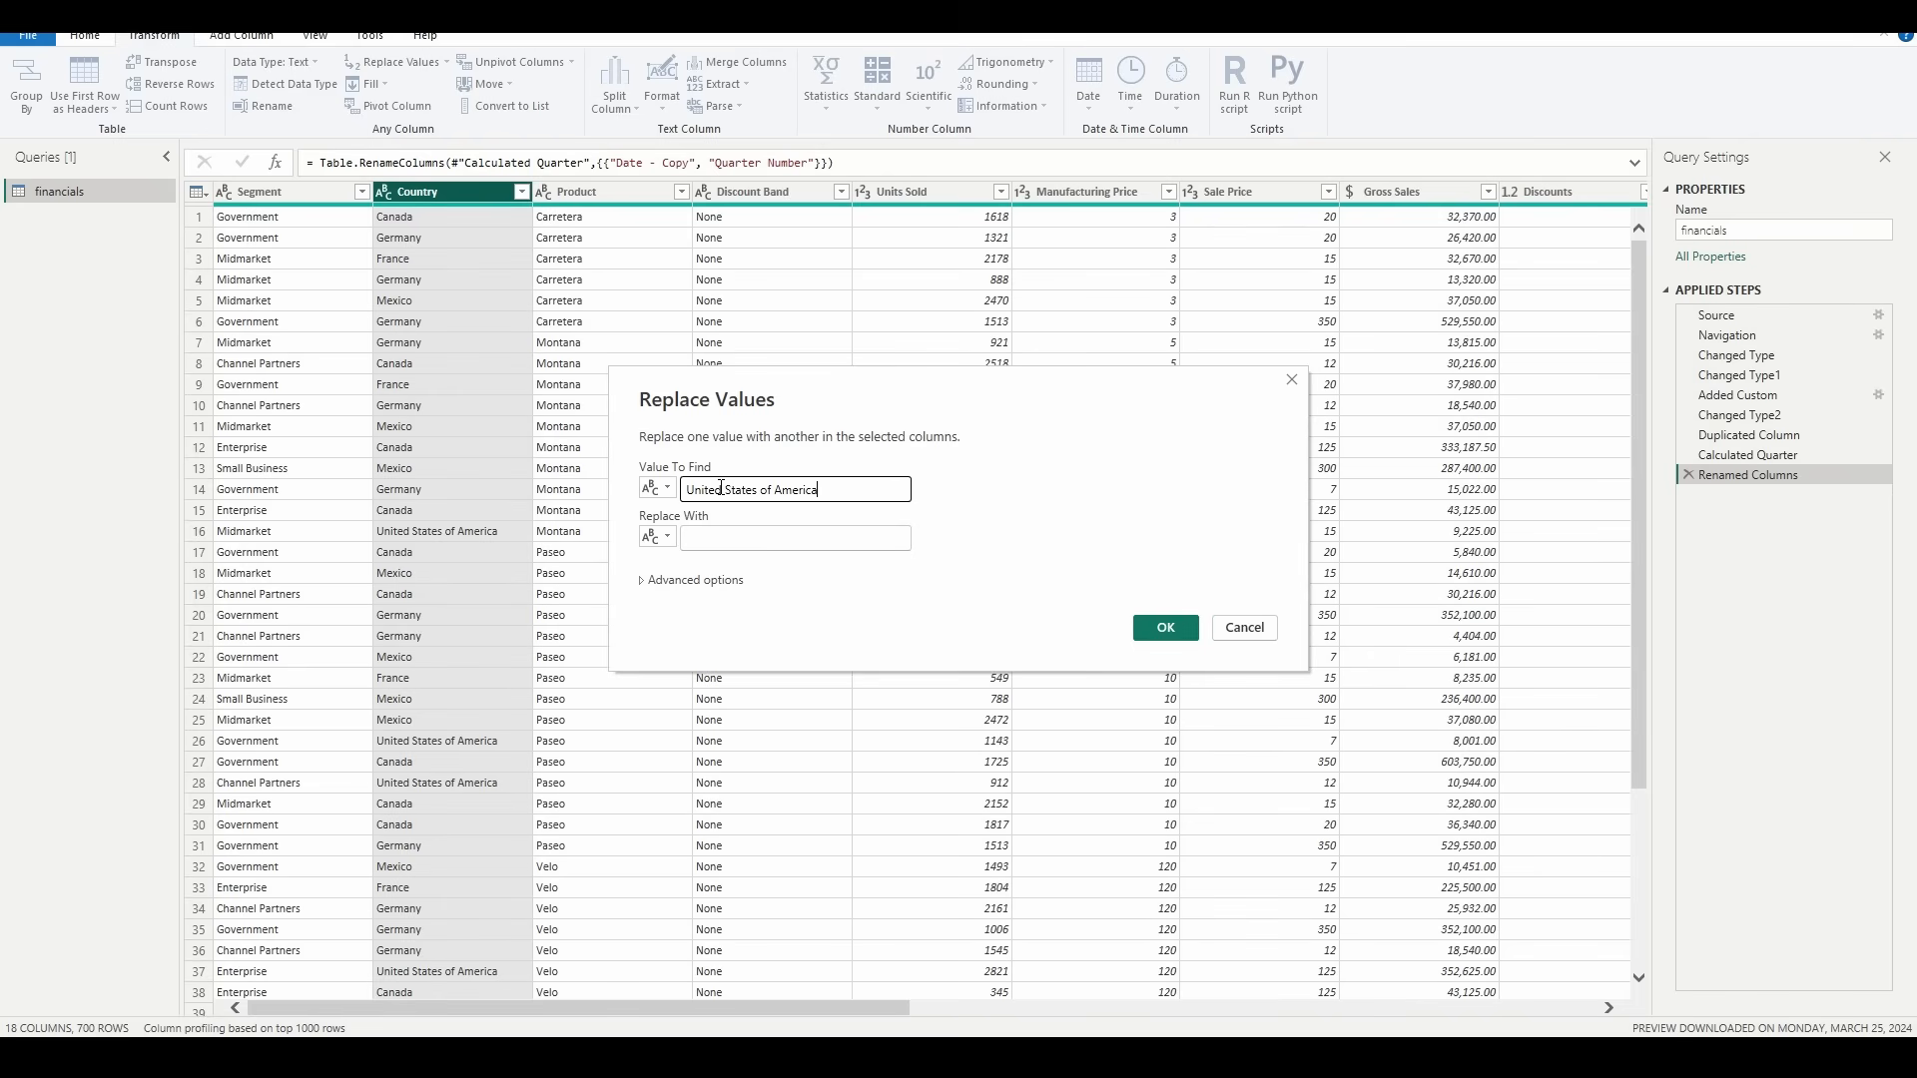
pyautogui.press('Tab')
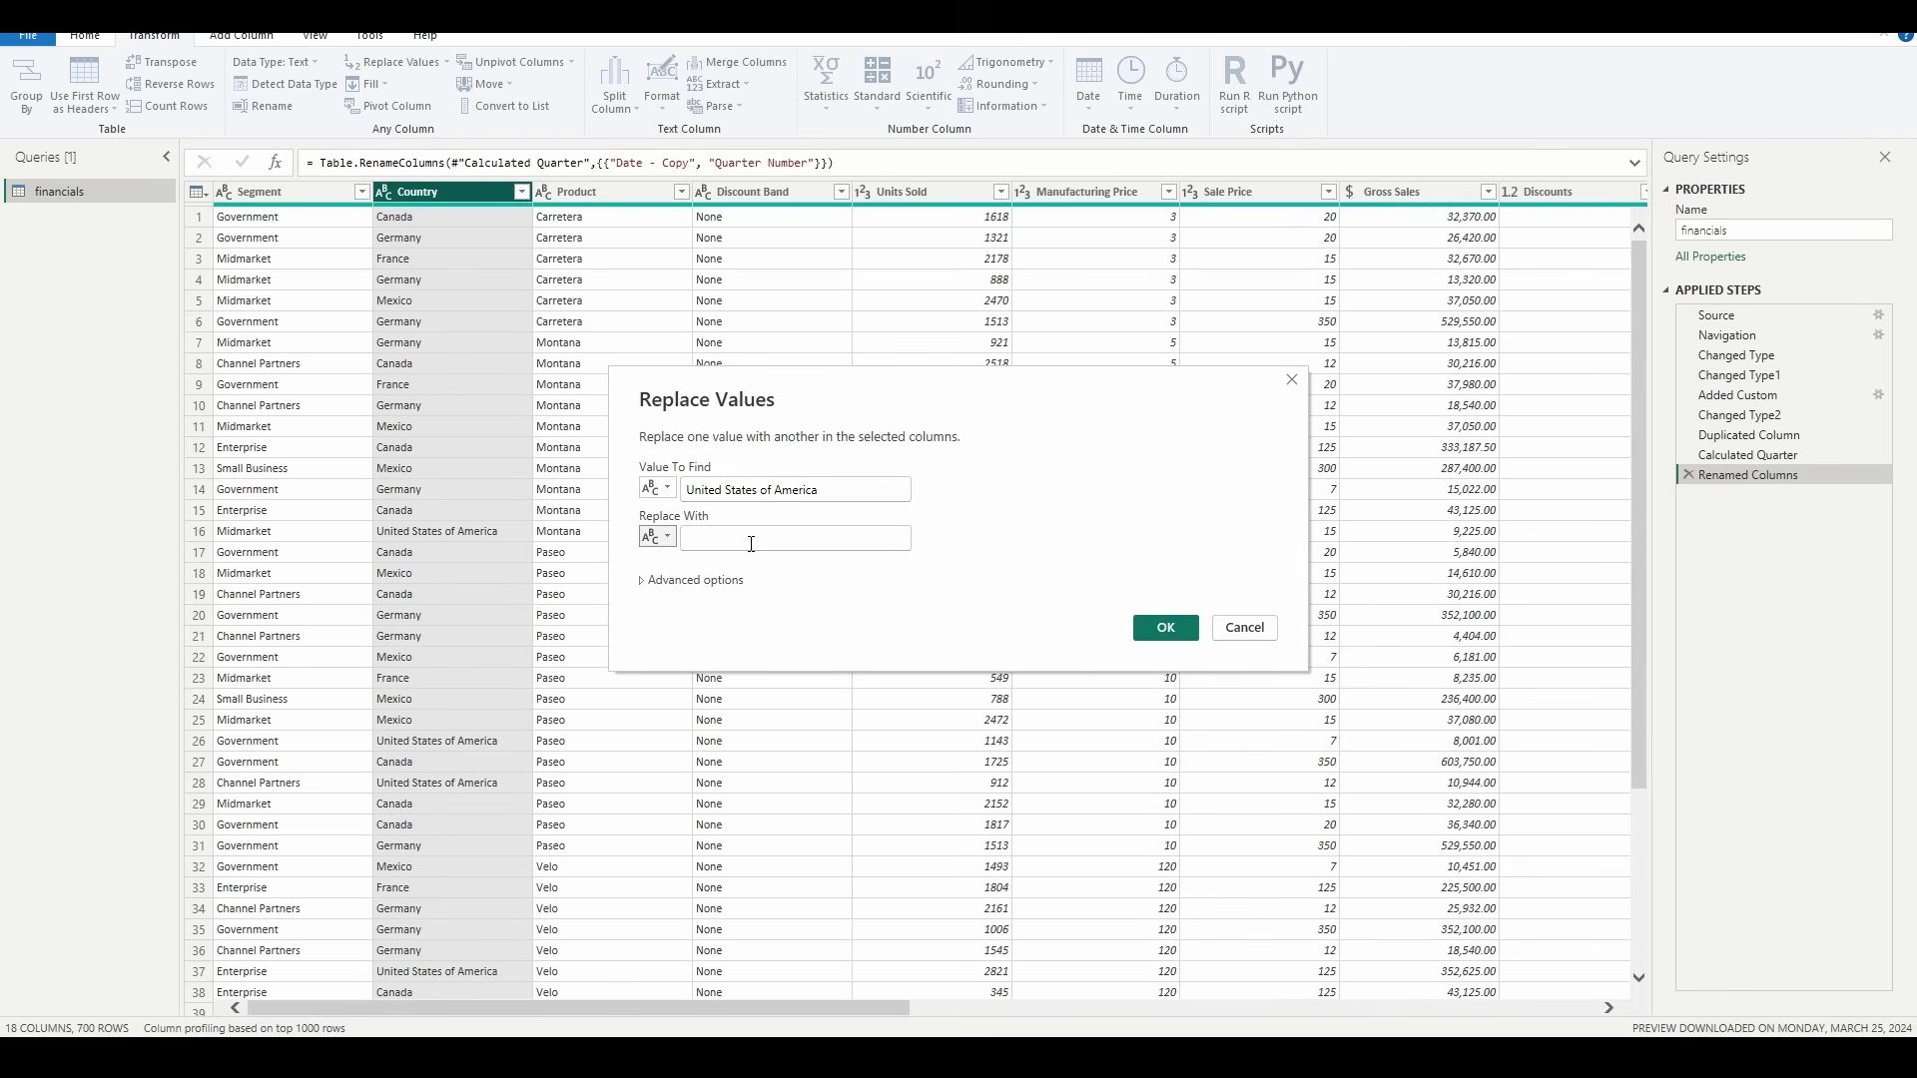
pyautogui.click(748, 539)
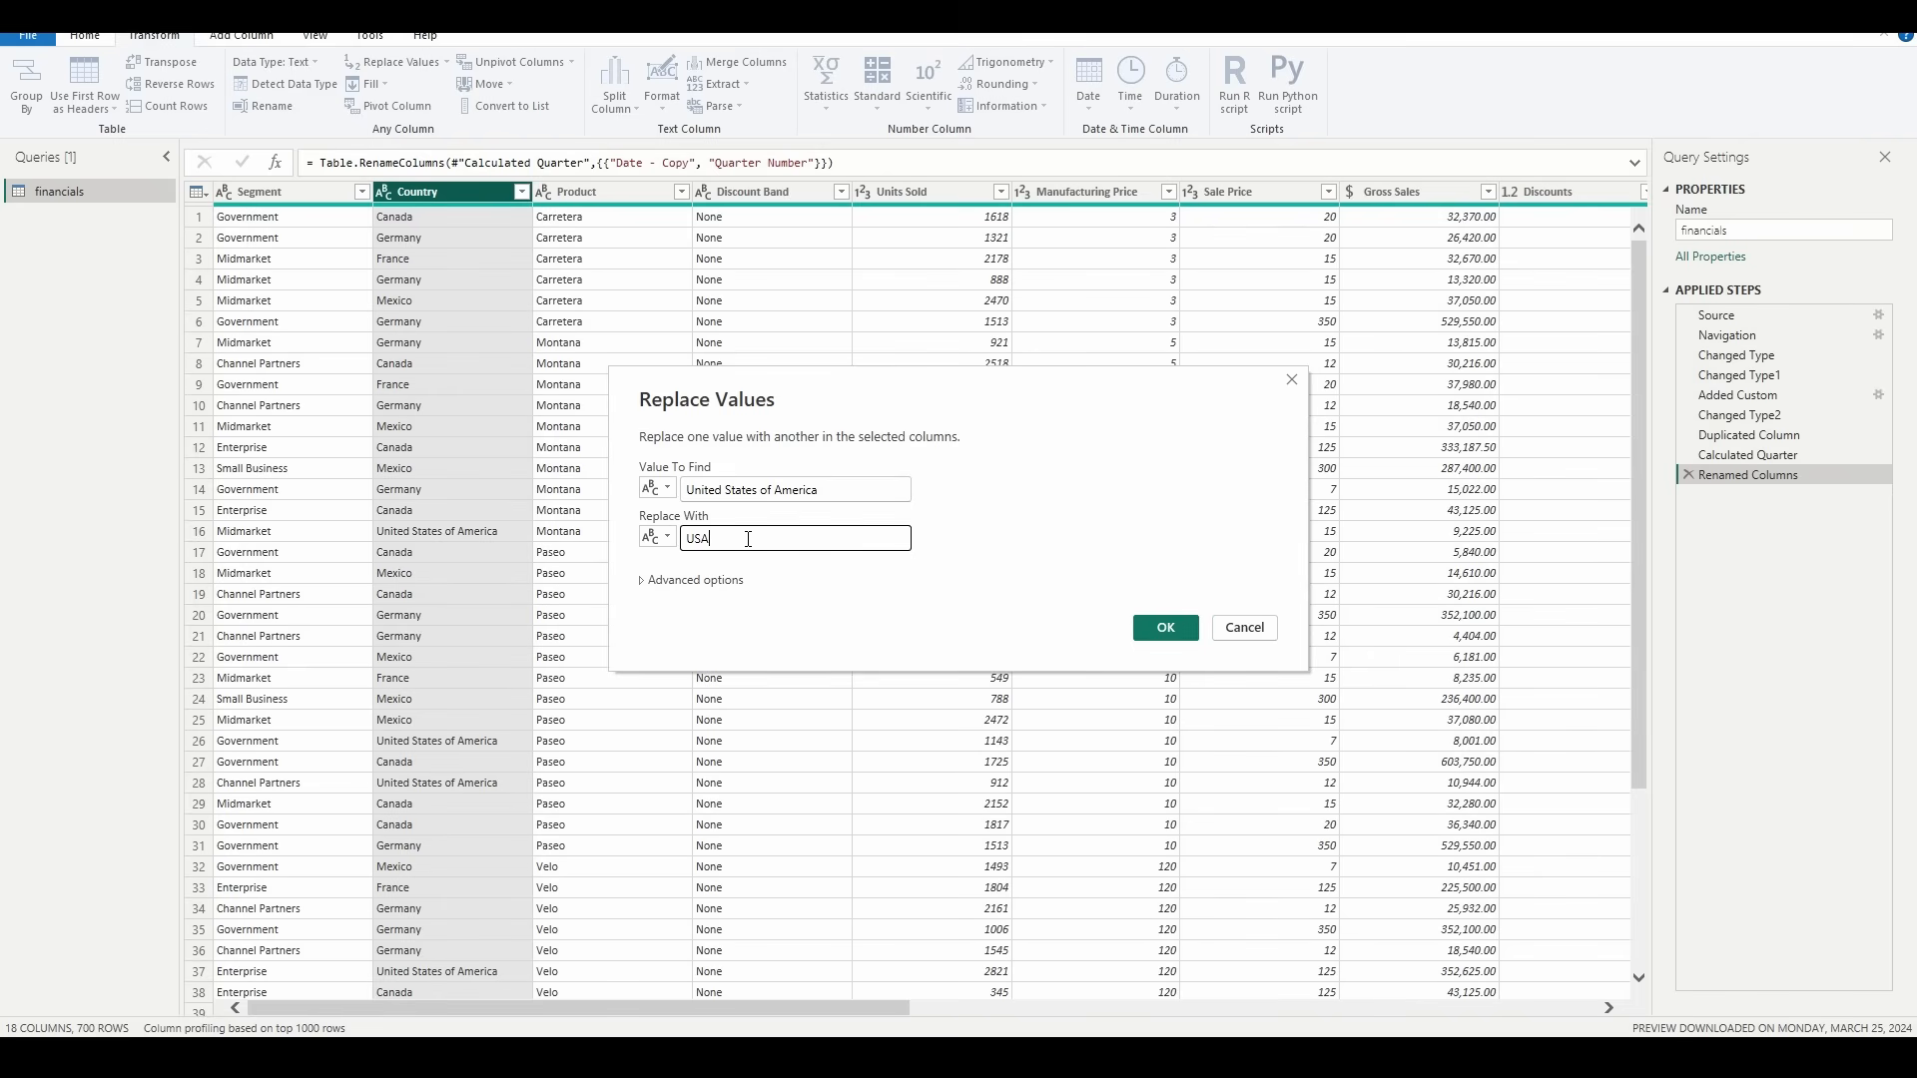
pyautogui.click(1165, 627)
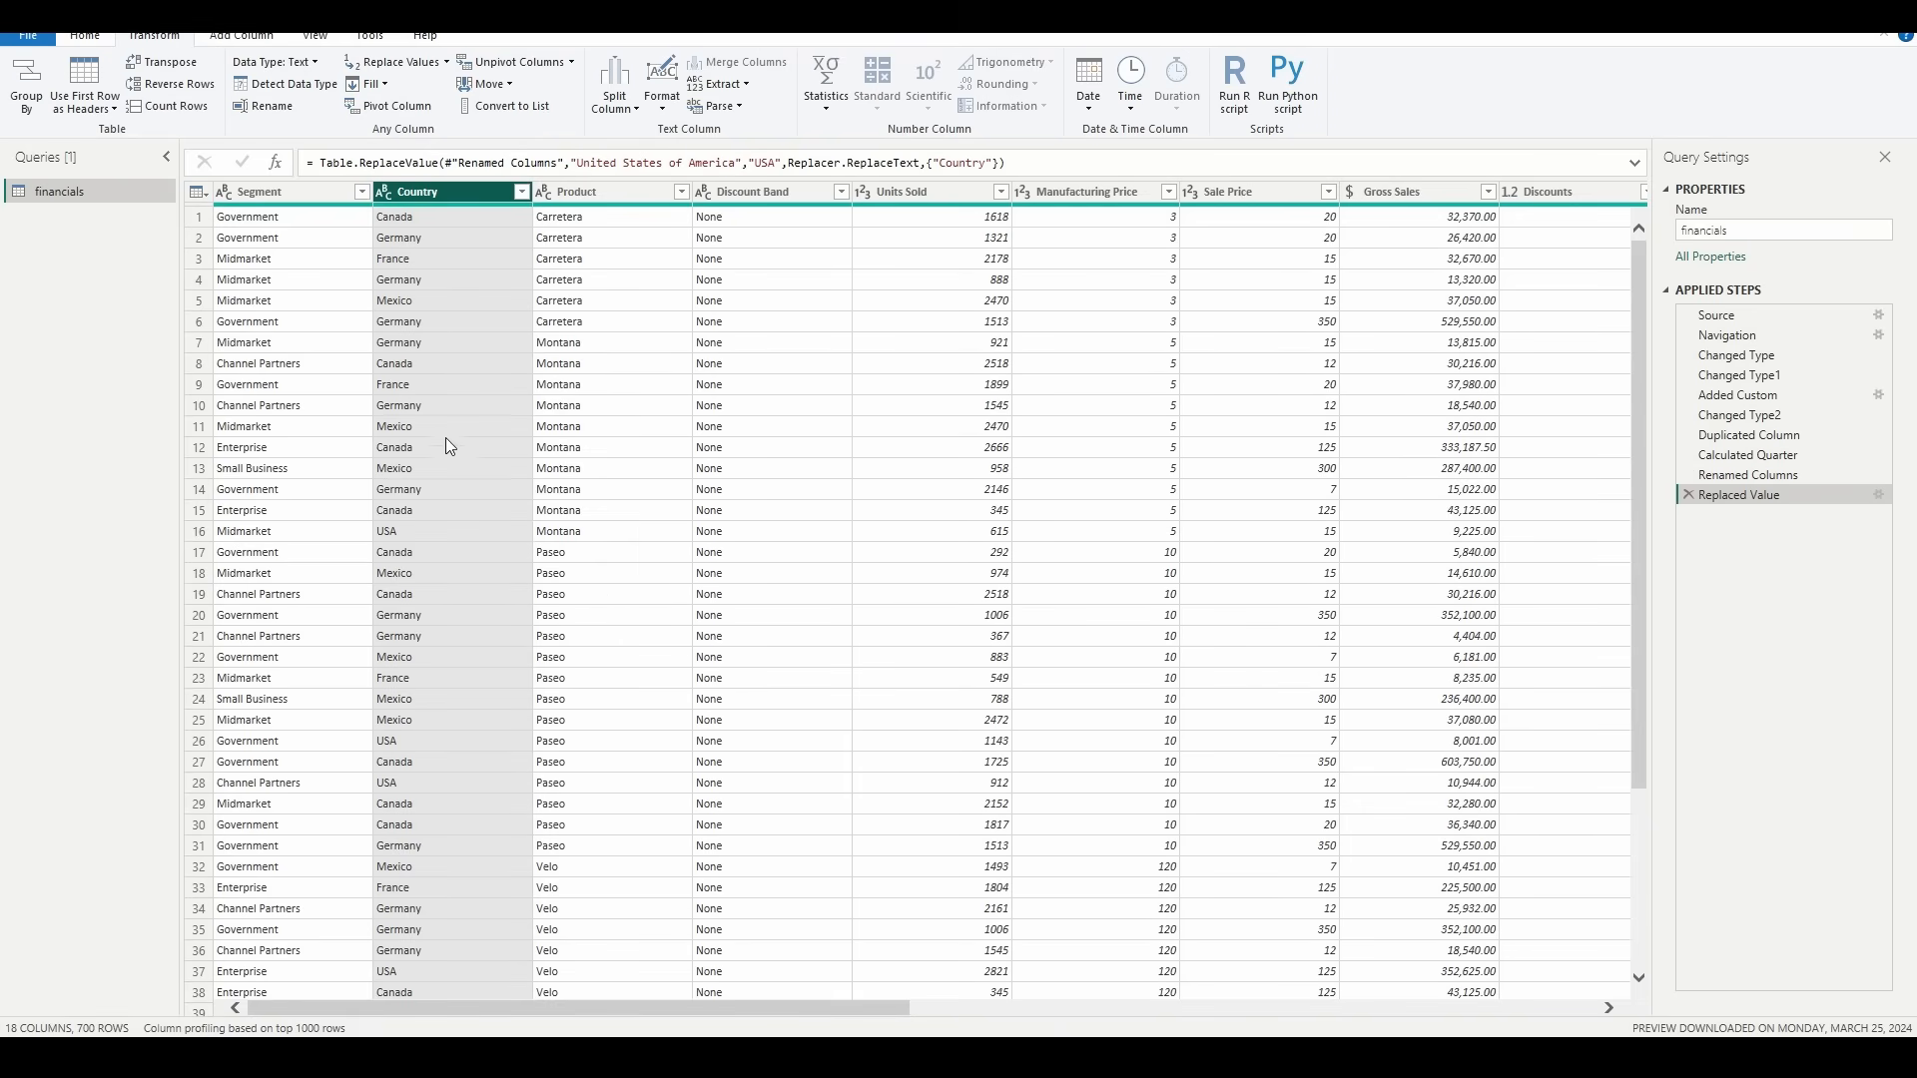
pyautogui.click(77, 37)
pyautogui.click(28, 76)
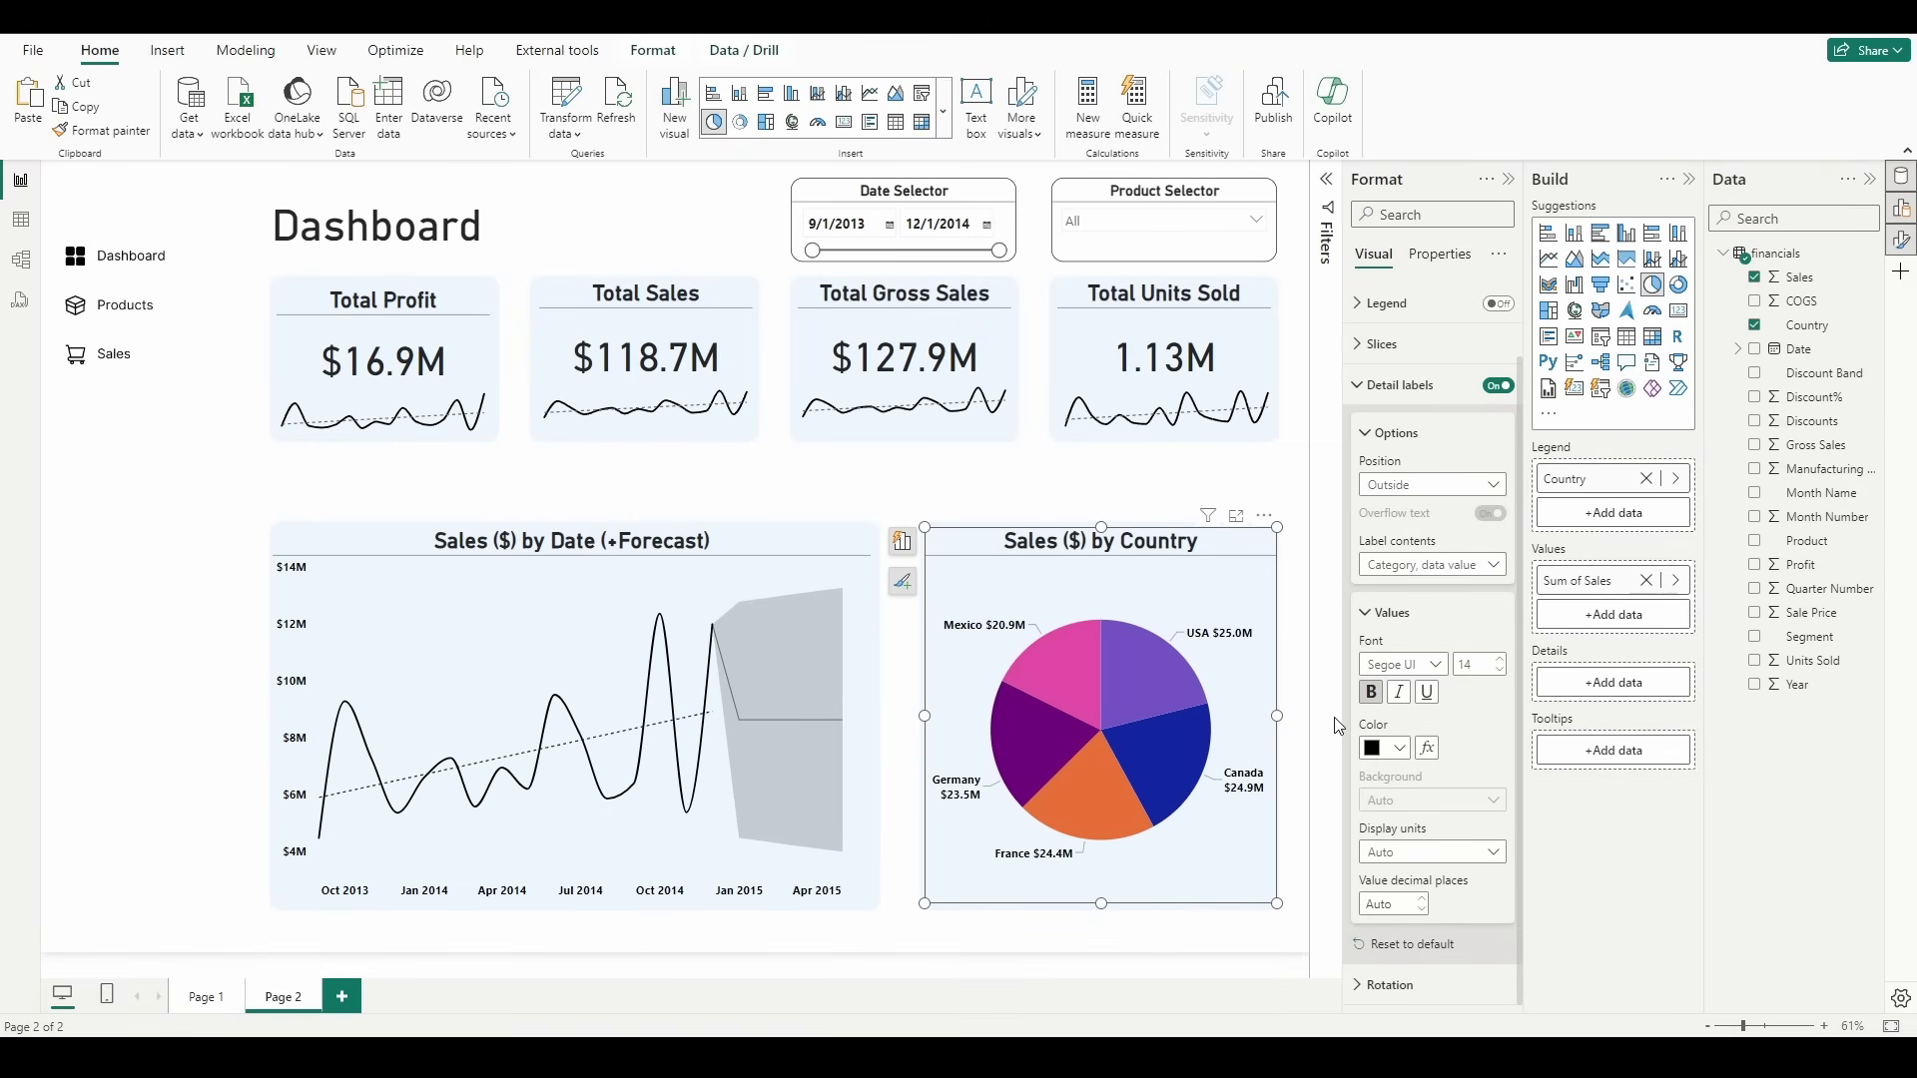
# Step: Set the font size of the pie chart's detail label values to 15 and deselect the chart
pyautogui.click(1504, 668)
pyautogui.click(1503, 668)
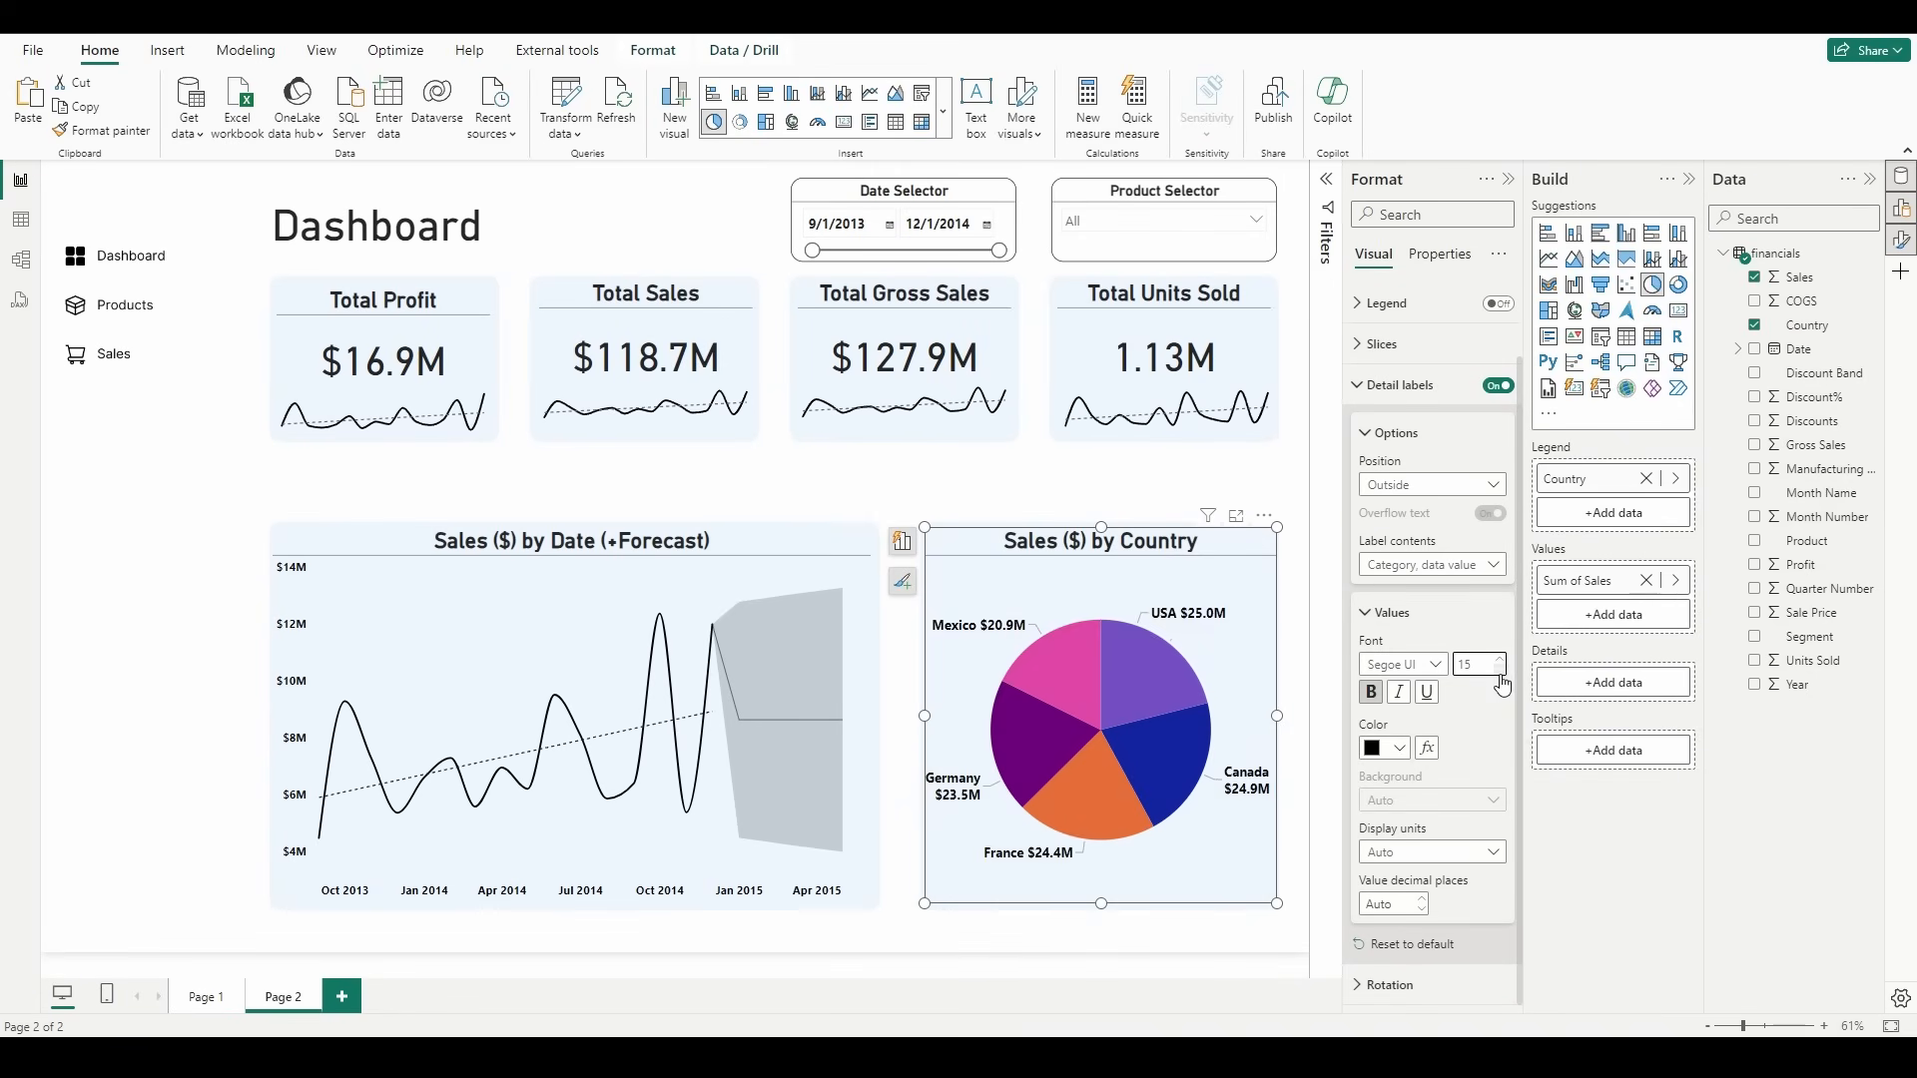
pyautogui.click(1503, 670)
pyautogui.click(1504, 668)
pyautogui.click(1191, 484)
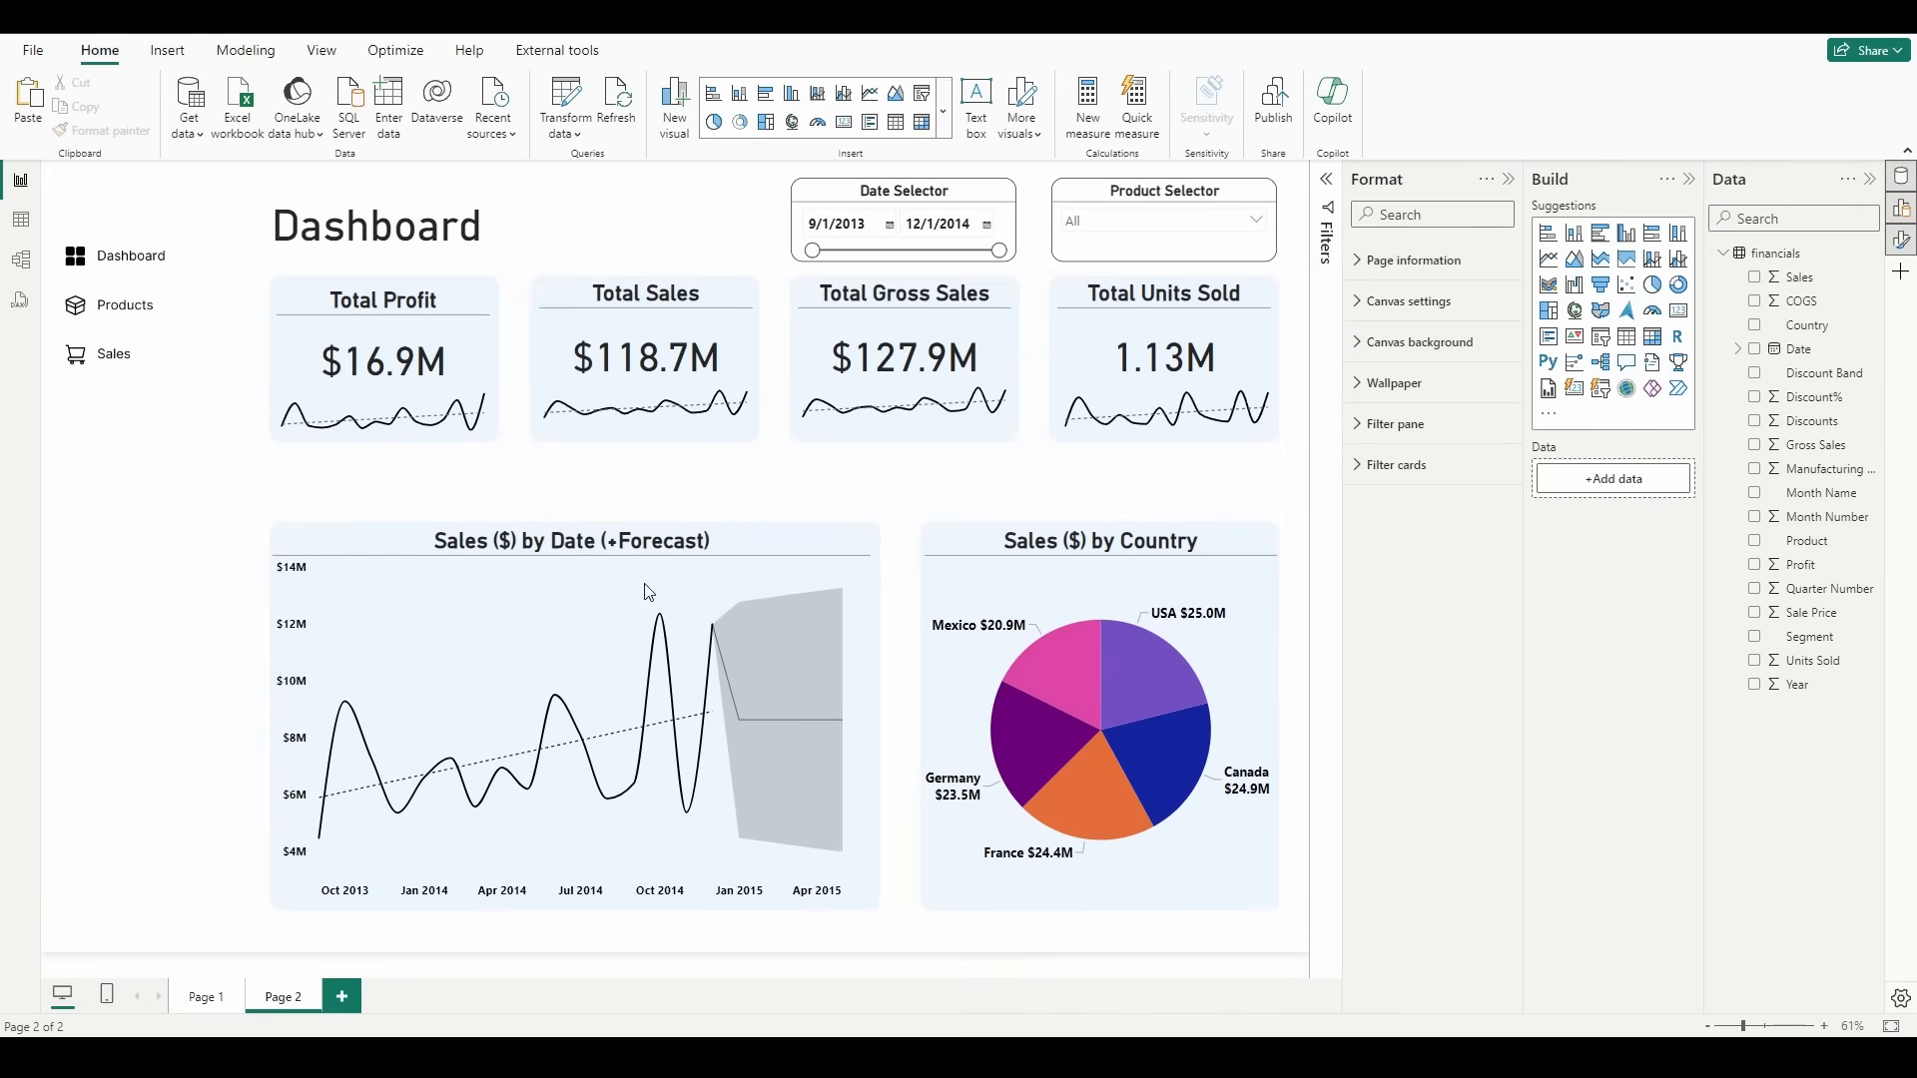
# Step: Rename report page "Page 2" as "Dashboard"
pyautogui.doubleClick(286, 997)
pyautogui.write('Dashboard')
pyautogui.press('Return')
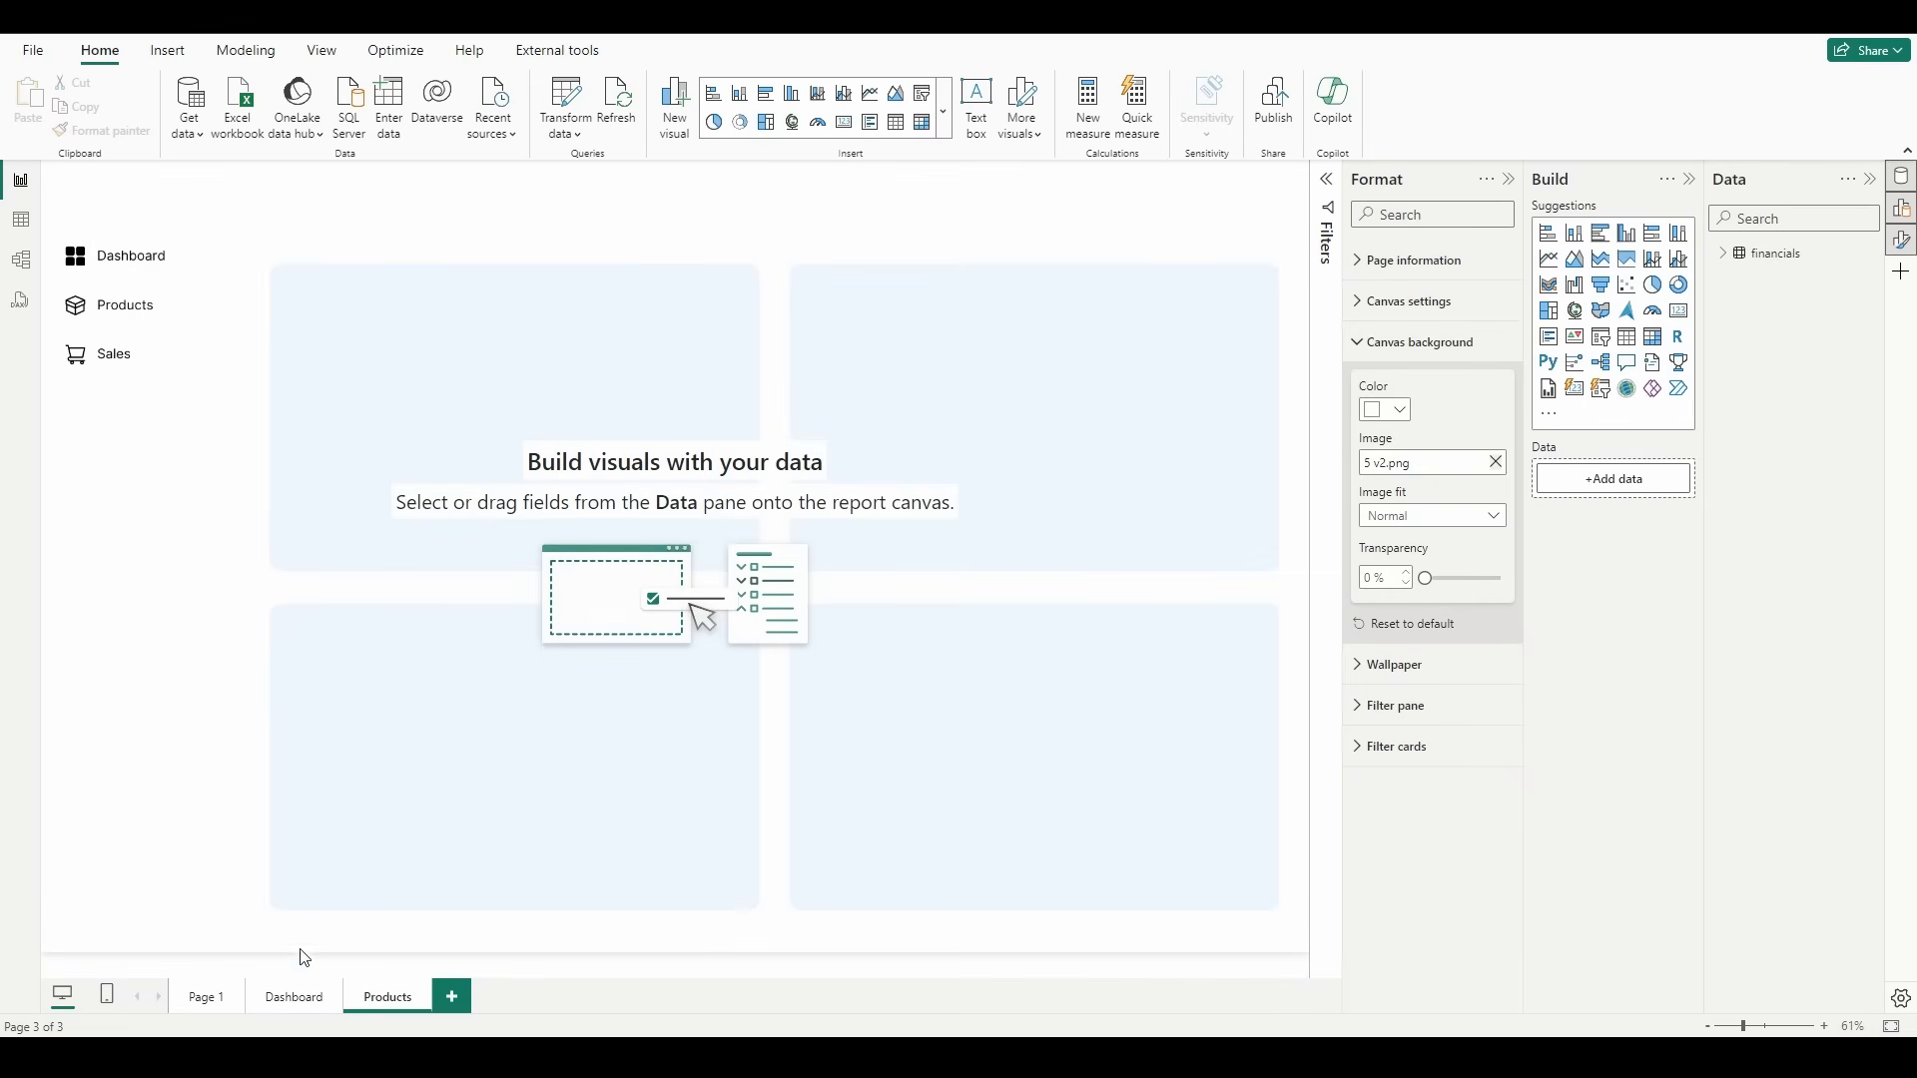
# Step: Copy the Dashboard page's title text box onto the Products page and change its text to "Products"
pyautogui.click(296, 998)
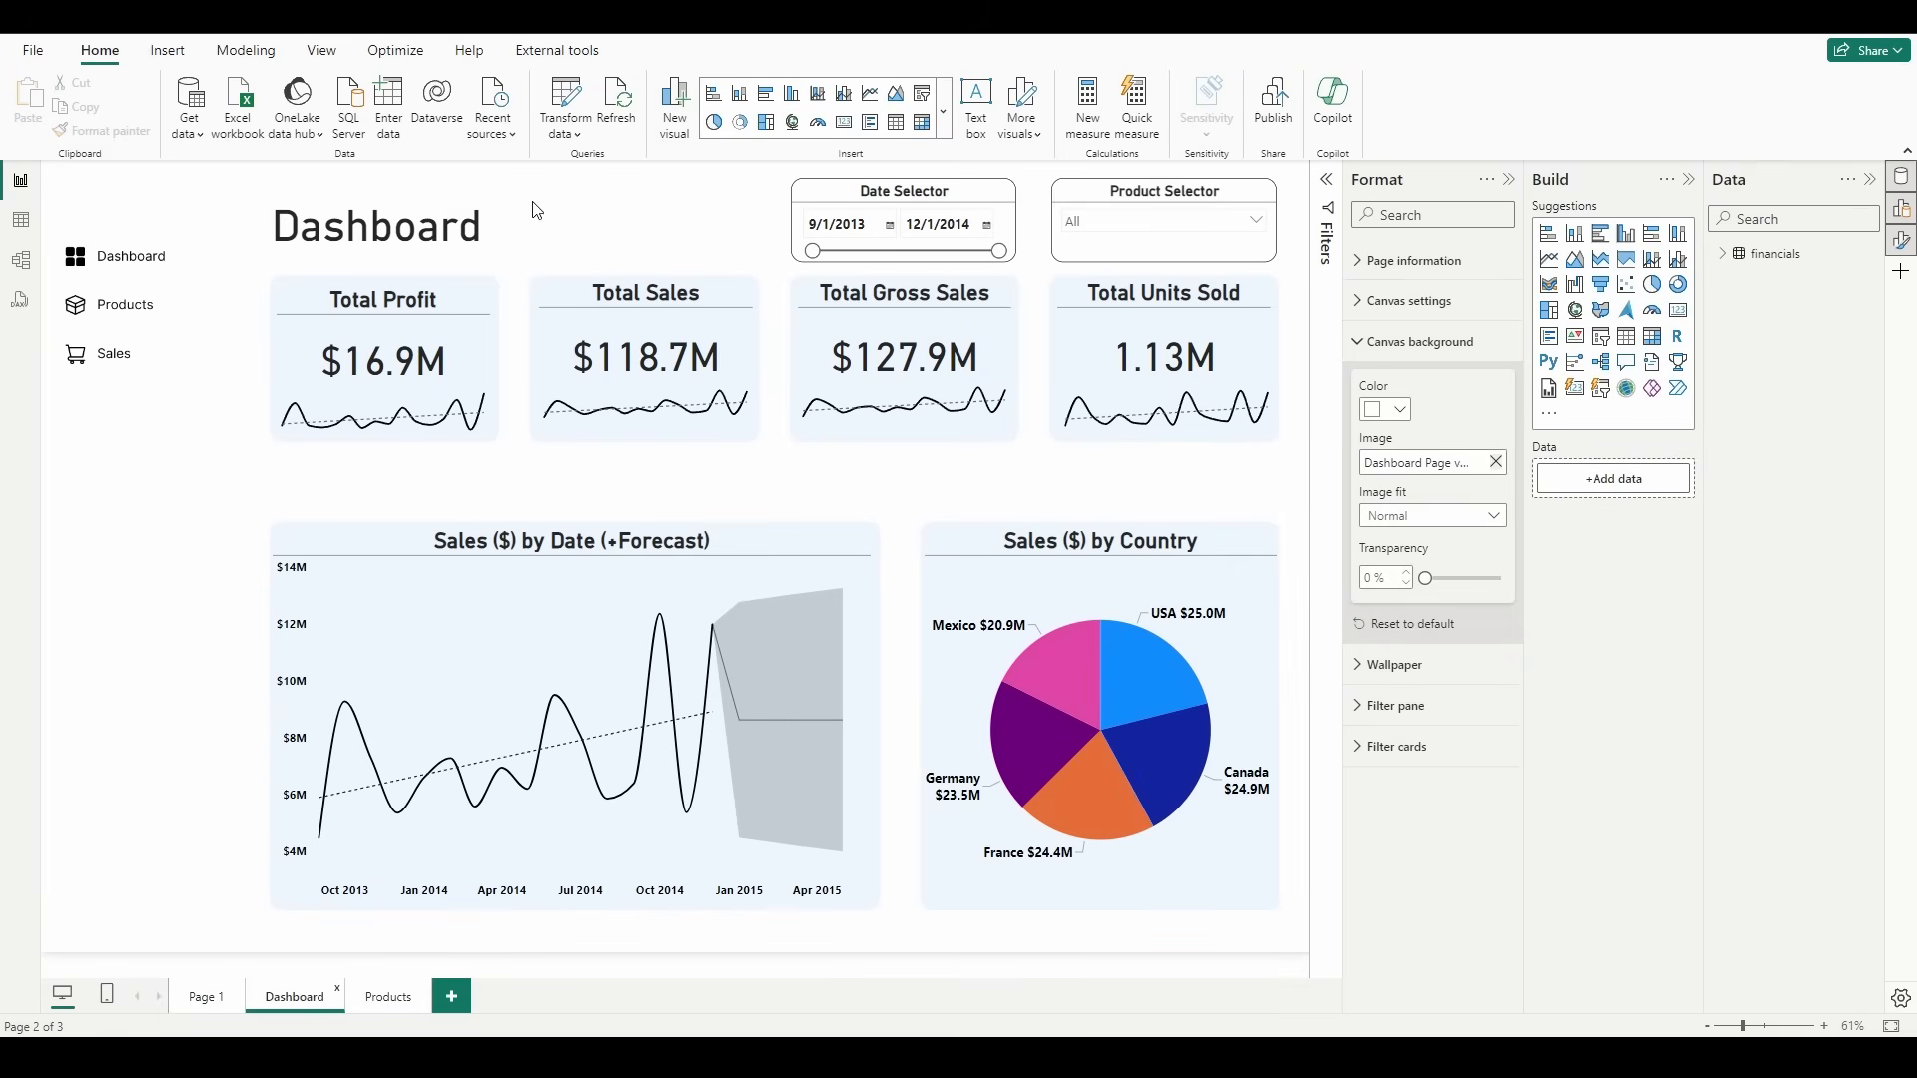
pyautogui.click(483, 249)
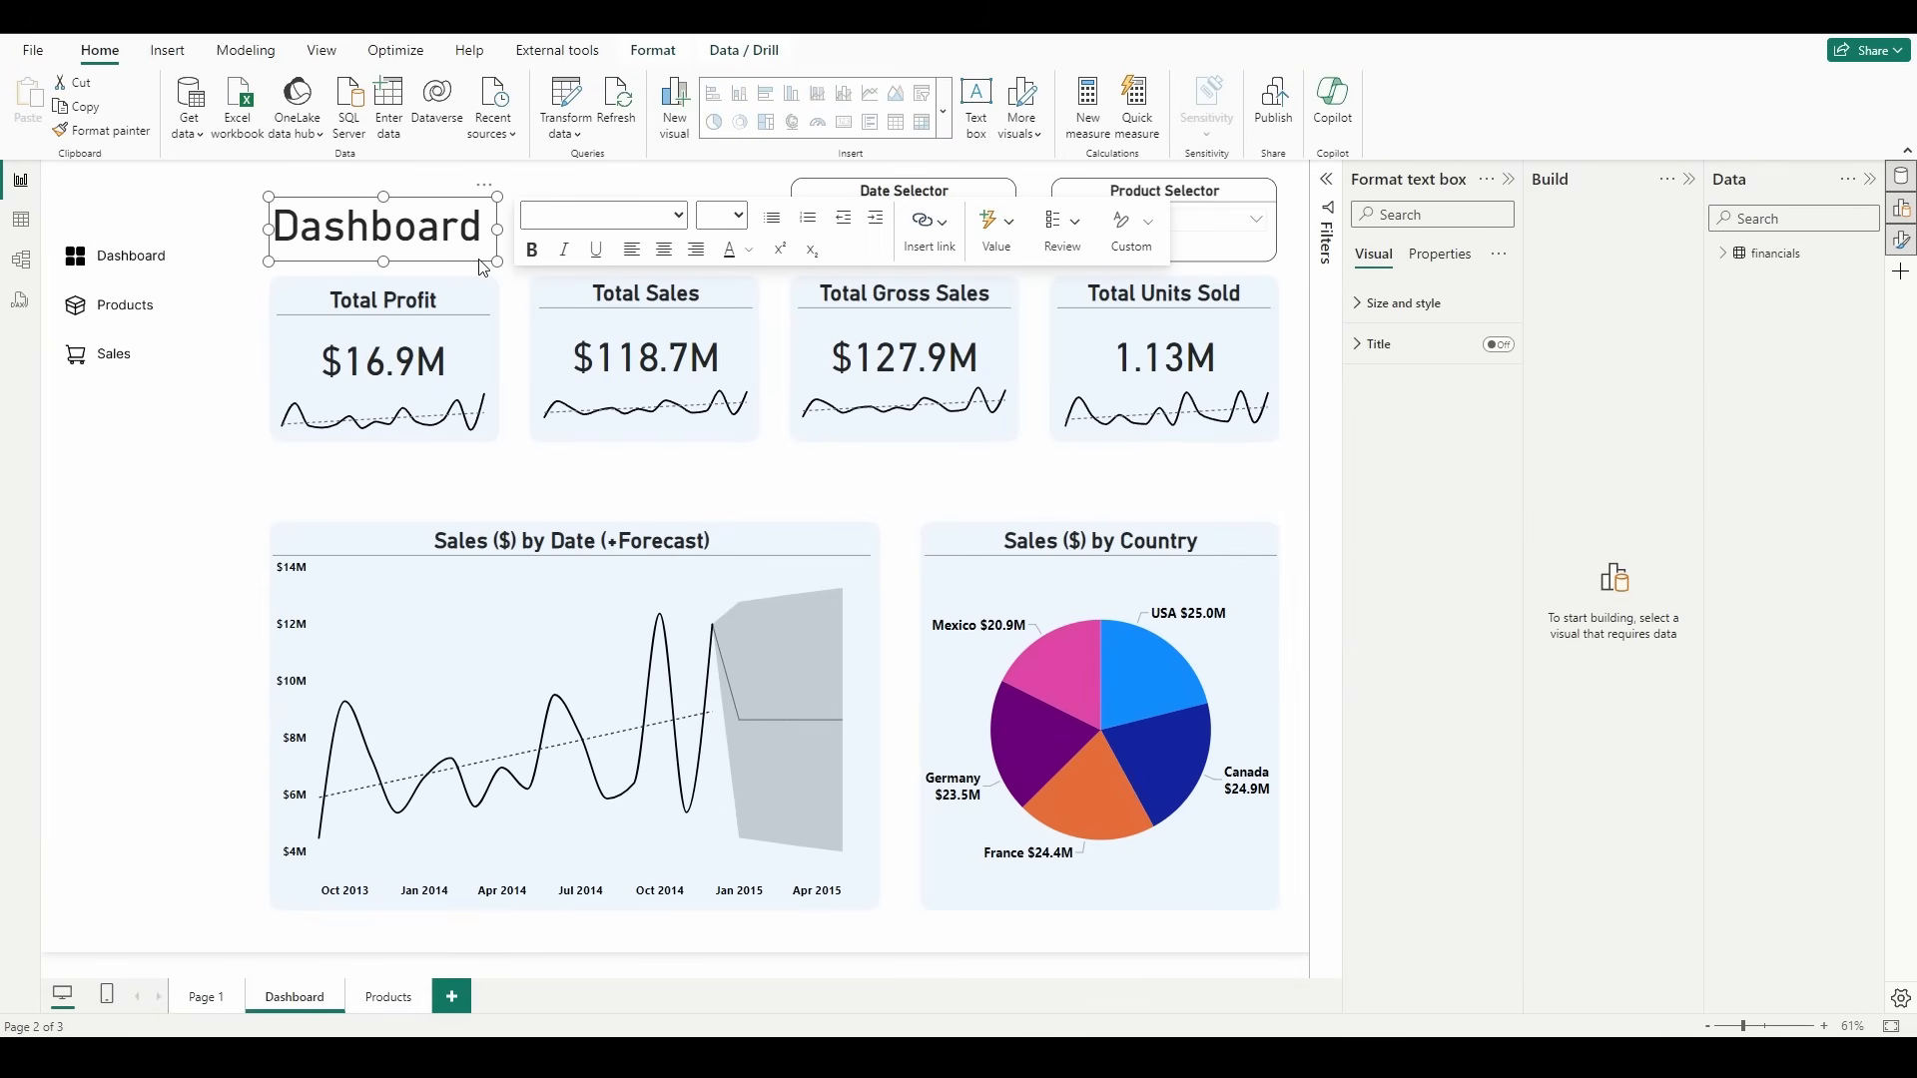
pyautogui.click(385, 997)
pyautogui.hotkey('ctrl', 'v')
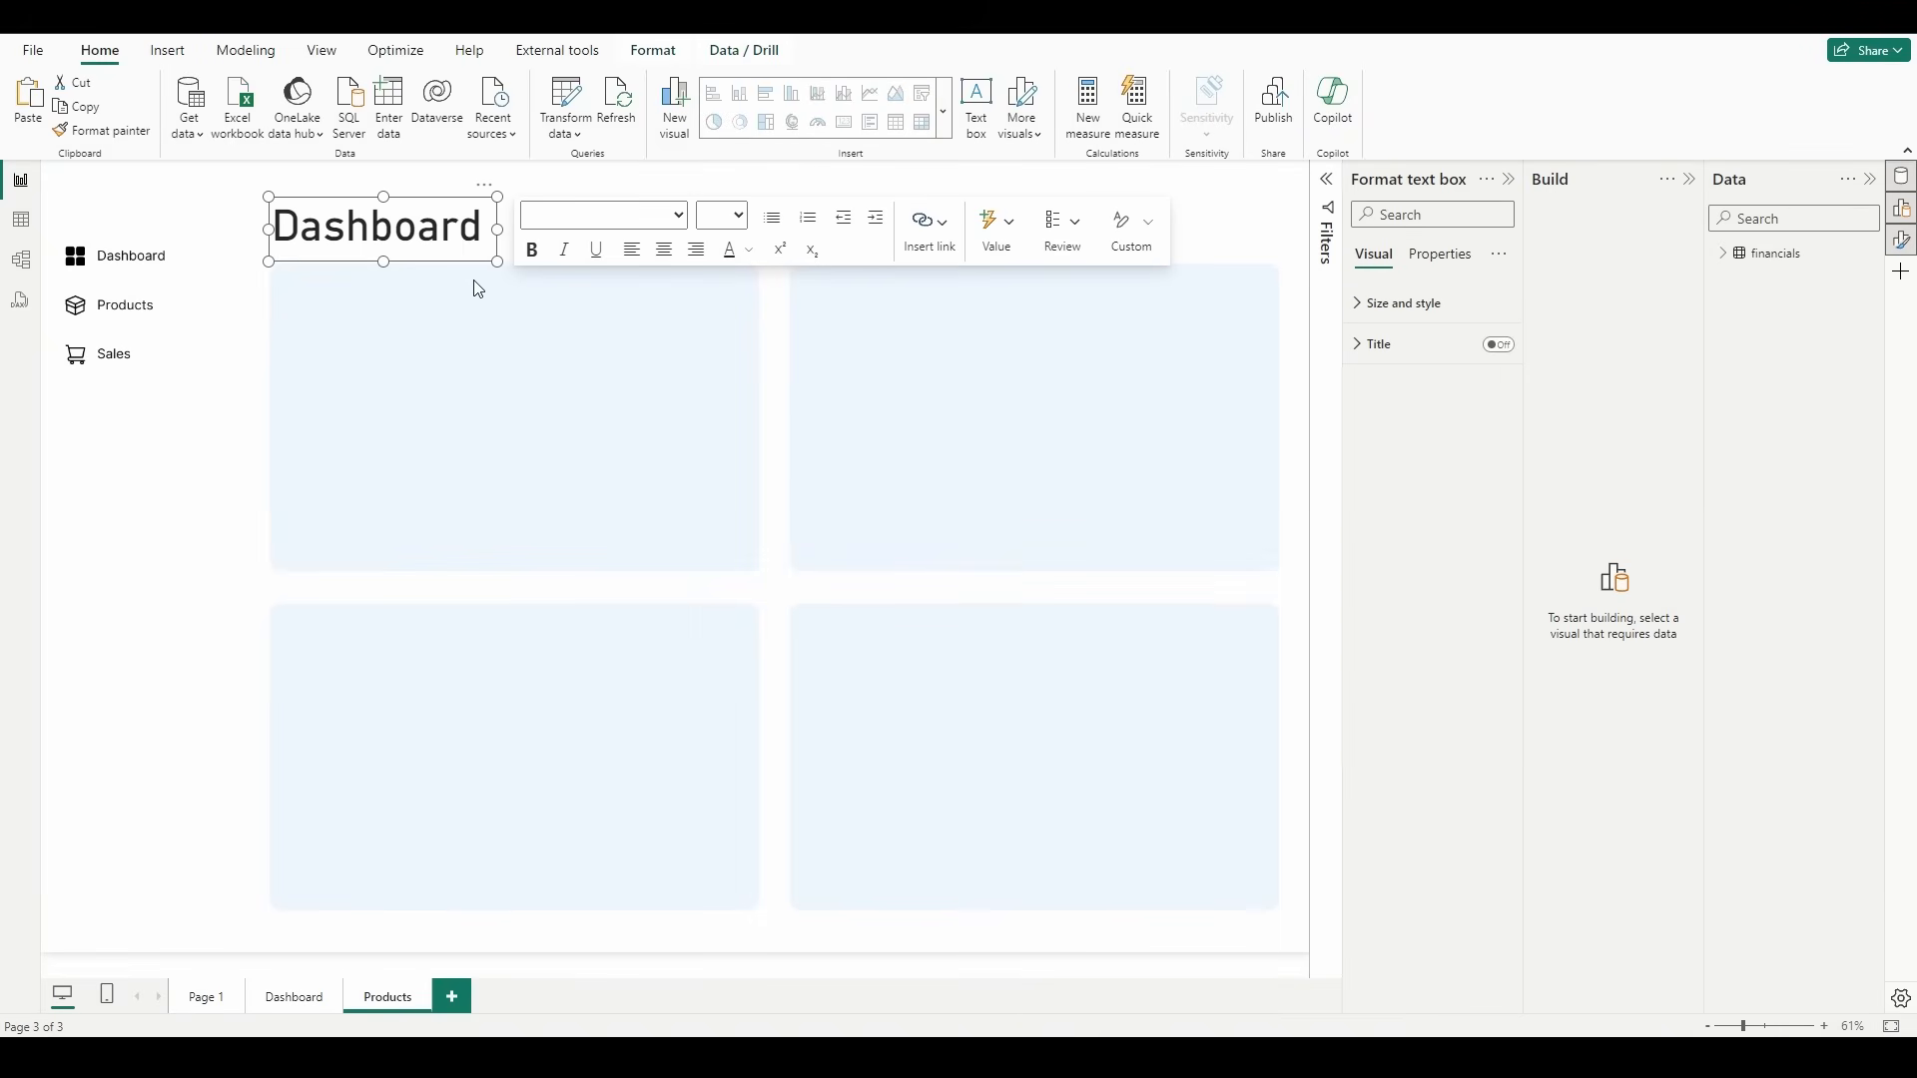
pyautogui.doubleClick(452, 233)
pyautogui.write('Products')
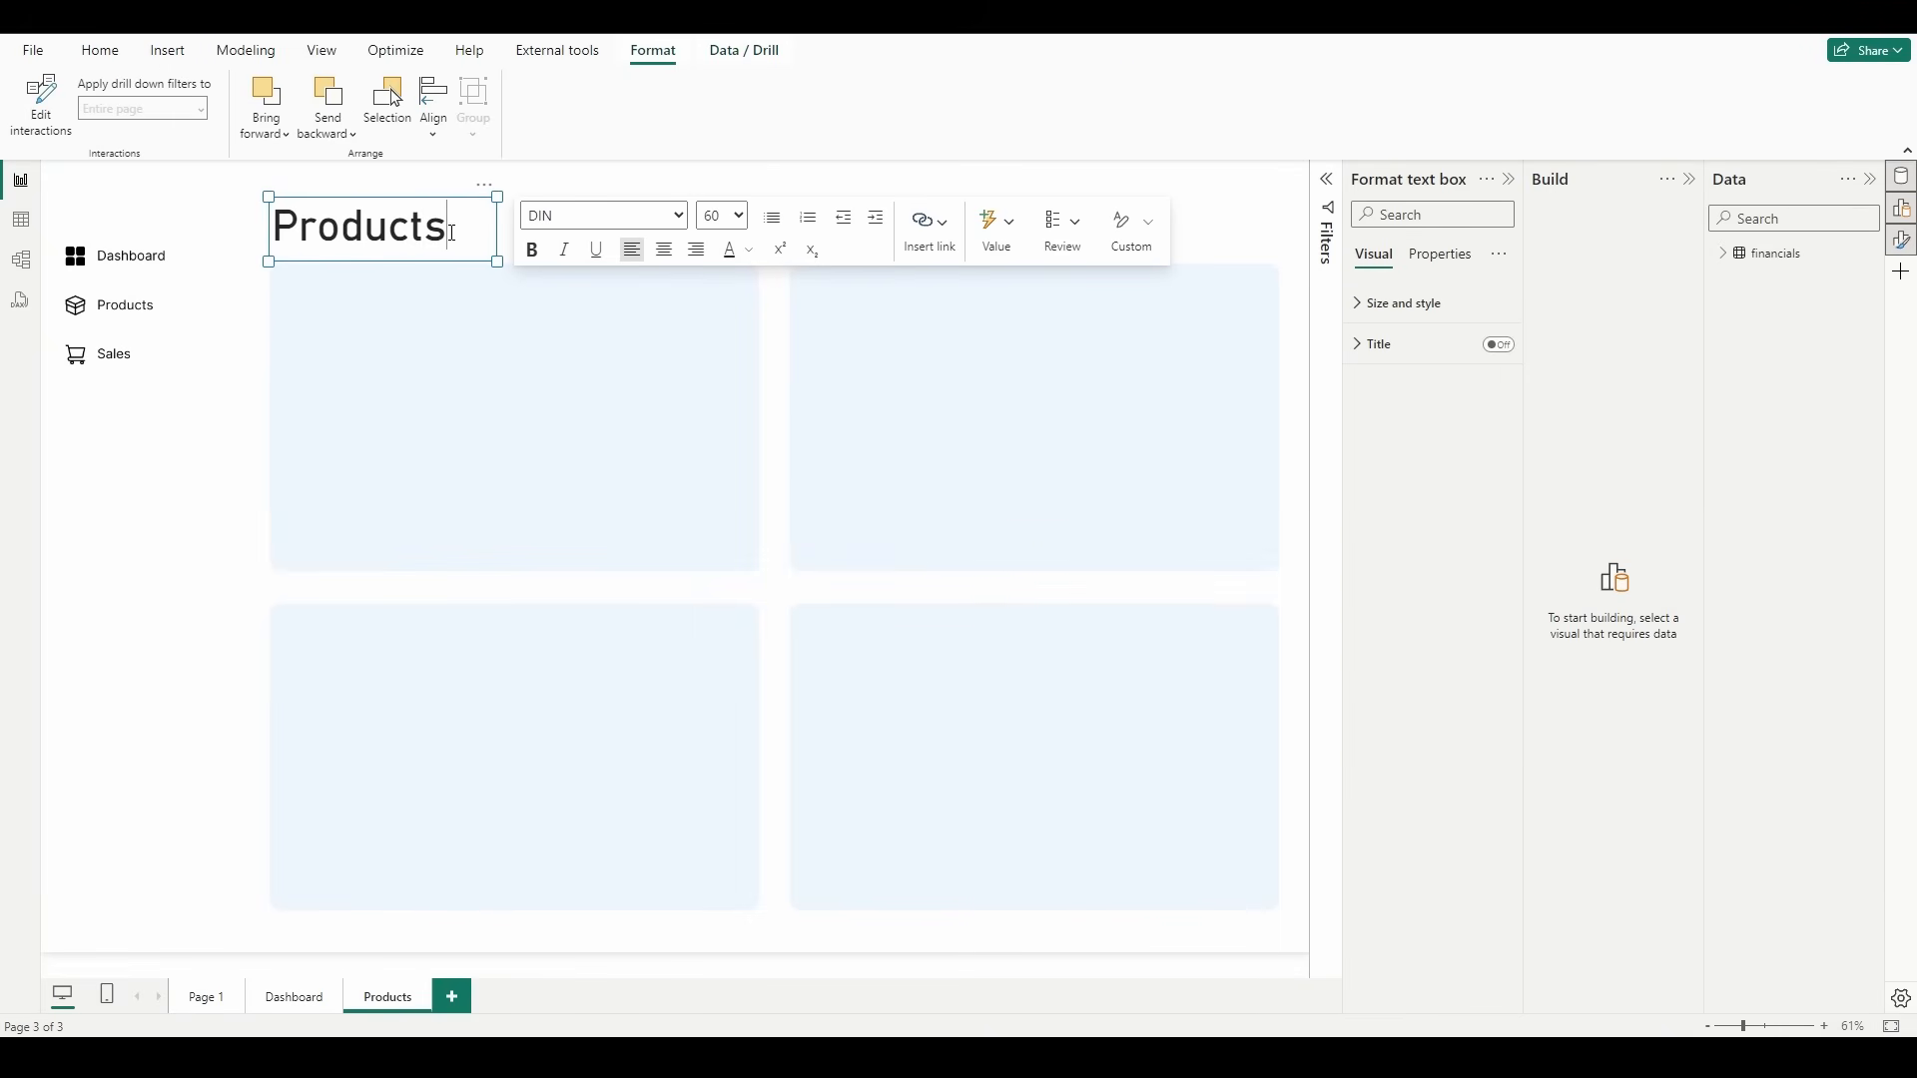
pyautogui.click(465, 434)
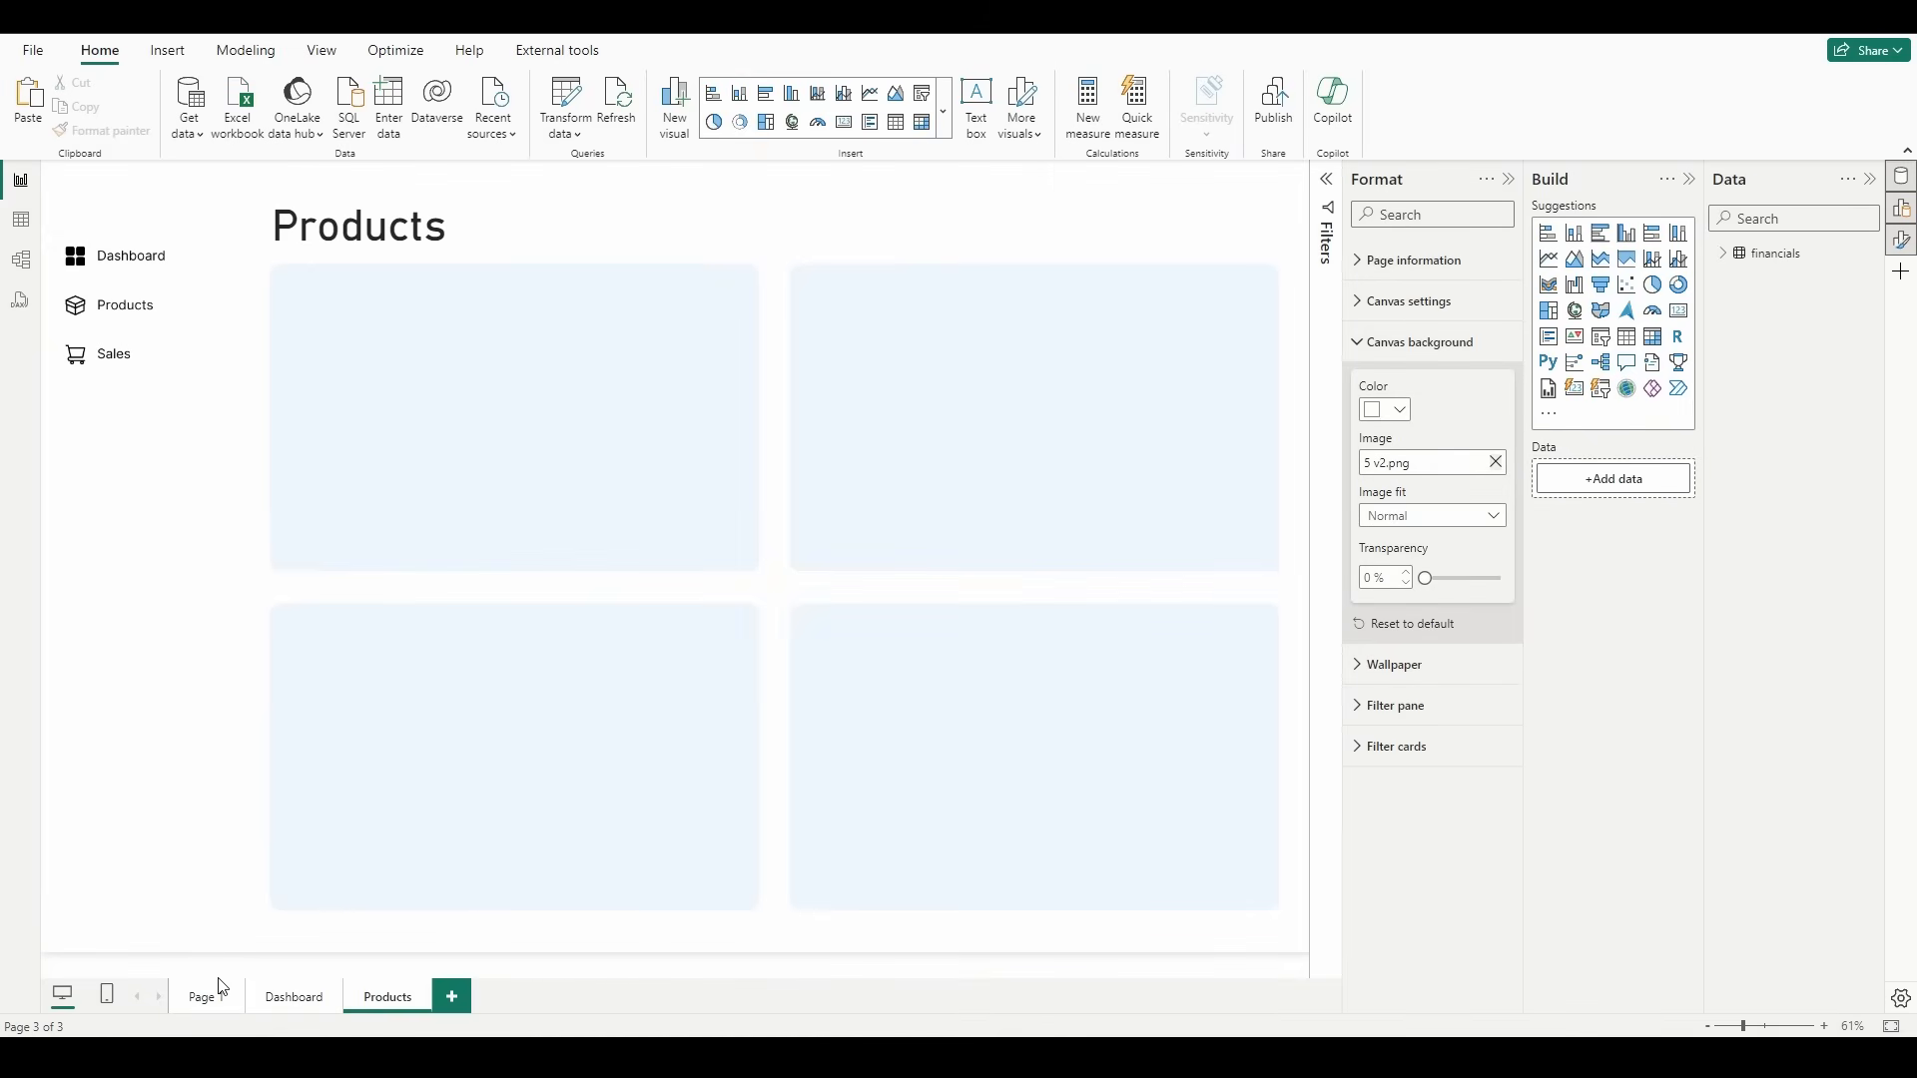
# Step: Copy the Date Selector slicer from the Dashboard page to the Products page without syncing the two
pyautogui.click(281, 995)
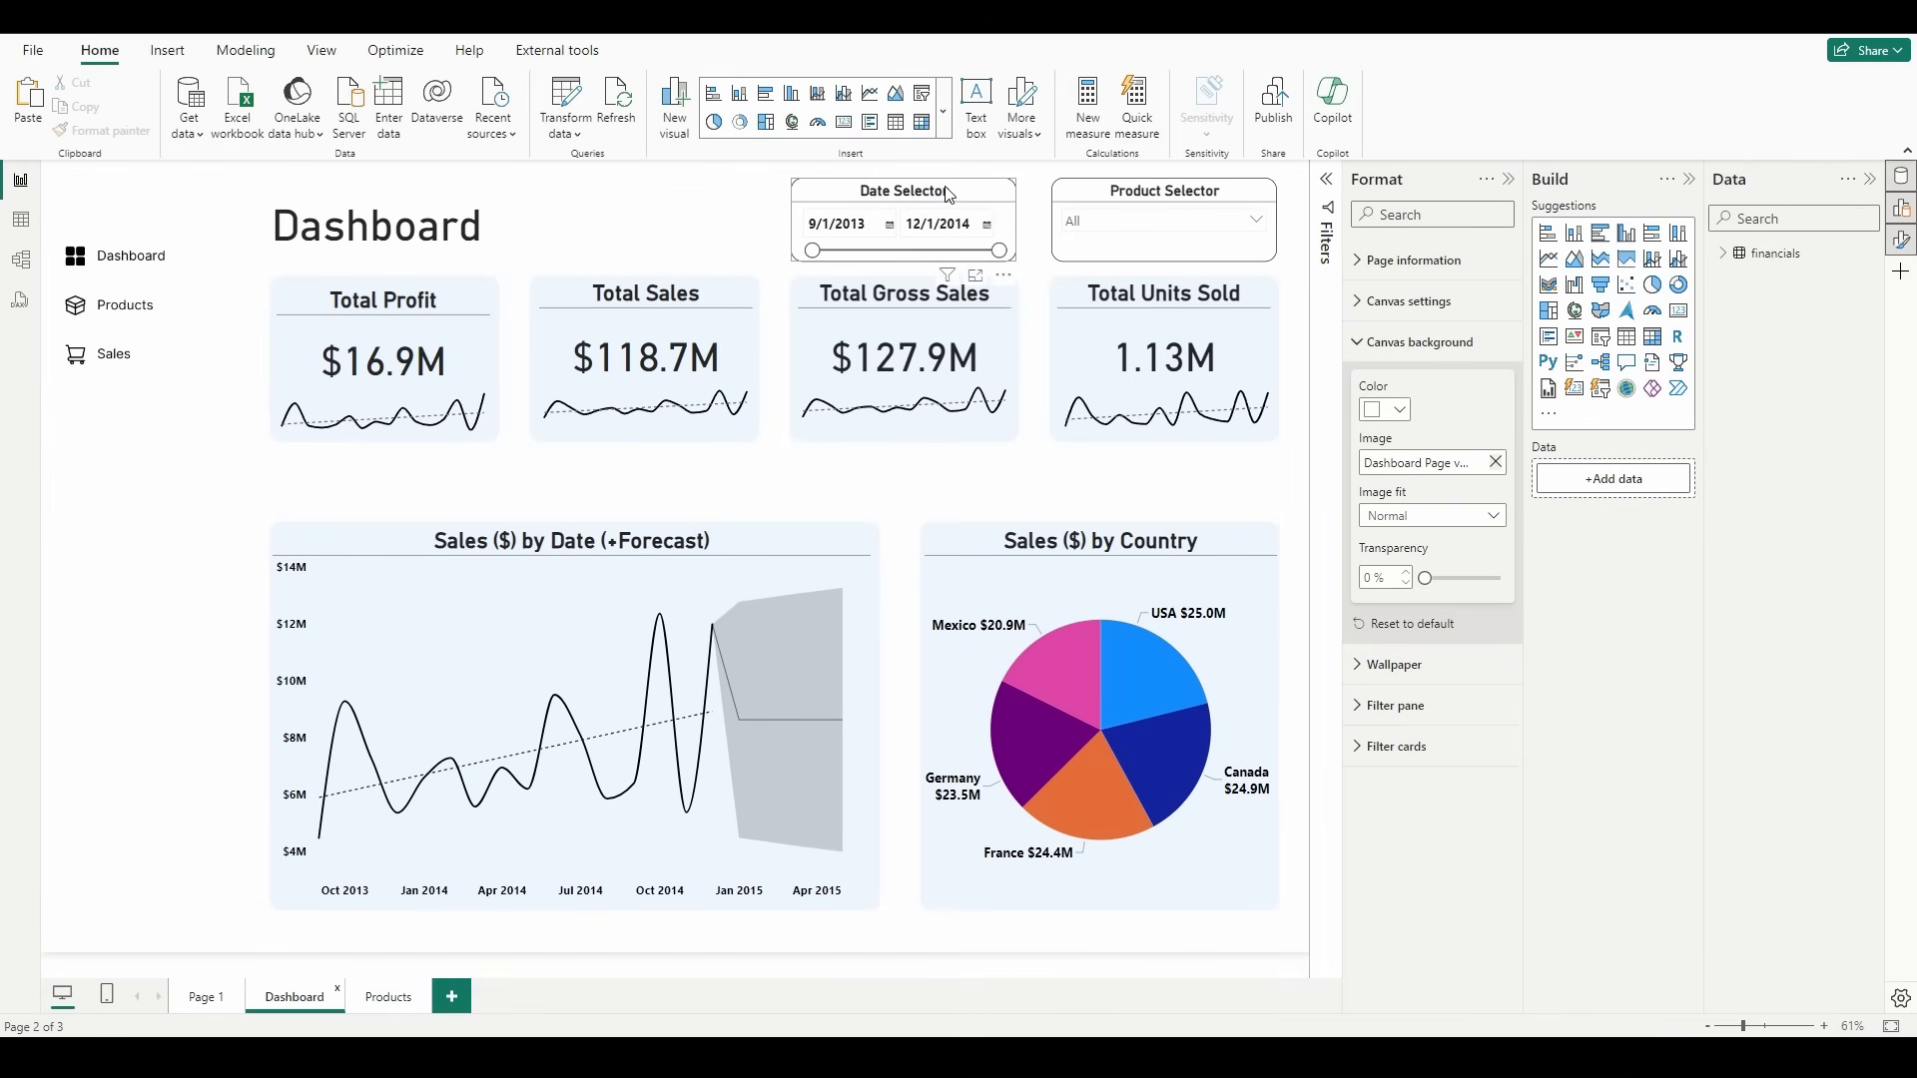
pyautogui.click(995, 200)
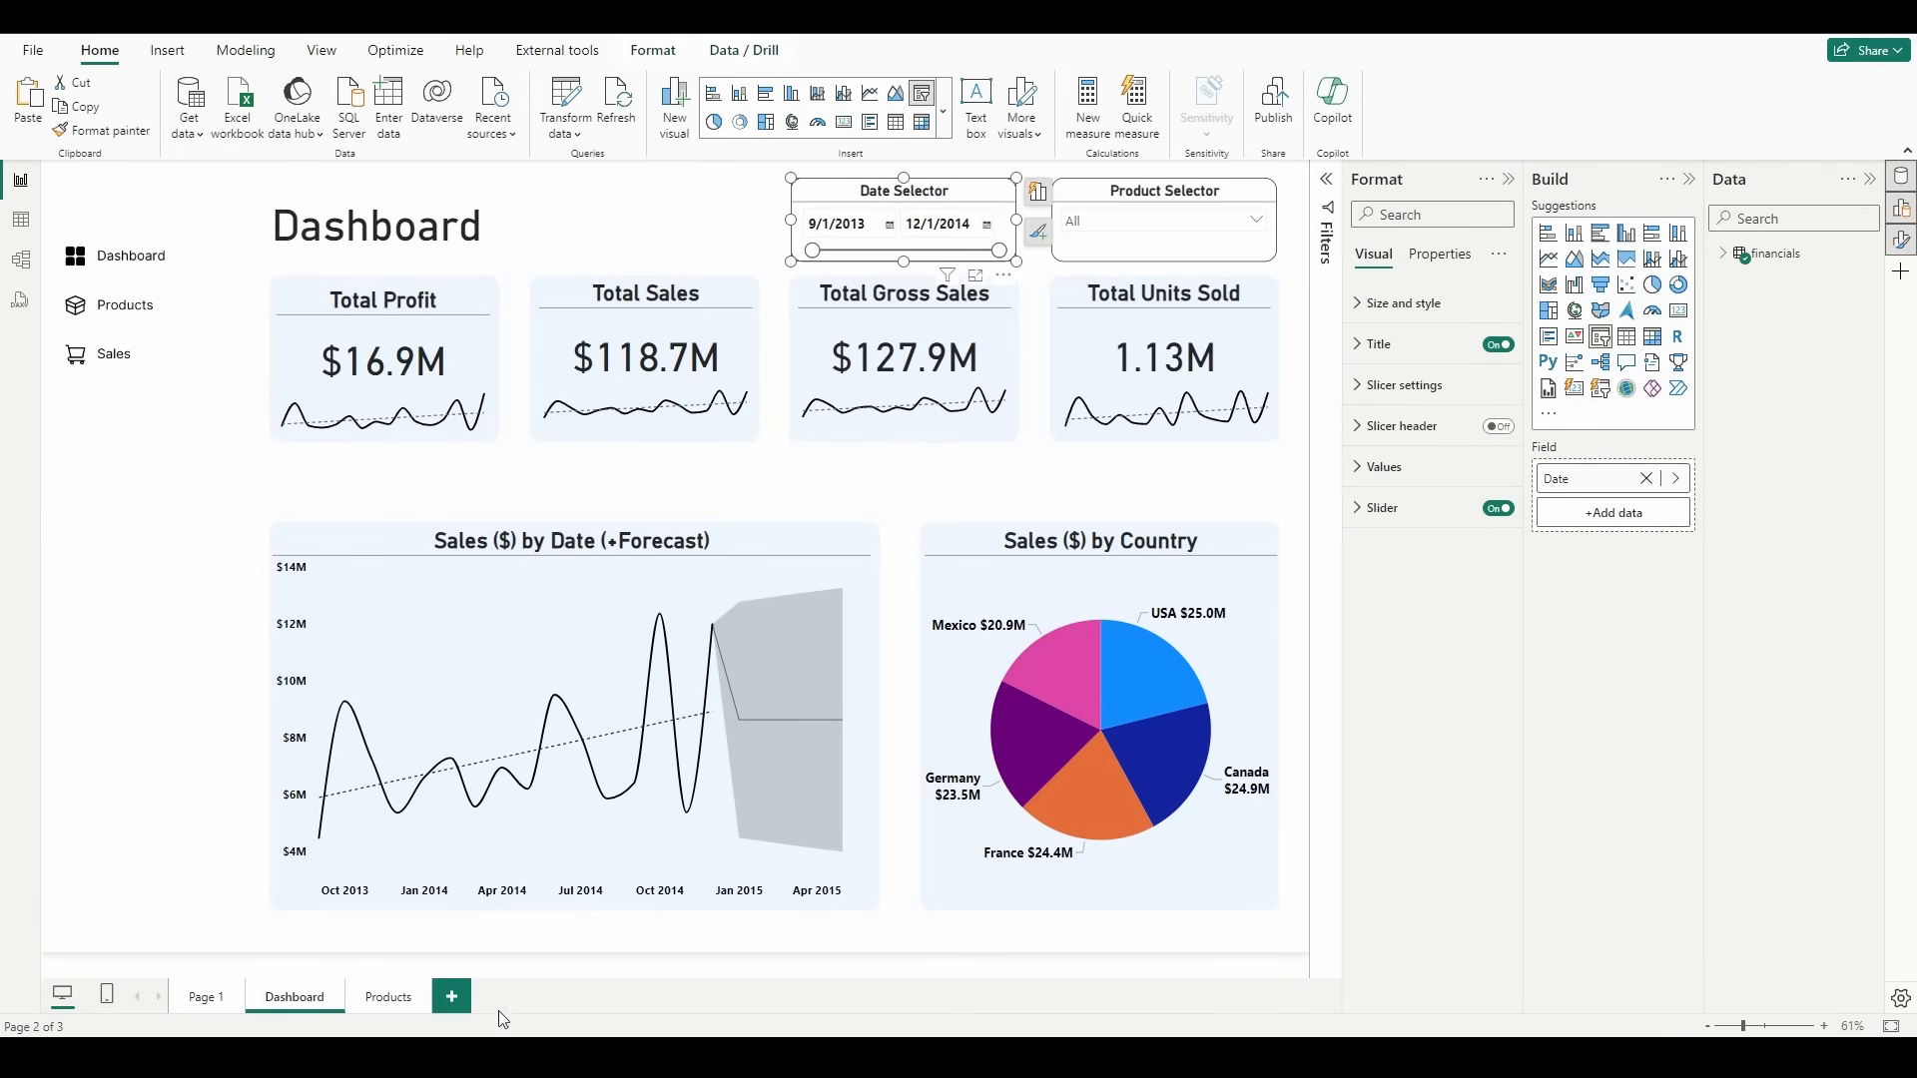
pyautogui.click(389, 1003)
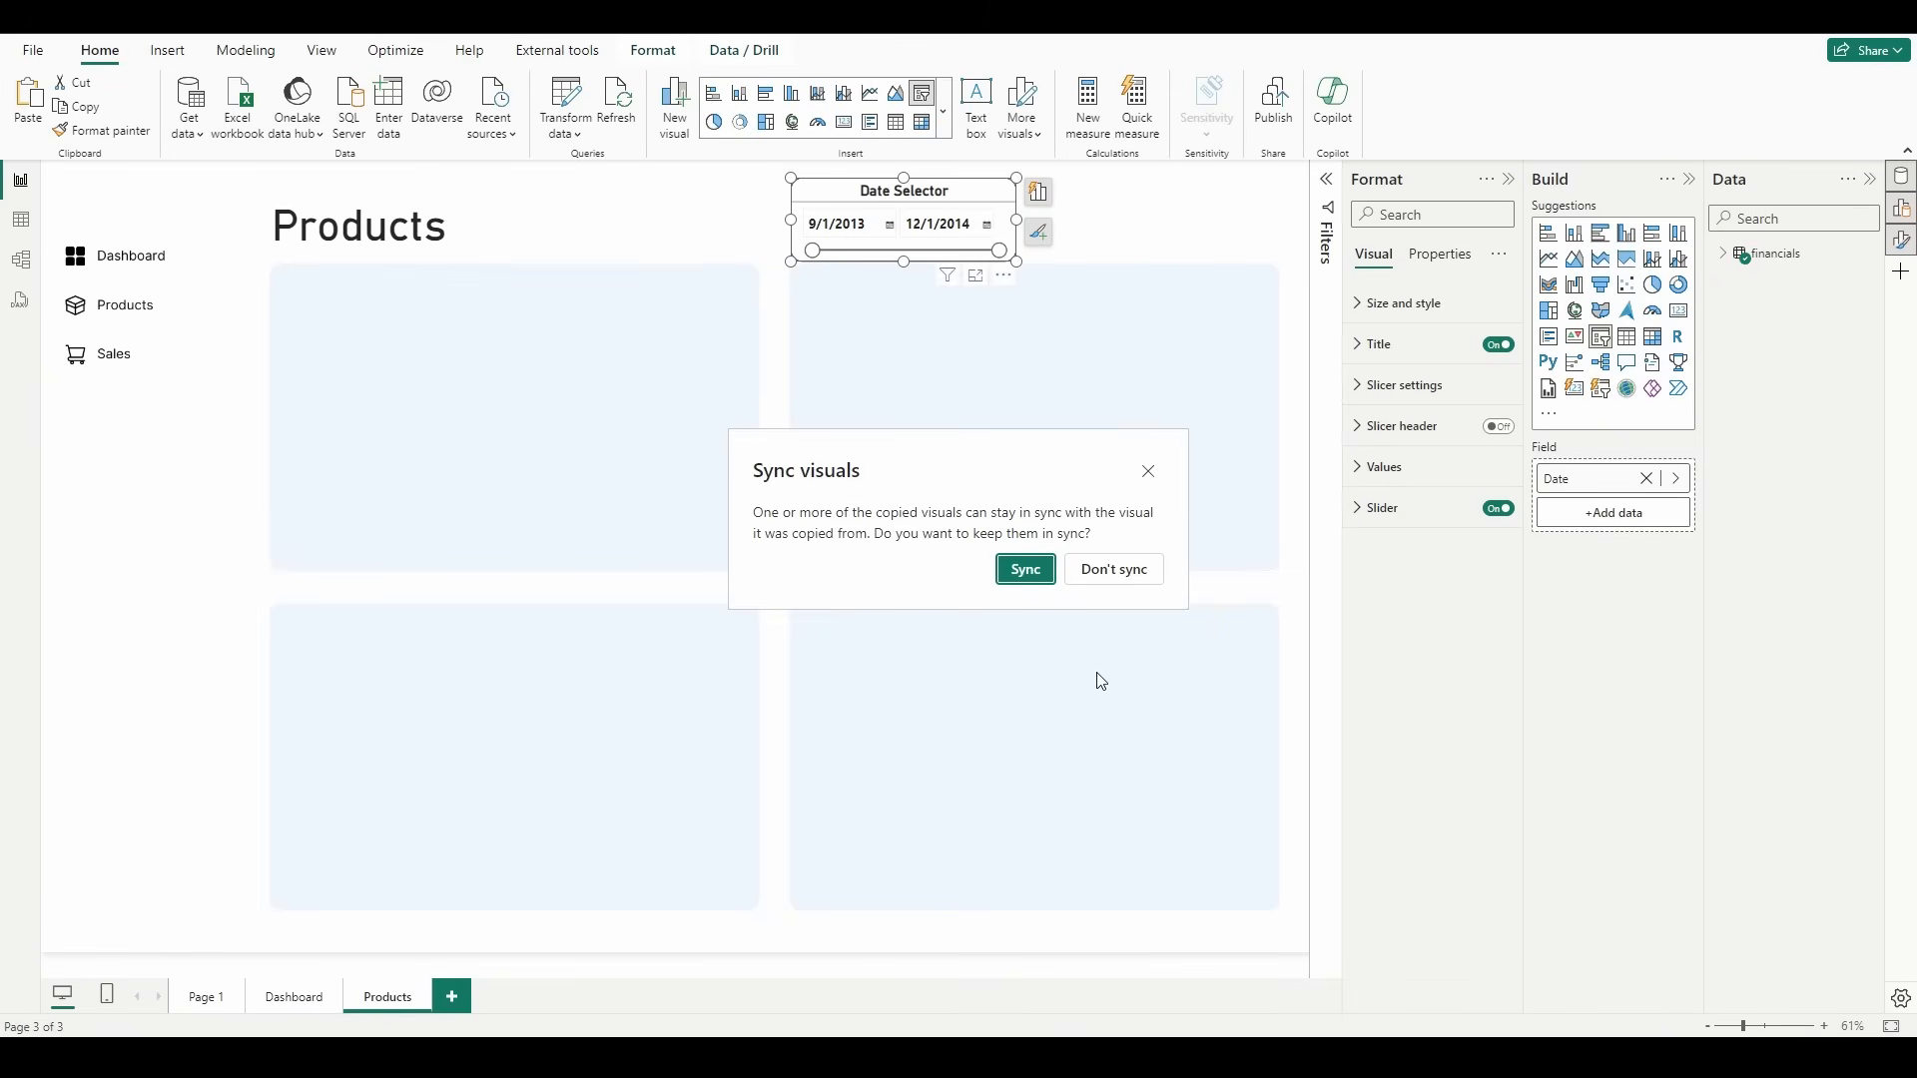
pyautogui.click(1140, 576)
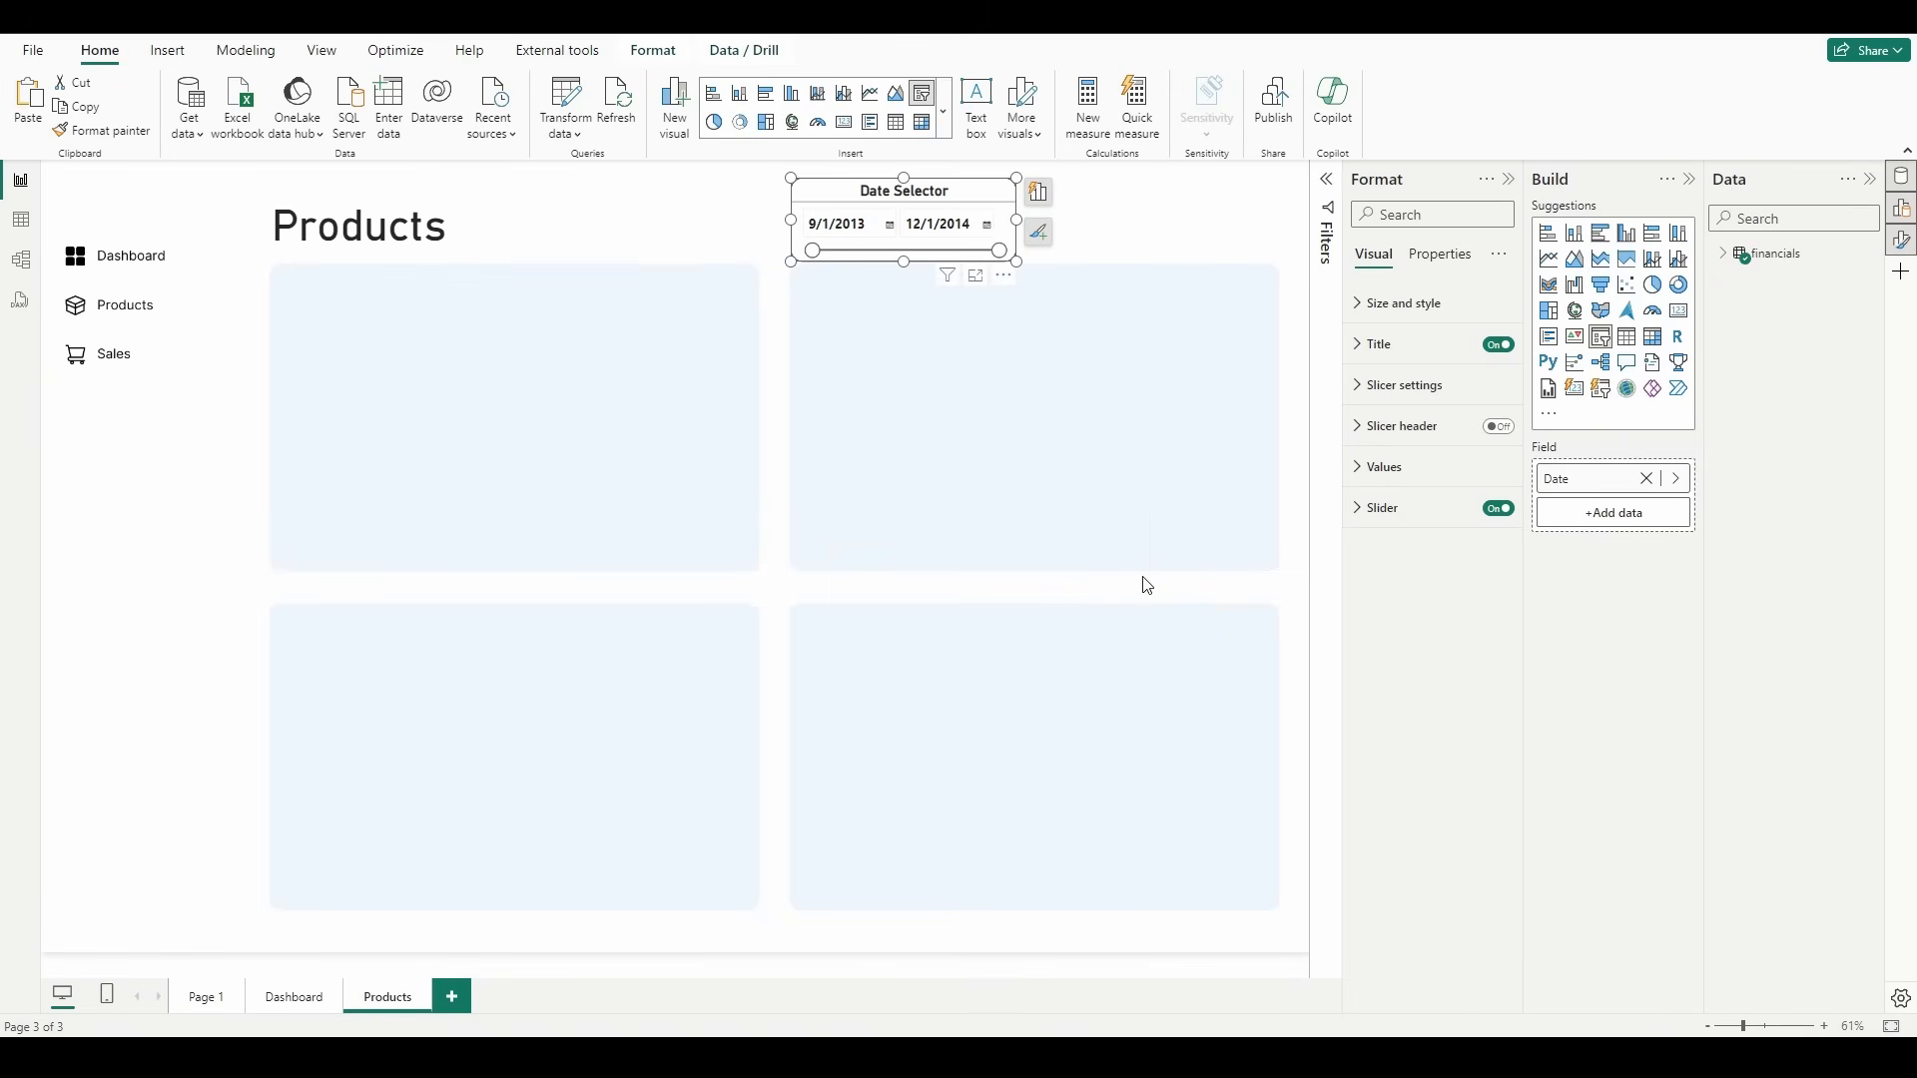
pyautogui.click(1031, 546)
# Step: Copy the Product Selector slicer from the Dashboard page to the Products page, keeping it unsynced
pyautogui.click(295, 996)
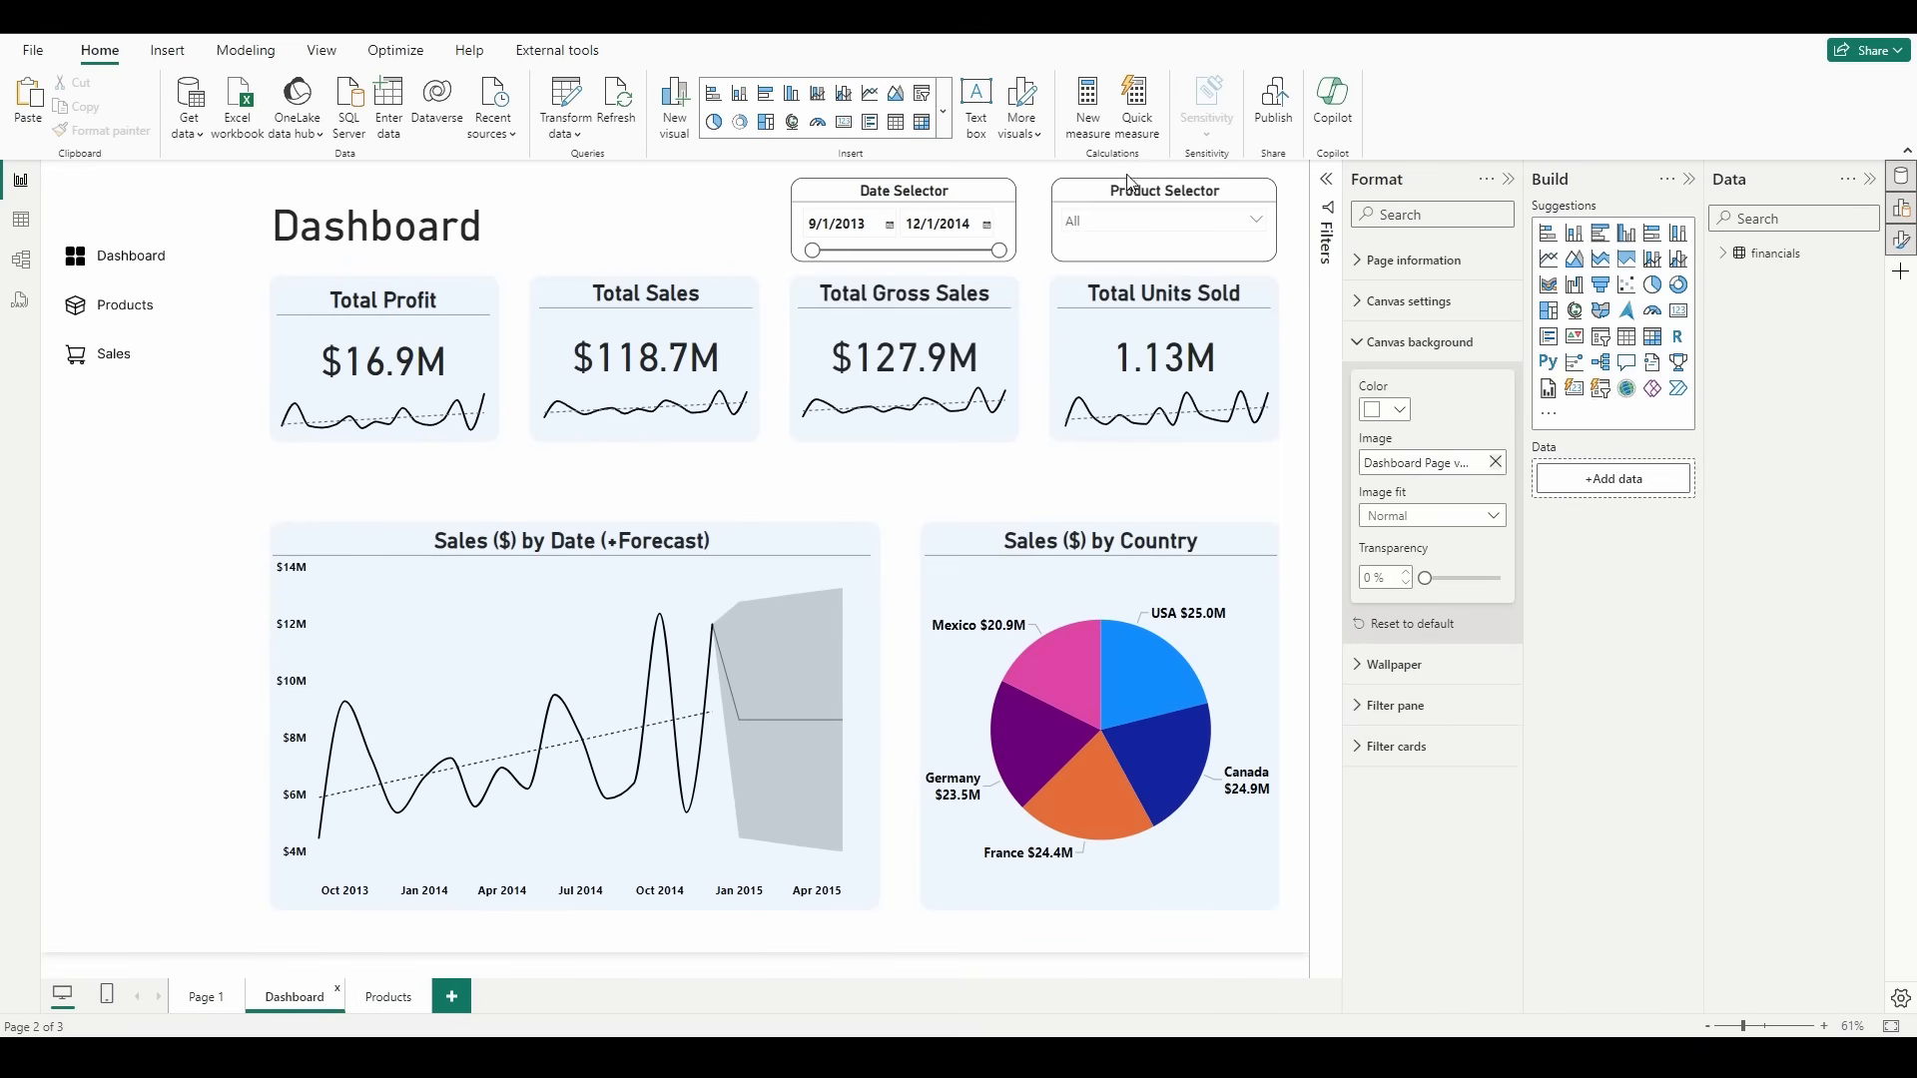
pyautogui.click(1088, 191)
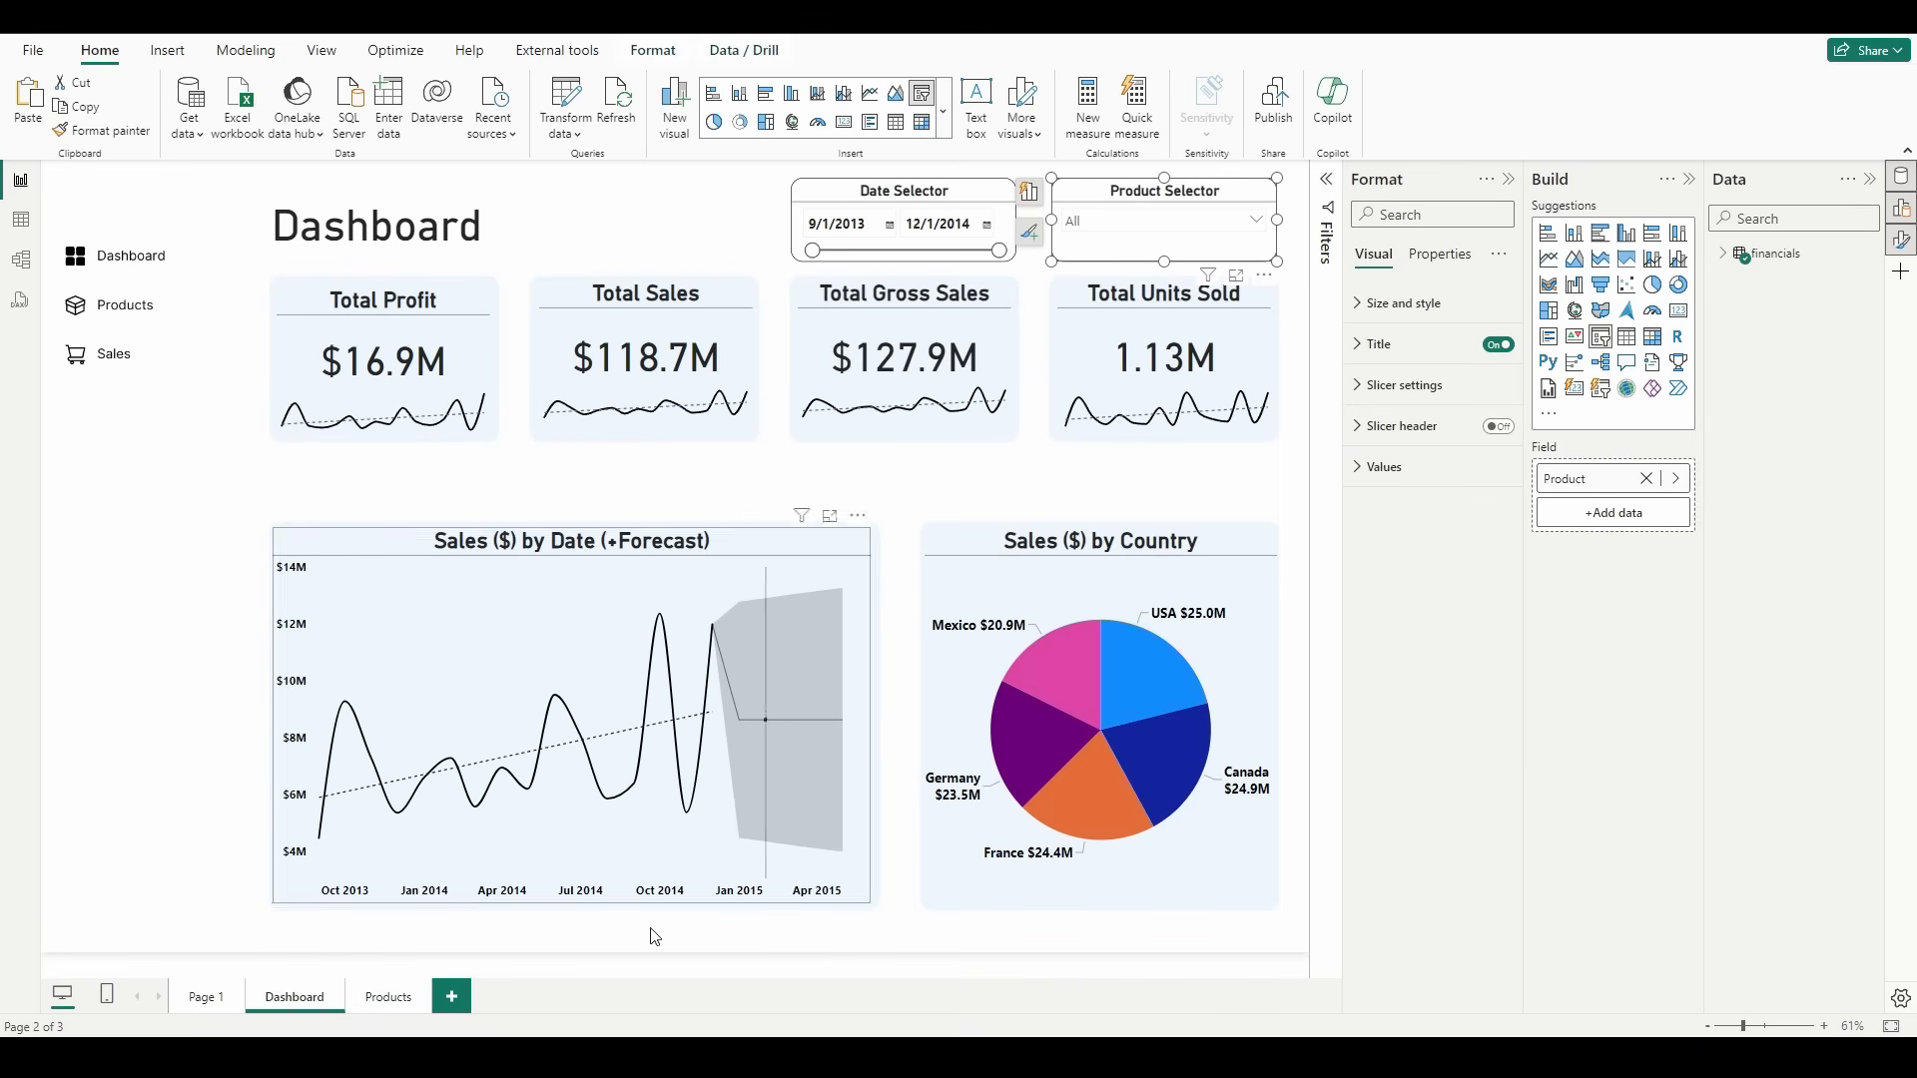
pyautogui.click(404, 998)
pyautogui.hotkey('ctrl', 'v')
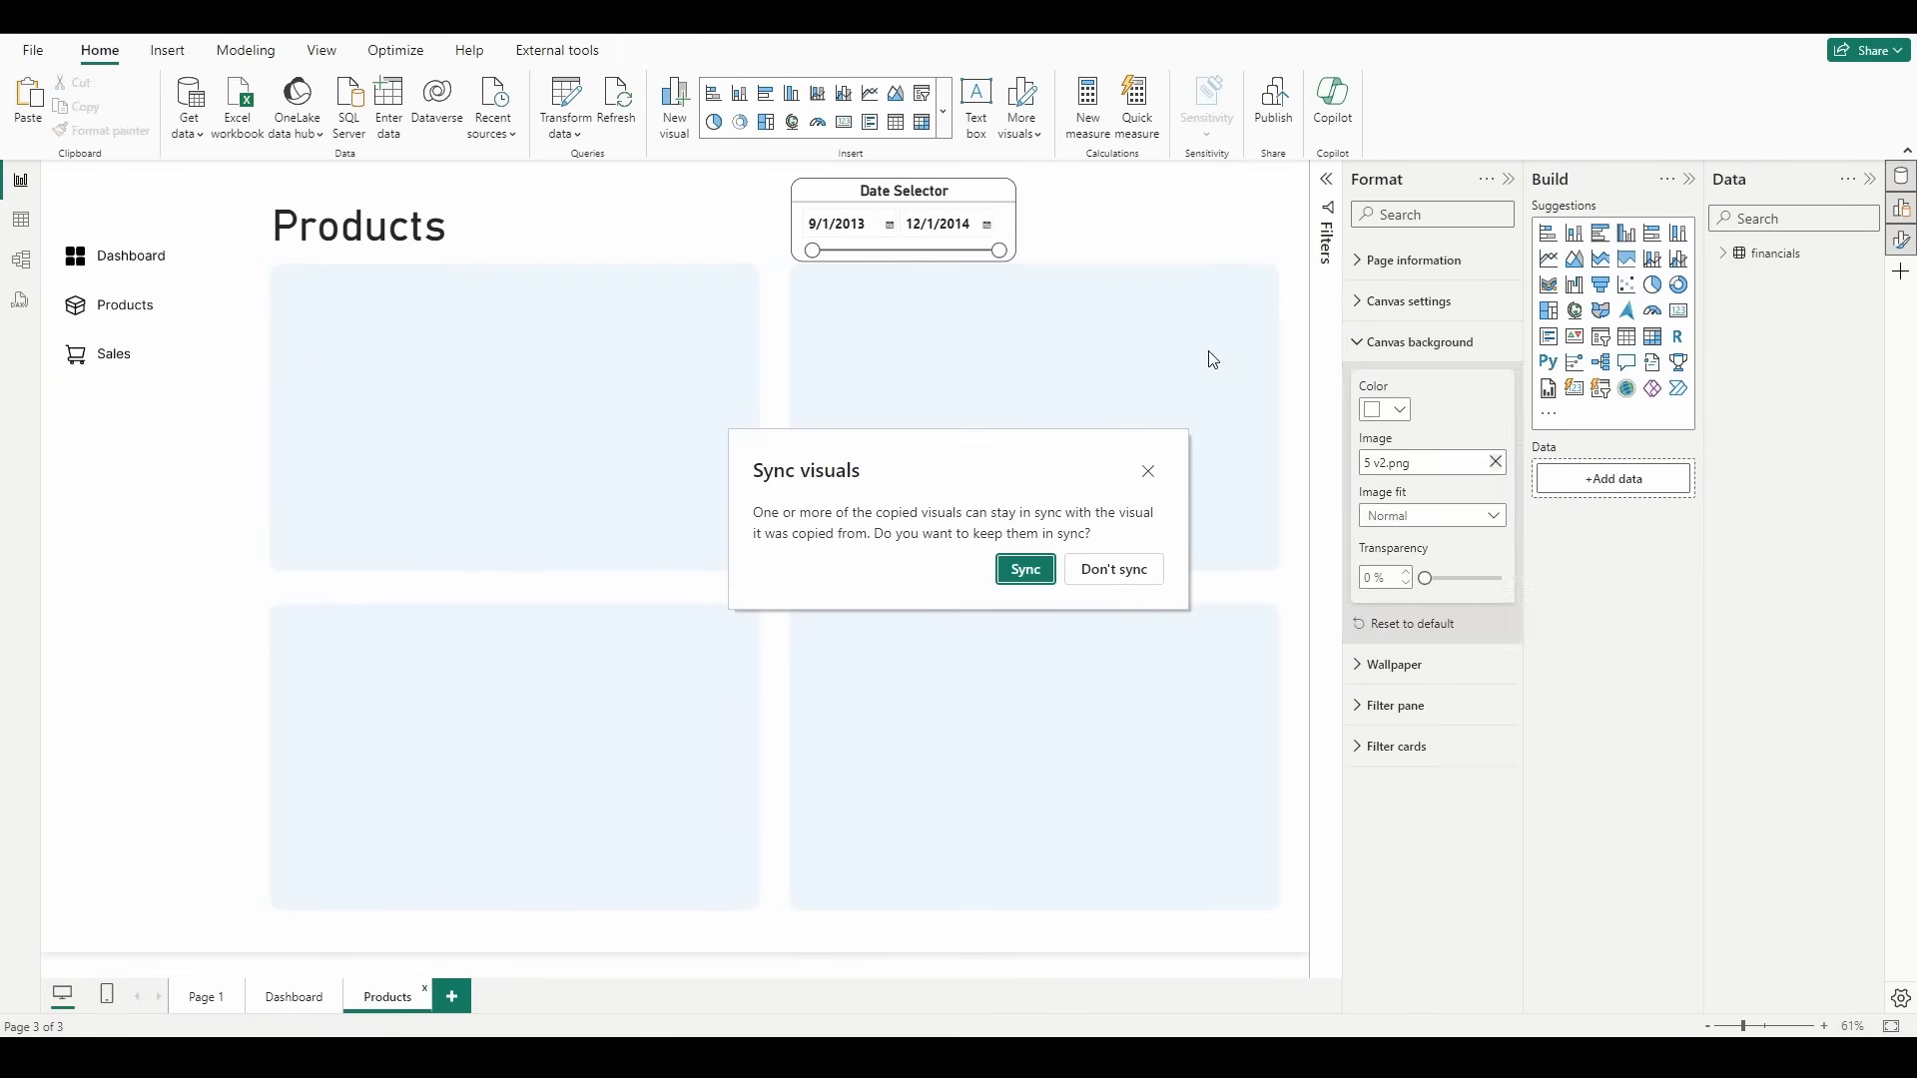
pyautogui.click(1124, 567)
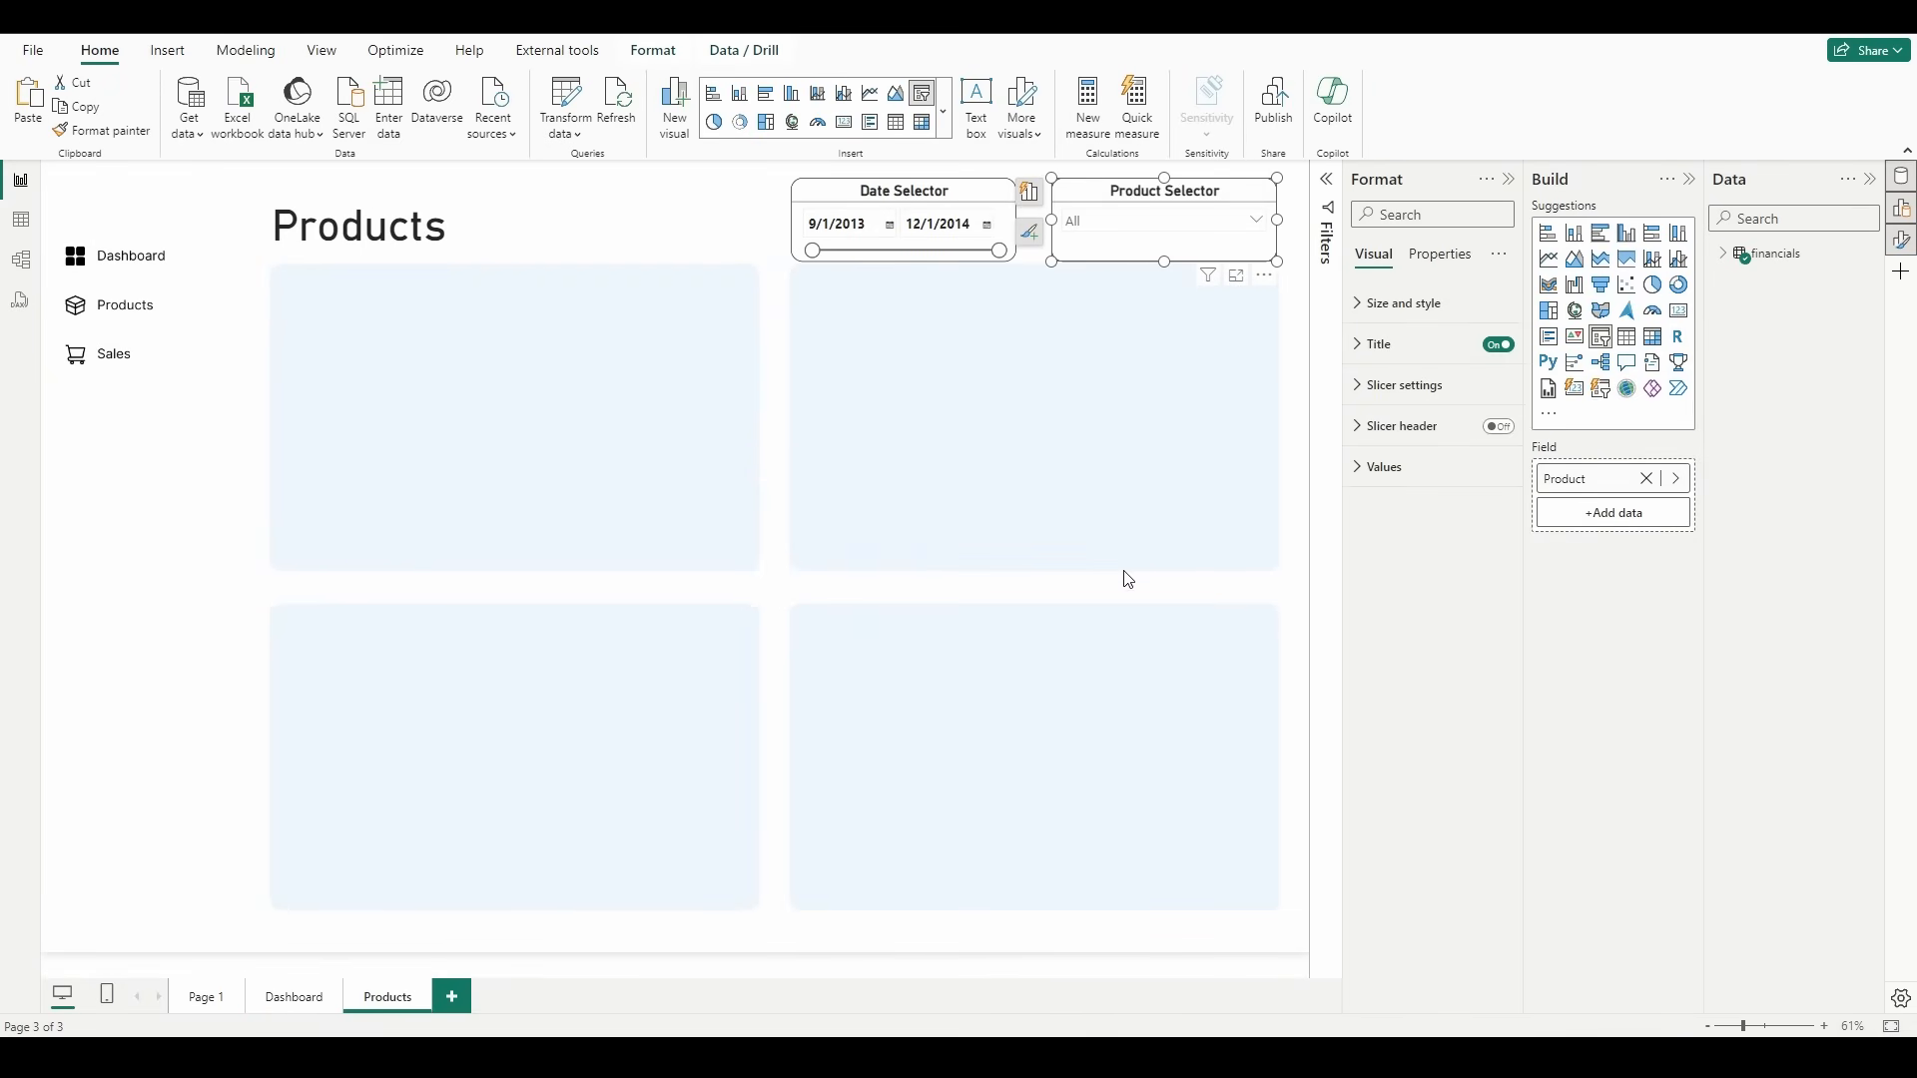
pyautogui.click(934, 561)
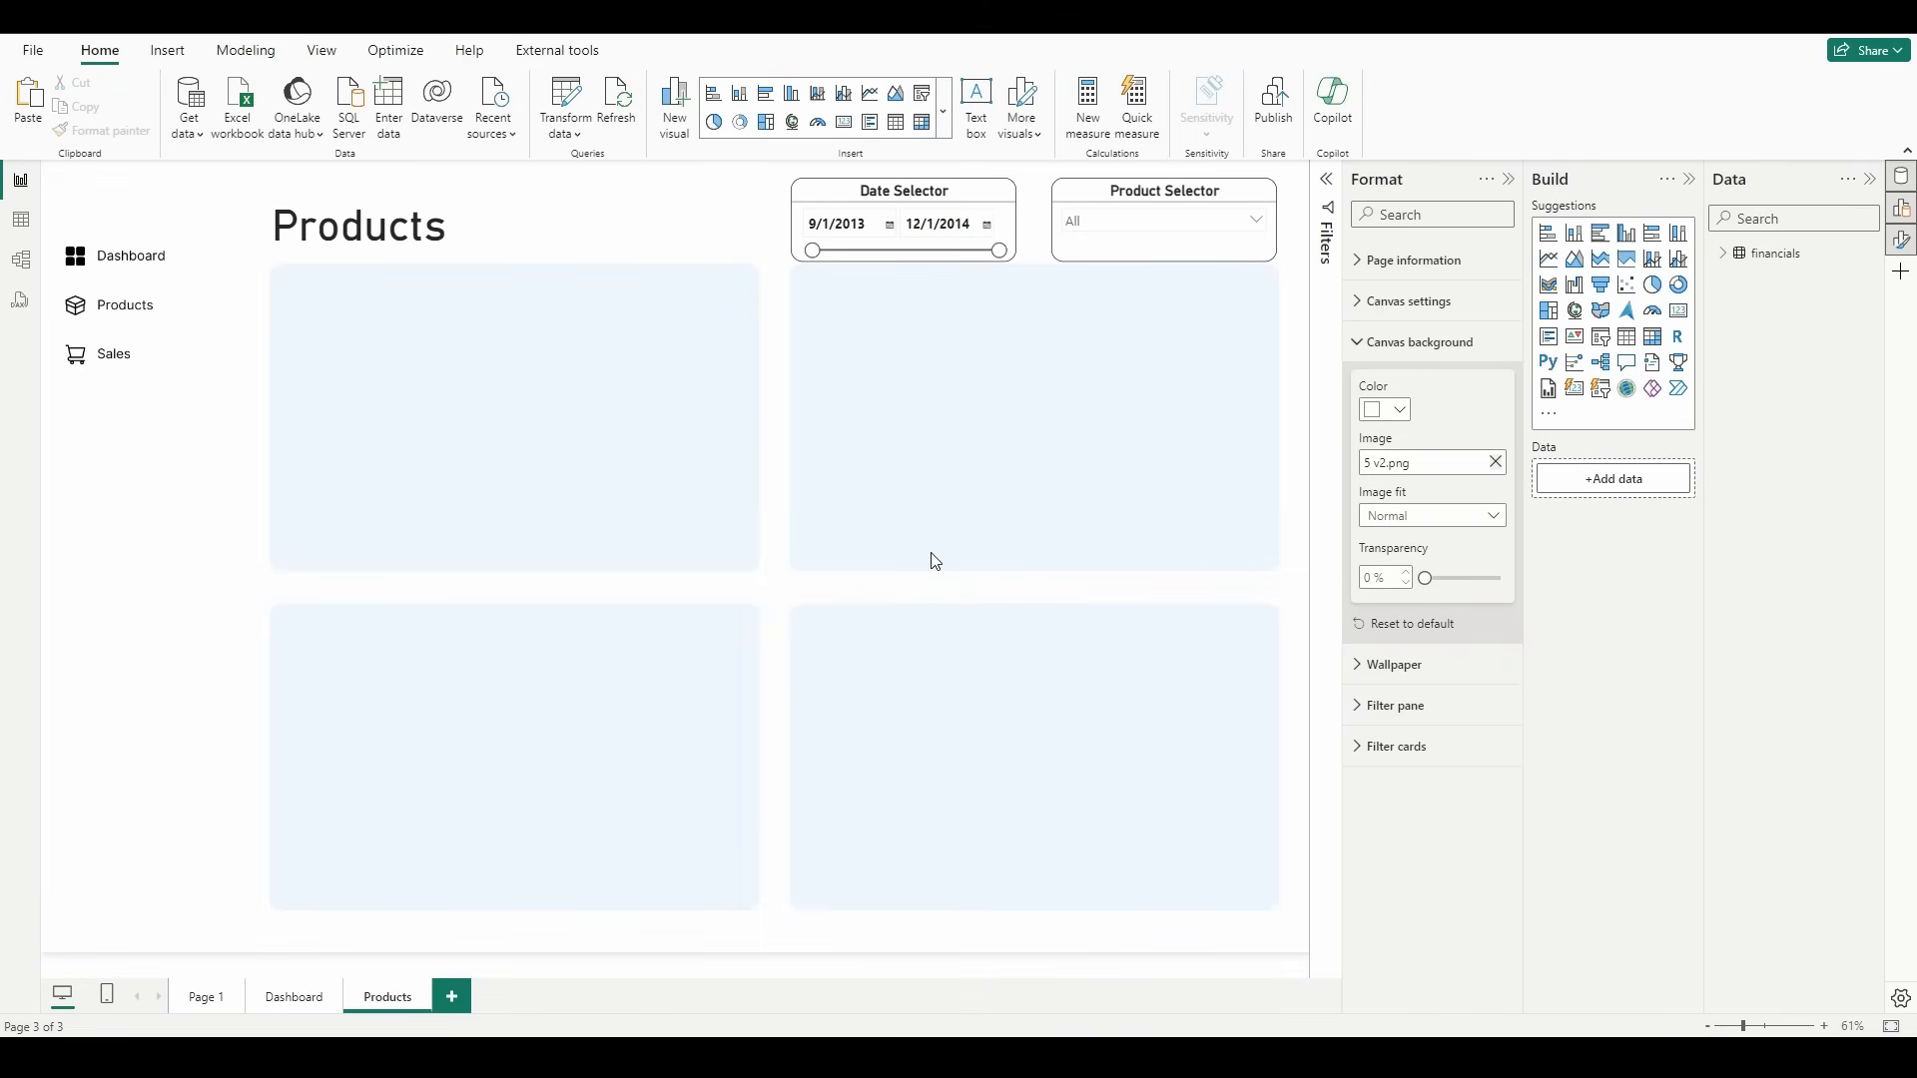
# Step: Insert a line chart on the Products page and size it to fill the upper-left background card
pyautogui.click(1549, 259)
pyautogui.moveTo(207, 466); pyautogui.dragTo(359, 391)
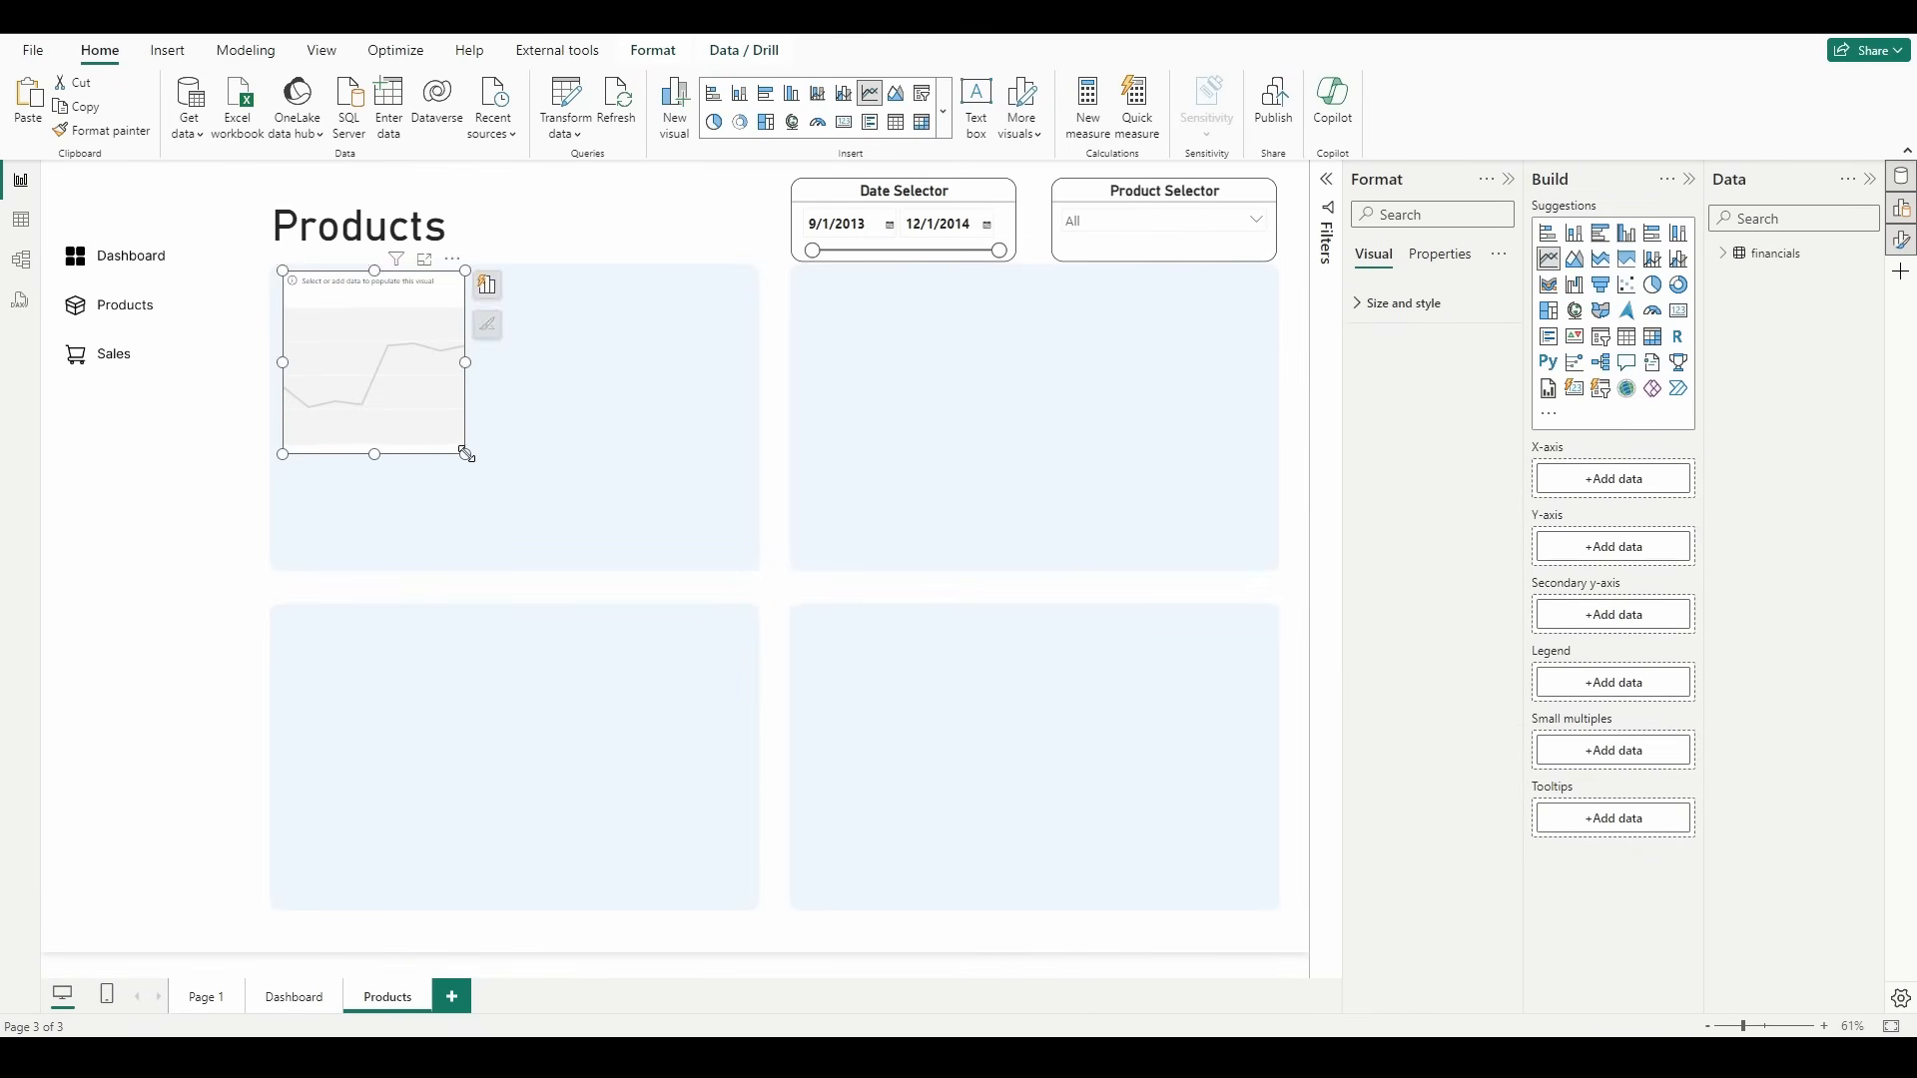
pyautogui.moveTo(463, 454); pyautogui.dragTo(749, 567)
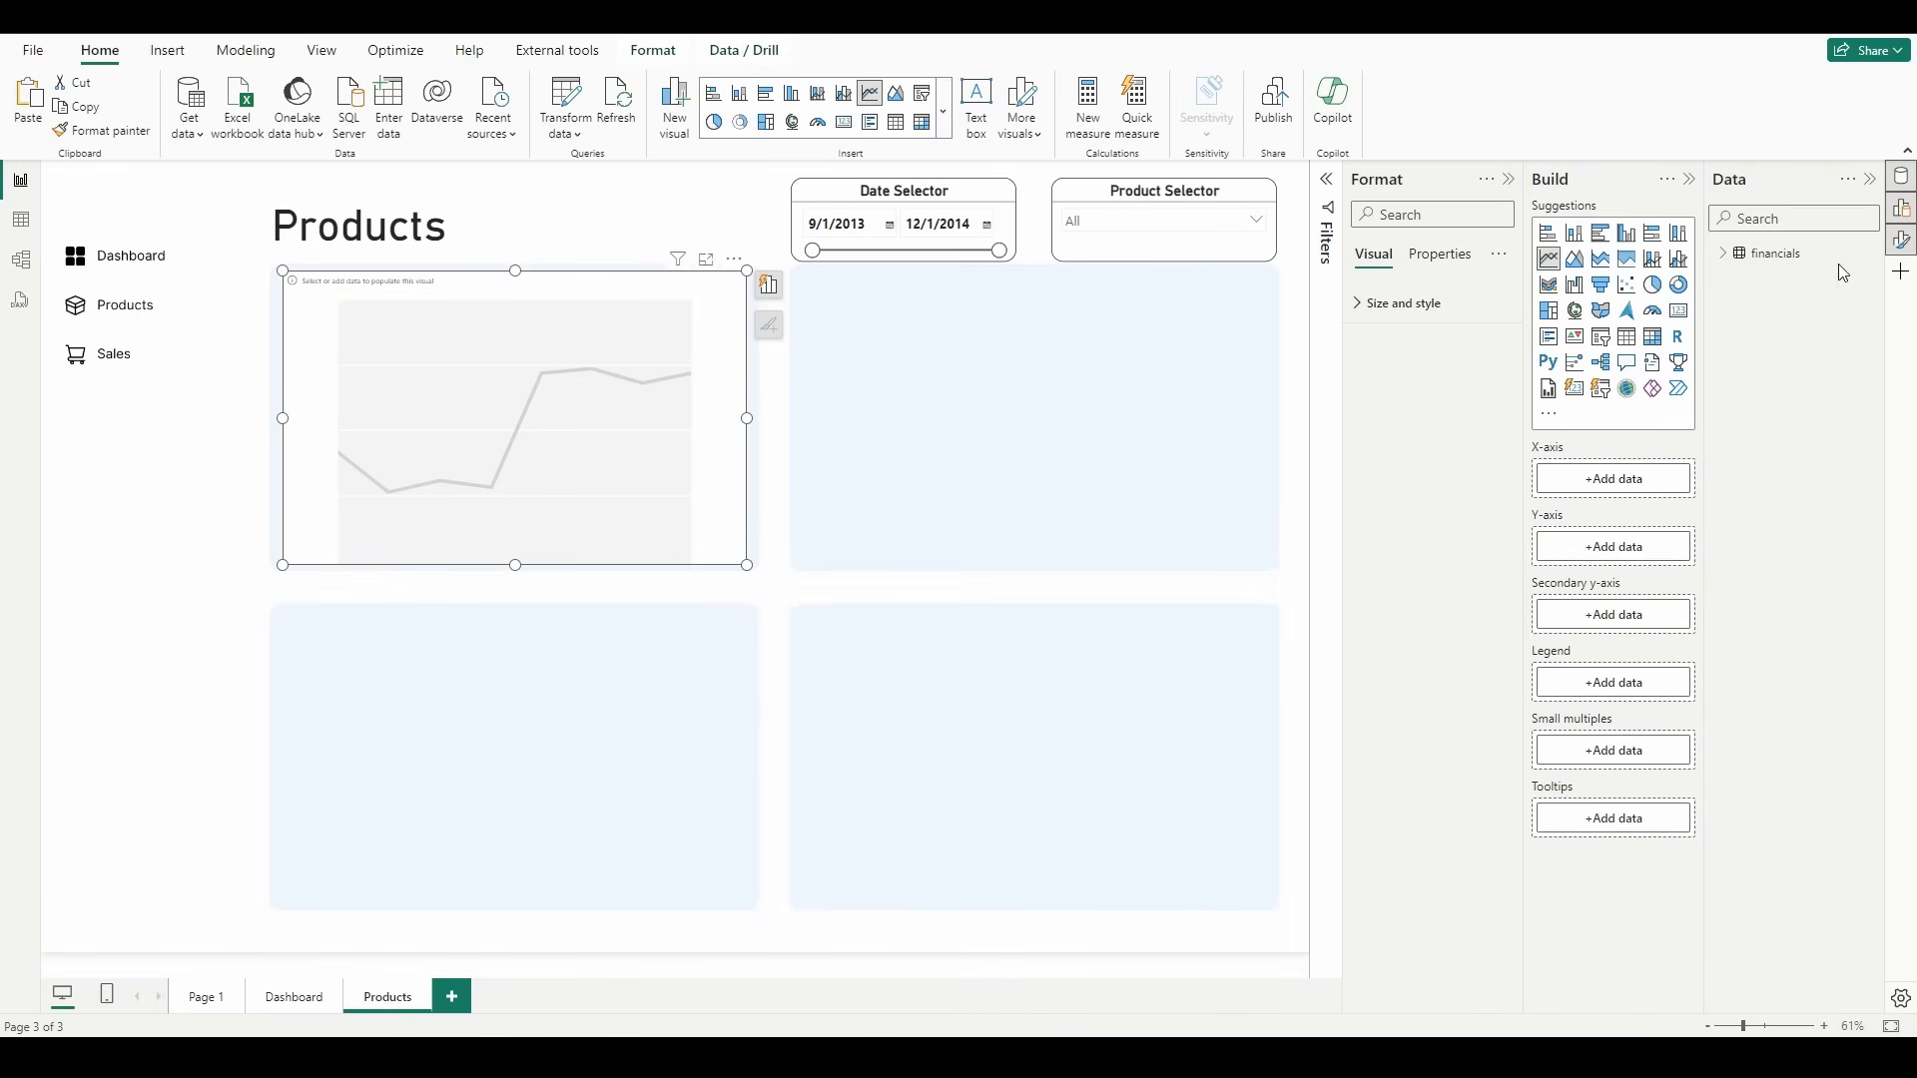
# Step: Plot Sales on the line chart's Y-axis against Date without its hierarchy on the X-axis, with Product as the legend
pyautogui.click(1722, 258)
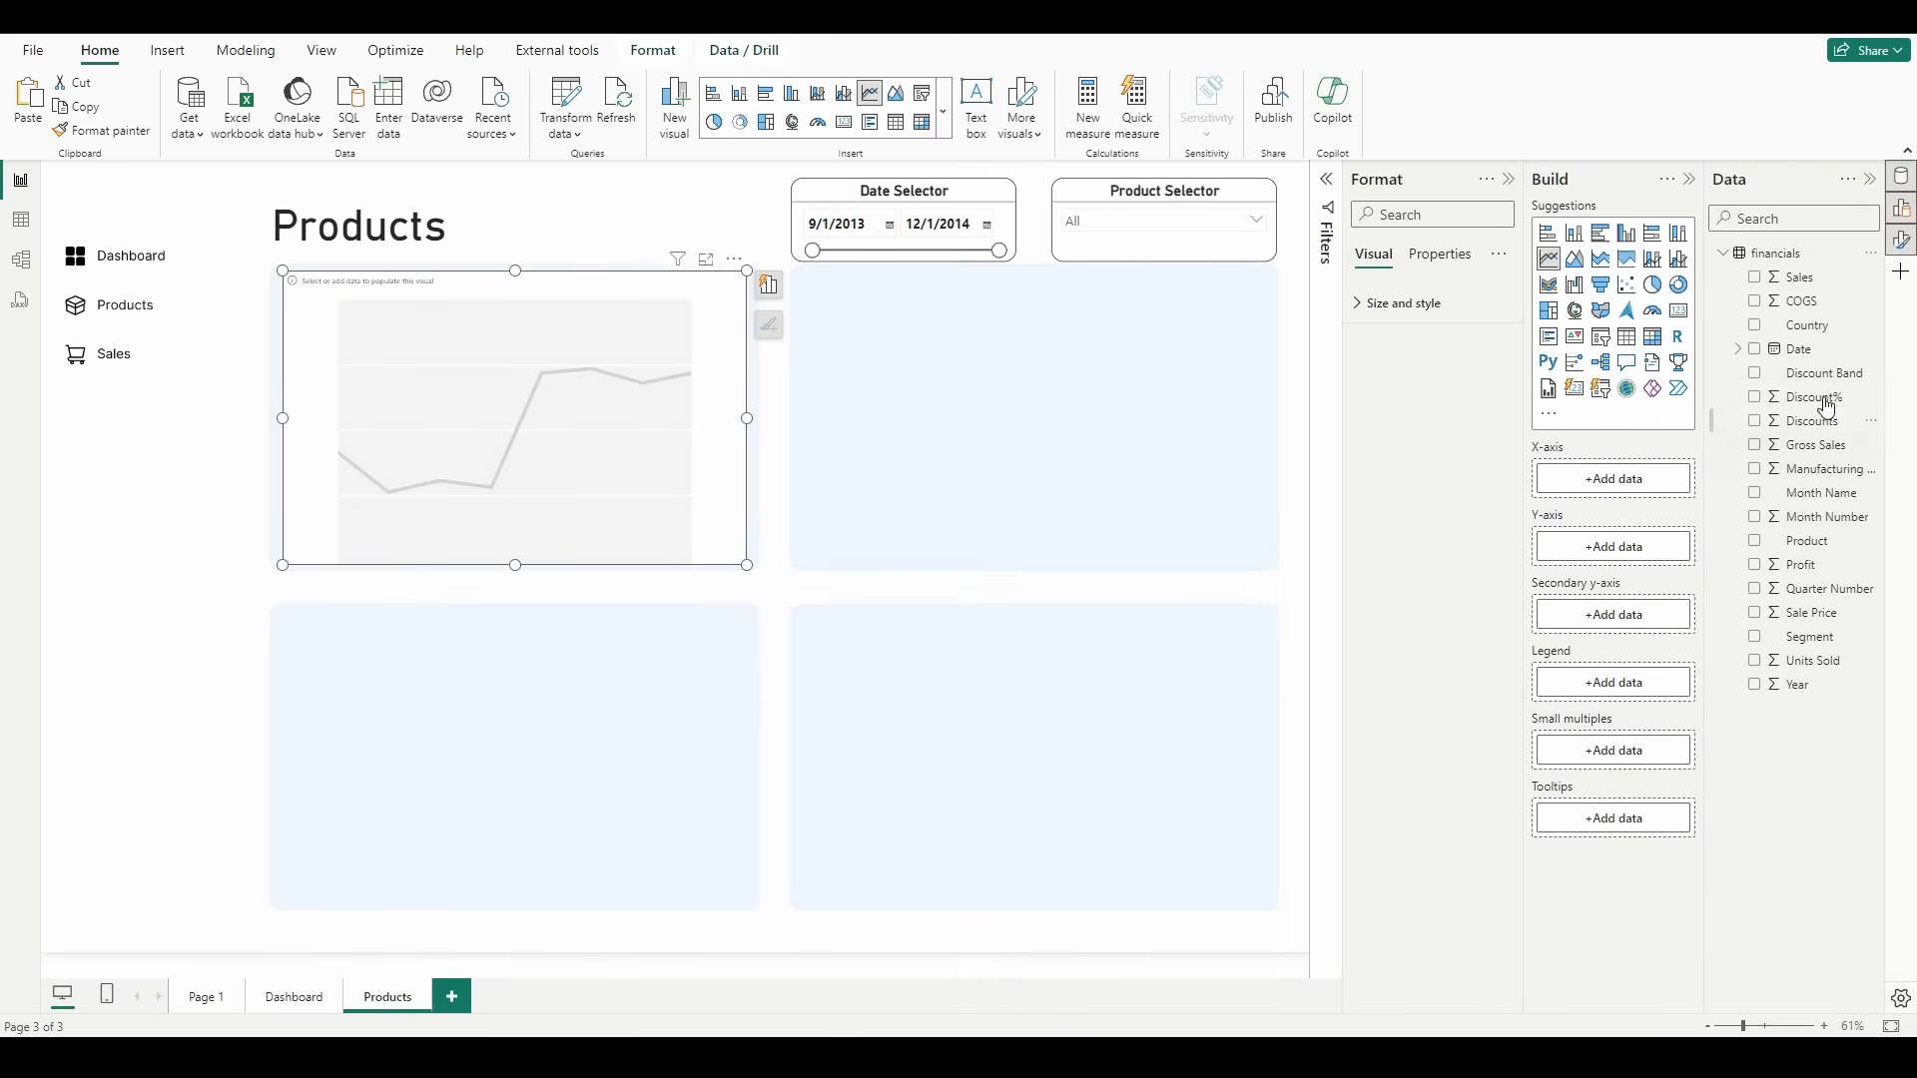
pyautogui.moveTo(1804, 360); pyautogui.dragTo(1613, 481)
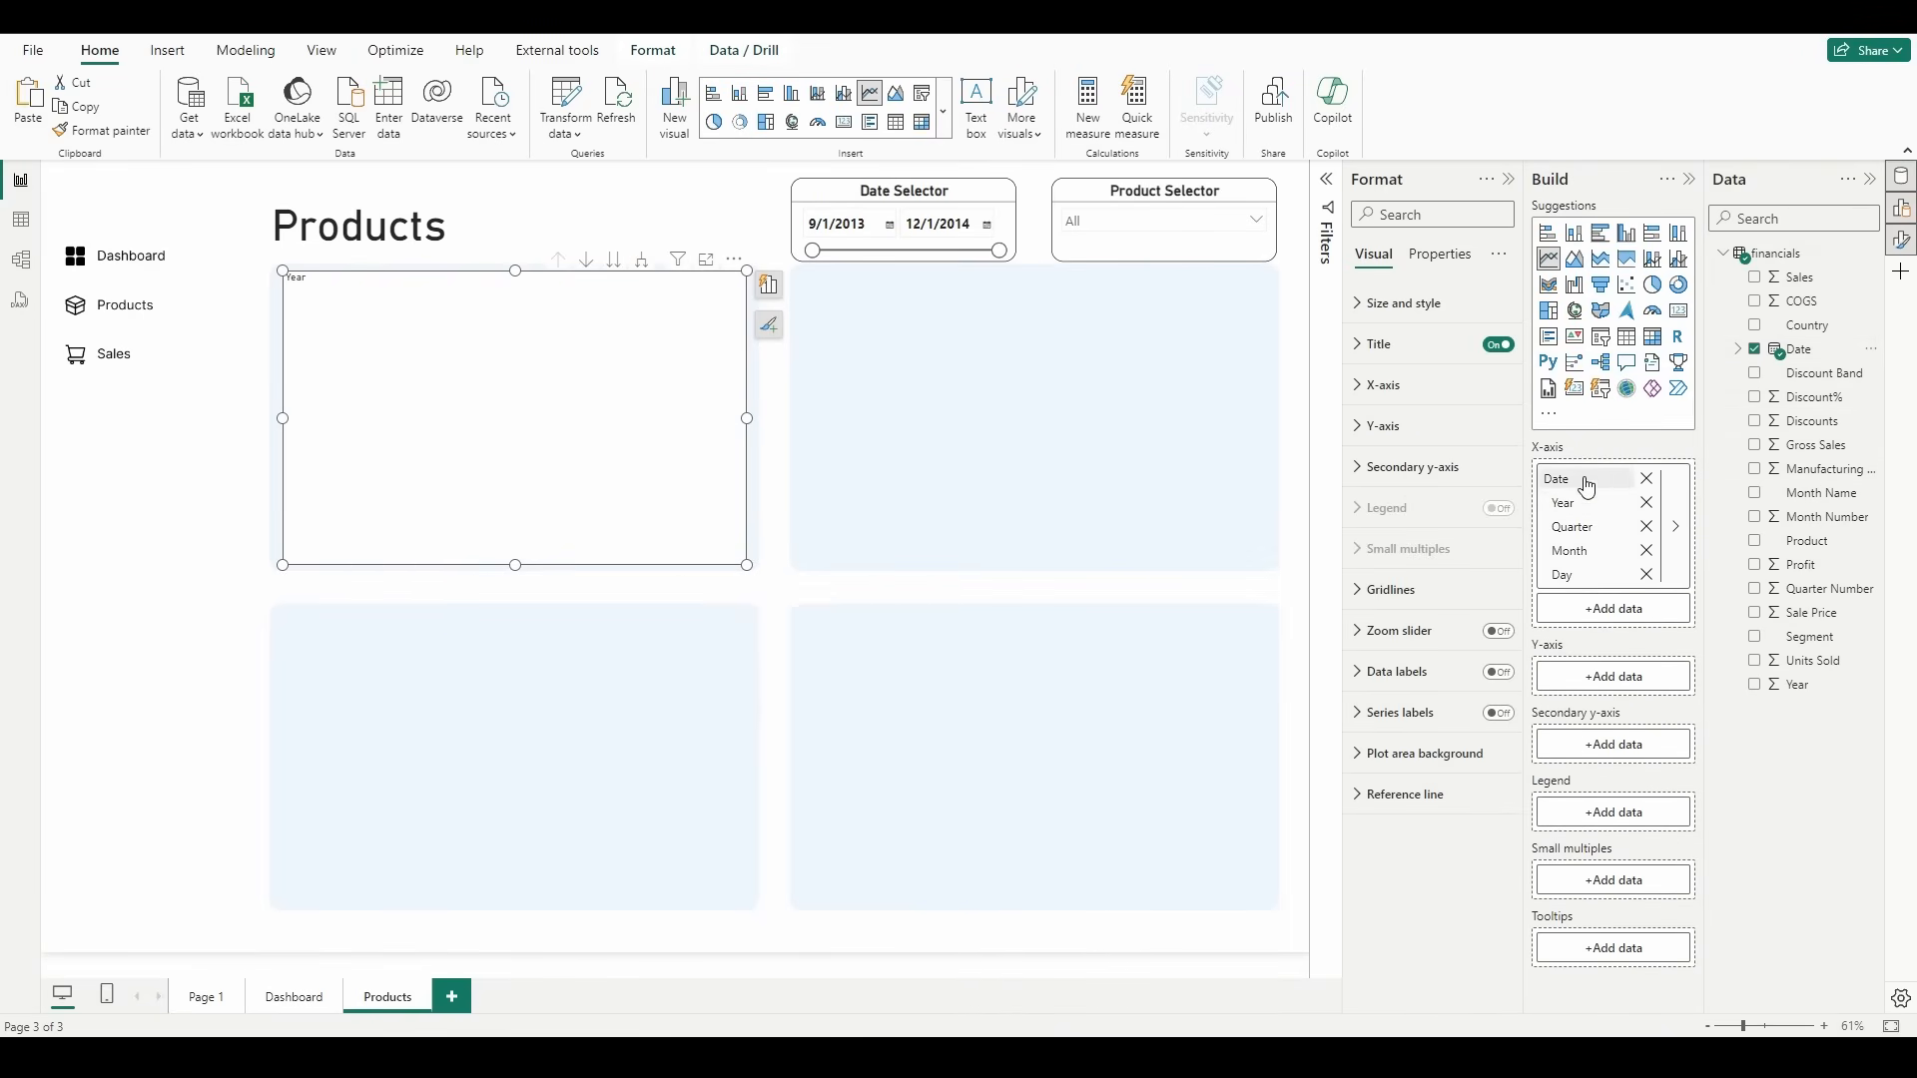
pyautogui.rightClick(1637, 479)
pyautogui.click(1685, 590)
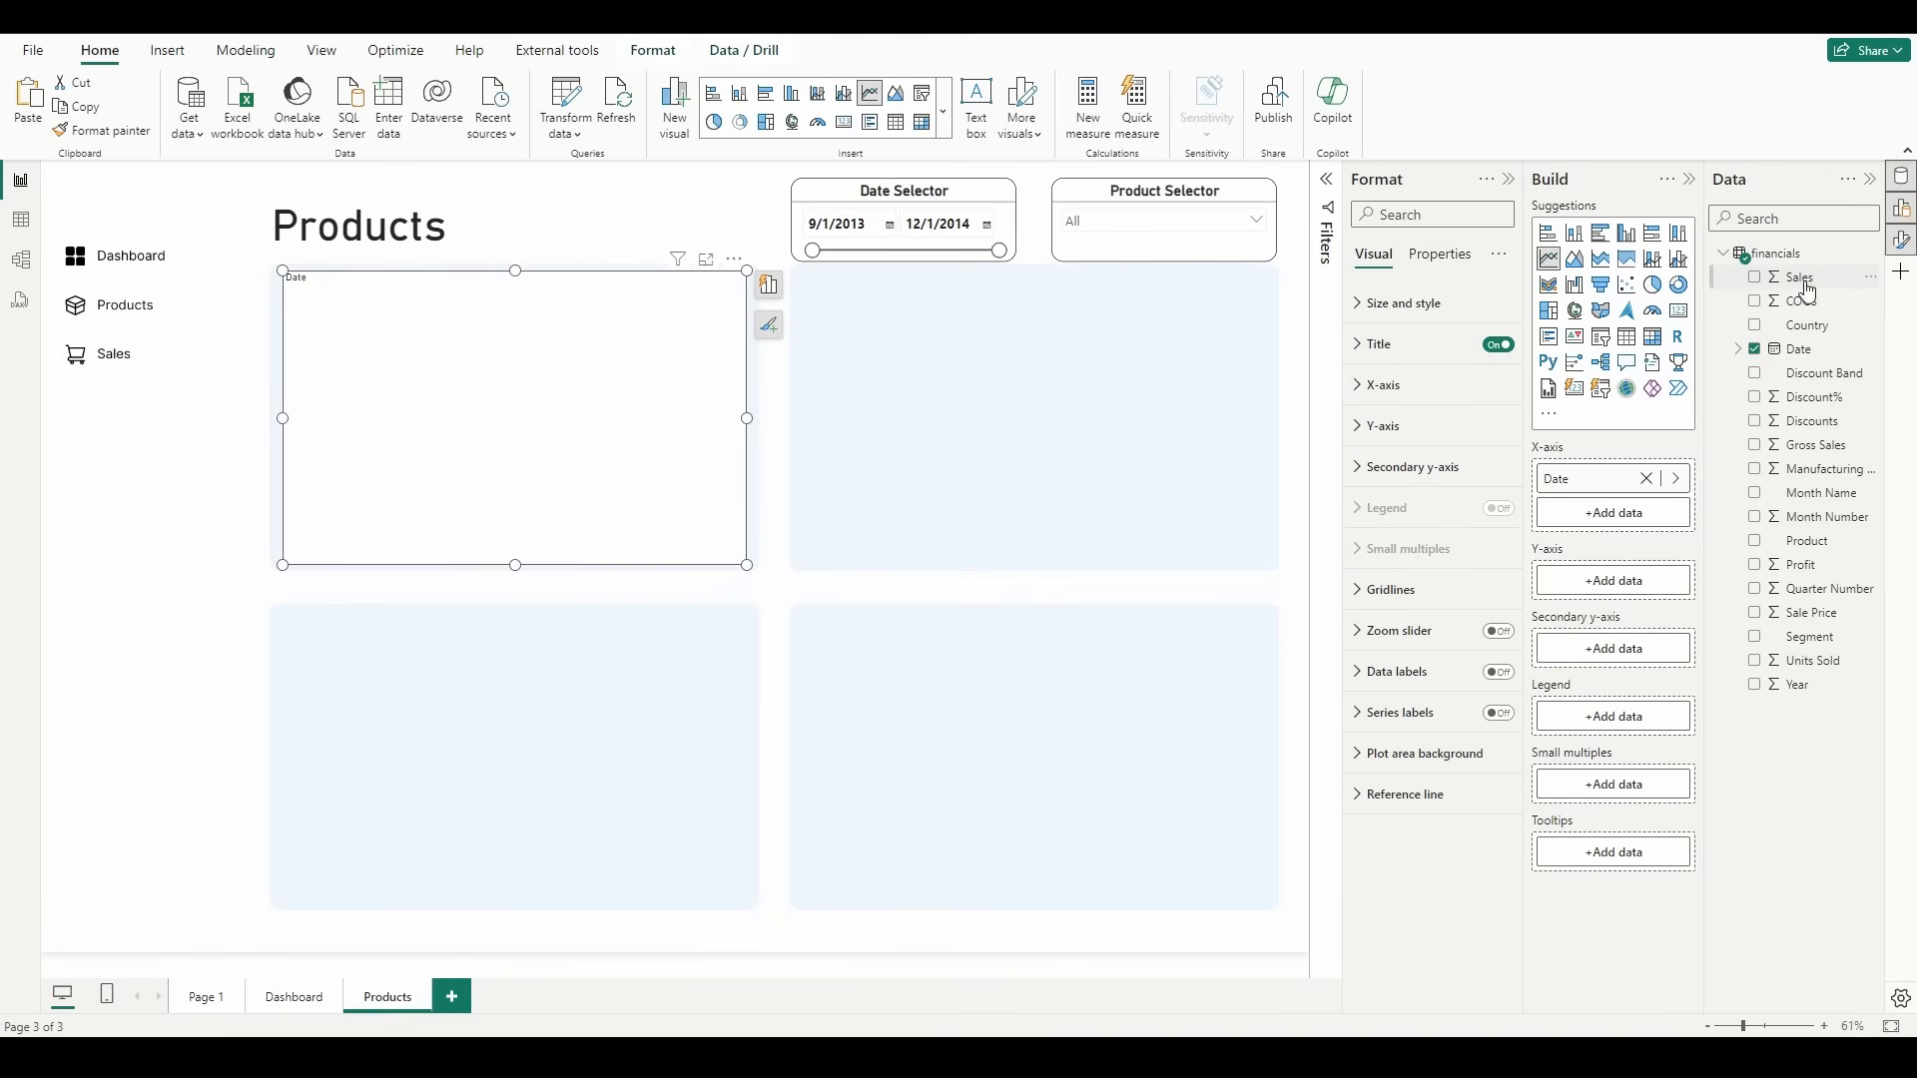
pyautogui.moveTo(1808, 292); pyautogui.dragTo(1615, 589)
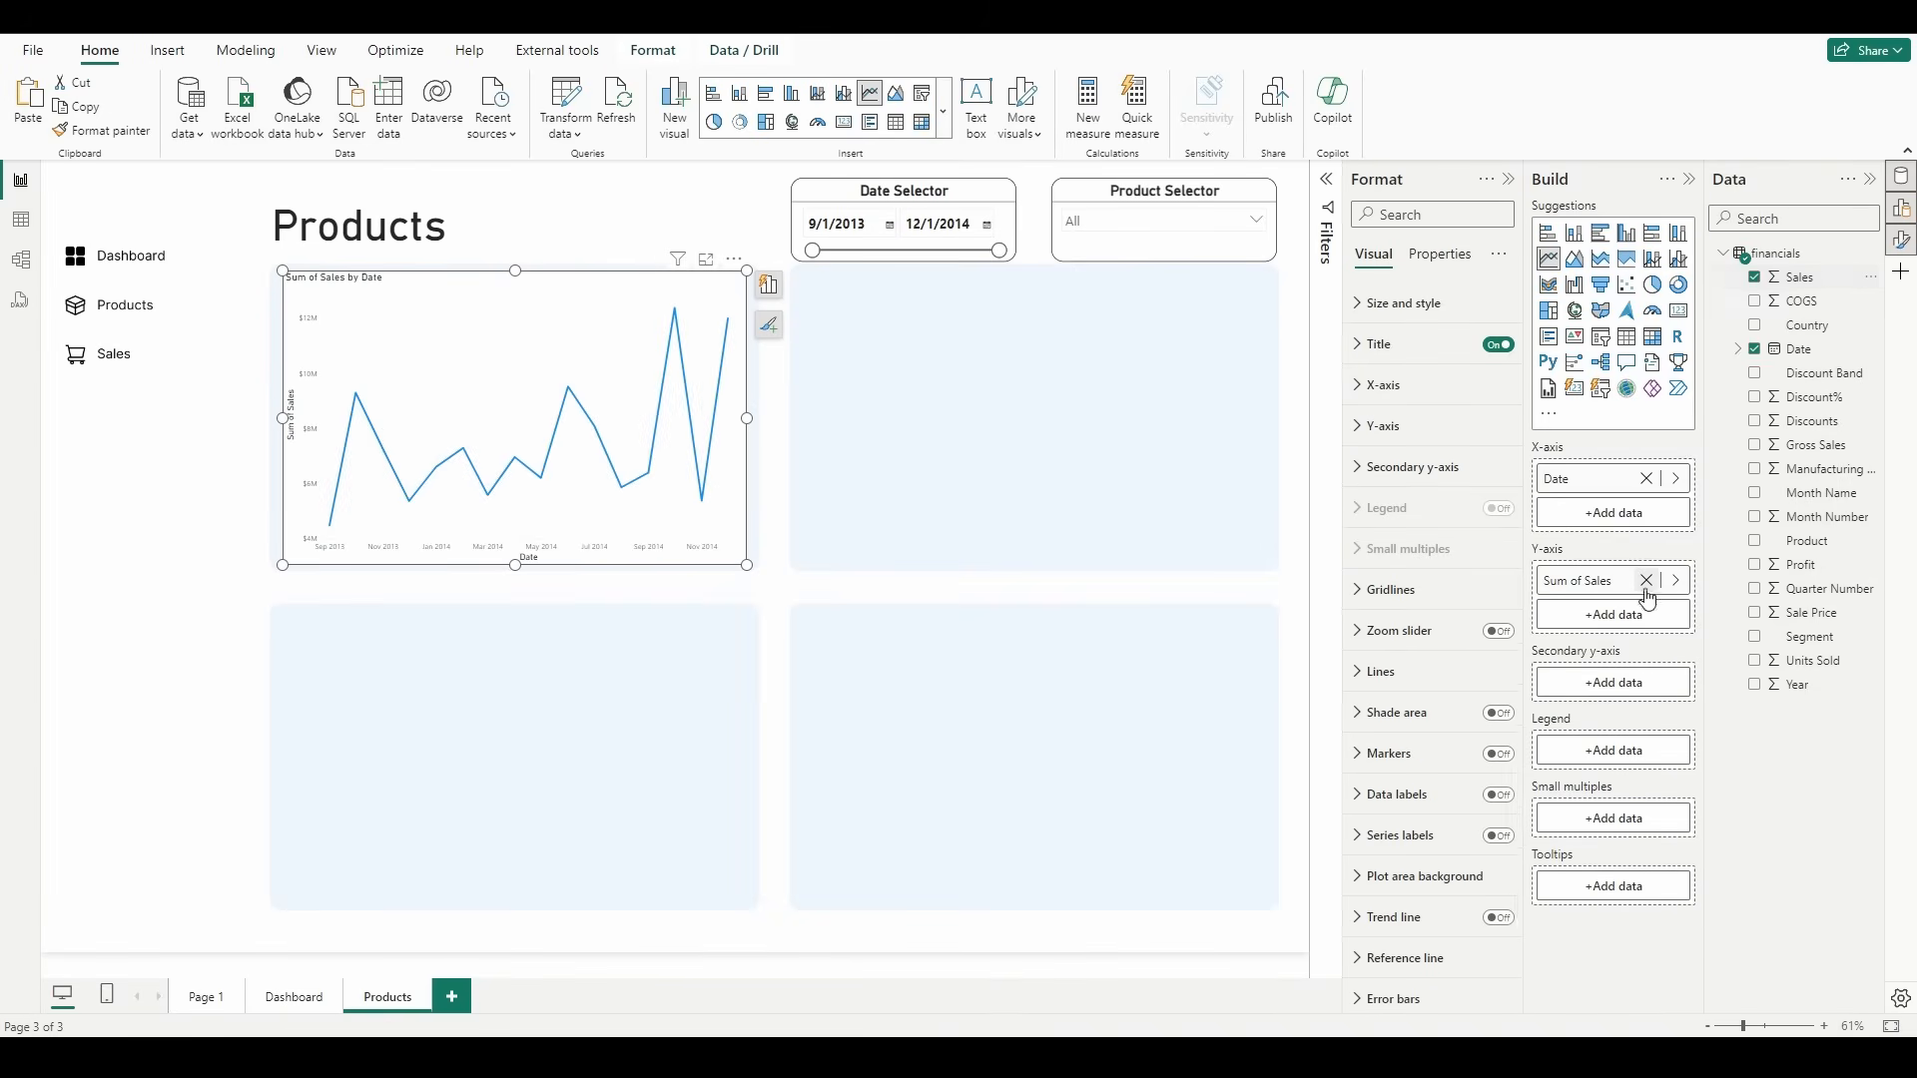
pyautogui.moveTo(1810, 541); pyautogui.dragTo(1613, 751)
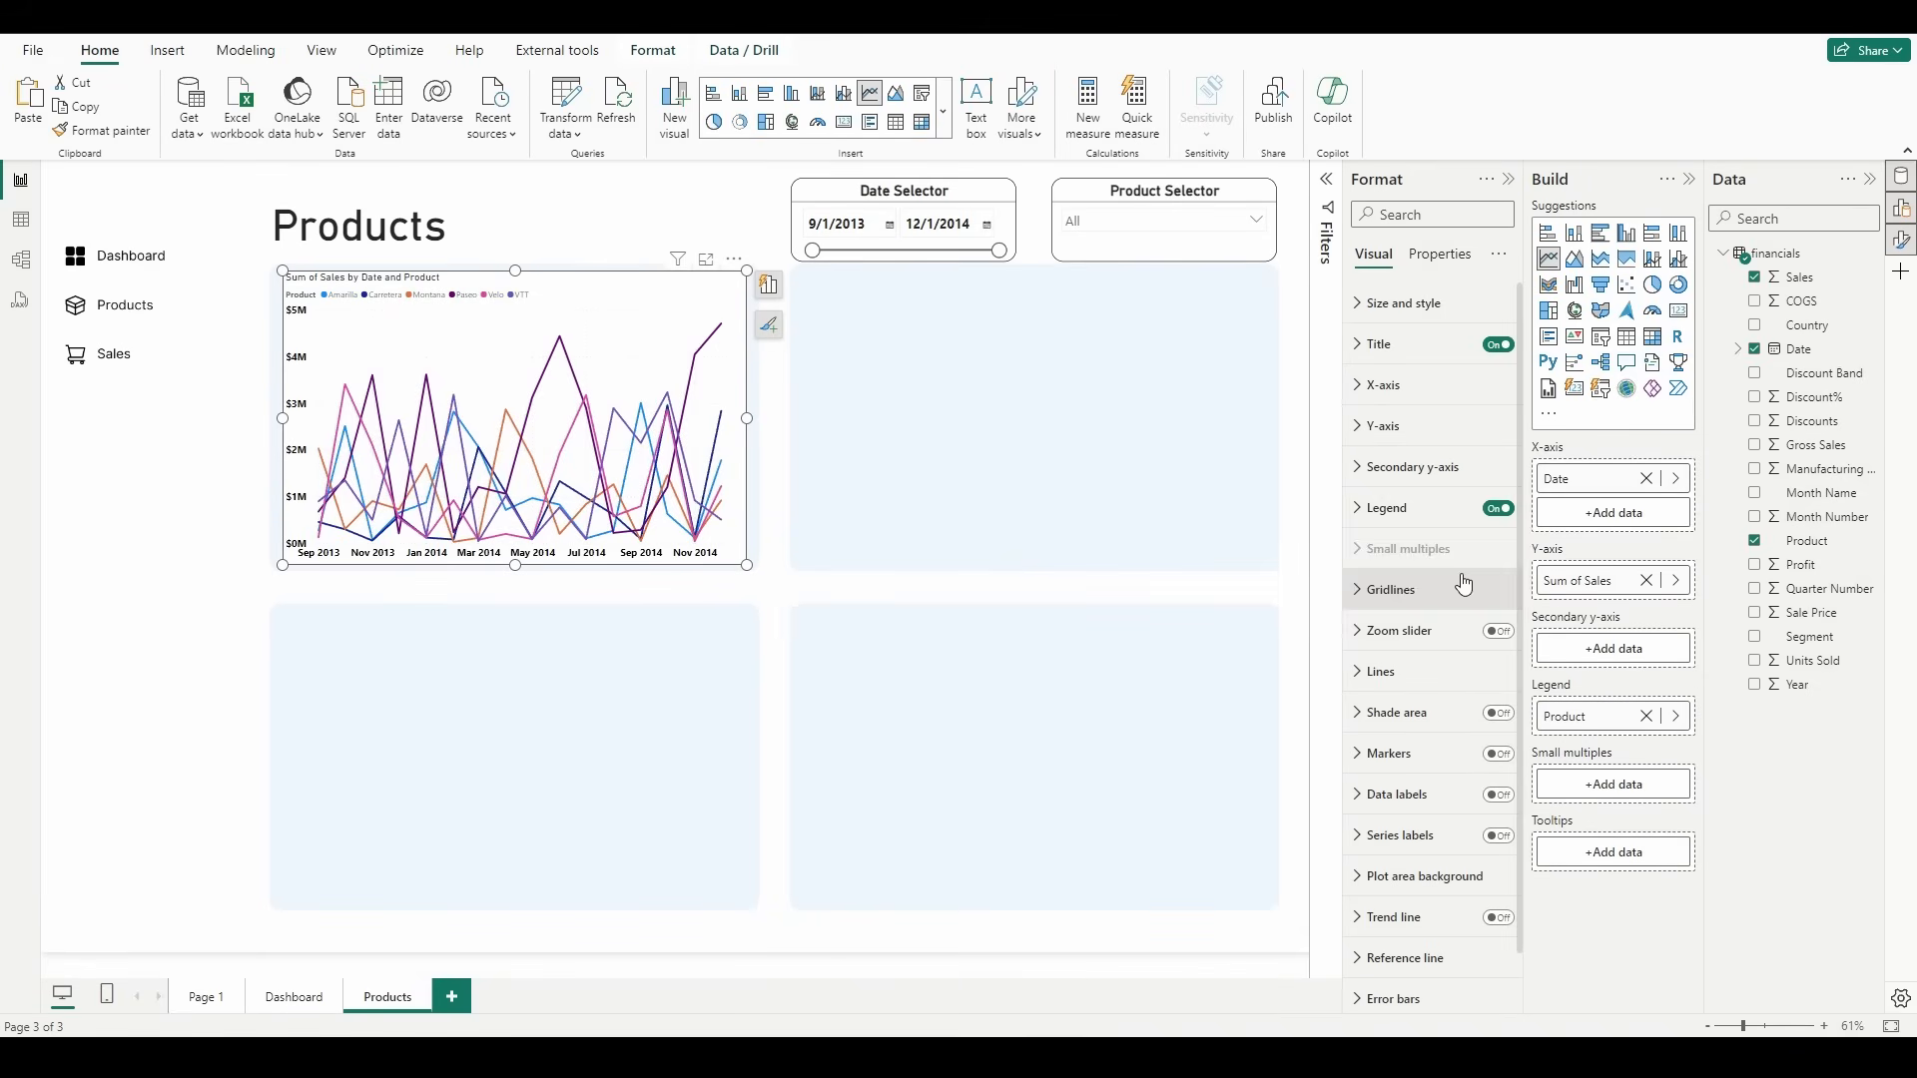
# Step: Turn off the line chart's legend and turn on its series labels
pyautogui.click(1497, 511)
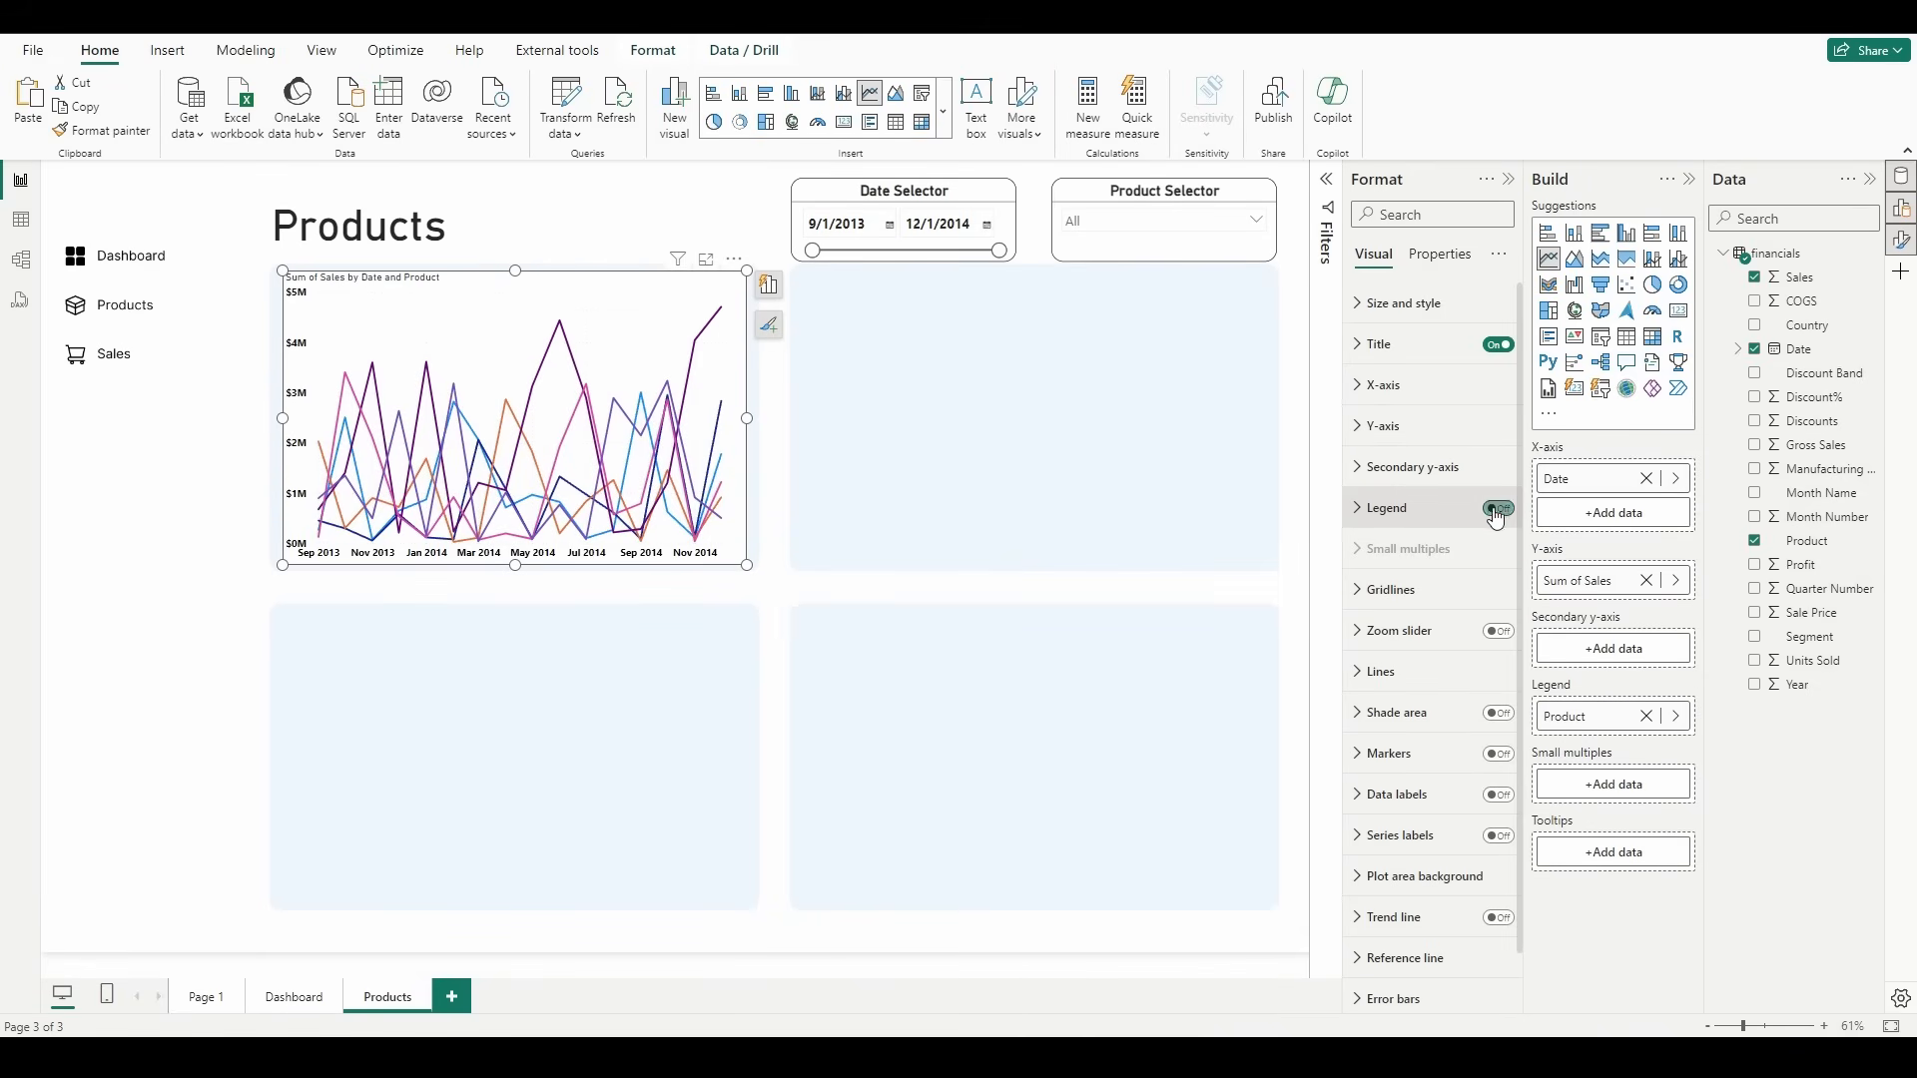
pyautogui.click(1497, 837)
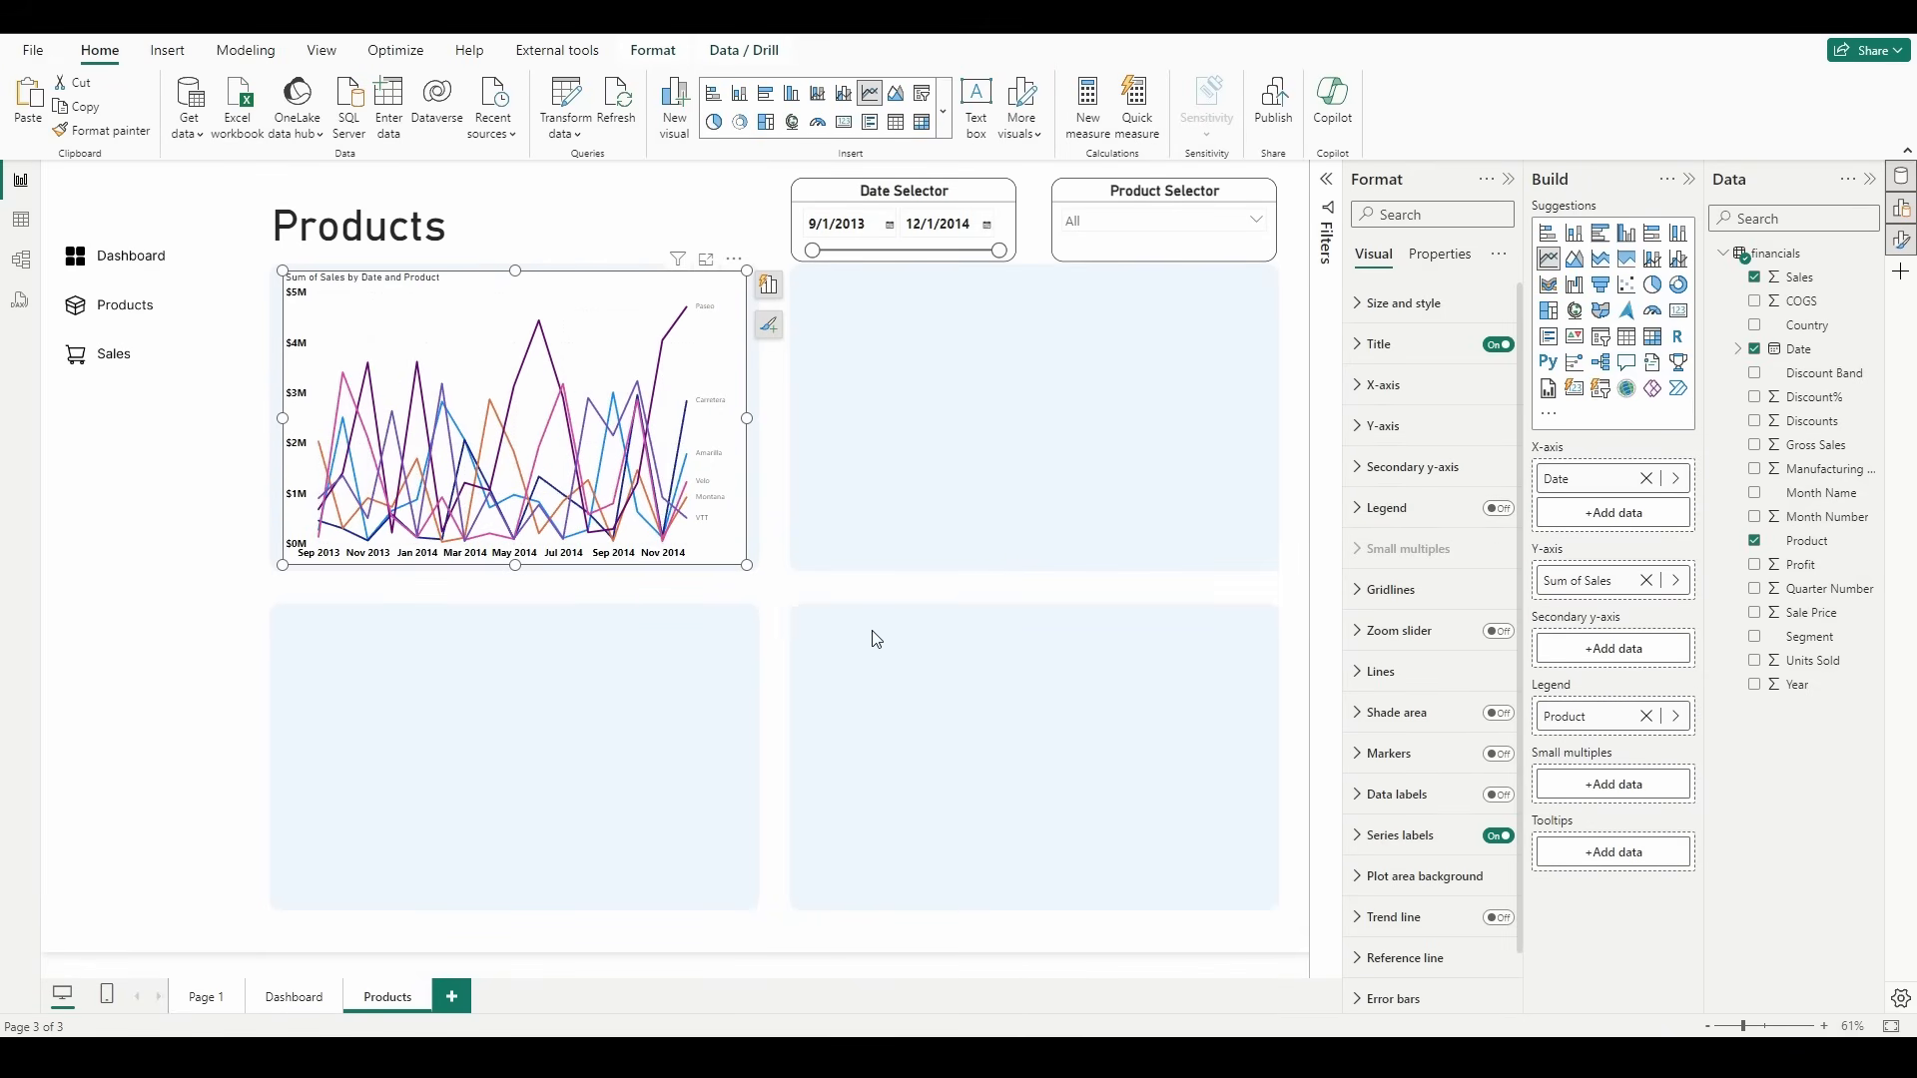
# Step: Format the line chart's series labels at font size 12, bold and black
pyautogui.click(1417, 837)
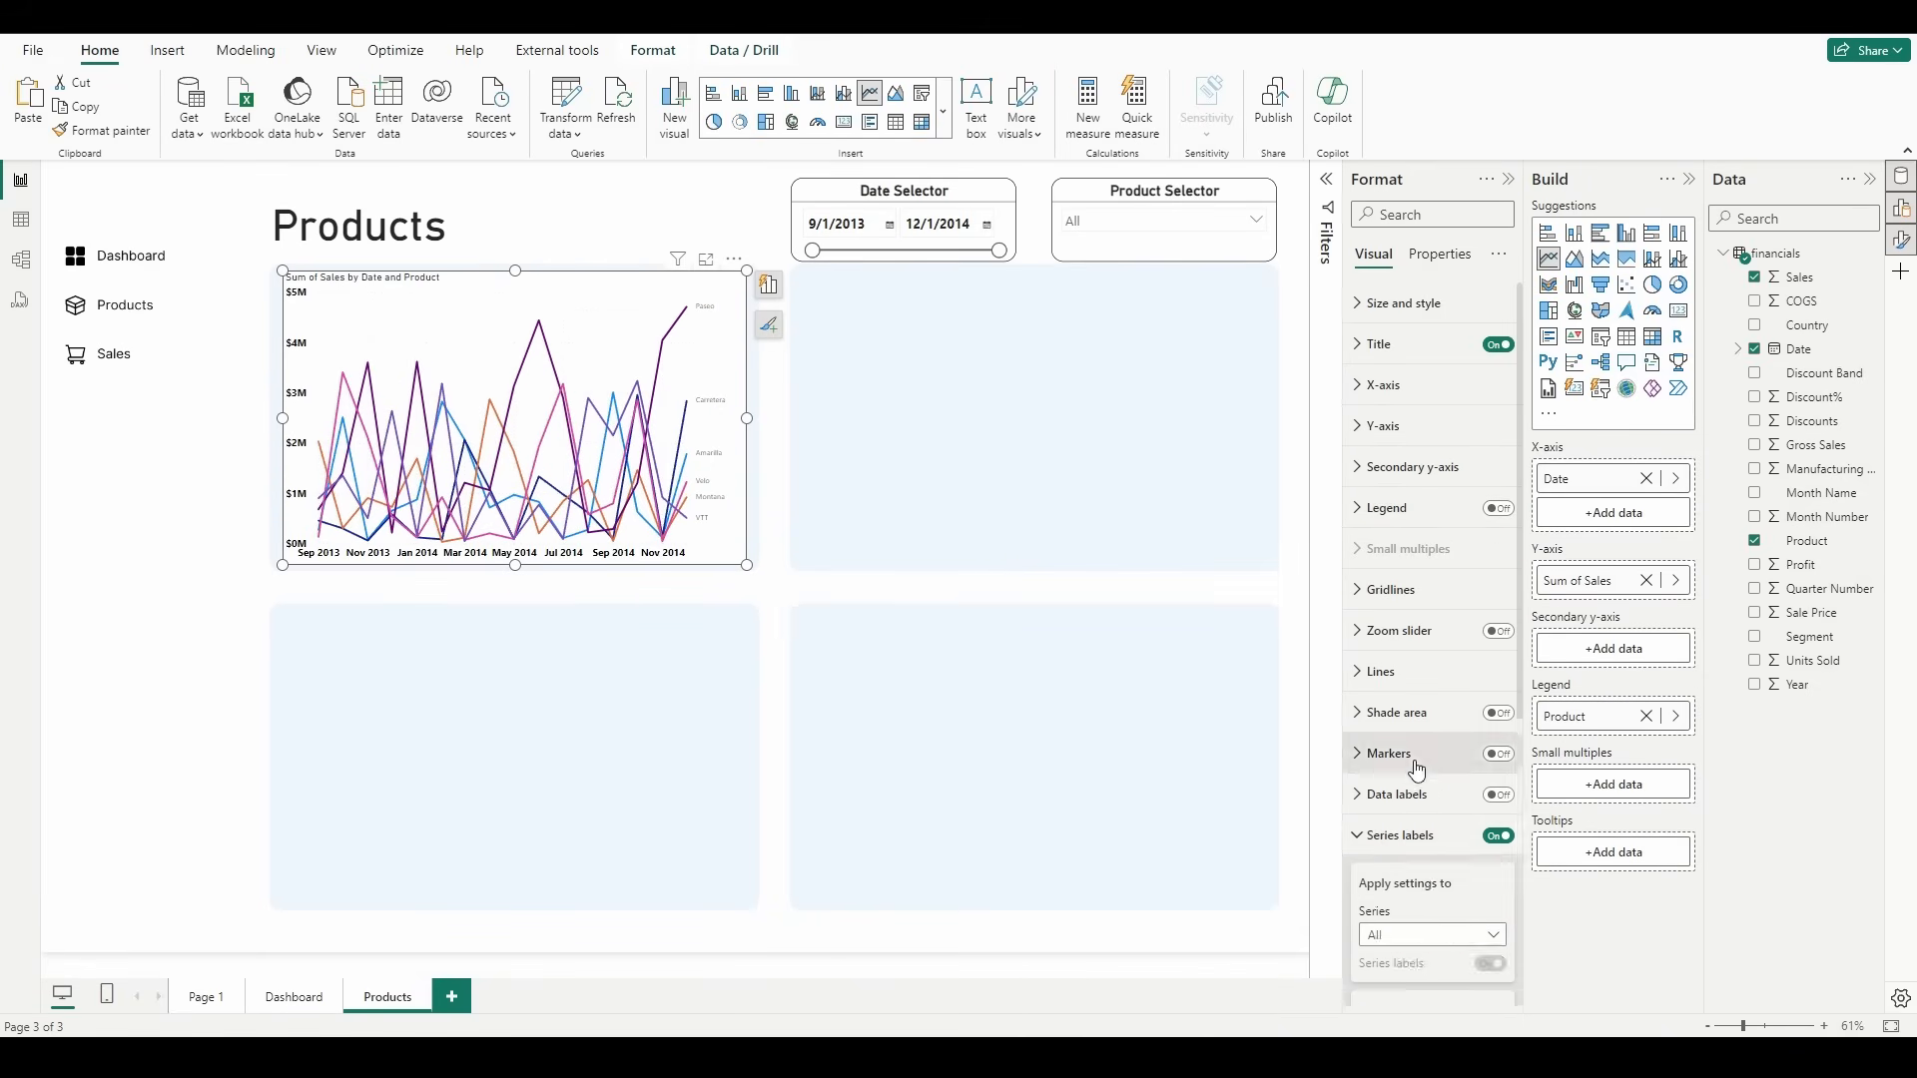
pyautogui.scroll(-5, 1417, 739)
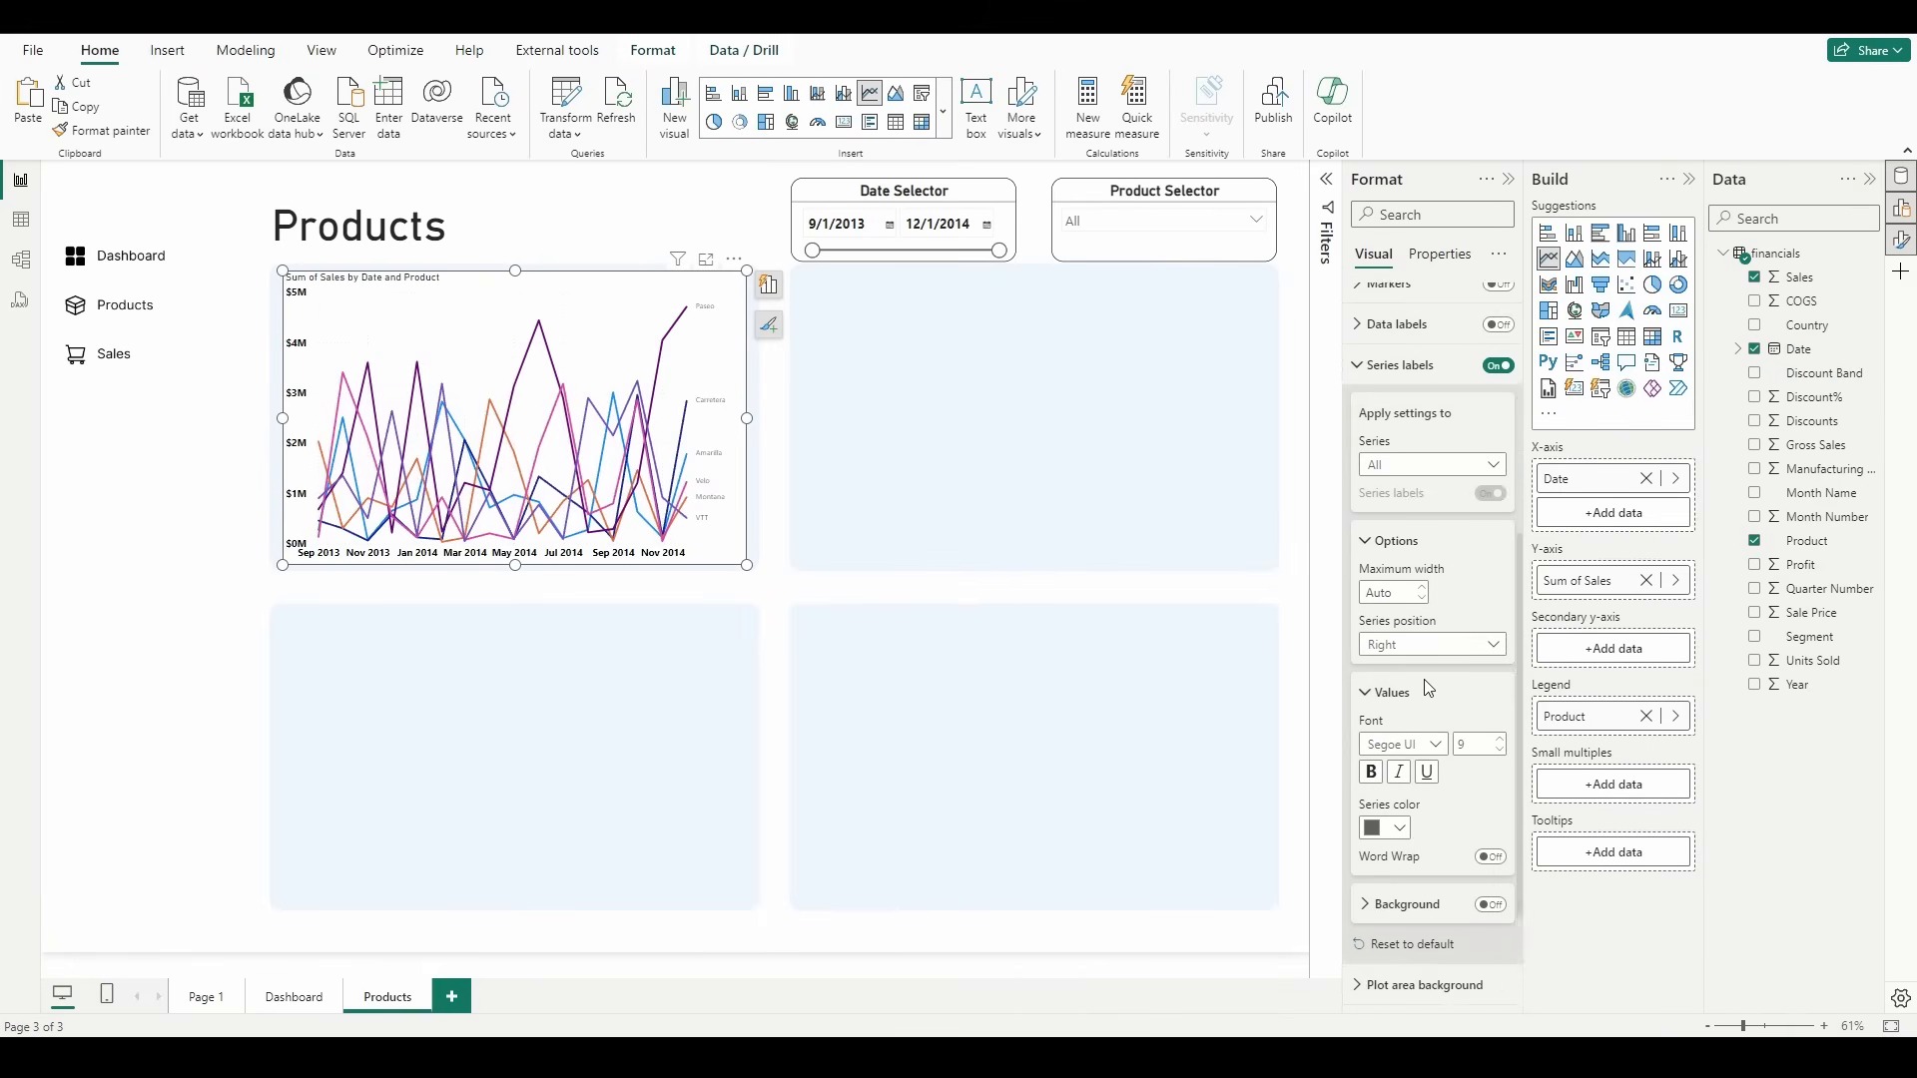
pyautogui.scroll(-2, 1429, 688)
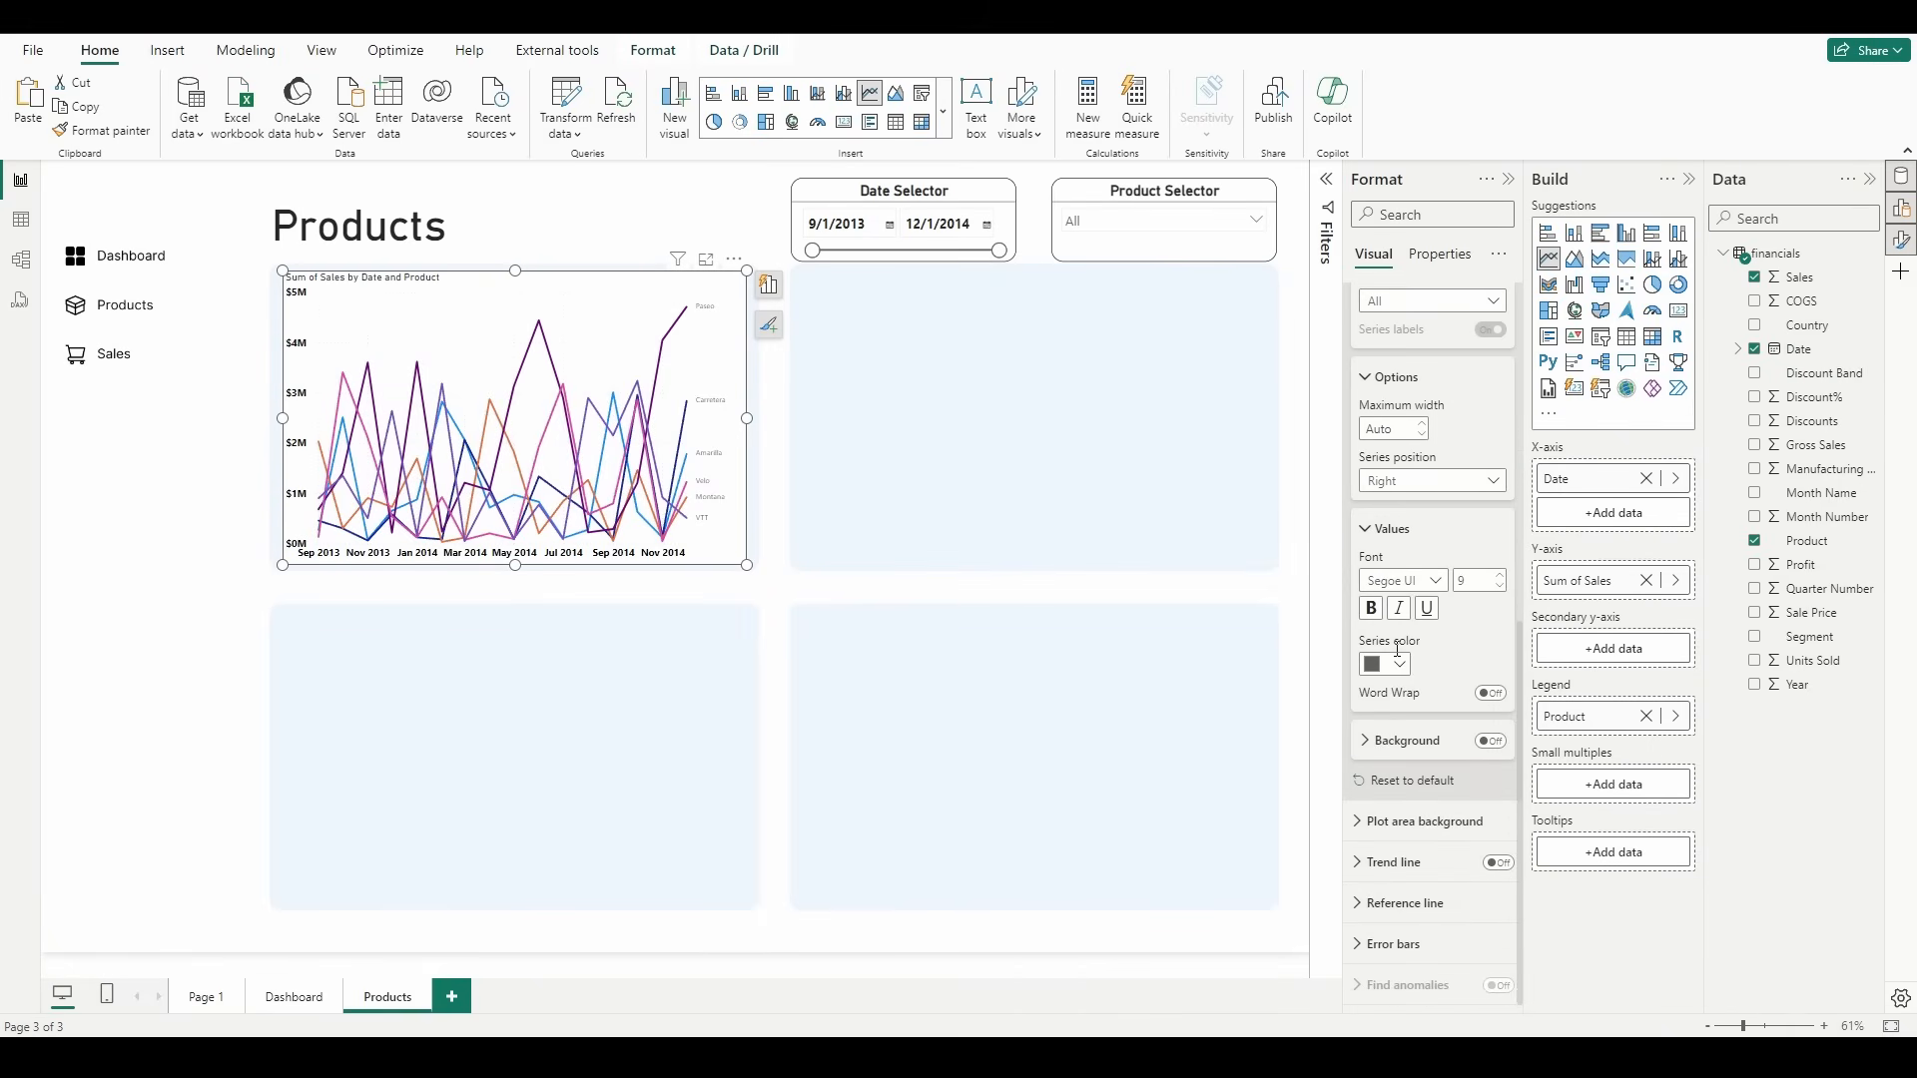
pyautogui.click(1502, 578)
pyautogui.click(1503, 578)
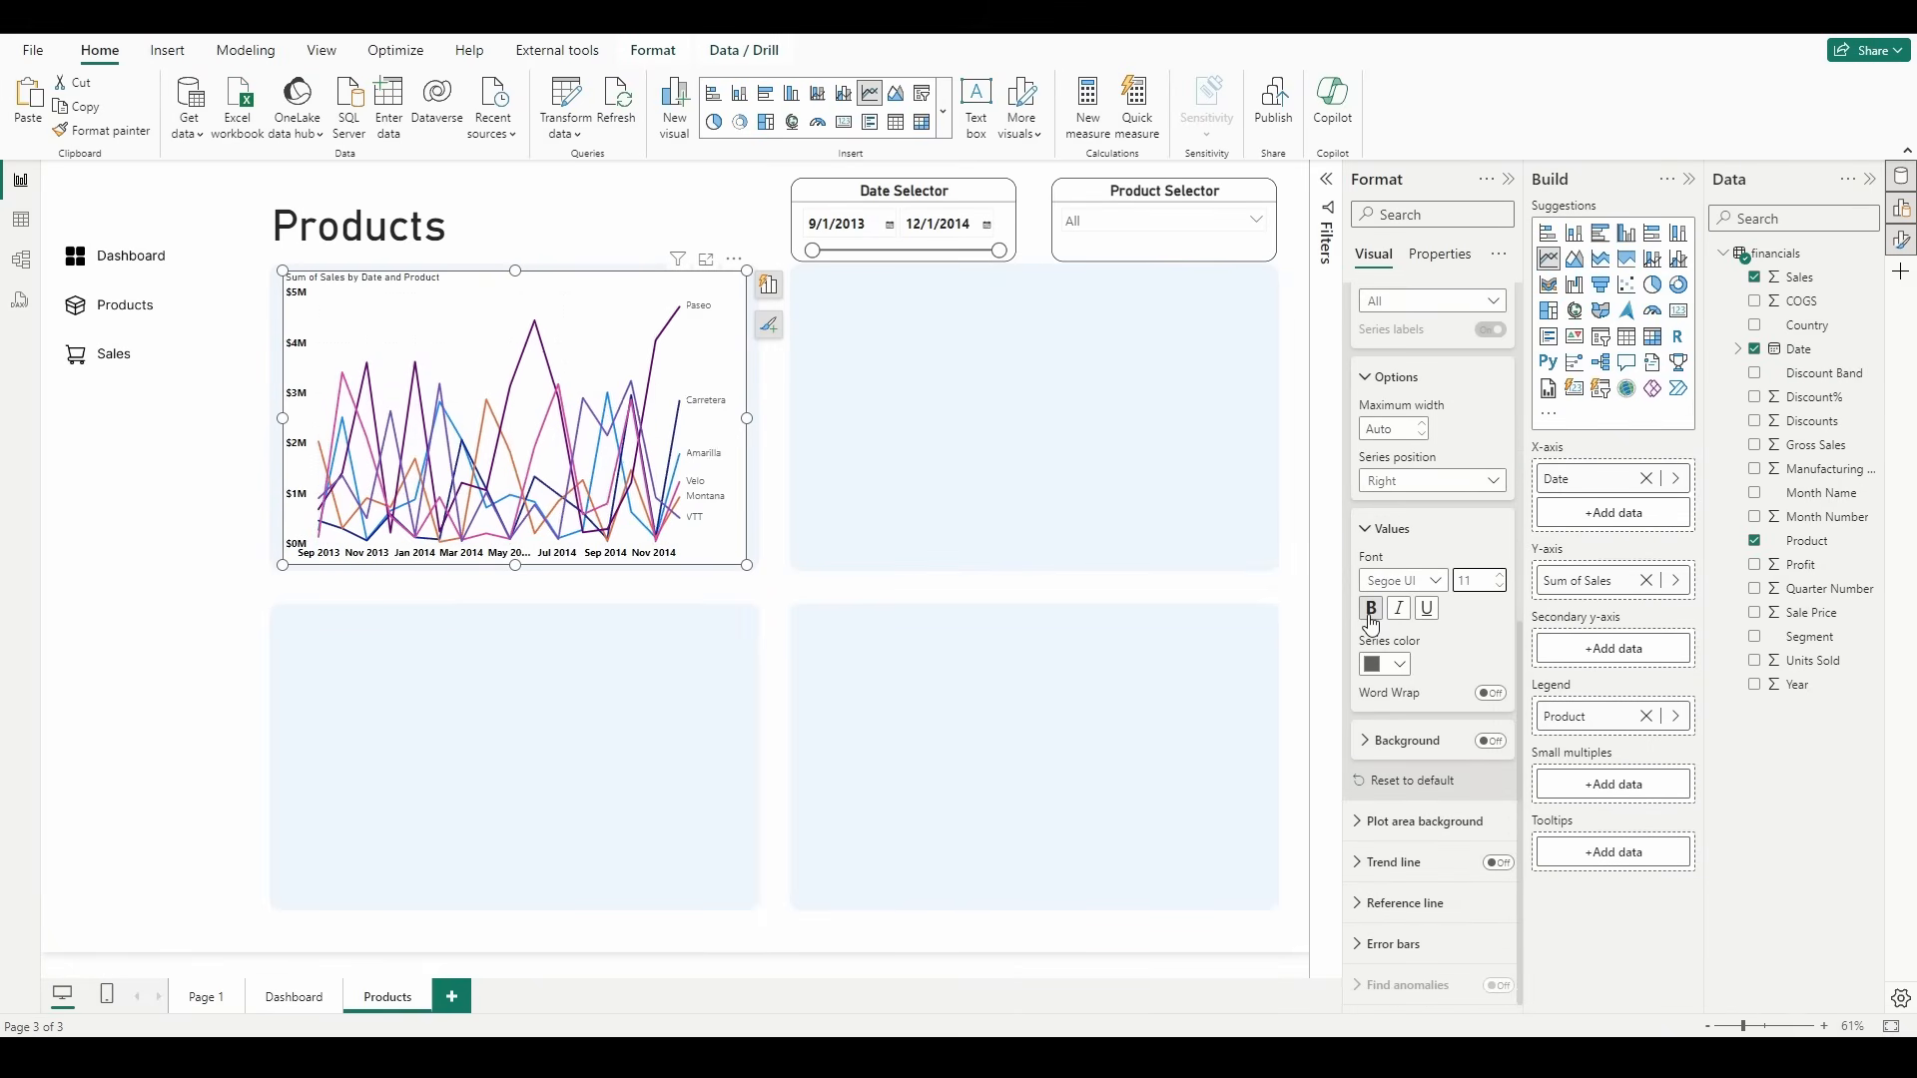
pyautogui.click(1371, 608)
pyautogui.click(1393, 667)
pyautogui.click(1414, 735)
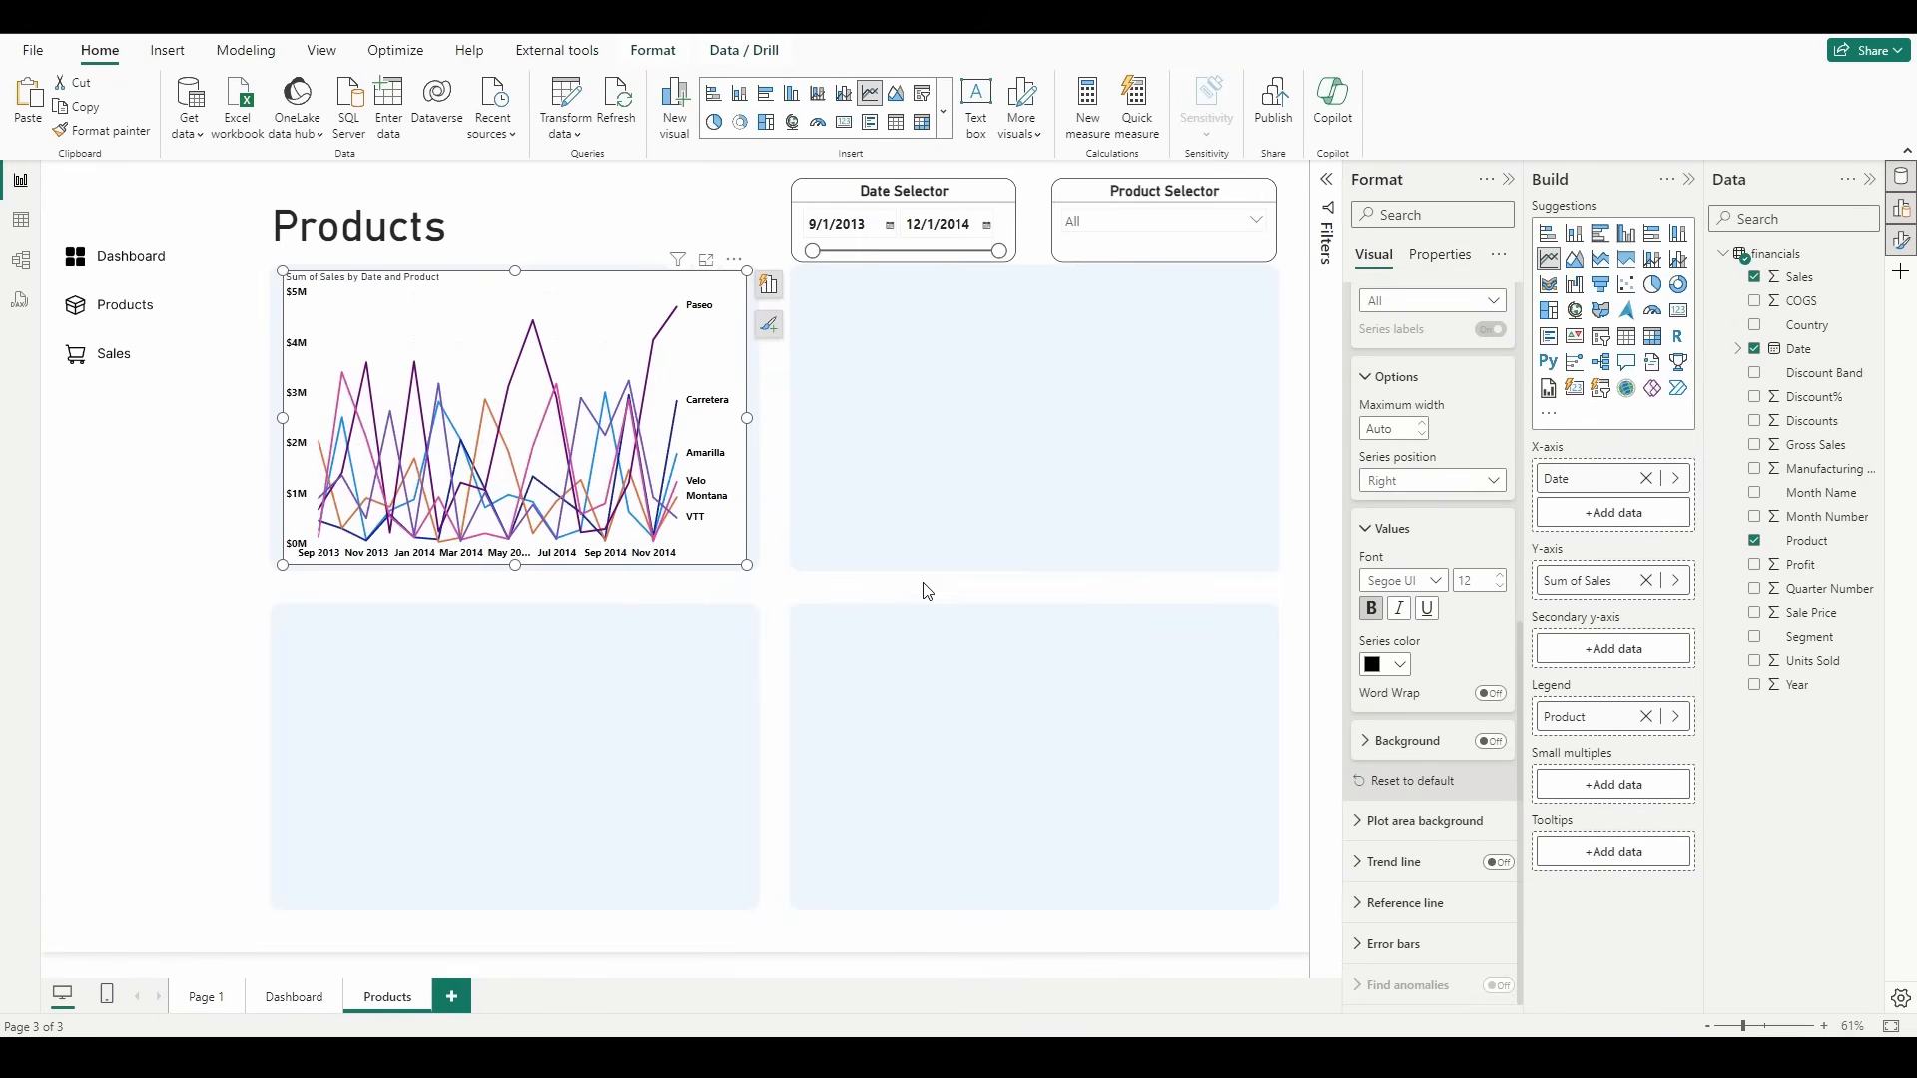
# Step: Retitle the line chart "Product Sales ($) by Date" in bold size 30, centered, with a divider below
pyautogui.doubleClick(382, 283)
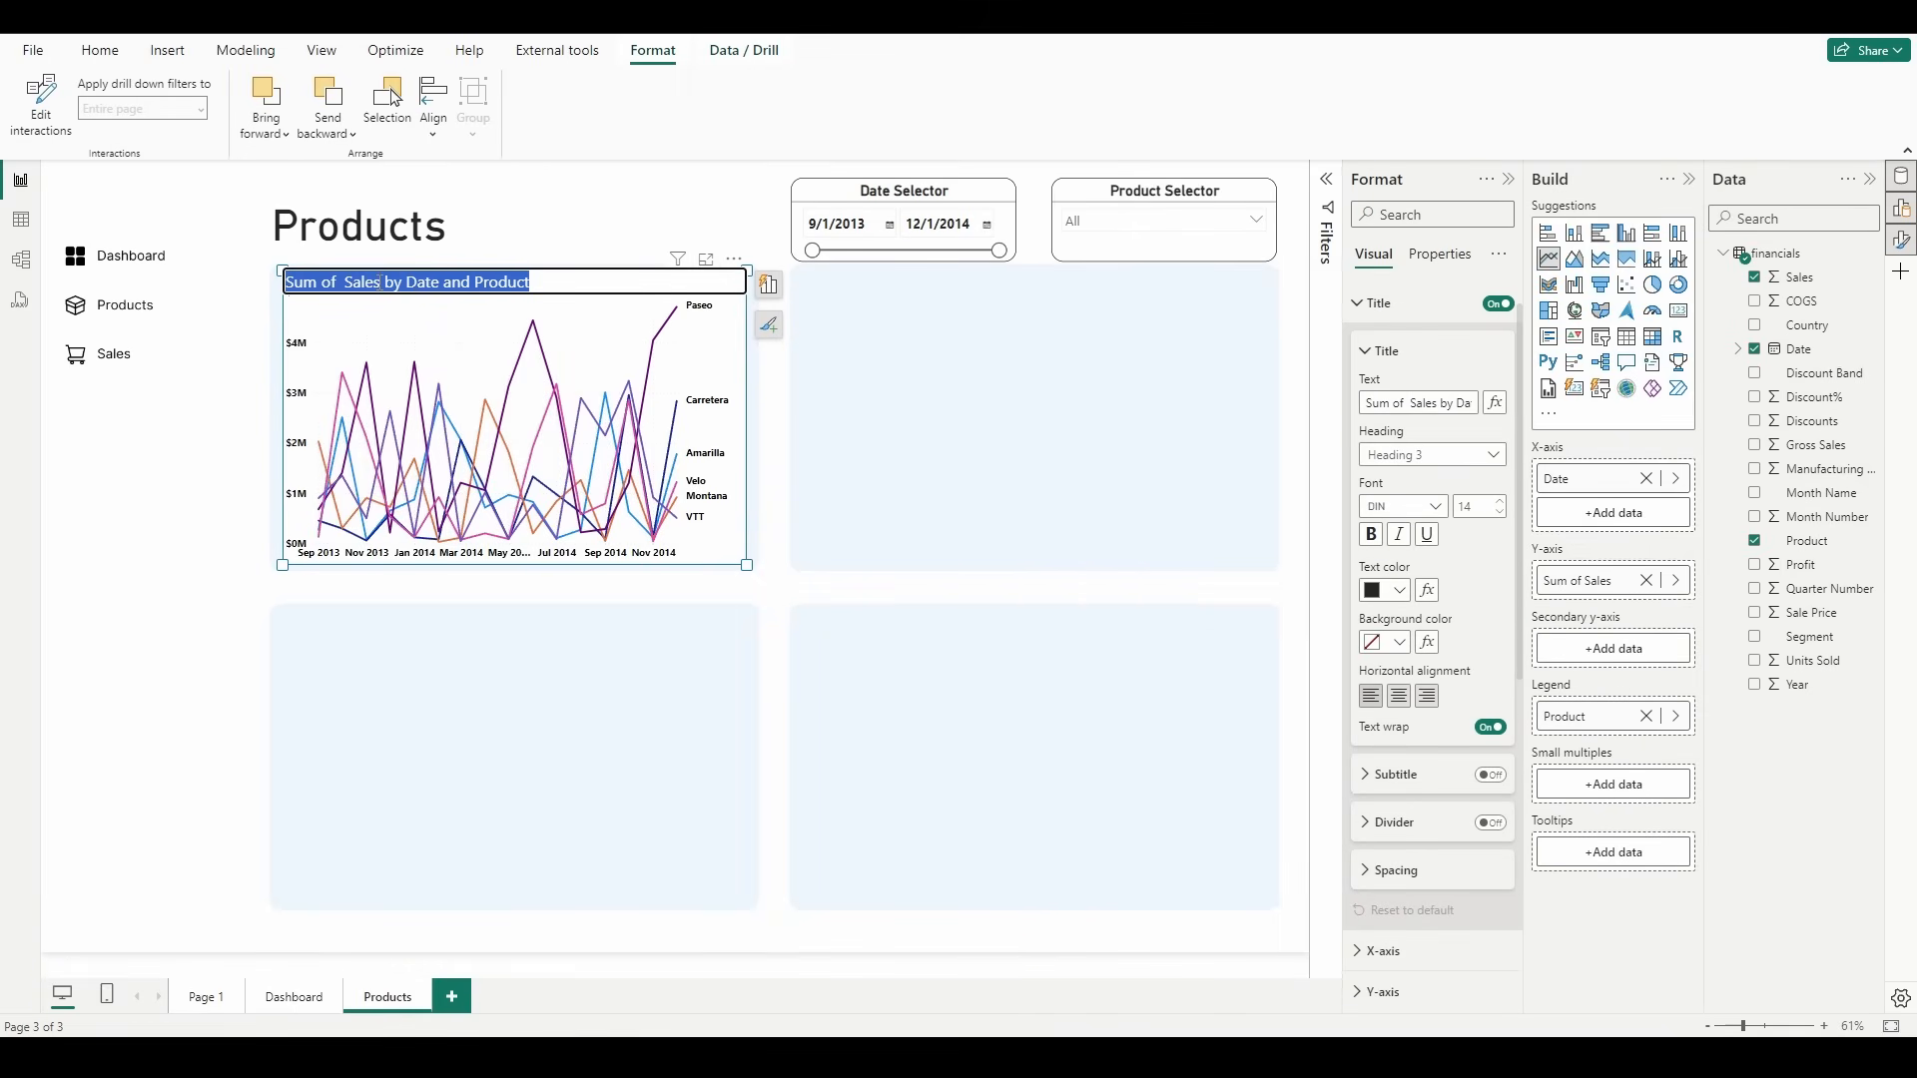
pyautogui.write('P')
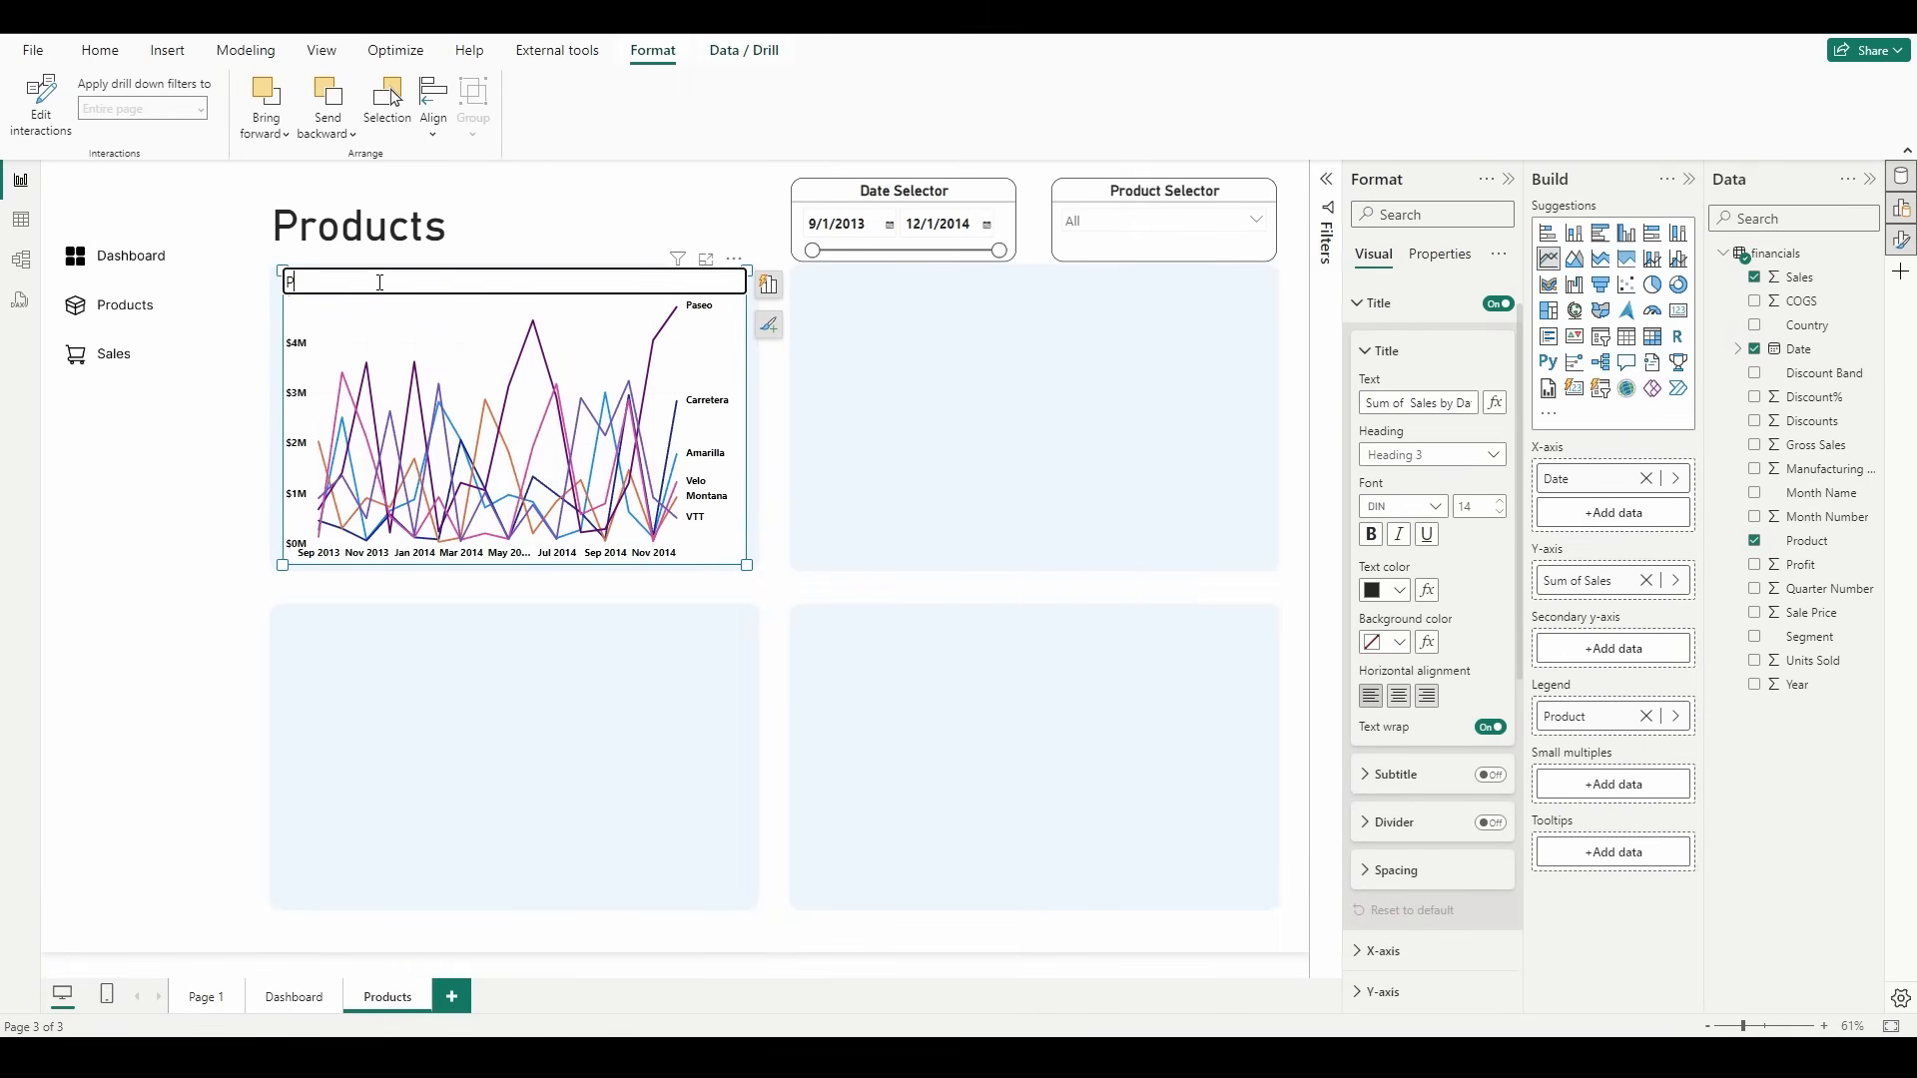
pyautogui.write('roduct Sales ($) ')
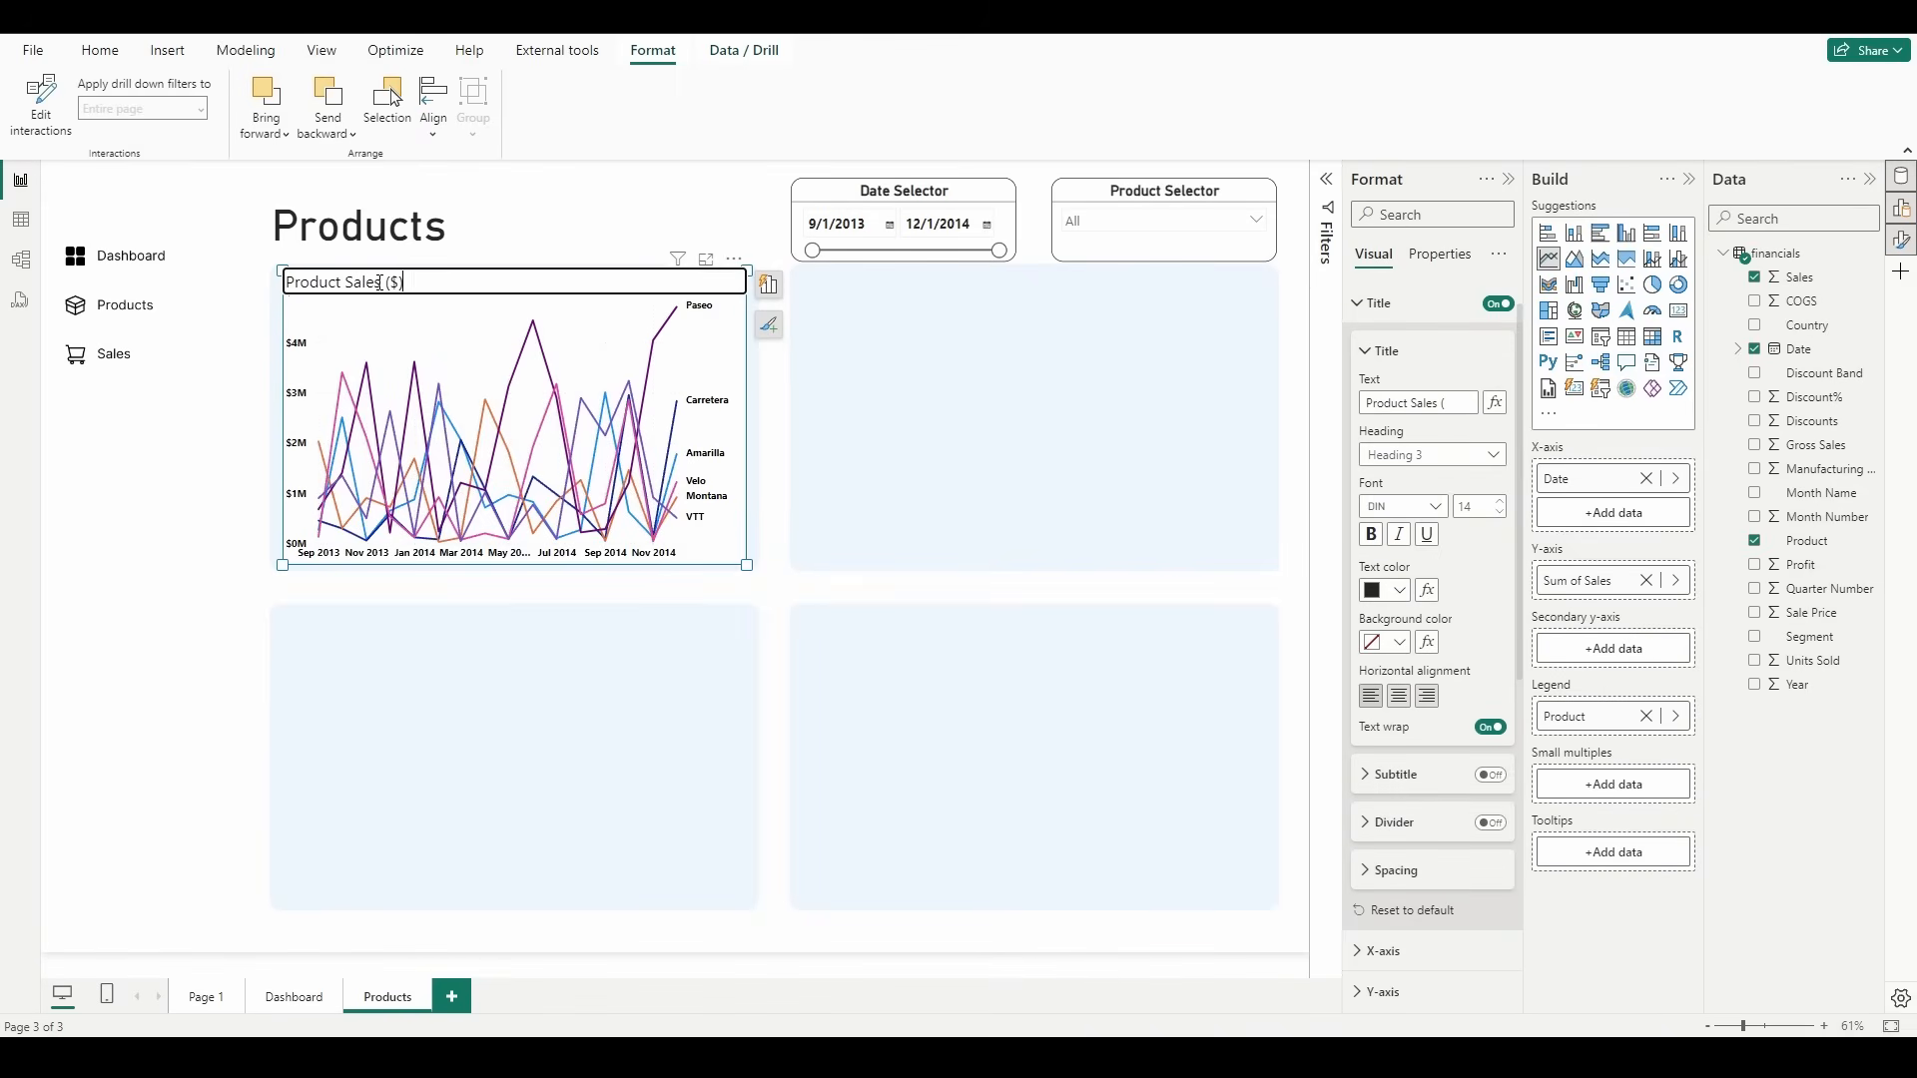
pyautogui.write('by Date')
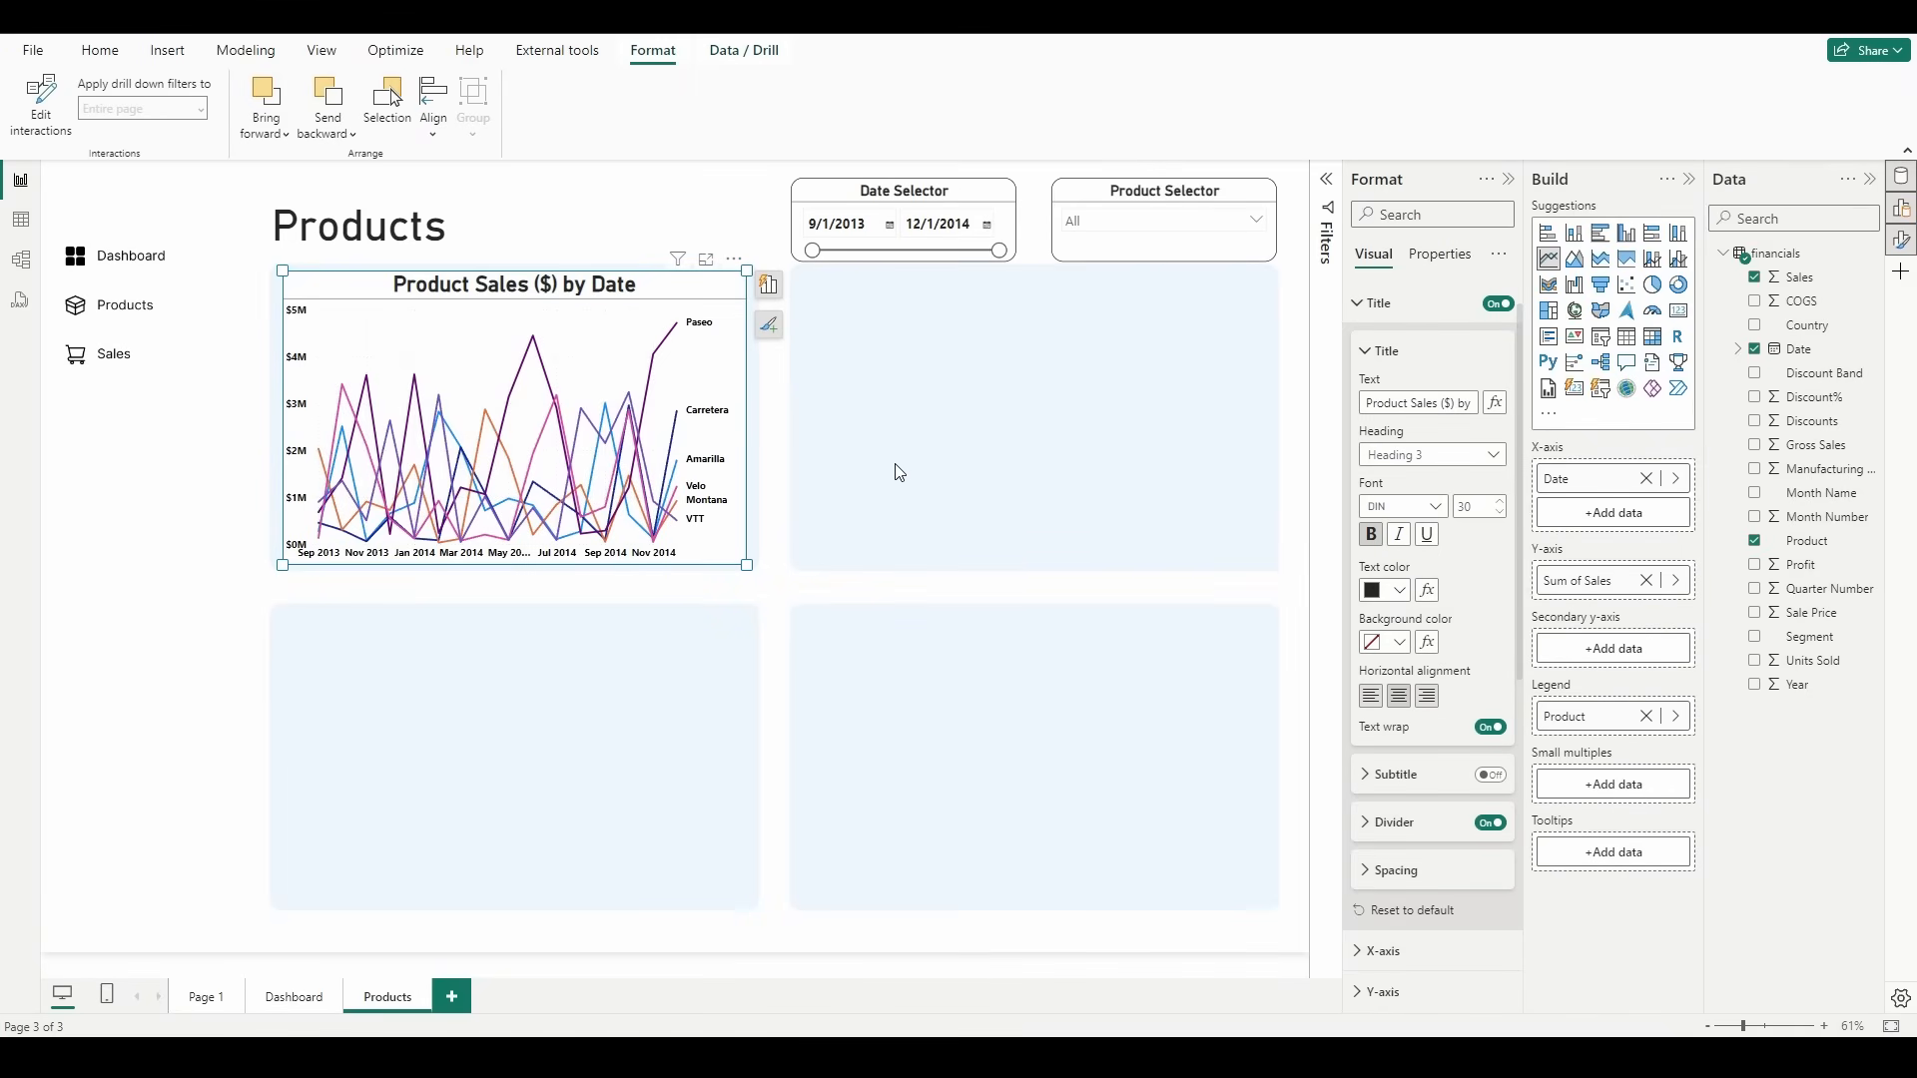
# Step: Turn off the Product Sales chart's background and widen the chart on both sides to fill its card
pyautogui.click(1370, 307)
pyautogui.click(1398, 303)
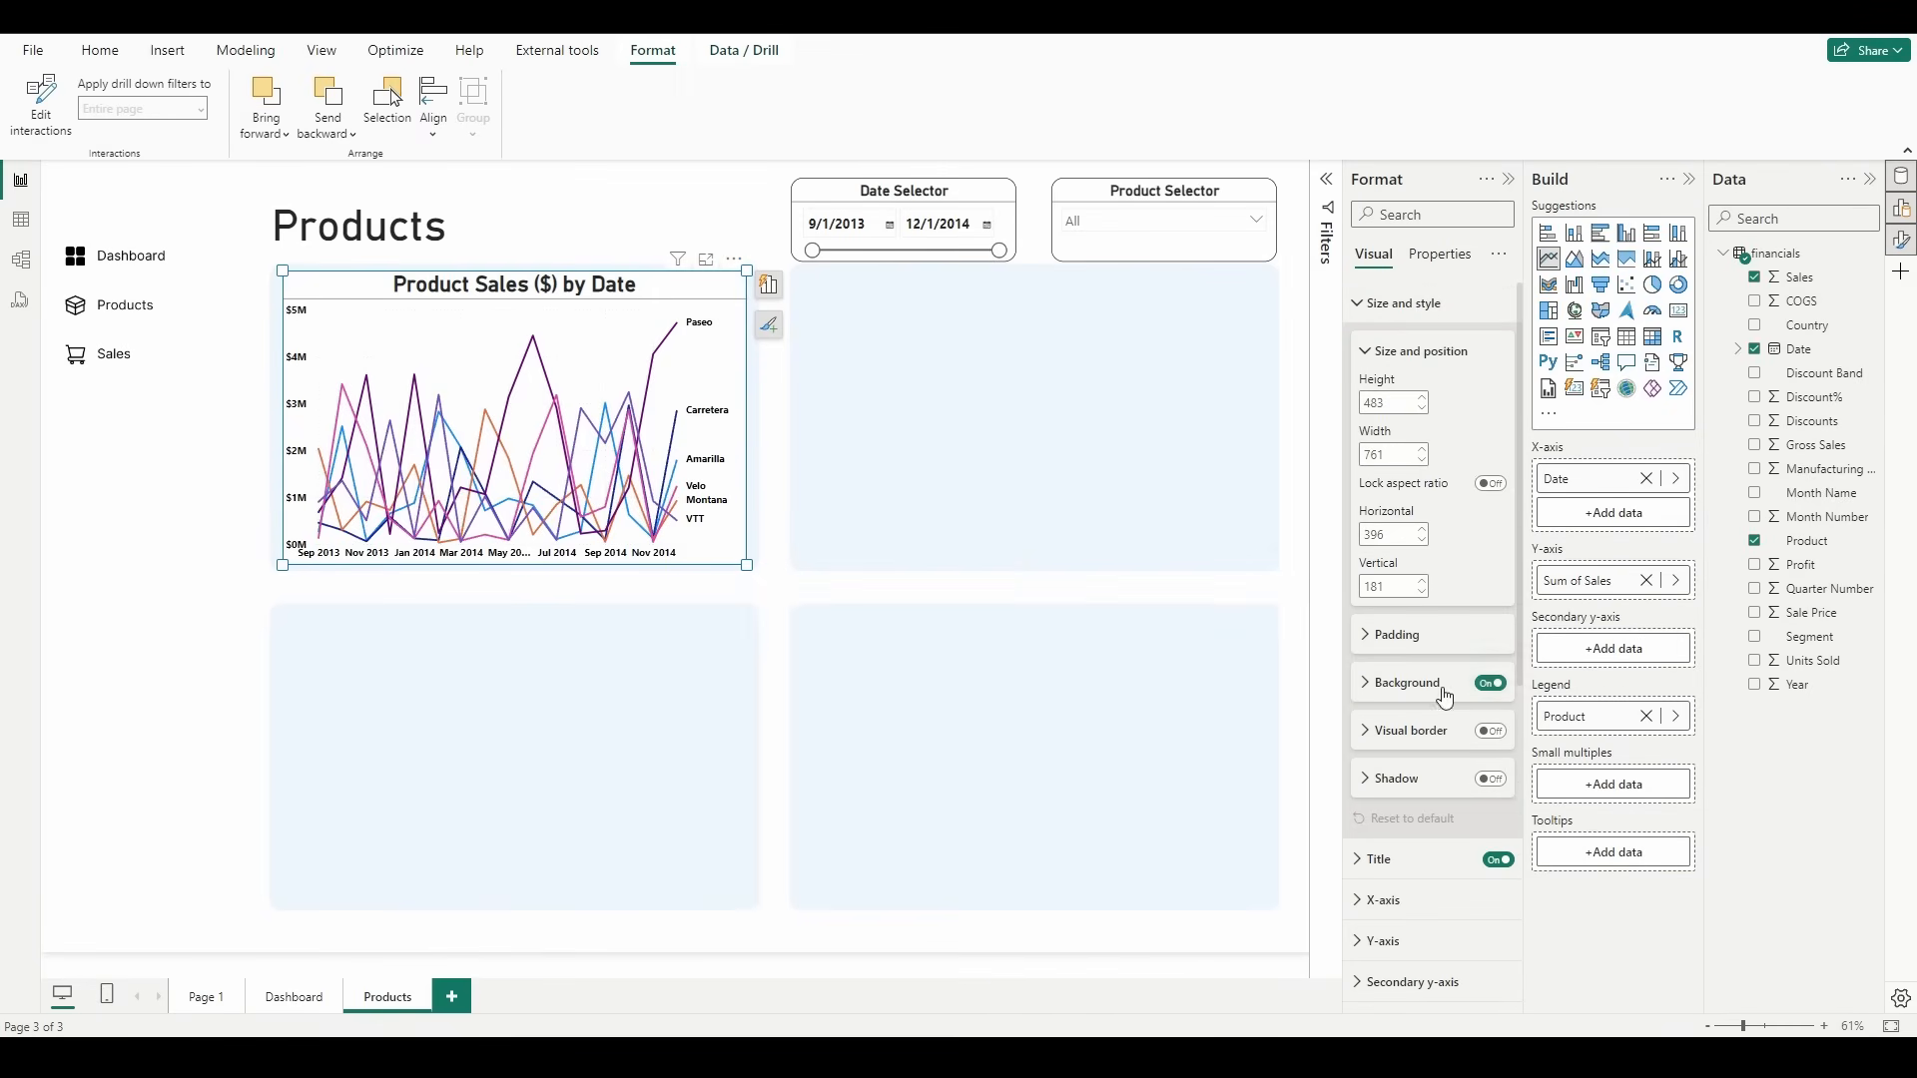
pyautogui.click(1493, 686)
pyautogui.click(1070, 575)
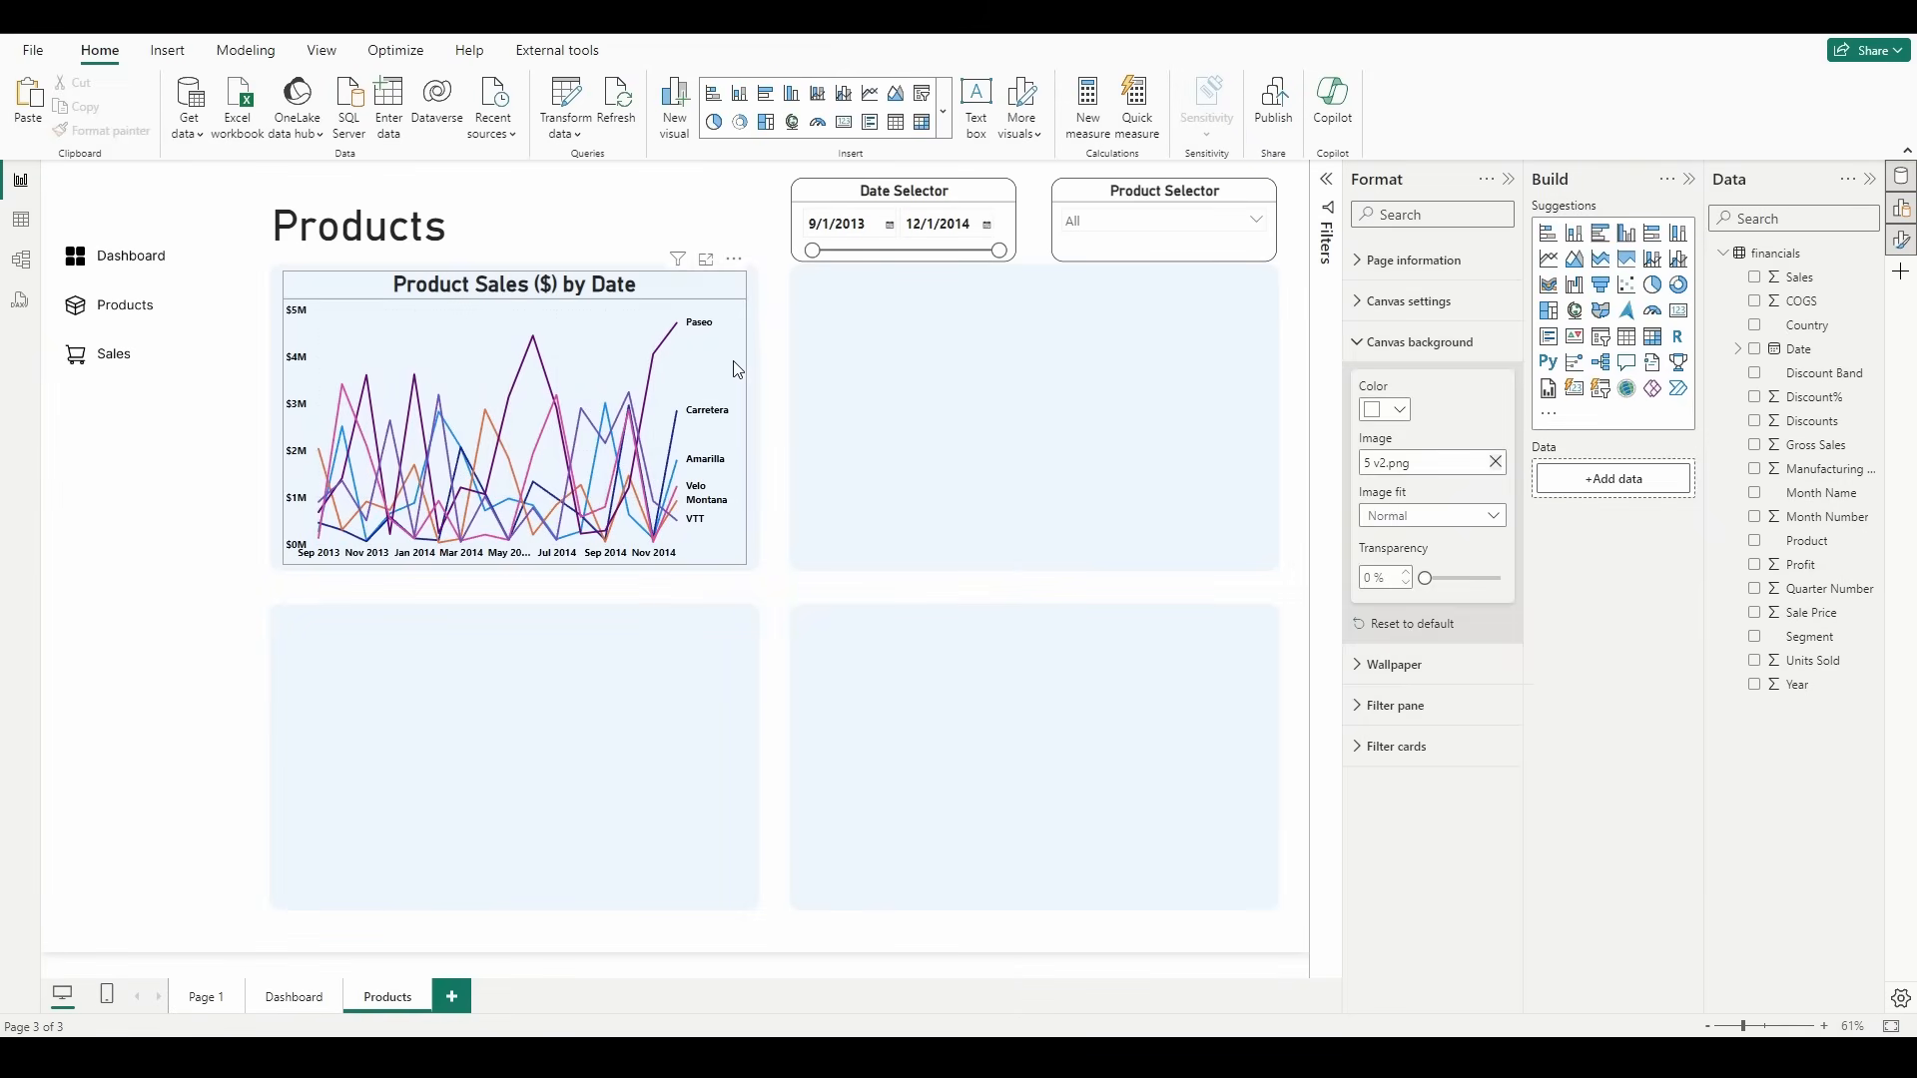
pyautogui.click(743, 415)
pyautogui.moveTo(747, 416); pyautogui.dragTo(755, 416)
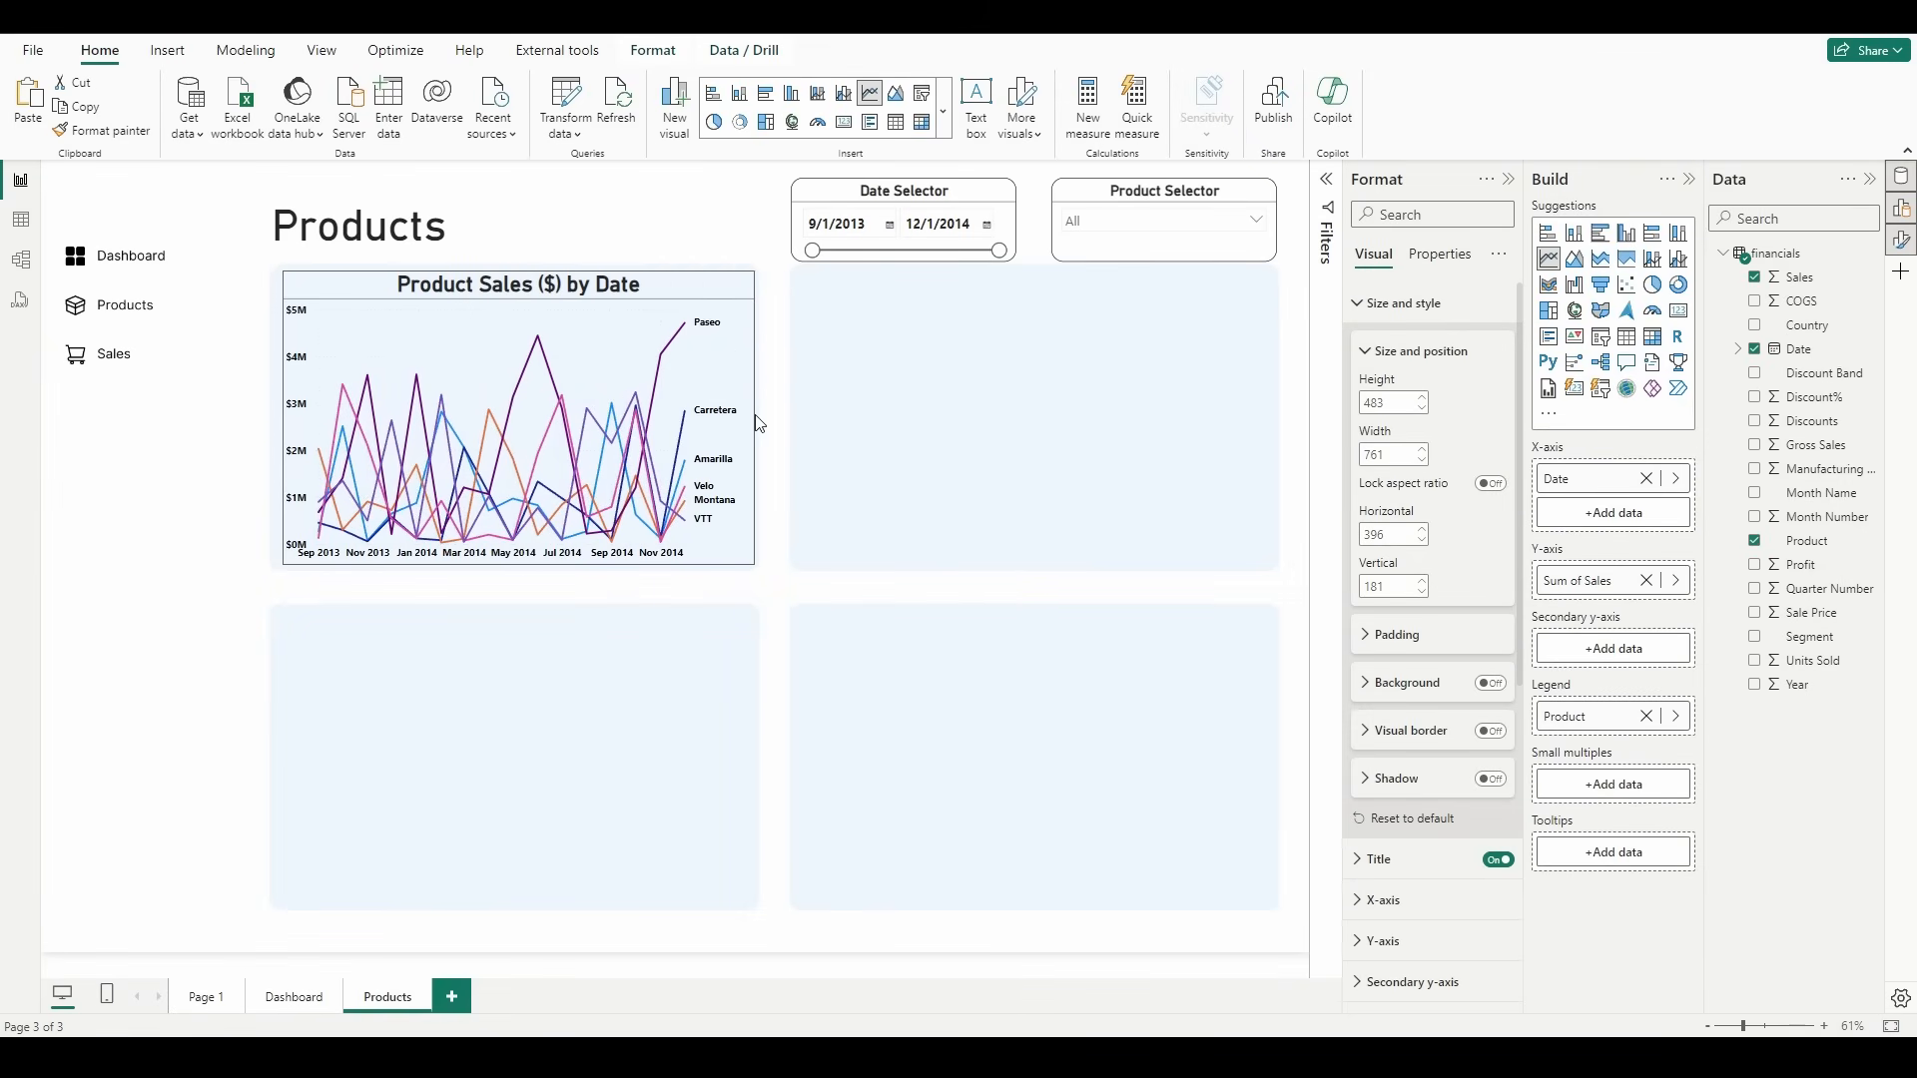
pyautogui.moveTo(281, 417); pyautogui.dragTo(271, 417)
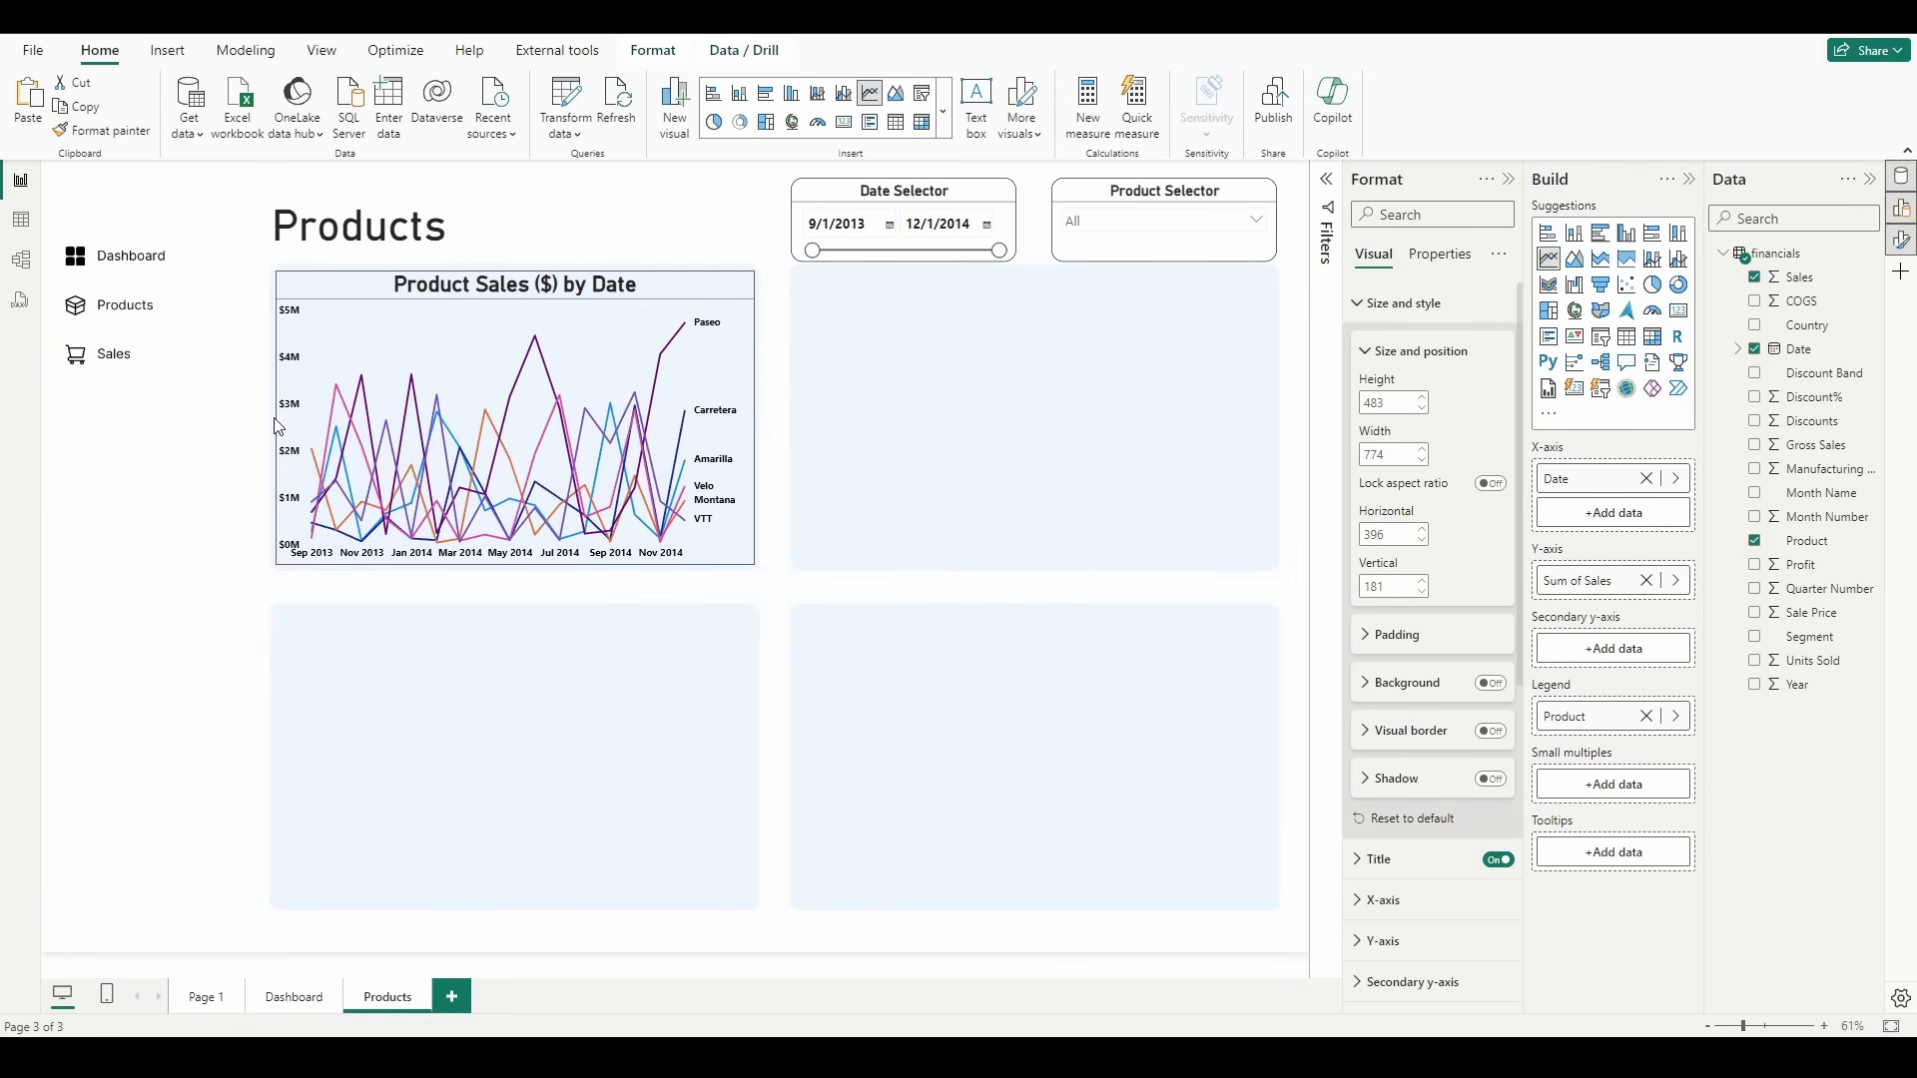
pyautogui.click(976, 505)
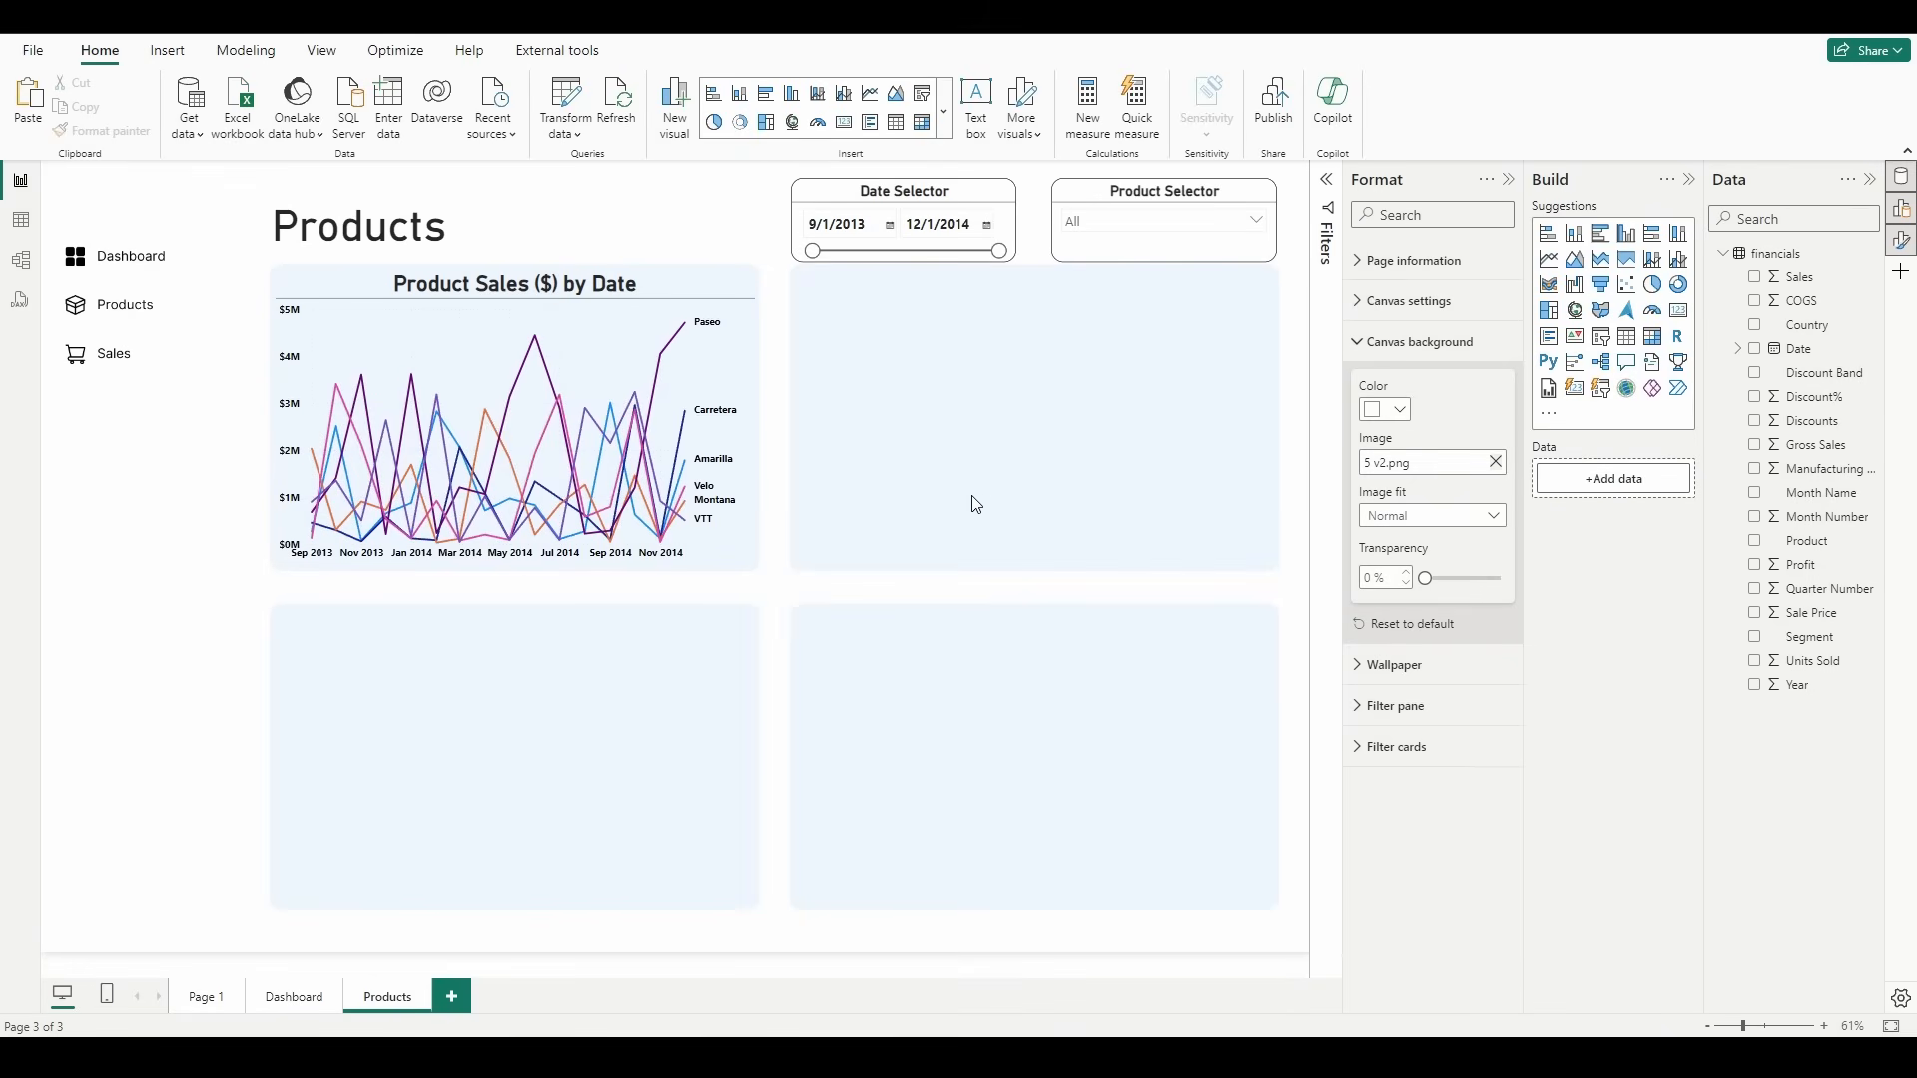
# Step: Insert a line chart in the upper-right card, plotting Units Sold on the Y-axis against Date without its hierarchy on the X-axis
pyautogui.click(1548, 258)
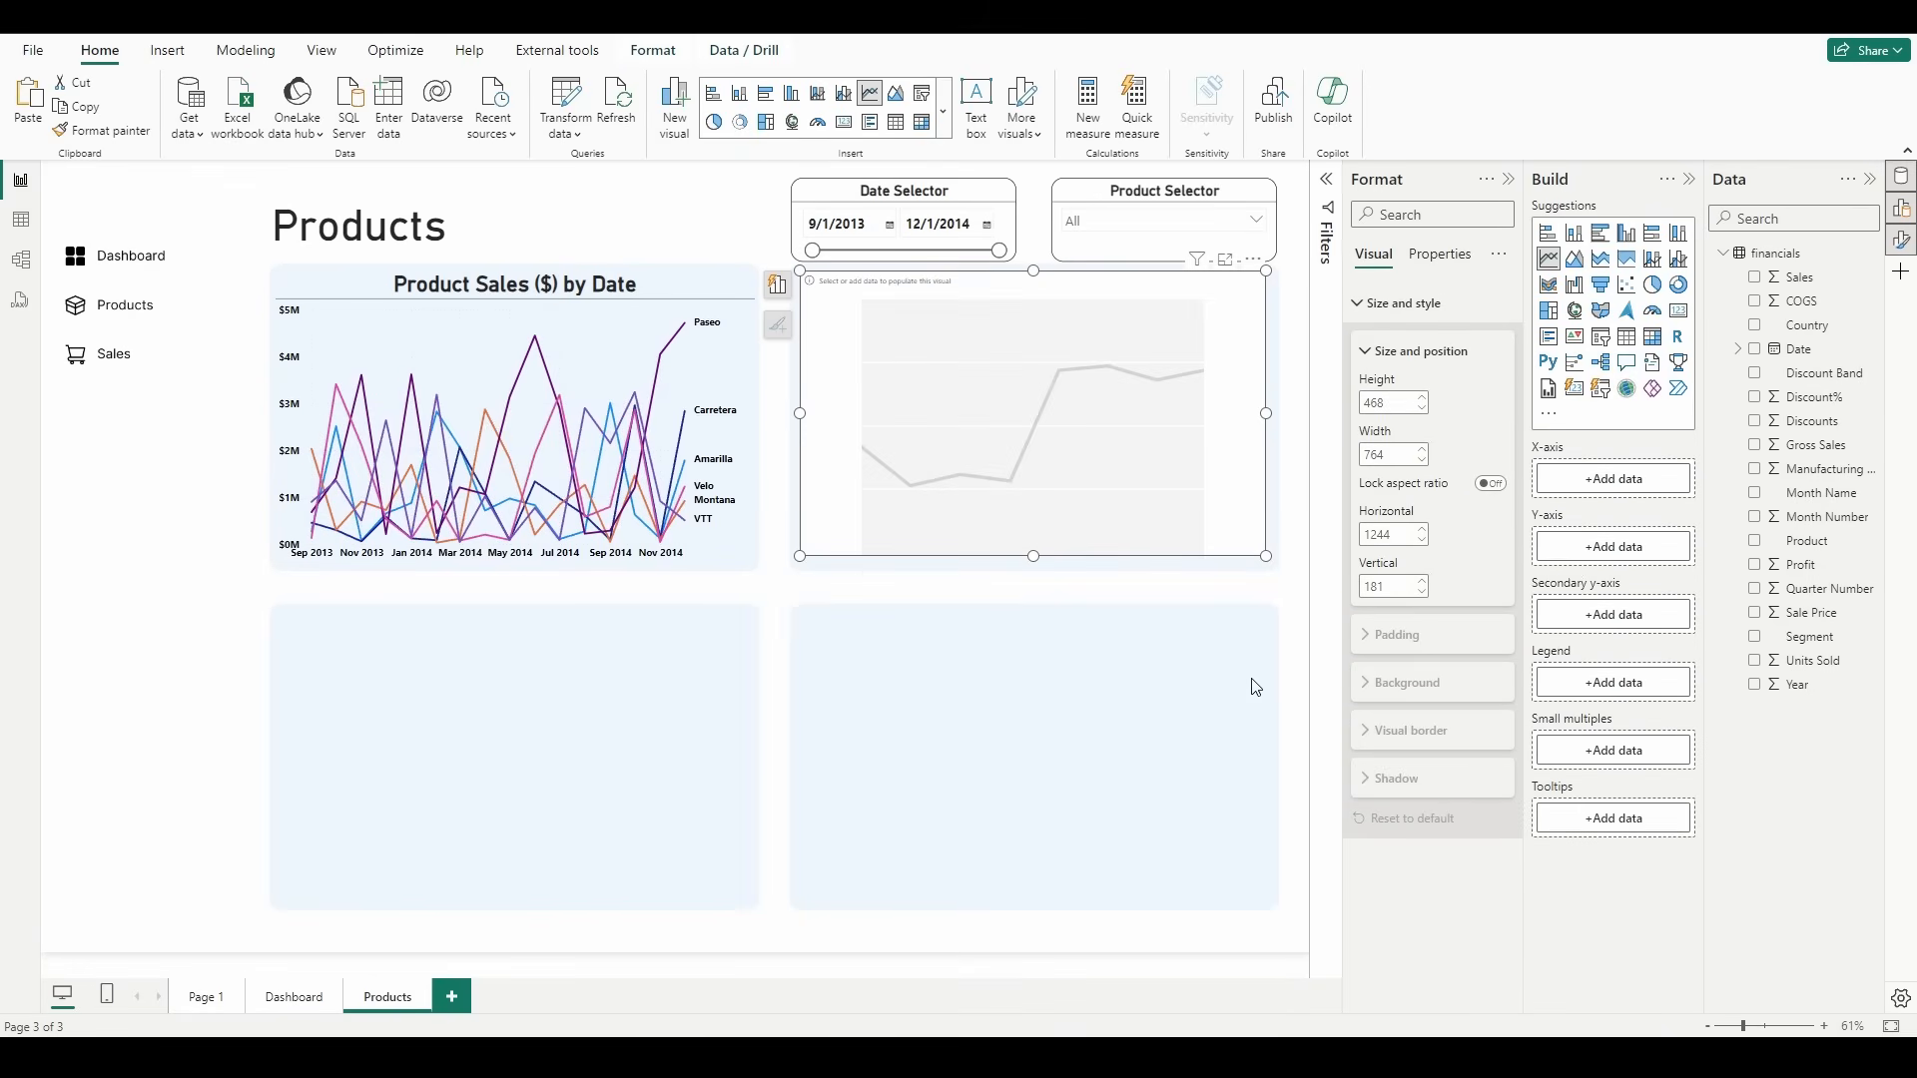
pyautogui.moveTo(1797, 349); pyautogui.dragTo(1652, 486)
pyautogui.rightClick(1603, 487)
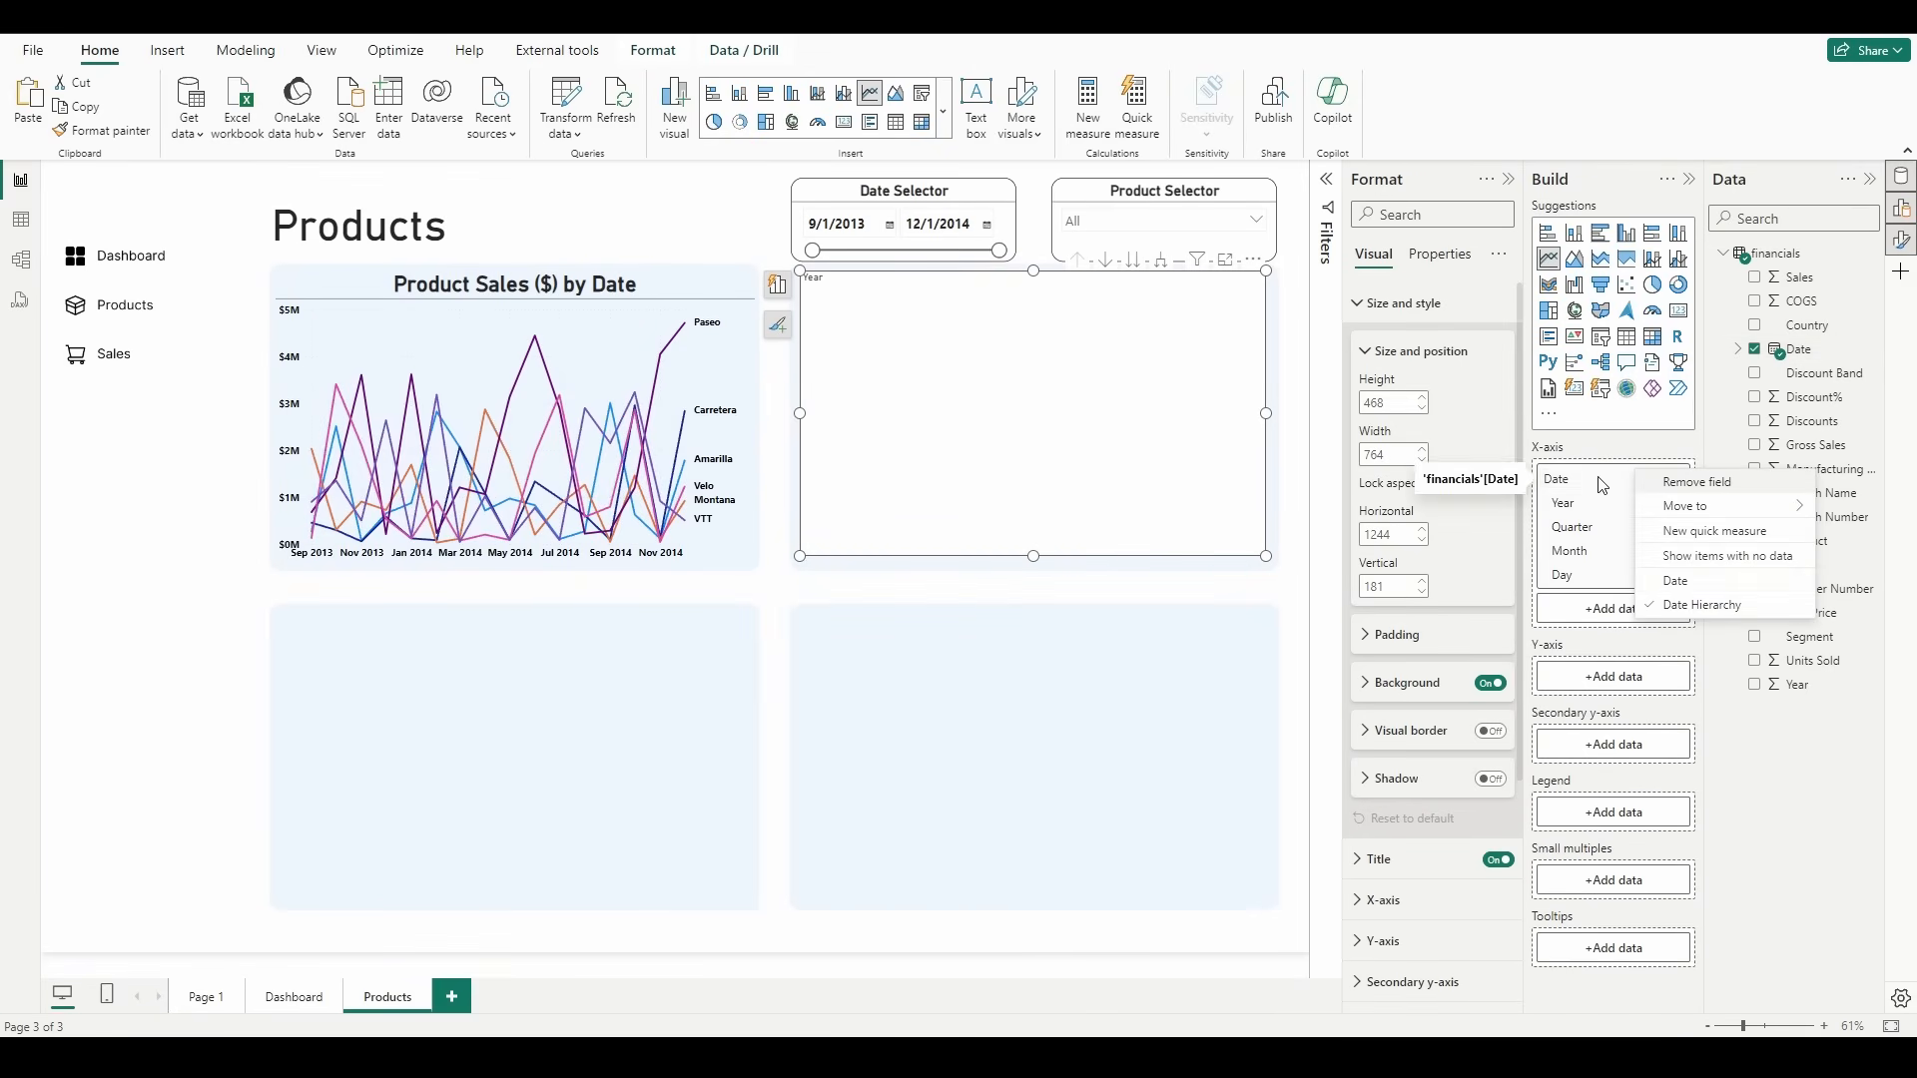
pyautogui.click(1679, 581)
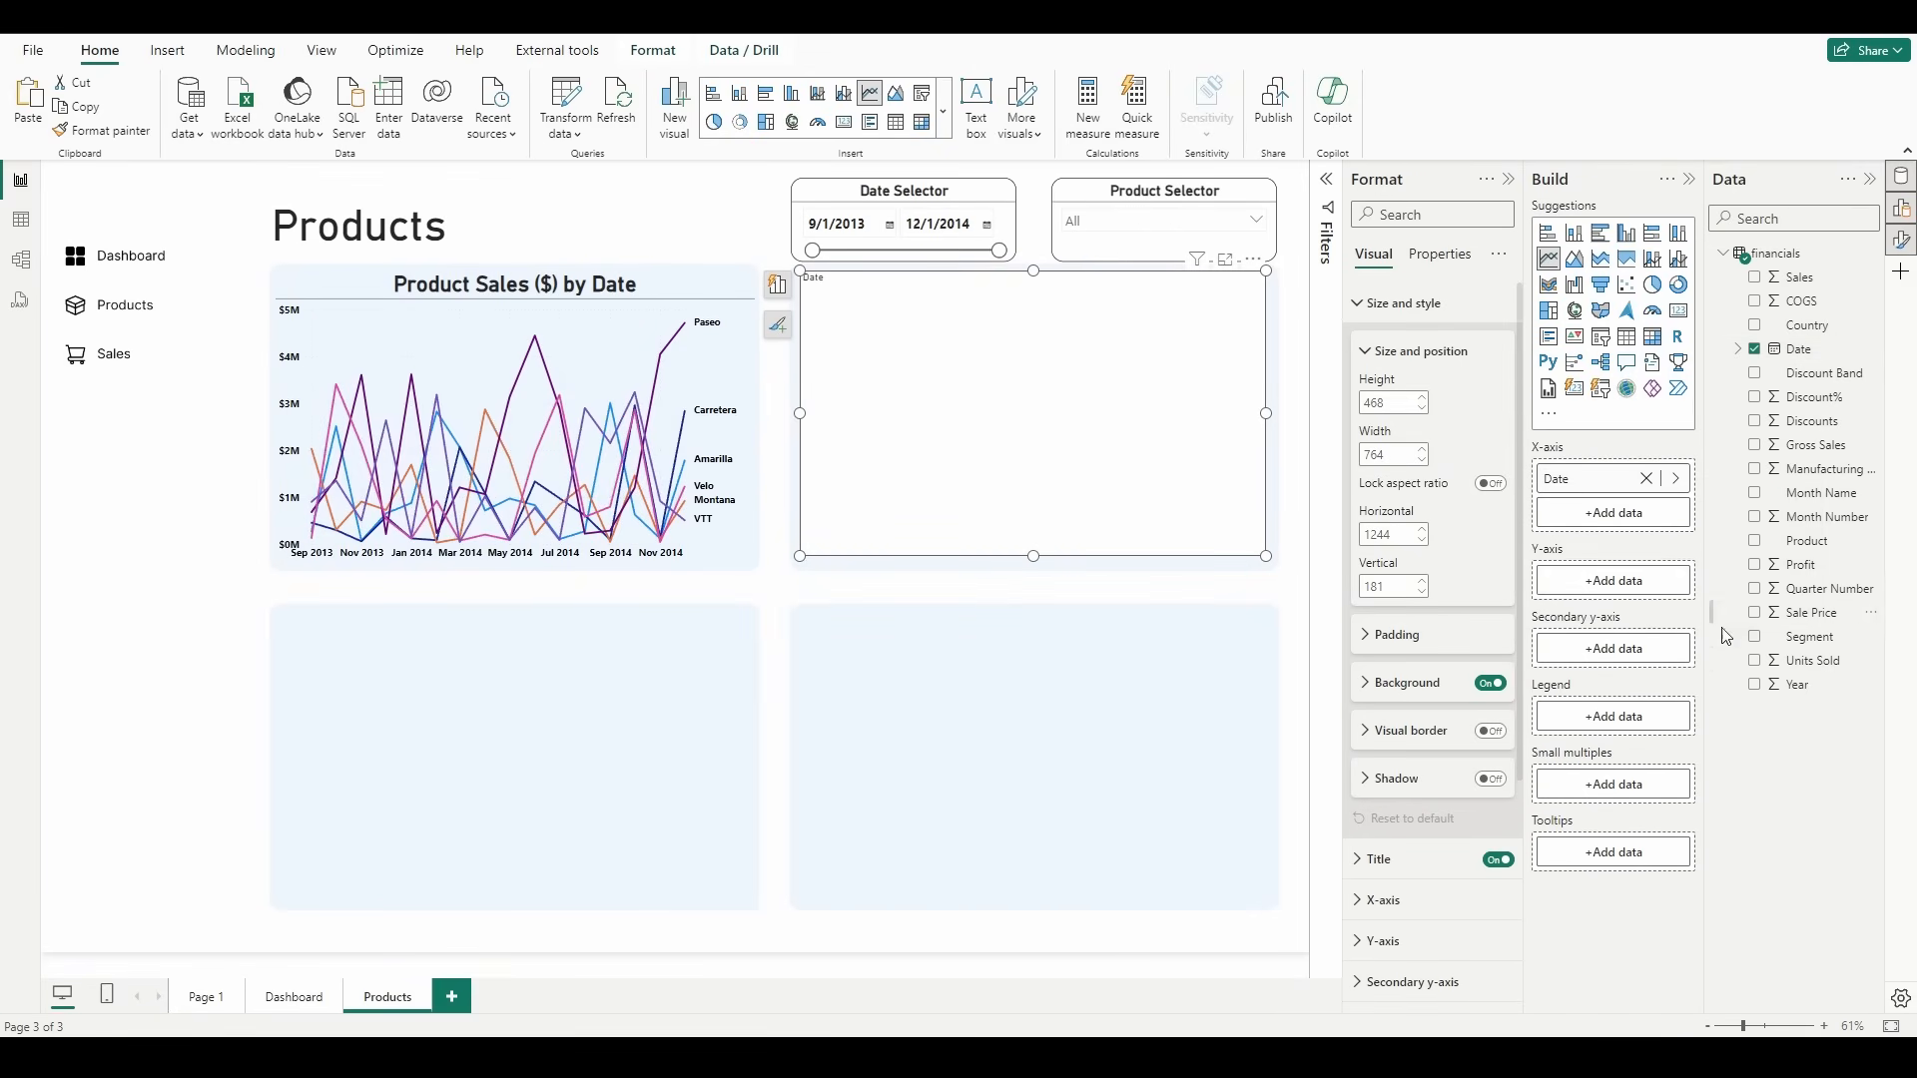
pyautogui.moveTo(1800, 661); pyautogui.dragTo(1635, 591)
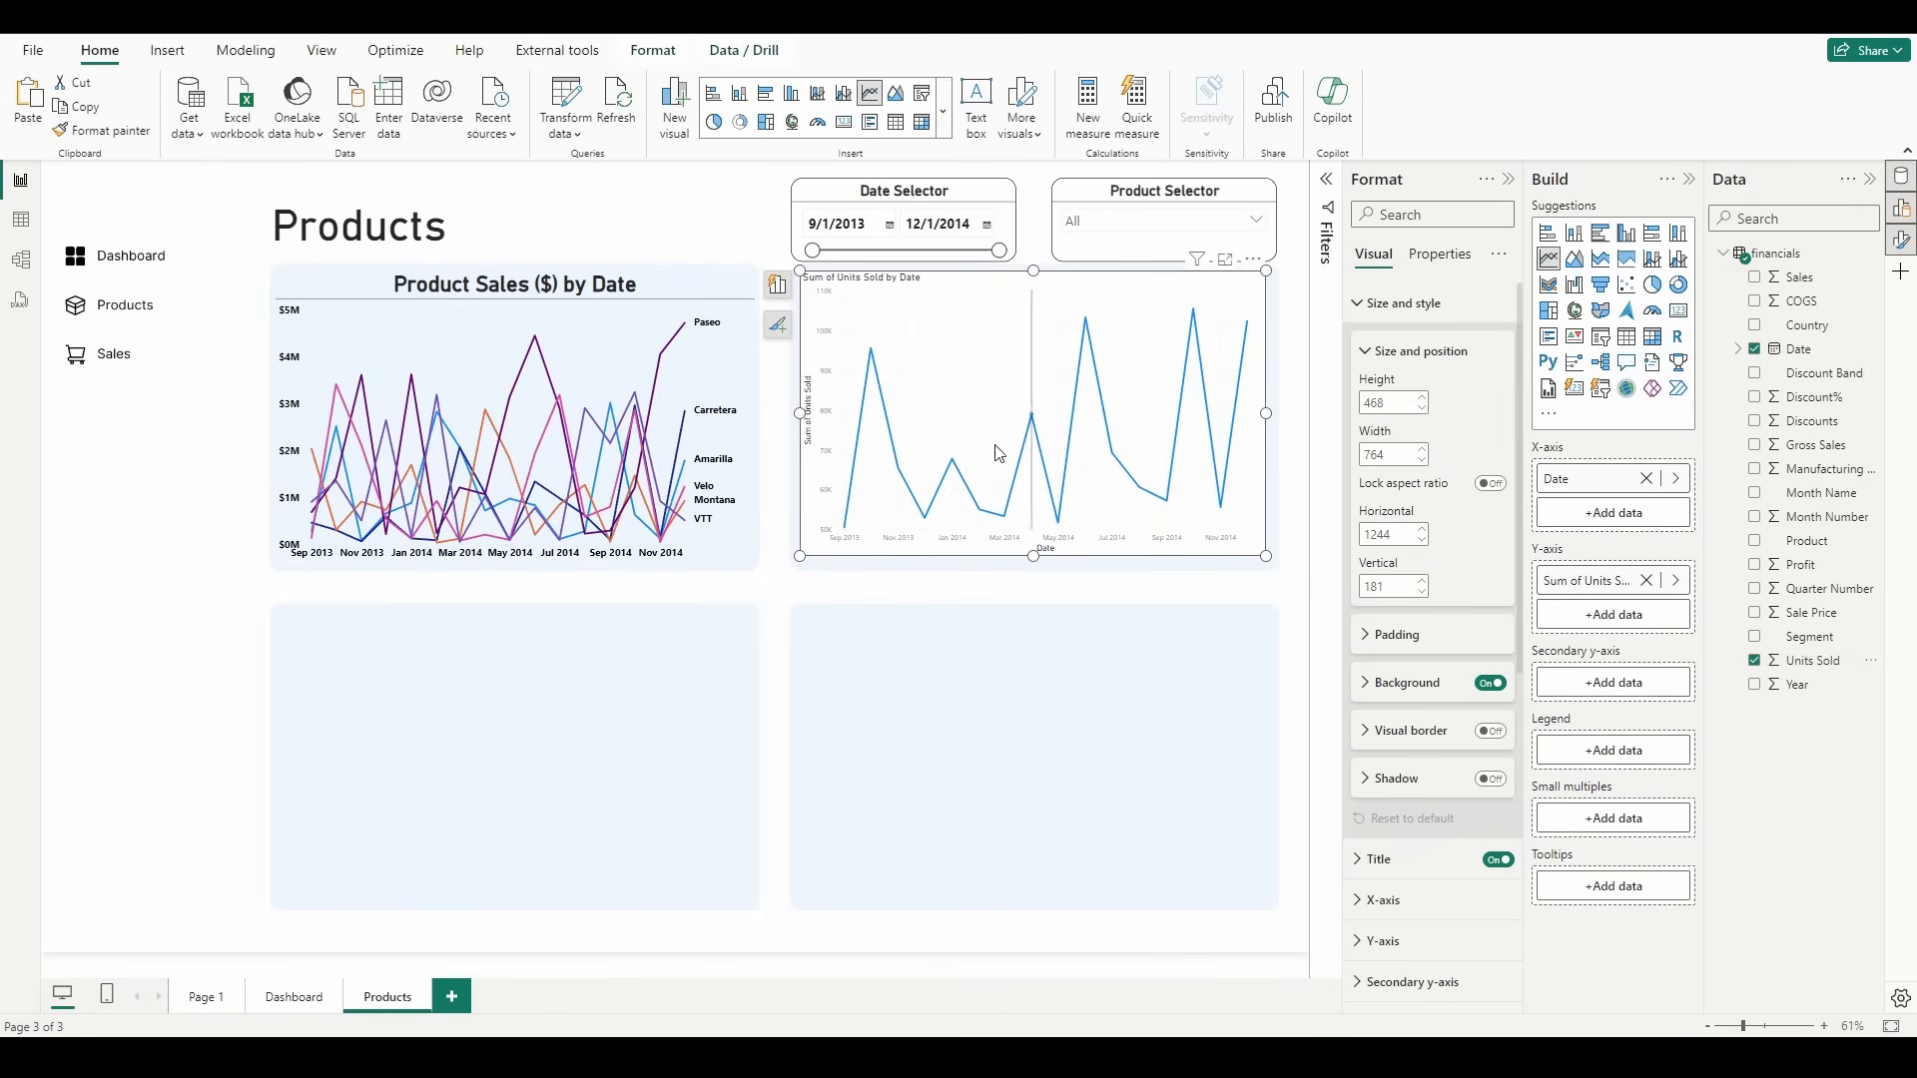
# Step: Retitle the new line chart "Units Sold by Date (+Forecast)"
pyautogui.doubleClick(883, 279)
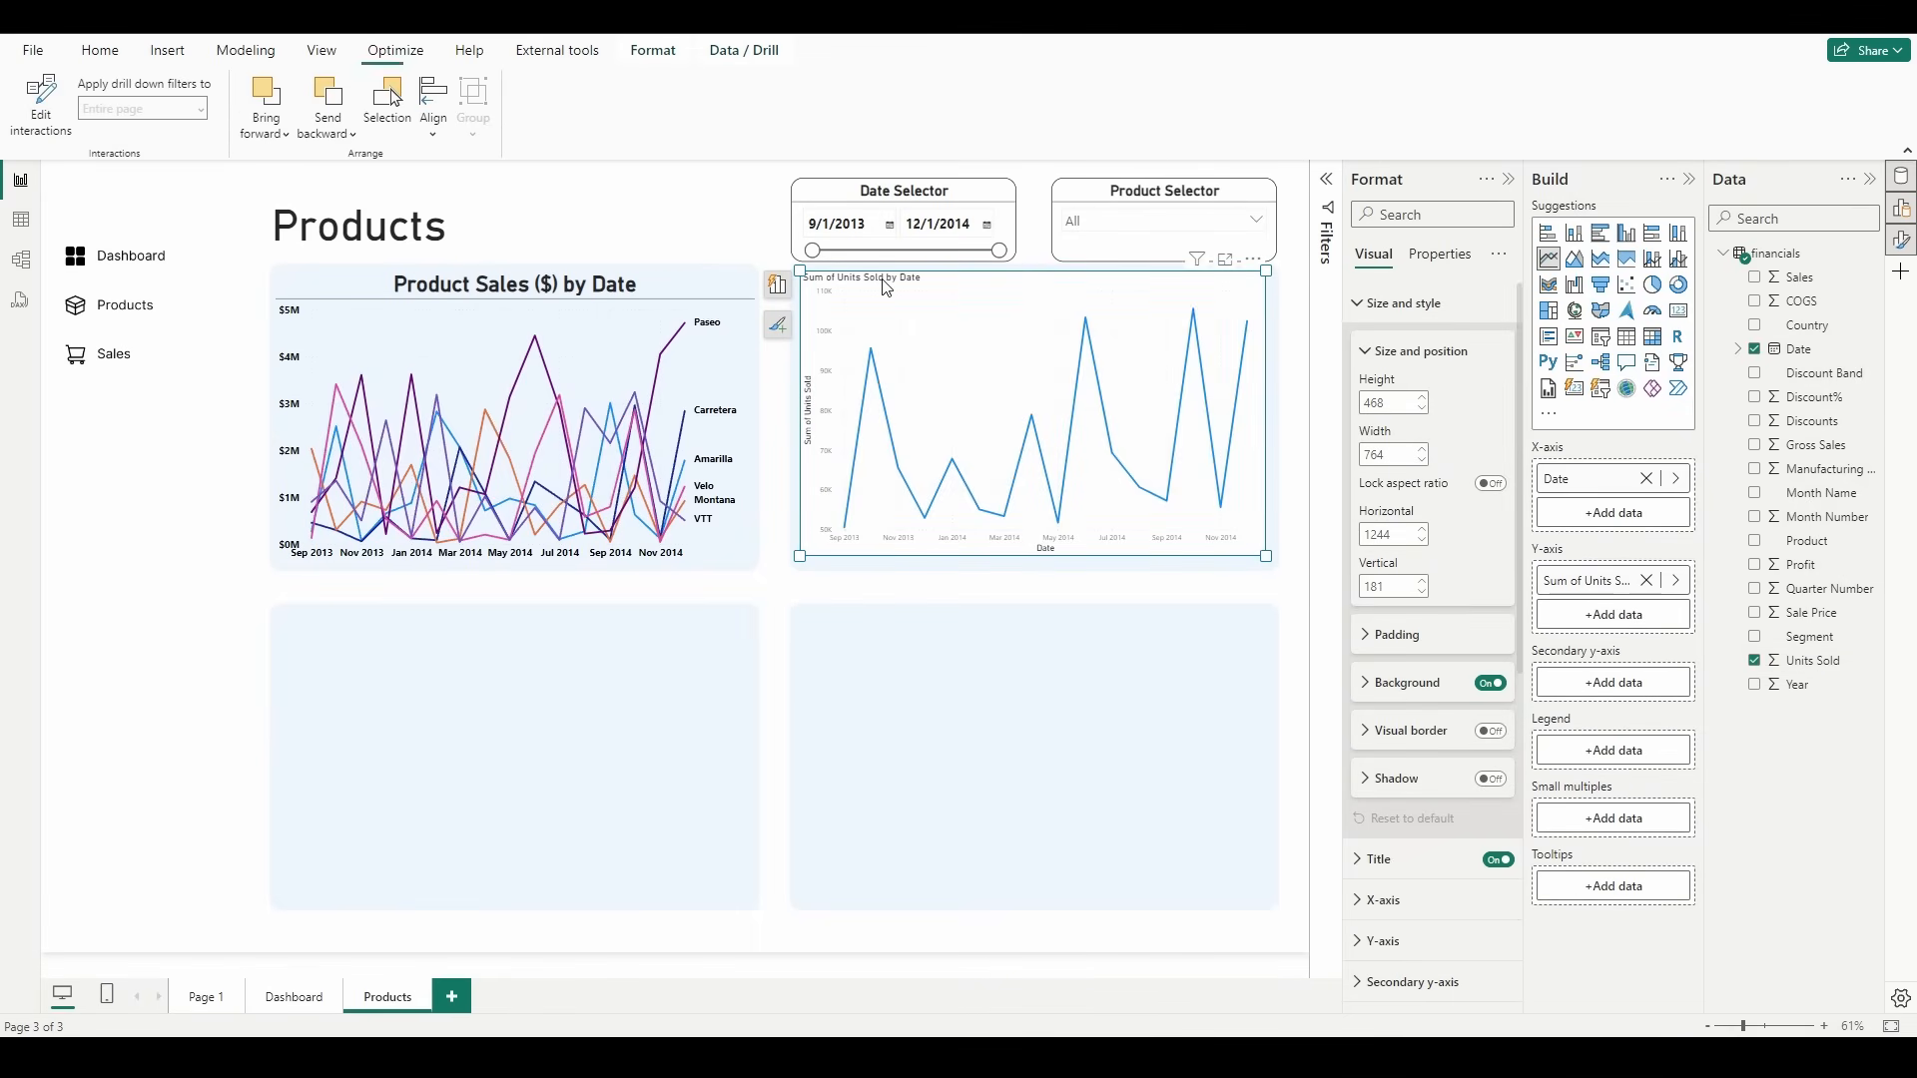
pyautogui.doubleClick(886, 284)
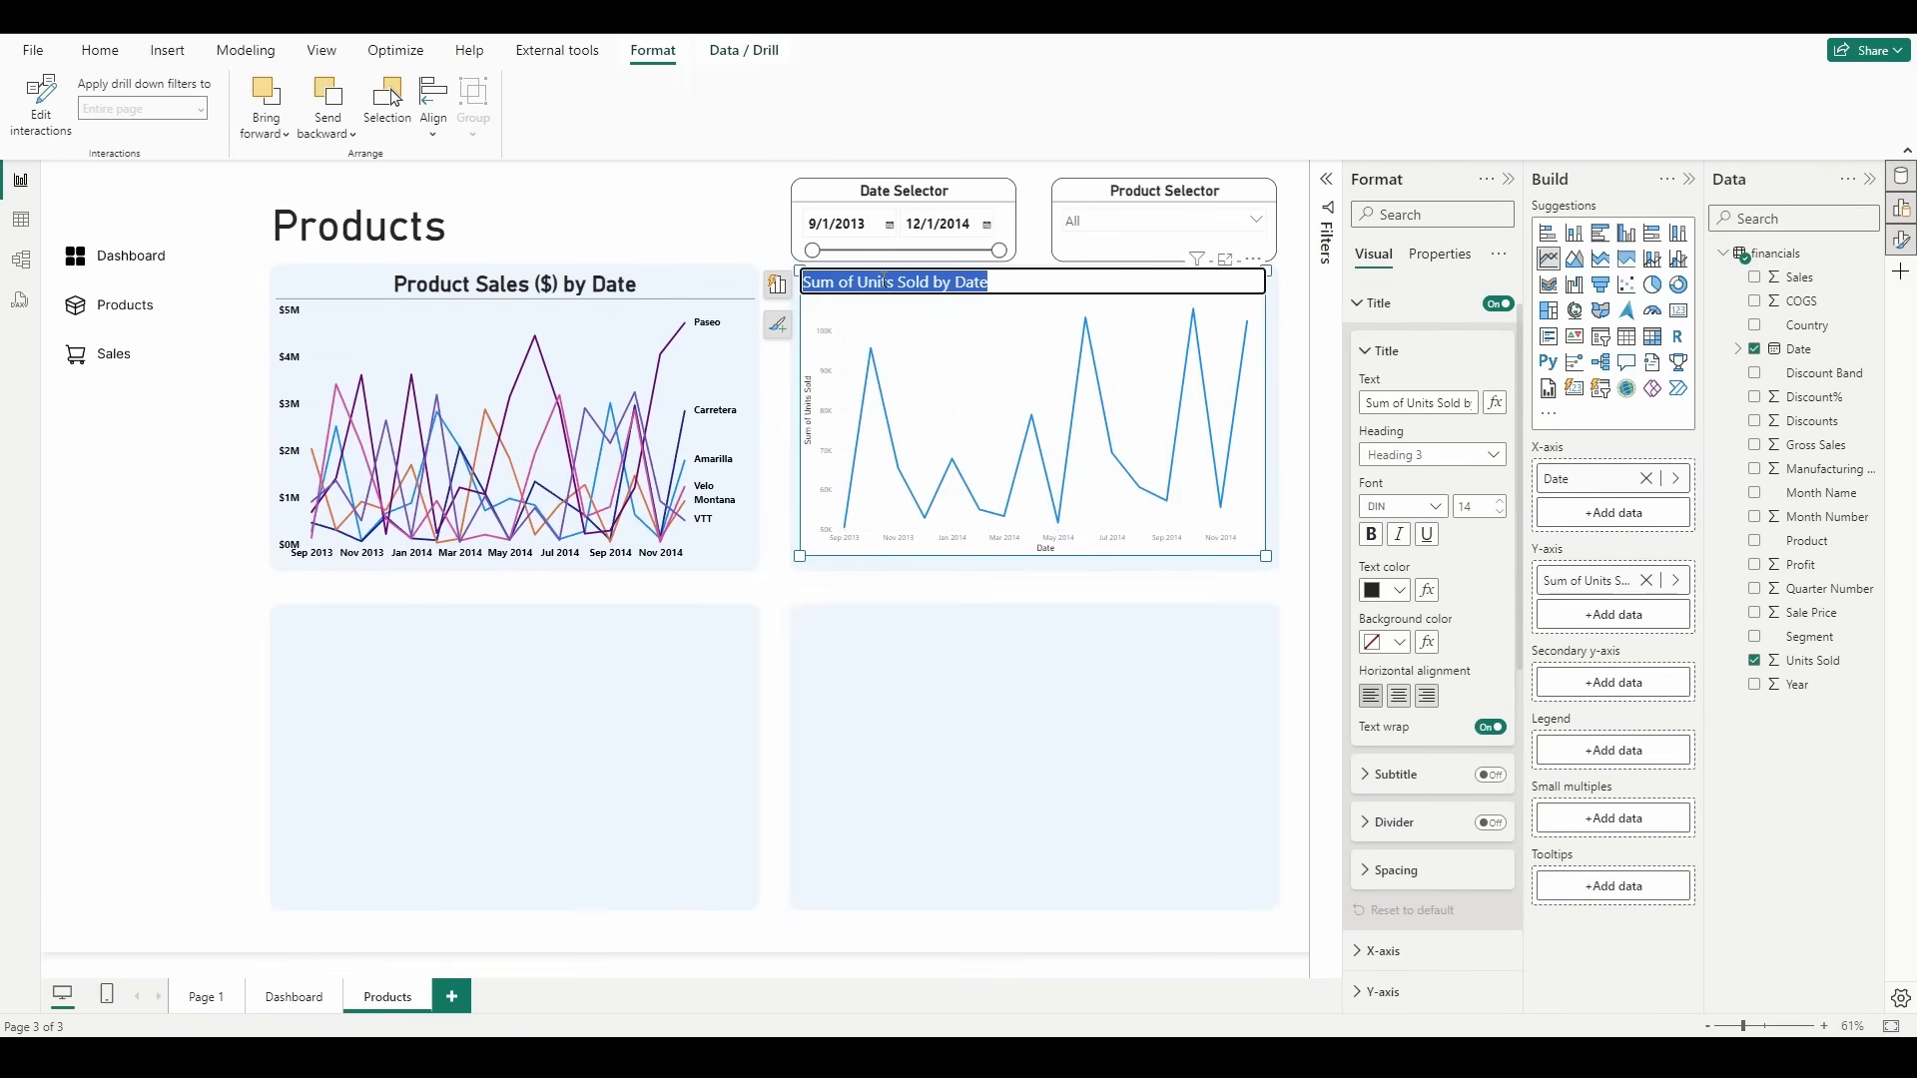
pyautogui.write('Units Sold by ')
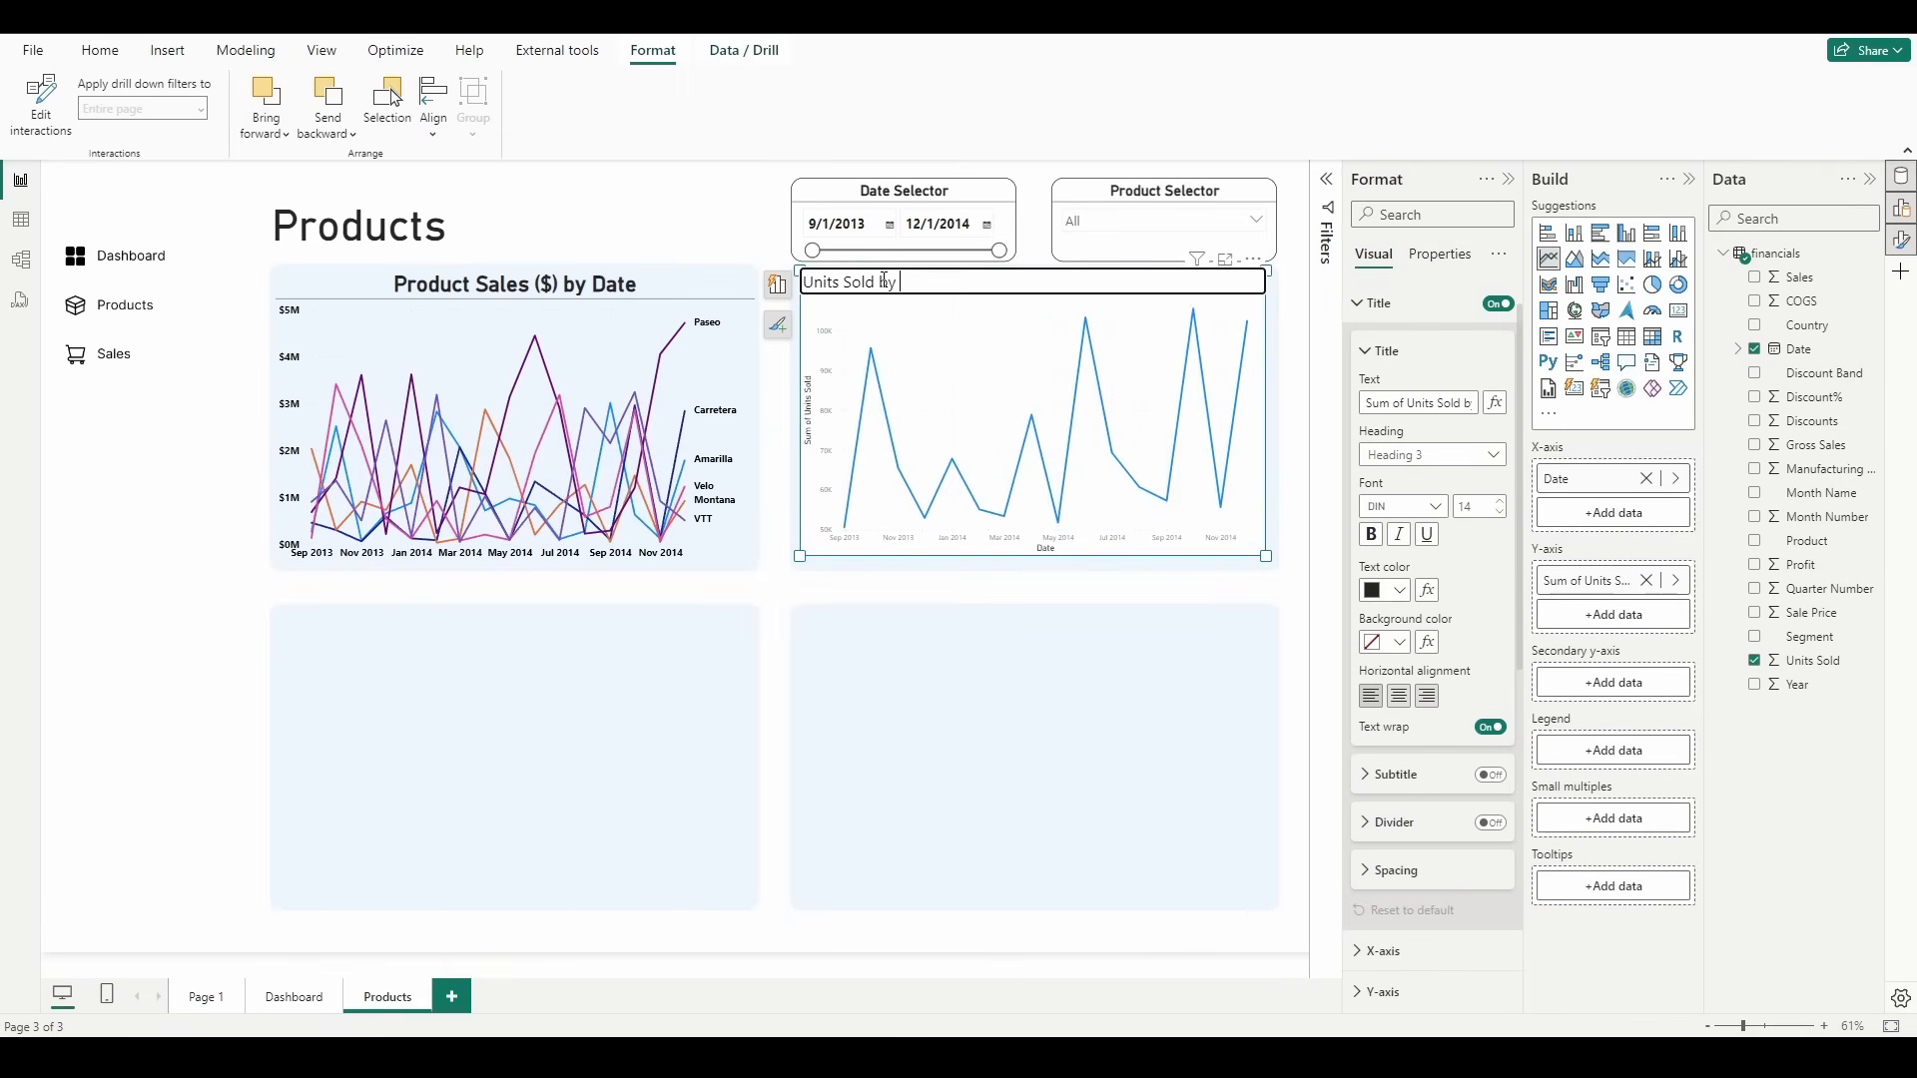
pyautogui.write('Date (+Forecast)')
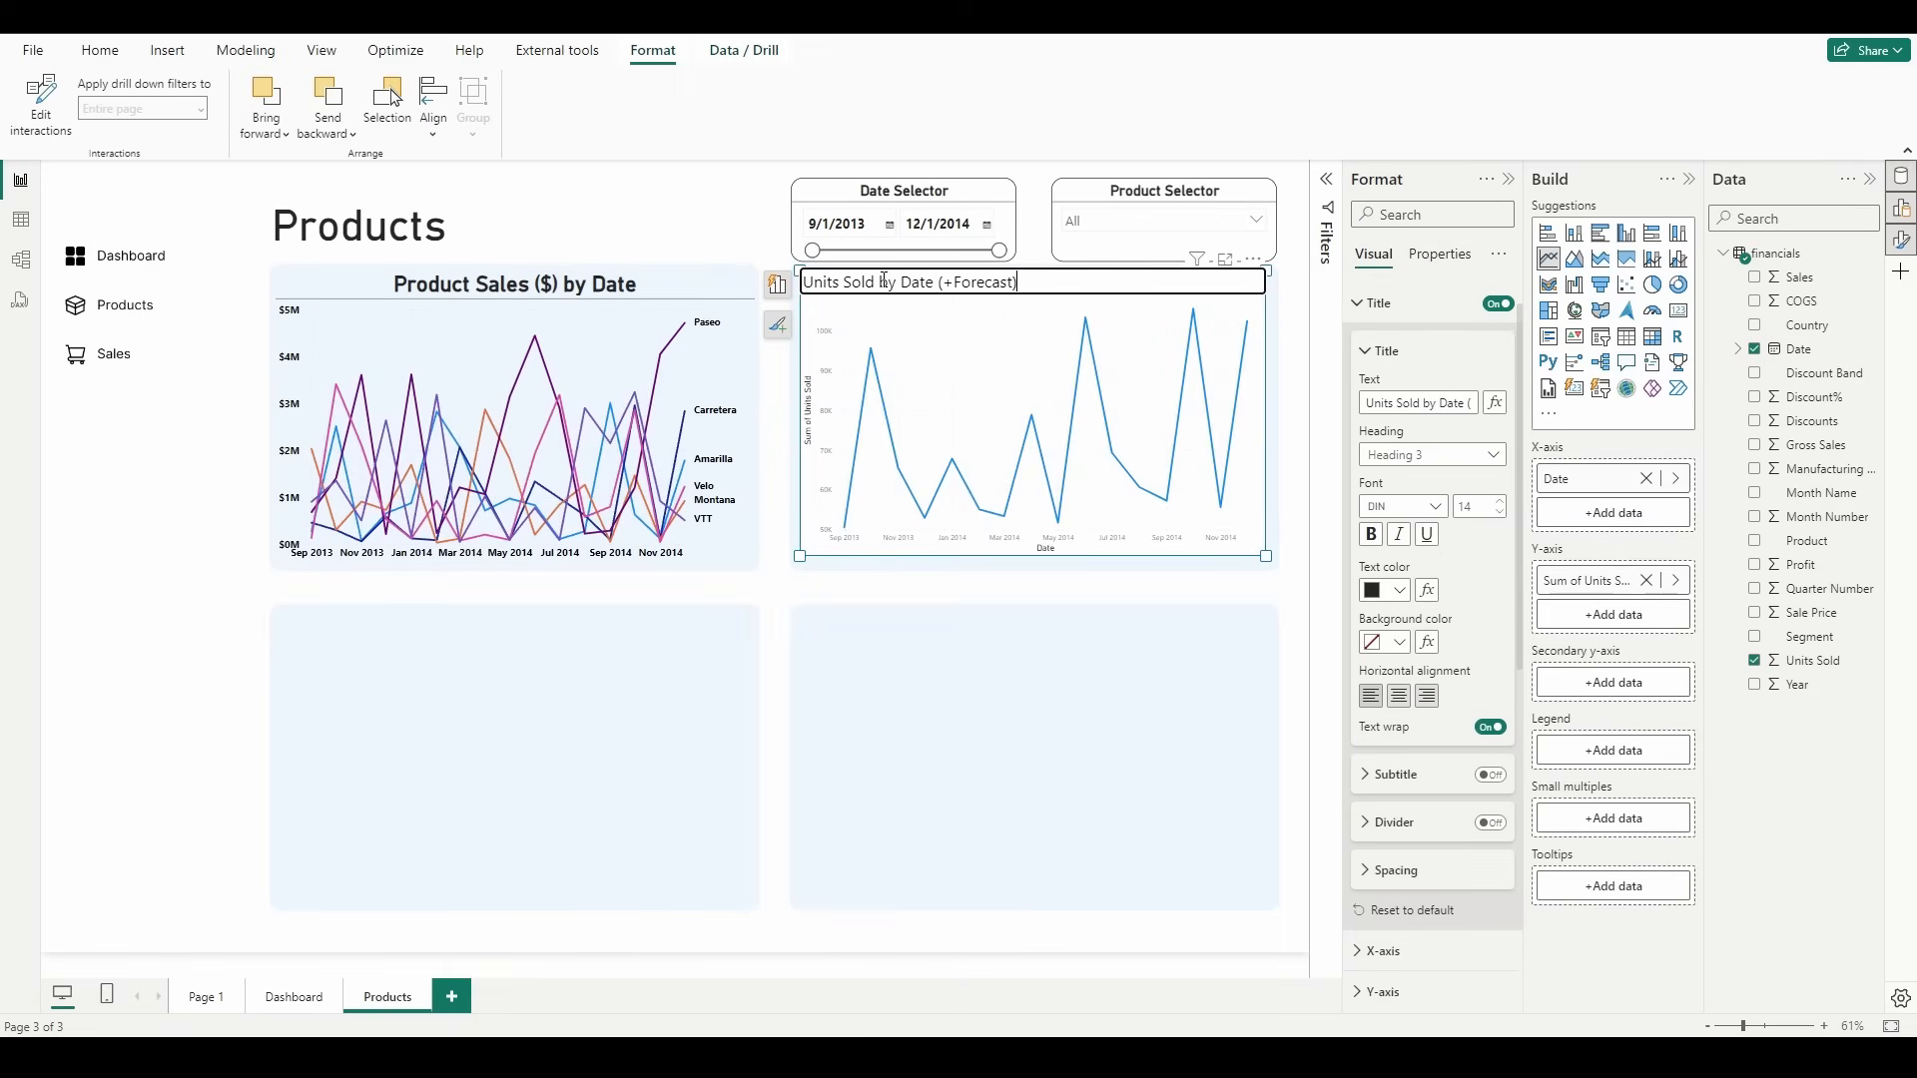
# Step: Format the Units Sold chart's title as size 30, bold and centered, and turn on its divider
pyautogui.moveTo(1490, 510); pyautogui.dragTo(1349, 521)
pyautogui.write('30')
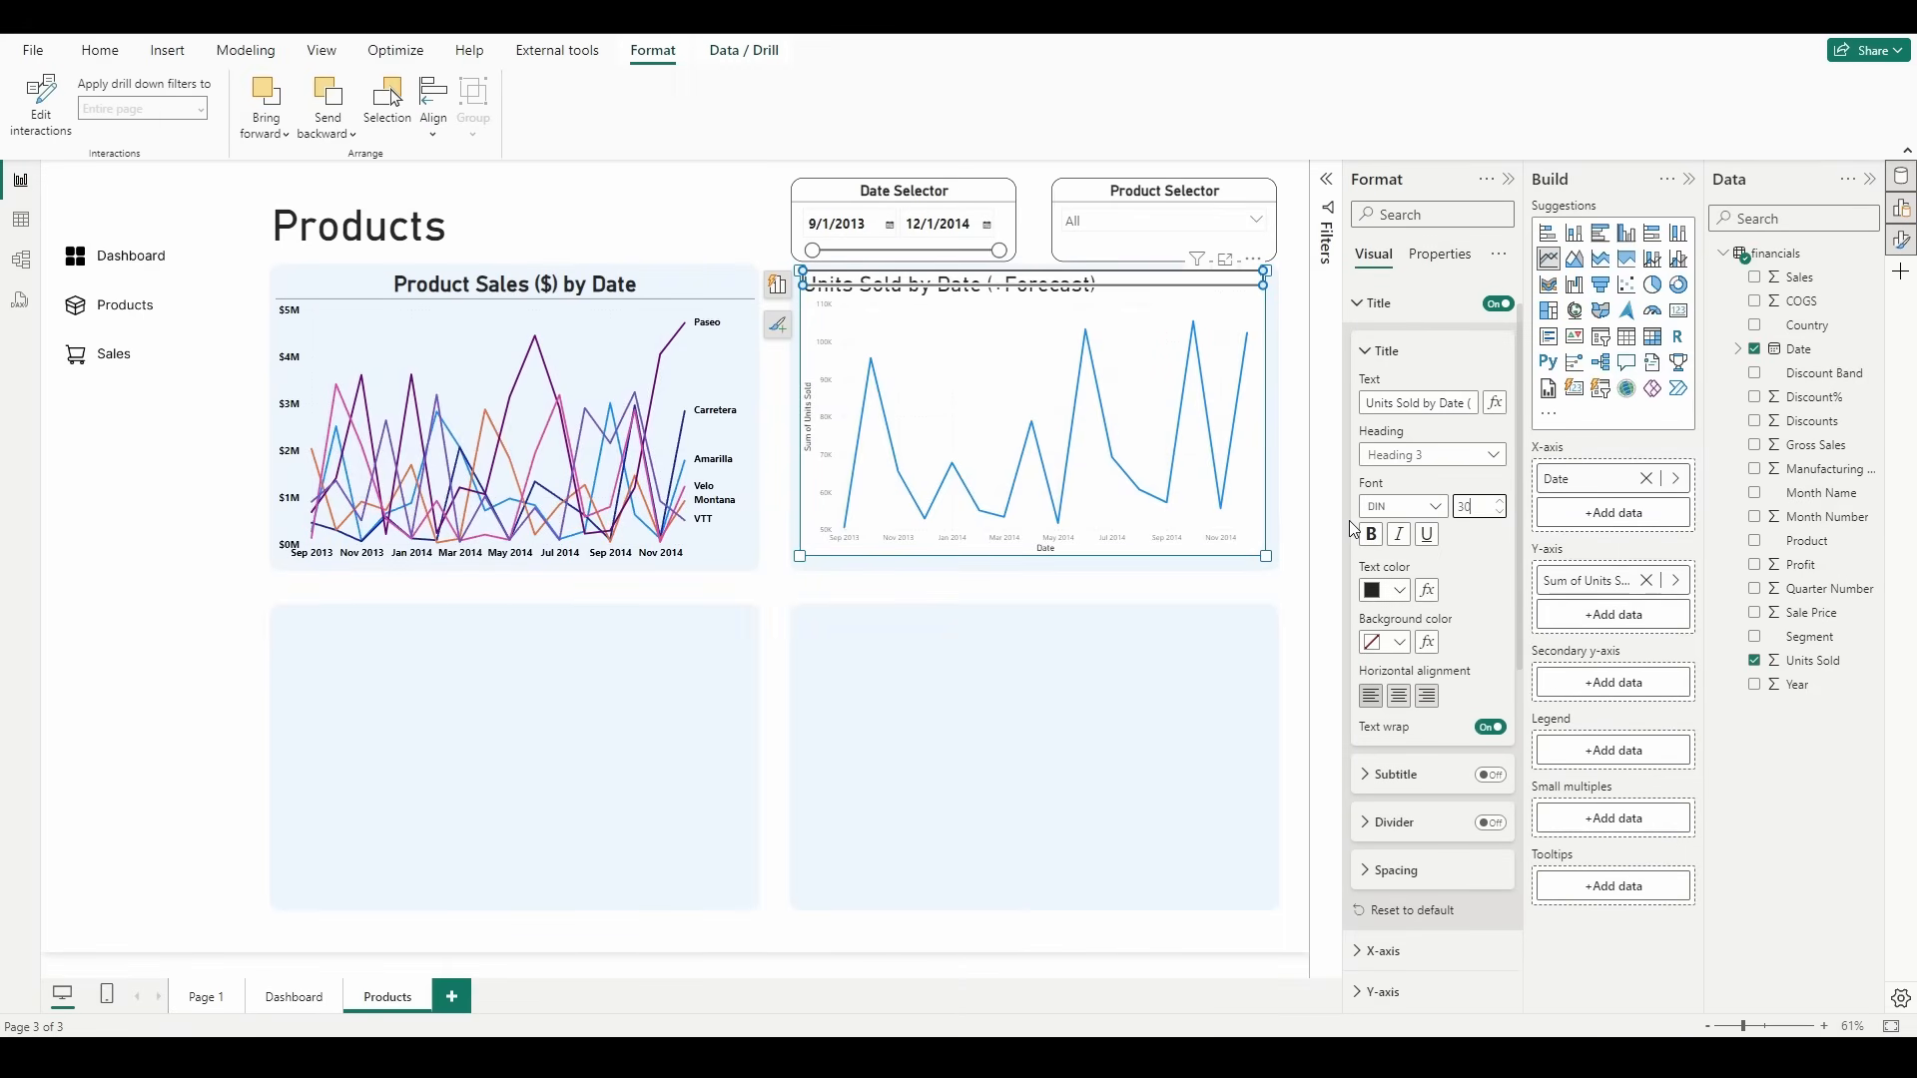
pyautogui.click(1369, 536)
pyautogui.click(1399, 696)
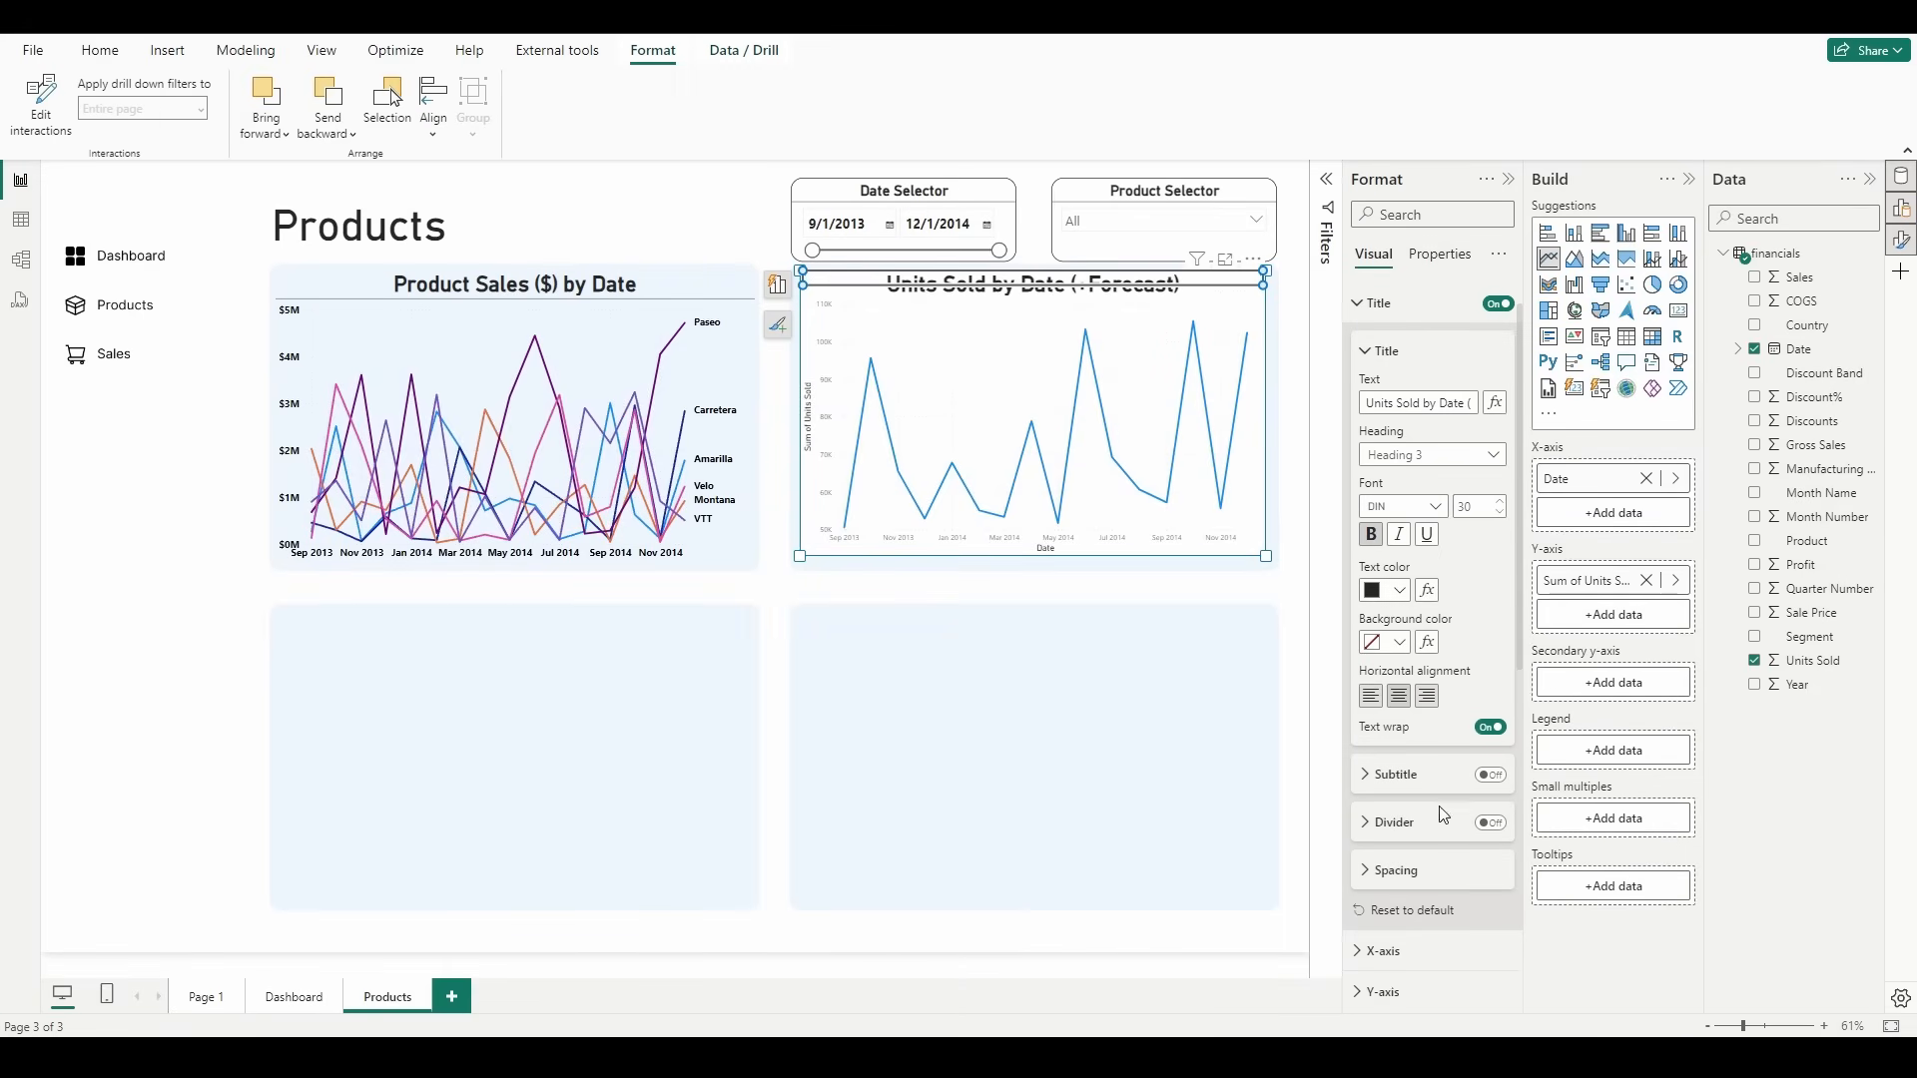
pyautogui.click(1492, 822)
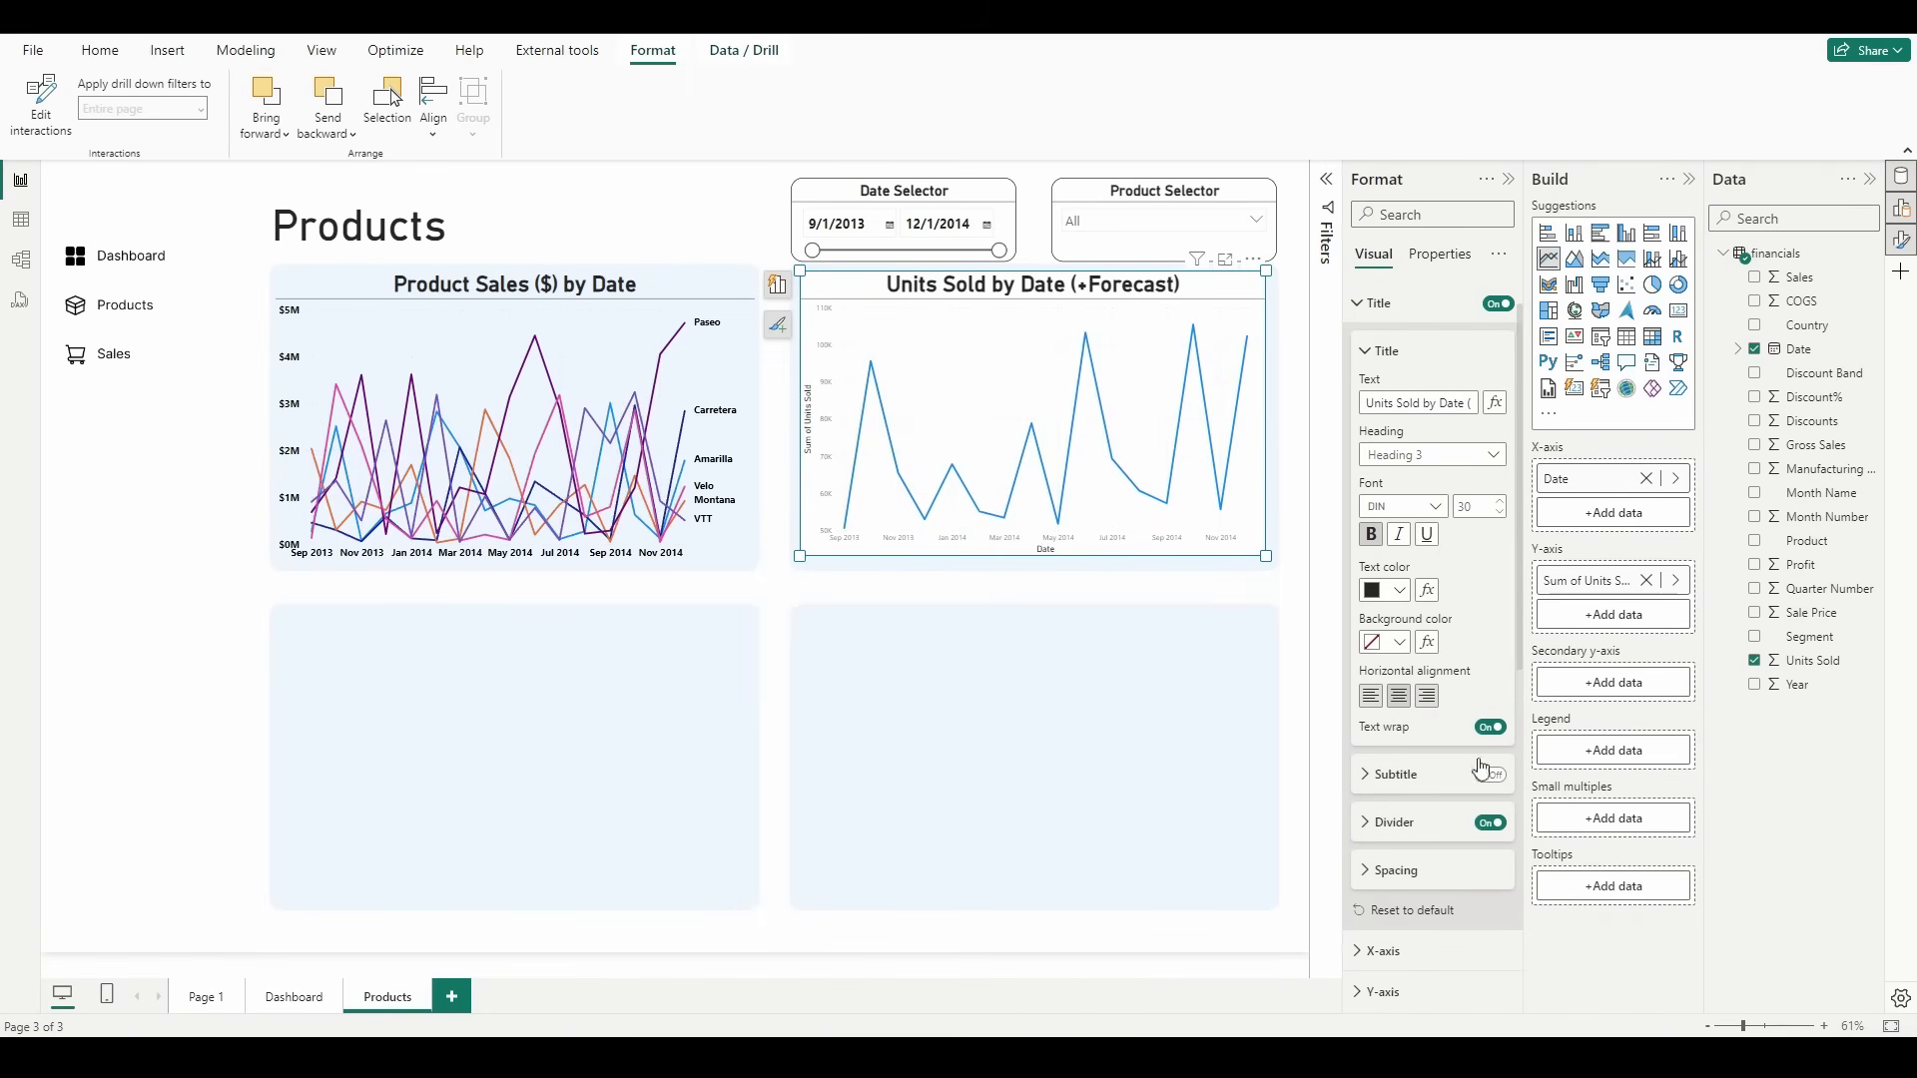
# Step: Make the Units Sold chart's axis values bold and black, with Y-axis values at size 12, and turn off the axis titles
pyautogui.click(1383, 303)
pyautogui.click(1383, 385)
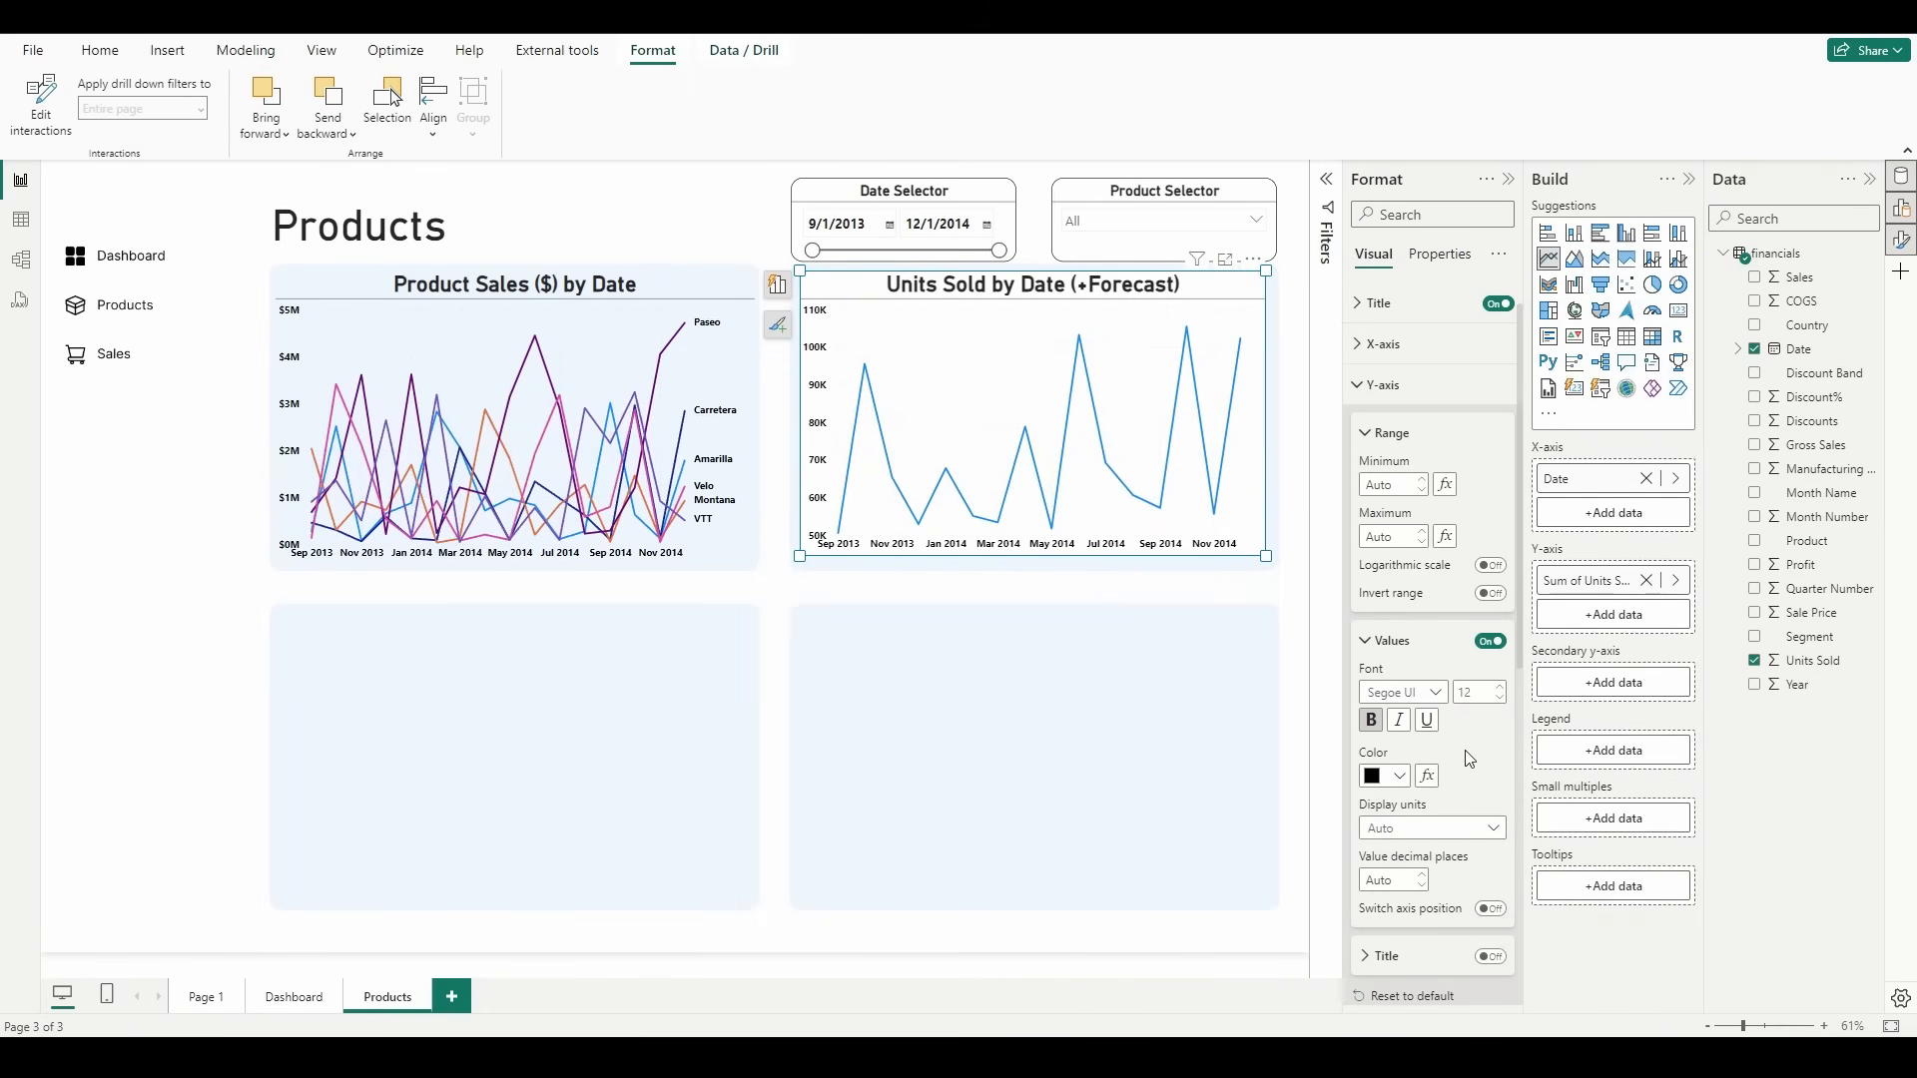
pyautogui.click(1383, 385)
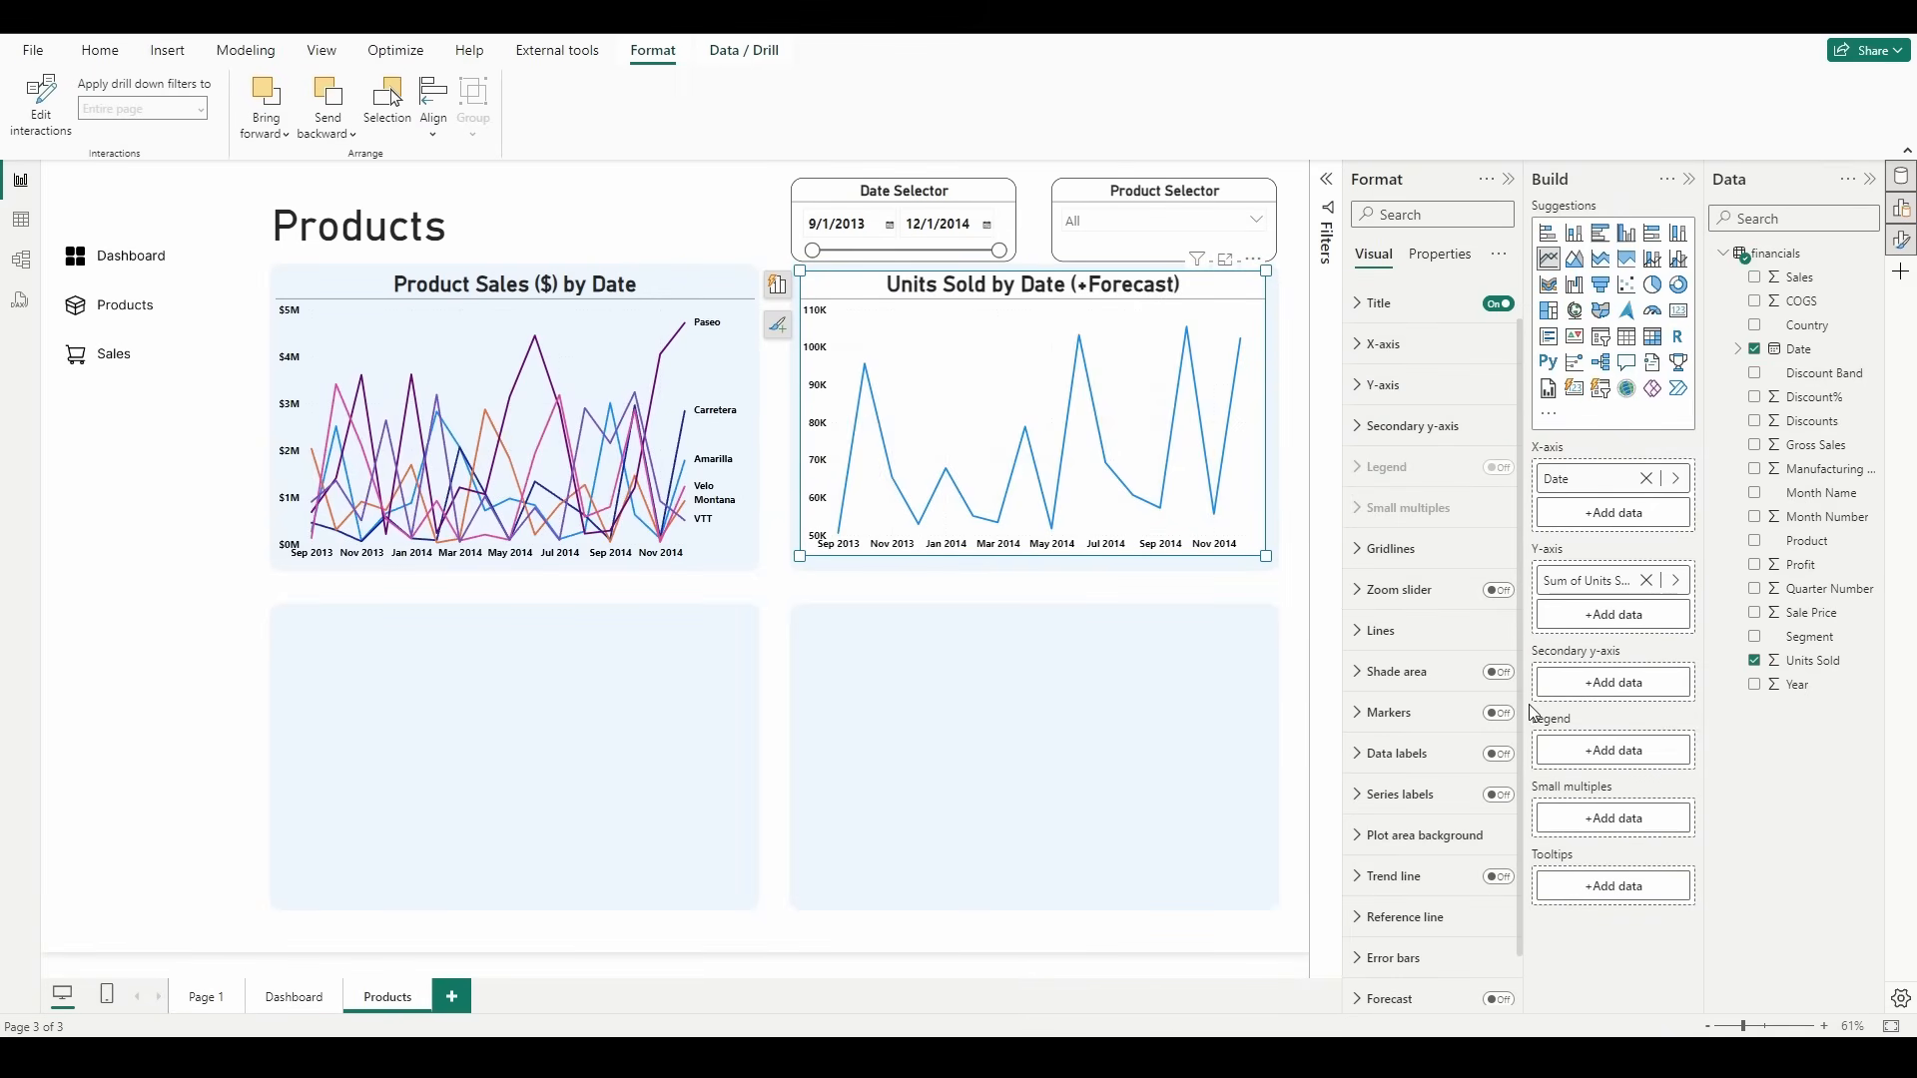
# Step: Set the interpolation type of the Units Sold chart's line to Smooth
pyautogui.click(1417, 630)
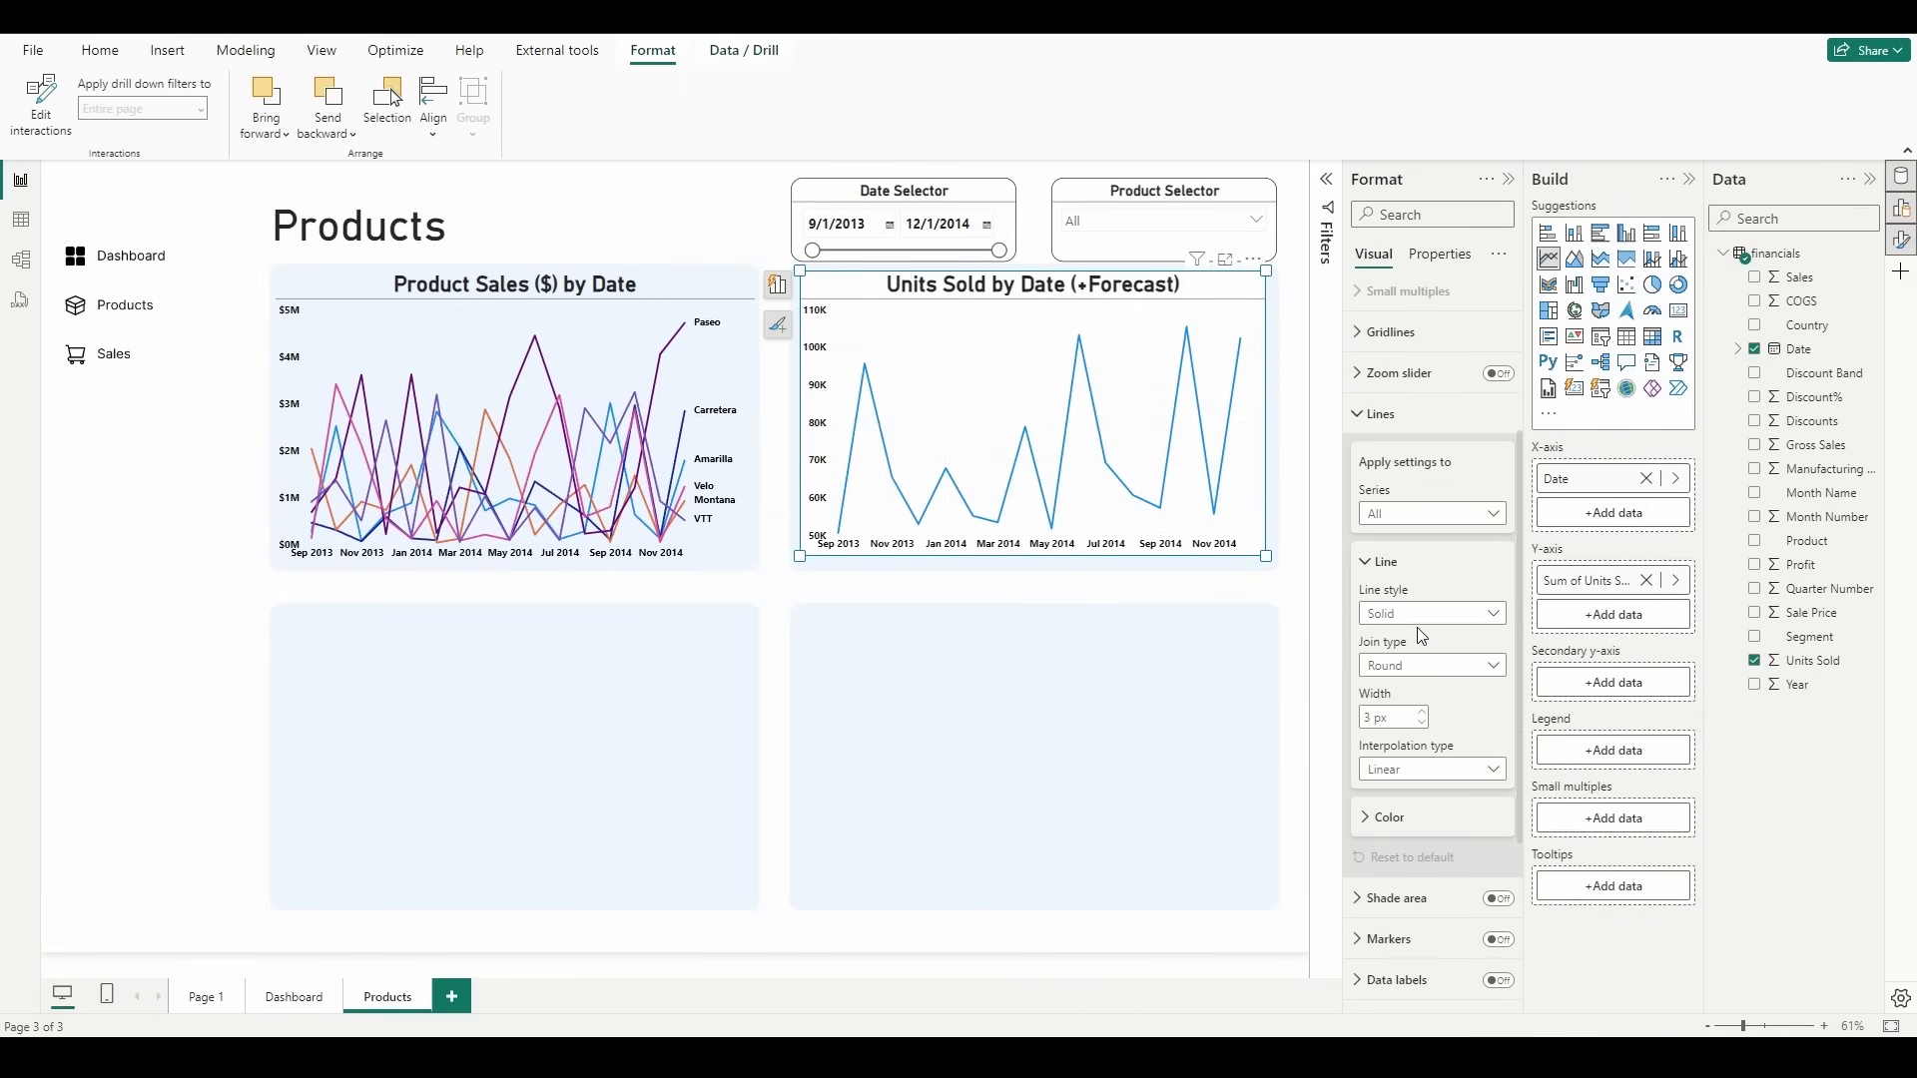
pyautogui.click(1443, 769)
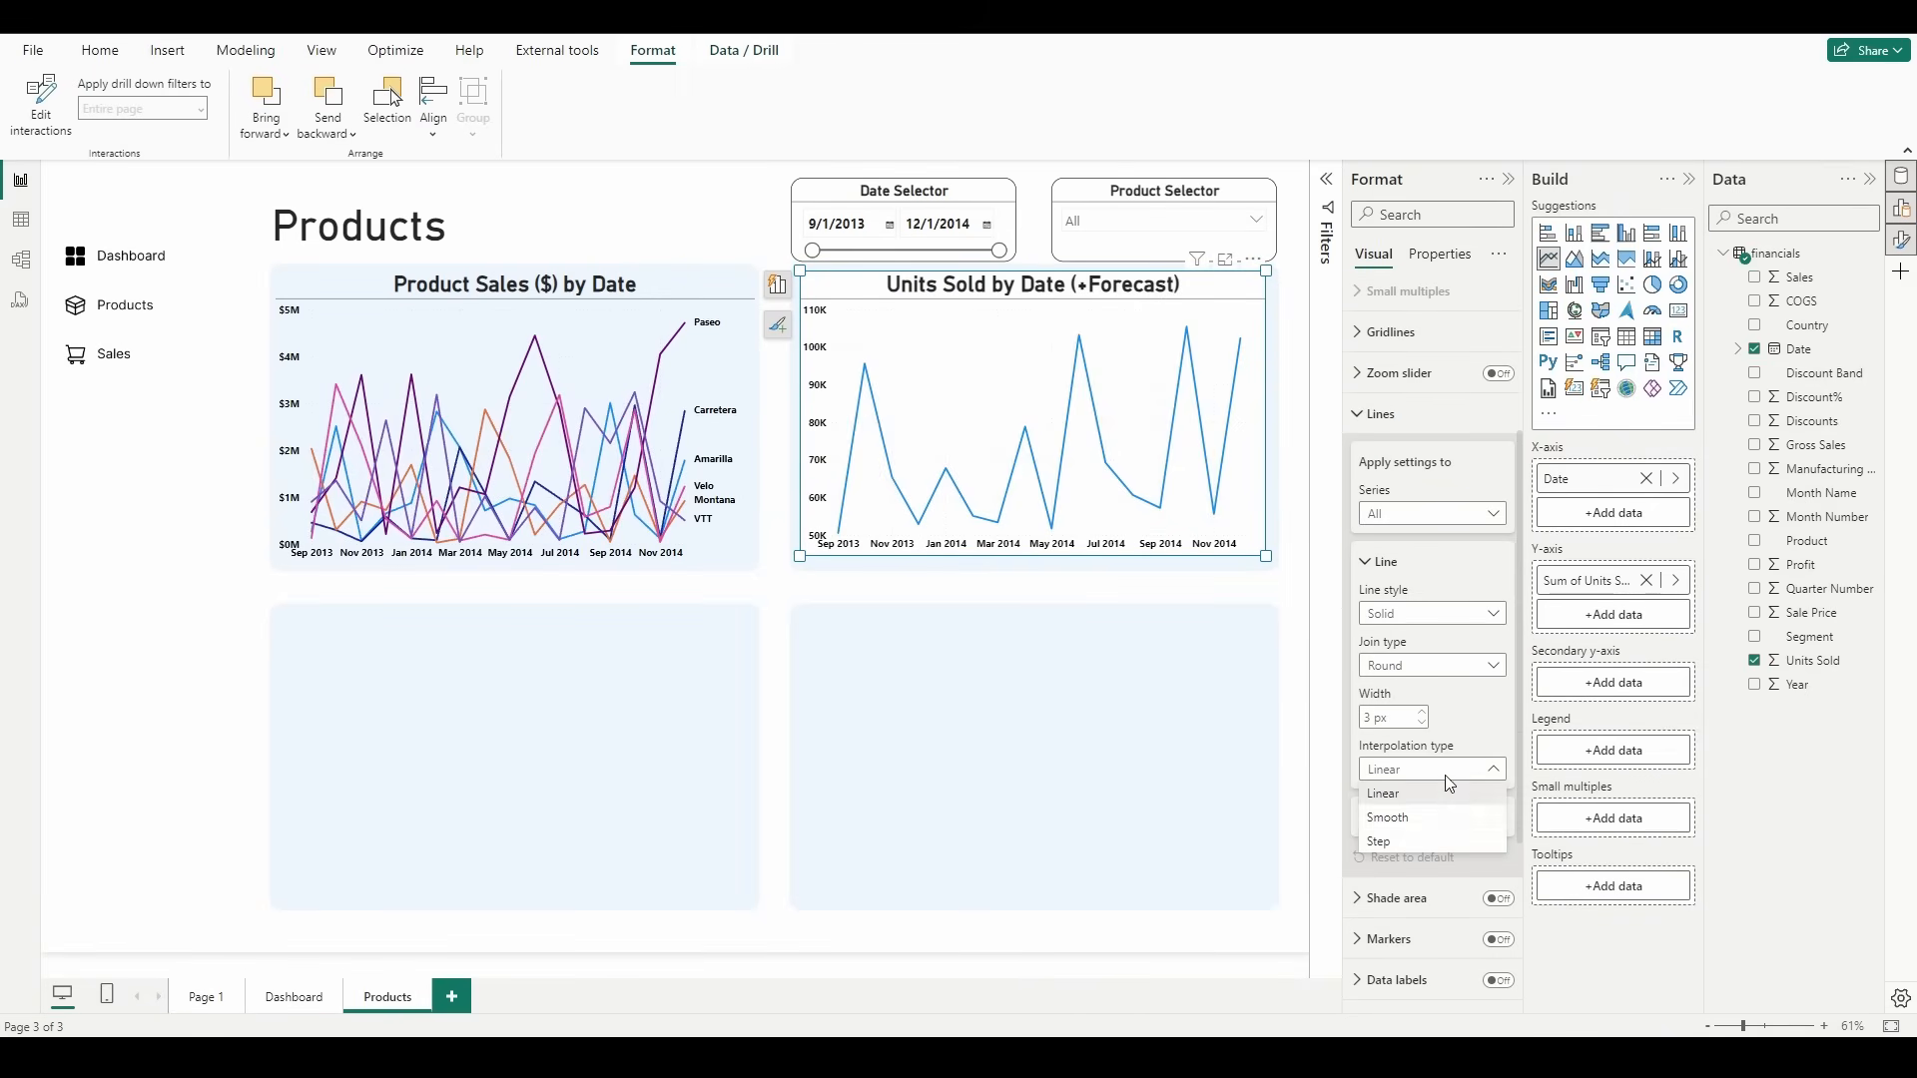
pyautogui.click(1435, 827)
# Step: Turn on the trend line and the forecast for the Units Sold chart
pyautogui.scroll(-3, 1438, 827)
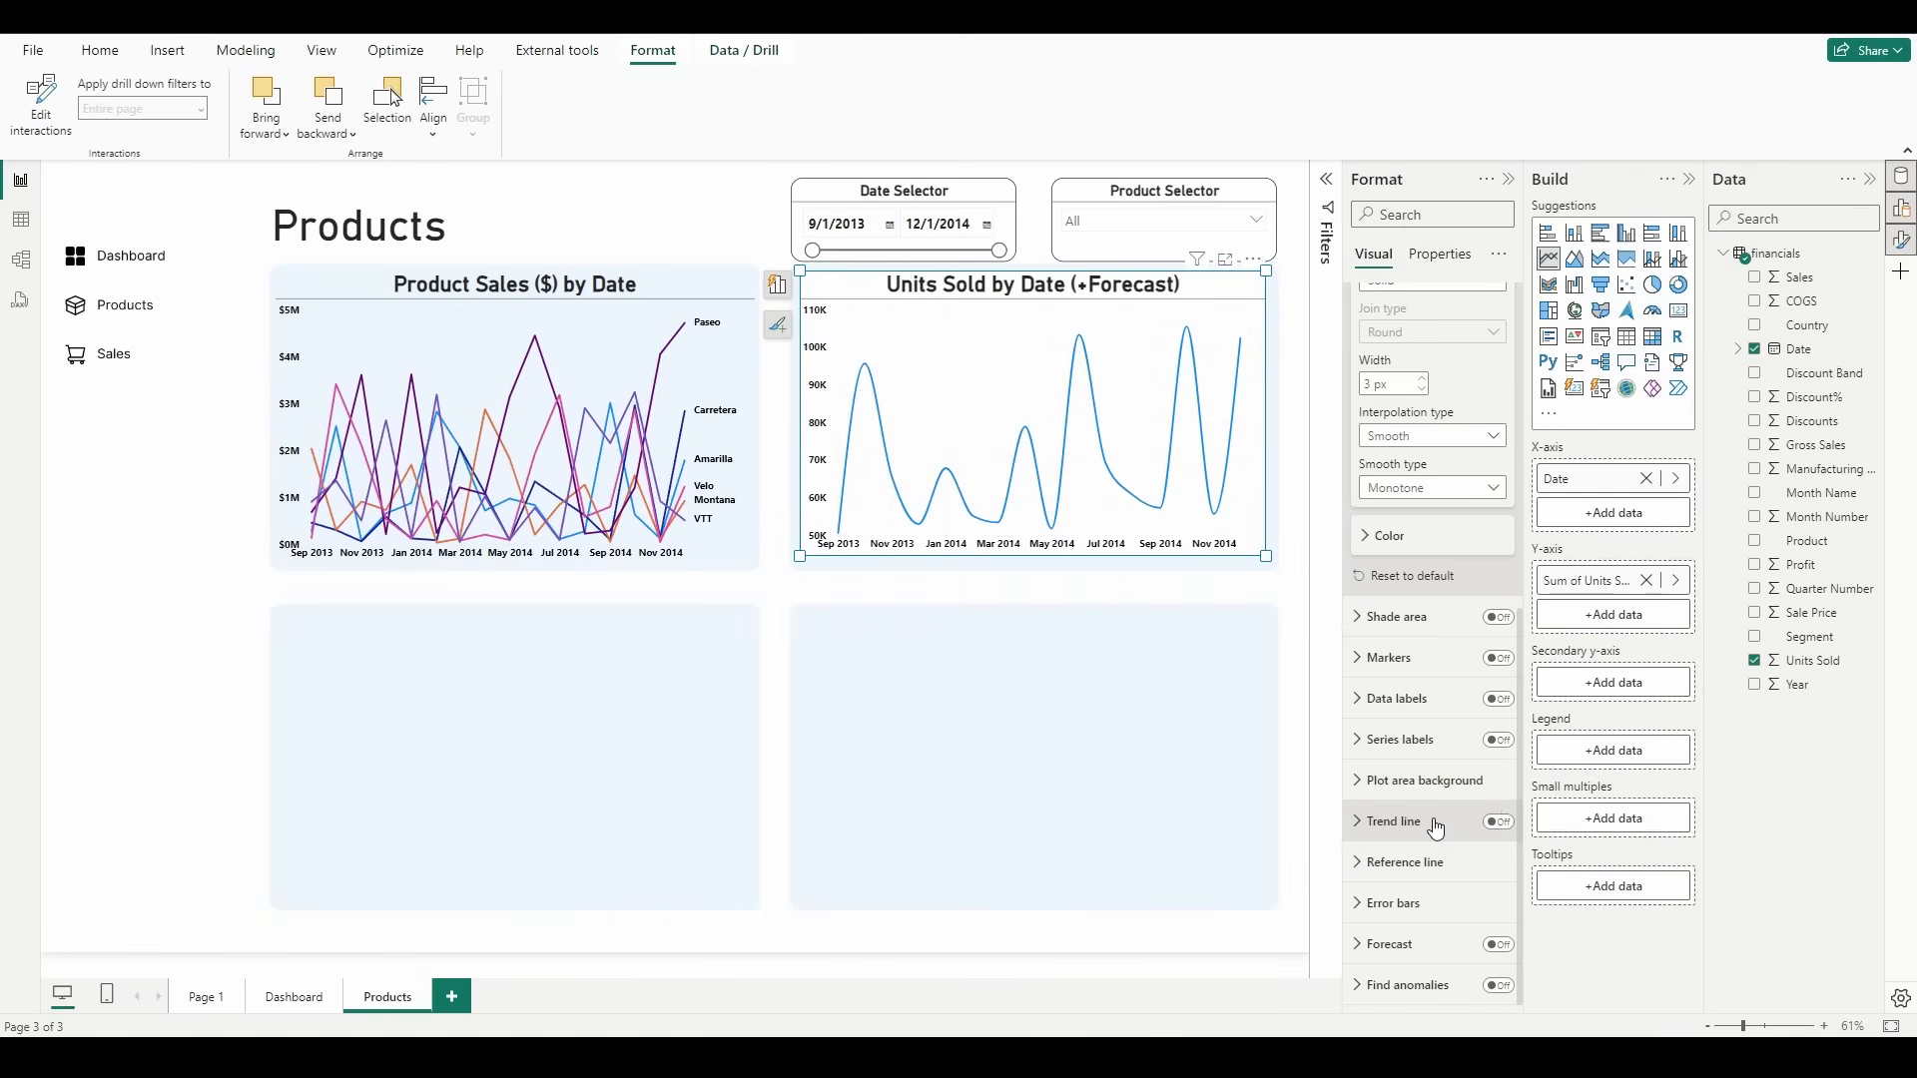
pyautogui.click(1501, 825)
pyautogui.click(1499, 944)
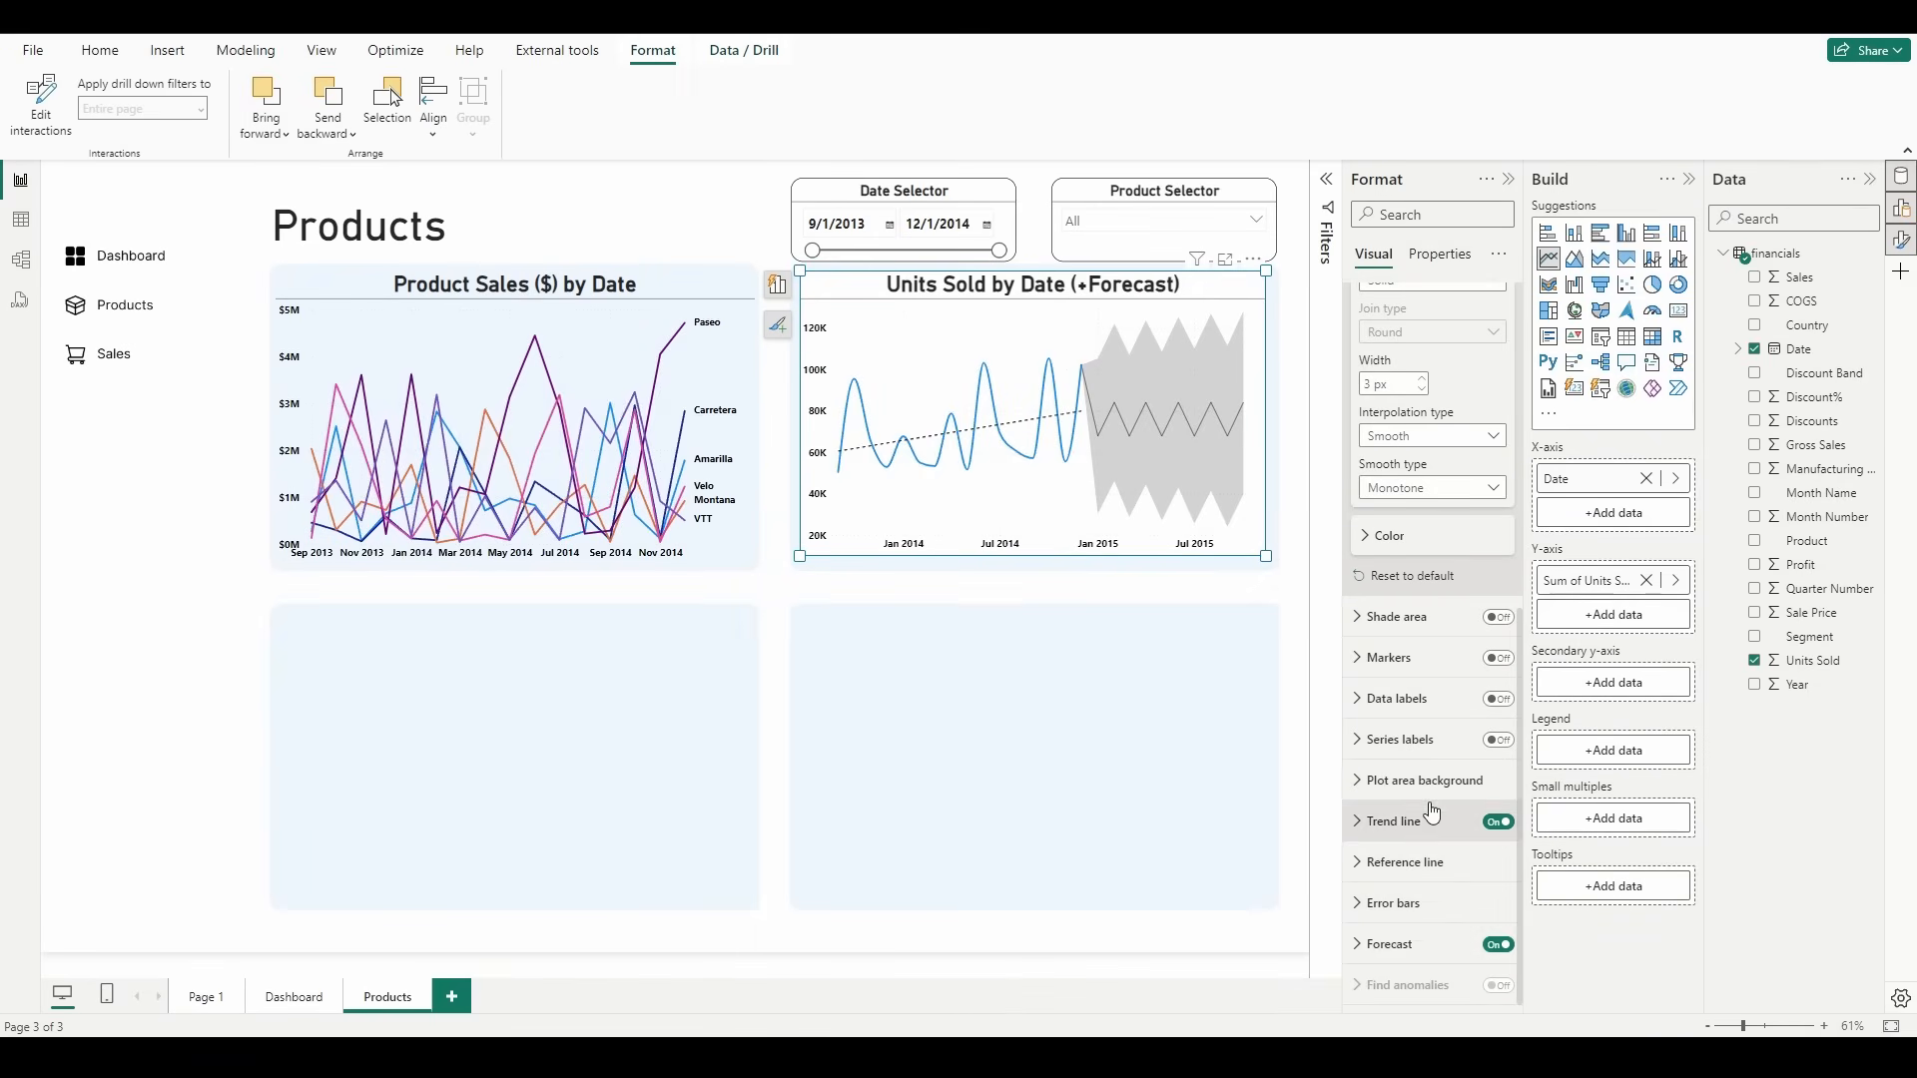
# Step: Set the Units Sold chart's forecast length to 5 points and apply it
pyautogui.click(1390, 945)
pyautogui.scroll(-5, 1386, 818)
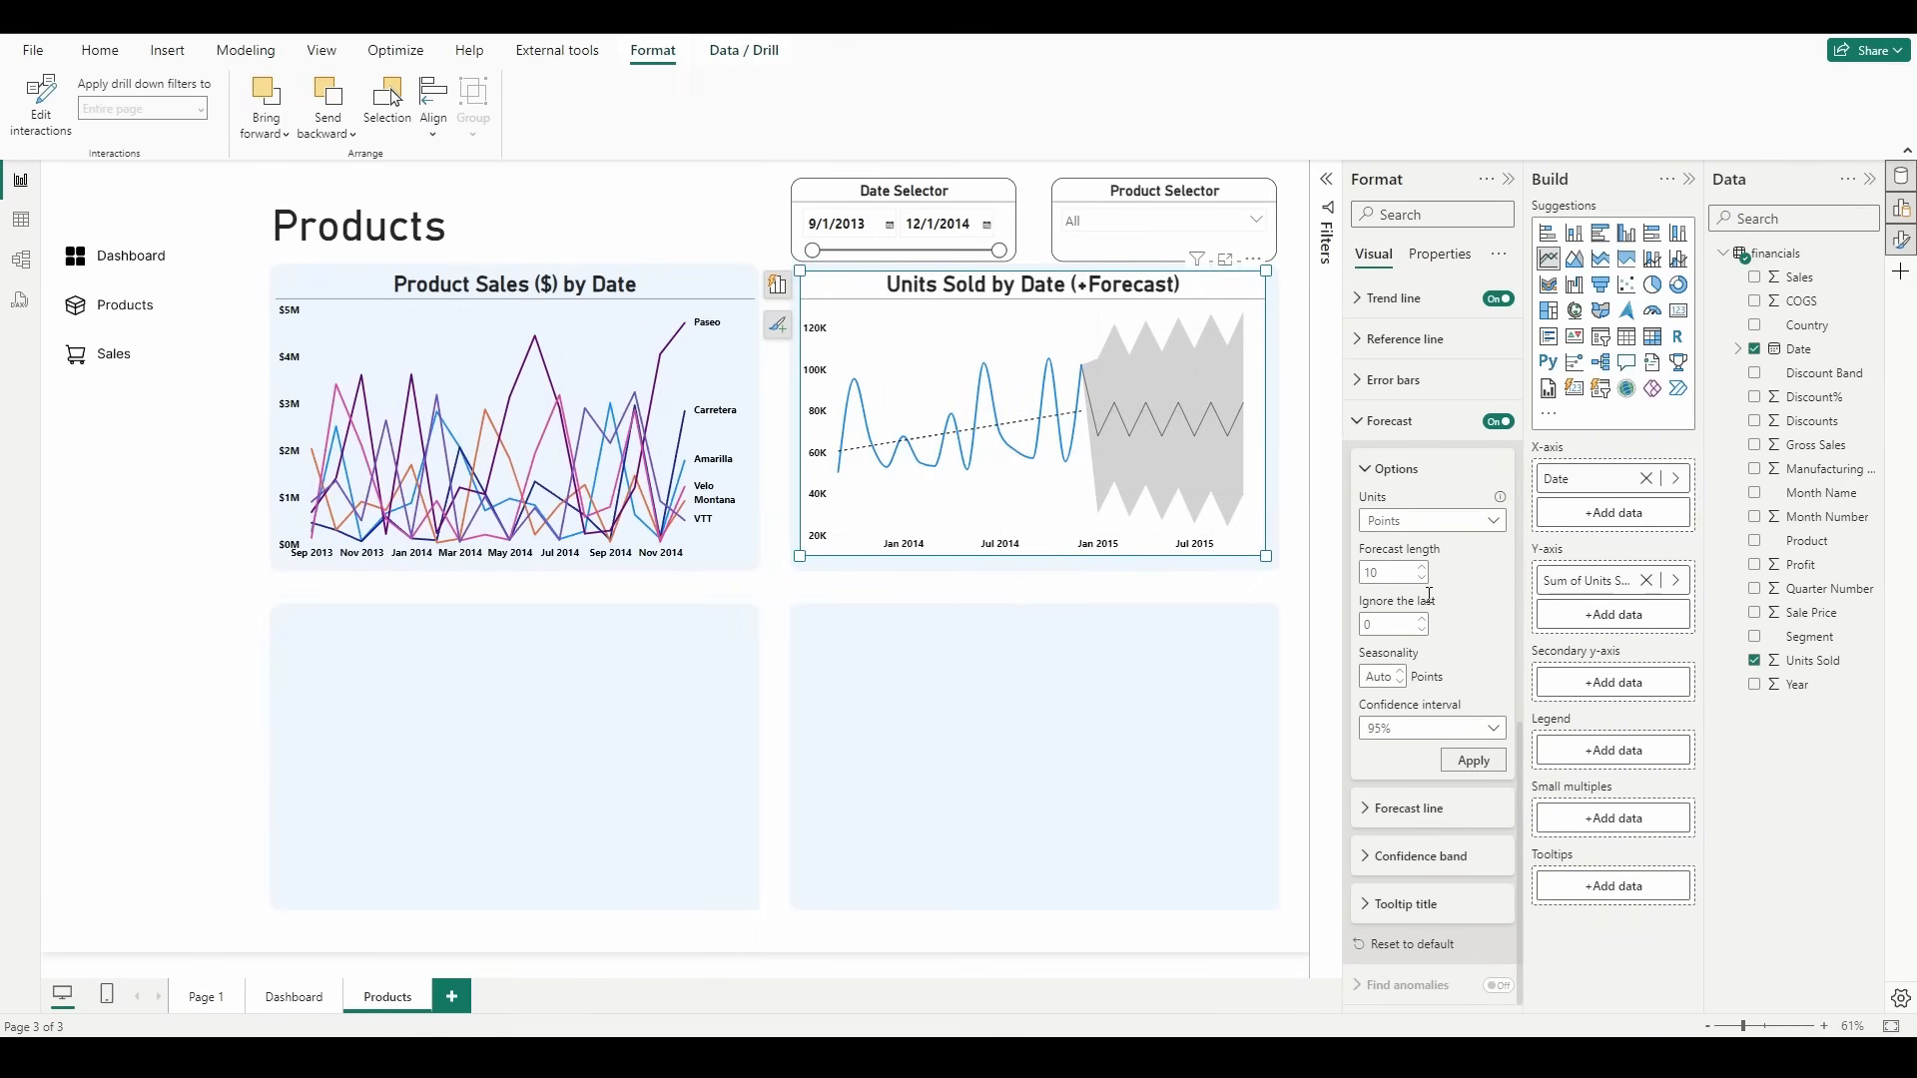
pyautogui.doubleClick(1398, 572)
pyautogui.write('5')
pyautogui.click(1474, 762)
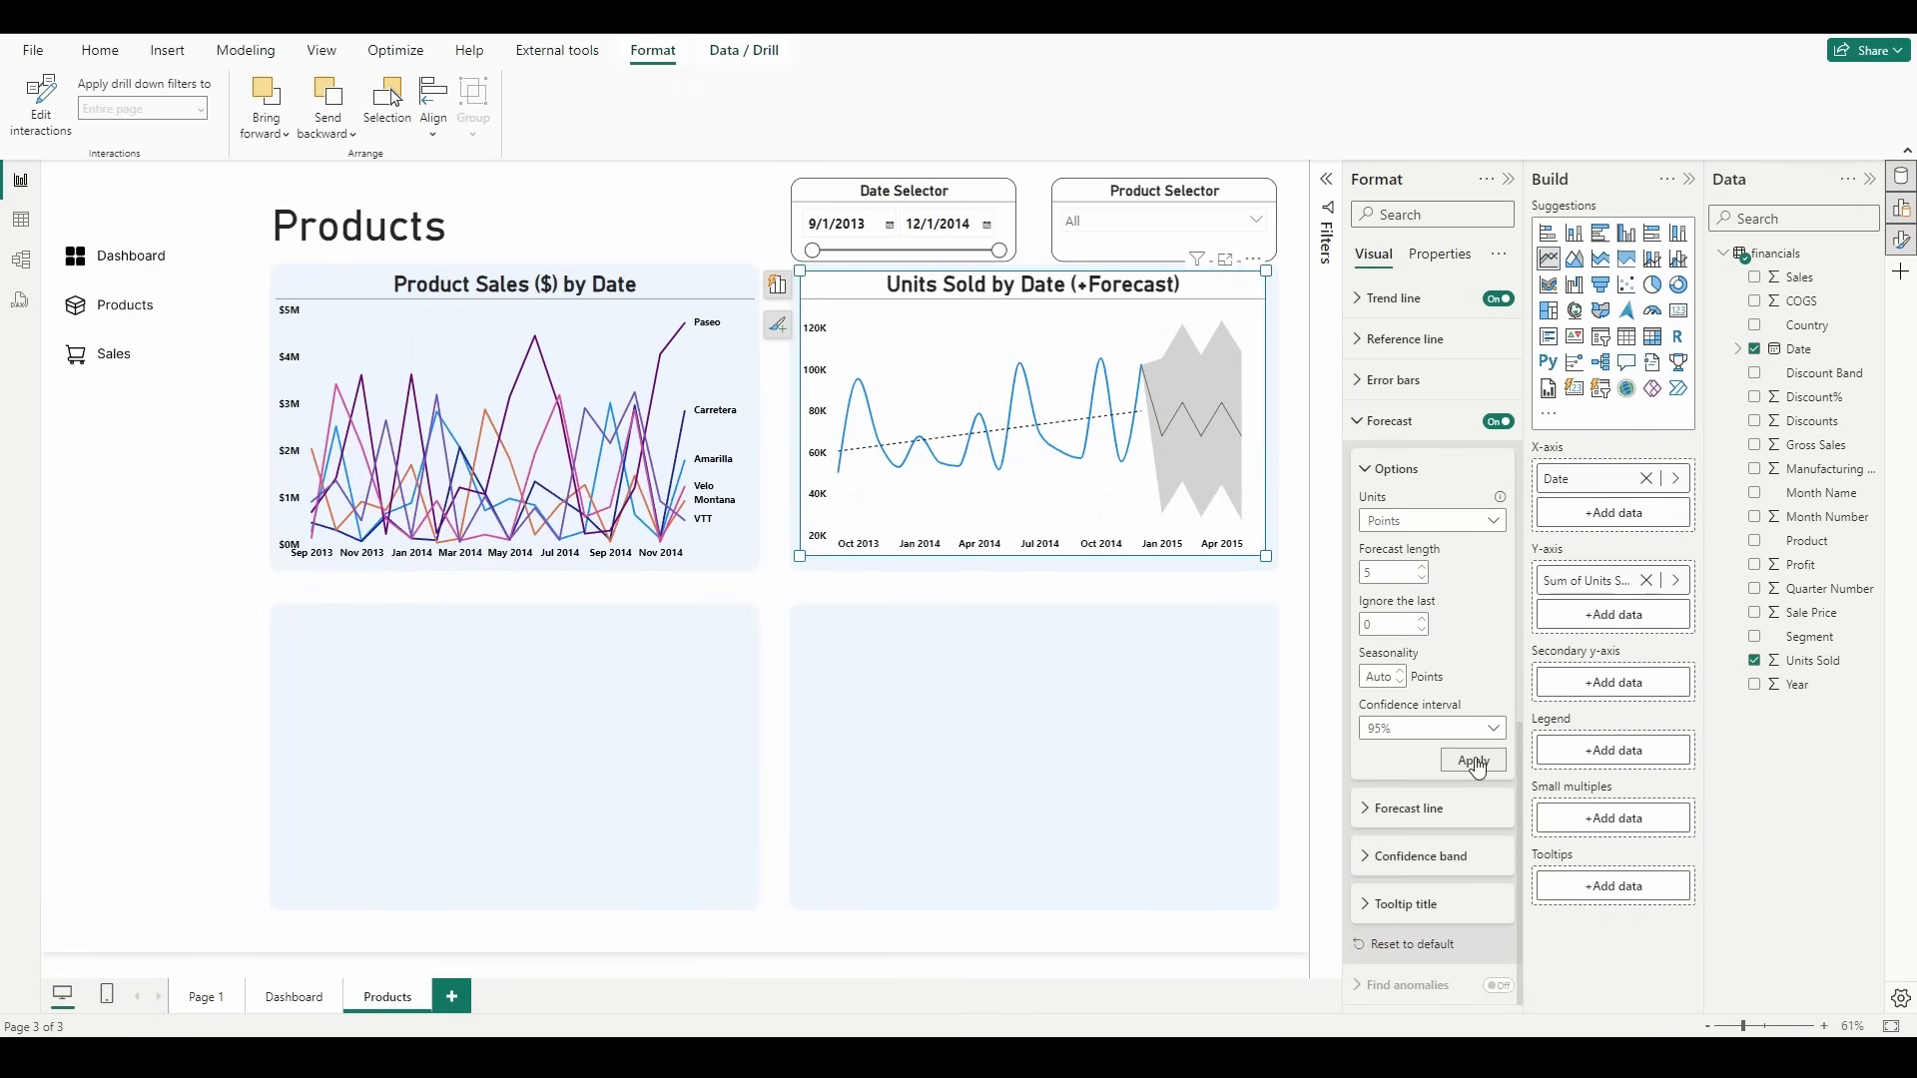
# Step: Turn off the Units Sold chart's background and stretch the chart's lower edge down within its panel
pyautogui.scroll(10, 1474, 752)
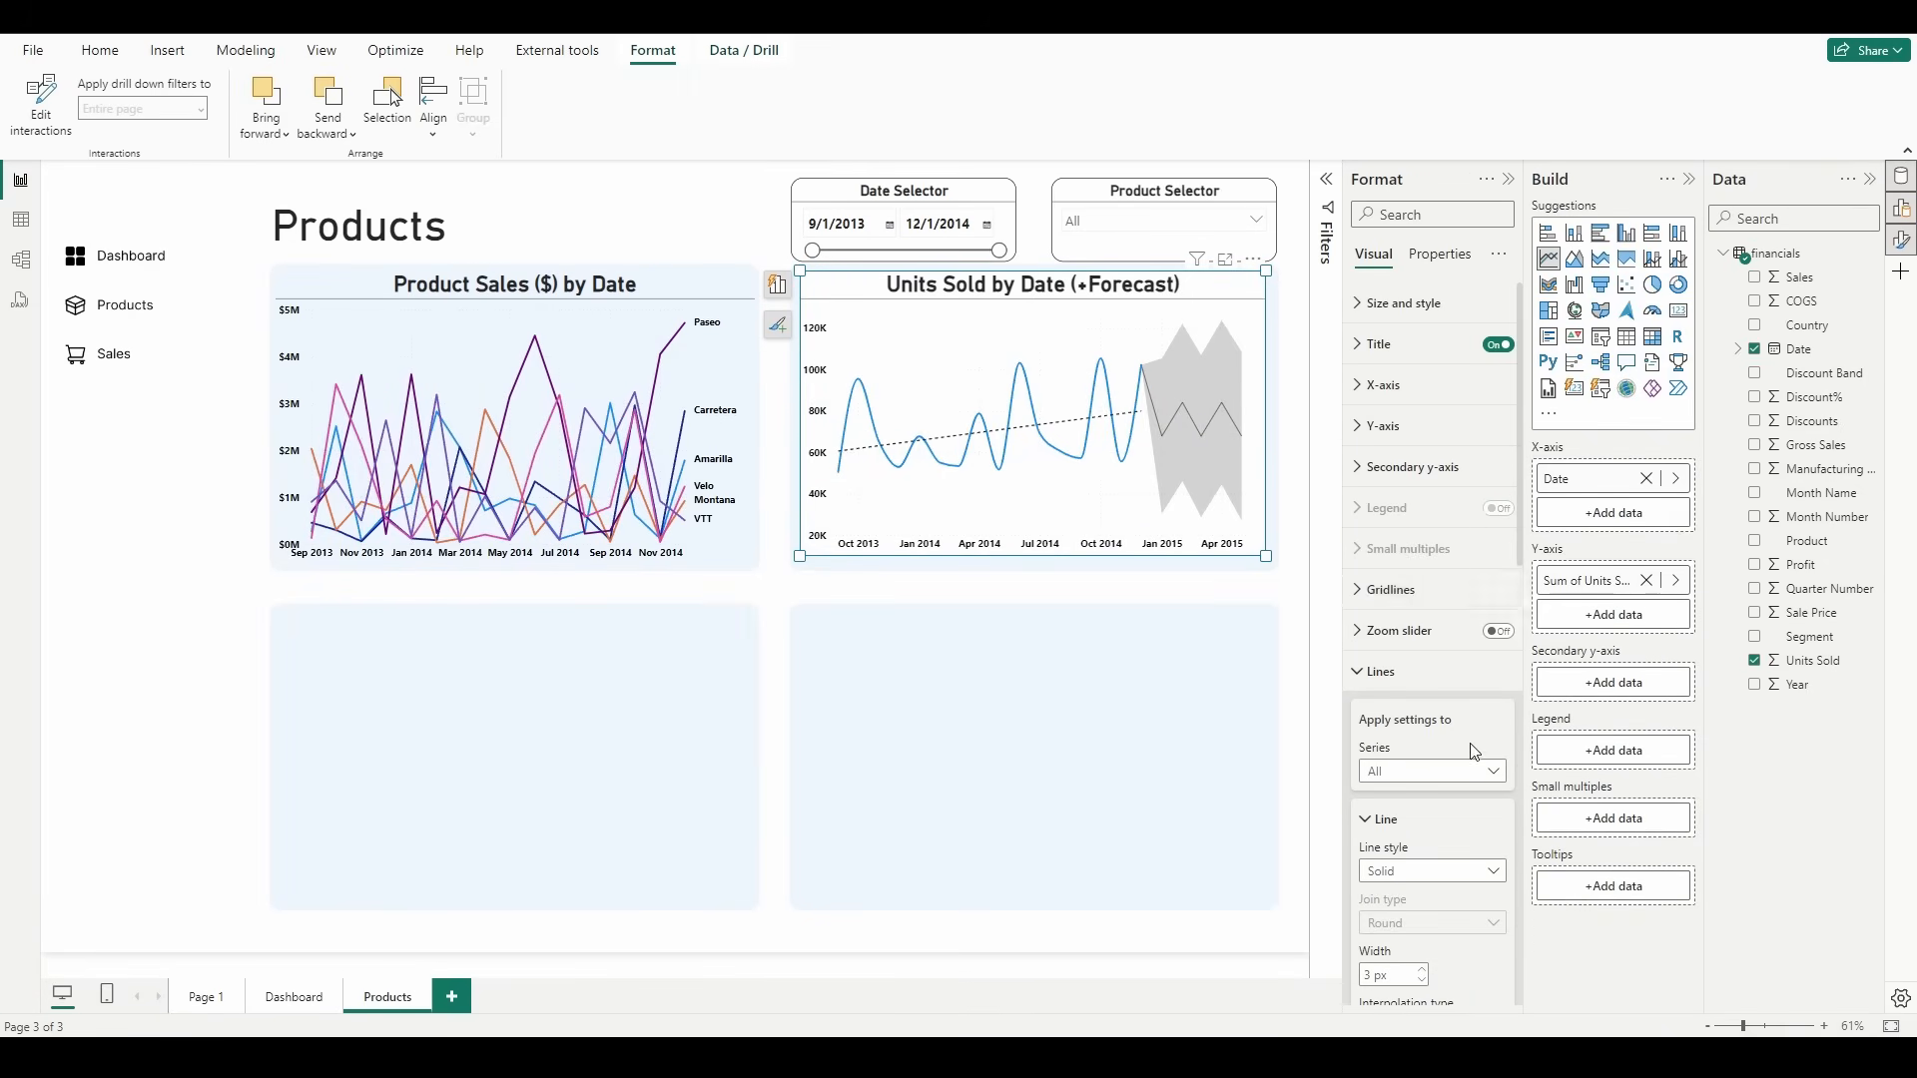
pyautogui.click(1431, 317)
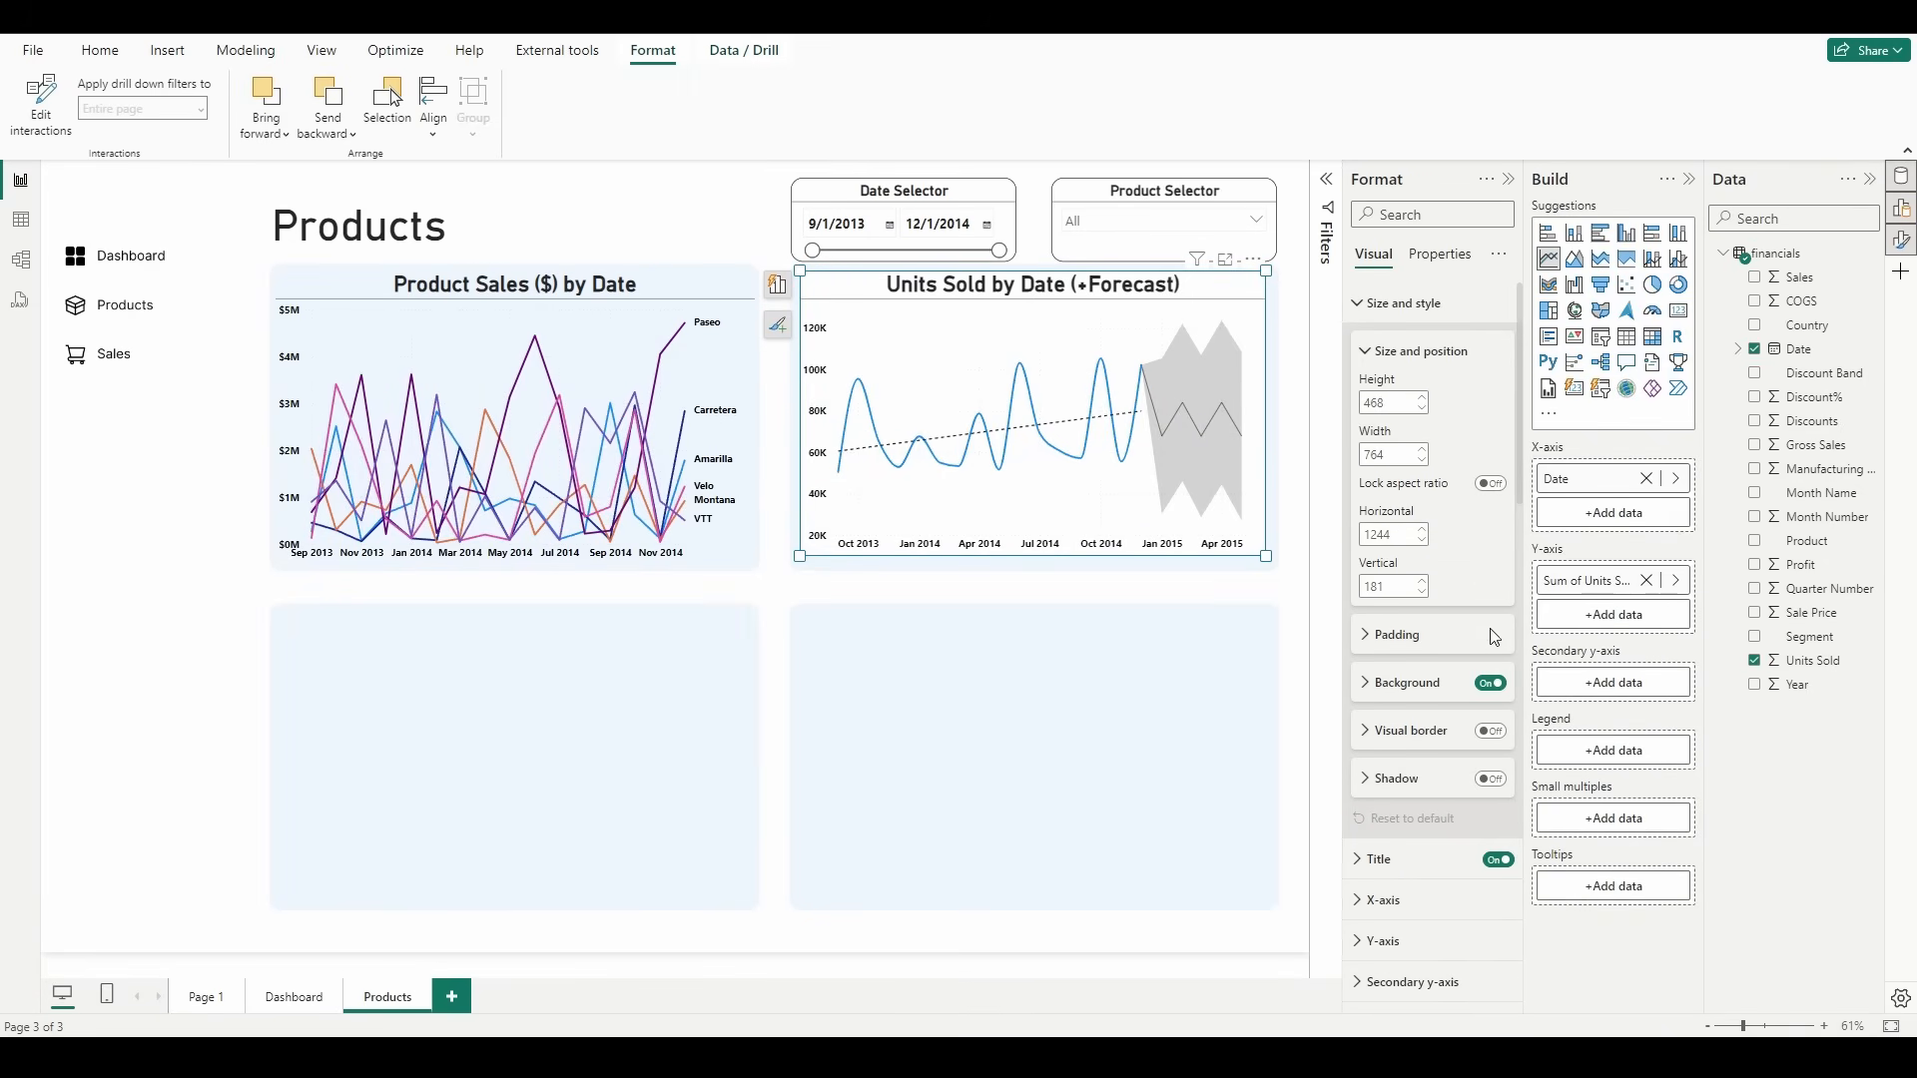
pyautogui.click(1494, 686)
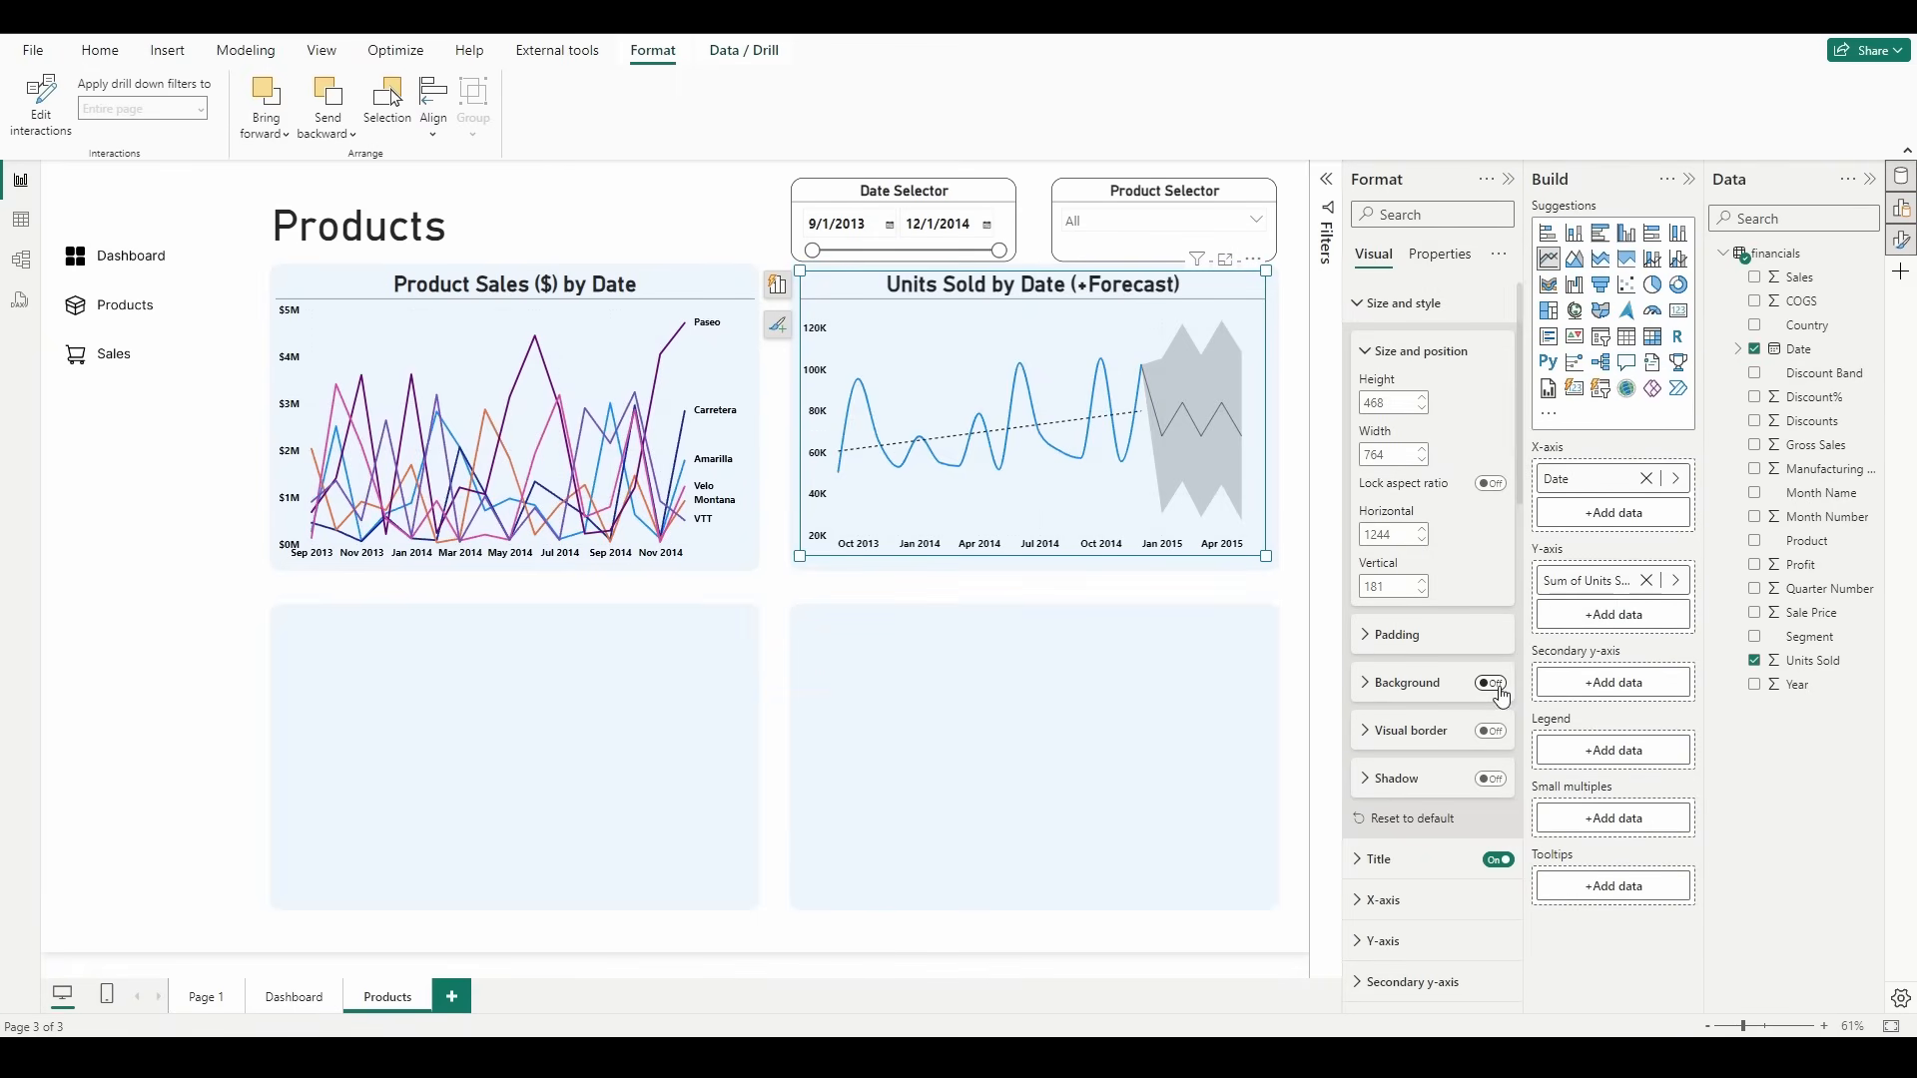
pyautogui.click(775, 557)
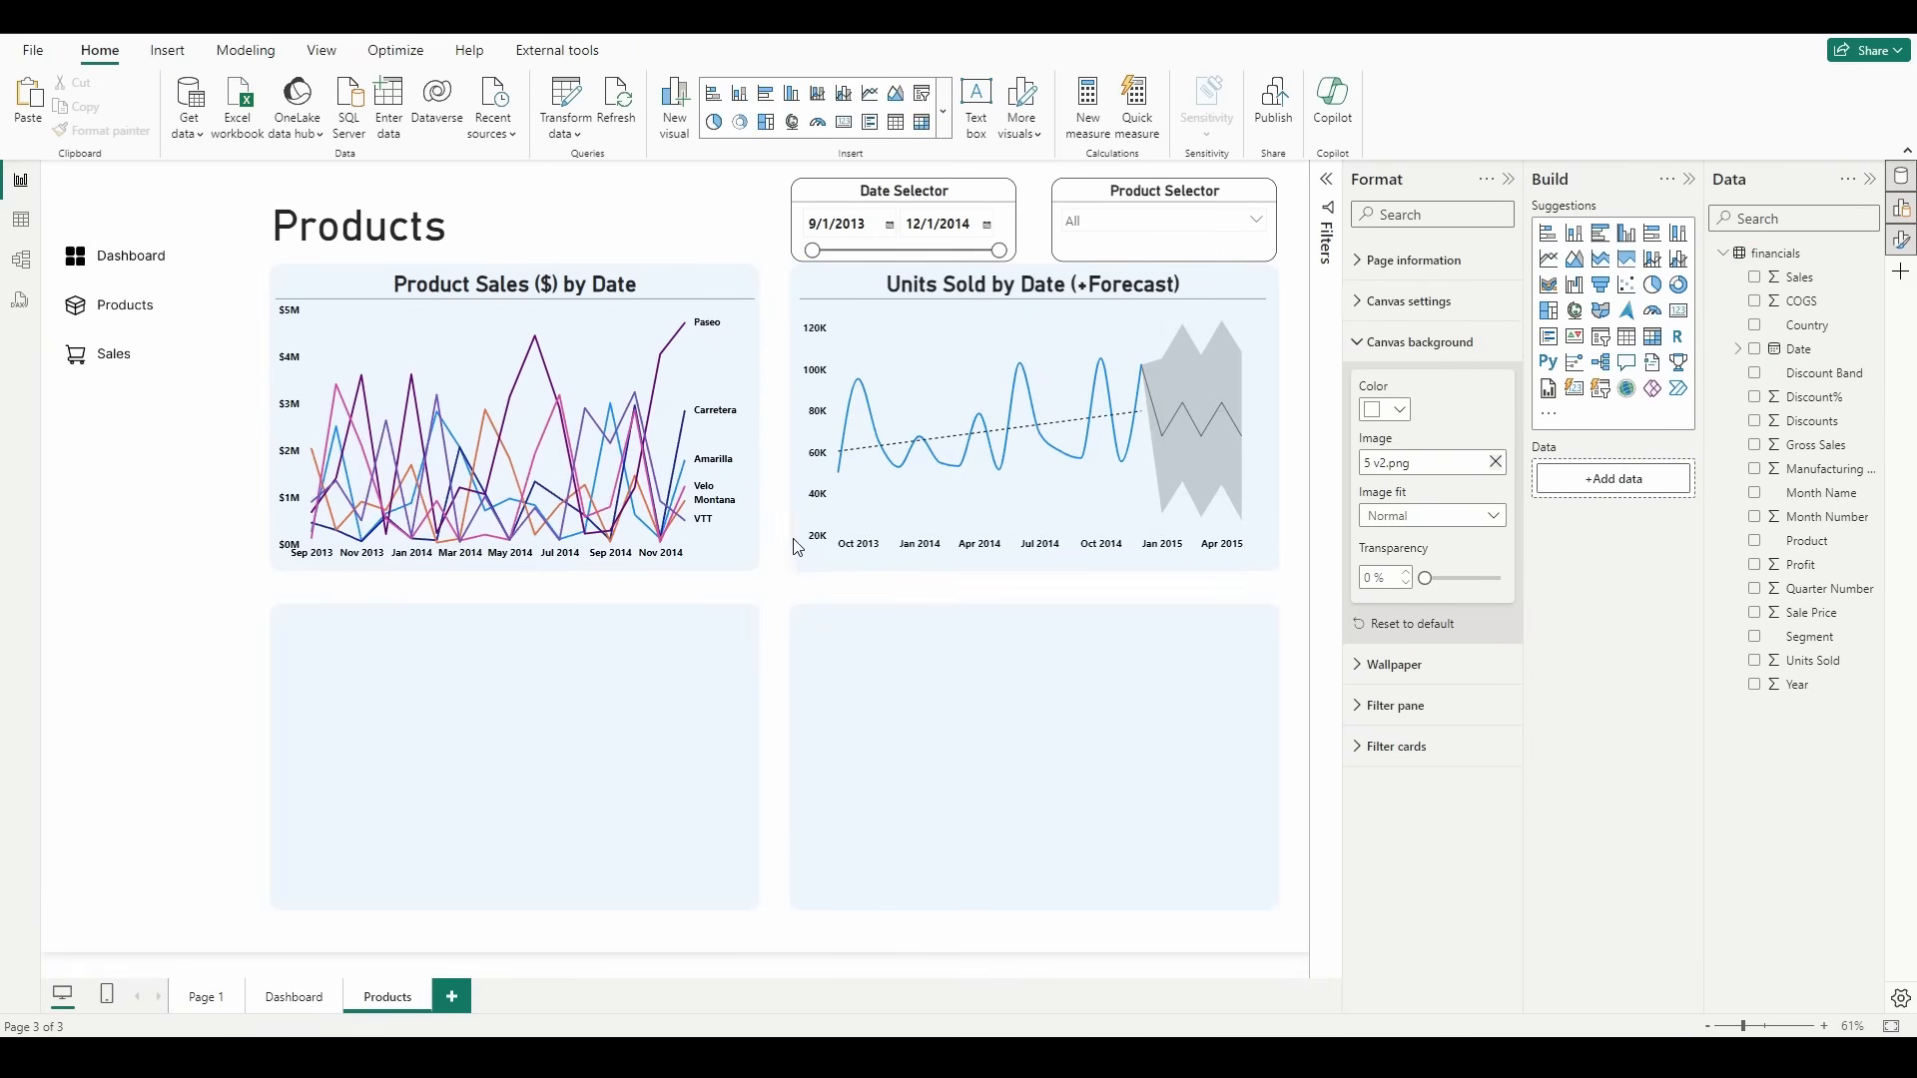
pyautogui.click(836, 559)
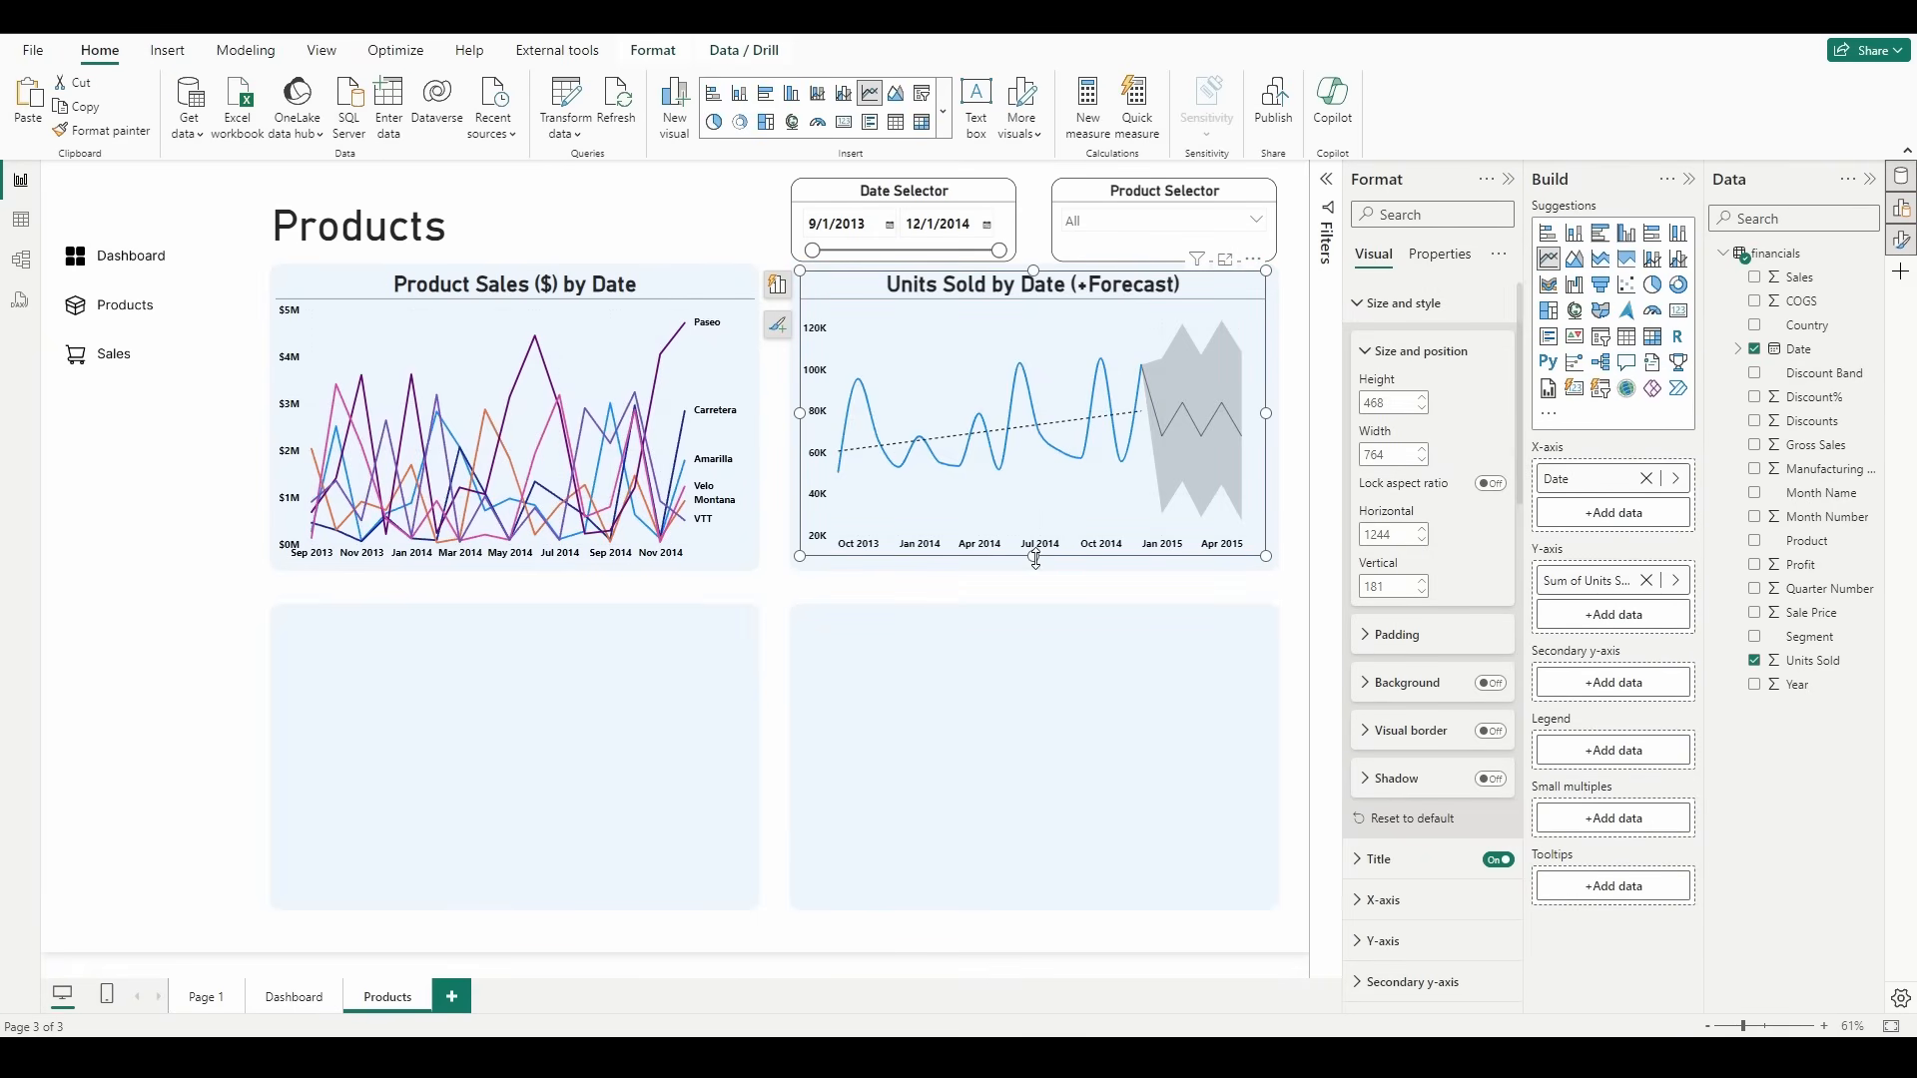
pyautogui.click(1034, 666)
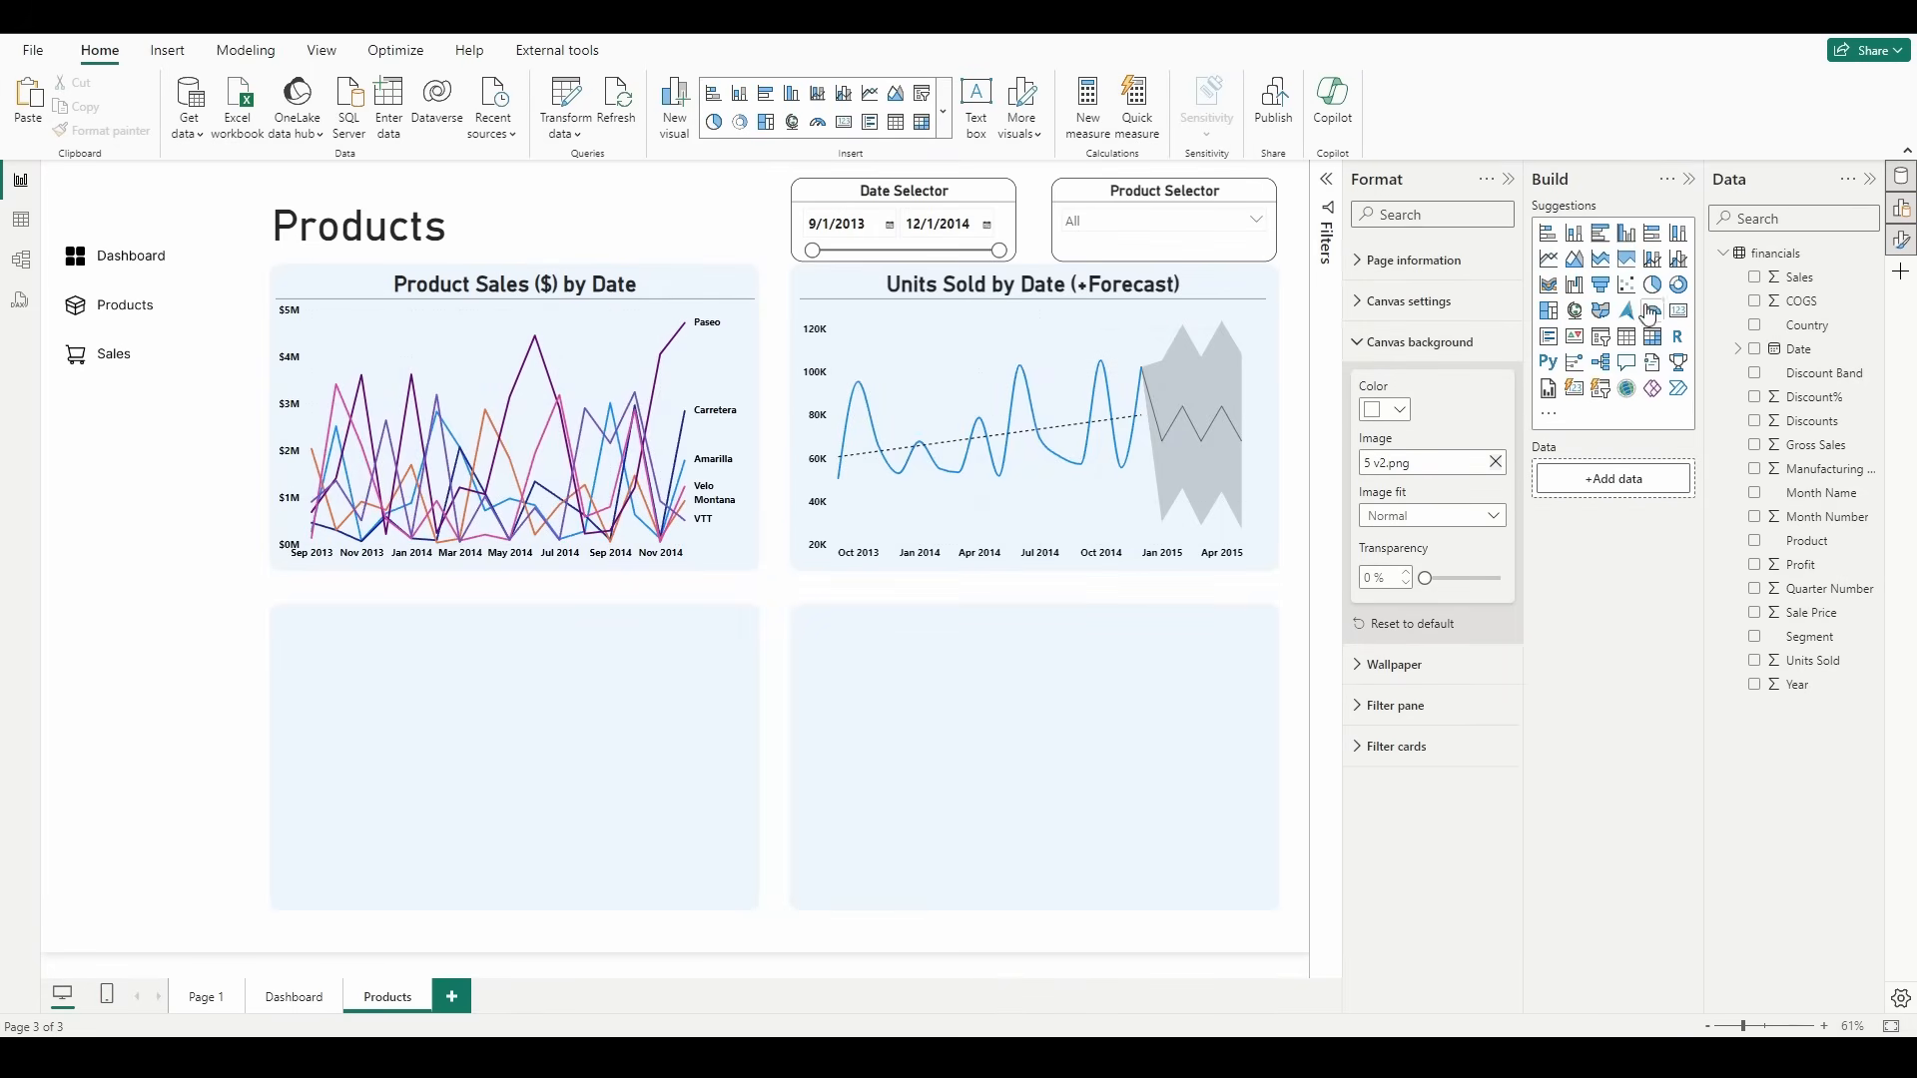
# Step: Insert a clustered column chart fitted to the page's lower-right panel, with Country as X-axis, Sales as Y-axis and Product as legend
pyautogui.click(1627, 238)
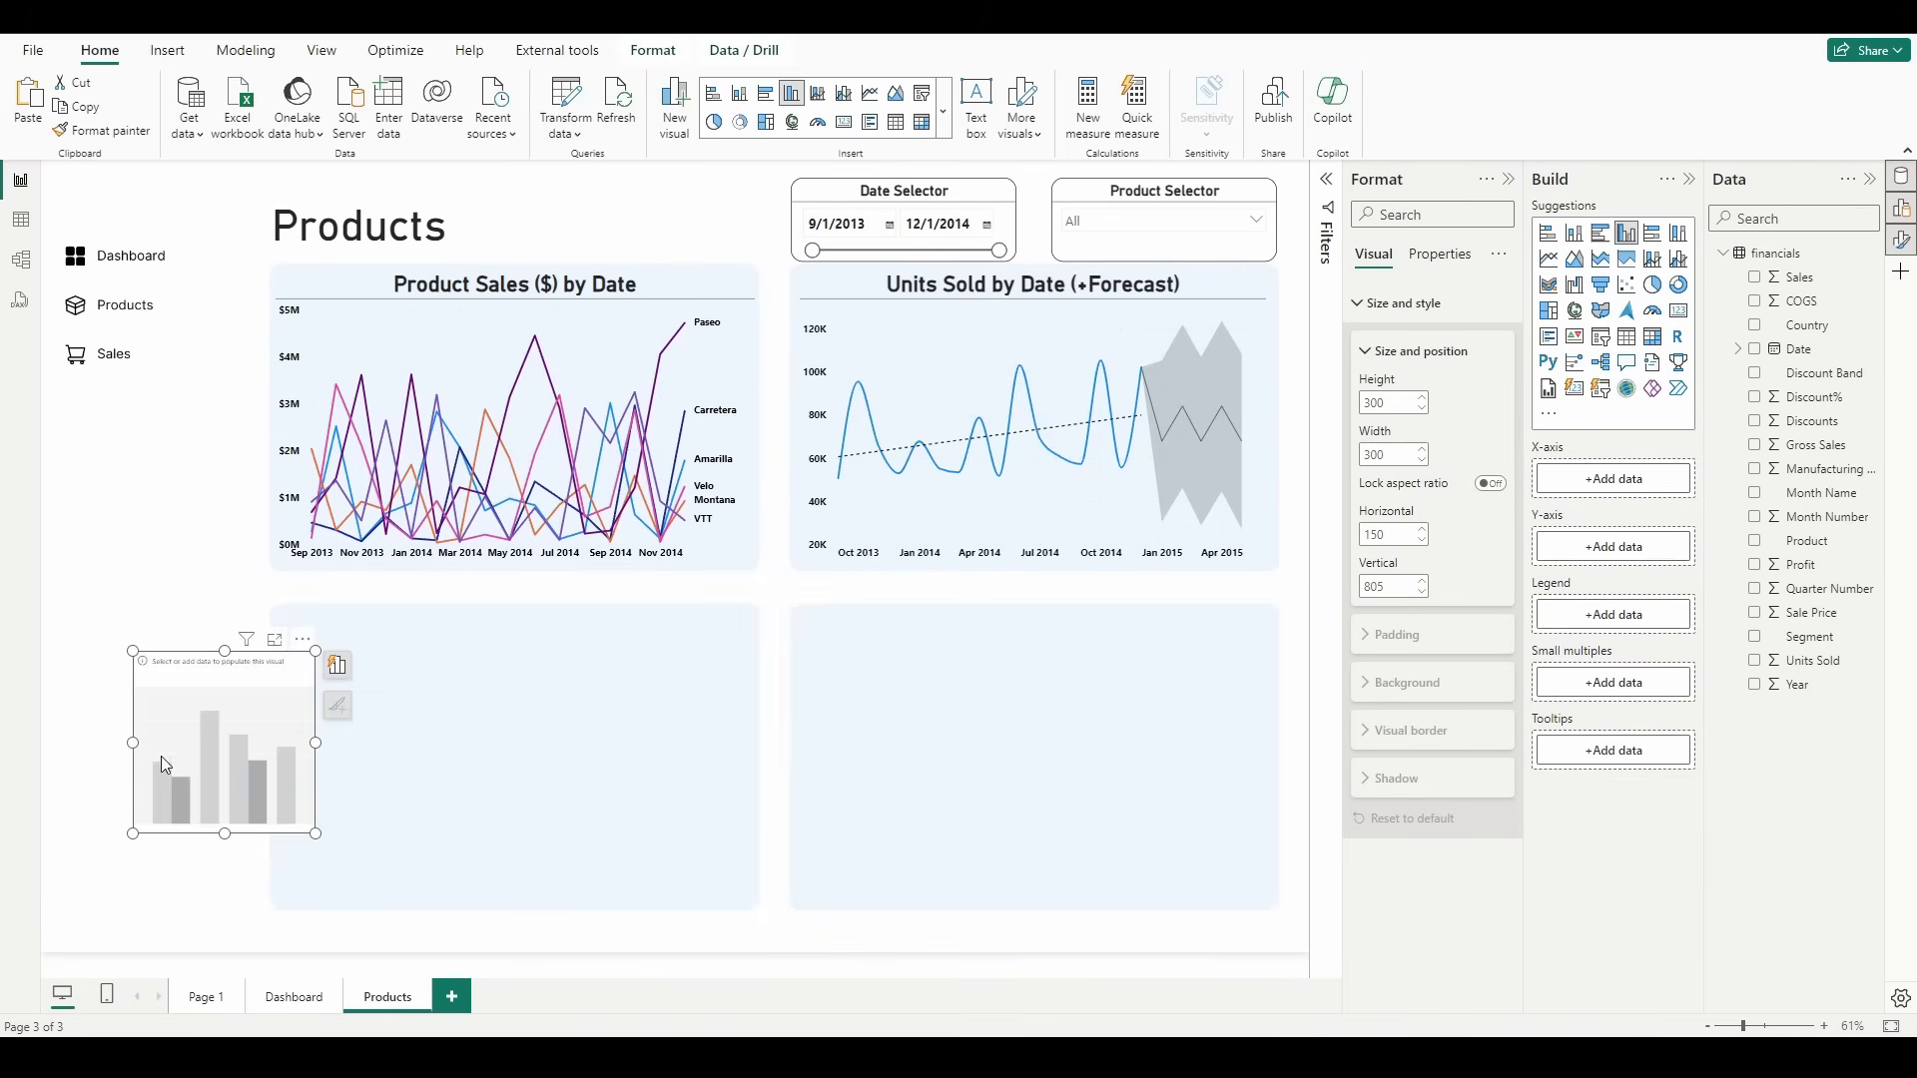
pyautogui.moveTo(159, 756); pyautogui.dragTo(839, 709)
pyautogui.moveTo(985, 791); pyautogui.dragTo(1278, 909)
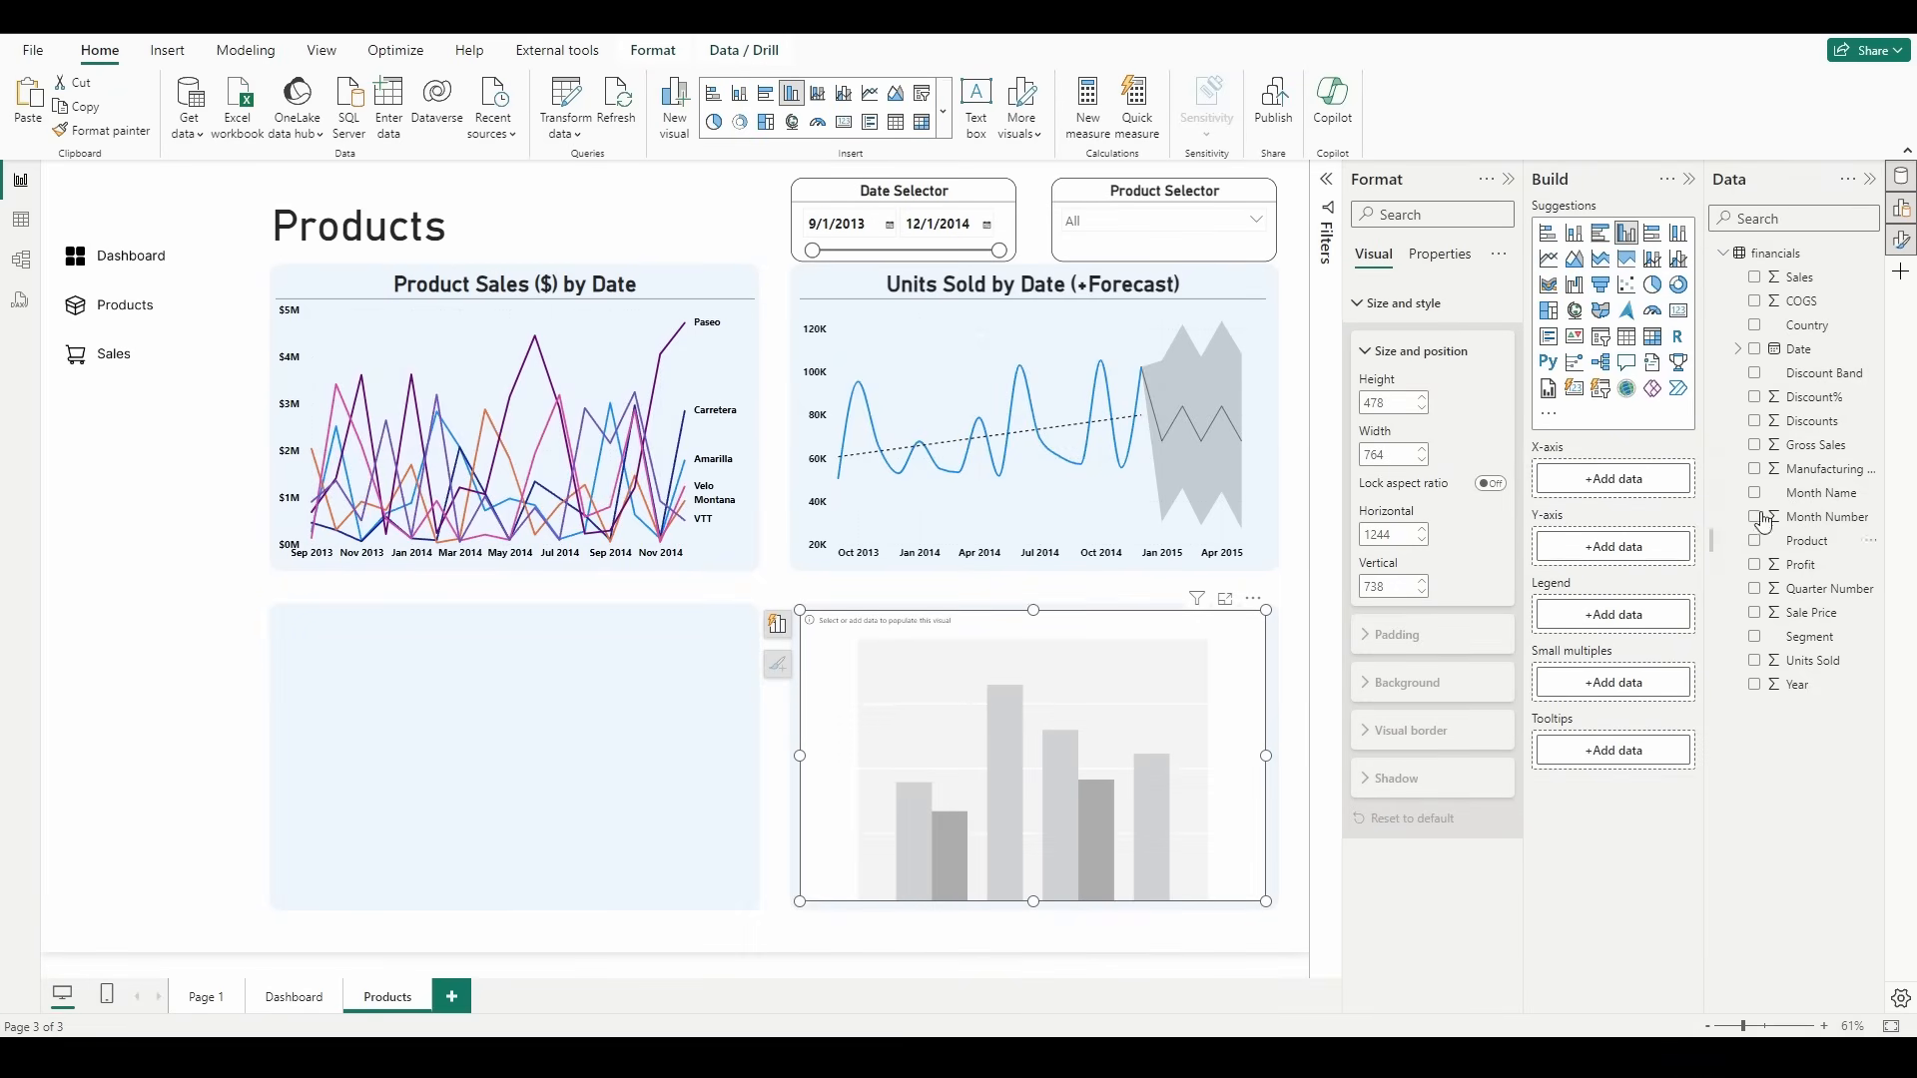
pyautogui.moveTo(1823, 338); pyautogui.dragTo(1634, 491)
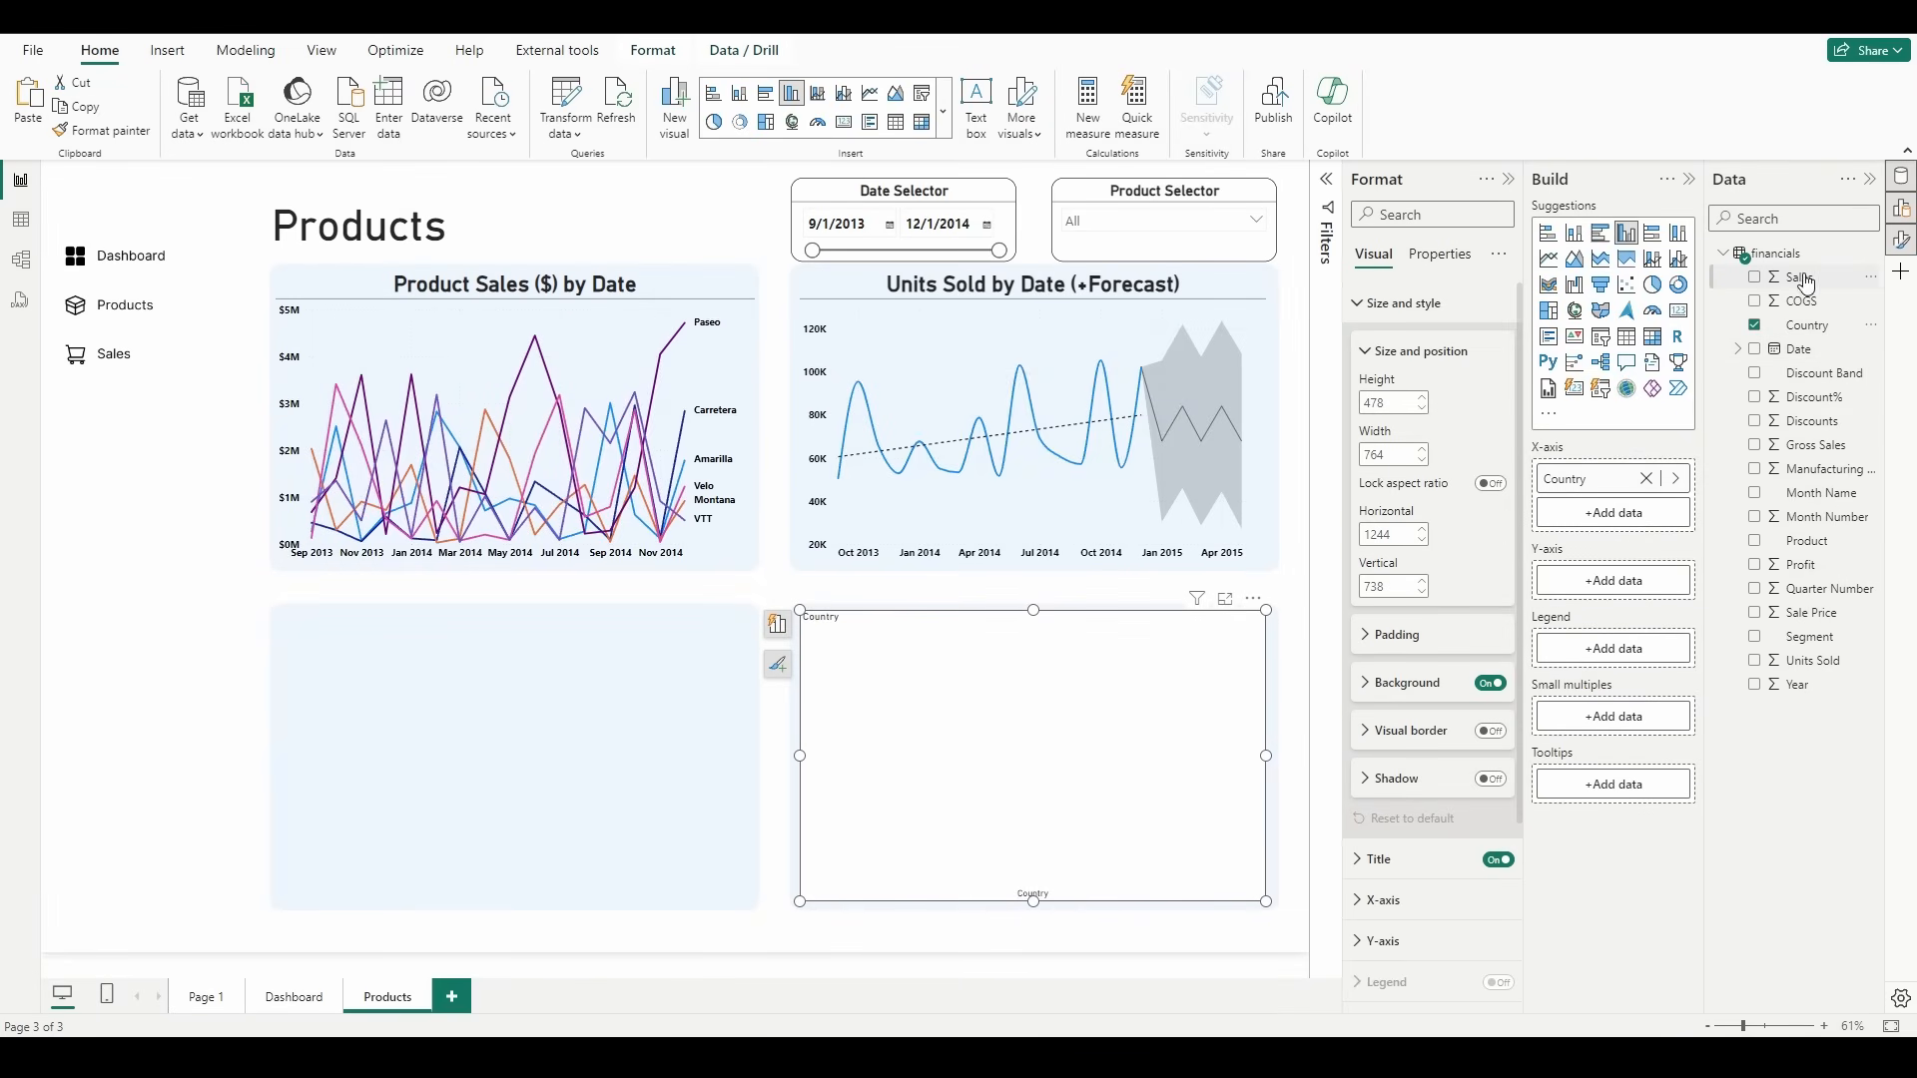
pyautogui.moveTo(1799, 277); pyautogui.dragTo(1619, 589)
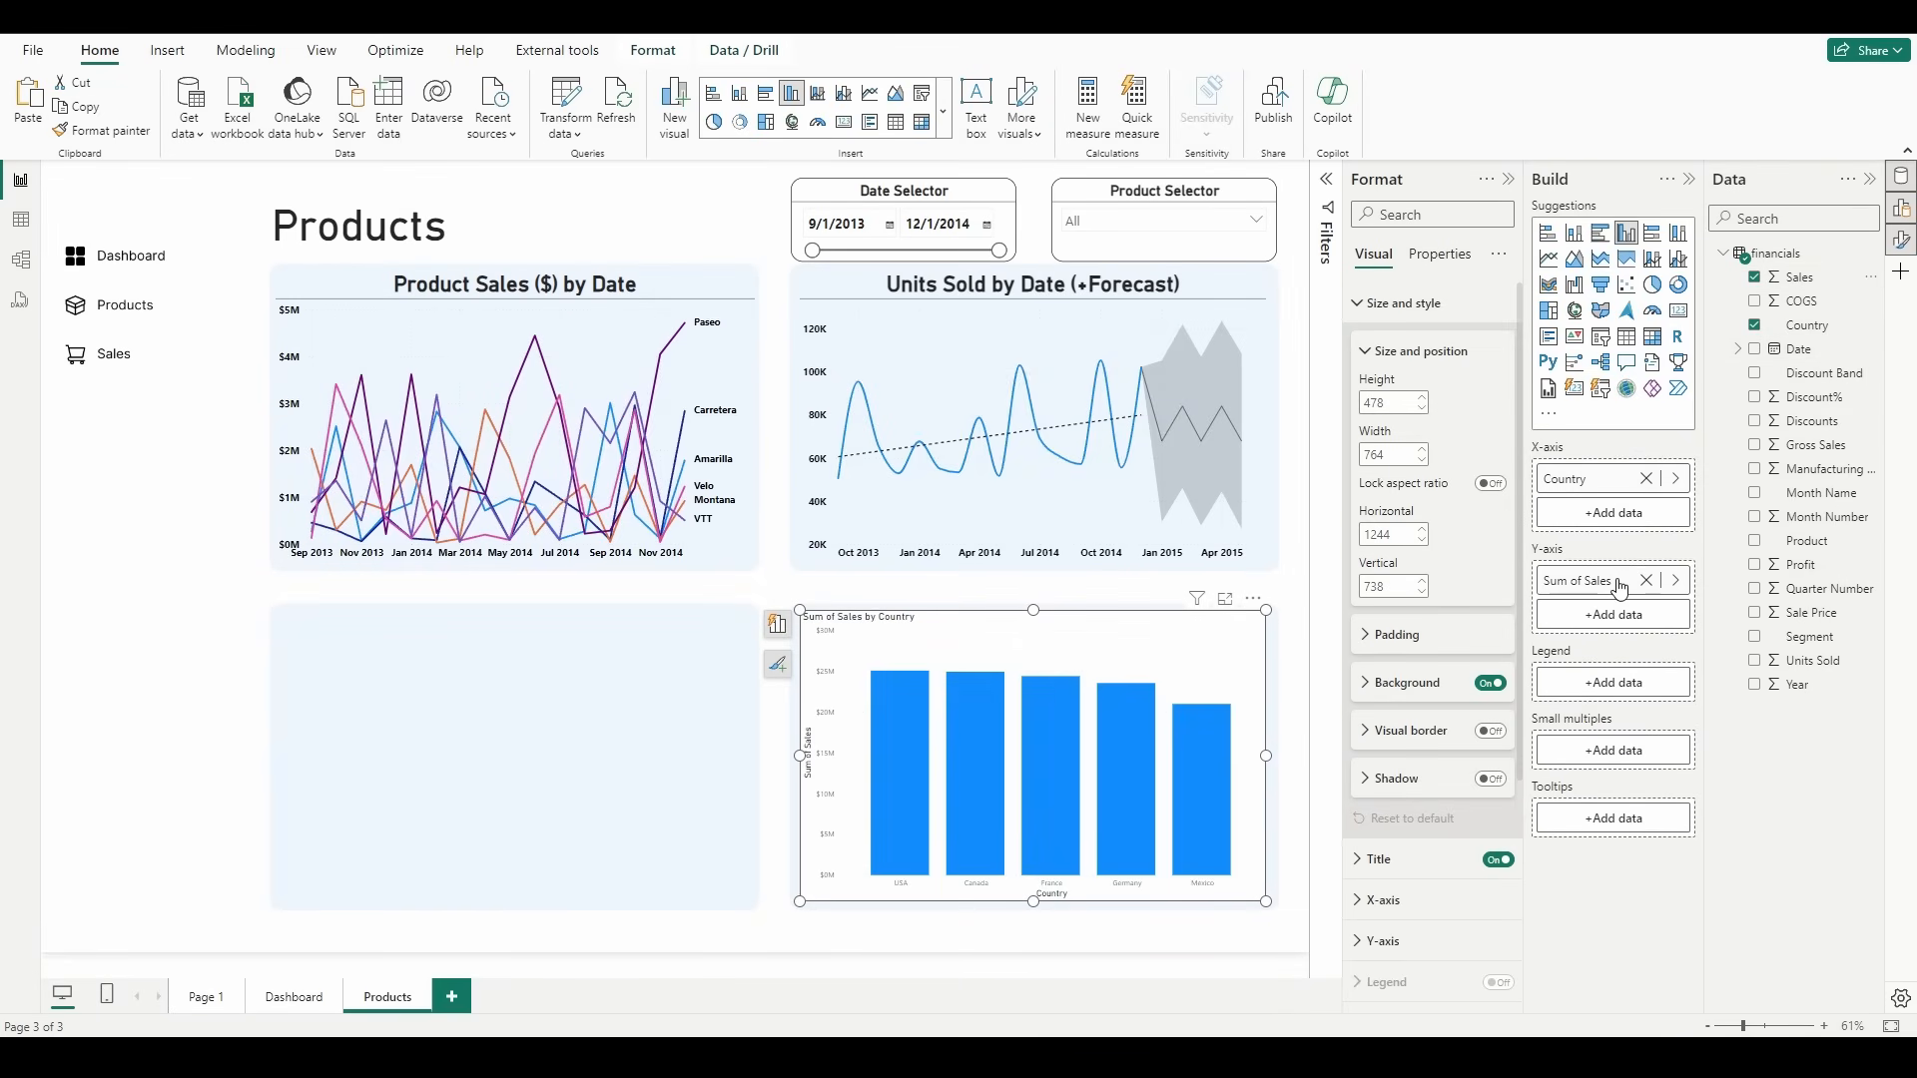
pyautogui.moveTo(1815, 545); pyautogui.dragTo(1656, 689)
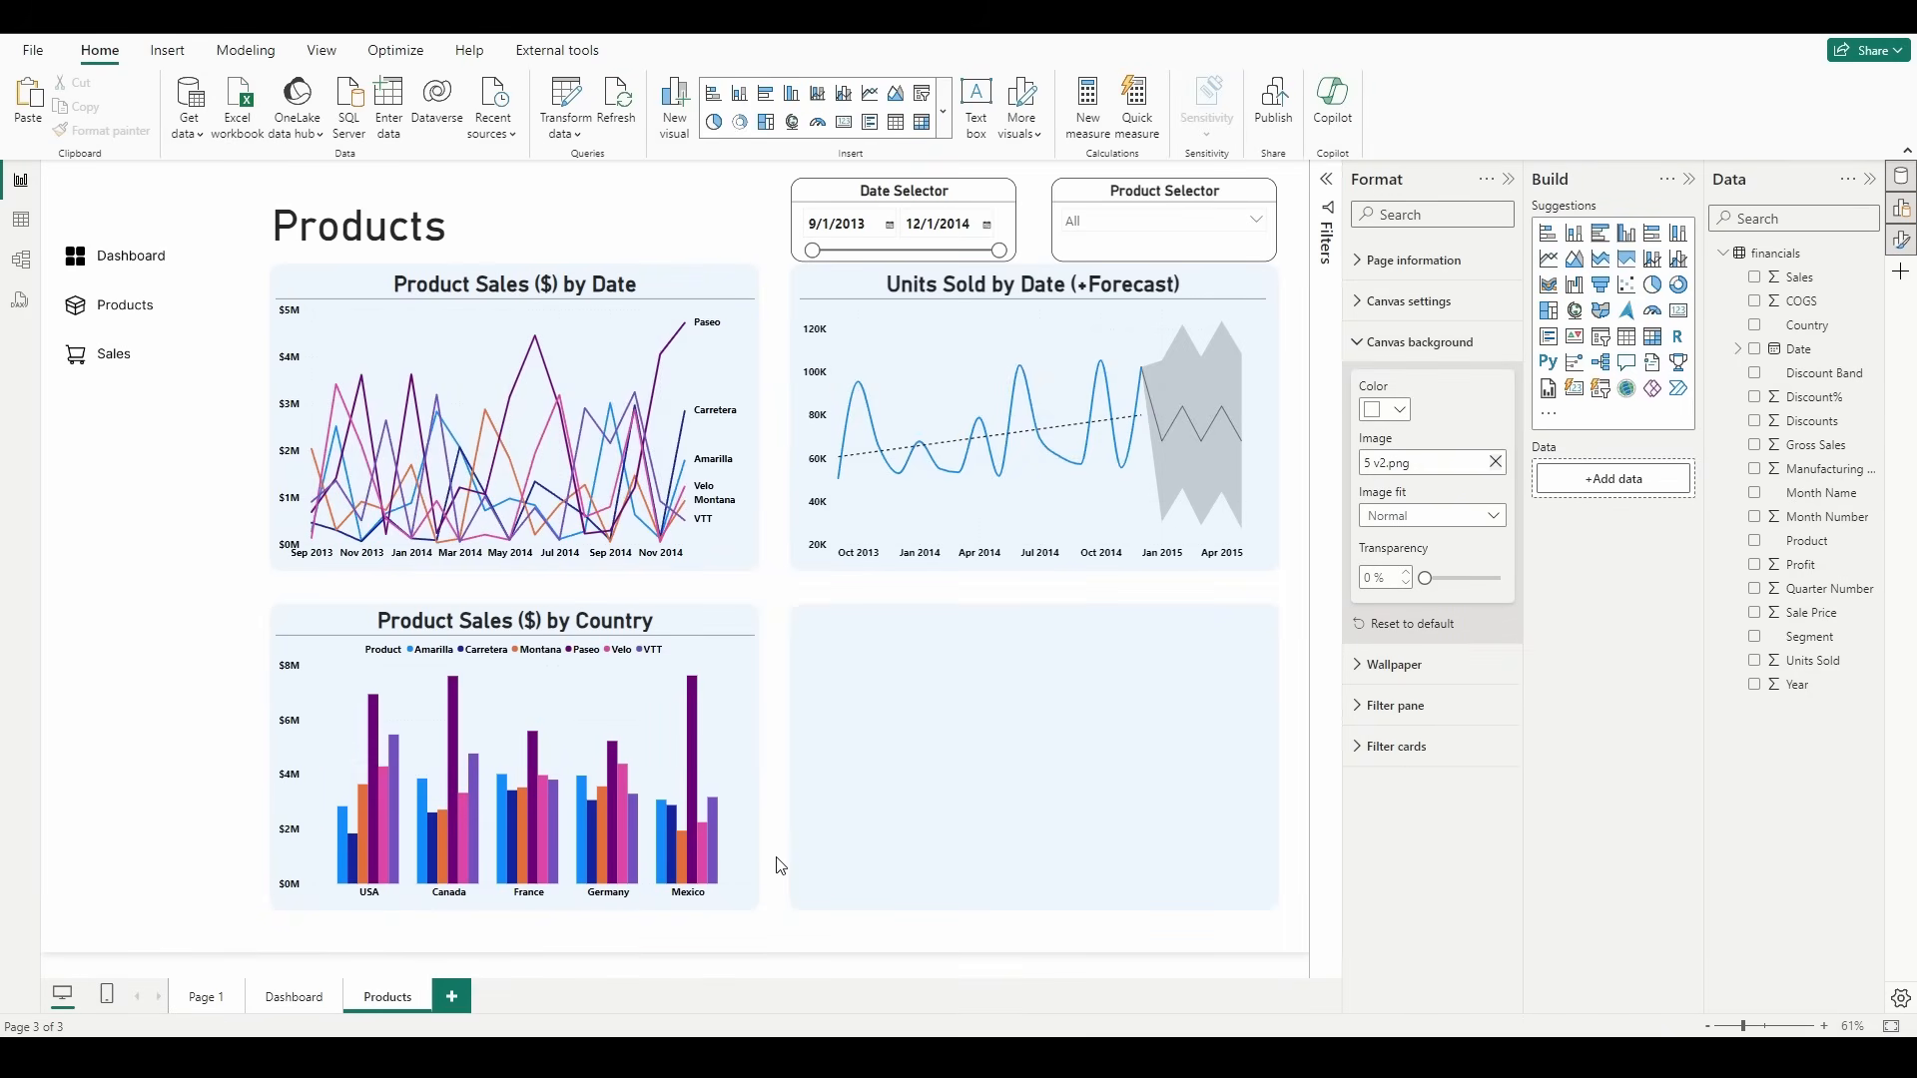
# Step: Insert a pie chart in the empty panel beside Product Sales by Country, with Product as legend and Discounts as values
pyautogui.click(1652, 284)
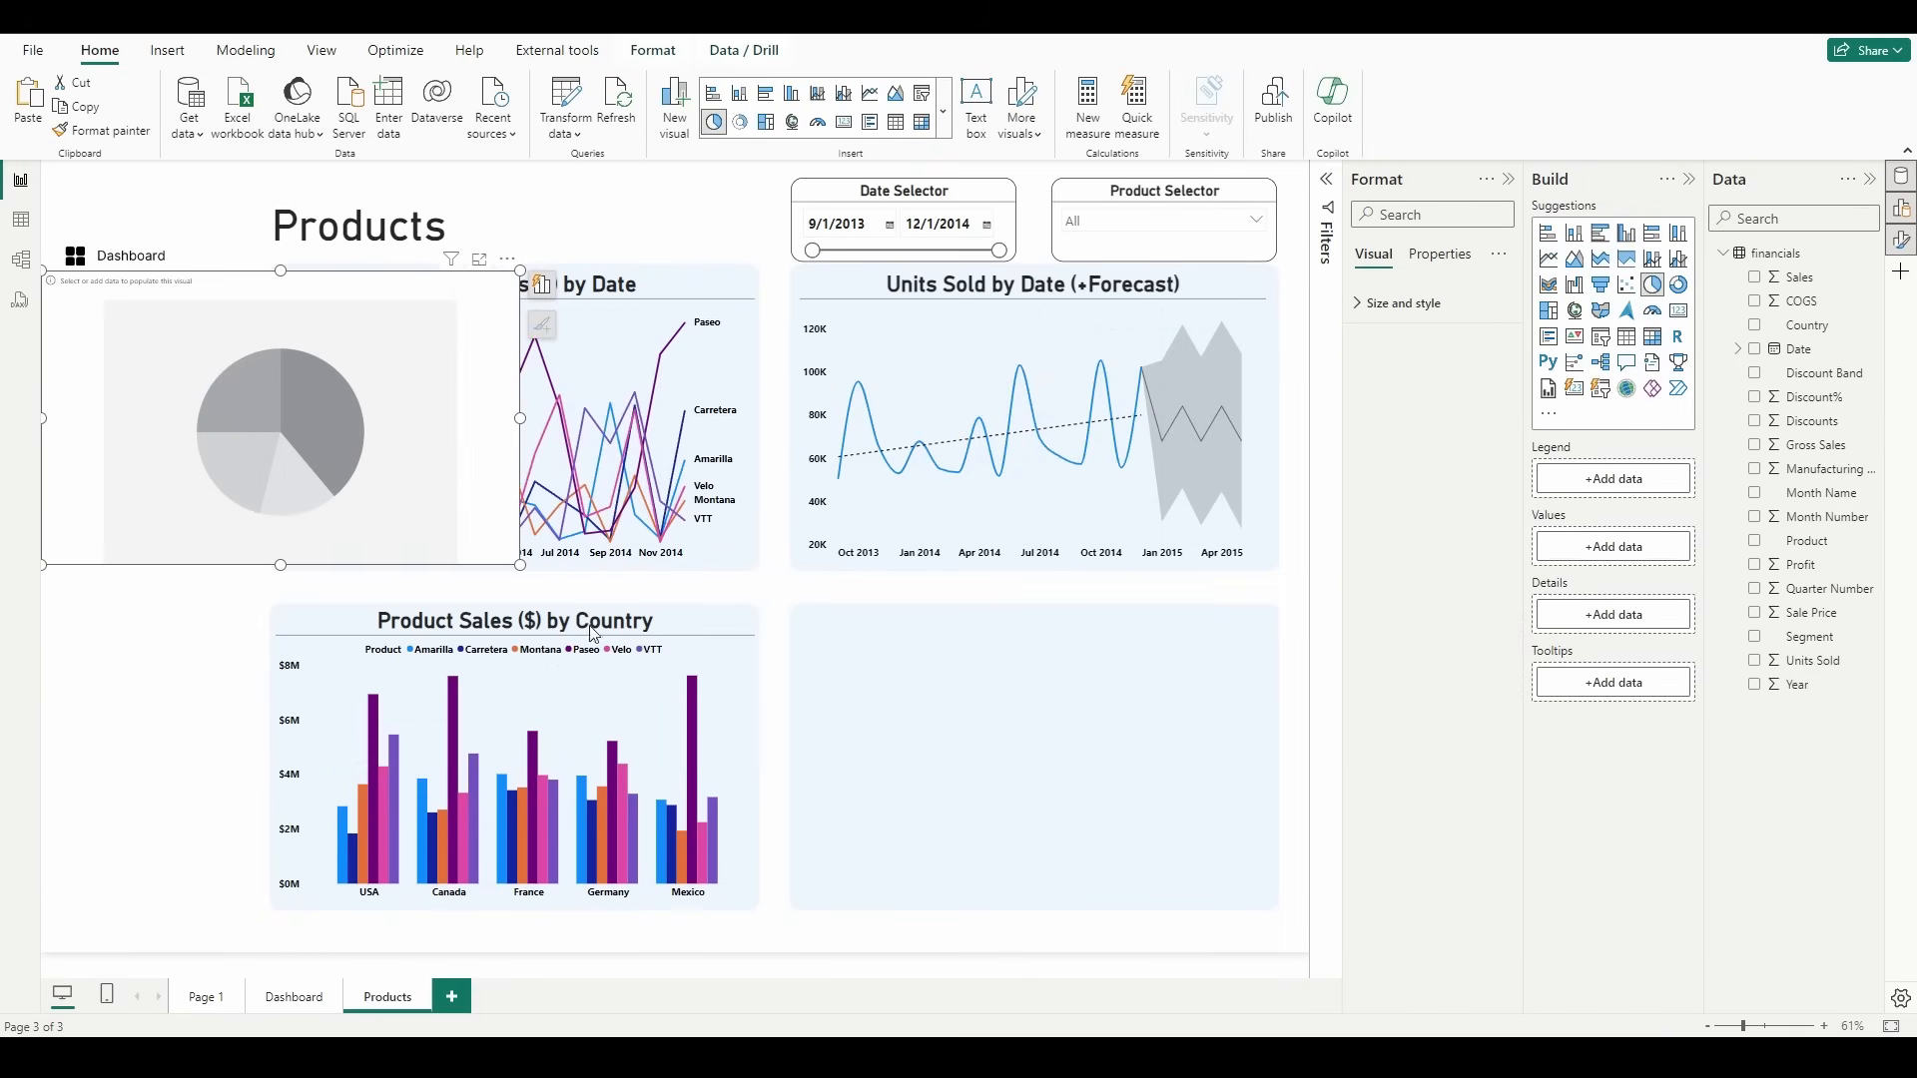
pyautogui.moveTo(261, 434); pyautogui.dragTo(1007, 770)
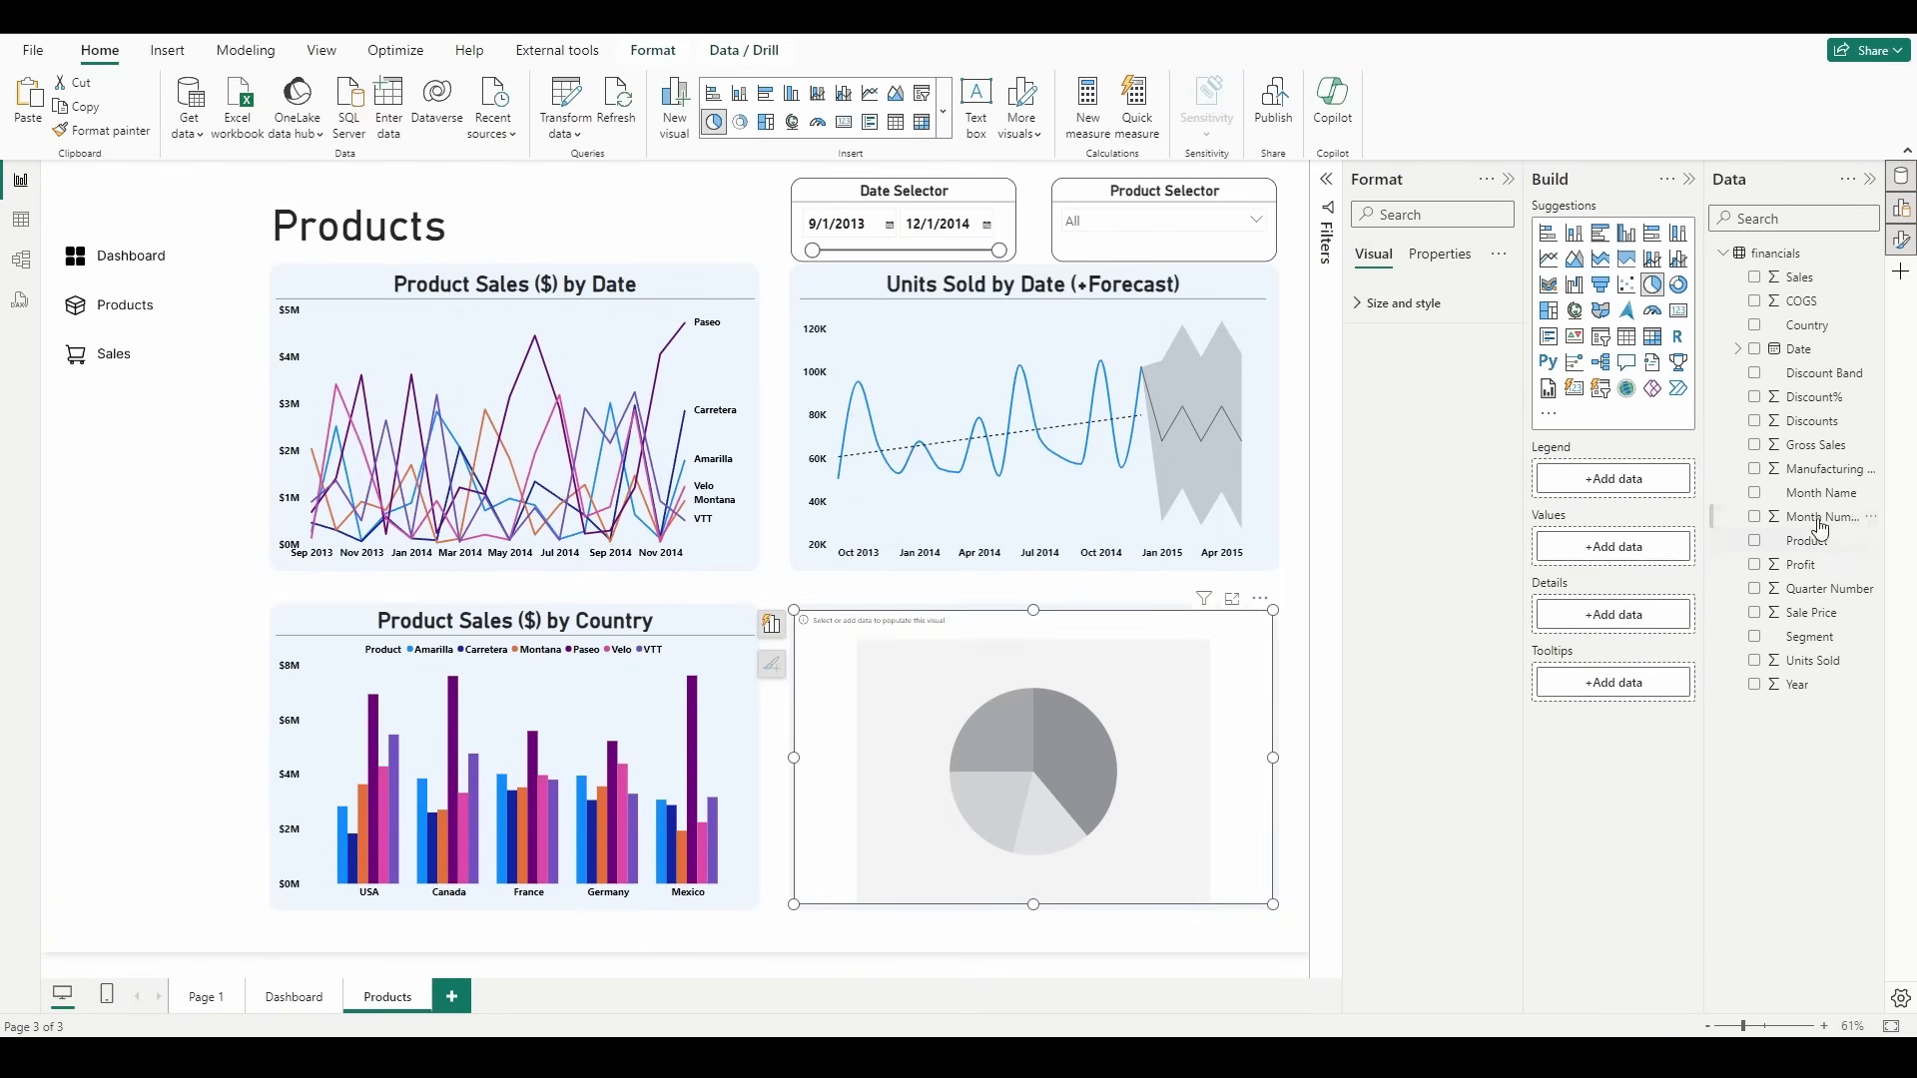
pyautogui.moveTo(1812, 542); pyautogui.dragTo(1647, 486)
pyautogui.moveTo(1812, 422); pyautogui.dragTo(1657, 589)
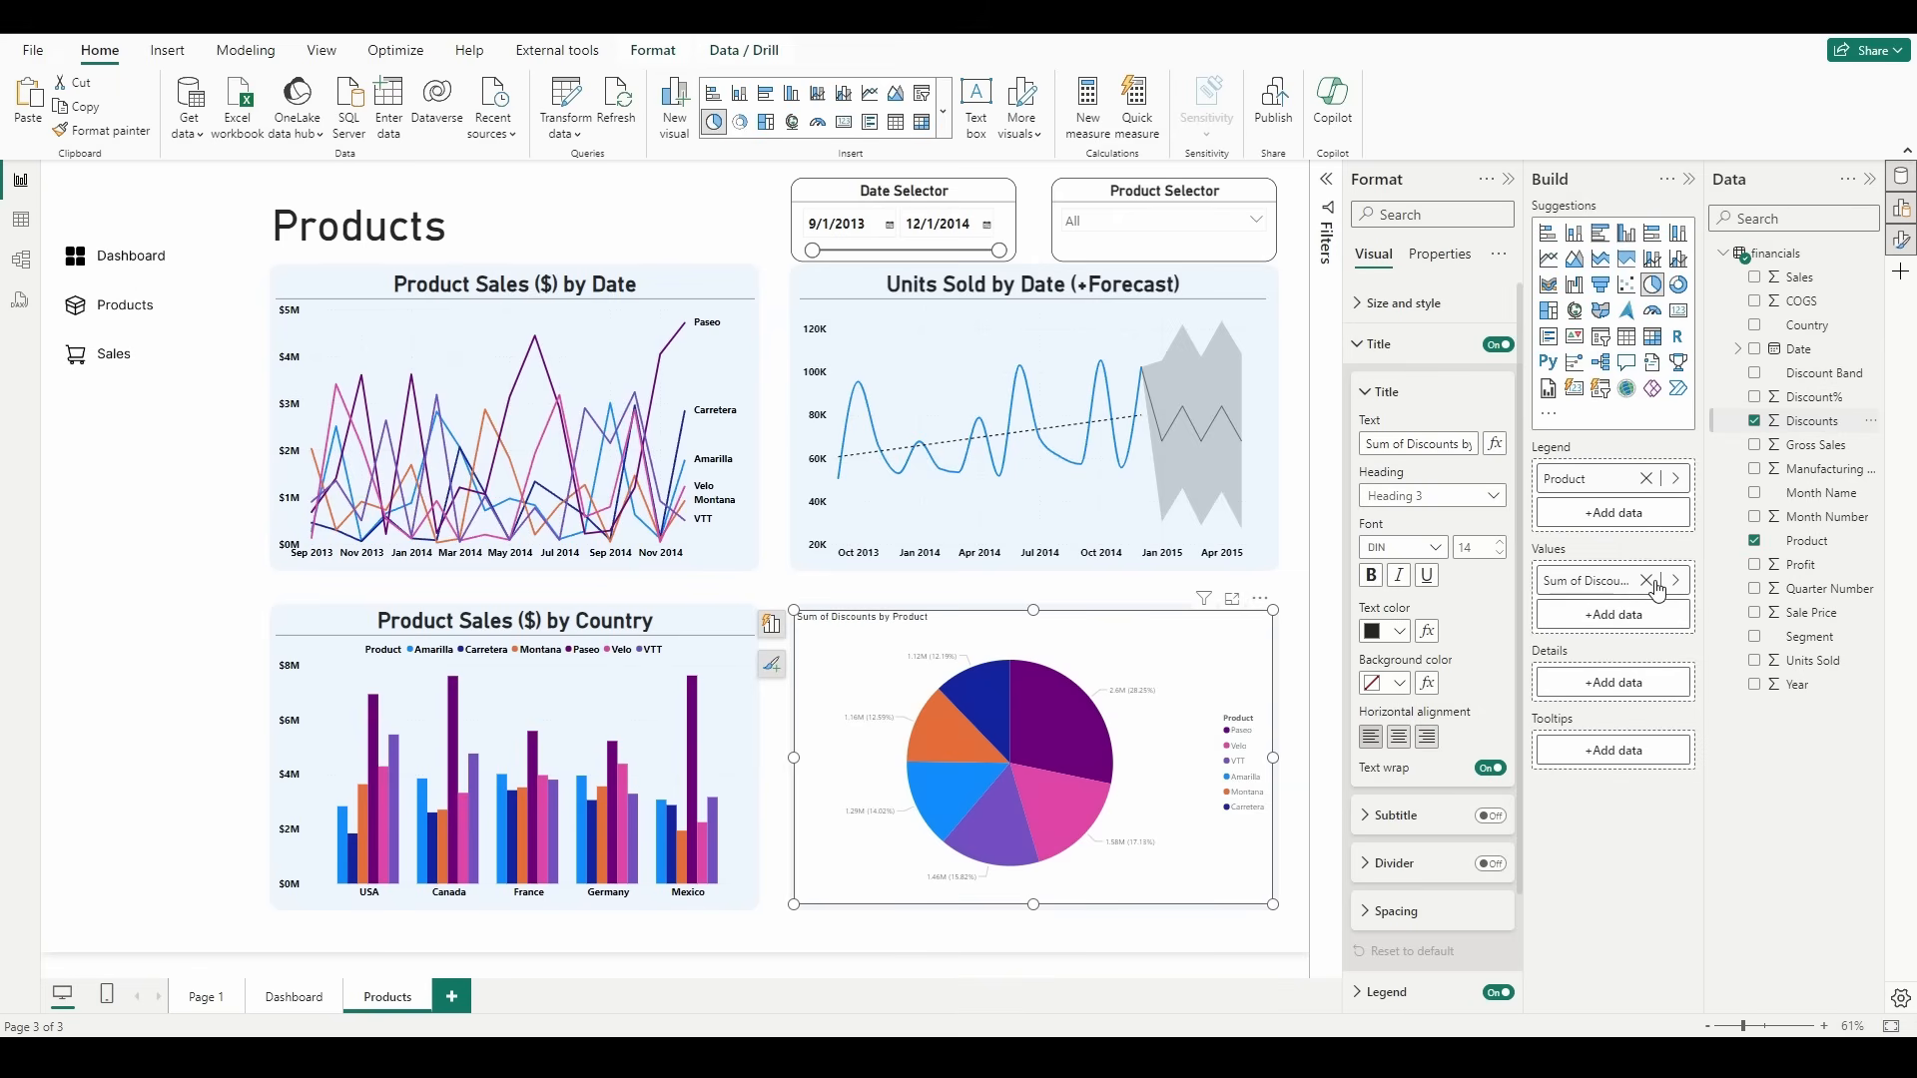
pyautogui.click(1298, 739)
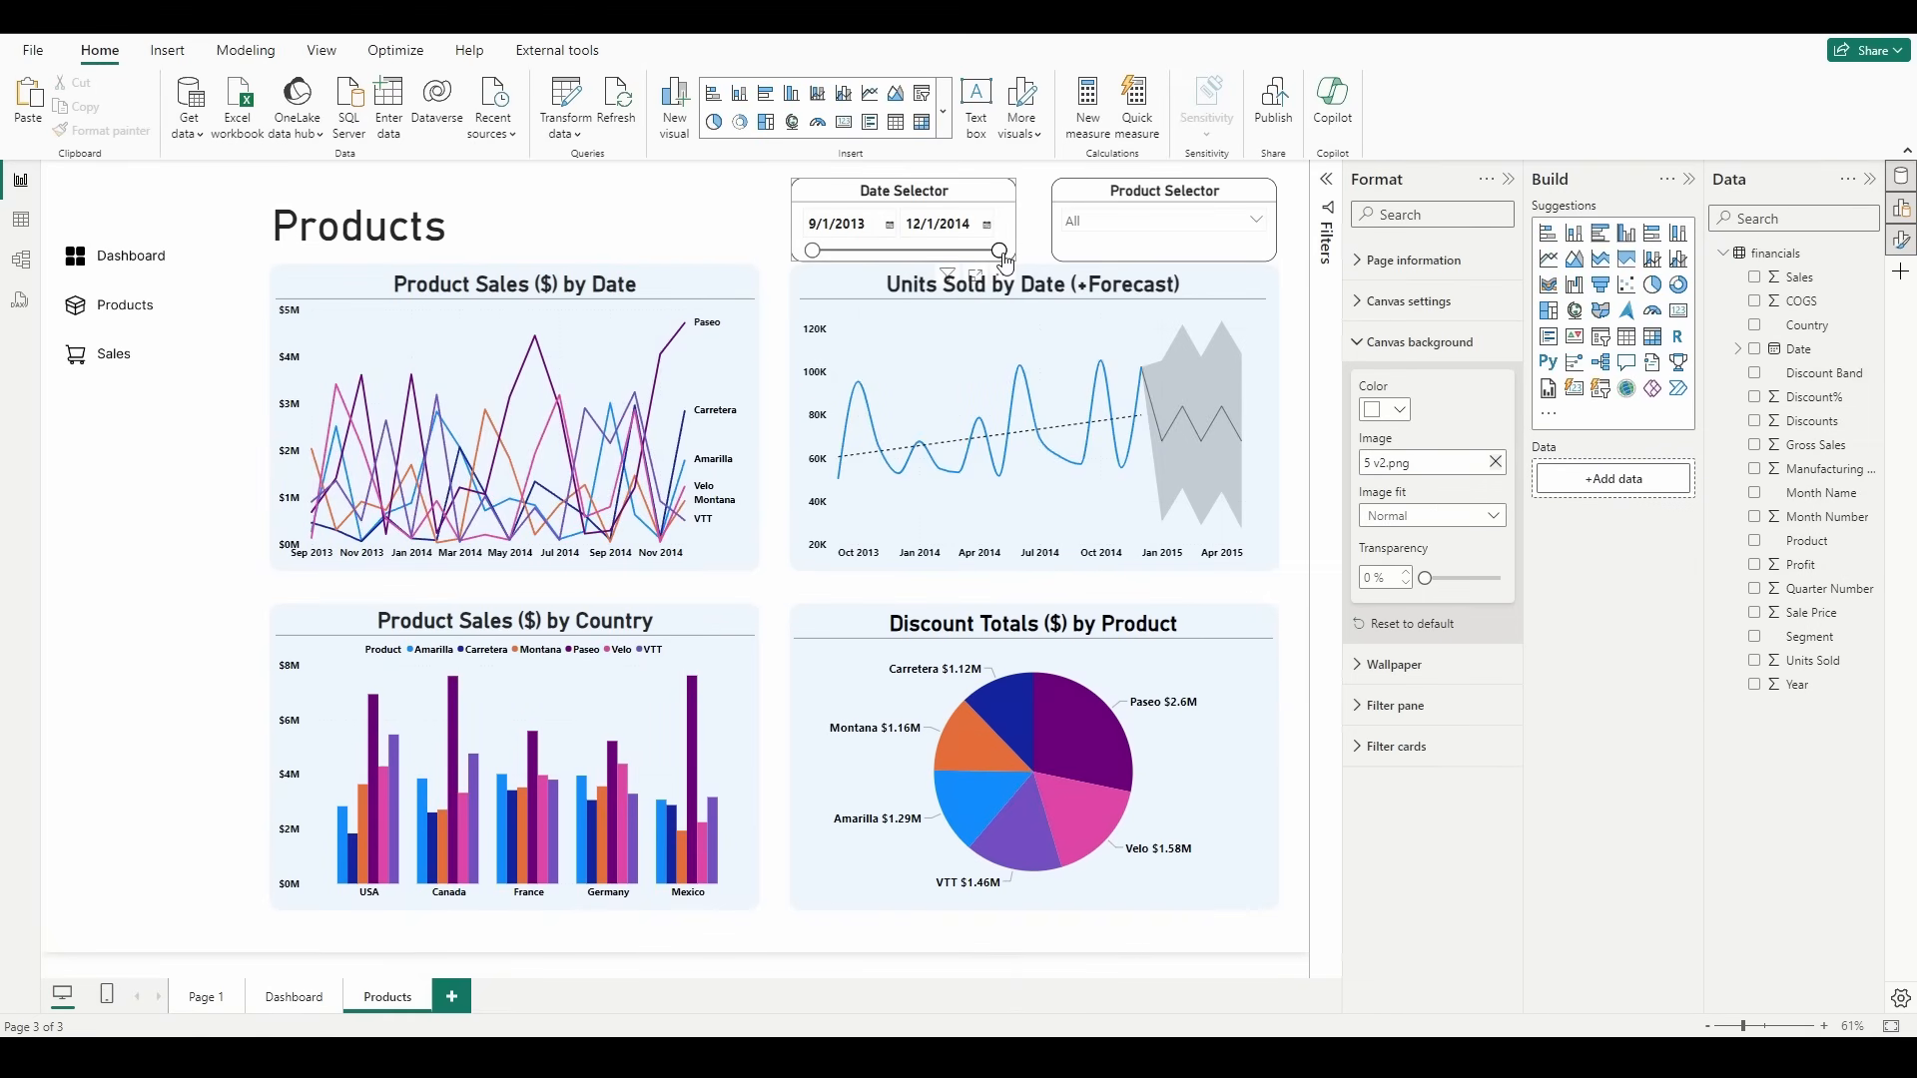
# Step: Test the slicers by ending the date range at 9/9/2014, restoring 12/1/2014, and toggling Amarilla, Carretera and Montana on and off
pyautogui.moveTo(998, 250)
pyautogui.mouseDown()
pyautogui.moveTo(874, 253)
pyautogui.moveTo(965, 252)
pyautogui.mouseUp()
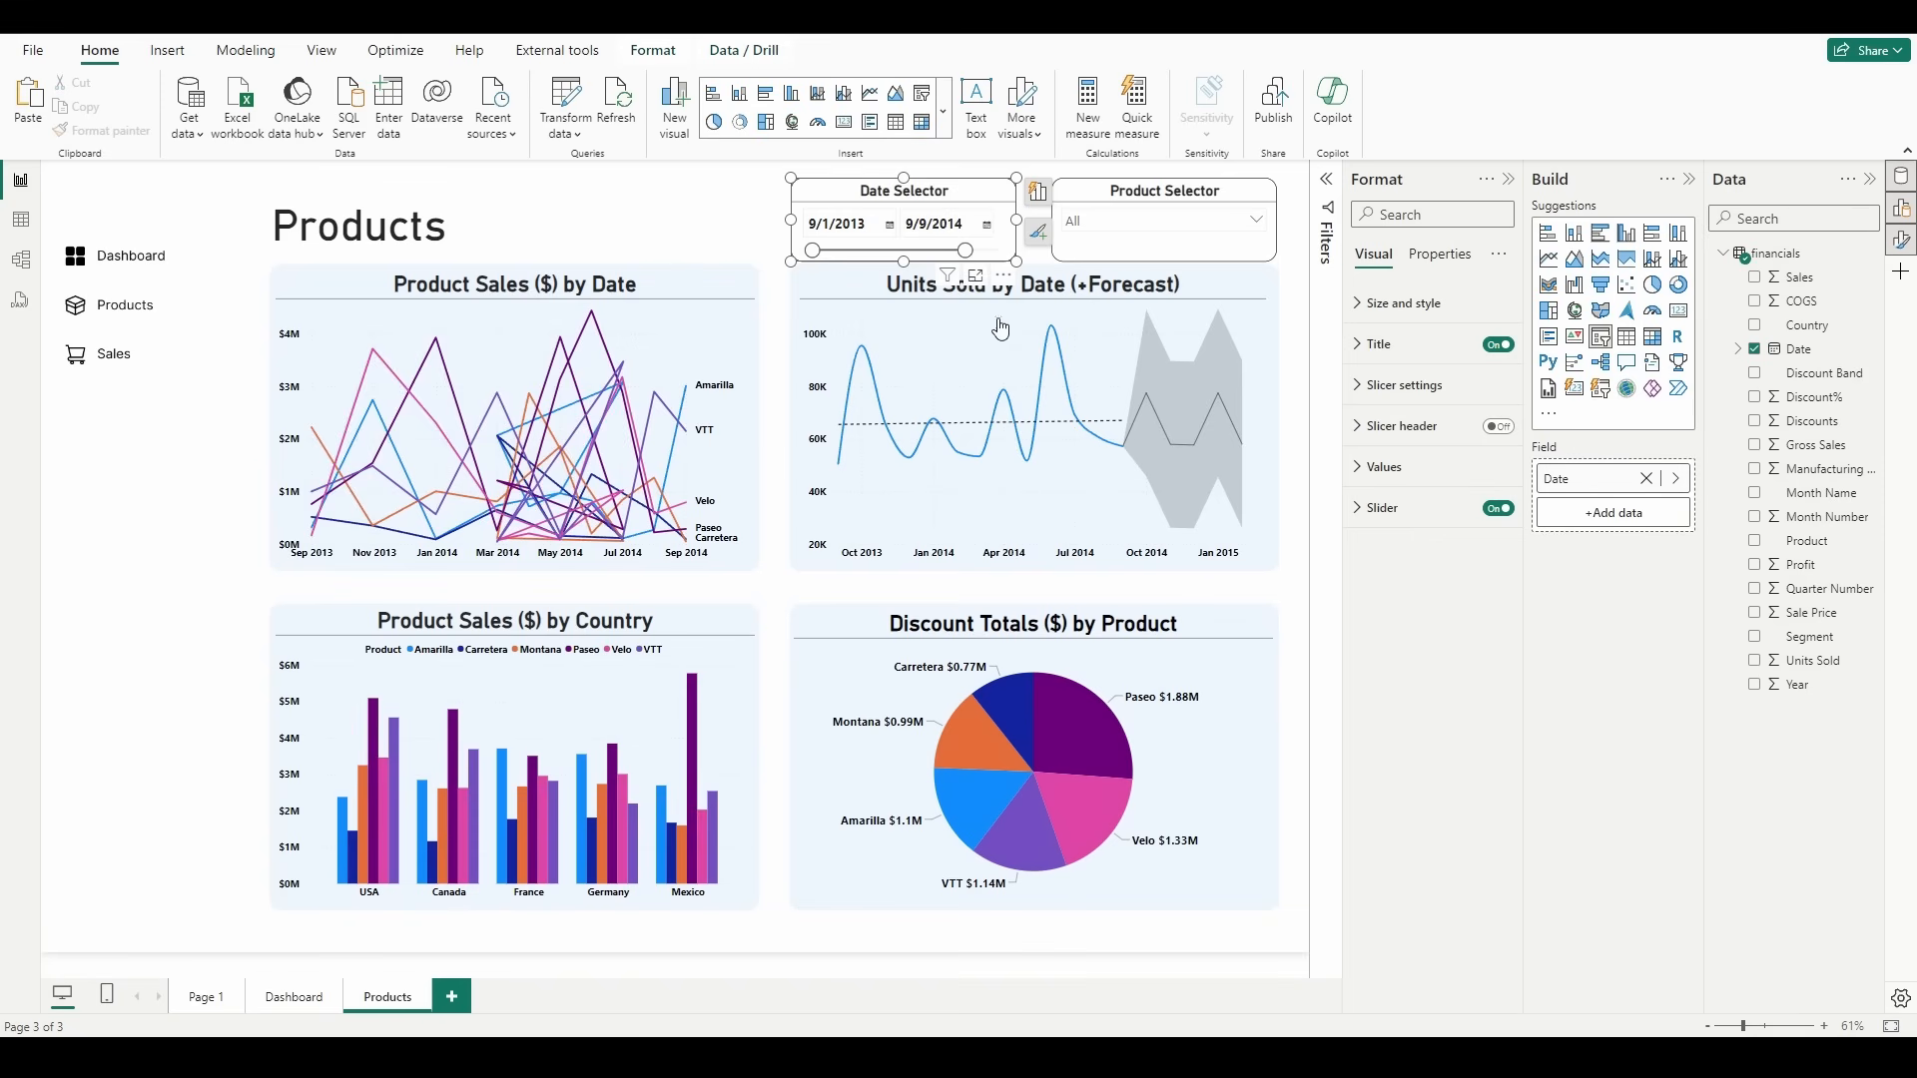
pyautogui.moveTo(970, 256); pyautogui.dragTo(1017, 255)
pyautogui.click(1256, 224)
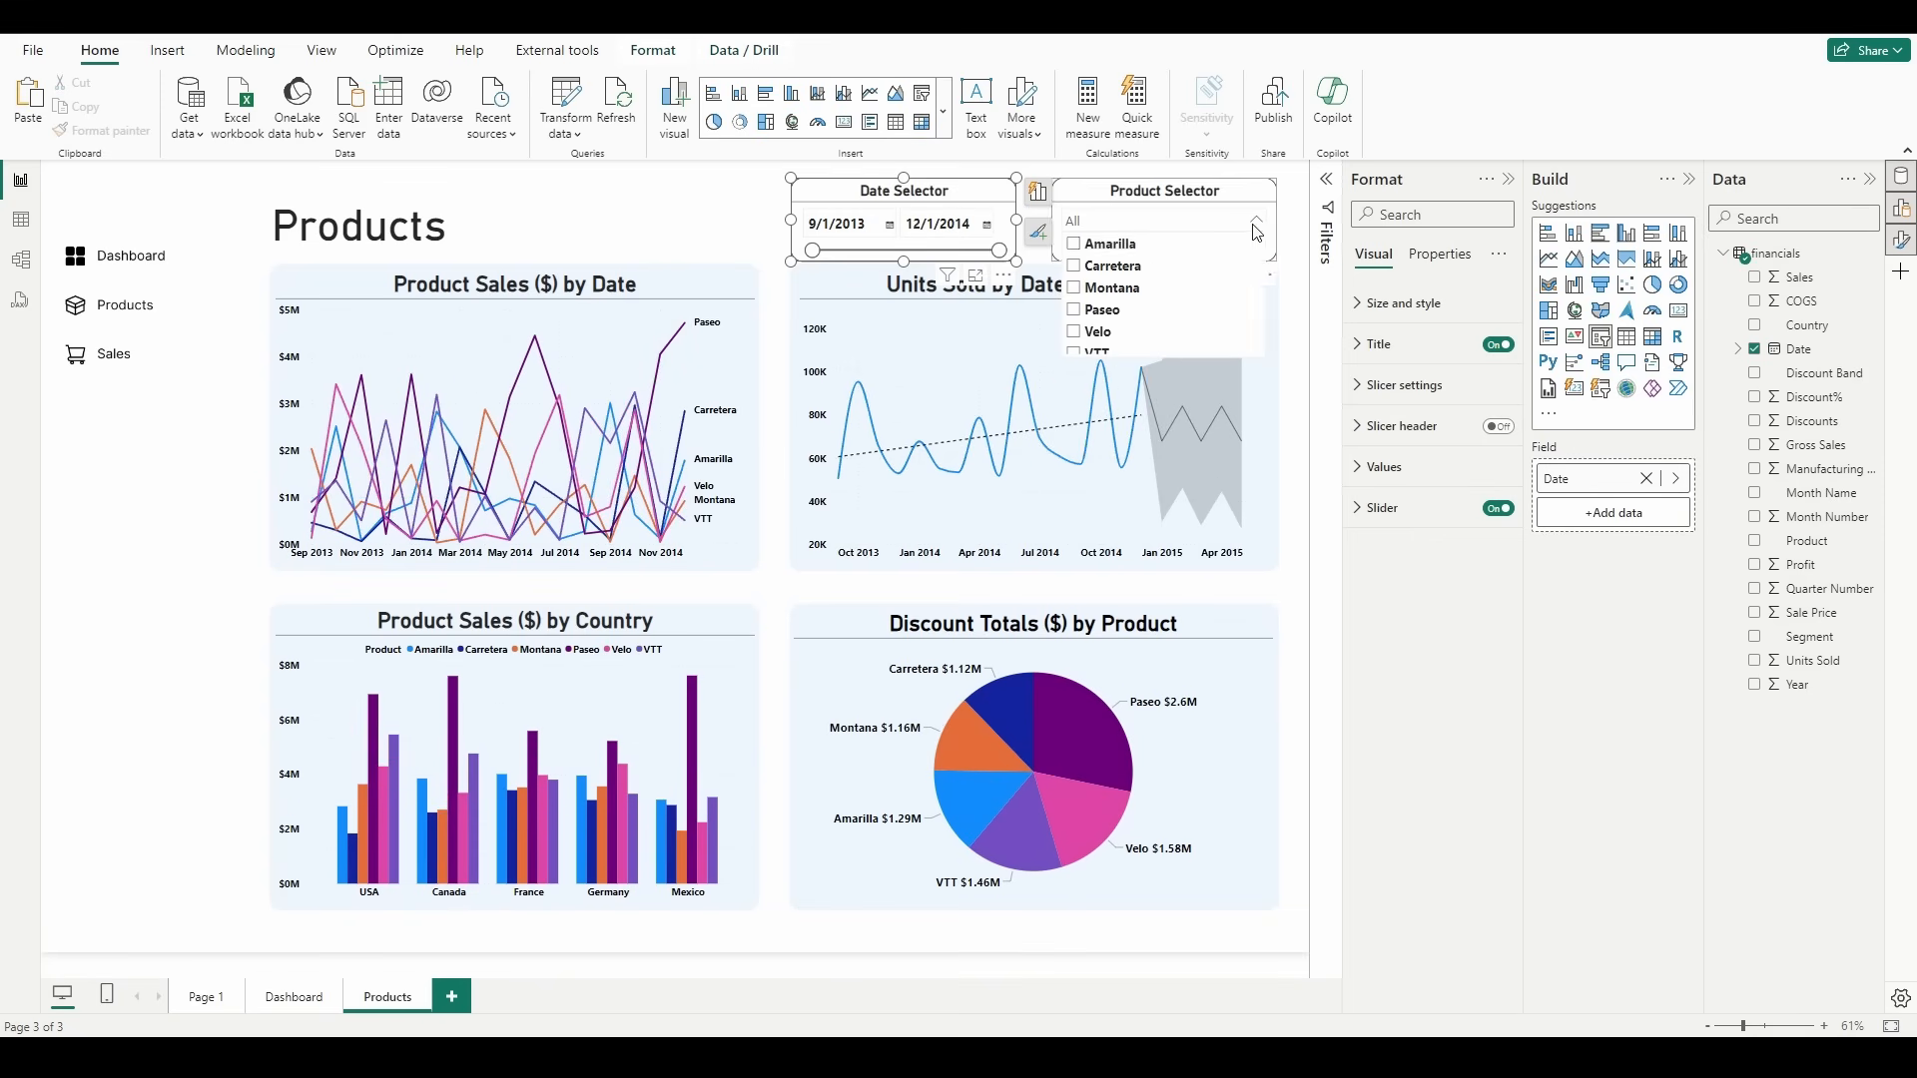
pyautogui.click(1125, 247)
pyautogui.click(1126, 250)
pyautogui.click(1125, 269)
pyautogui.click(1126, 272)
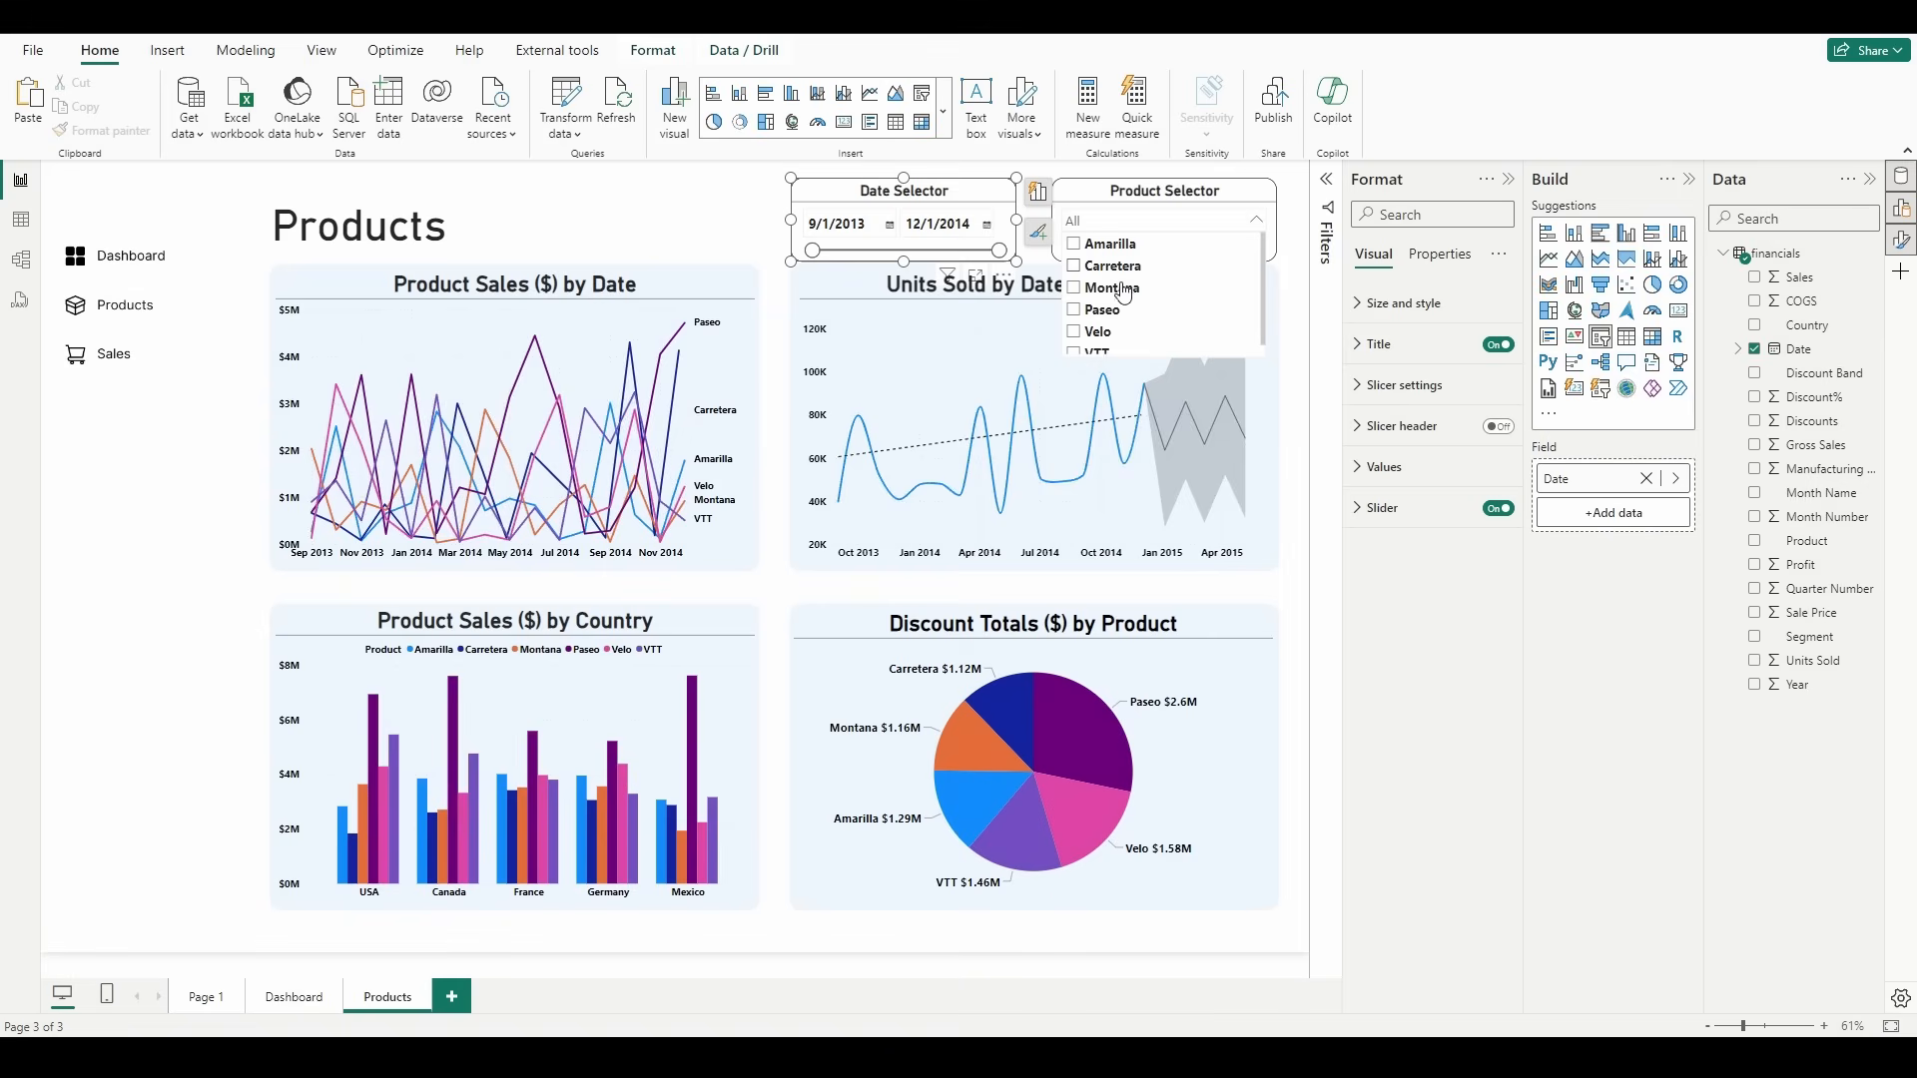
pyautogui.click(1122, 291)
pyautogui.click(1122, 294)
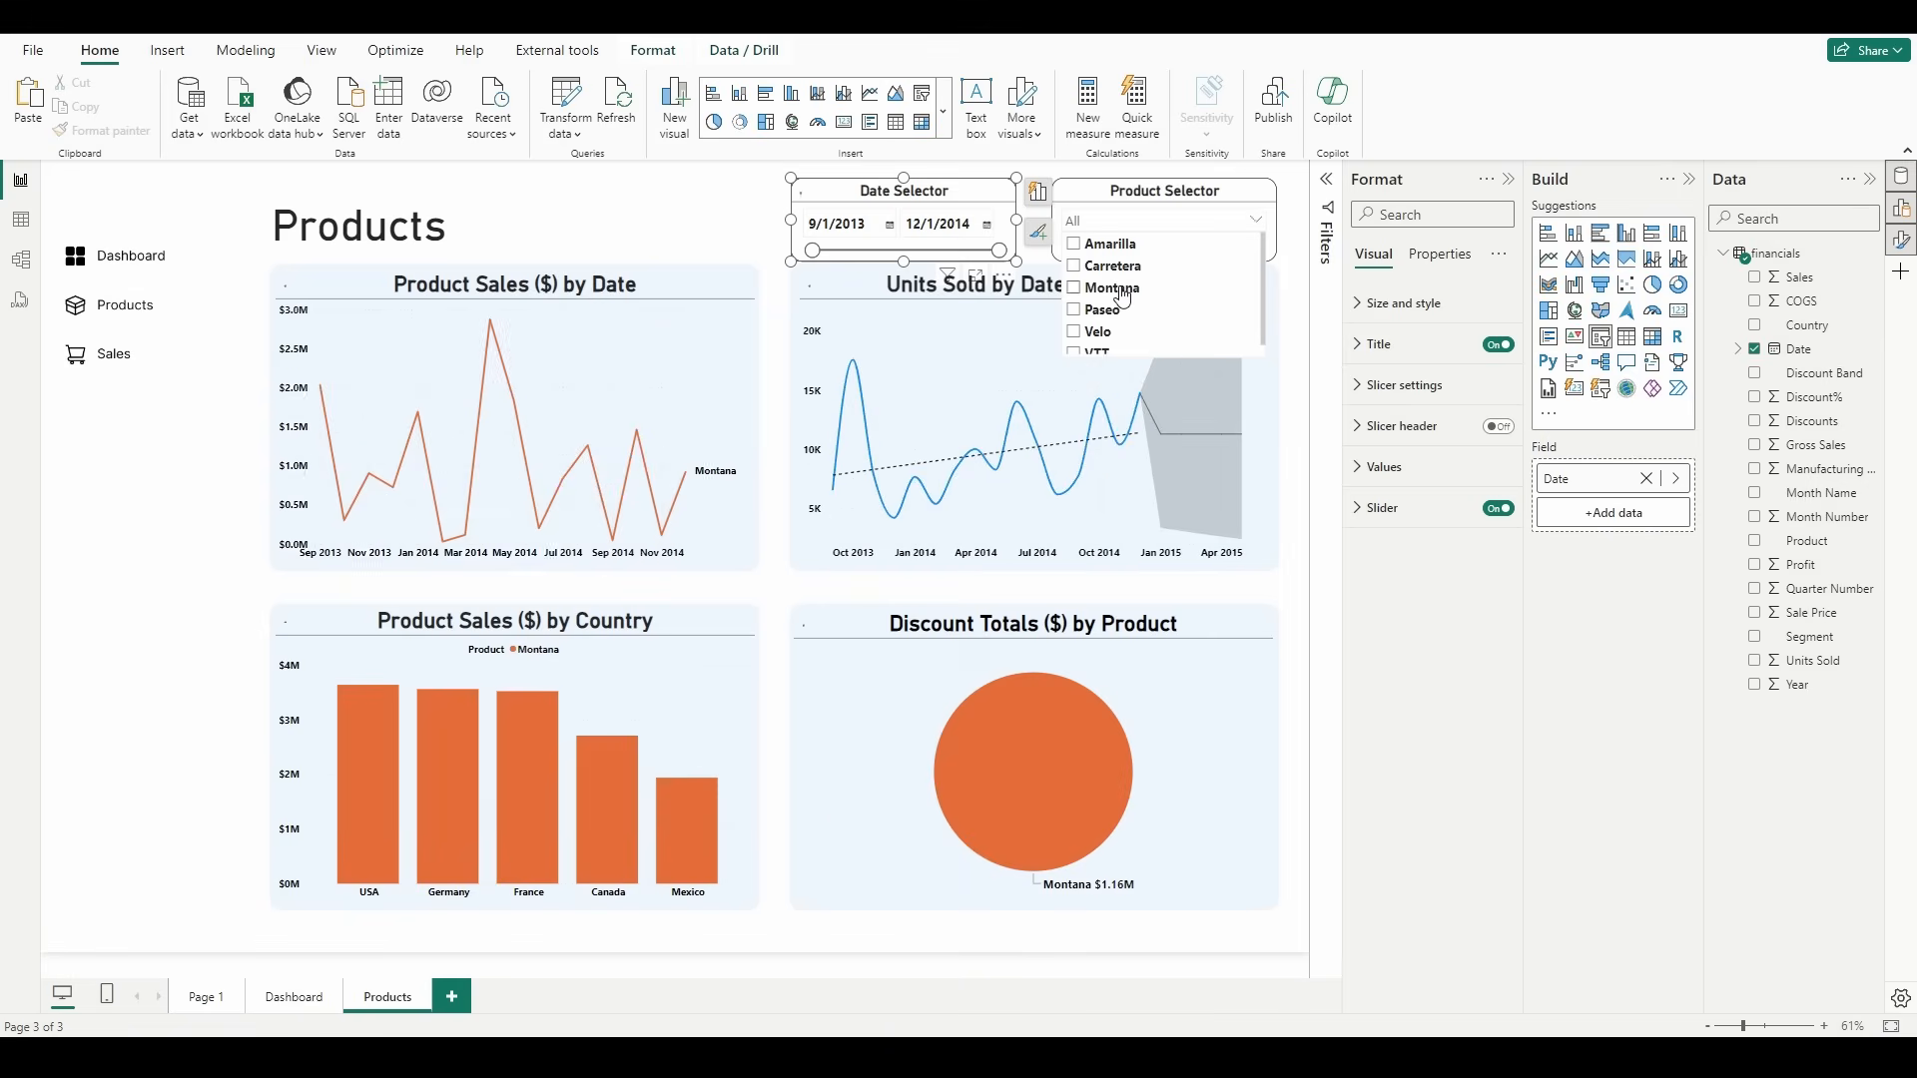
pyautogui.click(1191, 229)
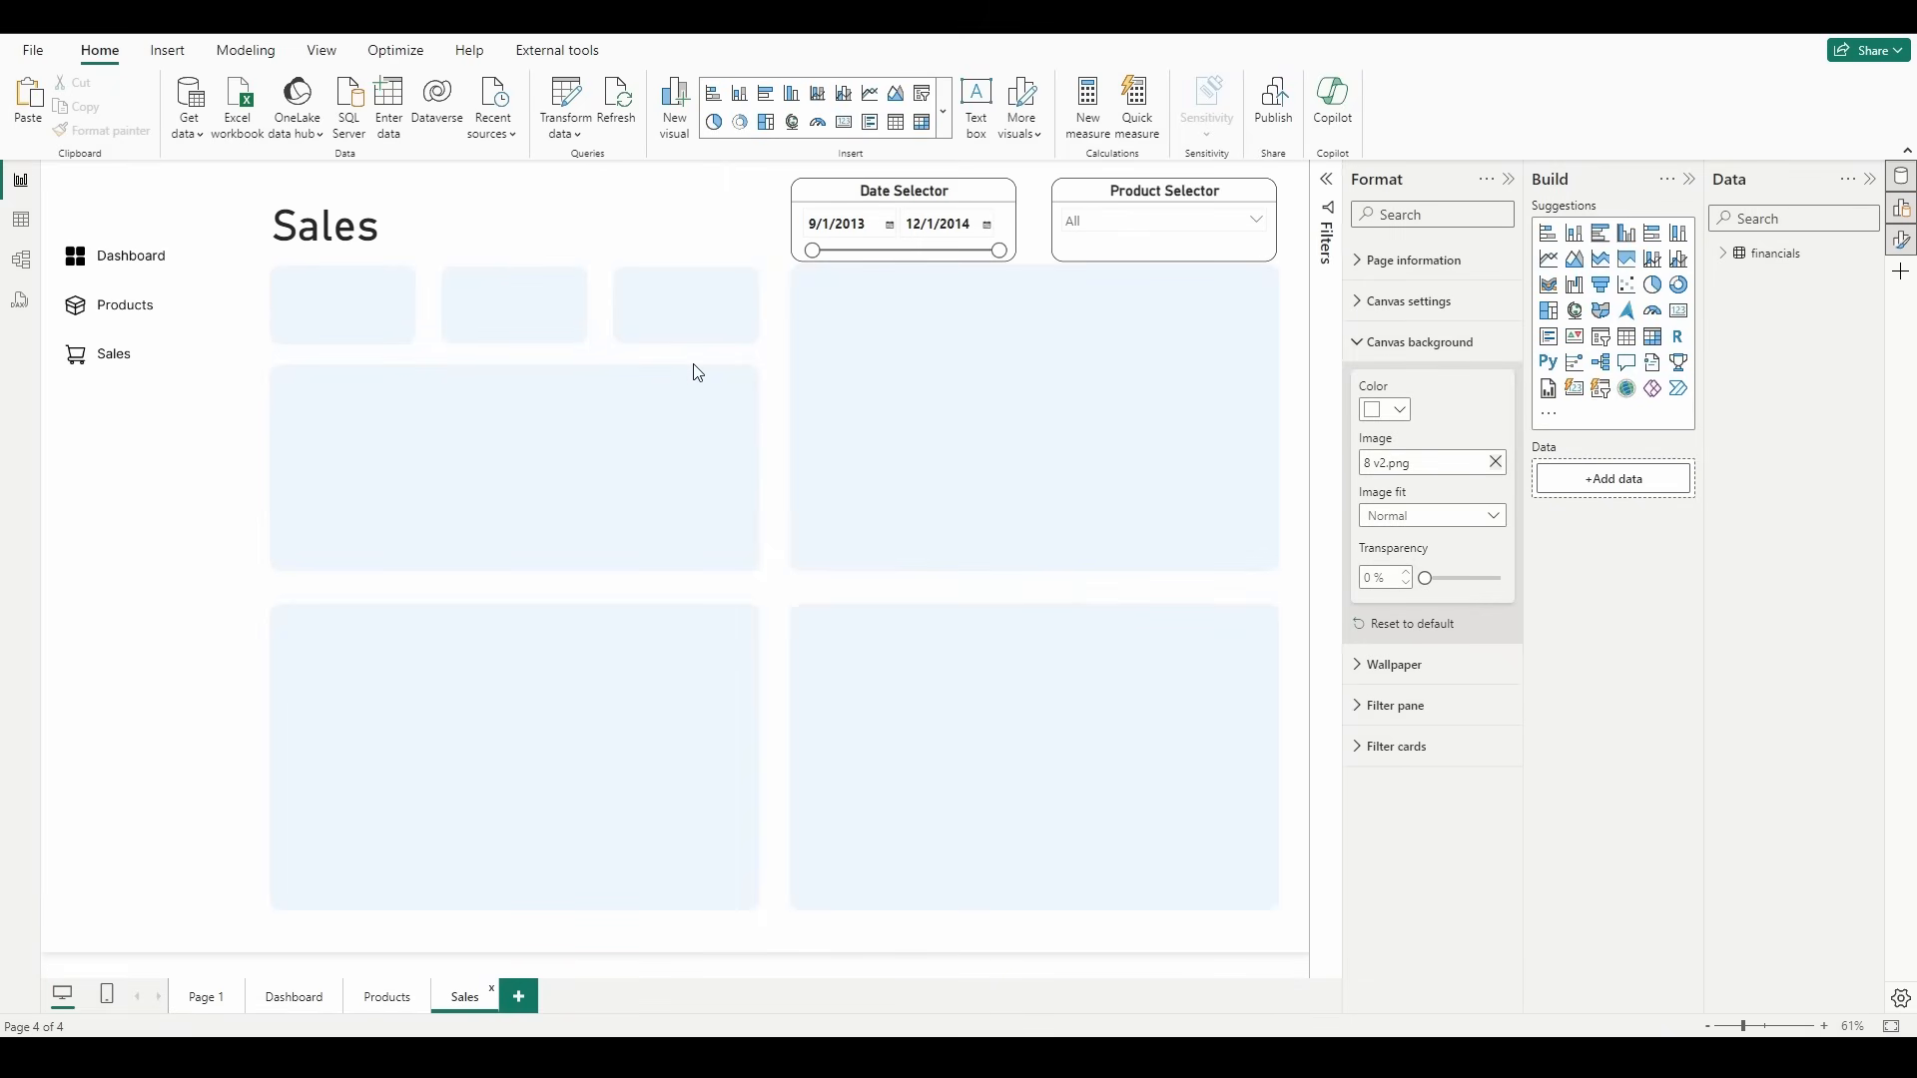
# Step: Open the column settings of the Profit field in the financials table
pyautogui.click(1723, 254)
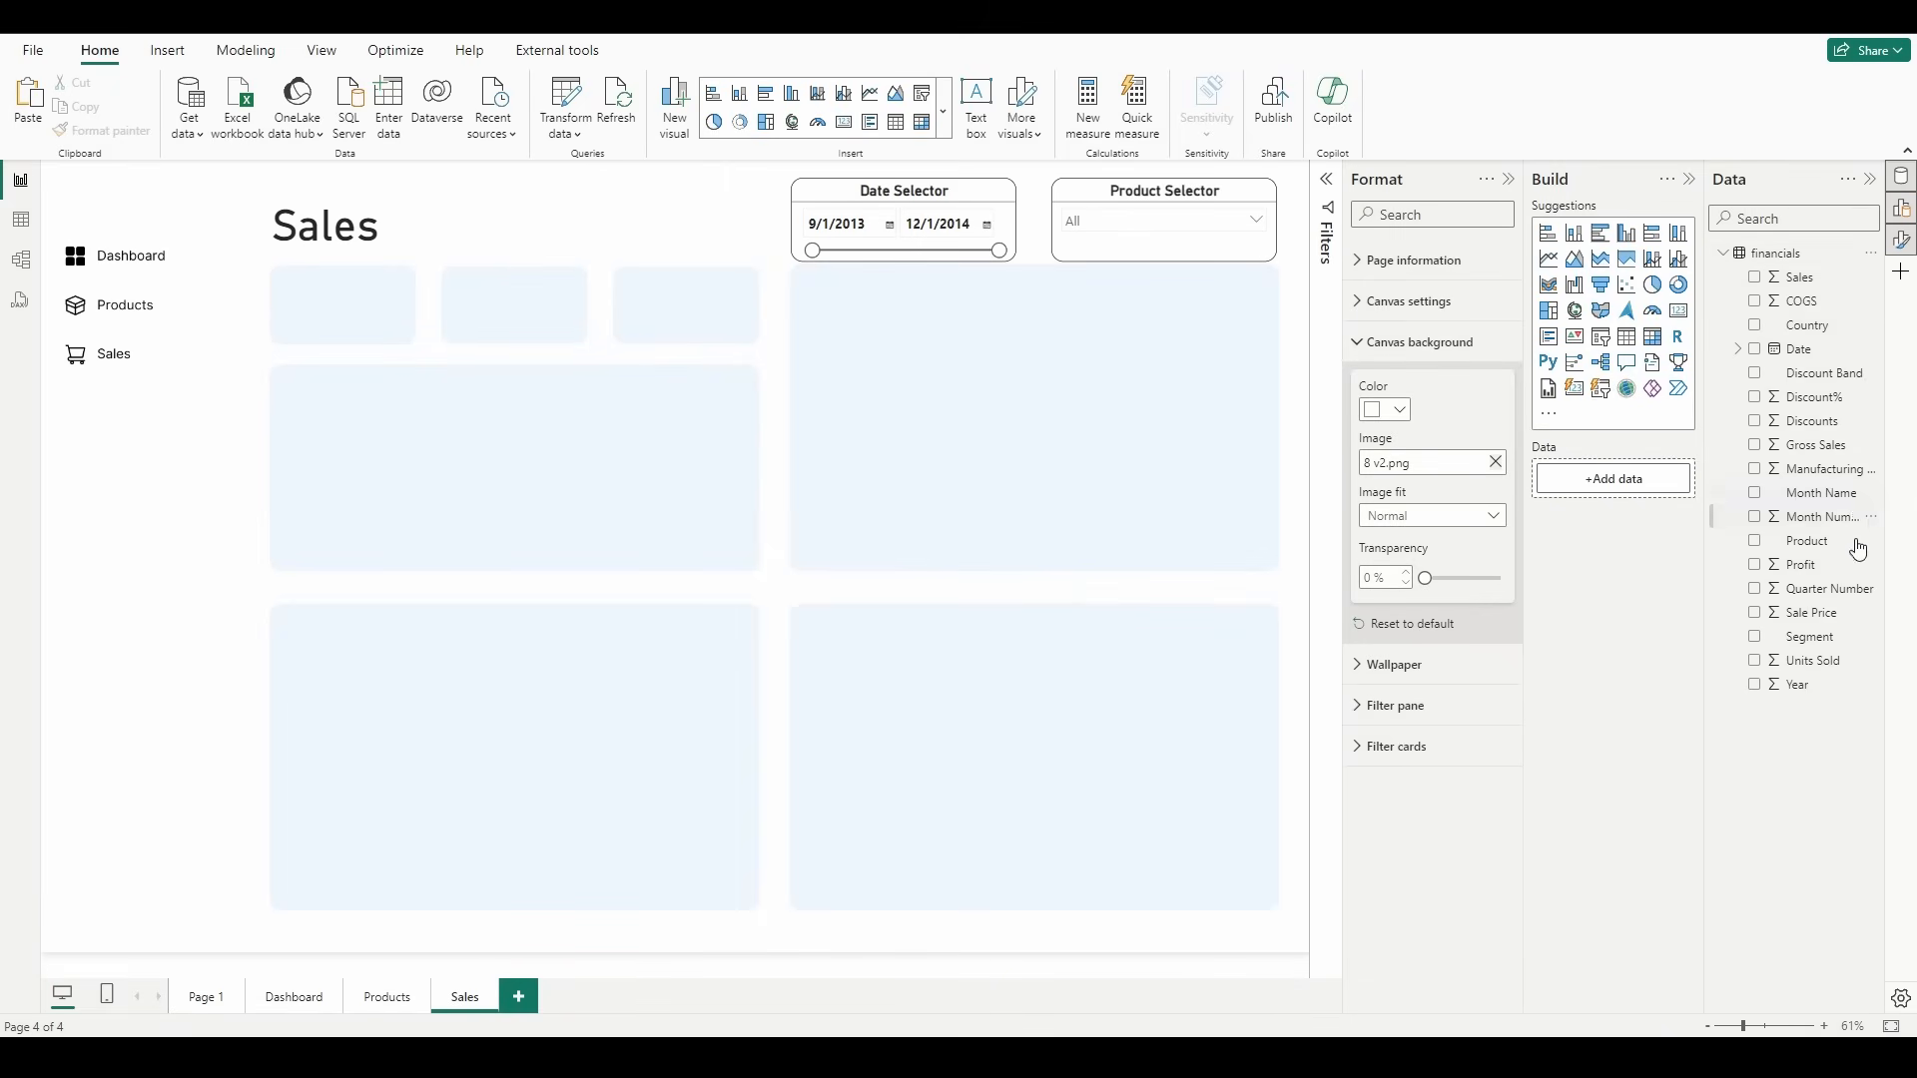
pyautogui.click(1802, 566)
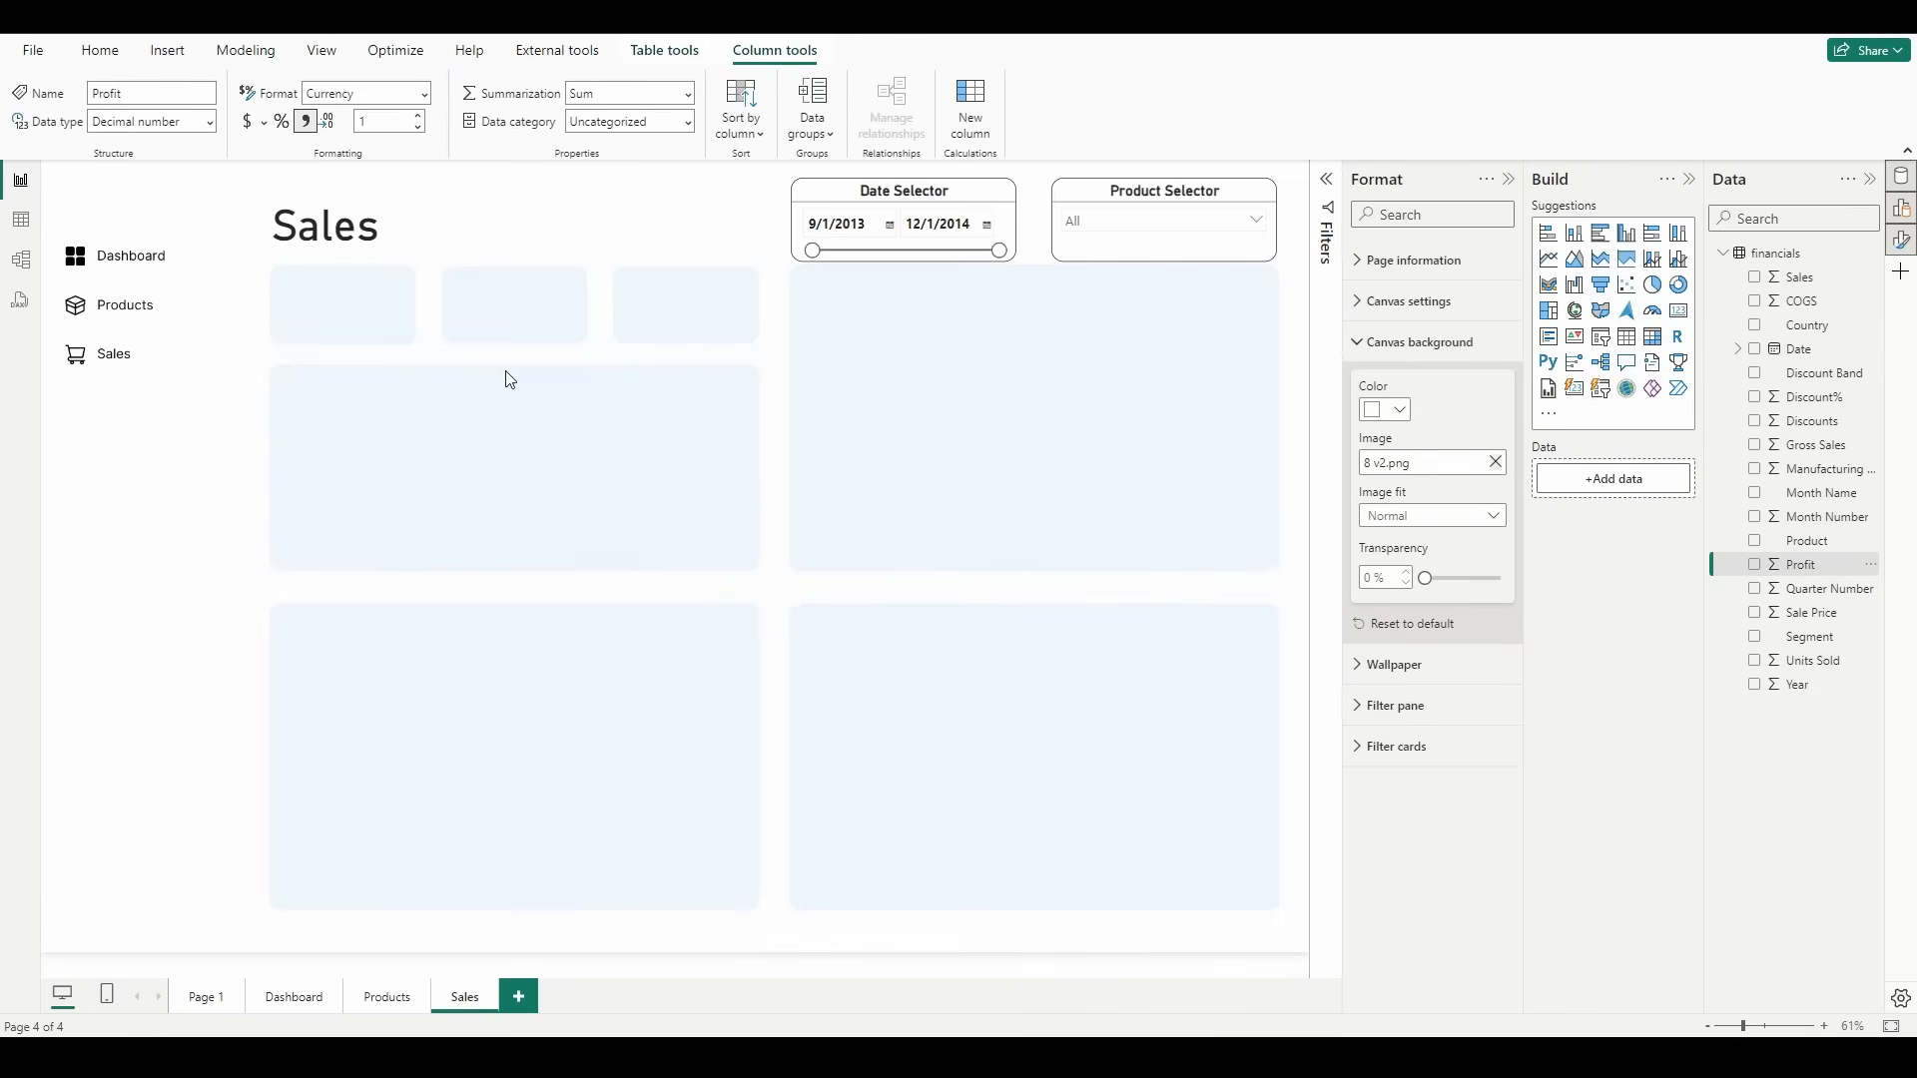
# Step: Create an empty table named Measures and load it into the model
pyautogui.click(100, 50)
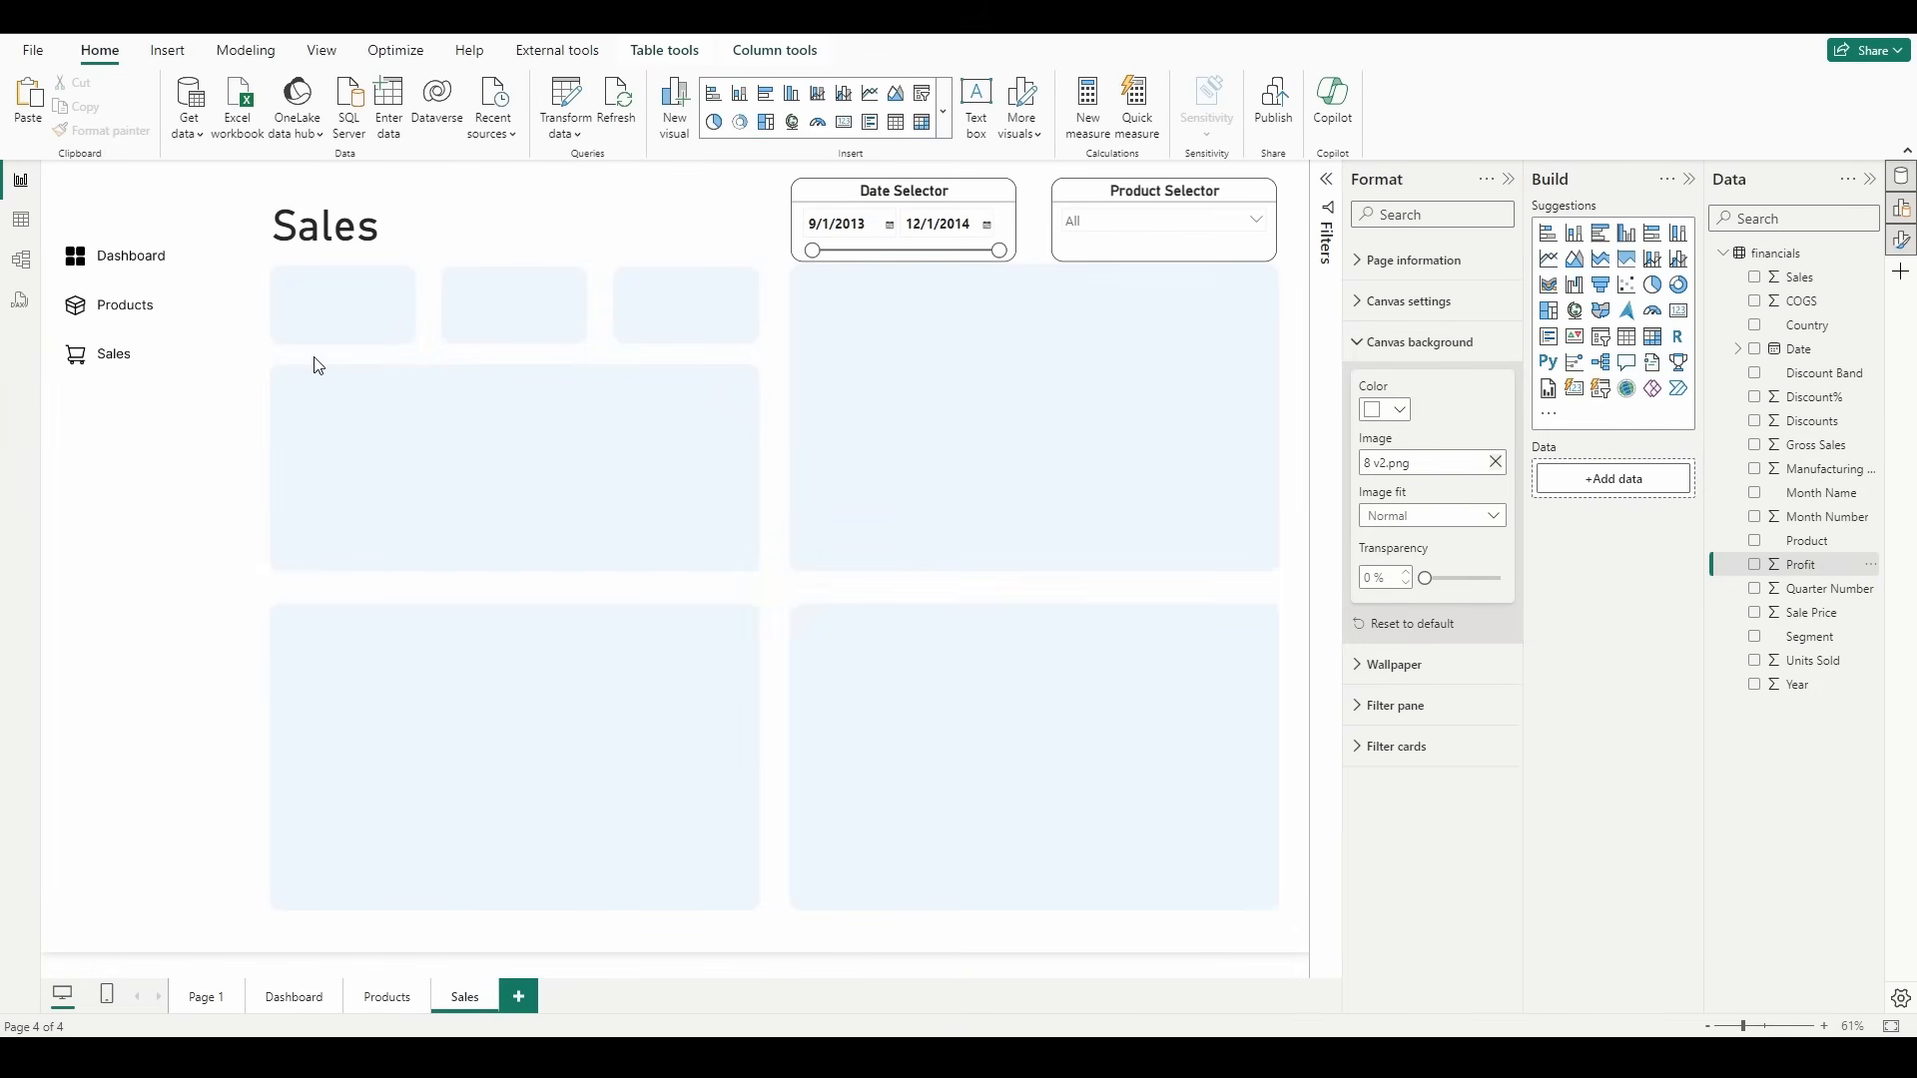
pyautogui.click(392, 133)
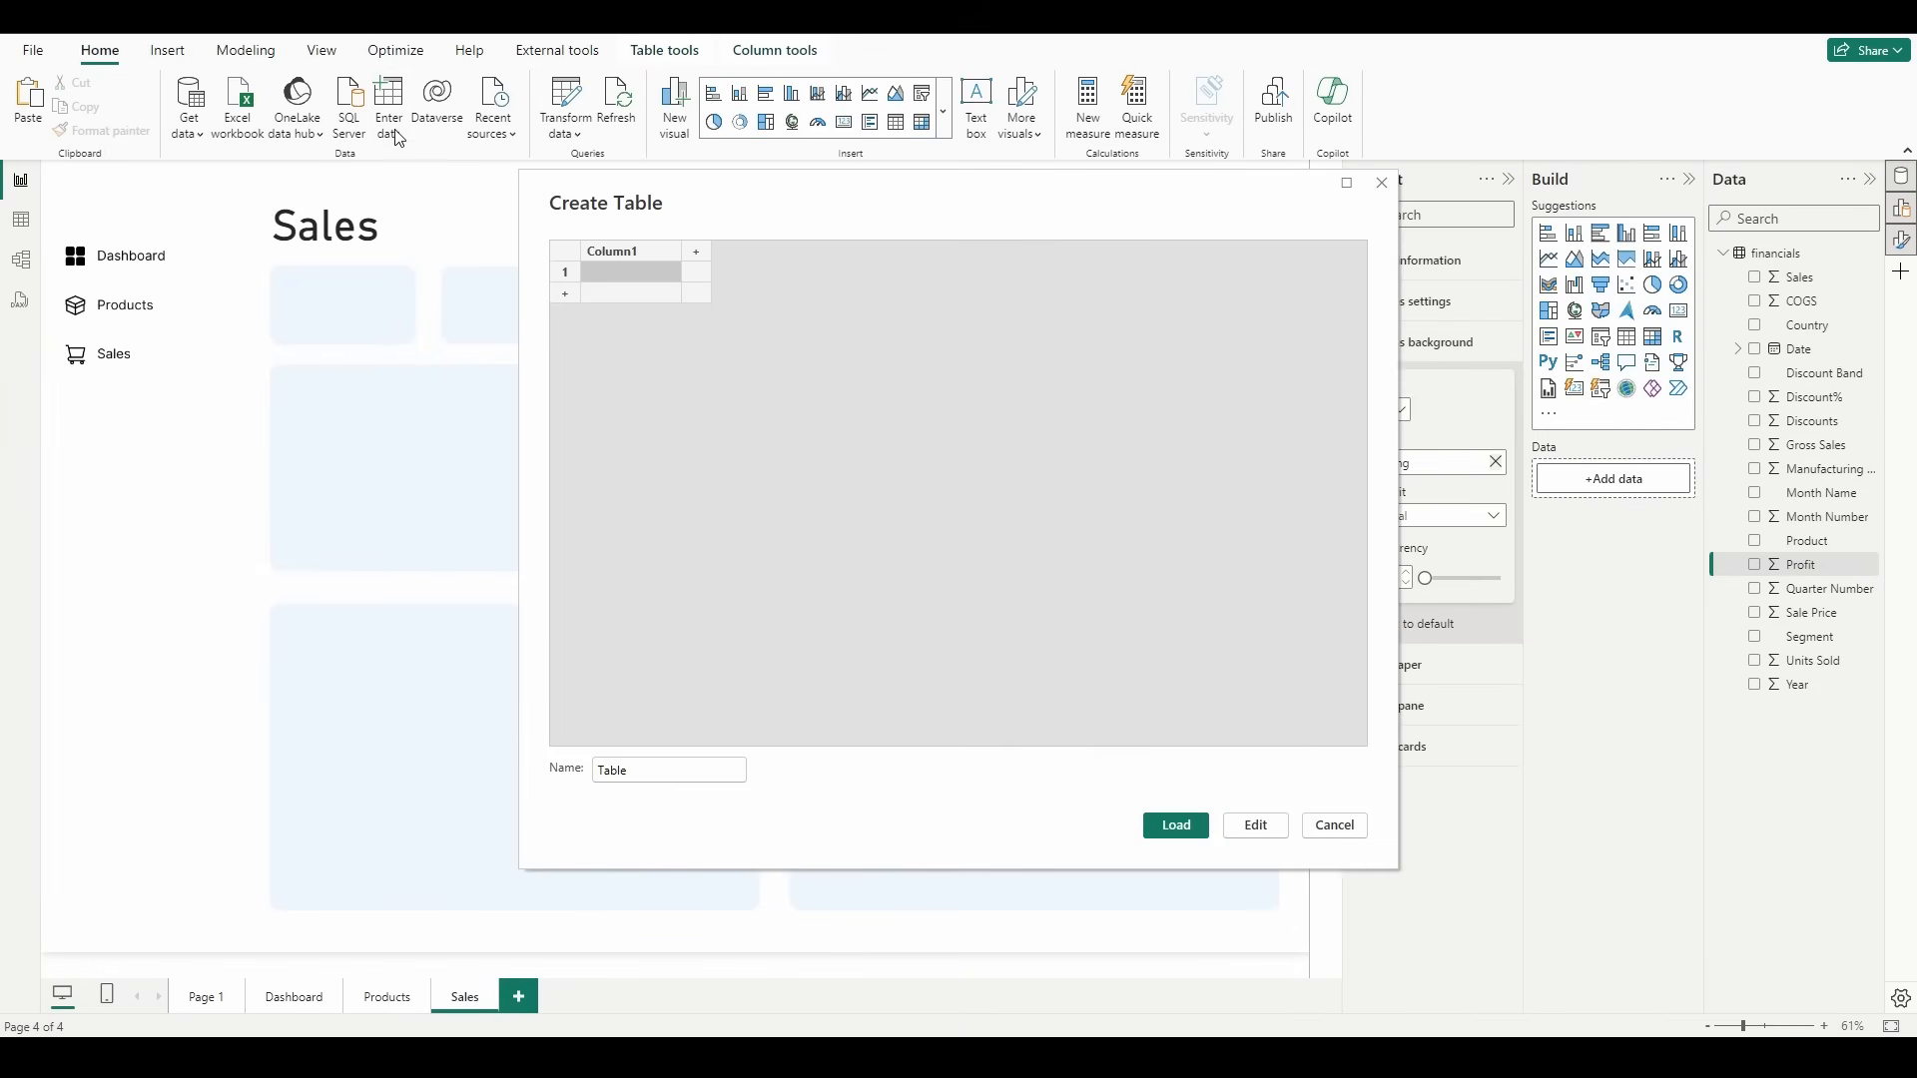
pyautogui.doubleClick(609, 769)
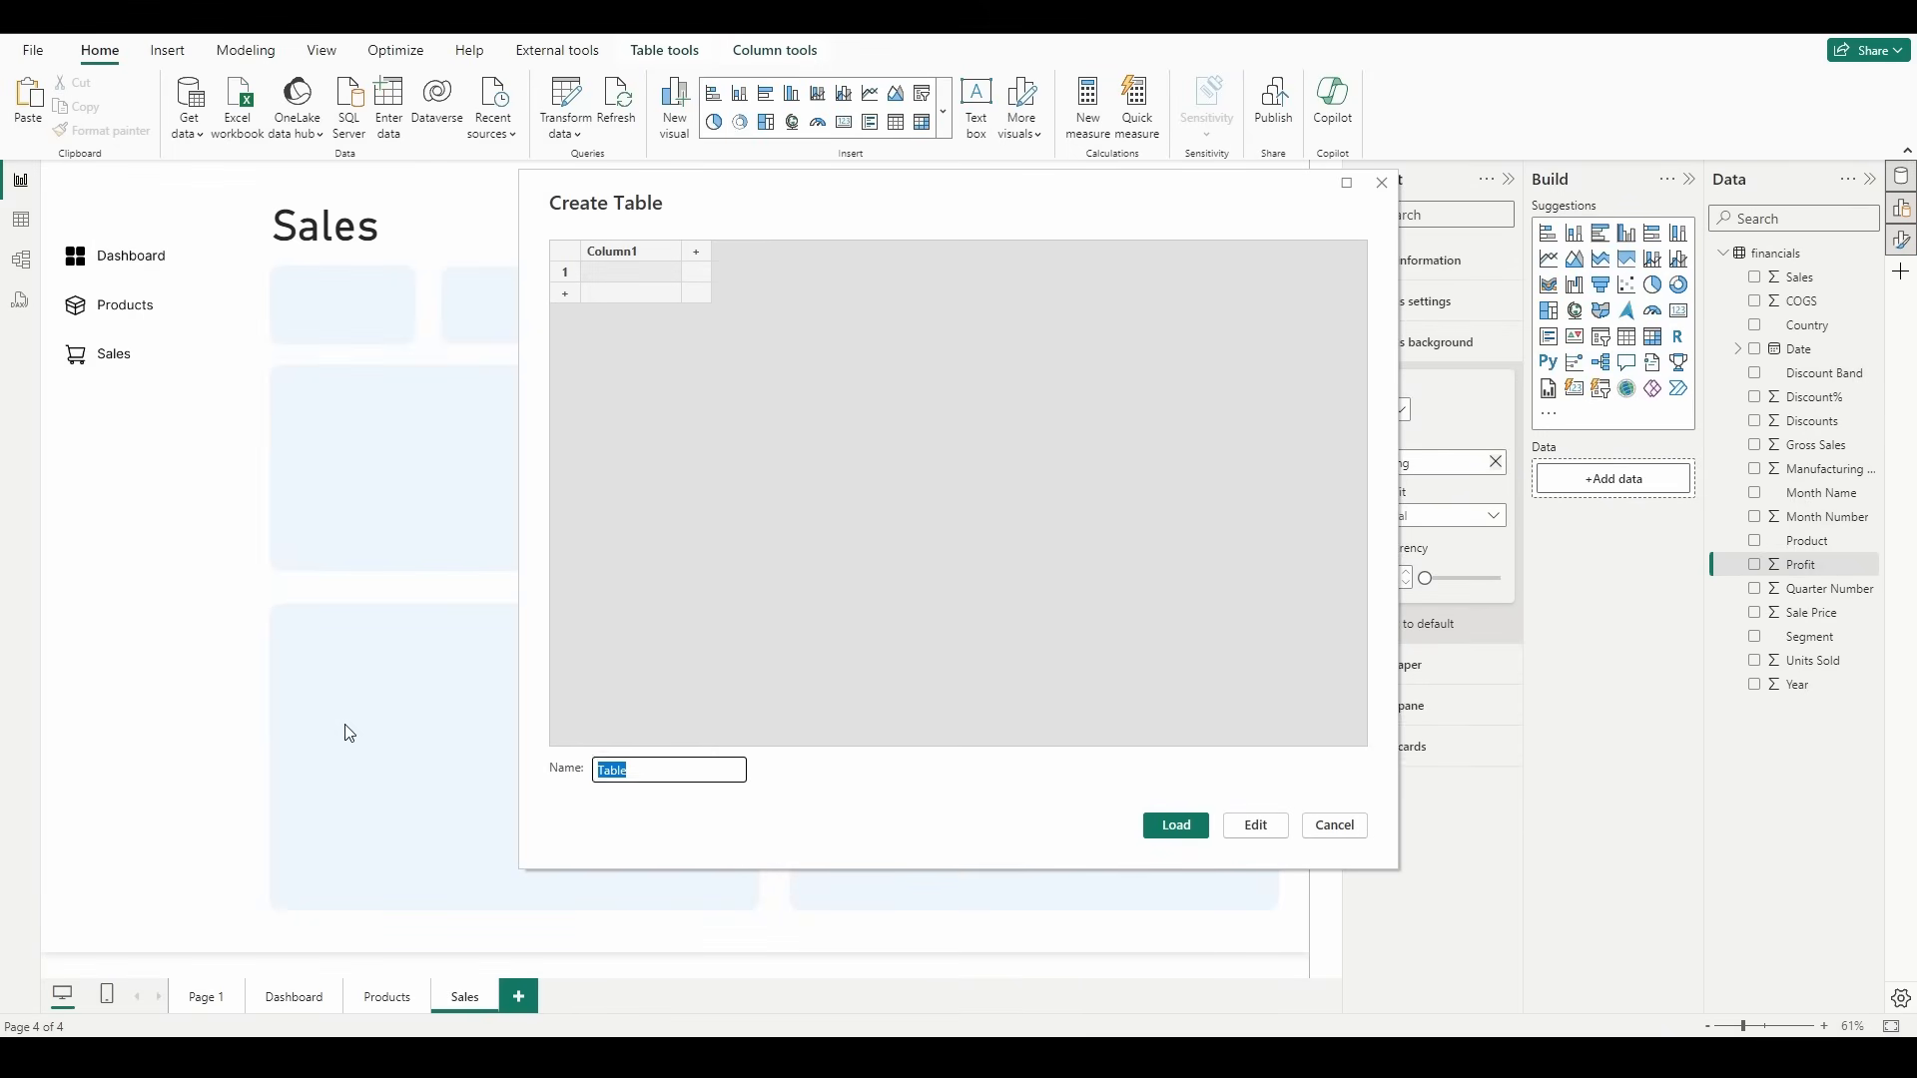
pyautogui.write('Measures')
pyautogui.click(1184, 829)
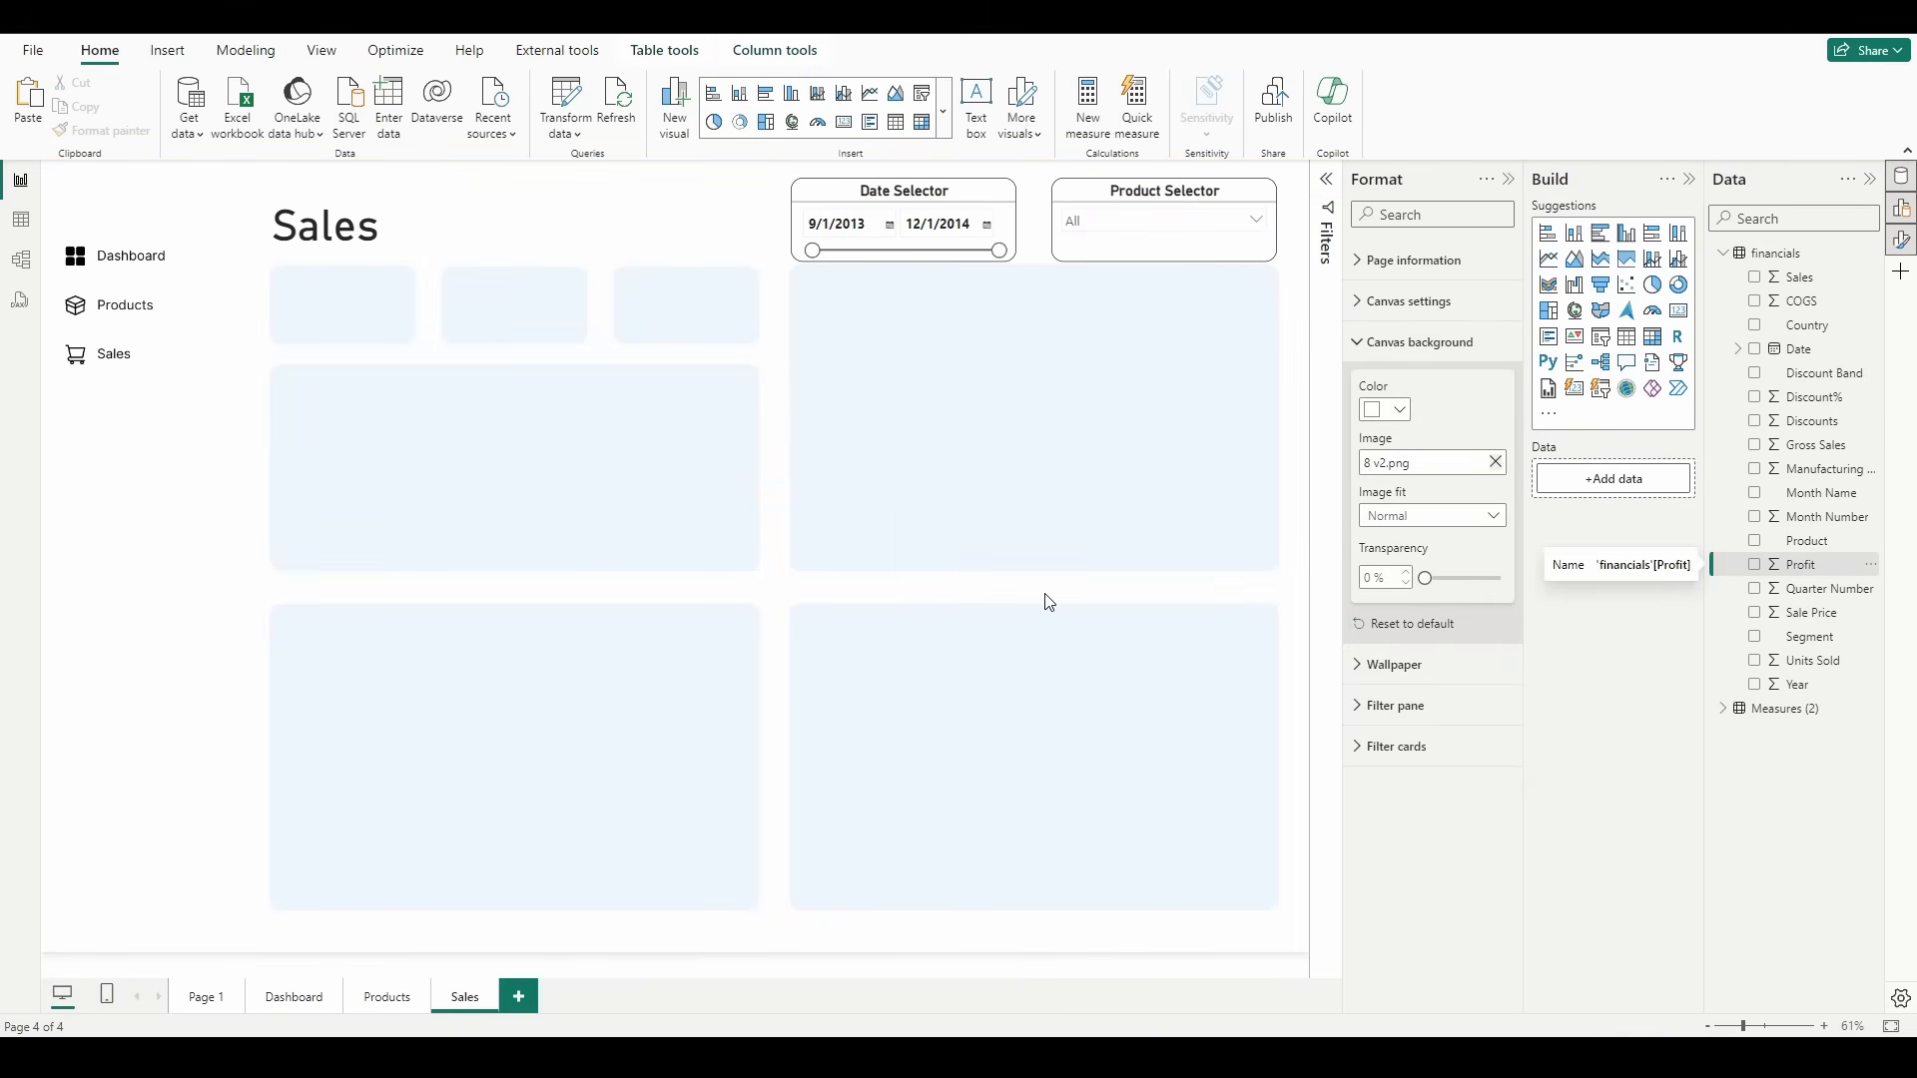
# Step: Add a new measure to the Measures table, paste in the #Current Quarter Profit formula and commit it
pyautogui.rightClick(1873, 710)
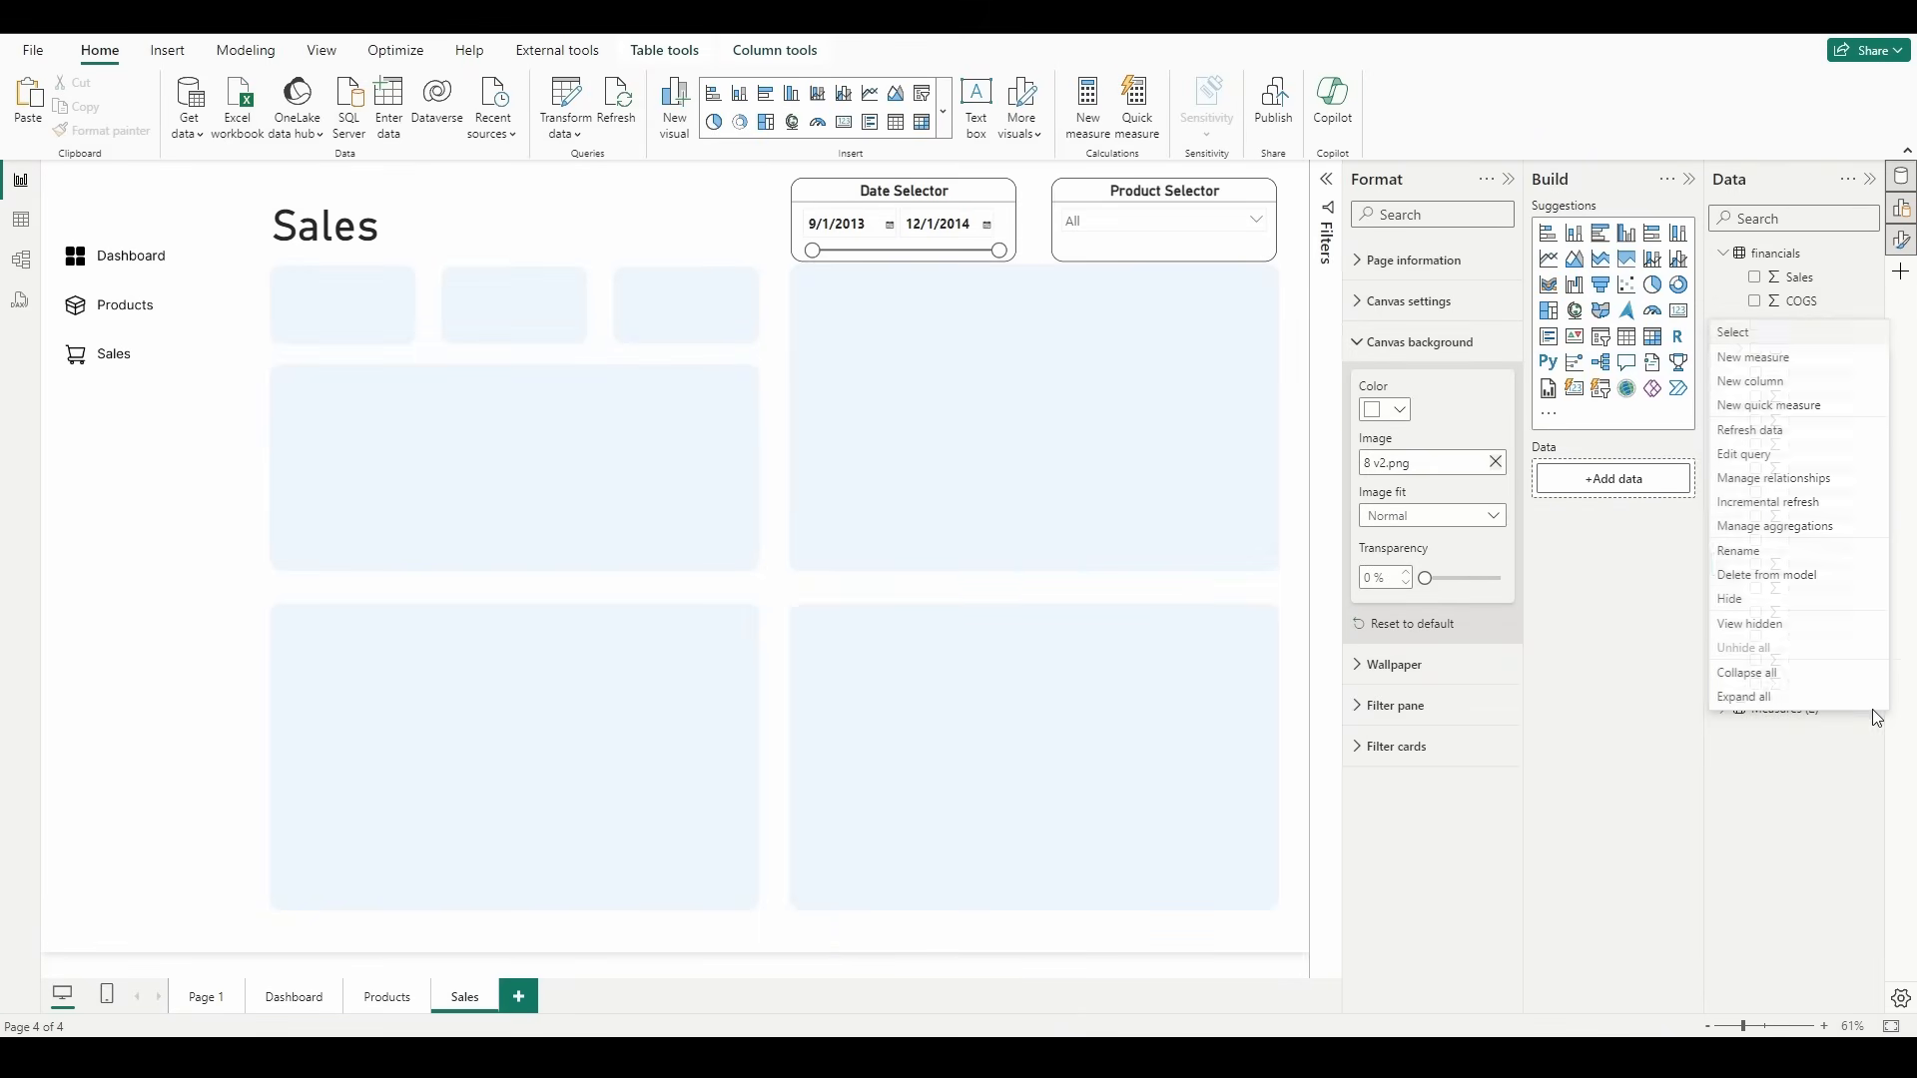
pyautogui.click(1759, 358)
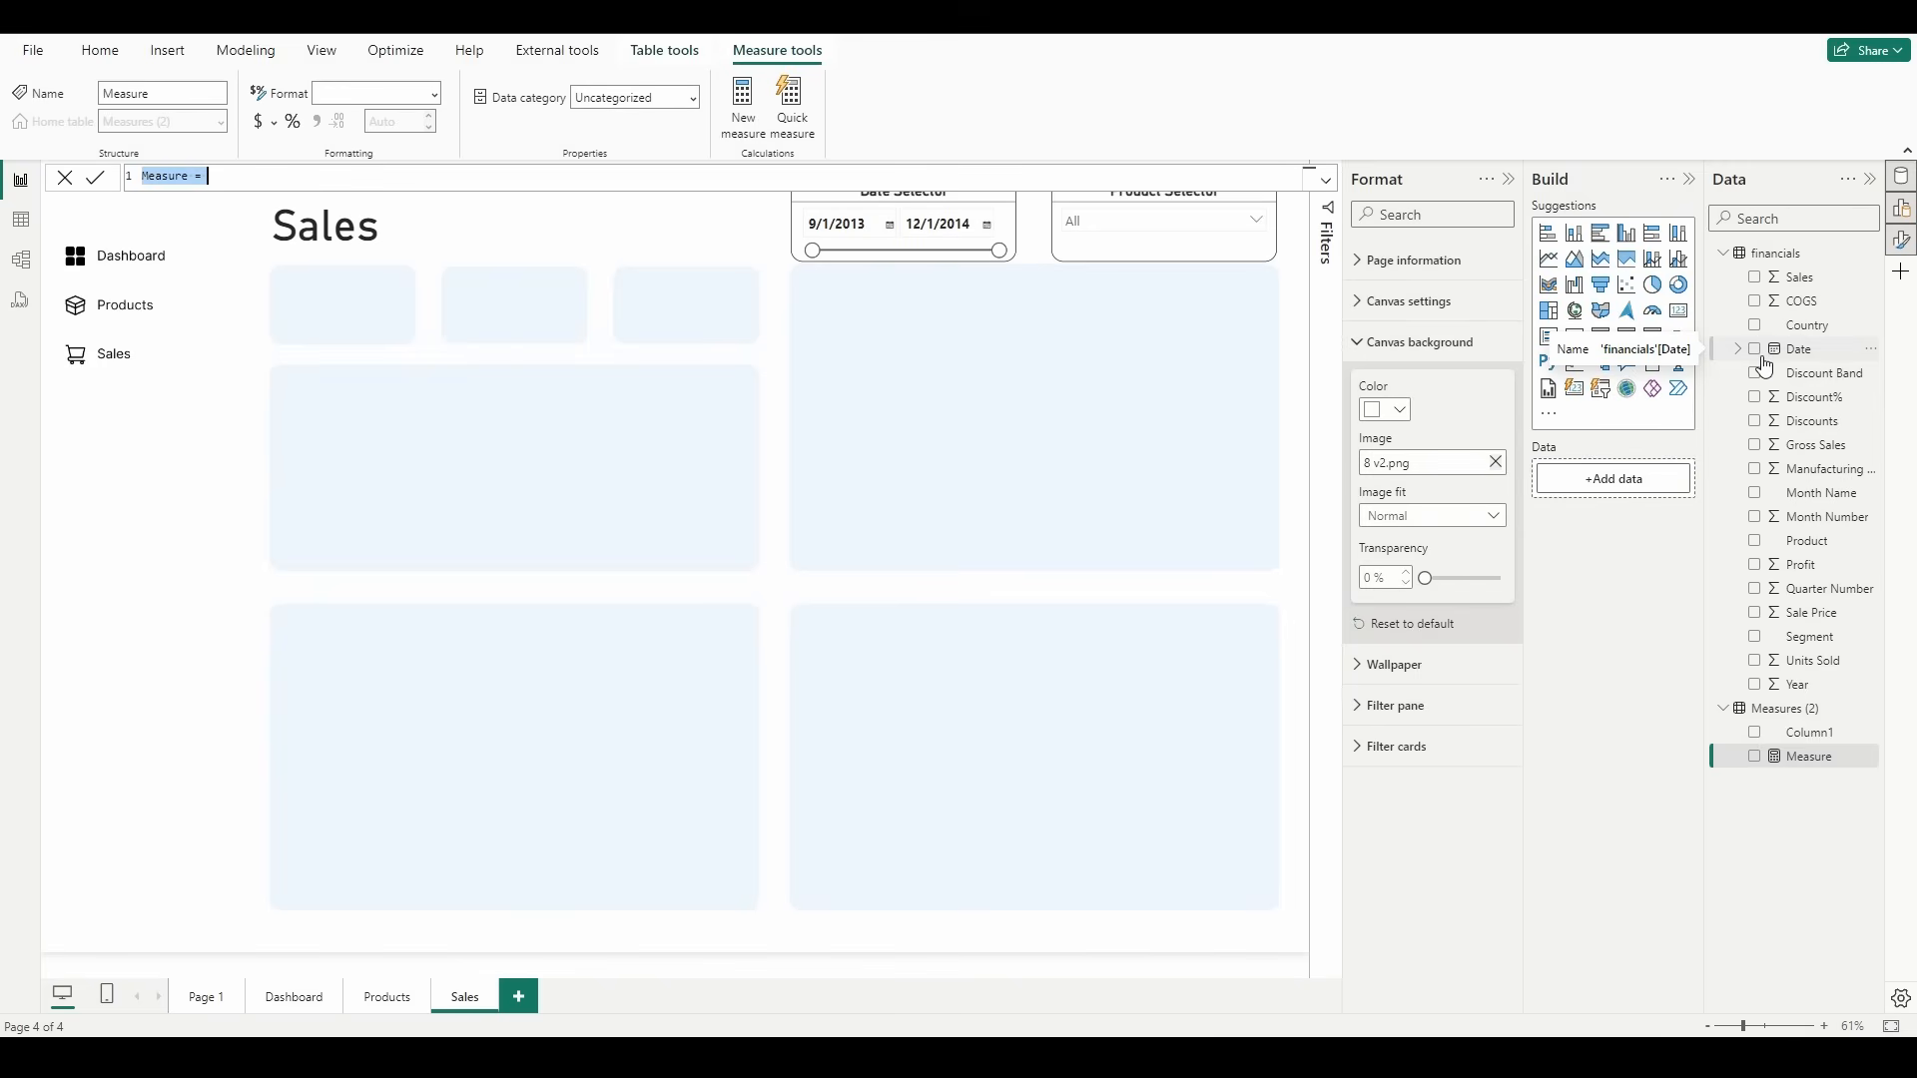
pyautogui.write("#Current Quarter Profit =     VAR MaxDate = MAX('financials'[Date])     VAR CurrentQuarter = QUARTER(MaxDate)     VAR CurrentYear = YEAR(MaxDate)         RETURN             SUMX(                 FILTER(                     'financials',                     QUARTER('financials'[Date]) = CurrentQuarter && YEAR('financials'[Date]) = CurrentYear),                     'financials'[Profit])")
pyautogui.press('Return')
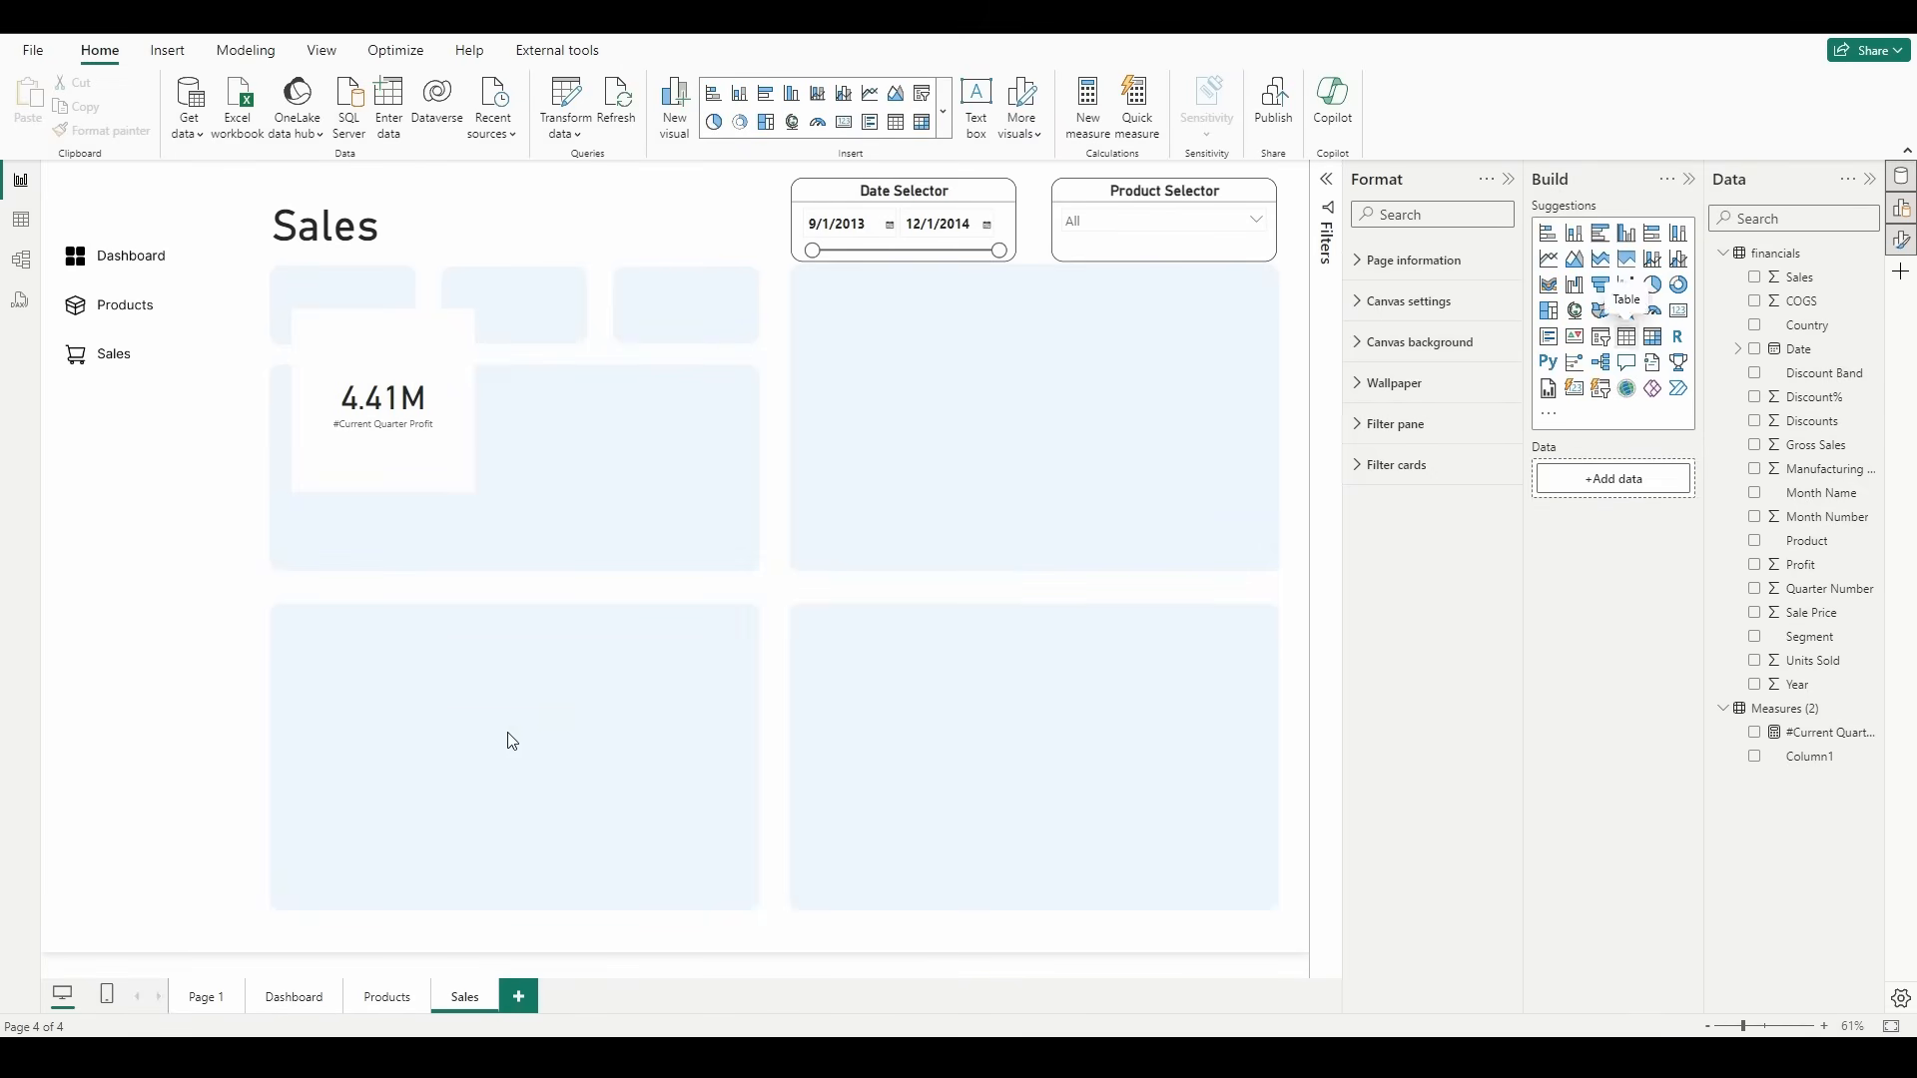
# Step: Place an enlarged table visual beside the current quarter profit card, listing Profit by Date with plain dates instead of the date hierarchy
pyautogui.moveTo(511, 741); pyautogui.dragTo(638, 415)
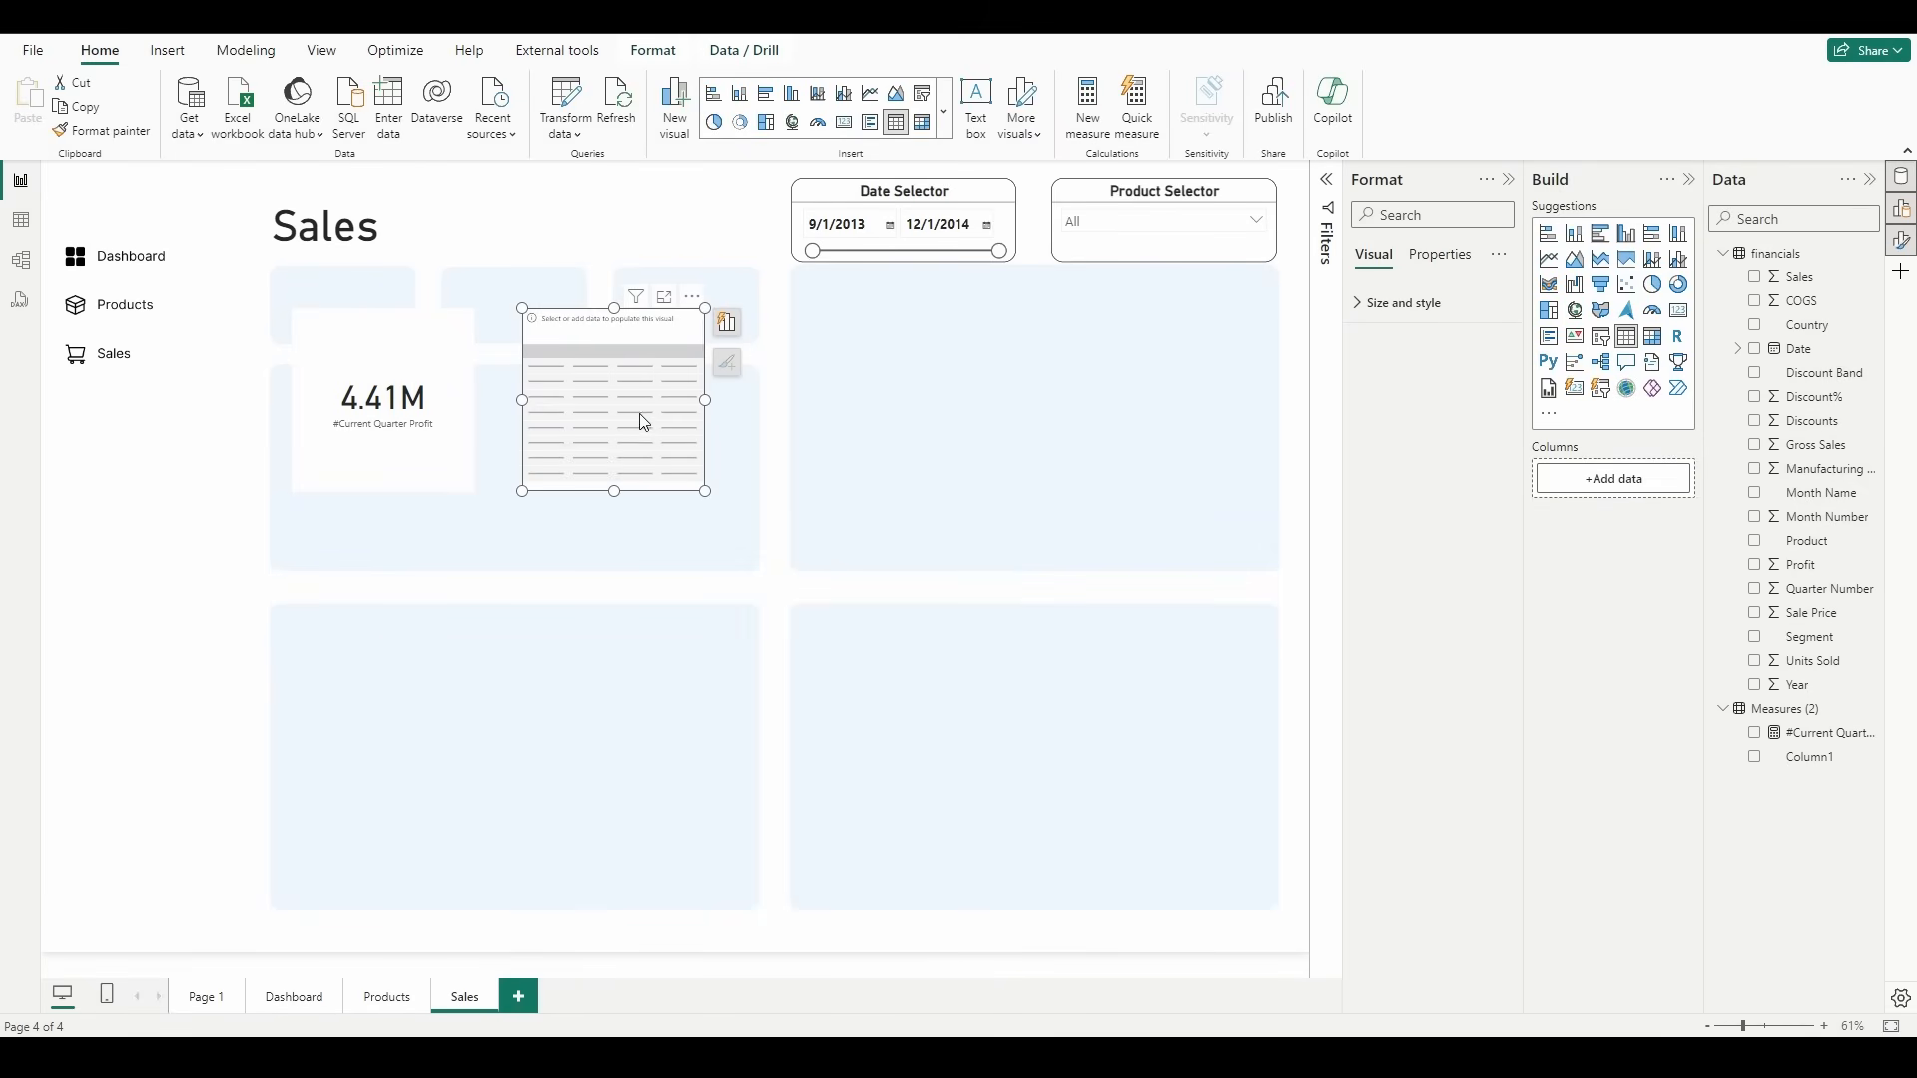
pyautogui.moveTo(706, 492); pyautogui.dragTo(919, 631)
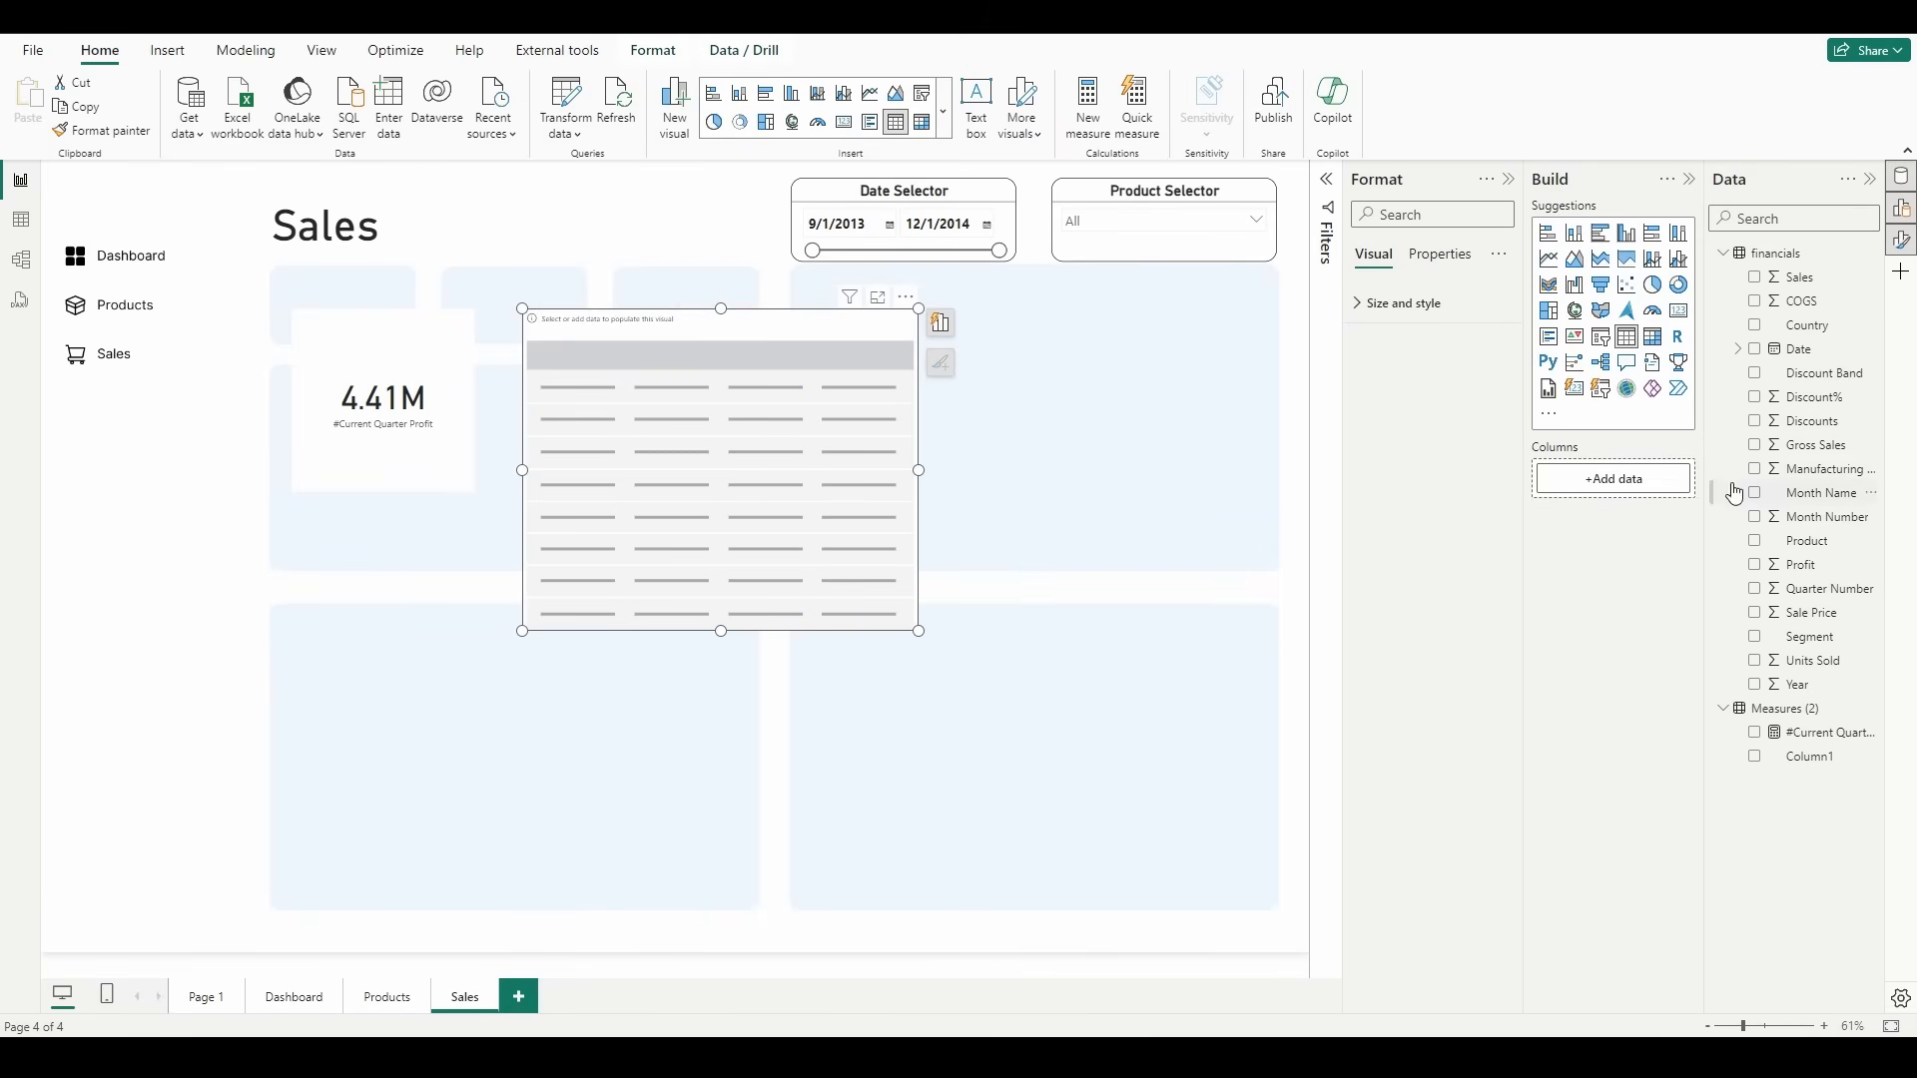
pyautogui.click(1754, 350)
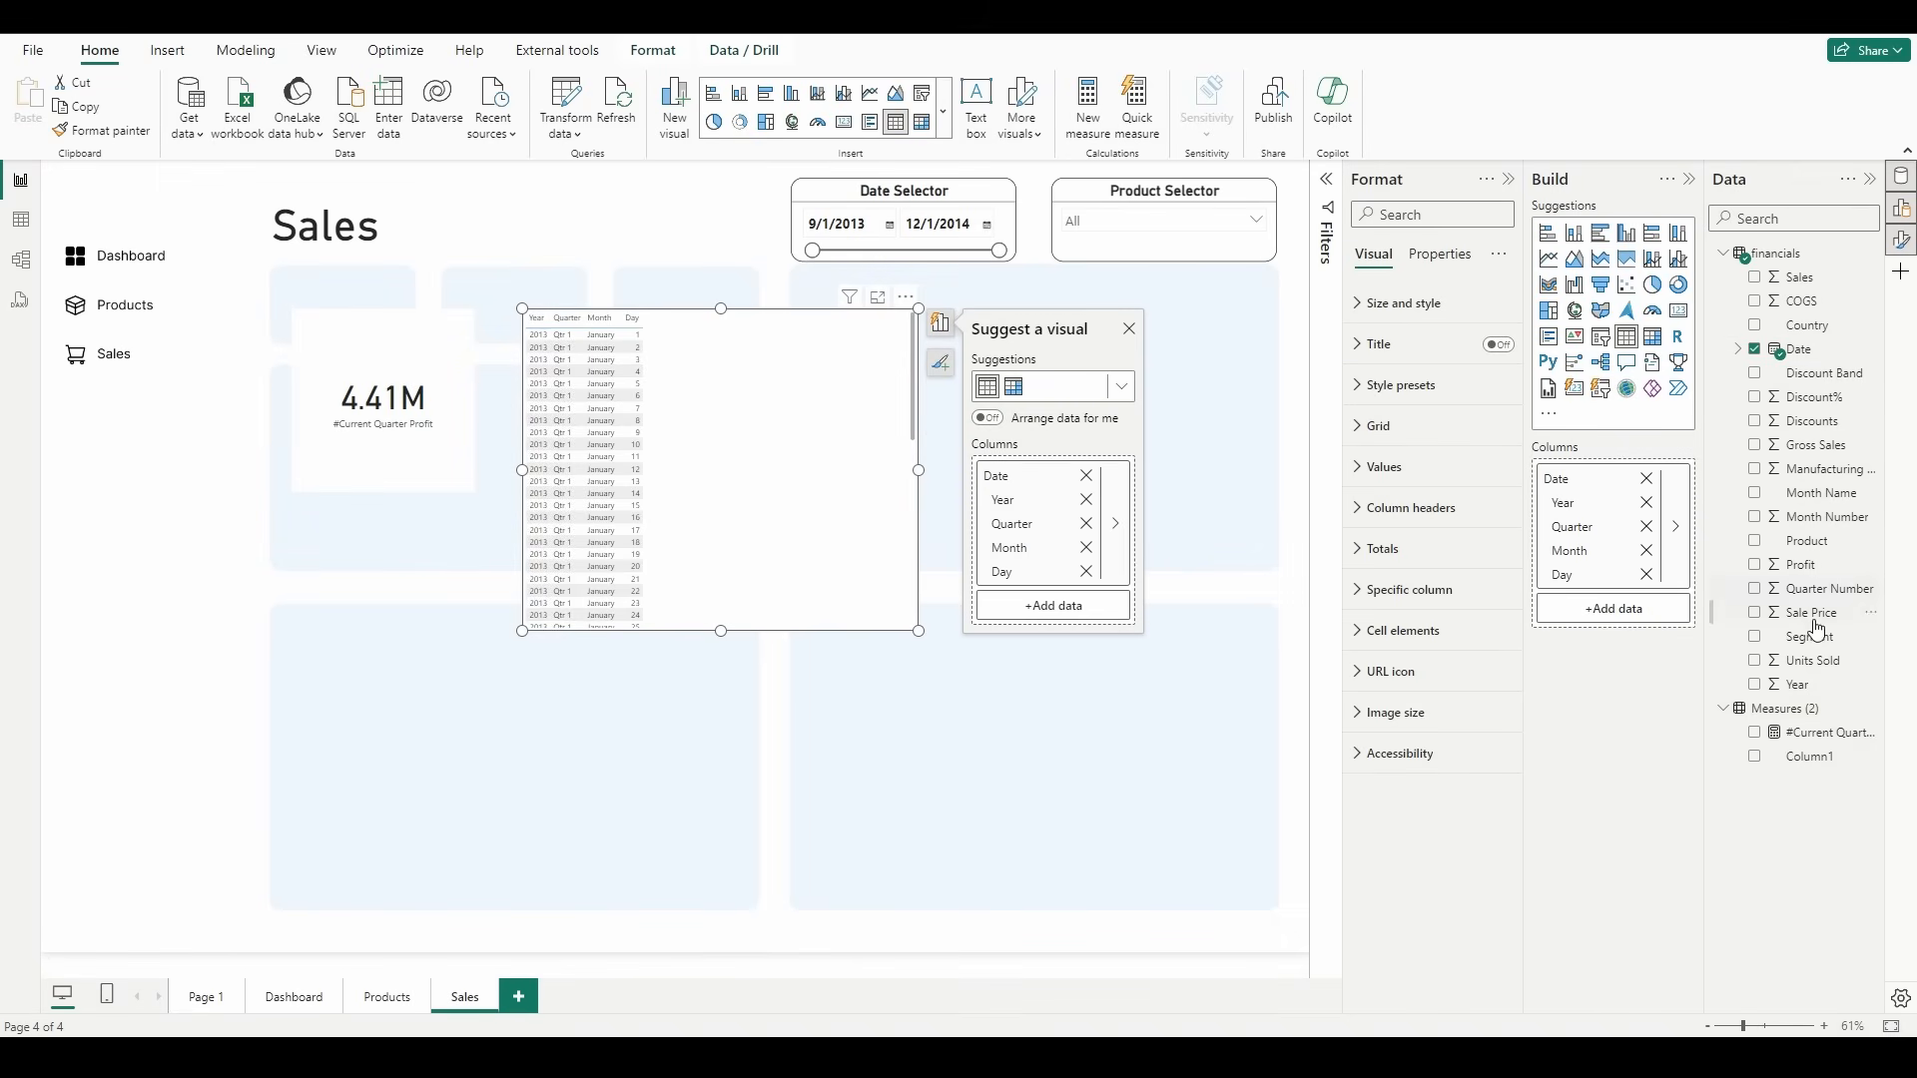
pyautogui.click(1771, 567)
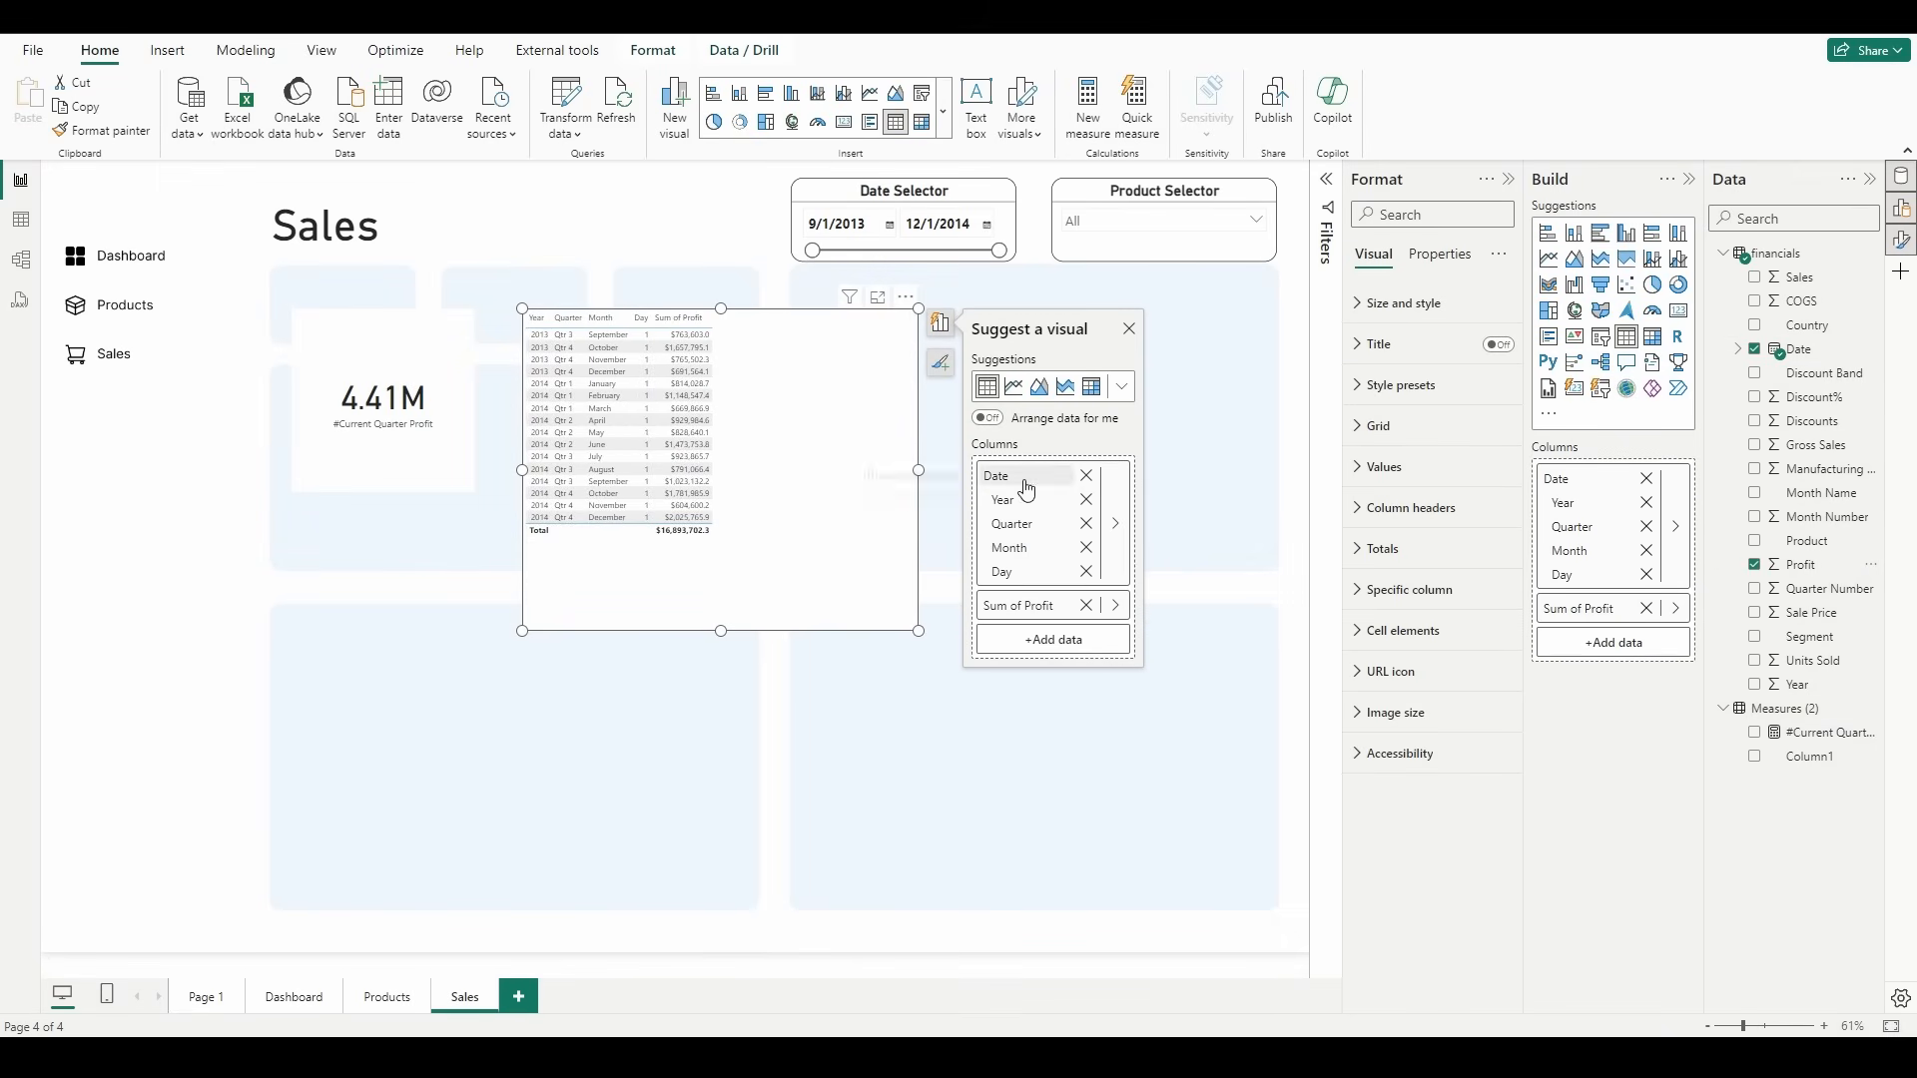
pyautogui.click(1115, 524)
pyautogui.click(1131, 589)
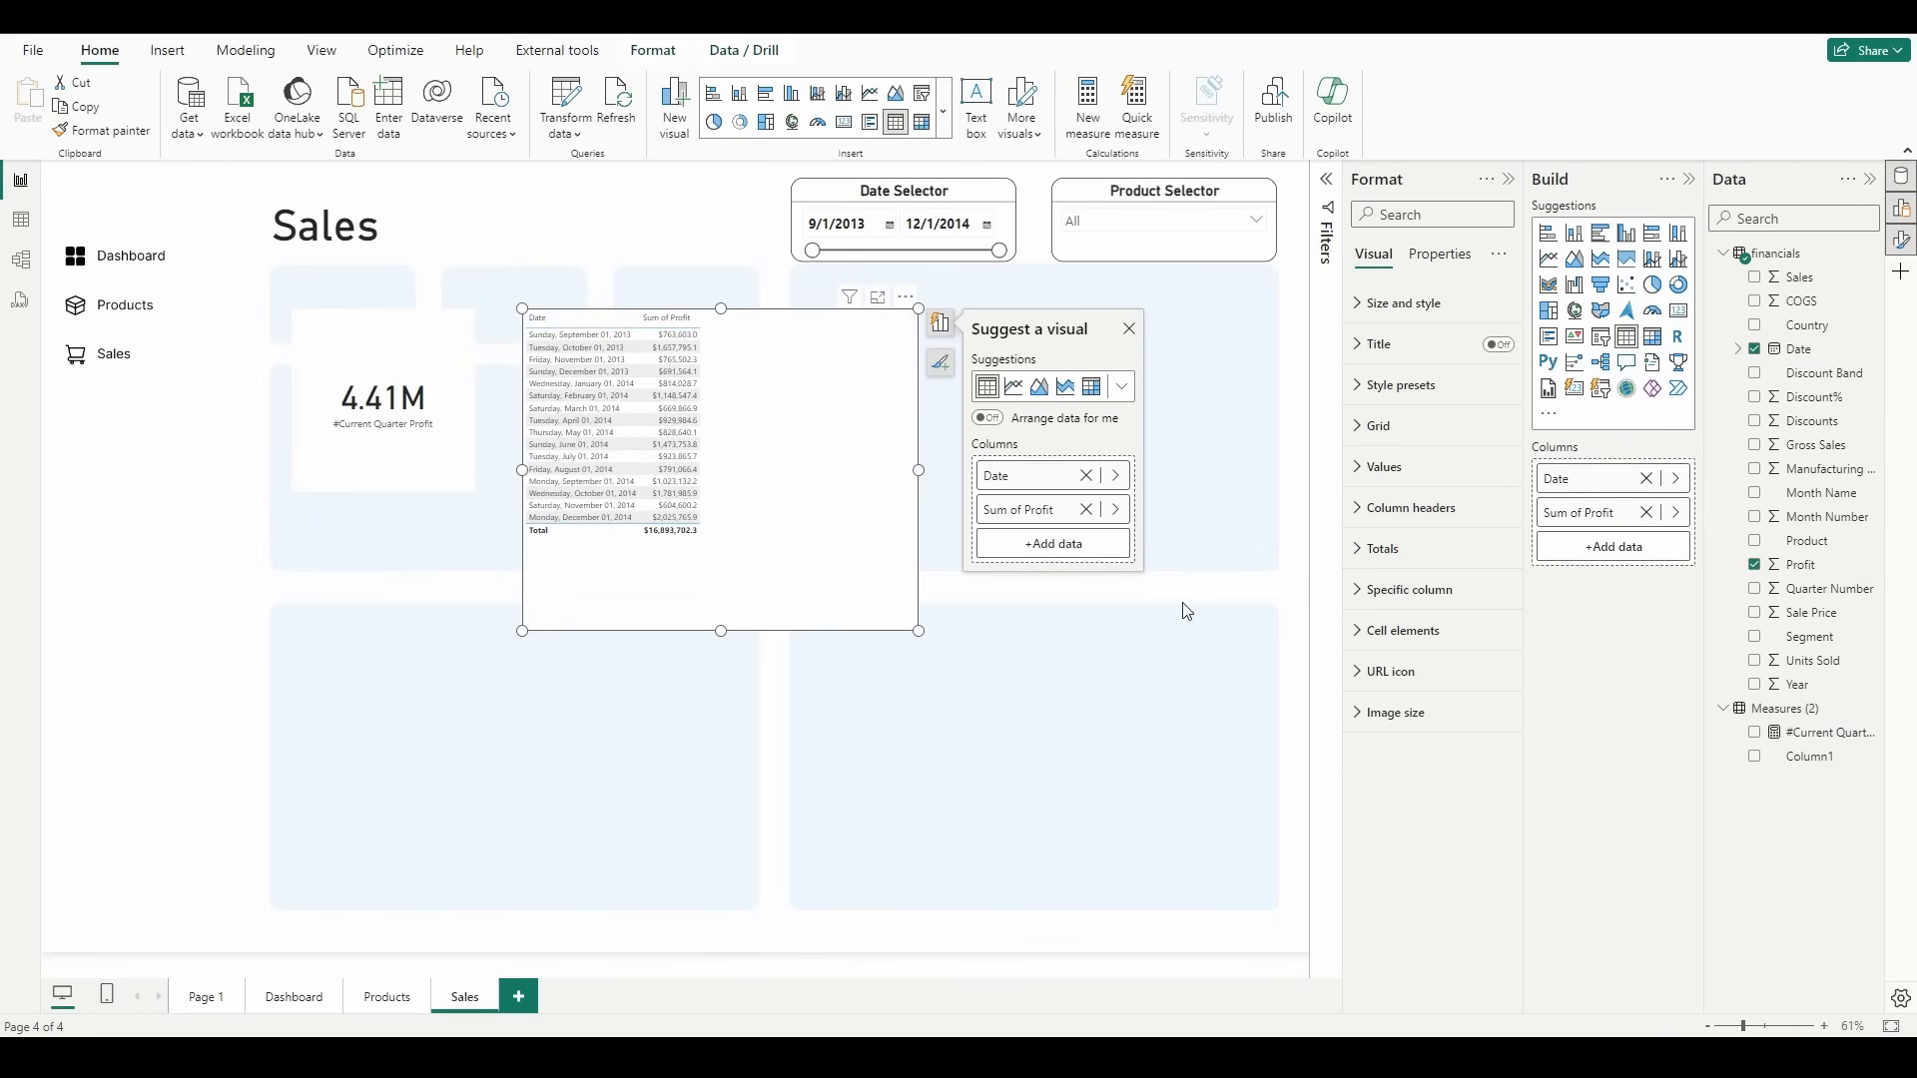
# Step: Filter the profit table's dates to October, November and December 2014
pyautogui.click(1327, 179)
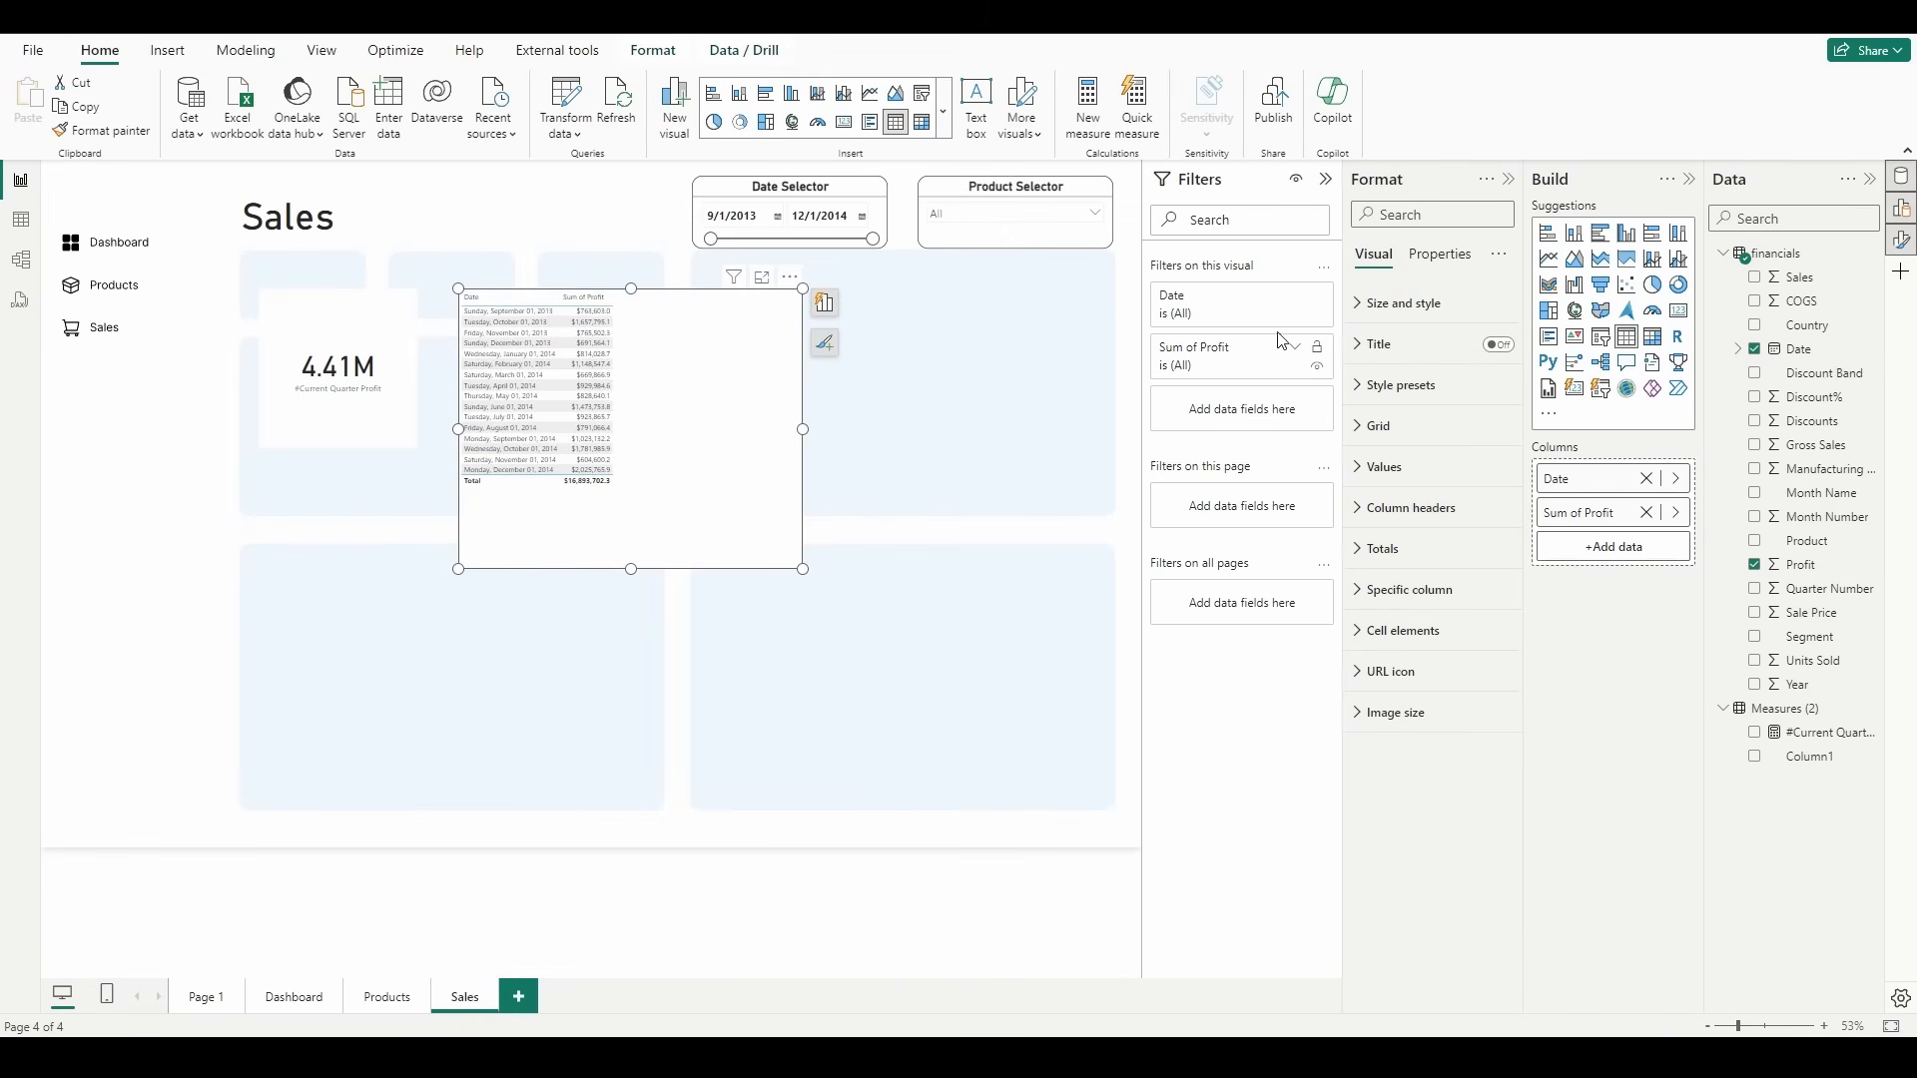
pyautogui.click(1295, 302)
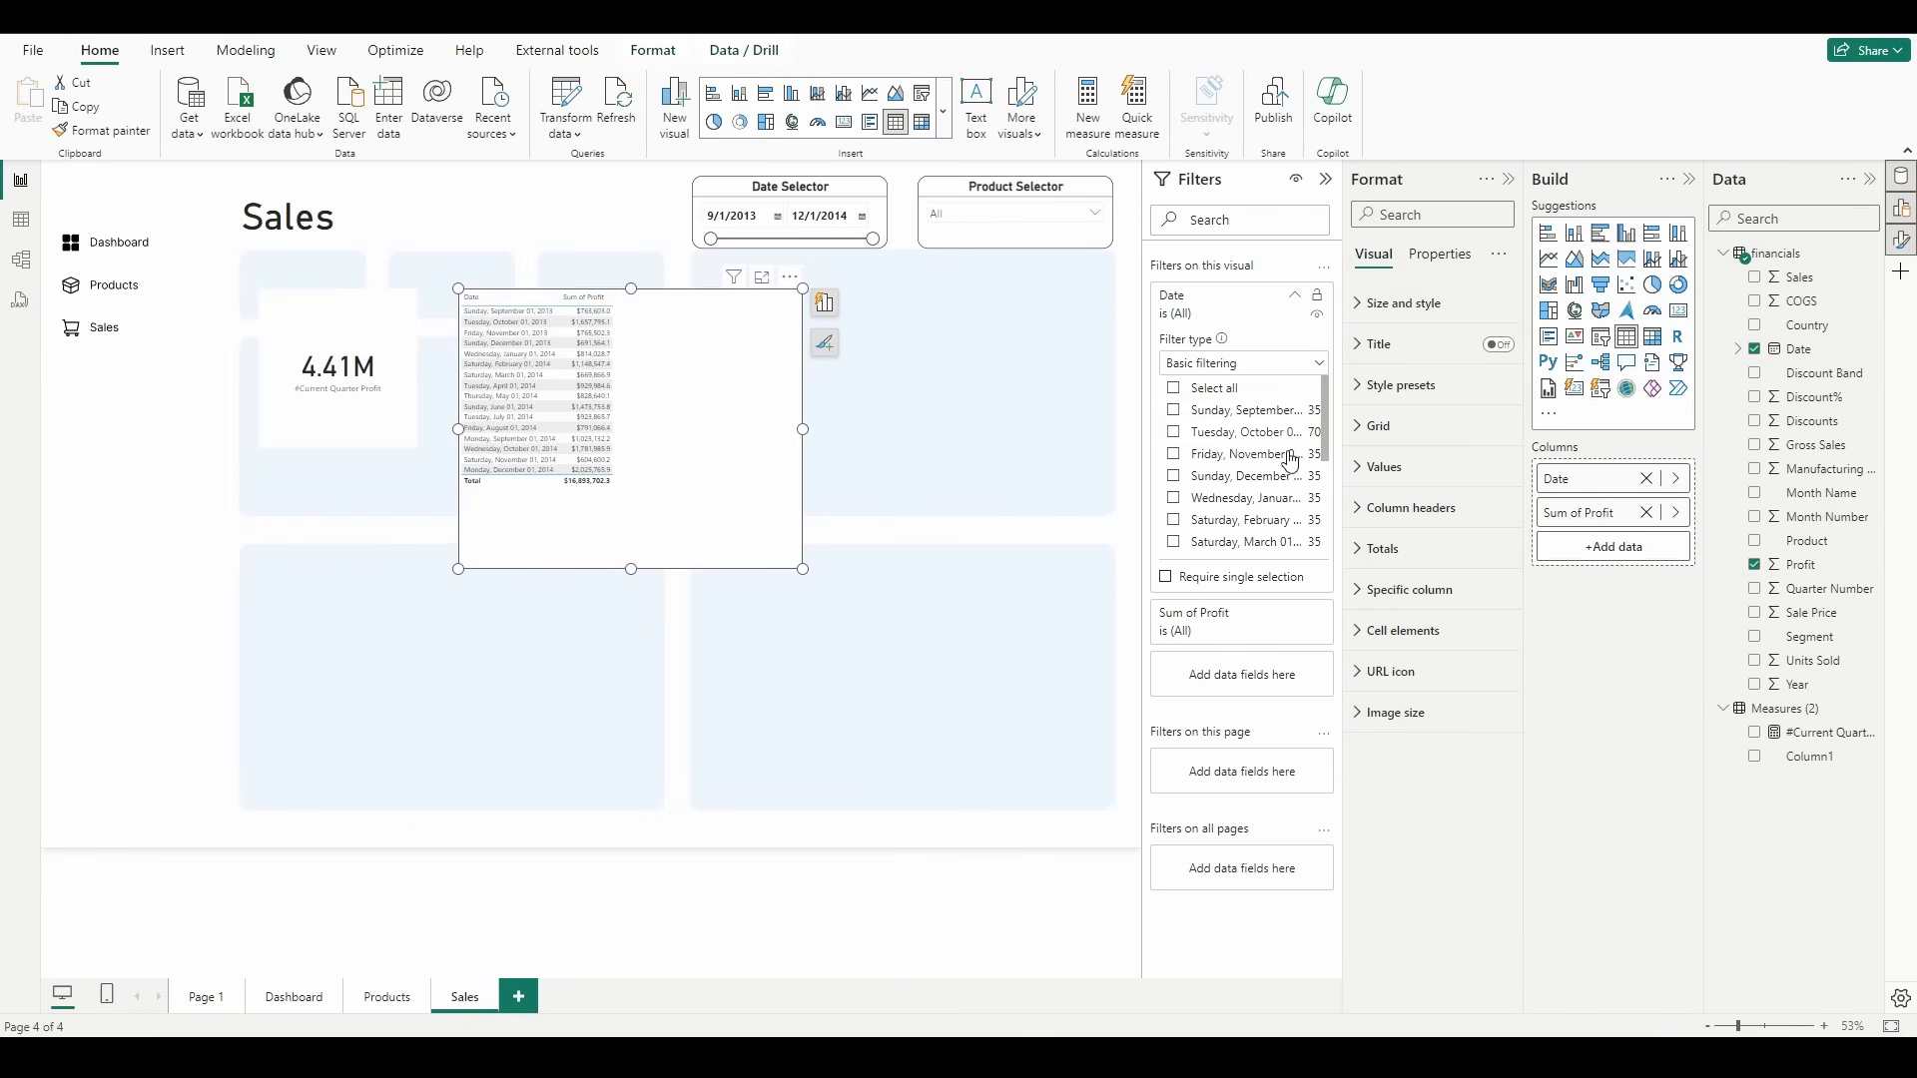
pyautogui.scroll(-5, 1286, 464)
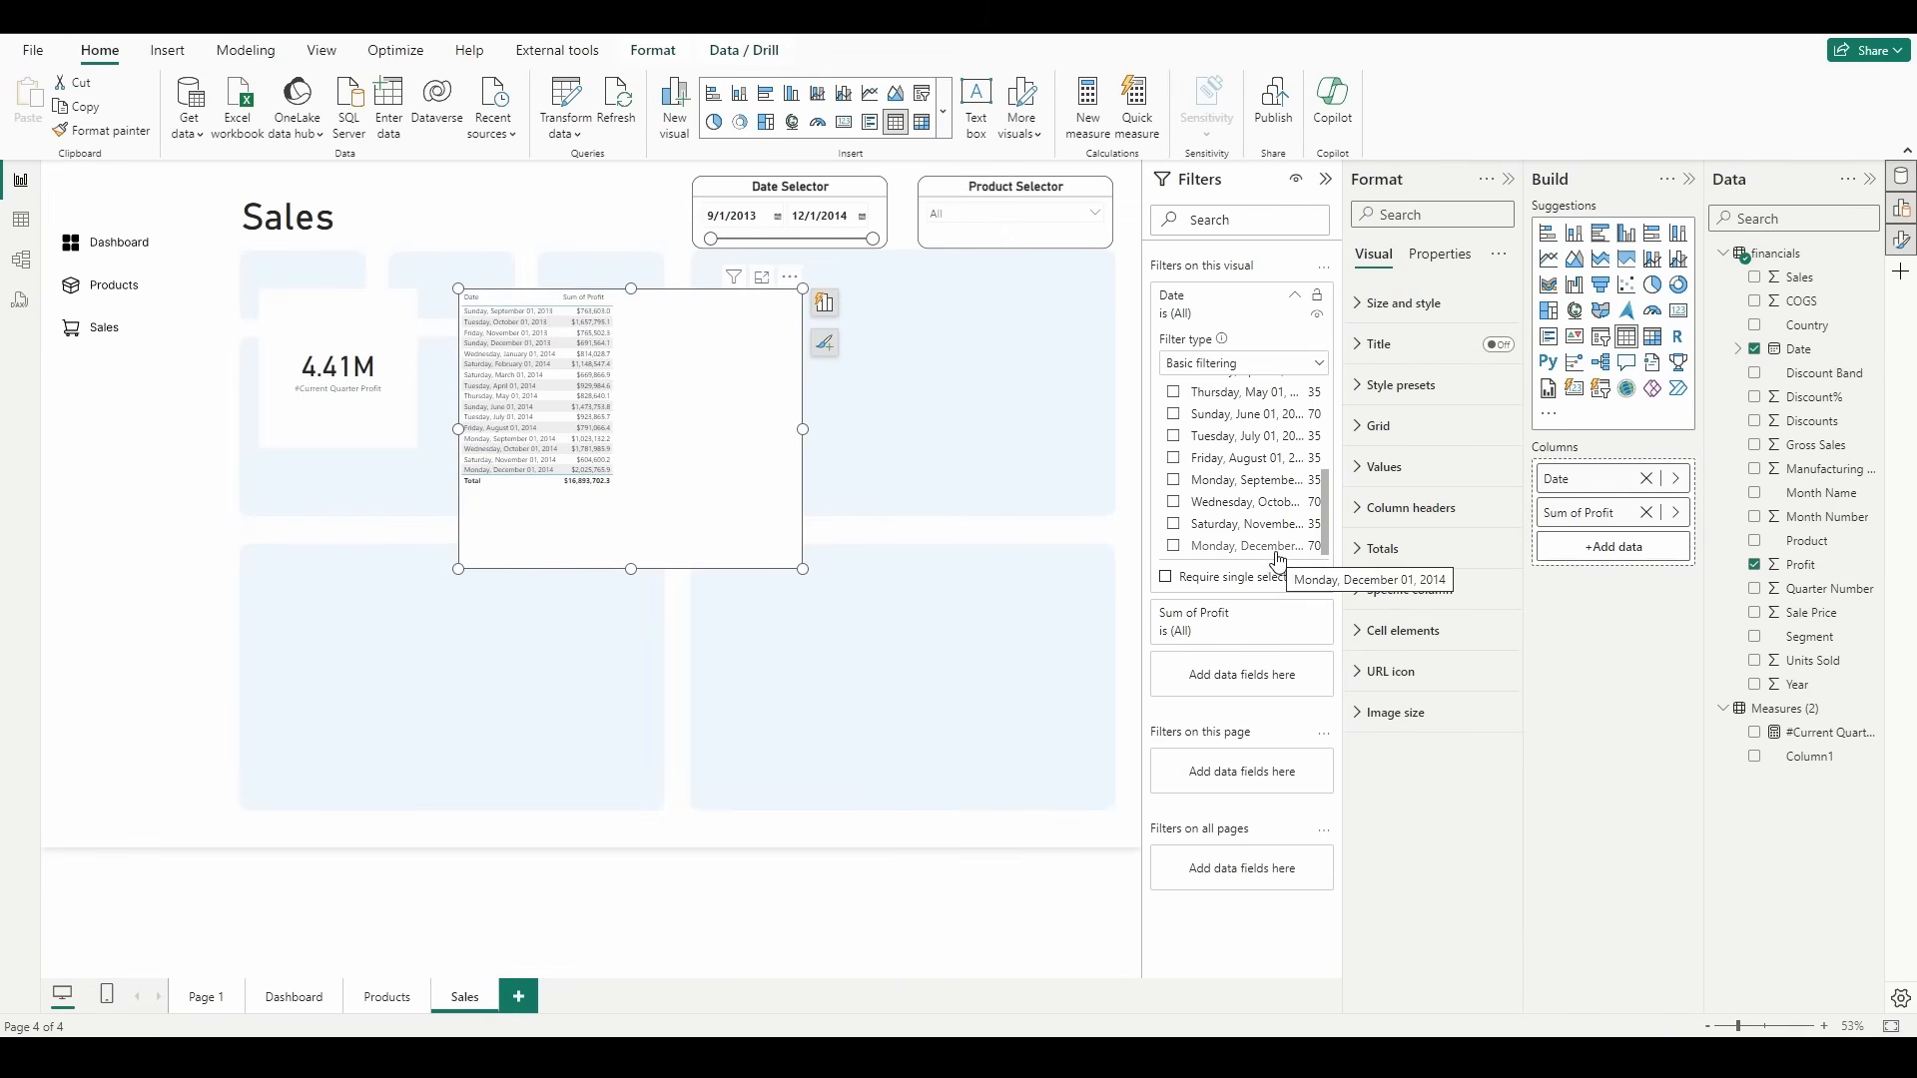
pyautogui.click(1282, 549)
pyautogui.click(1273, 534)
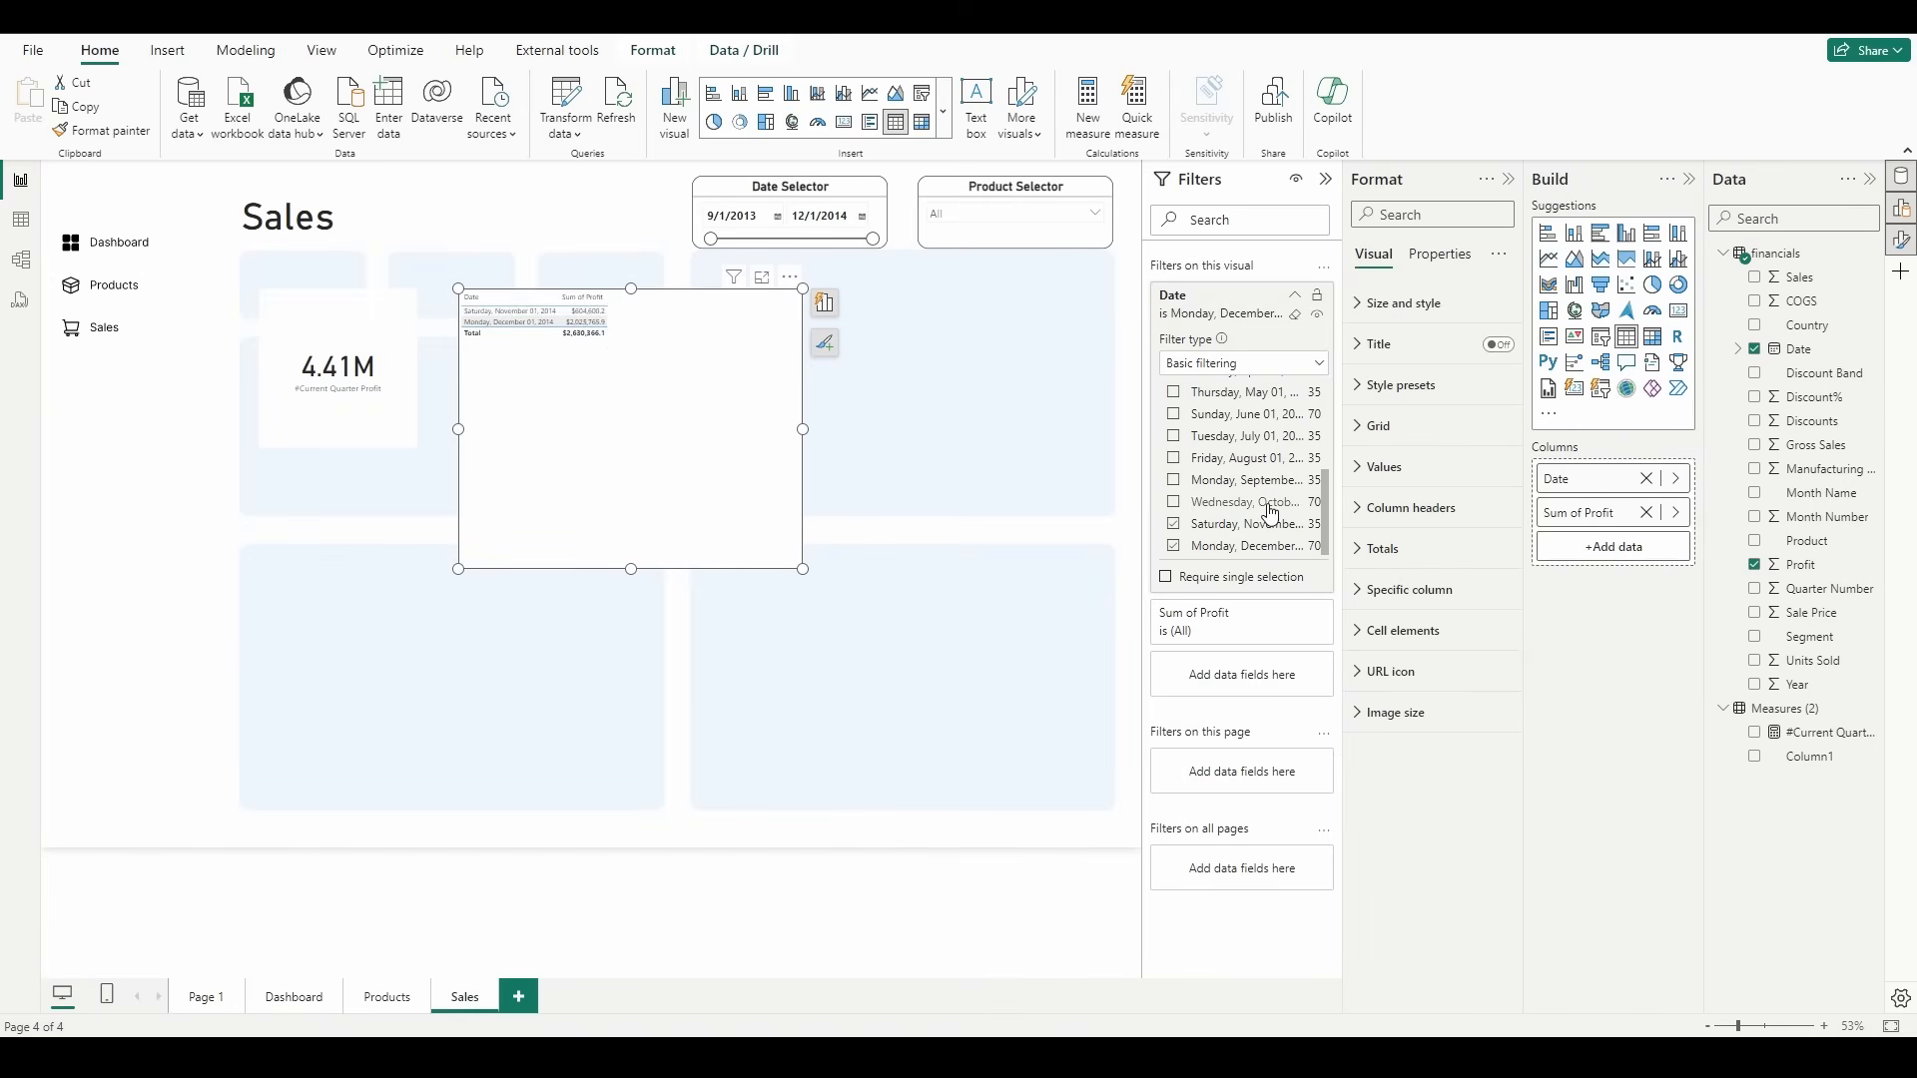
pyautogui.click(1271, 504)
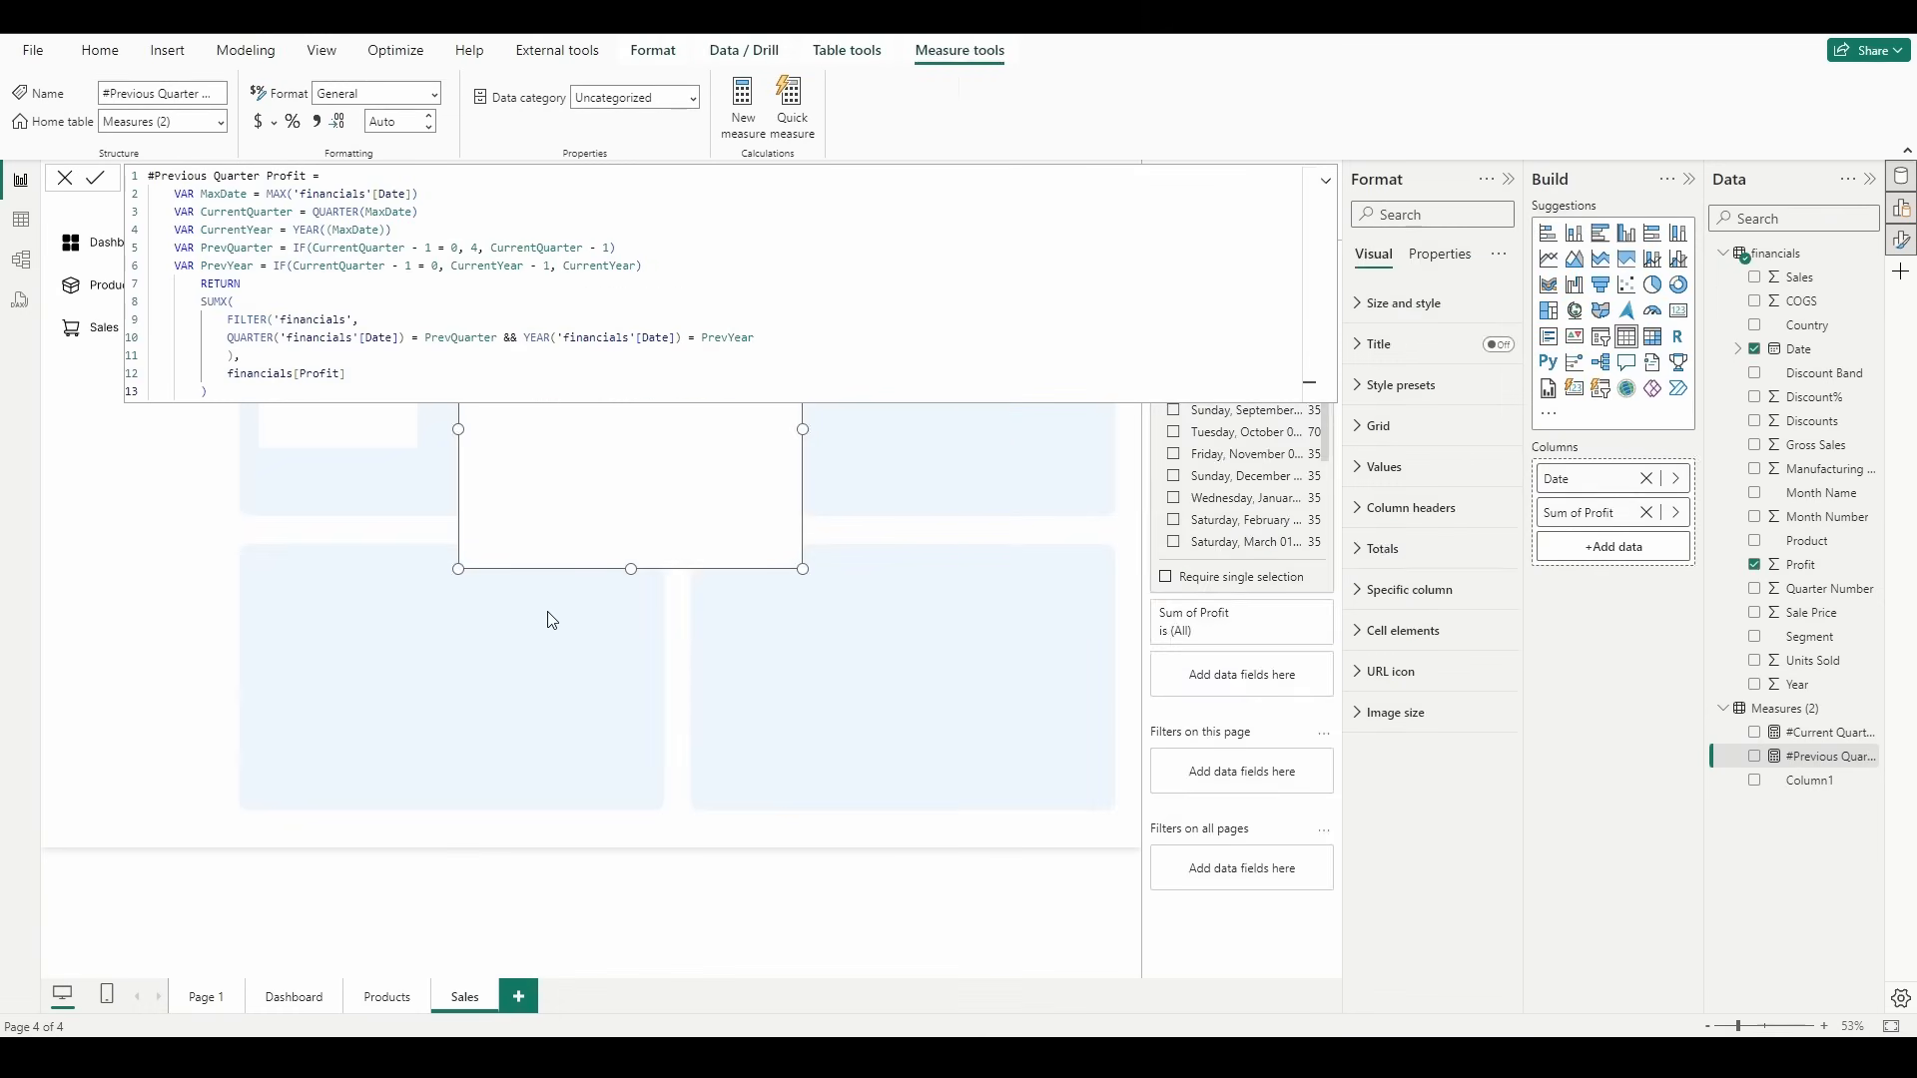
# Step: Commit the #Previous Quarter Profit measure and show it in a new card on the lower-left background panel
pyautogui.click(867, 1075)
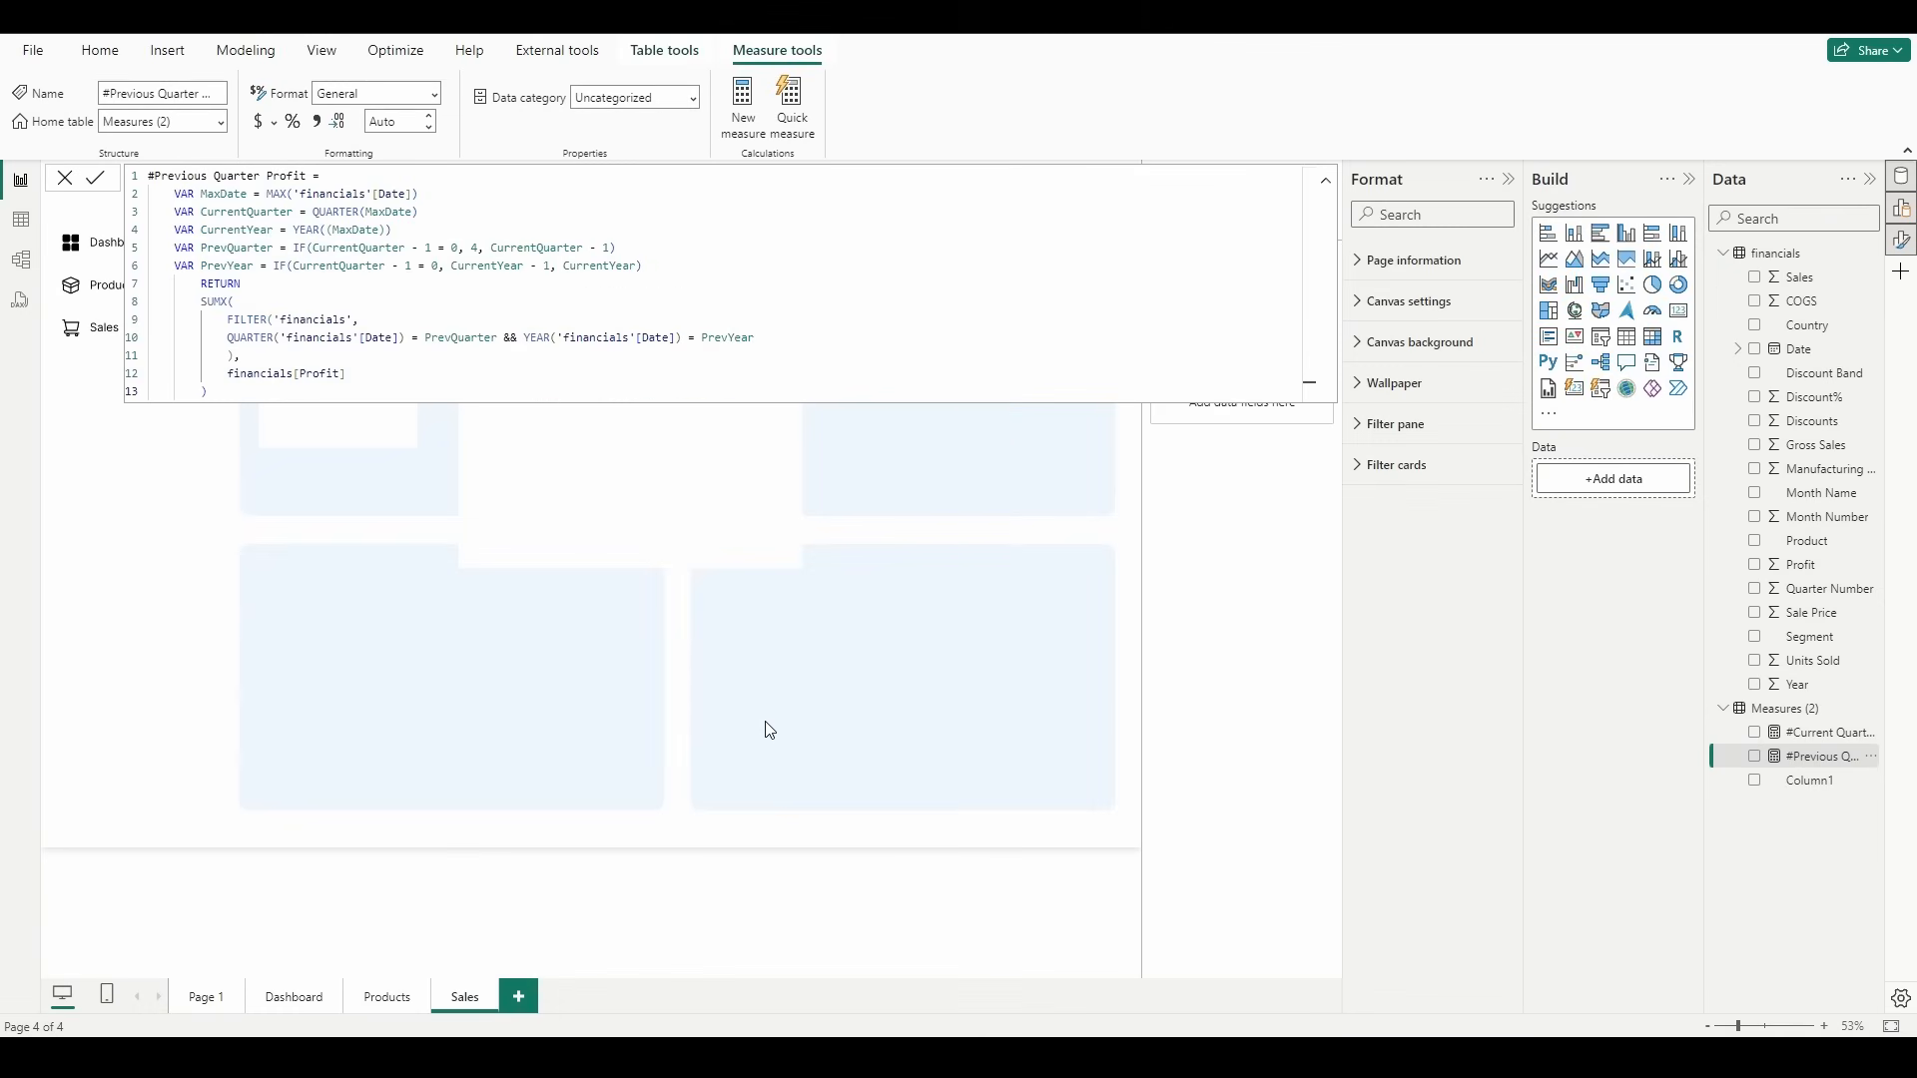
pyautogui.click(1101, 627)
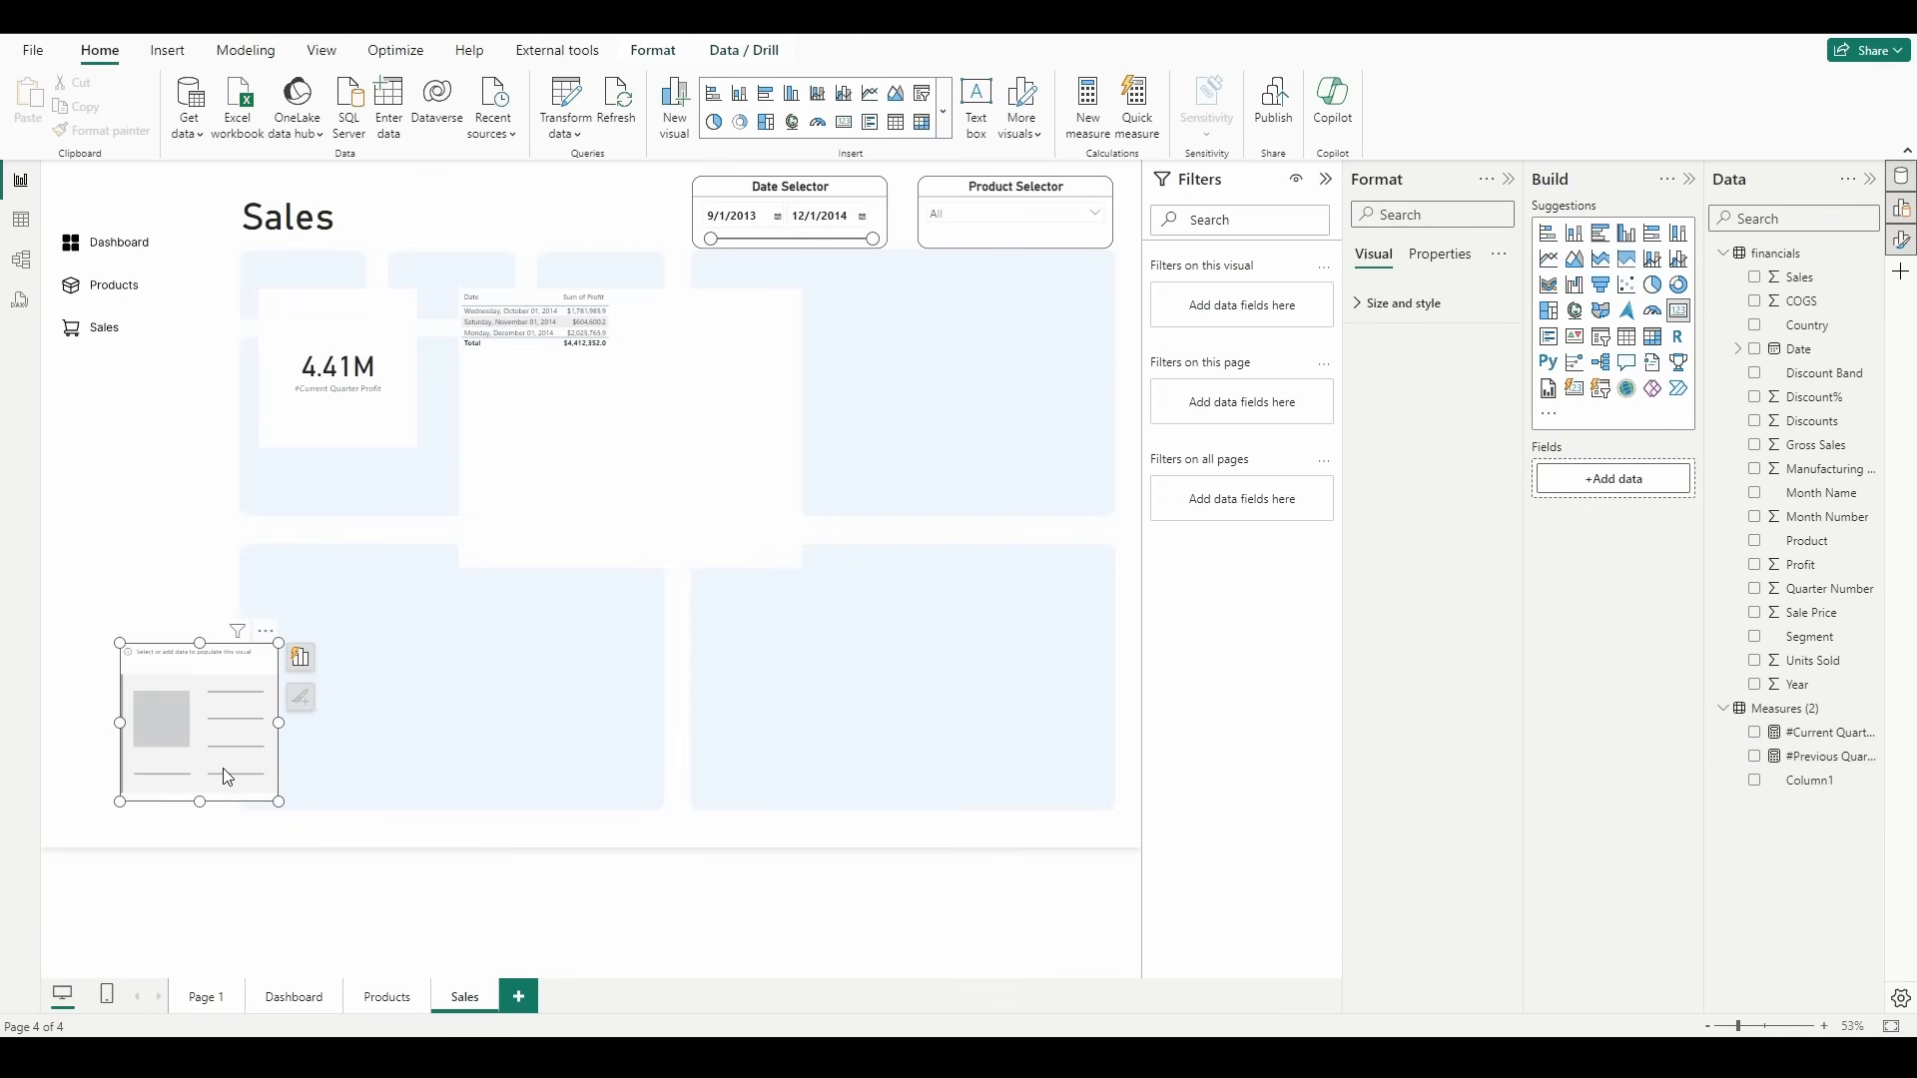
pyautogui.moveTo(224, 774); pyautogui.dragTo(383, 733)
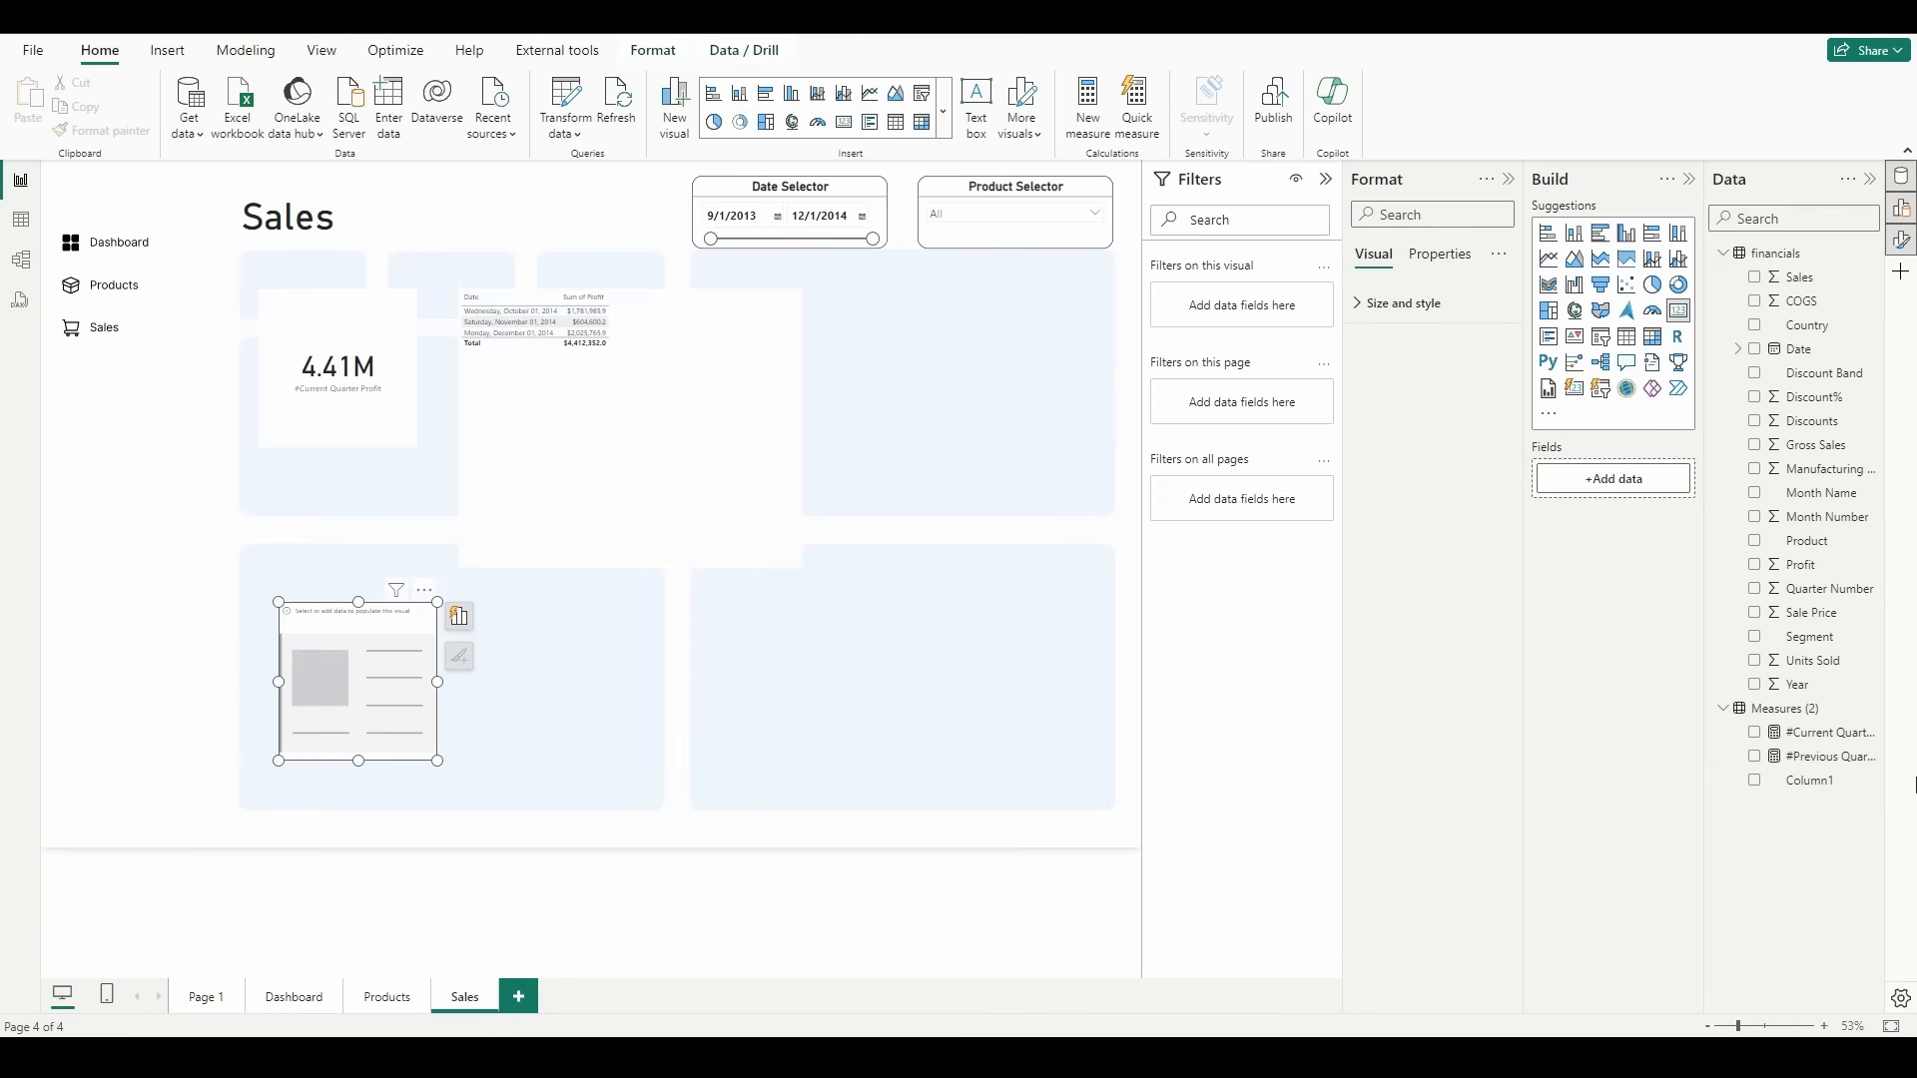
pyautogui.click(1755, 755)
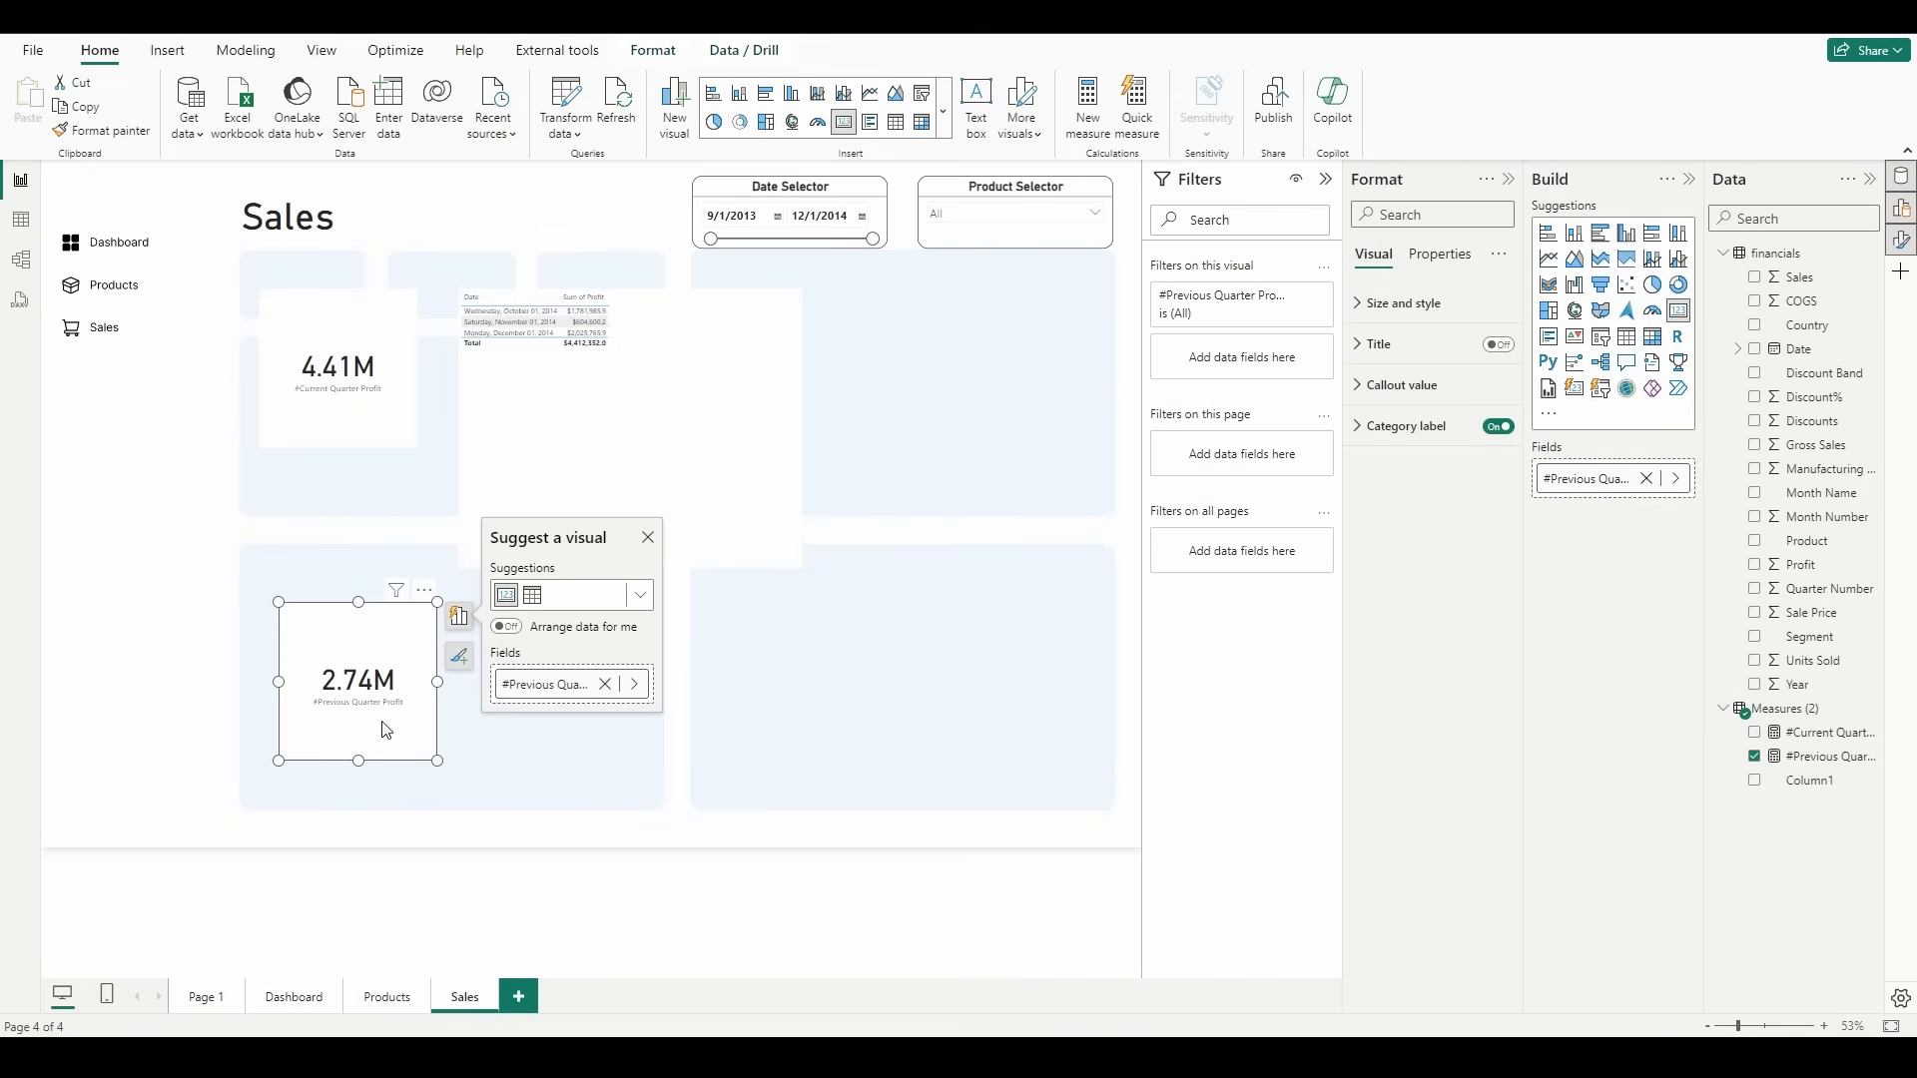
# Step: Move the profit table clear of the current quarter card and switch its date filter to July, August and September 2014
pyautogui.moveTo(694, 481); pyautogui.dragTo(676, 590)
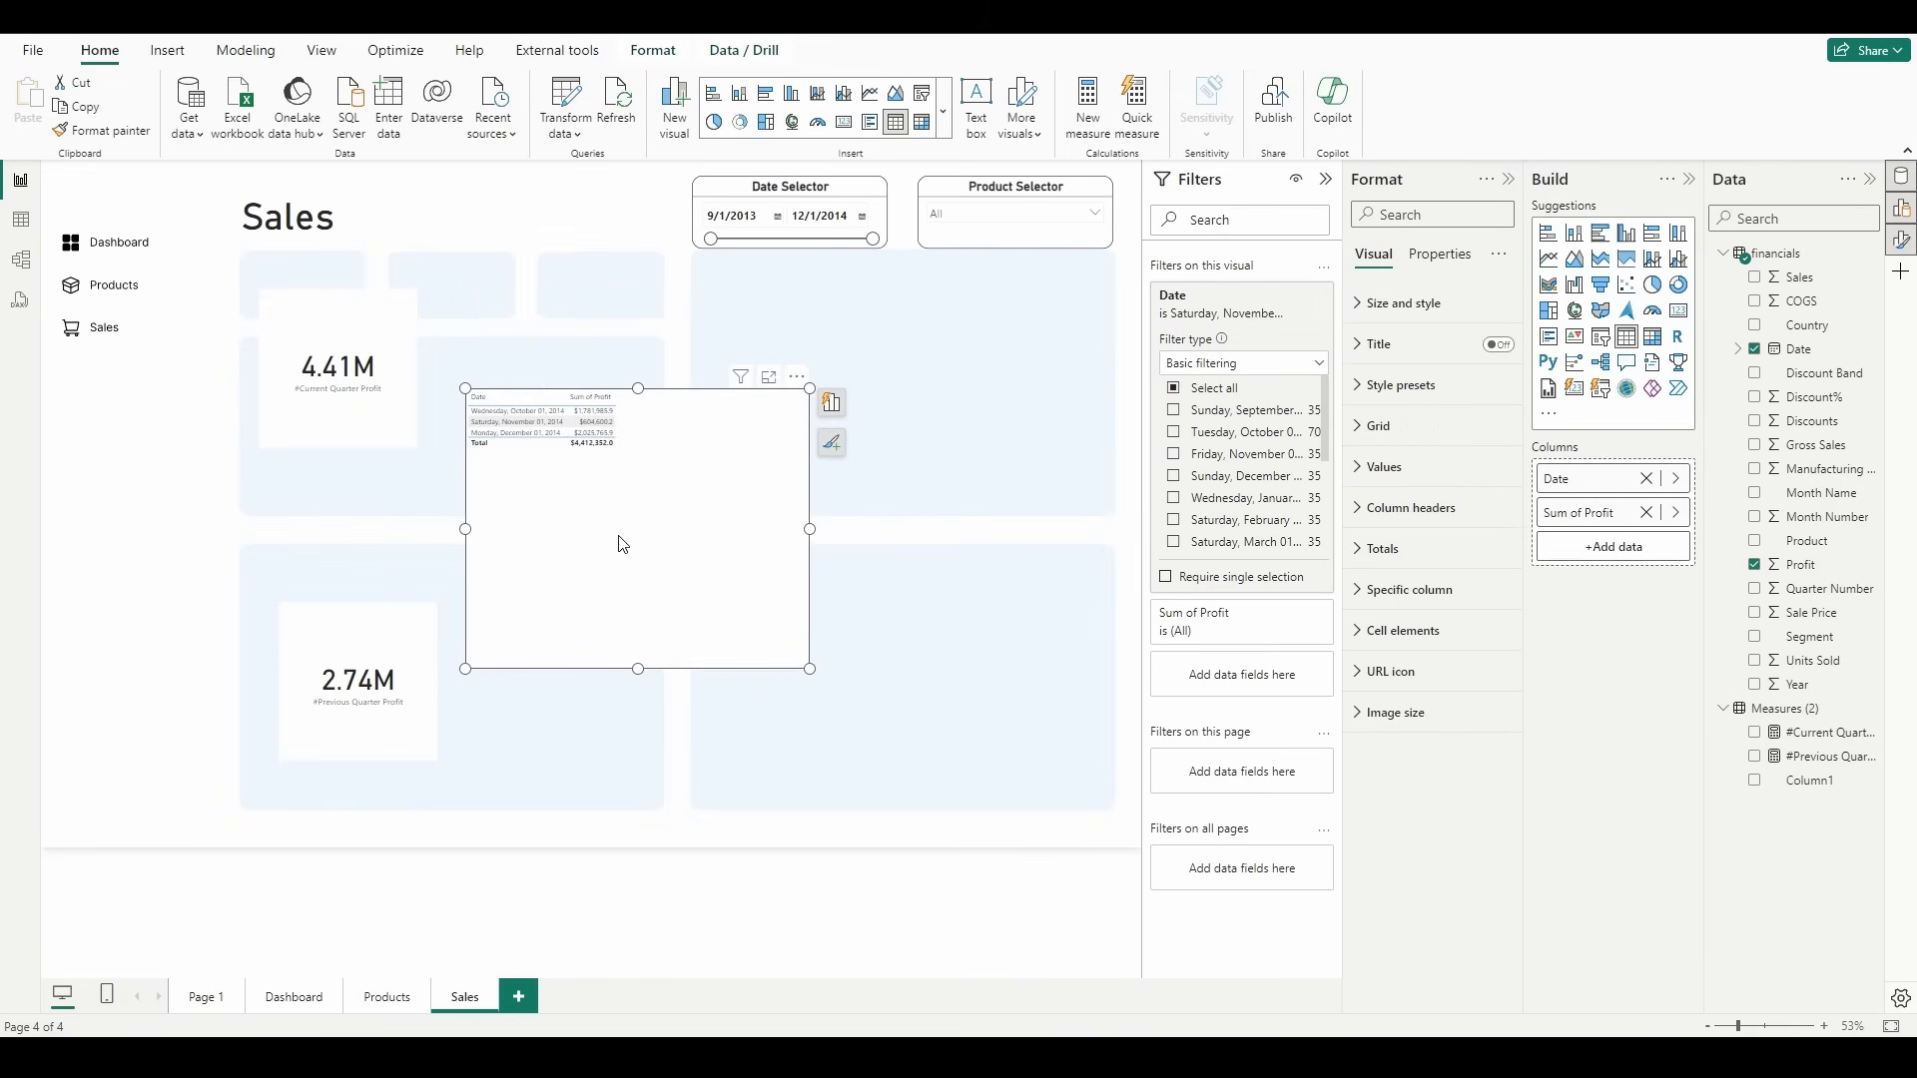
pyautogui.scroll(-3, 1280, 502)
pyautogui.click(1281, 502)
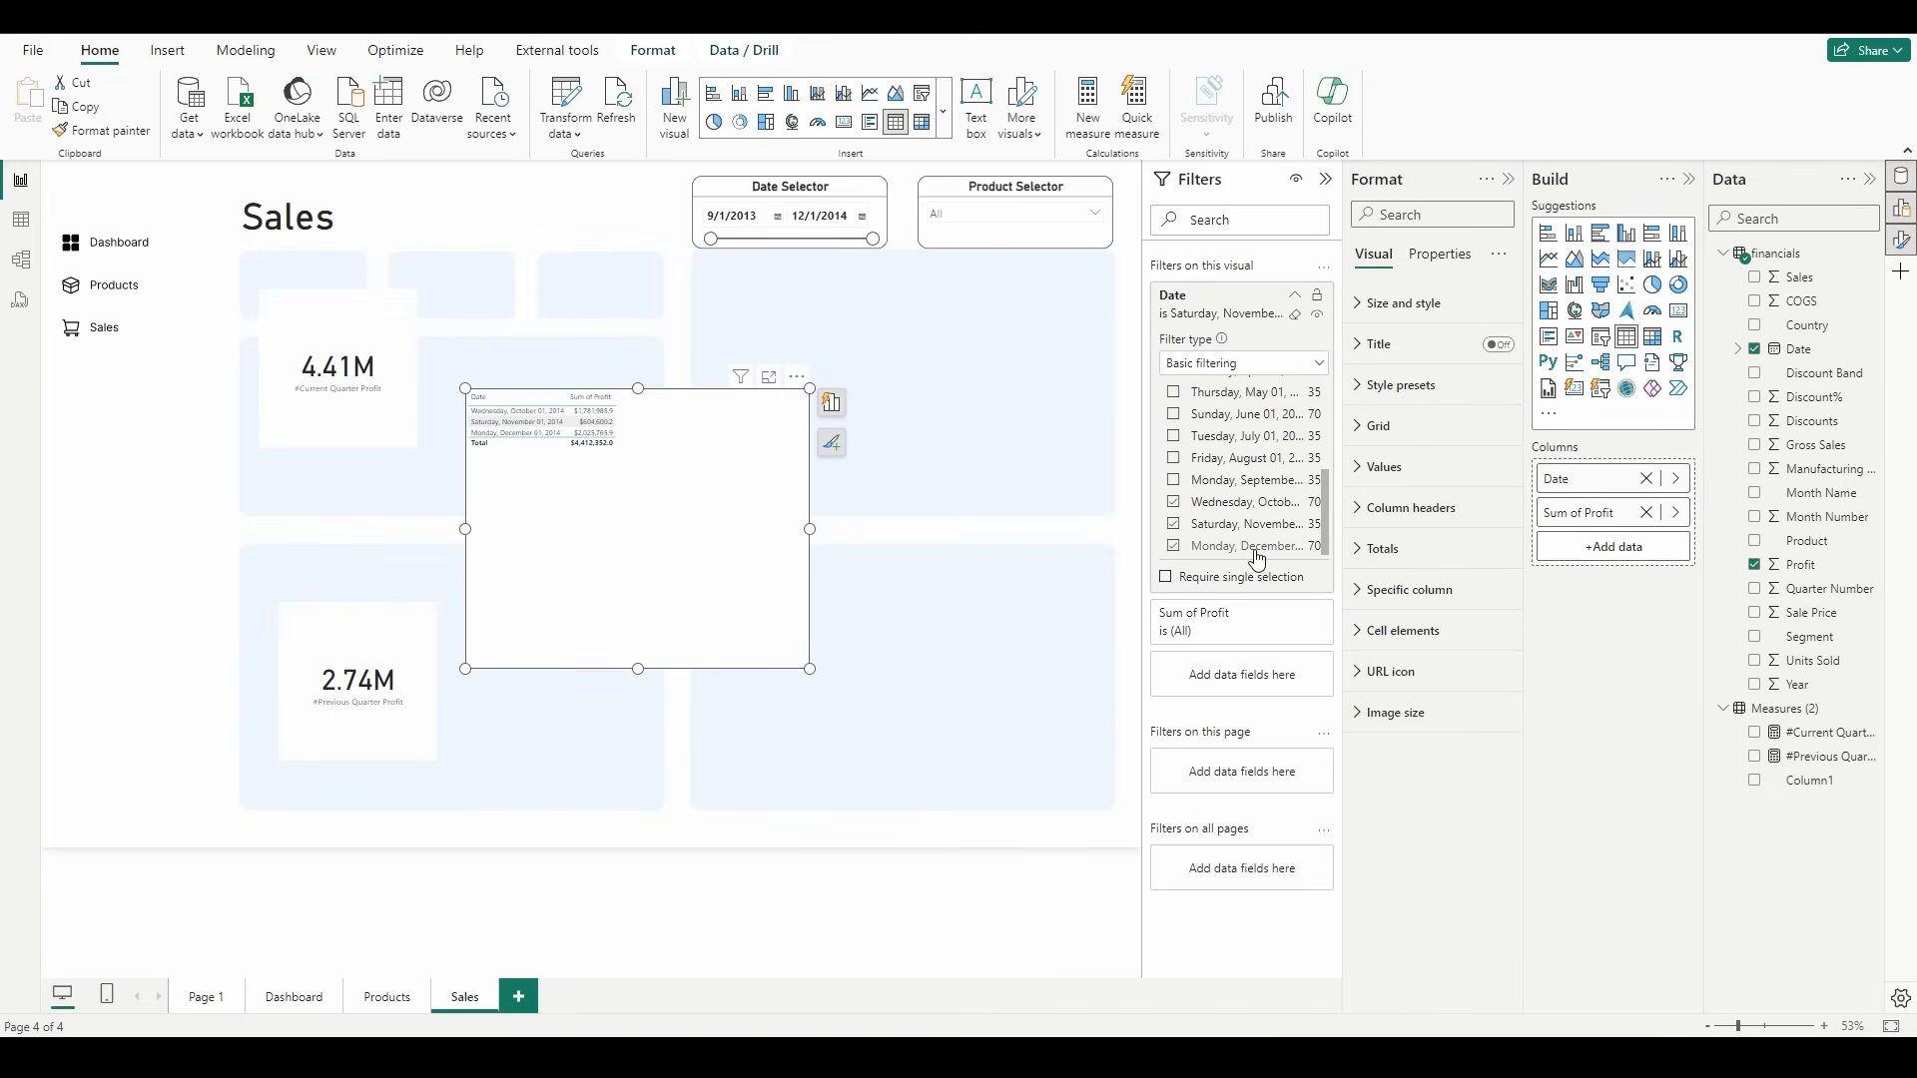
pyautogui.click(1253, 526)
pyautogui.click(1250, 504)
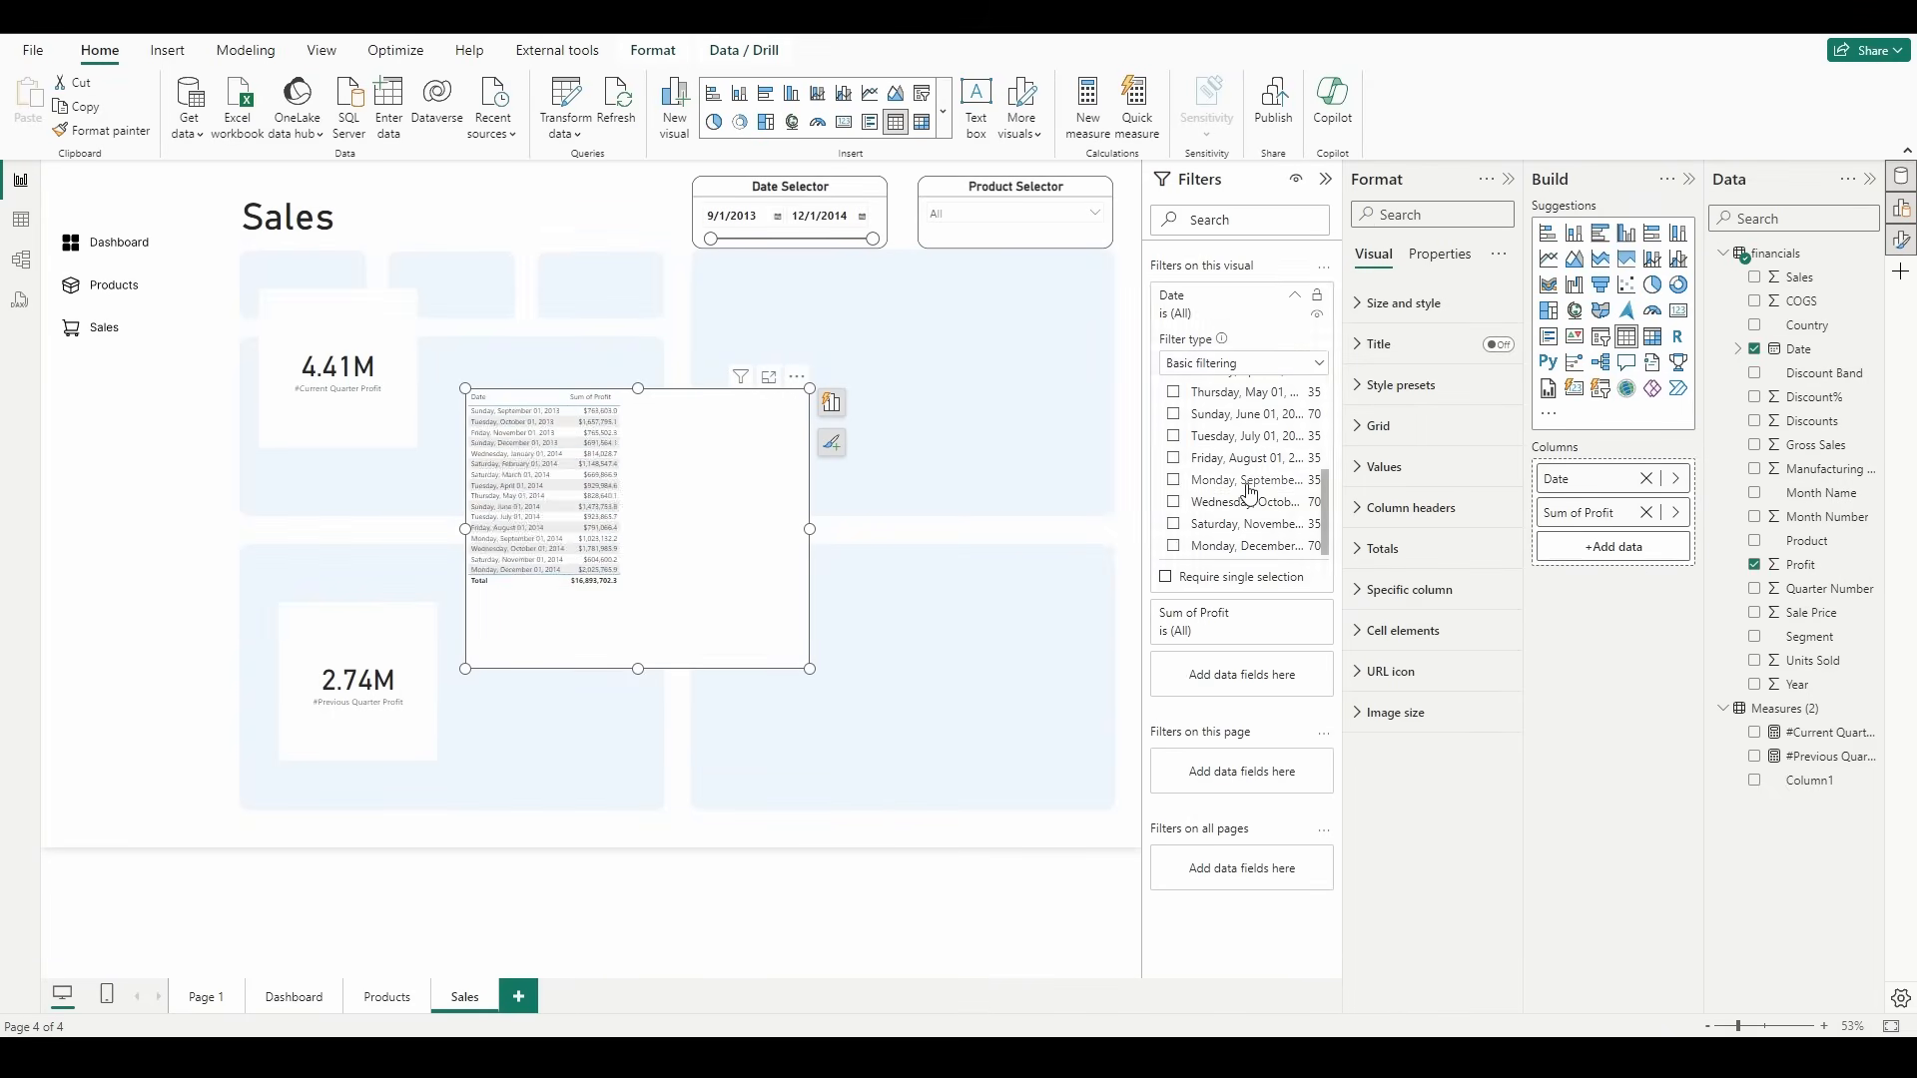
pyautogui.click(1248, 484)
pyautogui.click(1243, 459)
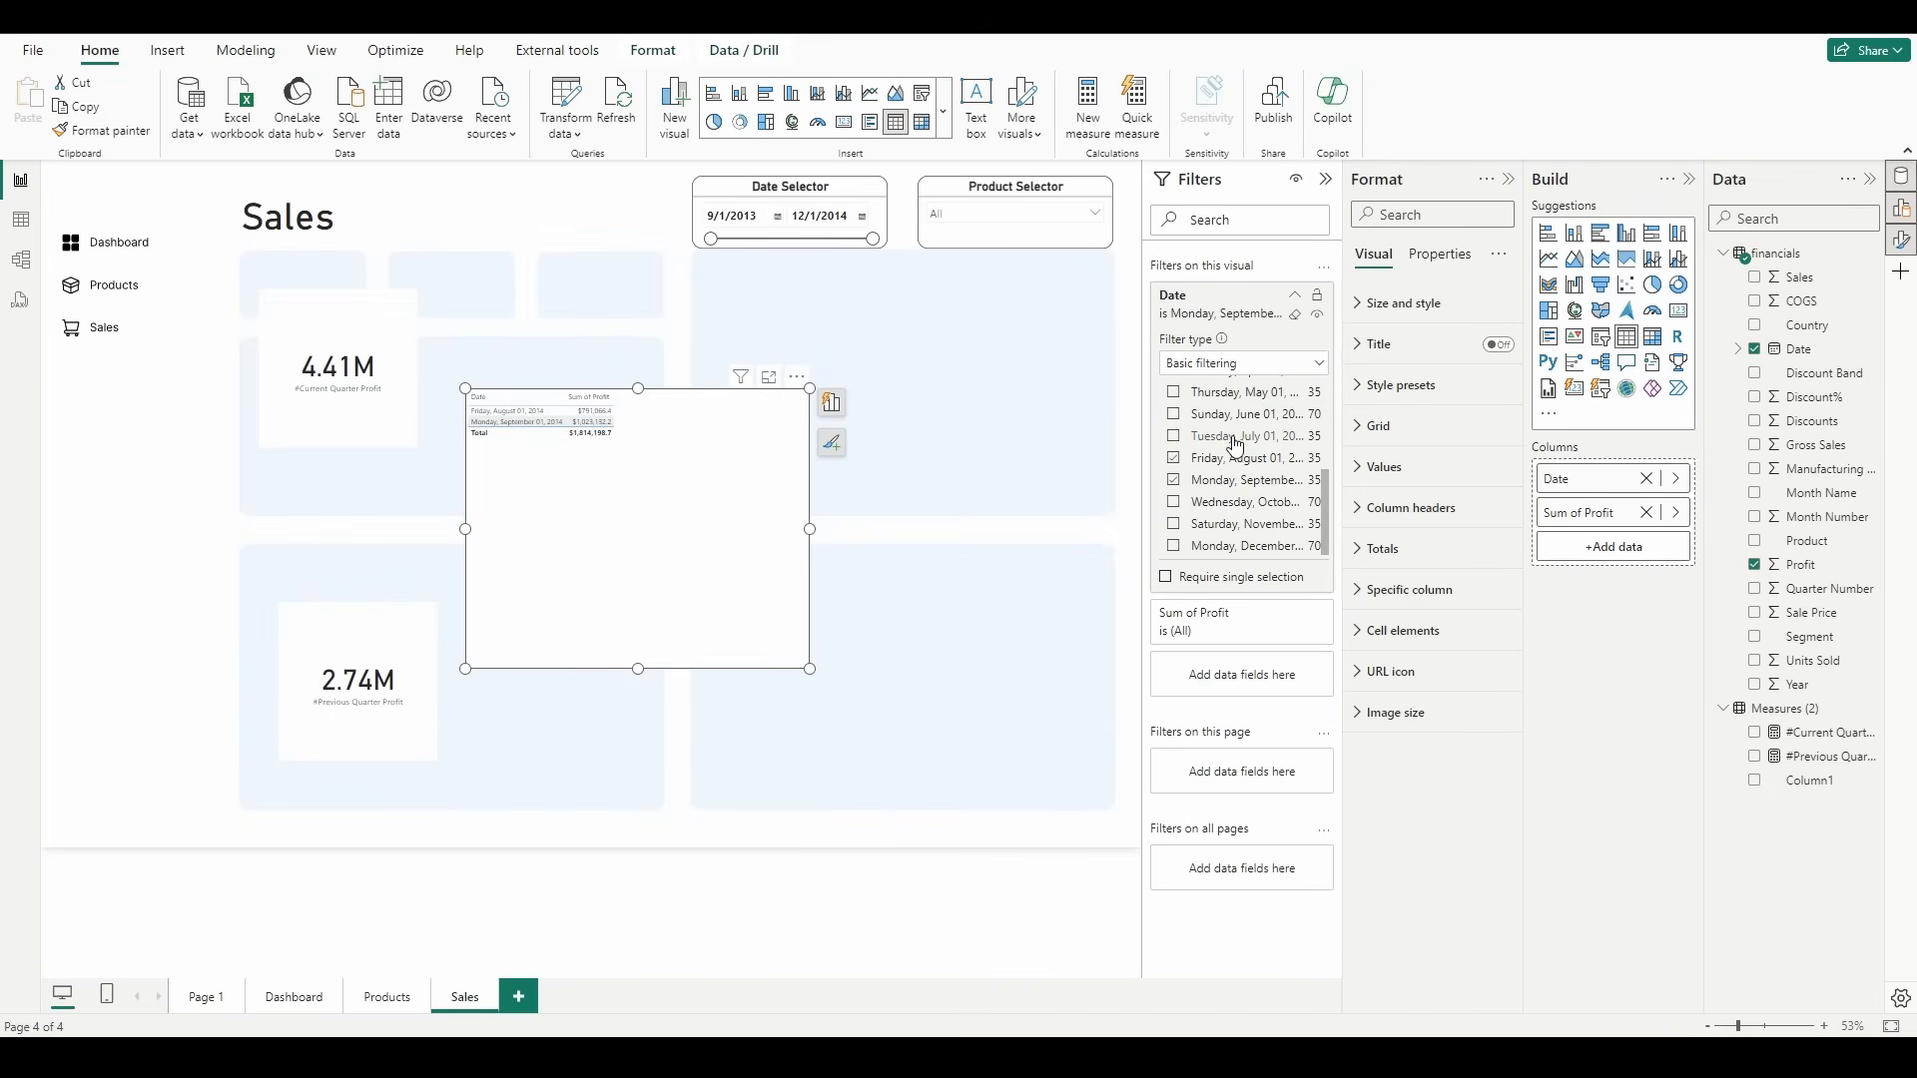
pyautogui.click(1234, 437)
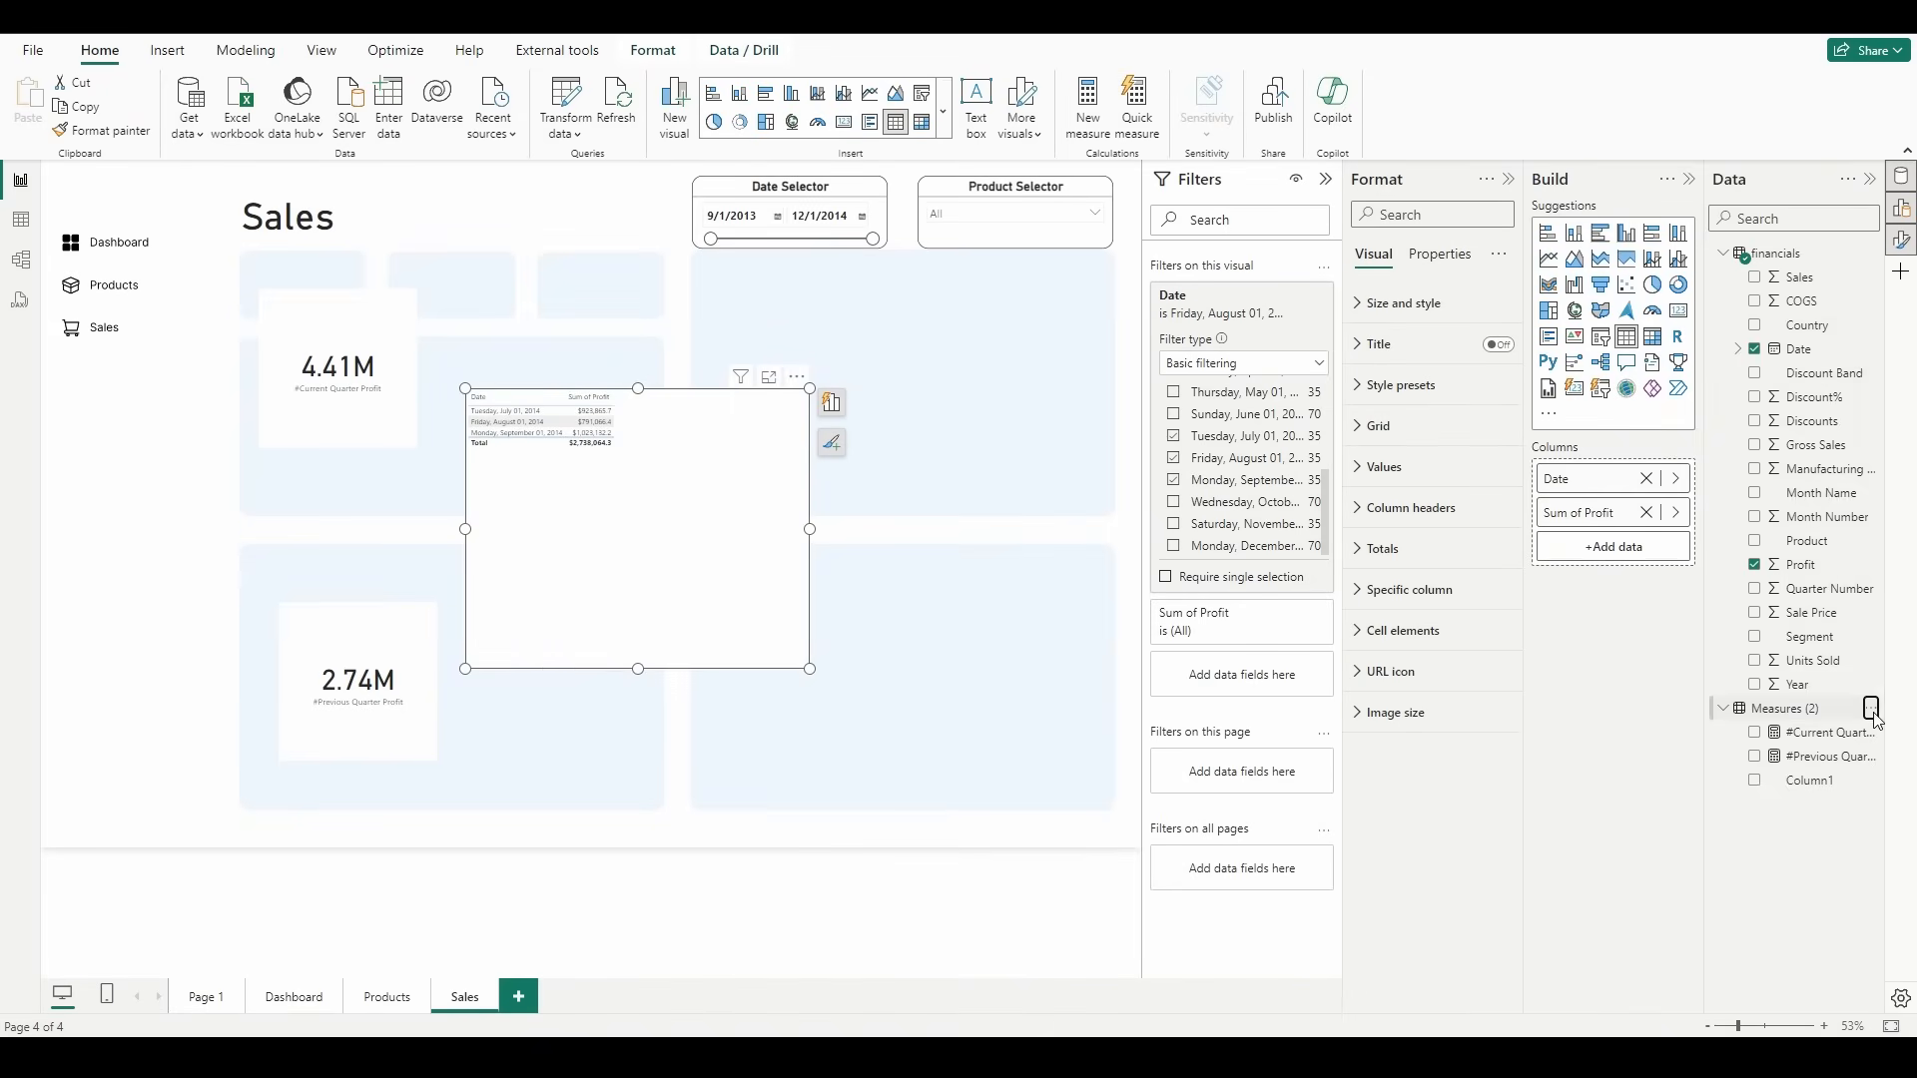
# Step: Add a Subtraction quick measure to the Measures table with #Current Quarter Profit as base value and #Previous Quarter Profit as value to subtract
pyautogui.click(1873, 709)
pyautogui.click(1797, 408)
pyautogui.click(1234, 343)
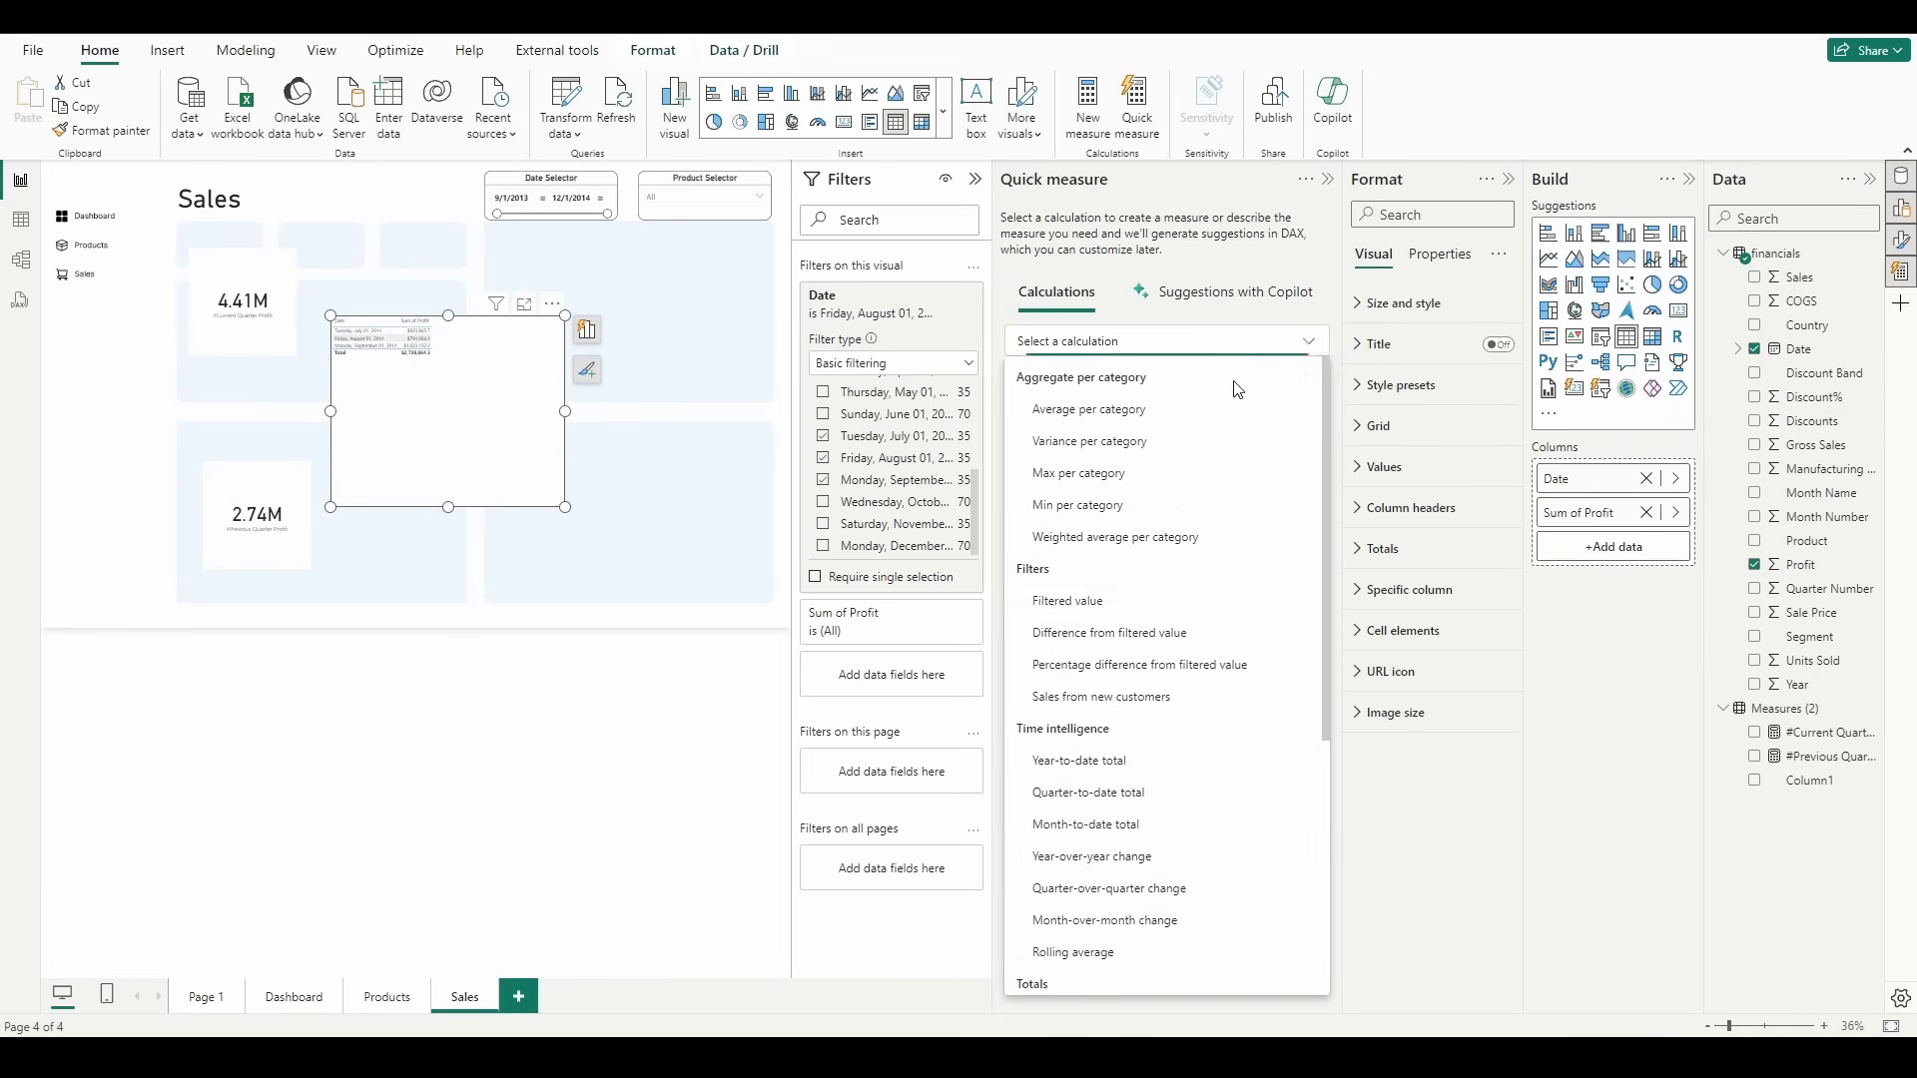
pyautogui.scroll(-4, 1195, 597)
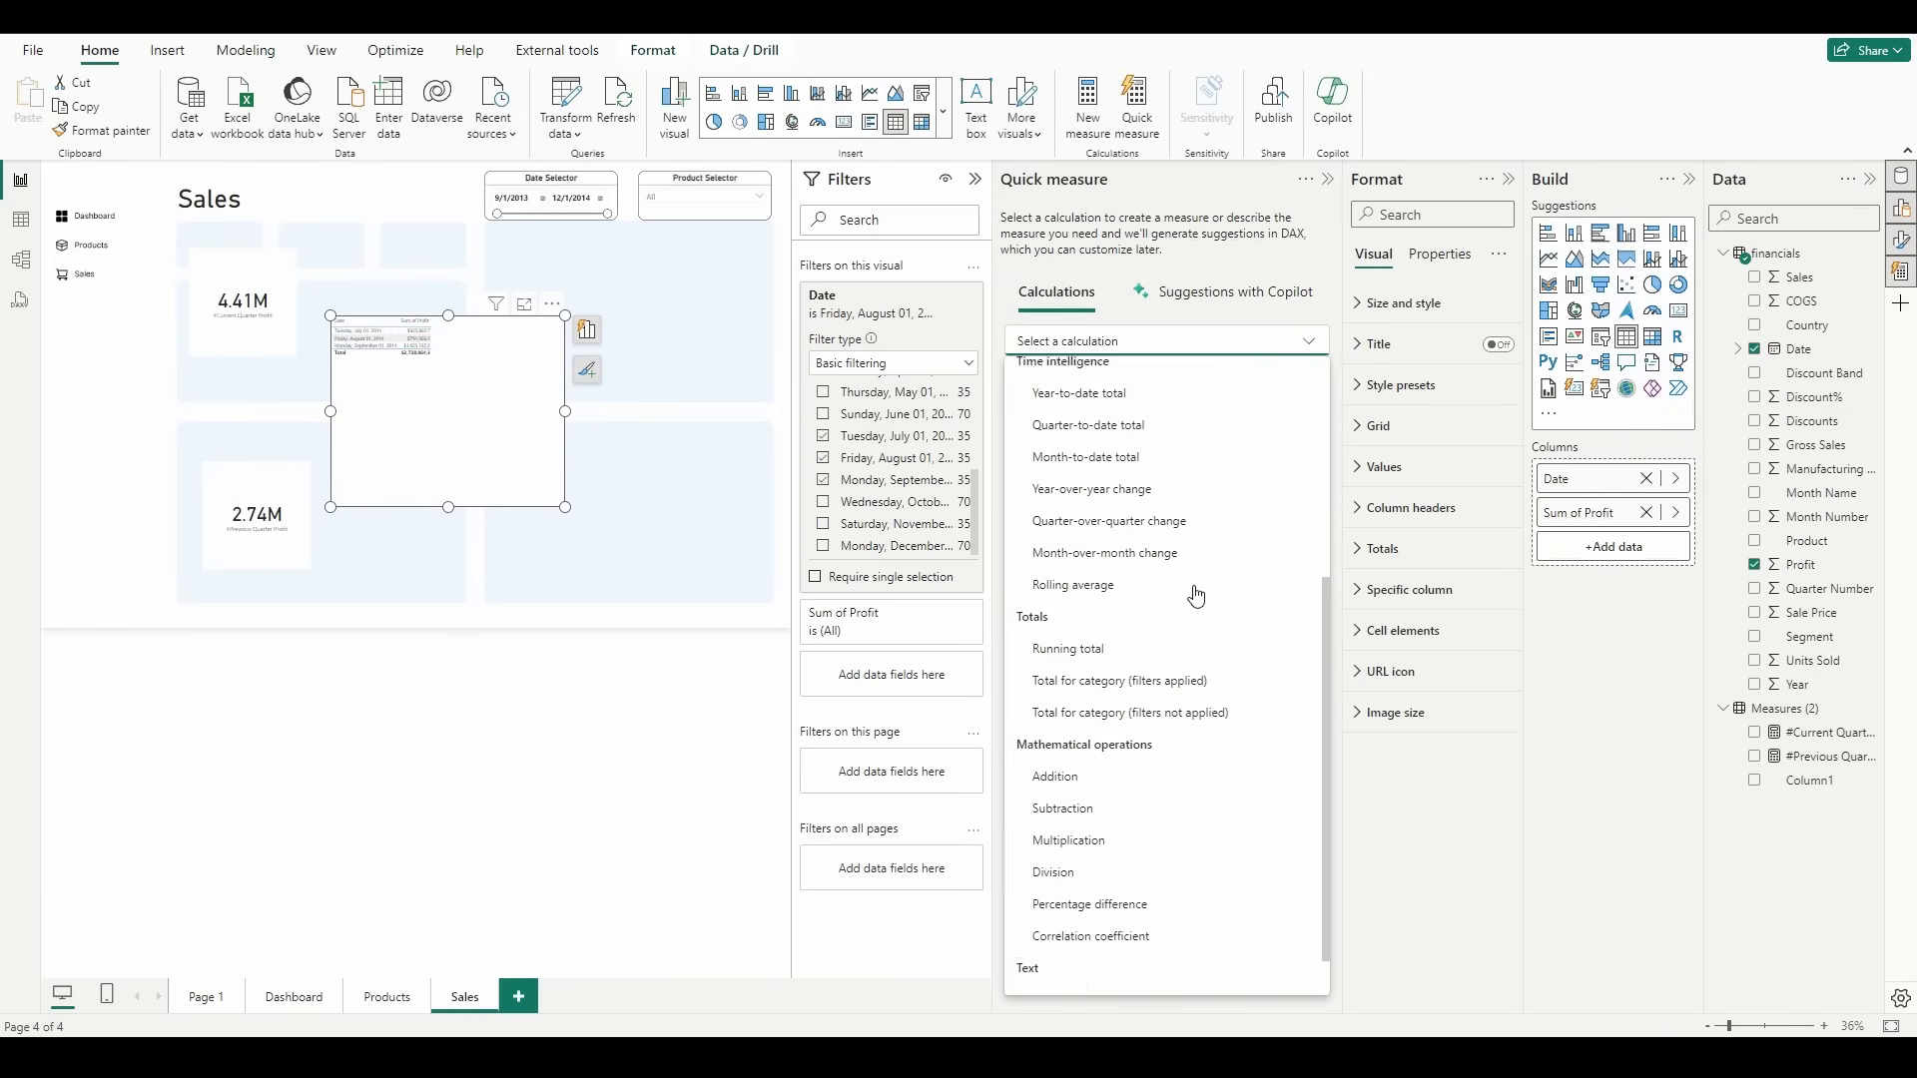
pyautogui.click(1121, 799)
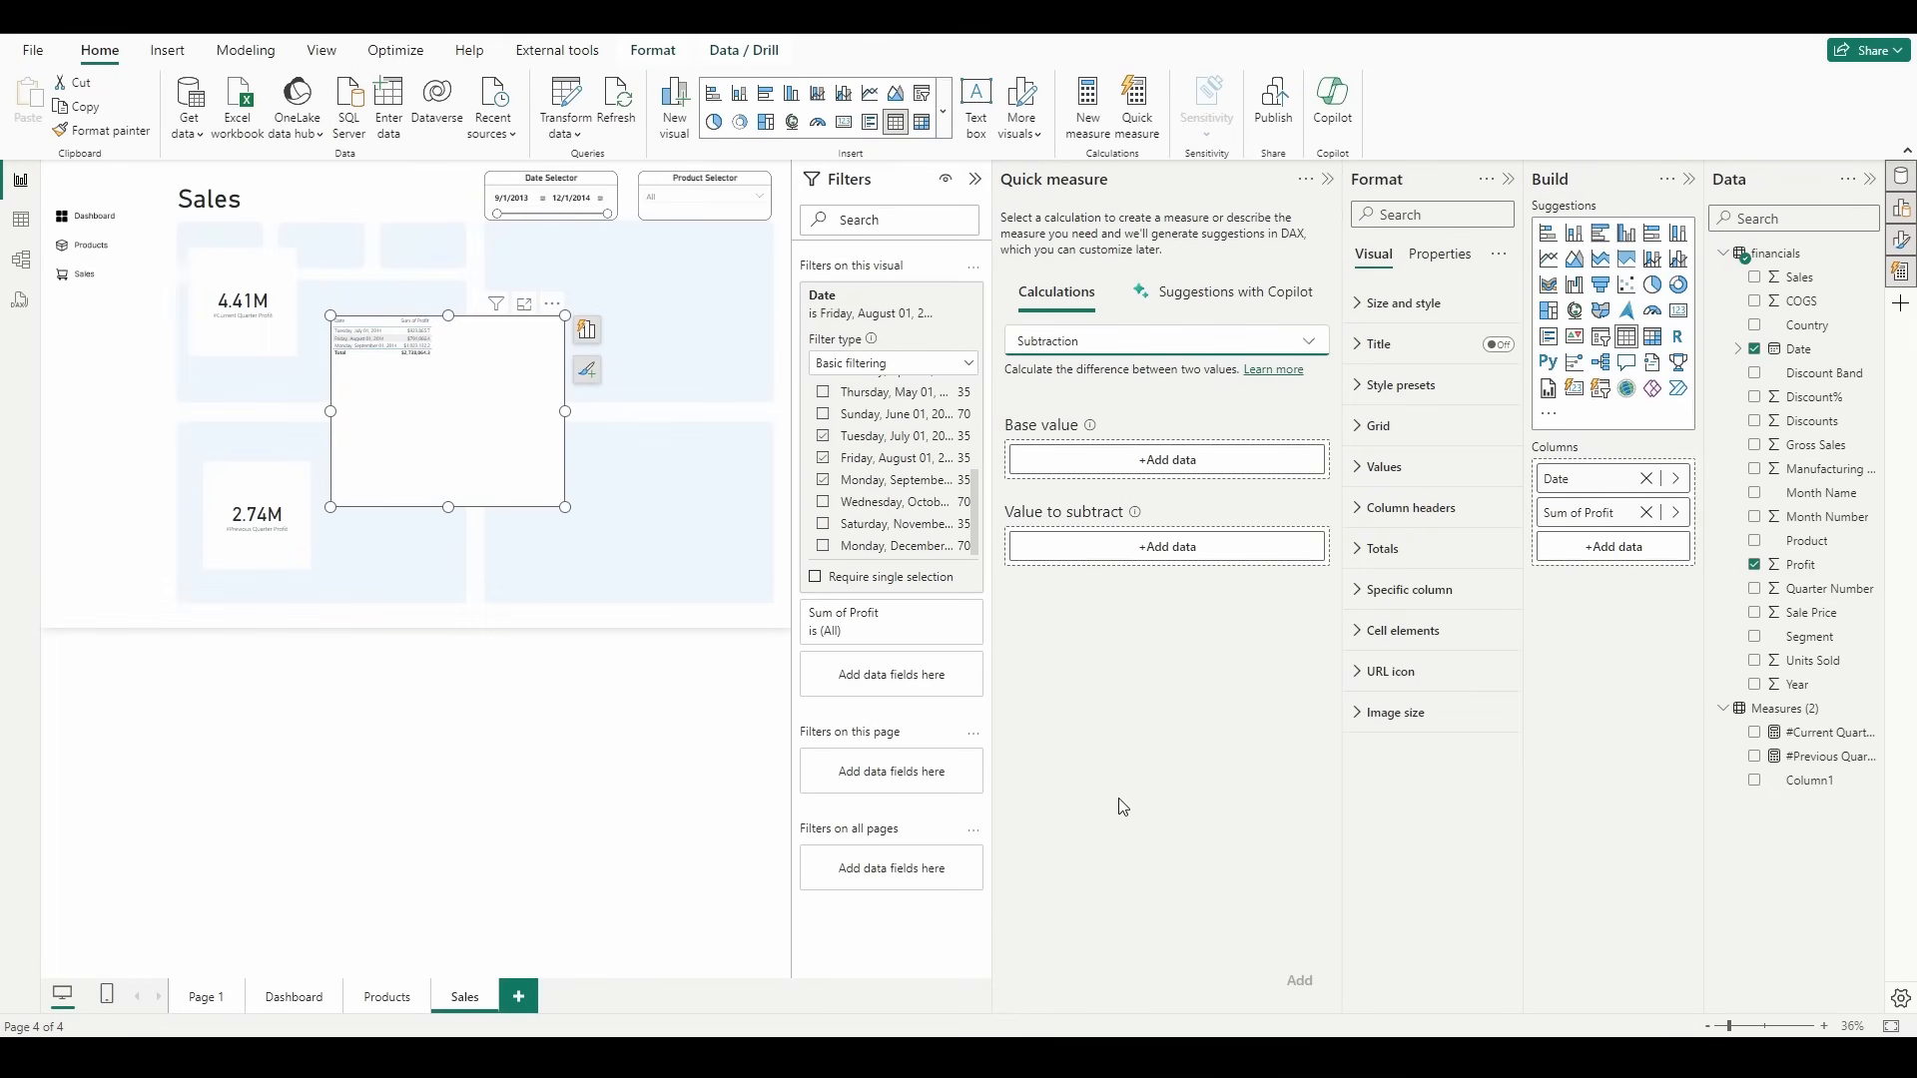
pyautogui.moveTo(1817, 732); pyautogui.dragTo(1190, 479)
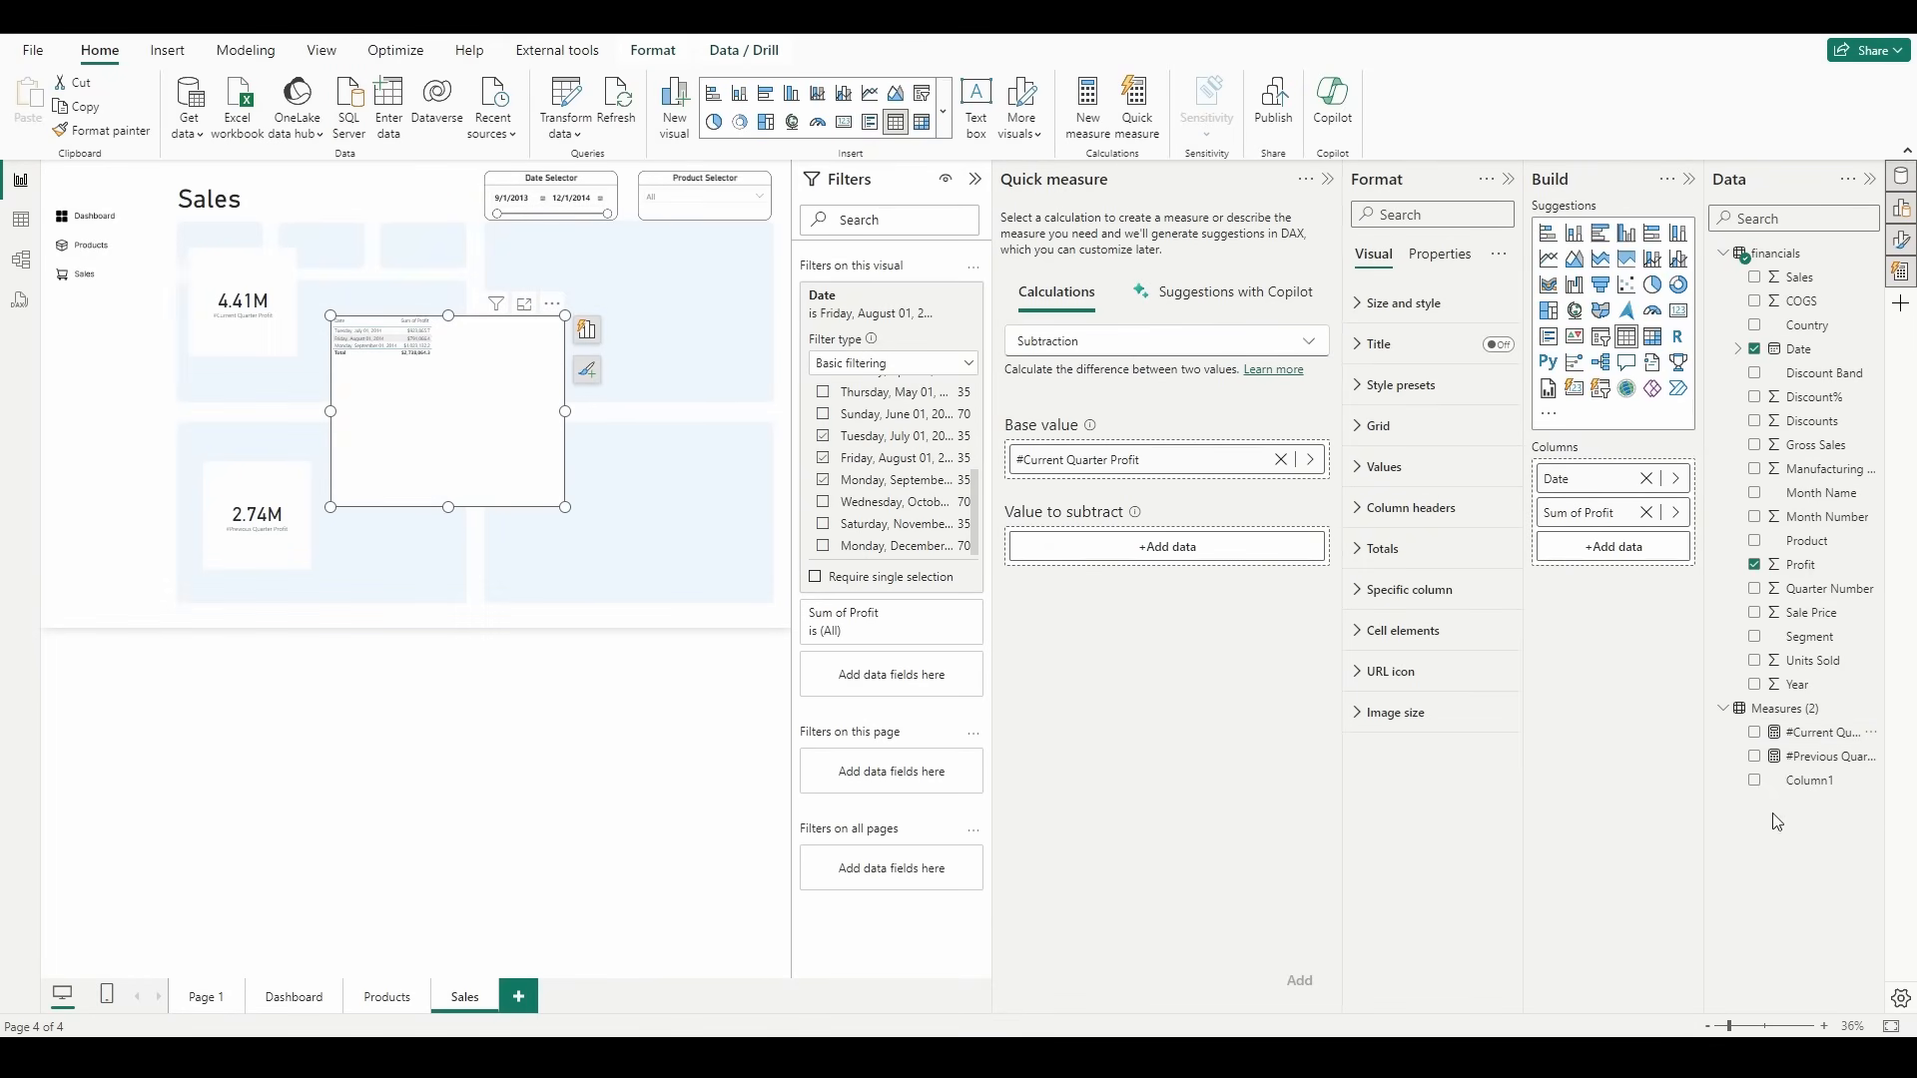
pyautogui.moveTo(1810, 757); pyautogui.dragTo(1171, 549)
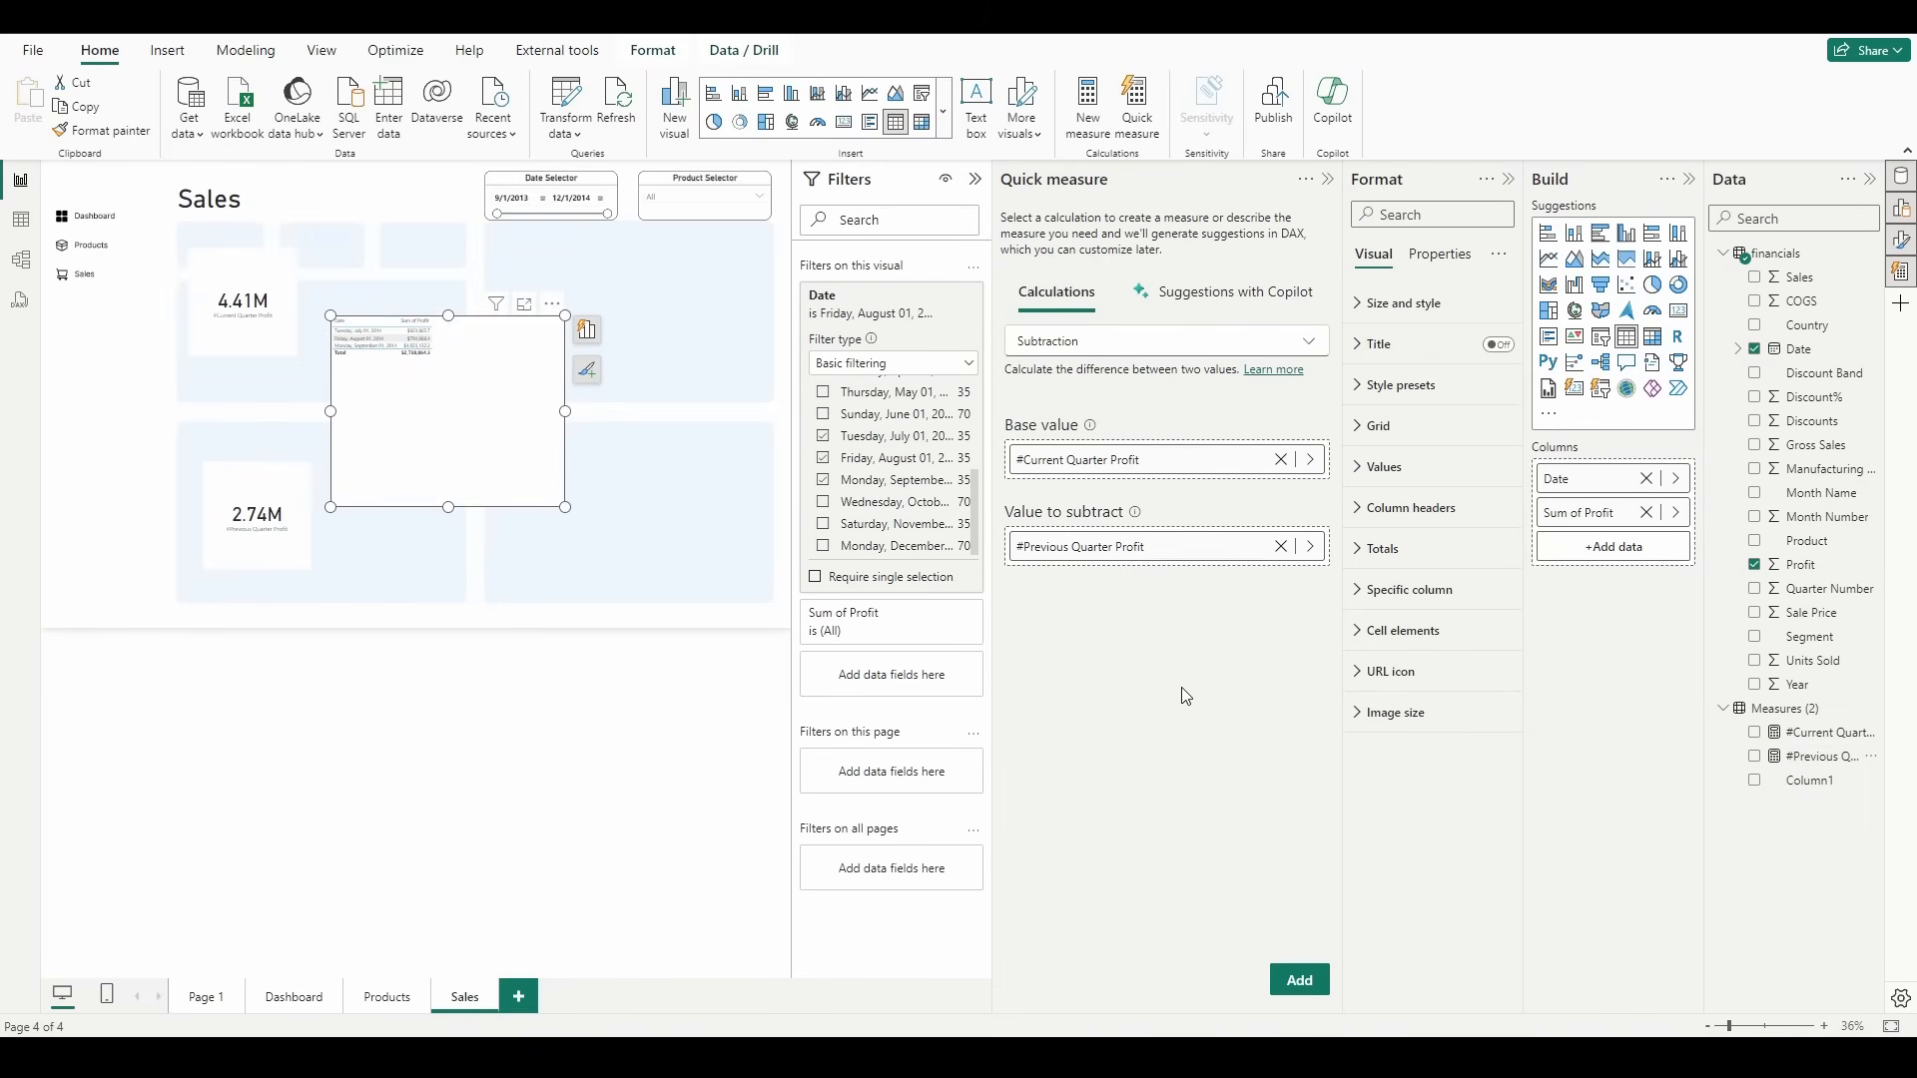
pyautogui.click(1298, 979)
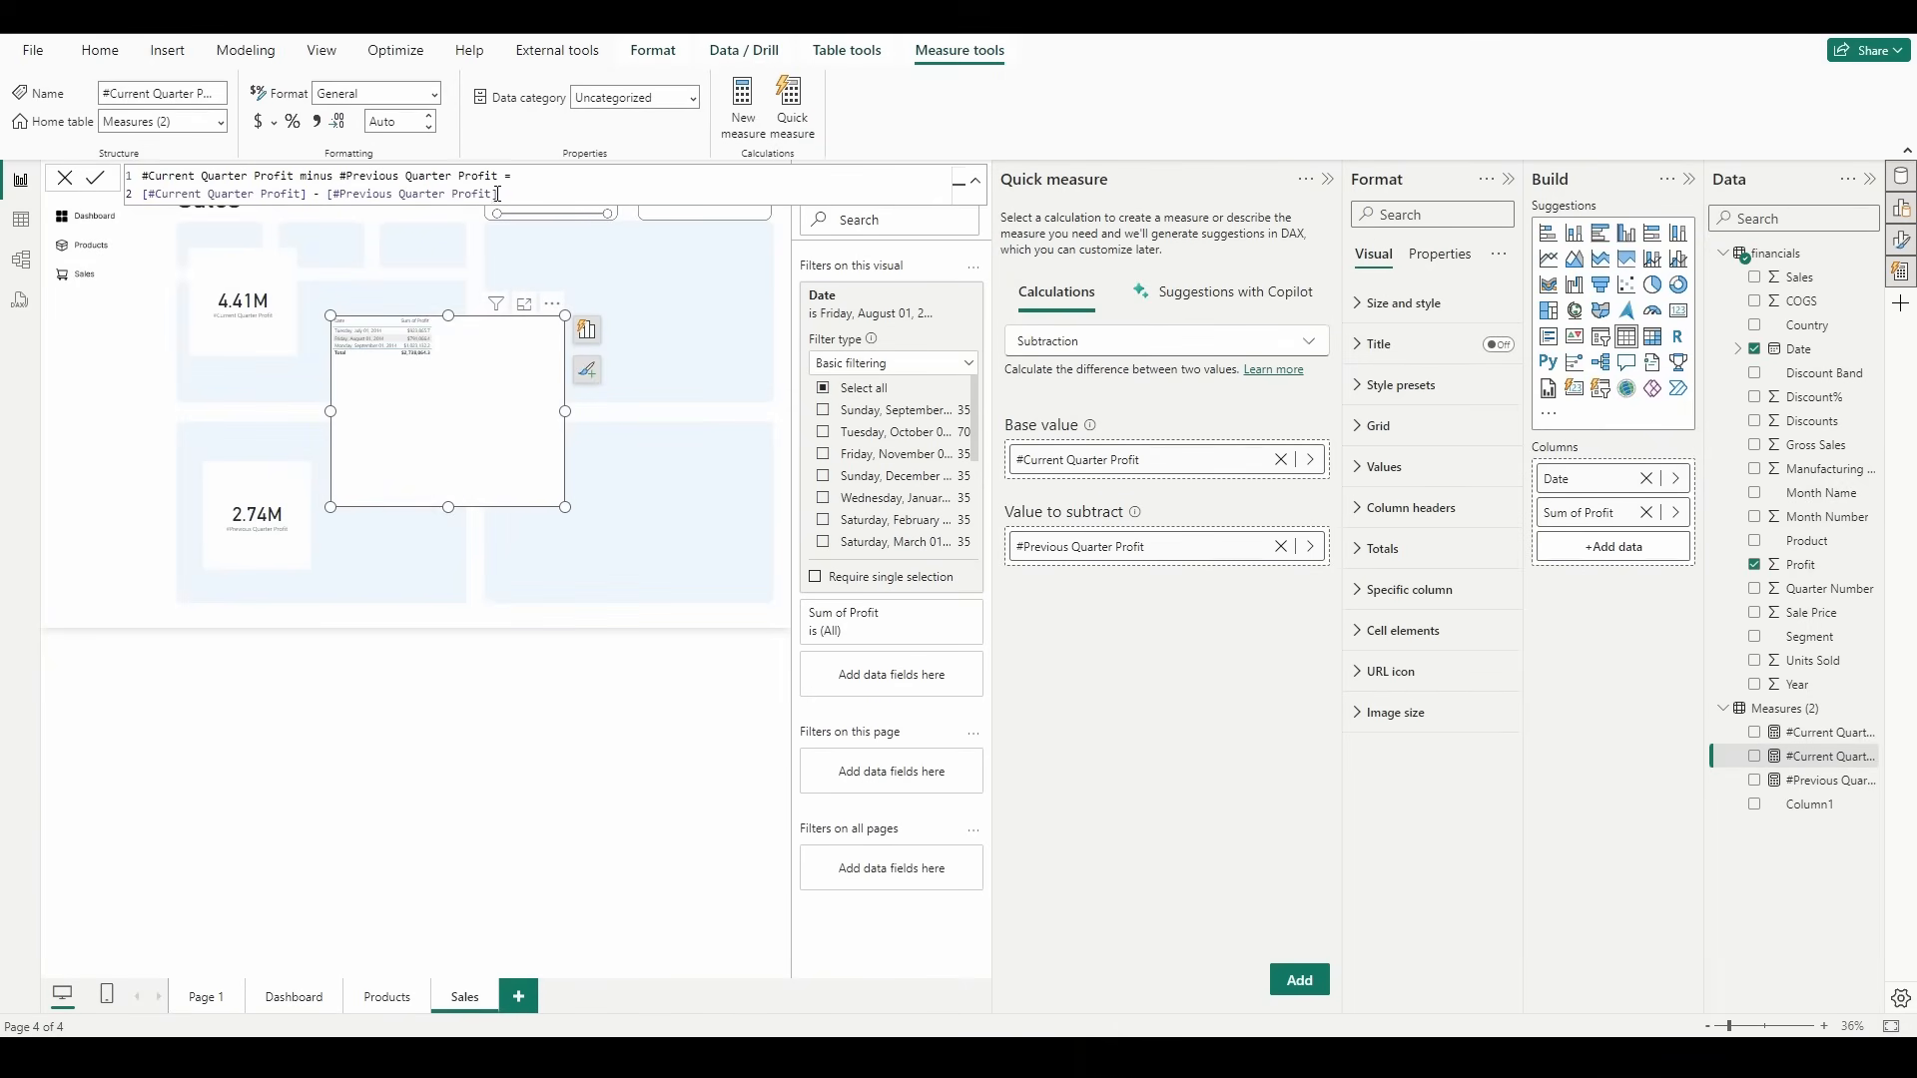
# Step: Rename the new subtraction measure to #Profit Difference, commit it and close the quick measure pane
pyautogui.moveTo(149, 178); pyautogui.dragTo(497, 177)
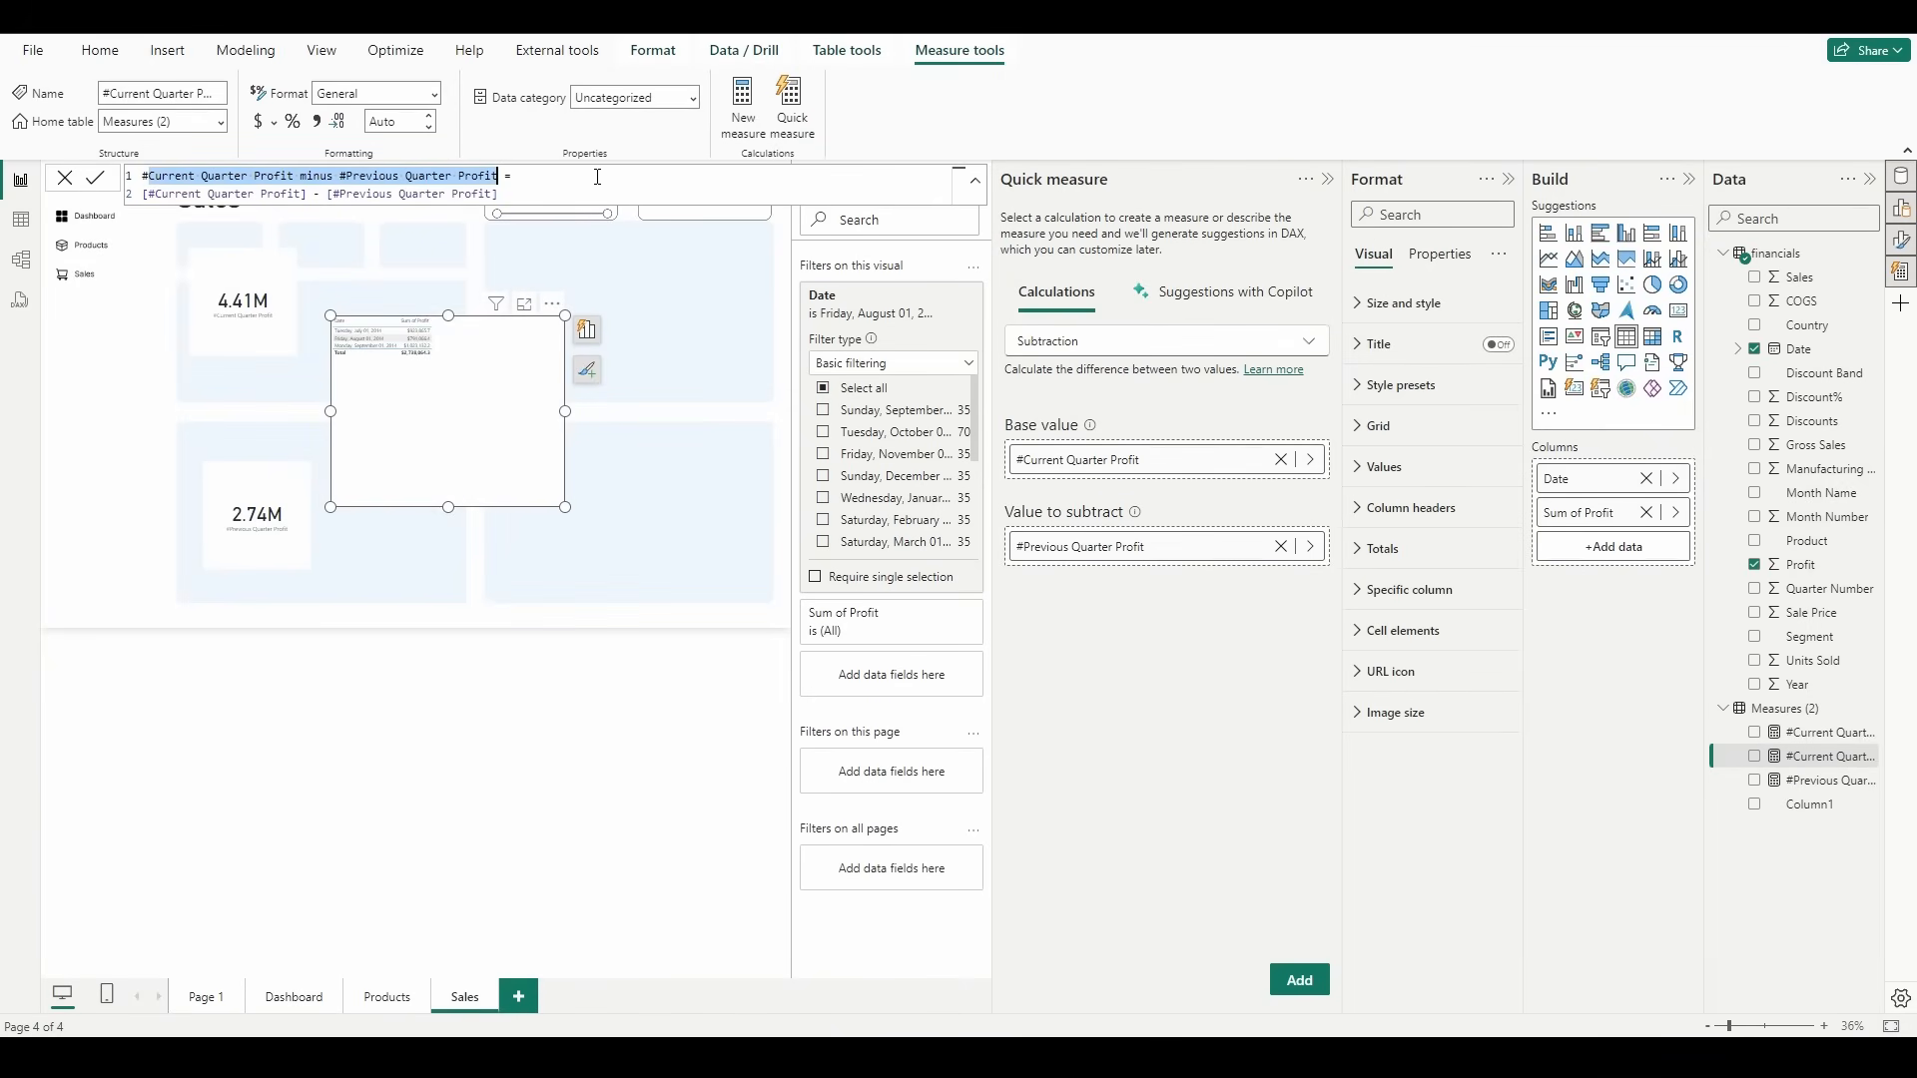
pyautogui.write('Profit ')
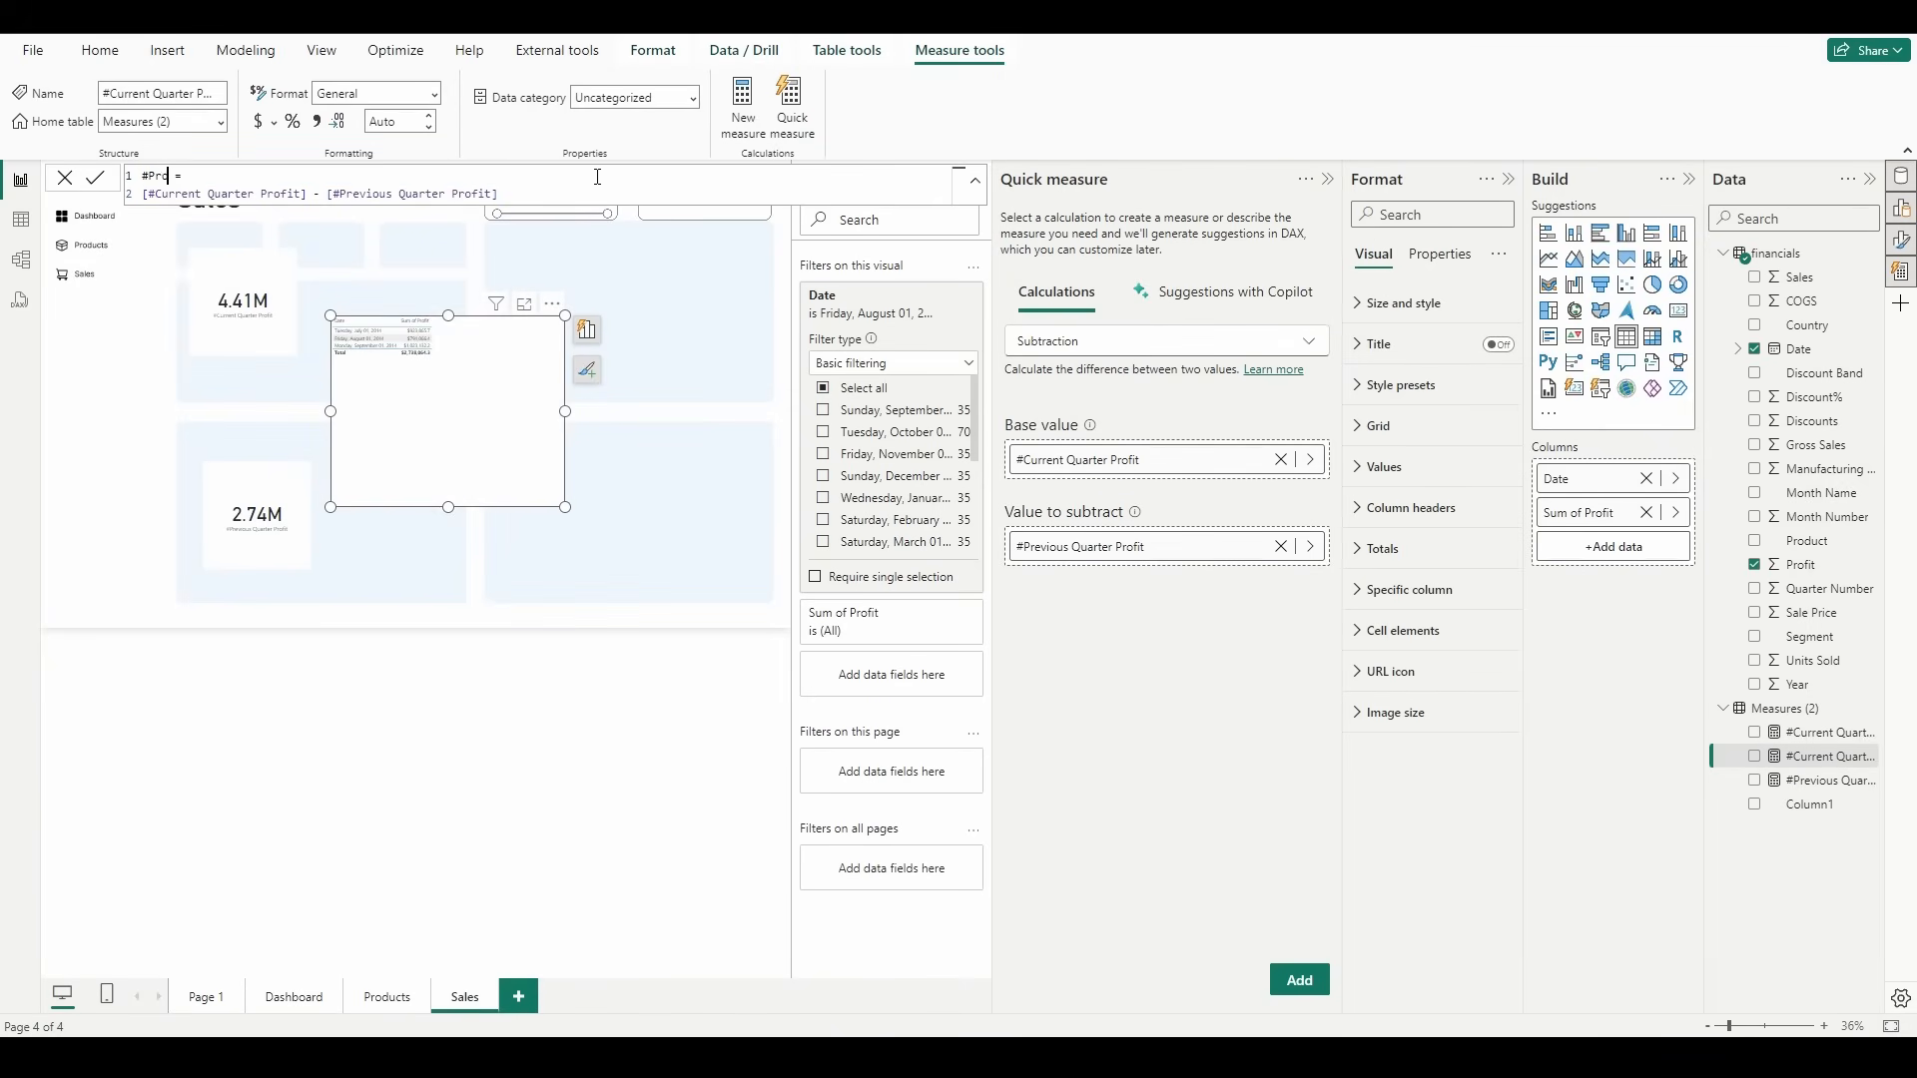
pyautogui.write('Difference')
pyautogui.press('Return')
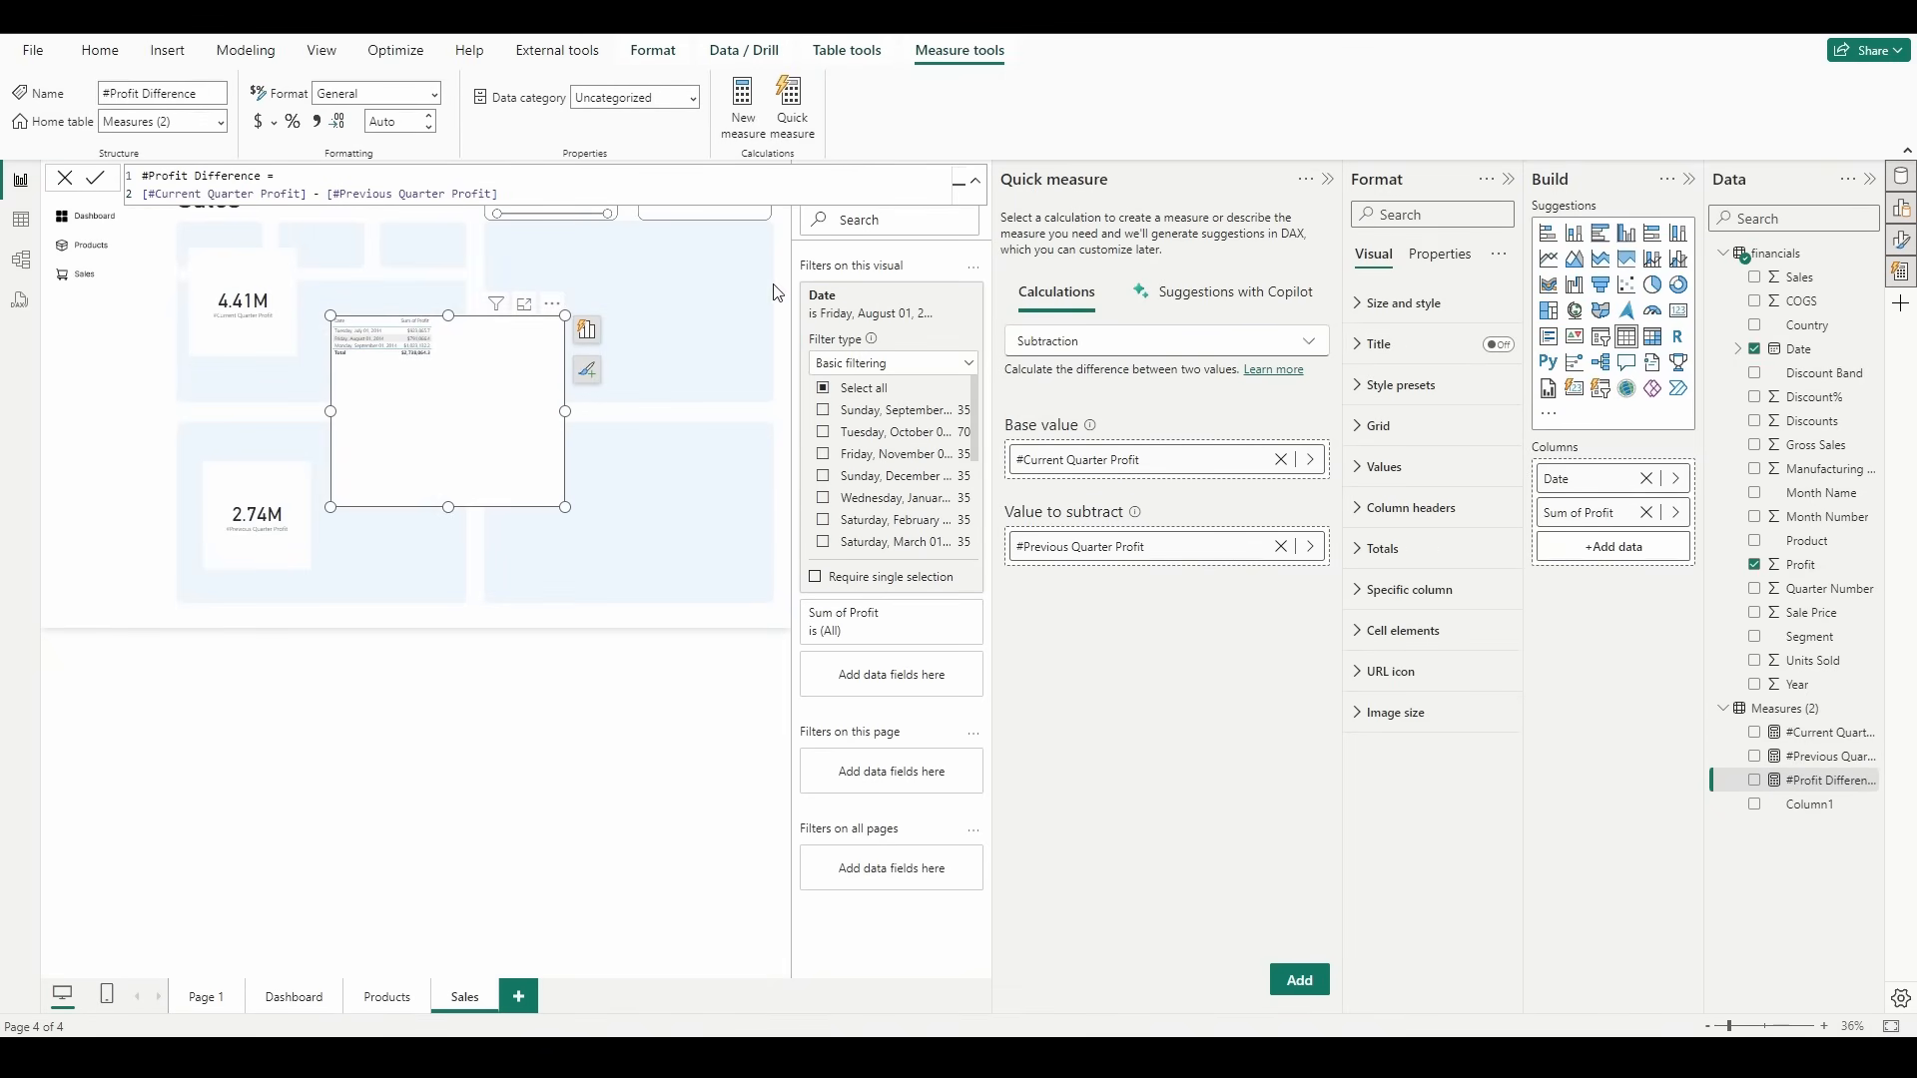
pyautogui.click(1327, 179)
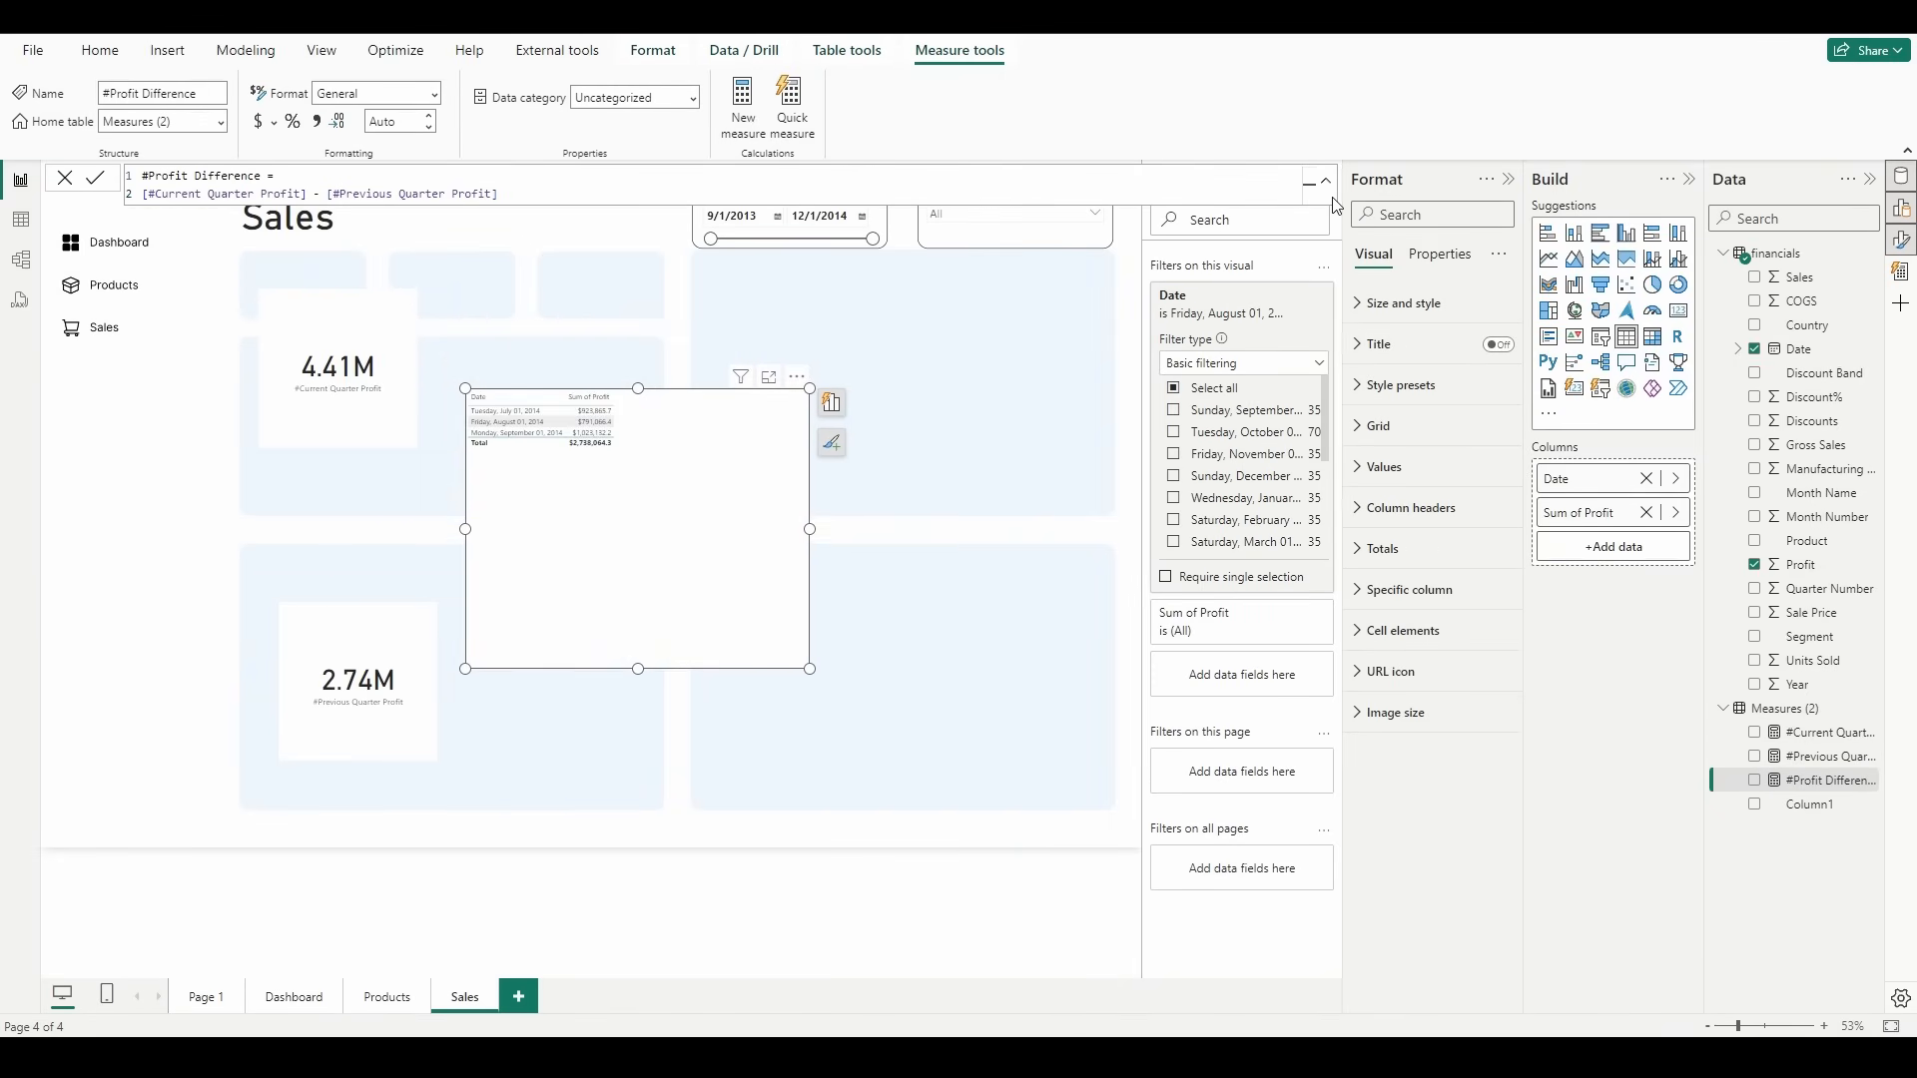
pyautogui.click(1014, 539)
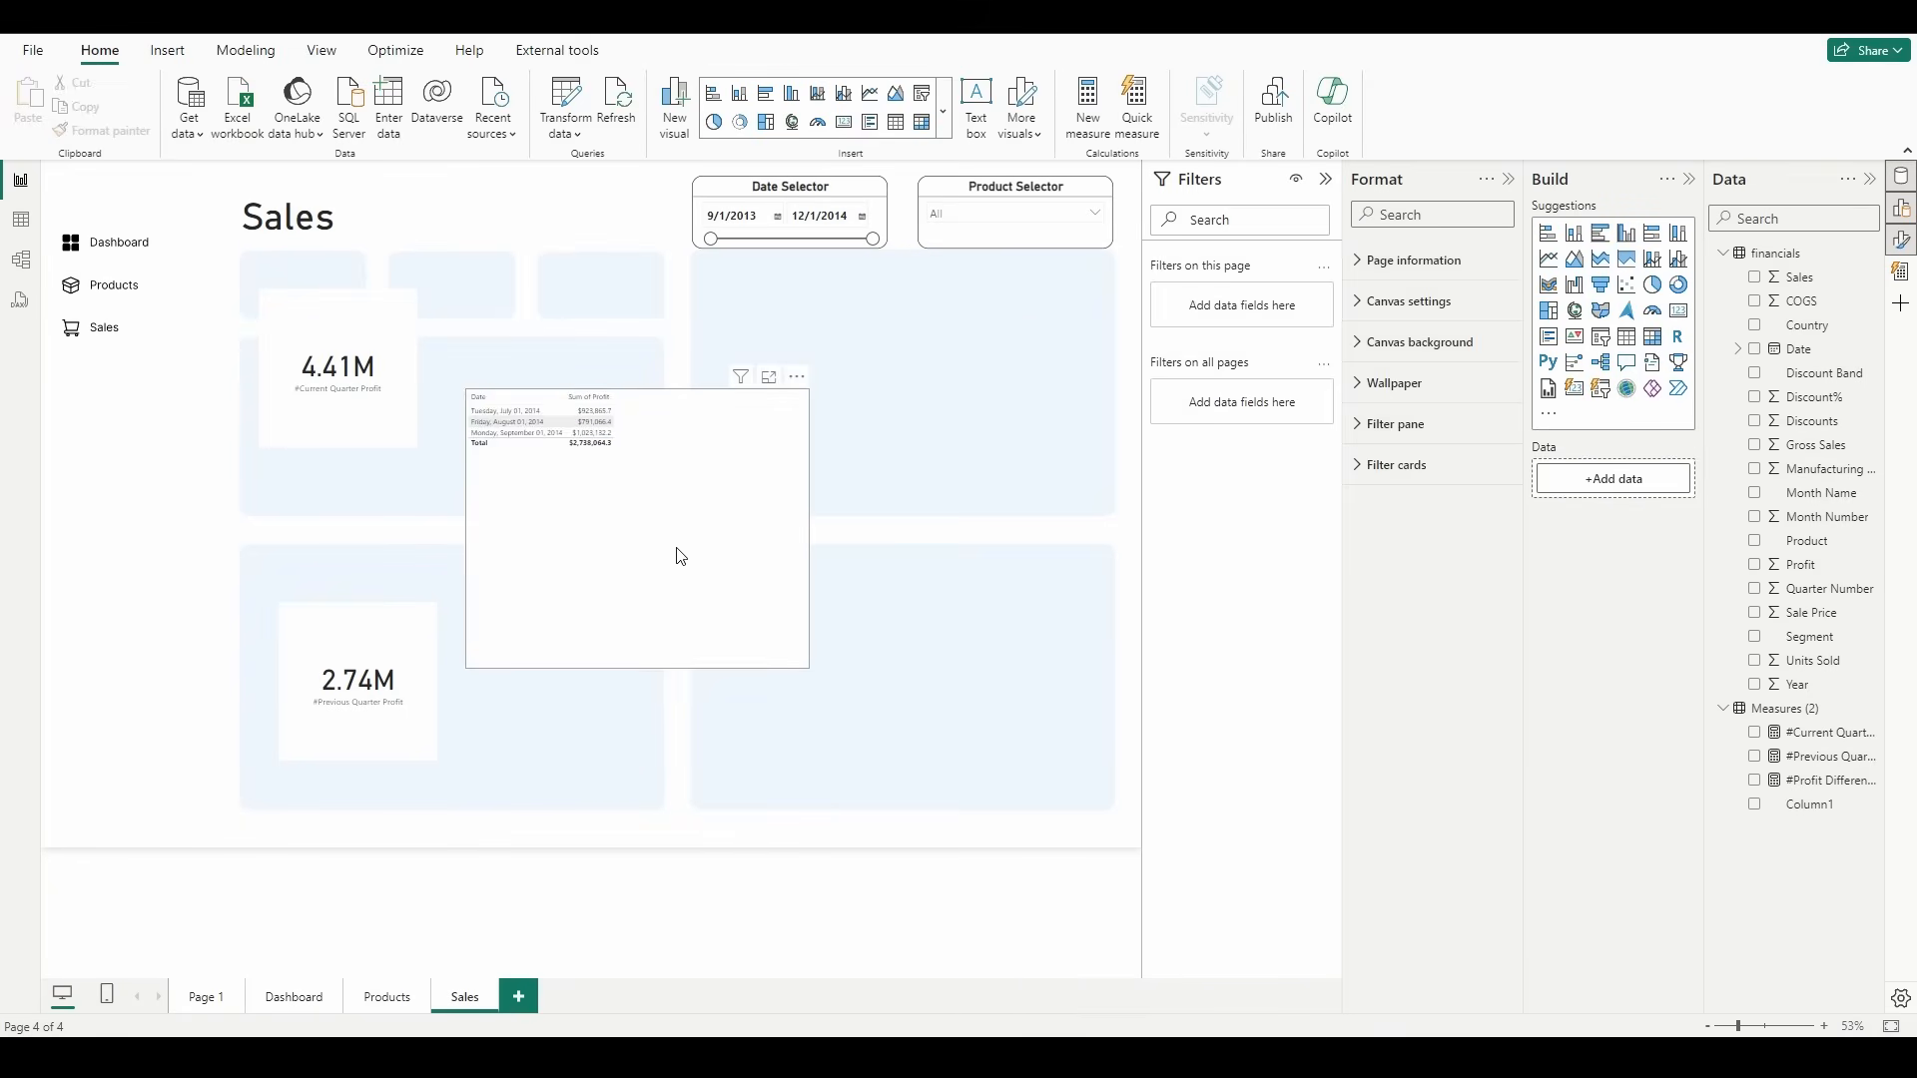
# Step: Move the profit table aside and place a new card showing #Profit Difference between the two quarter profit cards
pyautogui.moveTo(676, 552); pyautogui.dragTo(911, 496)
pyautogui.click(489, 499)
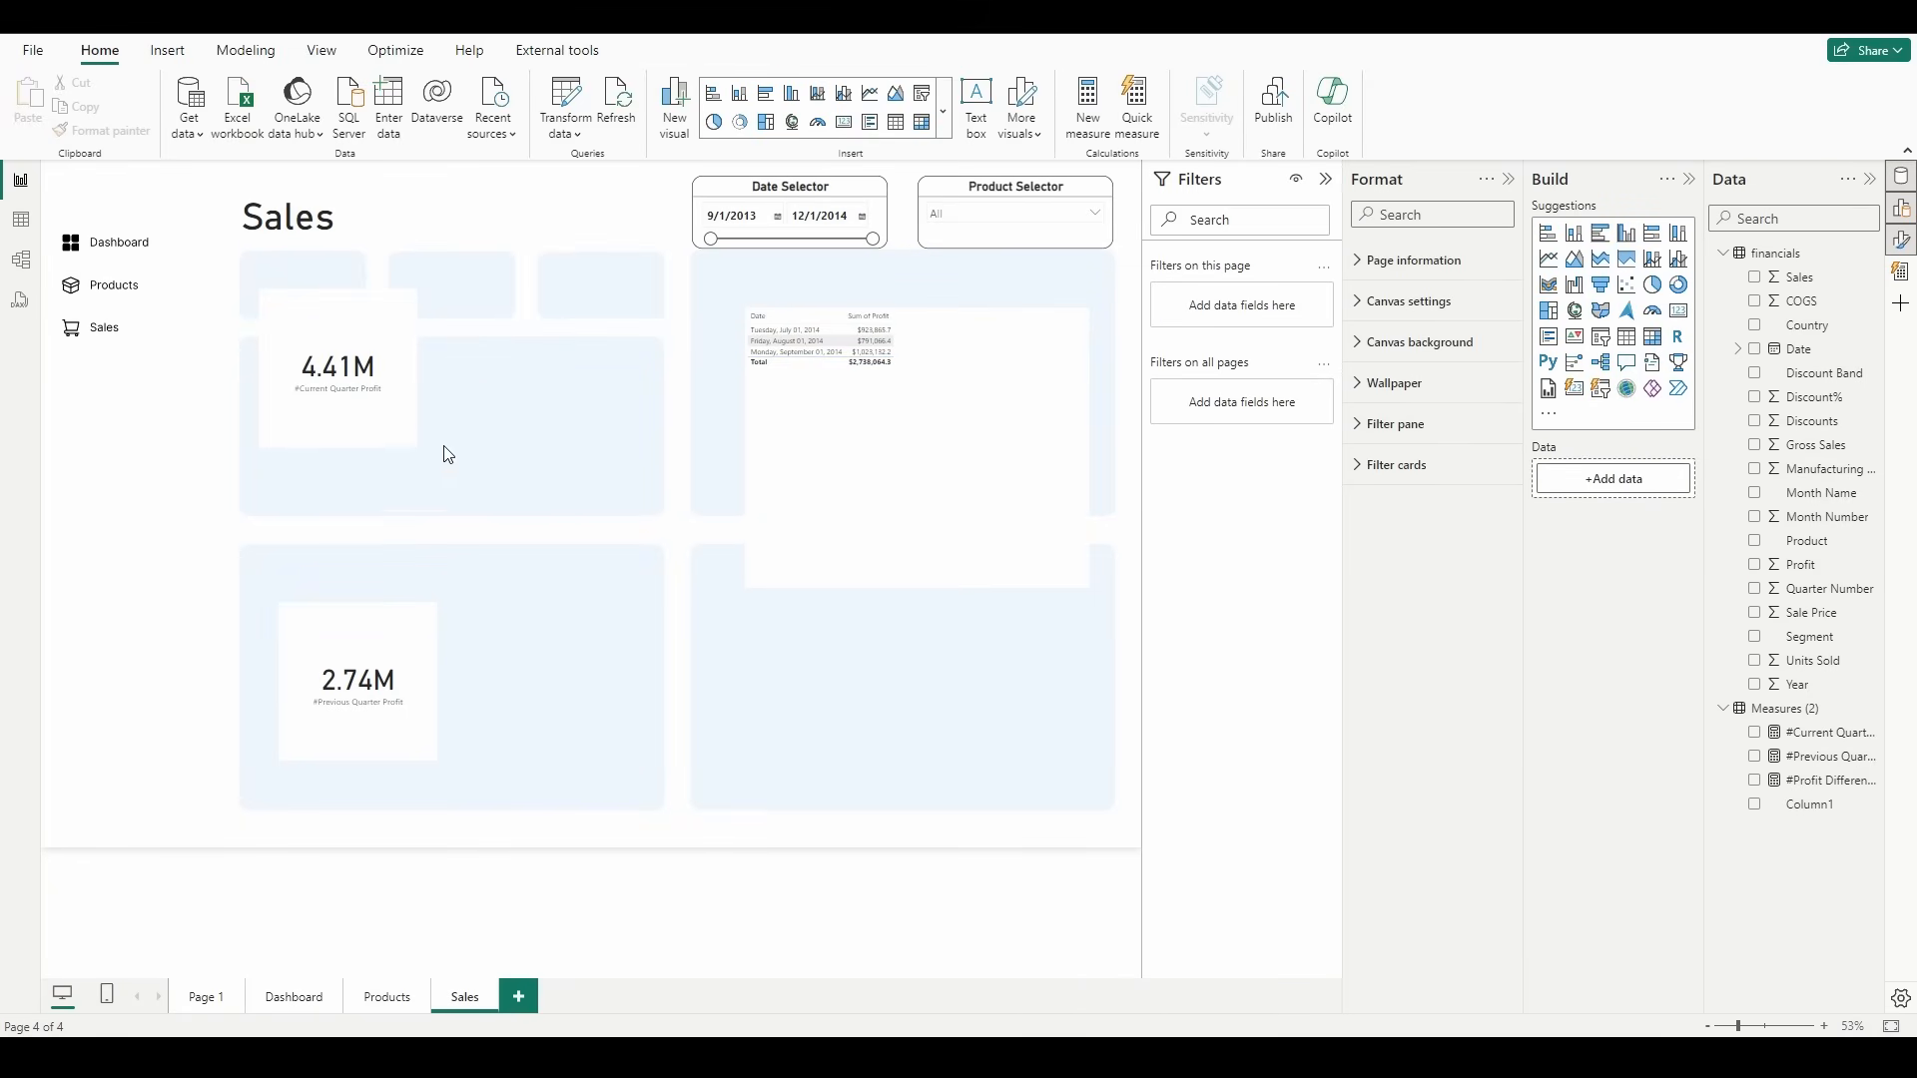
pyautogui.click(1674, 339)
pyautogui.moveTo(214, 783); pyautogui.dragTo(571, 579)
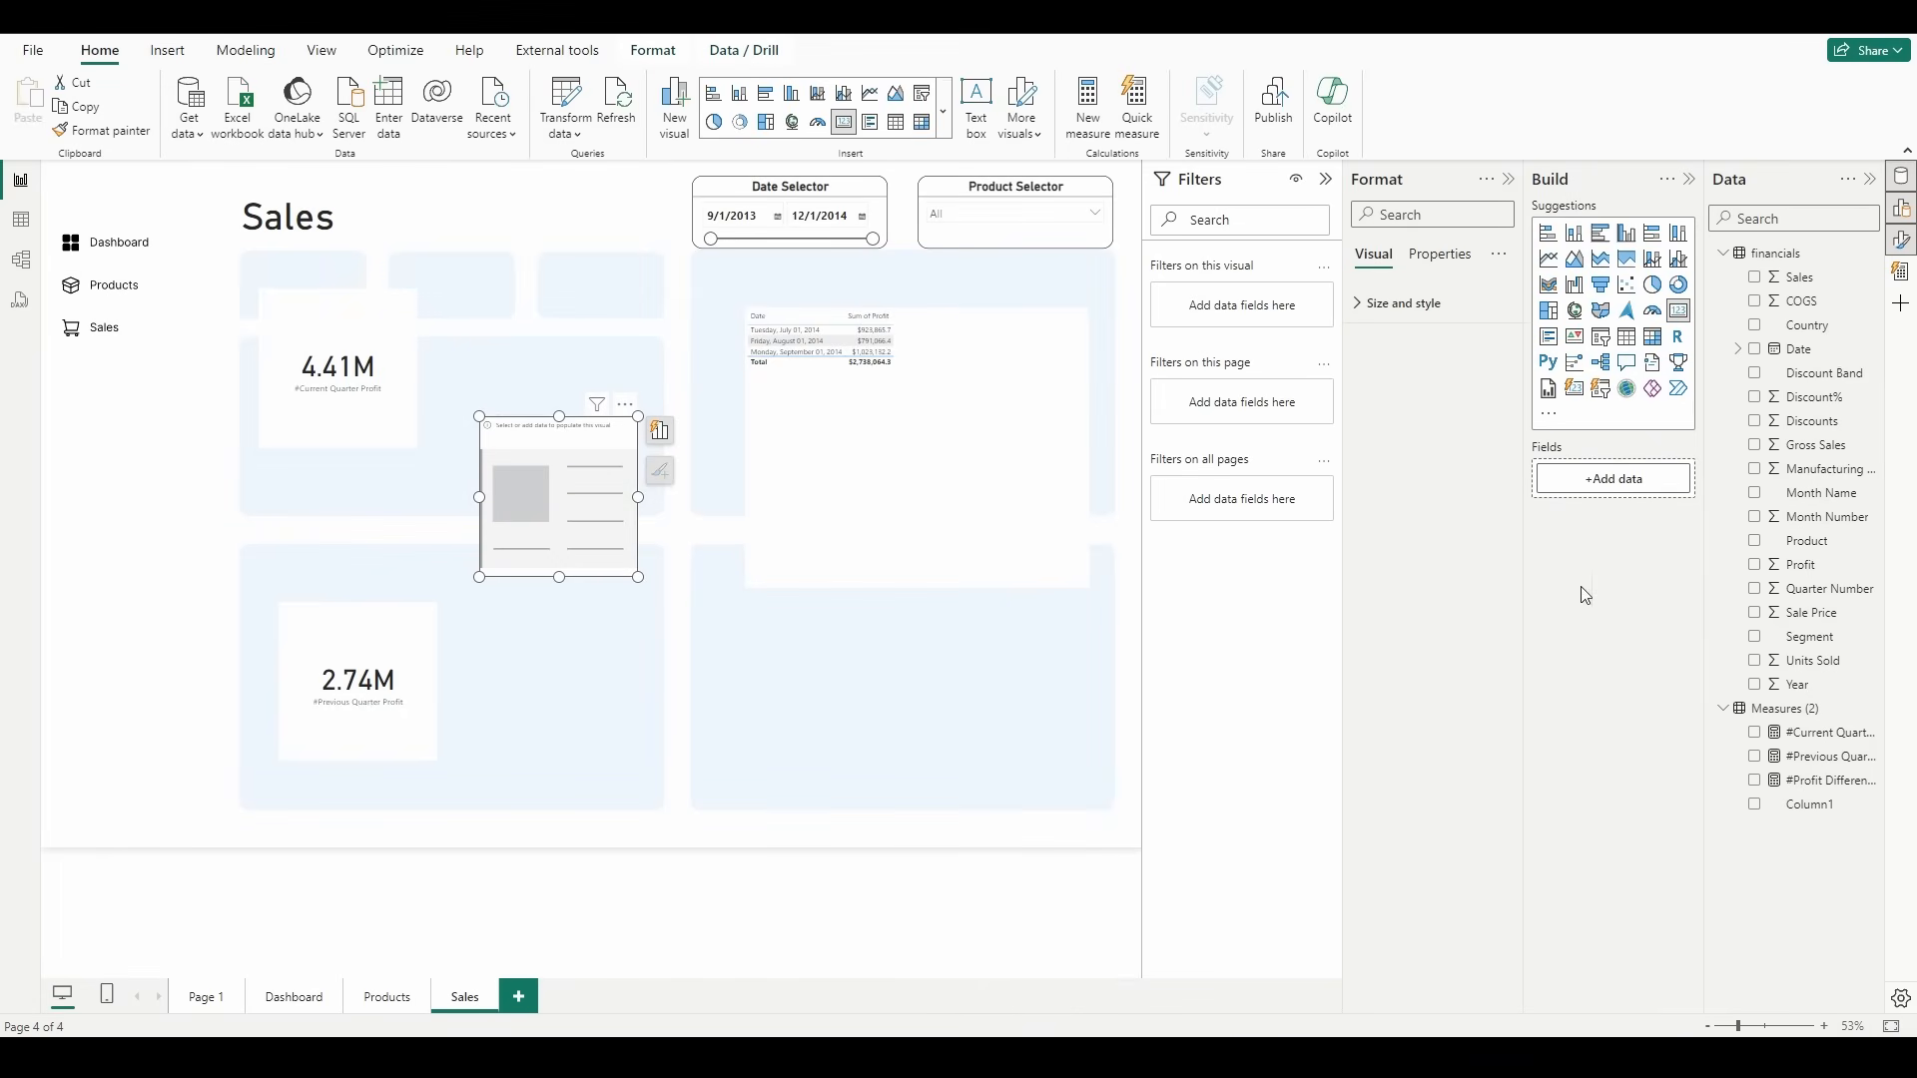
pyautogui.click(1758, 785)
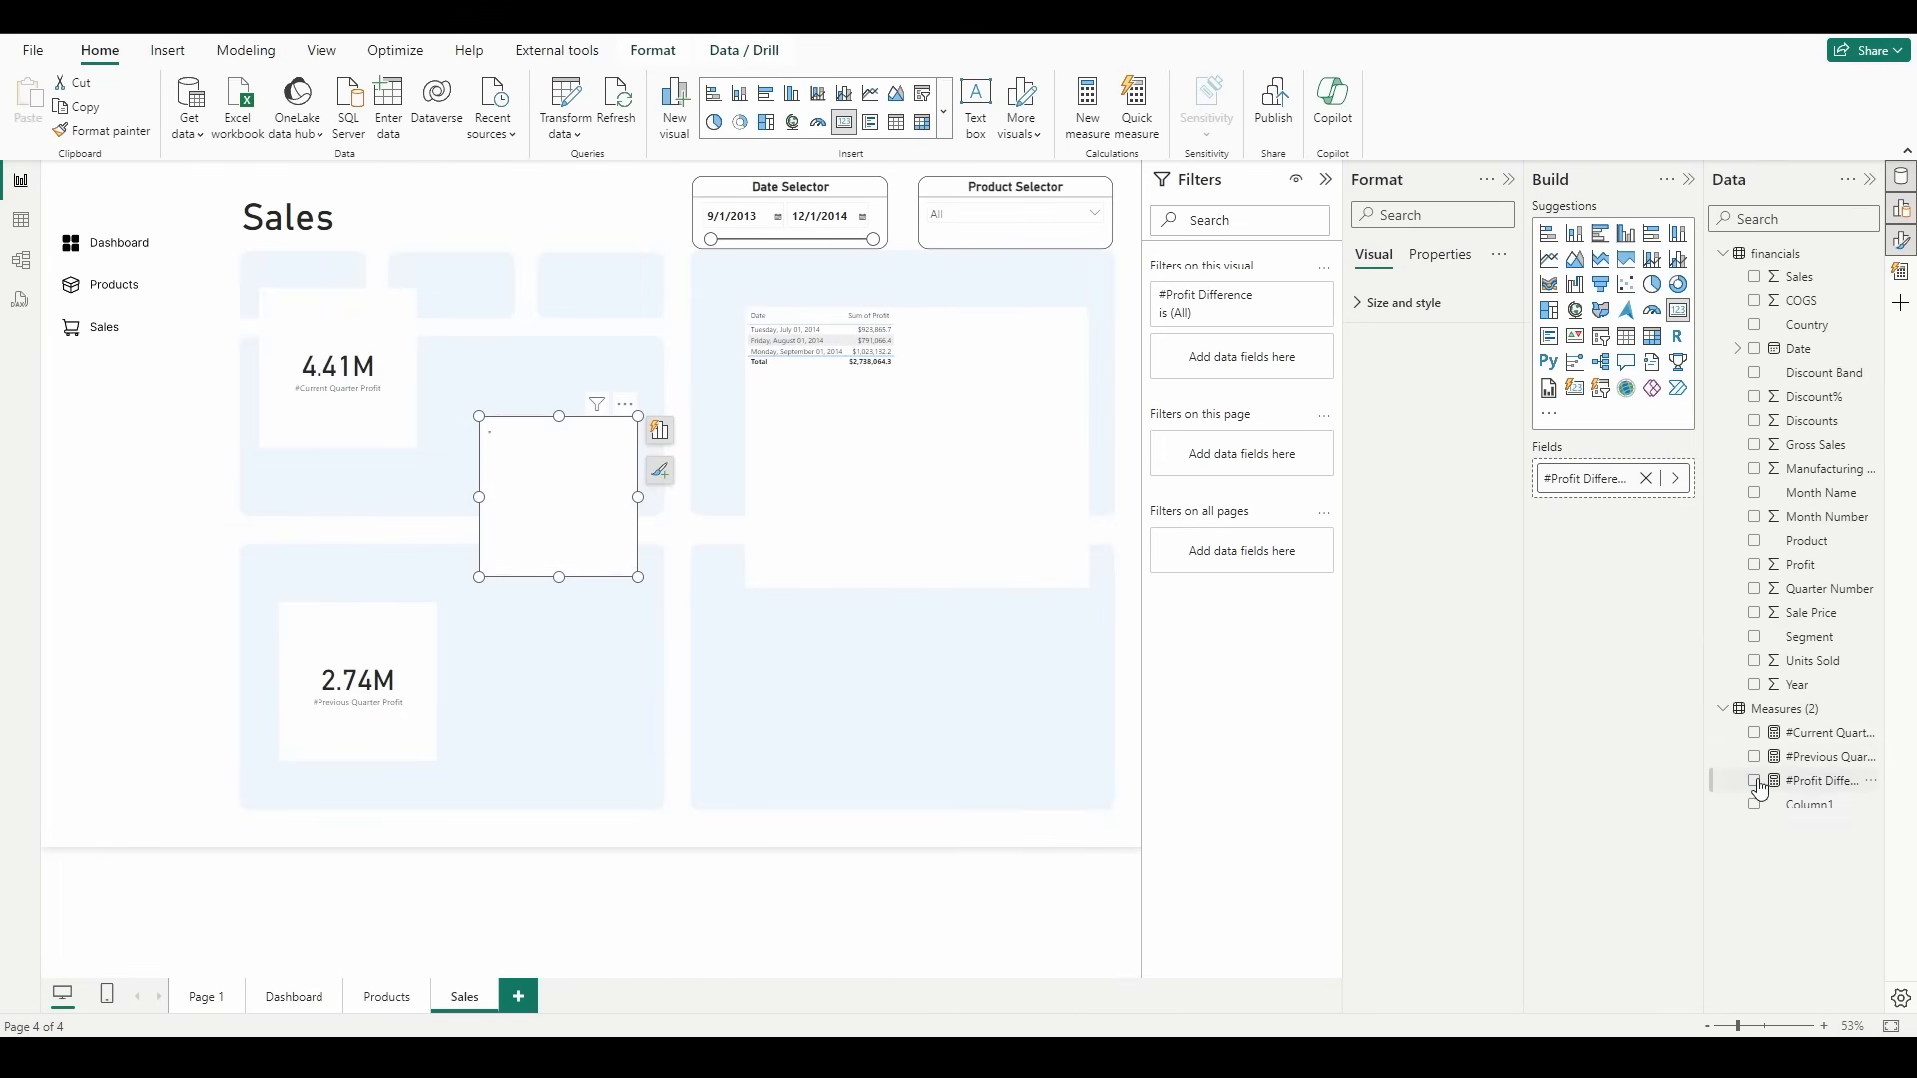
pyautogui.click(704, 765)
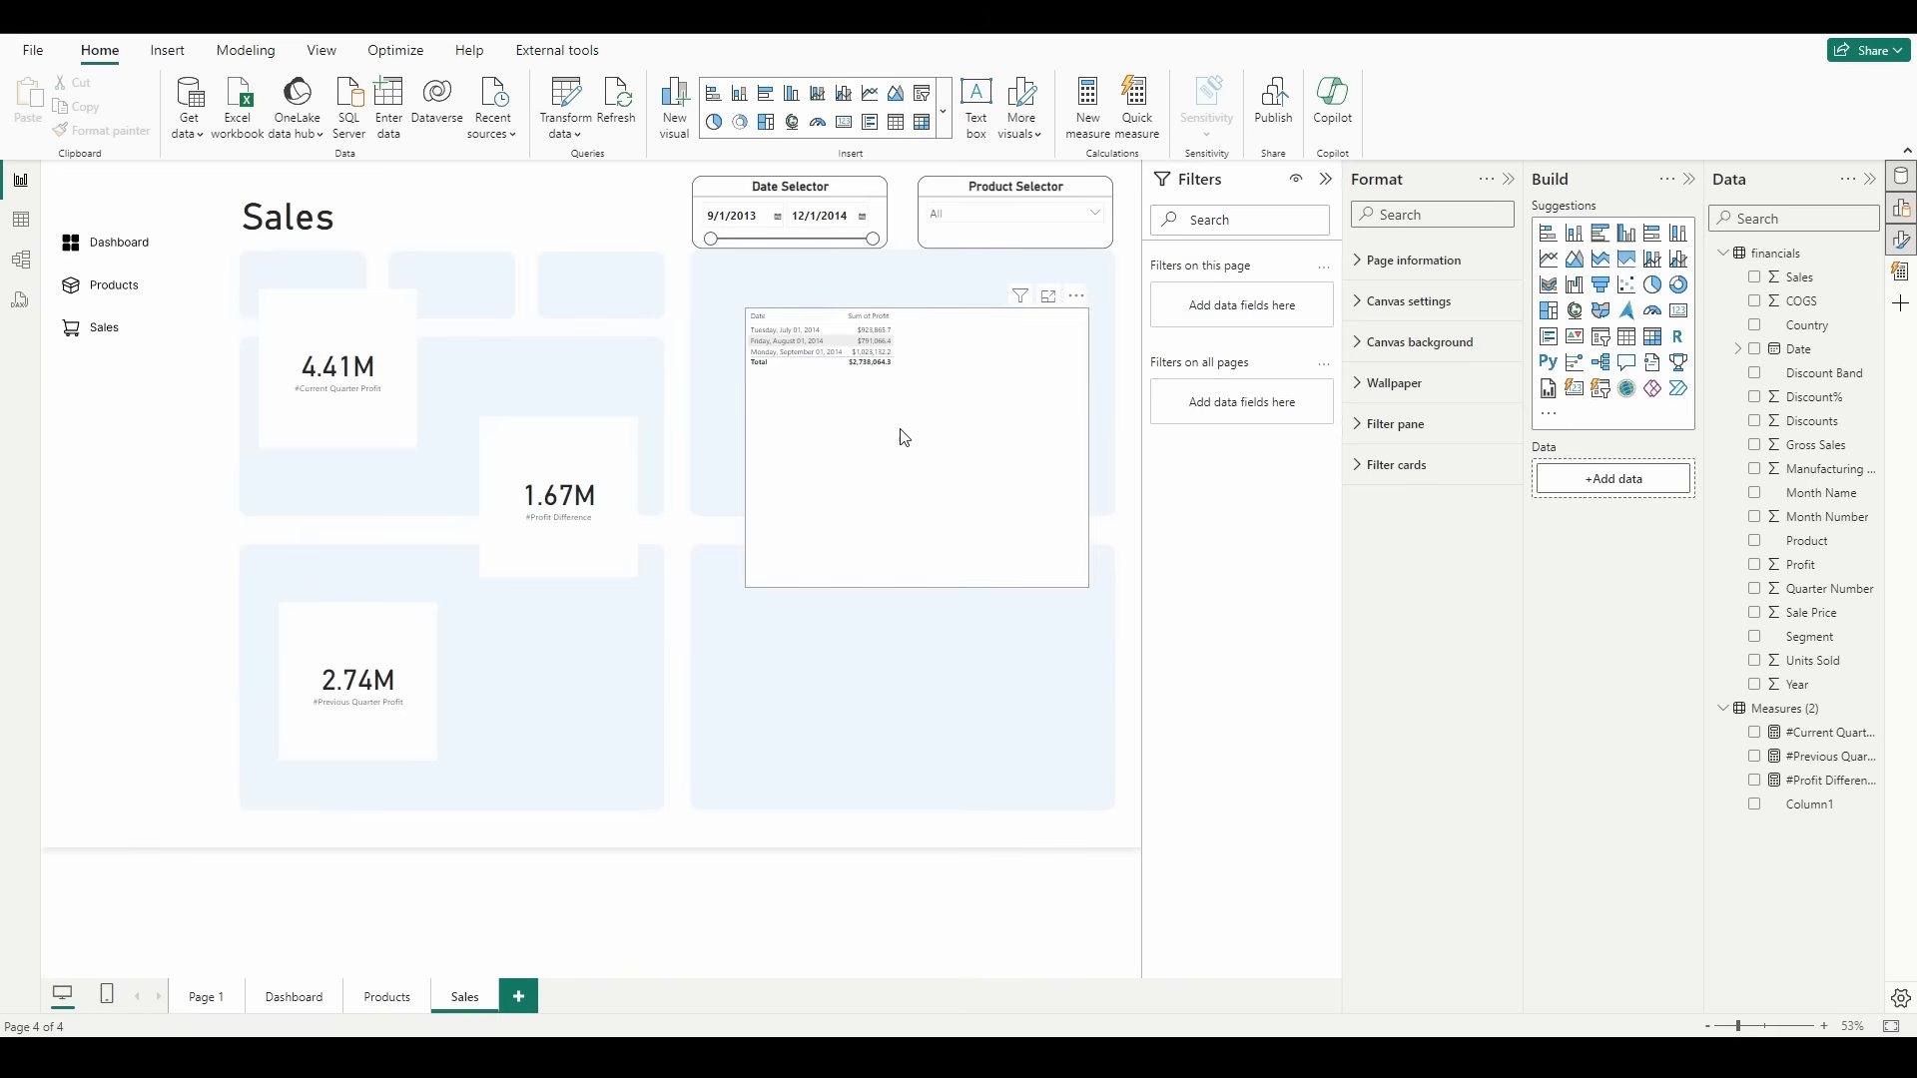
# Step: Remove the table visual listing Profit by Date from the Sales page
pyautogui.click(928, 422)
pyautogui.click(1076, 297)
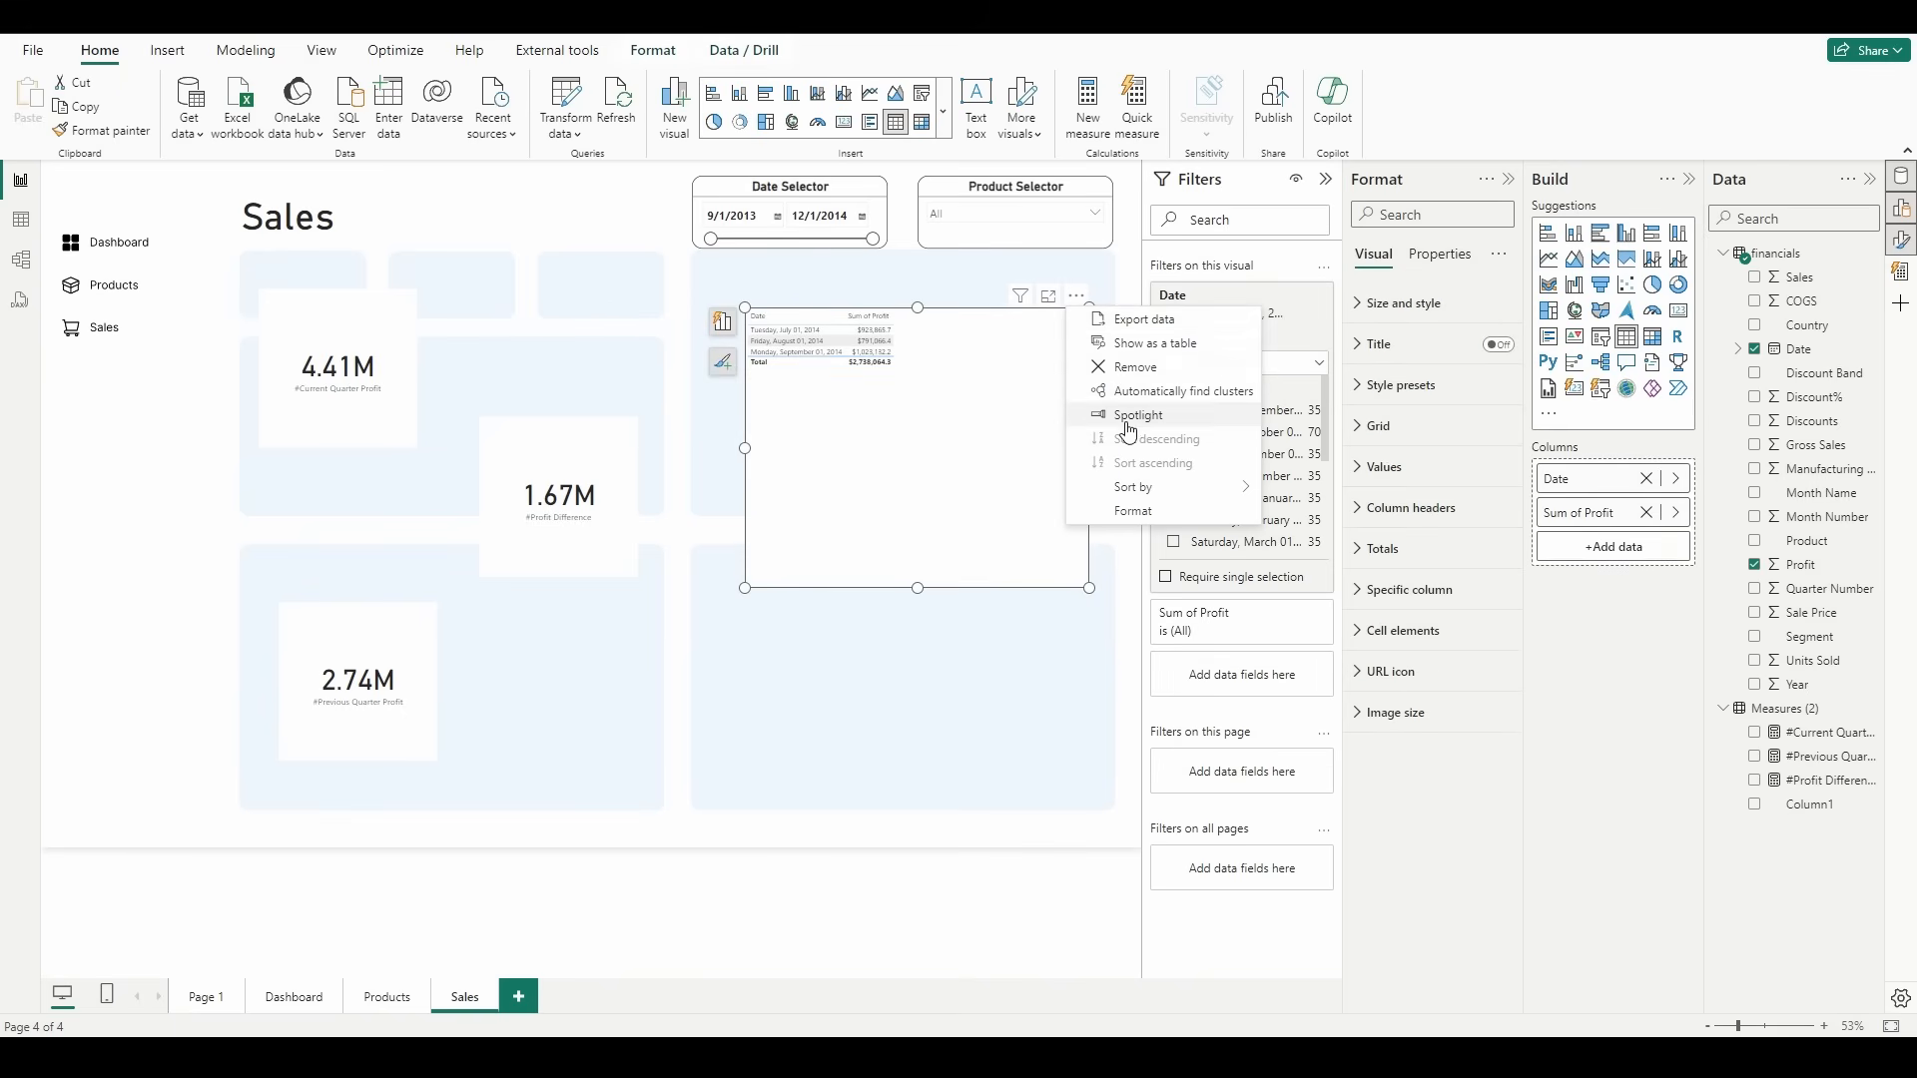
pyautogui.click(1136, 368)
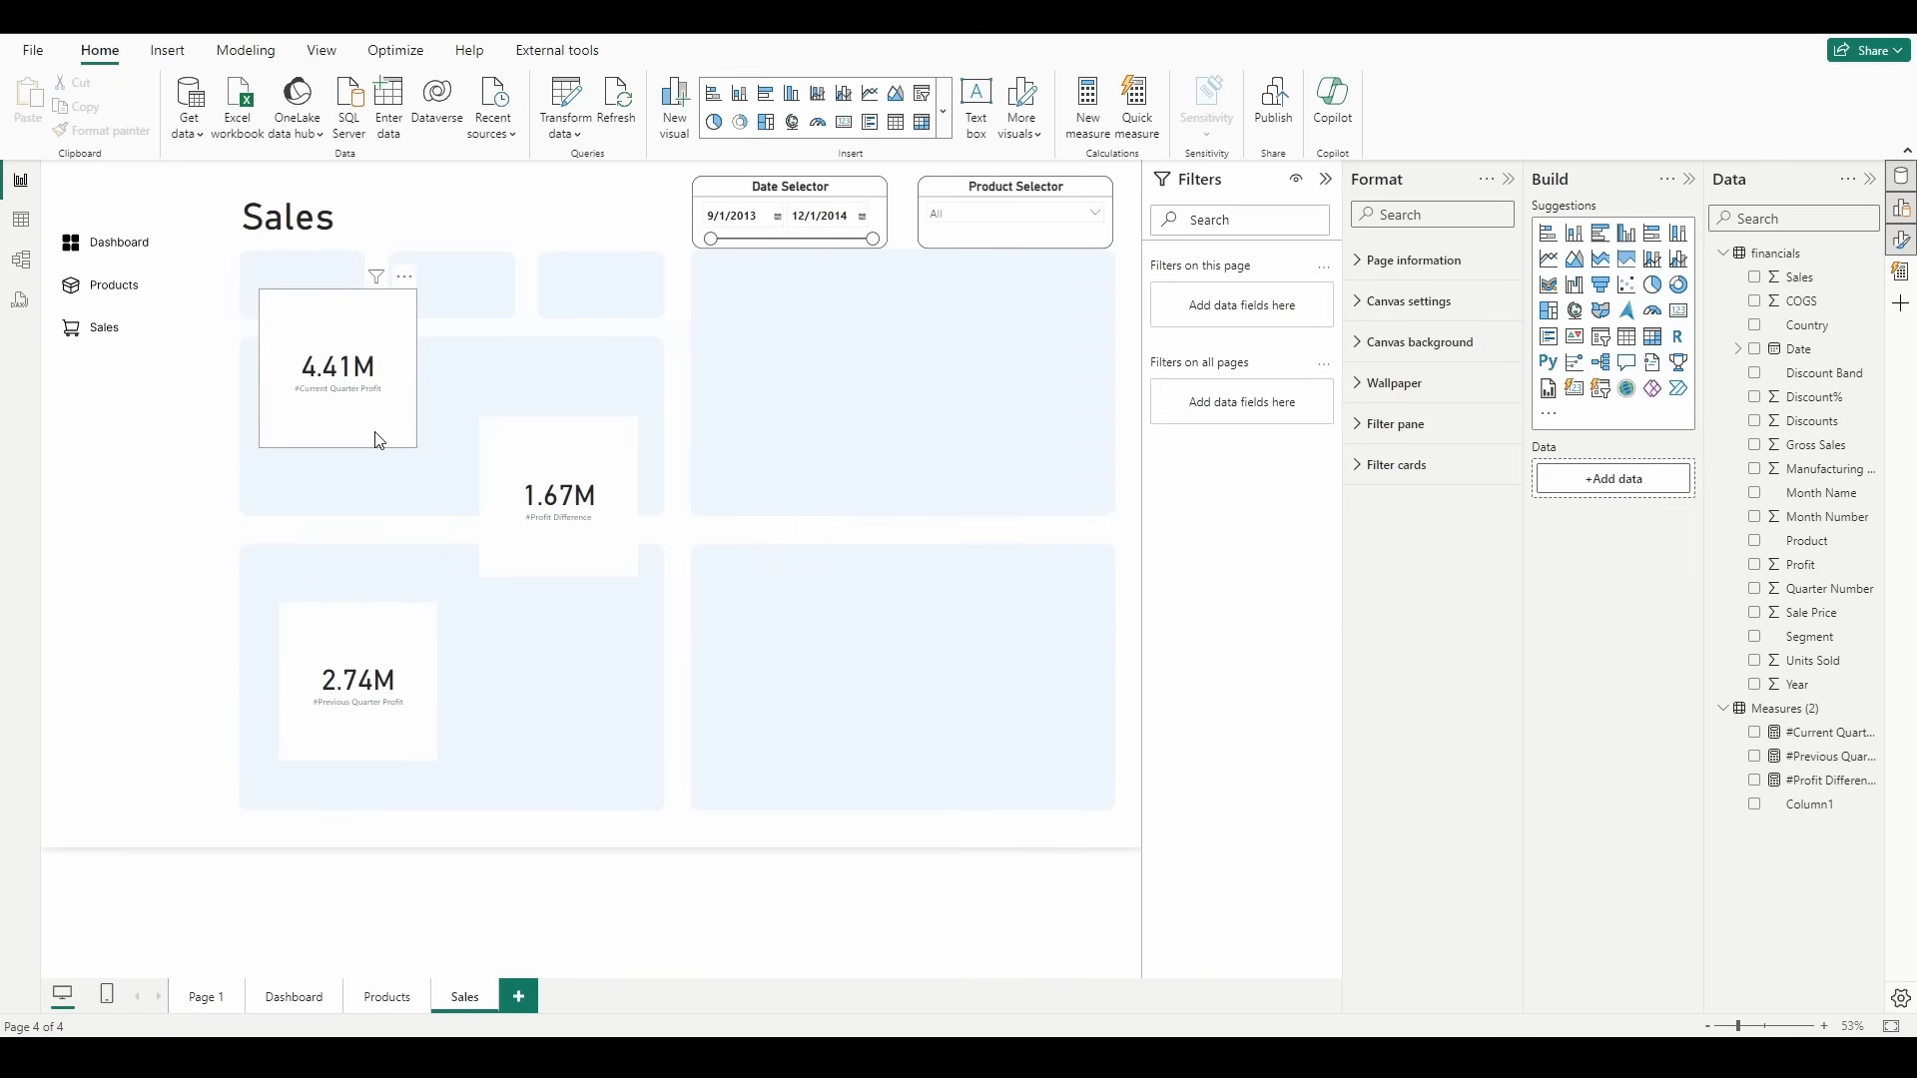
# Step: Fit the current quarter profit card into the first small background tile and give it the bold title Current Q Profit
pyautogui.moveTo(378, 435); pyautogui.dragTo(360, 313)
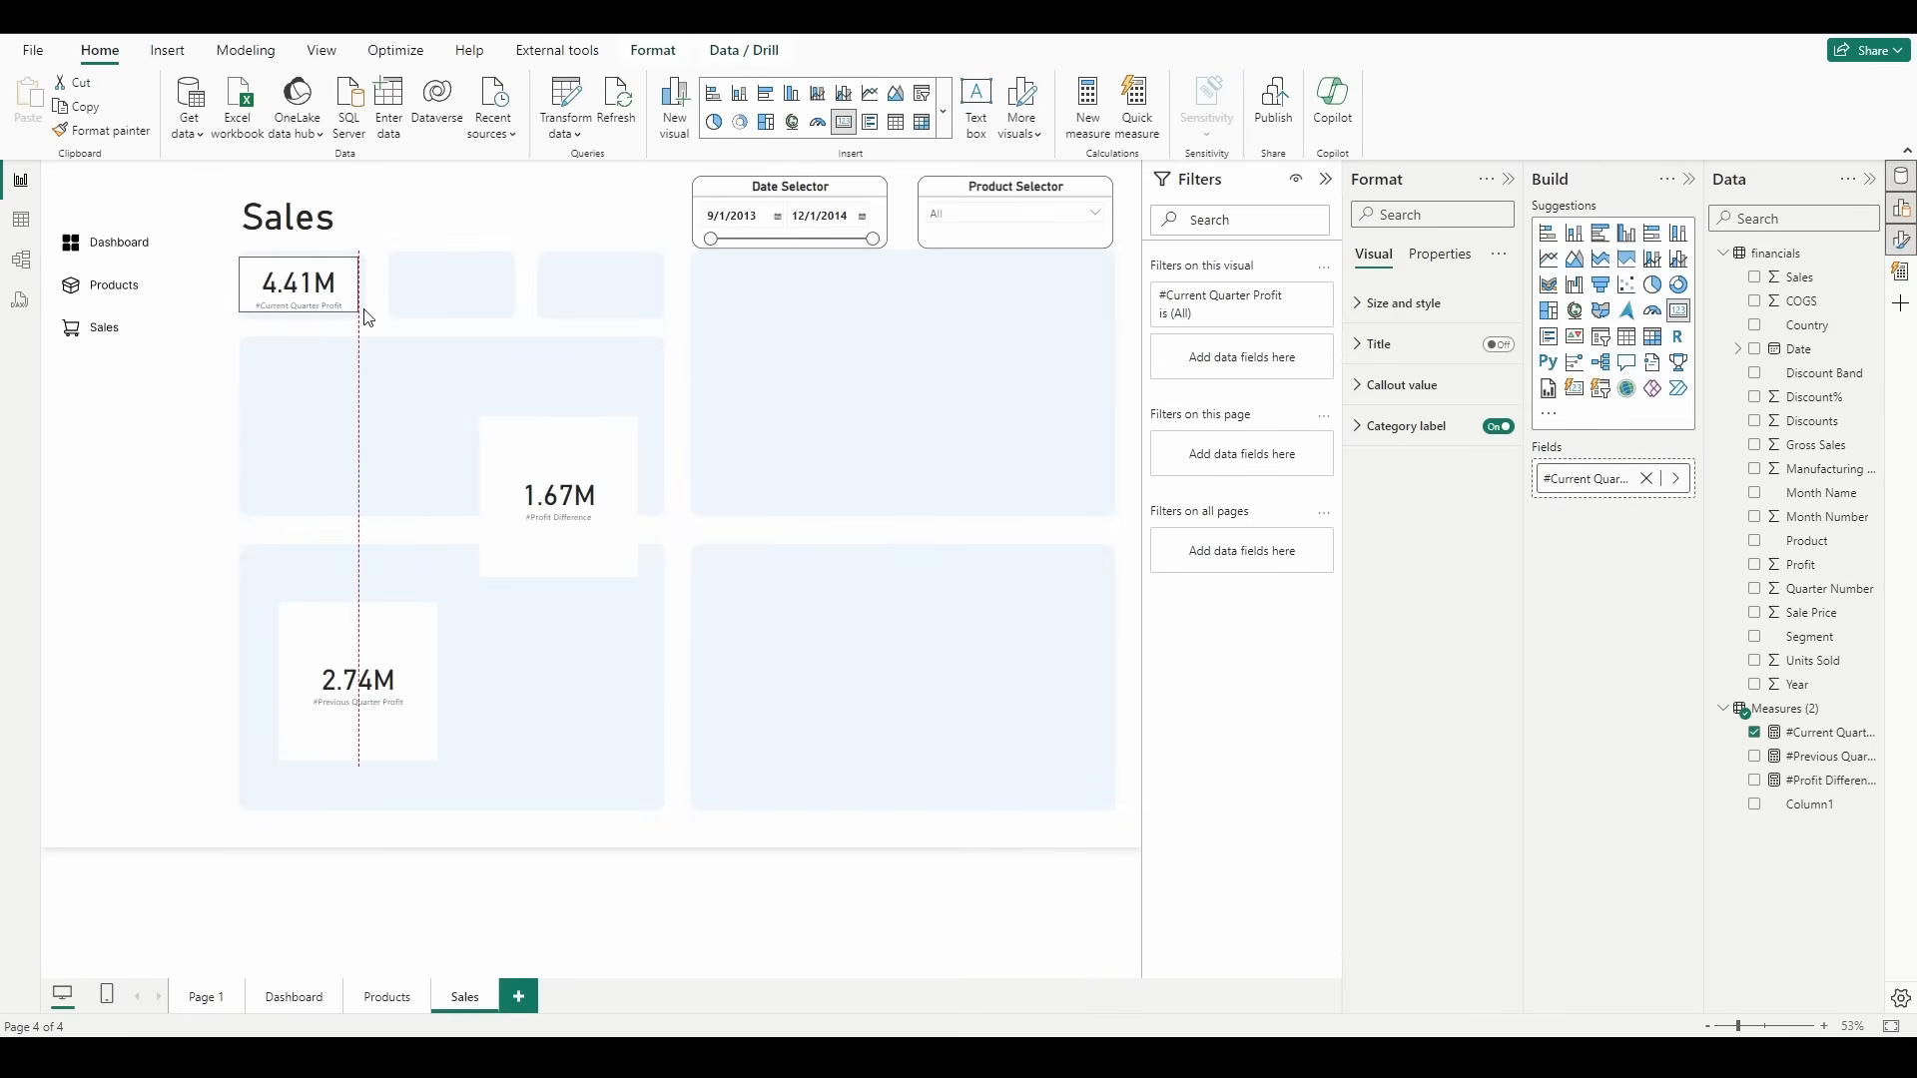
pyautogui.click(1500, 349)
pyautogui.click(1410, 349)
pyautogui.click(1438, 444)
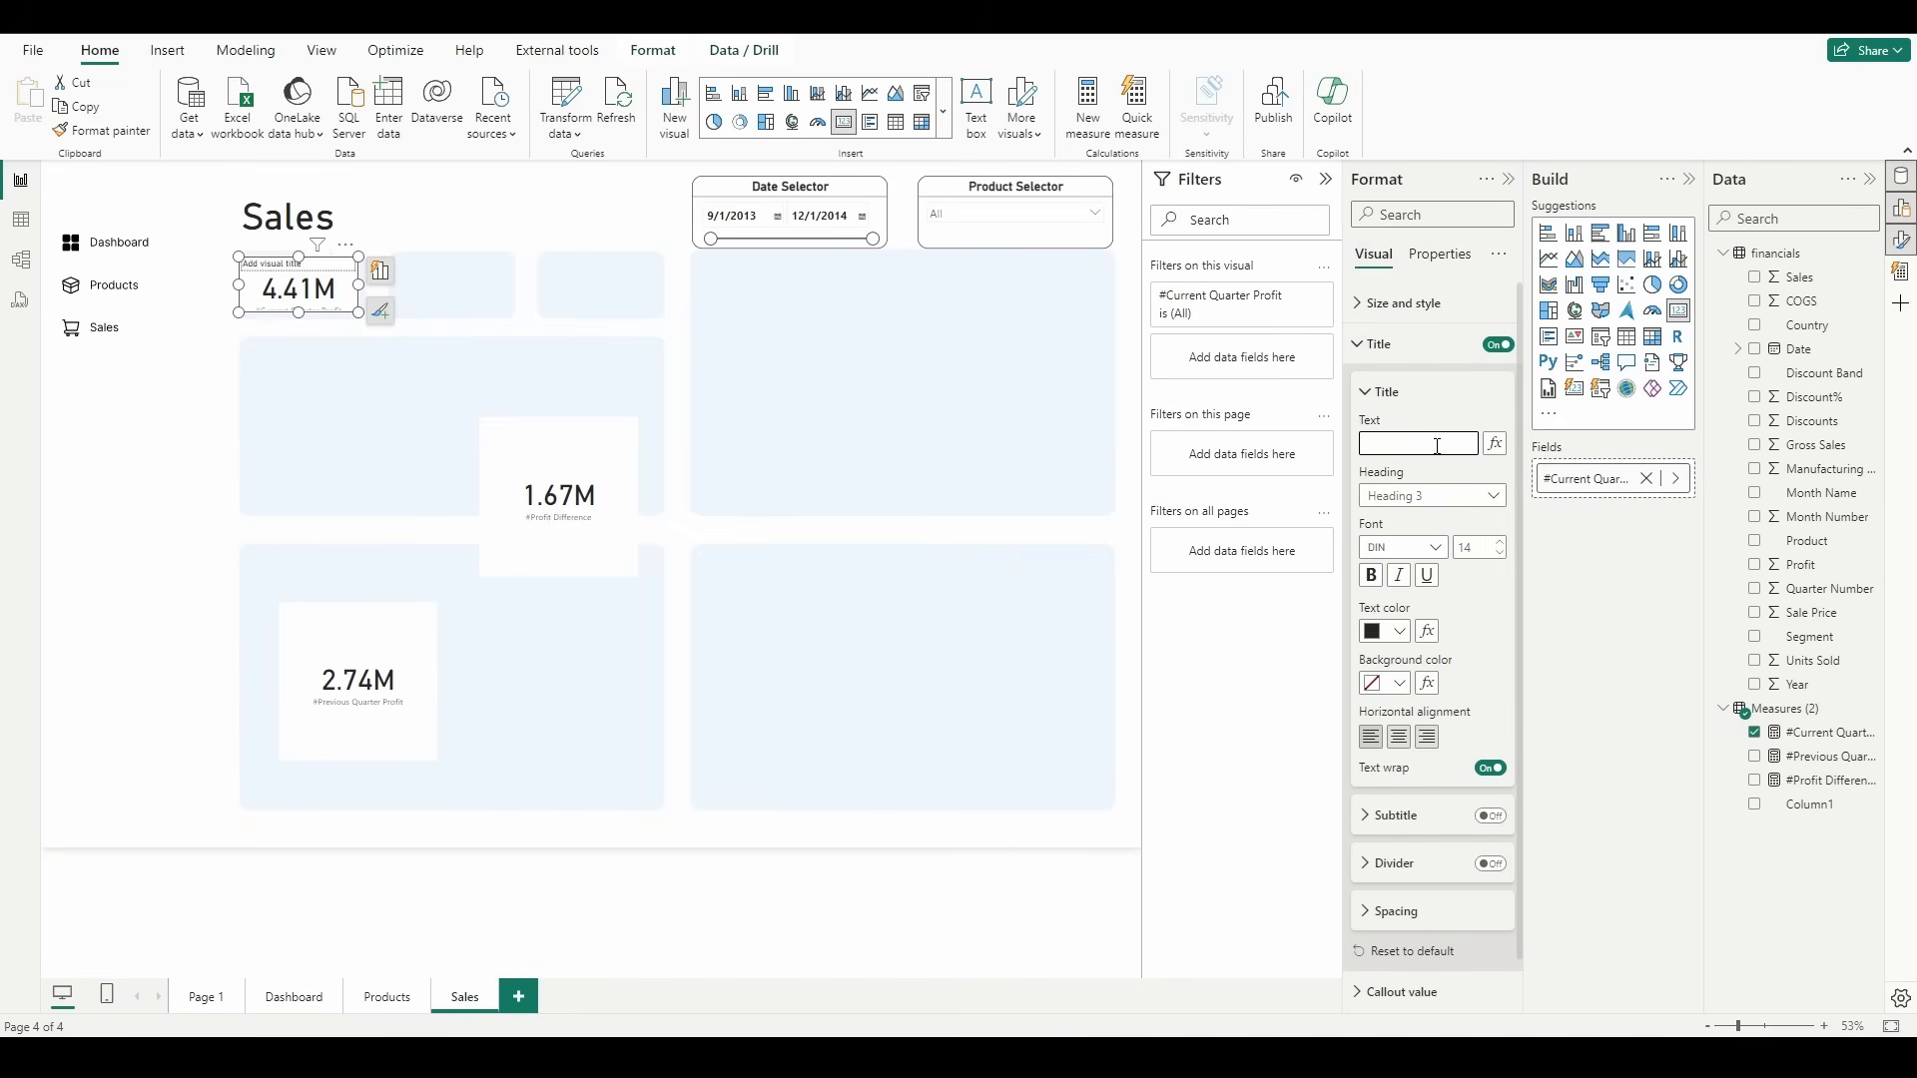
pyautogui.write('urrent Q Profit')
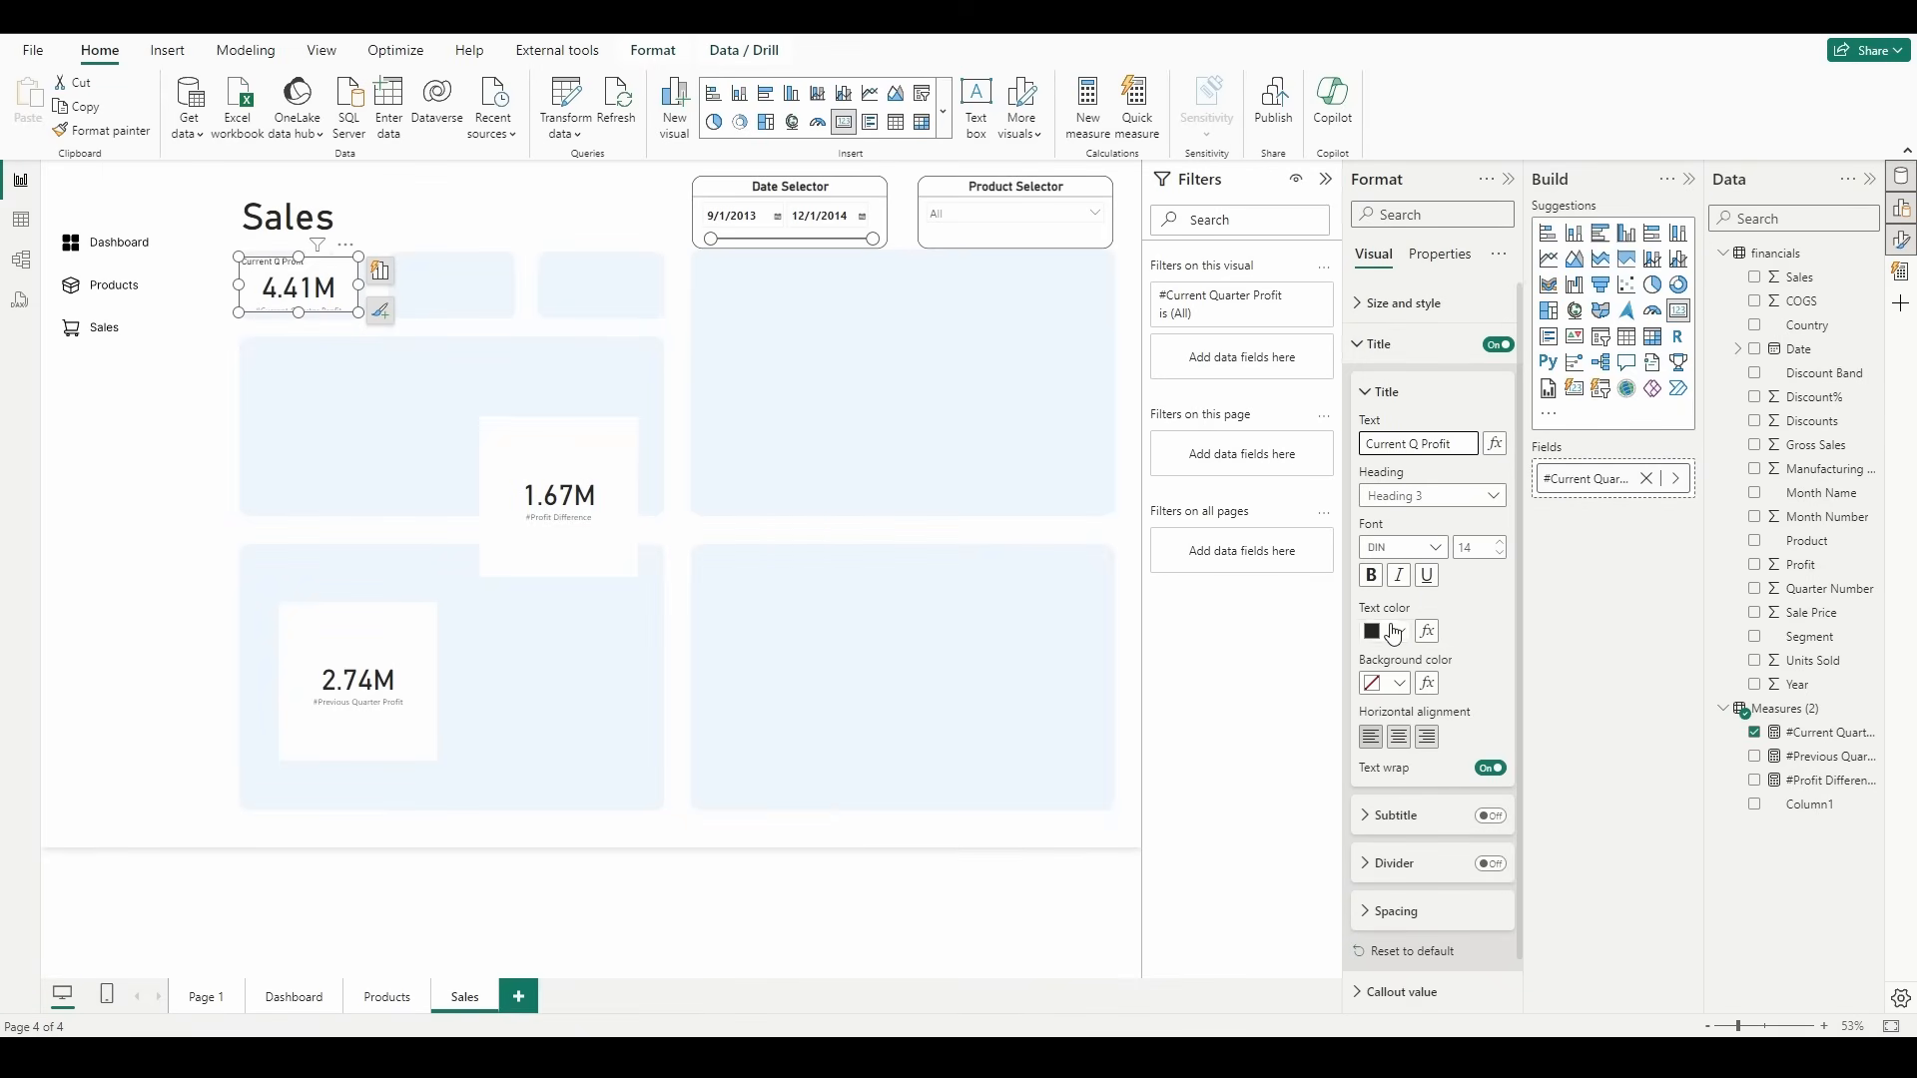
pyautogui.click(1371, 576)
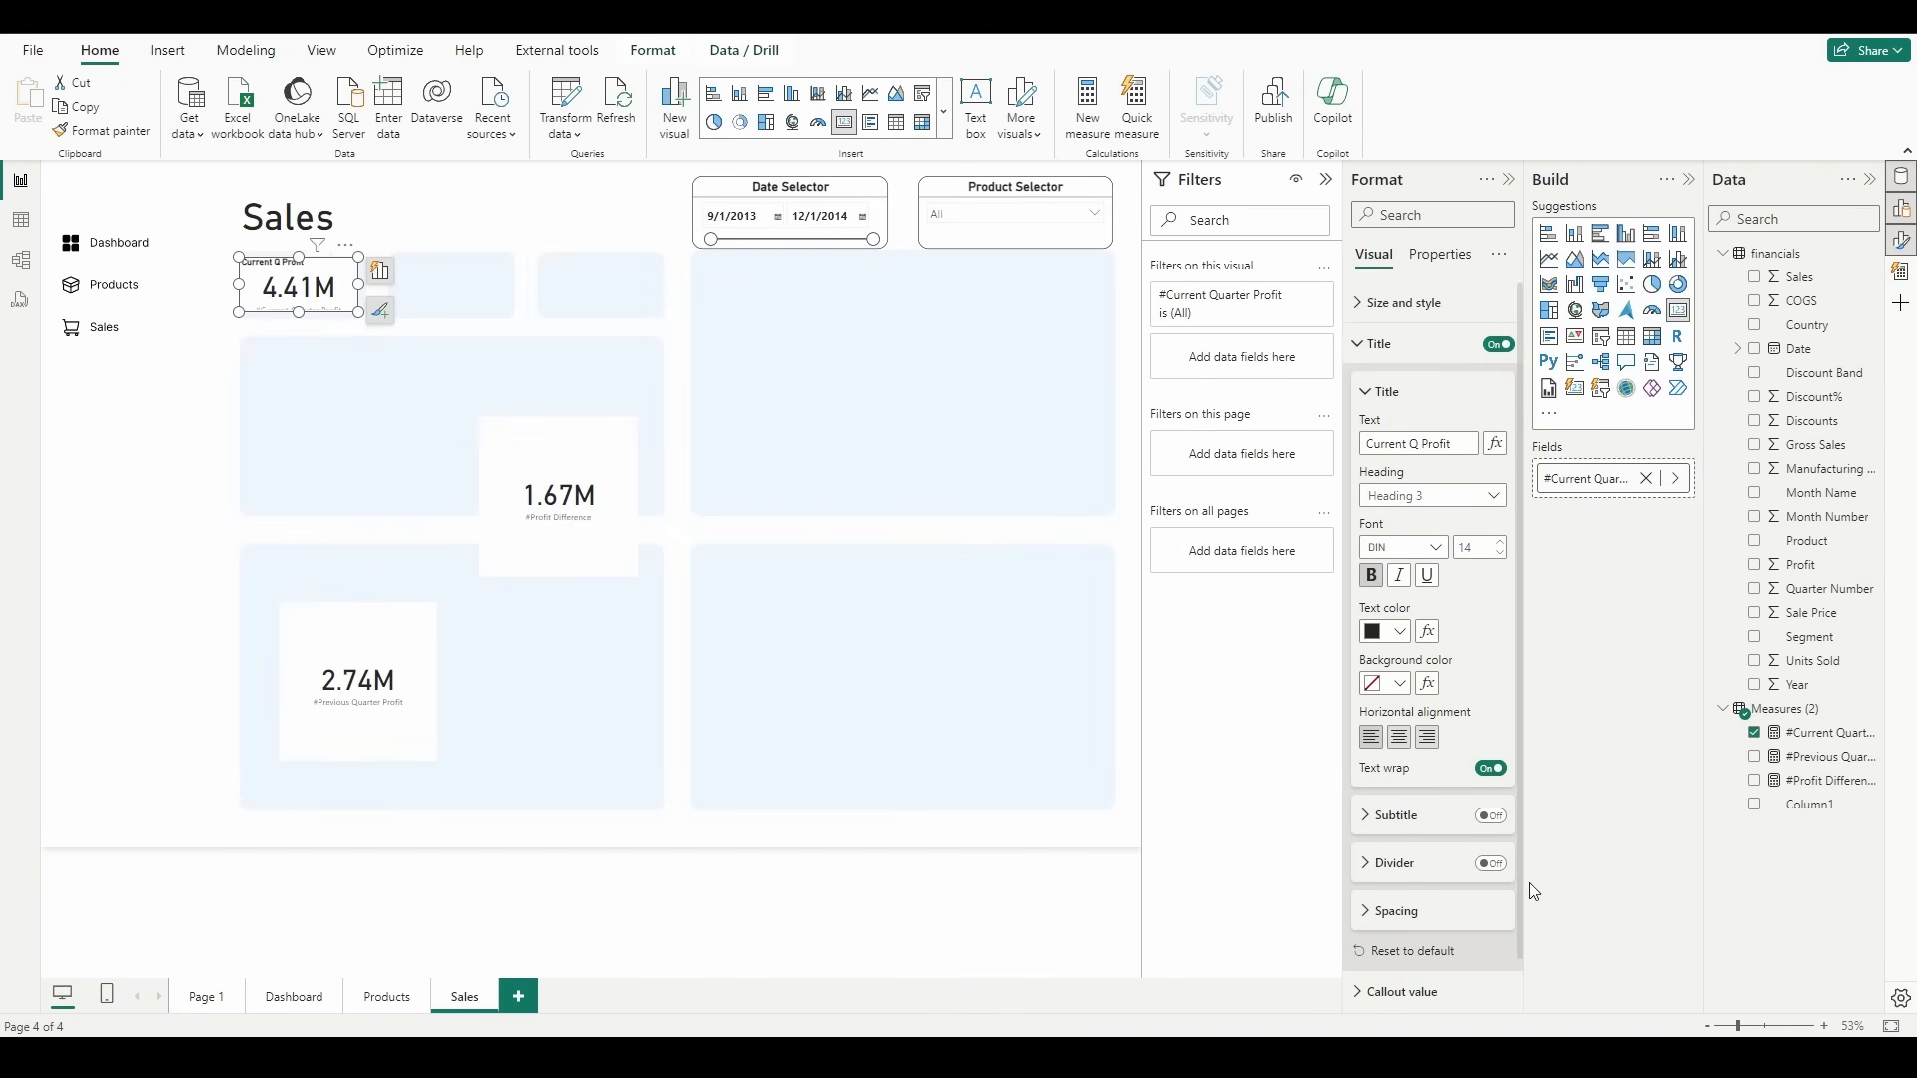
# Step: Turn on the title divider of the Current Q Profit card and center its title
pyautogui.click(1490, 865)
pyautogui.click(1399, 739)
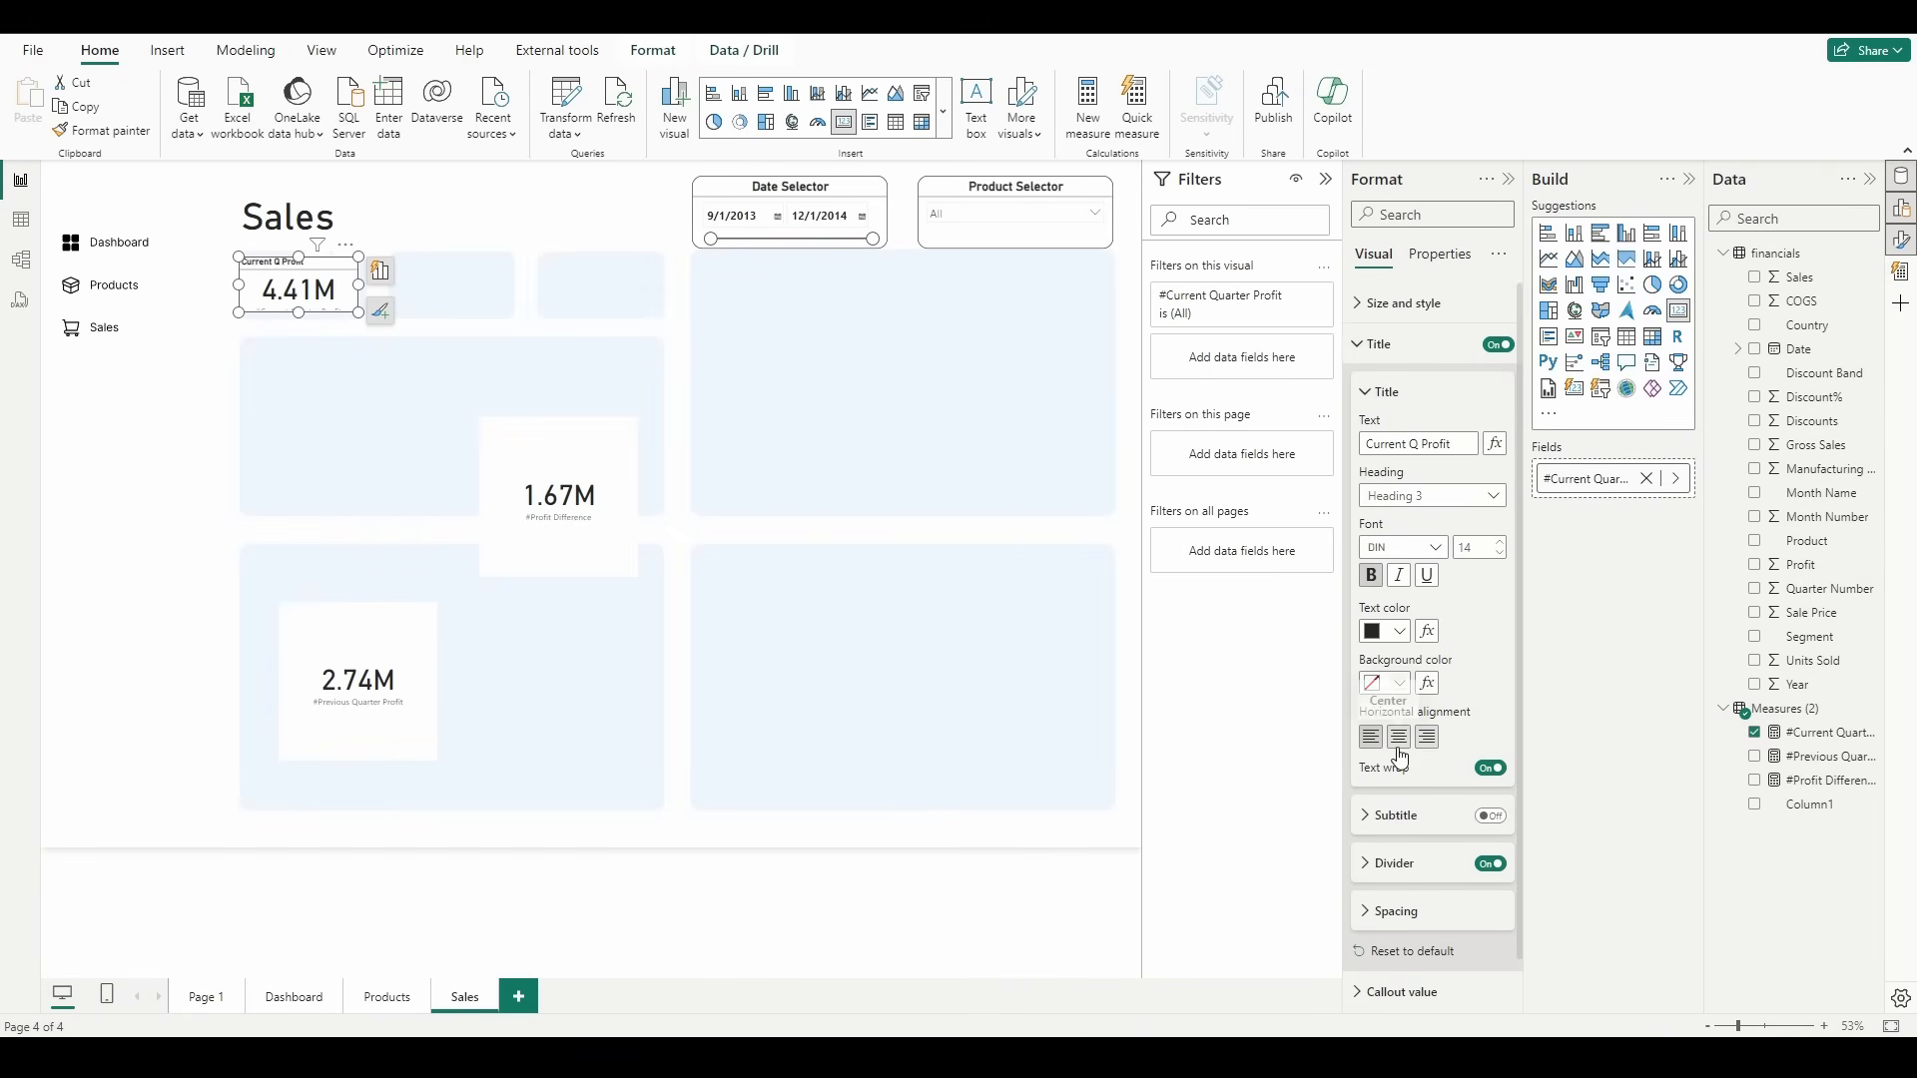
pyautogui.click(1398, 343)
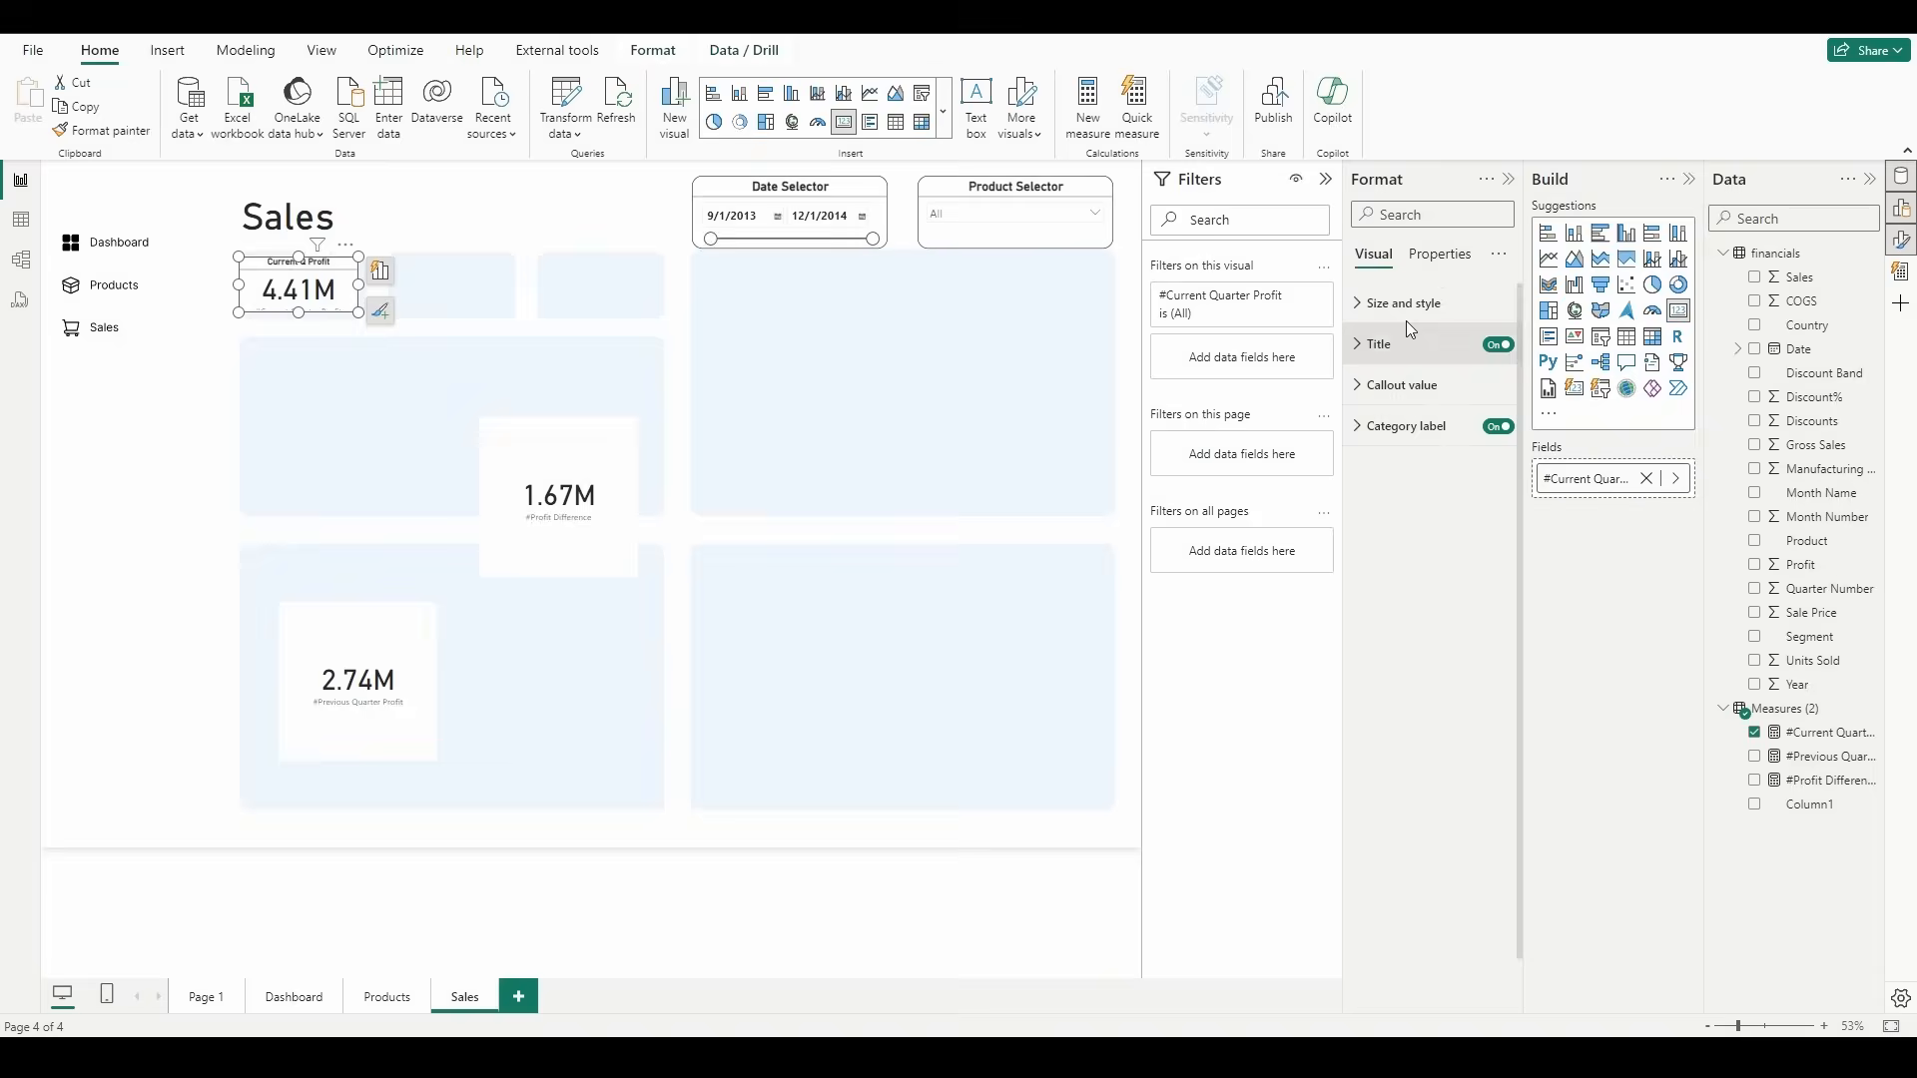
# Step: Switch off the background and the category label of the Current Q Profit card
pyautogui.click(1403, 304)
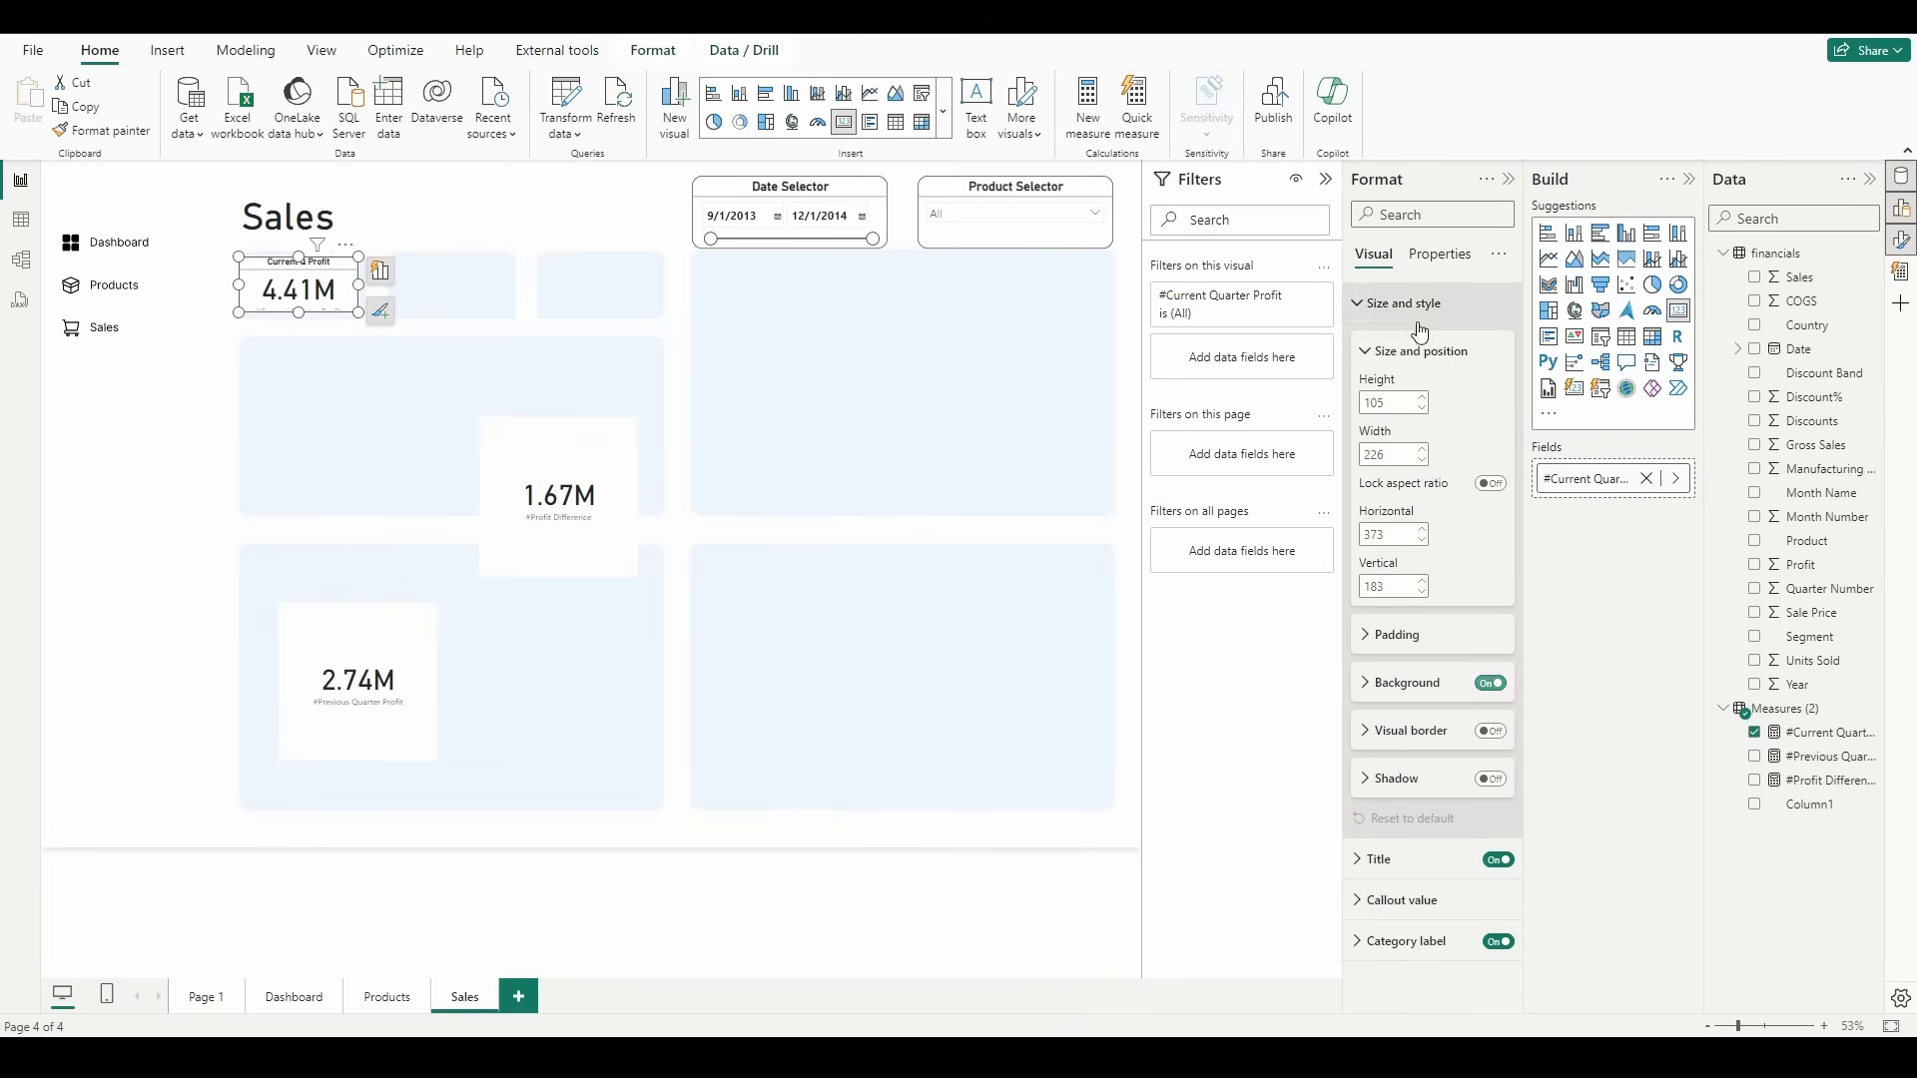
pyautogui.click(1489, 687)
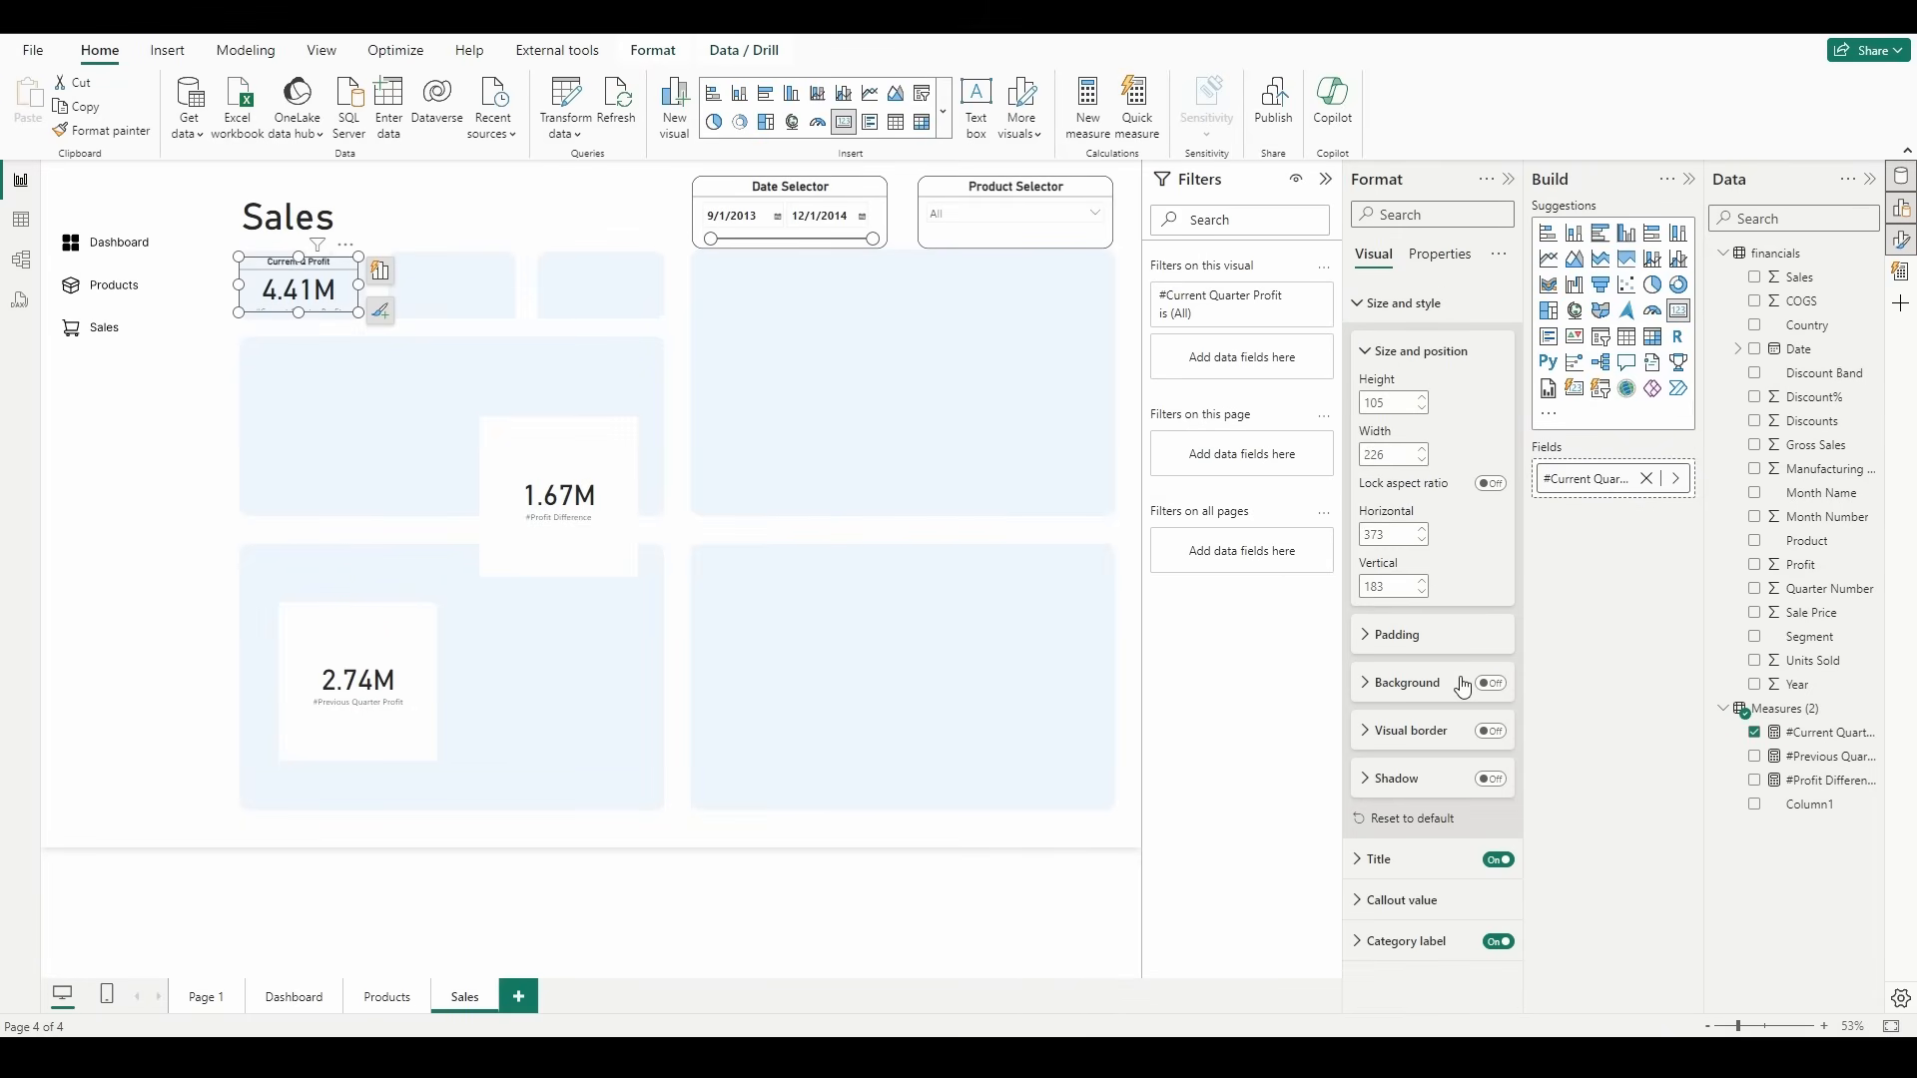
pyautogui.click(1498, 942)
# Step: Set the title font size of the Current Q Profit card to 20
pyautogui.click(1436, 873)
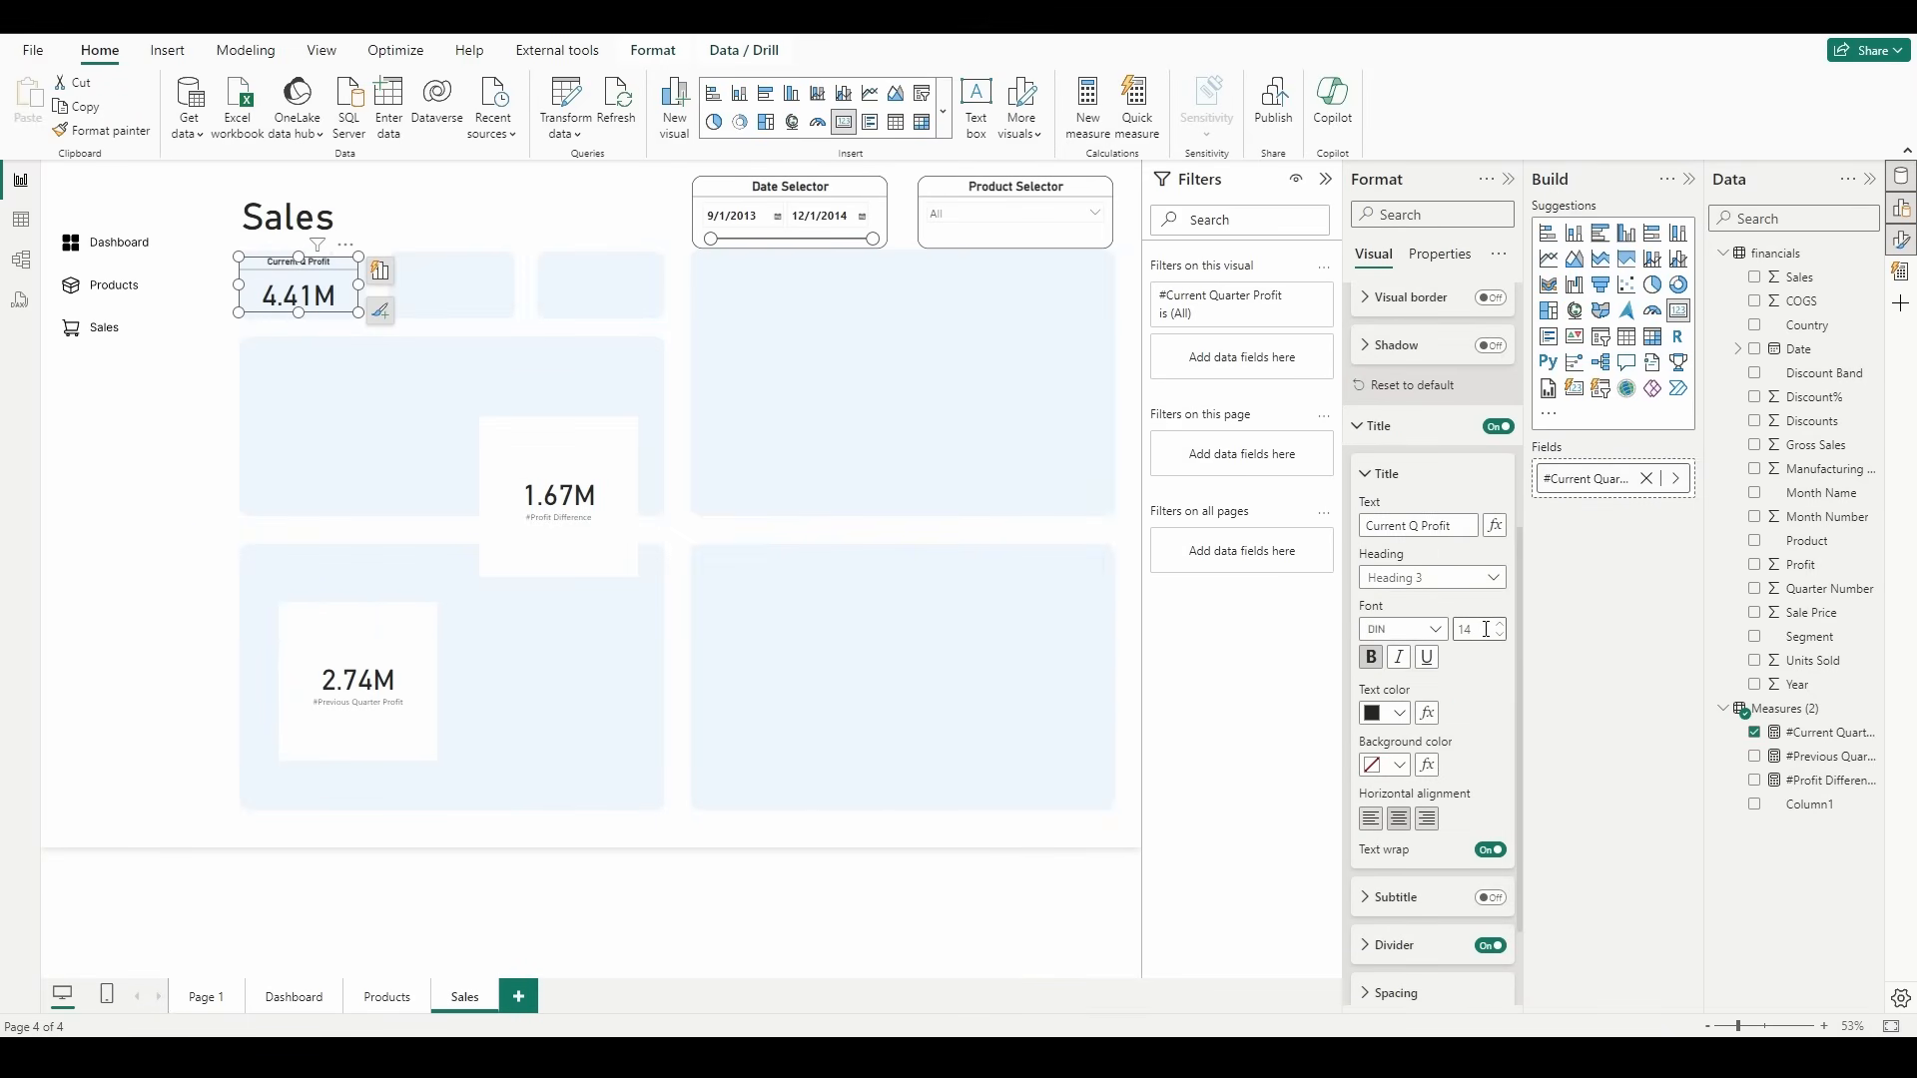
pyautogui.doubleClick(1498, 623)
pyautogui.click(1498, 624)
pyautogui.click(1498, 624)
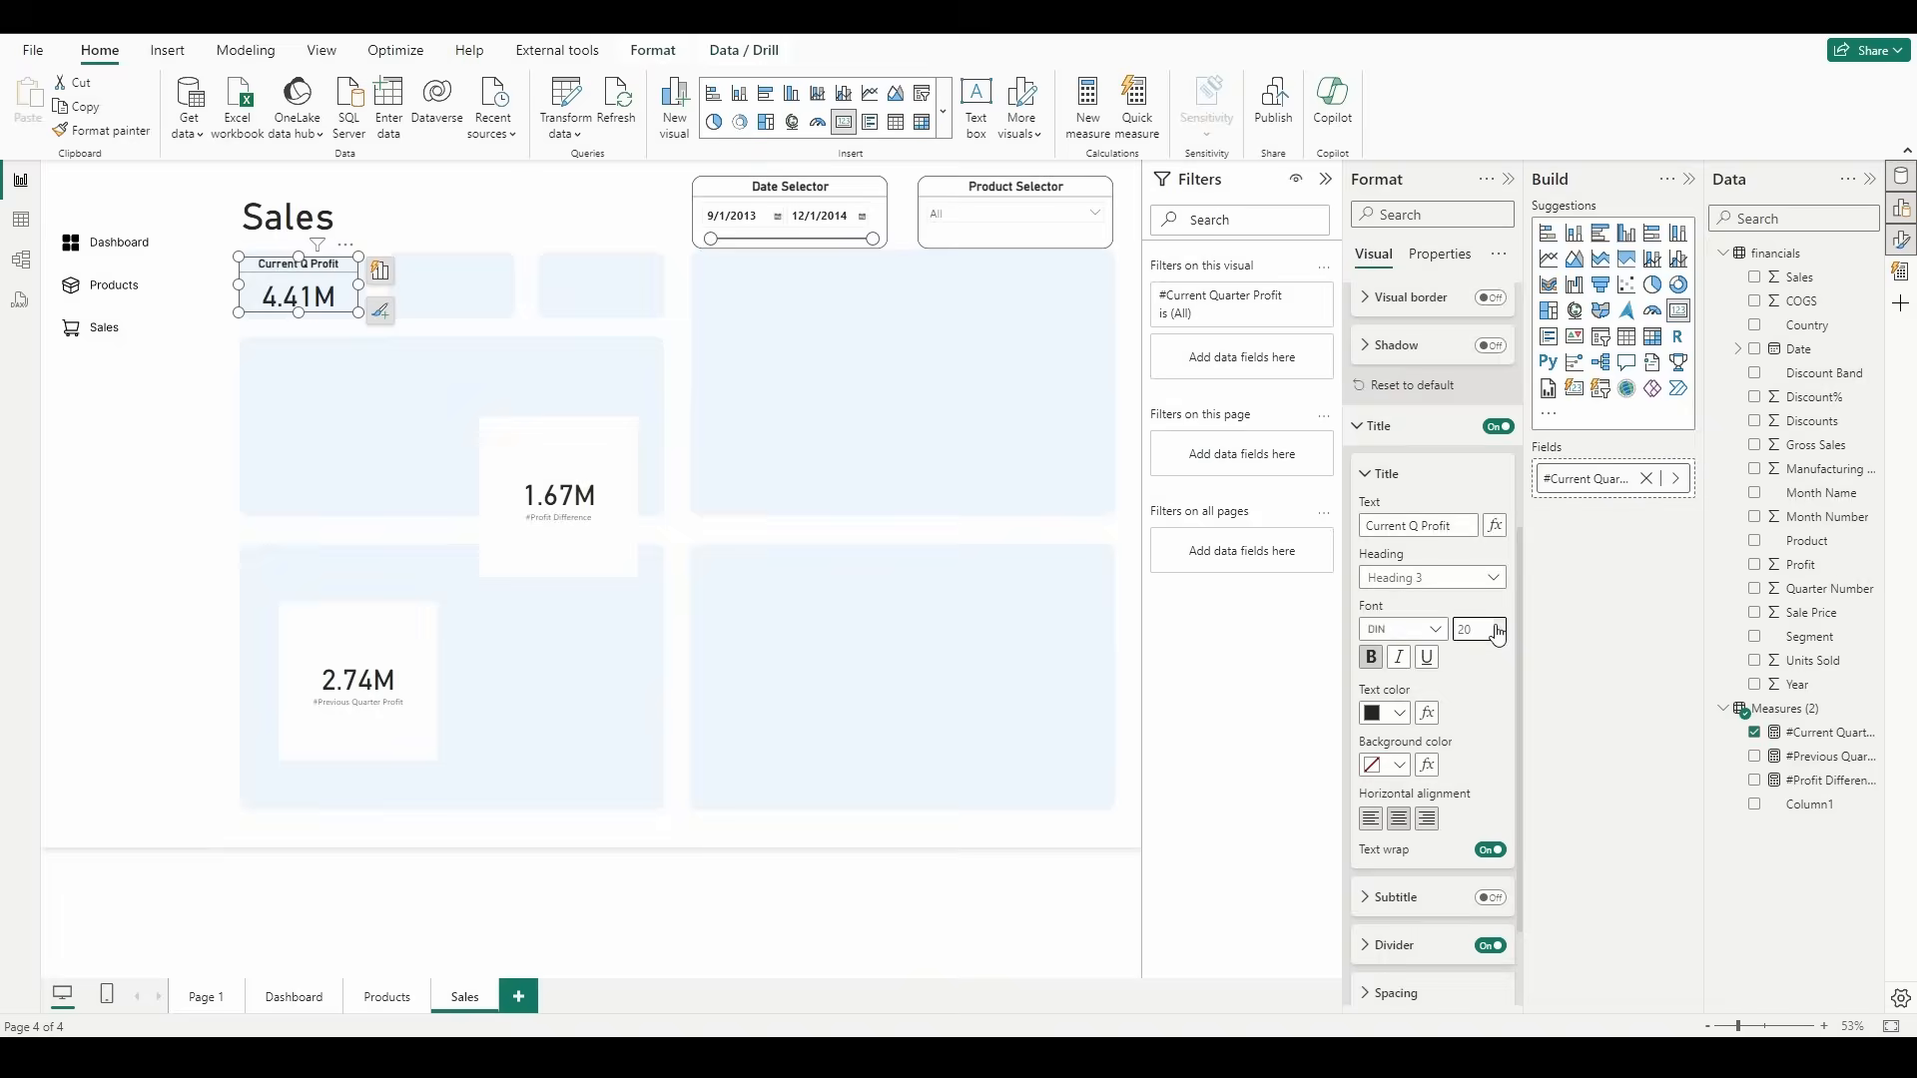
pyautogui.click(356, 370)
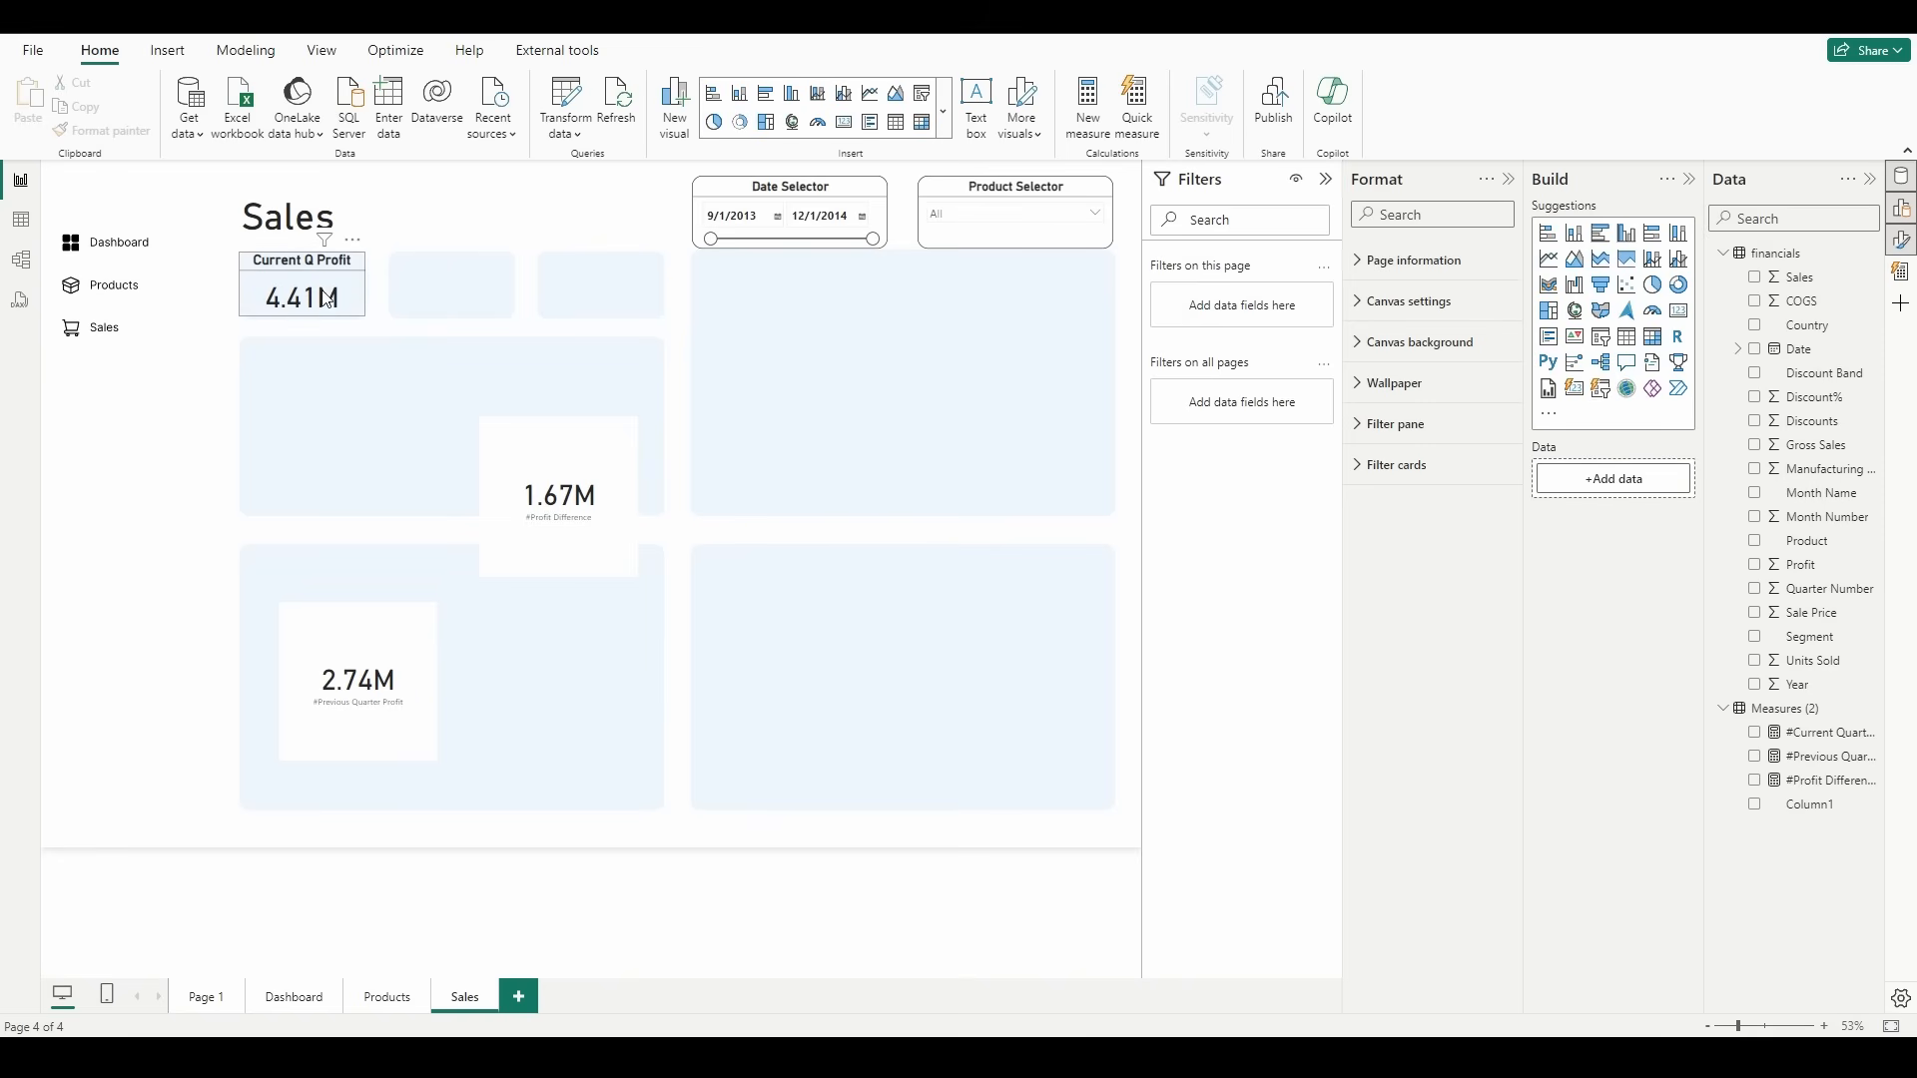
# Step: Duplicate the Current Q Profit card into the second small tile, showing the previous quarter profit measure under the title Previous Q Profit
pyautogui.click(352, 294)
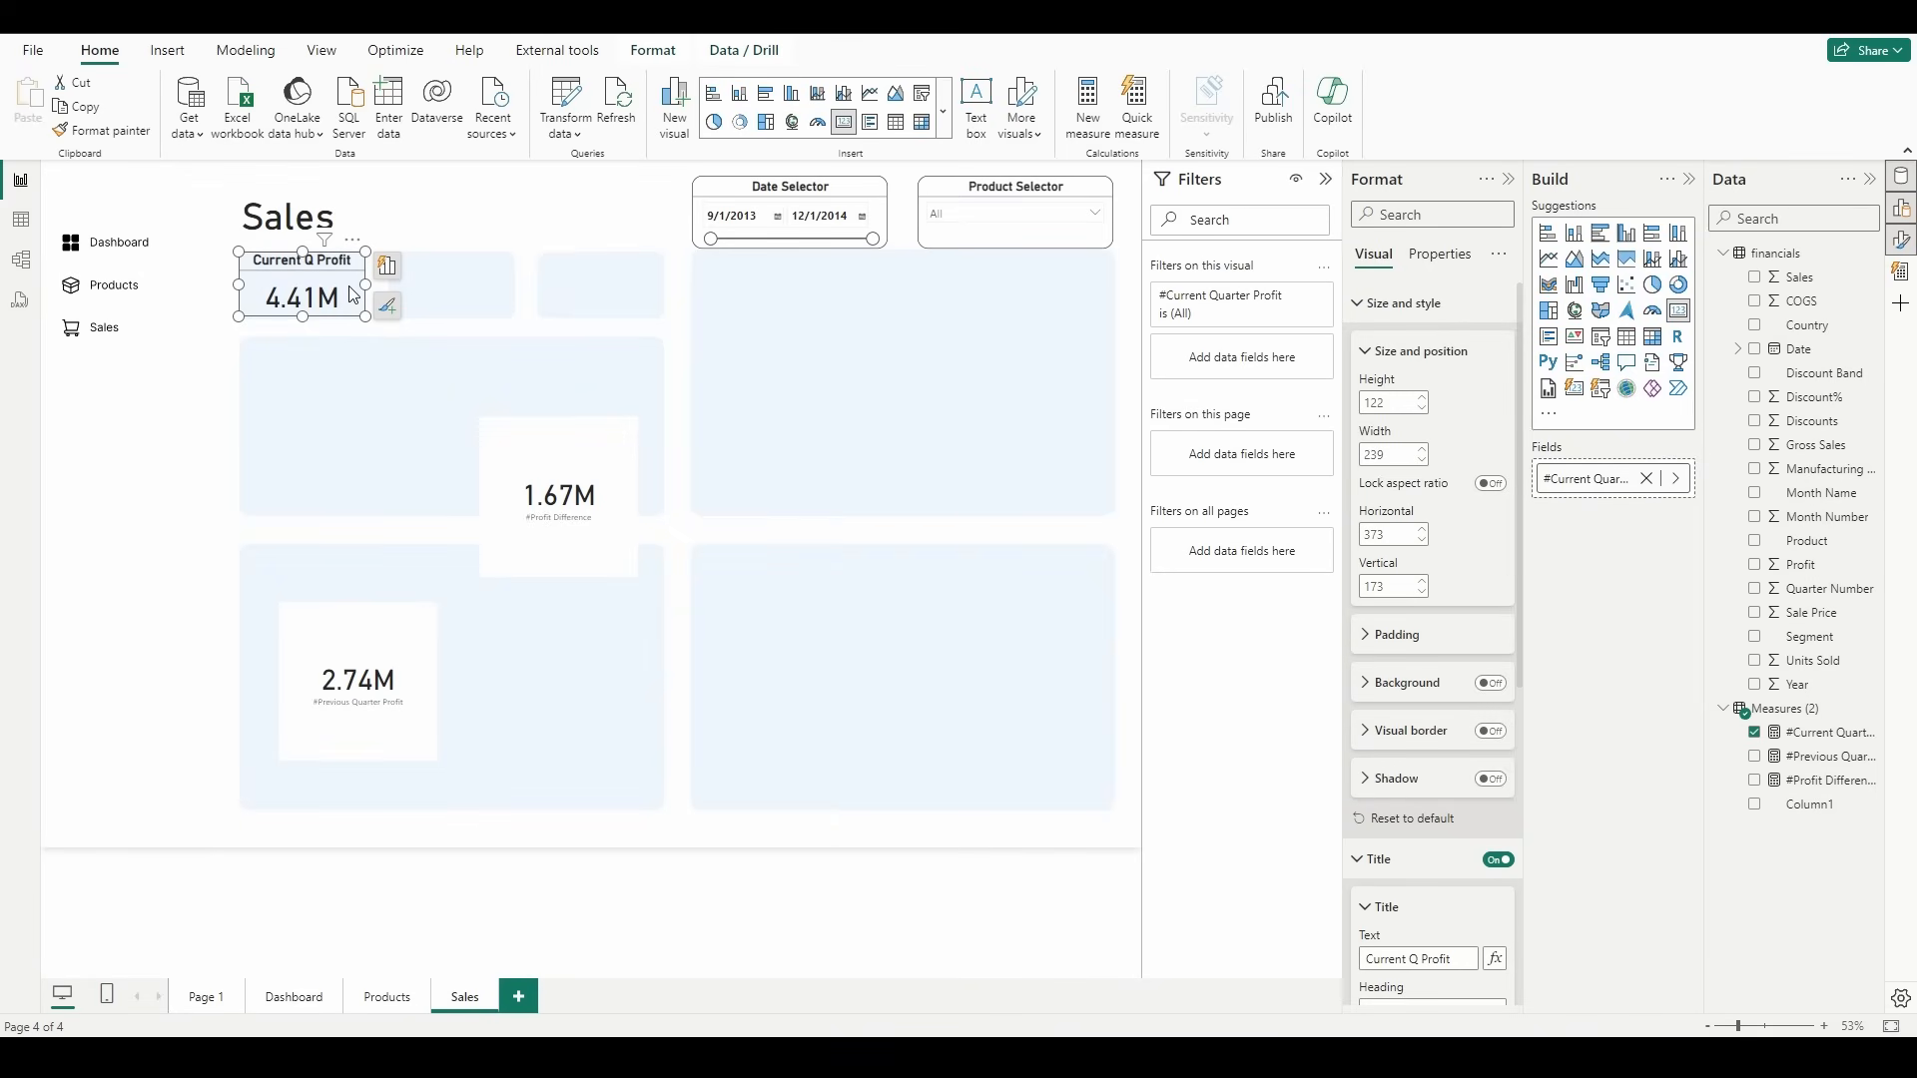
pyautogui.hotkey('ctrl', 'c')
pyautogui.hotkey('ctrl', 'v')
pyautogui.moveTo(358, 299); pyautogui.dragTo(500, 301)
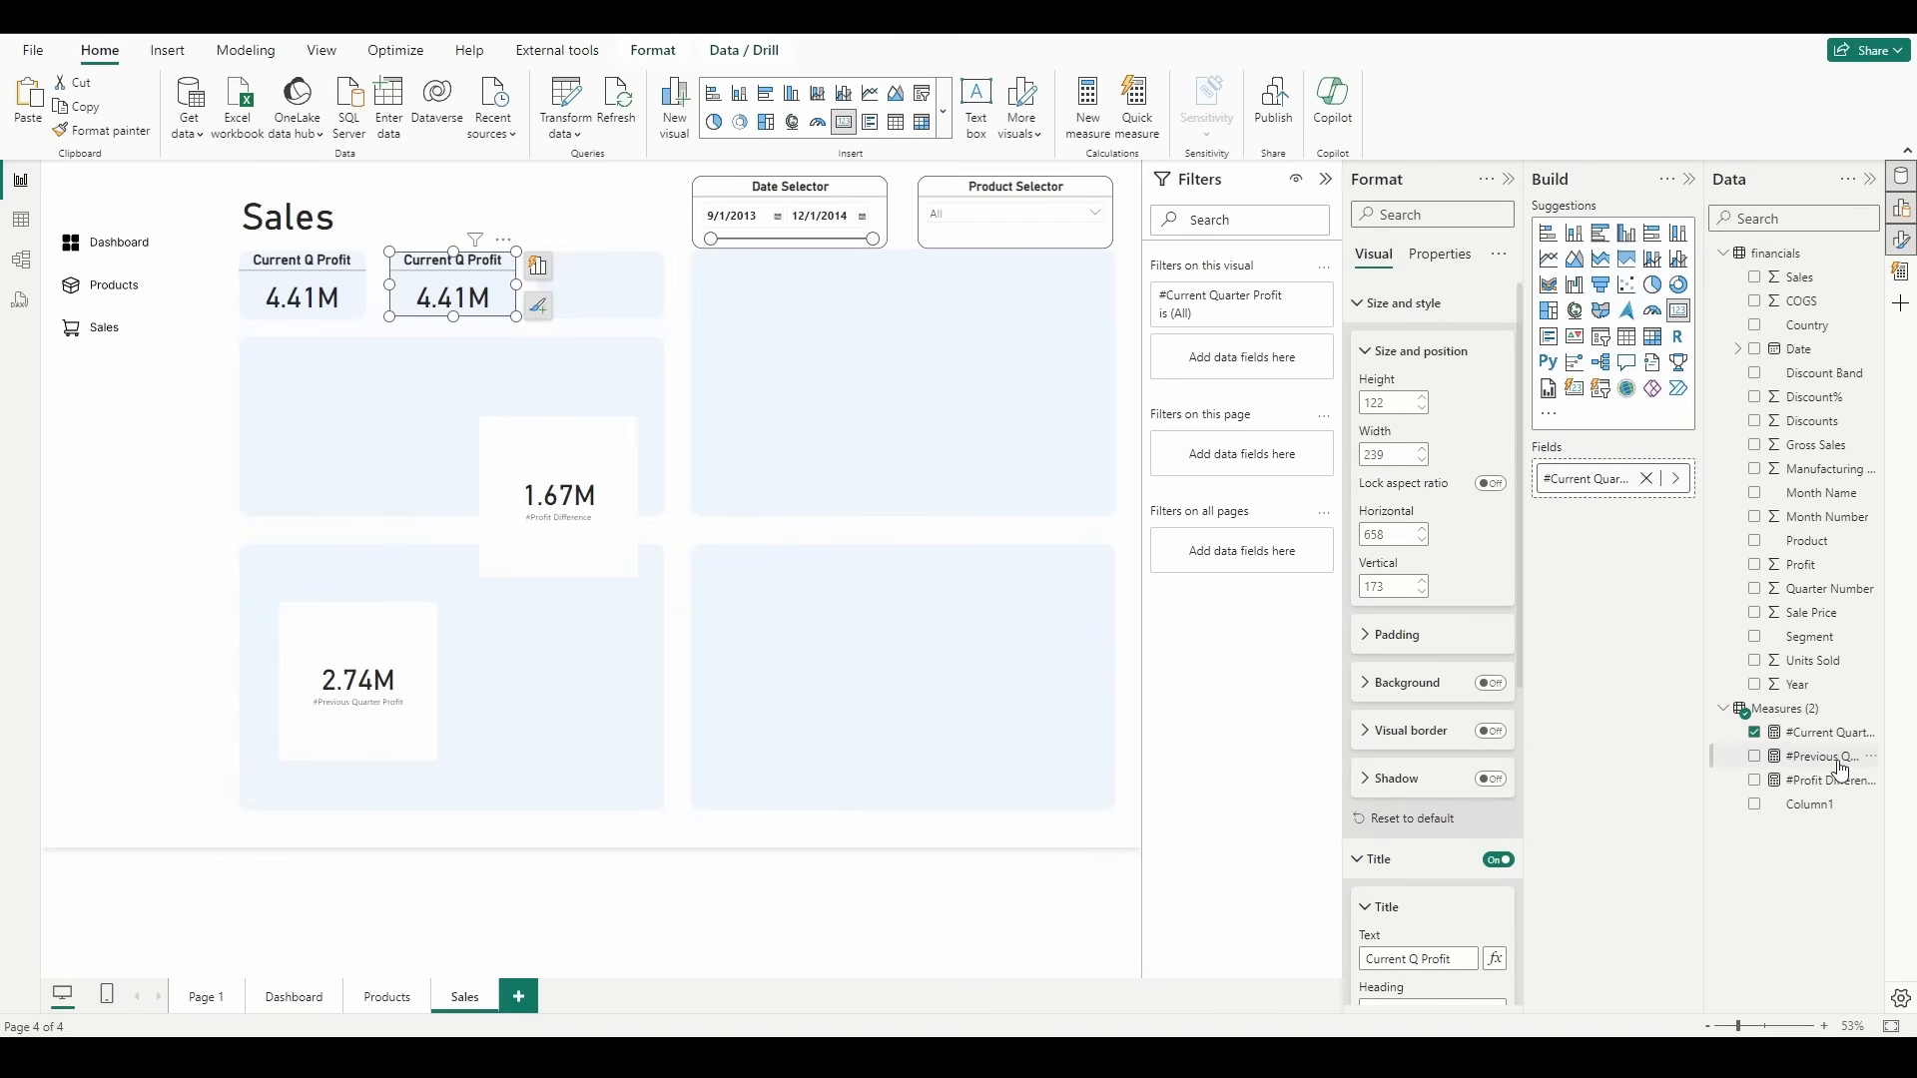
pyautogui.moveTo(1842, 769); pyautogui.dragTo(1647, 488)
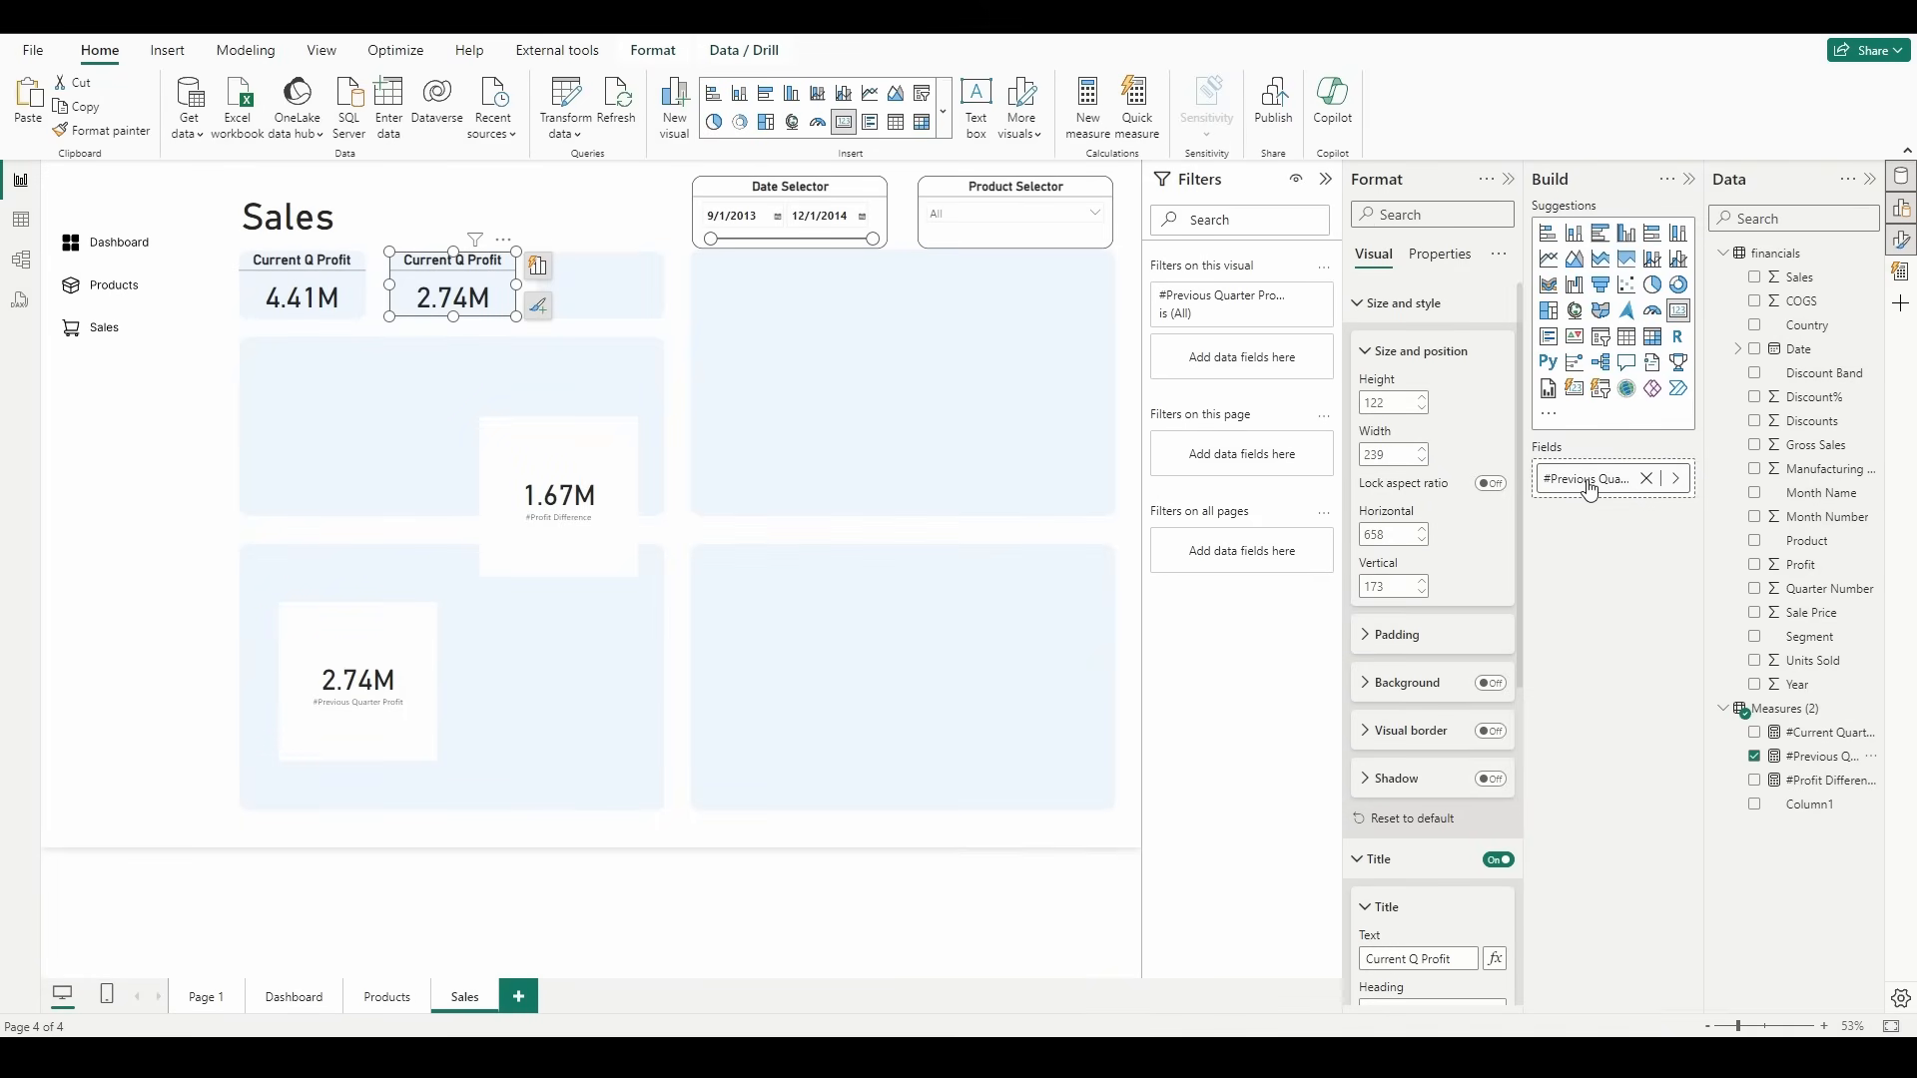
pyautogui.click(1409, 960)
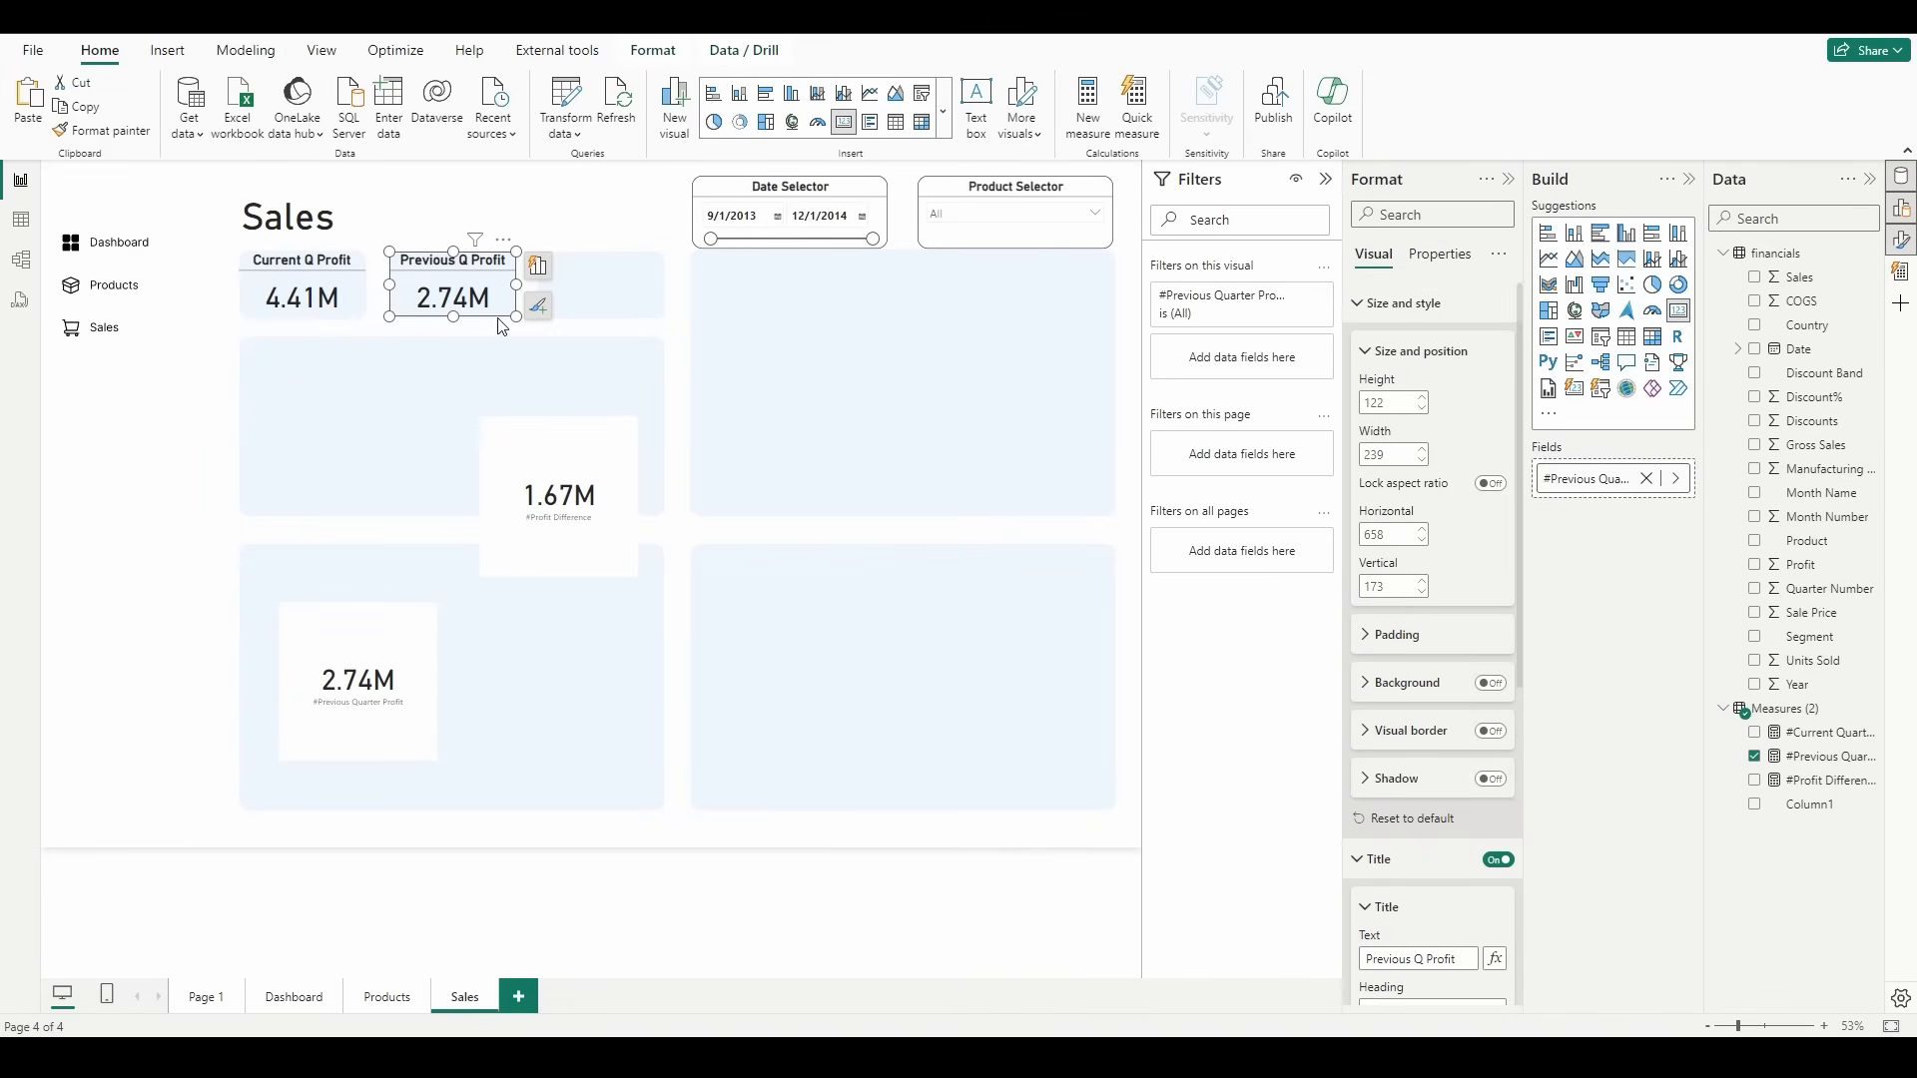
# Step: Duplicate the Previous Q Profit card and place the copy in the third small tile
pyautogui.hotkey('ctrl', 'c')
pyautogui.hotkey('ctrl', 'v')
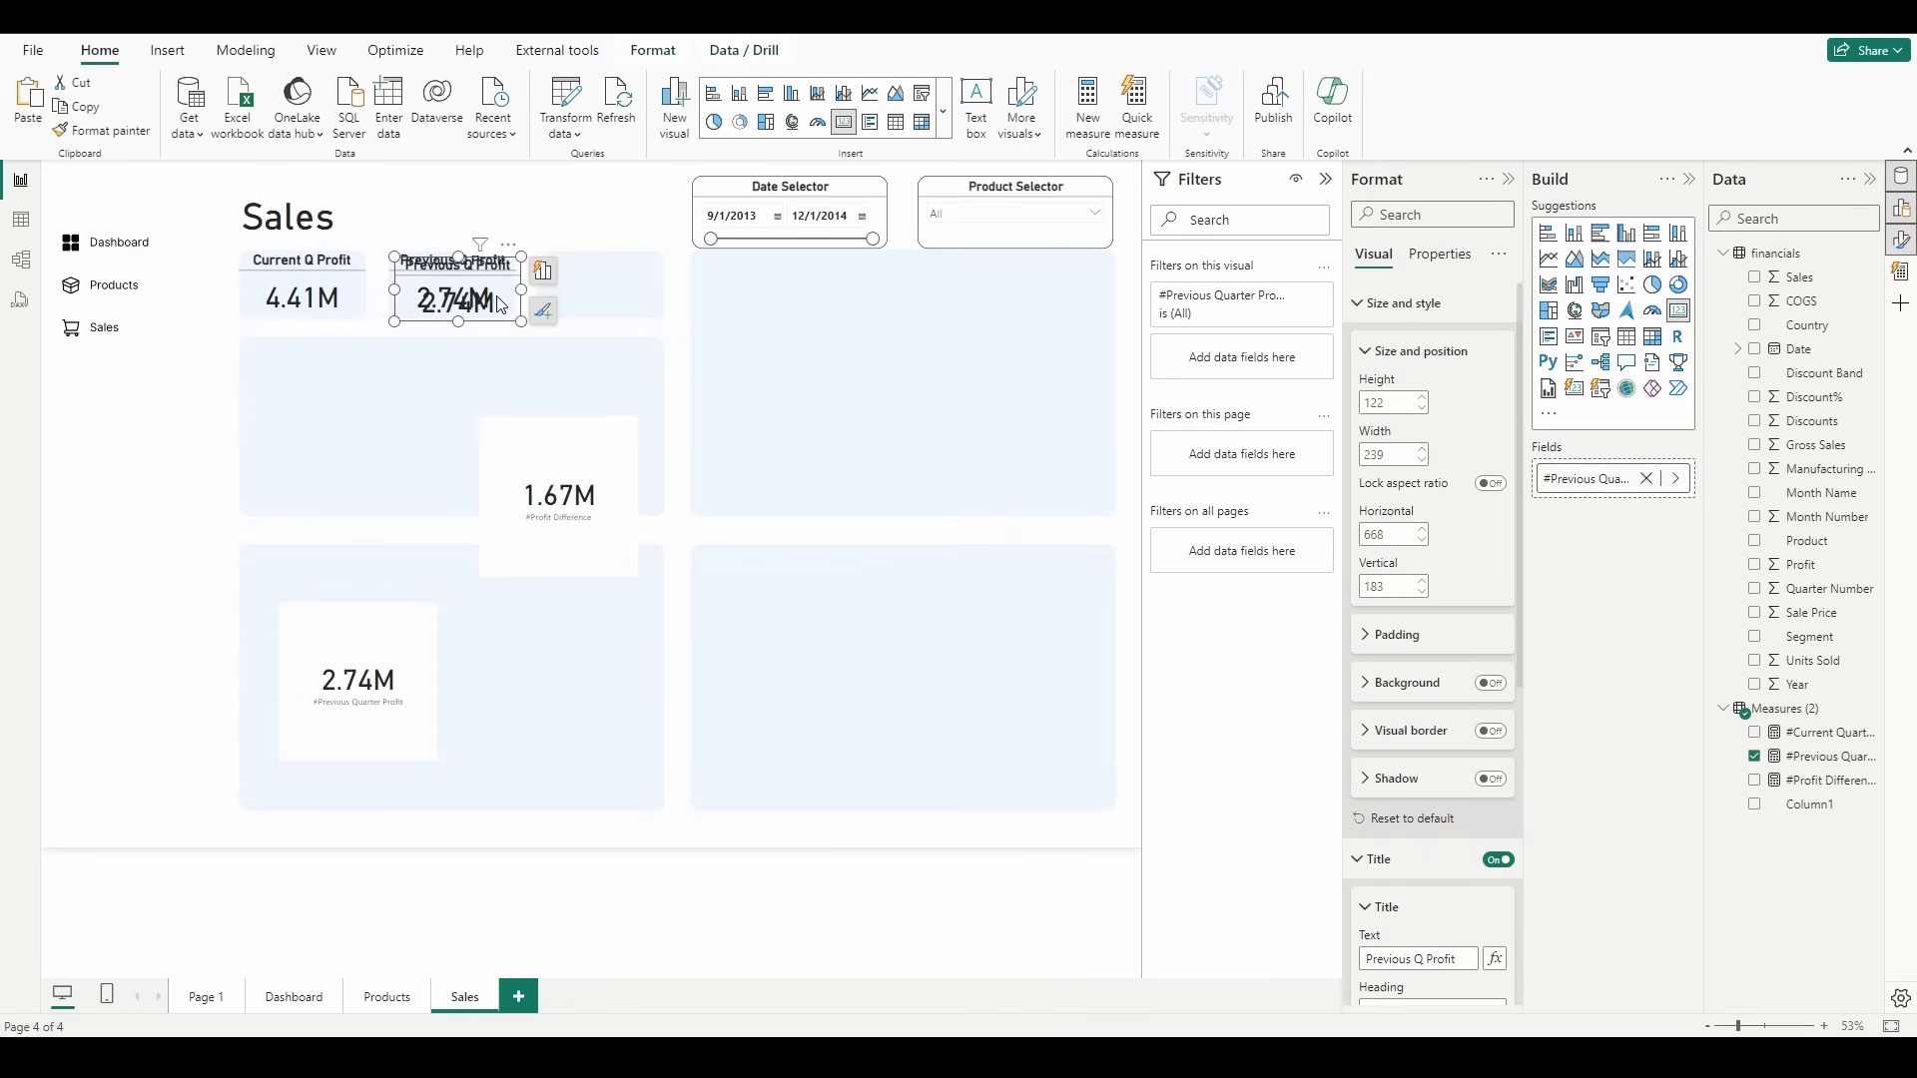
pyautogui.moveTo(500, 305); pyautogui.dragTo(643, 302)
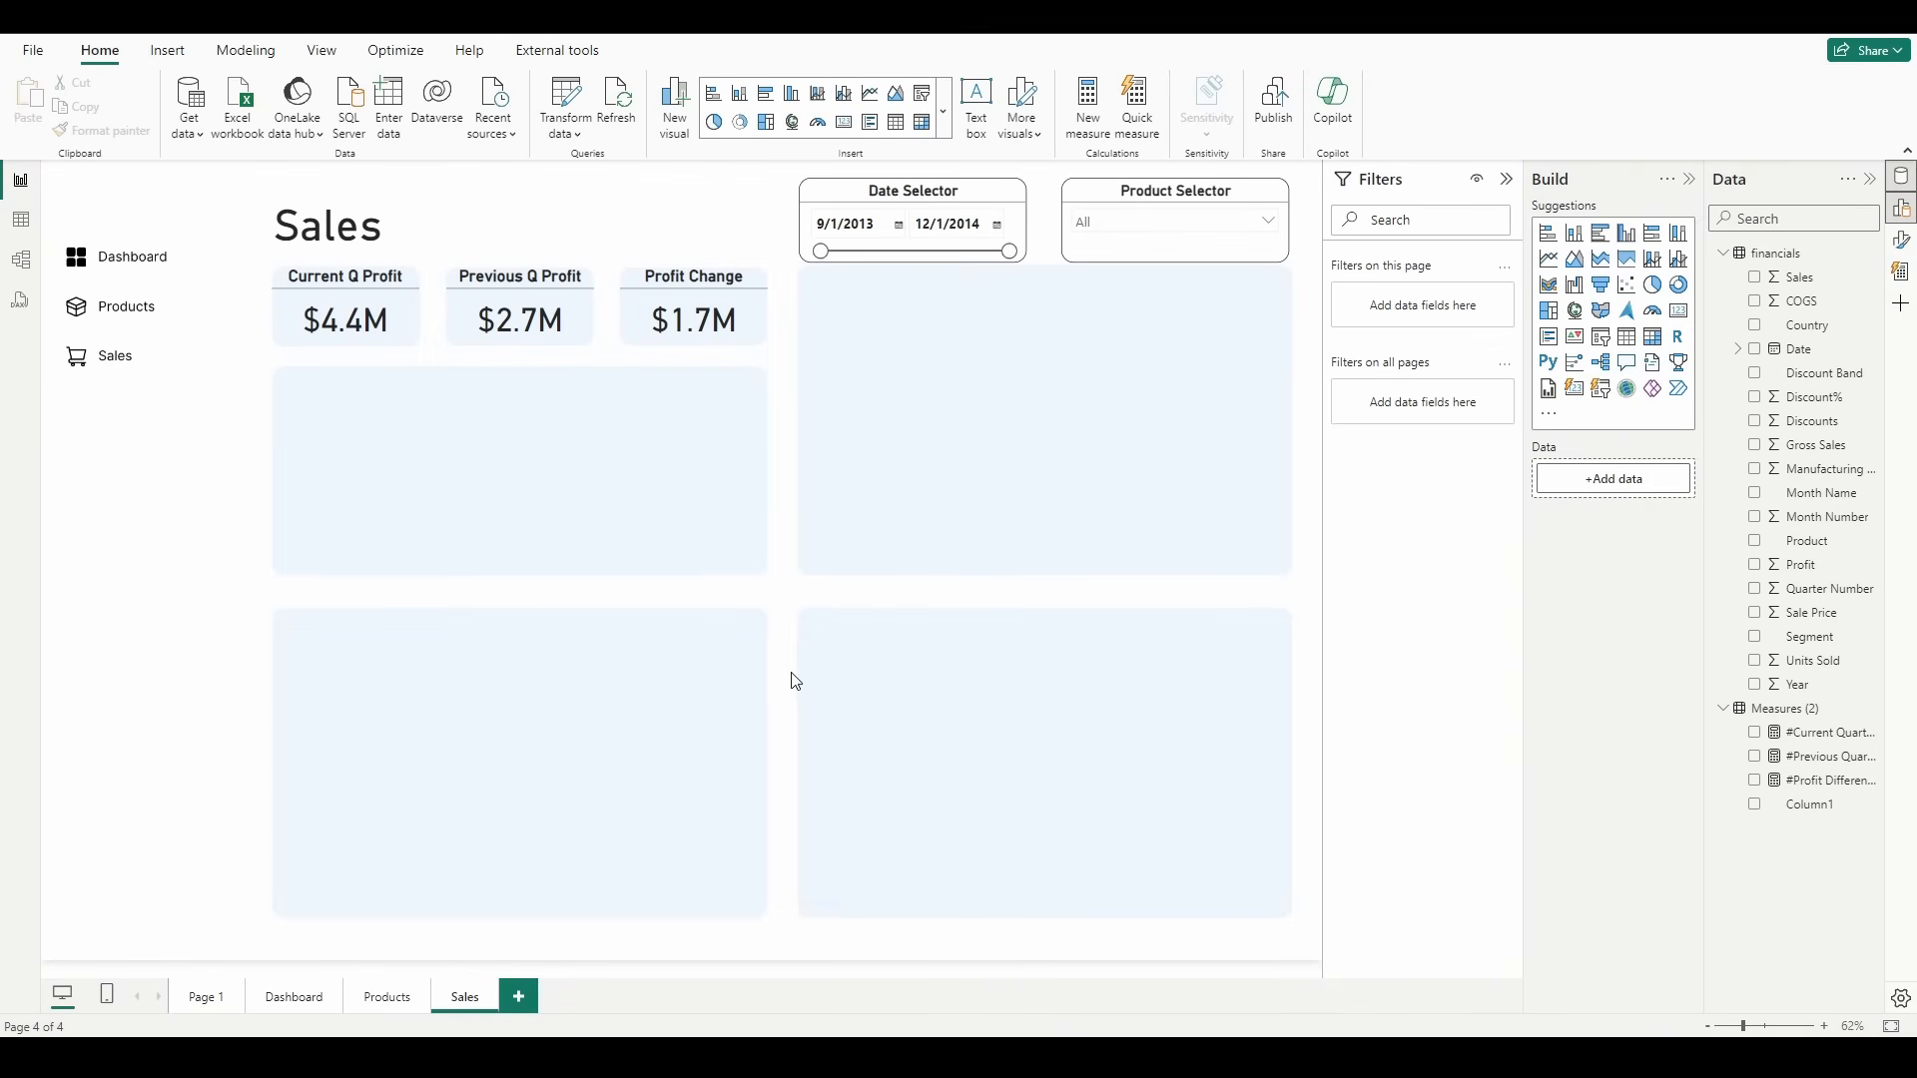
# Step: Set up conditional formatting for the Profit Change card's callout value color, using the Rules format style
pyautogui.click(746, 330)
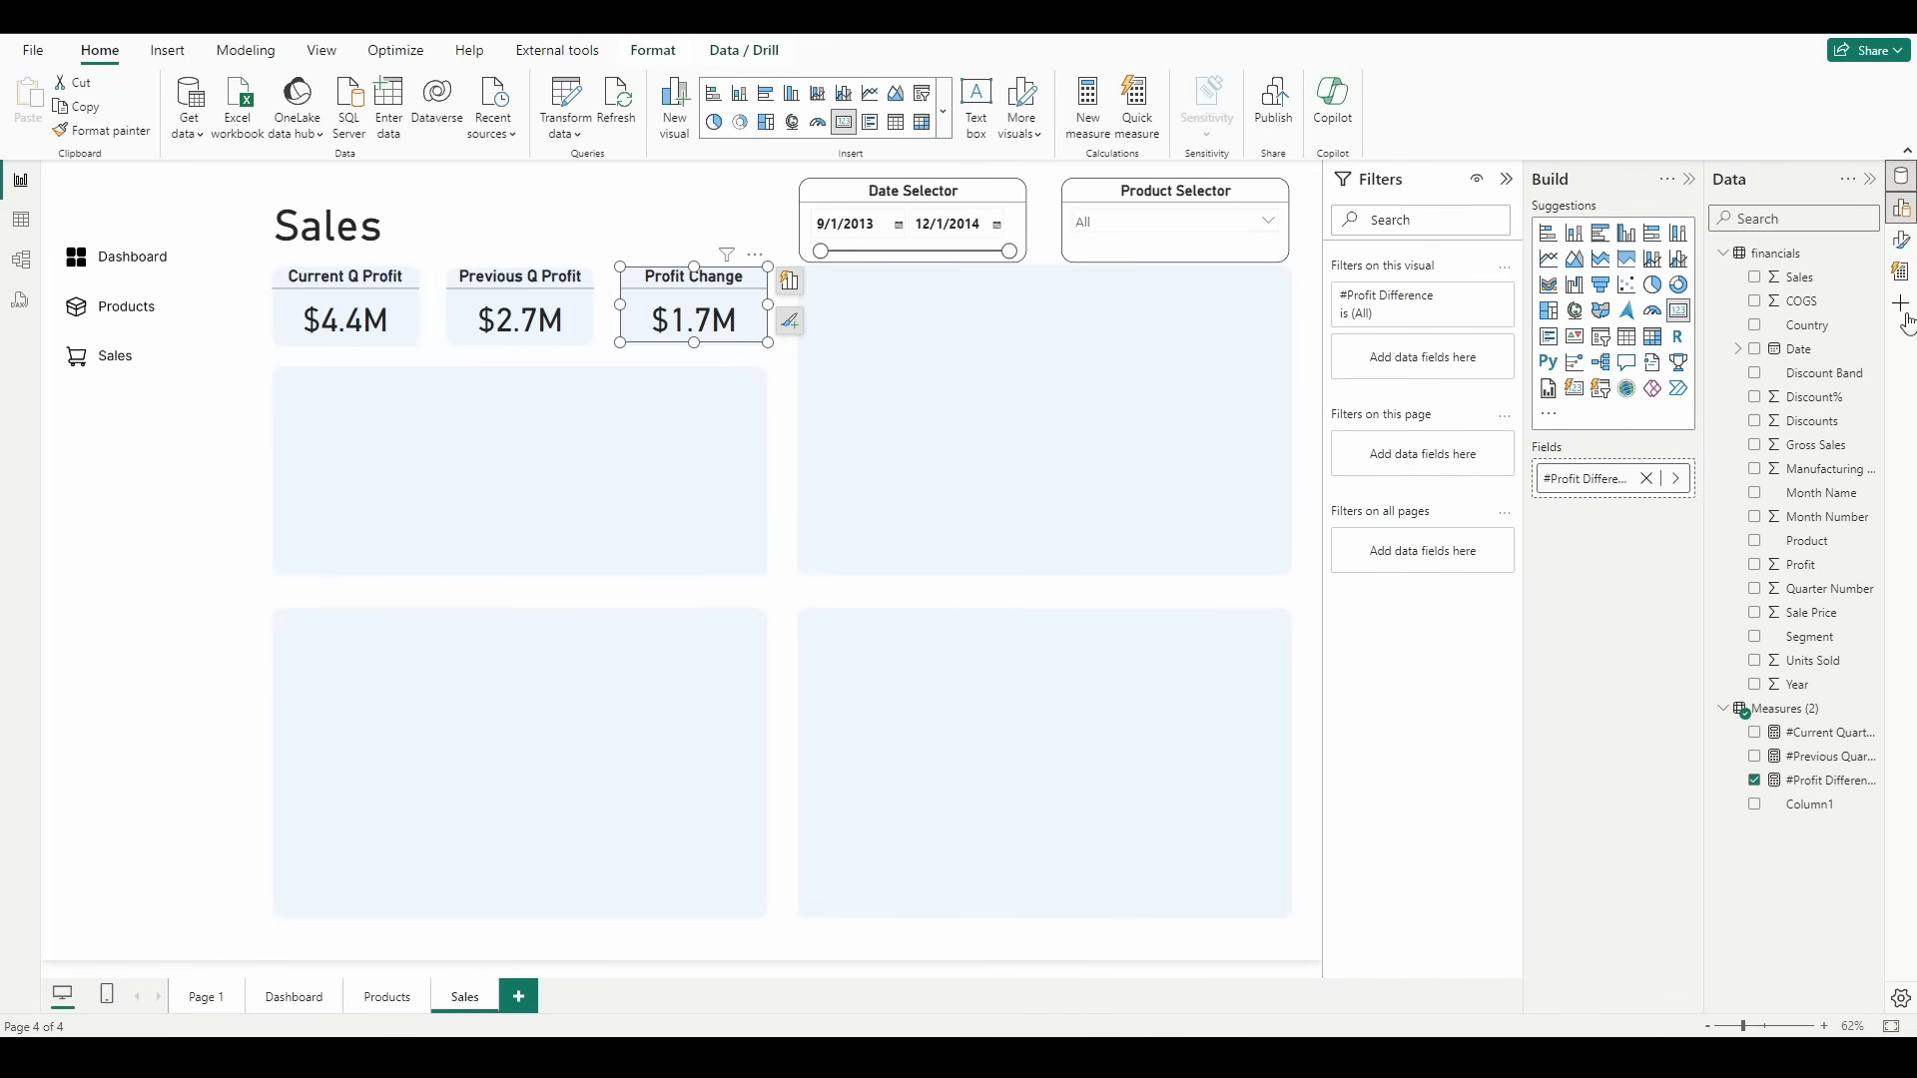
pyautogui.click(1900, 243)
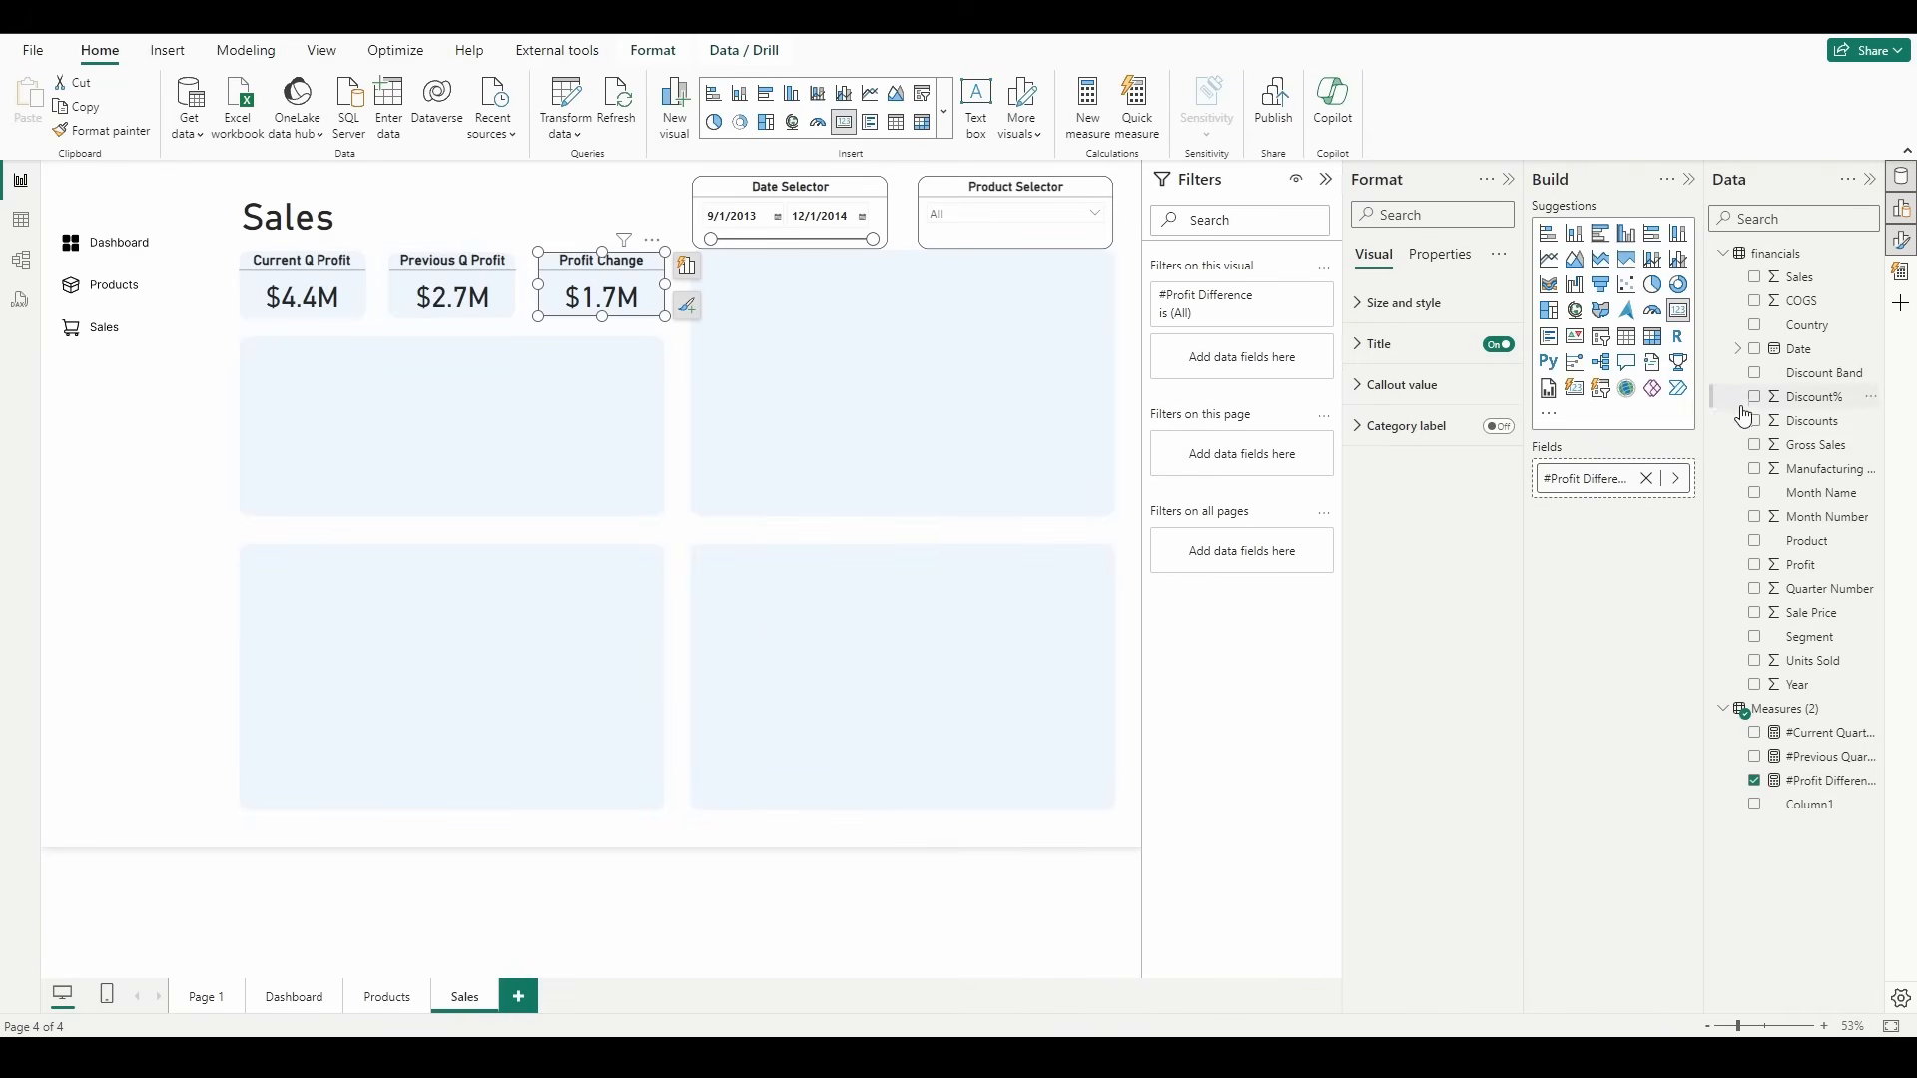
pyautogui.click(1406, 387)
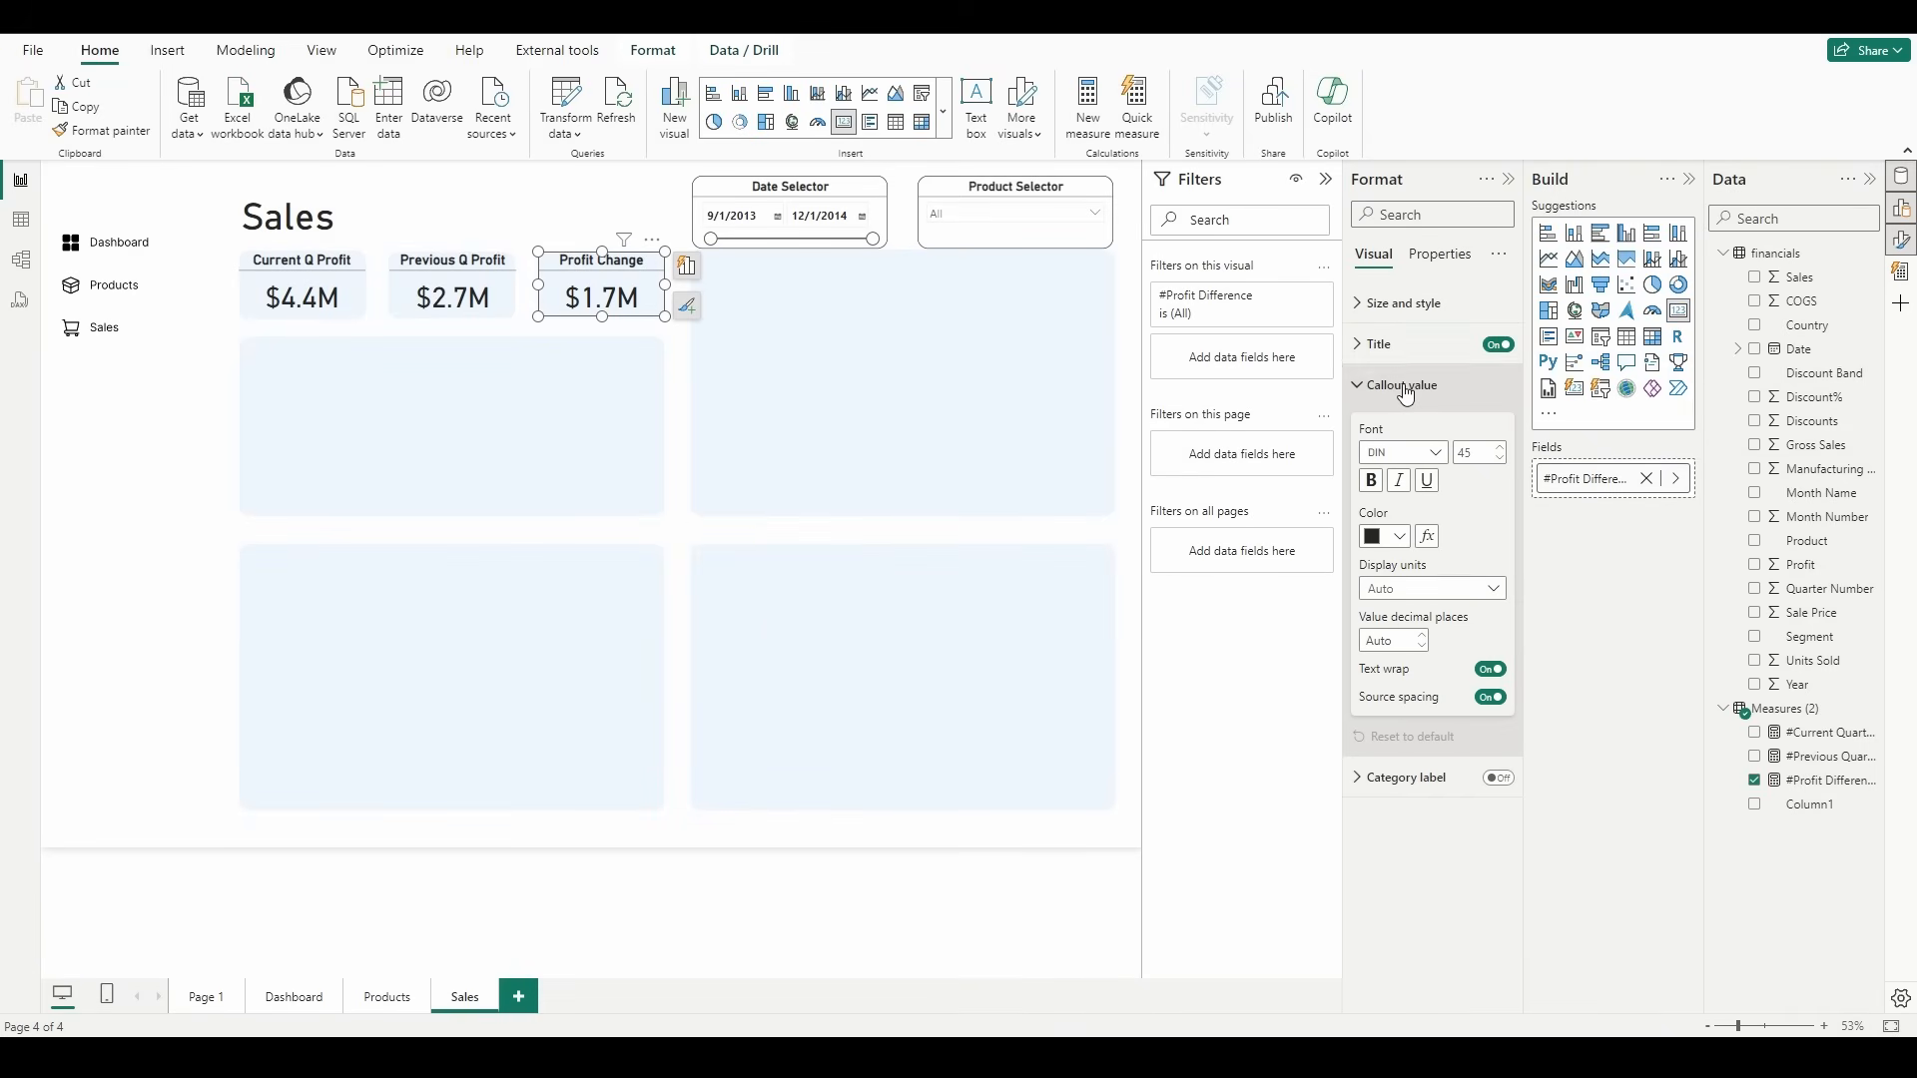
pyautogui.click(1427, 538)
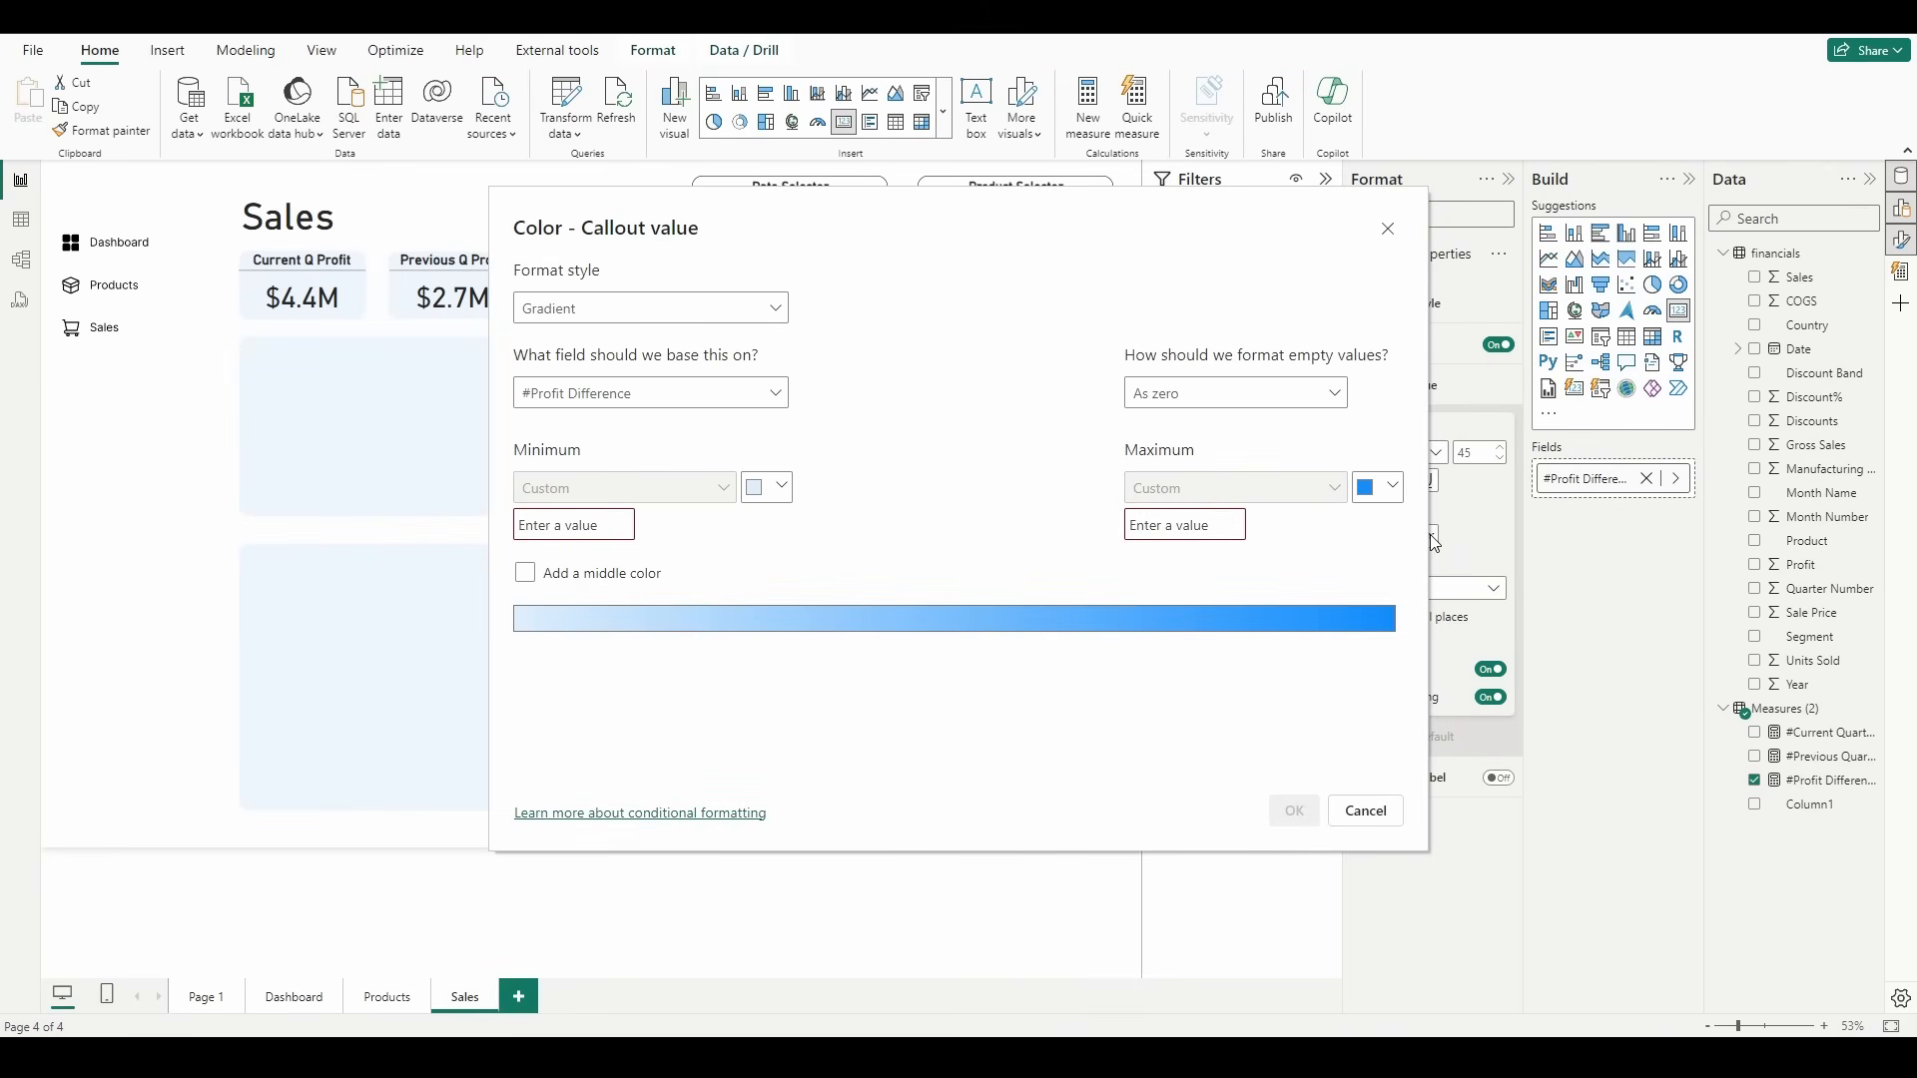
pyautogui.click(764, 312)
pyautogui.click(668, 383)
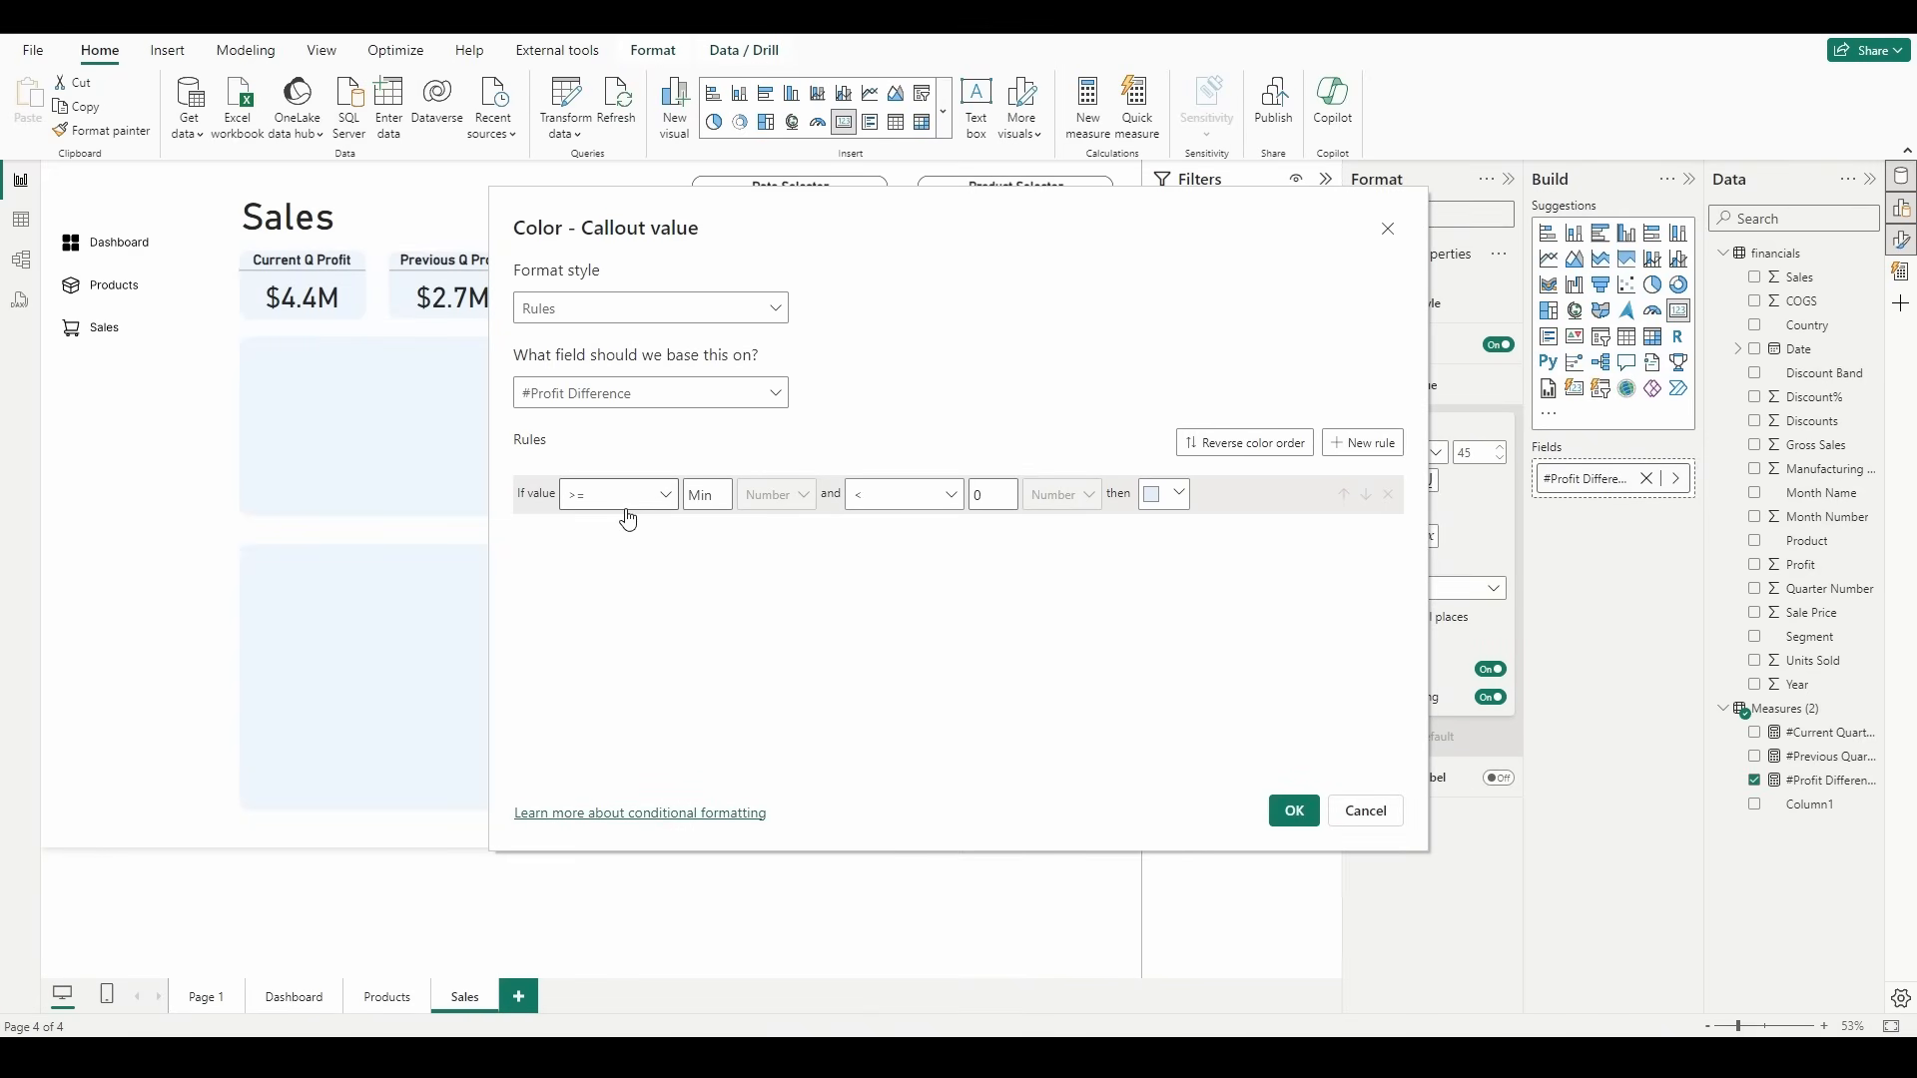
# Step: Define the color rule so values from 0 up to Max are shown in a custom green
pyautogui.click(715, 495)
pyautogui.write('0')
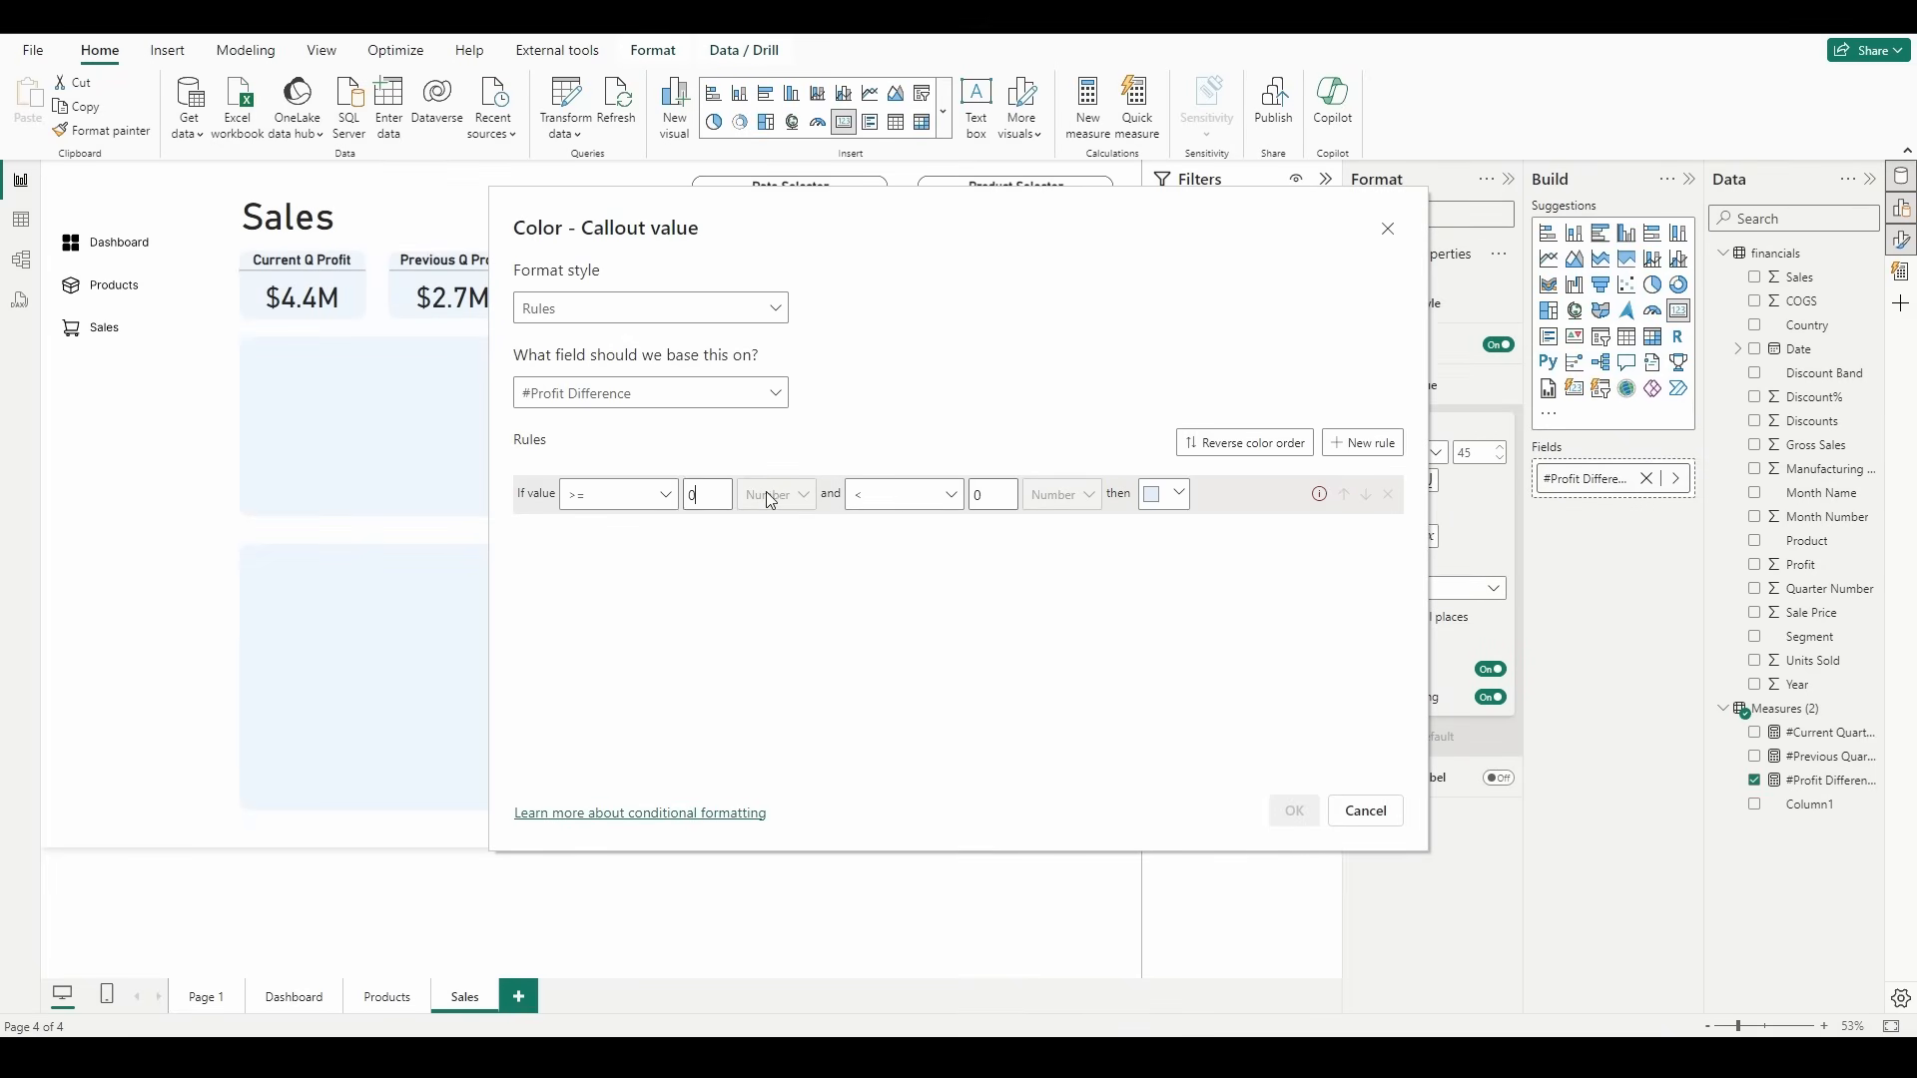
pyautogui.click(1005, 497)
pyautogui.press('BackSpace')
pyautogui.press('Tab')
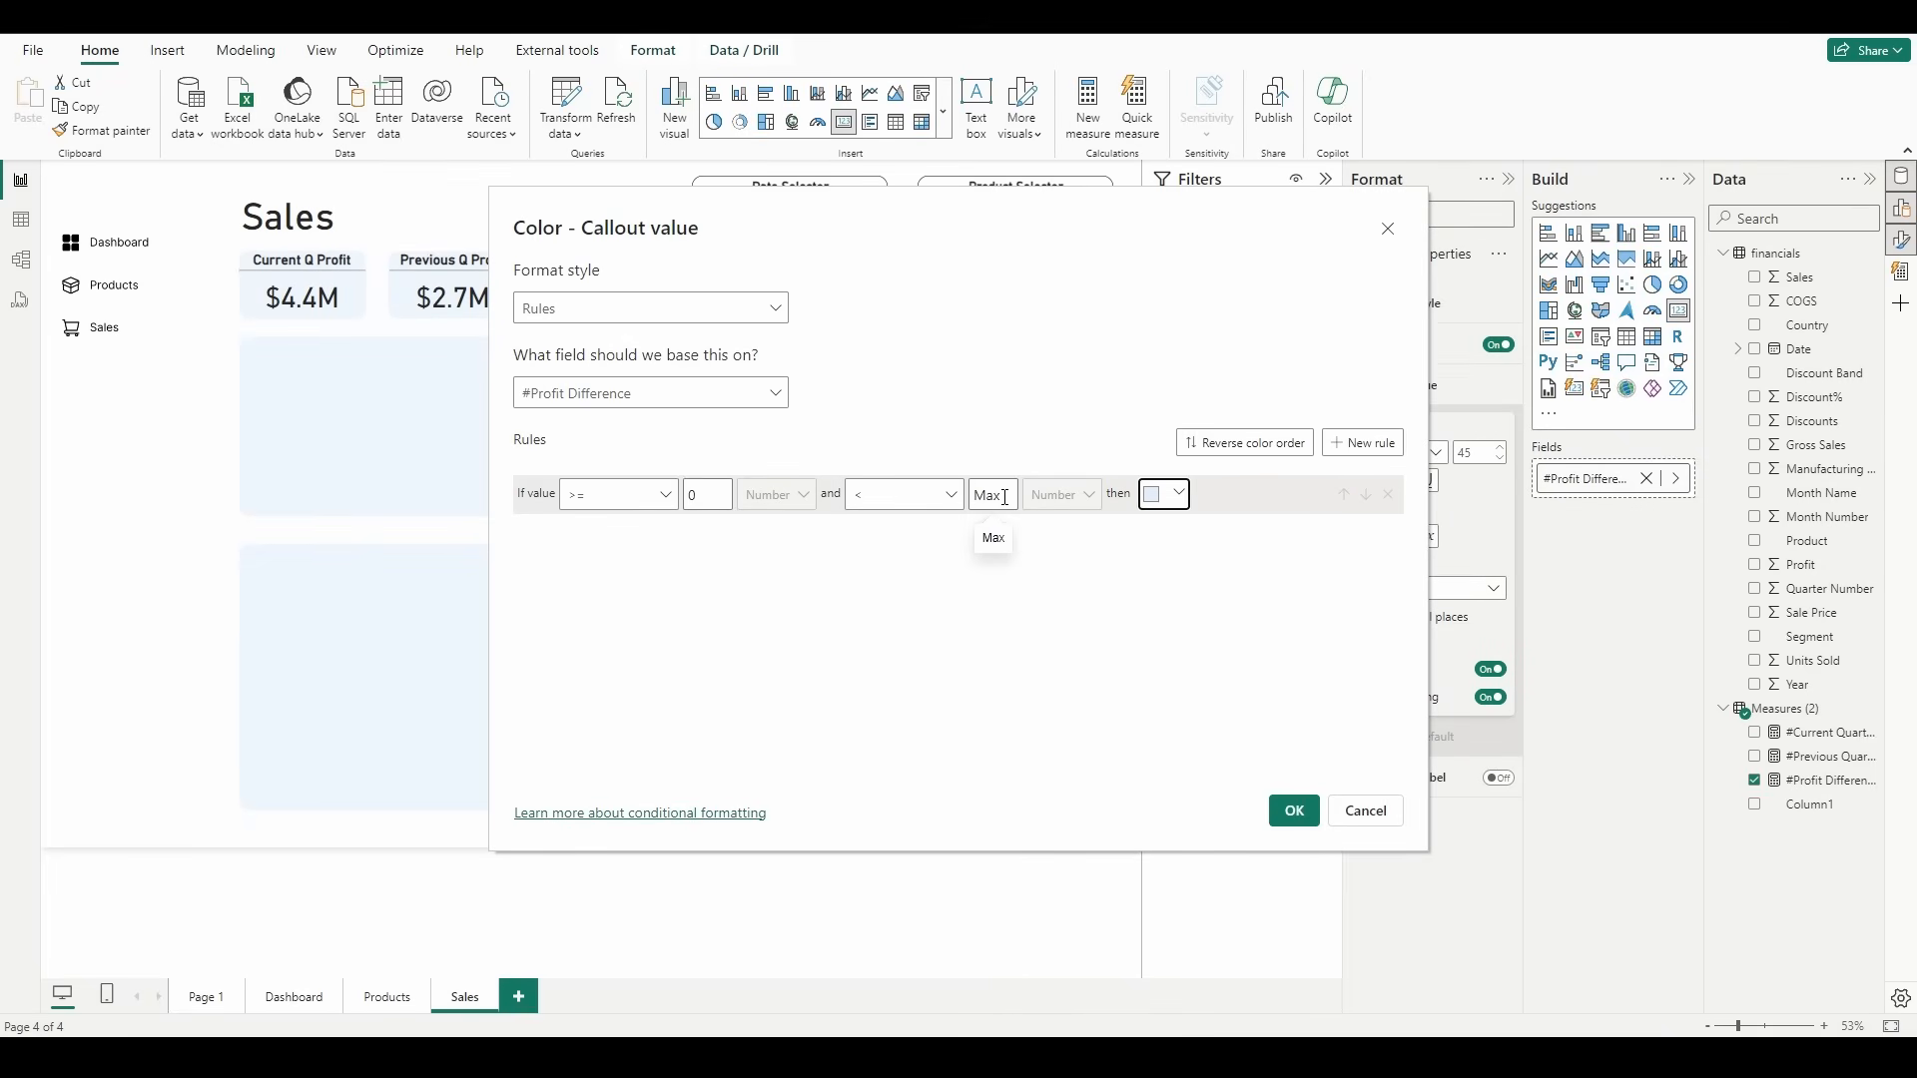
pyautogui.click(1156, 494)
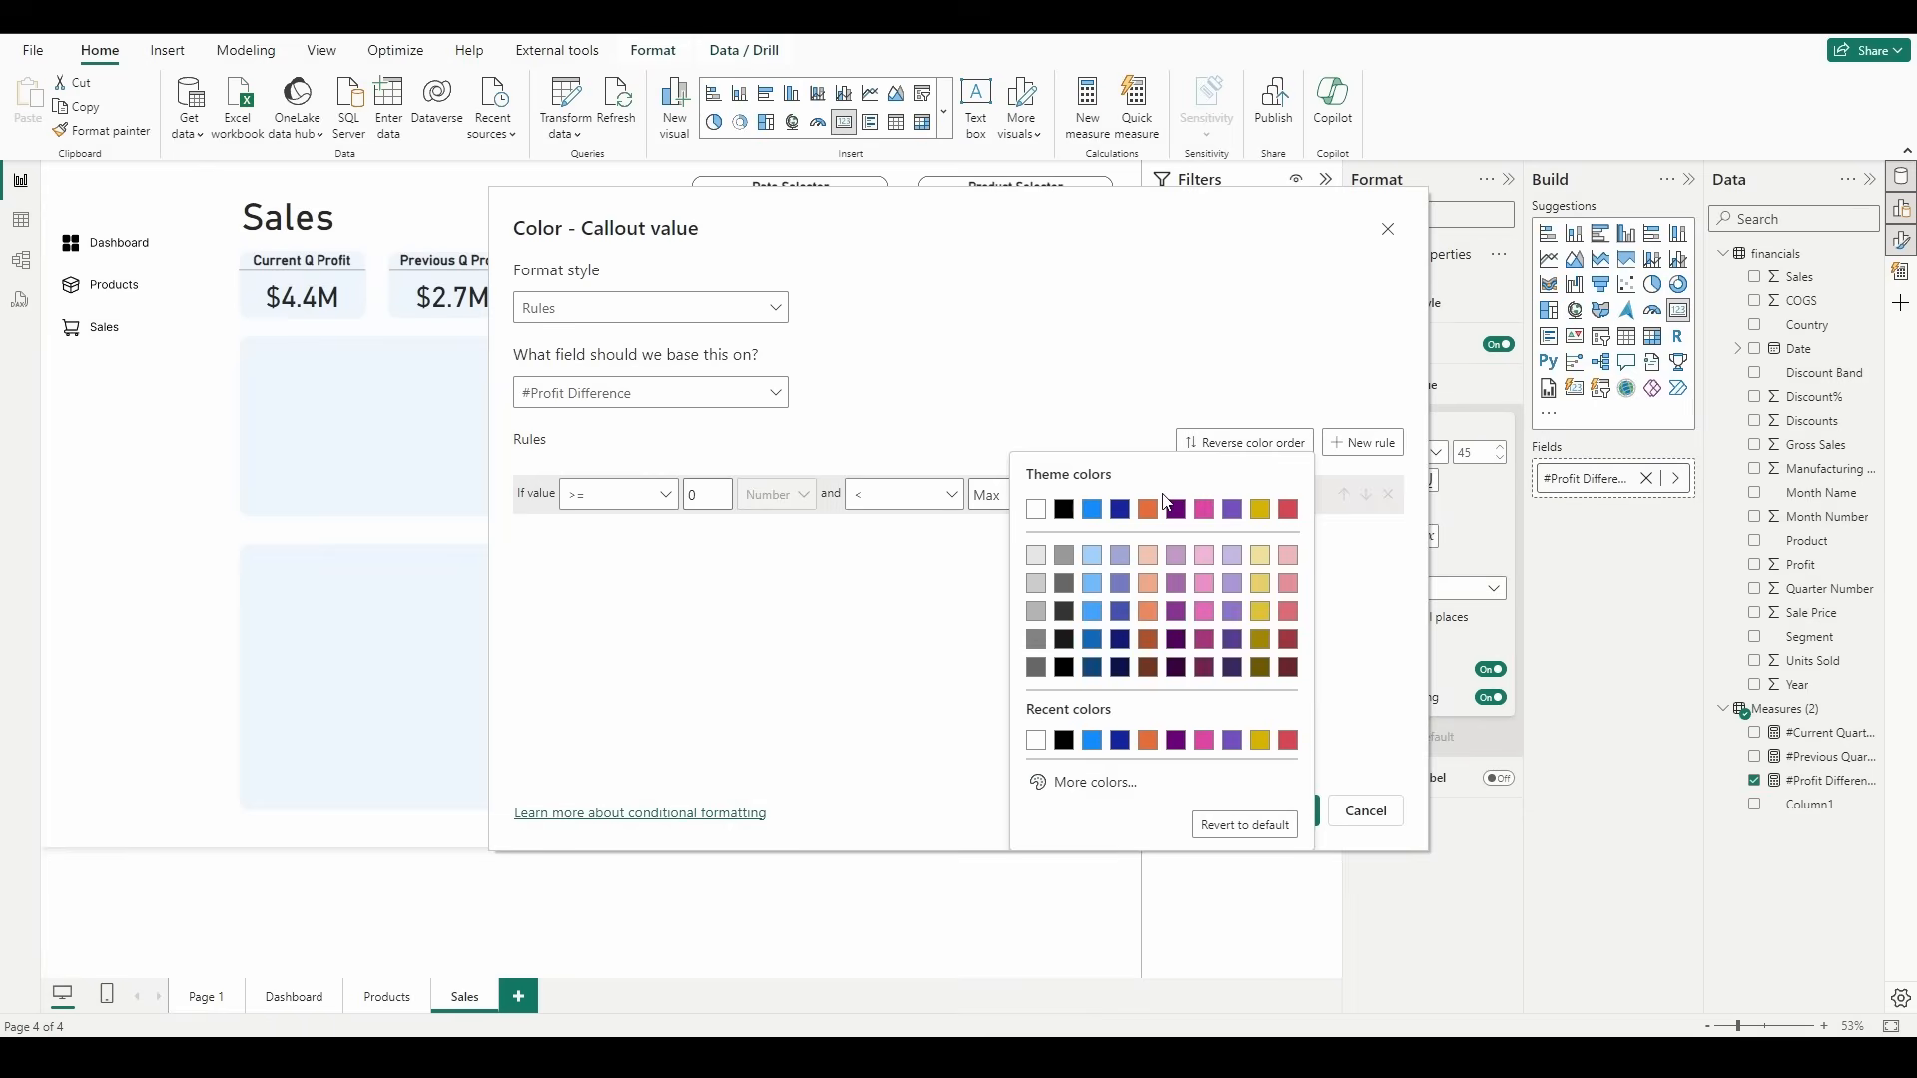
pyautogui.click(1118, 780)
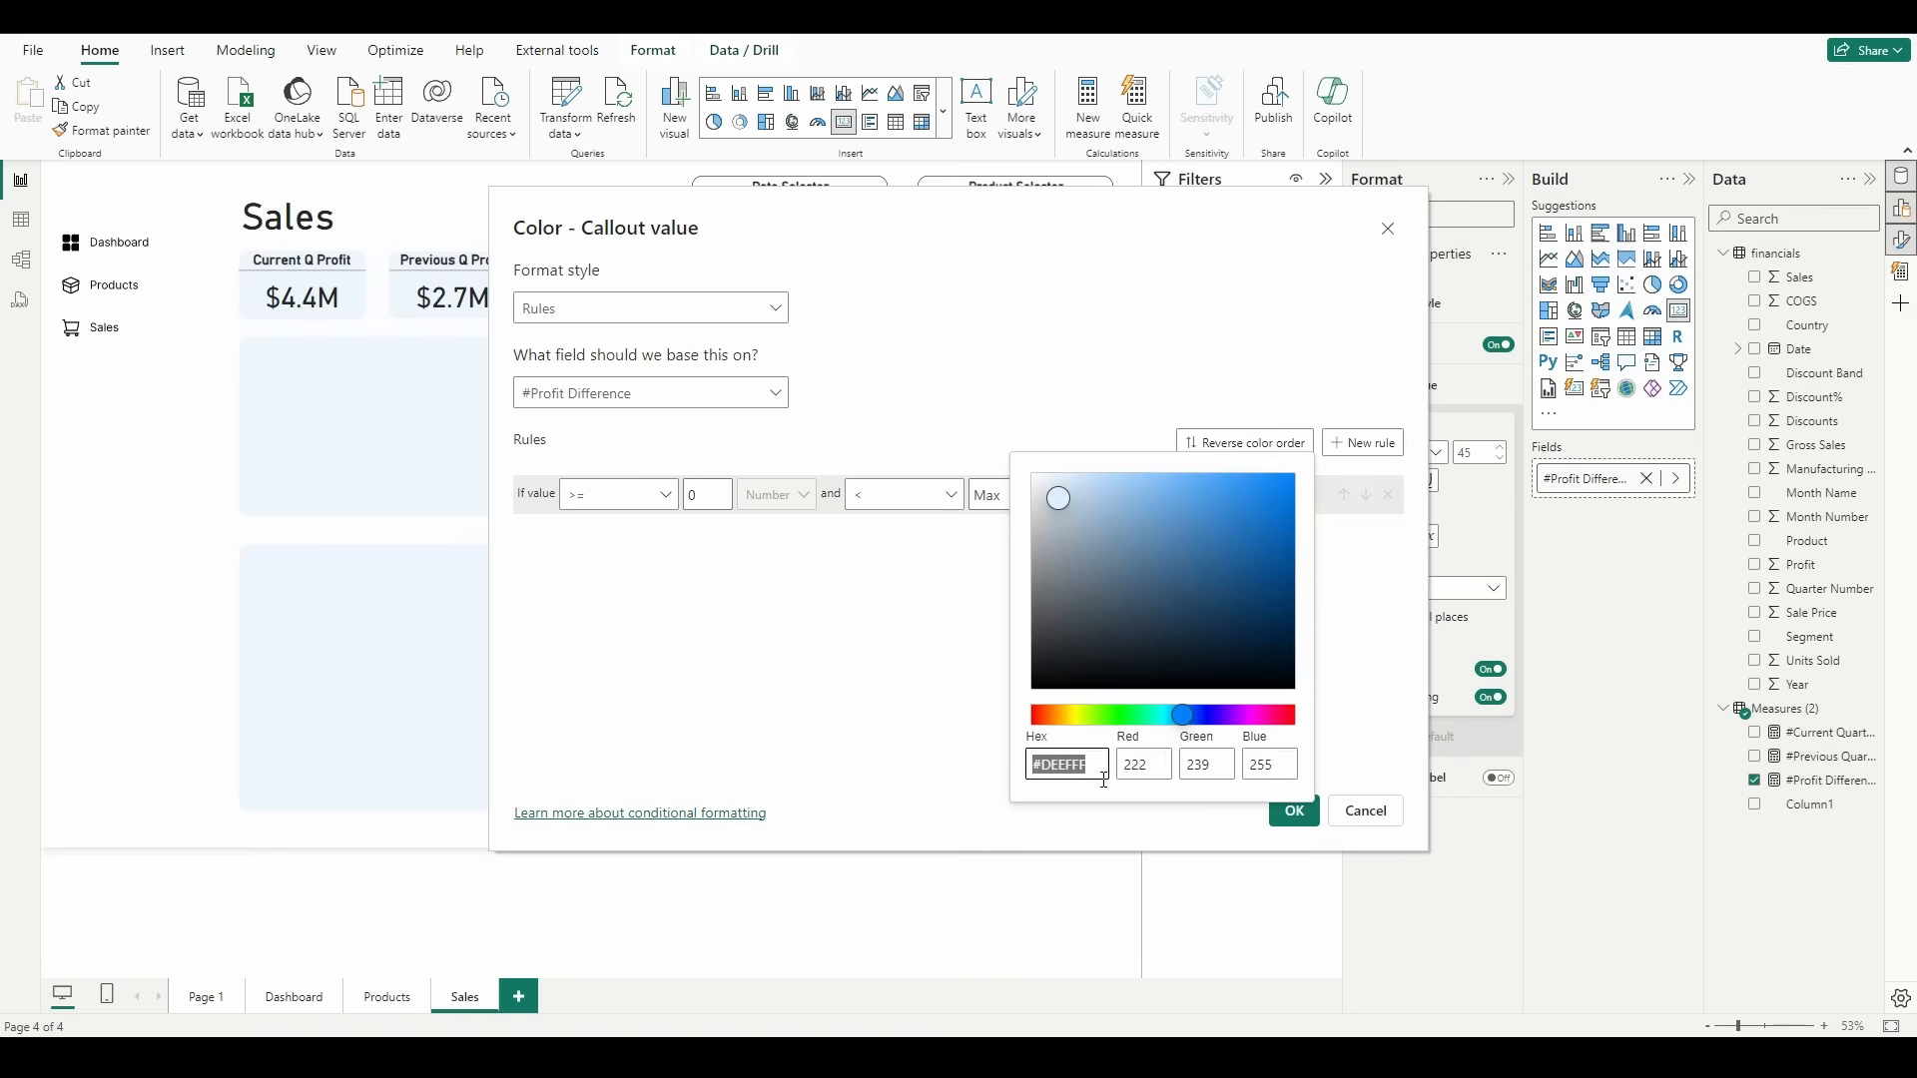
pyautogui.click(1115, 715)
pyautogui.moveTo(1189, 511)
pyautogui.mouseDown()
pyautogui.moveTo(1237, 516)
pyautogui.moveTo(1228, 495)
pyautogui.mouseUp()
pyautogui.click(1327, 707)
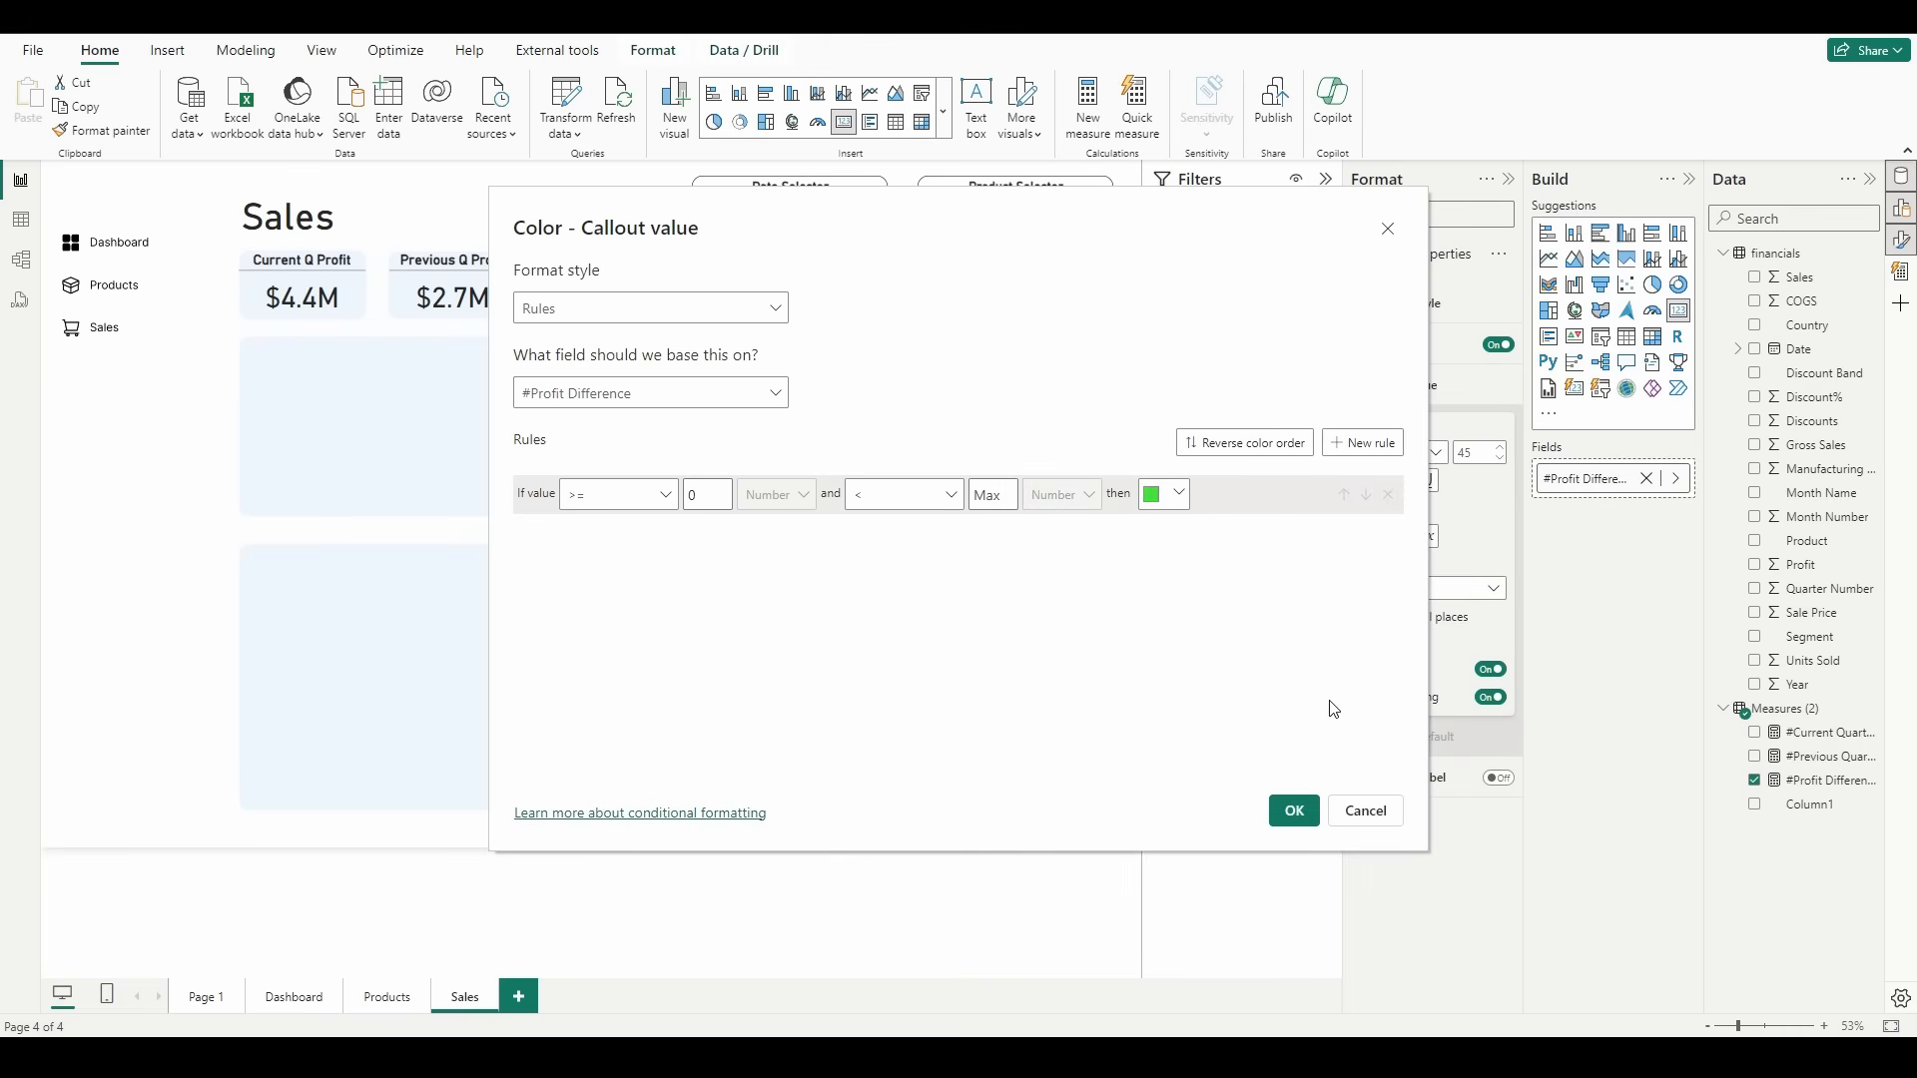
# Step: Add a second rule coloring values from Min to below 0 in theme red, and apply the rules to the card
pyautogui.click(1360, 442)
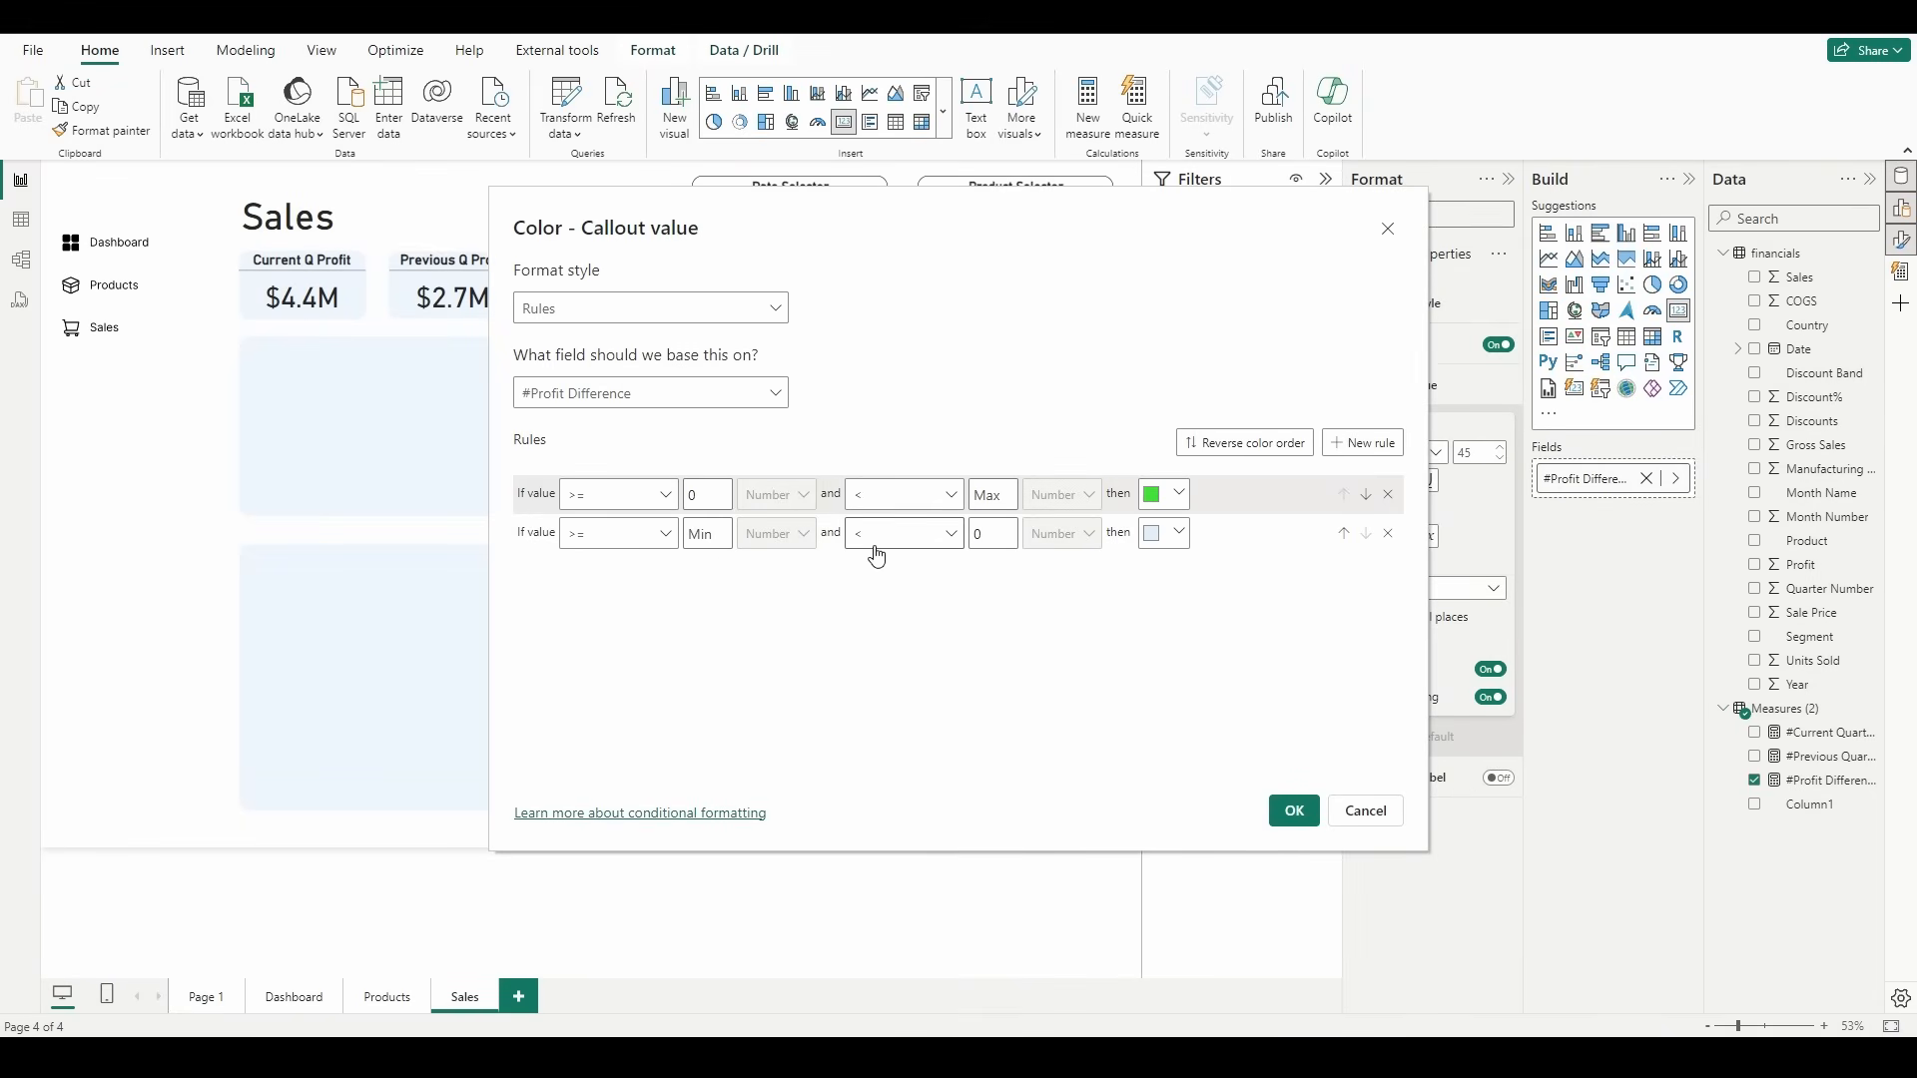
pyautogui.click(1180, 540)
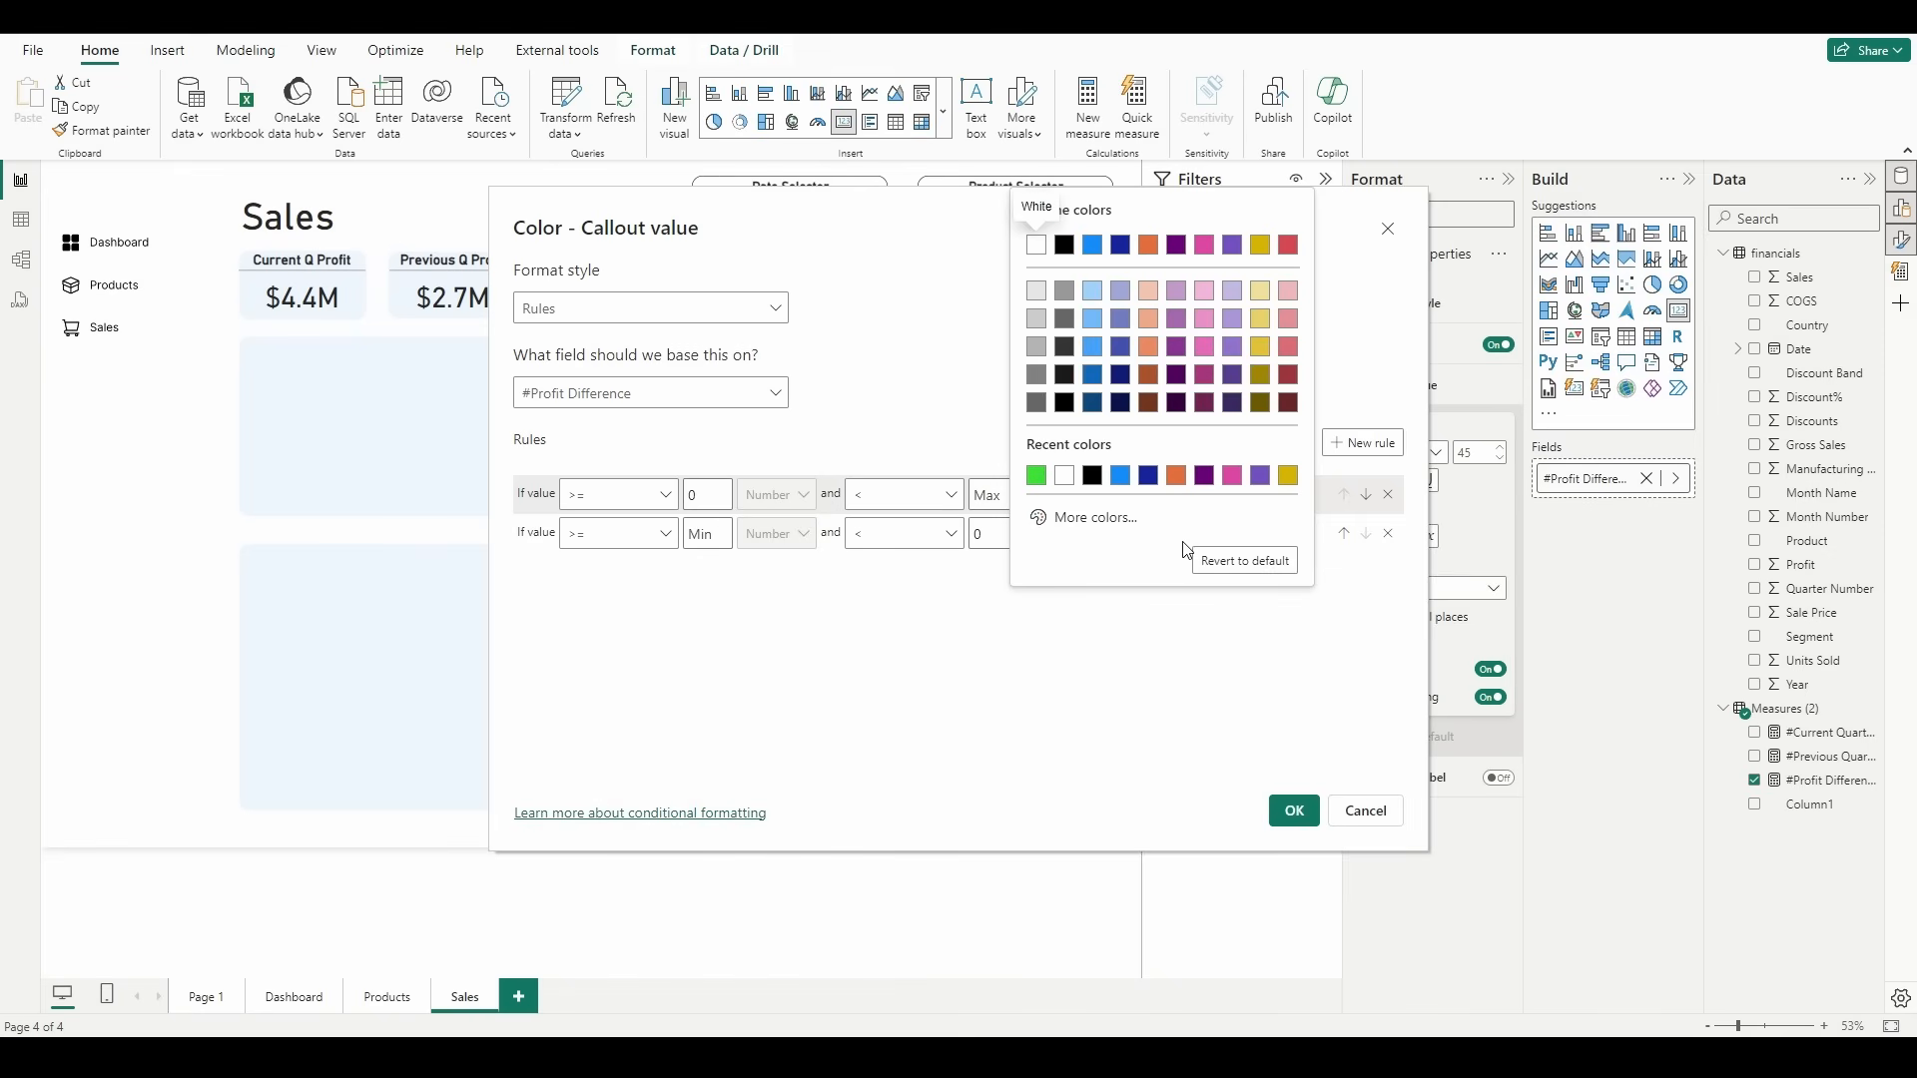
pyautogui.click(1290, 249)
pyautogui.click(1294, 811)
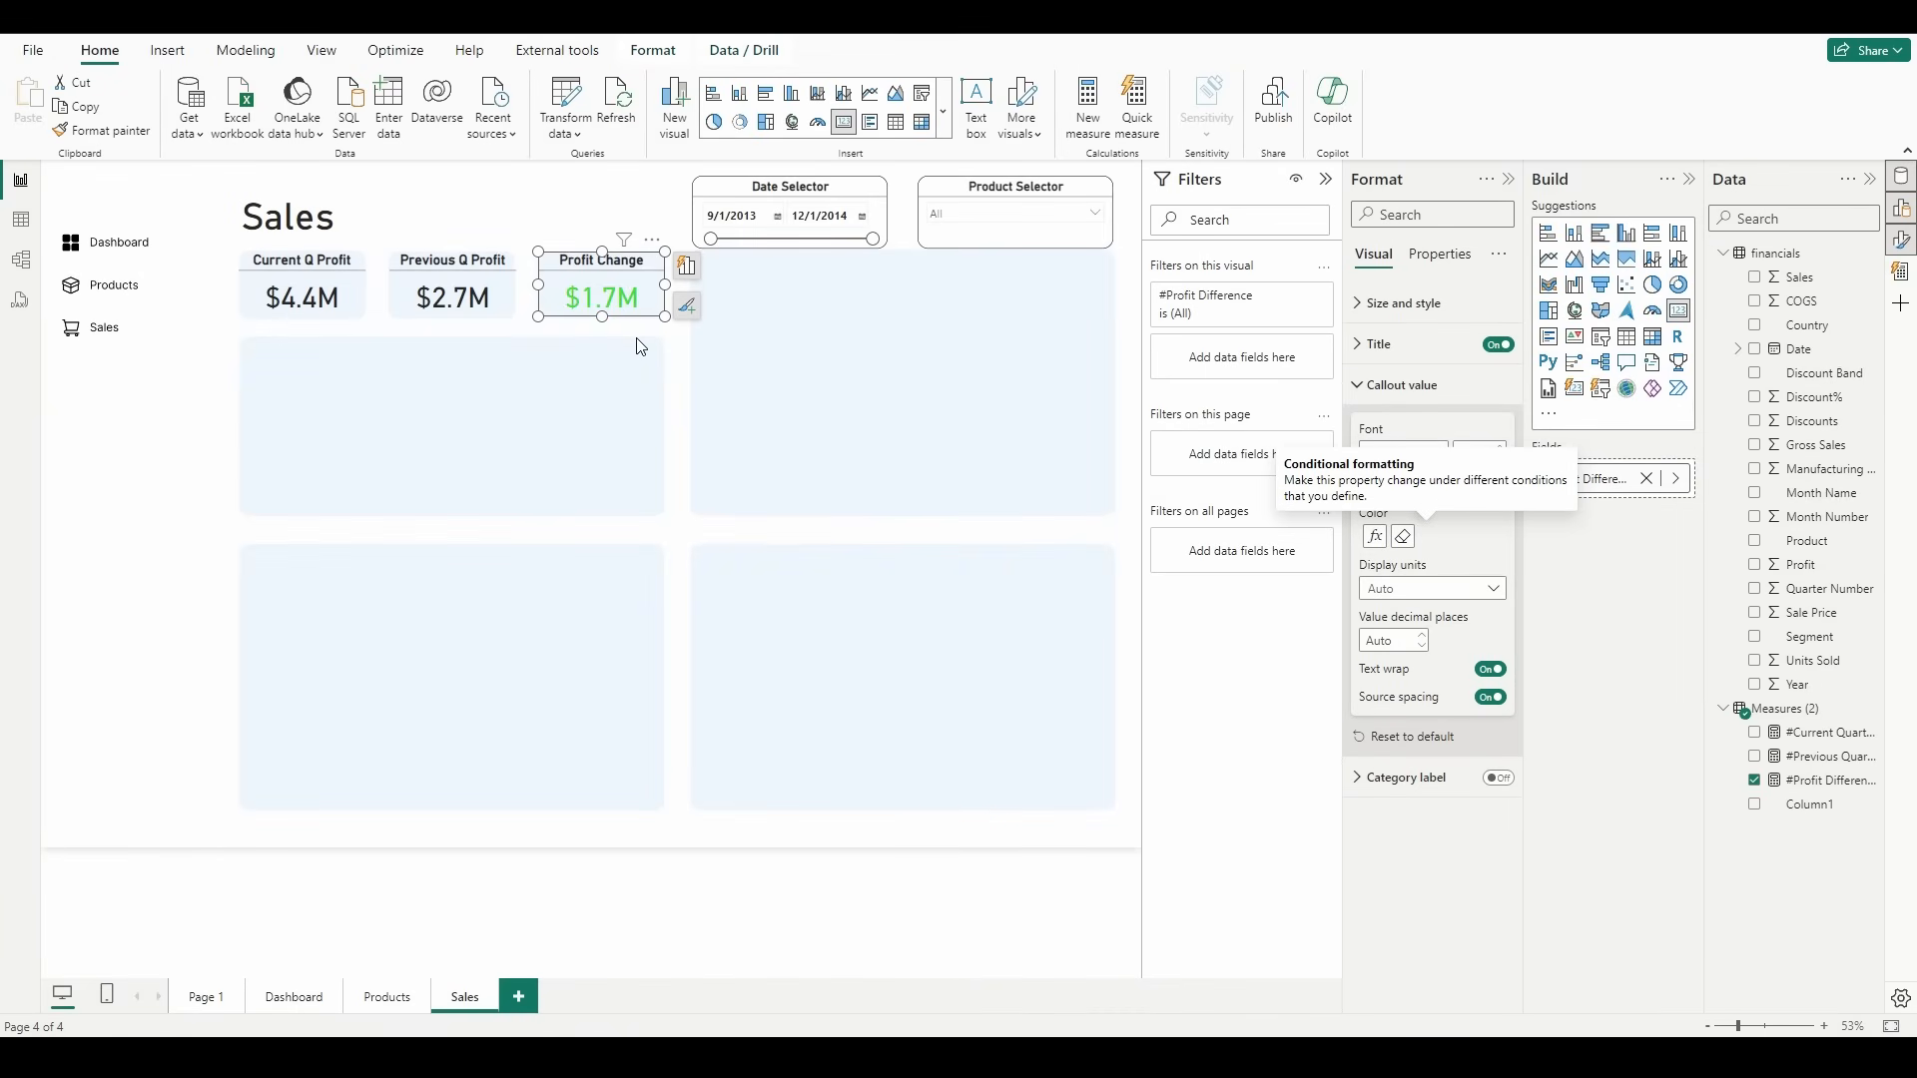
pyautogui.click(686, 404)
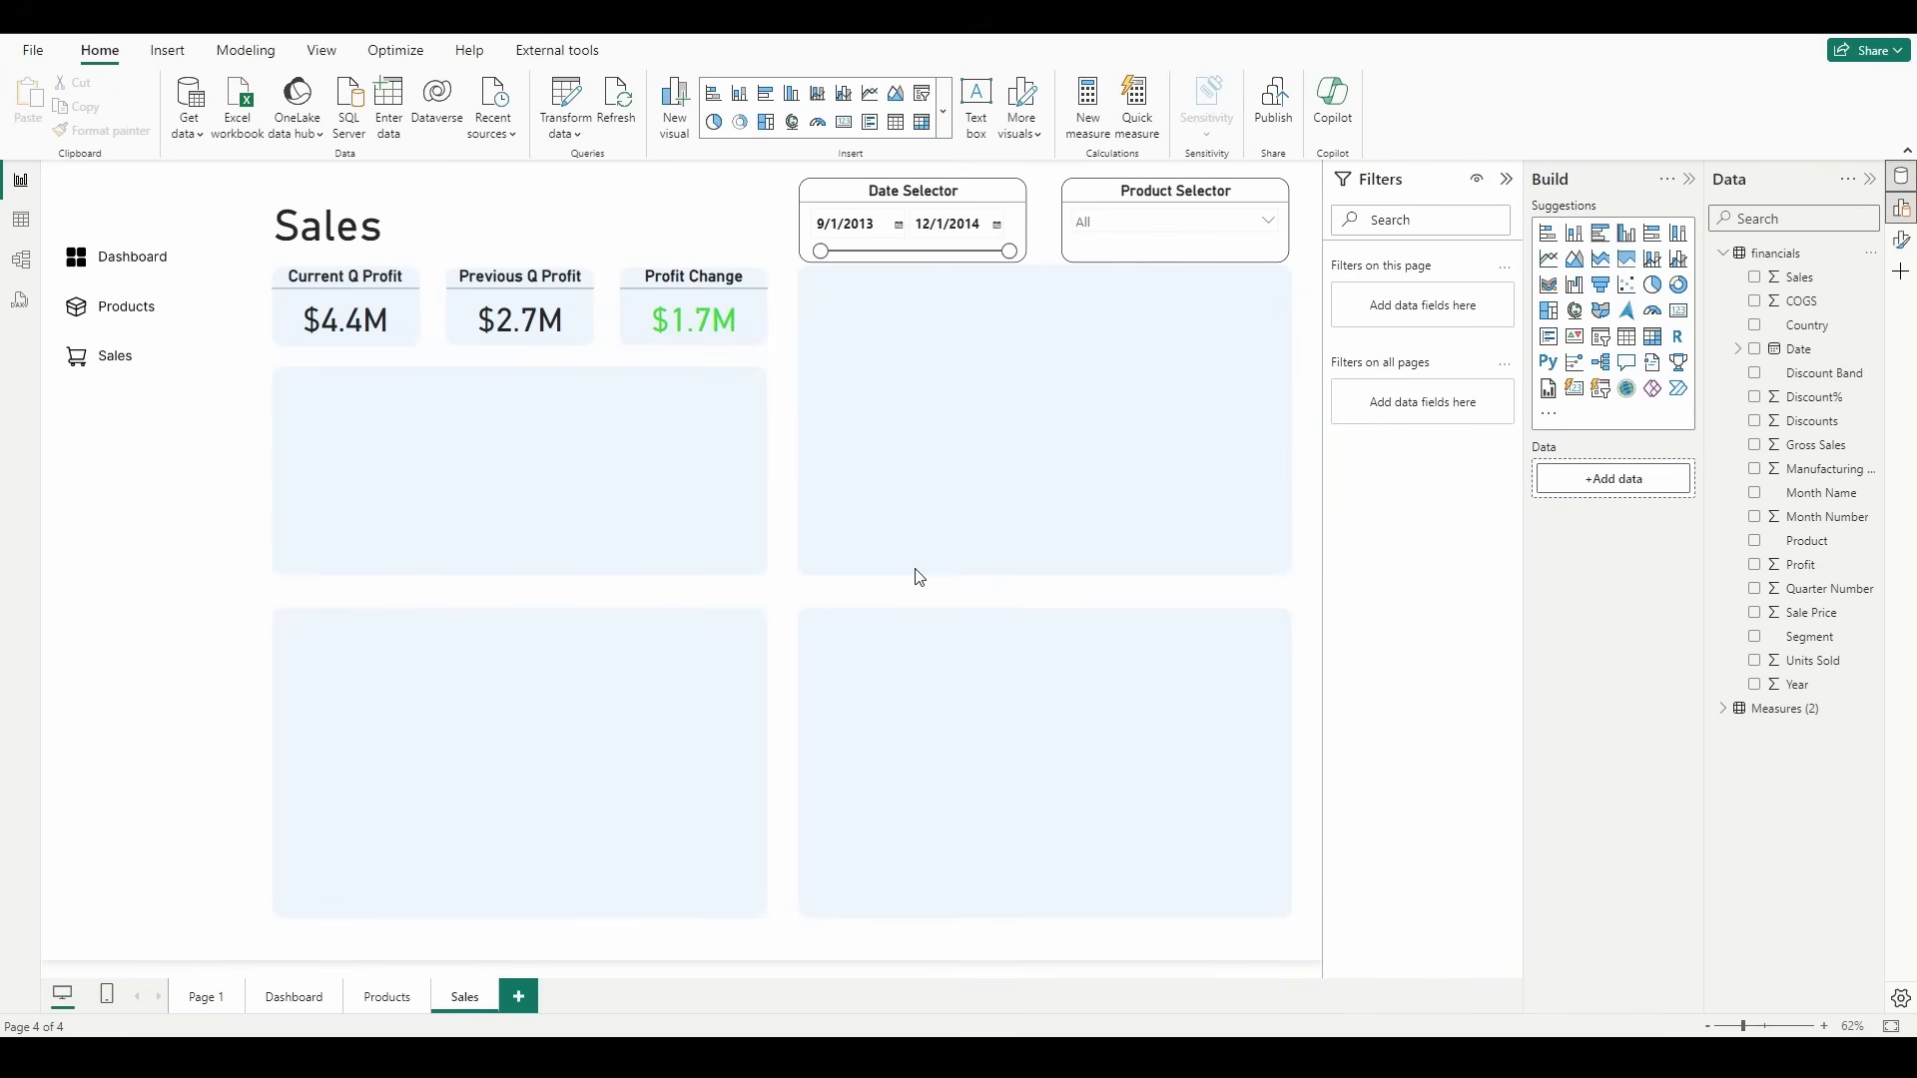
# Step: Insert a combined line and column chart and fit it into the large tile beneath the three profit cards
pyautogui.click(1653, 259)
pyautogui.moveTo(235, 536); pyautogui.dragTo(380, 483)
pyautogui.moveTo(464, 559); pyautogui.dragTo(757, 569)
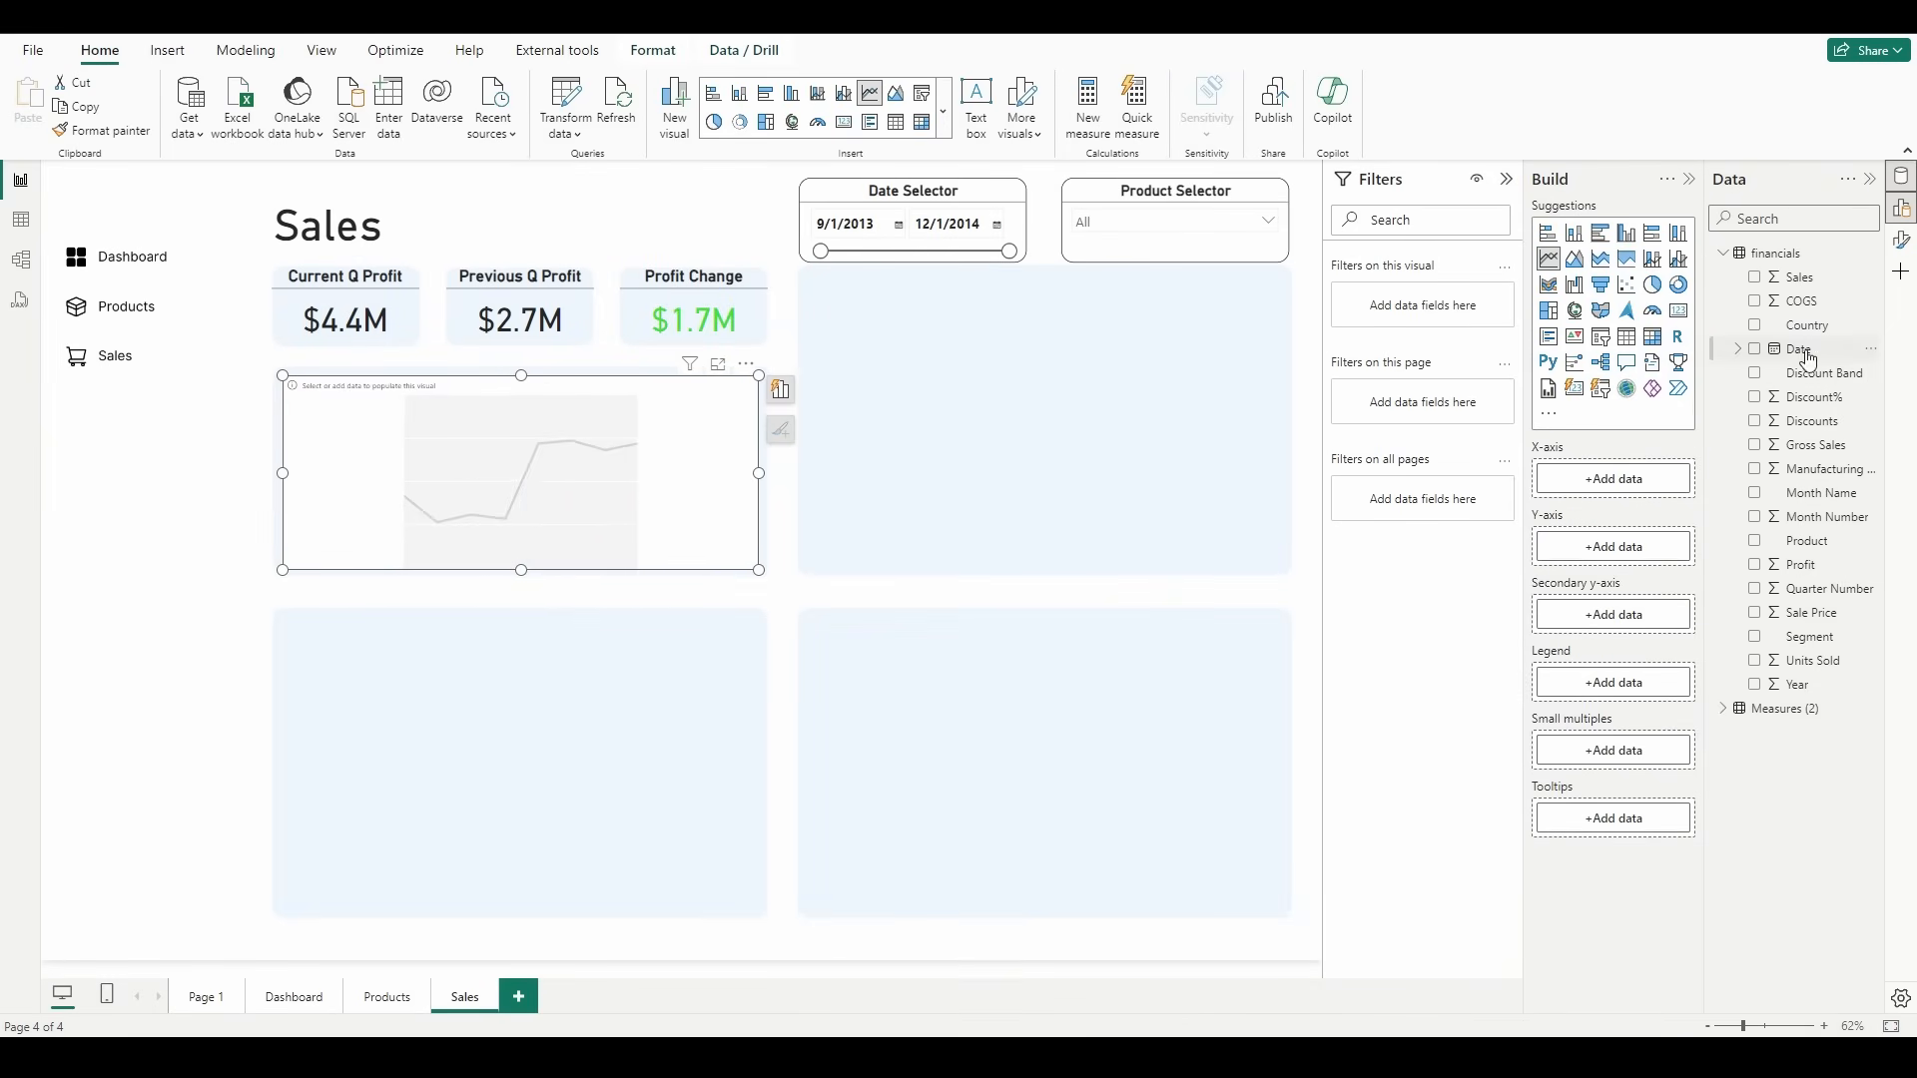
# Step: Make the new visual a line chart with Date on the X-axis as plain dates instead of the date hierarchy
pyautogui.moveTo(1804, 352); pyautogui.dragTo(1637, 485)
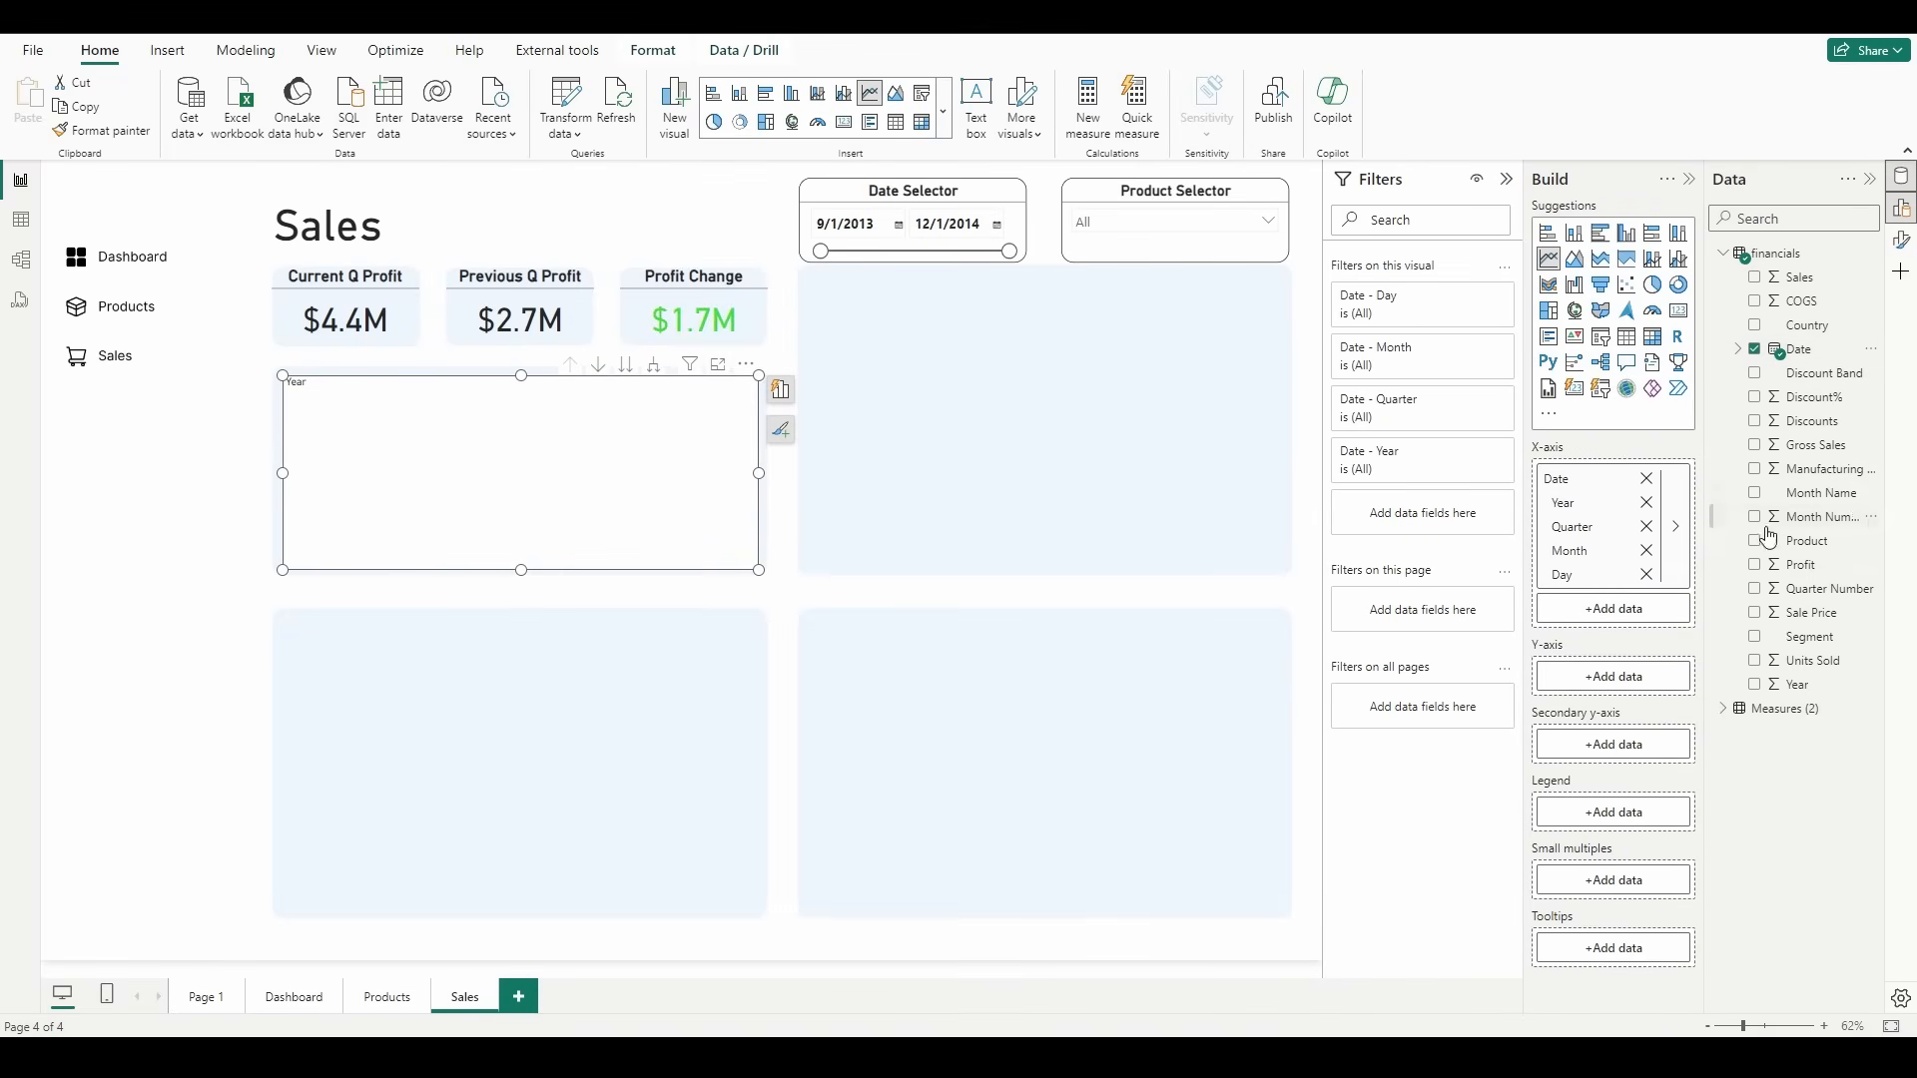
pyautogui.rightClick(1639, 477)
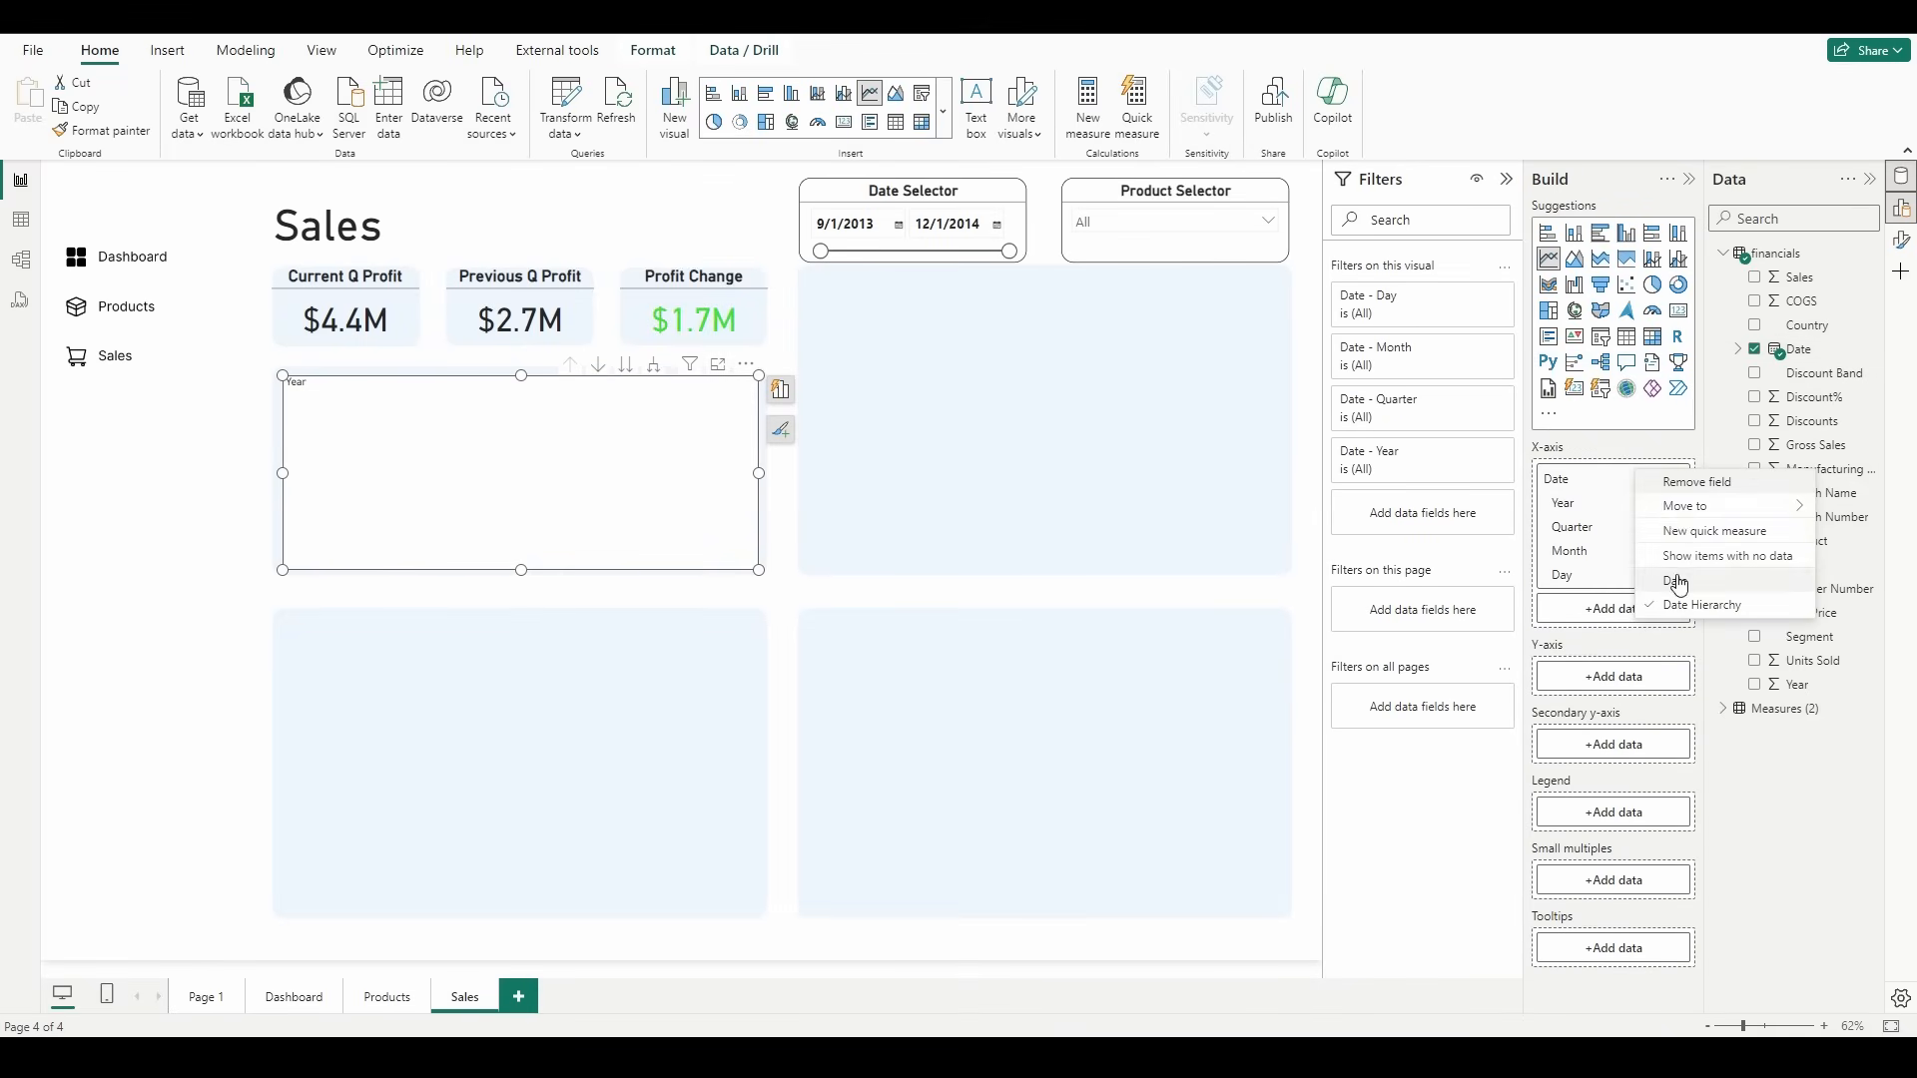
pyautogui.click(1678, 581)
pyautogui.moveTo(1659, 596); pyautogui.dragTo(1657, 589)
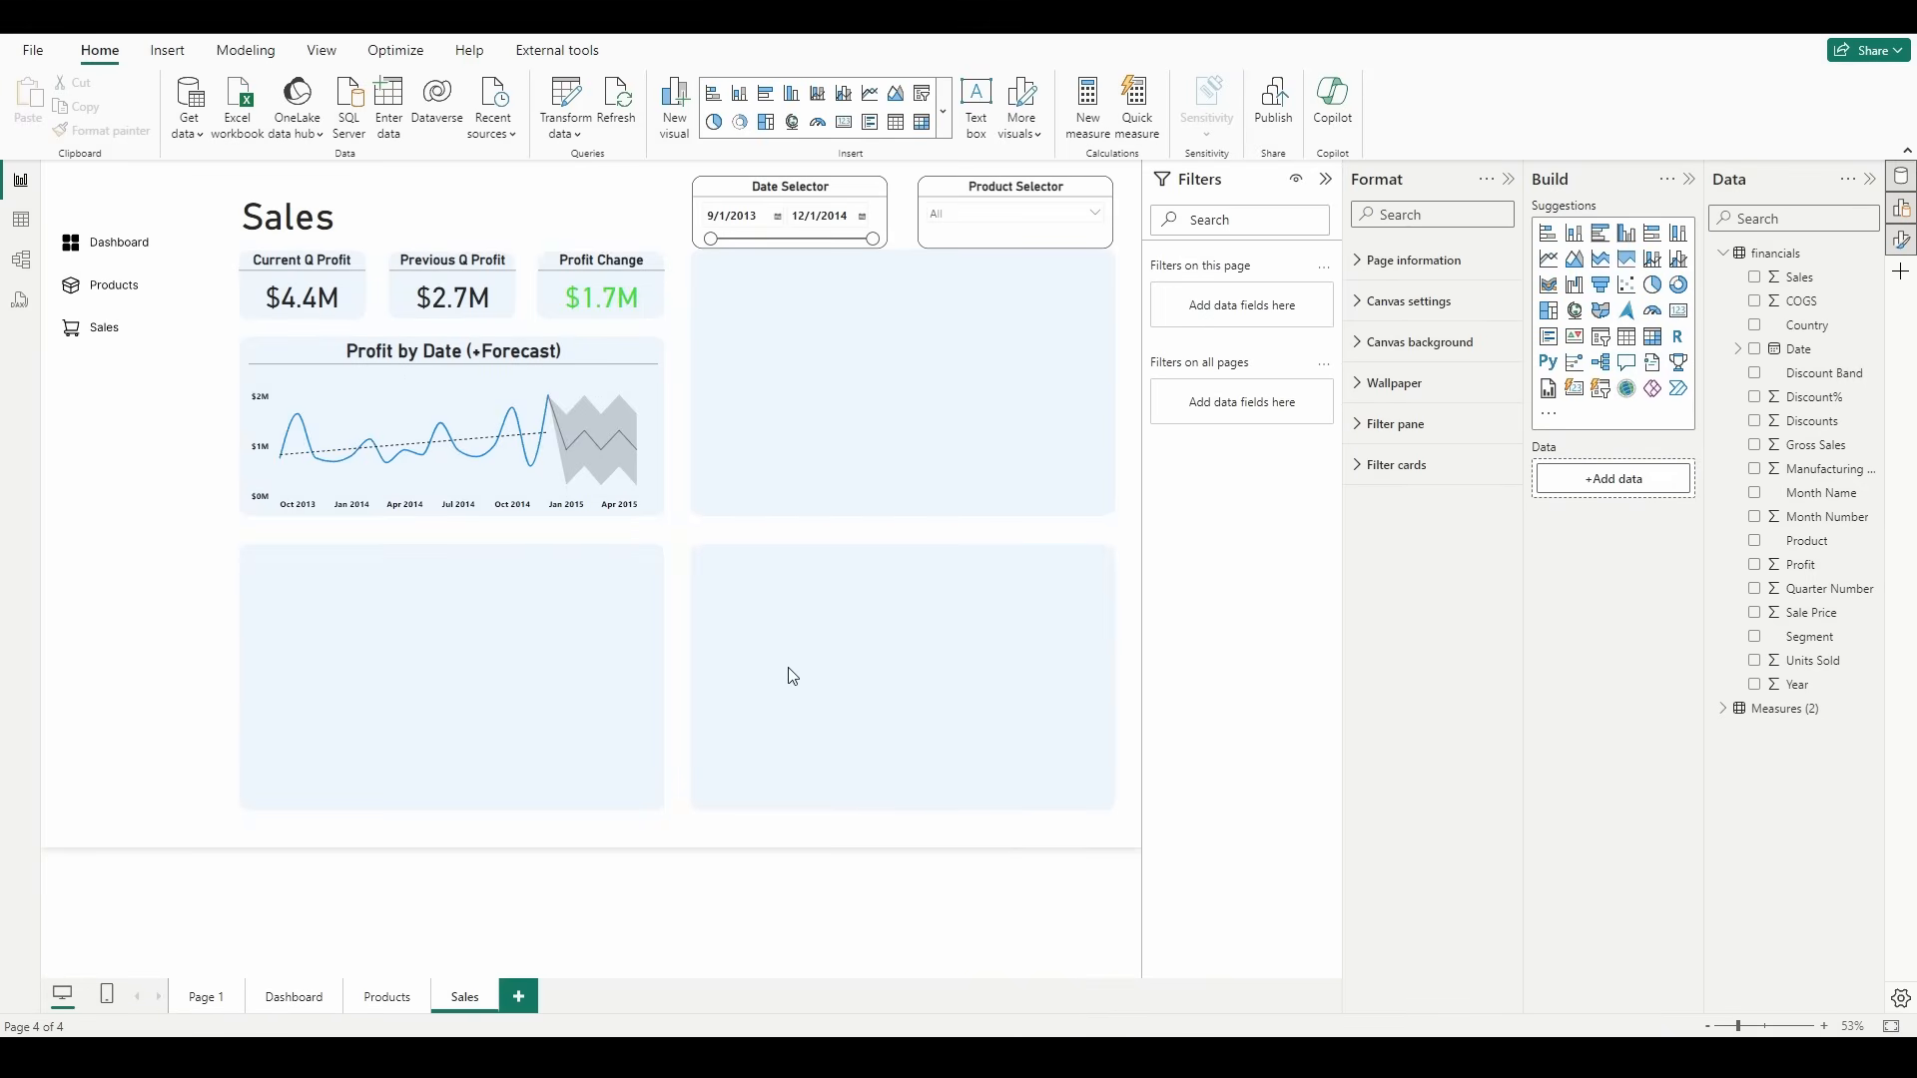
# Step: Insert a clustered bar chart filling the tile beneath the selectors, with Product on the Y-axis and Profit on the X-axis
pyautogui.click(1607, 240)
pyautogui.moveTo(338, 673); pyautogui.dragTo(740, 347)
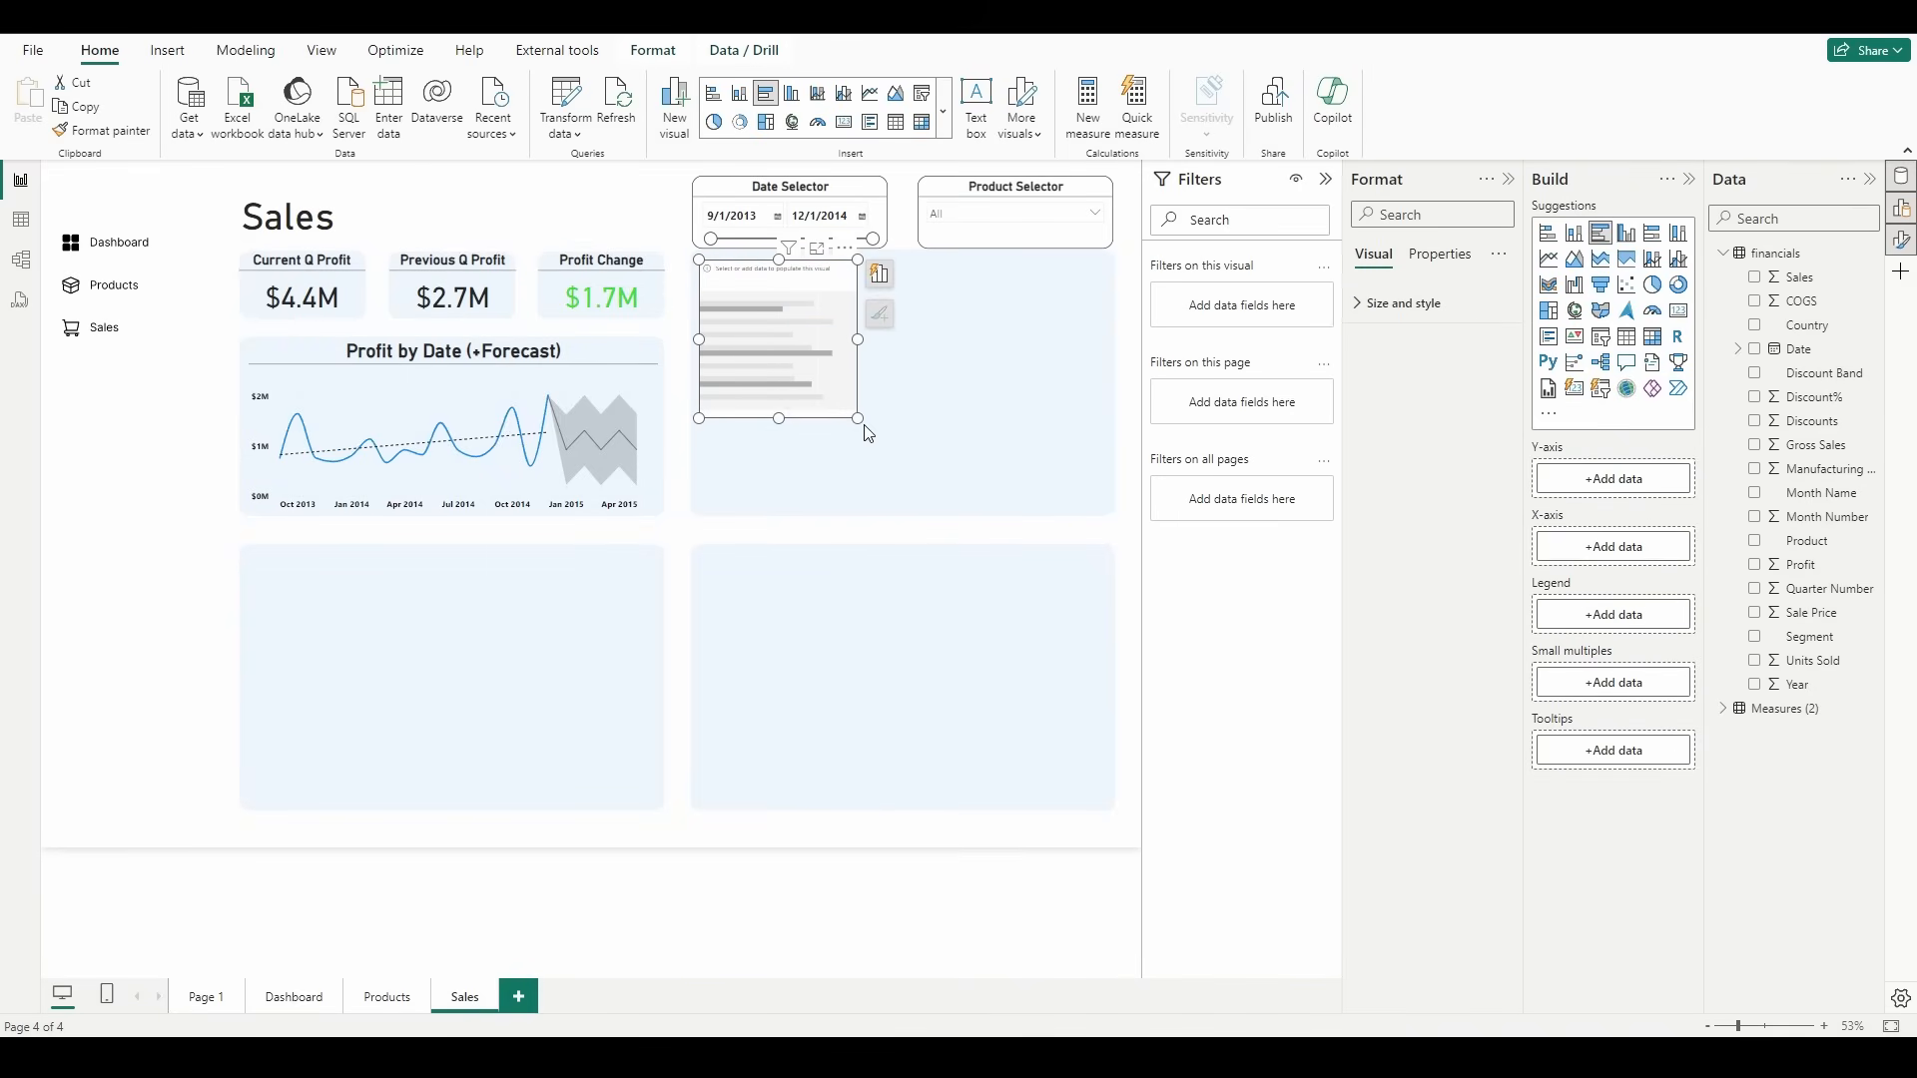
pyautogui.moveTo(856, 421); pyautogui.dragTo(1106, 507)
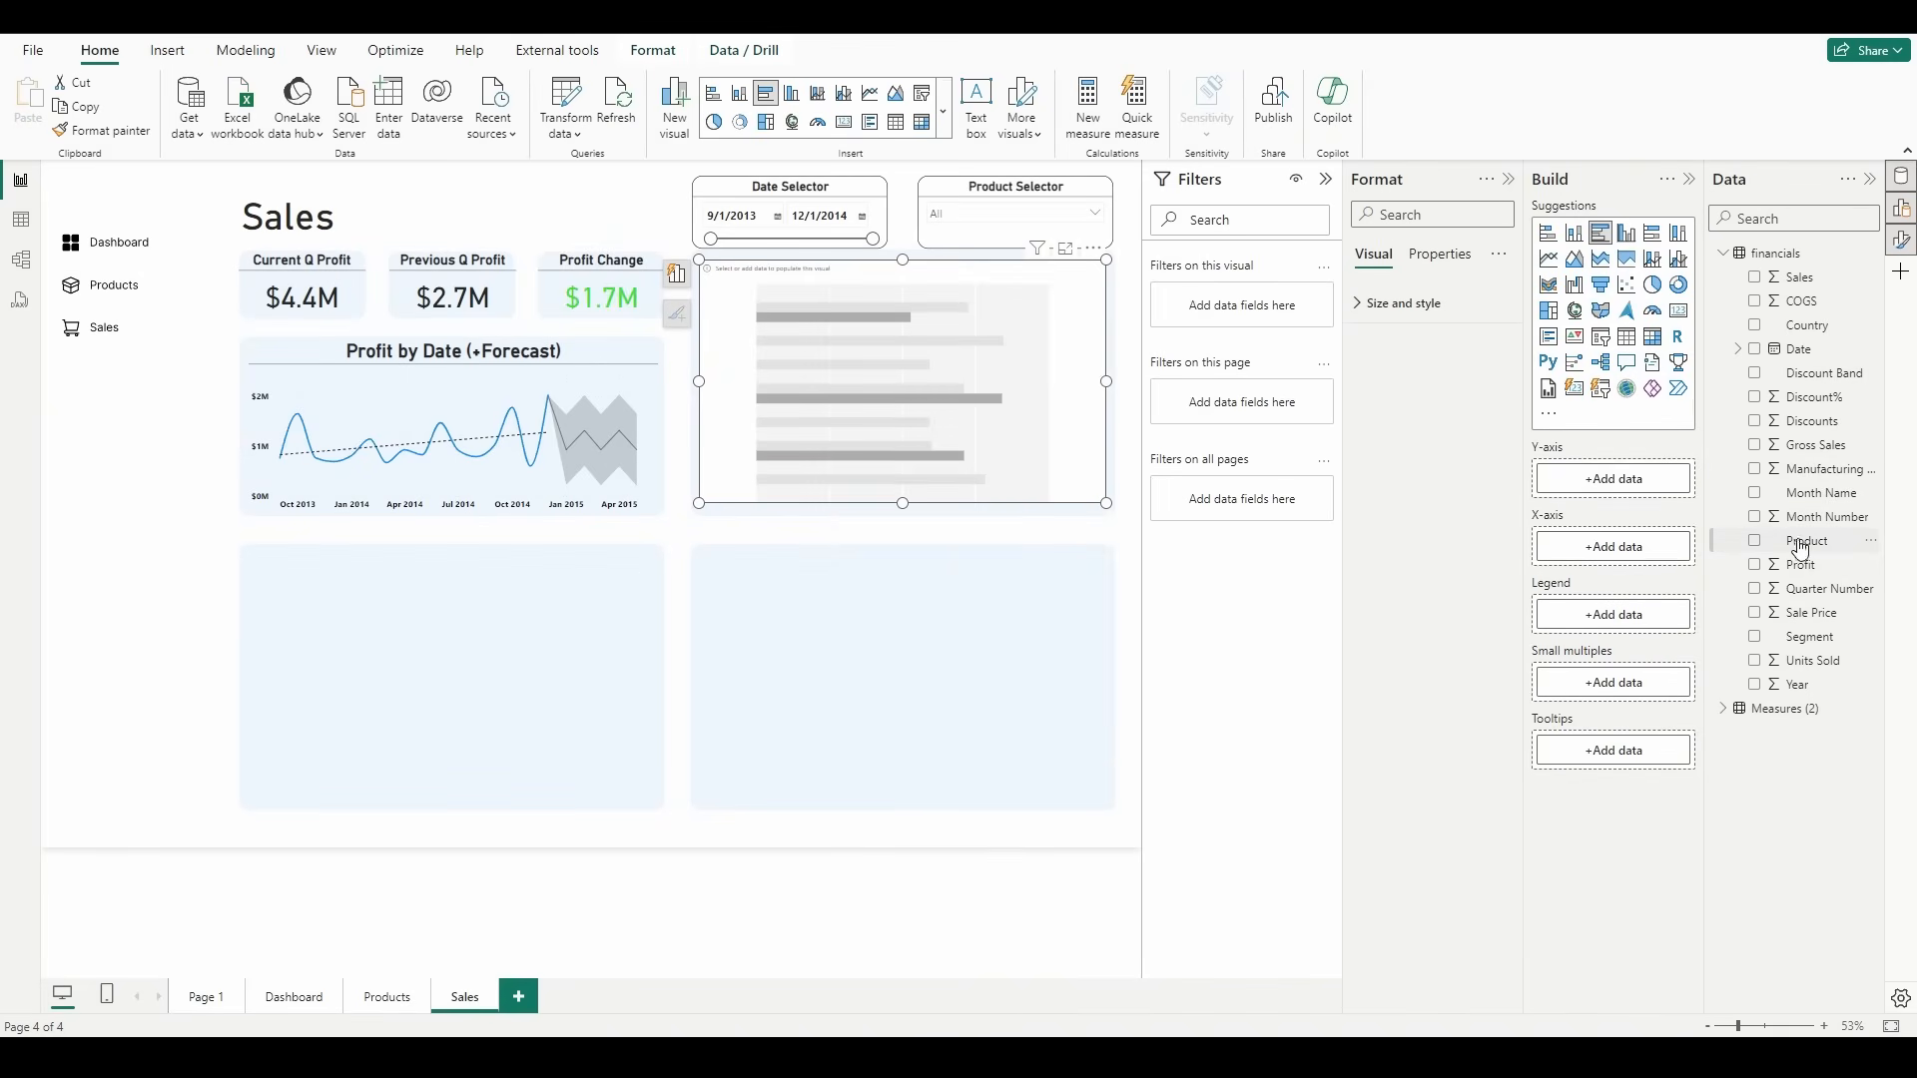
pyautogui.moveTo(1803, 542); pyautogui.dragTo(1638, 487)
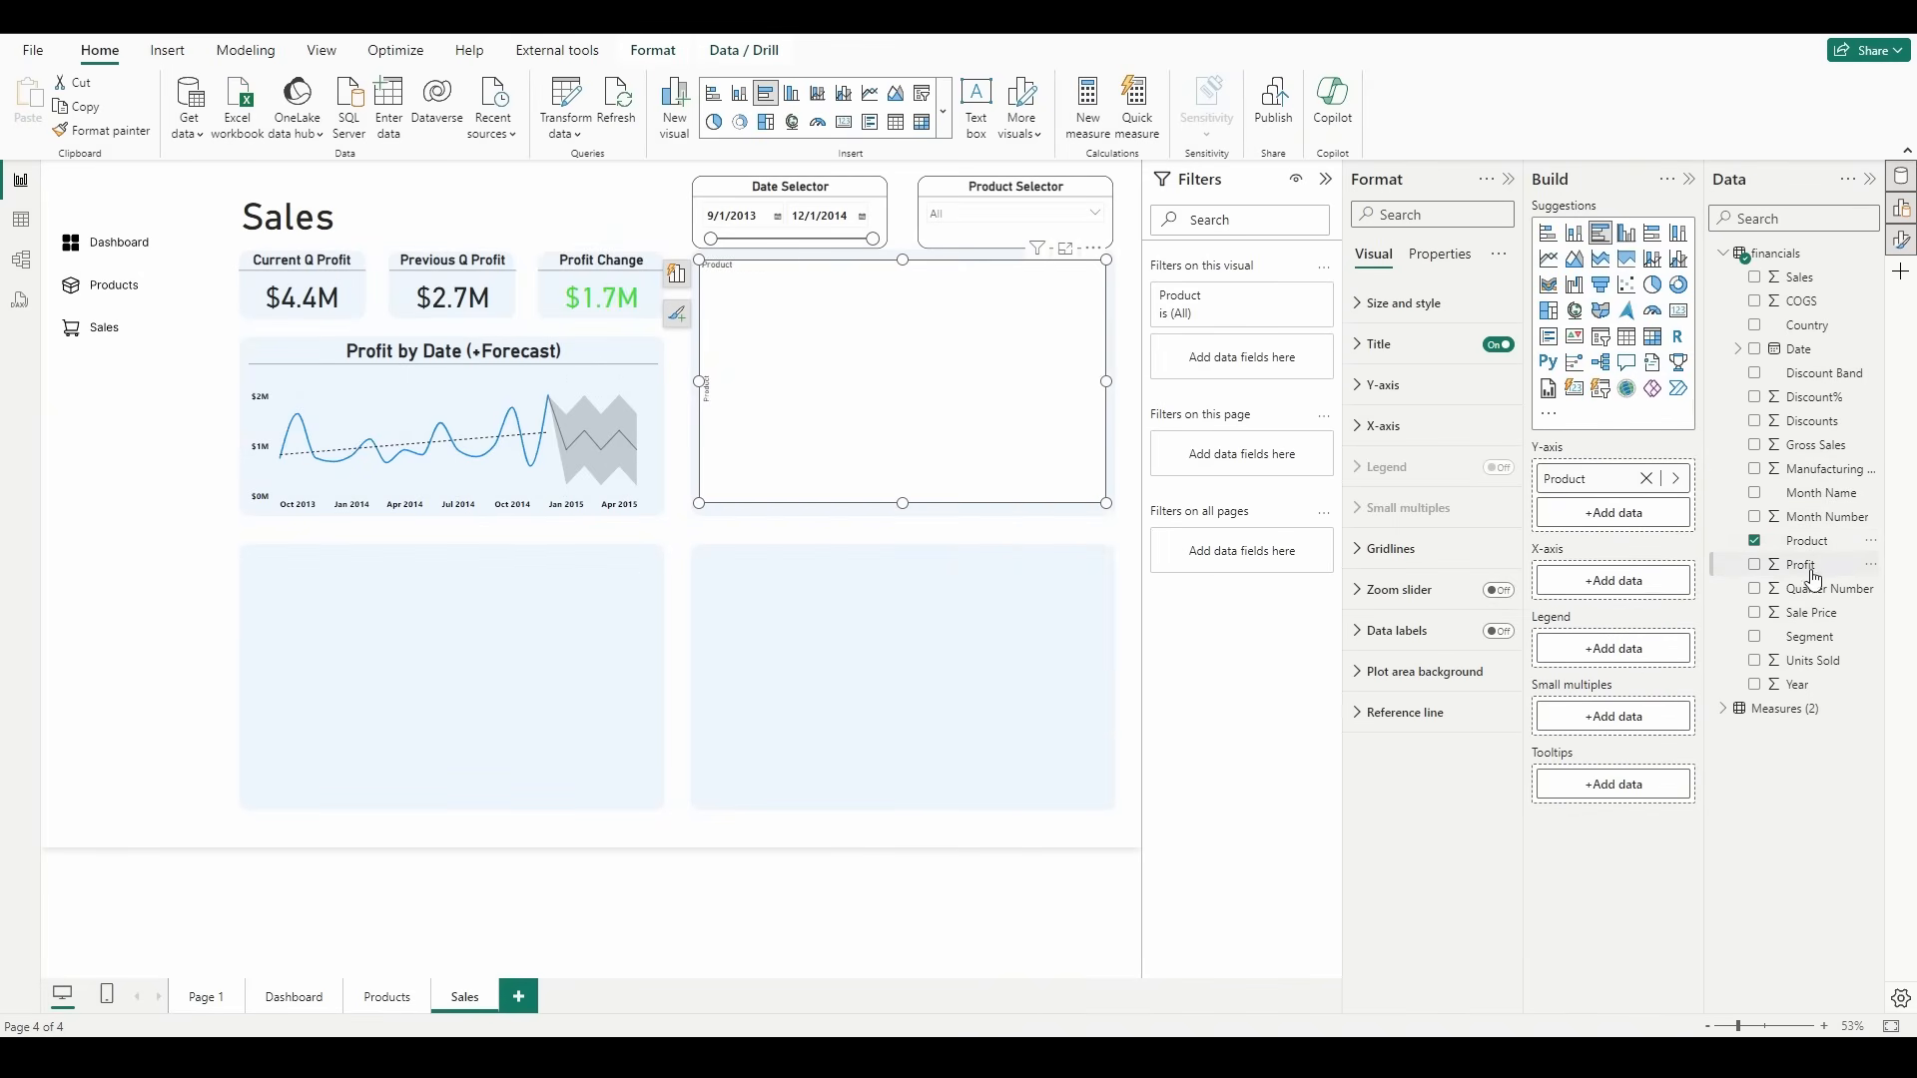
pyautogui.moveTo(1804, 565); pyautogui.dragTo(1647, 590)
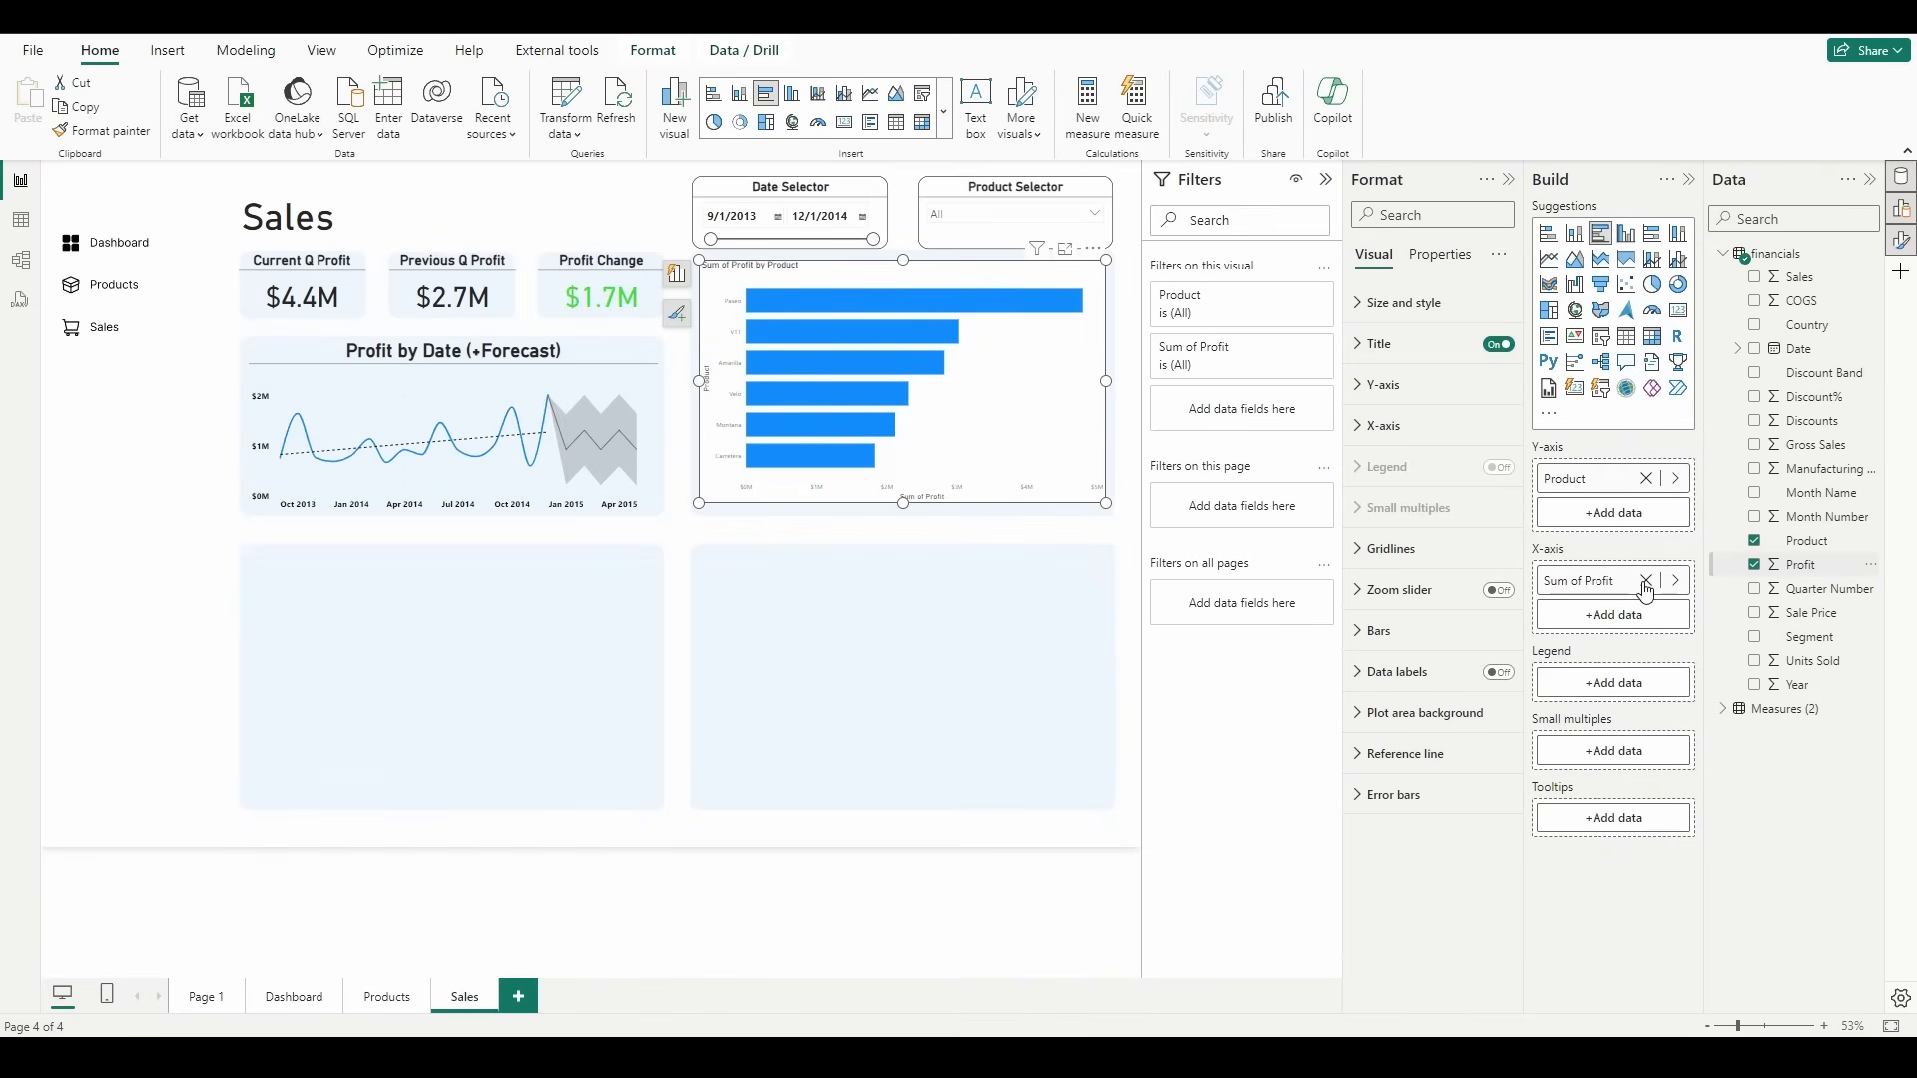
# Step: Summarize Profit as an average on the X-axis of the product bar chart
pyautogui.rightClick(1606, 585)
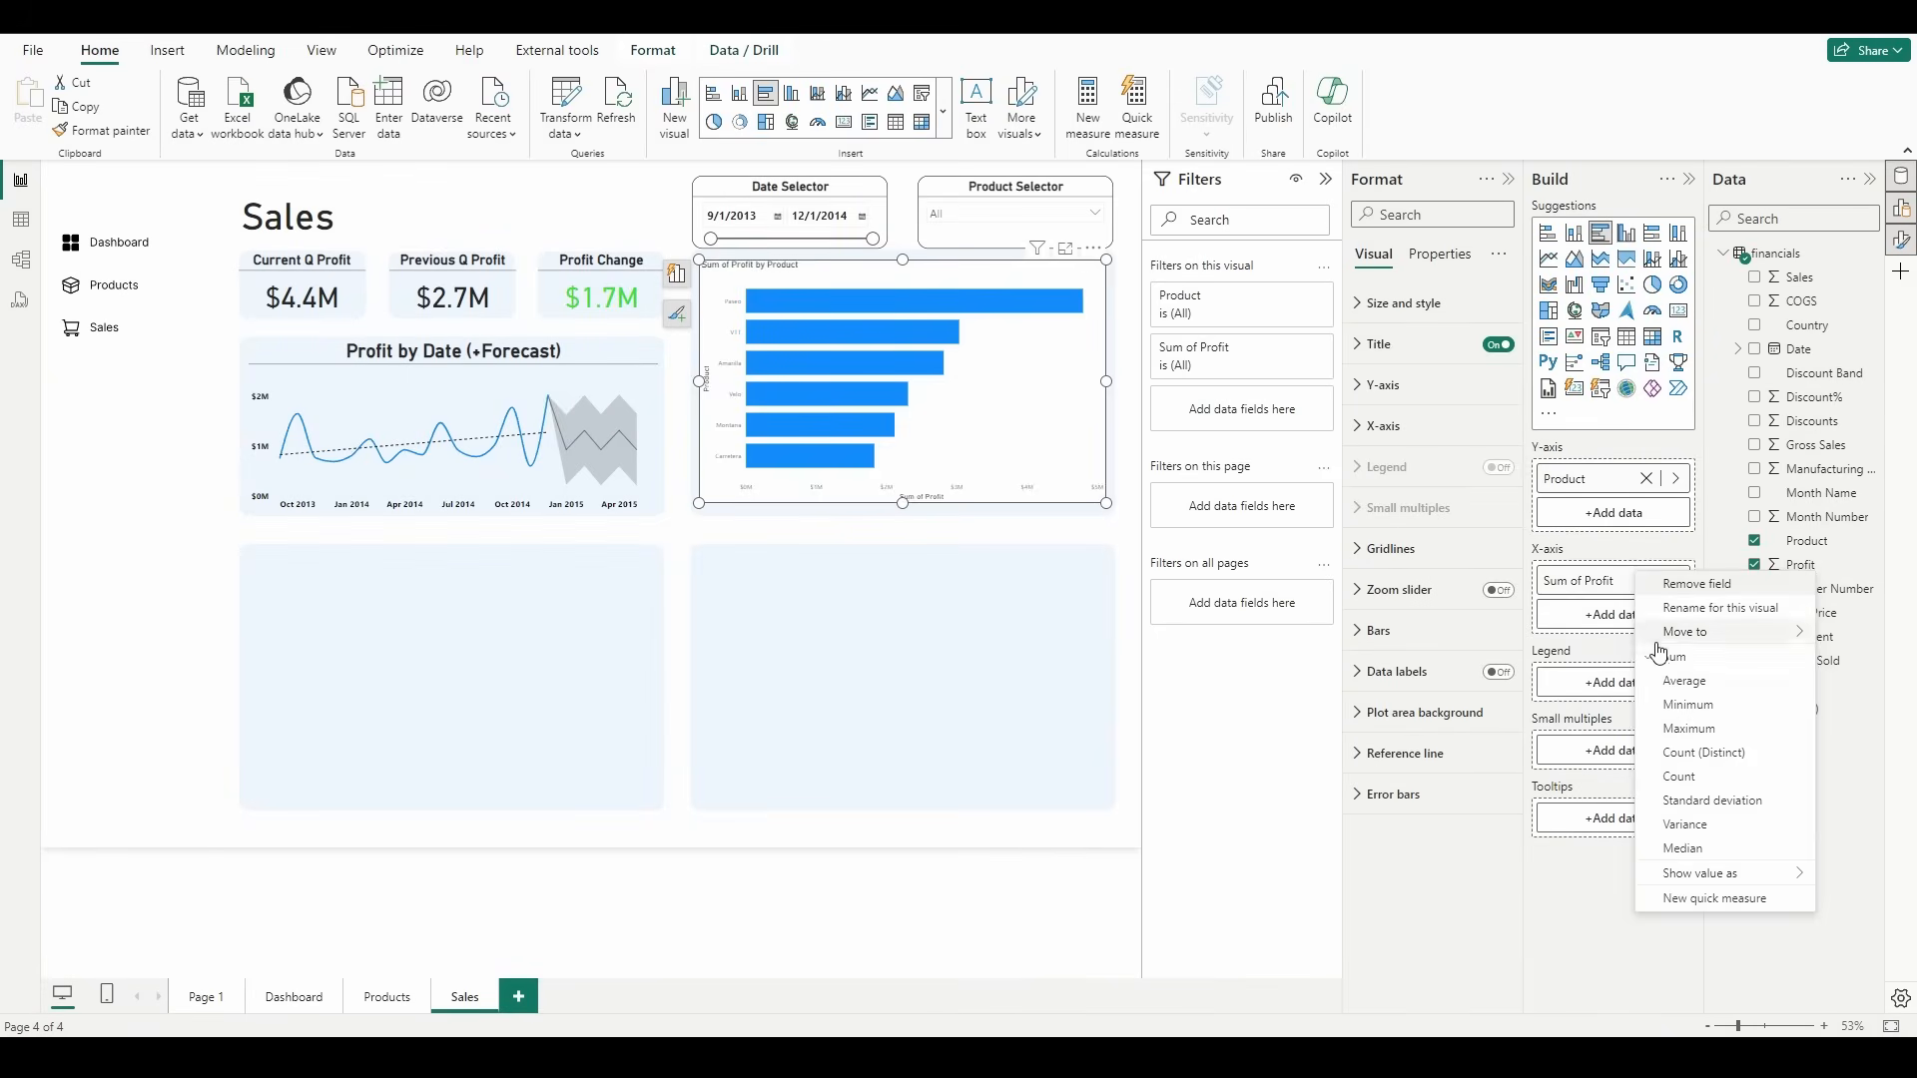
pyautogui.click(1676, 685)
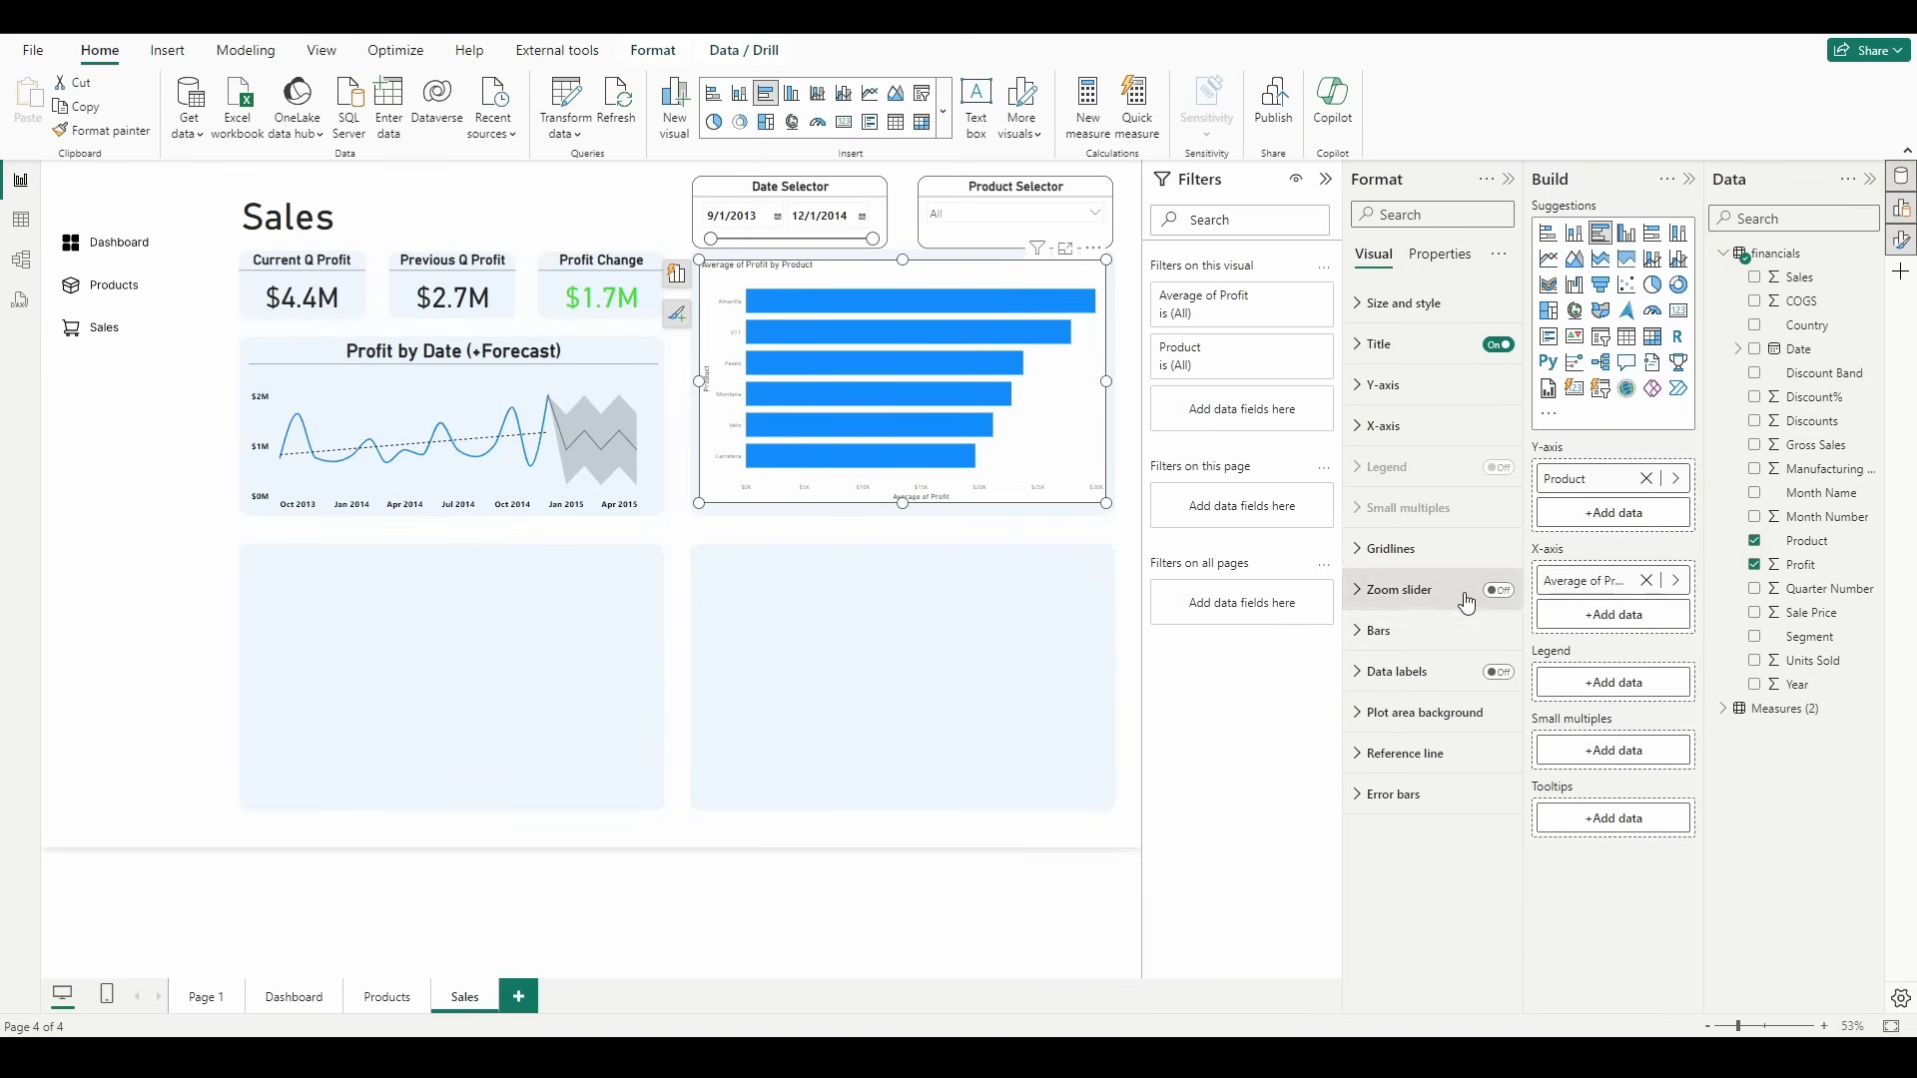
# Step: Set the color of all bars to a conditional gradient based on the average of Profit
pyautogui.click(1445, 632)
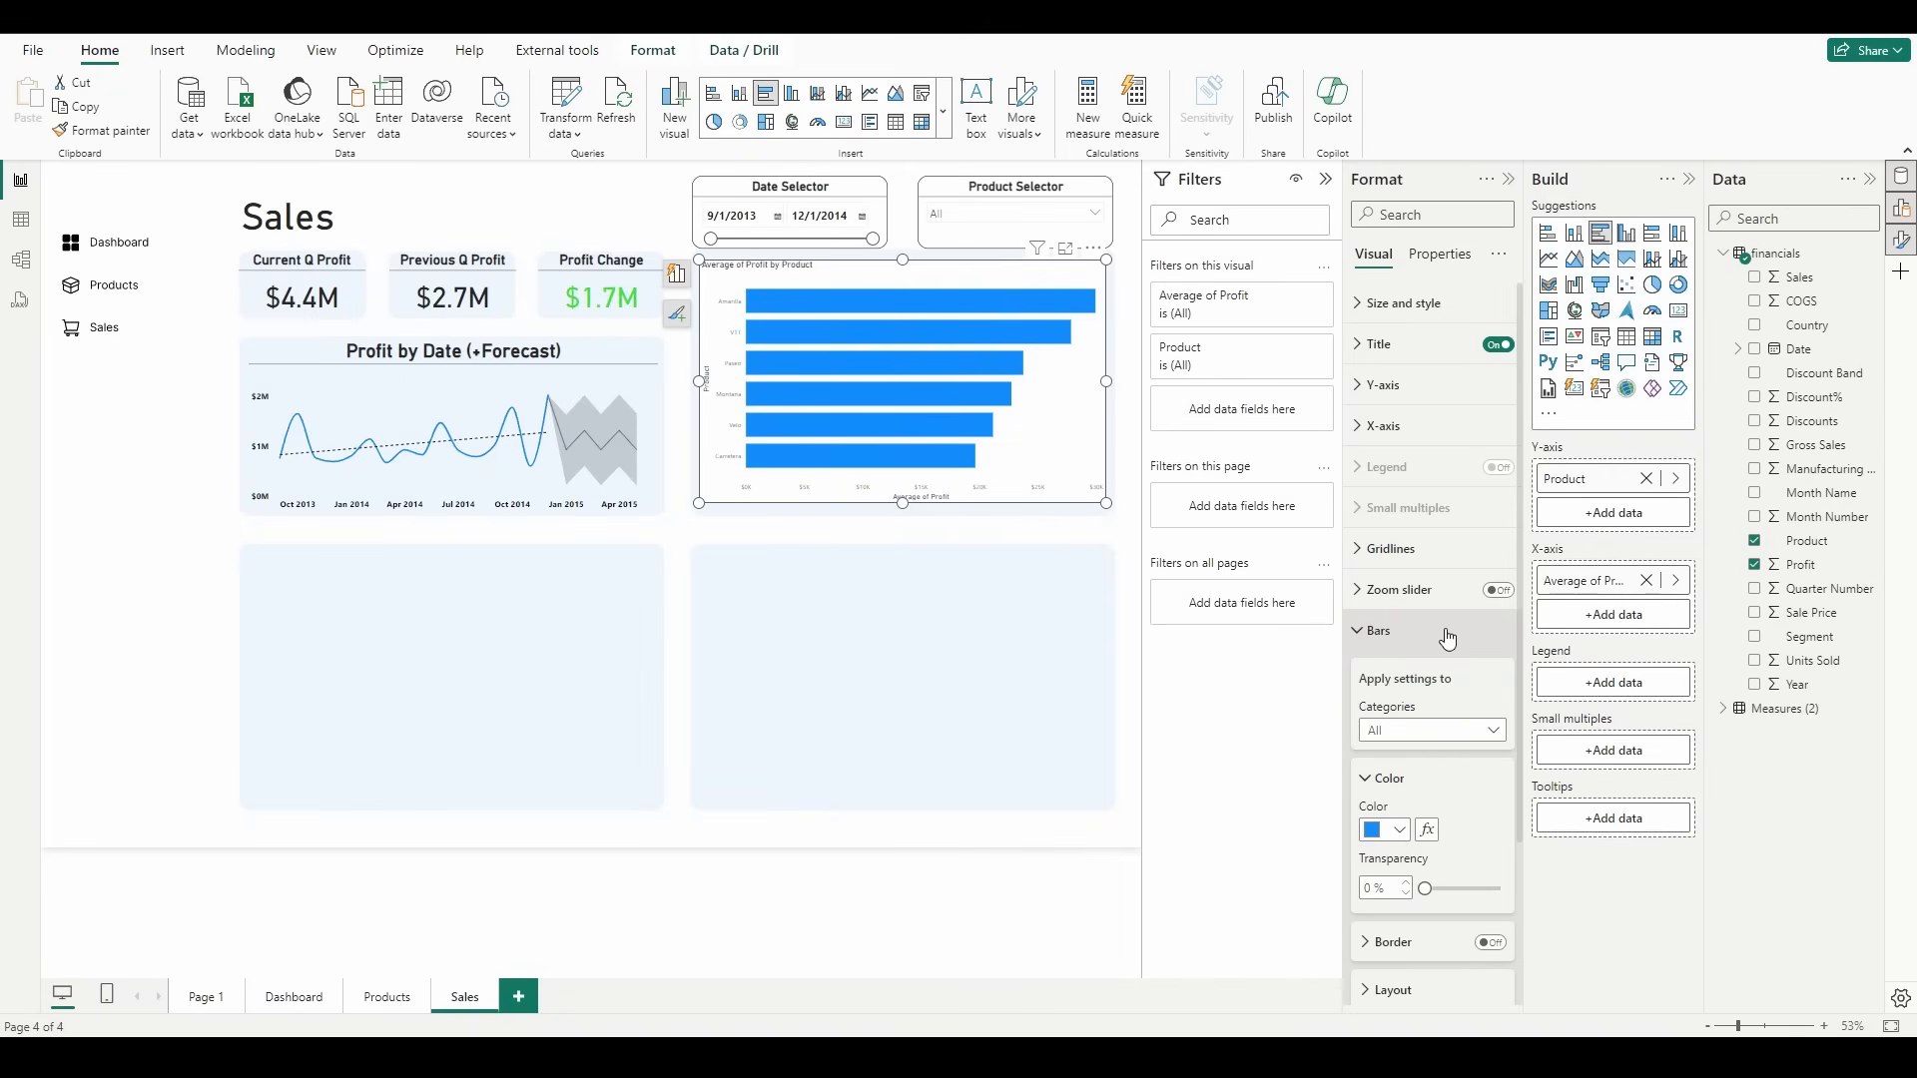
pyautogui.click(1423, 730)
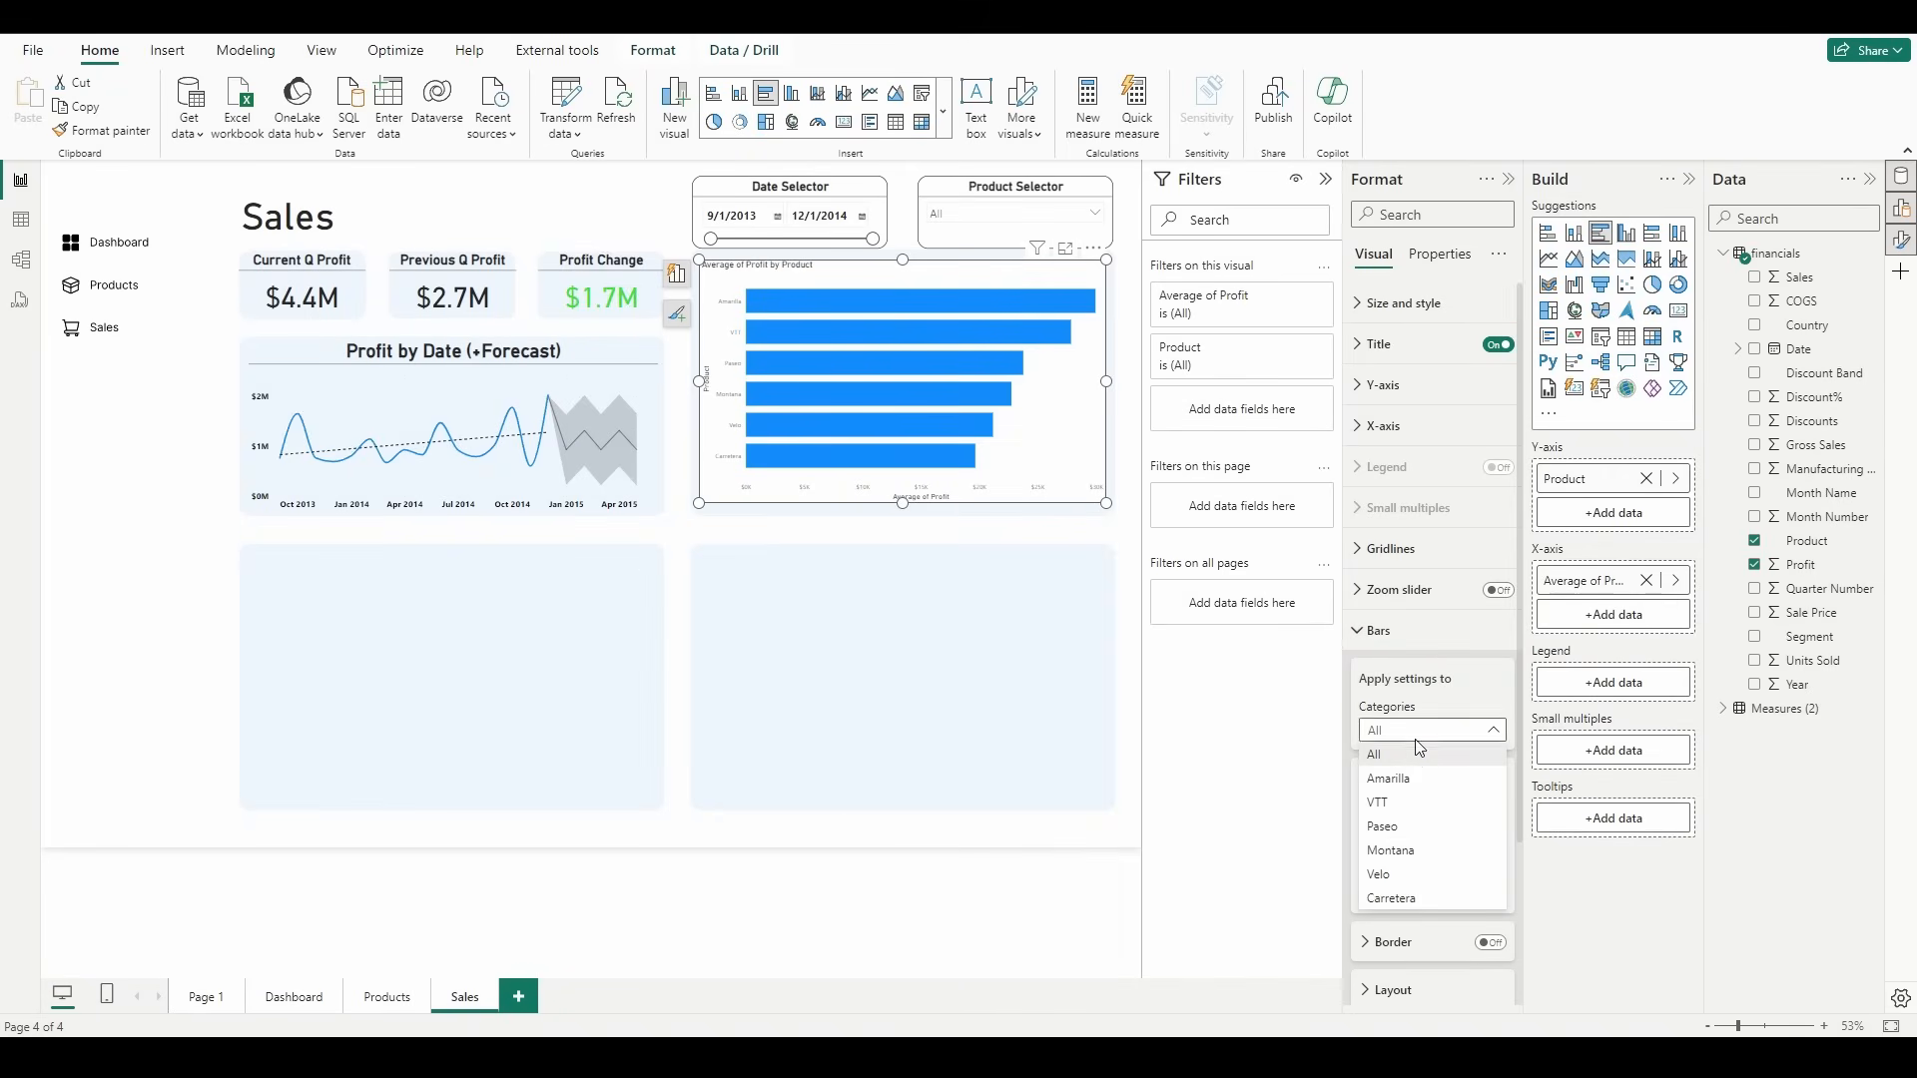
pyautogui.click(1420, 764)
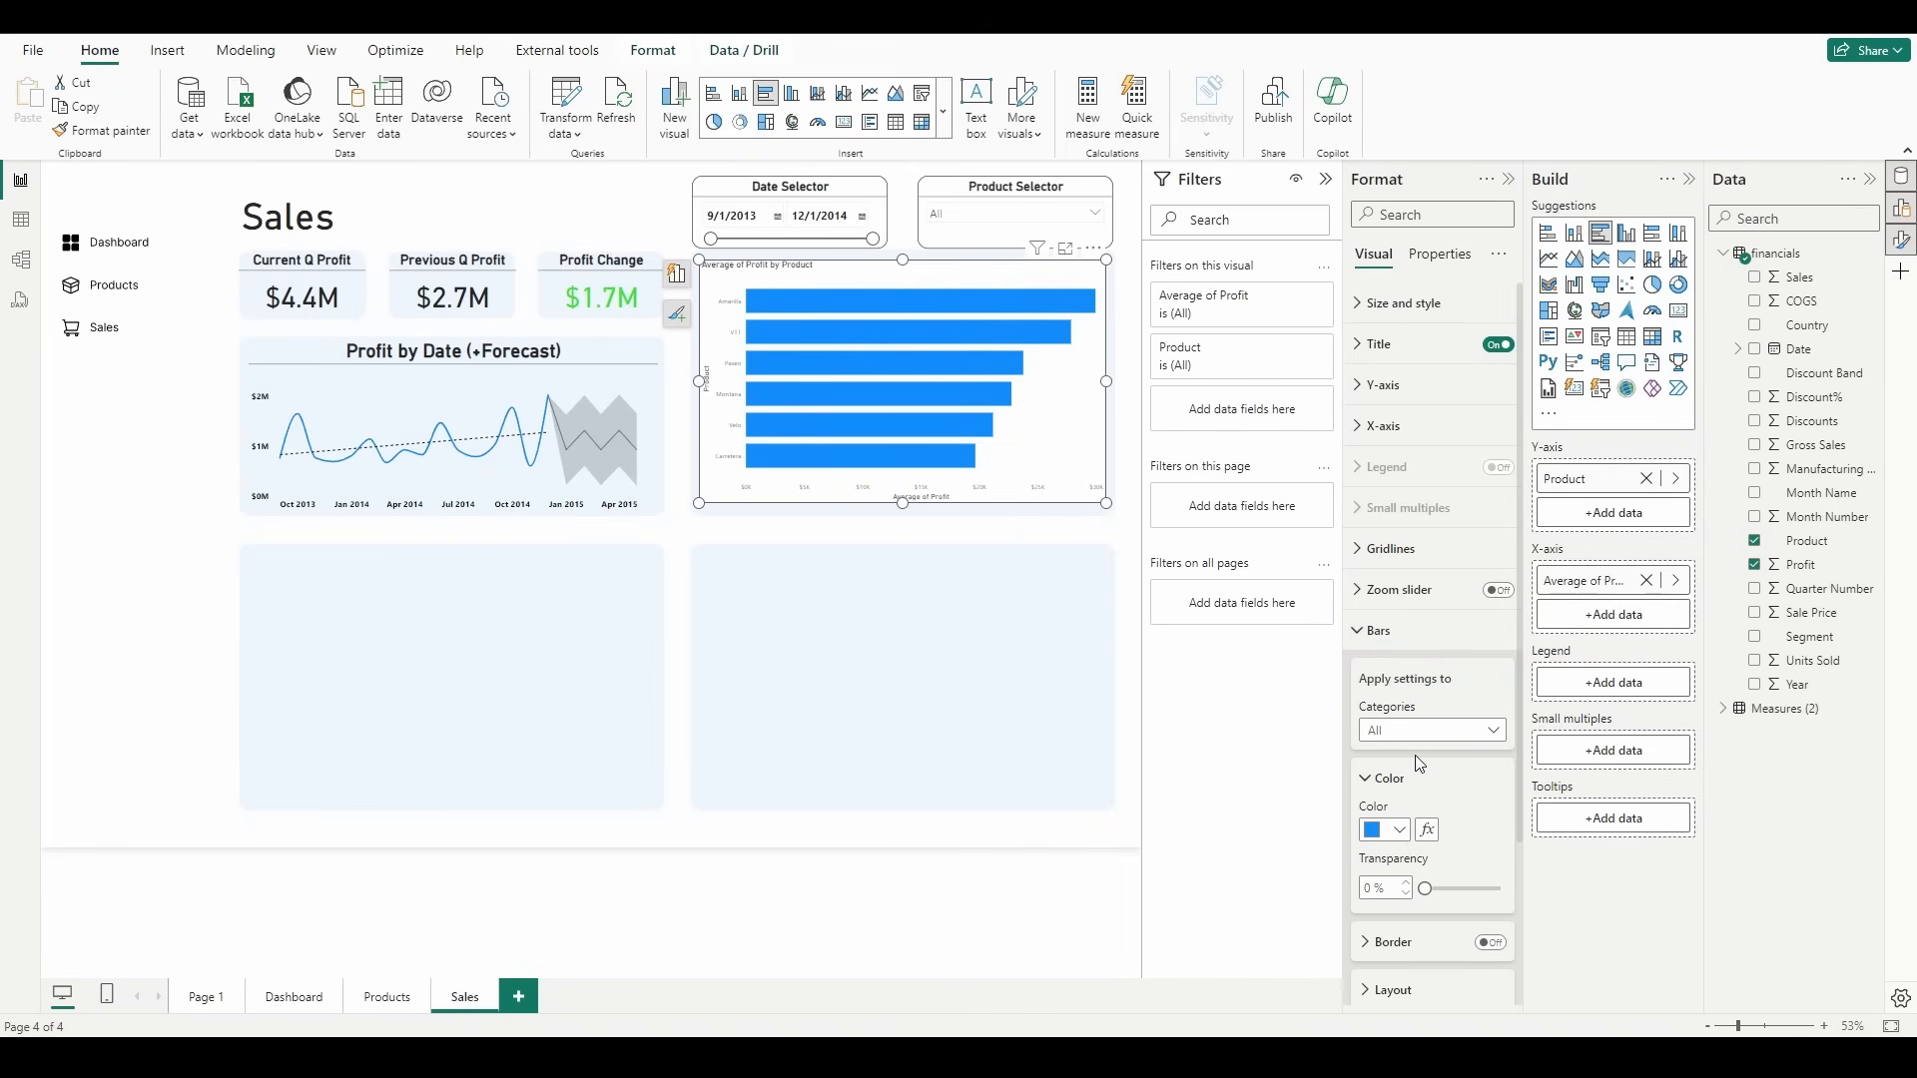
pyautogui.click(1426, 830)
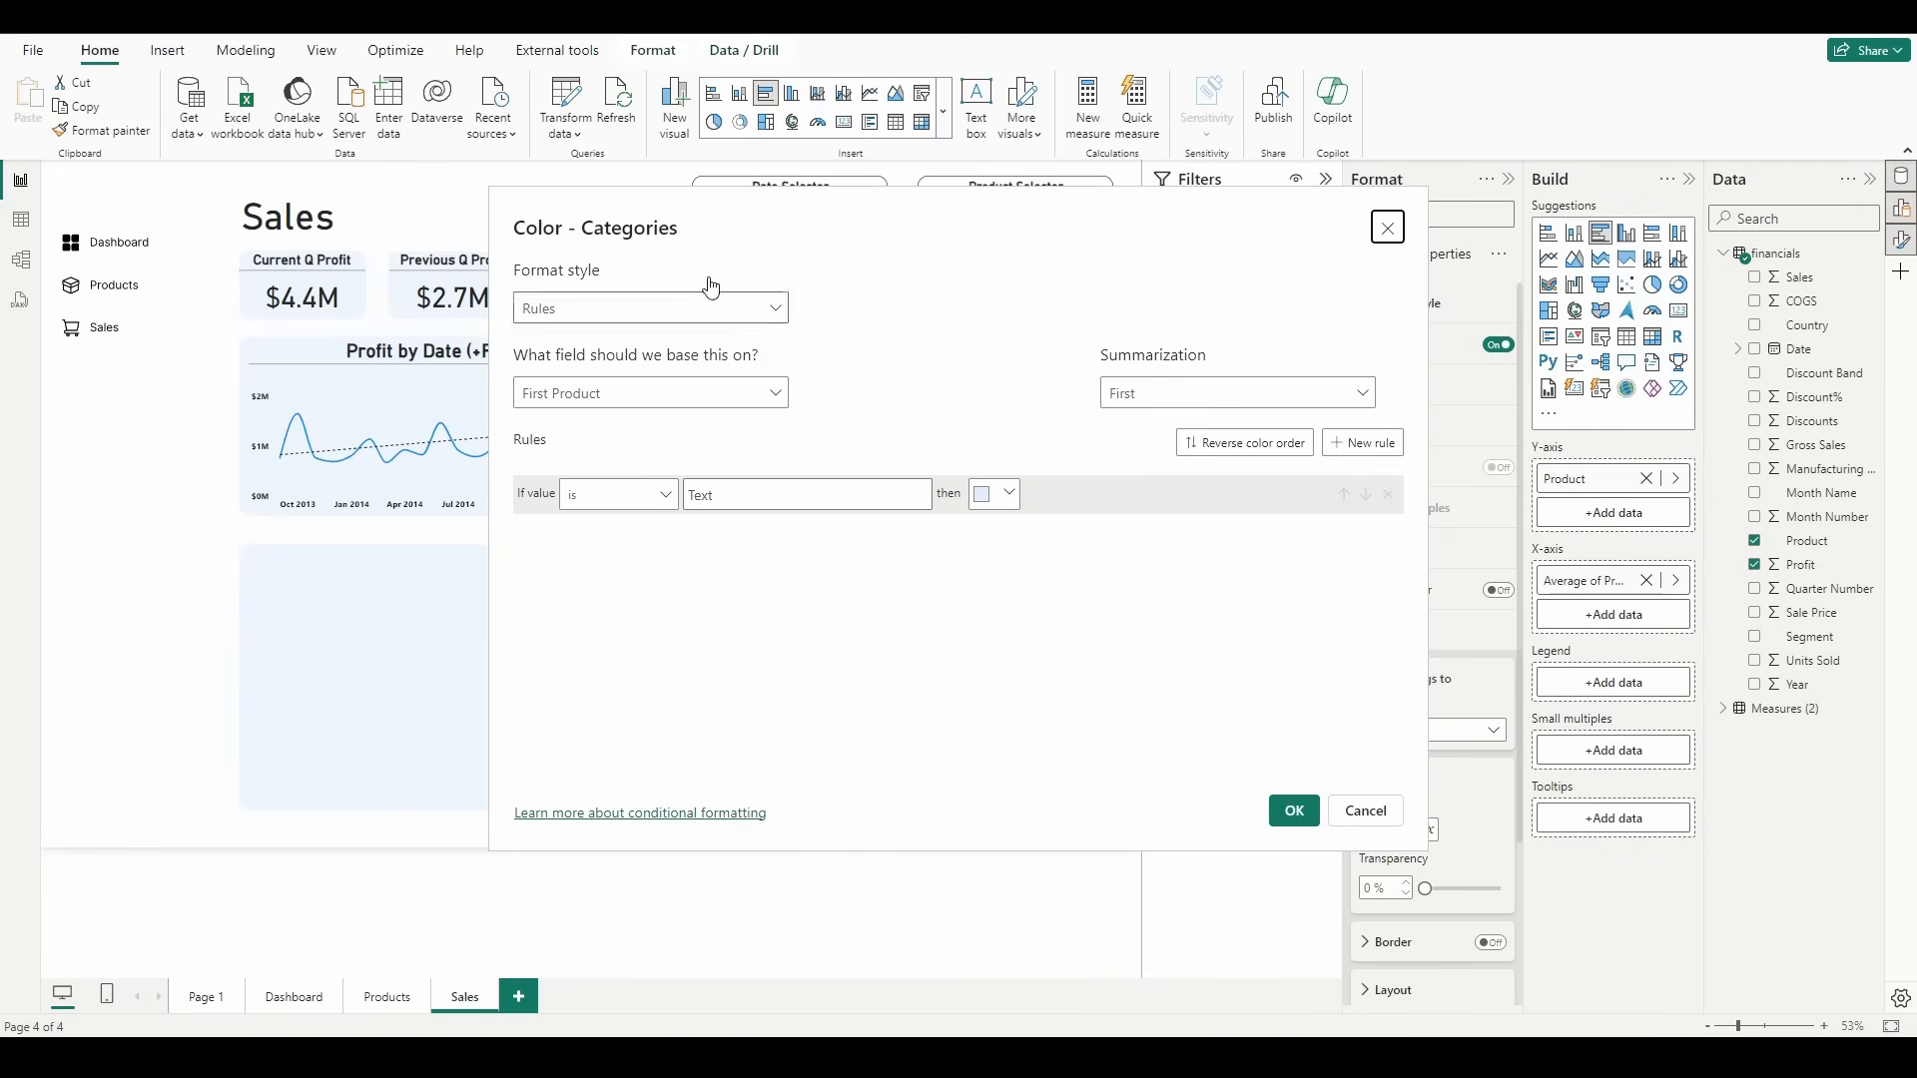
pyautogui.click(723, 312)
pyautogui.click(714, 350)
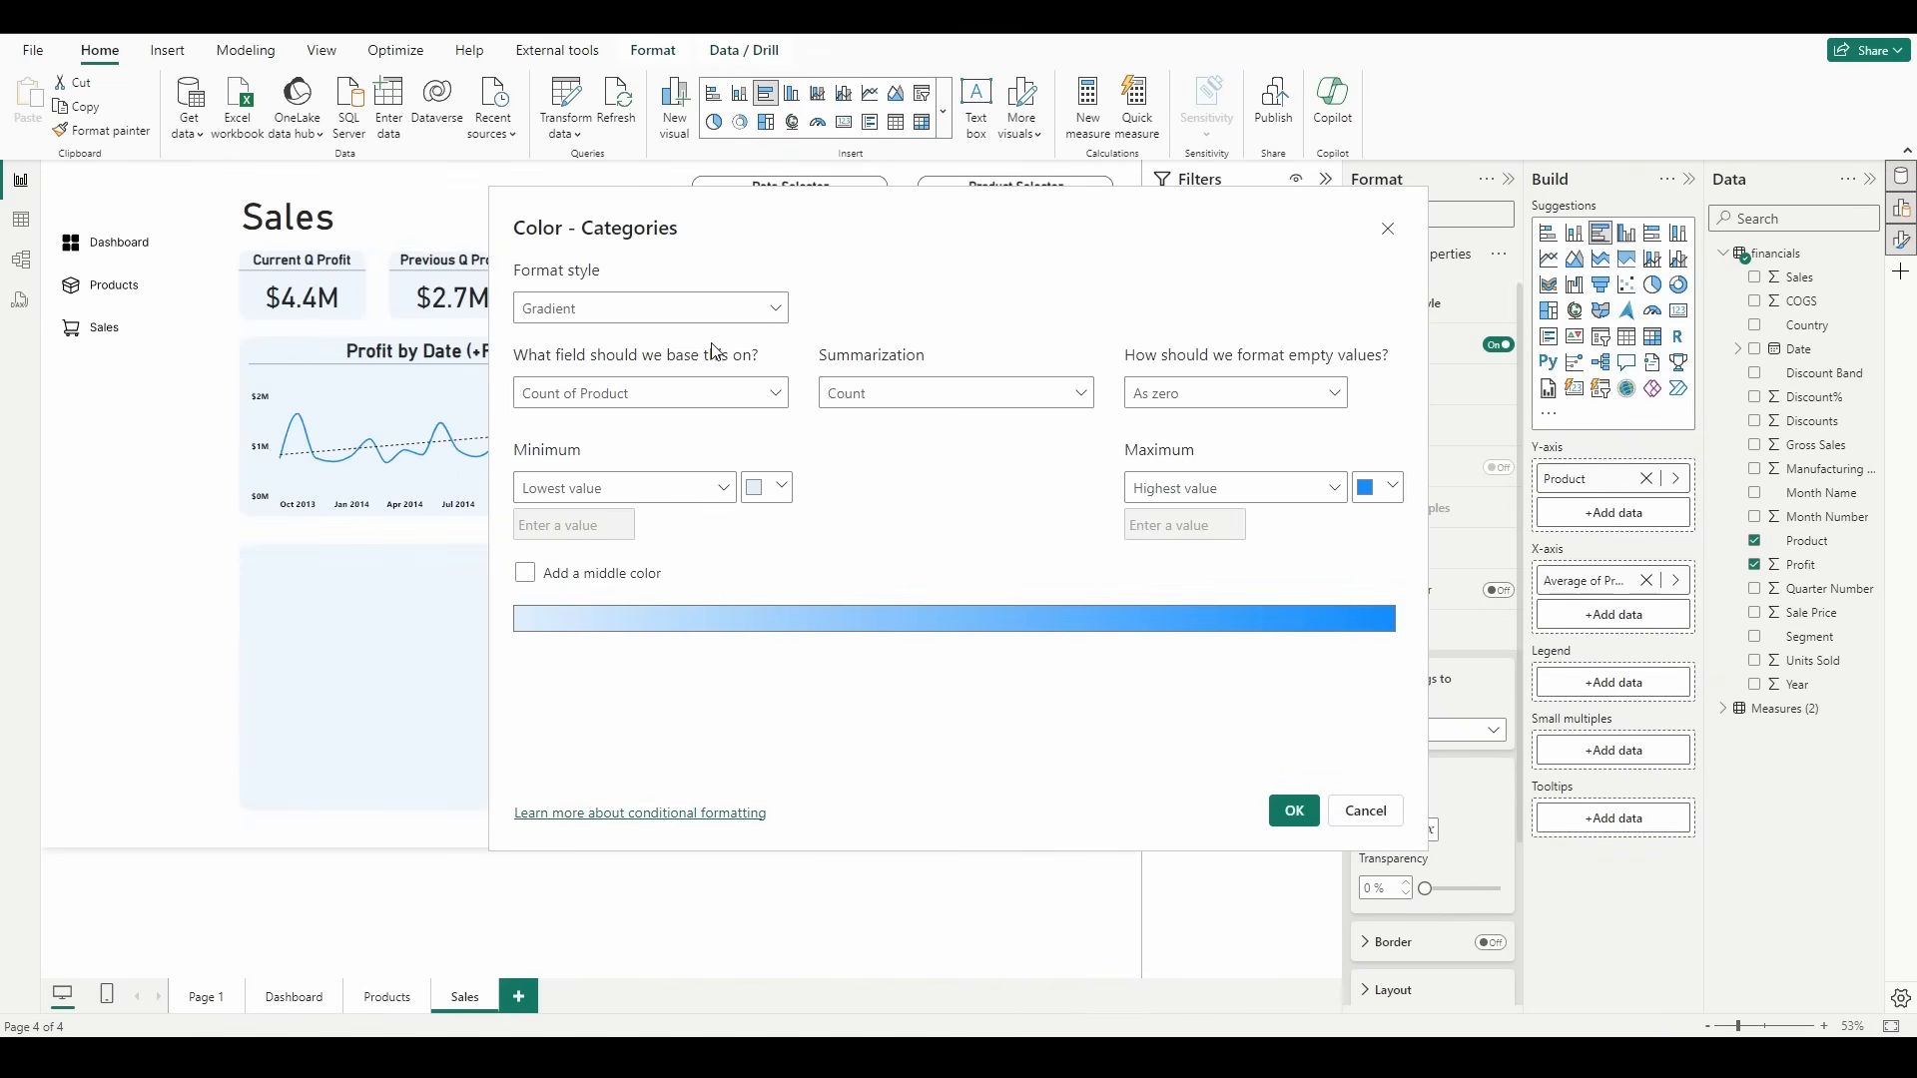
pyautogui.click(721, 393)
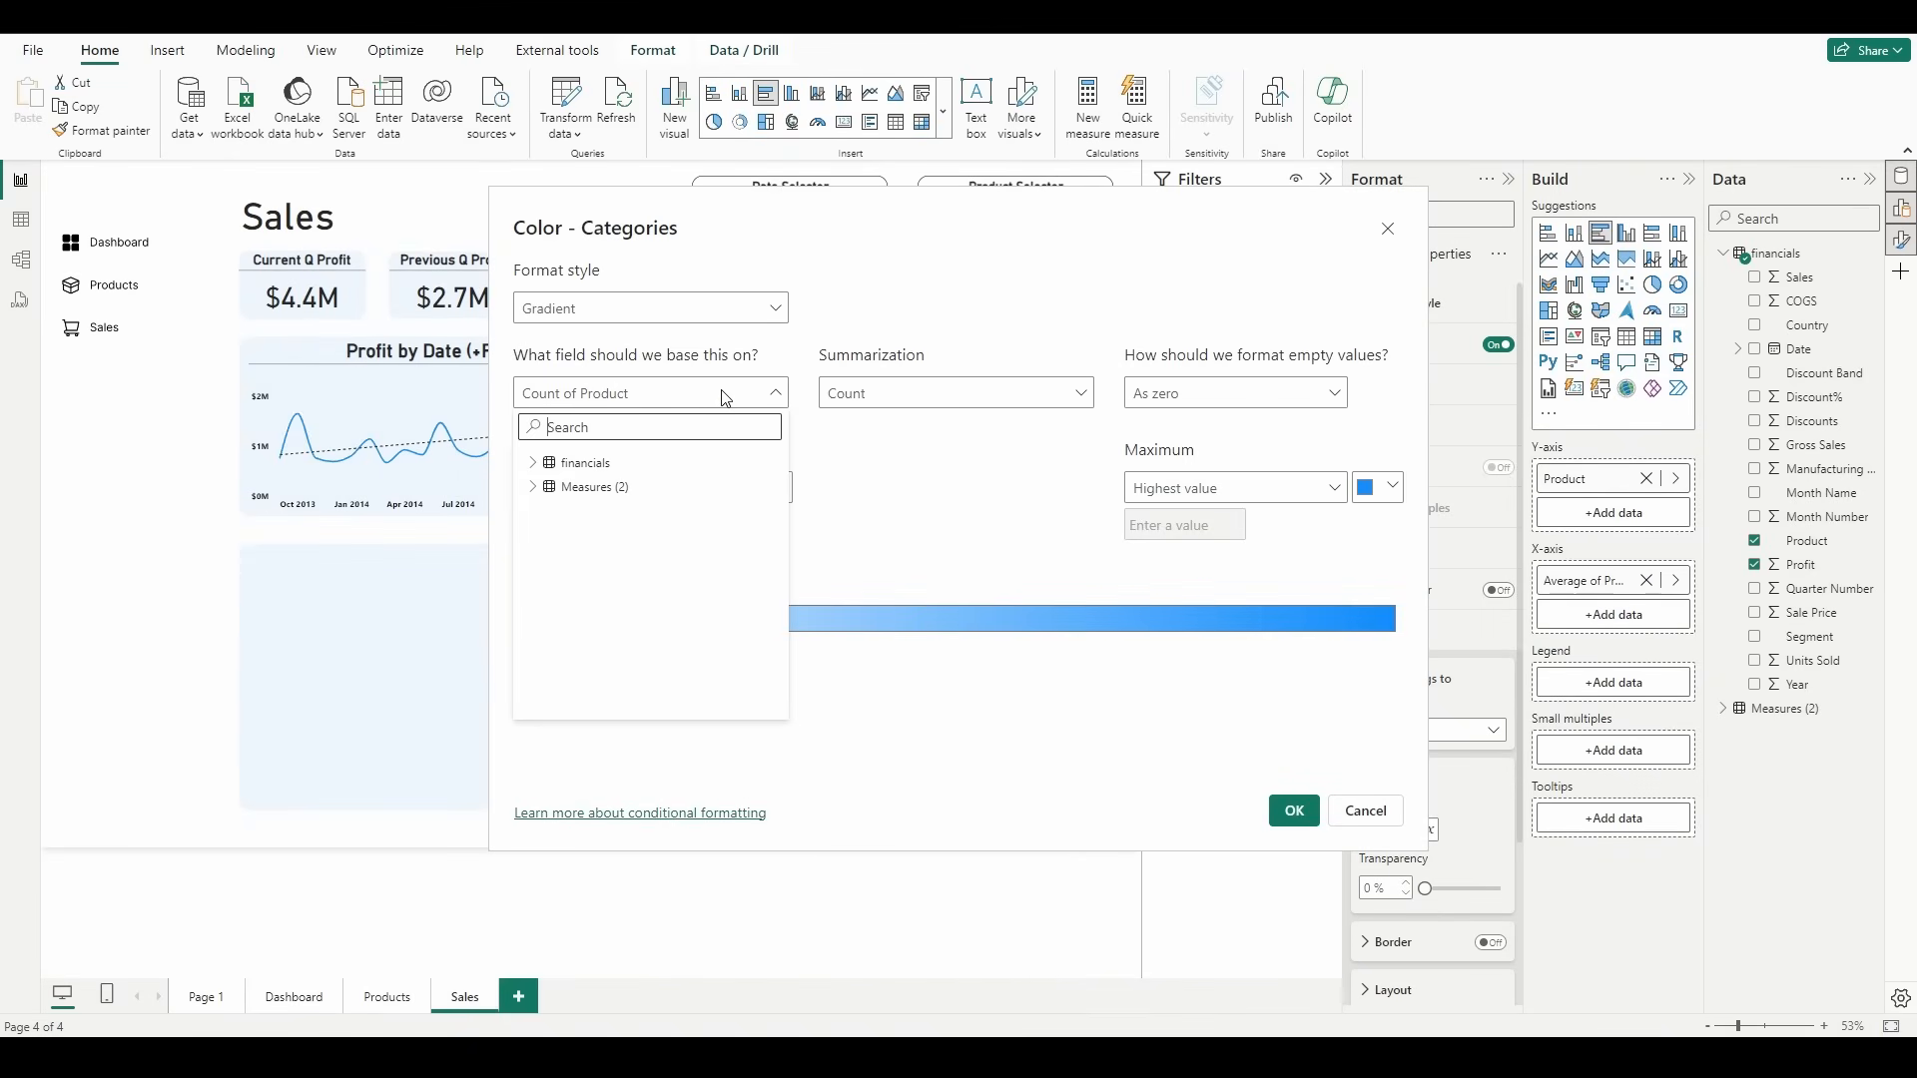
pyautogui.click(534, 462)
pyautogui.scroll(-2, 608, 546)
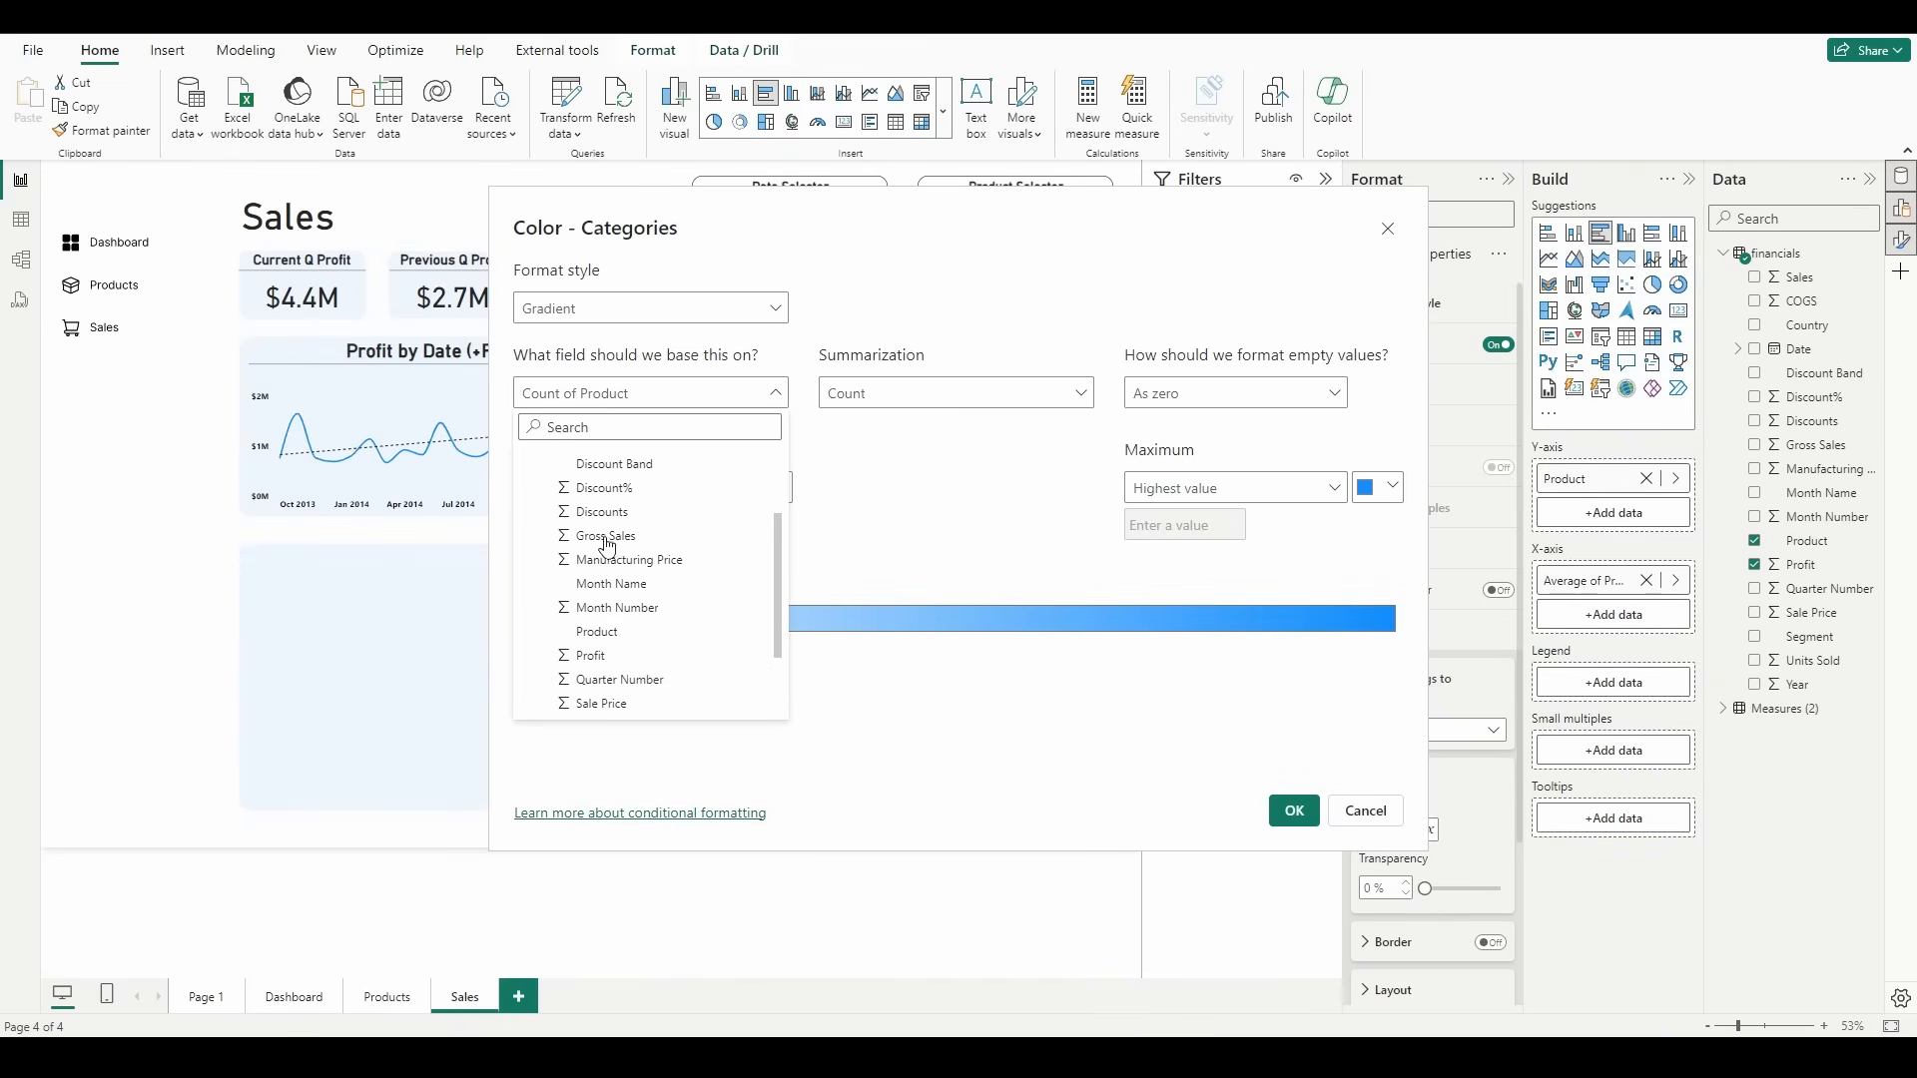
pyautogui.click(599, 655)
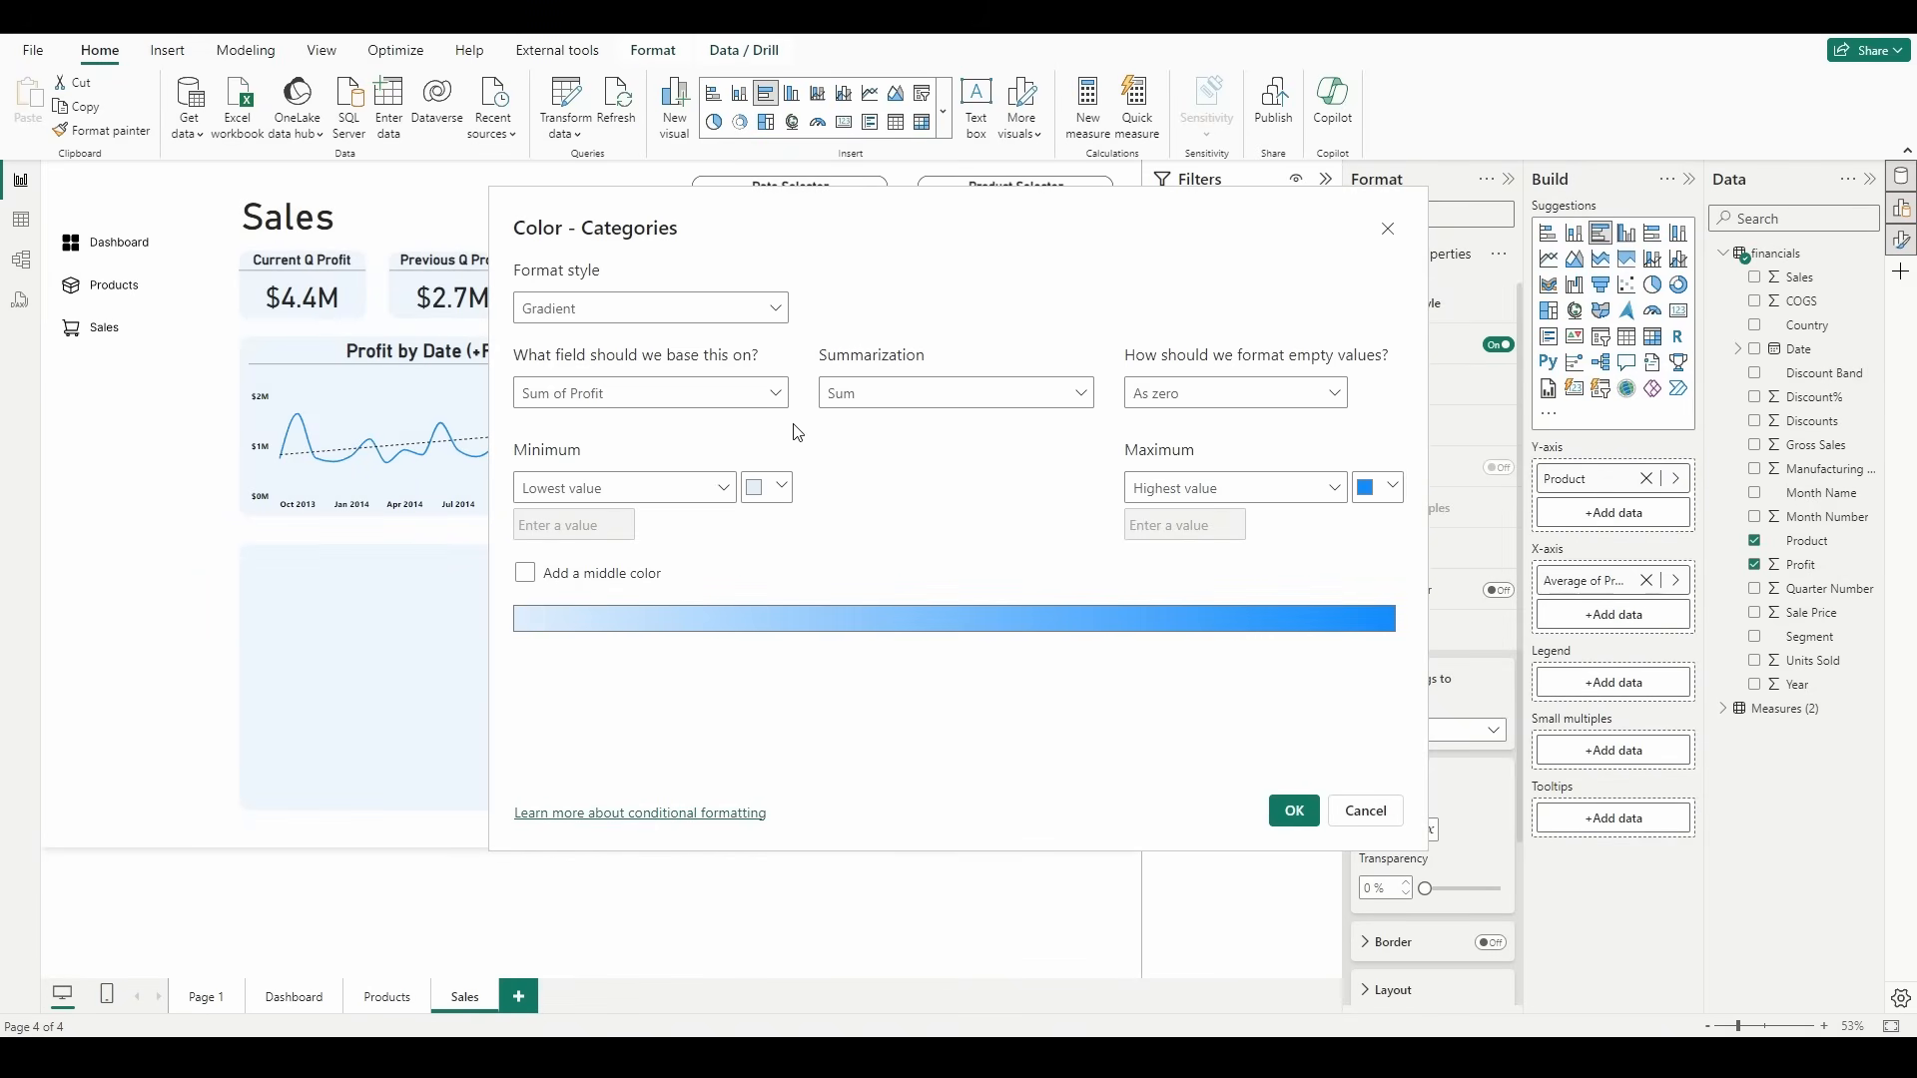
pyautogui.click(887, 404)
pyautogui.click(887, 460)
# Step: Color the gradient's lowest value theme red and its highest value a custom bright green, and apply it to the bars
pyautogui.click(780, 491)
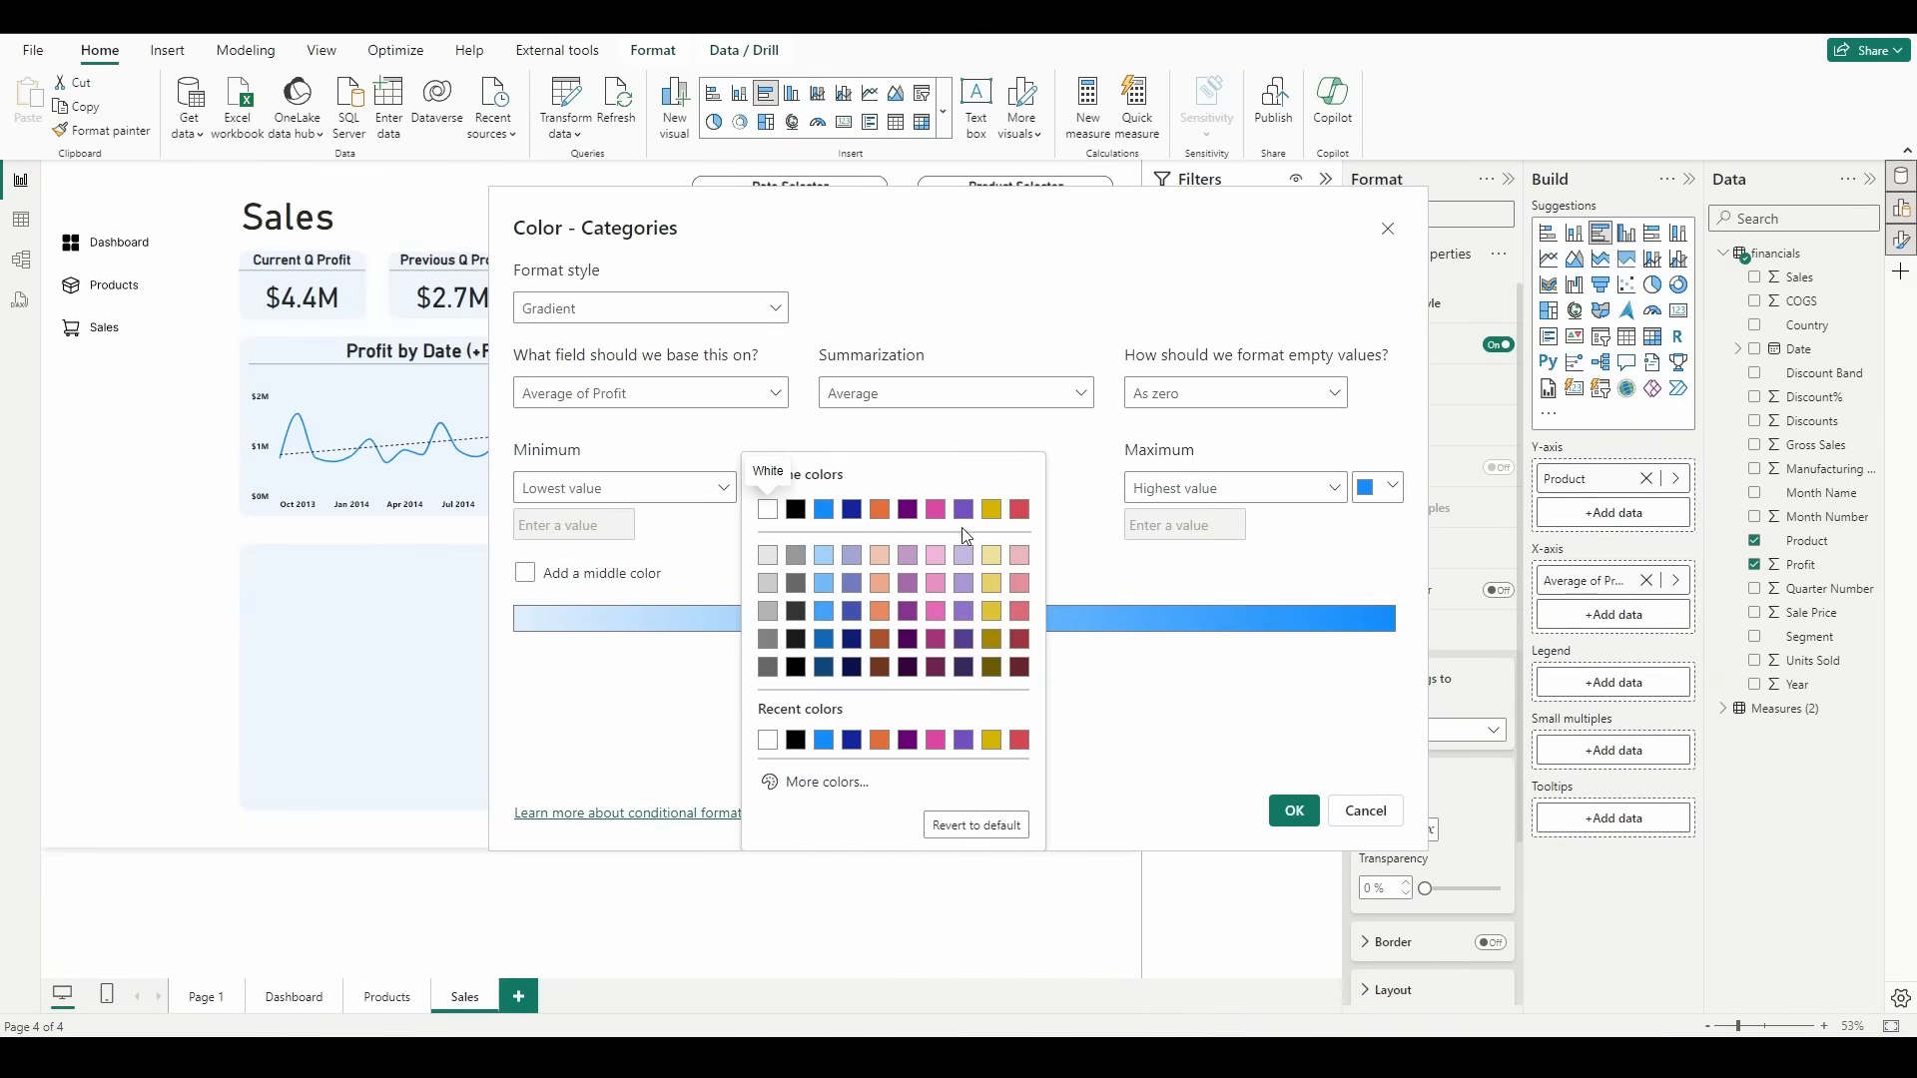
pyautogui.click(1019, 511)
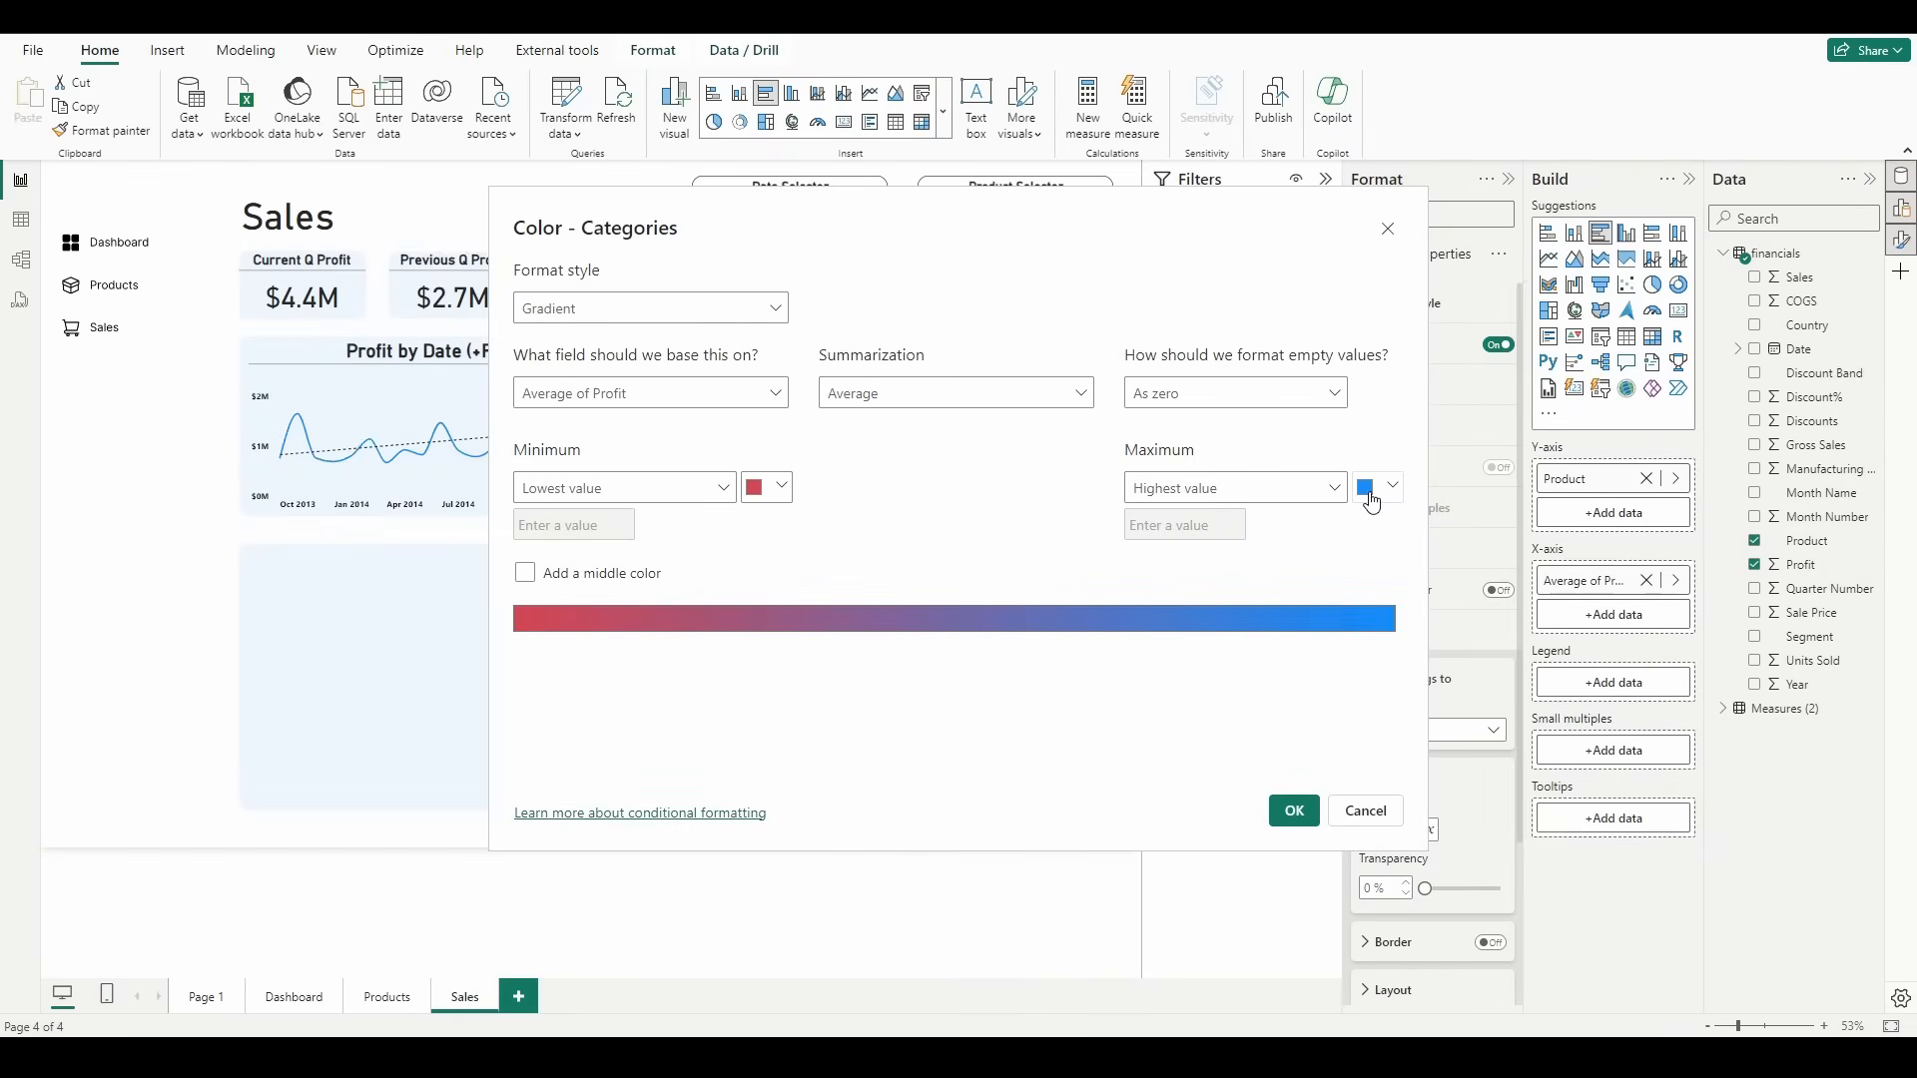
pyautogui.click(1371, 490)
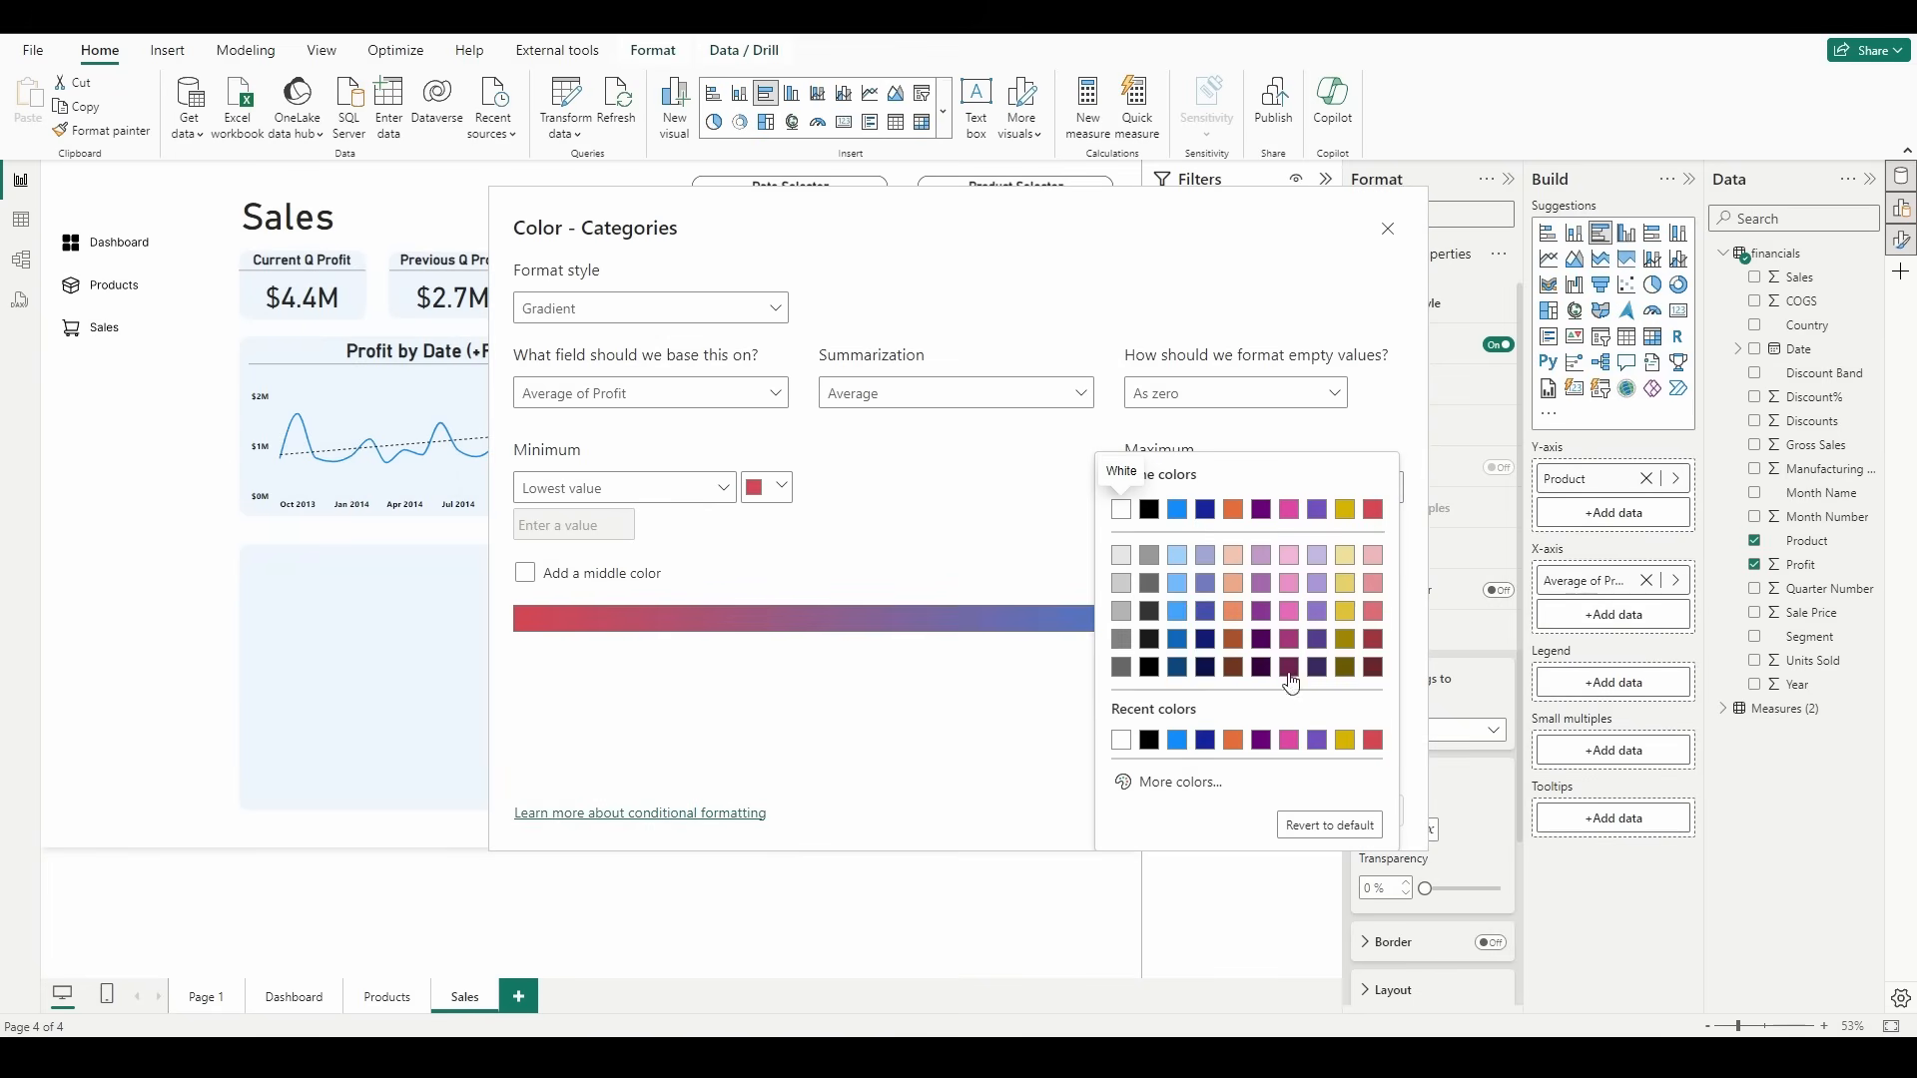
pyautogui.click(1178, 781)
pyautogui.click(1216, 715)
pyautogui.moveTo(1314, 536); pyautogui.dragTo(1336, 516)
pyautogui.click(961, 717)
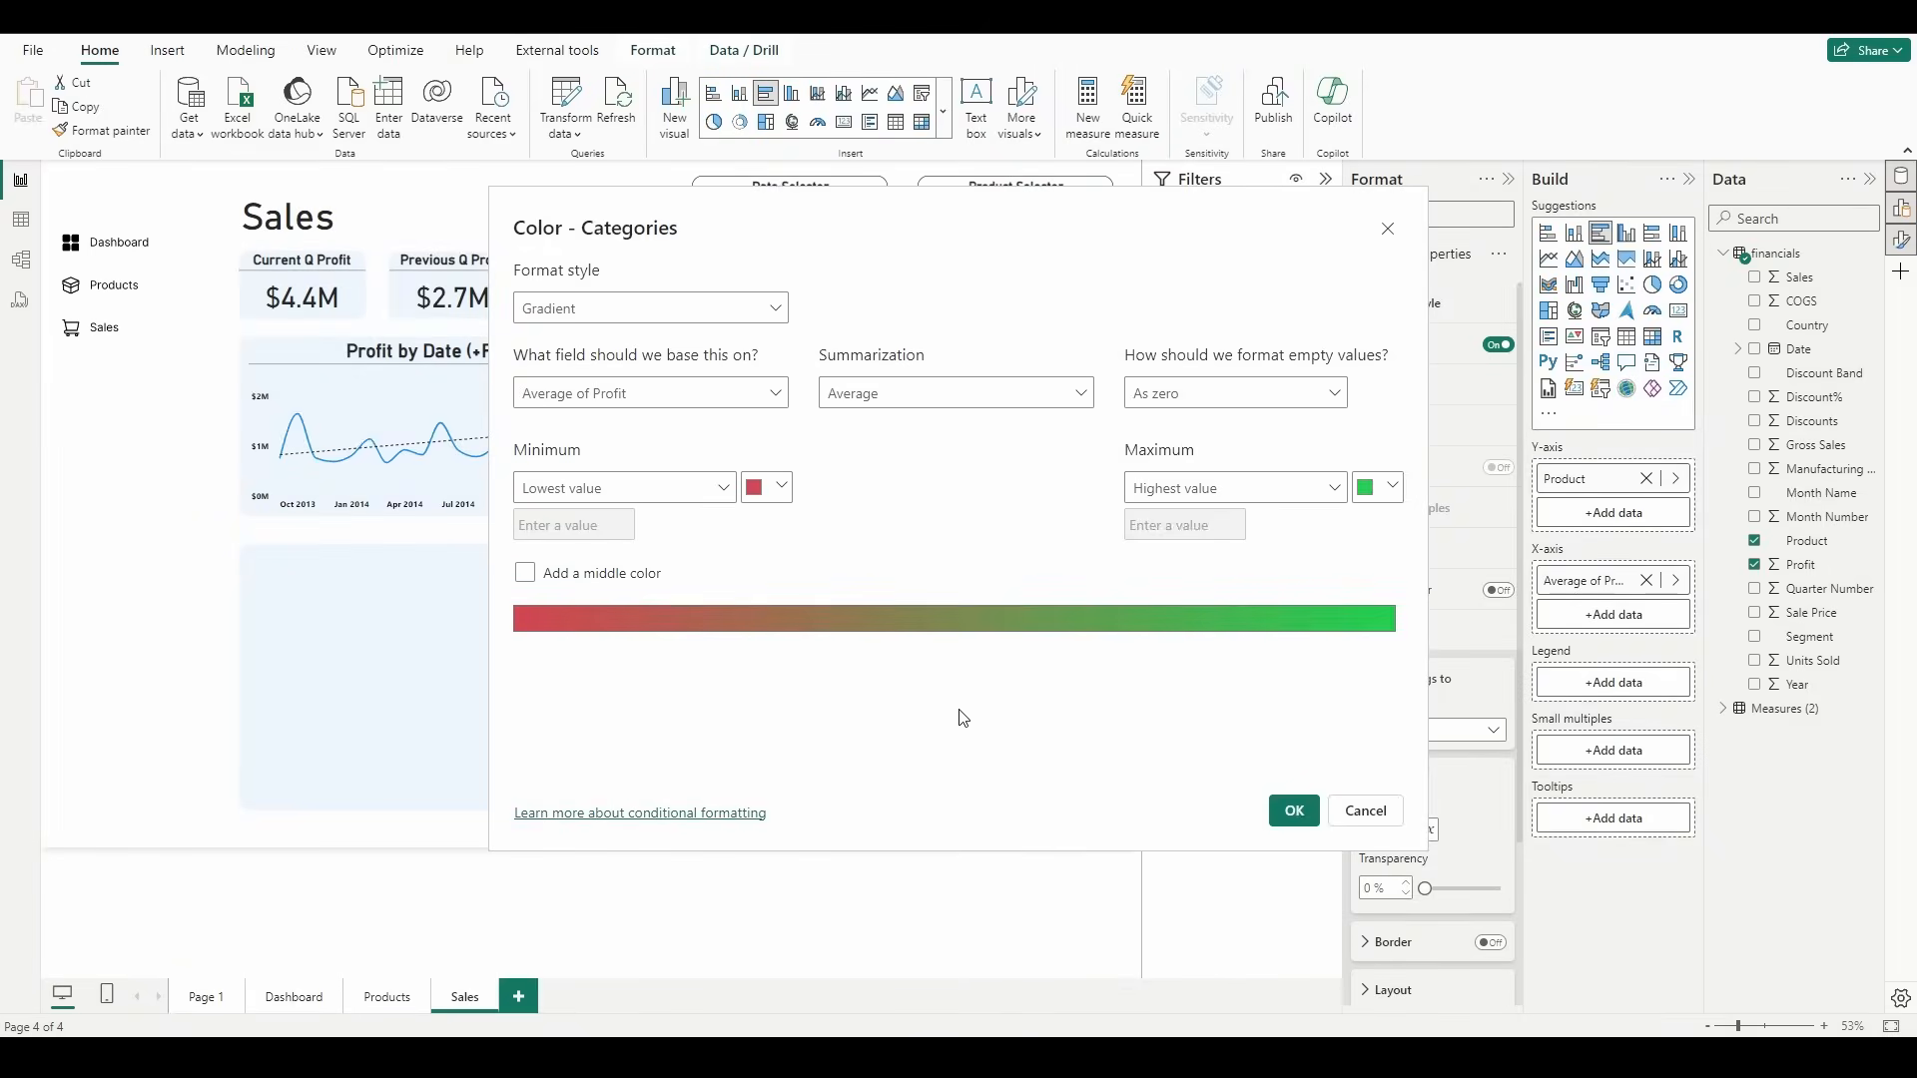
pyautogui.click(1290, 810)
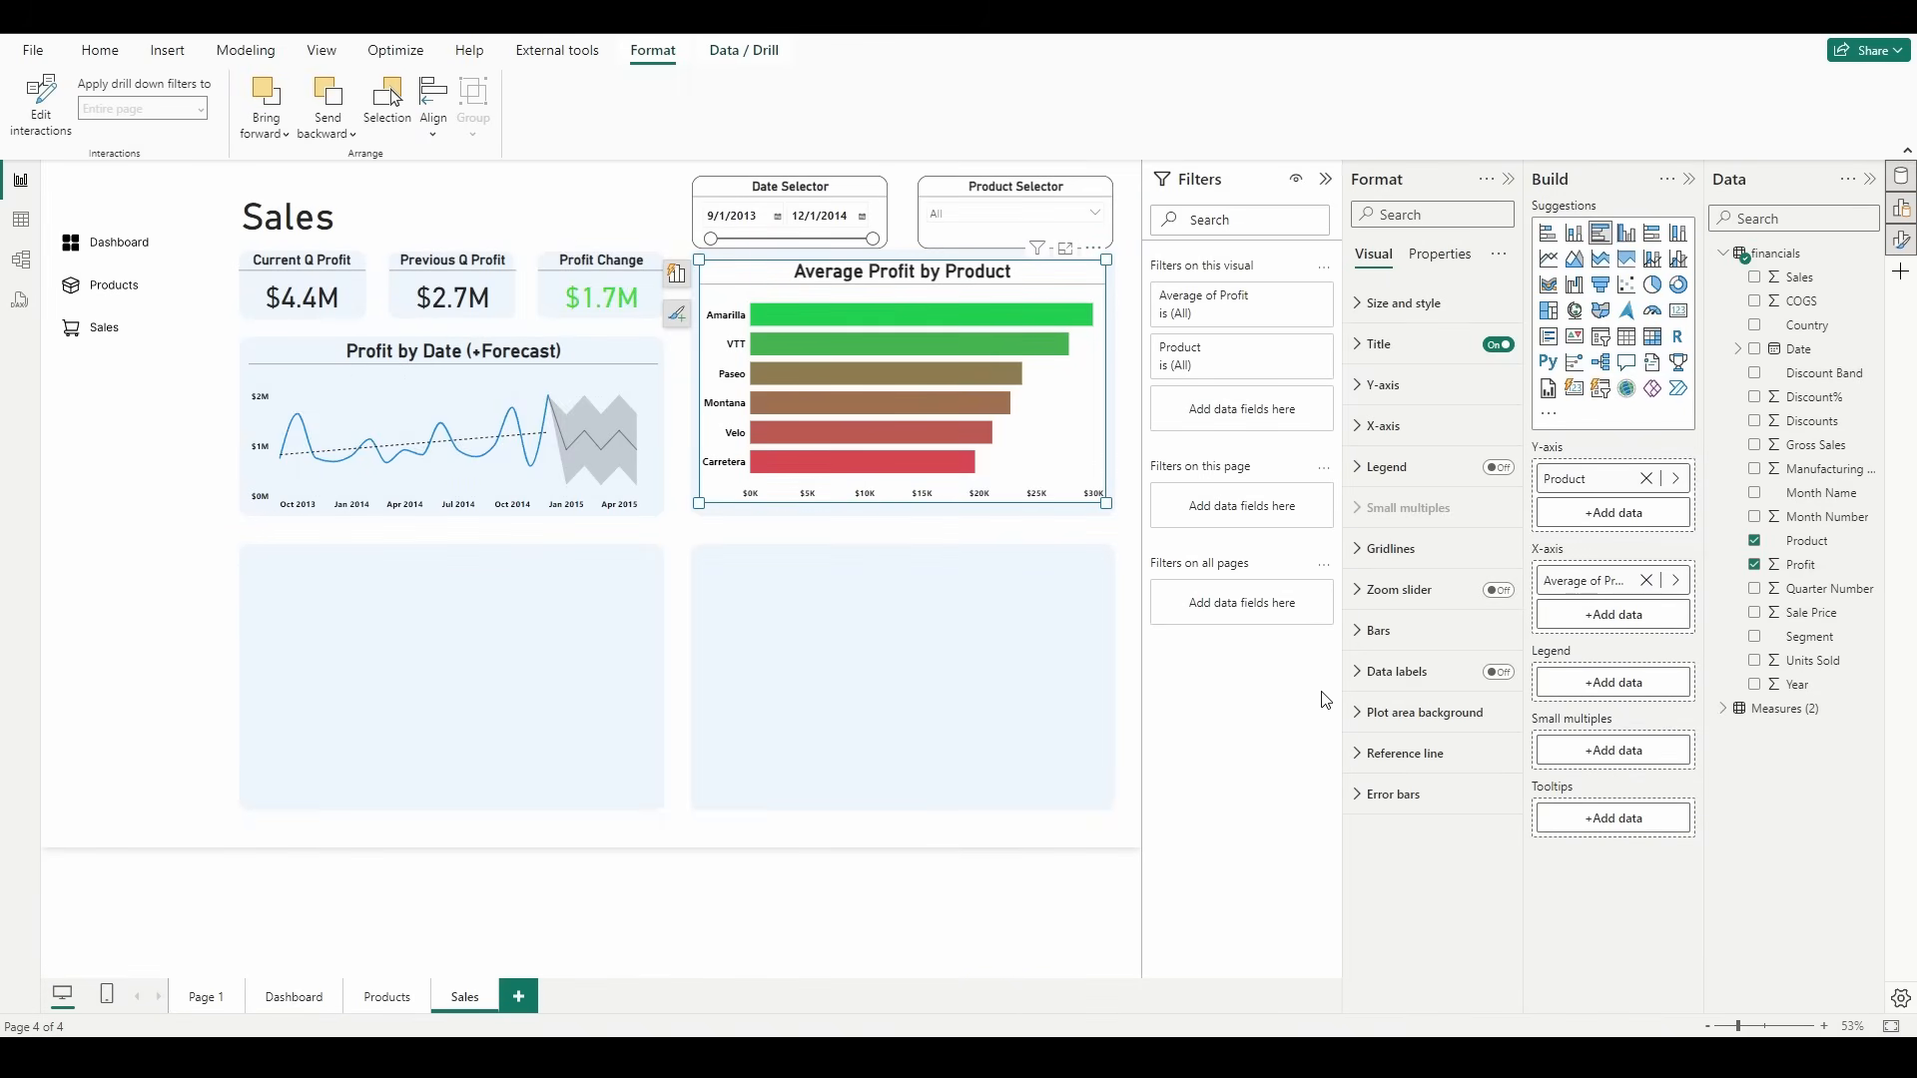
# Step: Turn on data labels for the Average Profit by Product chart and make their values size 12, bold and black
pyautogui.click(1448, 683)
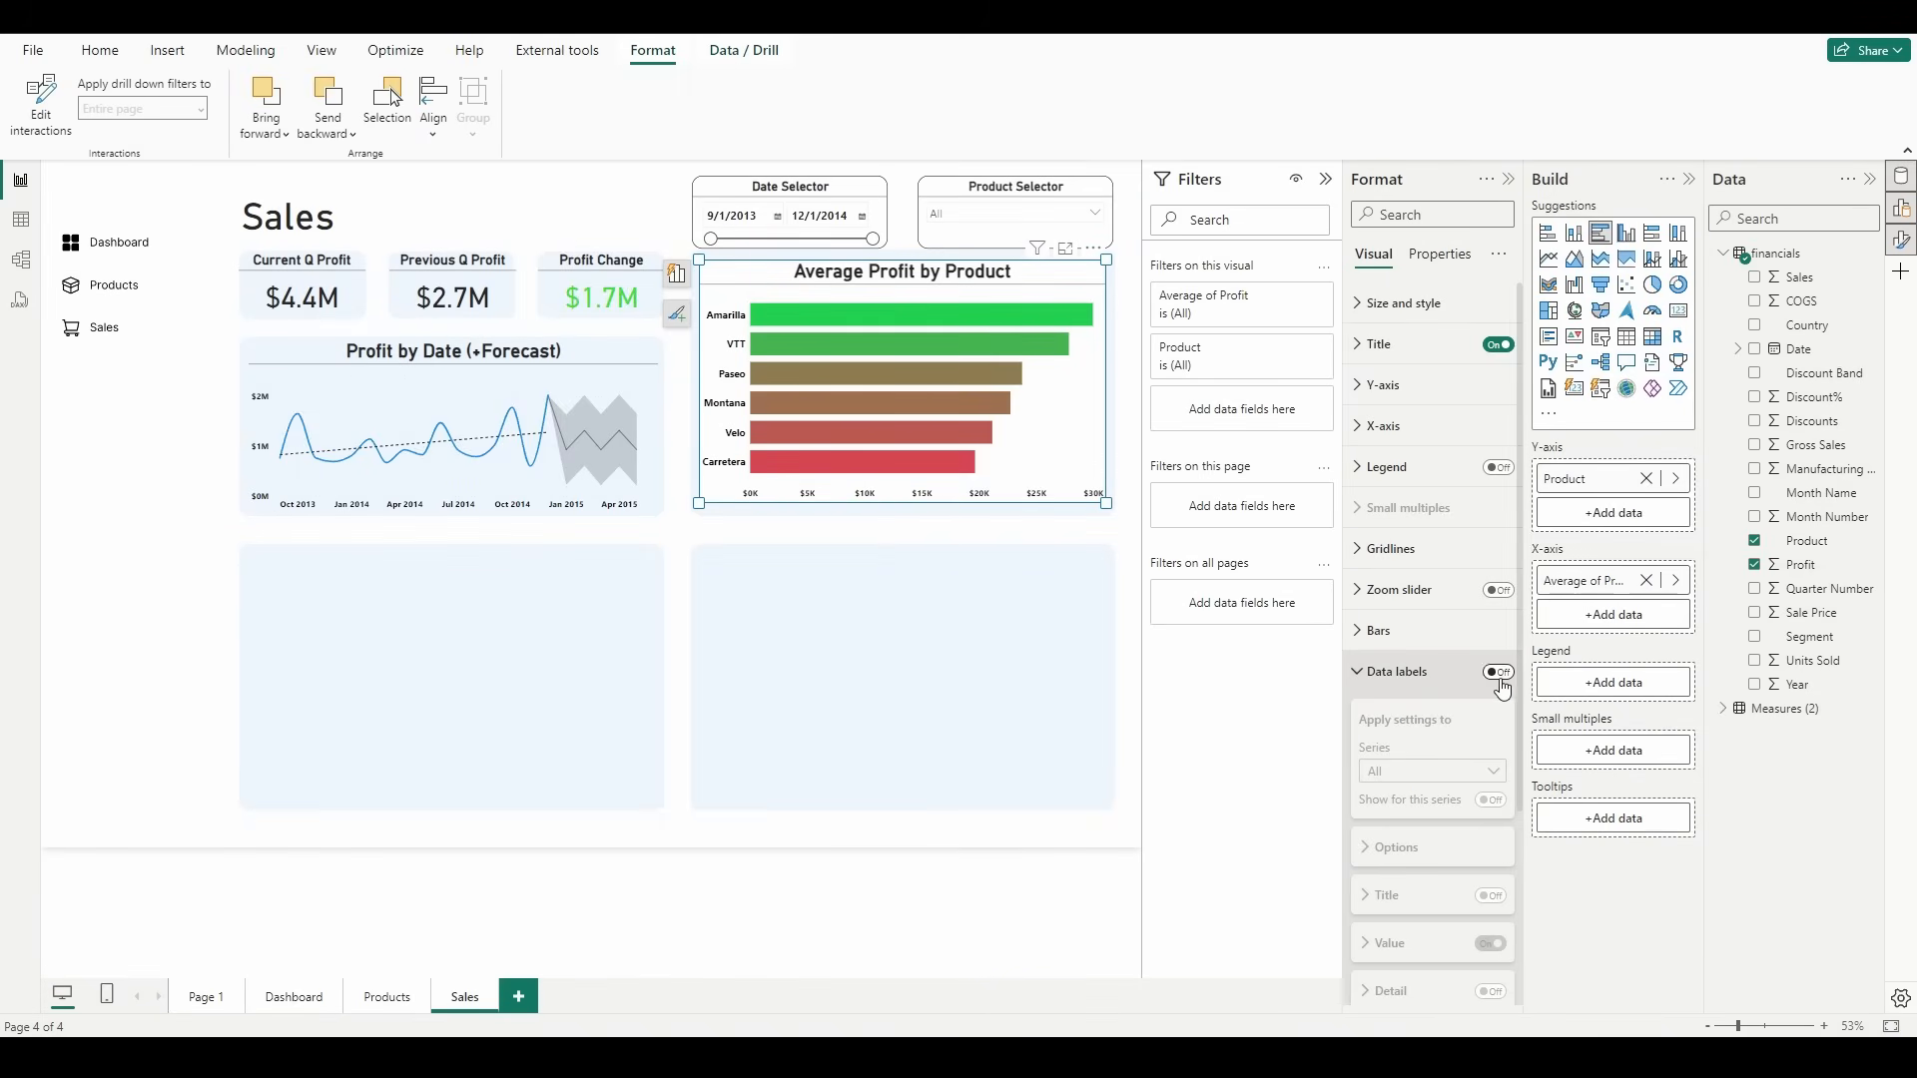
pyautogui.click(1498, 672)
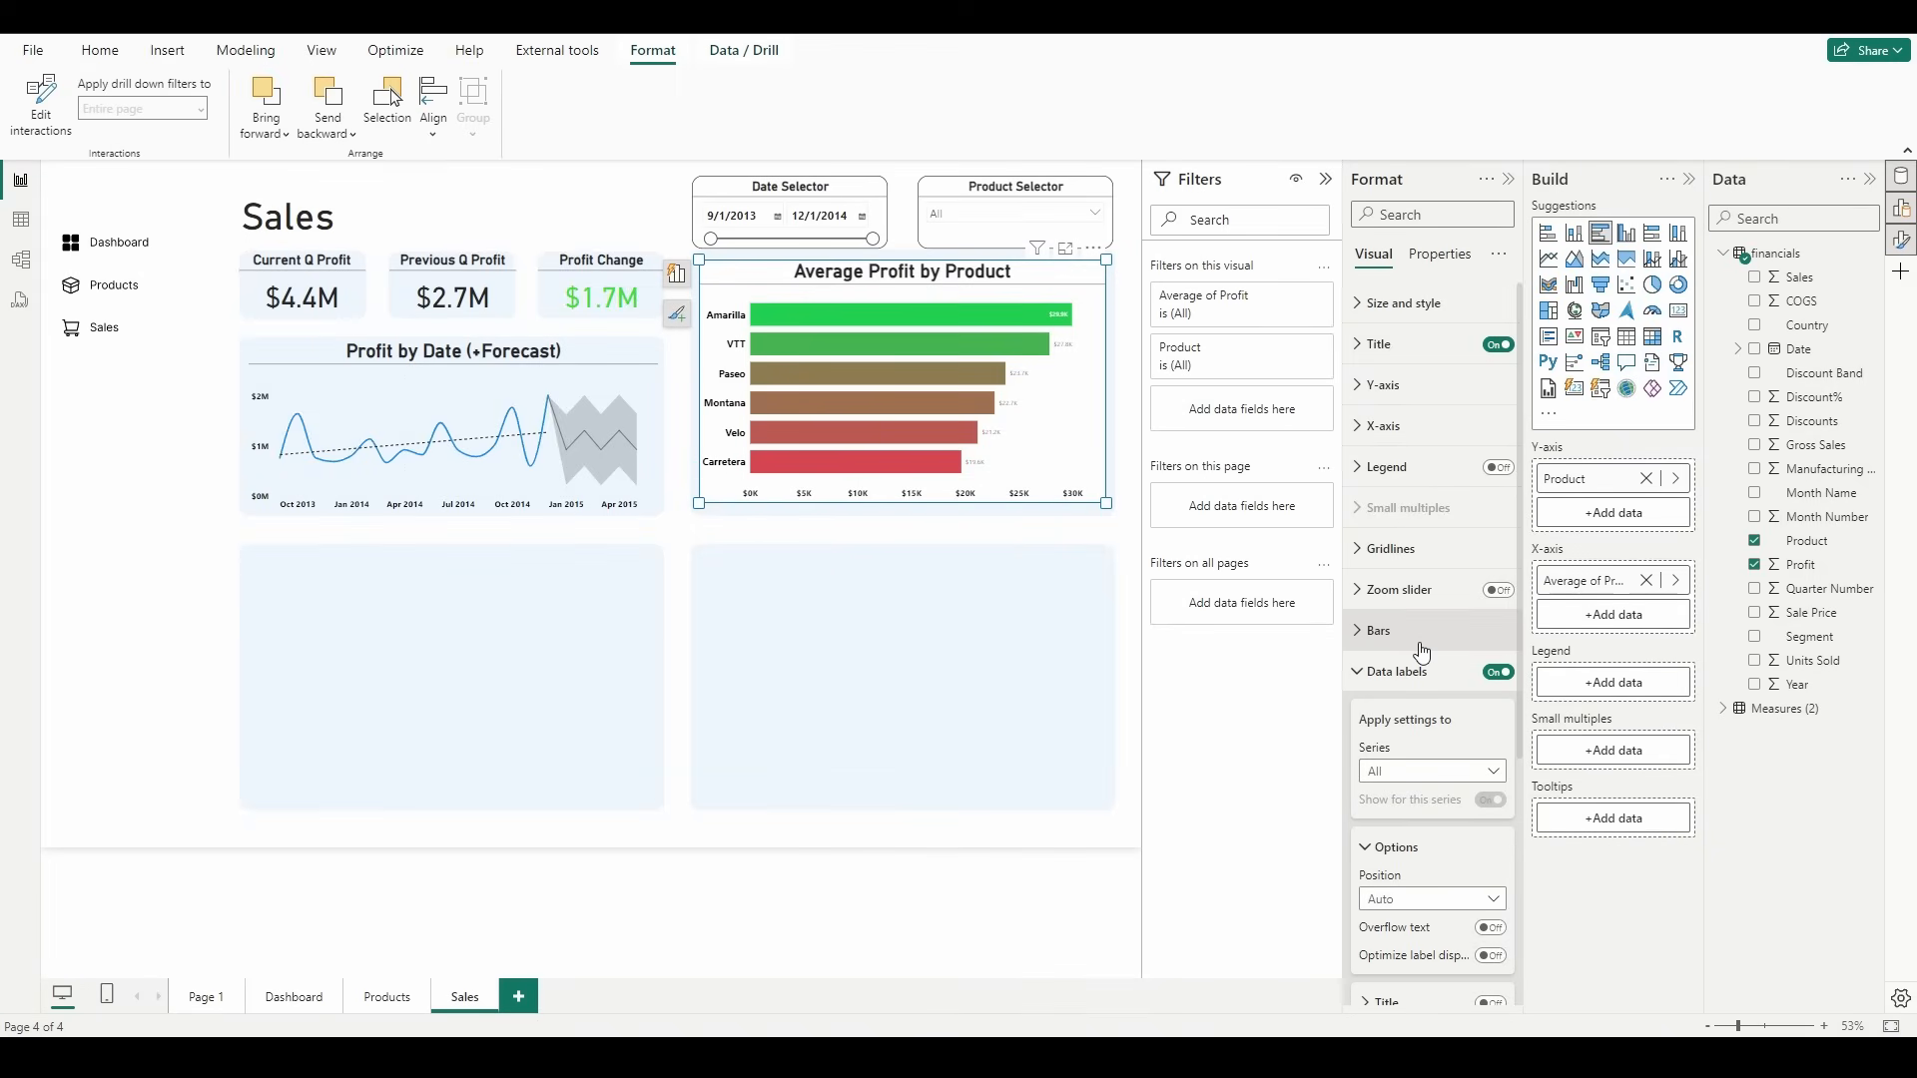
pyautogui.scroll(-4, 1422, 652)
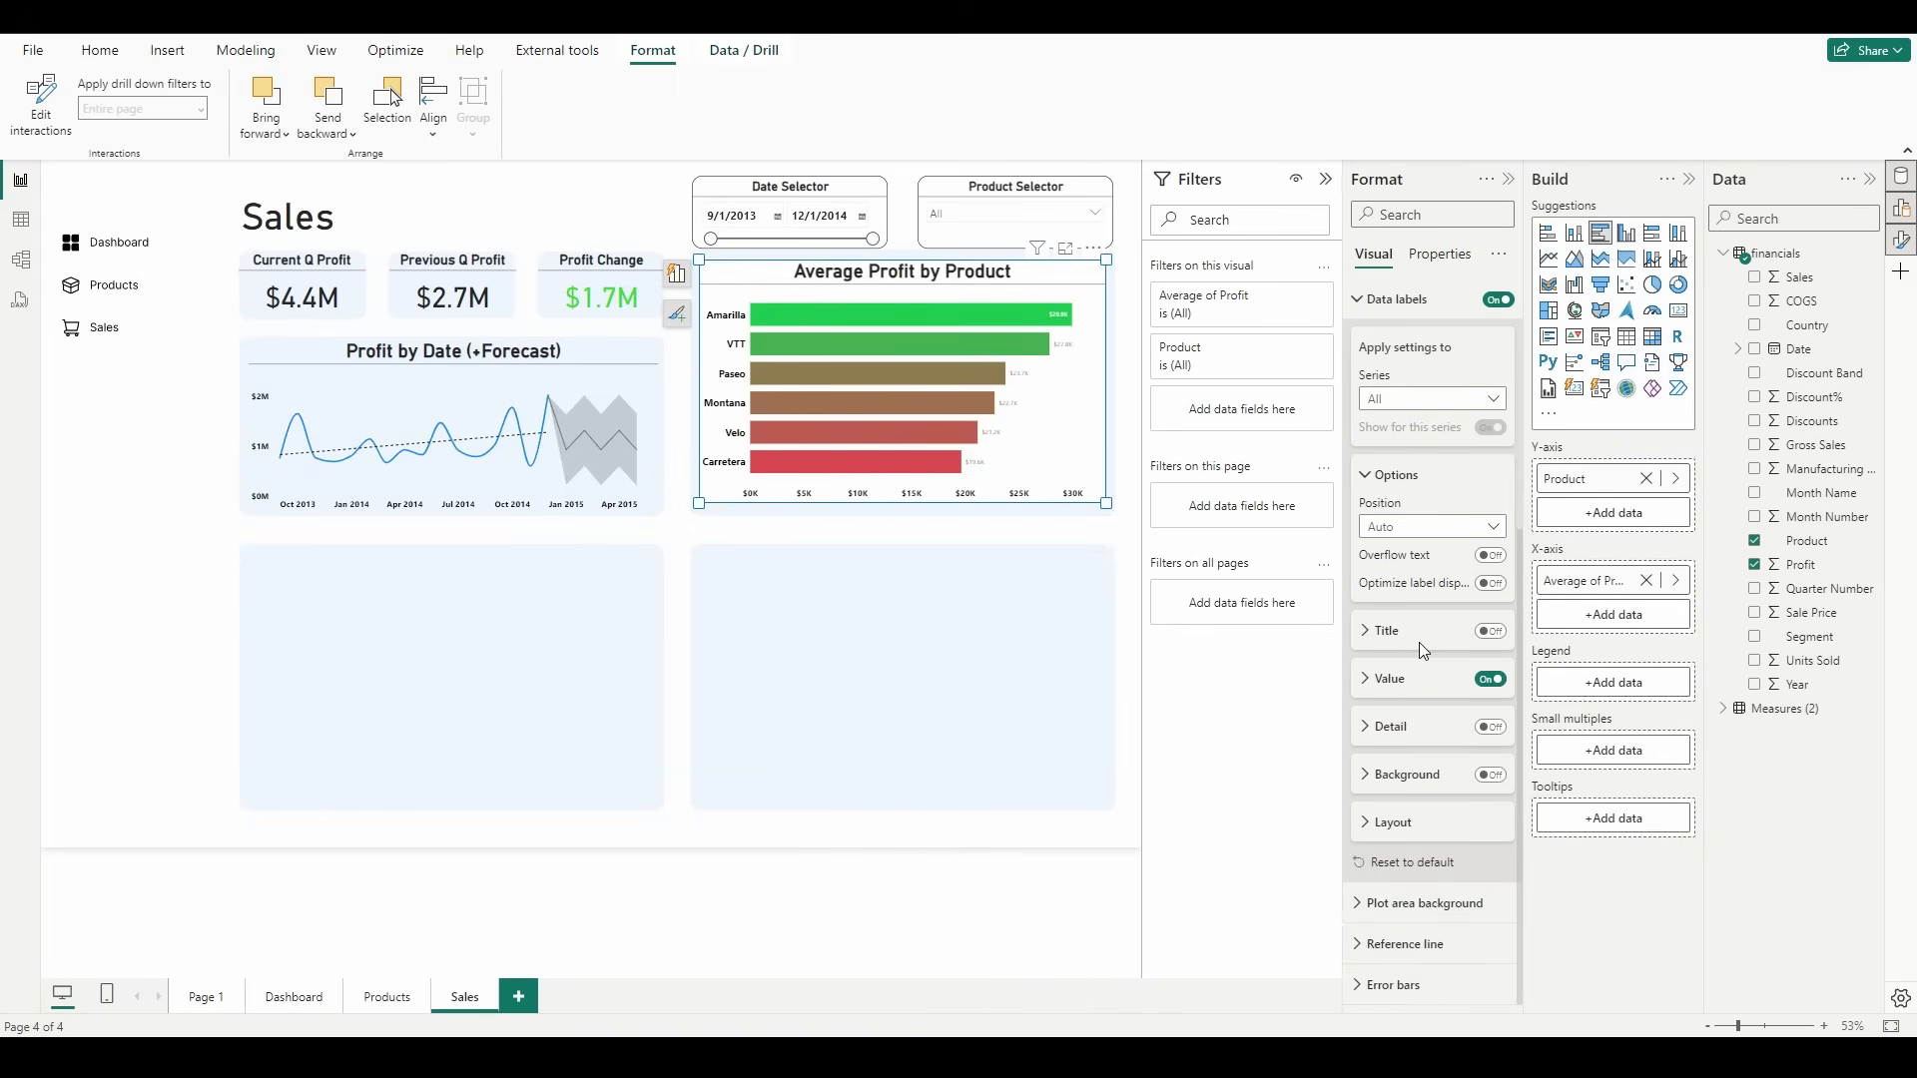
pyautogui.click(1390, 679)
pyautogui.scroll(-2, 1424, 681)
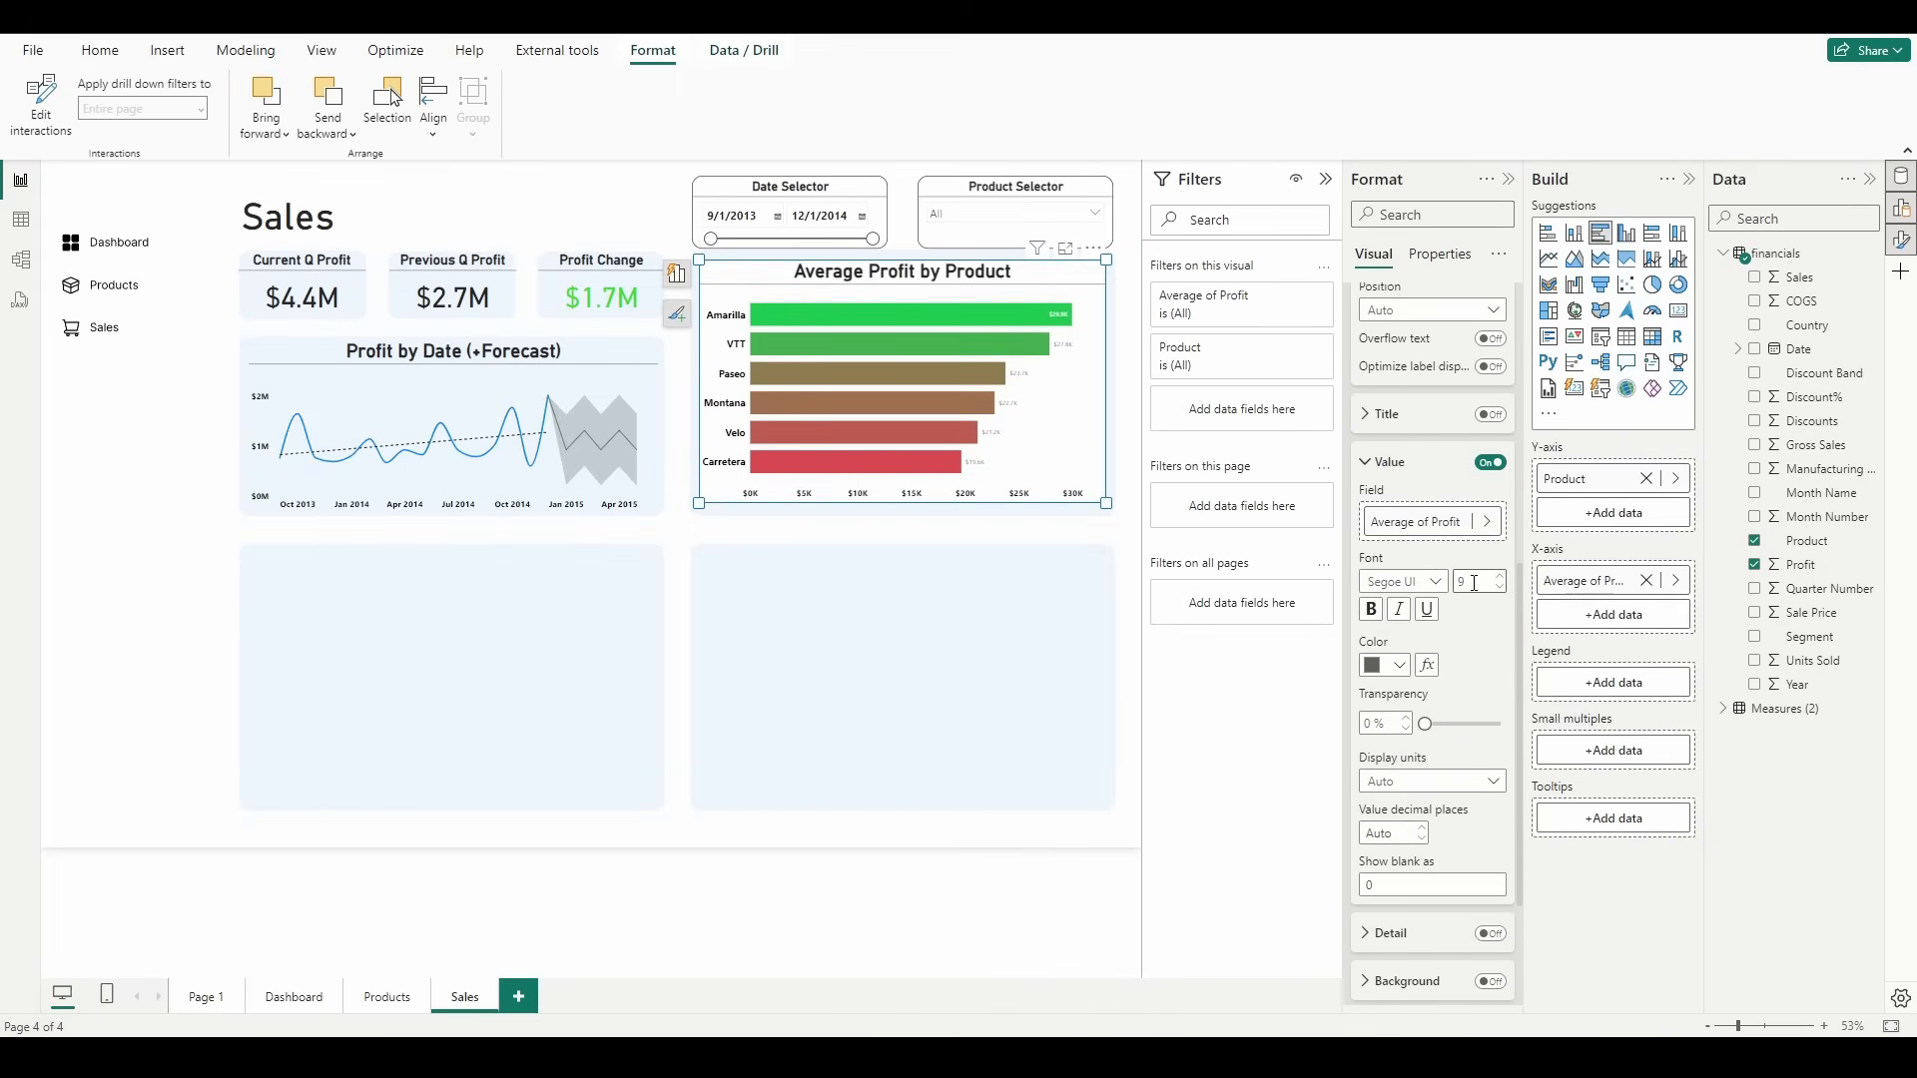
pyautogui.write('12')
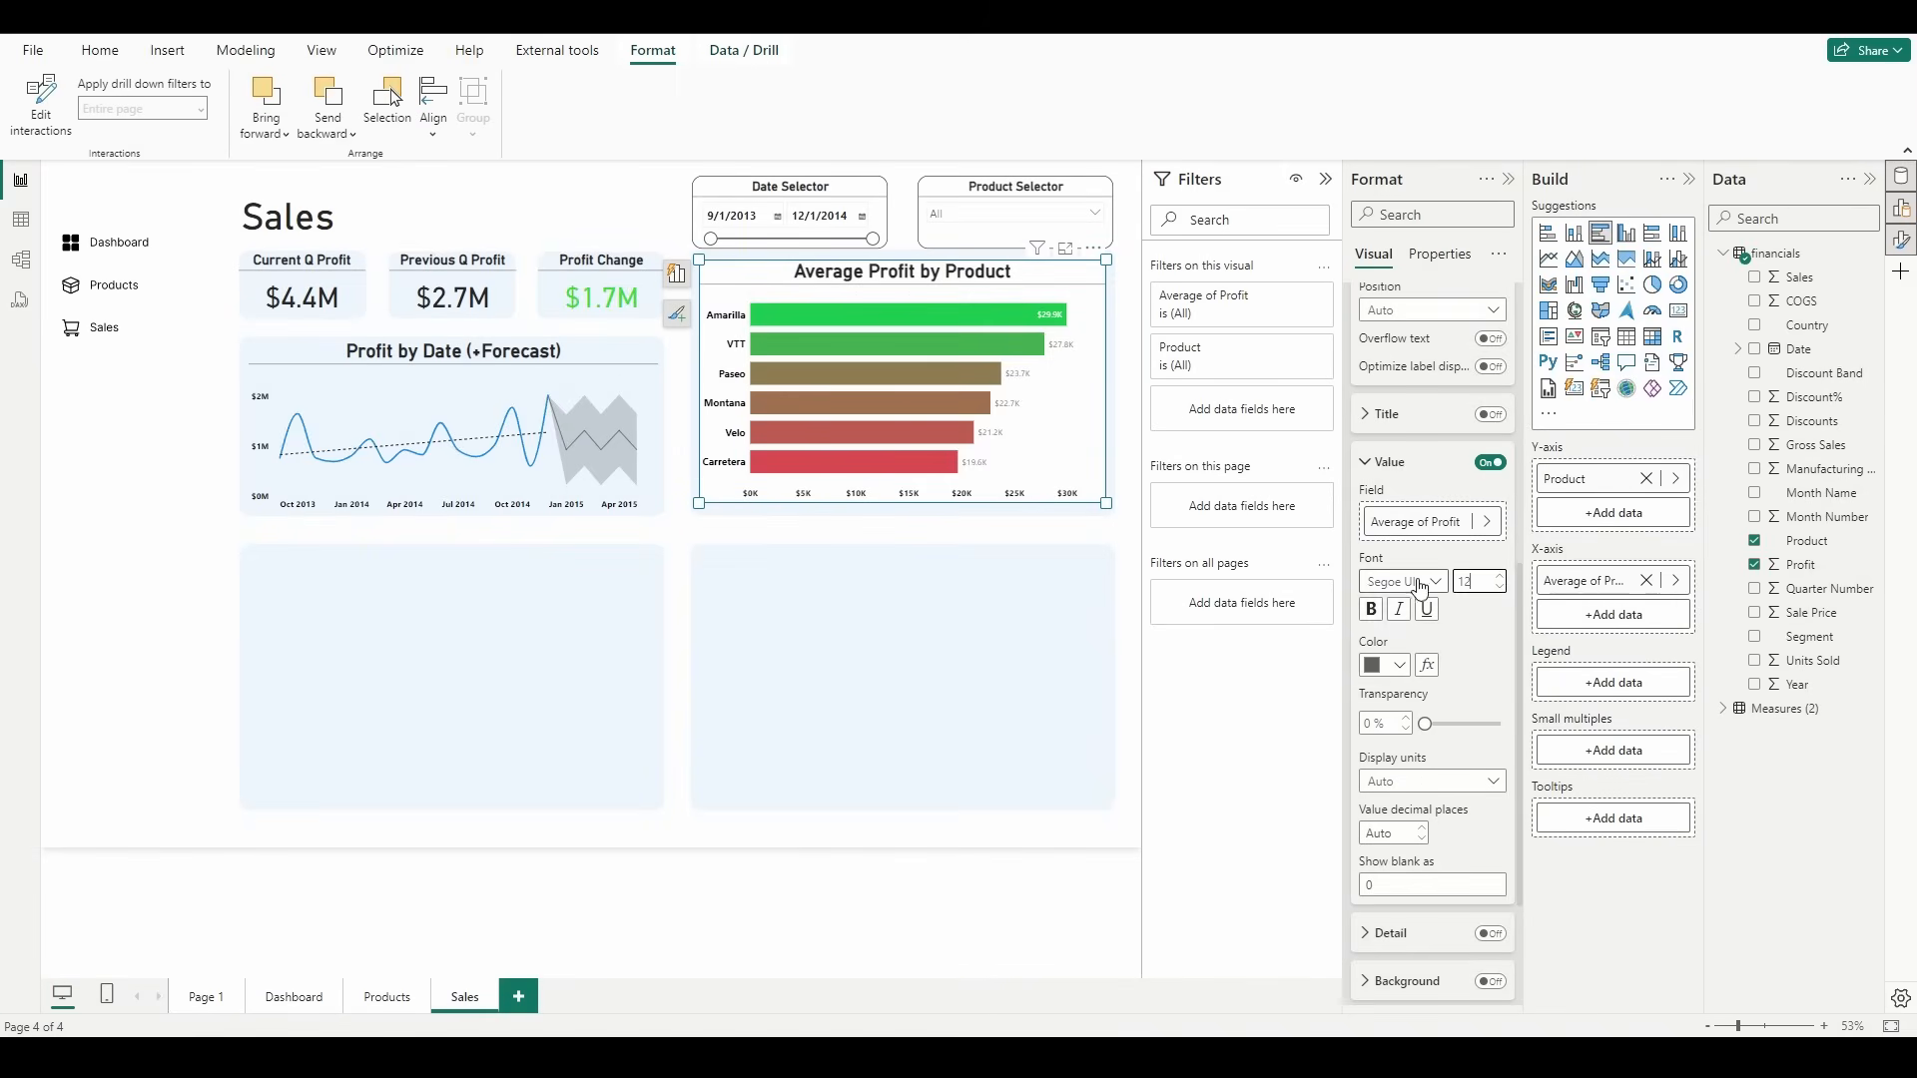
pyautogui.click(1381, 611)
pyautogui.click(1383, 667)
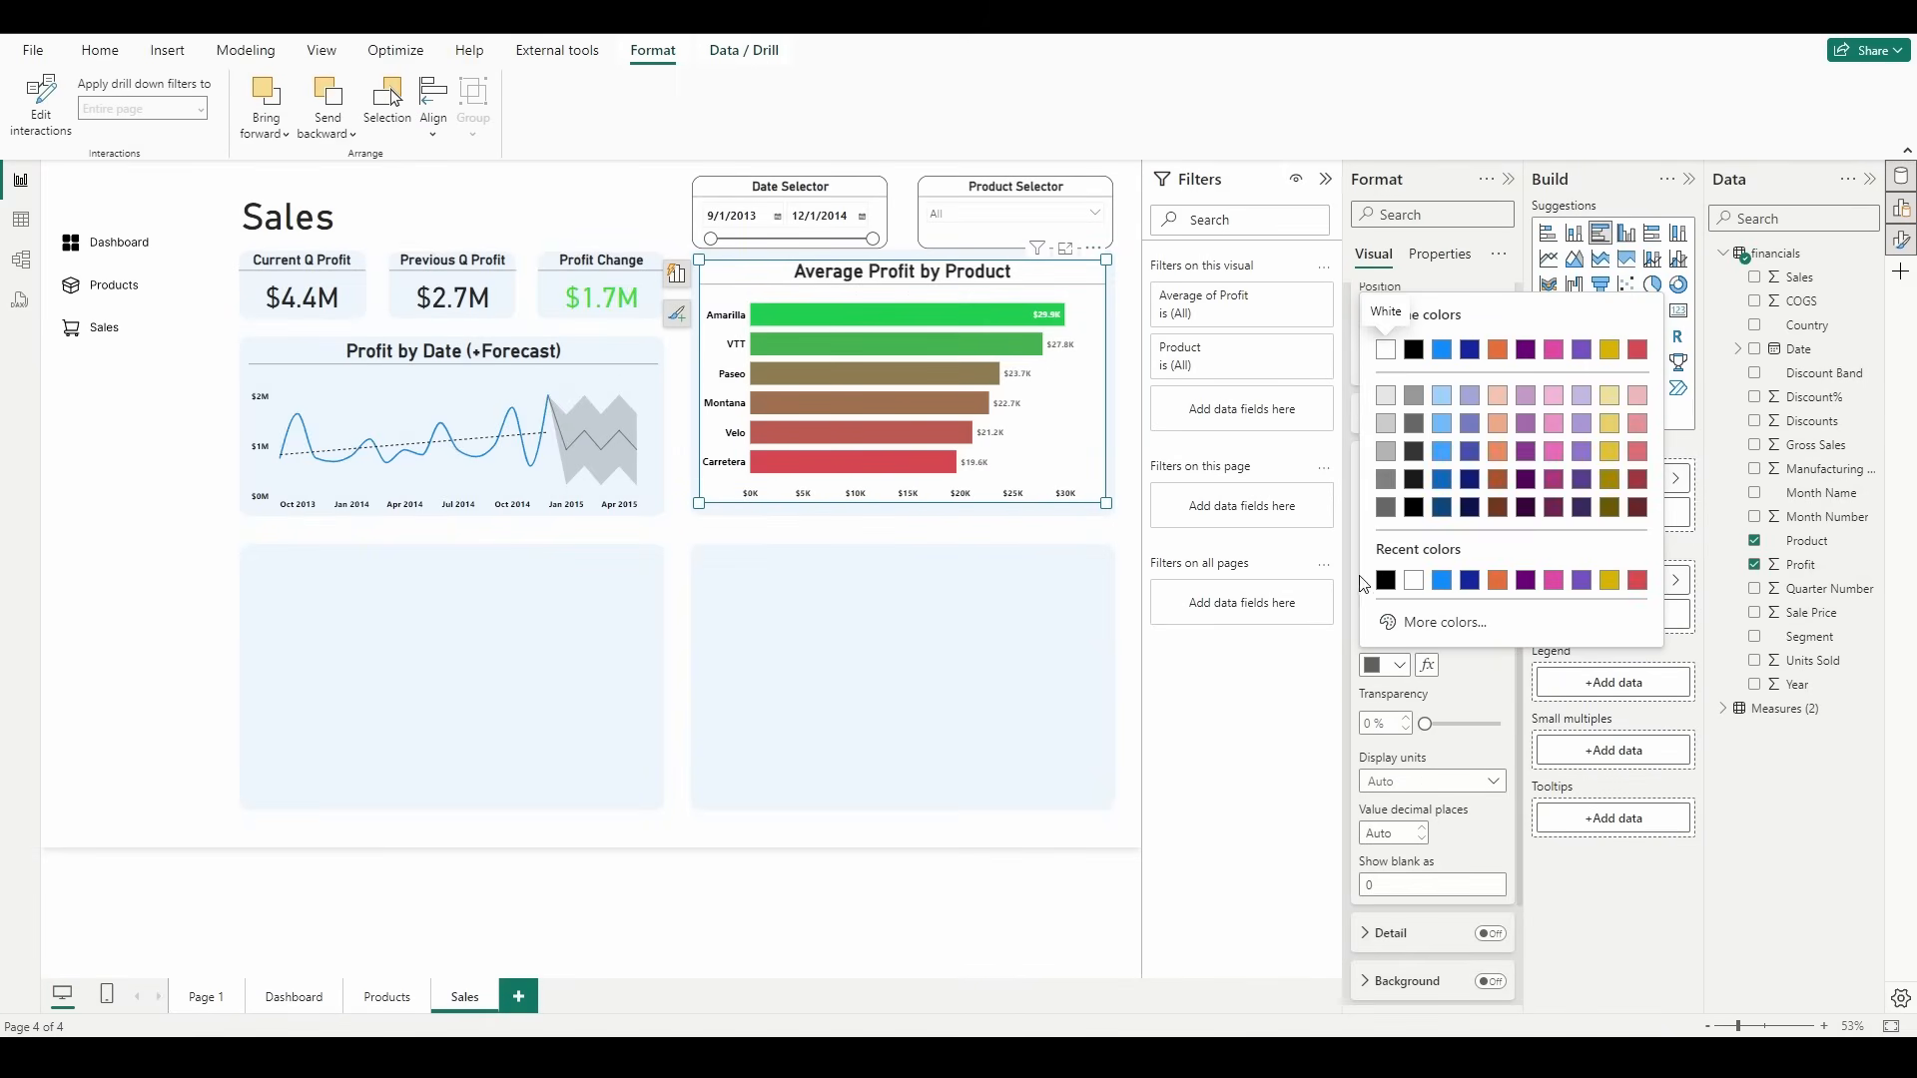
pyautogui.click(1385, 581)
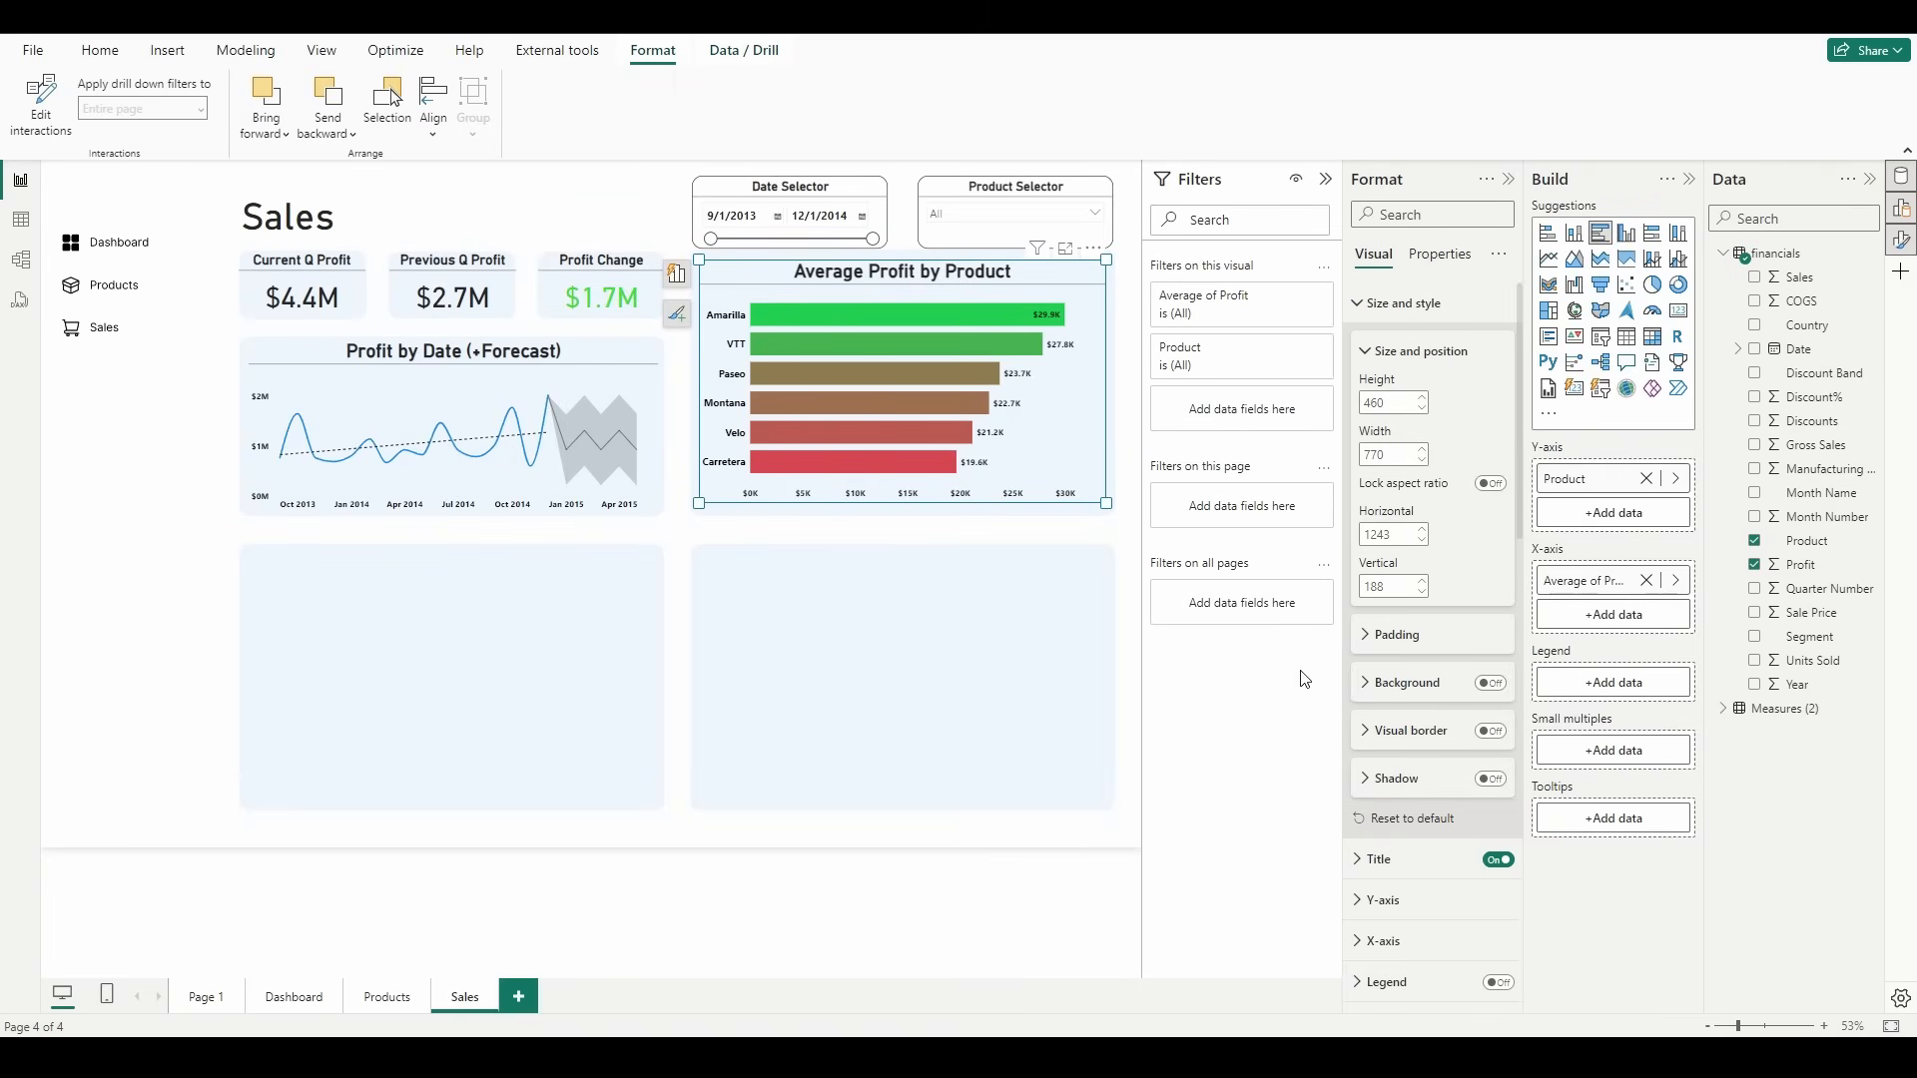
# Step: Insert a table visual and fit it into the empty tile beneath the Profit by Date chart
pyautogui.click(848, 702)
pyautogui.click(1629, 345)
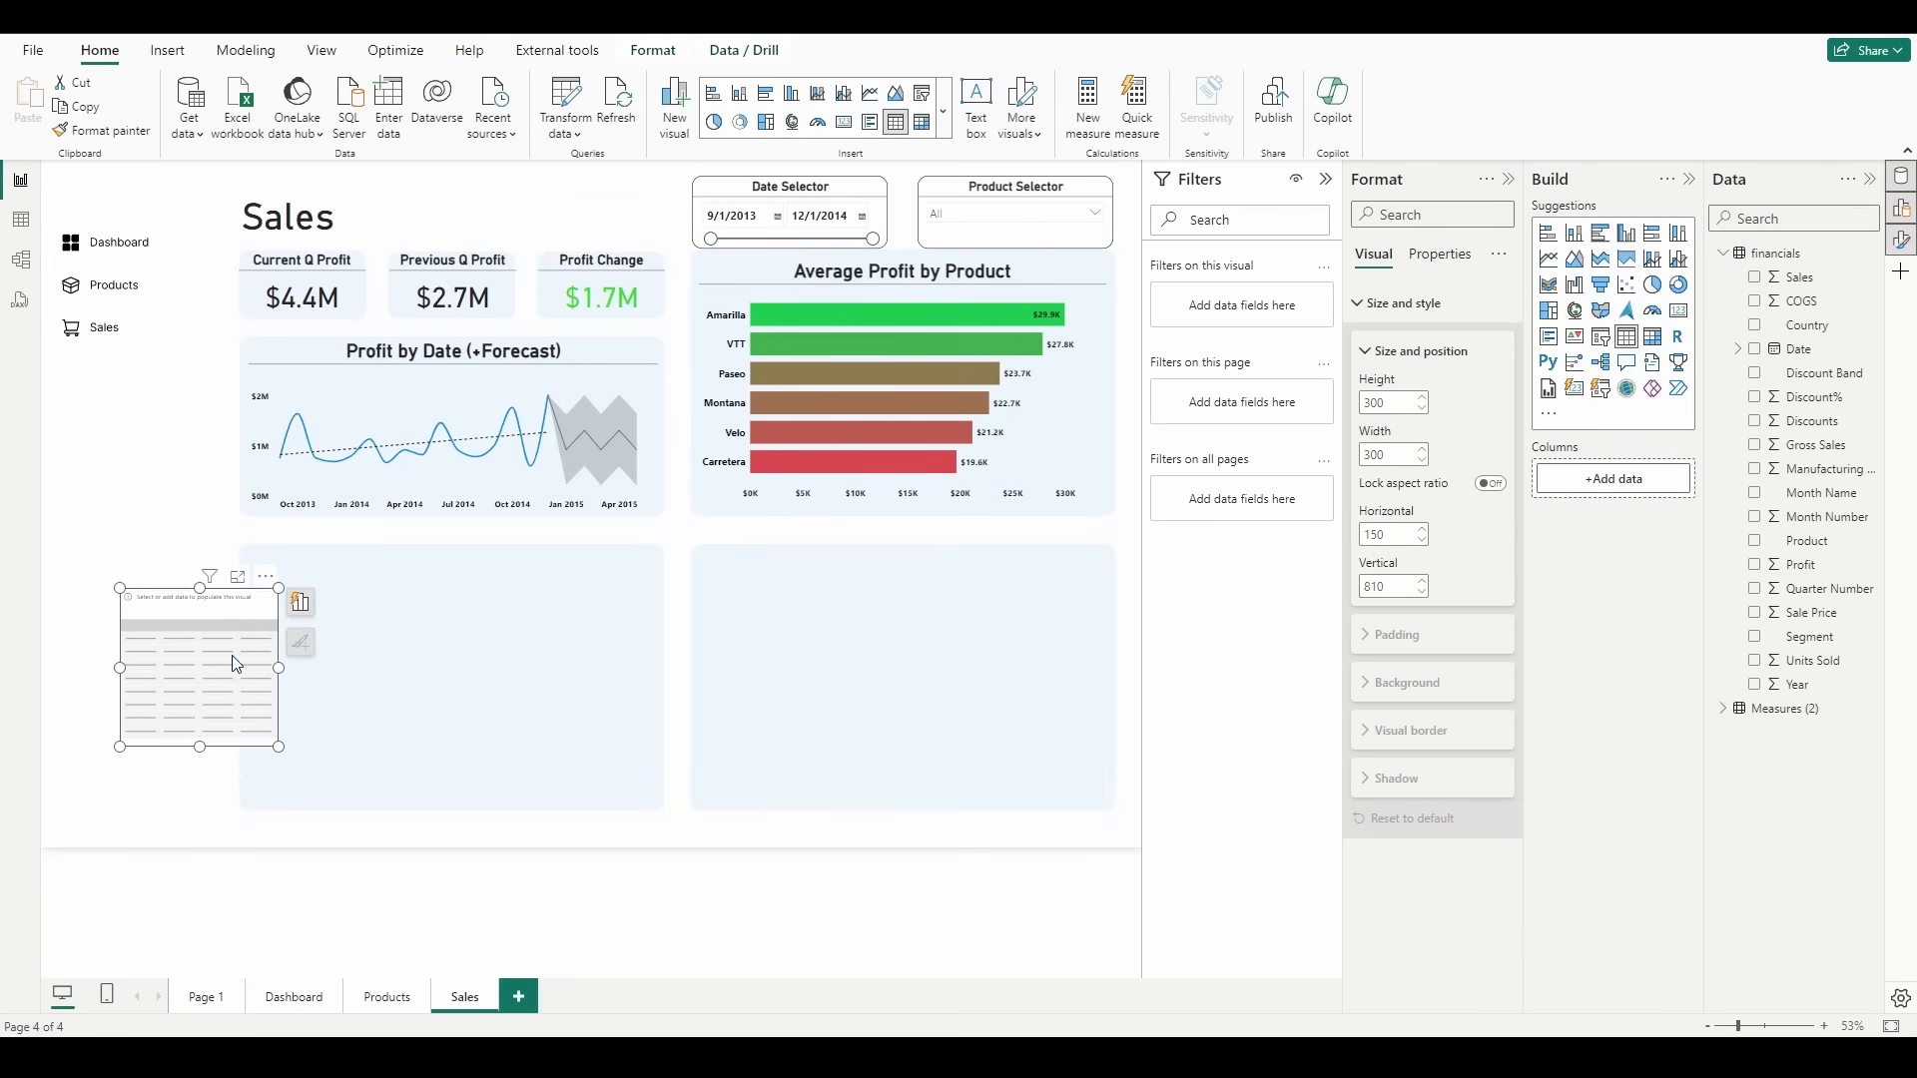
pyautogui.moveTo(196, 669); pyautogui.dragTo(345, 636)
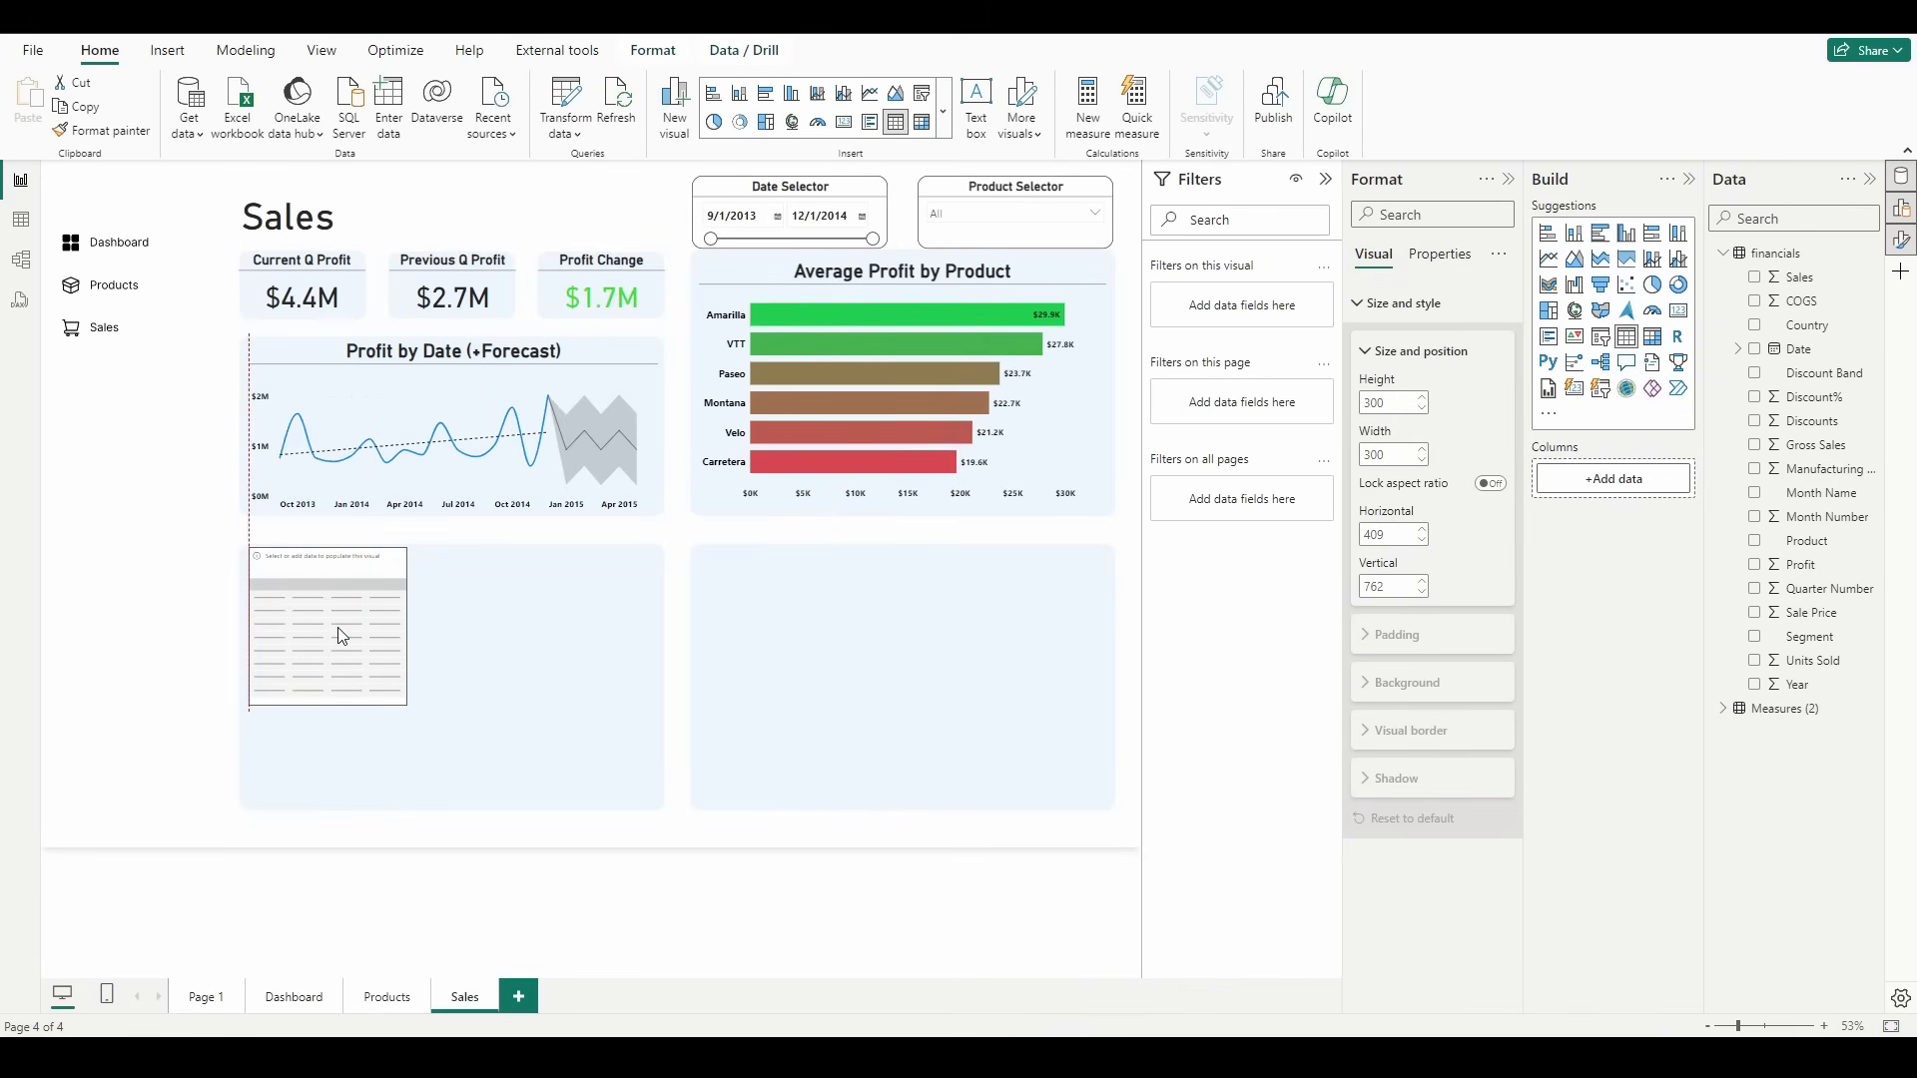
pyautogui.moveTo(407, 706); pyautogui.dragTo(658, 803)
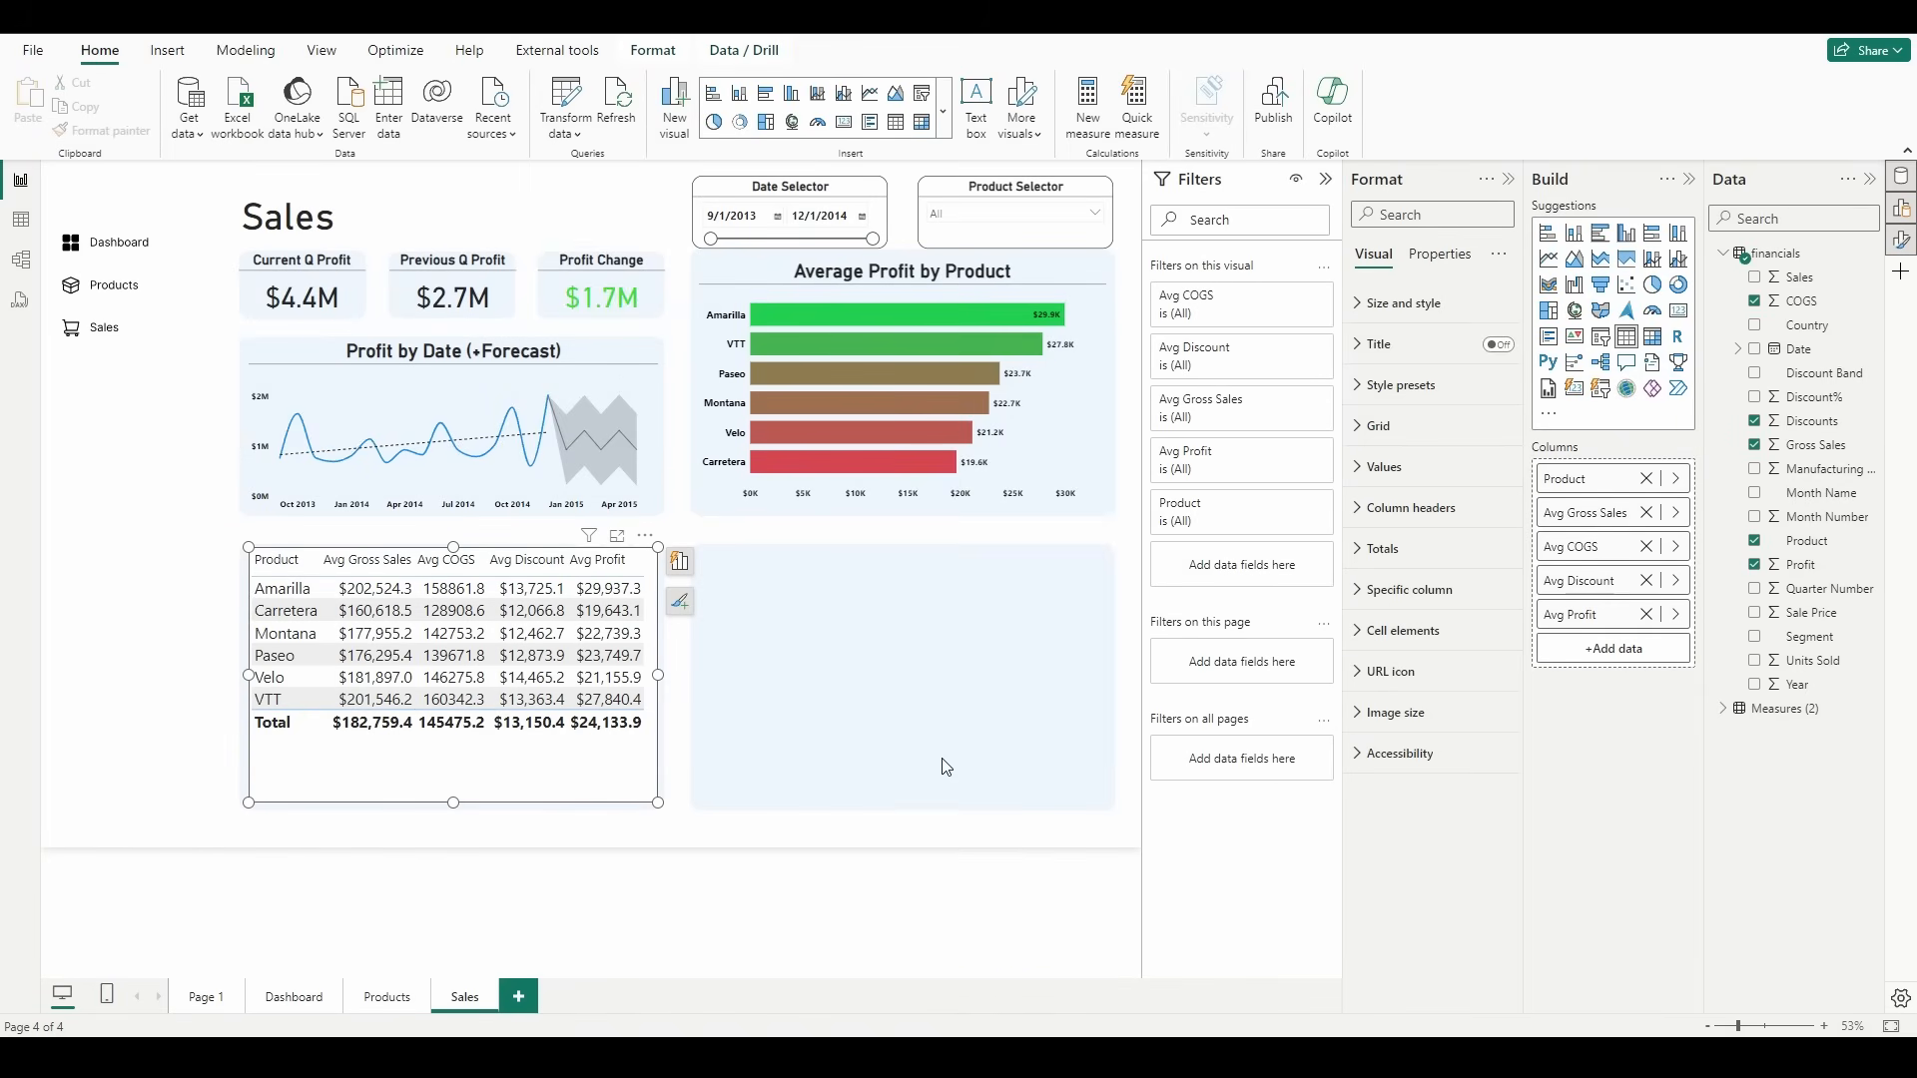
# Step: Turn on background color formatting for the table's Avg Gross Sales values and review its gradient settings without changing them
pyautogui.click(1395, 632)
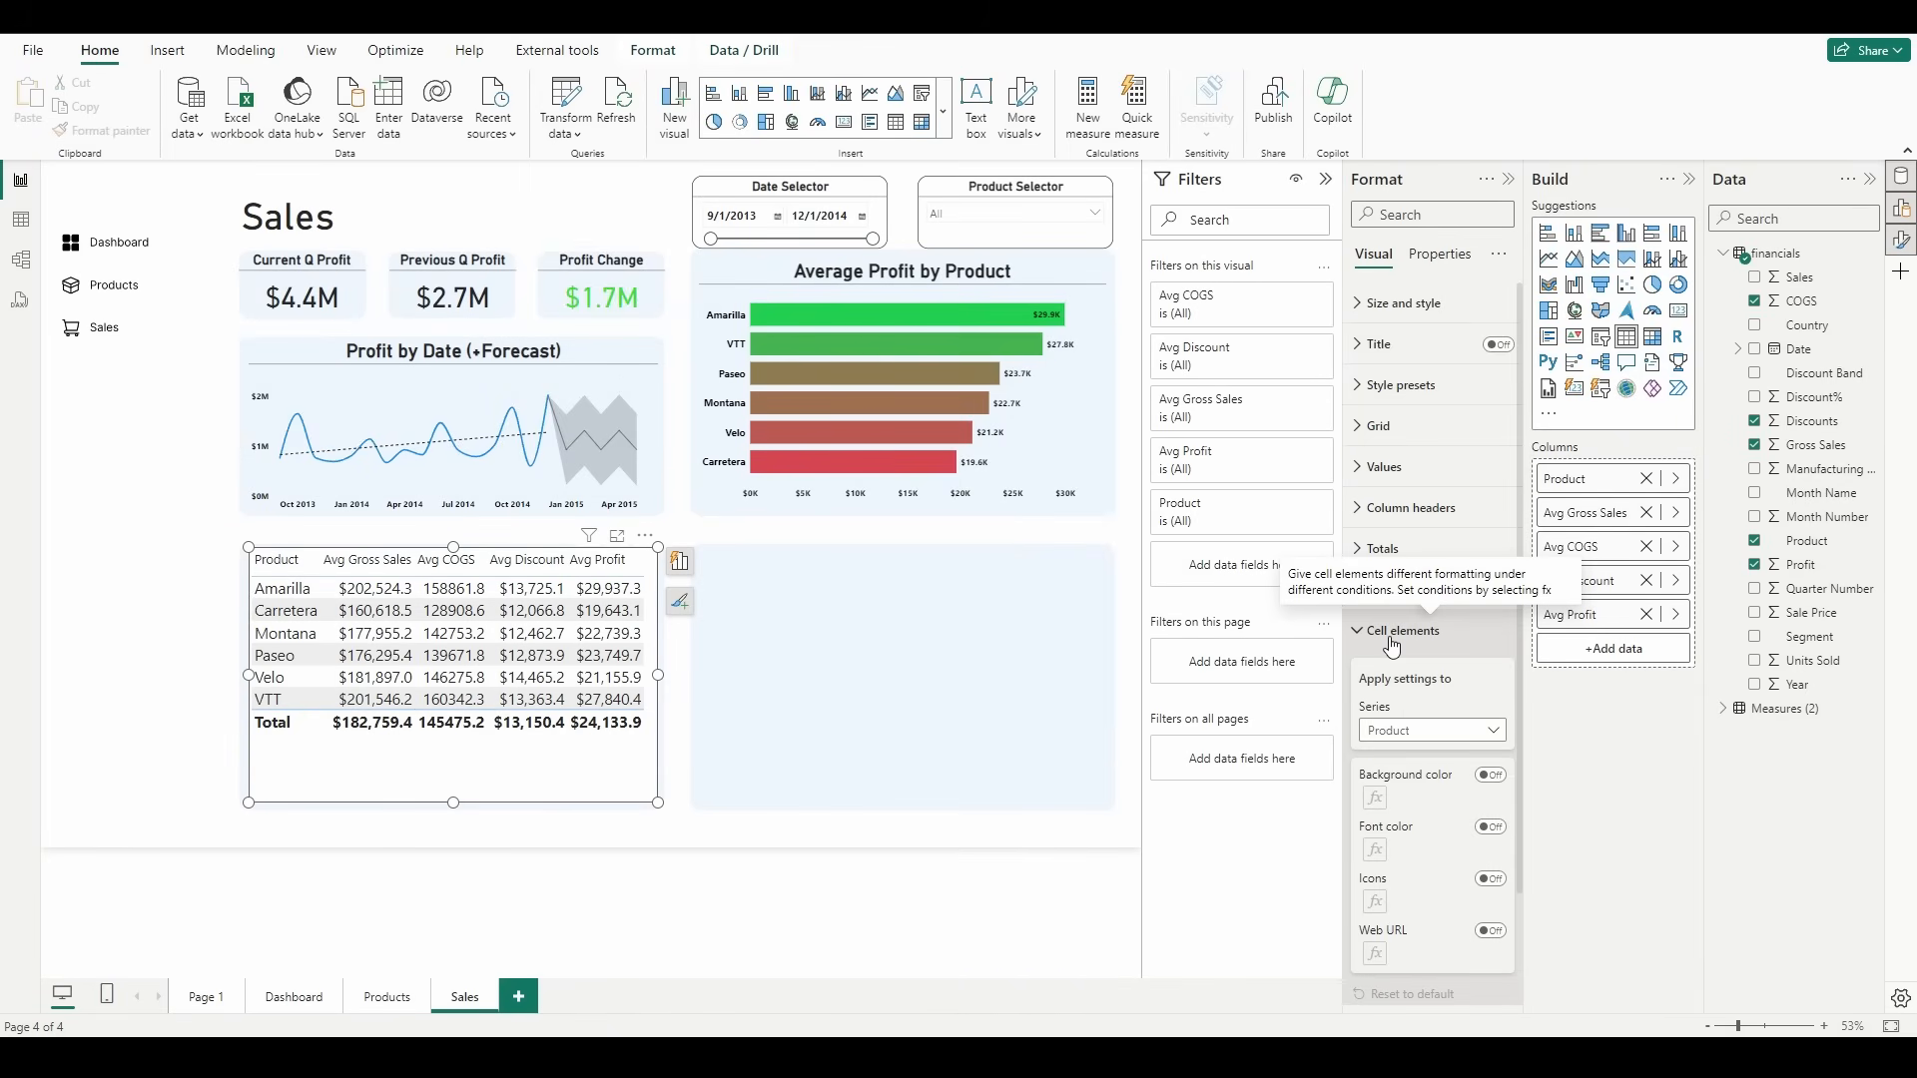
pyautogui.click(1410, 732)
pyautogui.click(1412, 777)
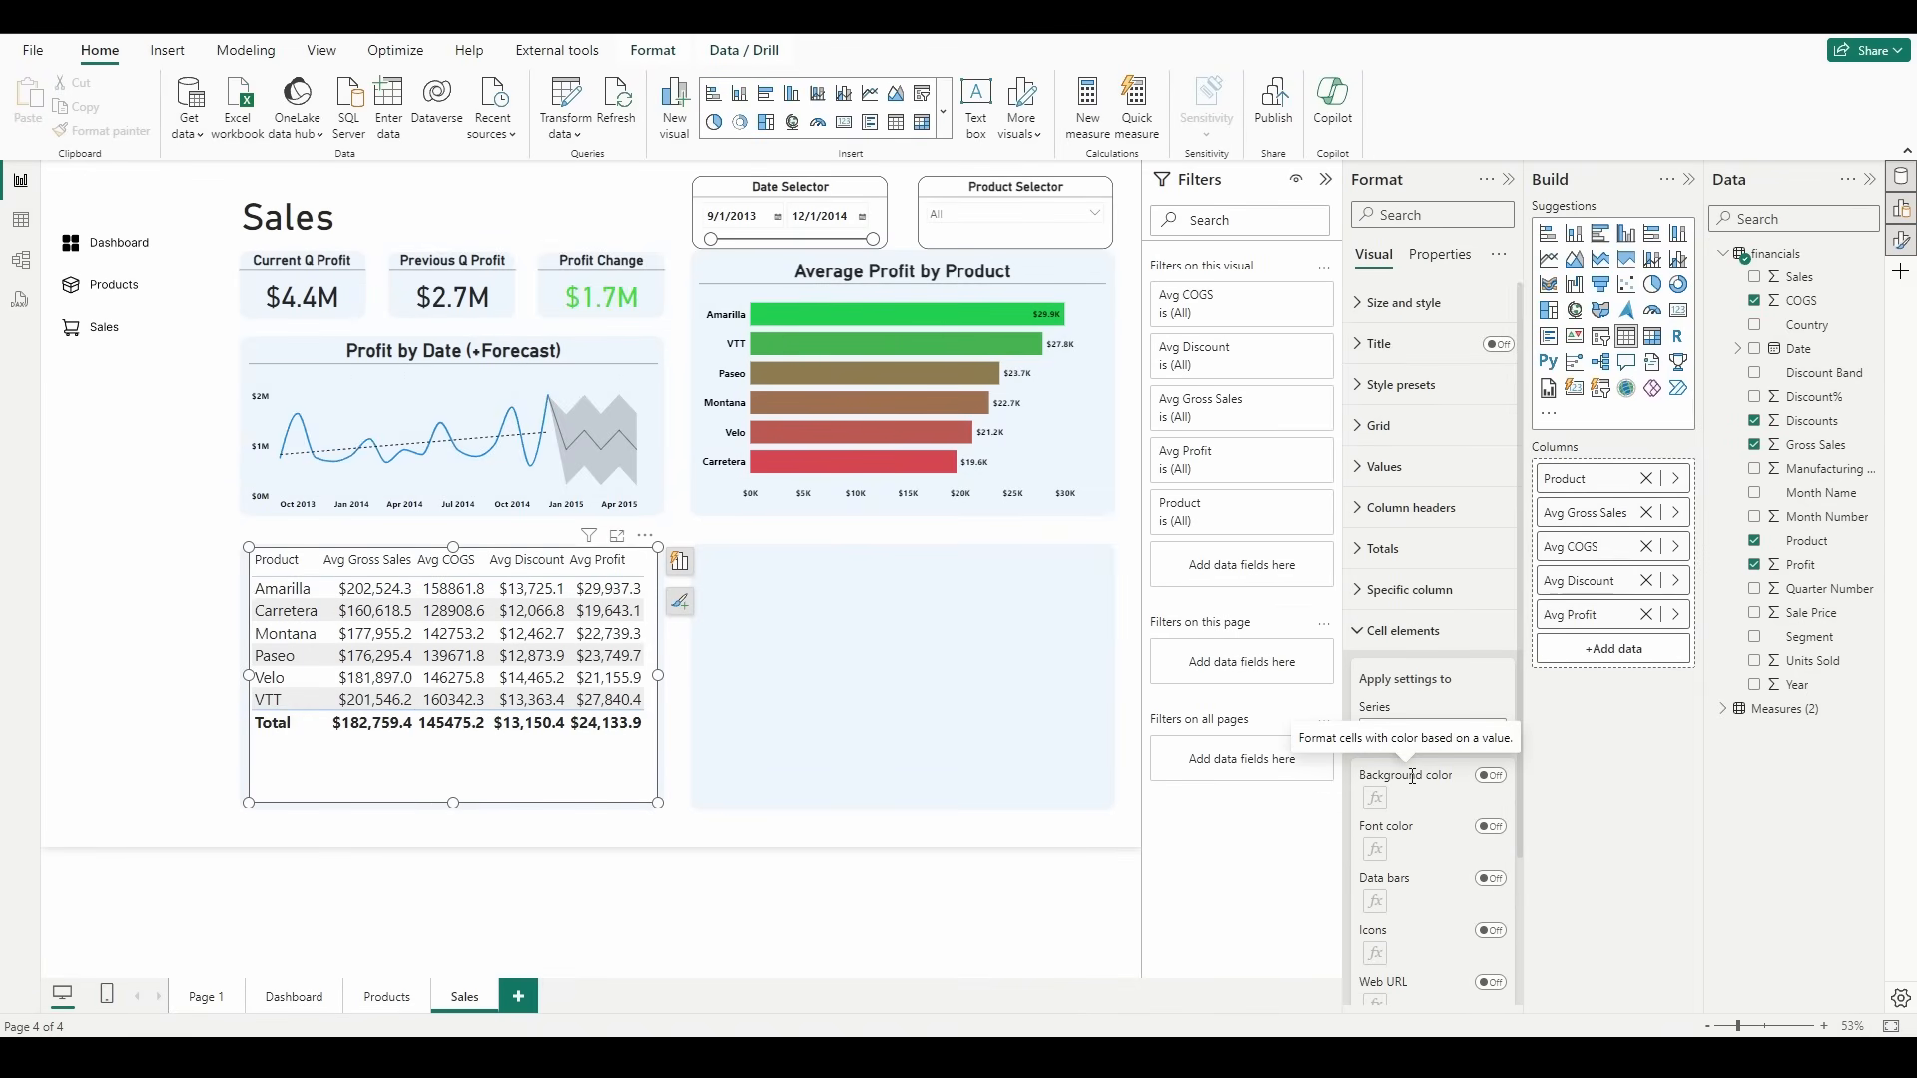
pyautogui.click(1490, 775)
pyautogui.click(1374, 798)
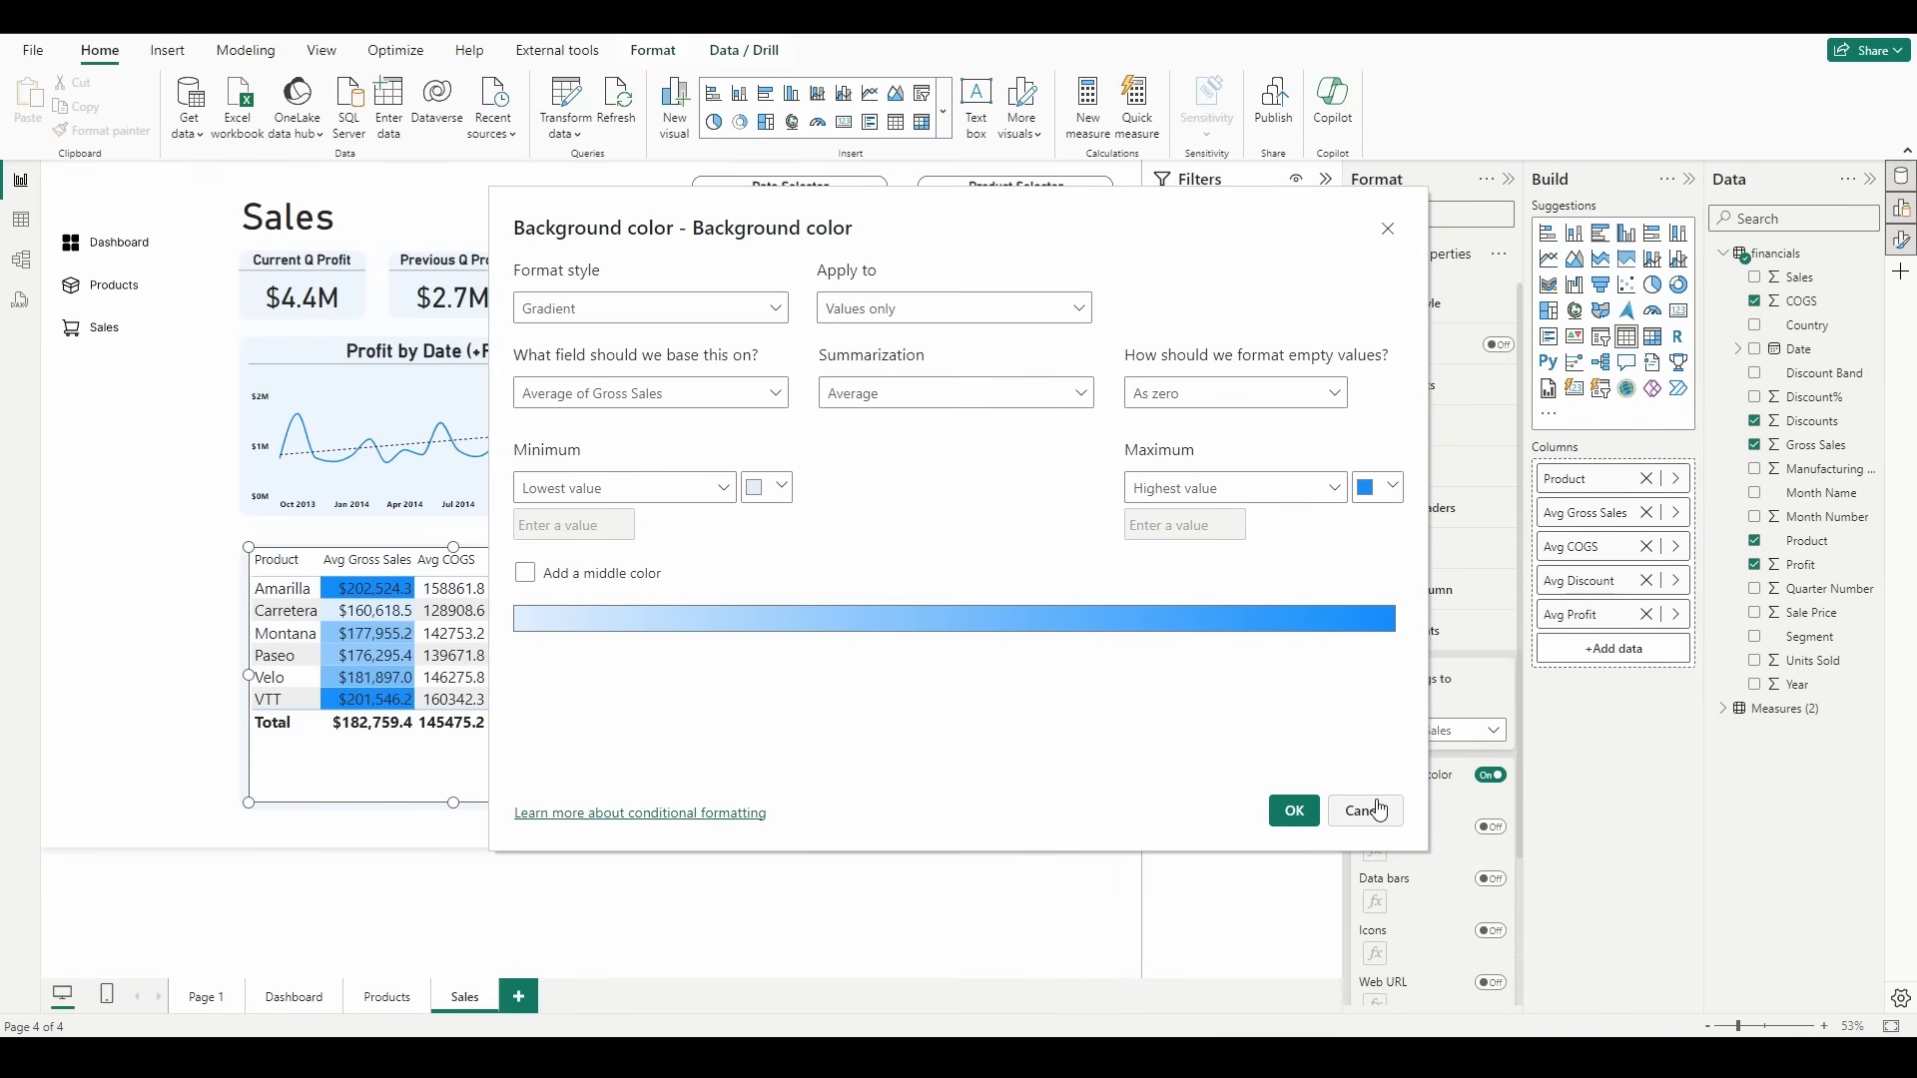
pyautogui.click(1378, 809)
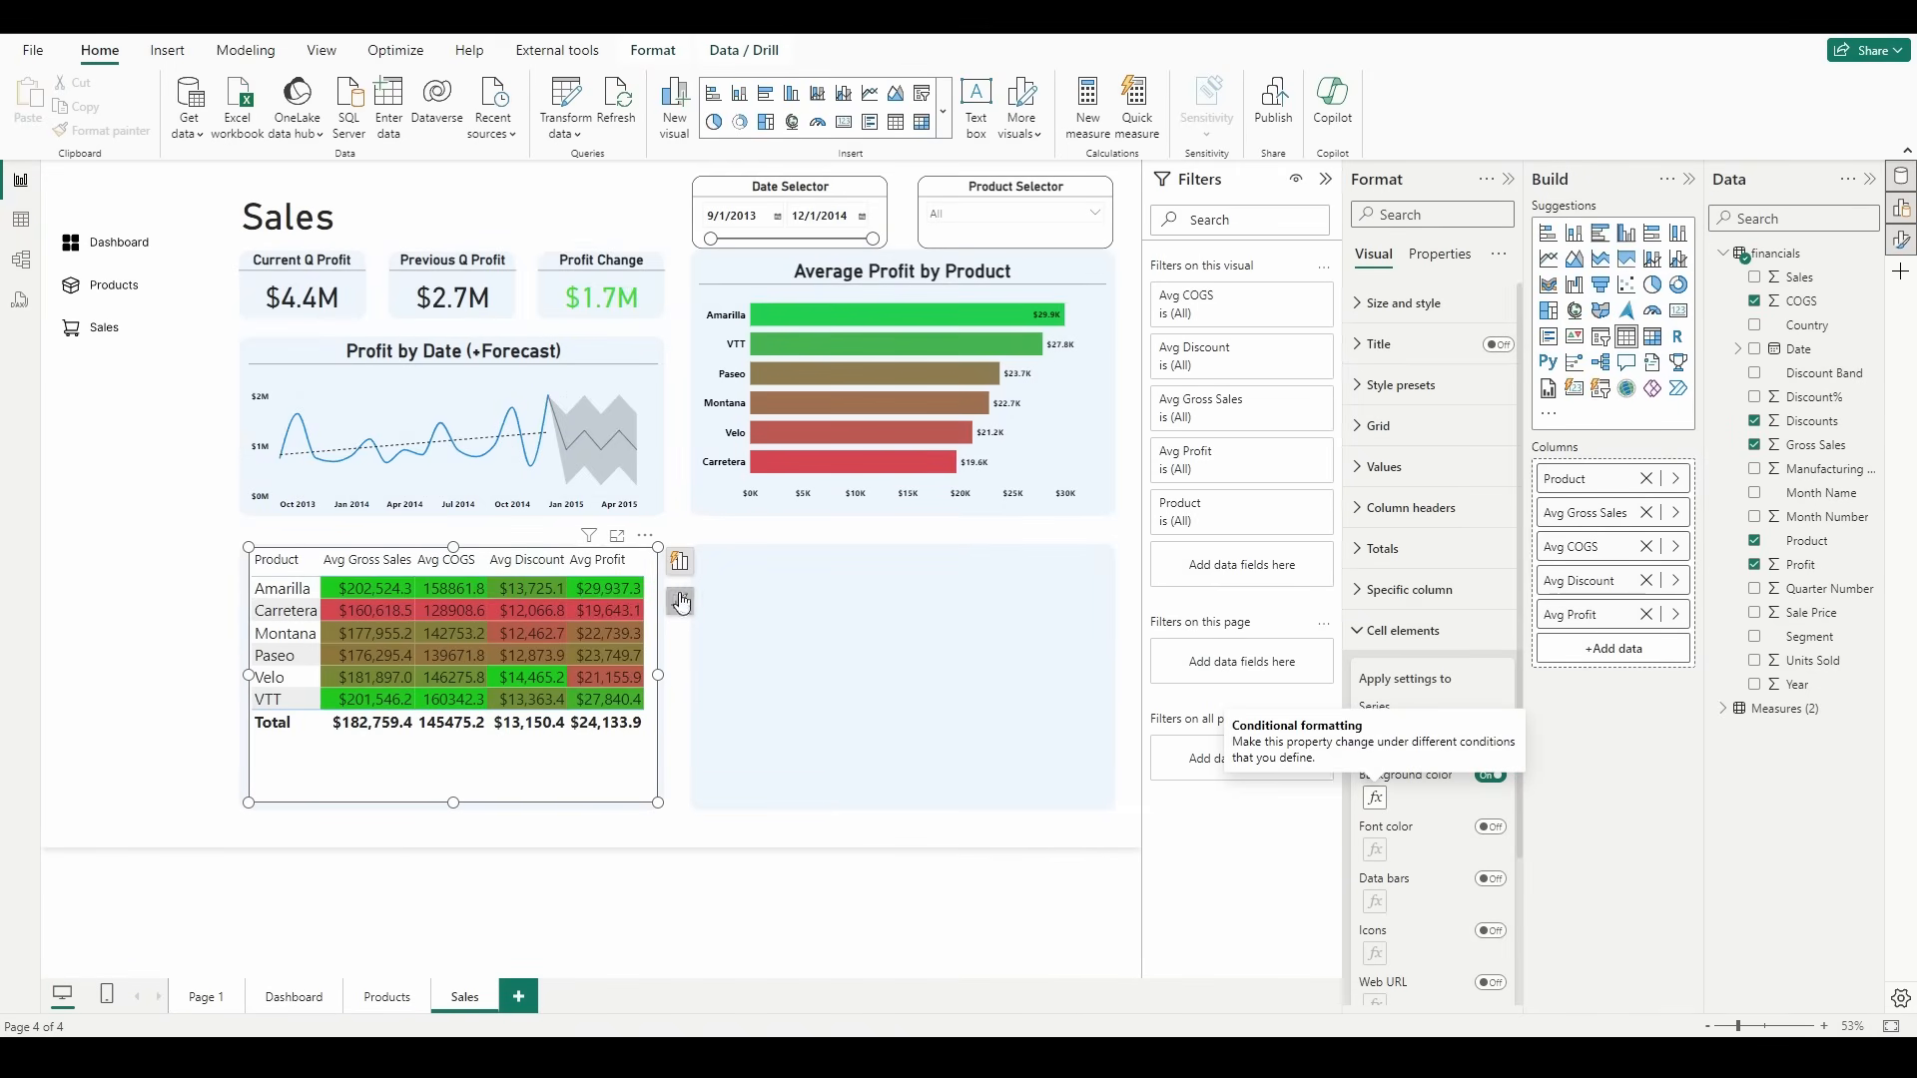
# Step: Sort the product table by Avg Profit in descending order
pyautogui.click(616, 565)
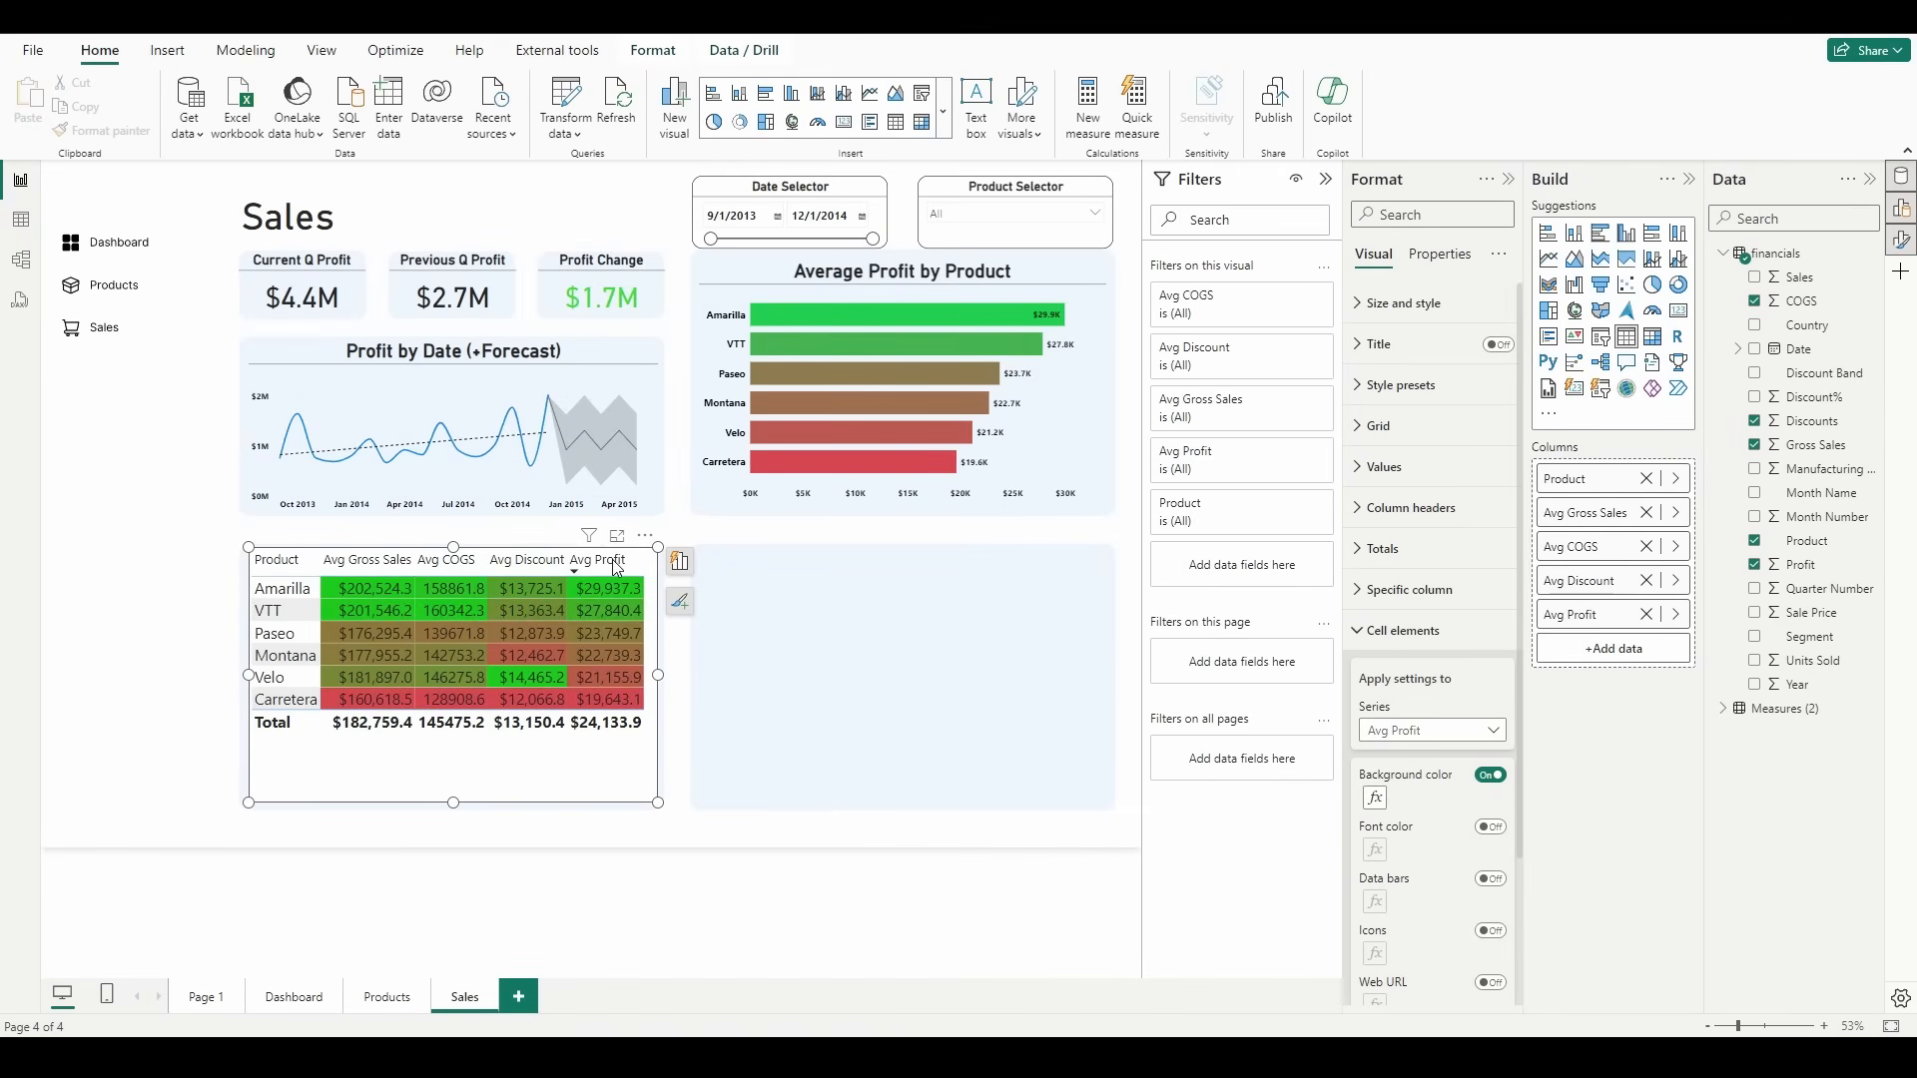
pyautogui.click(616, 565)
pyautogui.click(616, 565)
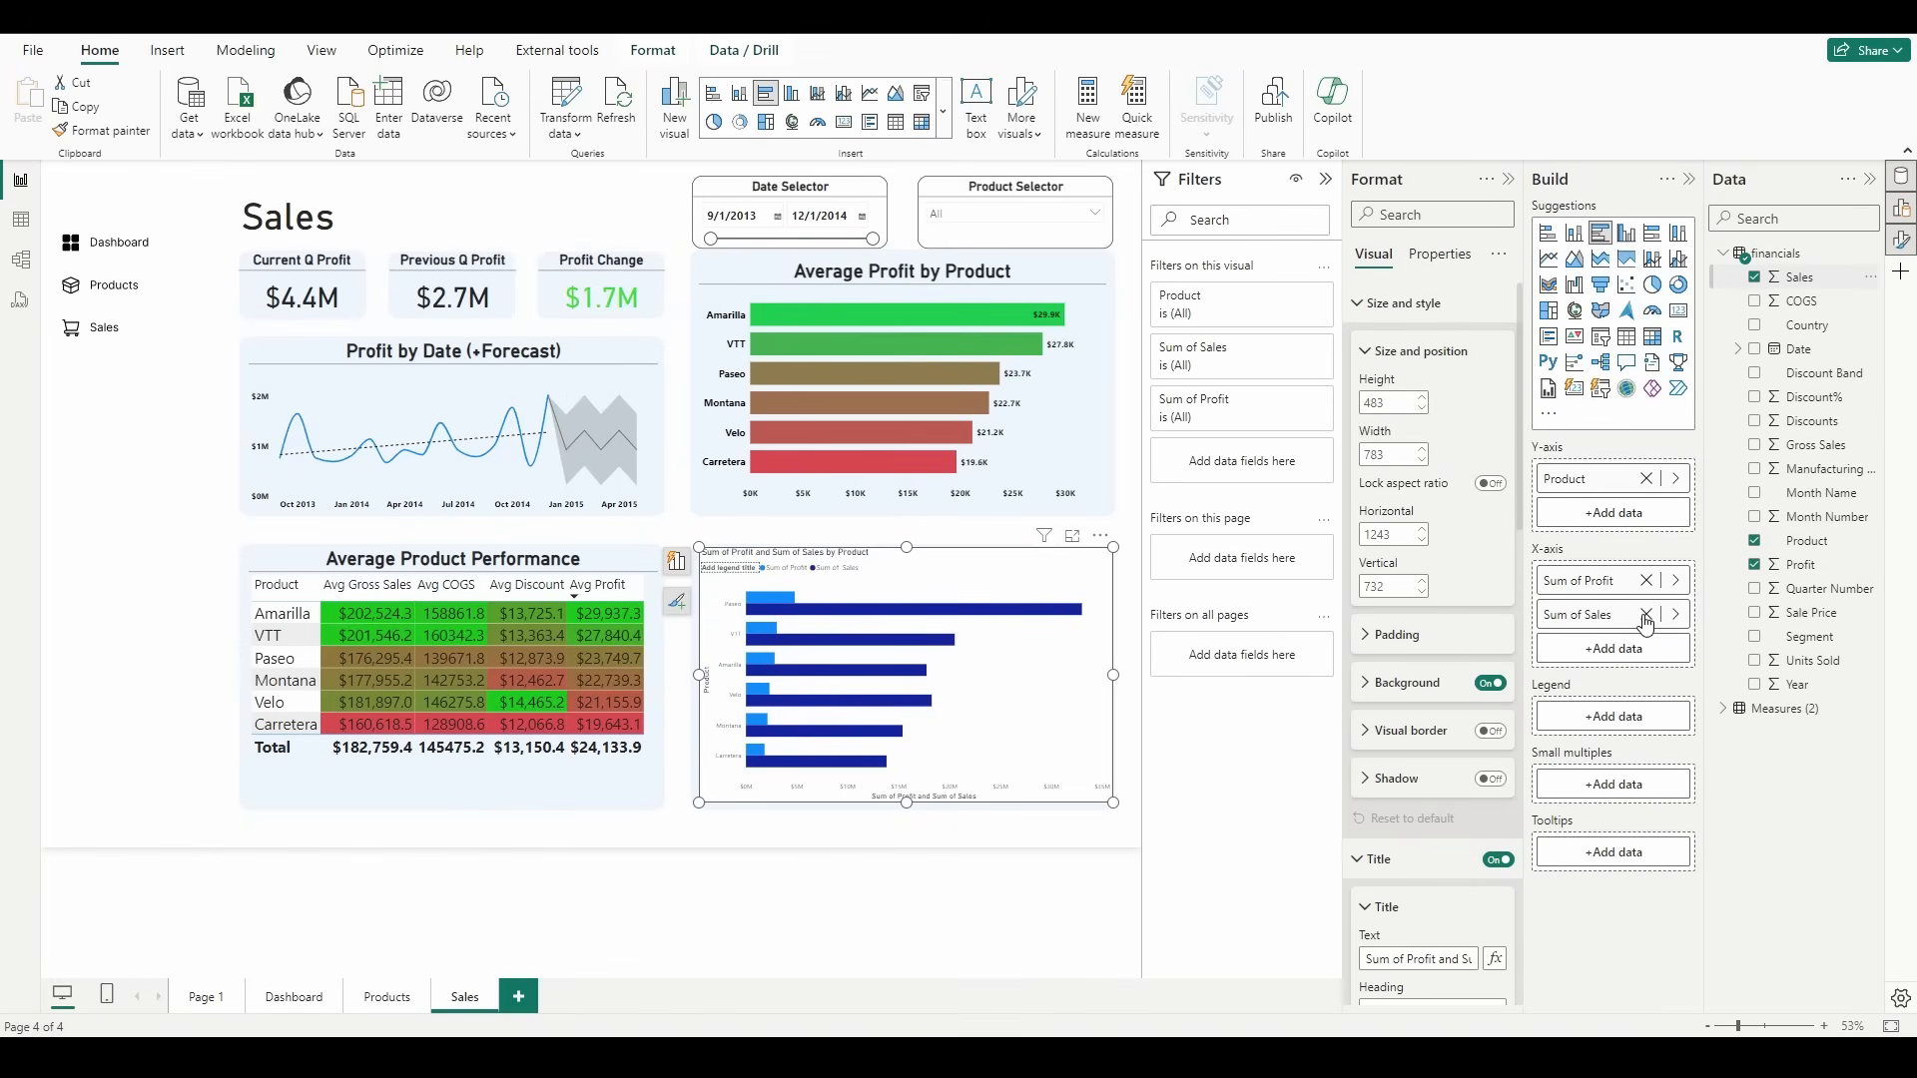
pyautogui.click(1101, 537)
pyautogui.moveTo(1178, 654)
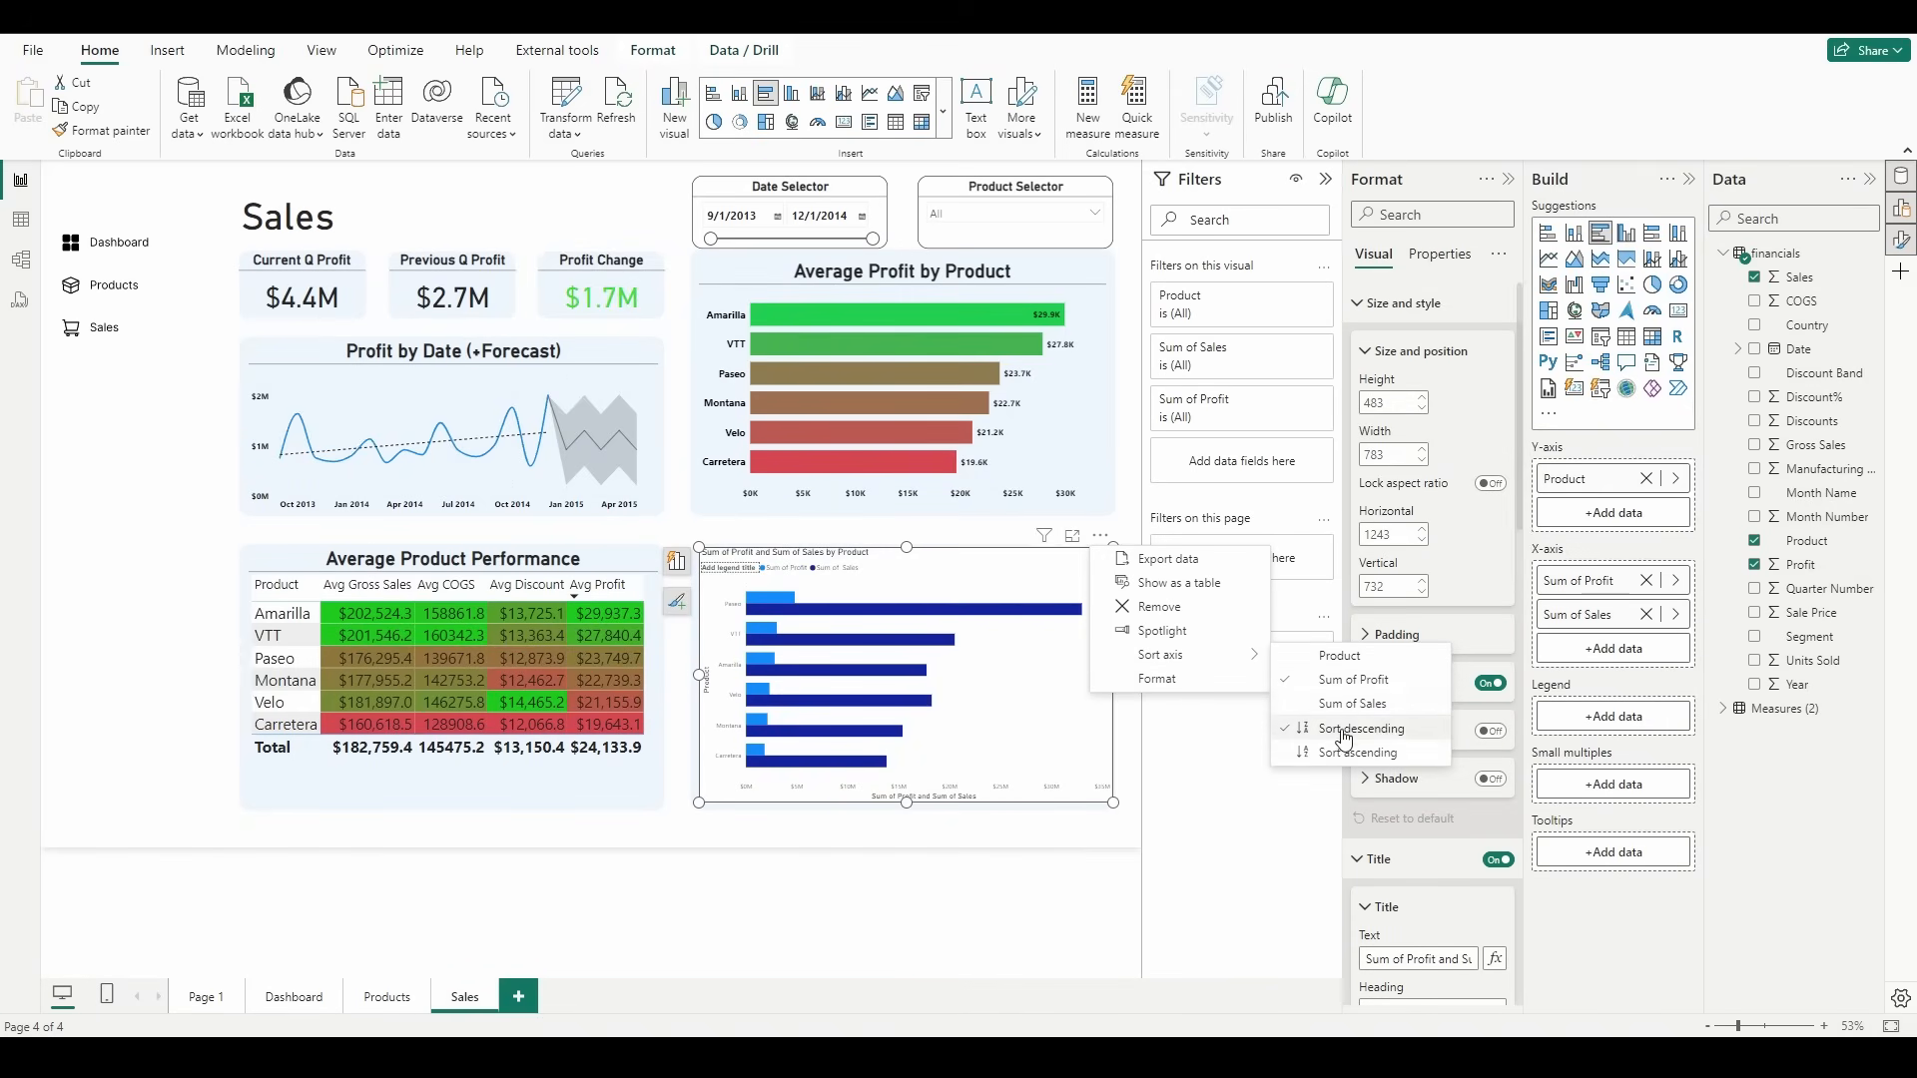
pyautogui.click(1302, 795)
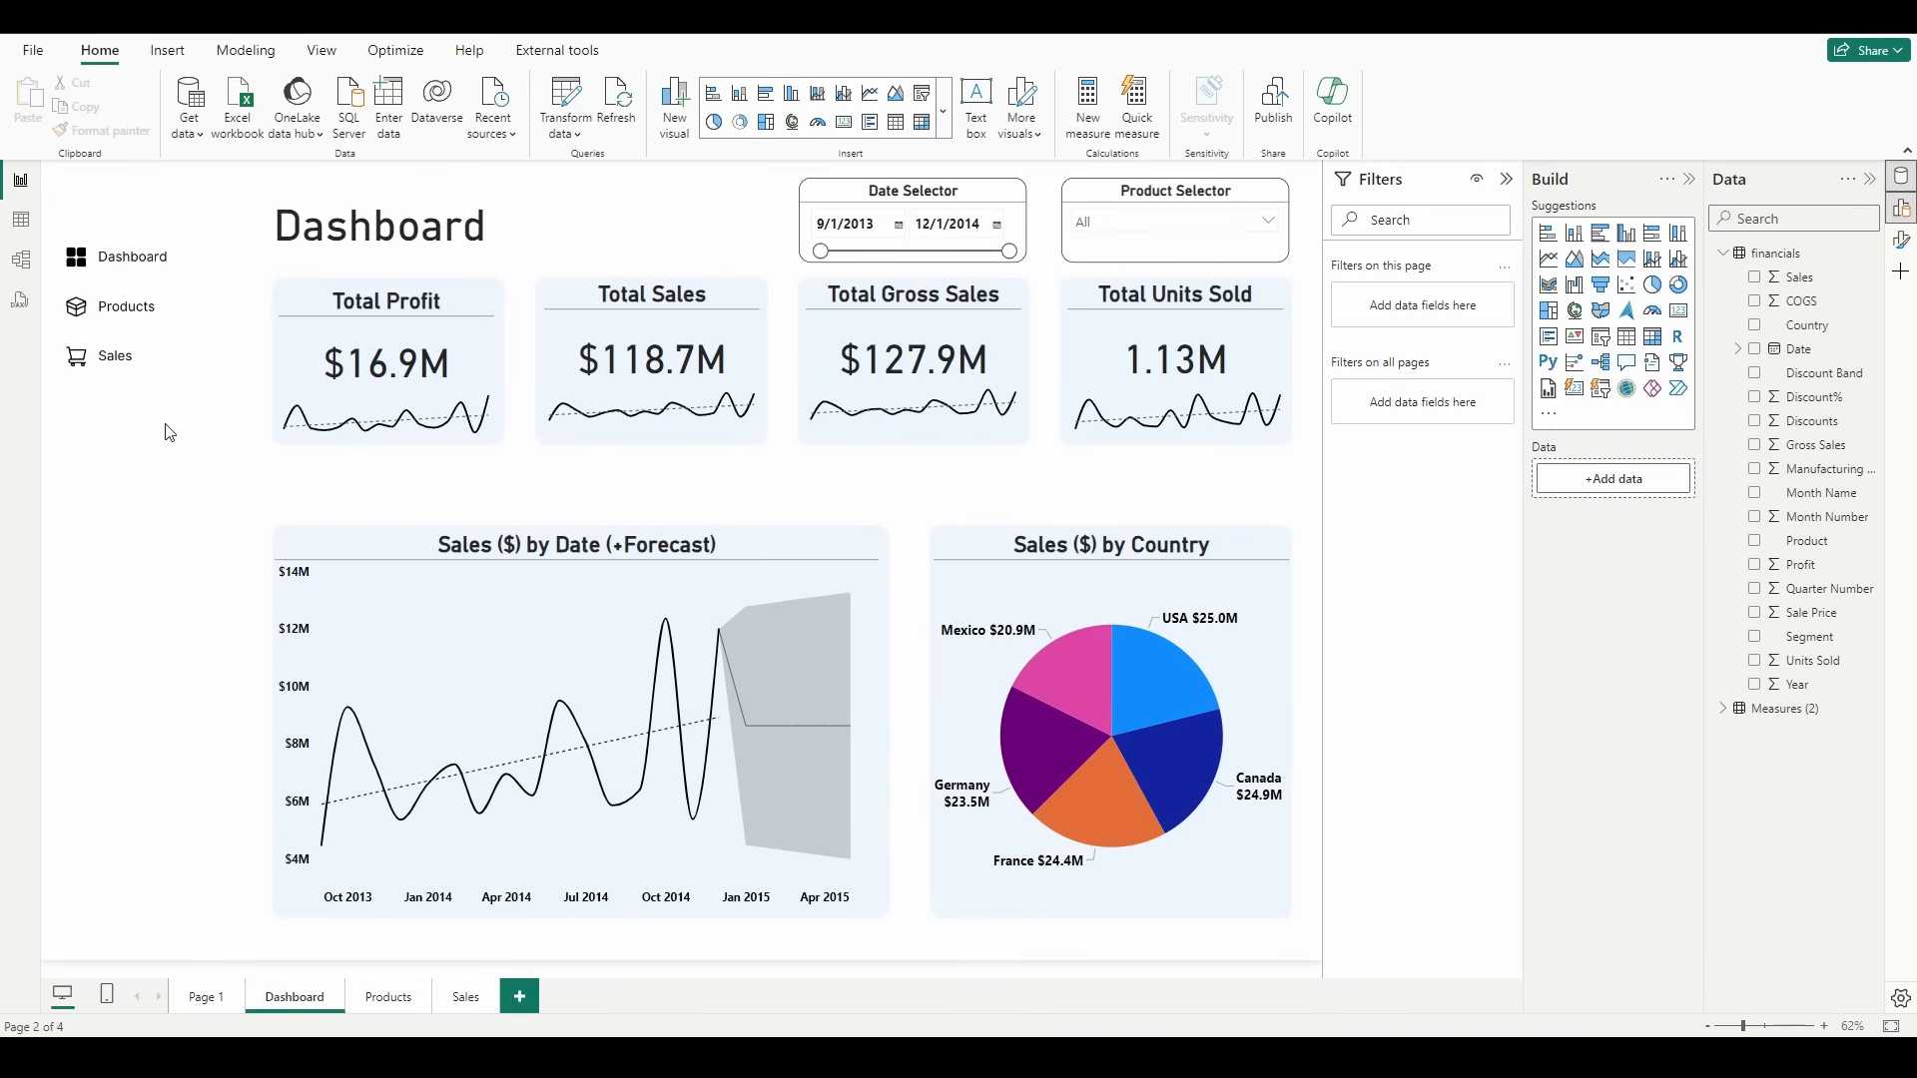
# Step: Insert a blank button on the Dashboard page and fit it over the Products navigation label
pyautogui.click(170, 52)
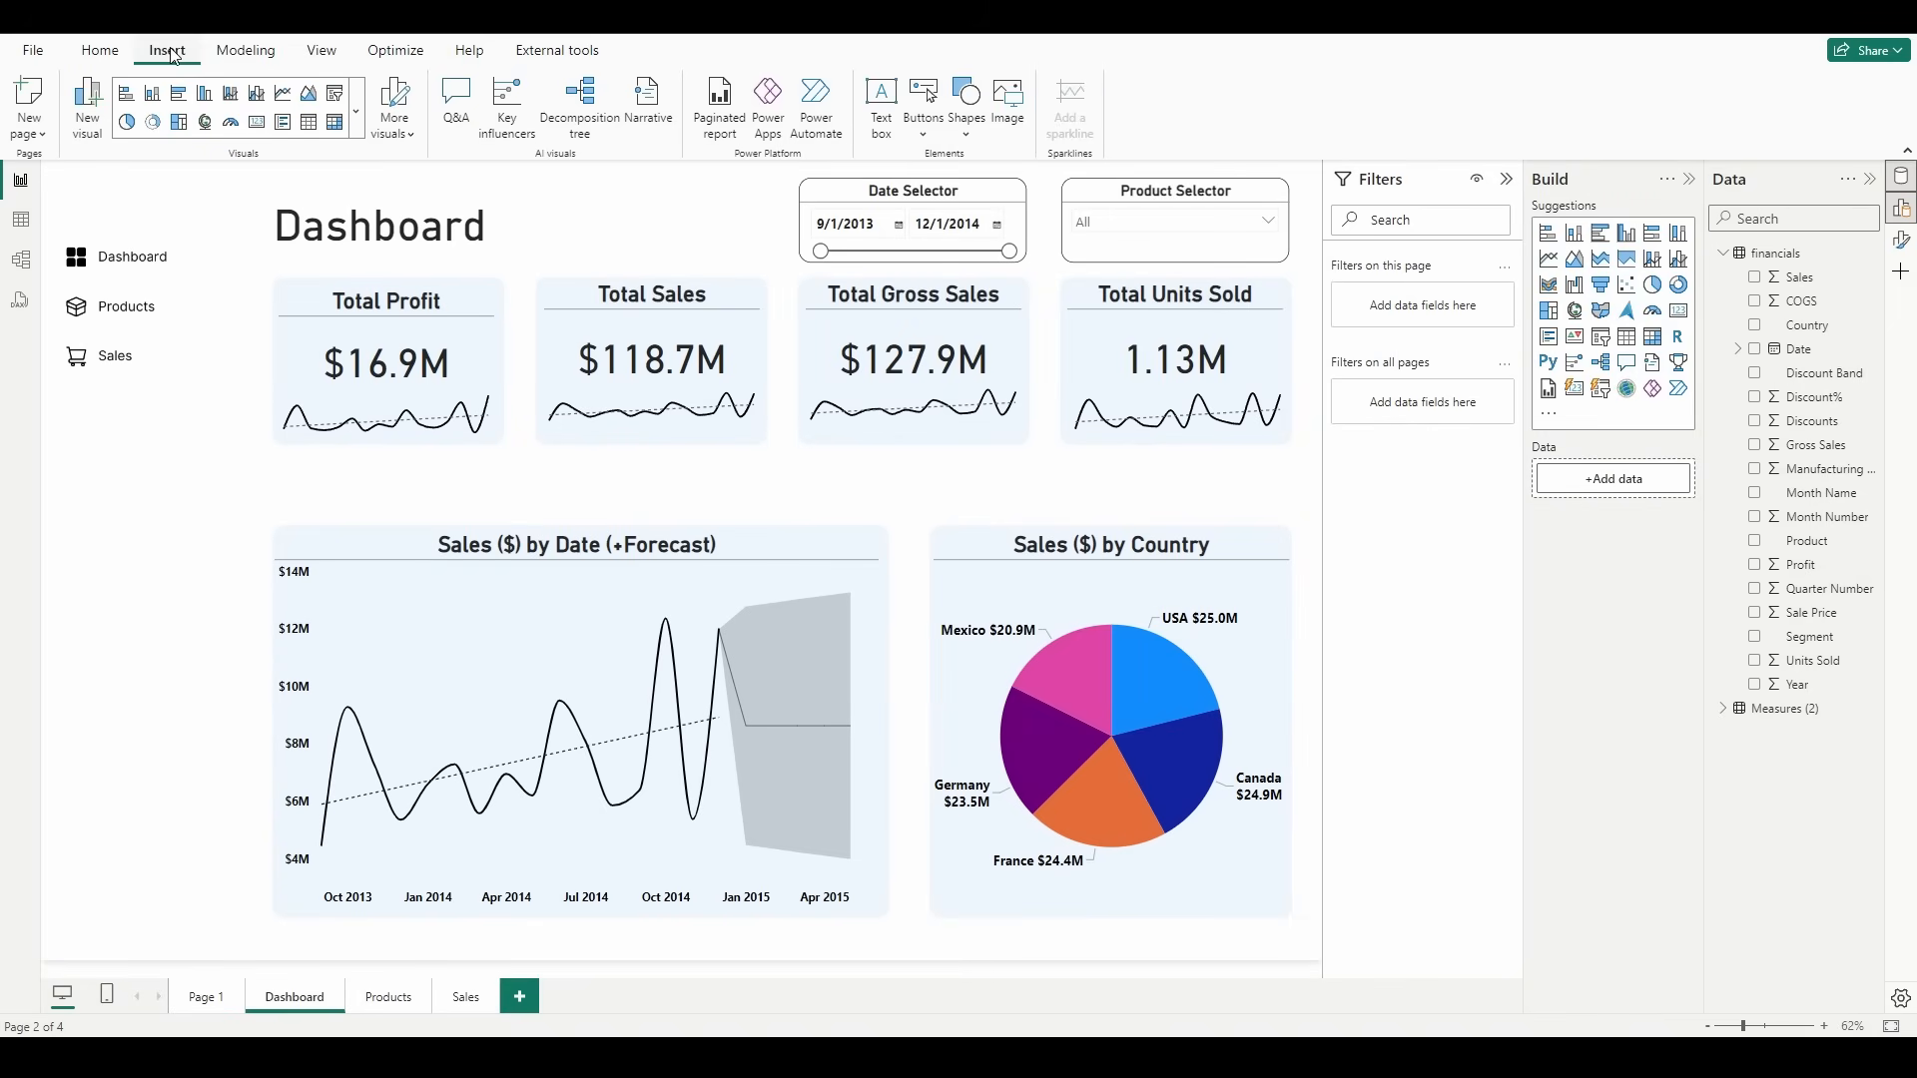
pyautogui.click(924, 128)
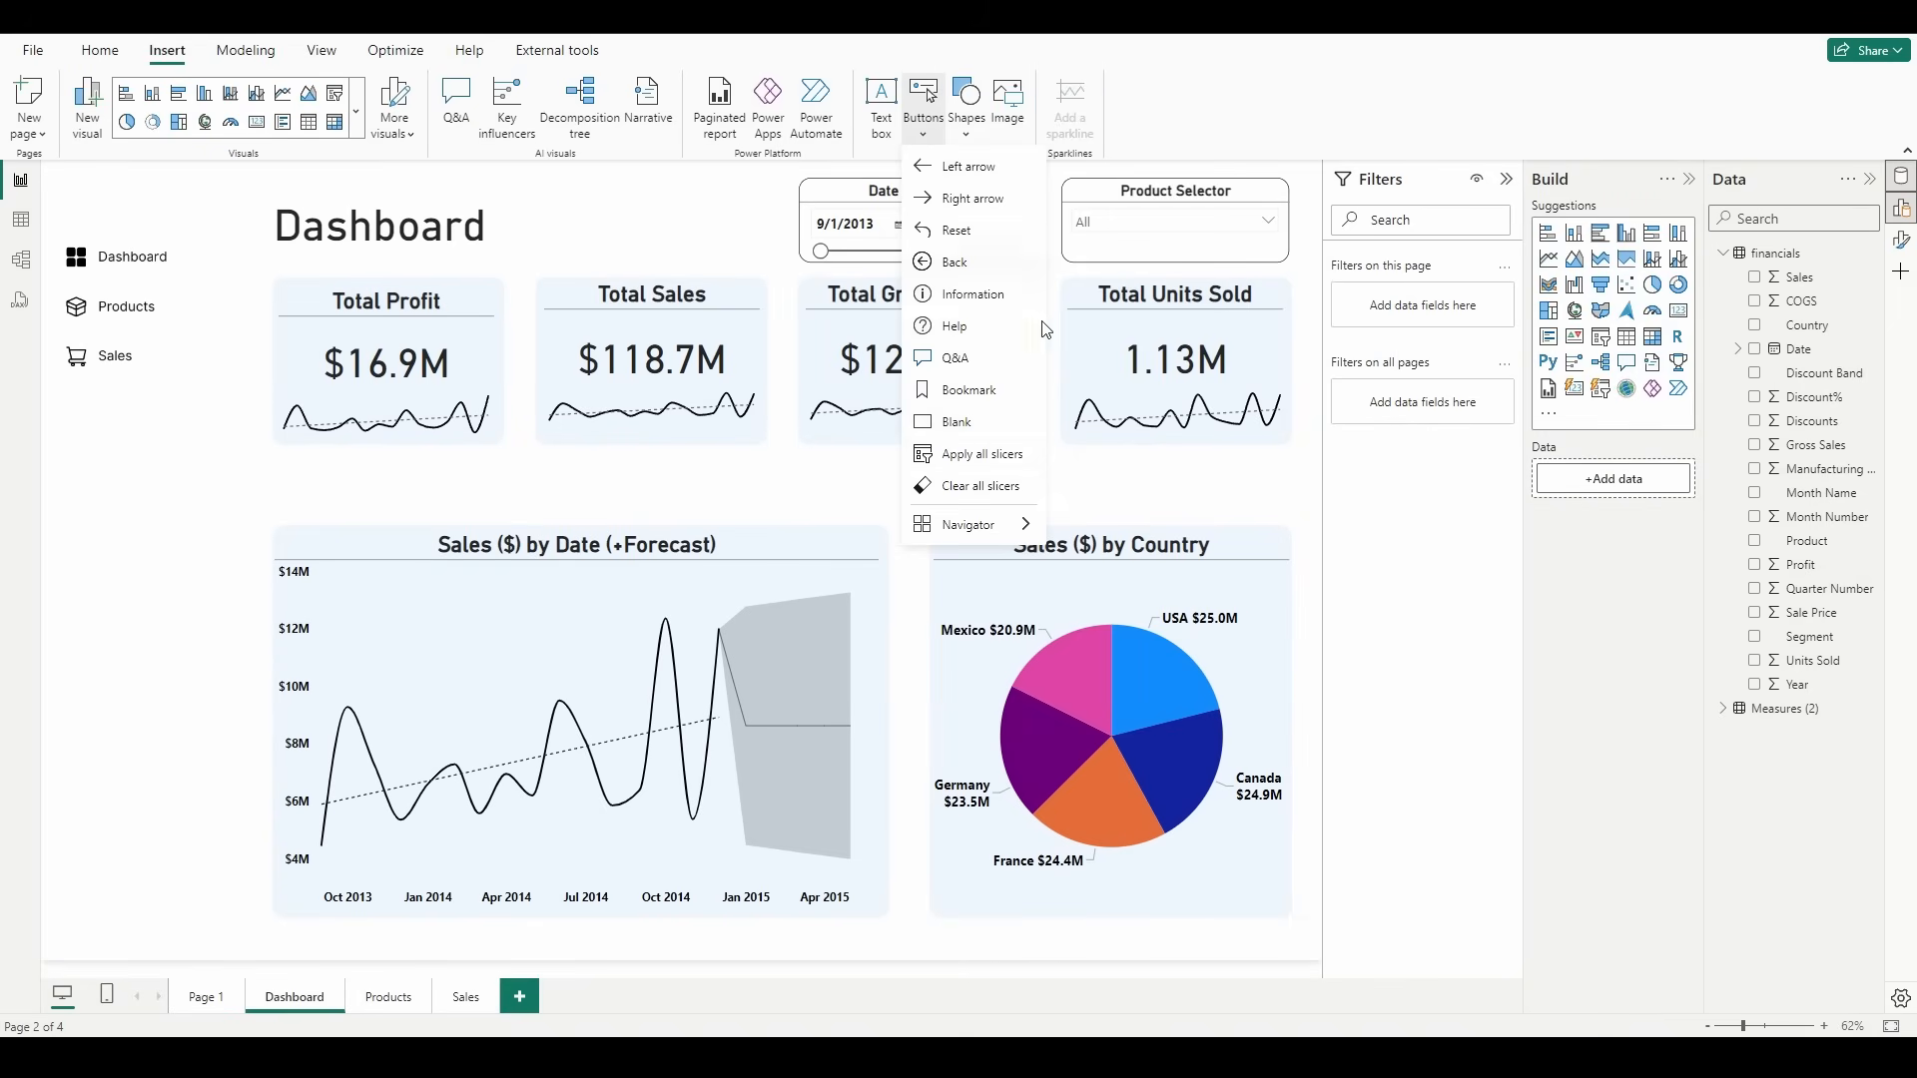
pyautogui.click(955, 421)
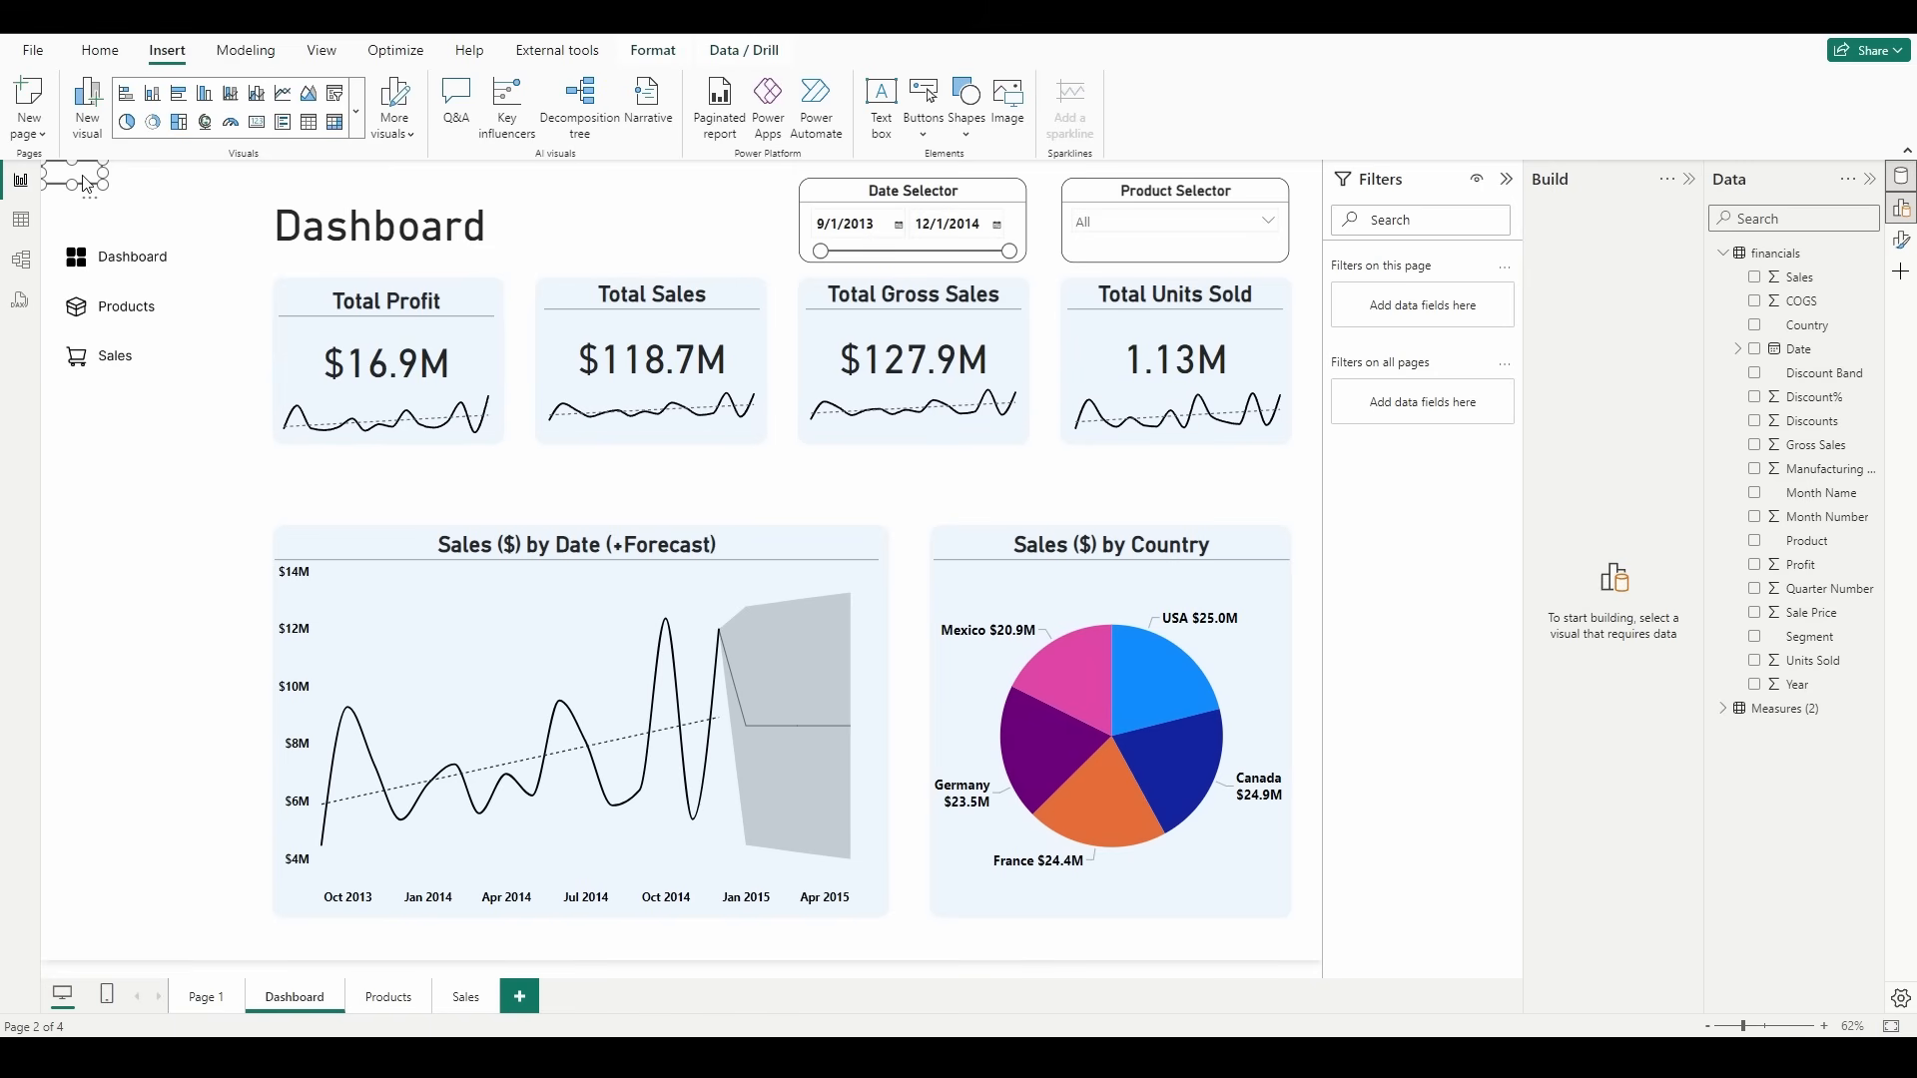
pyautogui.moveTo(88, 185); pyautogui.dragTo(117, 285)
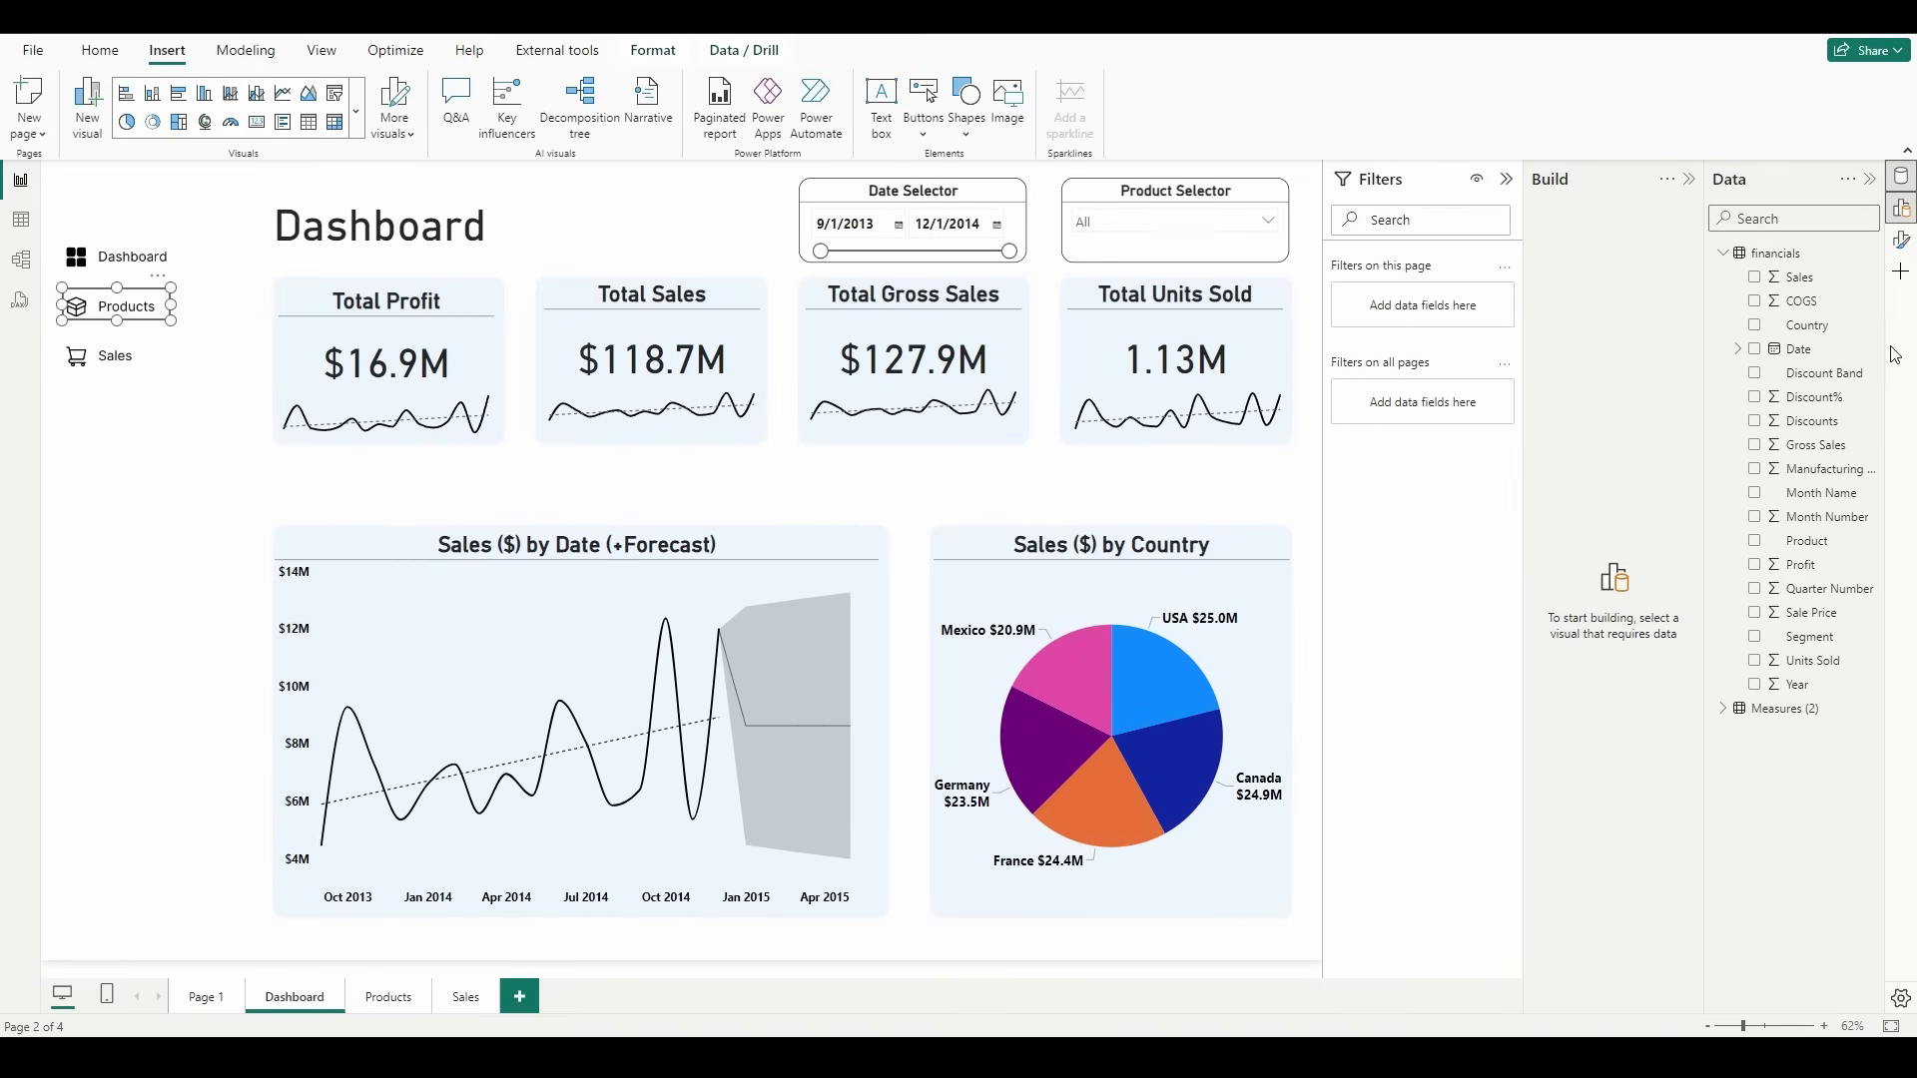
# Step: Turn on the button's action and set it to Page navigation with Products as the destination
pyautogui.click(1902, 243)
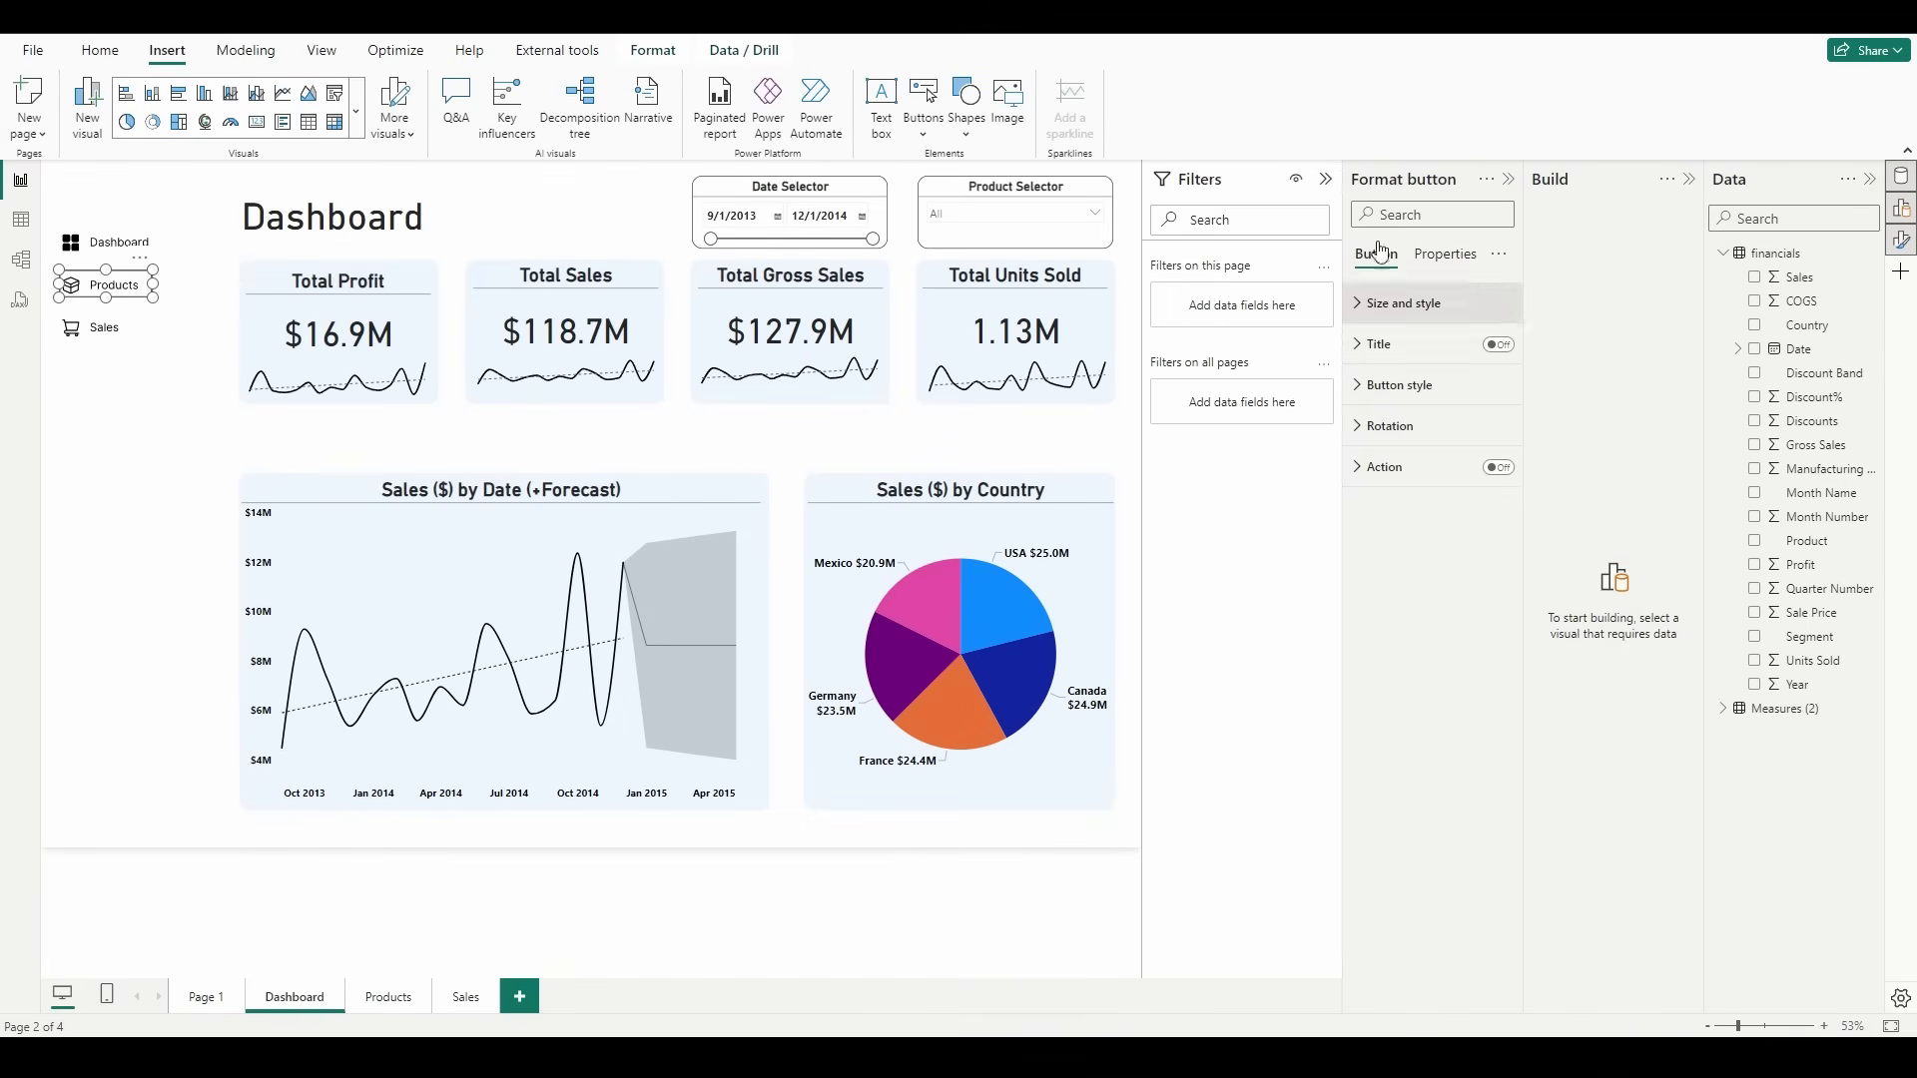
pyautogui.click(1498, 469)
pyautogui.click(1395, 472)
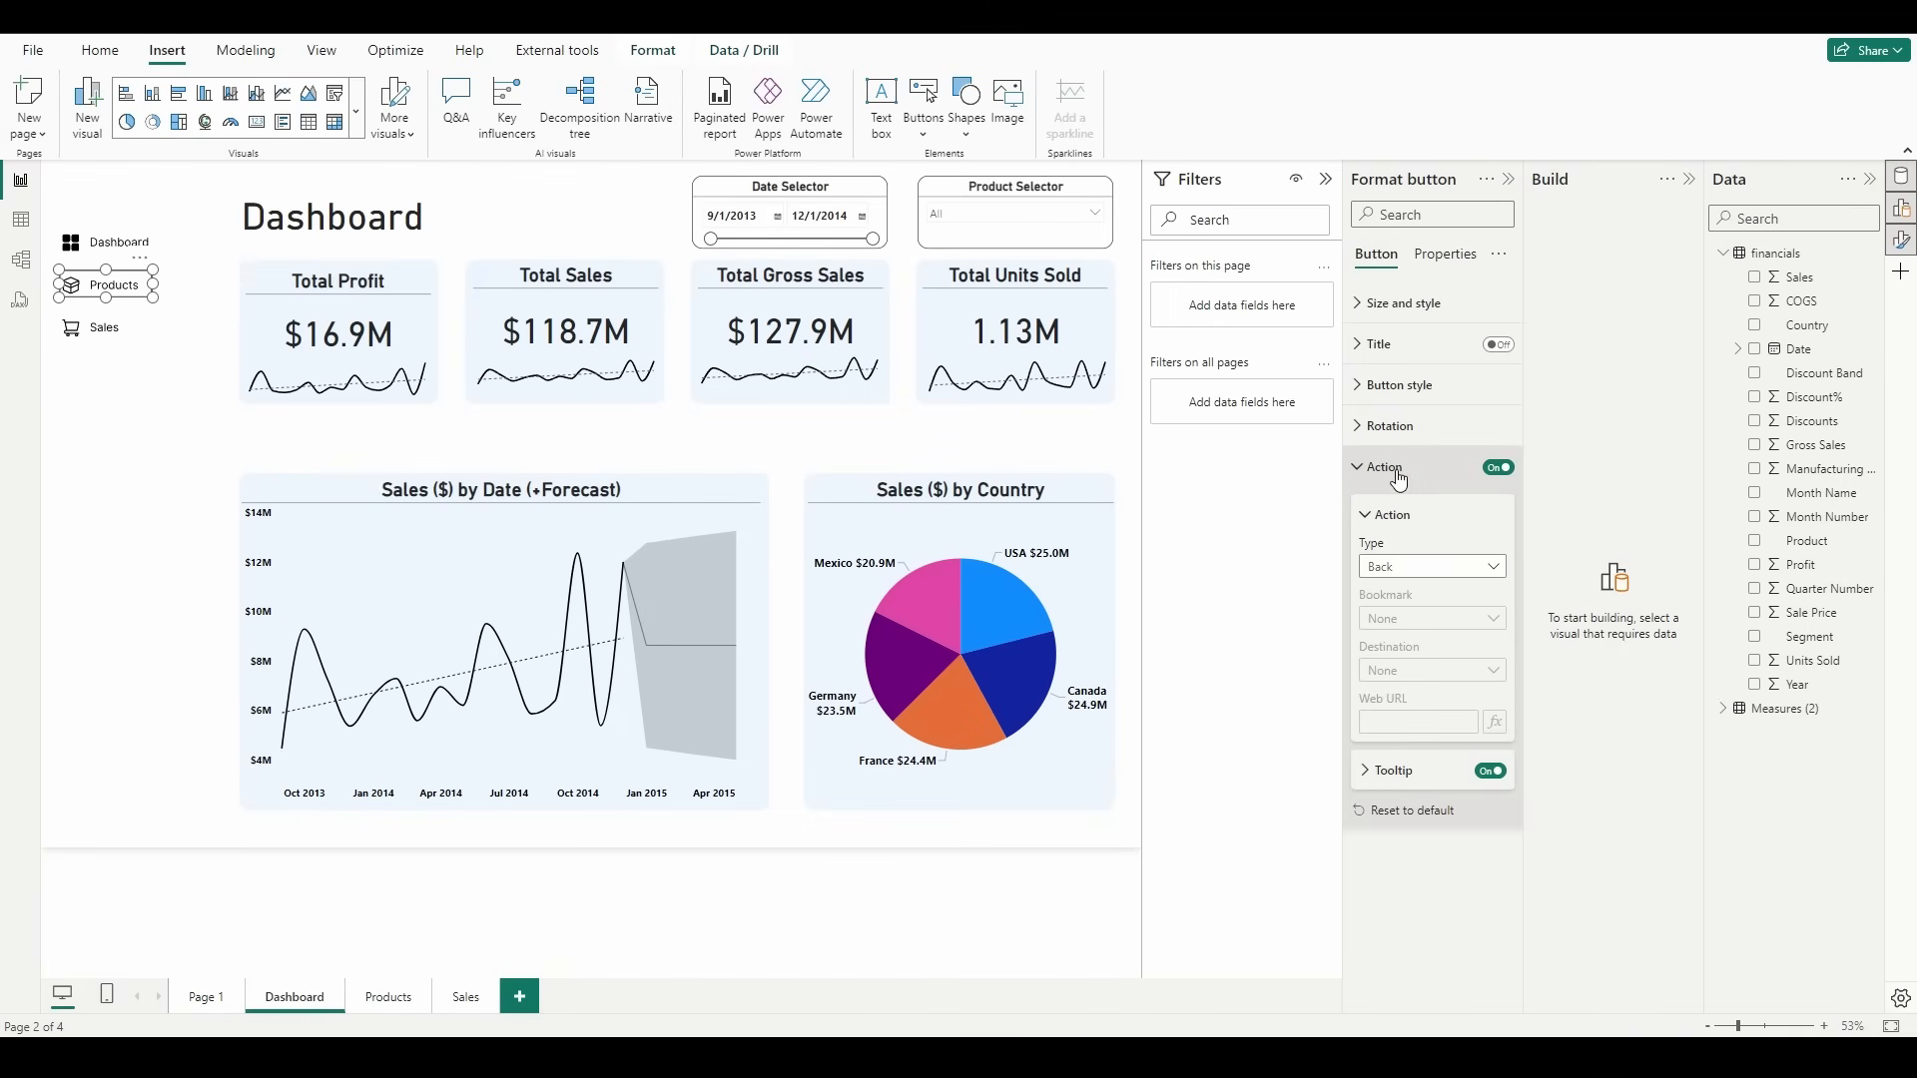
pyautogui.click(1394, 574)
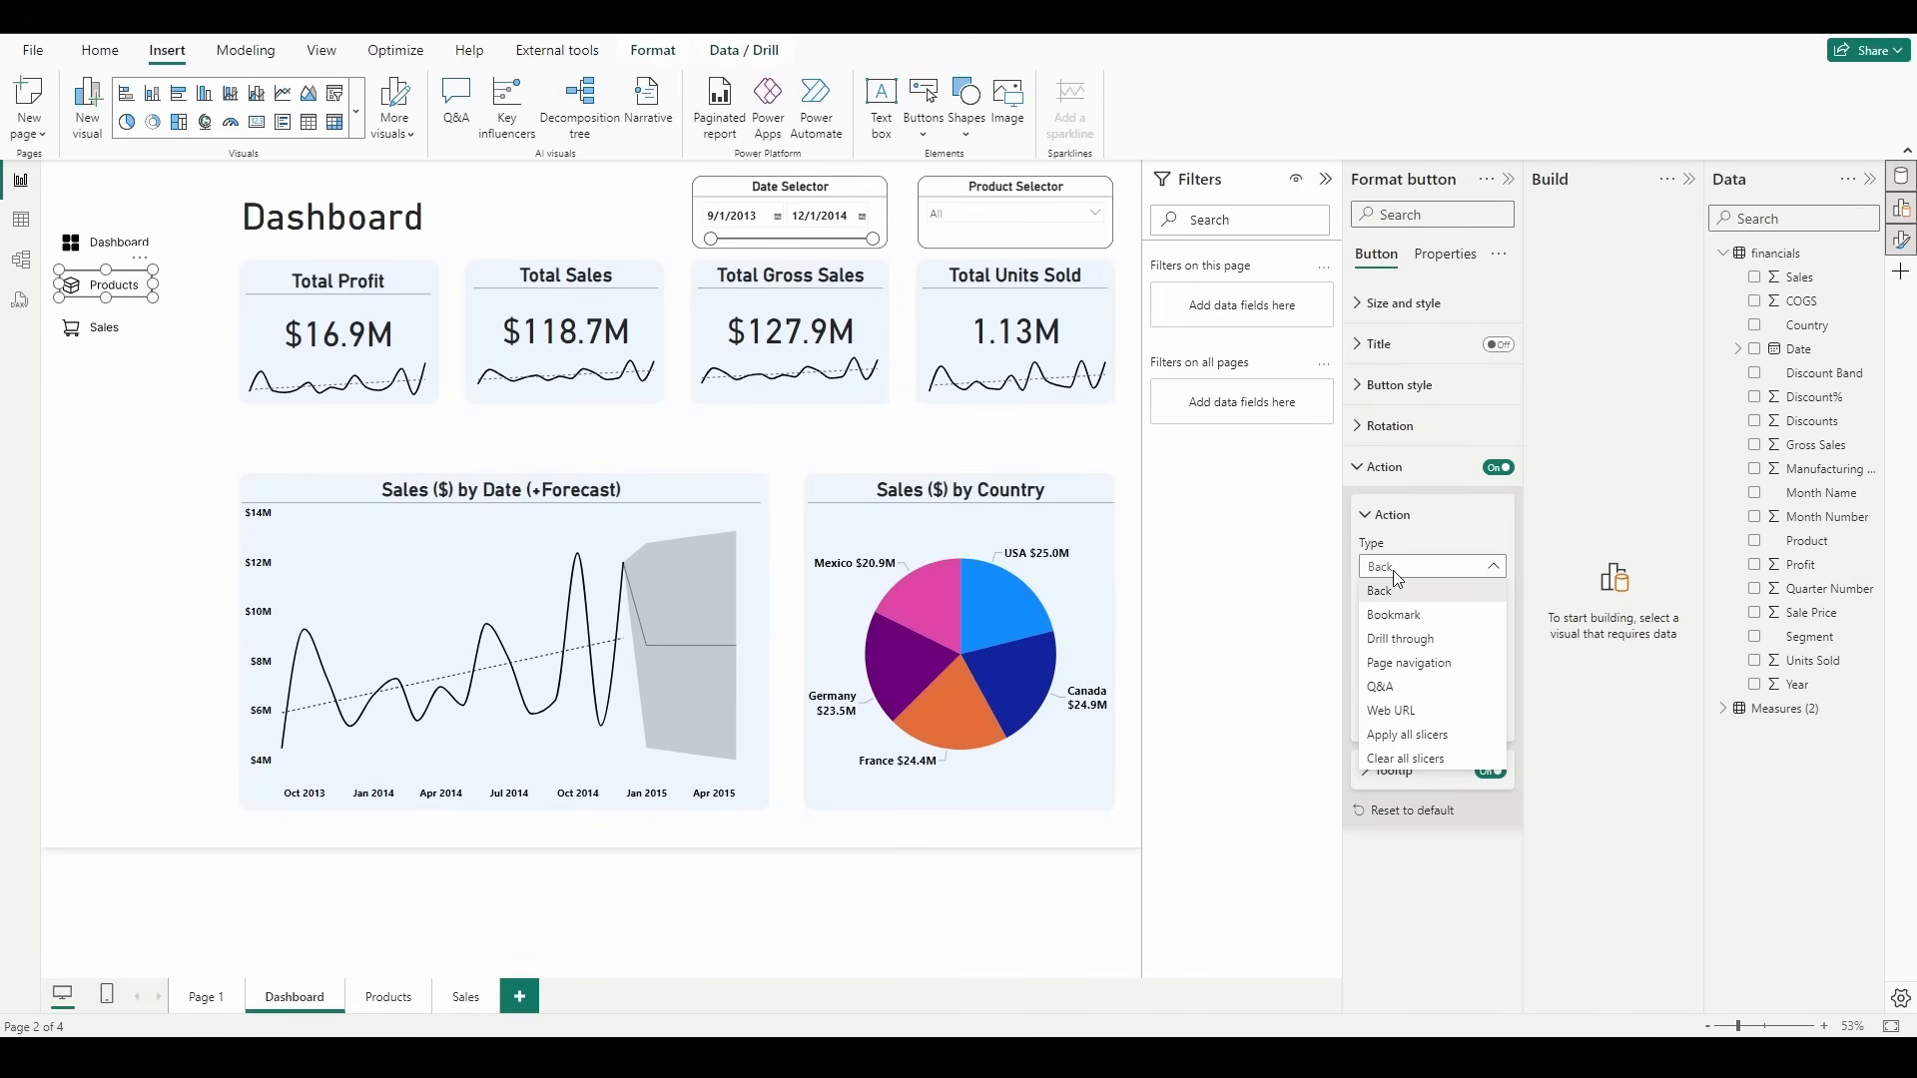
pyautogui.click(1437, 663)
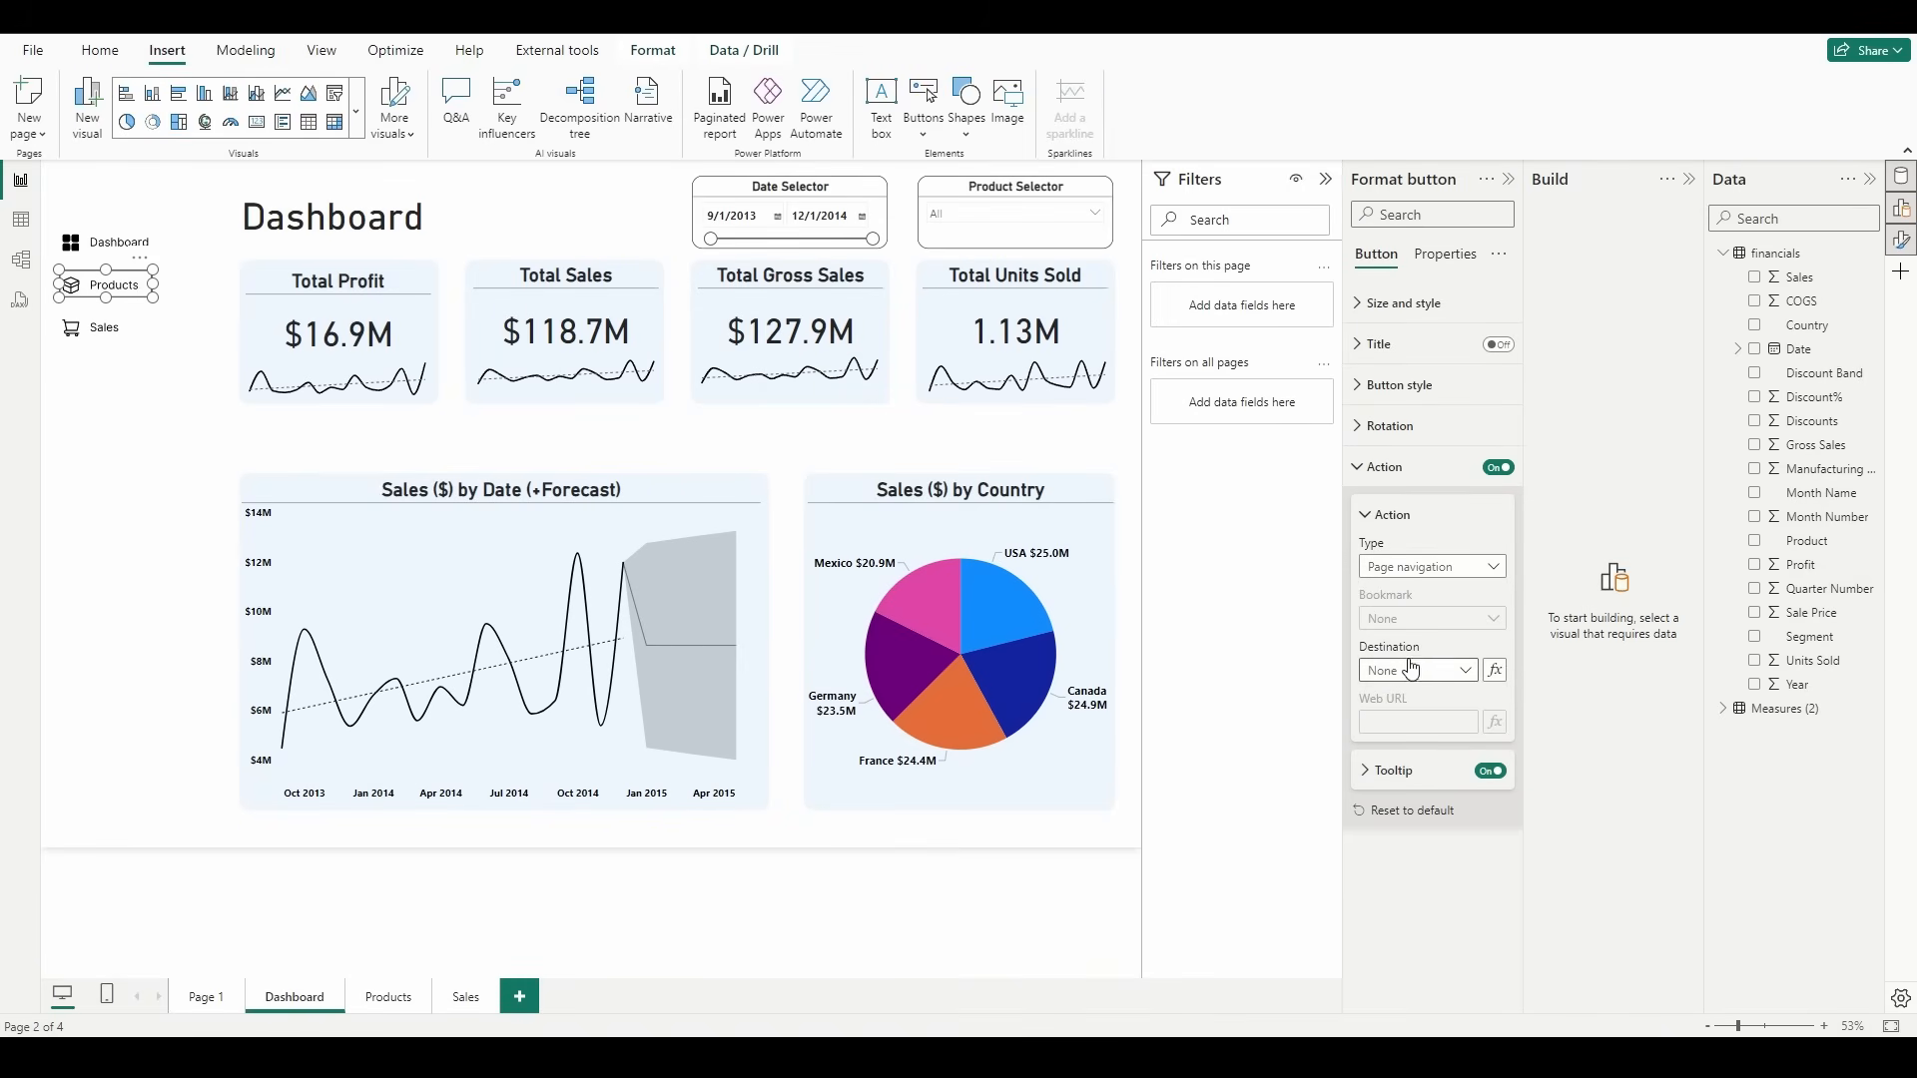
pyautogui.click(1412, 668)
pyautogui.click(1415, 748)
pyautogui.click(180, 476)
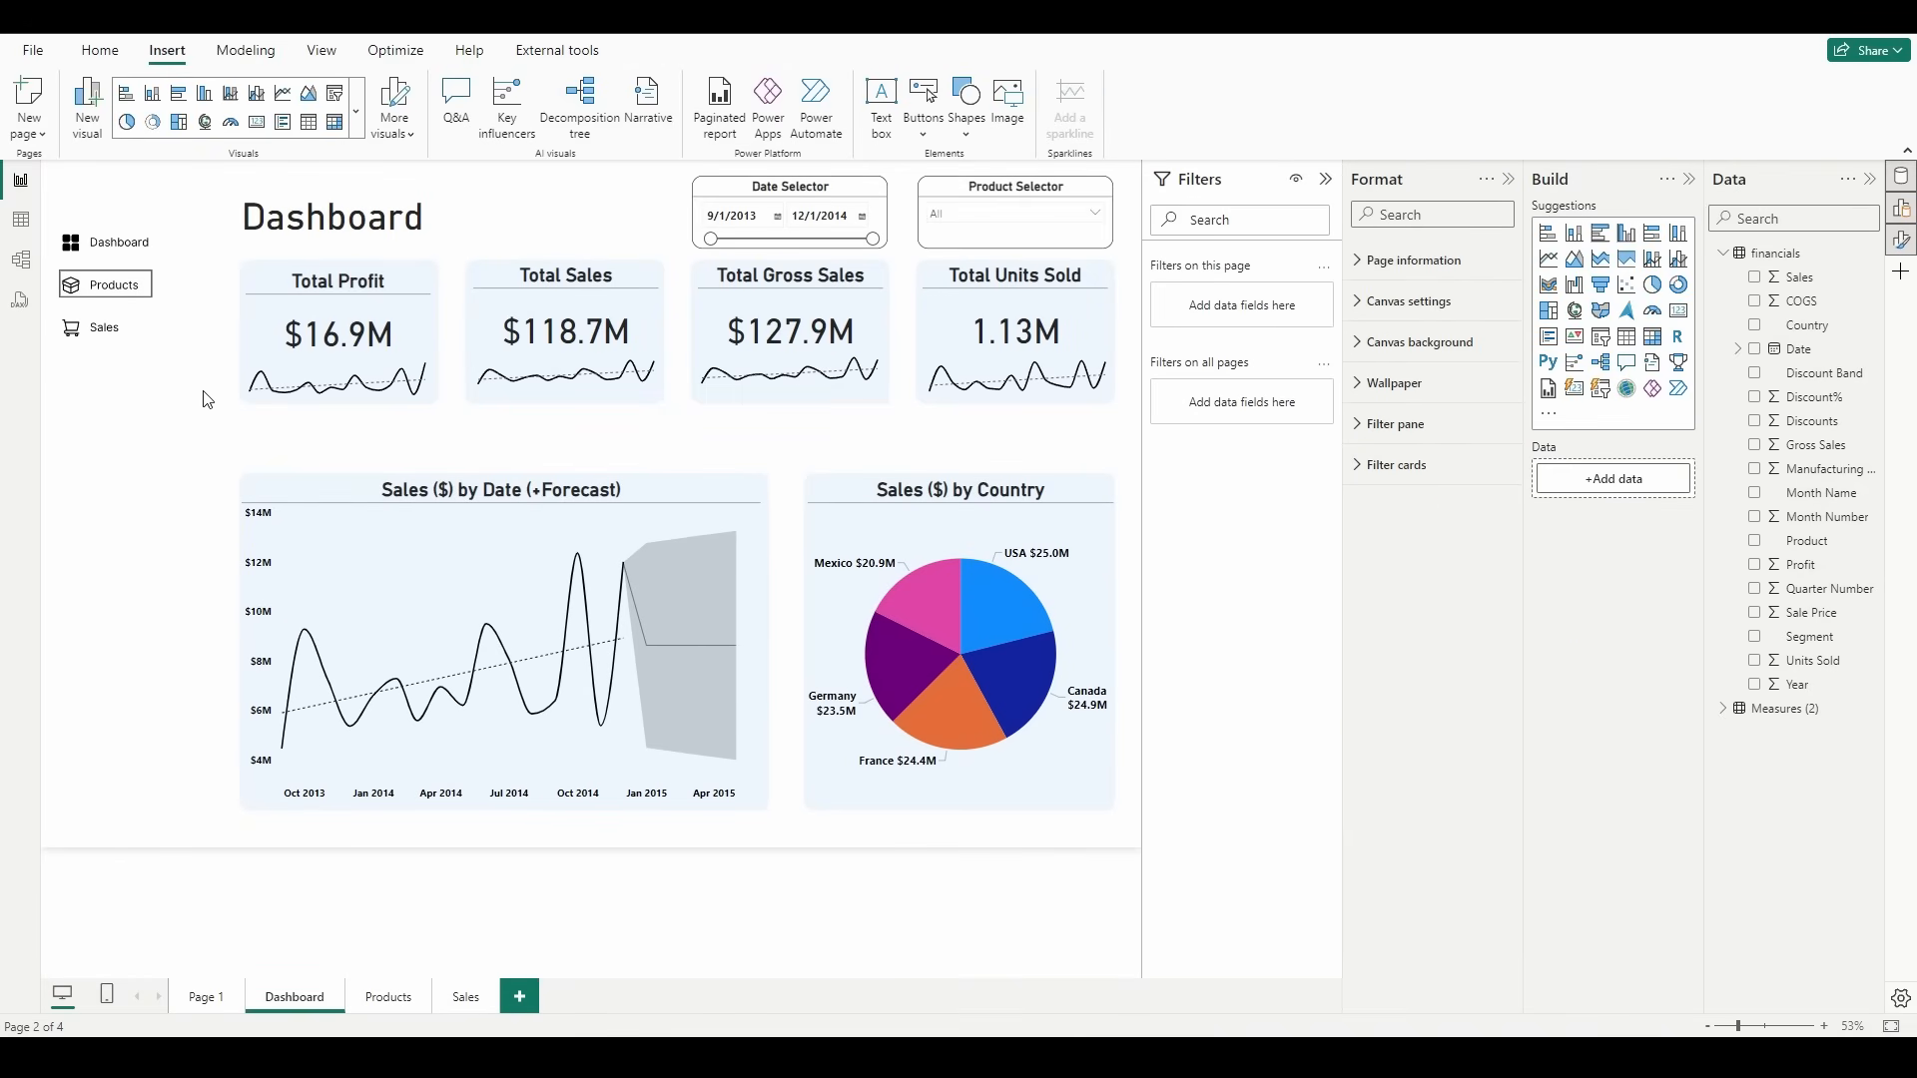
# Step: Remove the border from the Products button, test its link, and return to the Dashboard page
pyautogui.click(120, 305)
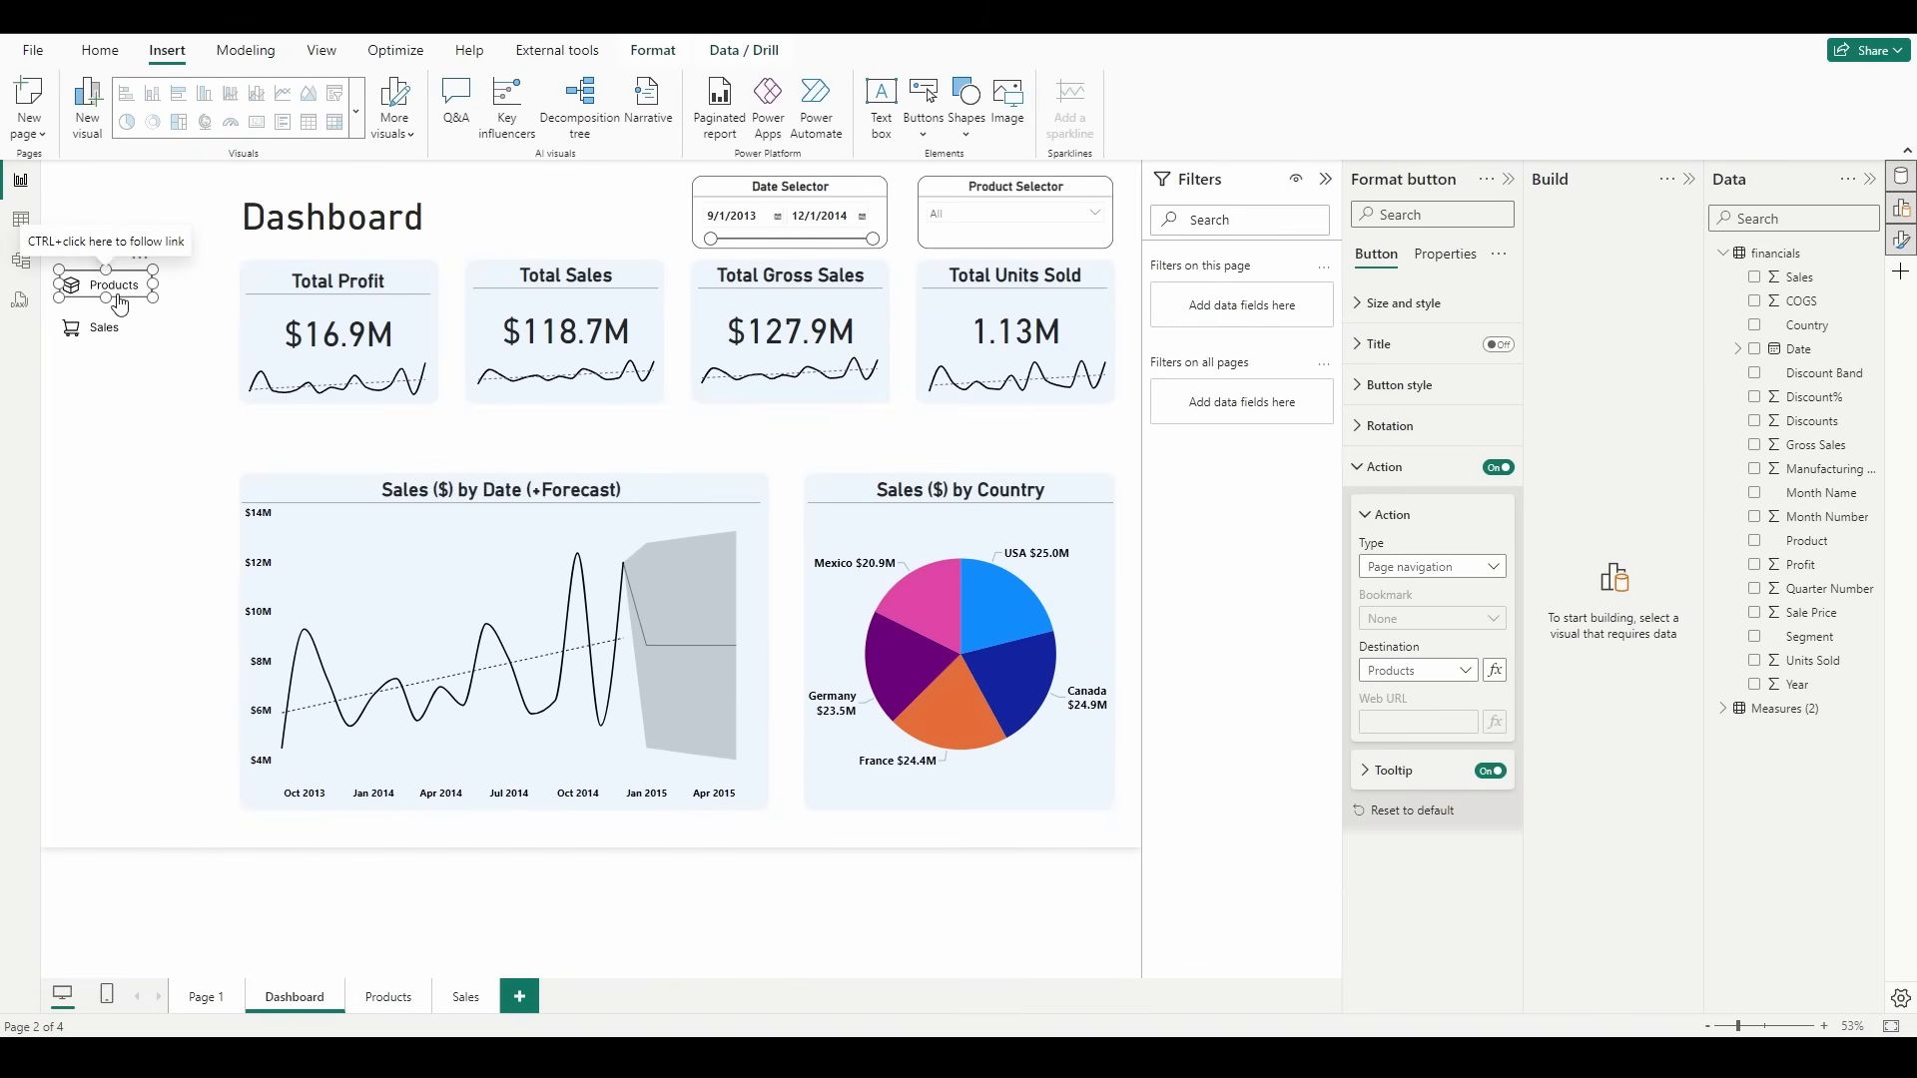
pyautogui.click(1408, 399)
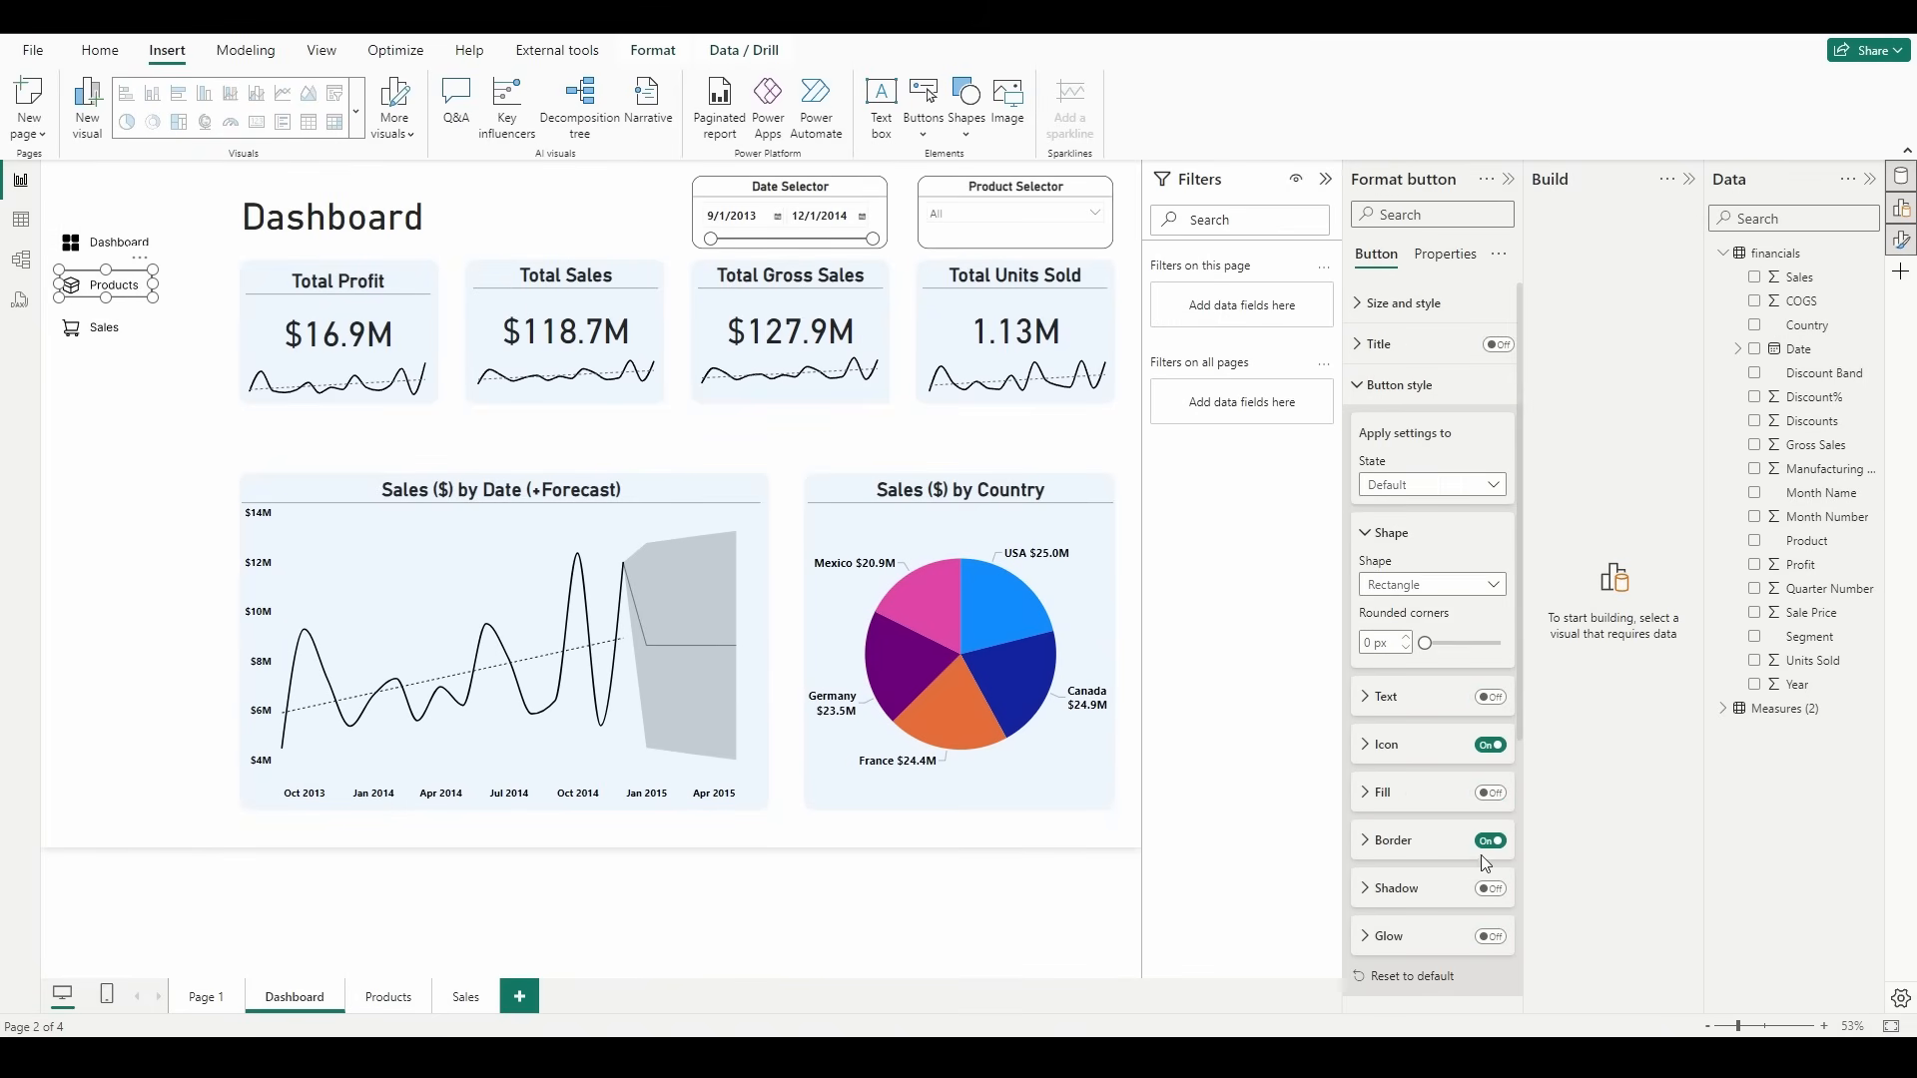
pyautogui.click(163, 499)
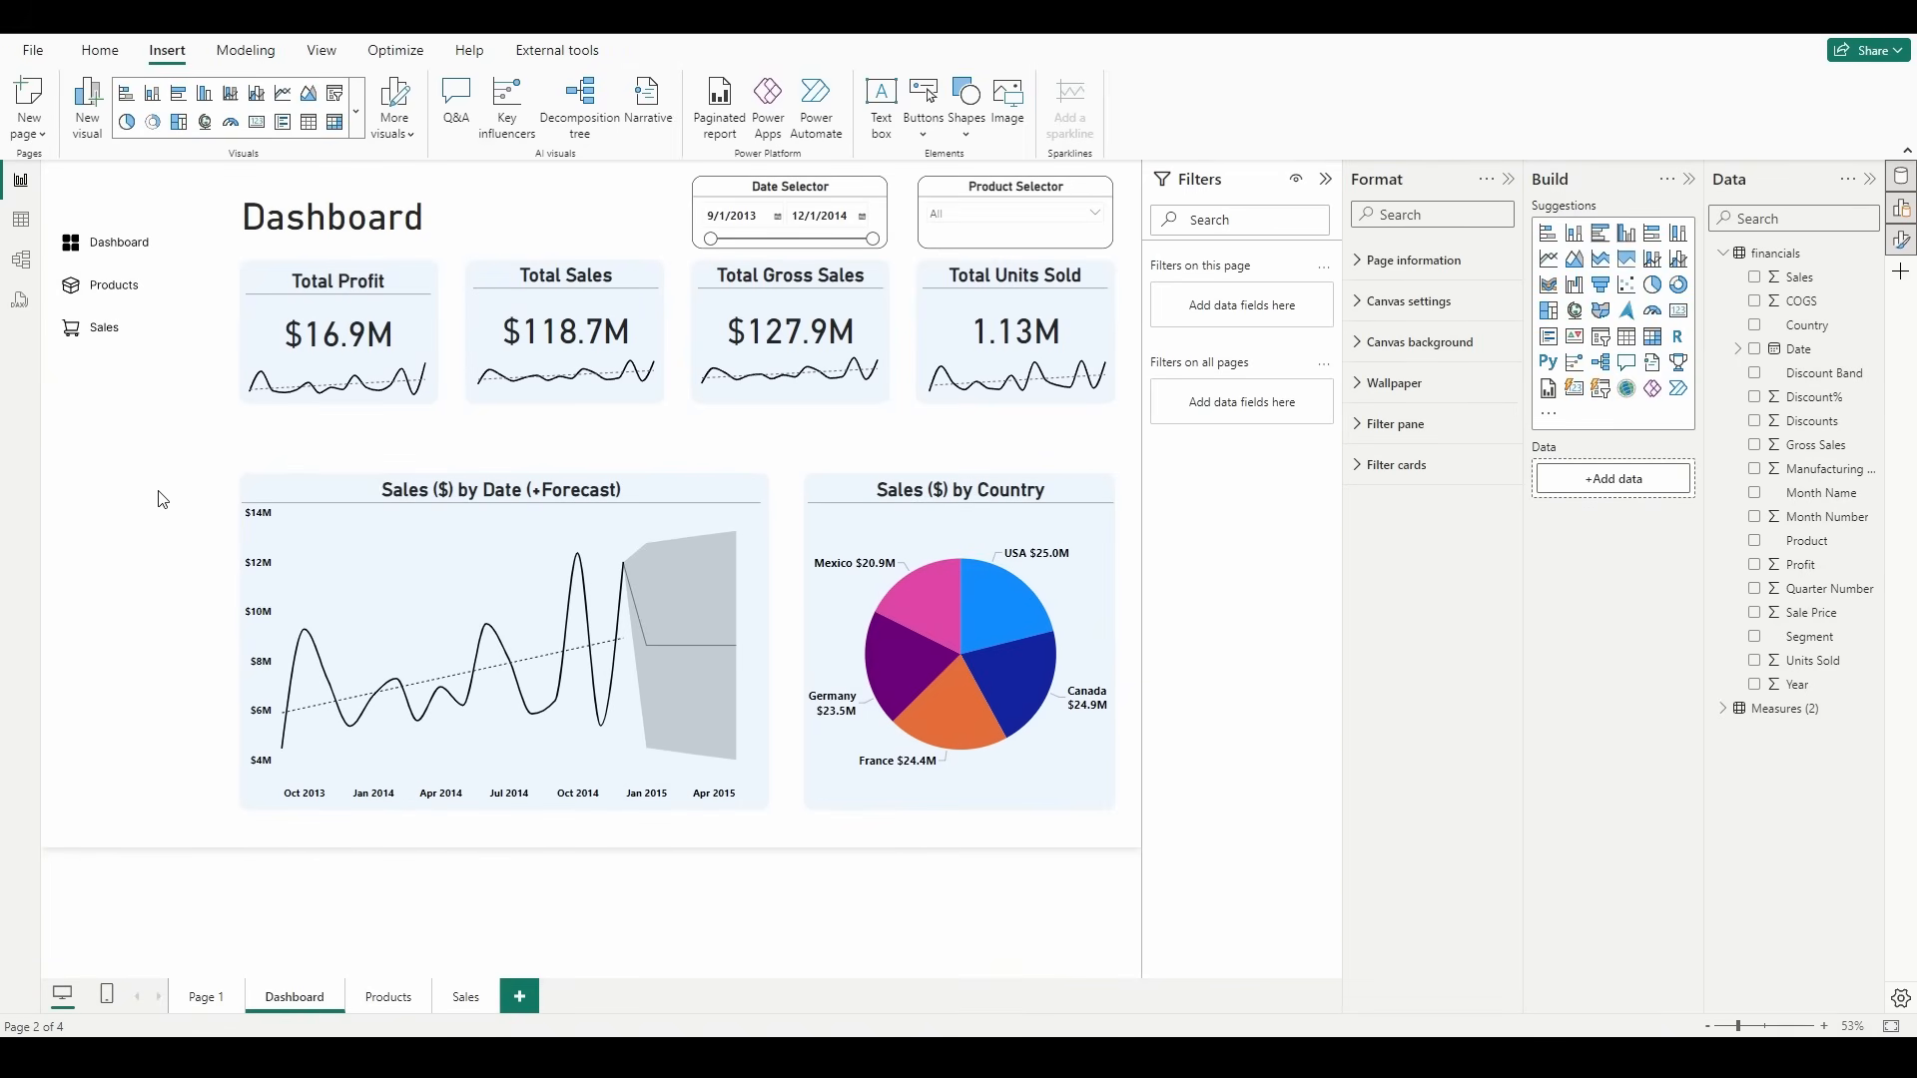
pyautogui.keyDown('ctrl'); pyautogui.click(114, 286); pyautogui.keyUp('ctrl')
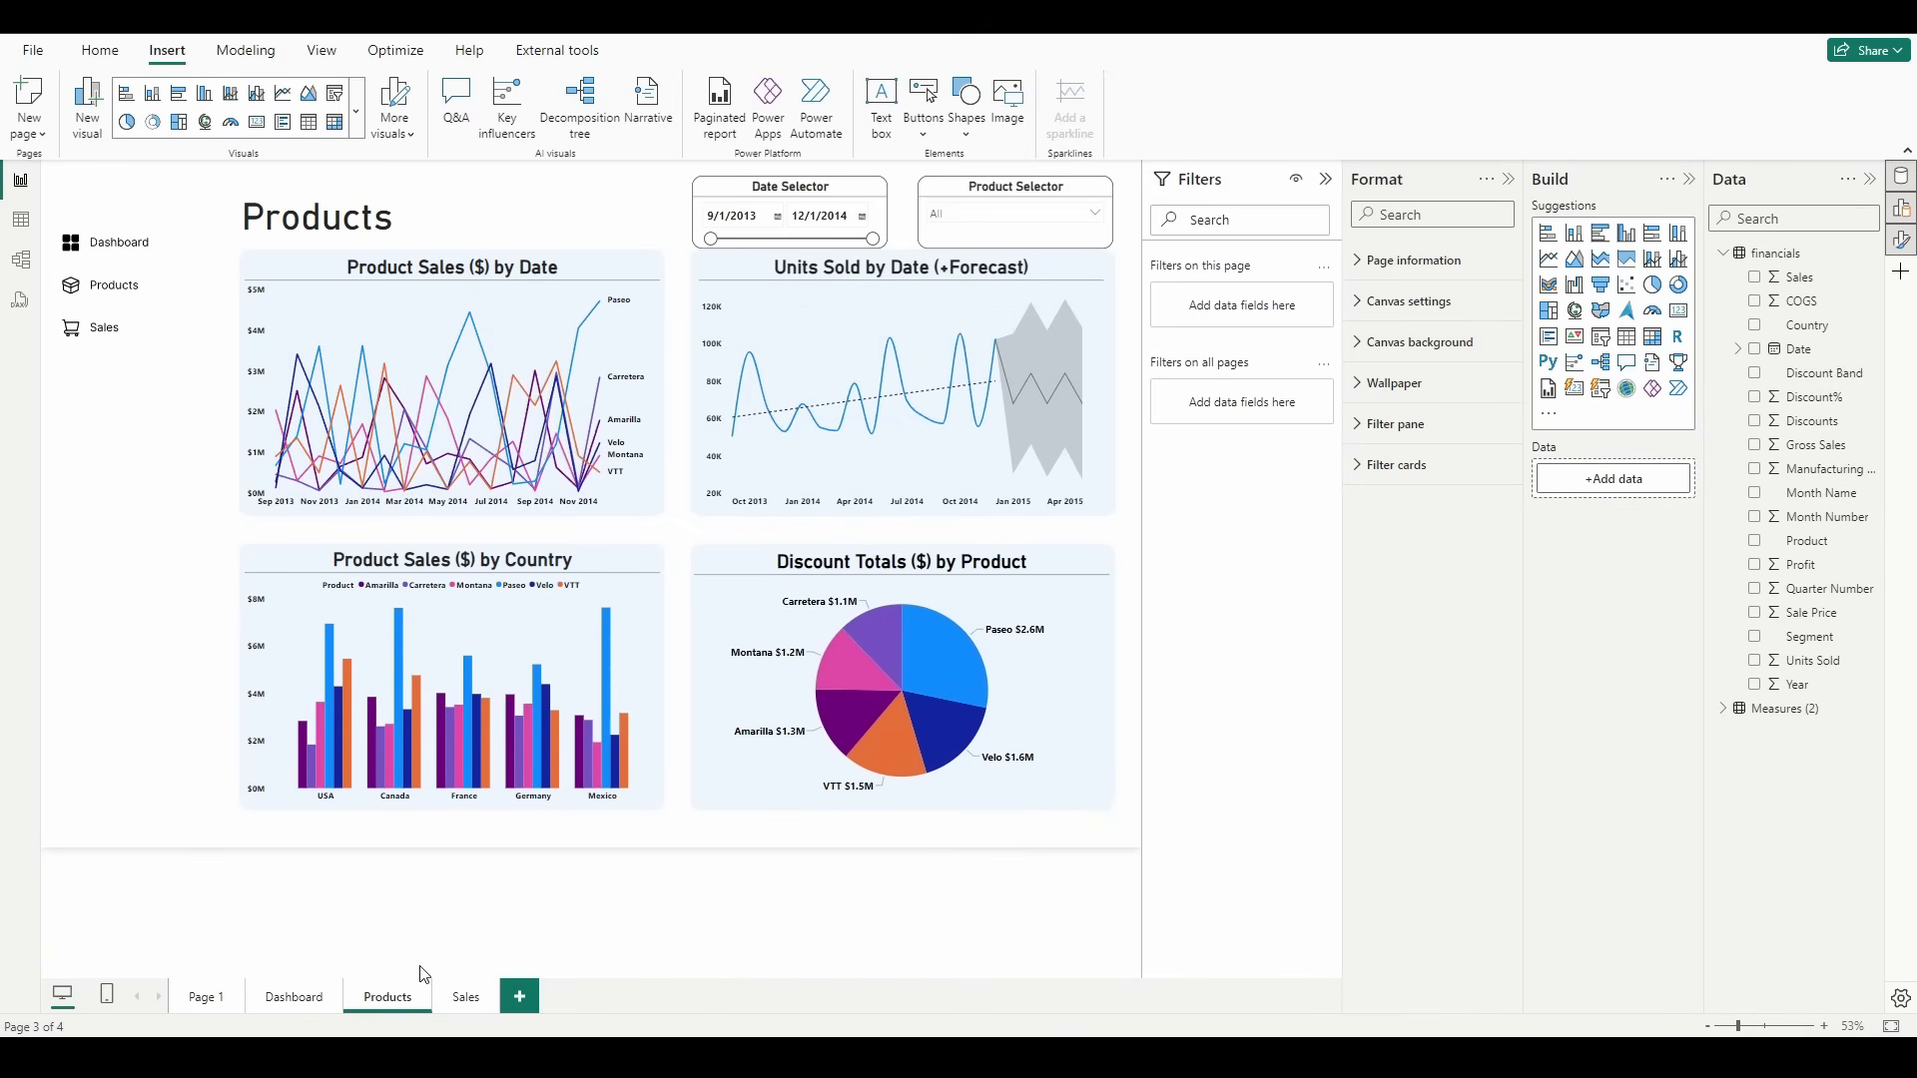
pyautogui.click(293, 997)
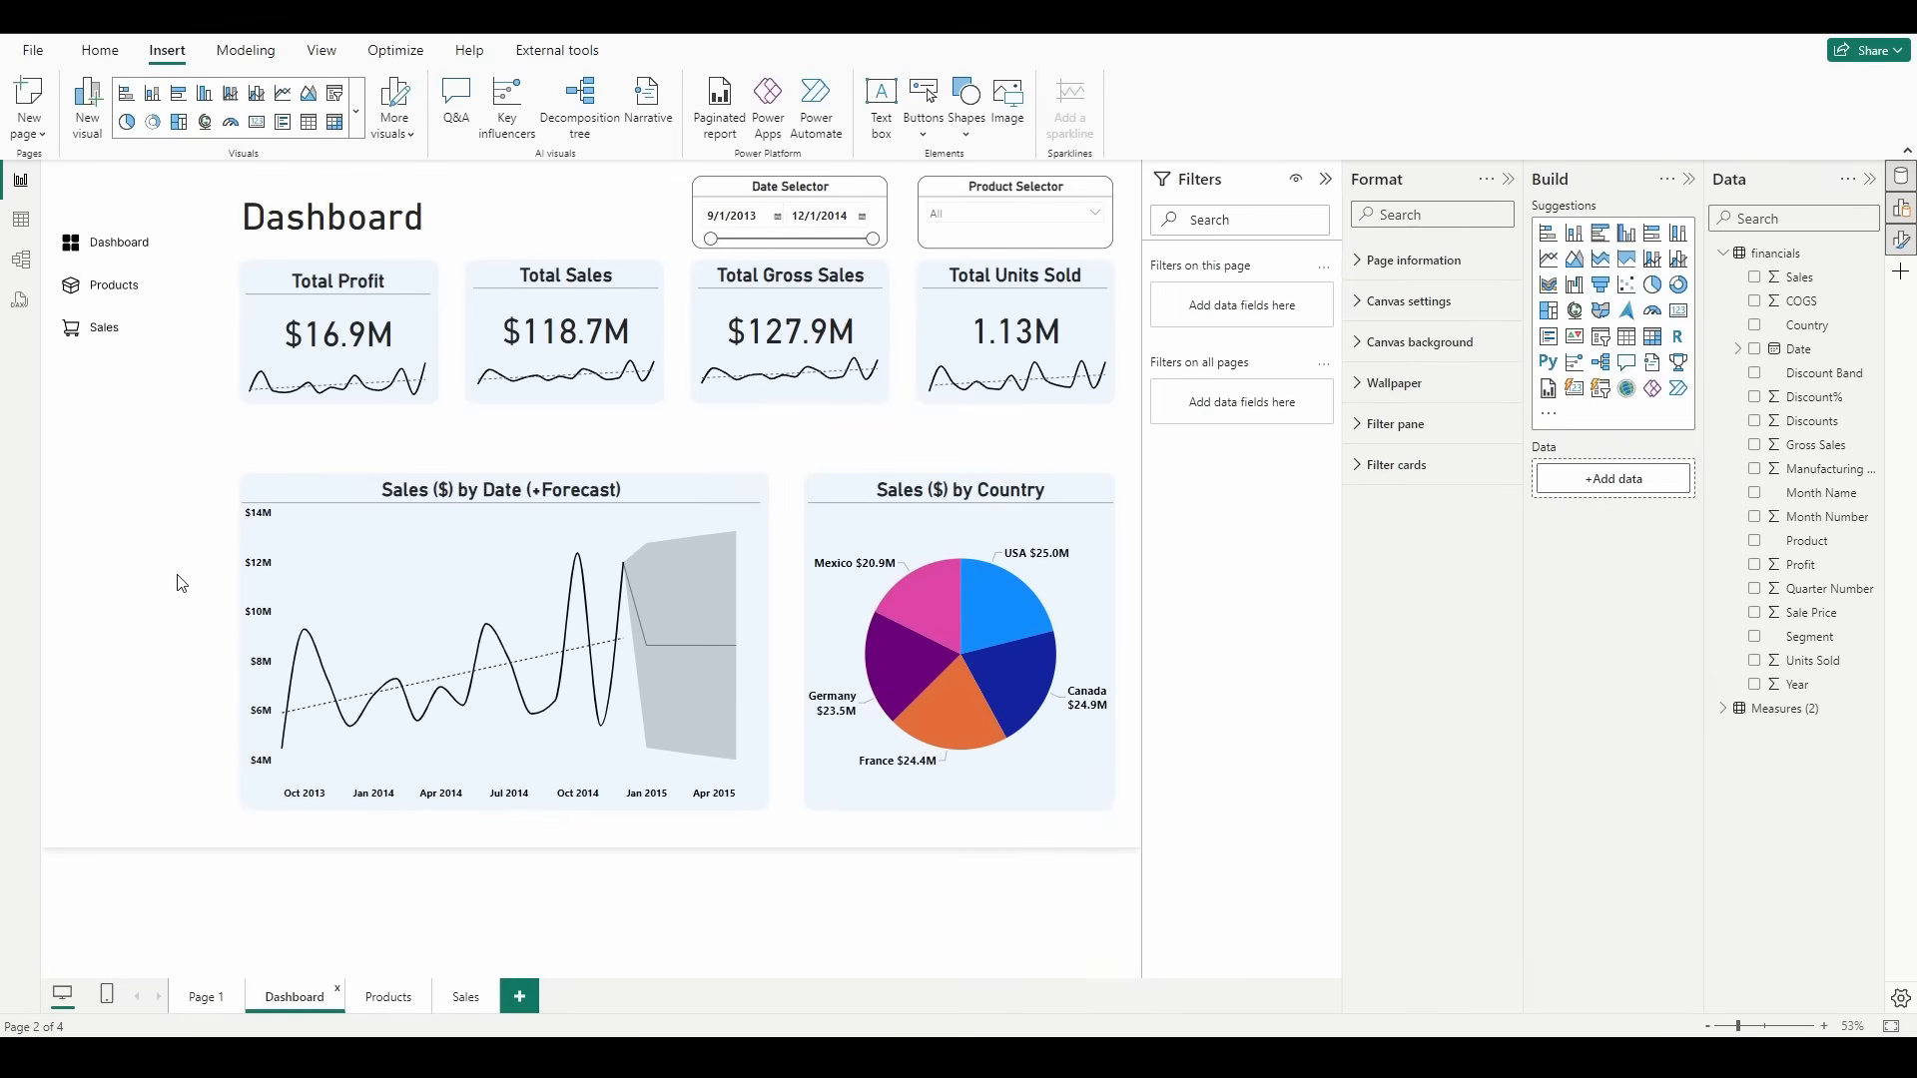
# Step: Copy the Products navigation button from the Dashboard page onto the Products and Sales pages
pyautogui.click(135, 298)
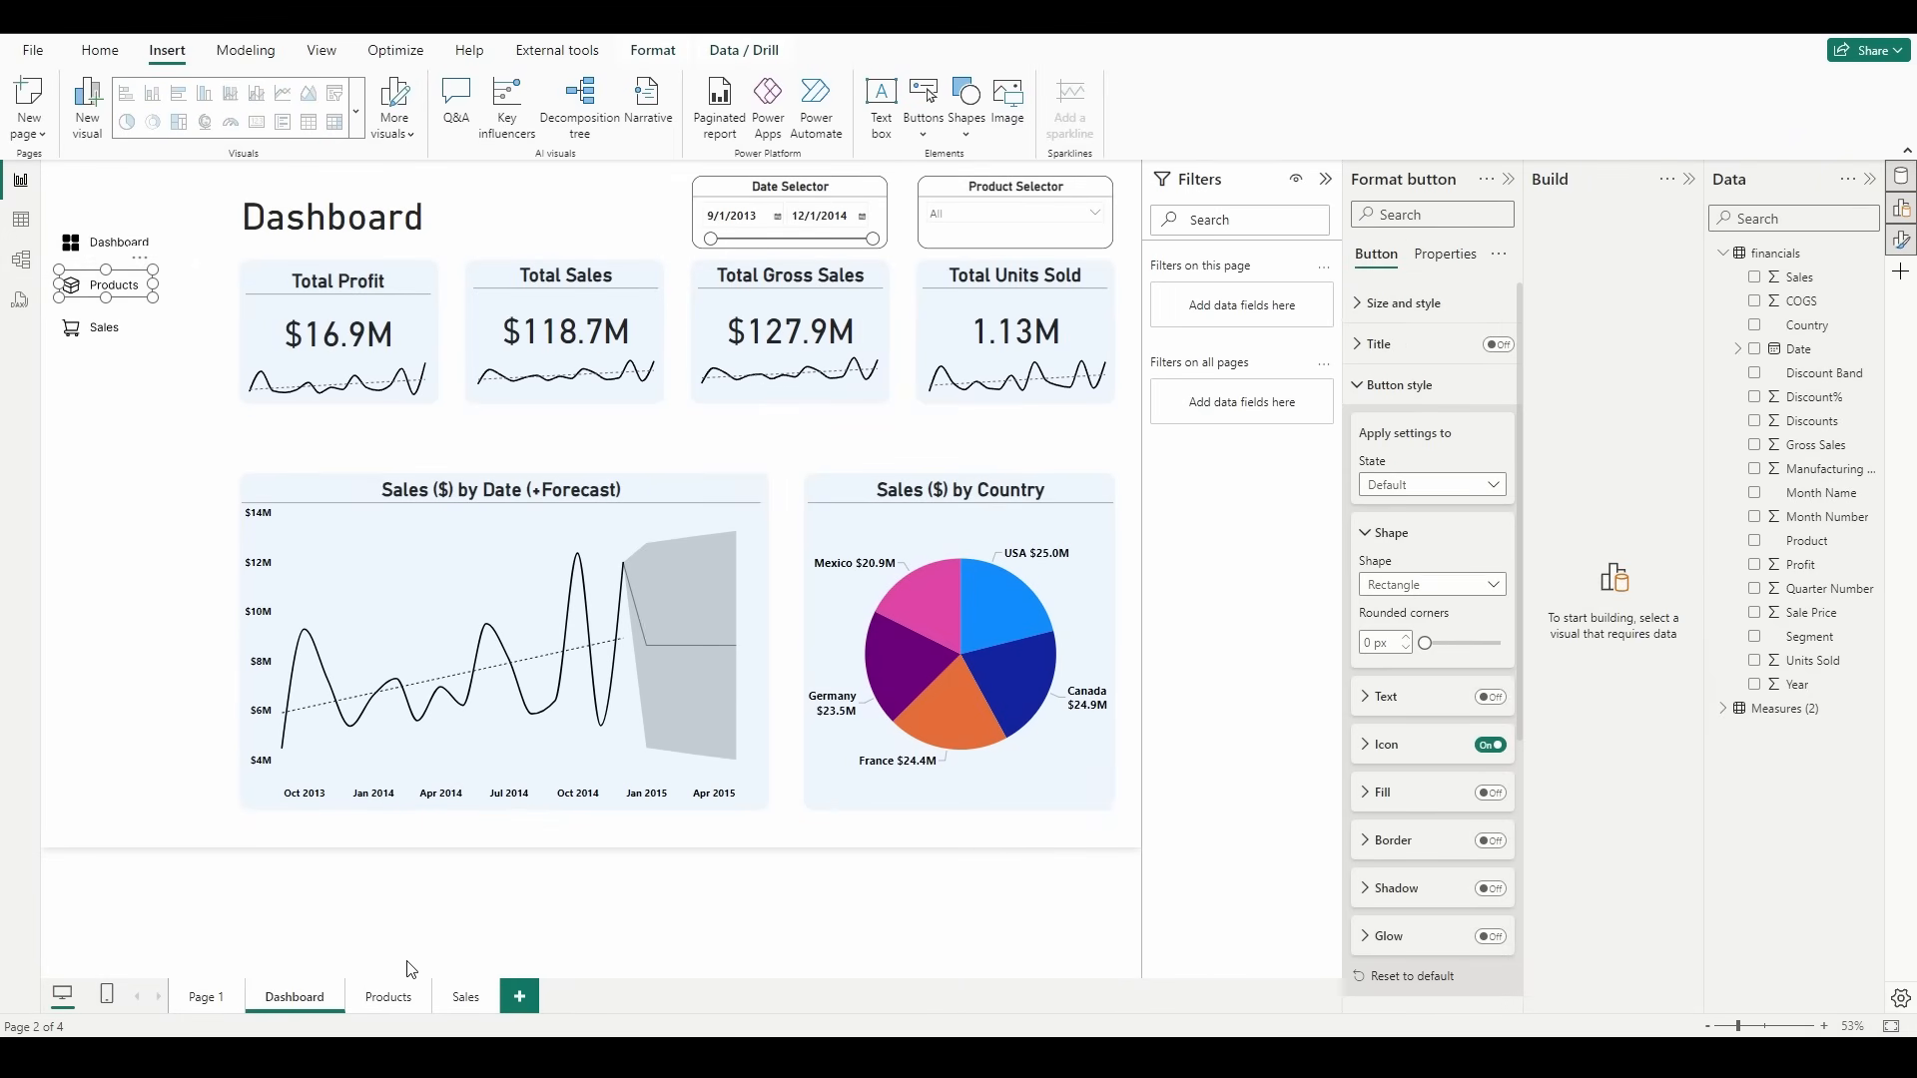
pyautogui.click(386, 997)
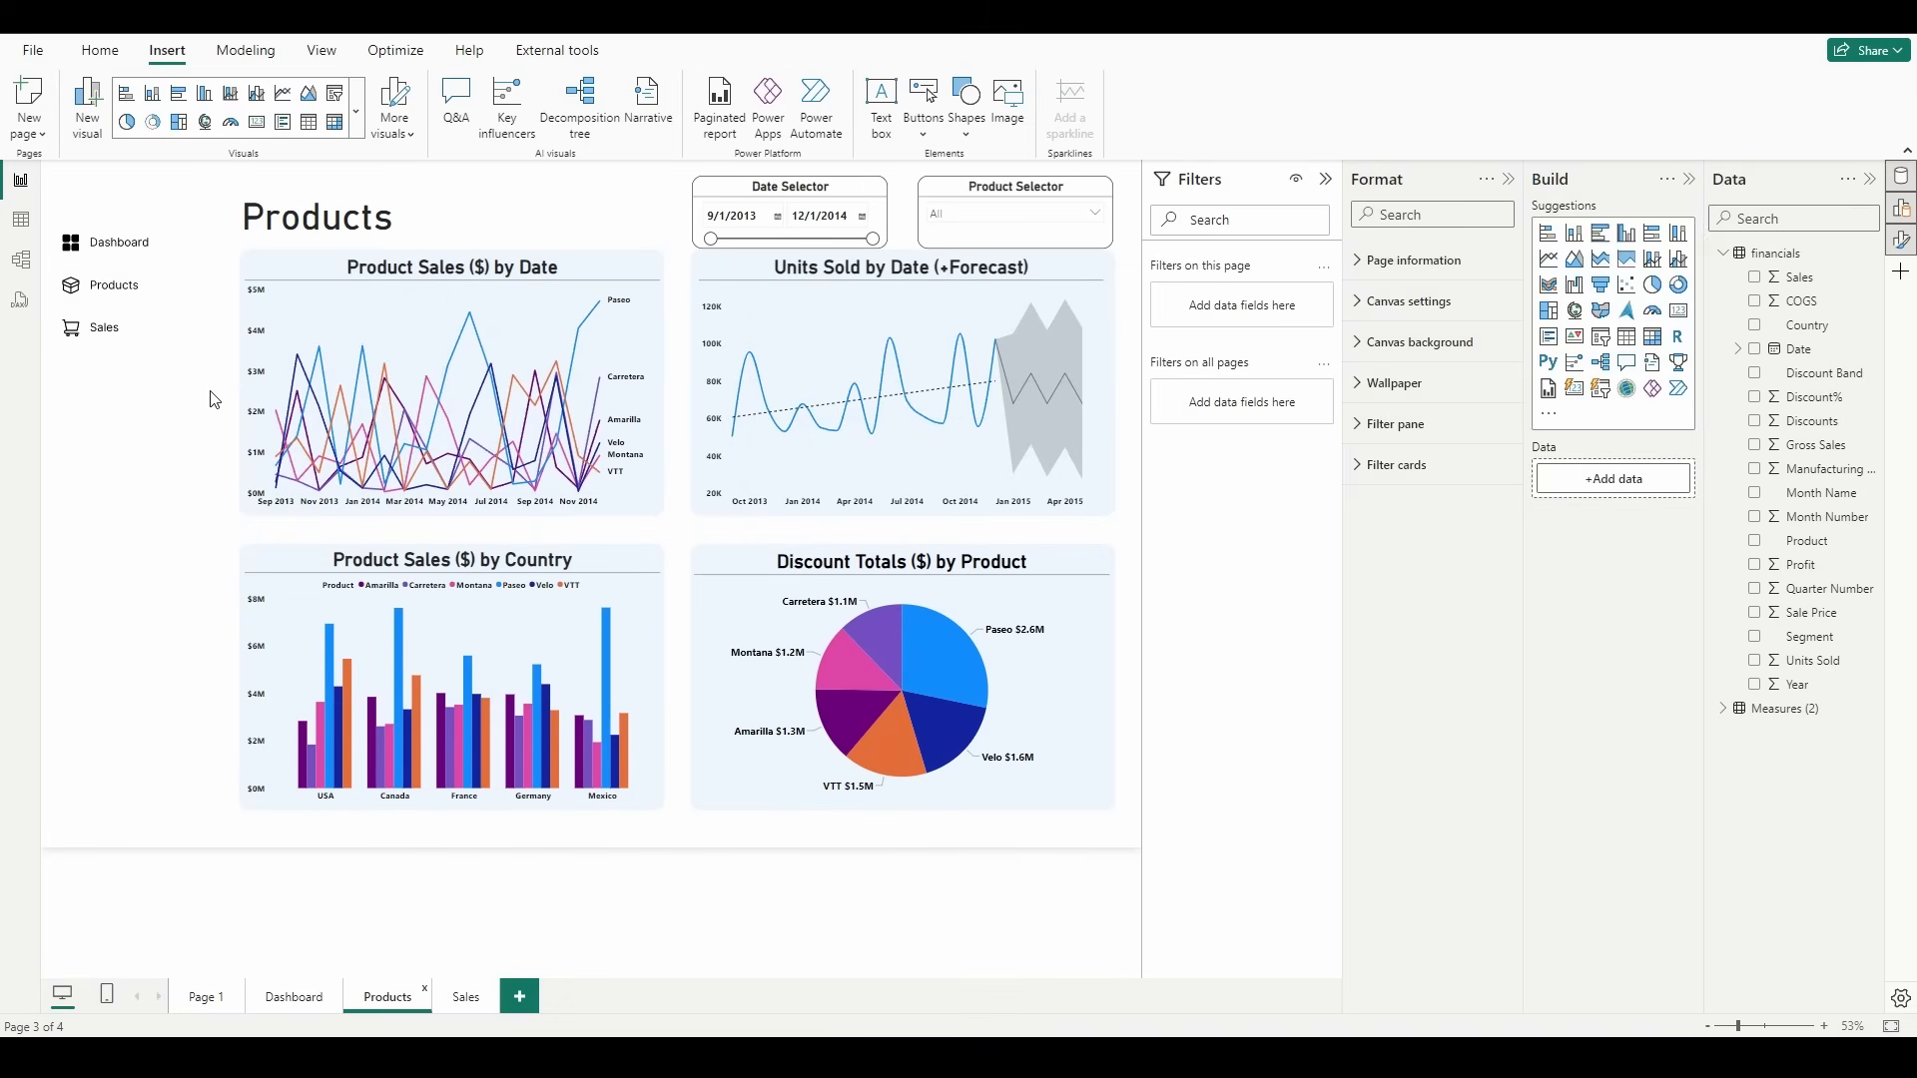
pyautogui.hotkey('ctrl', 'v')
pyautogui.click(462, 998)
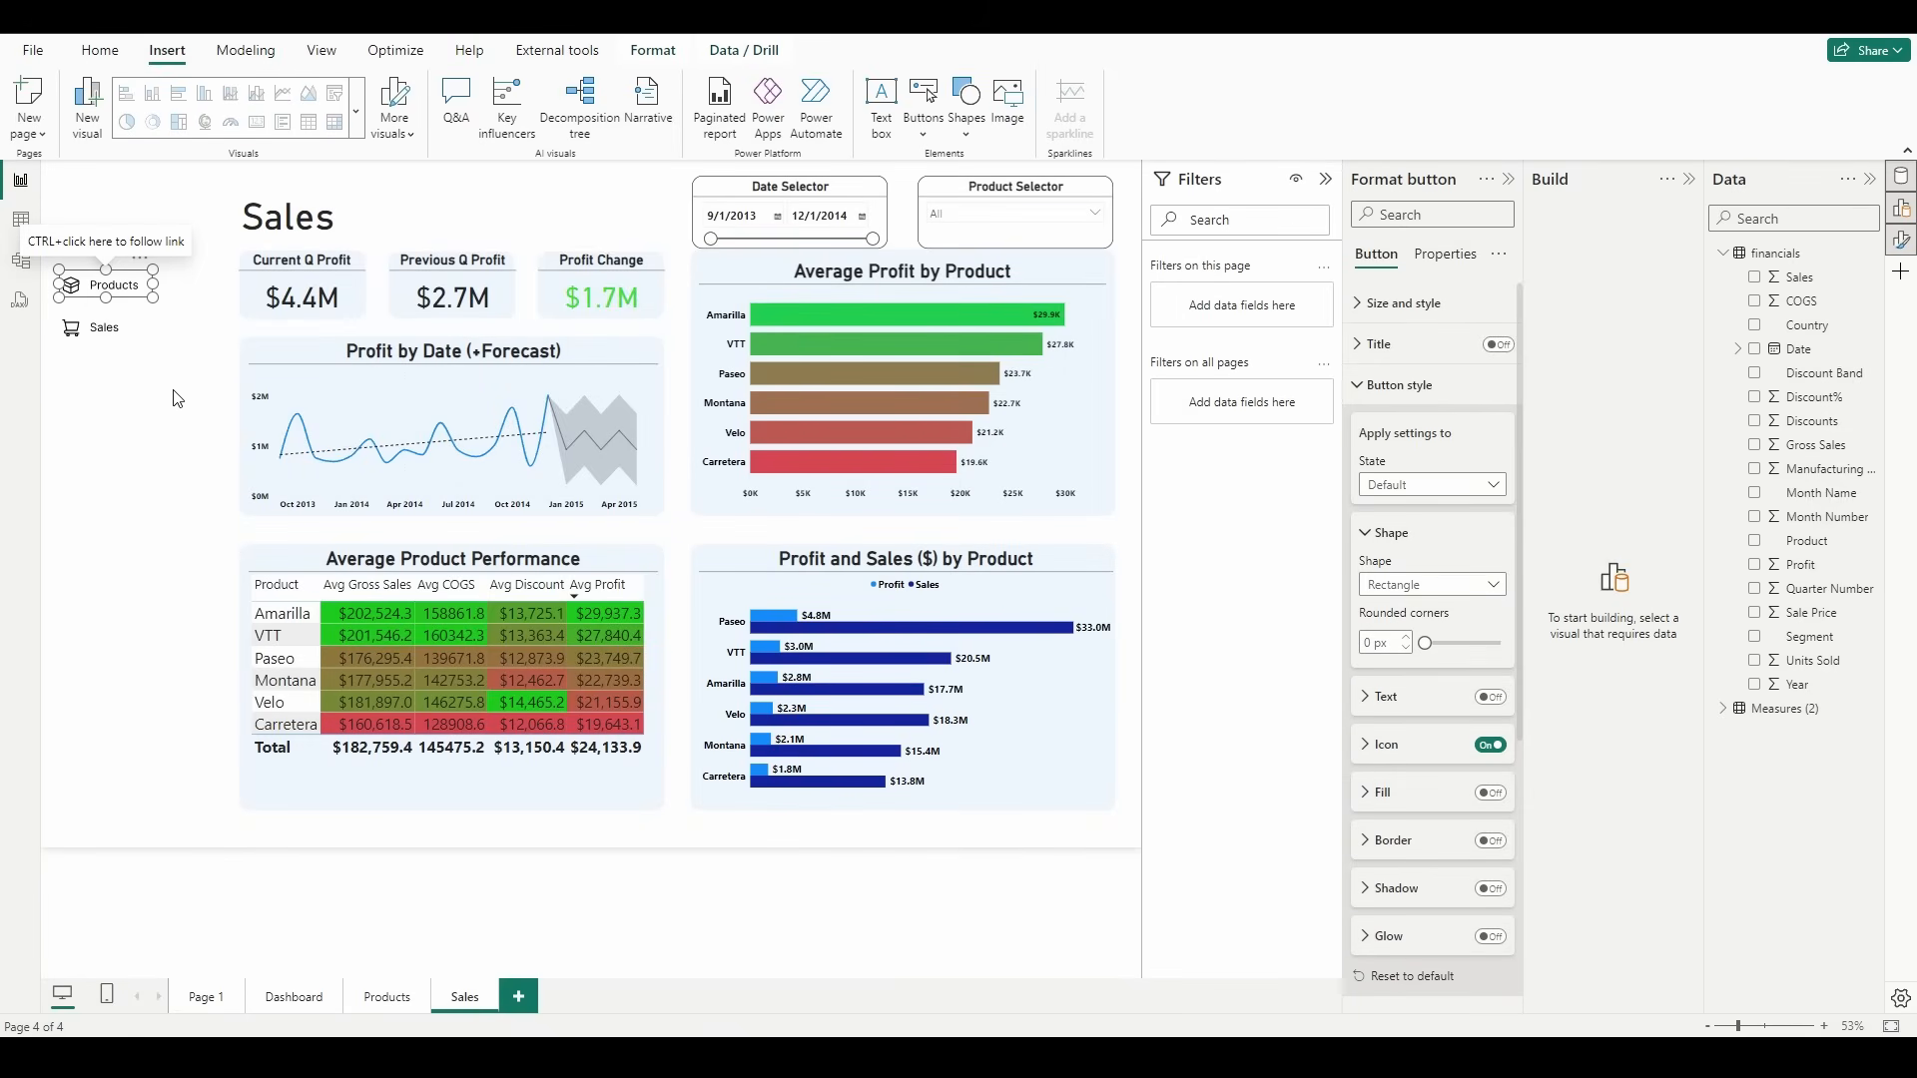
pyautogui.click(177, 399)
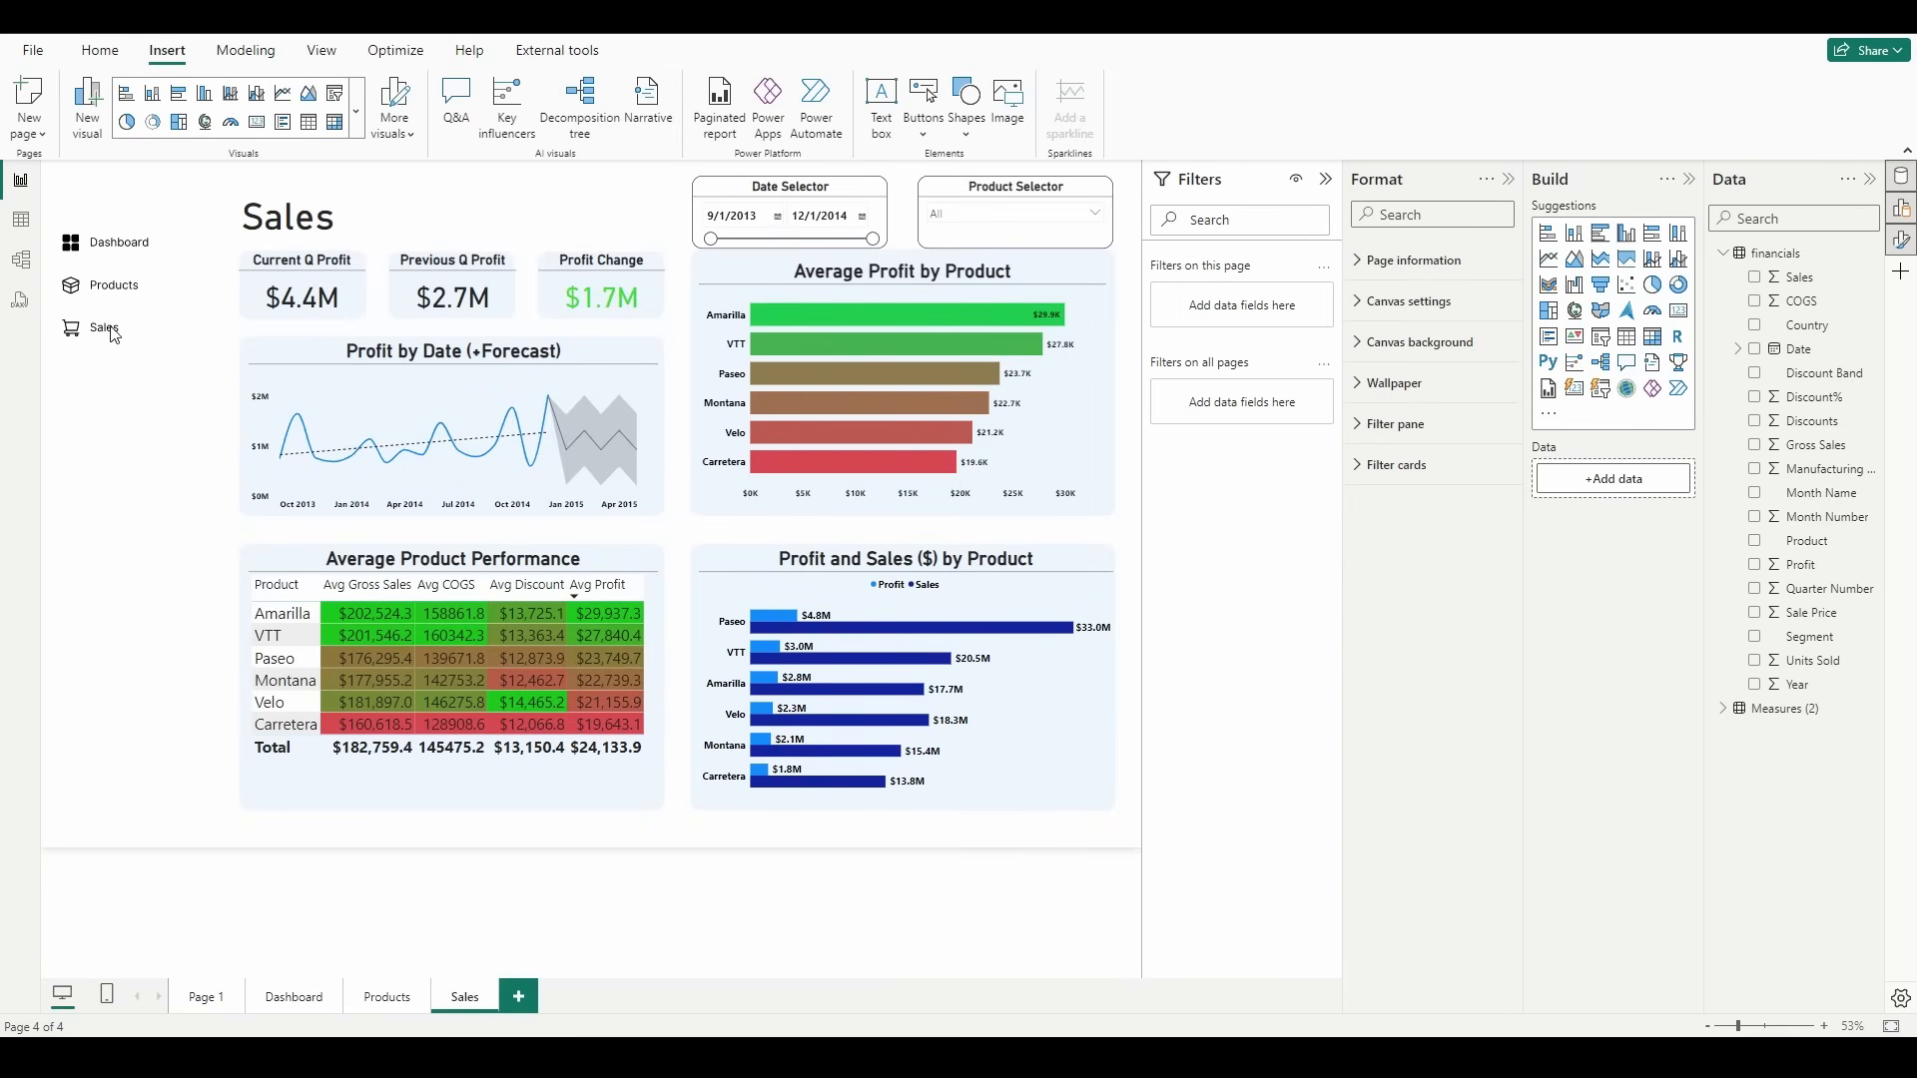